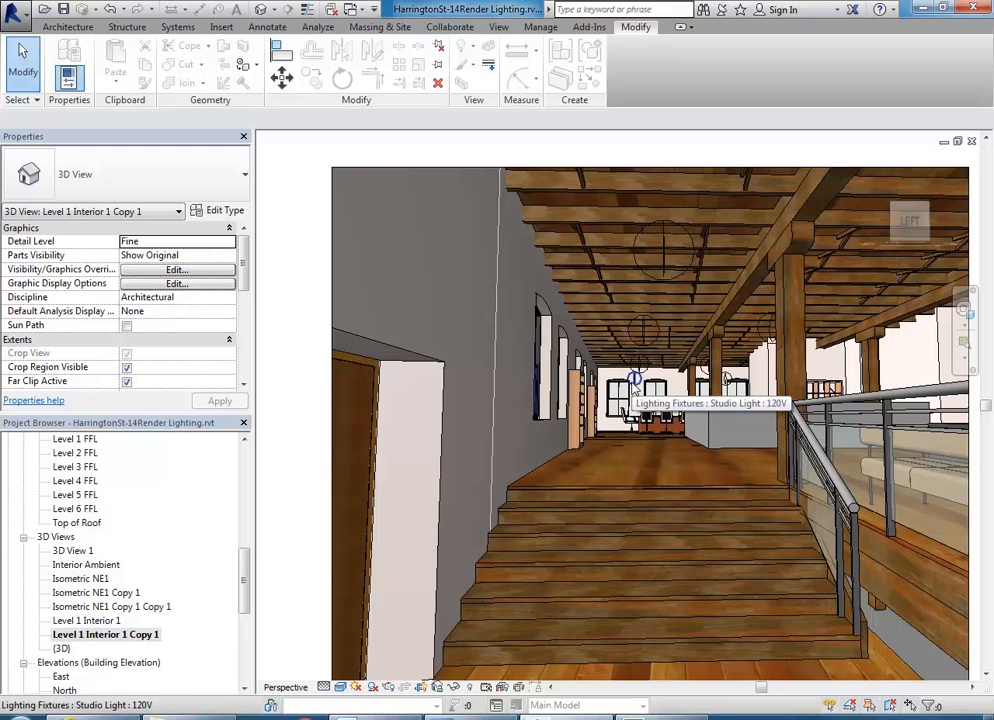
# - Open the Studio Light fixture's family for editing and display its Ground floor plan
pyautogui.click(636, 380)
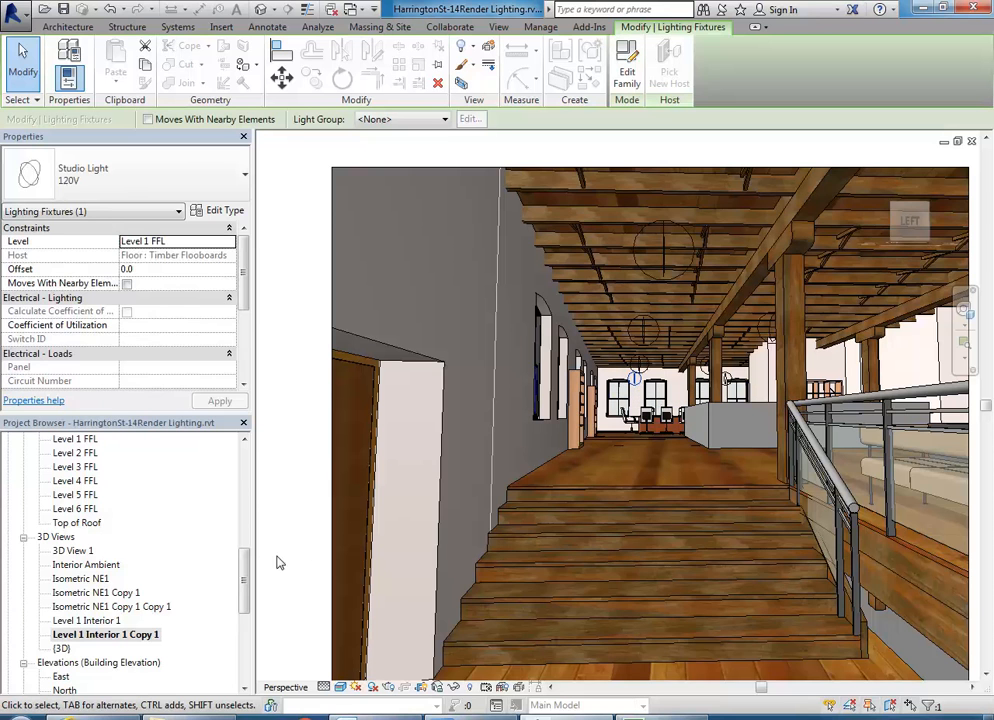
pyautogui.moveTo(246, 577); pyautogui.dragTo(243, 583)
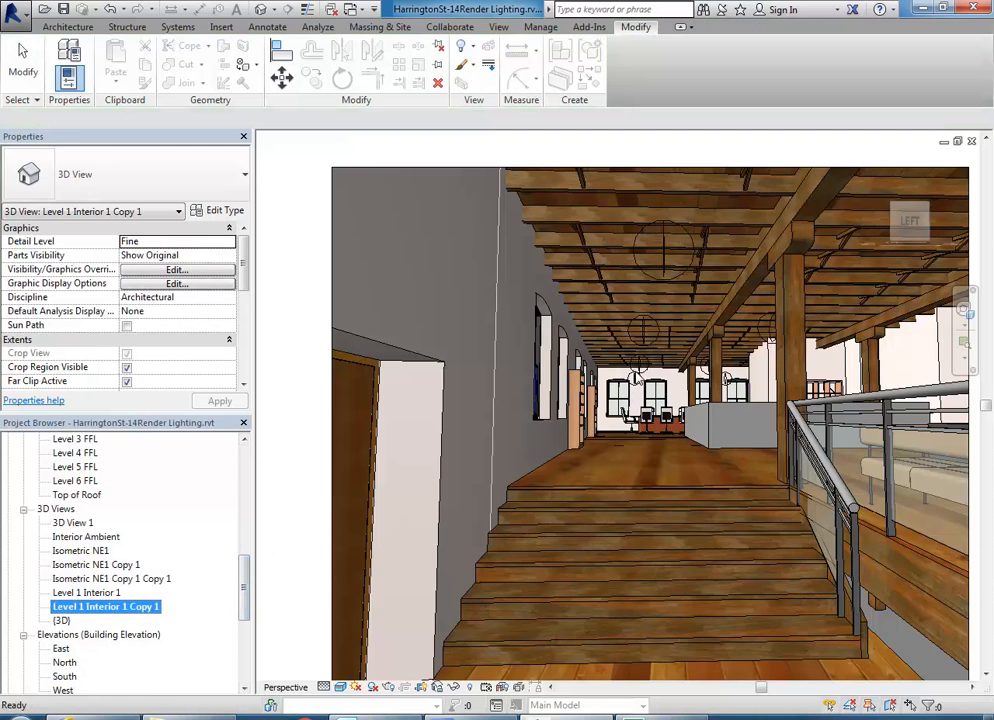
pyautogui.click(635, 378)
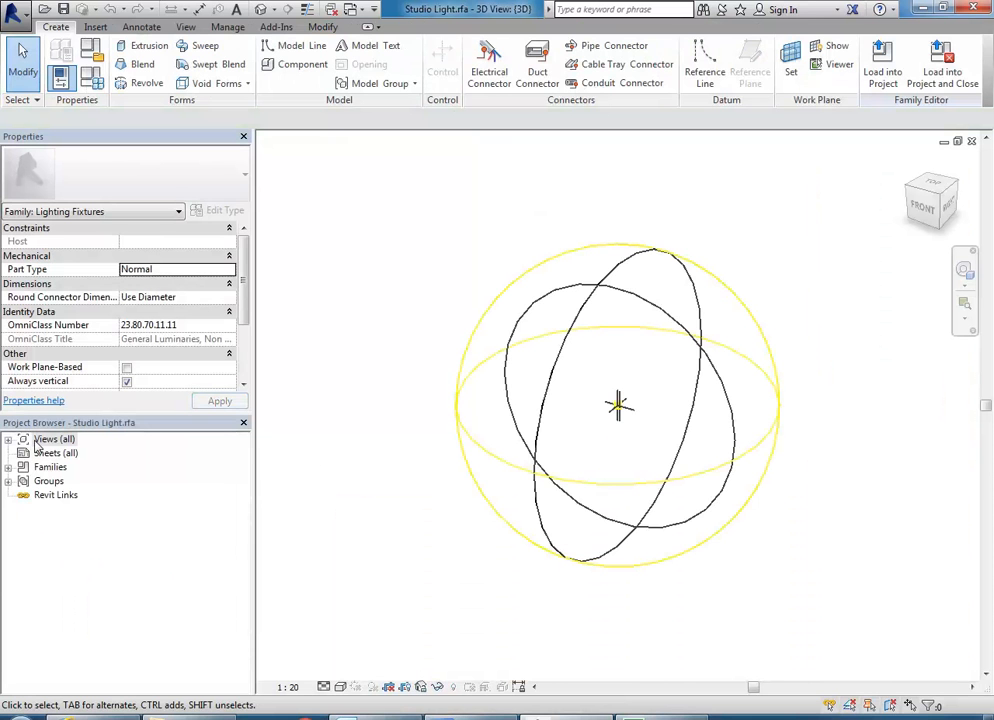
pyautogui.click(8, 440)
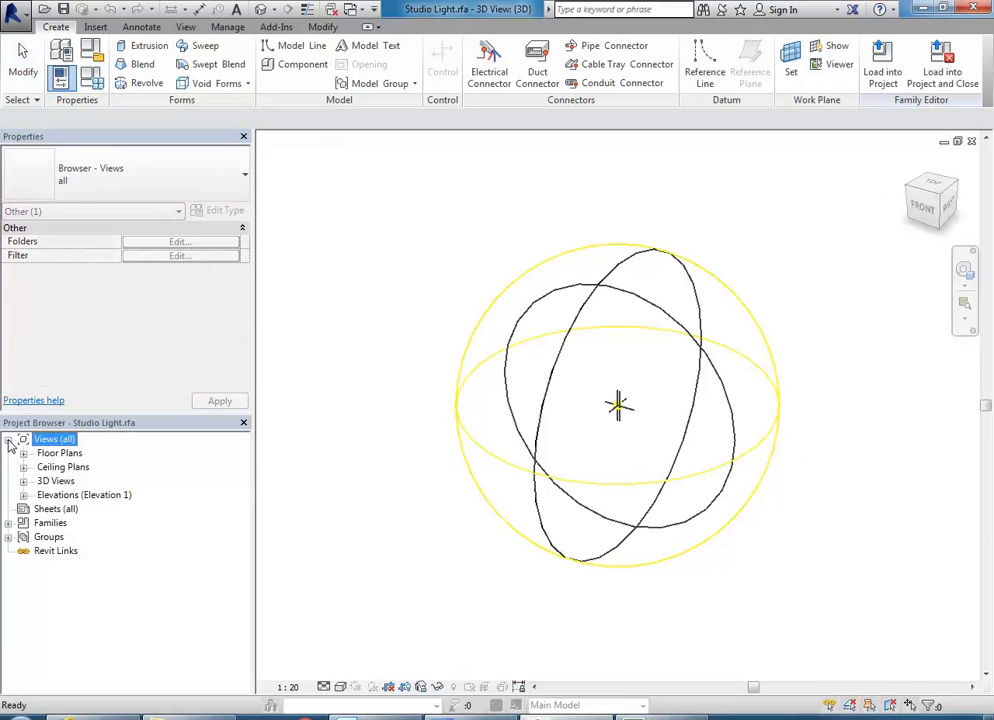
pyautogui.doubleClick(62, 453)
pyautogui.doubleClick(77, 467)
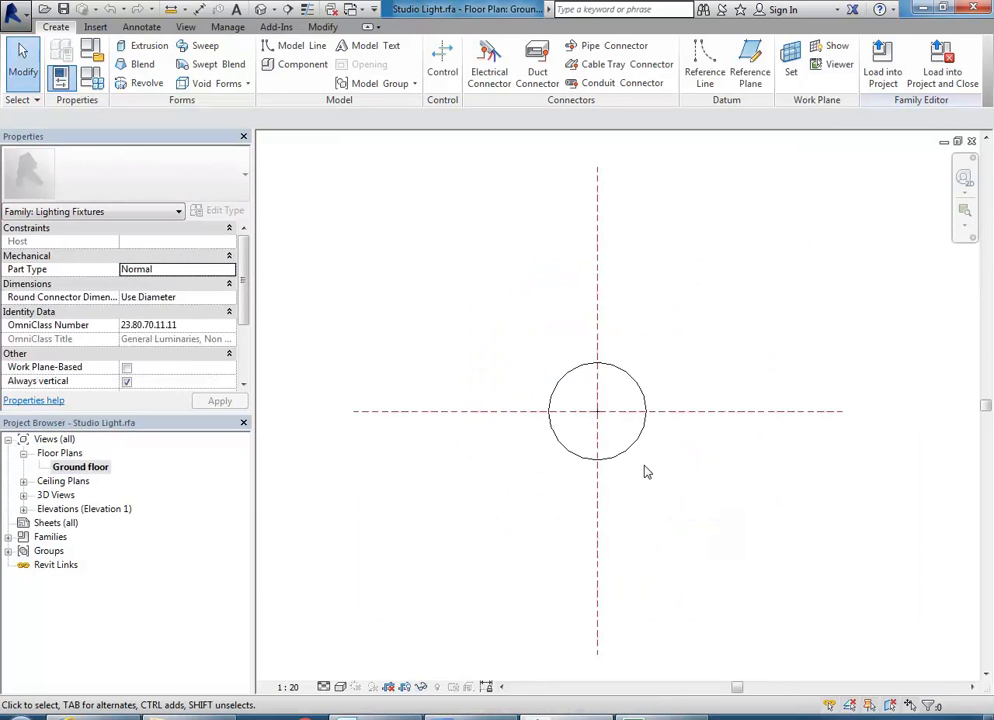
# - Examine the two symbolic half-circle lines that form the light's plan symbol
pyautogui.moveTo(647, 473); pyautogui.dragTo(635, 499, button='middle')
pyautogui.scroll(2, 566, 382)
pyautogui.moveTo(566, 382); pyautogui.dragTo(509, 314, button='middle')
pyautogui.scroll(2, 509, 314)
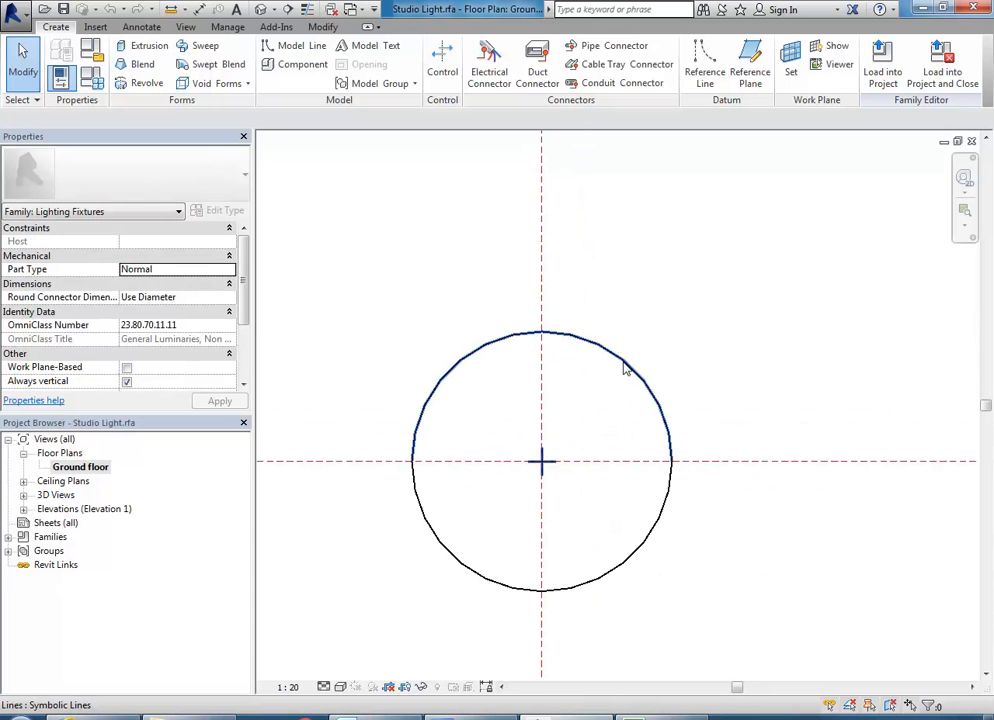
pyautogui.click(633, 531)
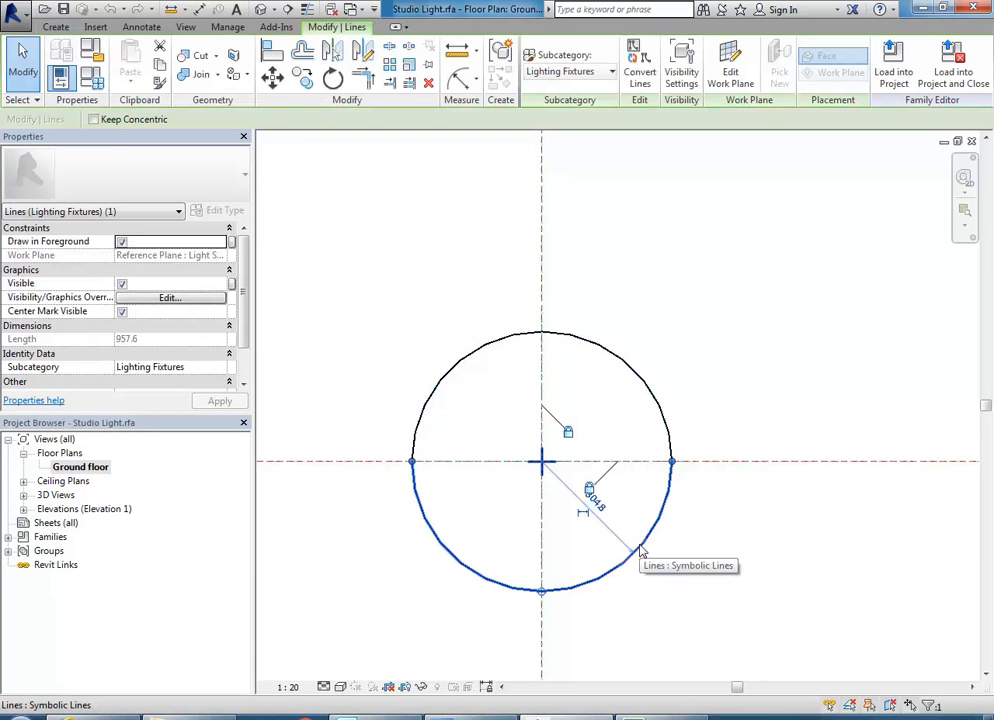
pyautogui.click(645, 391)
pyautogui.scroll(-2, 669, 345)
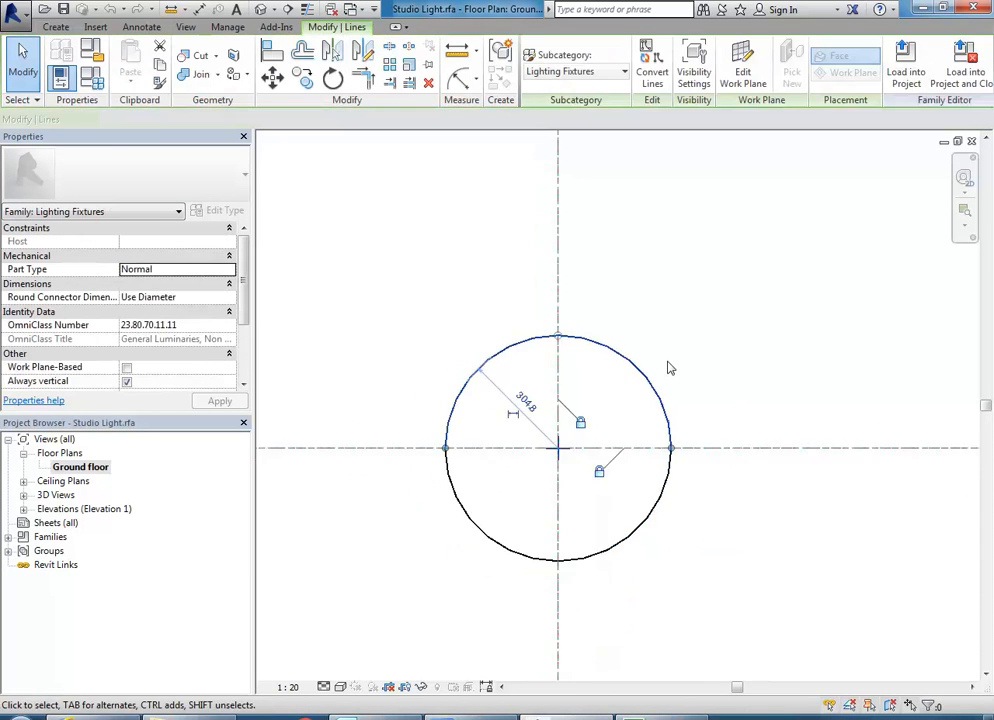
pyautogui.click(669, 345)
pyautogui.moveTo(669, 345); pyautogui.dragTo(683, 370, button='middle')
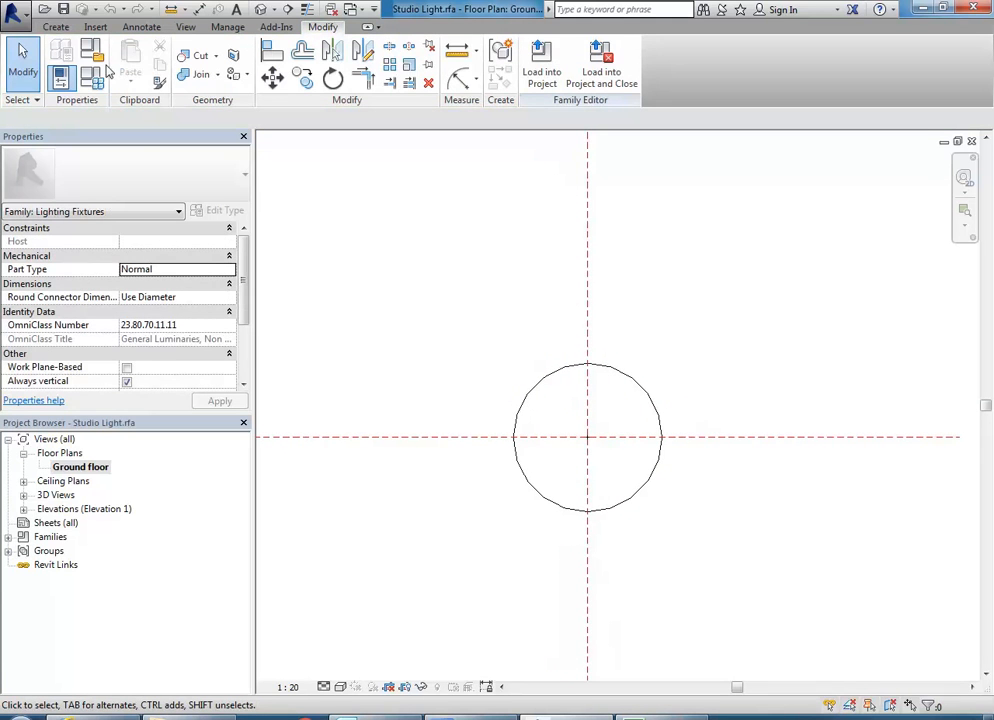
# - Start an extrusion and sketch a square profile about 760 by 760 mm around the circular light symbol
pyautogui.click(56, 27)
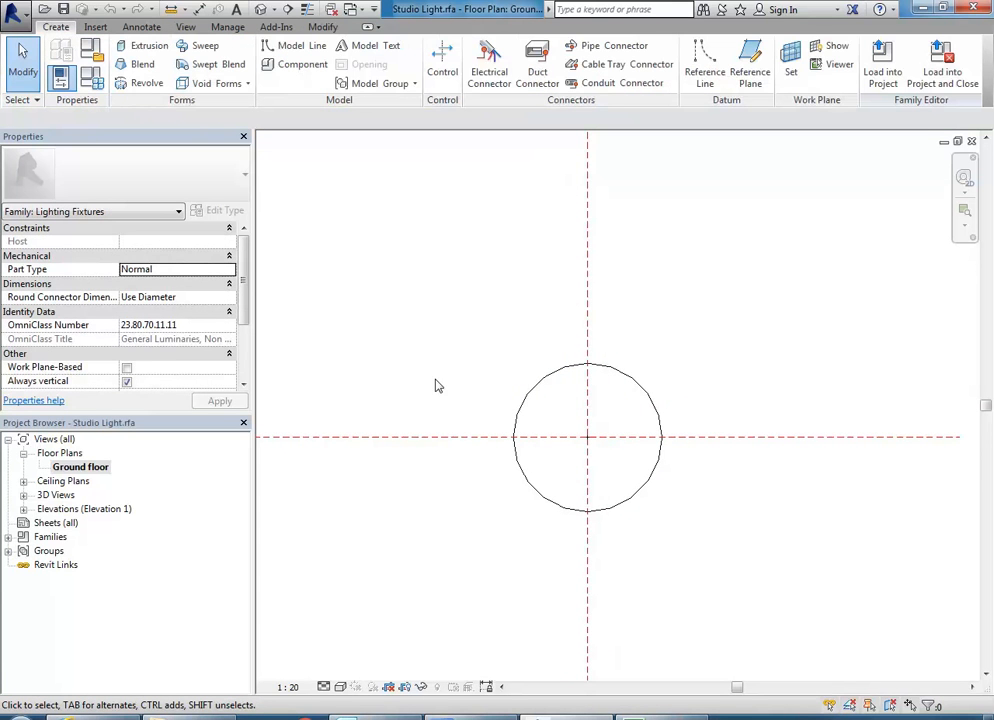
pyautogui.click(144, 48)
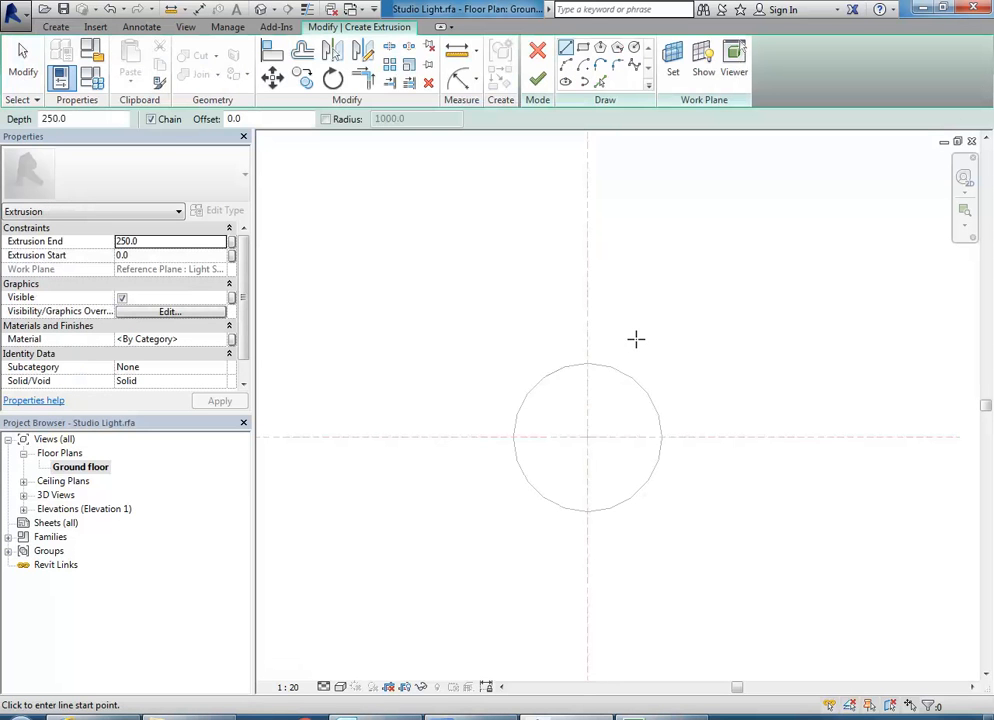
pyautogui.click(583, 47)
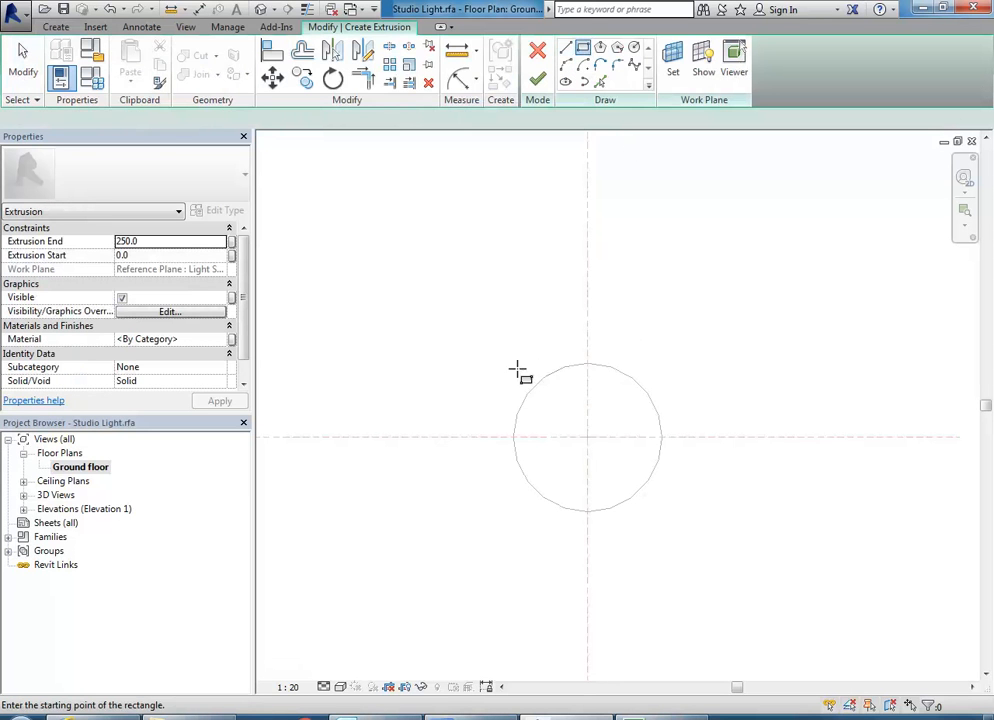
pyautogui.click(498, 344)
pyautogui.click(682, 527)
pyautogui.rightClick(706, 340)
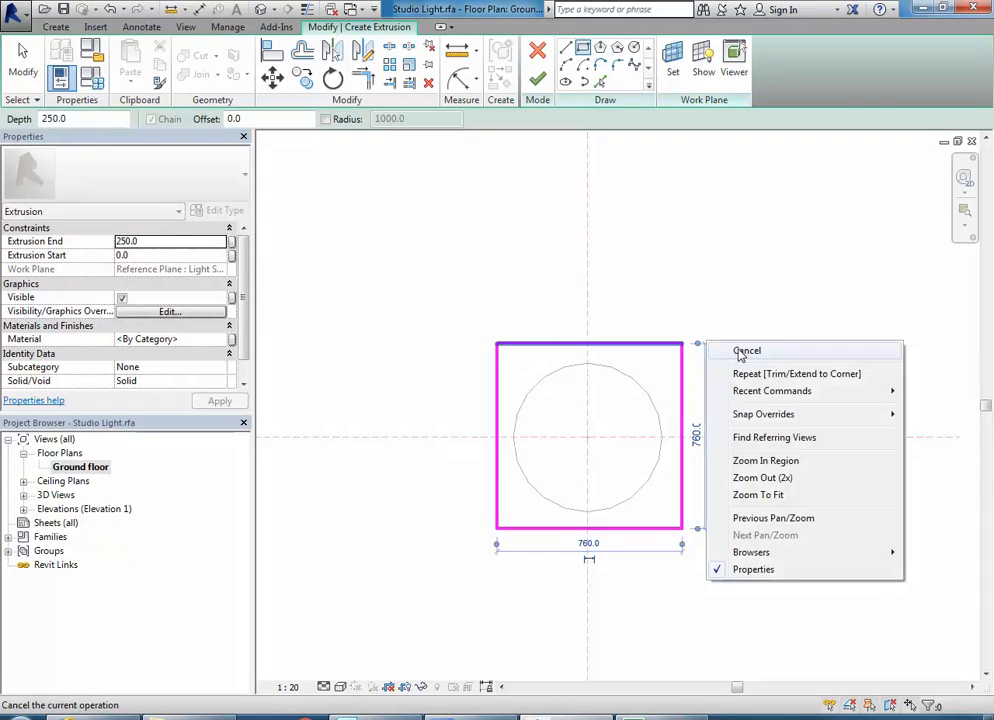
pyautogui.click(752, 350)
# - Add an aligned dimension across the square's full width, placed above the sketch
pyautogui.moveTo(781, 361); pyautogui.dragTo(825, 390, button='middle')
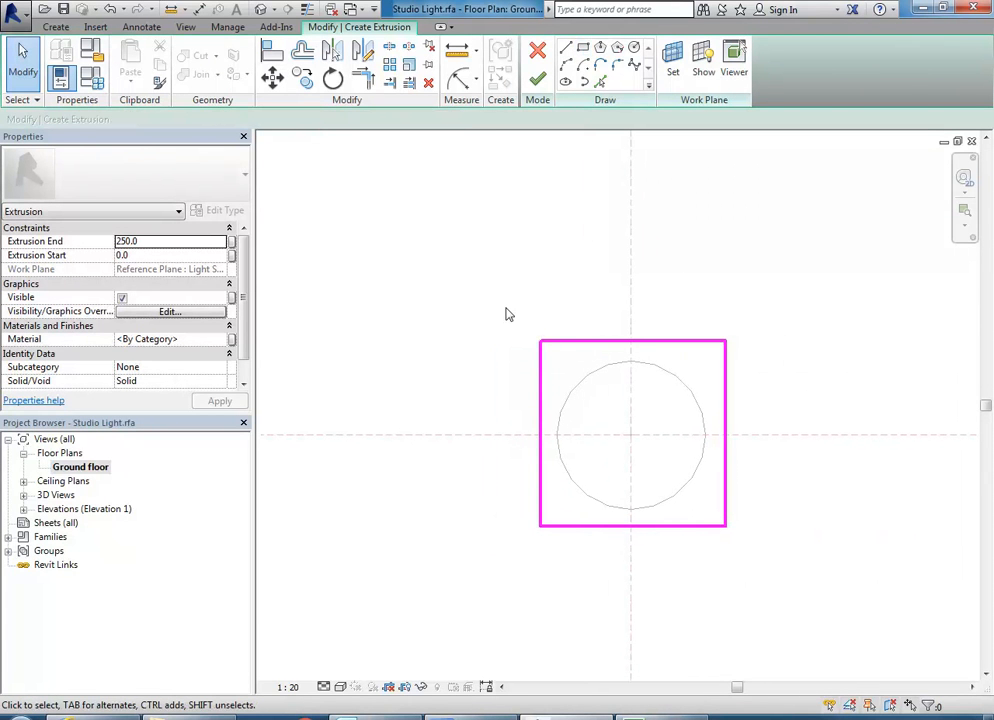
pyautogui.moveTo(507, 315); pyautogui.dragTo(451, 298, button='middle')
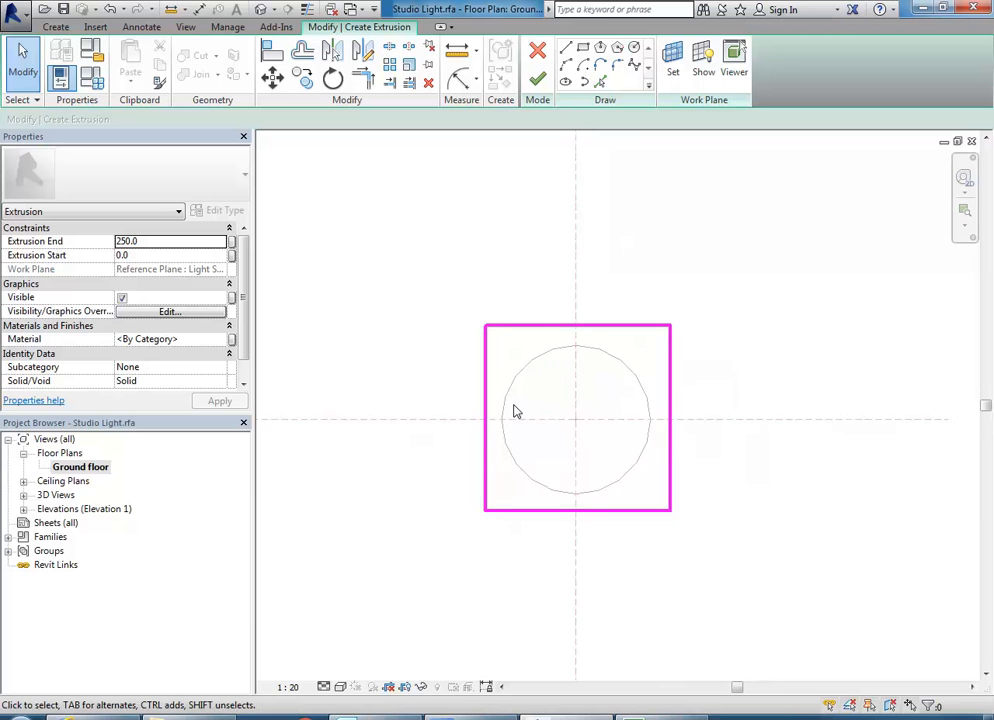
pyautogui.moveTo(508, 311)
pyautogui.mouseDown(button='middle')
pyautogui.moveTo(481, 286)
pyautogui.moveTo(490, 286)
pyautogui.moveTo(488, 302)
pyautogui.mouseUp(button='middle')
pyautogui.scroll(1, 479, 289)
pyautogui.moveTo(406, 238); pyautogui.dragTo(416, 264, button='middle')
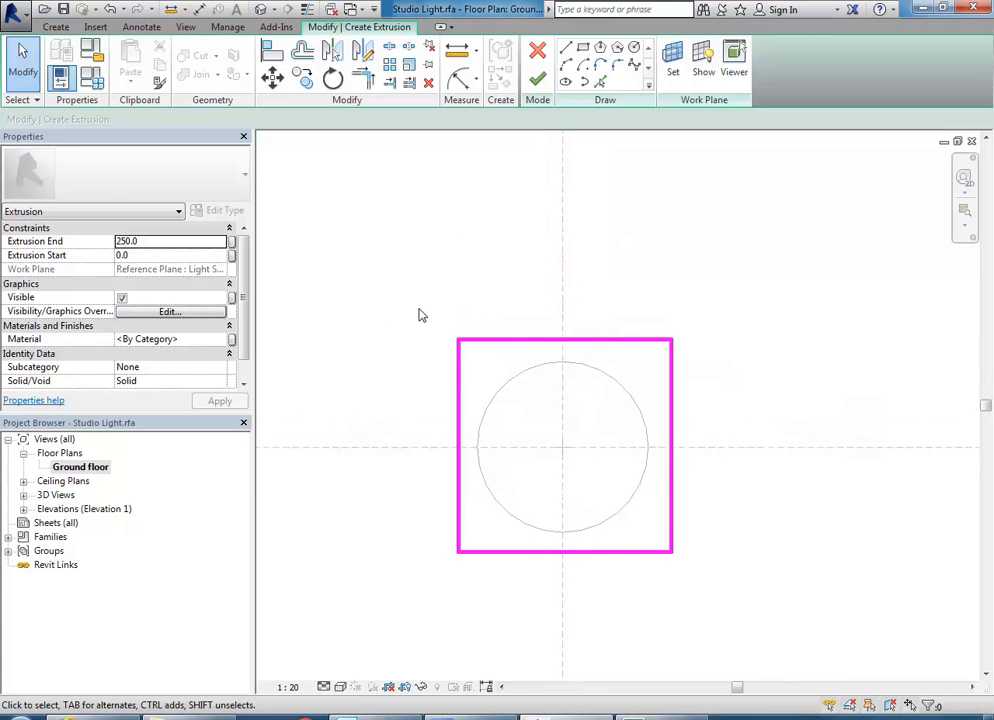
pyautogui.click(476, 84)
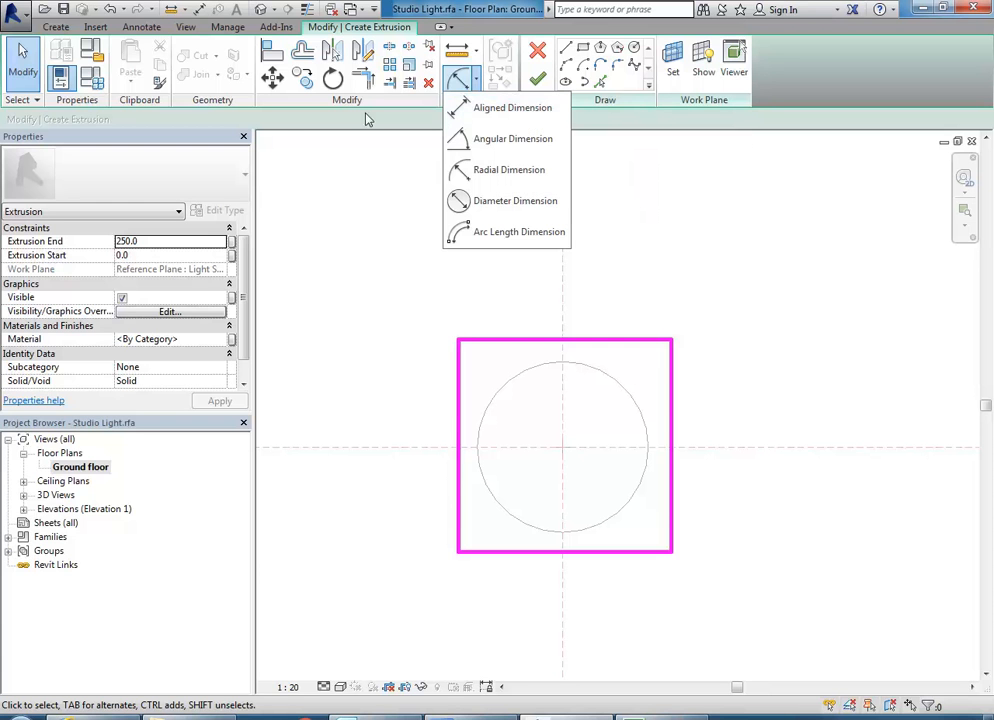
pyautogui.click(490, 108)
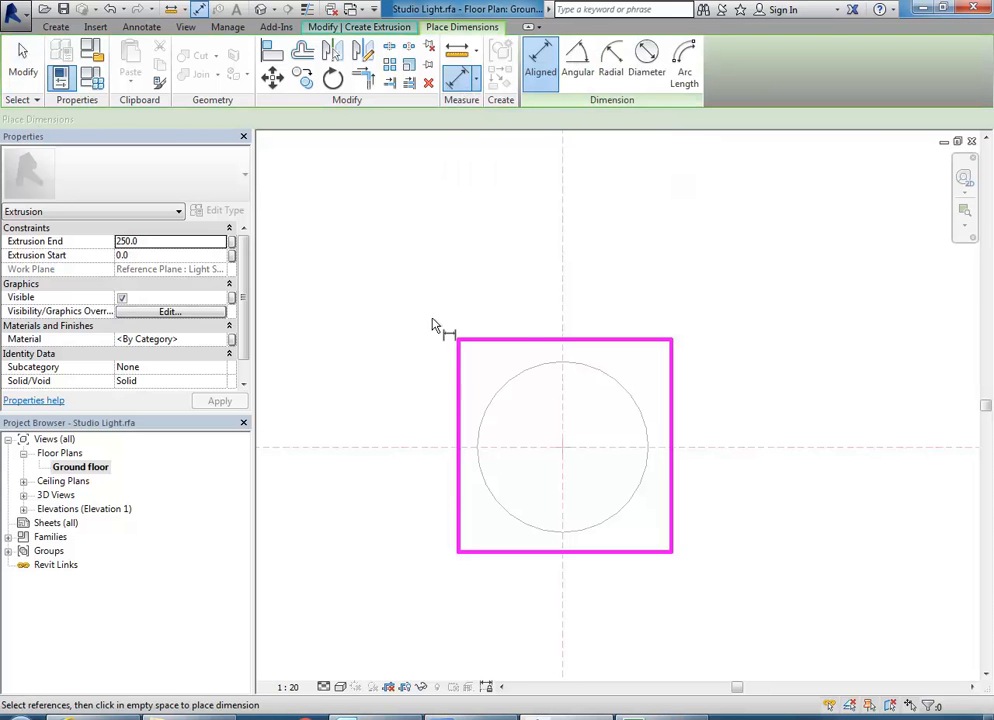
pyautogui.scroll(-1, 455, 378)
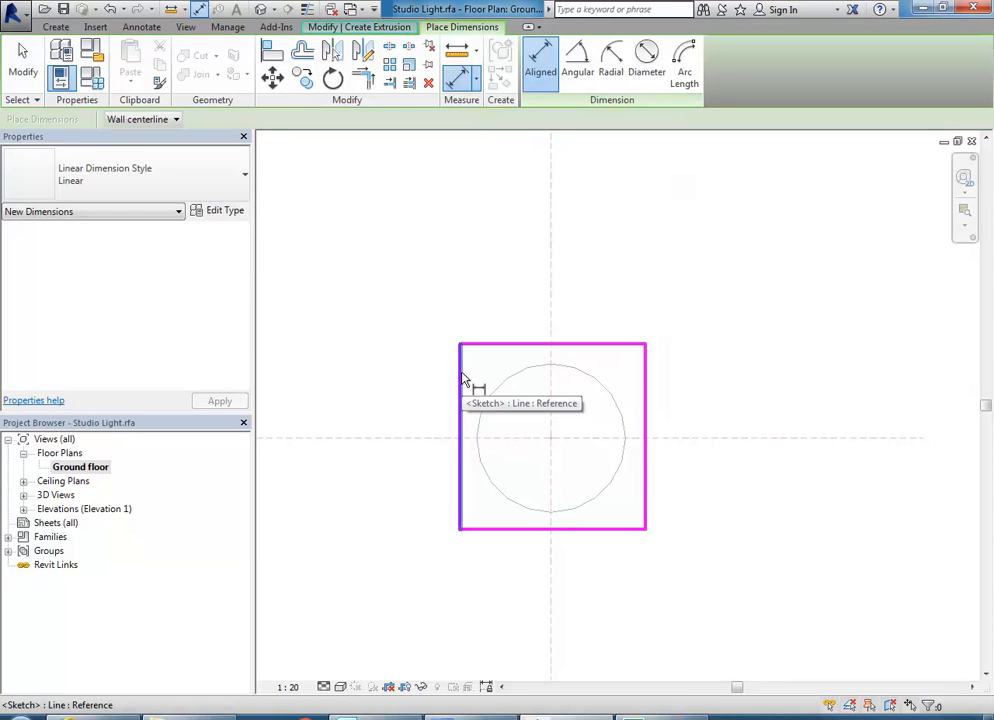
pyautogui.click(461, 380)
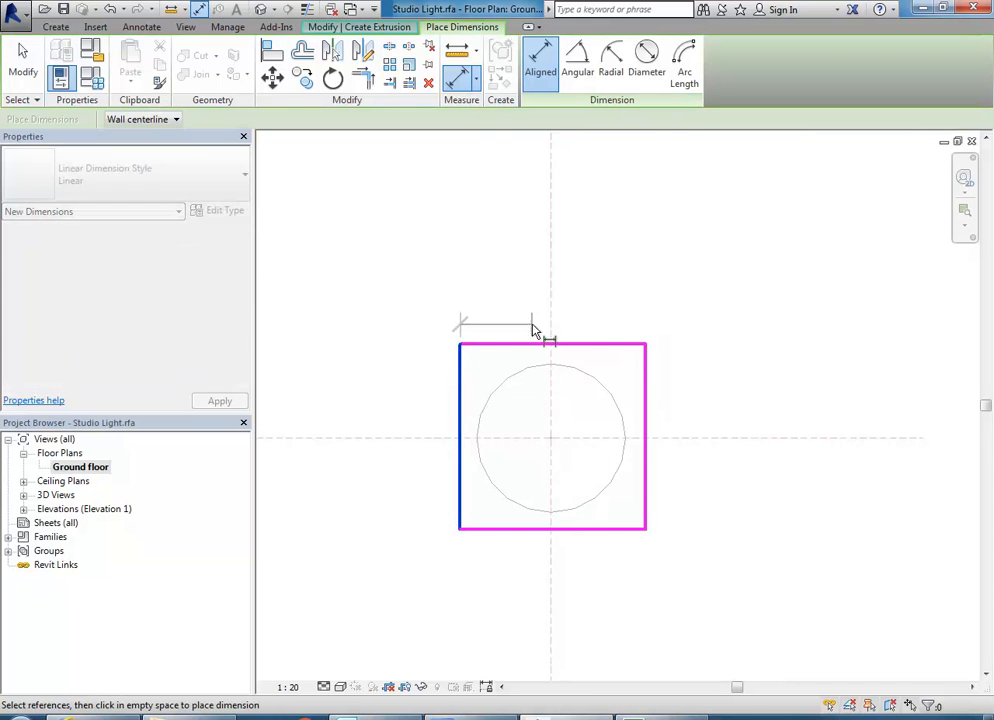
pyautogui.click(647, 383)
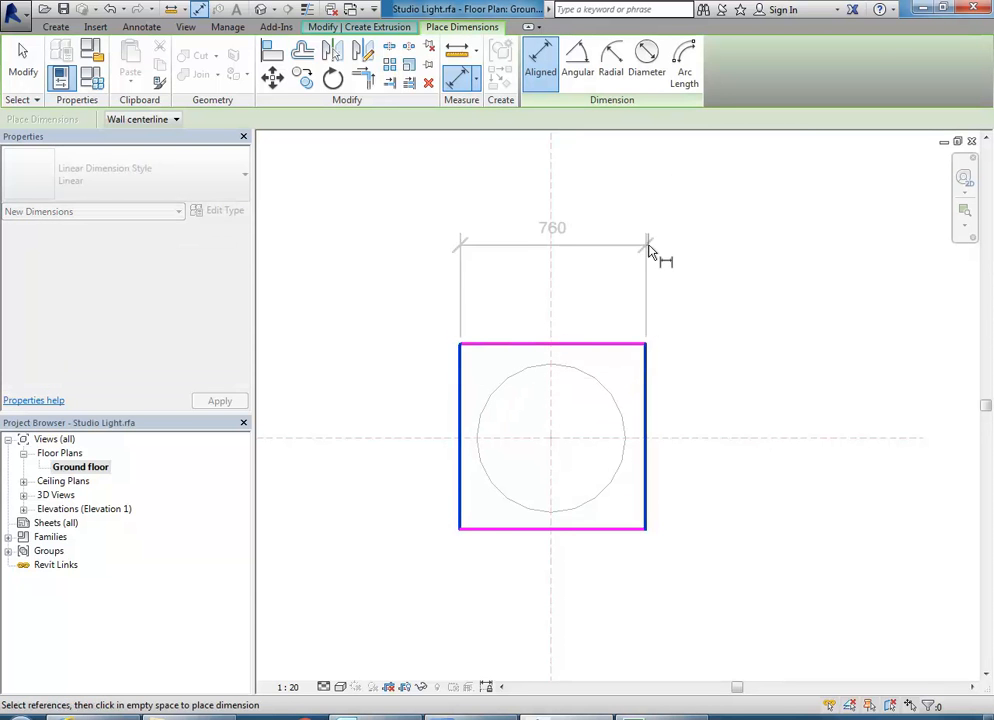
pyautogui.click(651, 255)
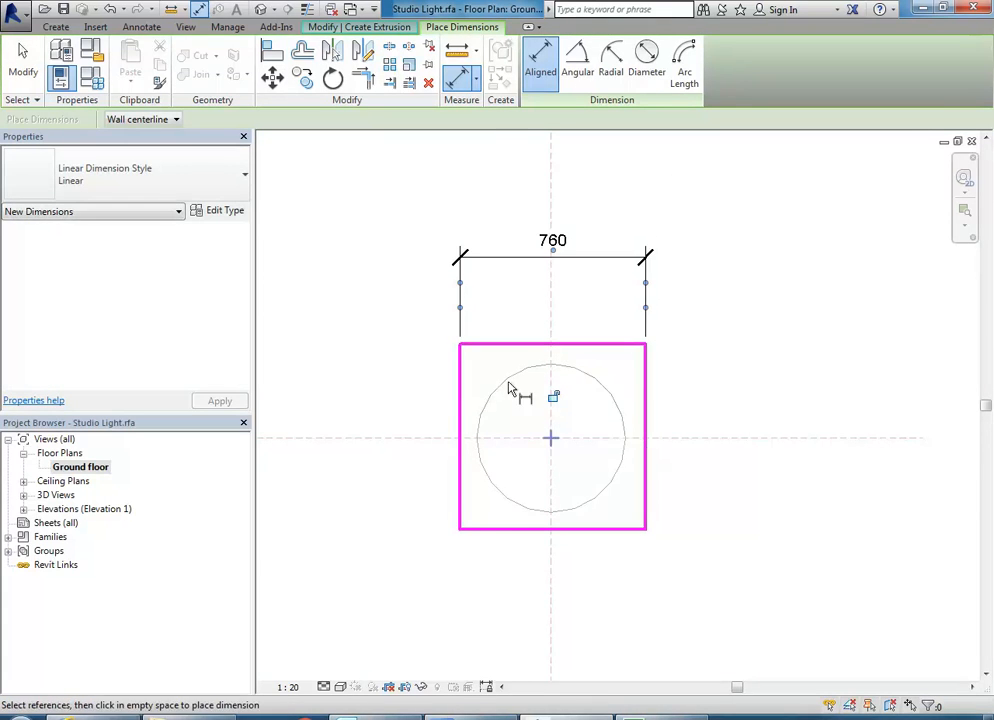
# - Add a continuous aligned dimension from the square's left edge through the vertical centre reference plane to its right edge
pyautogui.click(461, 403)
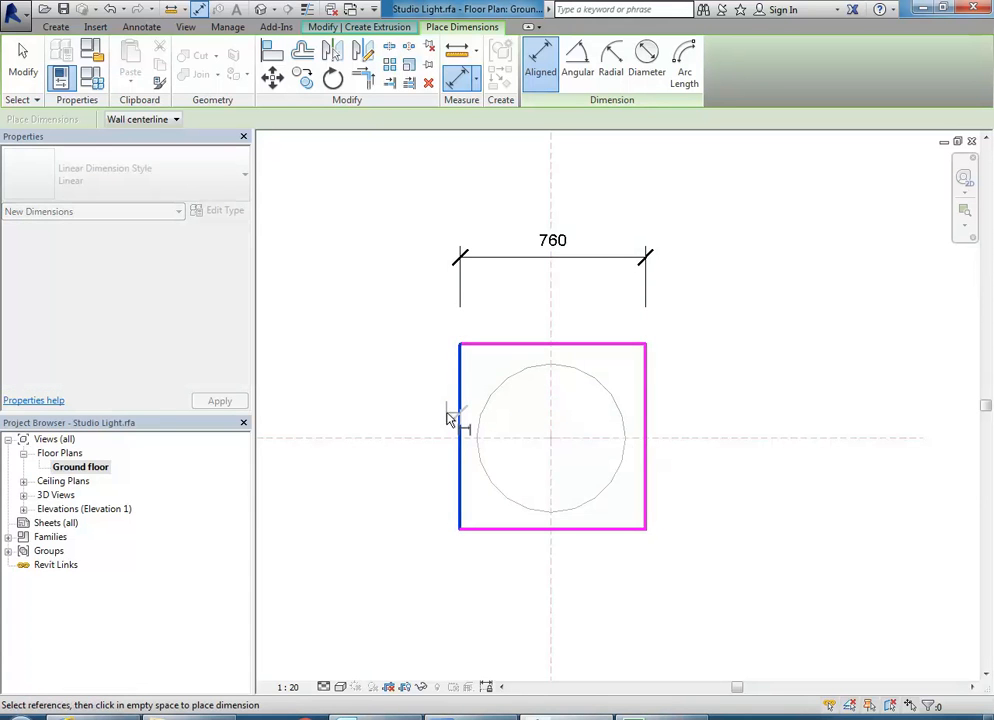
pyautogui.click(552, 328)
pyautogui.click(645, 391)
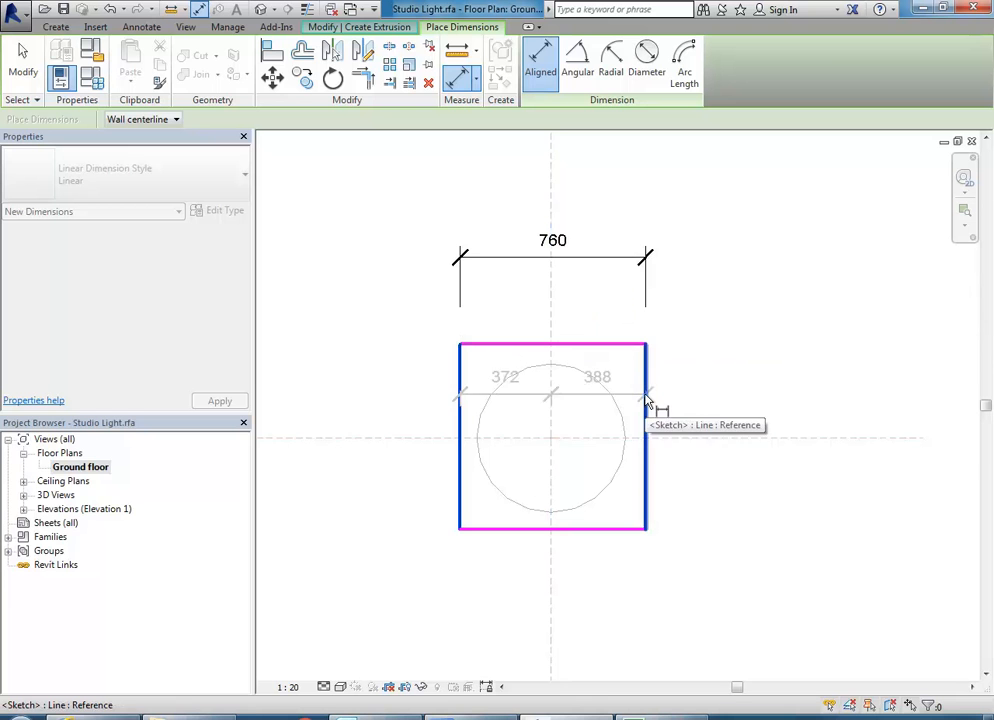
pyautogui.click(605, 300)
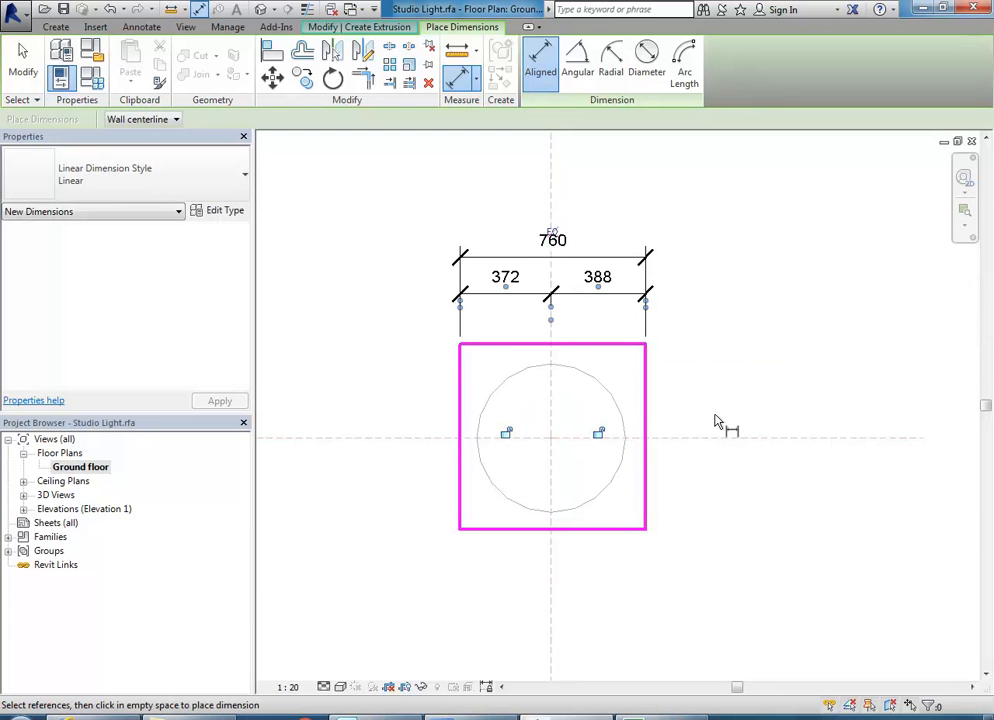
pyautogui.rightClick(606, 166)
pyautogui.click(642, 179)
pyautogui.rightClick(643, 180)
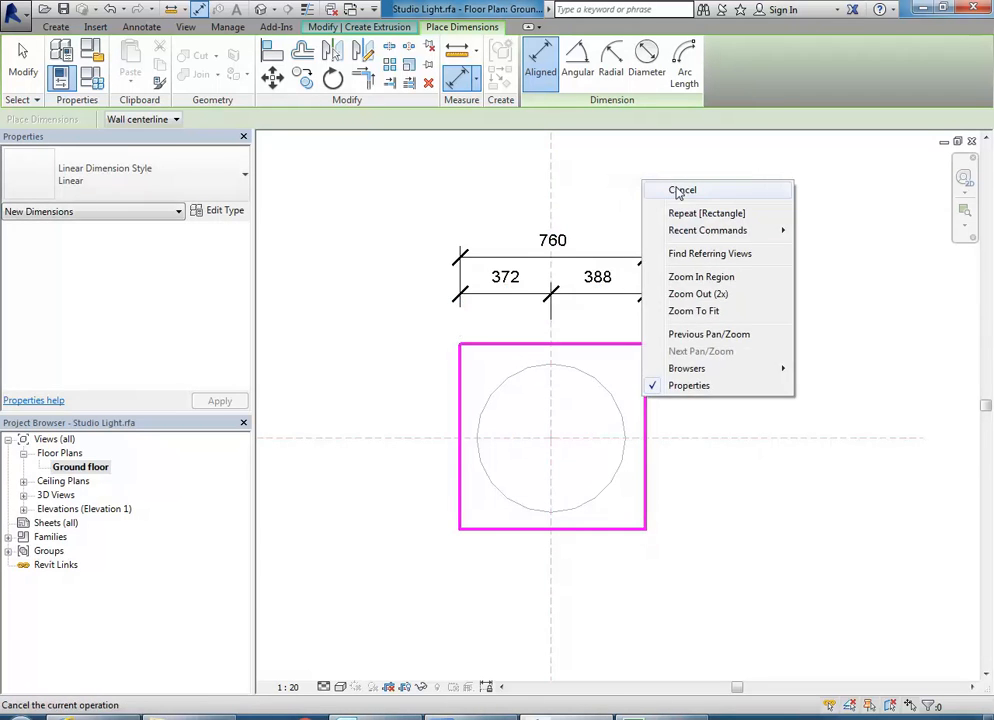
pyautogui.click(676, 190)
# - Label the overall width dimension with a new family type parameter named Width
pyautogui.moveTo(568, 233); pyautogui.dragTo(627, 261, button='middle')
pyautogui.moveTo(573, 290); pyautogui.dragTo(486, 273, button='middle')
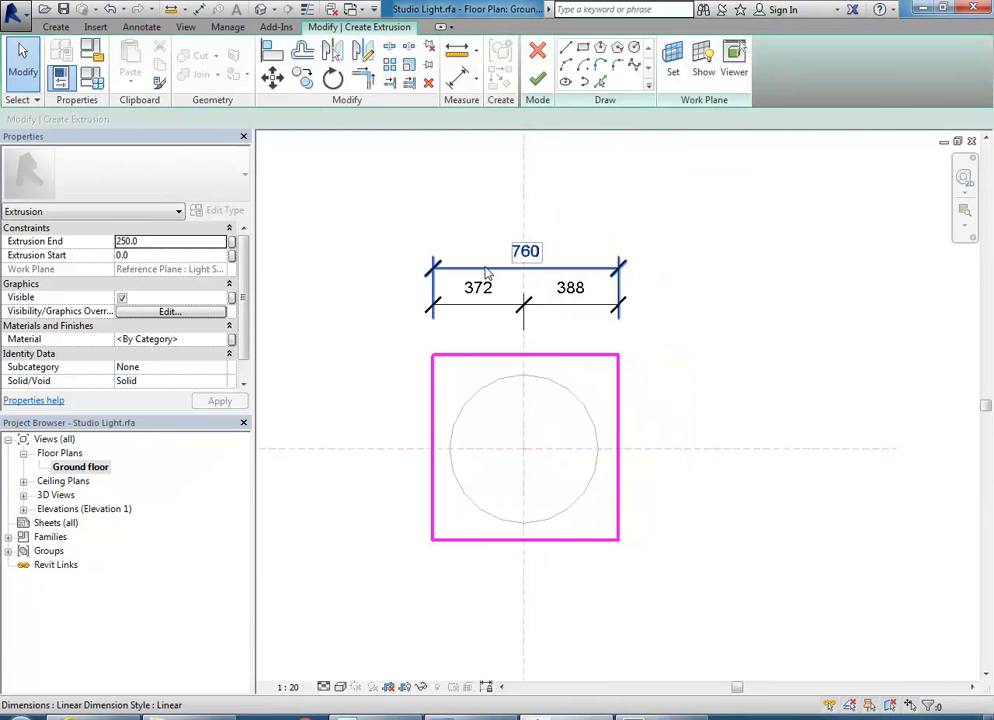
pyautogui.click(486, 271)
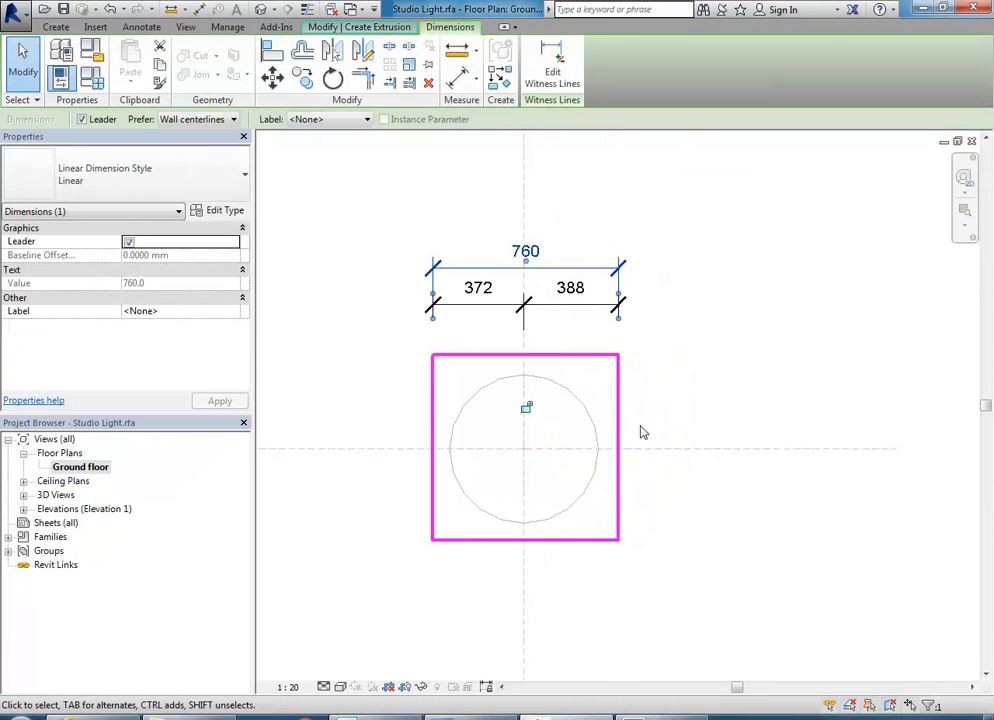
pyautogui.click(333, 121)
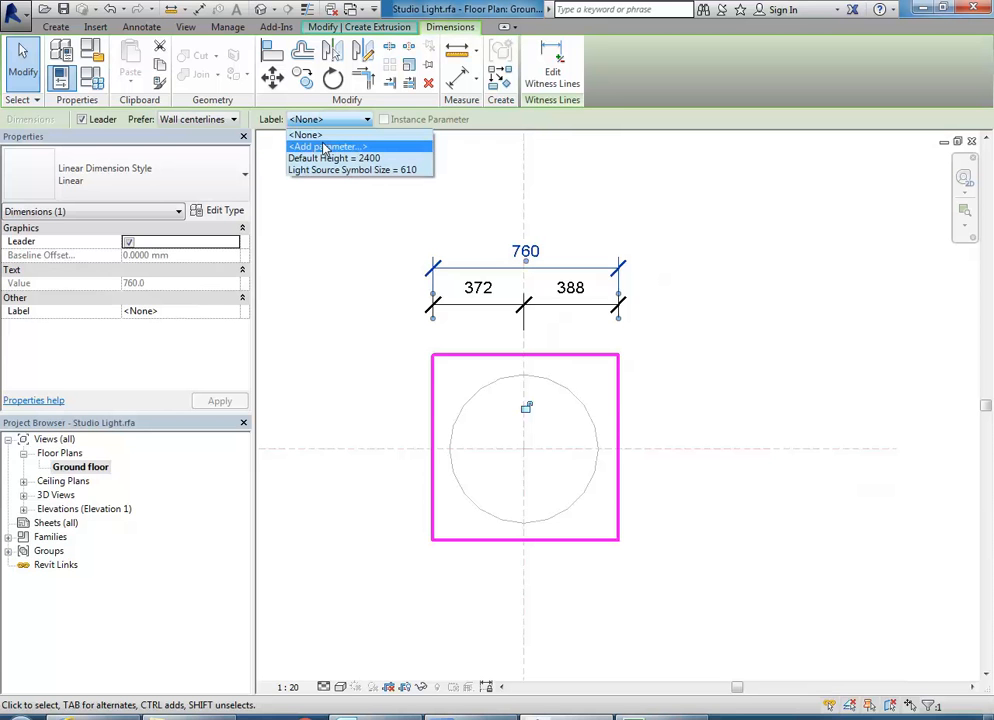
pyautogui.click(323, 147)
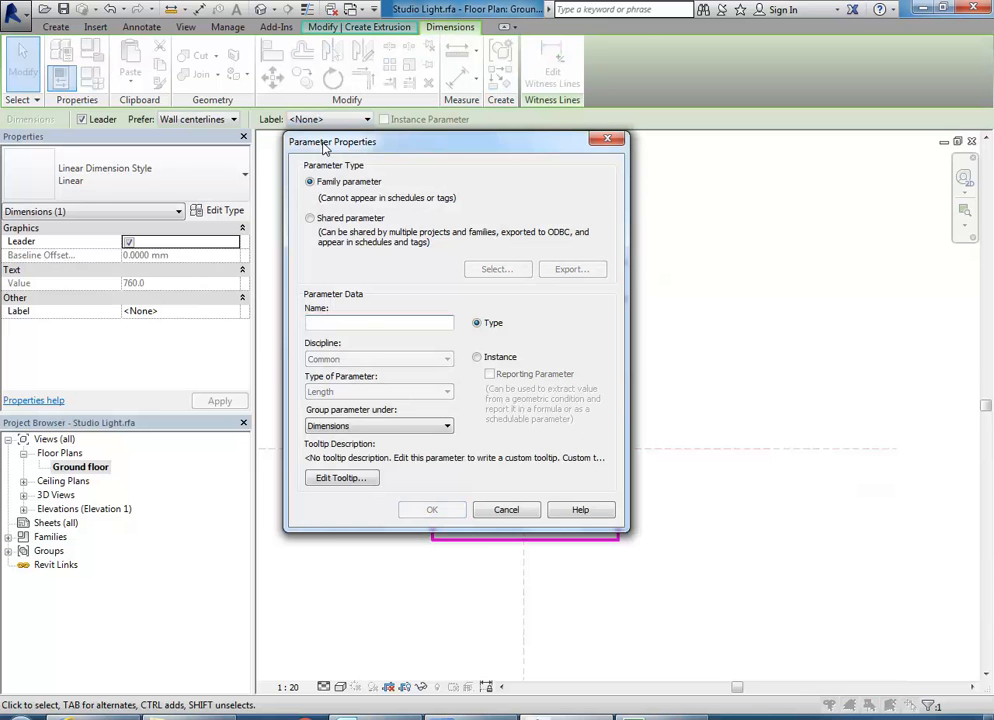
pyautogui.write('Width')
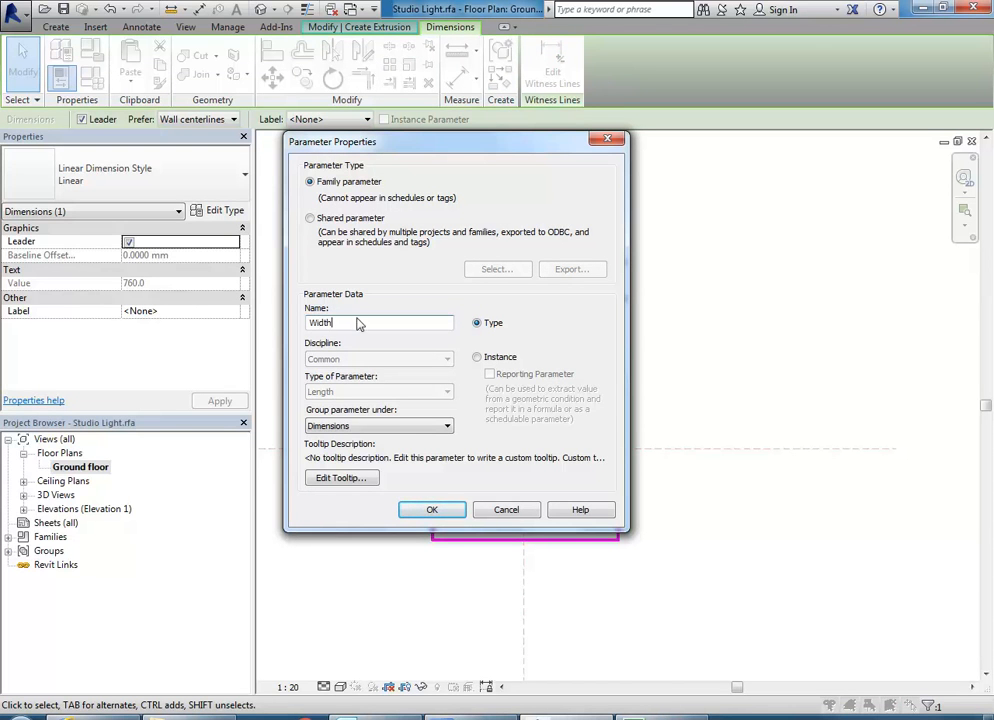
pyautogui.click(432, 509)
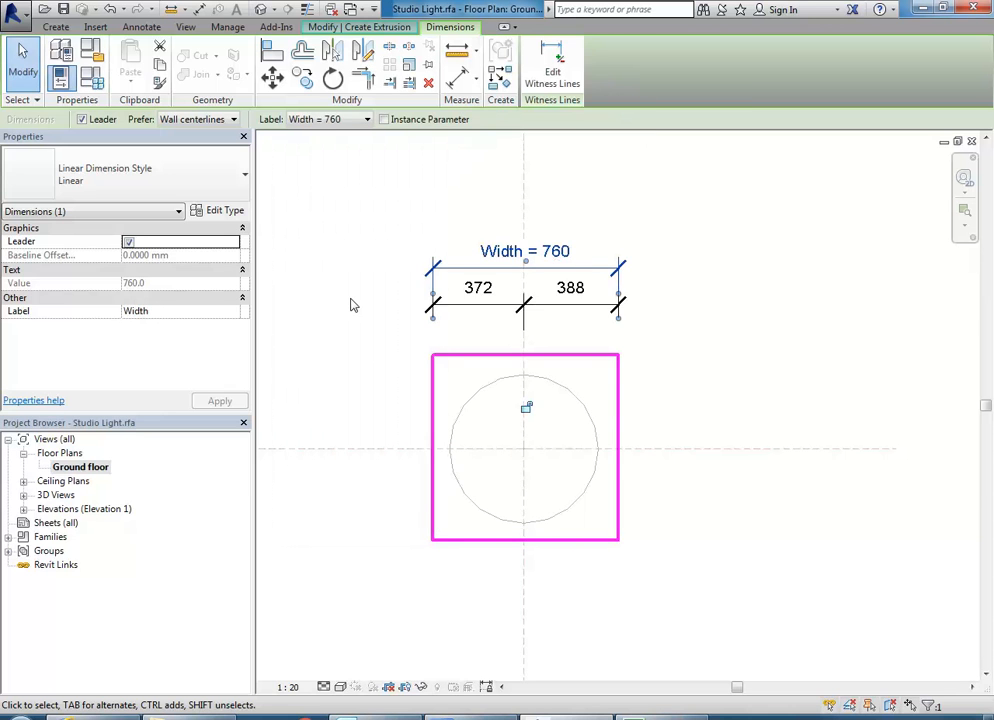
pyautogui.click(351, 305)
# - Apply an equality constraint to the two-segment dimension so the square is centred on the vertical reference plane
pyautogui.moveTo(351, 305); pyautogui.dragTo(410, 305, button='middle')
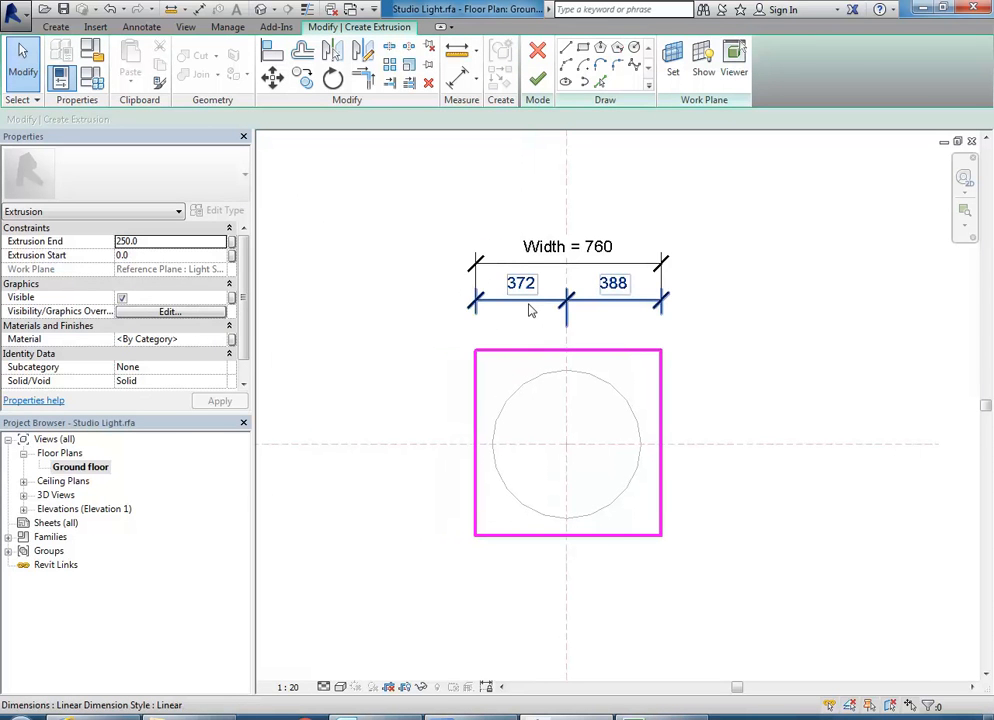
pyautogui.click(530, 300)
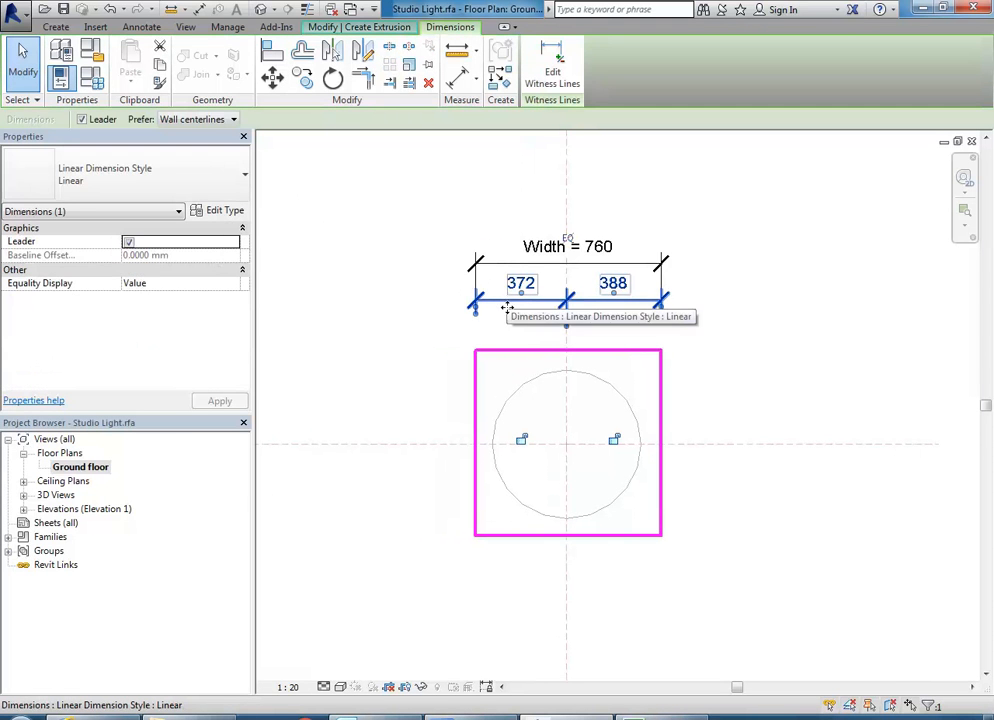
pyautogui.click(567, 243)
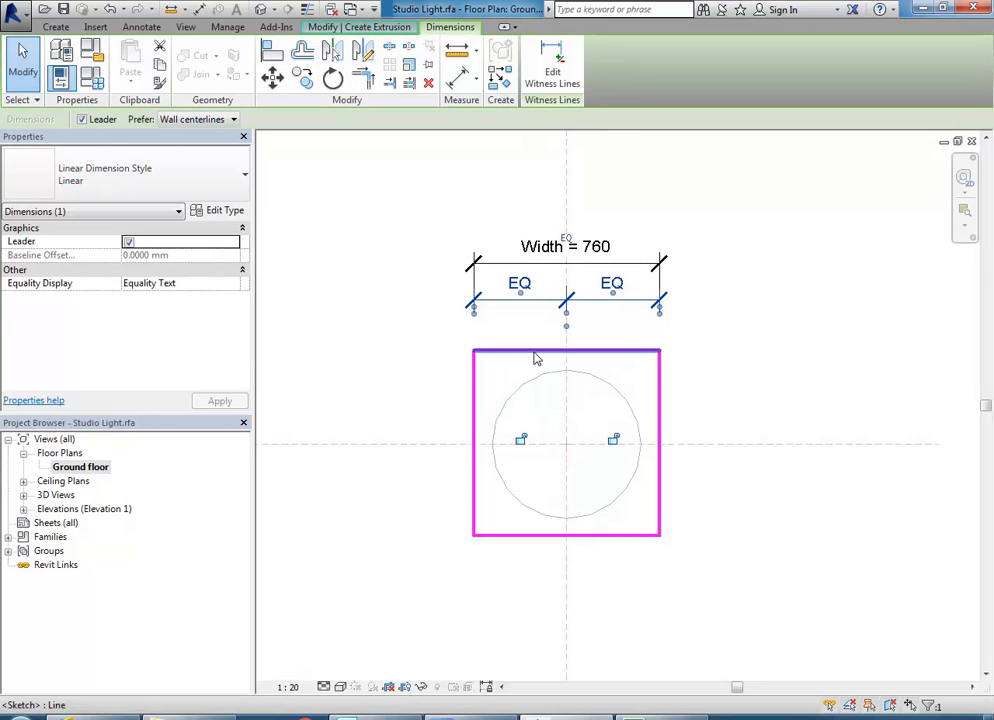
# - Add an aligned dimension between the square's upper and lower edges, placed to the left of the sketch
pyautogui.click(395, 362)
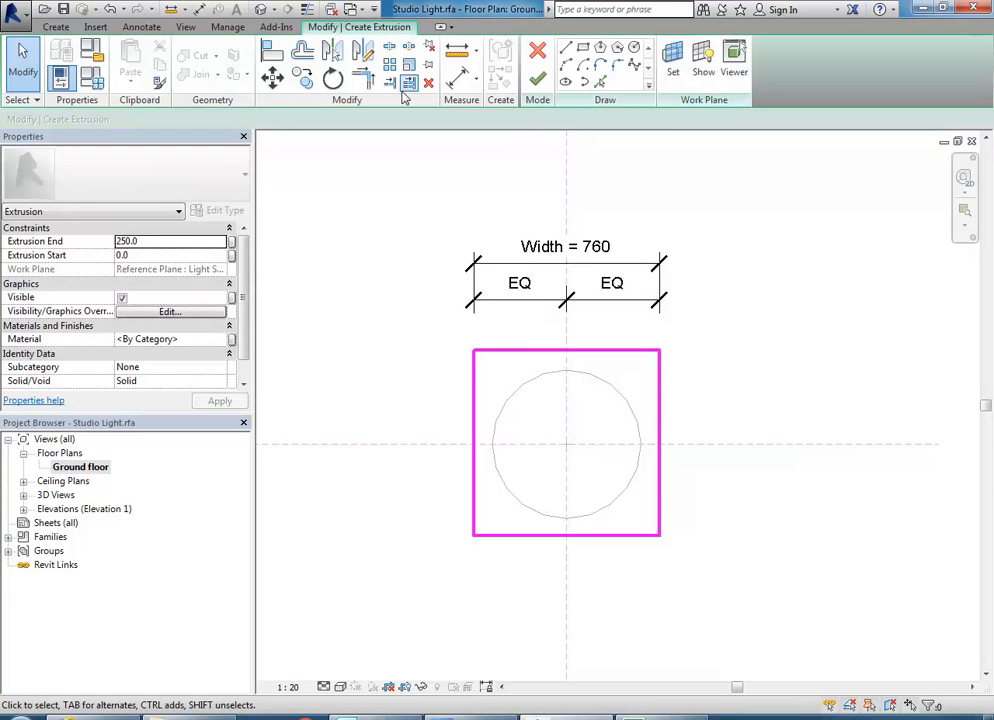
pyautogui.click(458, 77)
pyautogui.click(521, 350)
pyautogui.click(533, 535)
pyautogui.click(344, 527)
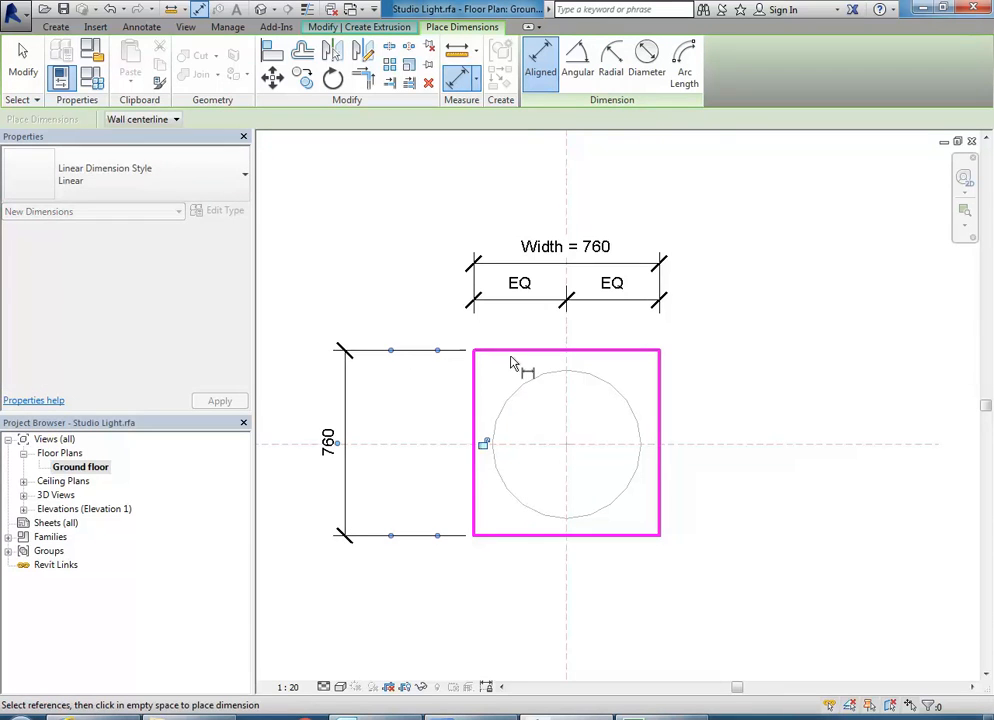
# - Add a continuous aligned dimension from the square's upper edge through the horizontal centre reference plane to its lower edge
pyautogui.click(514, 350)
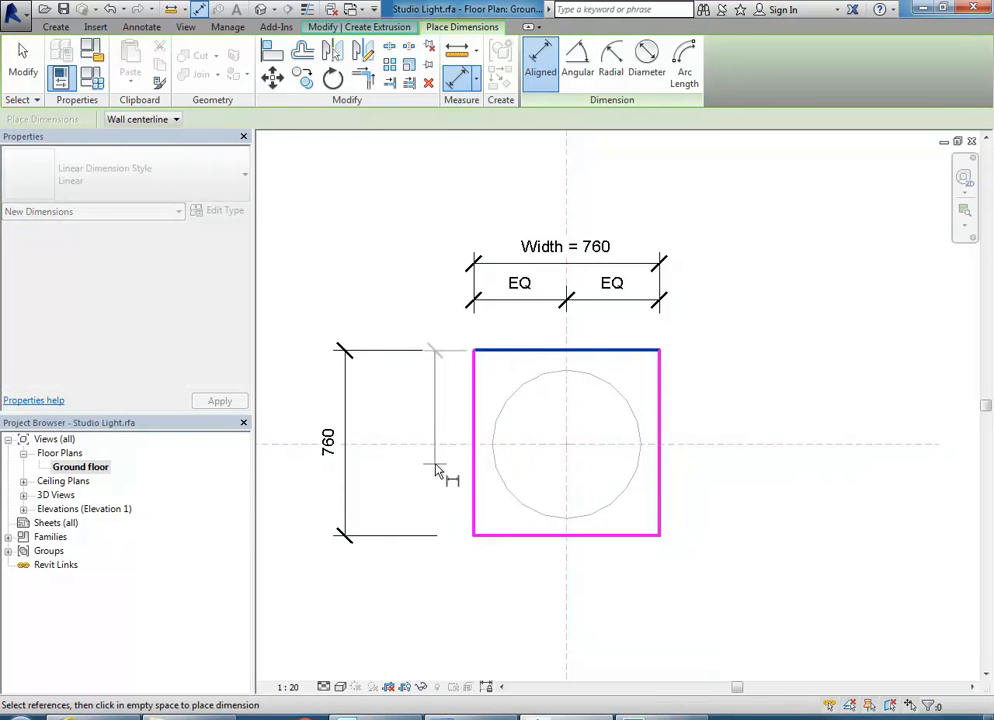
pyautogui.click(516, 537)
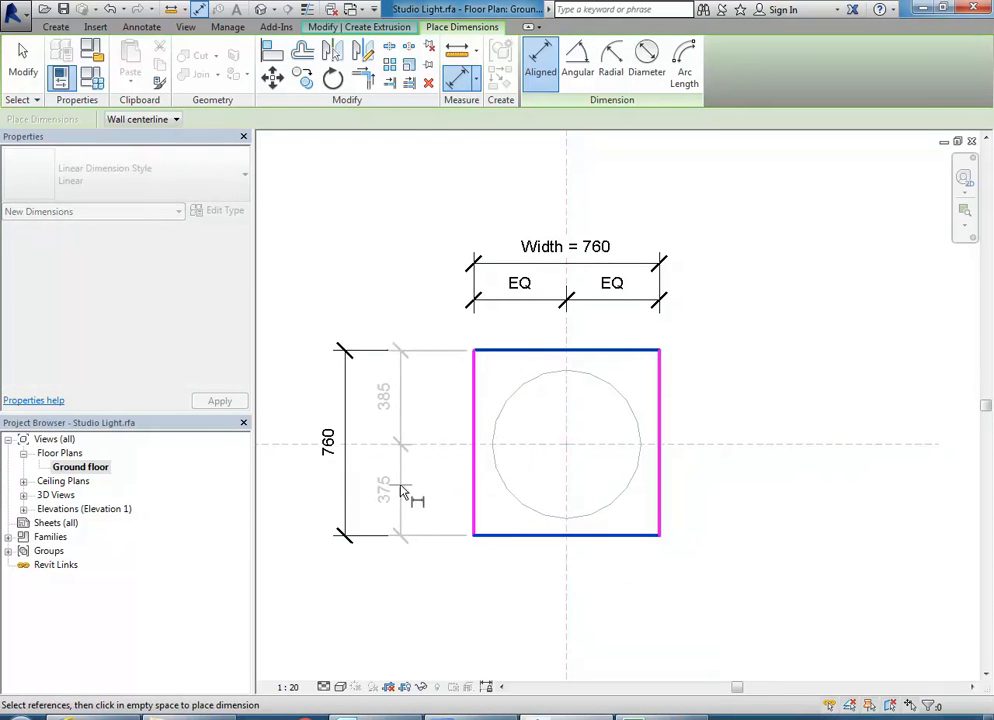
pyautogui.click(411, 494)
pyautogui.rightClick(390, 286)
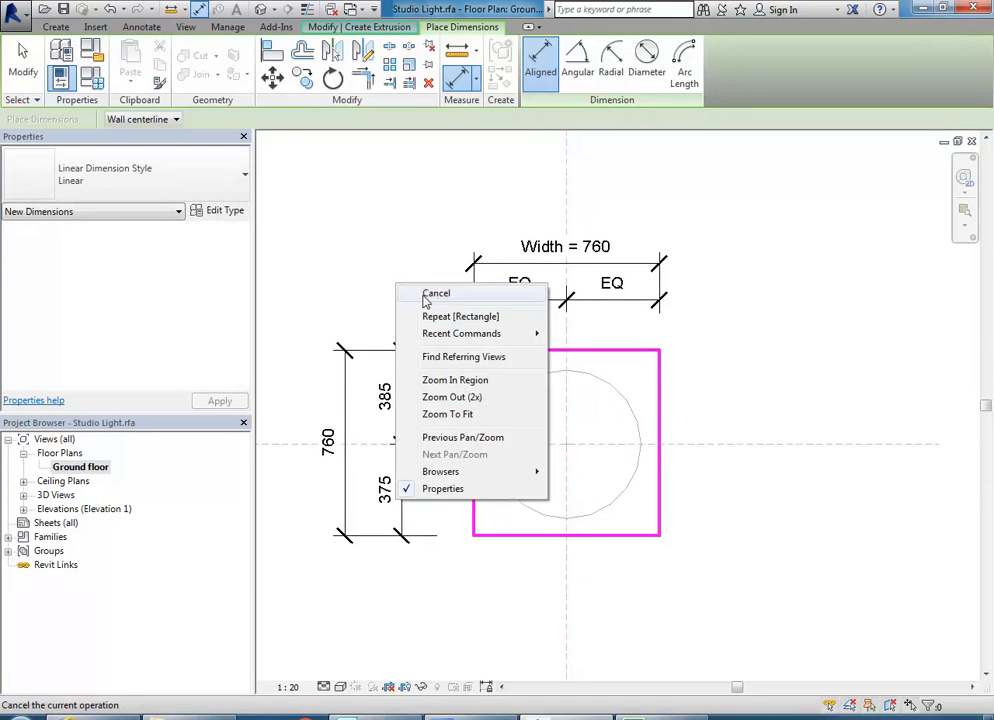
pyautogui.click(430, 297)
# - Label the overall vertical dimension of the square with the existing Width parameter
pyautogui.click(370, 383)
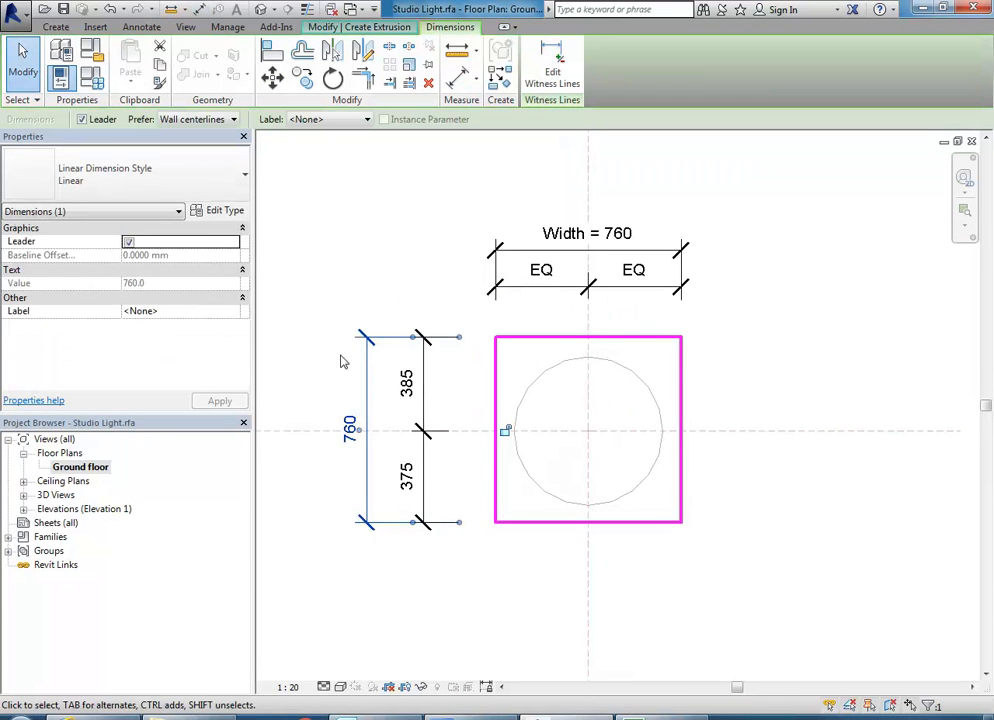
pyautogui.moveTo(362, 307); pyautogui.dragTo(373, 317, button='middle')
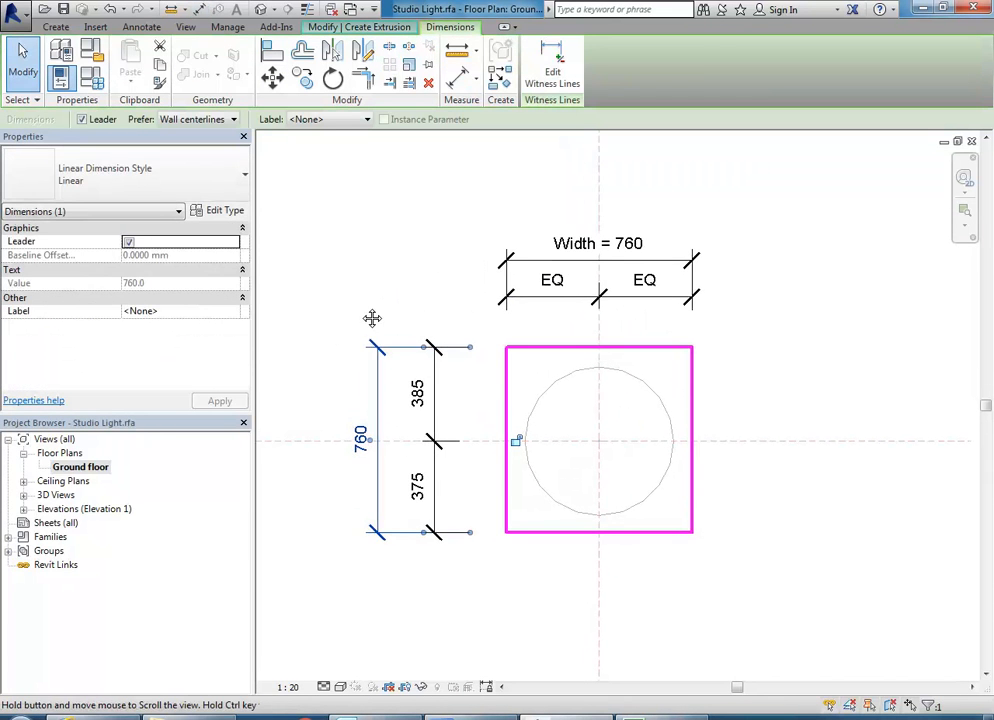
pyautogui.click(325, 120)
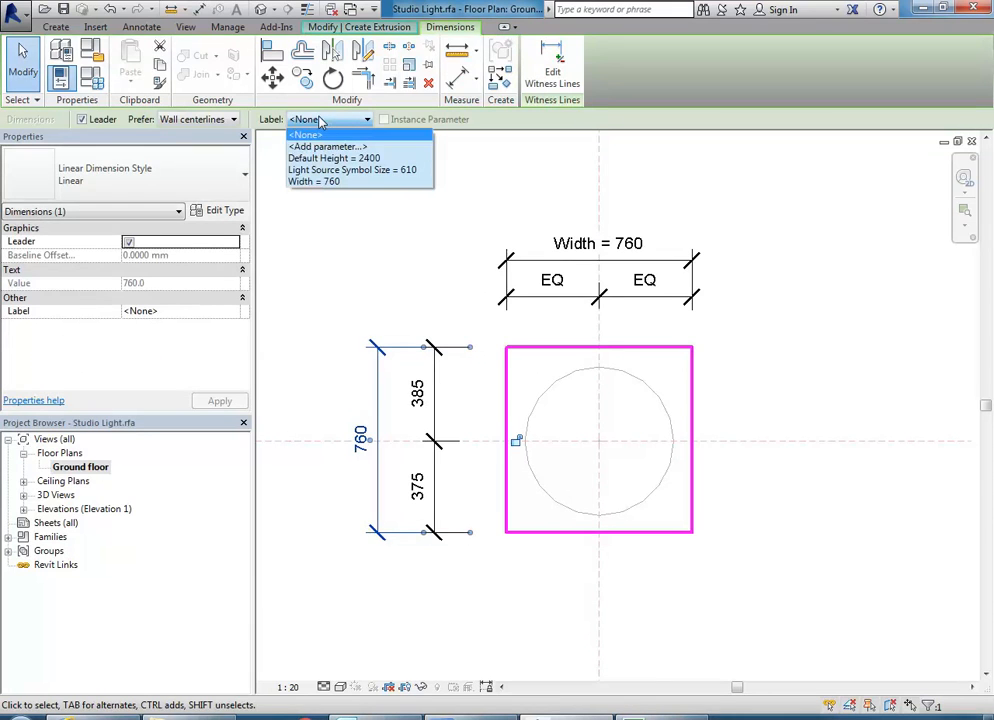
pyautogui.click(323, 183)
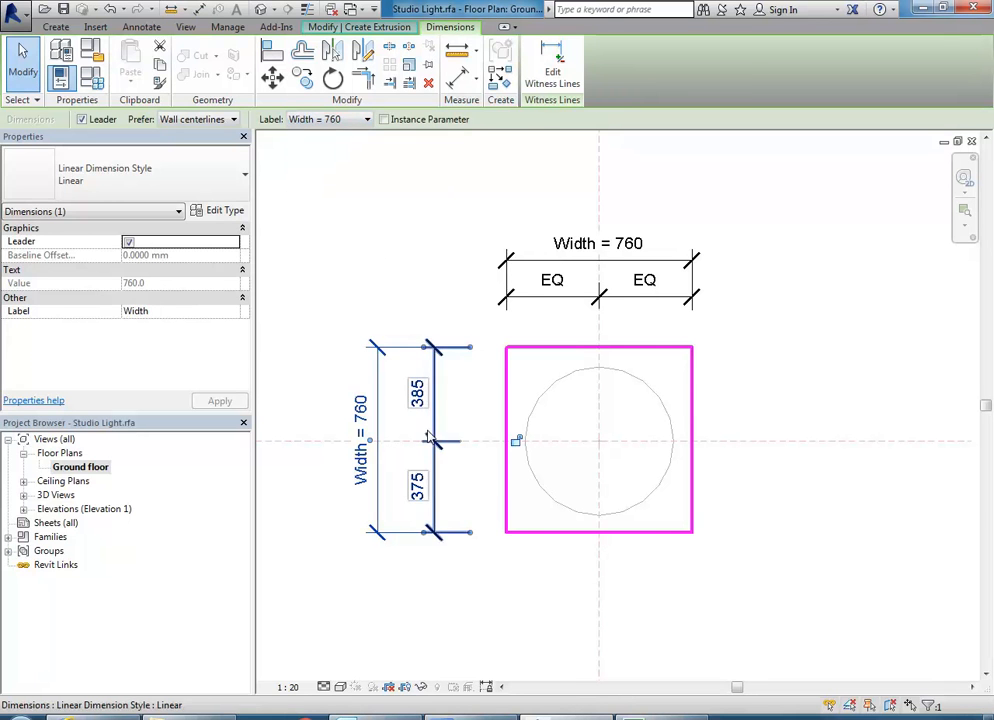
pyautogui.click(376, 234)
# - Apply an equality constraint to the vertical two-segment dimension so the square is centred on the horizontal reference plane
pyautogui.moveTo(381, 248); pyautogui.dragTo(356, 233, button='middle')
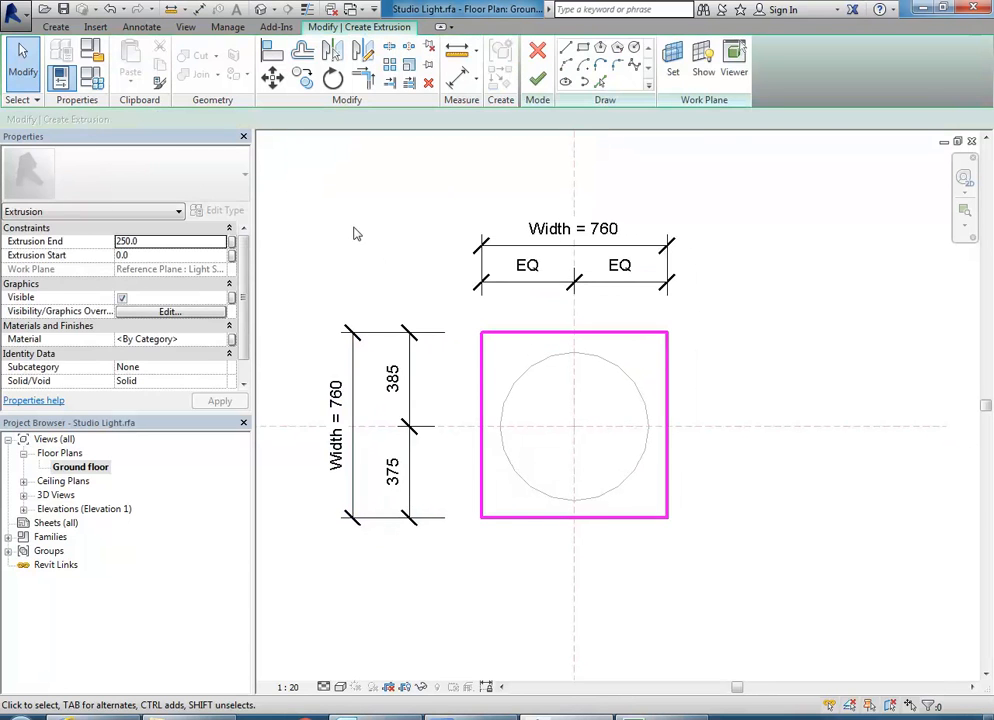
pyautogui.click(407, 394)
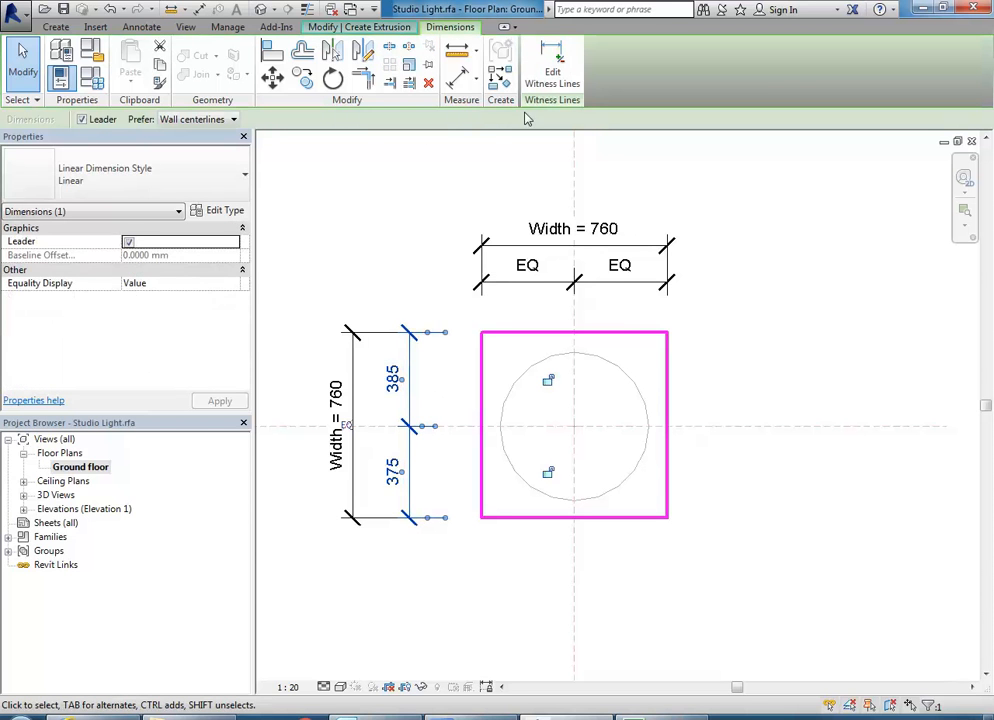
pyautogui.click(346, 427)
pyautogui.click(368, 229)
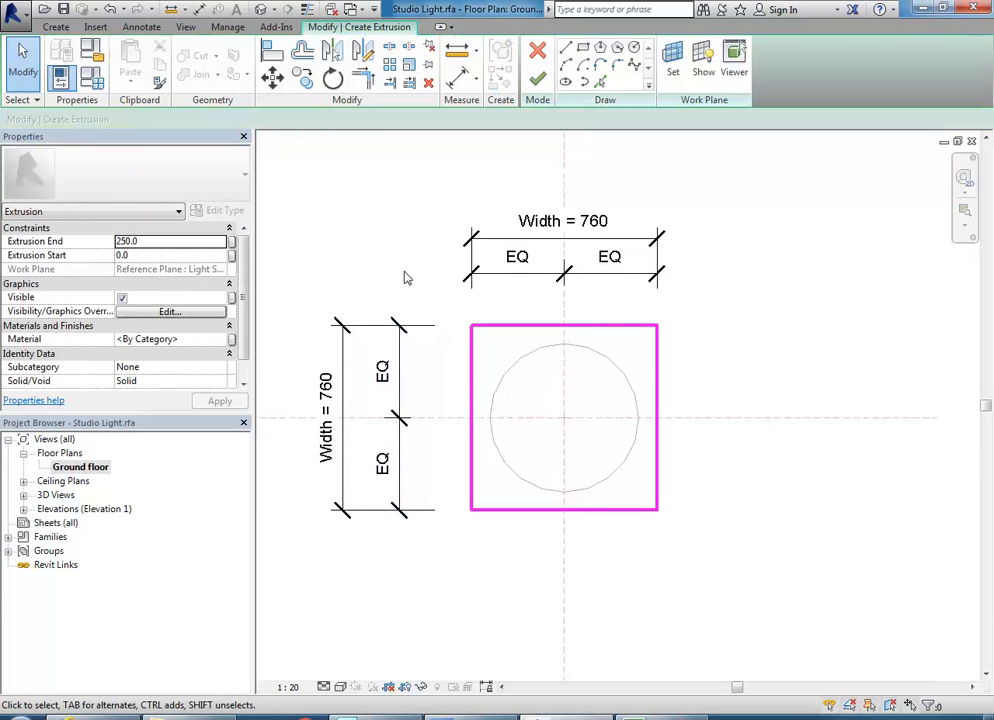
# - Finish the square's sketch to create the extrusion and deselect it
pyautogui.moveTo(405, 278); pyautogui.dragTo(421, 279, button='middle')
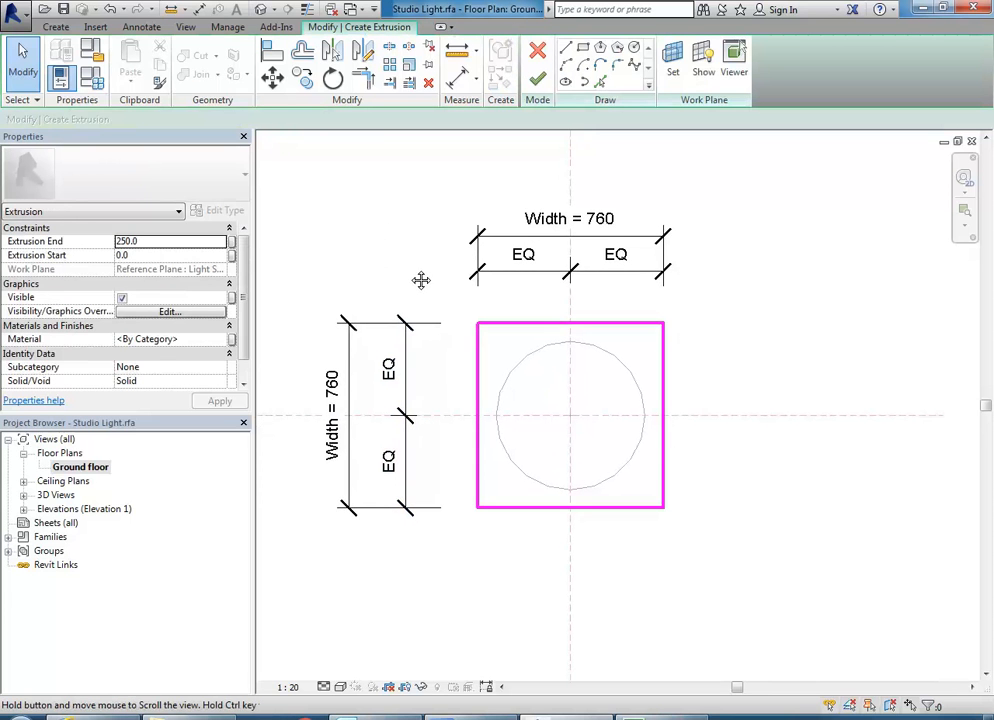
pyautogui.click(537, 79)
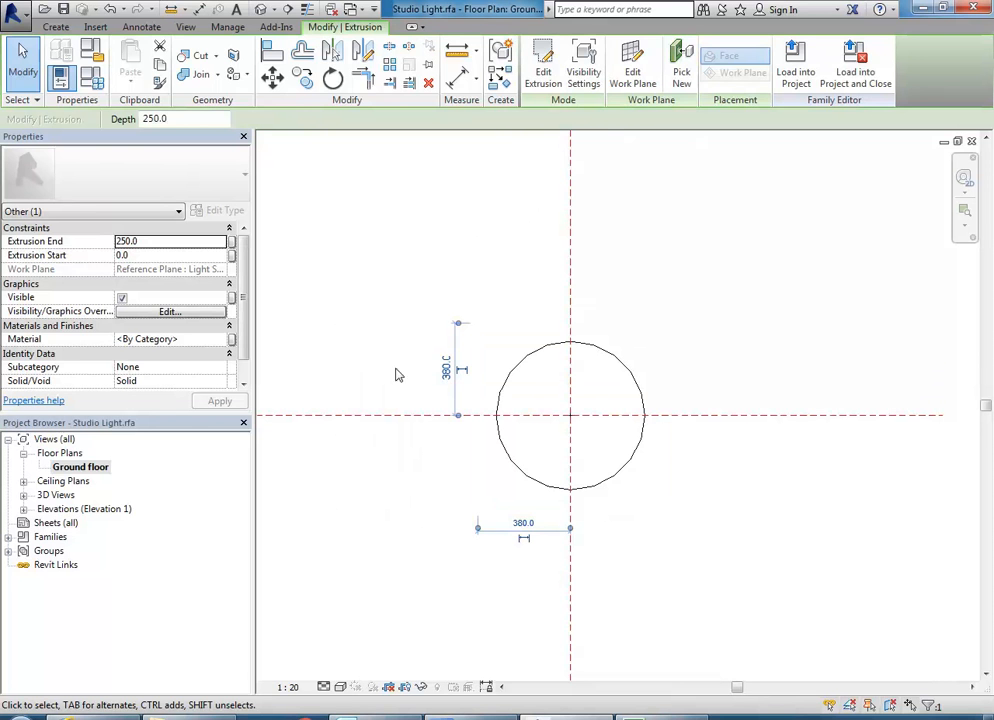
pyautogui.click(351, 300)
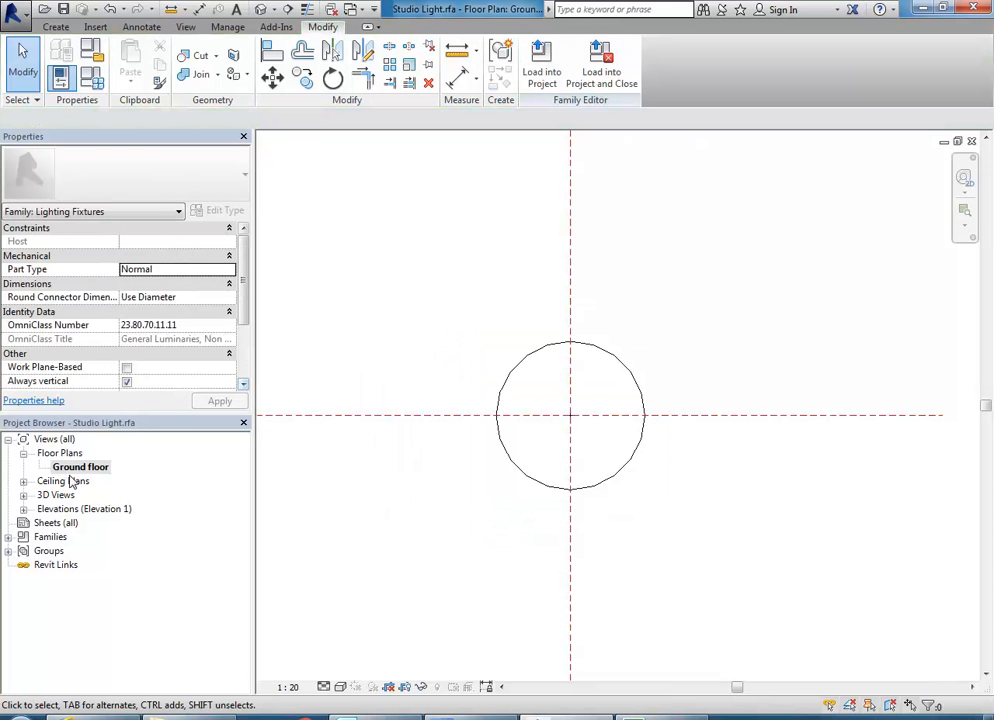
# - Open the Front elevation and examine the extruded body's position relative to the light source and its reference plane
pyautogui.doubleClick(65, 511)
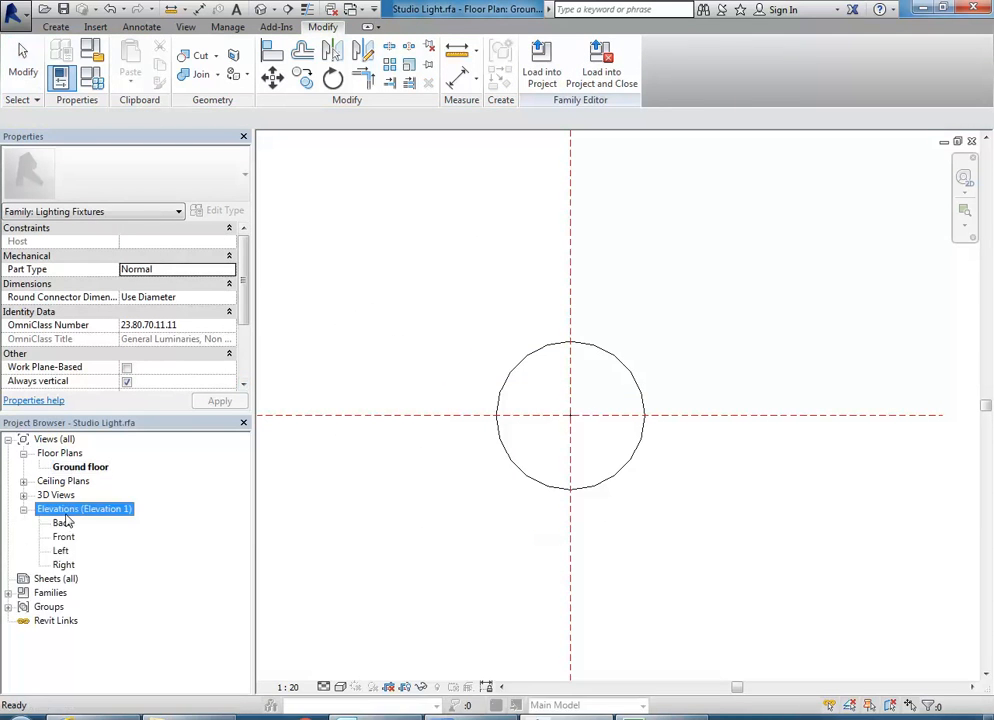
pyautogui.doubleClick(59, 542)
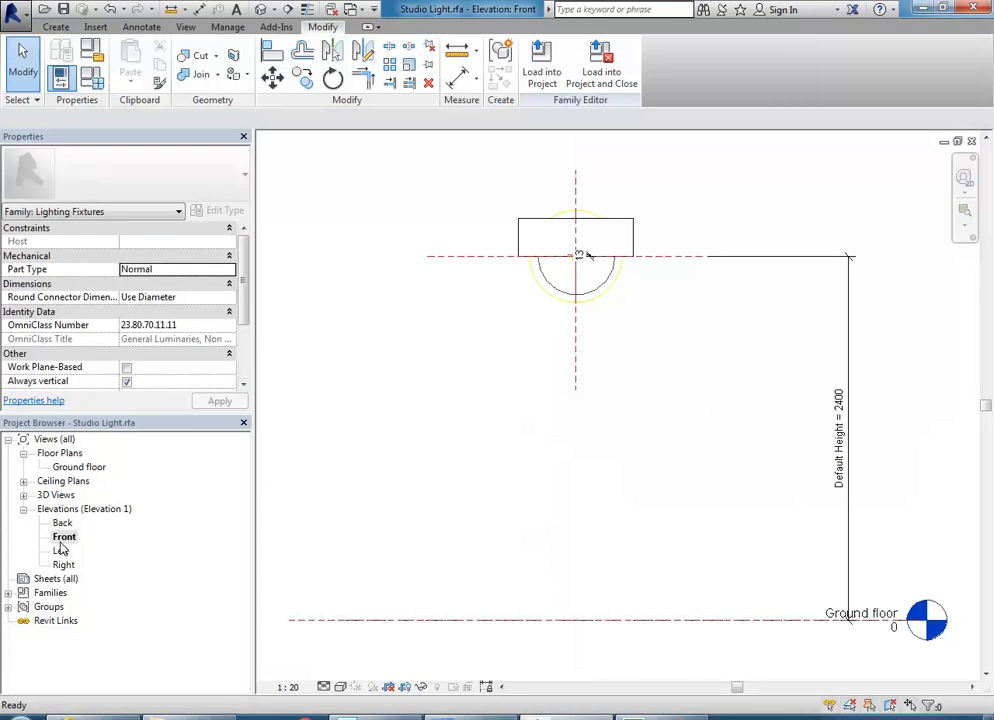
pyautogui.click(546, 224)
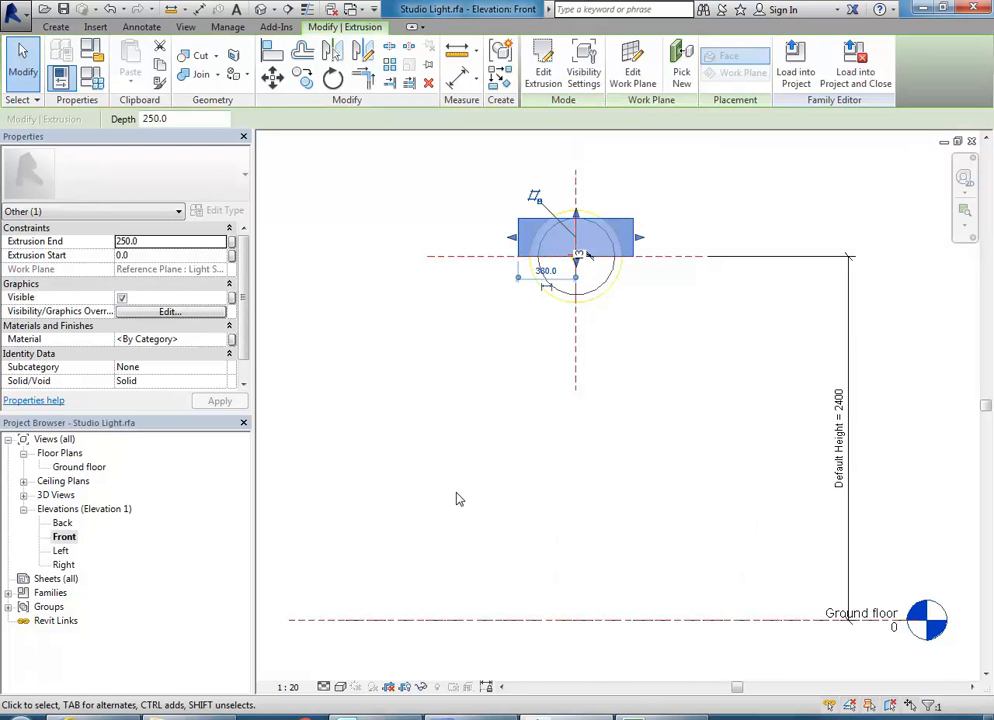
pyautogui.click(459, 495)
pyautogui.scroll(3, 516, 237)
pyautogui.scroll(5, 513, 234)
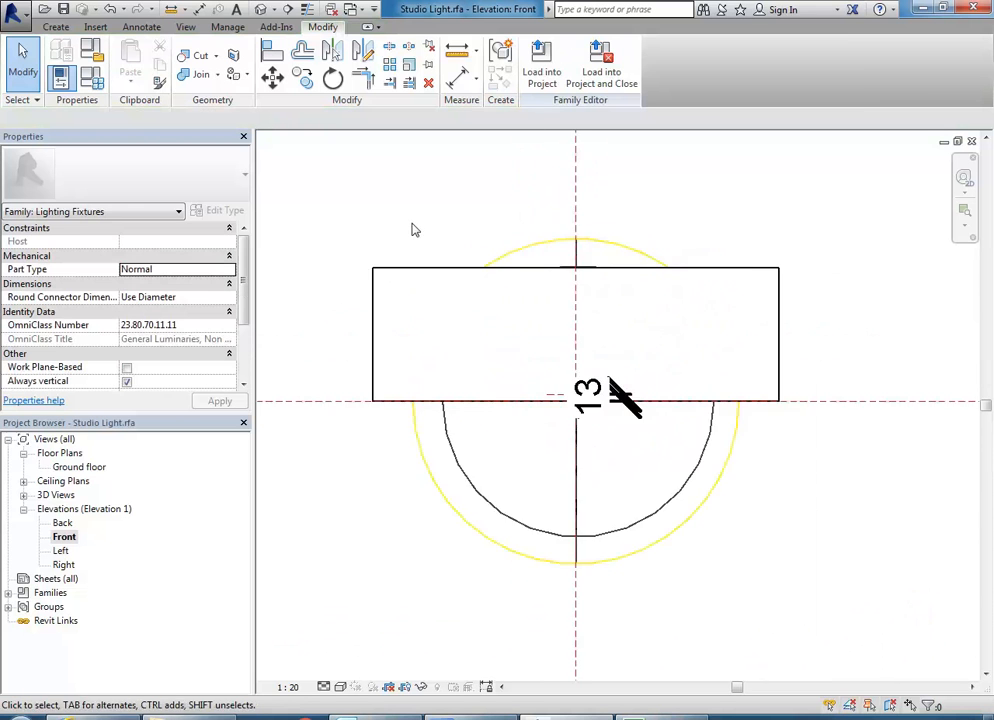
pyautogui.scroll(-6, 422, 271)
pyautogui.moveTo(453, 288); pyautogui.dragTo(466, 271, button='middle')
pyautogui.scroll(3, 482, 264)
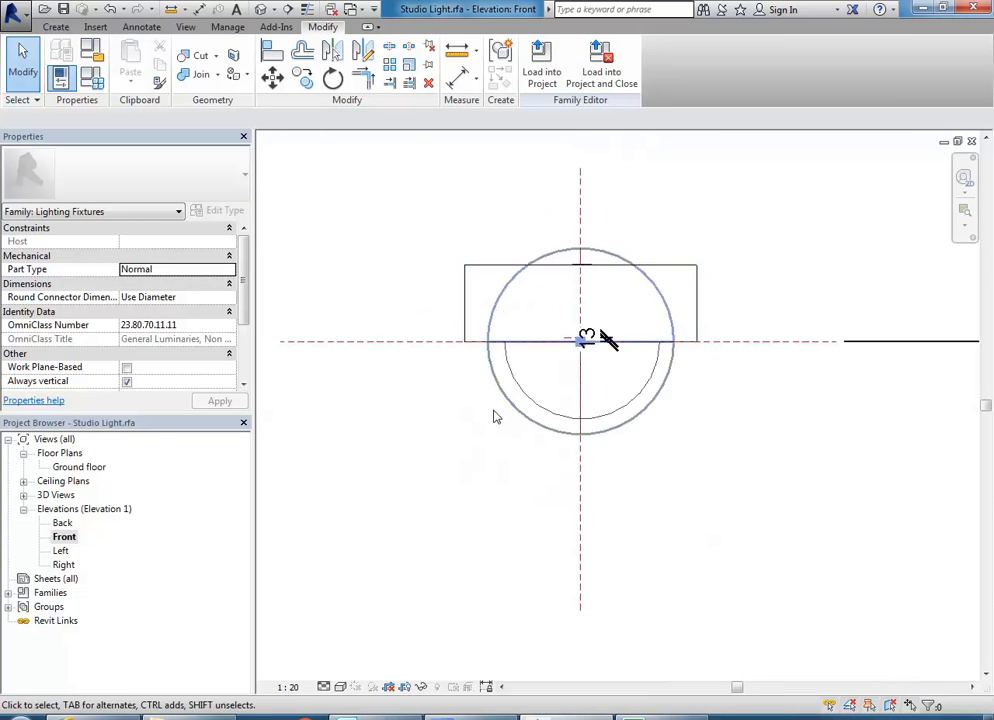
# - Return to the Ground floor plan and delete both half-circle lines of the light fixture symbol
pyautogui.doubleClick(80, 467)
pyautogui.scroll(1, 389, 493)
pyautogui.click(453, 482)
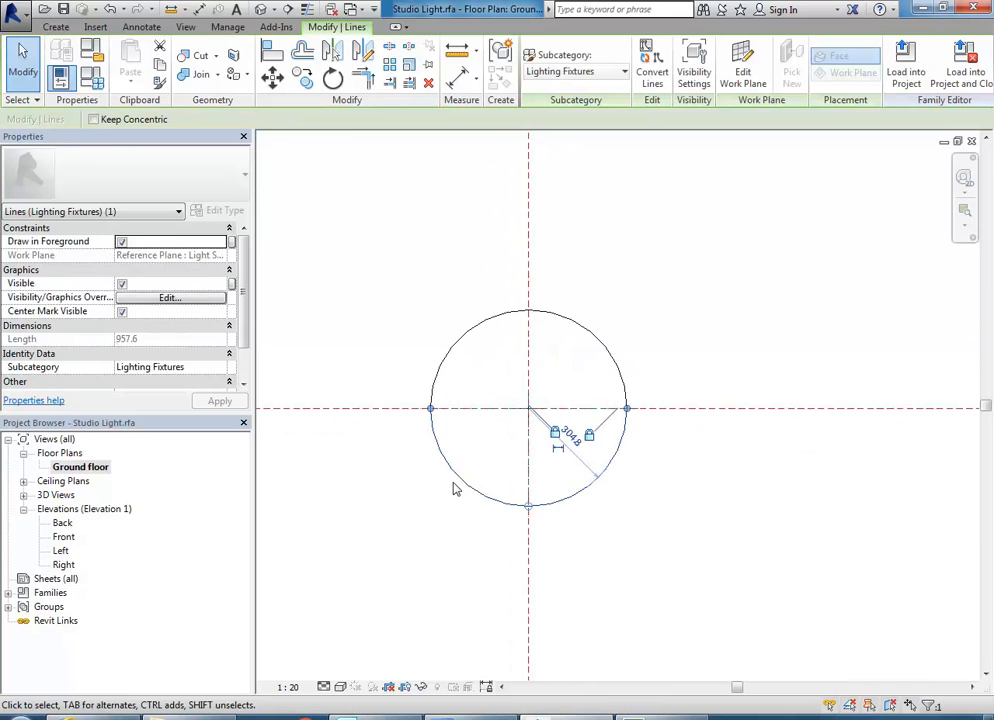
pyautogui.press('Delete')
pyautogui.click(443, 390)
pyautogui.press('Delete')
pyautogui.scroll(-2, 438, 489)
pyautogui.moveTo(449, 487); pyautogui.dragTo(505, 479, button='middle')
pyautogui.scroll(-1, 452, 486)
pyautogui.moveTo(453, 341); pyautogui.dragTo(478, 336, button='middle')
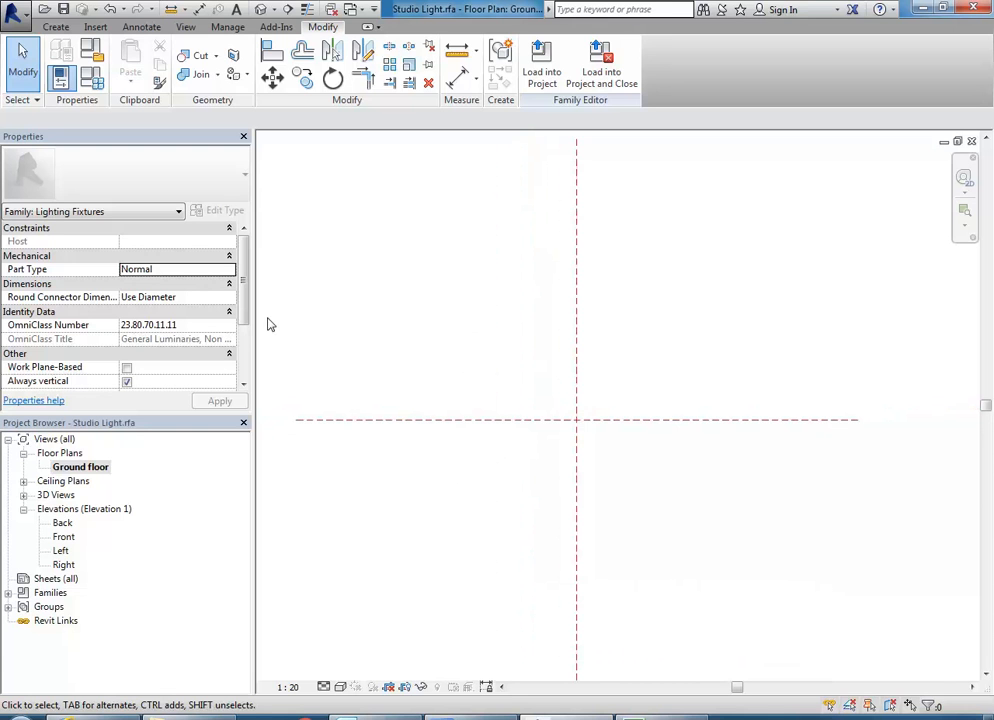
pyautogui.moveTo(466, 287); pyautogui.dragTo(528, 313, button='middle')
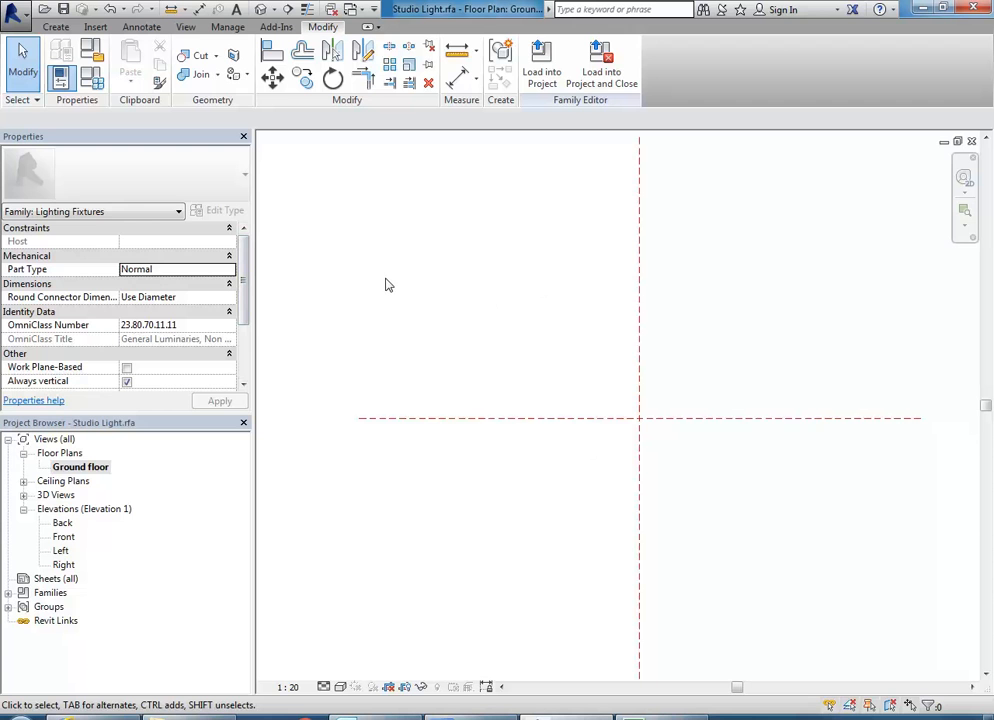
# - Set the Ground floor plan's view range to a cut plane offset of 2400 and a top offset of 2800
pyautogui.click(97, 215)
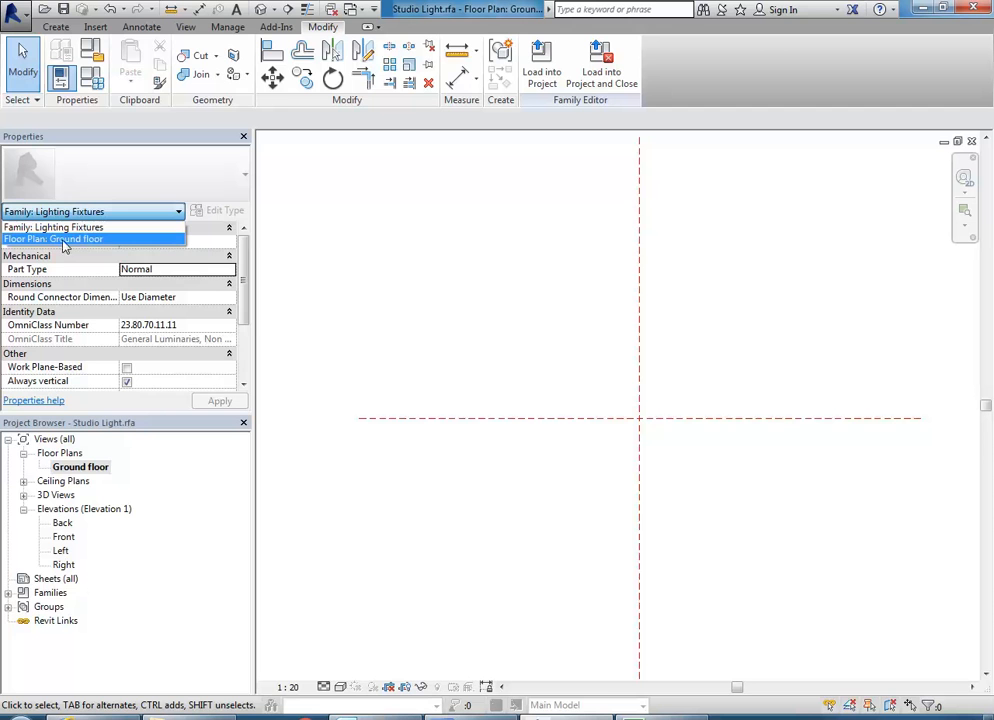
pyautogui.click(68, 240)
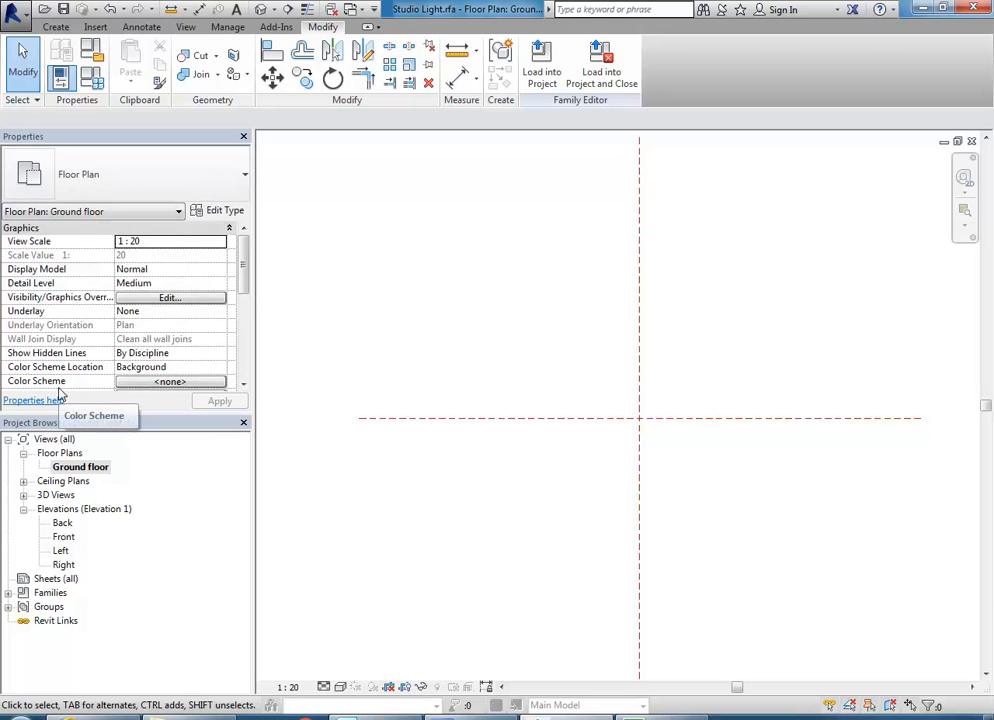
pyautogui.moveTo(243, 276); pyautogui.dragTo(242, 326)
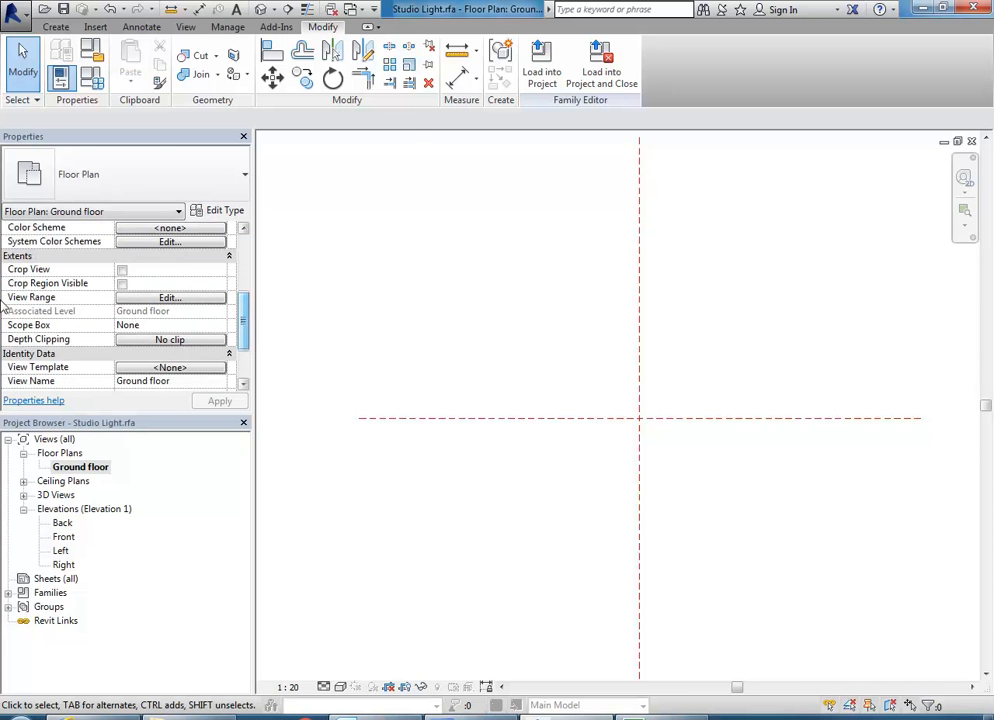
pyautogui.click(149, 300)
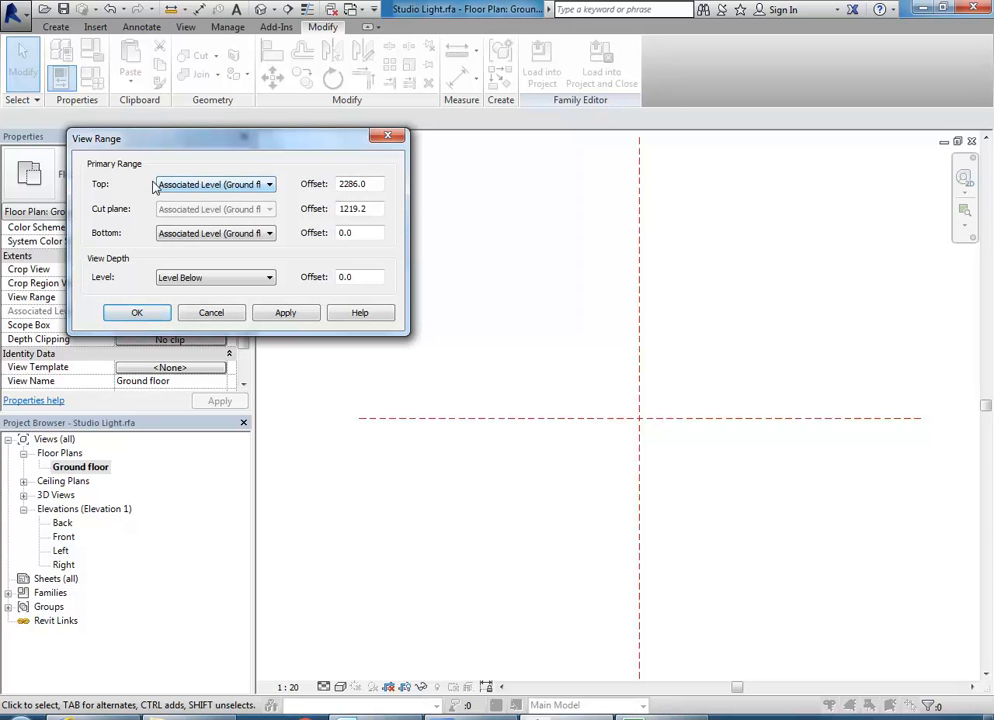
pyautogui.doubleClick(366, 208)
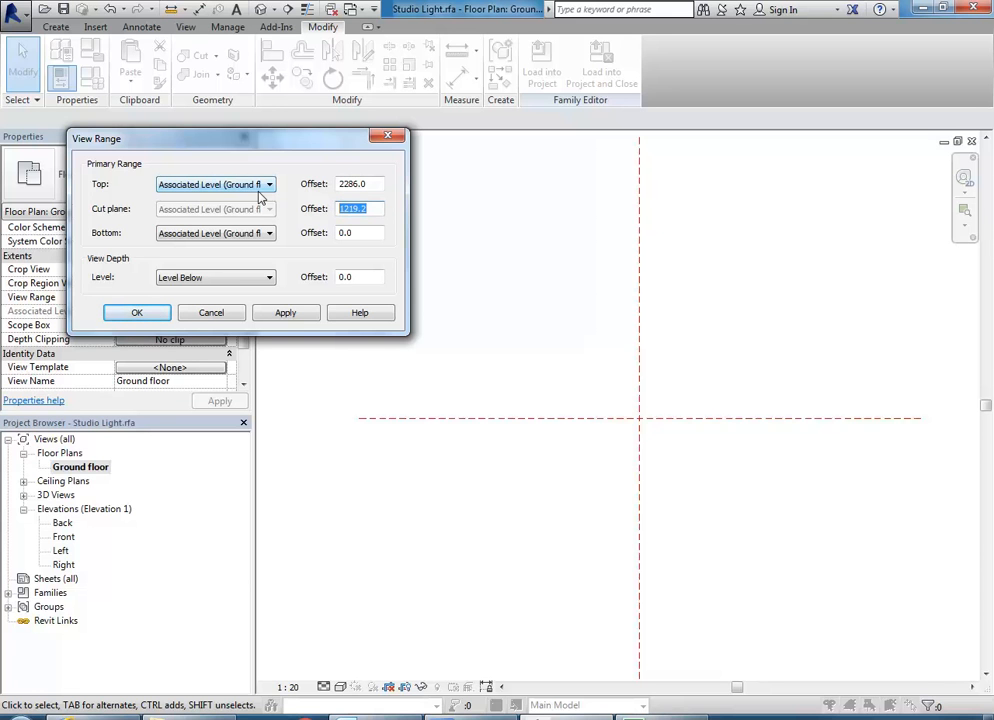
pyautogui.write('2400')
pyautogui.hotkey('shift', 'Tab')
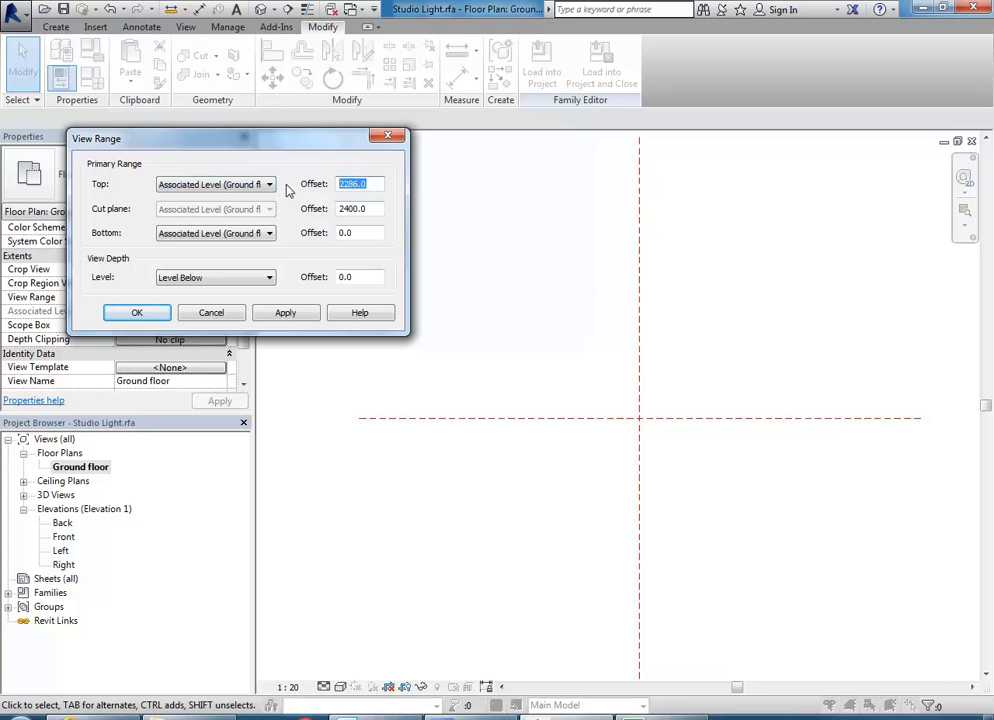
pyautogui.write('2800')
pyautogui.click(368, 276)
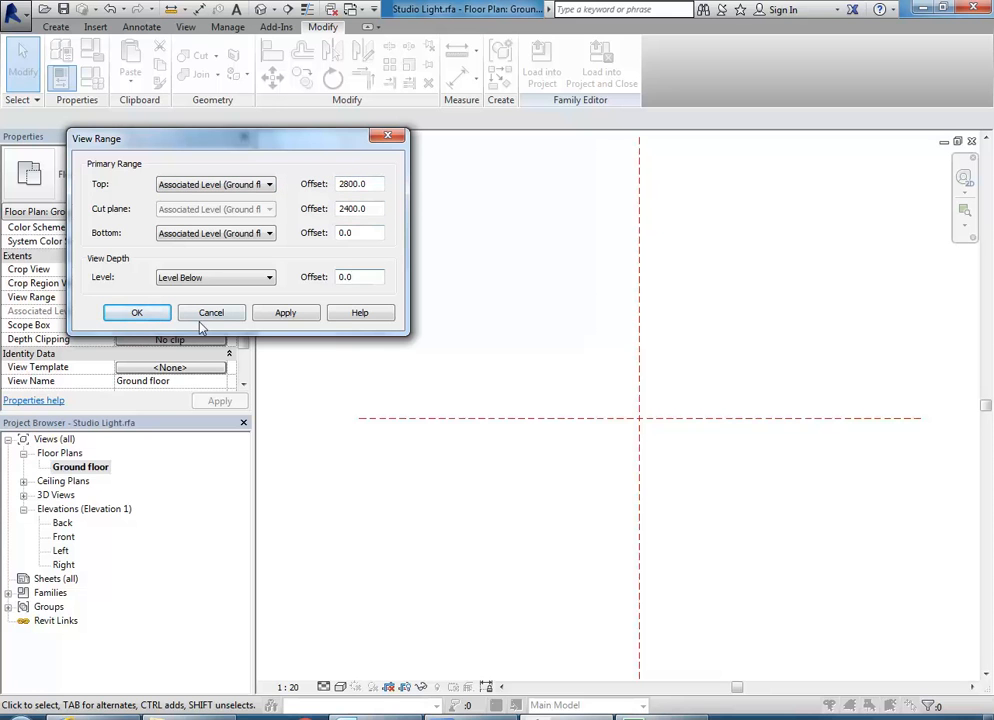
pyautogui.click(137, 313)
pyautogui.moveTo(484, 371); pyautogui.dragTo(403, 407, button='middle')
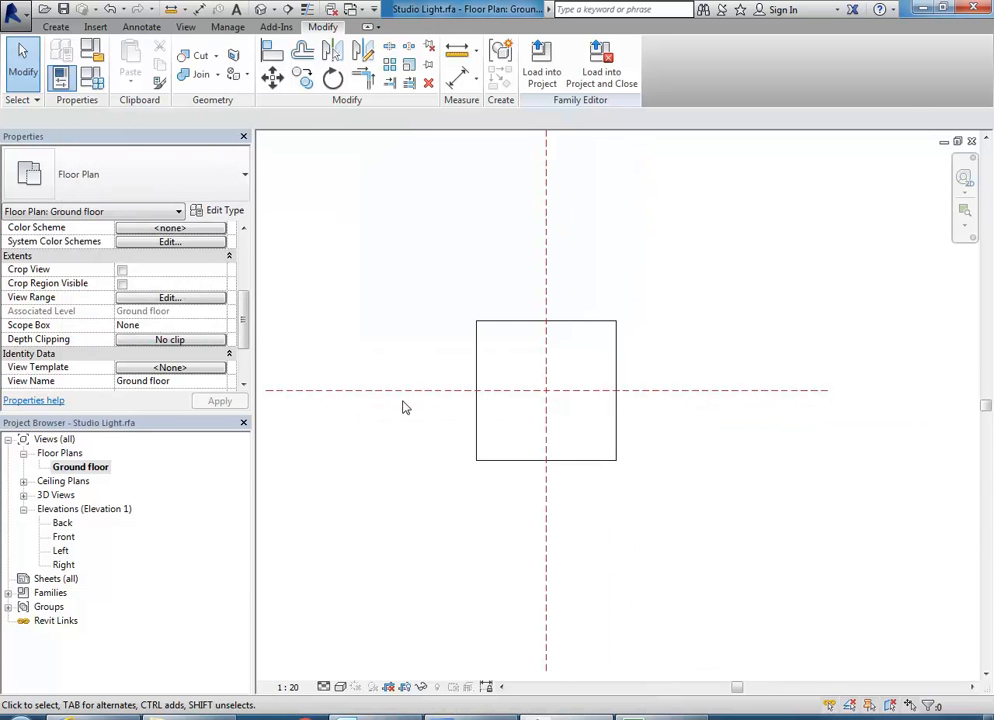
# - Open the Front elevation and delete the inner semicircular model line below the extruded body
pyautogui.doubleClick(63, 537)
pyautogui.scroll(-3, 455, 445)
pyautogui.moveTo(448, 461); pyautogui.dragTo(487, 352, button='middle')
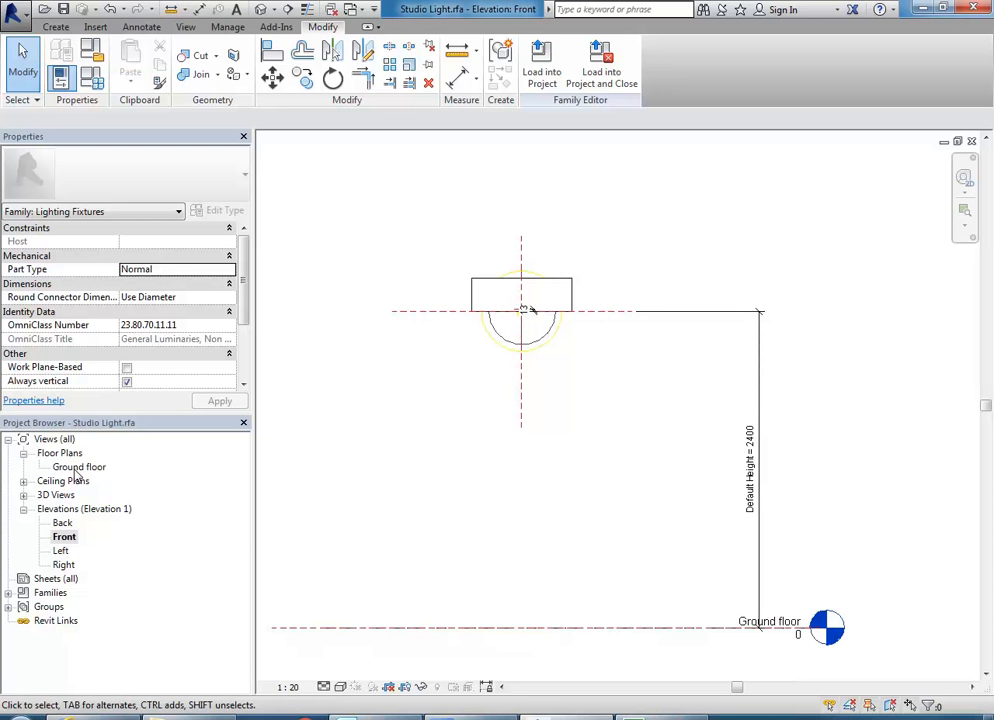
pyautogui.scroll(4, 501, 304)
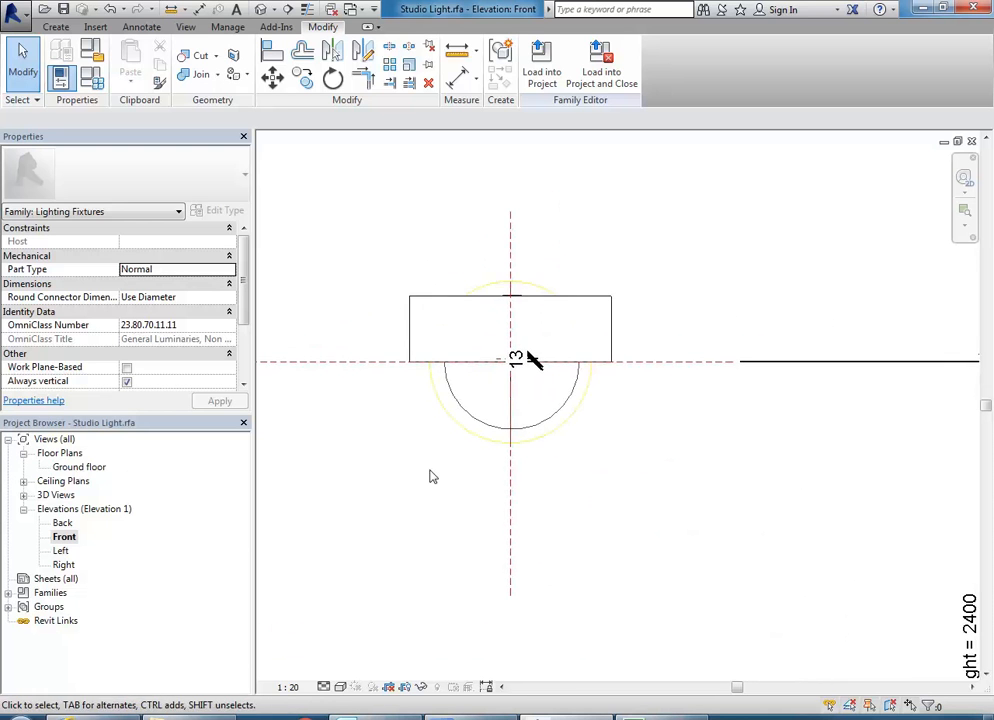
pyautogui.scroll(2, 464, 395)
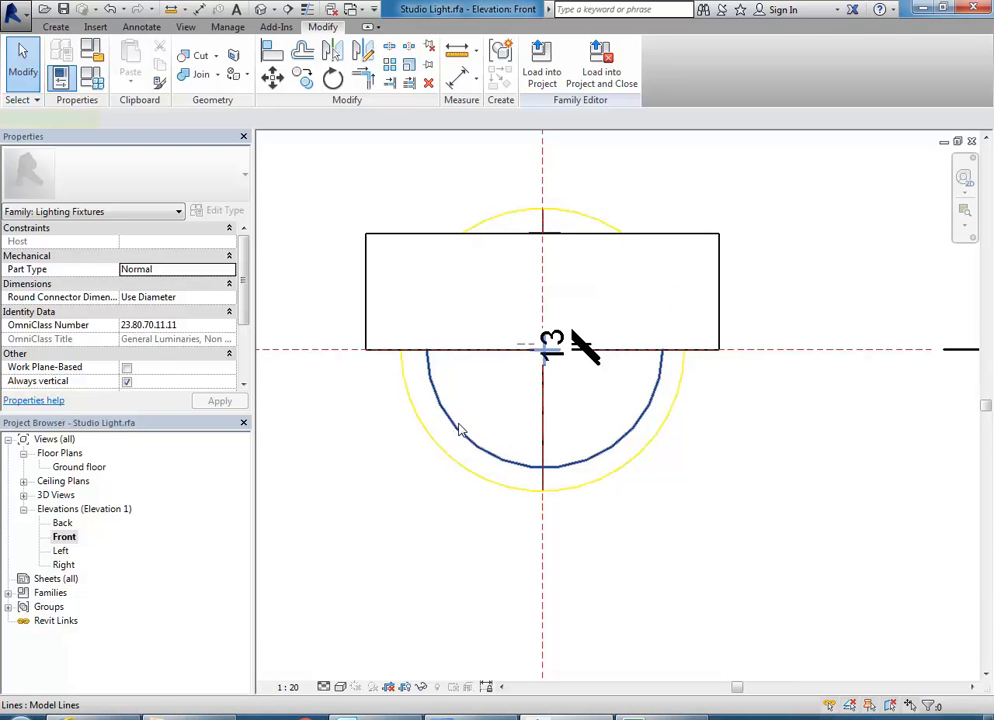
pyautogui.click(459, 430)
pyautogui.press('Delete')
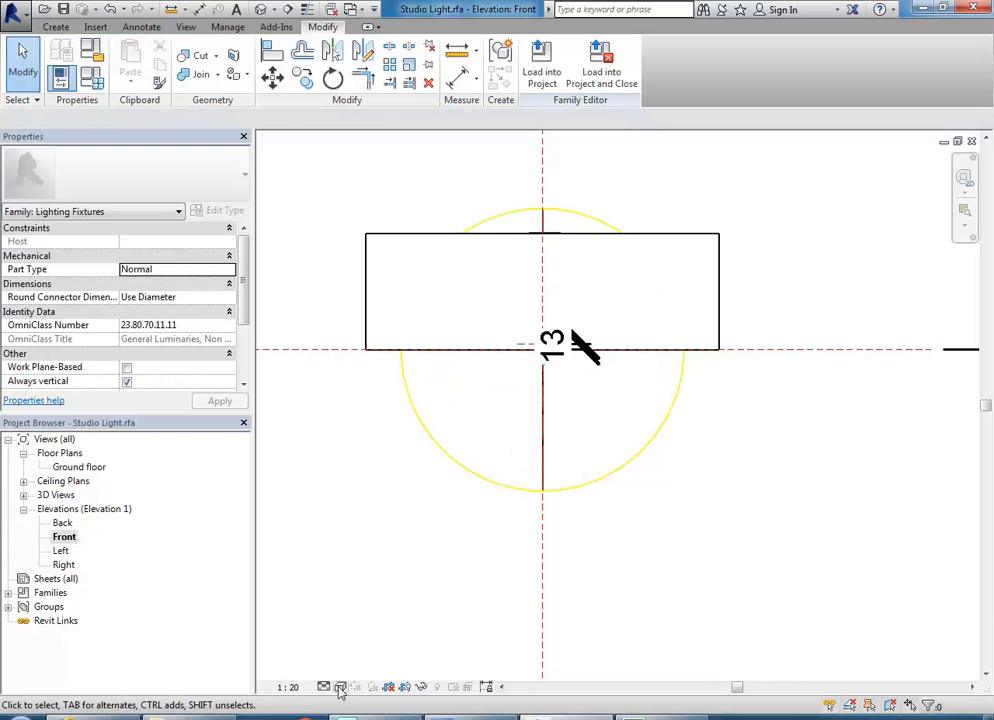
# - Show the Front elevation in wireframe and delete the semicircular model line inside the extruded body
pyautogui.click(338, 688)
pyautogui.click(375, 592)
pyautogui.moveTo(425, 446); pyautogui.dragTo(388, 536, button='middle')
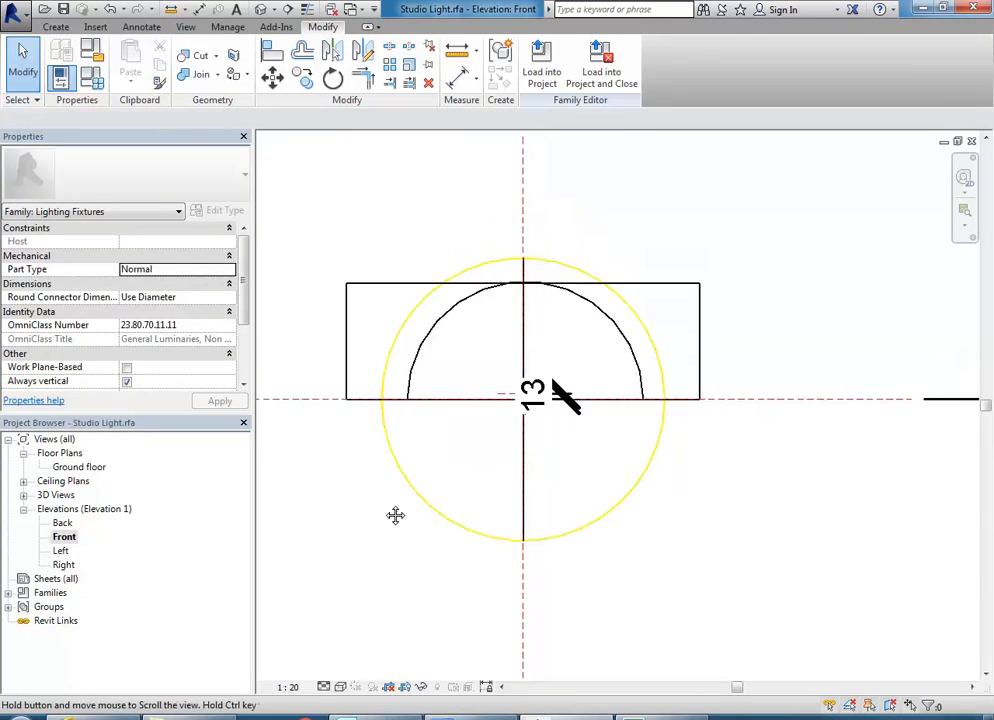
pyautogui.scroll(1, 425, 389)
pyautogui.click(422, 362)
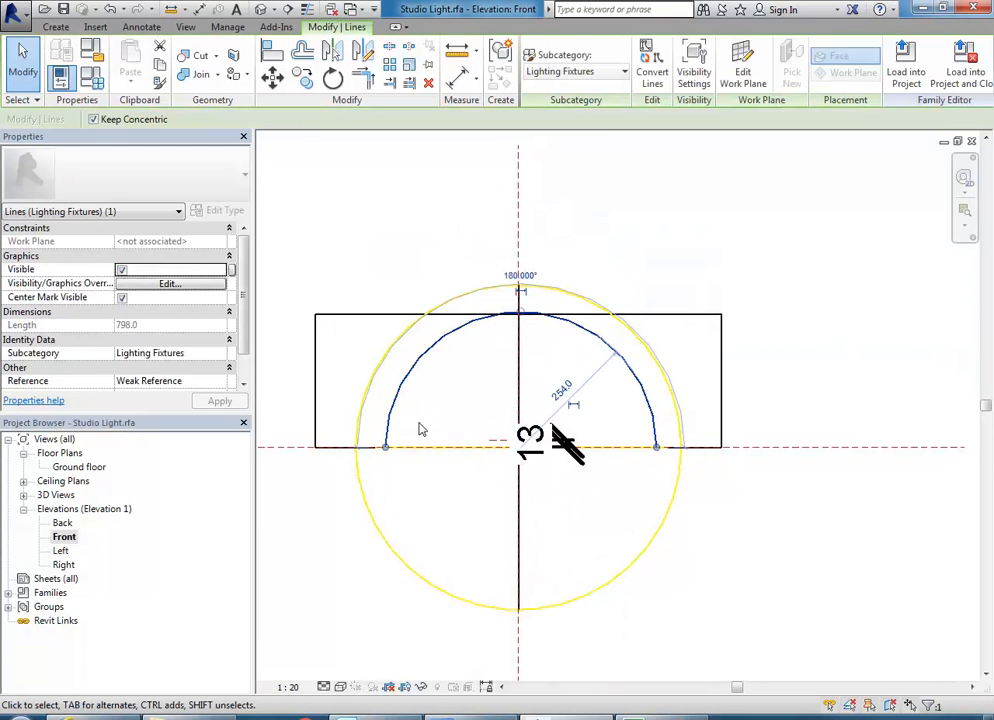
pyautogui.press('Delete')
pyautogui.click(341, 688)
pyautogui.moveTo(355, 489); pyautogui.dragTo(415, 452, button='middle')
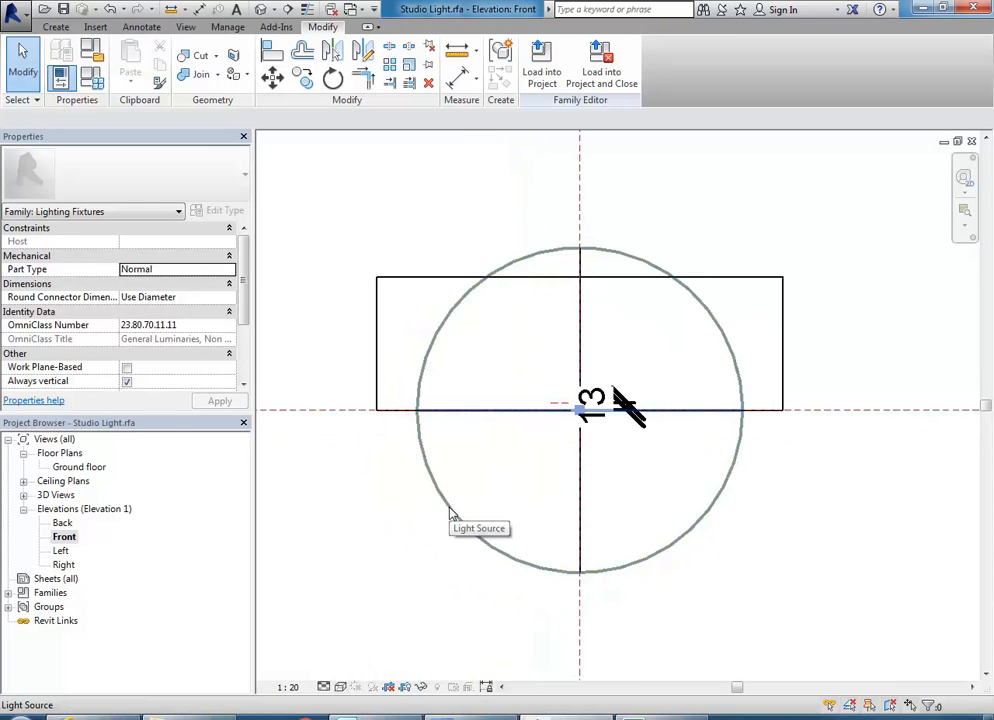
# - Open the Light Source Definition settings of the family's light source
pyautogui.click(450, 512)
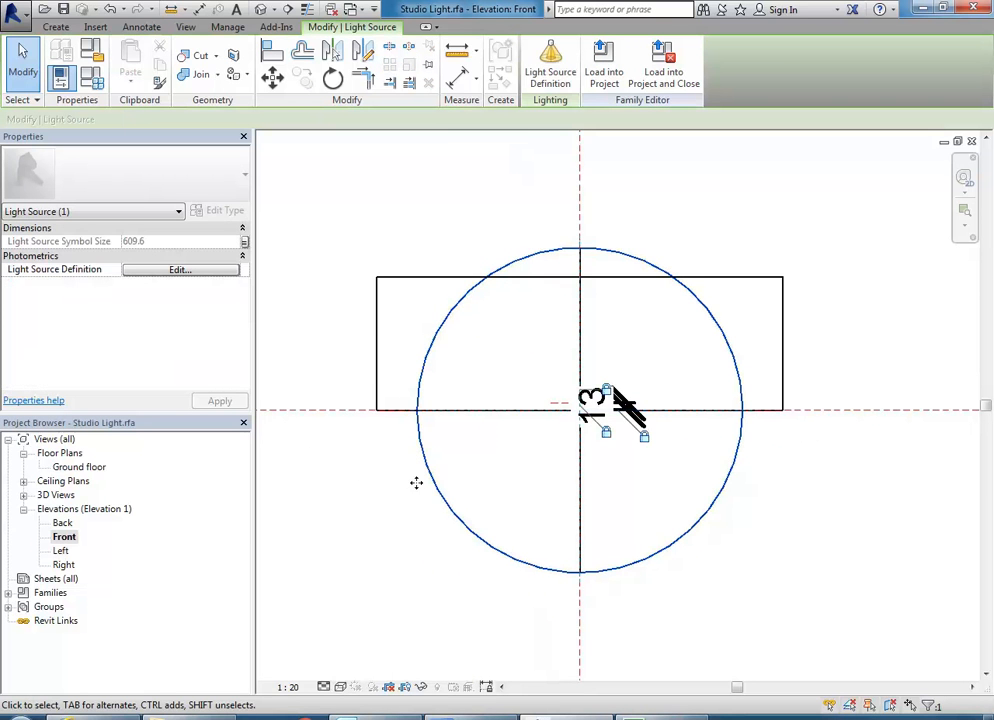
pyautogui.click(551, 76)
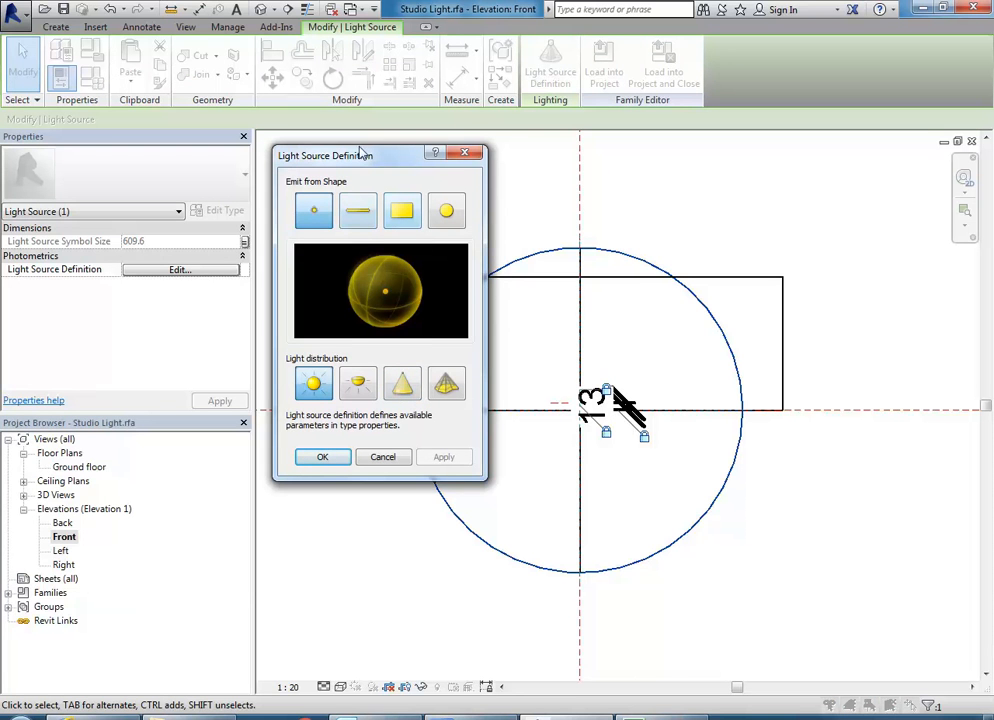
pyautogui.moveTo(375, 157); pyautogui.dragTo(368, 155)
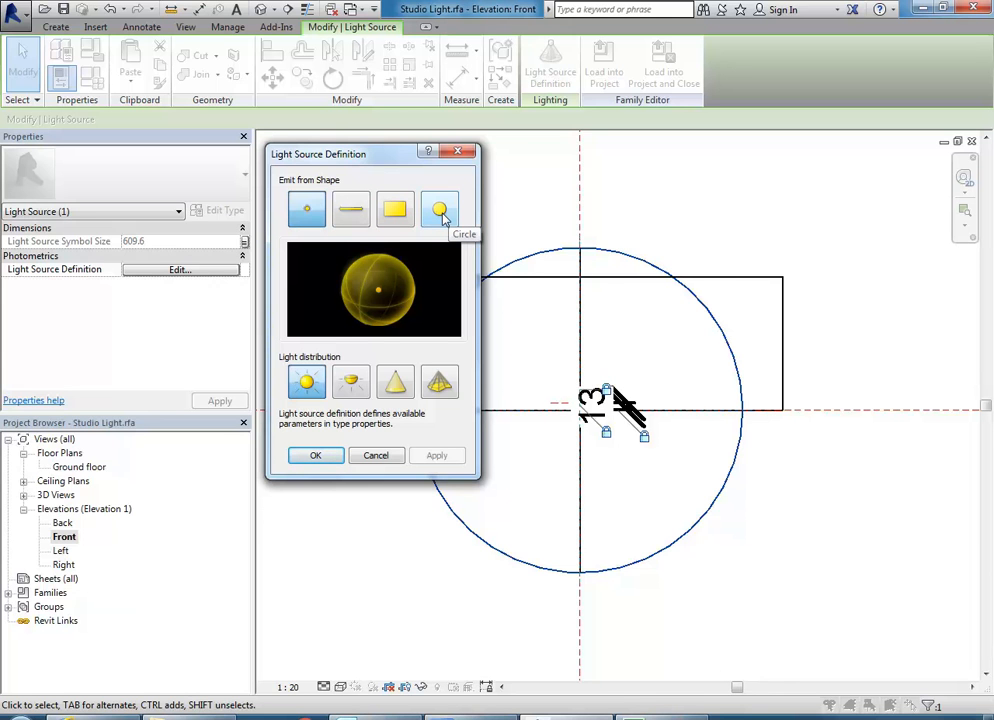
# - Try the rectangle, circle and point emission shapes for the light source with spherical distribution
pyautogui.click(351, 209)
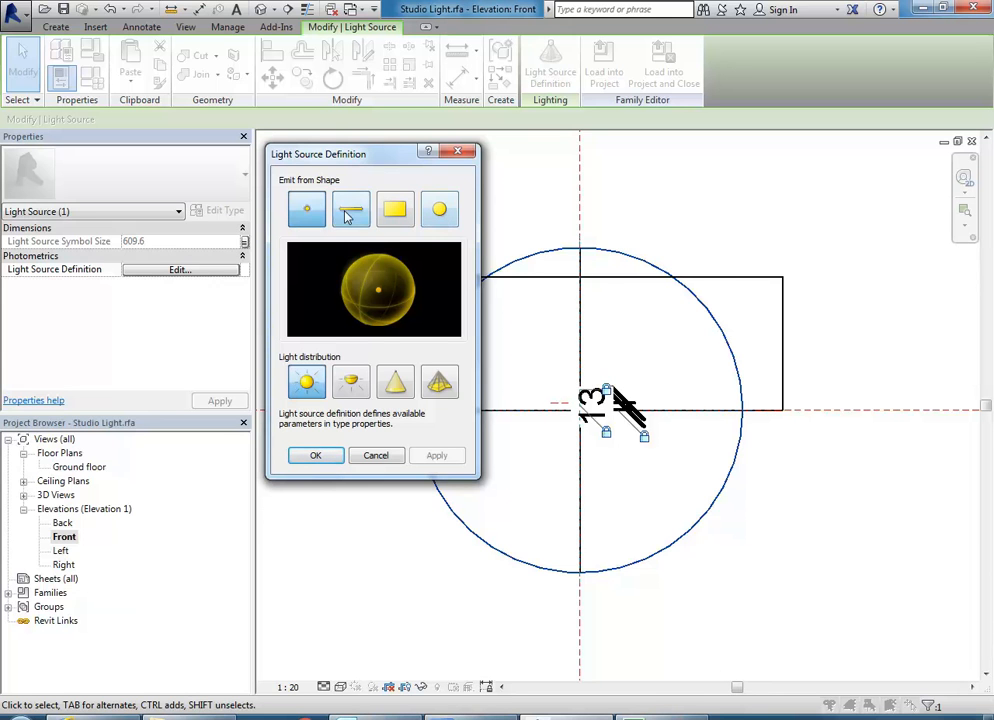
pyautogui.click(400, 214)
pyautogui.click(442, 210)
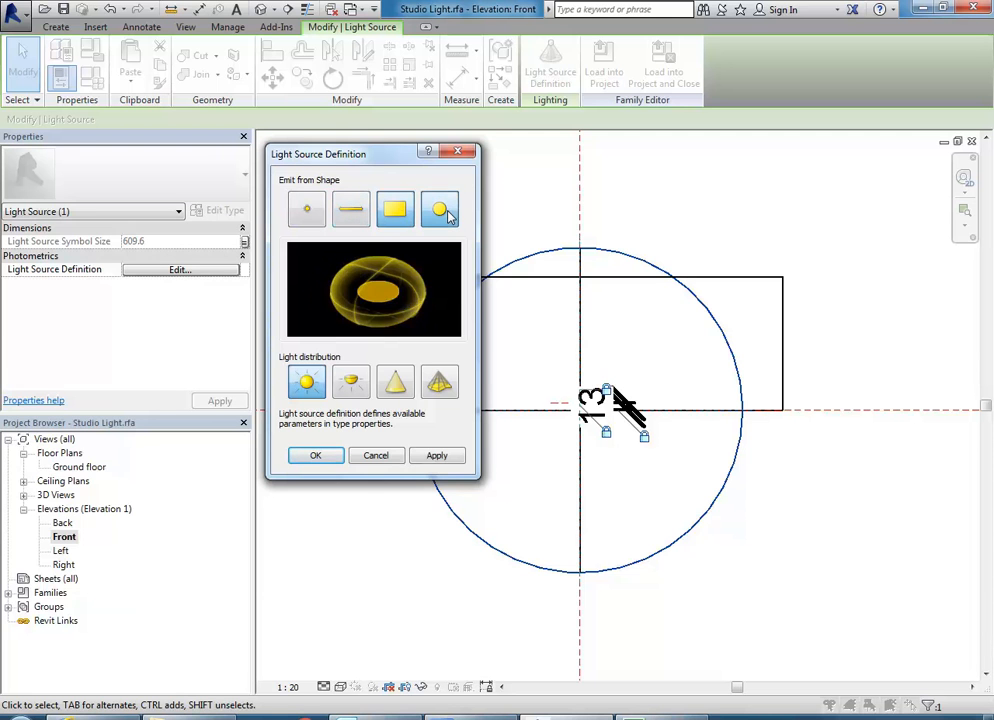
pyautogui.click(385, 214)
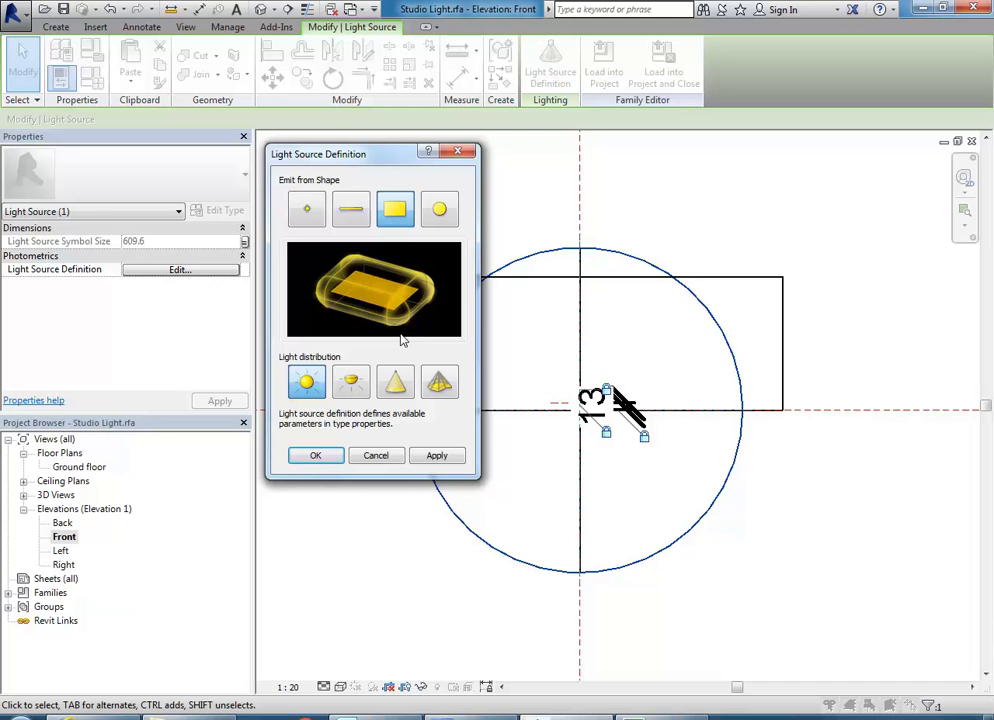
pyautogui.click(312, 210)
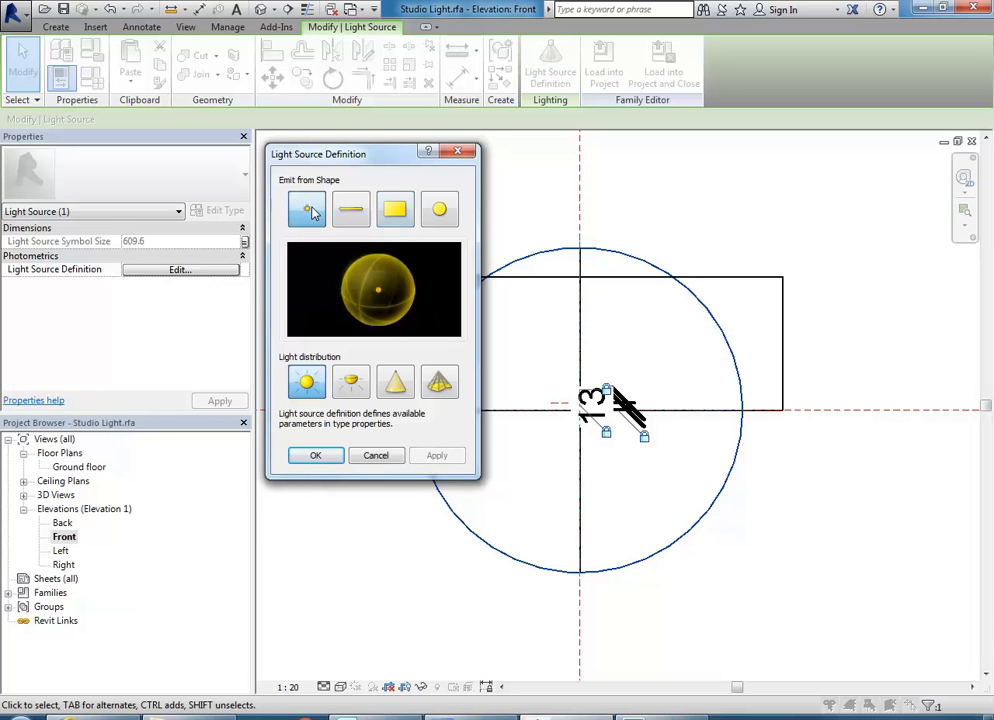
pyautogui.click(438, 209)
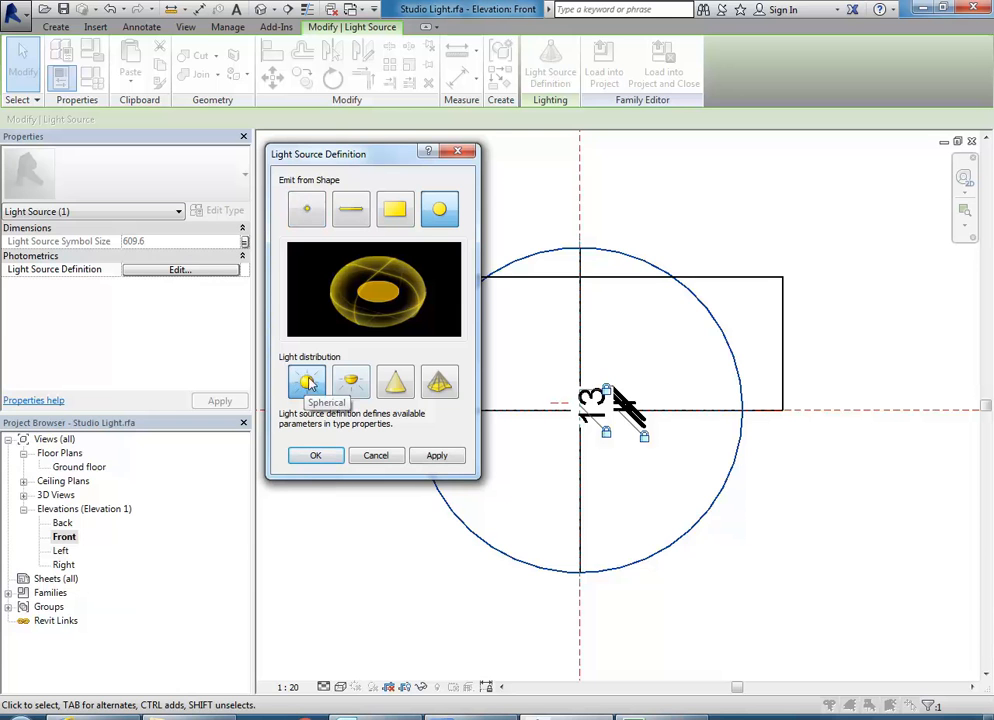
pyautogui.click(302, 216)
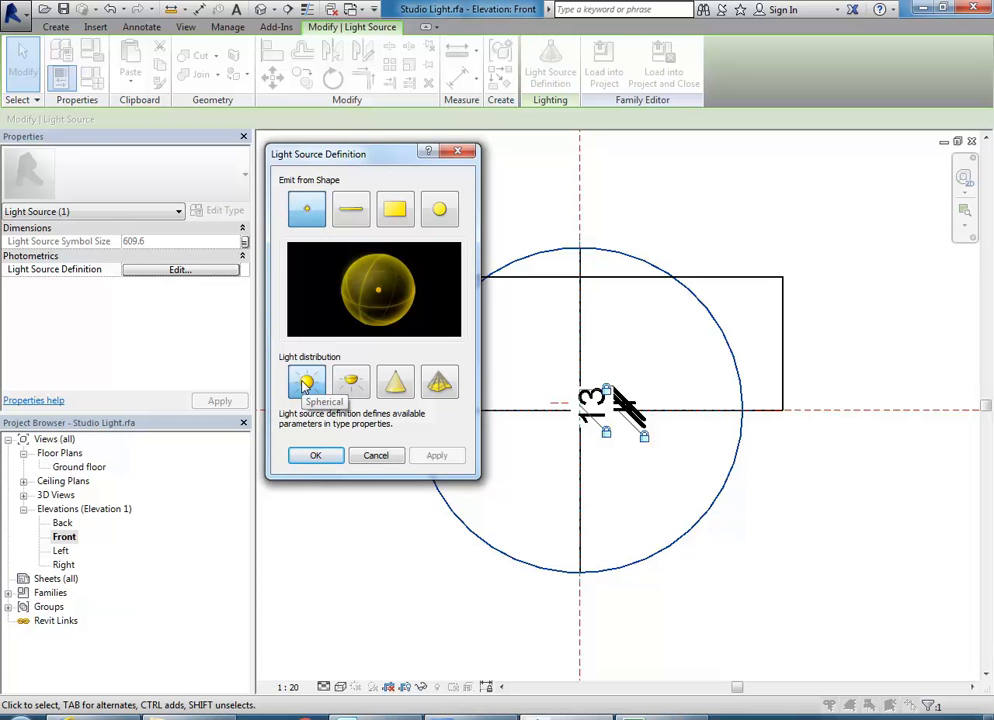
# - Define the light source to emit from a rectangle with hemispherical light distribution
pyautogui.click(395, 208)
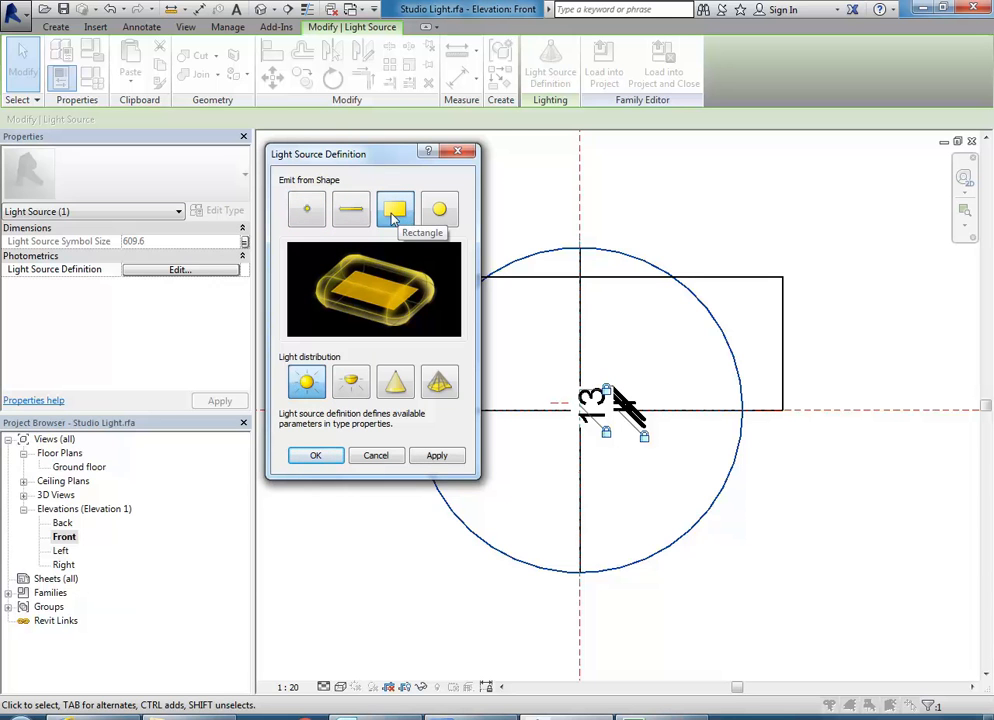
pyautogui.click(352, 386)
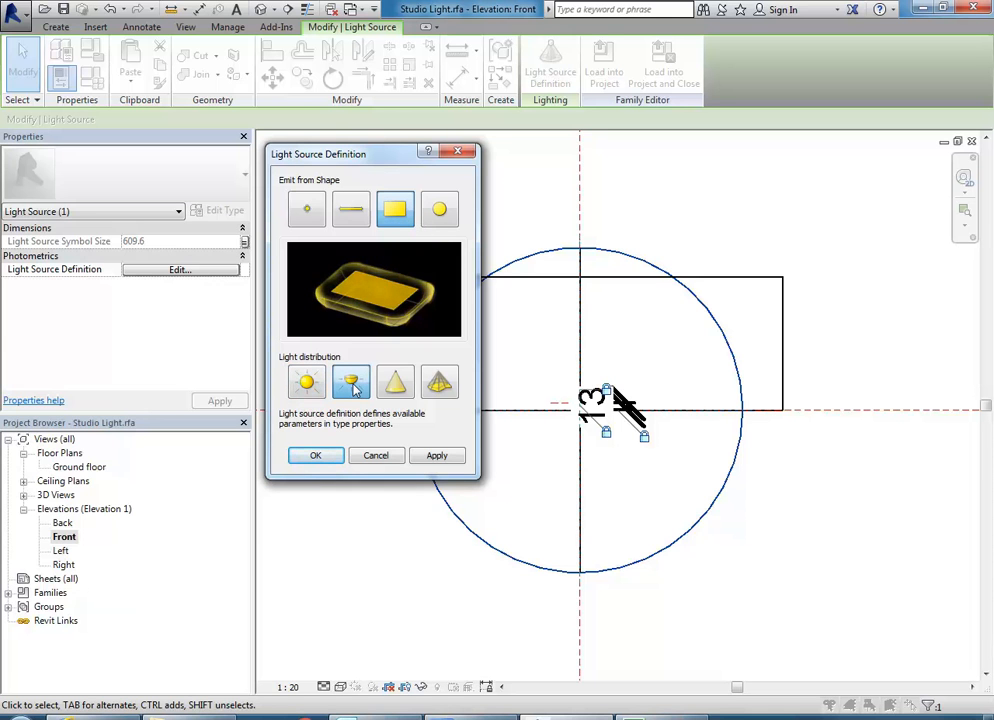
pyautogui.click(318, 456)
pyautogui.scroll(-4, 532, 430)
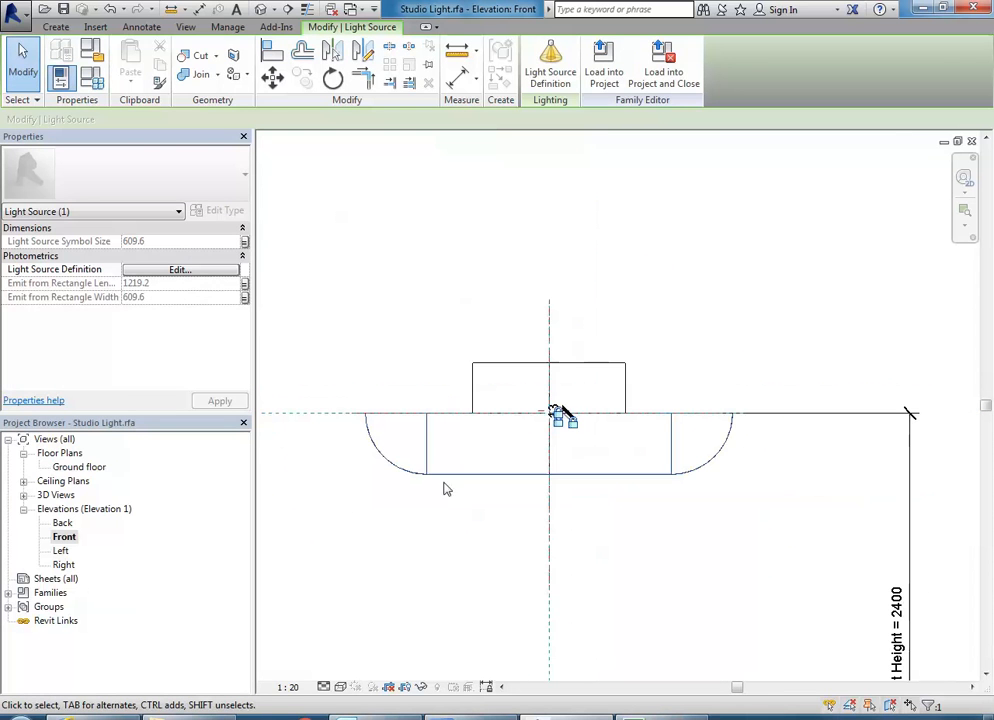
pyautogui.click(427, 532)
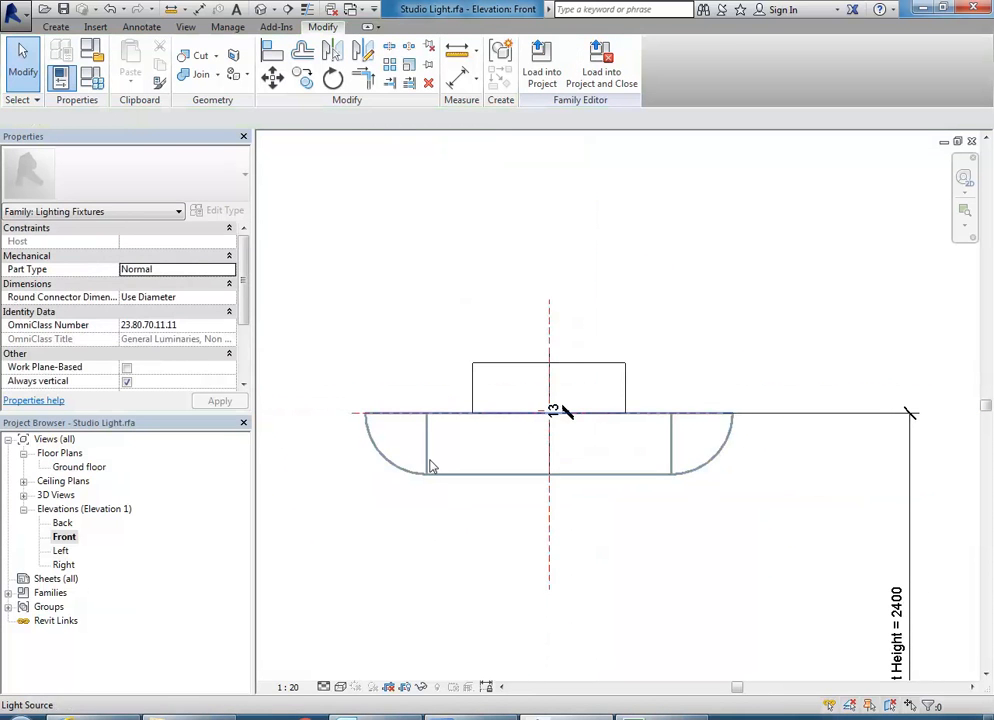
# - Open the 3D view View 1 and examine the rectangular light source against the extruded body from below
pyautogui.doubleClick(55, 495)
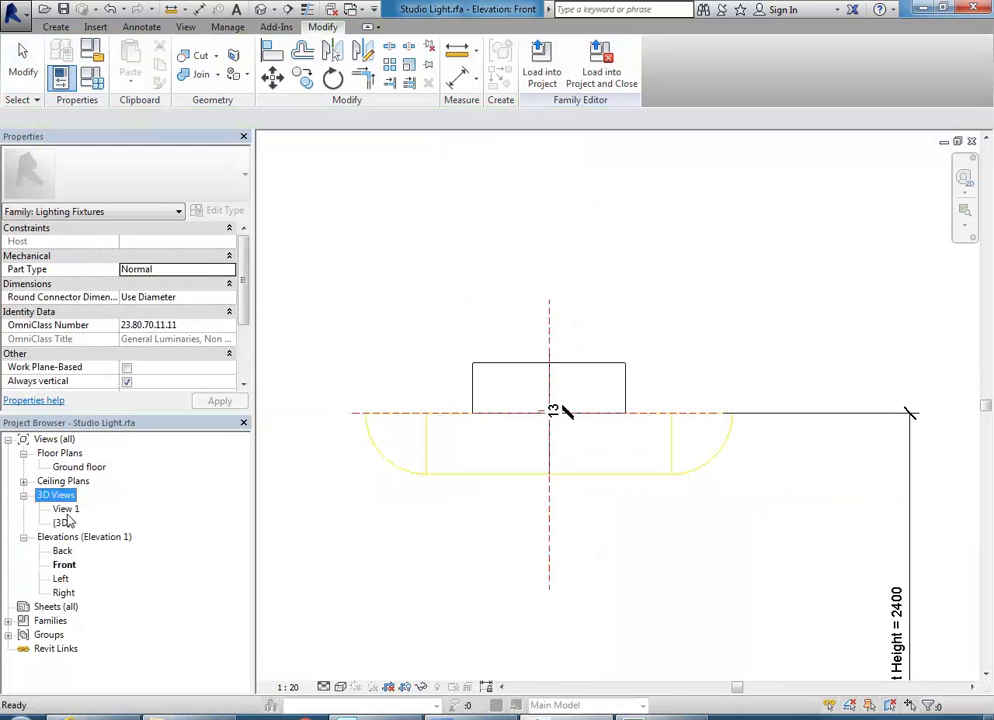
pyautogui.doubleClick(66, 509)
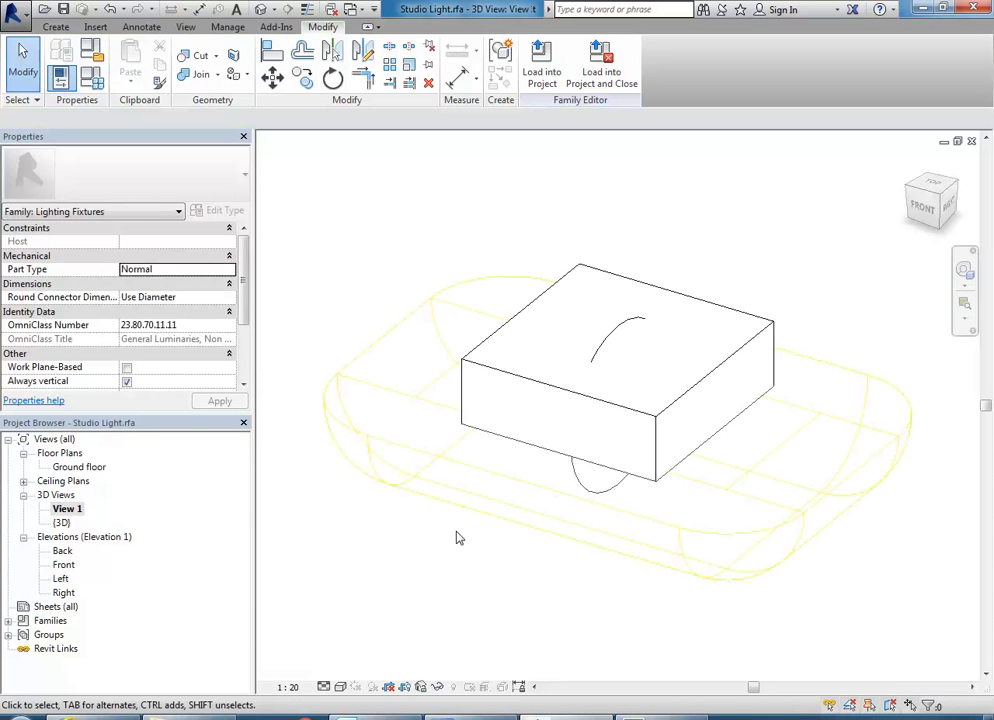
pyautogui.keyDown('shift'); pyautogui.moveTo(466, 543); pyautogui.dragTo(476, 436, button='middle'); pyautogui.keyUp('shift')
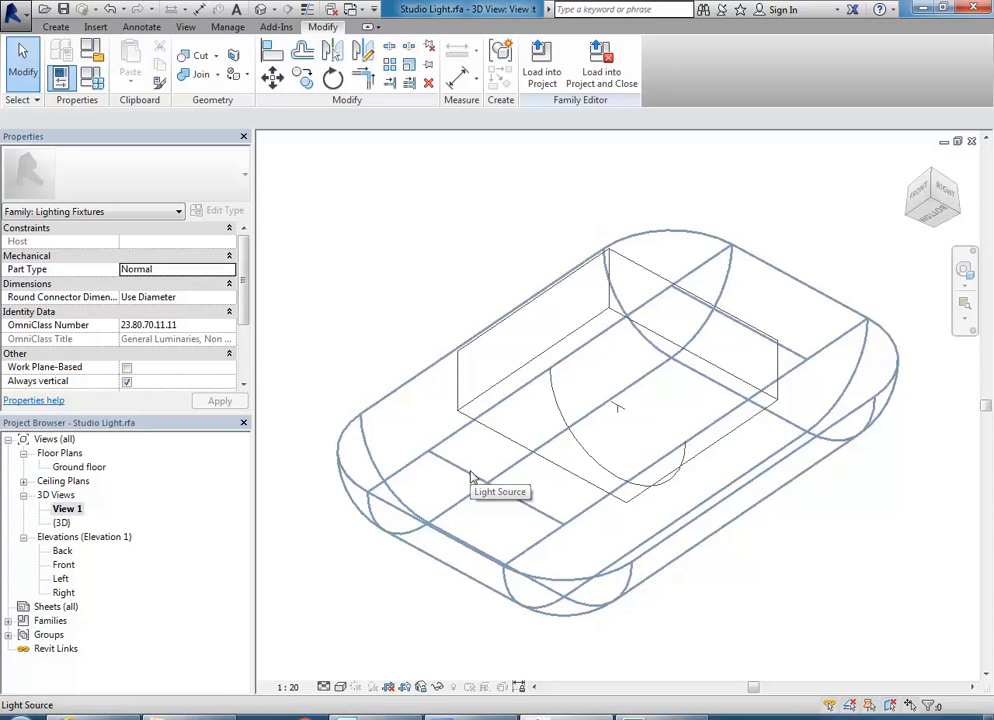
pyautogui.click(474, 478)
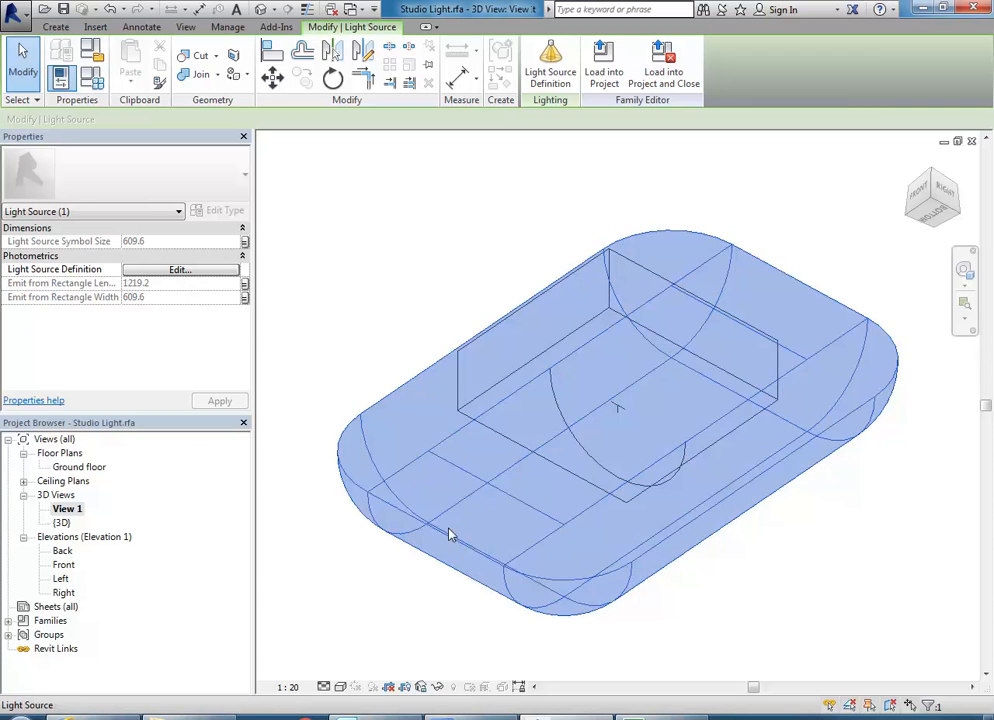
pyautogui.click(470, 286)
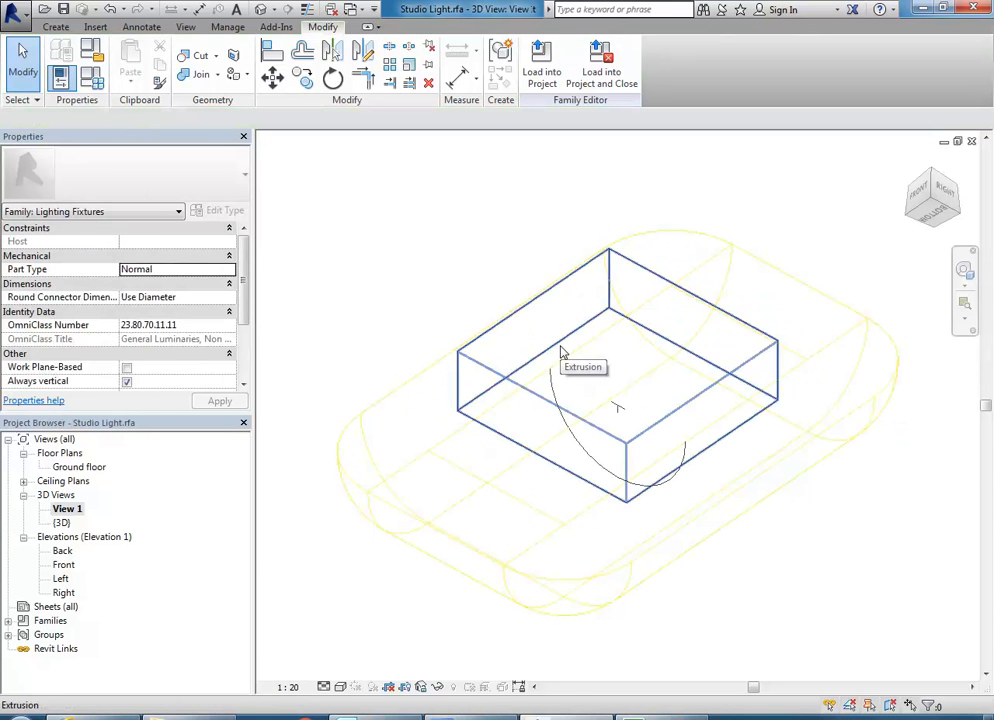
pyautogui.keyDown('shift'); pyautogui.moveTo(418, 226); pyautogui.dragTo(429, 246, button='middle'); pyautogui.keyUp('shift')
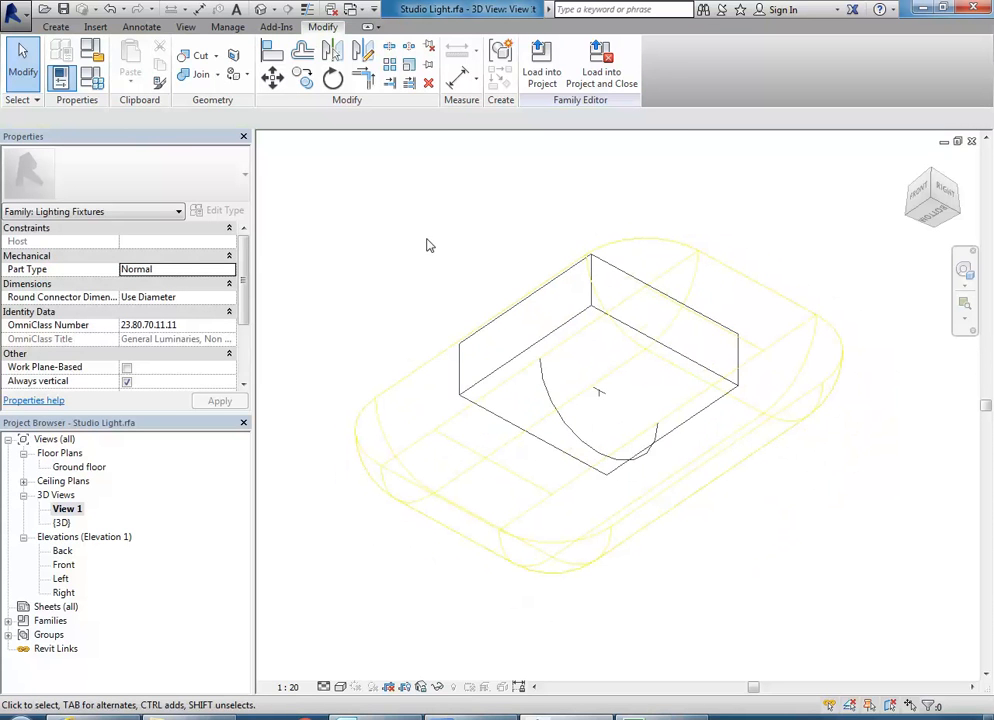
# - Flex the Width parameter in the family types, applying 400 and then 500
pyautogui.click(92, 80)
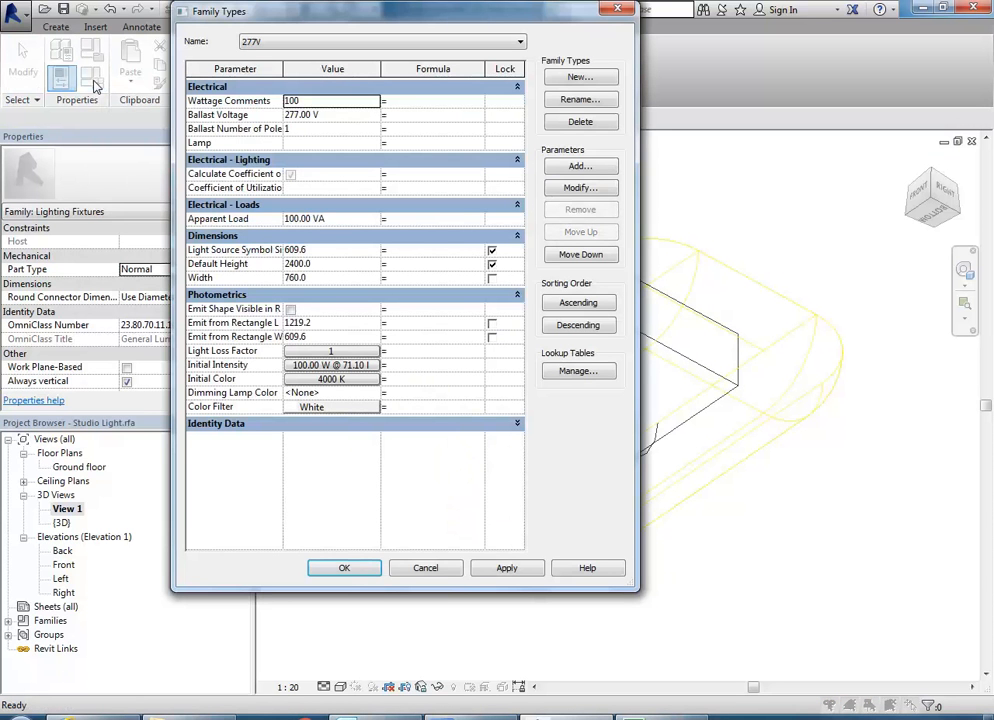
pyautogui.moveTo(305, 10); pyautogui.dragTo(185, 27)
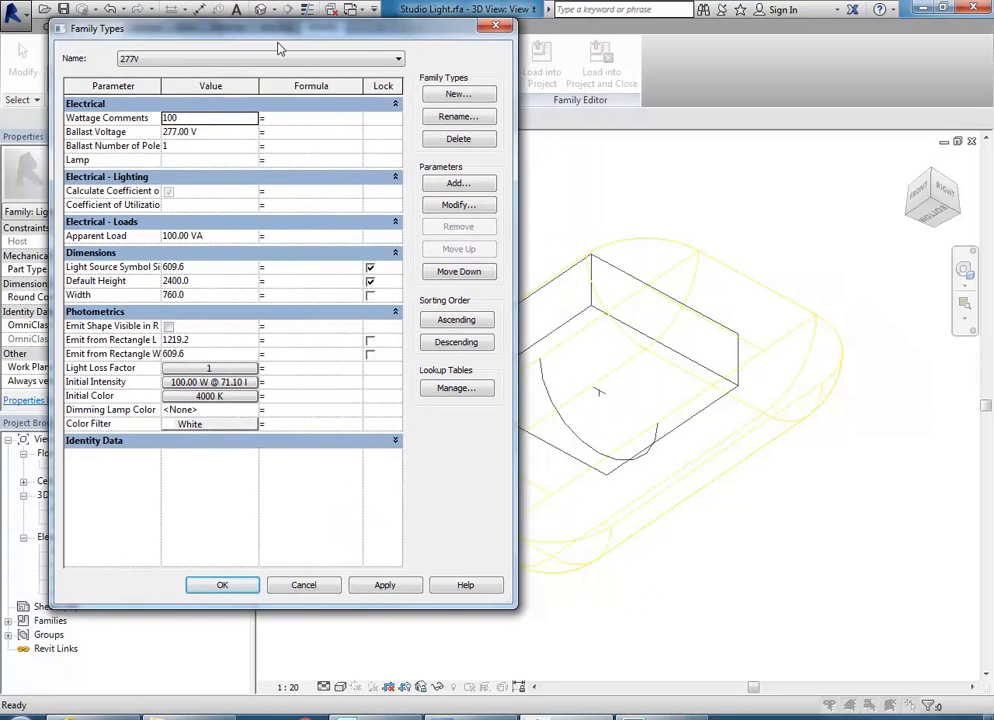
pyautogui.click(200, 294)
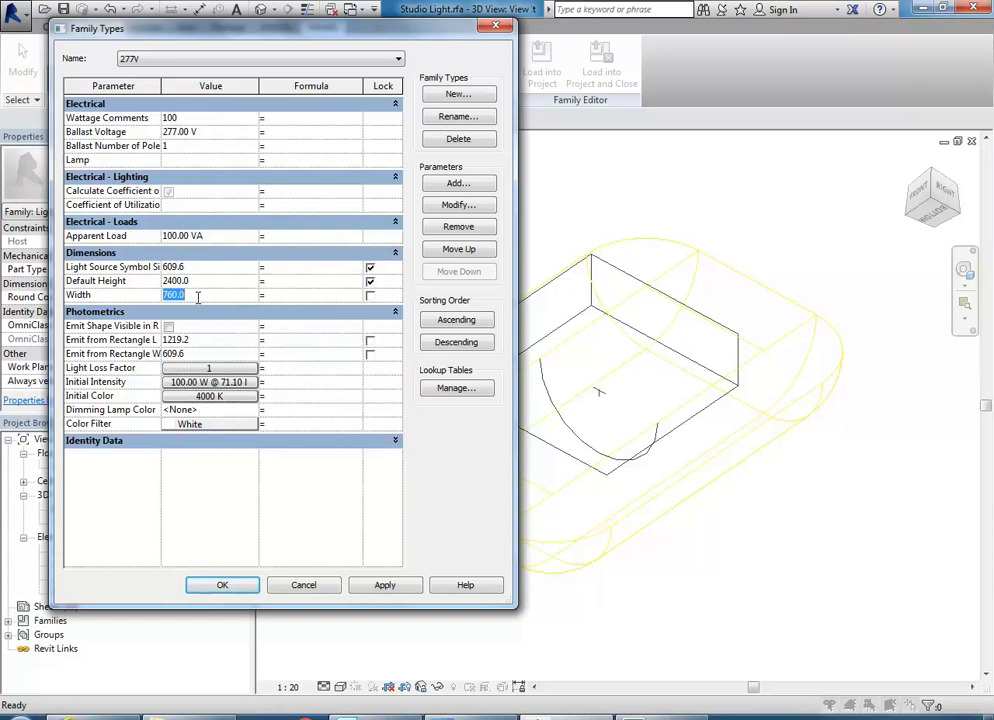
pyautogui.write('400')
pyautogui.click(382, 586)
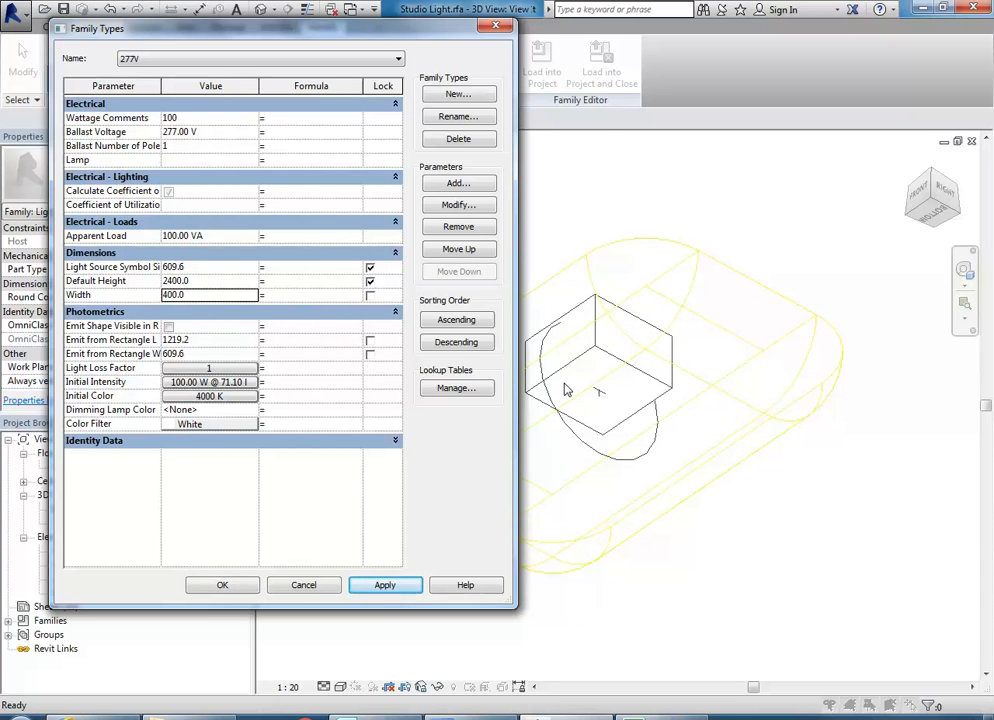
pyautogui.click(205, 296)
pyautogui.write('500')
pyautogui.click(384, 590)
# - Drive both Emit from Rectangle Length and Emit from Rectangle Width with the formula Width - 30 mm and apply it
pyautogui.click(211, 295)
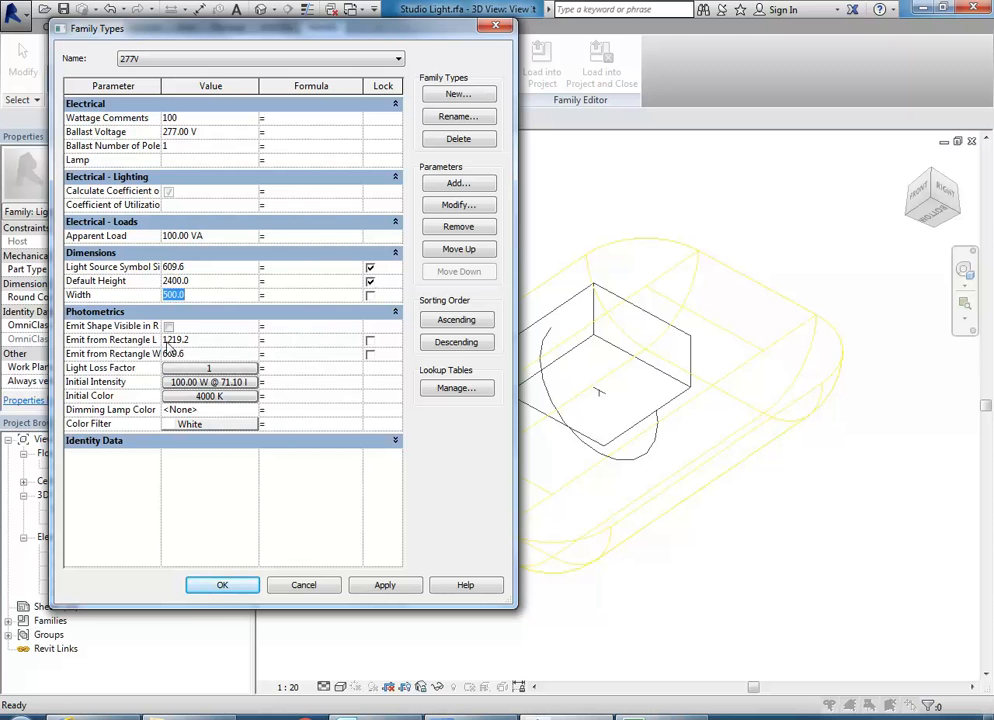
pyautogui.moveTo(161, 86); pyautogui.dragTo(183, 86)
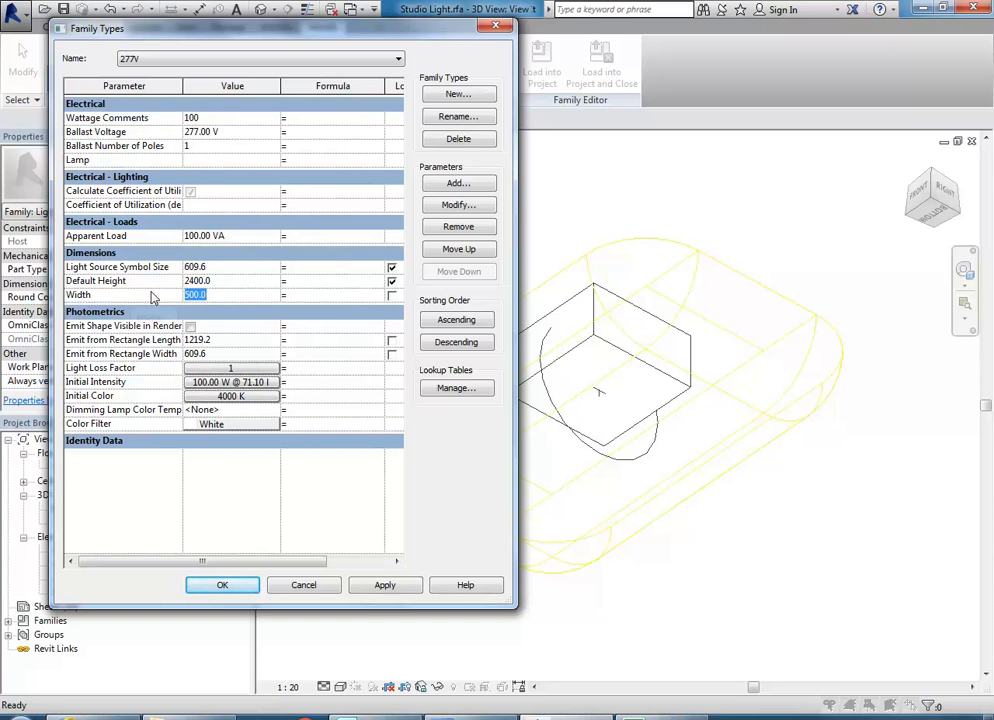
pyautogui.click(314, 343)
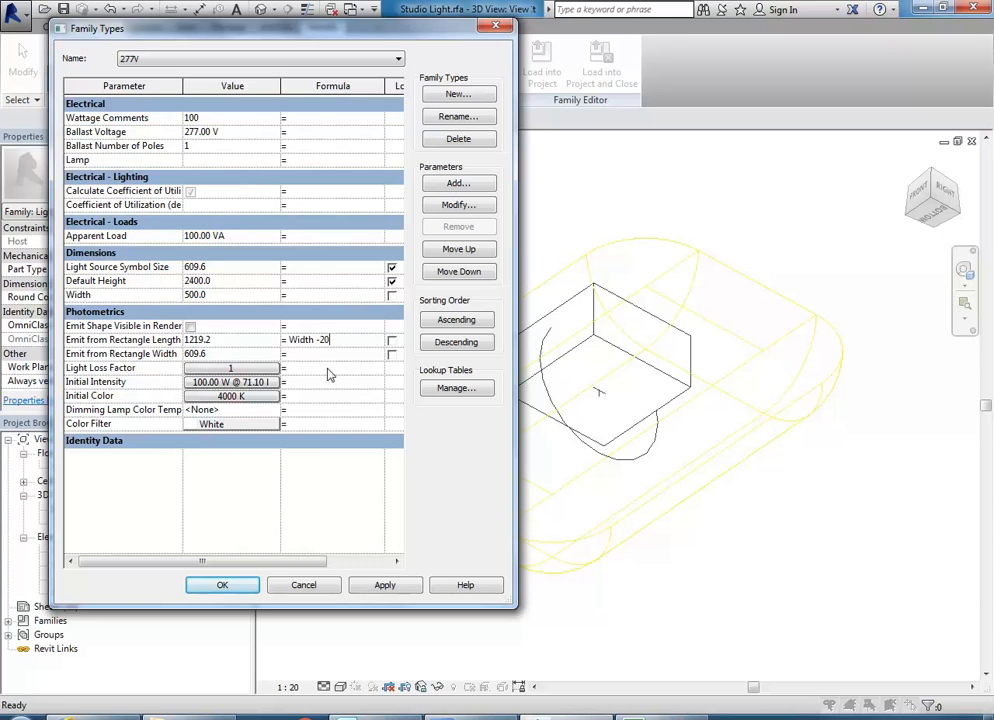
pyautogui.moveTo(321, 340); pyautogui.dragTo(335, 340)
pyautogui.write('30')
pyautogui.press('Return')
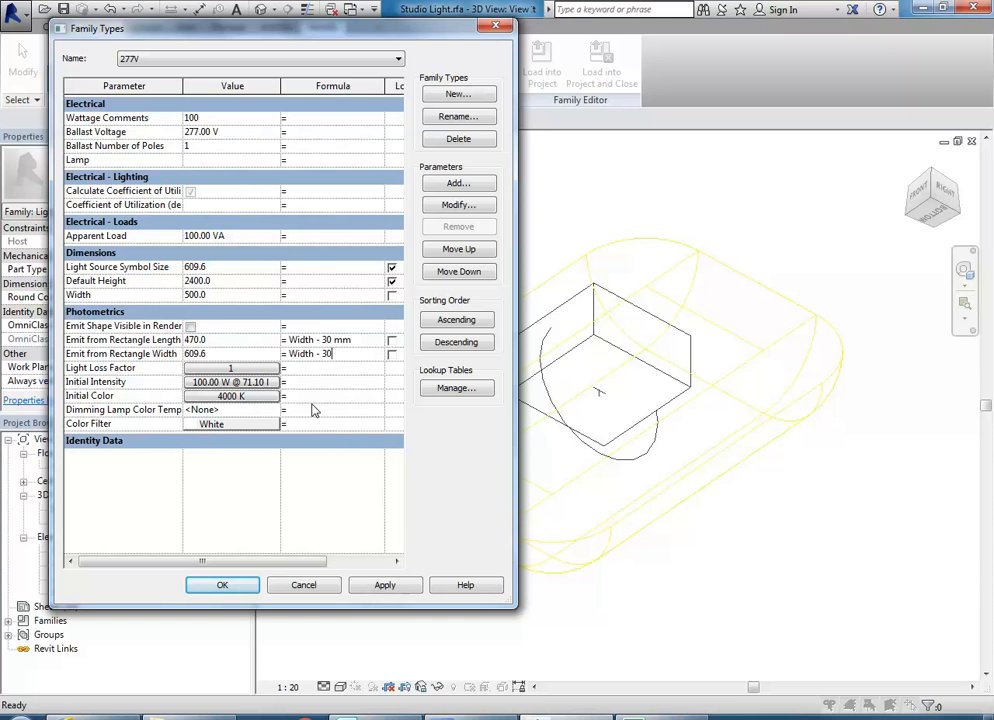
pyautogui.press('Return')
pyautogui.click(386, 586)
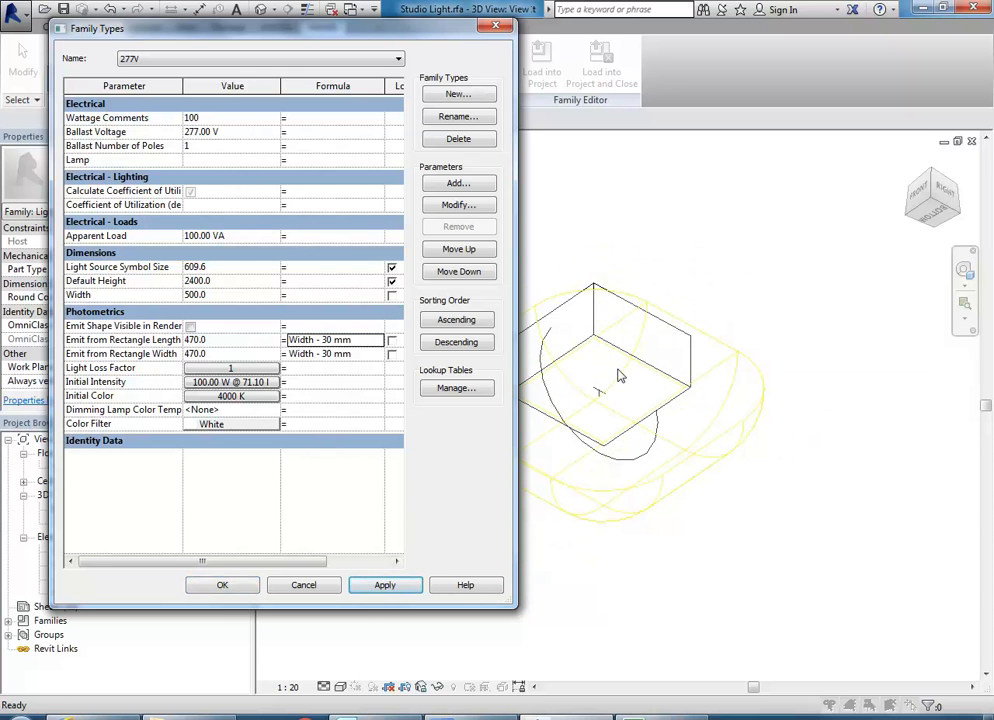
# - Test the light source formulas by applying a Width of 1000 and then 400
pyautogui.click(222, 294)
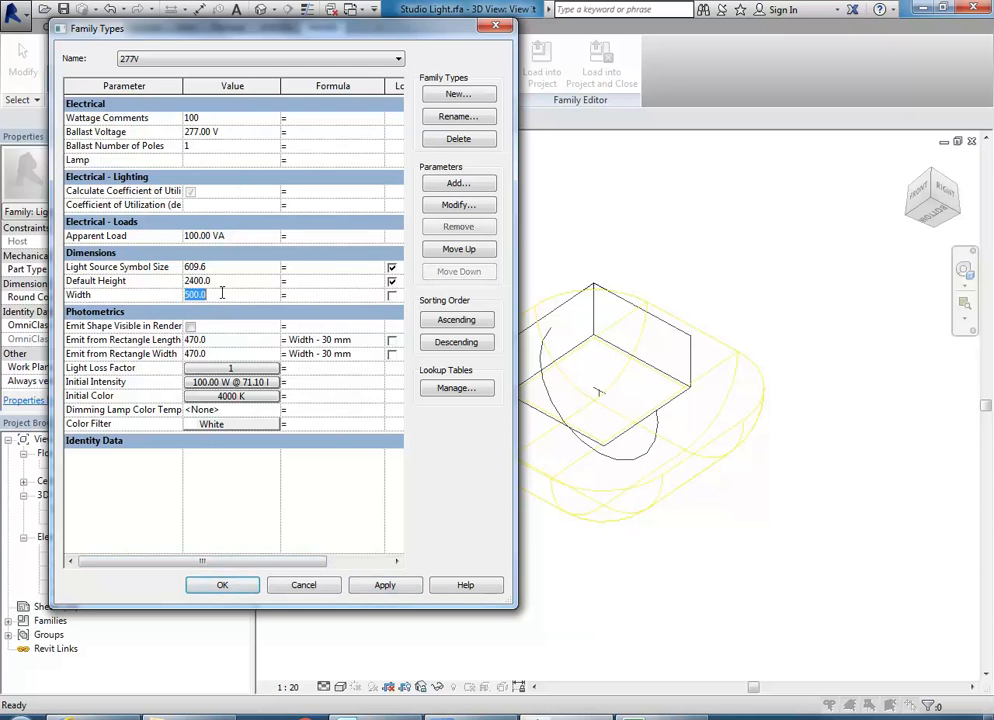
pyautogui.write('1000')
pyautogui.click(386, 586)
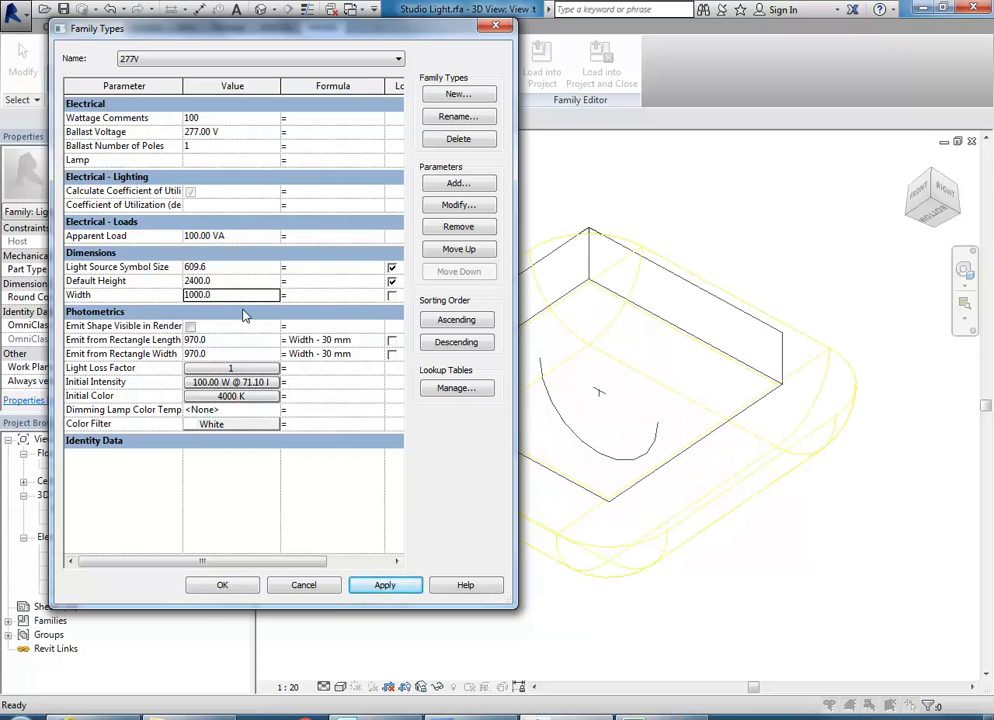
pyautogui.click(222, 293)
pyautogui.write('50')
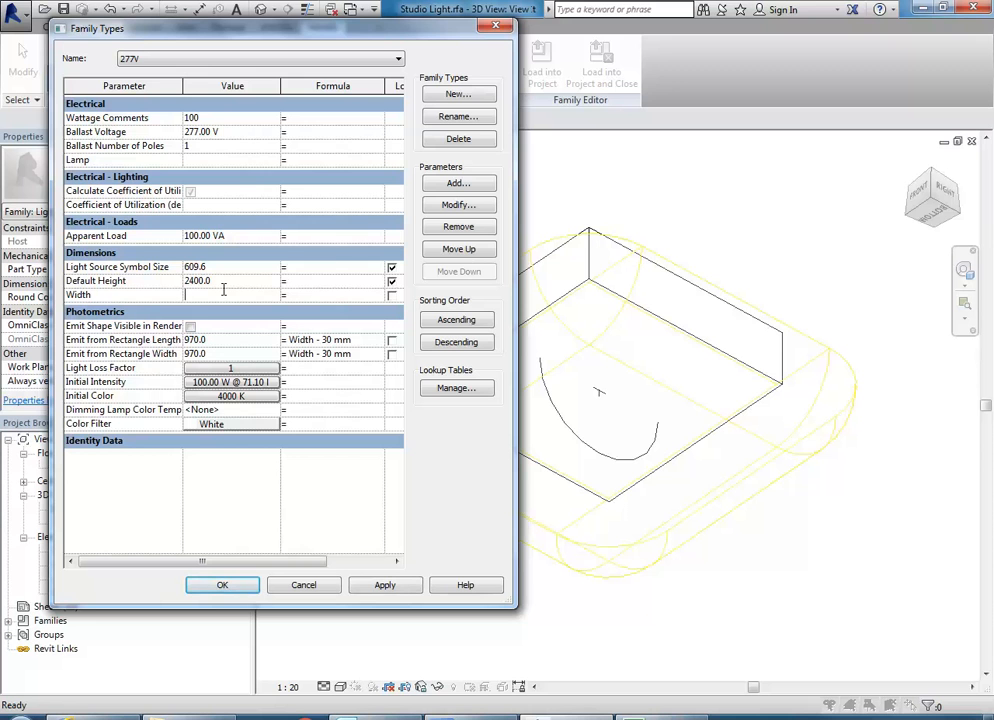
pyautogui.write('00')
pyautogui.click(385, 585)
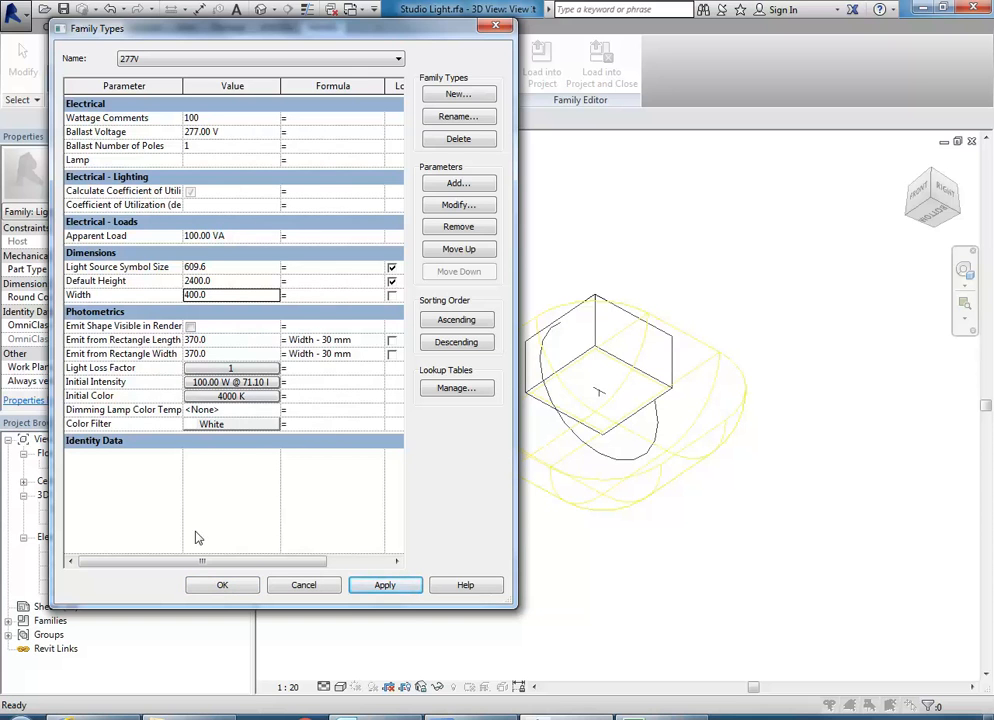
# - Accept the family type values and open the Front elevation
pyautogui.click(222, 585)
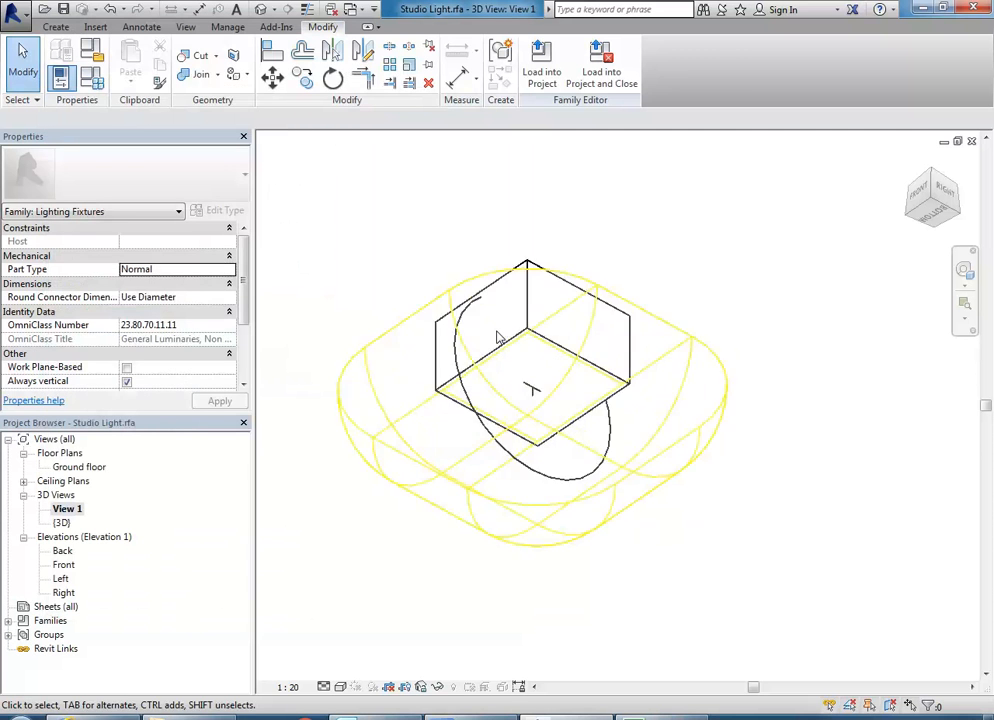
pyautogui.scroll(5, 548, 340)
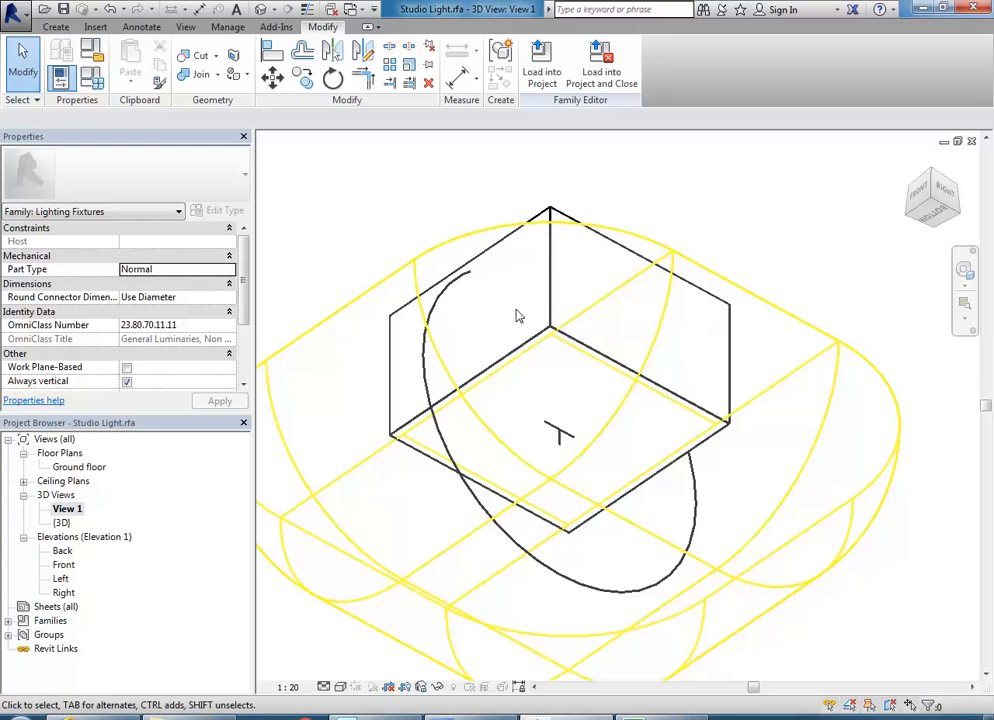
pyautogui.doubleClick(63, 564)
pyautogui.scroll(5, 527, 369)
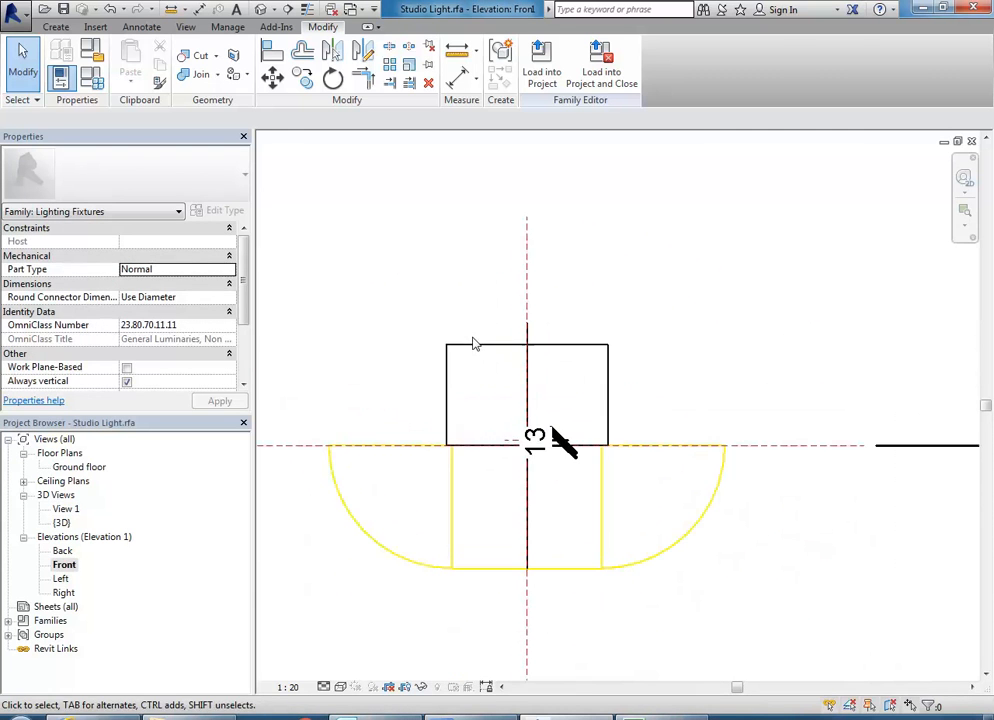
# - Set the fixture body's Extrusion End to 30 in the Front elevation
pyautogui.click(470, 399)
pyautogui.scroll(2, 470, 399)
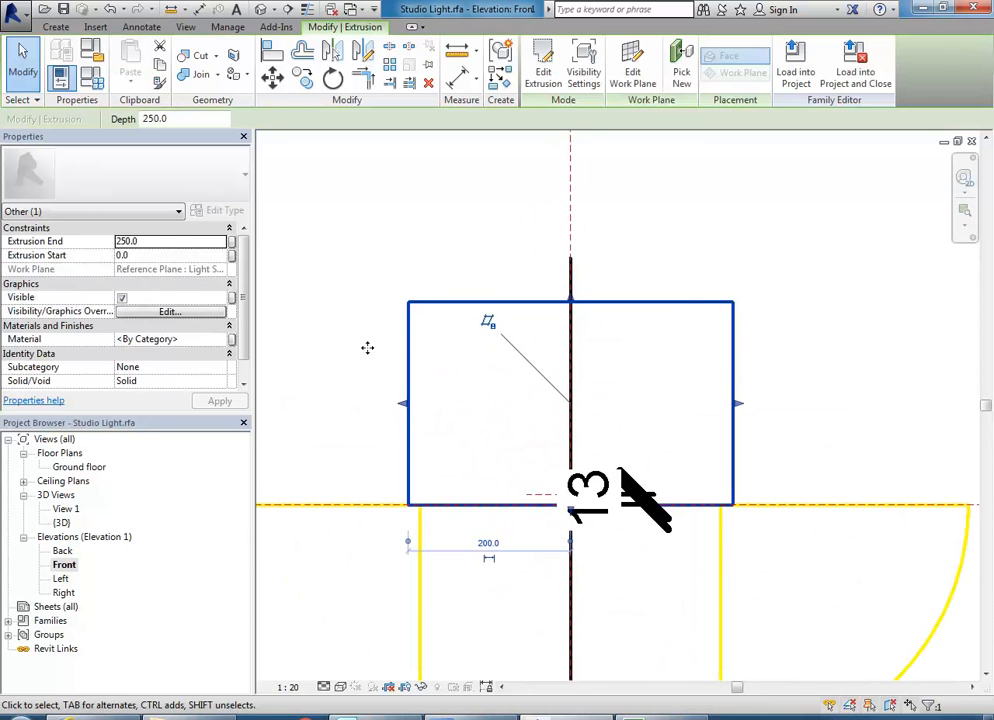
pyautogui.click(183, 241)
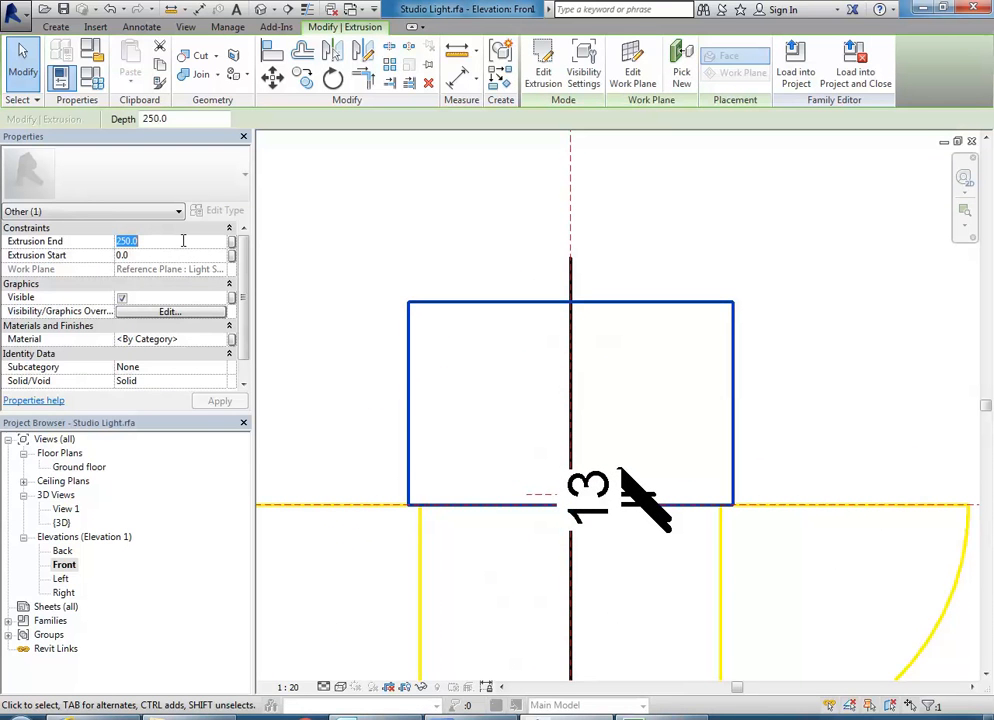
pyautogui.write('30')
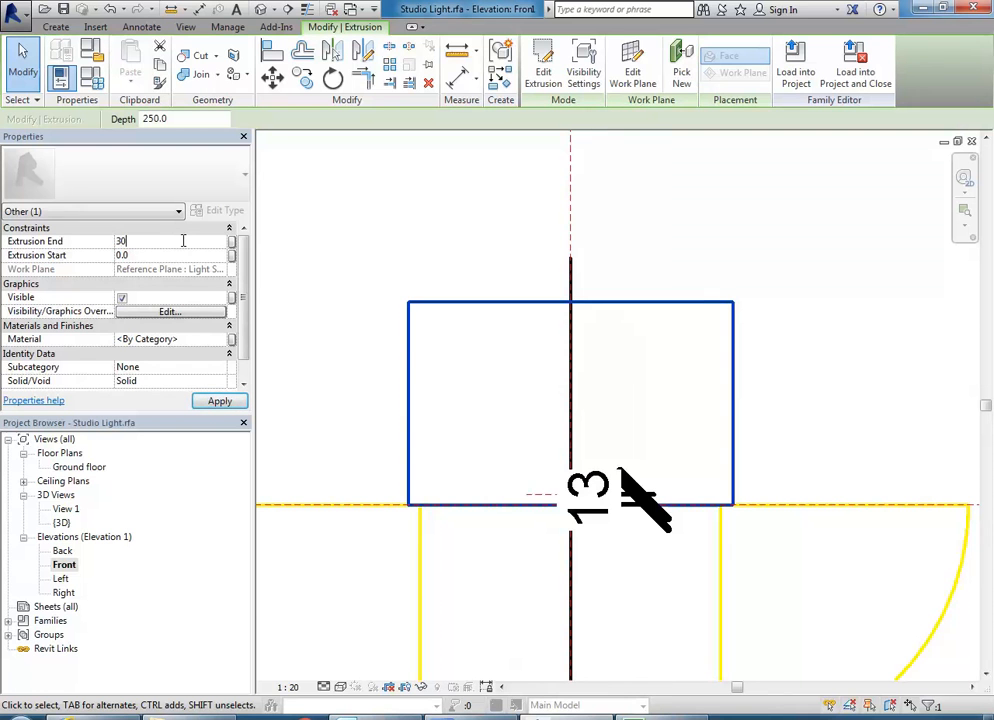
pyautogui.click(177, 256)
pyautogui.moveTo(463, 371); pyautogui.dragTo(444, 292, button='middle')
pyautogui.click(444, 292)
pyautogui.scroll(3, 456, 418)
pyautogui.scroll(-4, 456, 423)
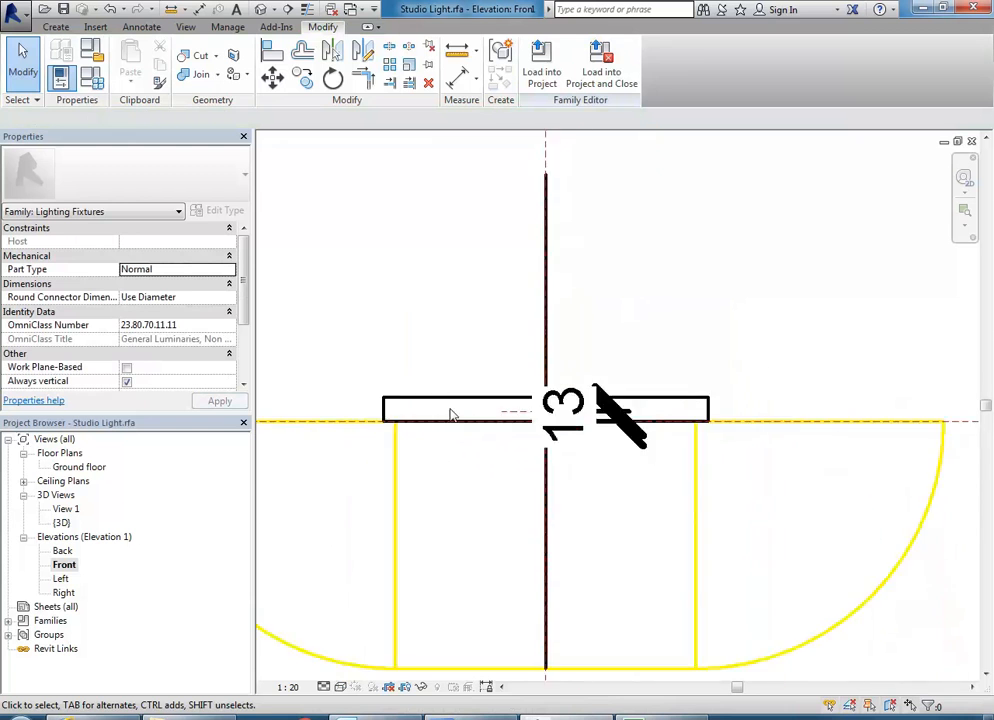
pyautogui.click(523, 370)
pyautogui.moveTo(430, 340); pyautogui.dragTo(367, 340, button='middle')
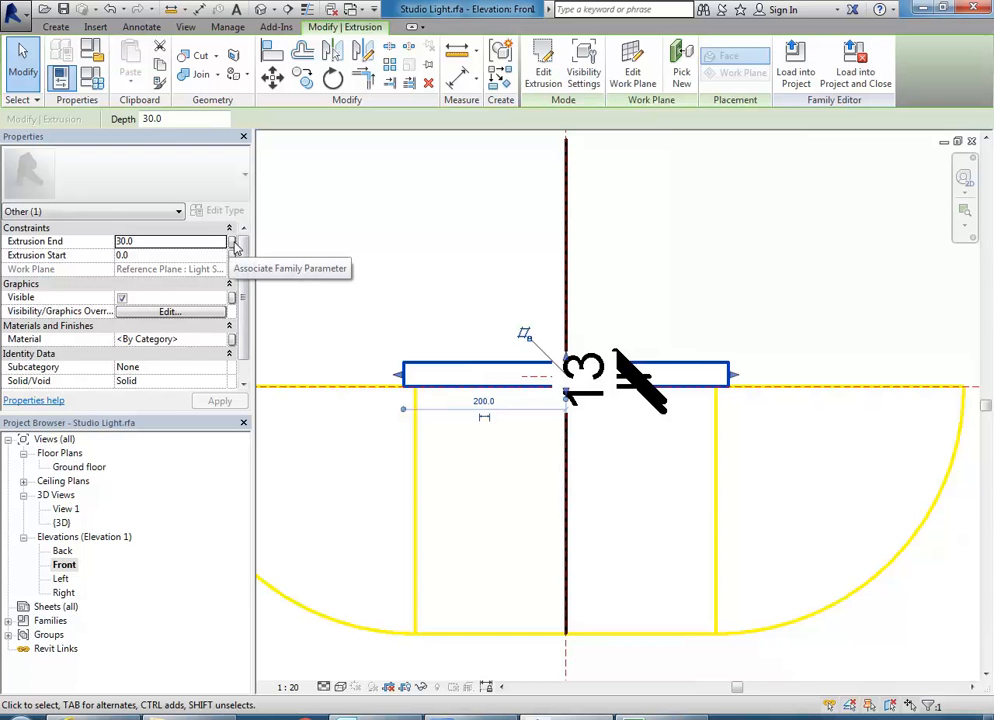
pyautogui.click(466, 308)
pyautogui.scroll(3, 415, 351)
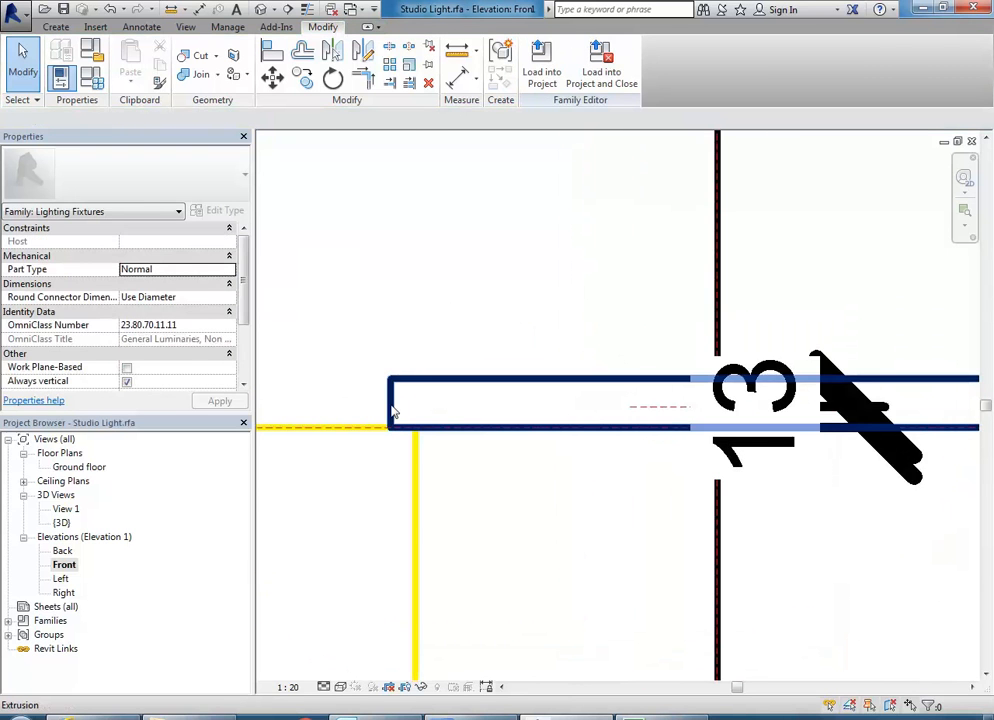
pyautogui.scroll(-2, 420, 328)
pyautogui.moveTo(420, 328); pyautogui.dragTo(530, 325, button='middle')
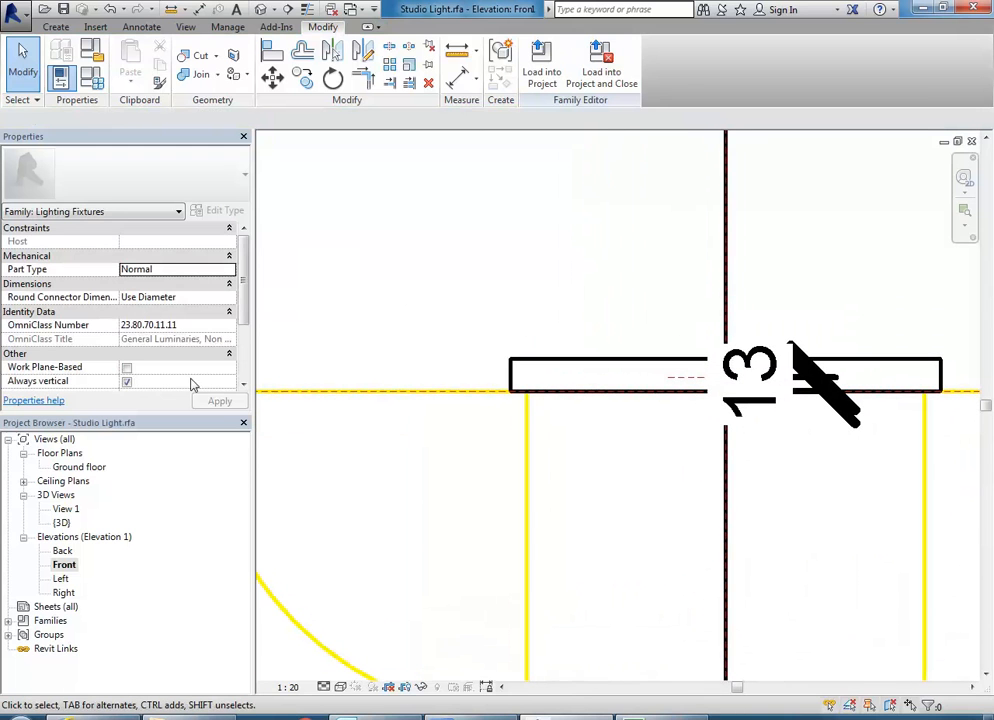
# - Open the Ground floor plan with the square fixture body in view
pyautogui.doubleClick(78, 467)
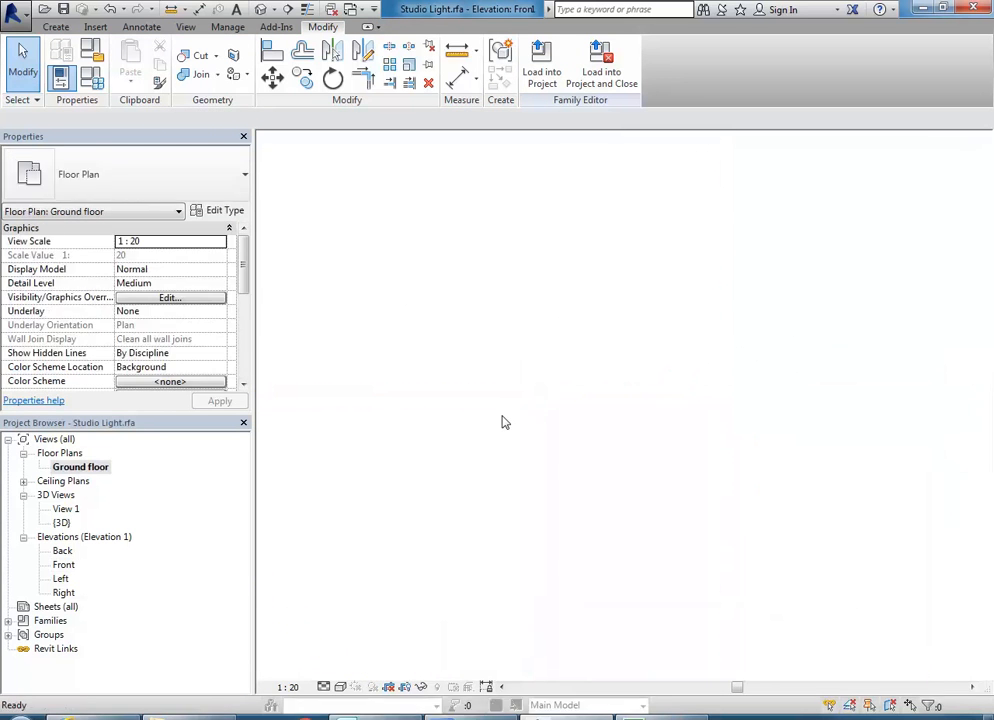
pyautogui.scroll(4, 530, 397)
pyautogui.moveTo(539, 399); pyautogui.dragTo(479, 404, button='middle')
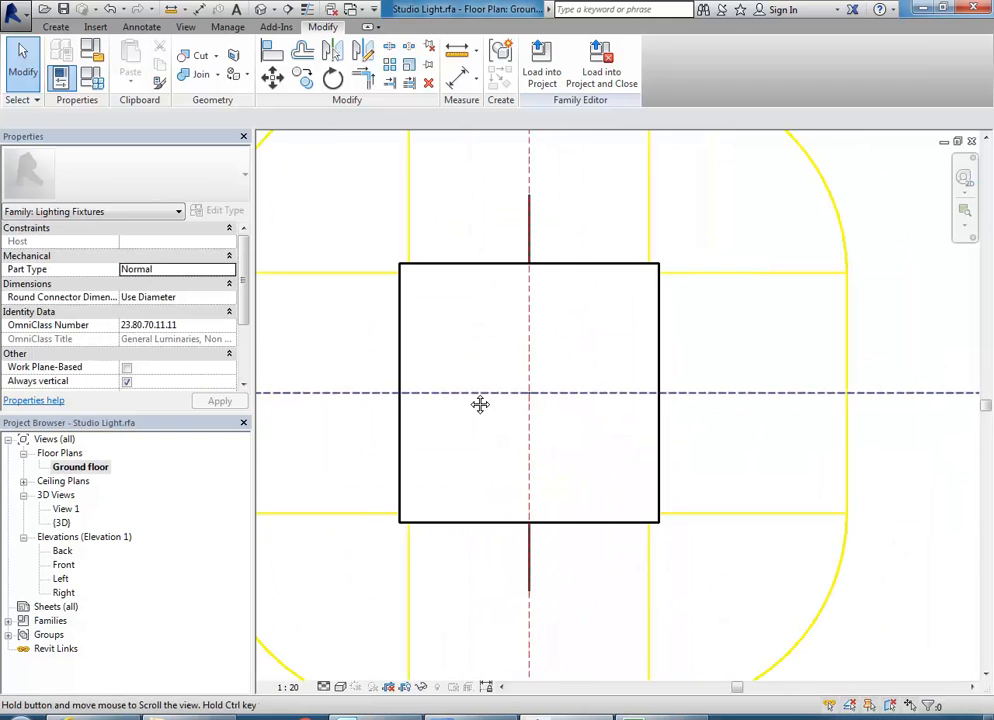
pyautogui.click(341, 688)
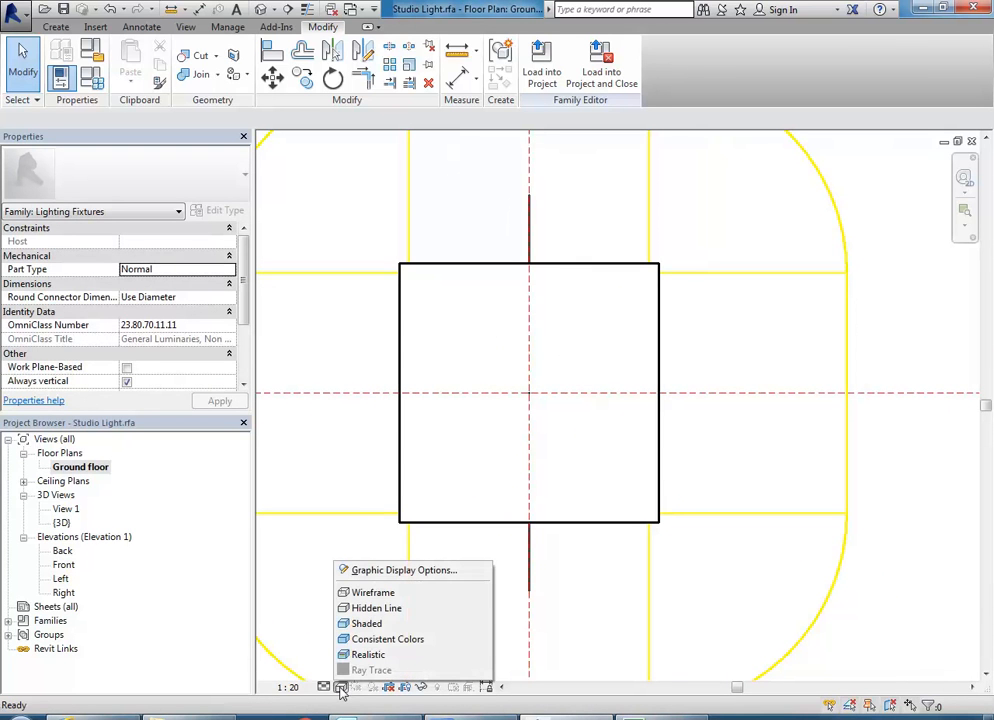
pyautogui.click(371, 224)
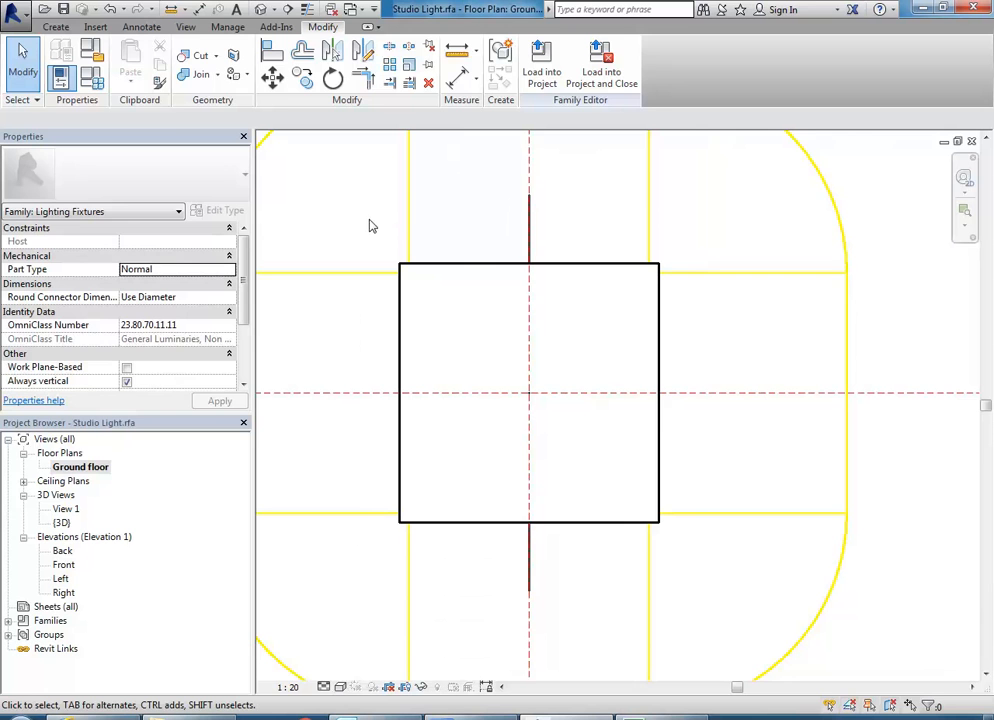
pyautogui.click(56, 27)
pyautogui.click(125, 44)
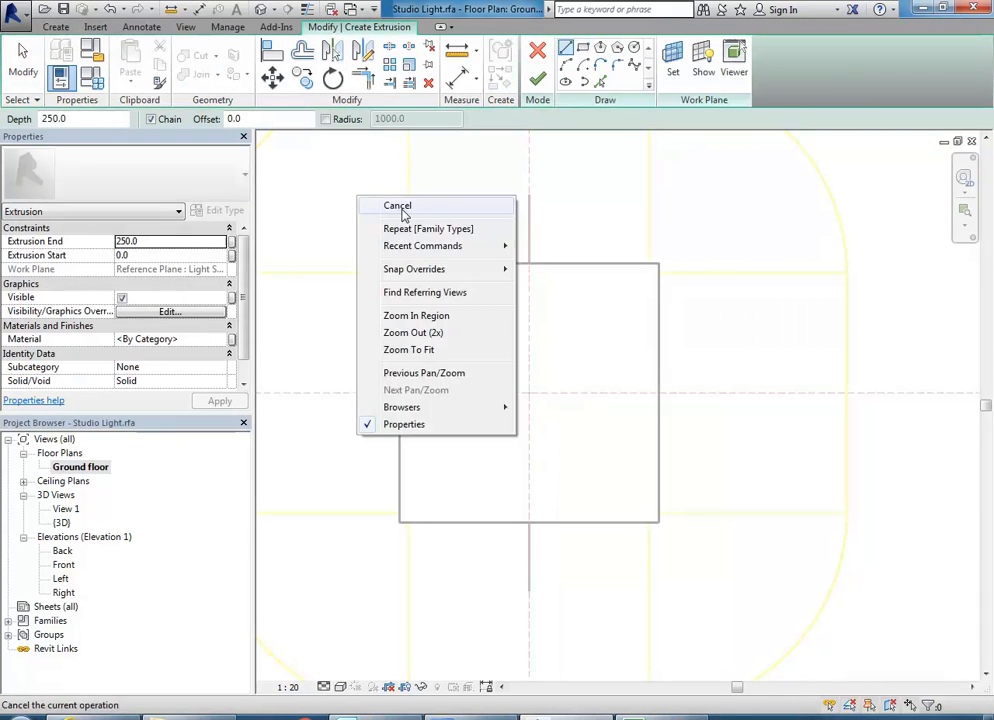
pyautogui.rightClick(355, 195)
pyautogui.click(375, 199)
pyautogui.rightClick(386, 213)
pyautogui.click(400, 217)
pyautogui.click(538, 52)
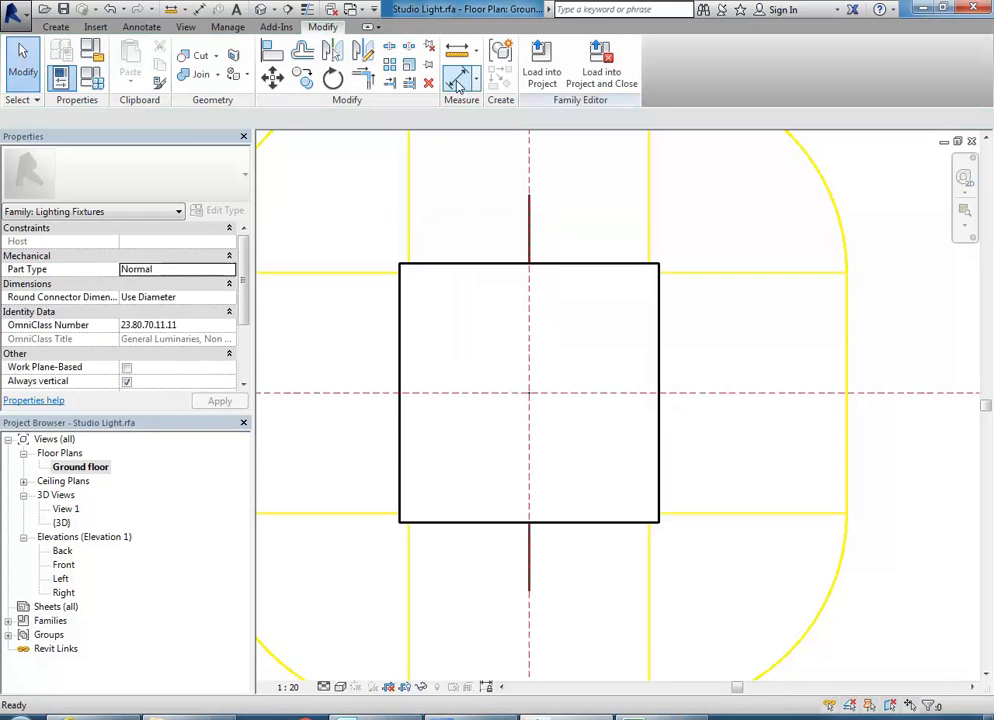
# - Start a void extrusion and sketch a rectangle about 320 by 335 mm inside the square body
pyautogui.click(57, 30)
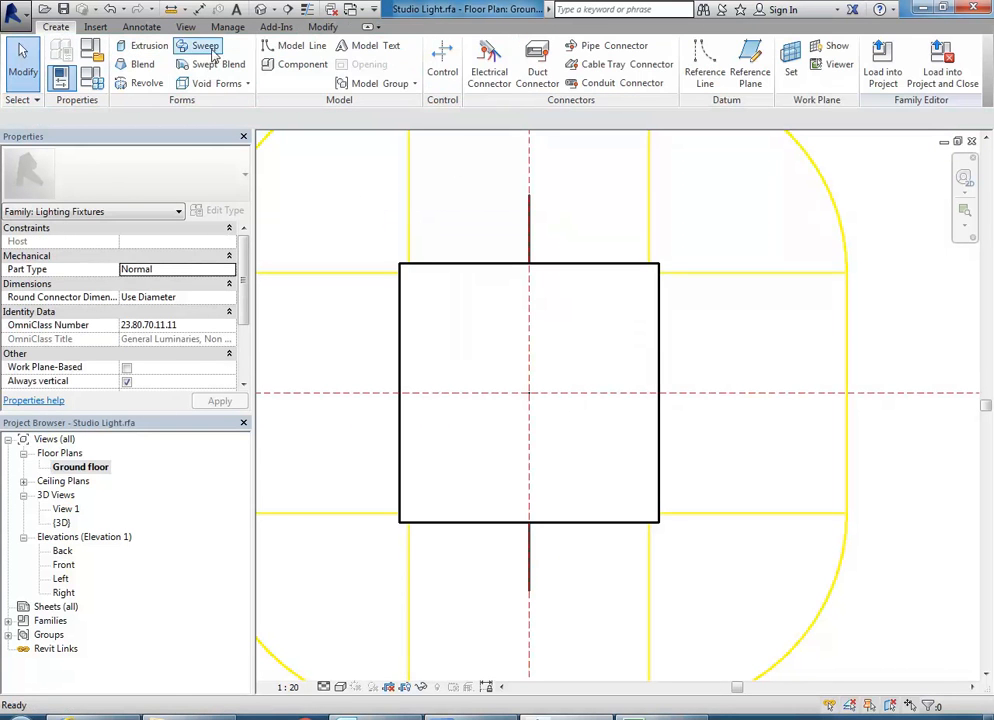
pyautogui.click(212, 84)
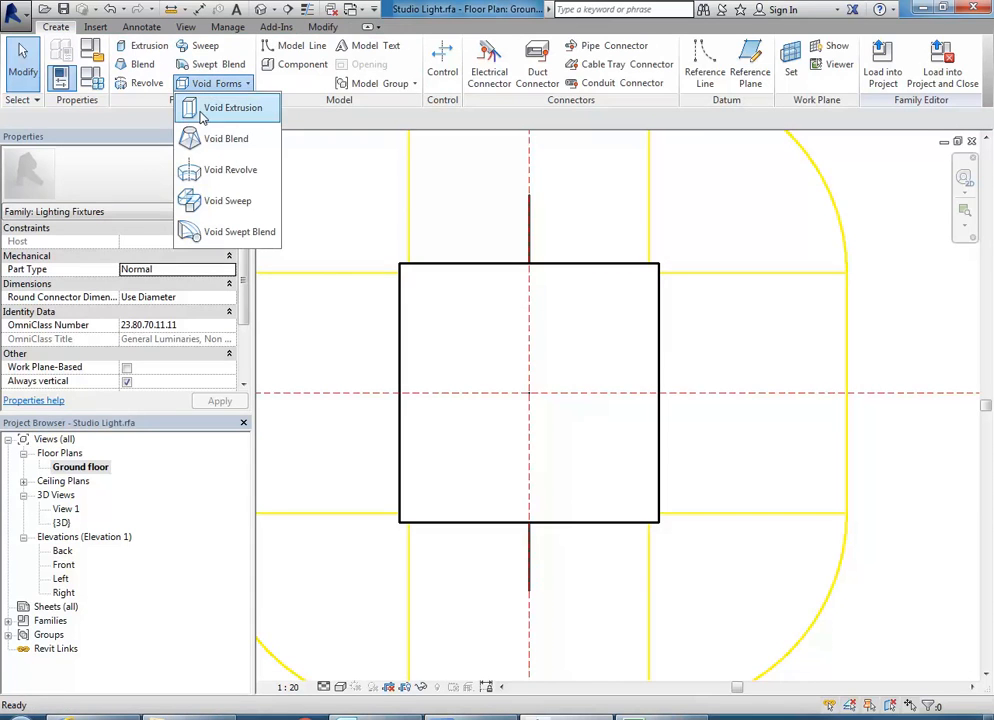
pyautogui.click(206, 108)
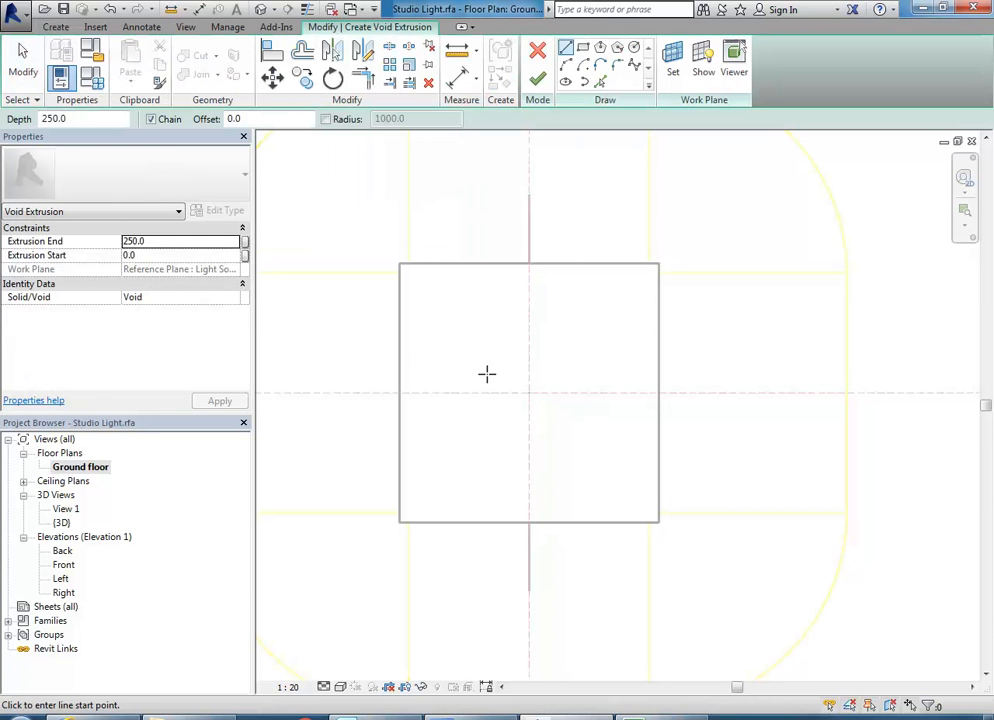
pyautogui.click(582, 47)
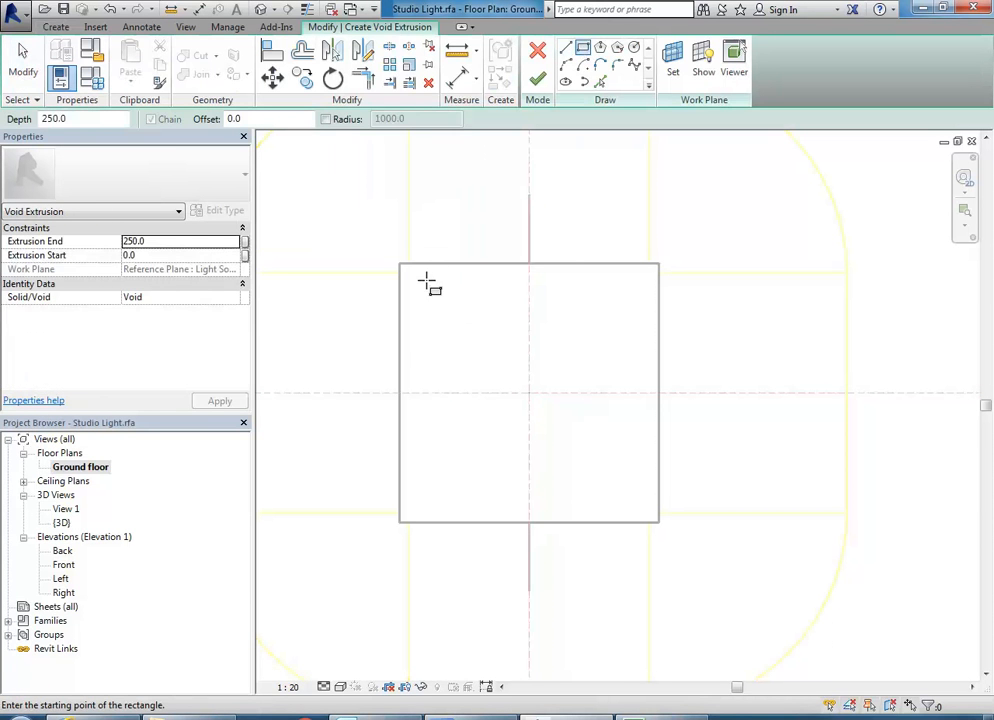
pyautogui.click(426, 282)
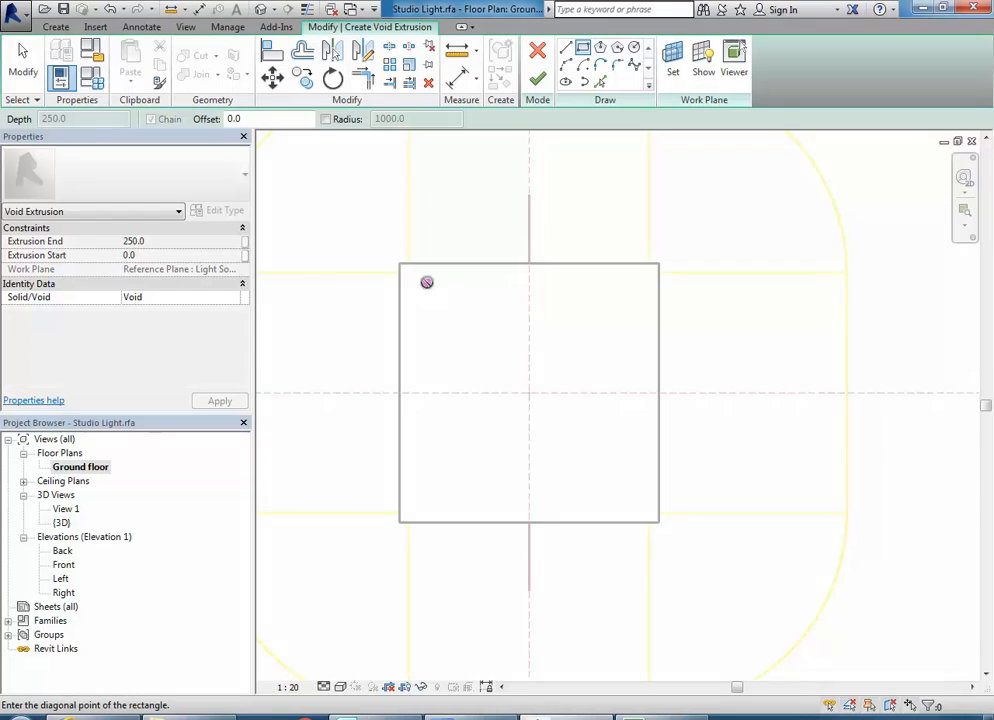
pyautogui.click(637, 498)
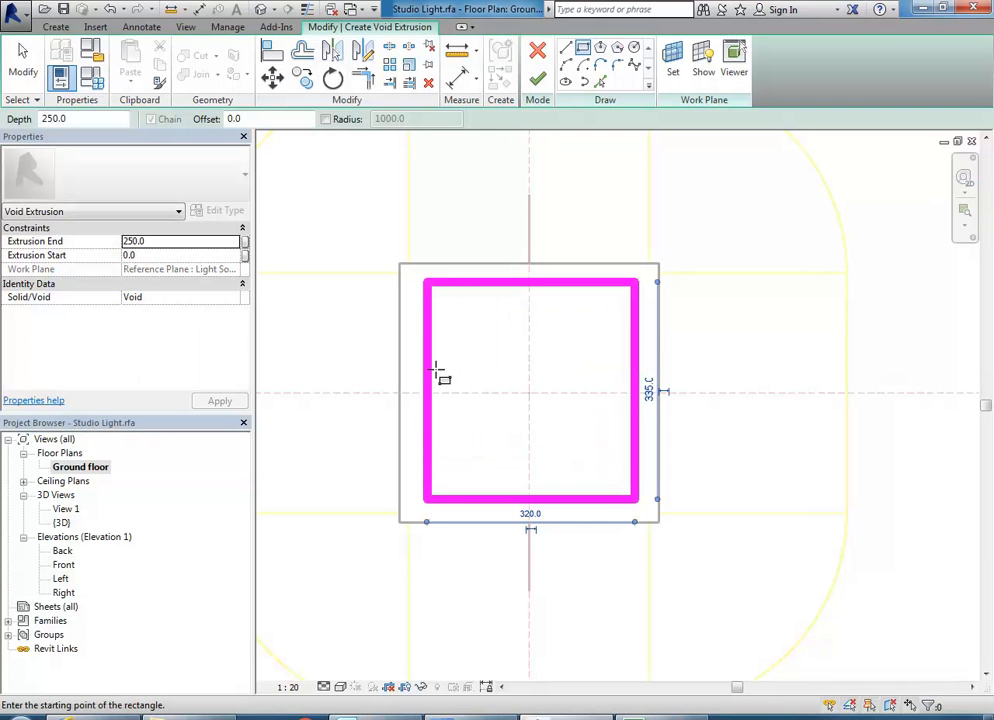
# - Set the void's Extrusion End to 15 and finish drawing rectangles
pyautogui.click(196, 241)
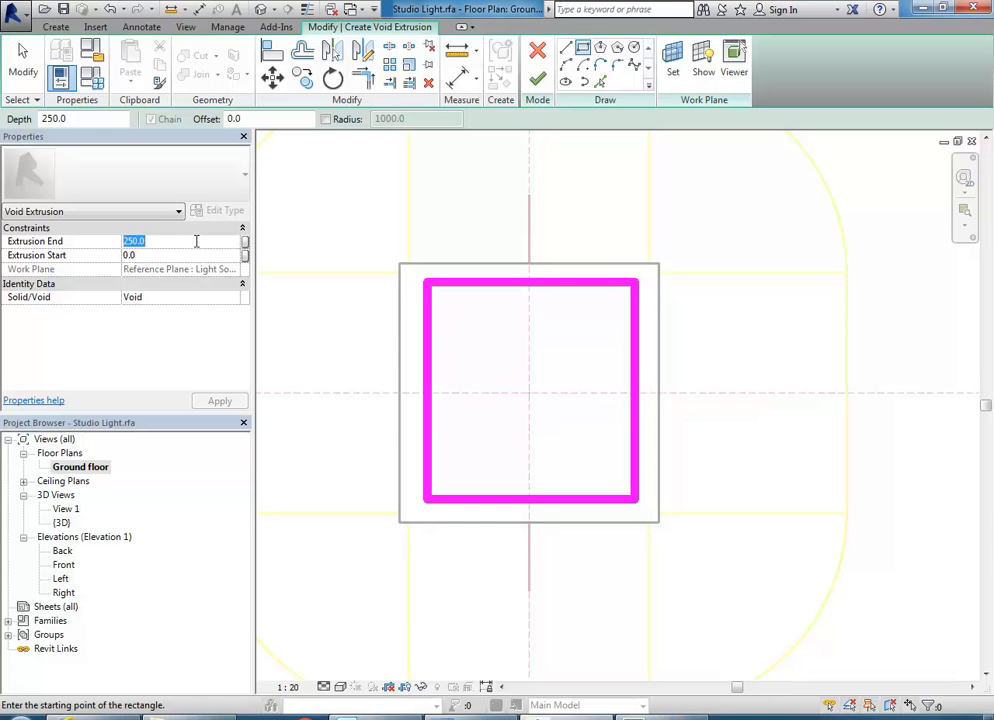
pyautogui.write('15.0')
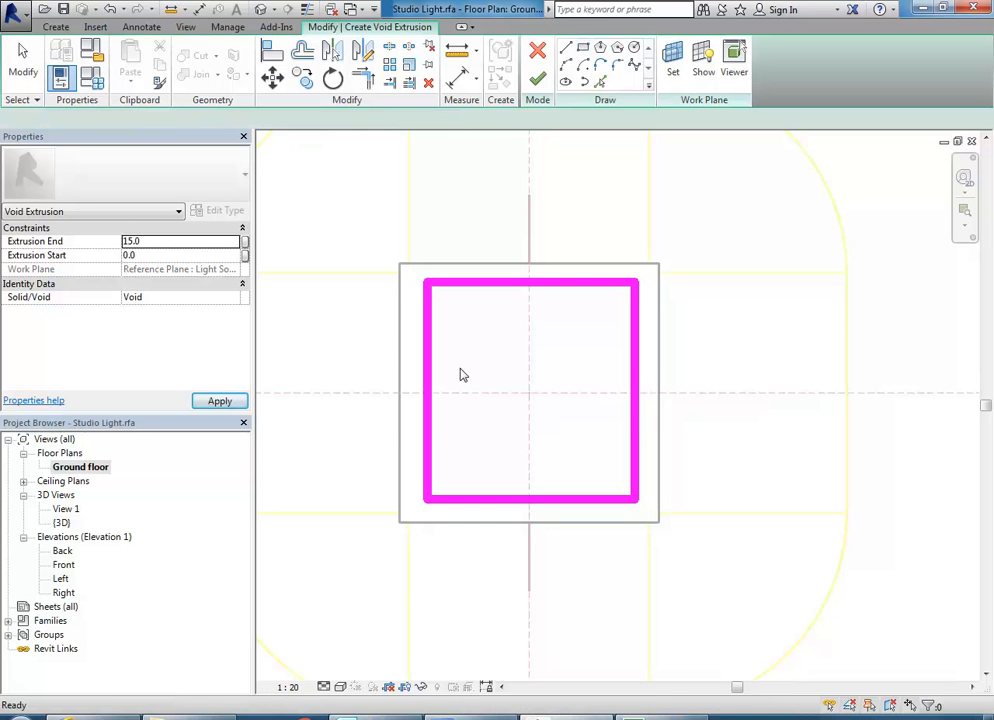
pyautogui.scroll(1, 429, 345)
pyautogui.moveTo(429, 345); pyautogui.dragTo(417, 377, button='middle')
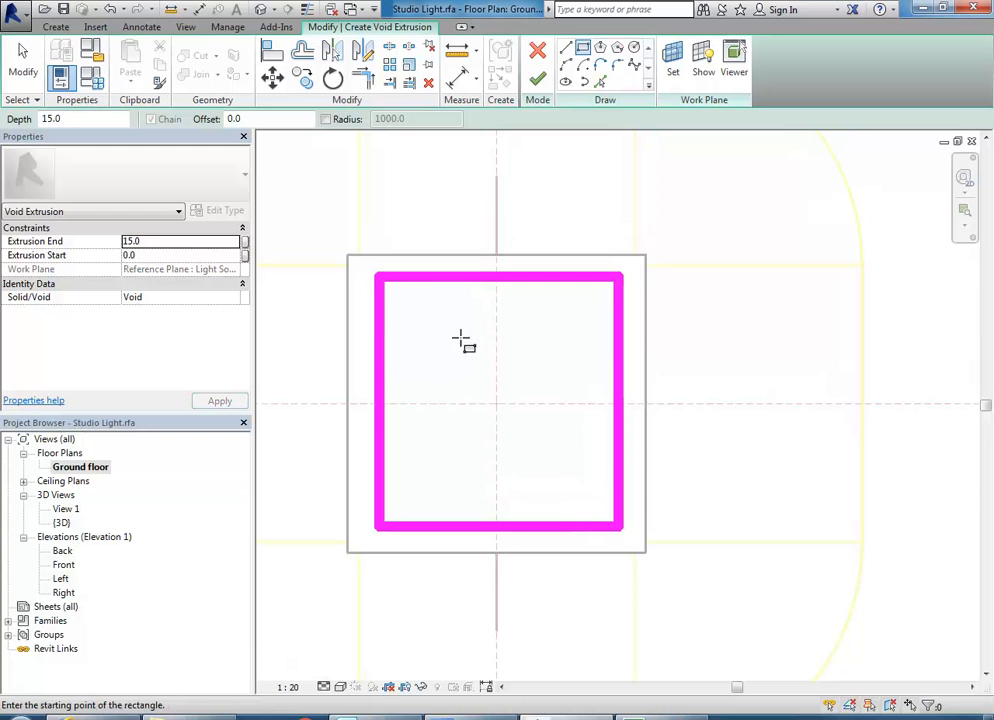
pyautogui.rightClick(444, 192)
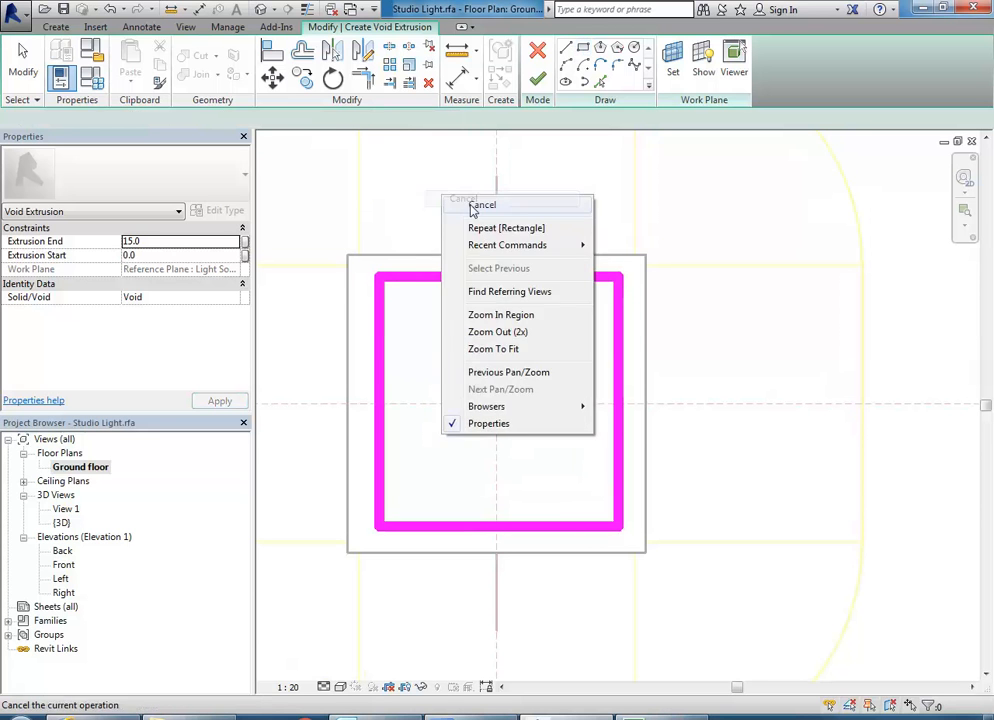
pyautogui.click(468, 204)
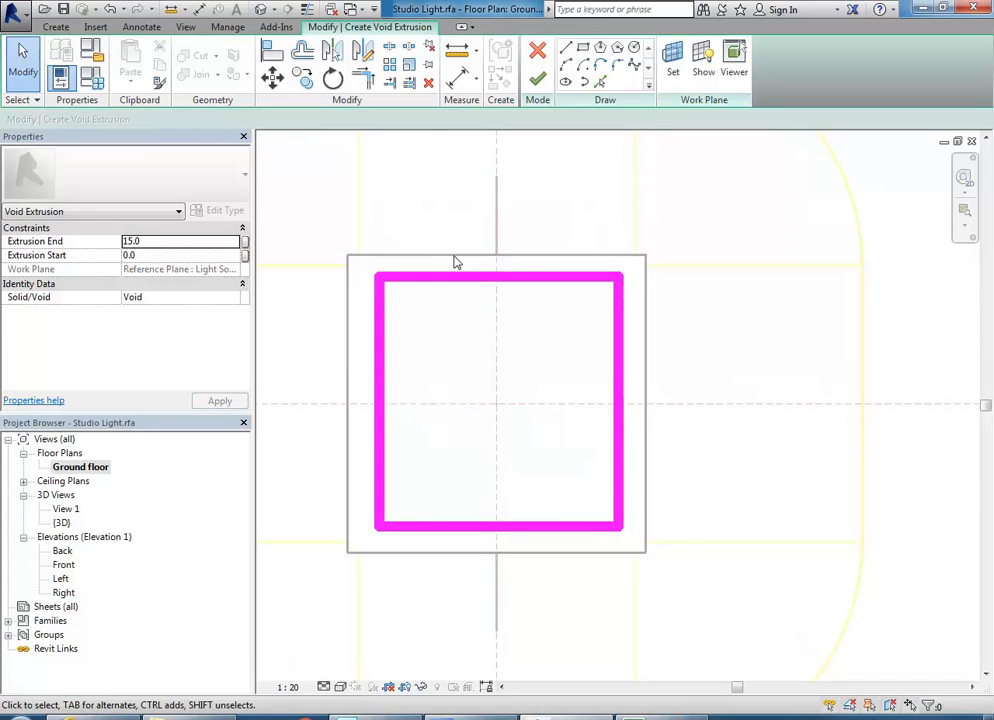
# - Place an aligned dimension between the body's upper edge and the void sketch's upper line, outside the body
pyautogui.click(455, 82)
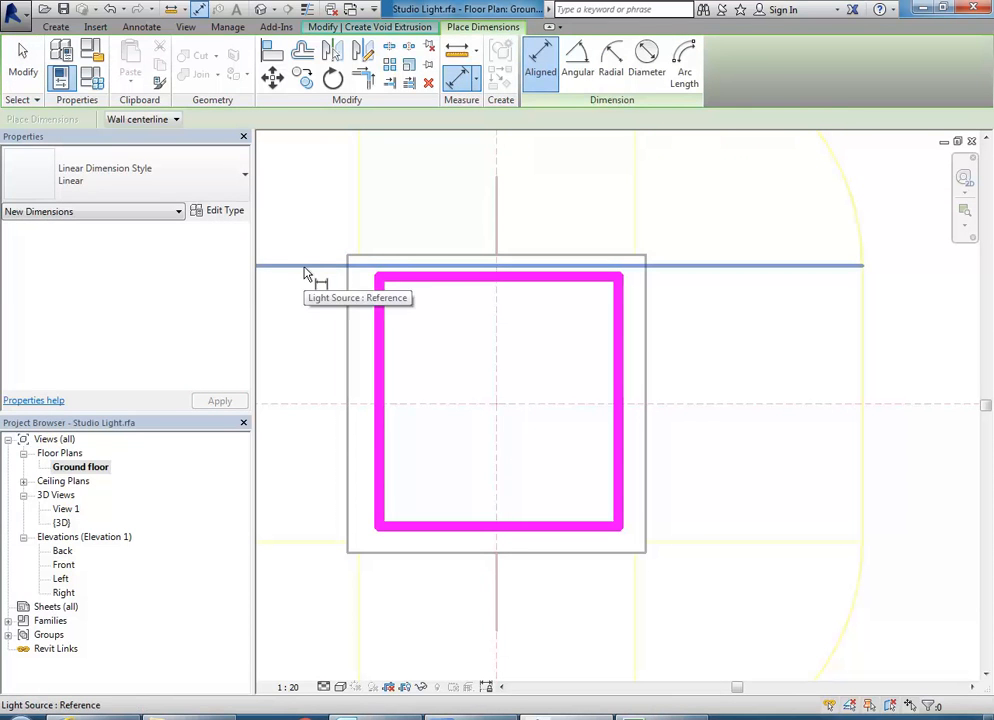
pyautogui.moveTo(306, 271); pyautogui.dragTo(434, 278, button='middle')
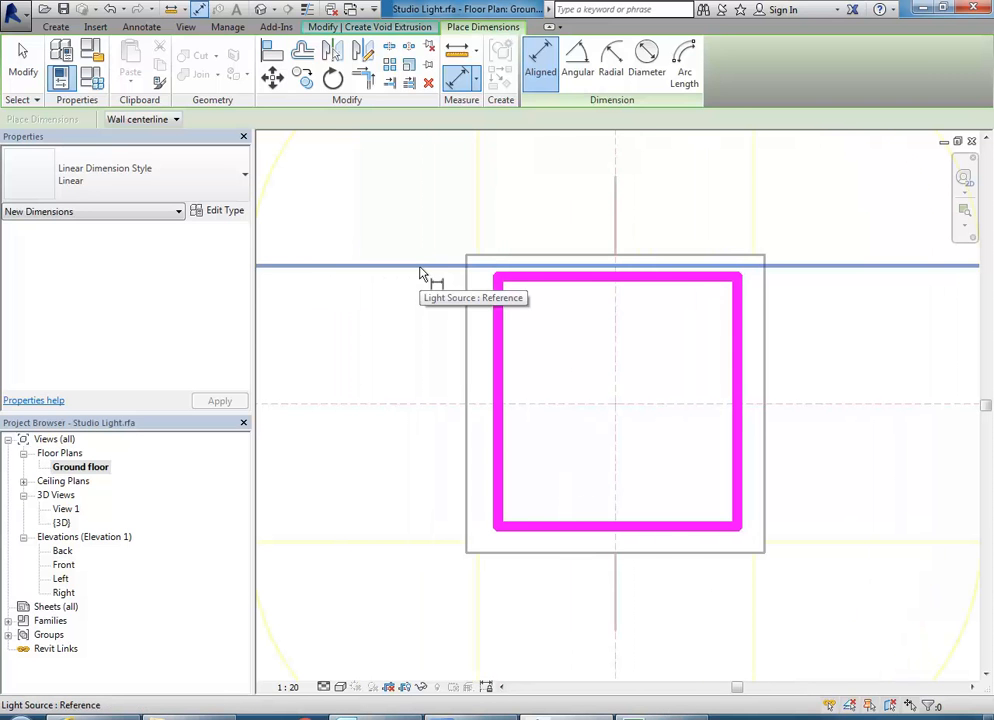
pyautogui.click(543, 258)
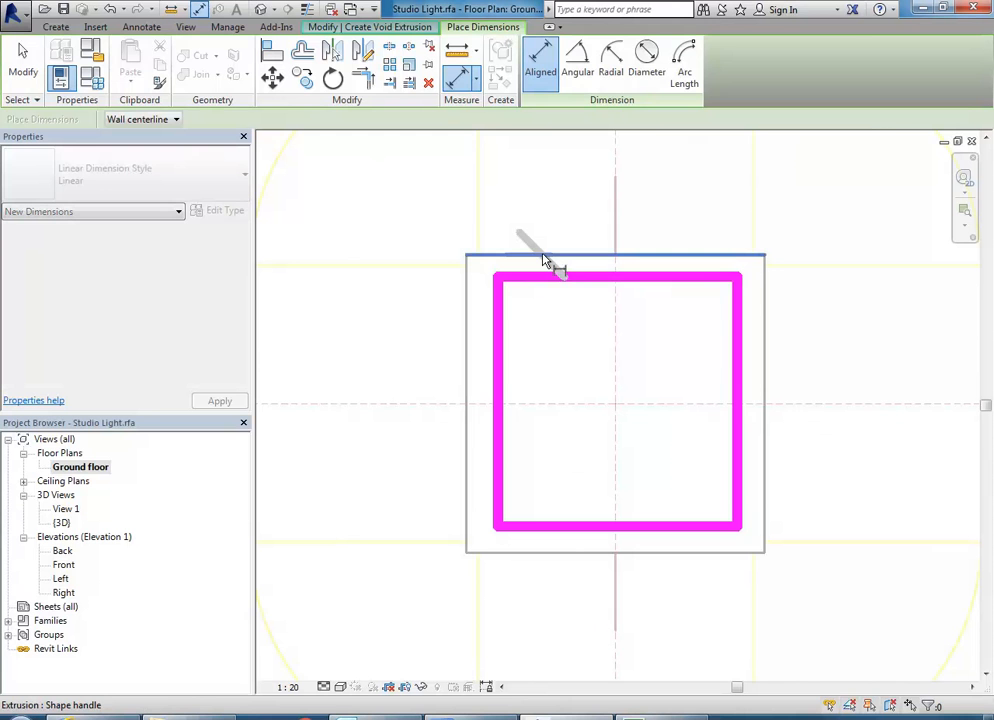
pyautogui.click(554, 282)
pyautogui.scroll(-1, 554, 283)
pyautogui.moveTo(554, 283); pyautogui.dragTo(674, 288, button='middle')
pyautogui.click(472, 321)
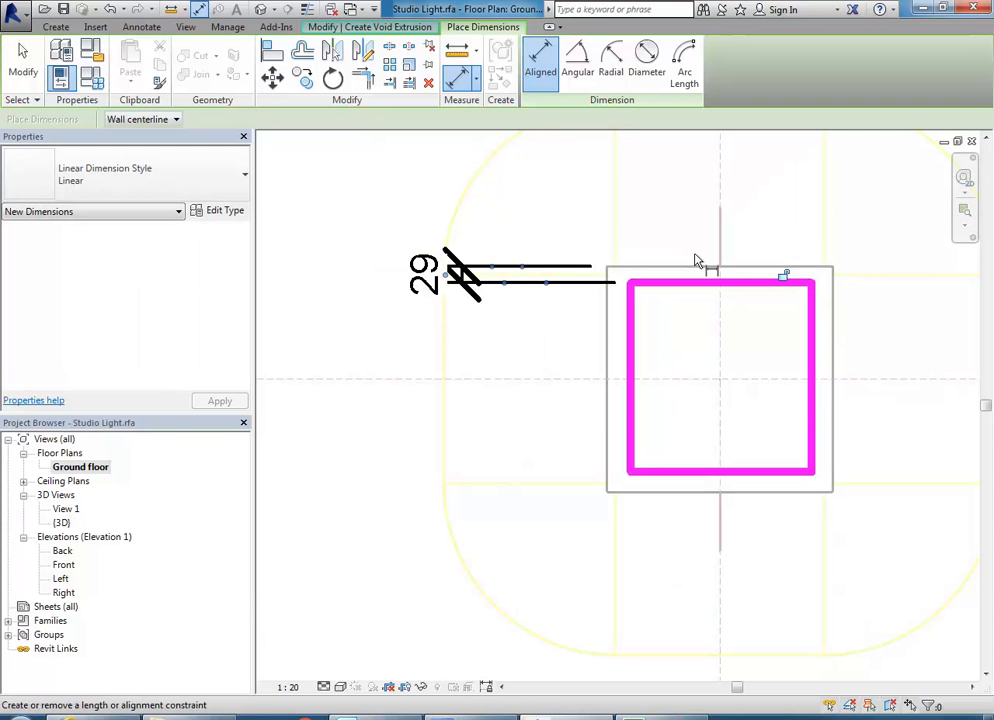
pyautogui.rightClick(609, 226)
pyautogui.click(622, 224)
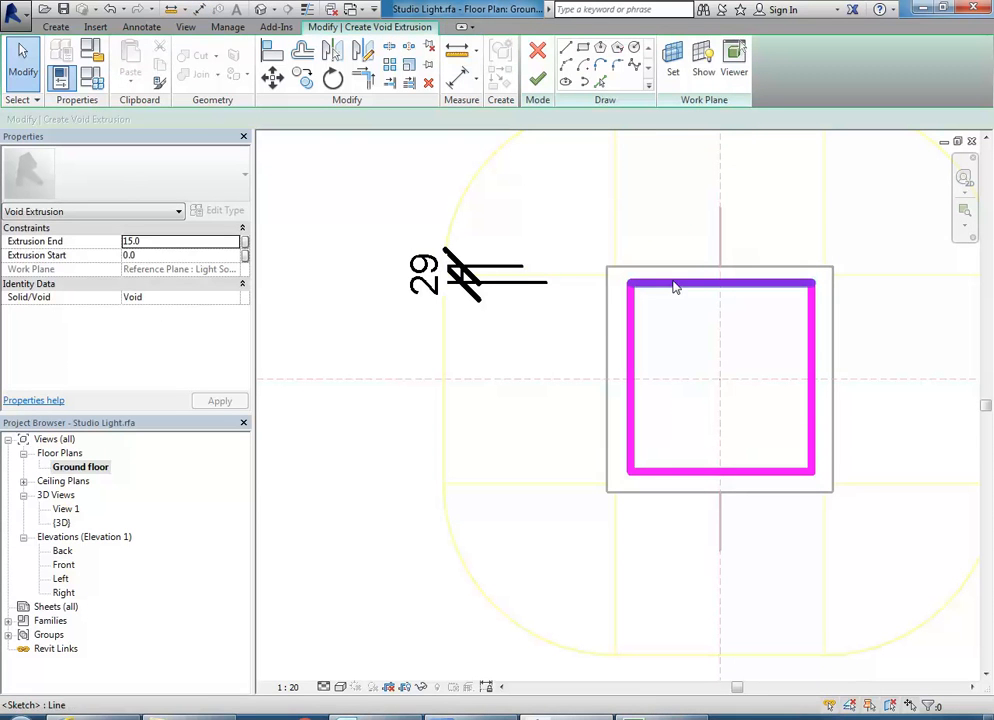
# - Set the offset between the body's upper edge and the void sketch's upper line to 15
pyautogui.click(674, 283)
pyautogui.click(440, 278)
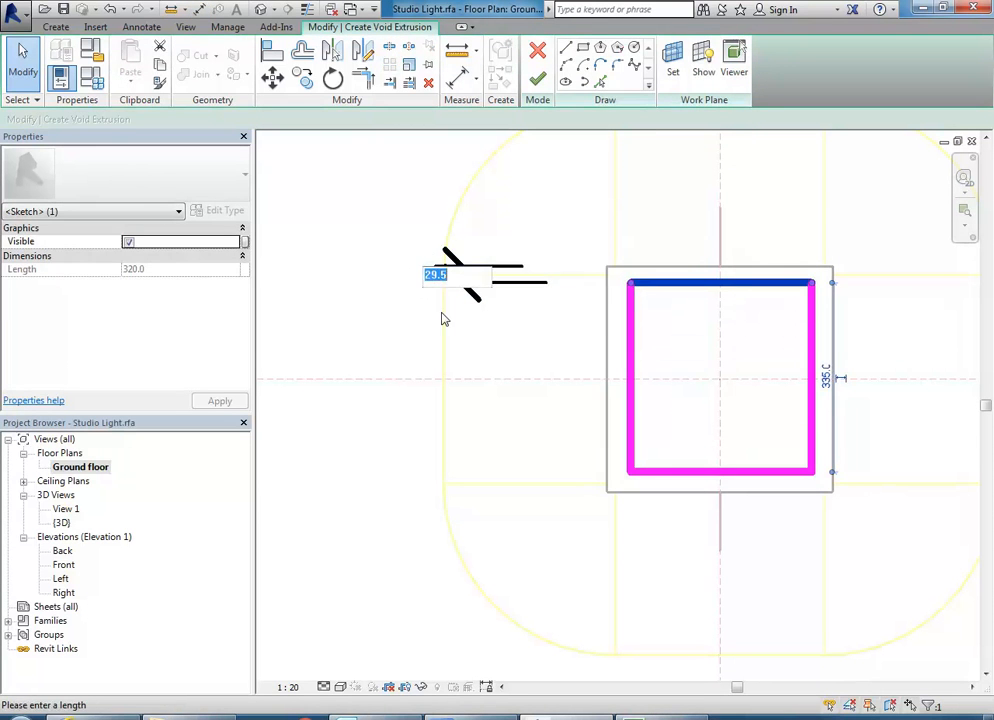
pyautogui.write('15')
pyautogui.press('Return')
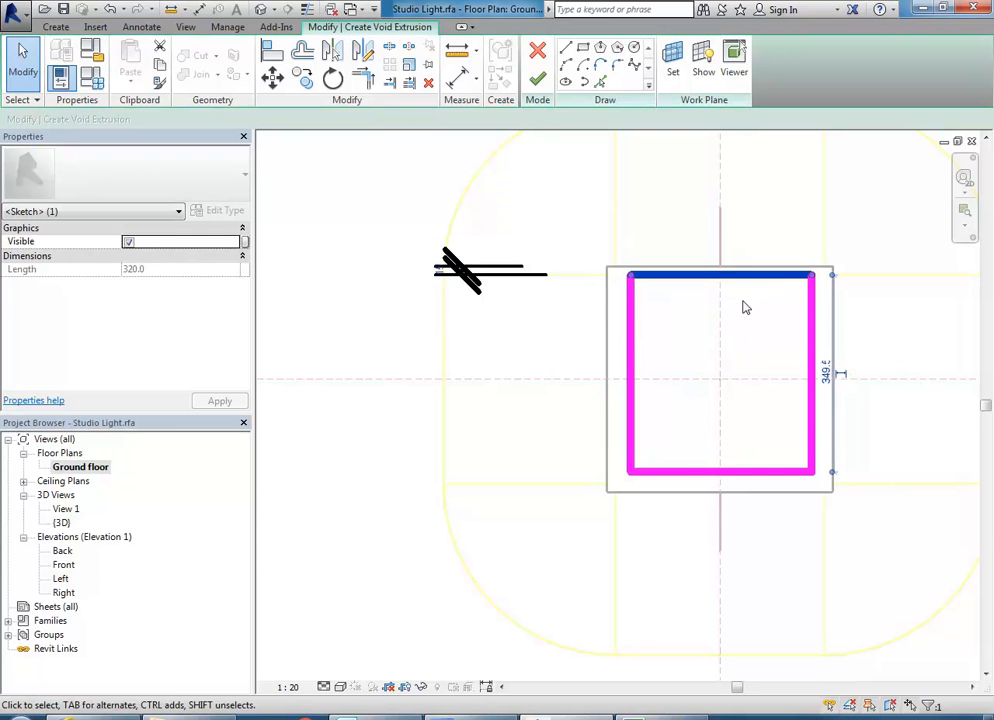
pyautogui.click(490, 335)
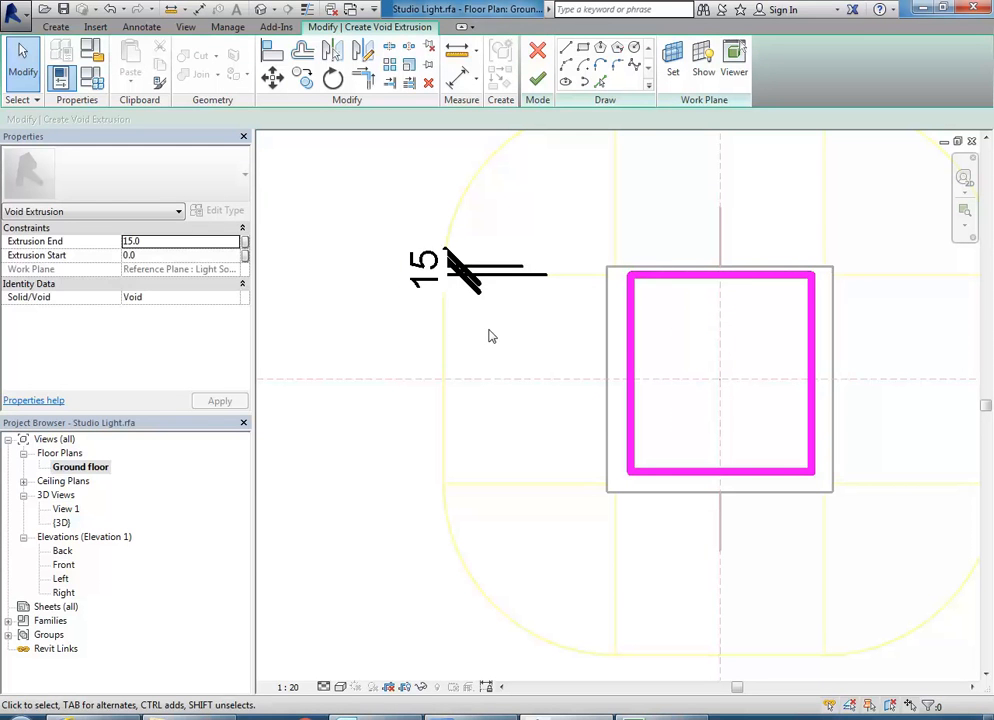
# - Lock the upper 15 mm offset dimension and dimension the void sketch's left and right lines from the body's side edges, above the body
pyautogui.click(446, 265)
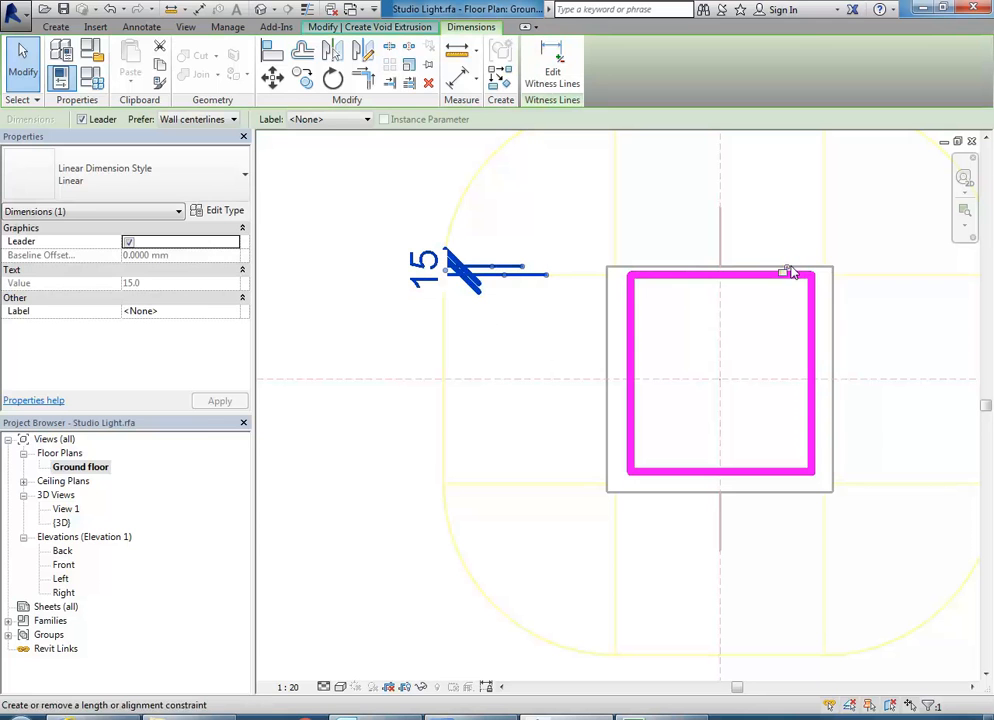
pyautogui.click(750, 341)
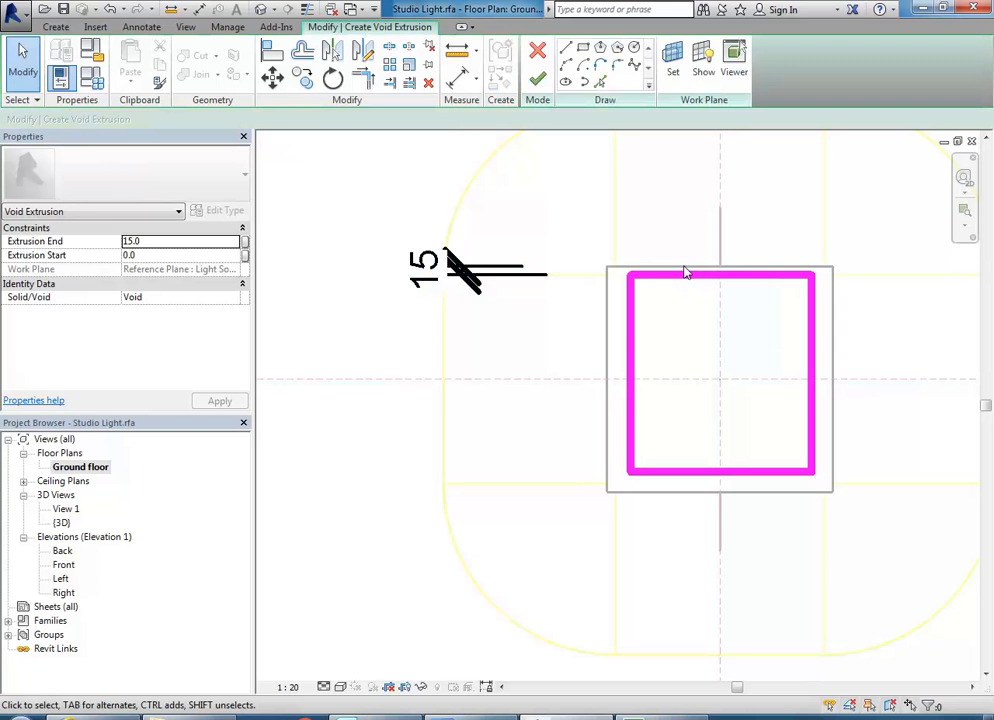
pyautogui.click(457, 77)
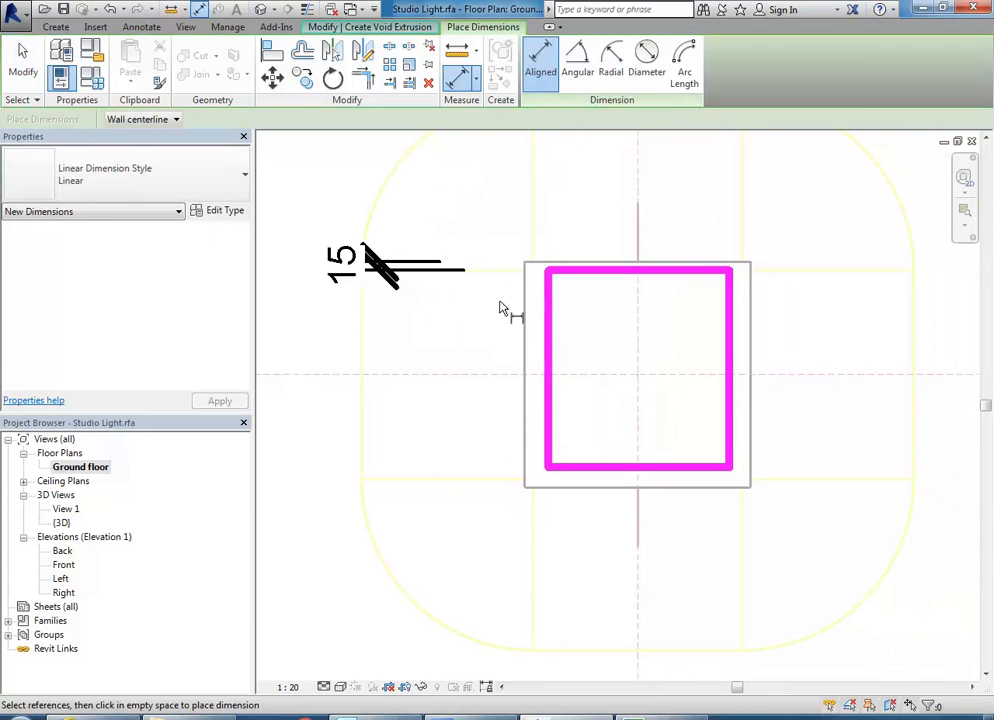
pyautogui.click(548, 348)
pyautogui.click(549, 203)
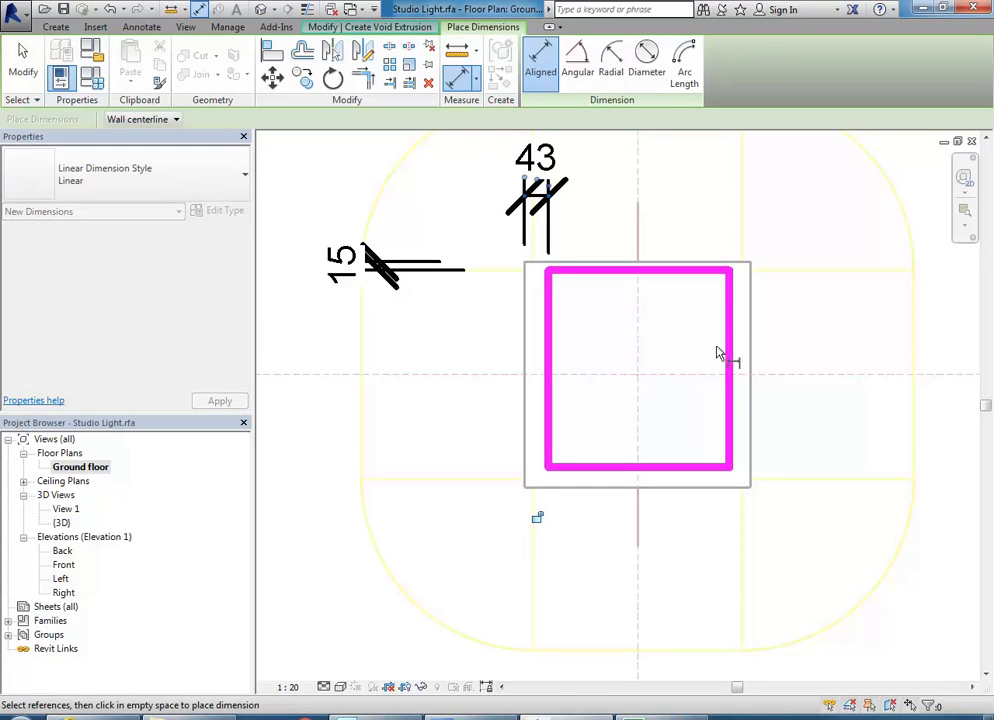
pyautogui.click(740, 358)
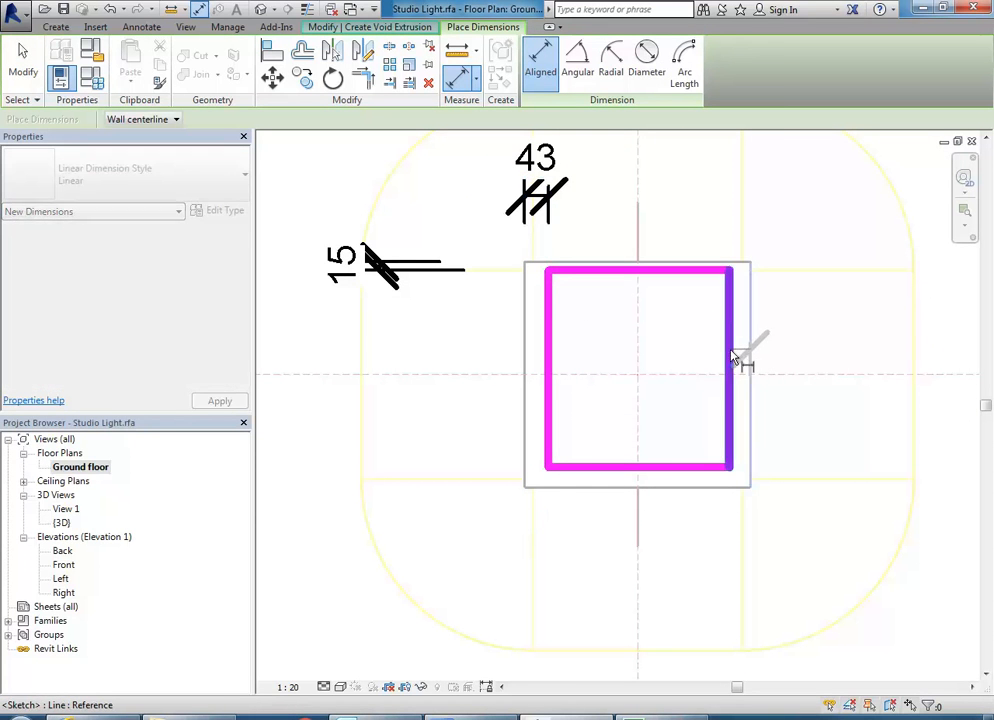
pyautogui.click(721, 204)
pyautogui.click(604, 468)
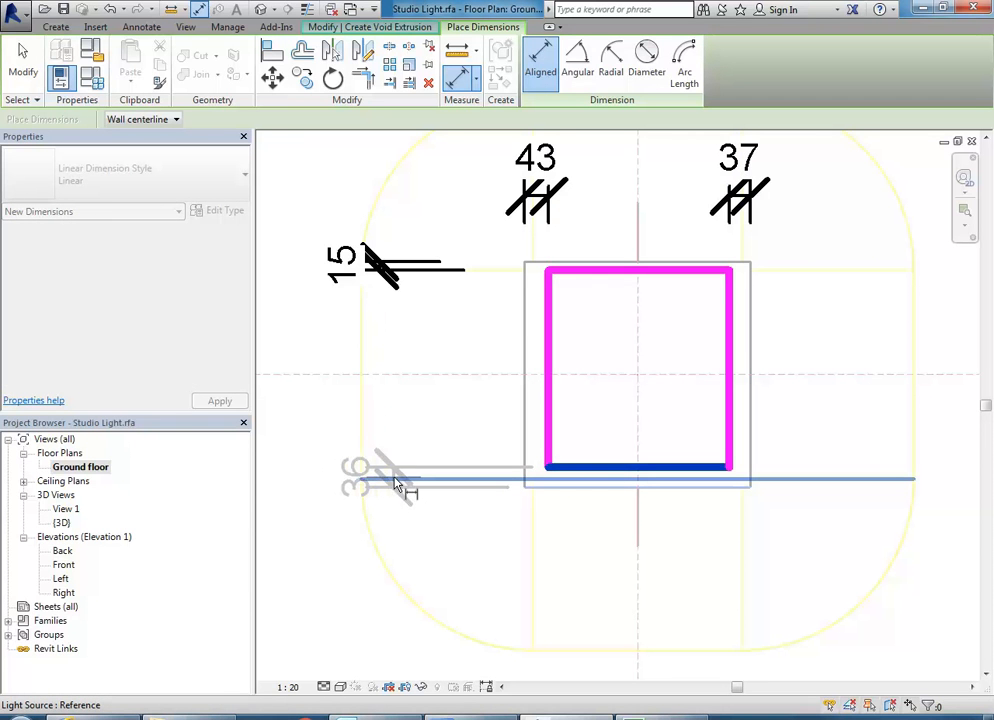
pyautogui.rightClick(420, 352)
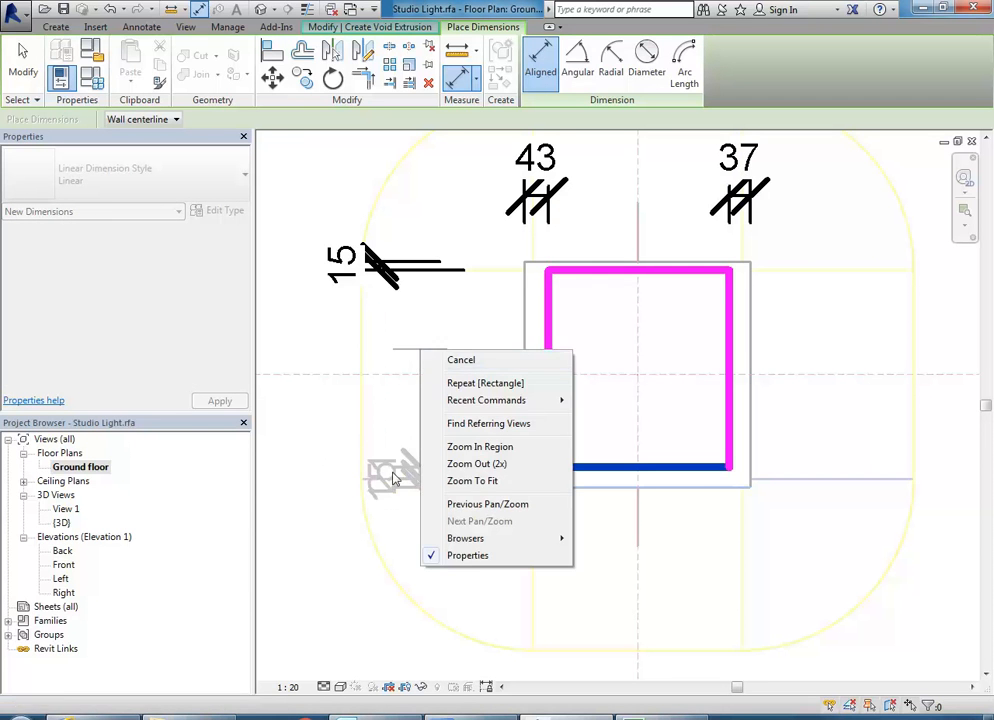
pyautogui.click(392, 476)
pyautogui.click(378, 468)
pyautogui.rightClick(406, 366)
pyautogui.click(444, 369)
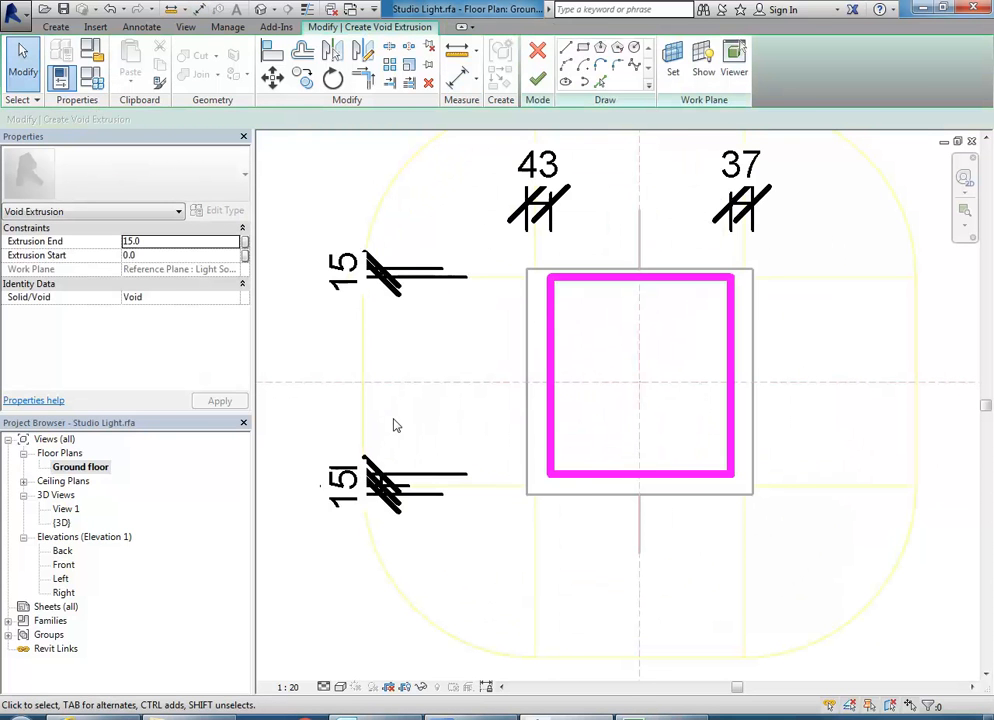
pyautogui.click(420, 490)
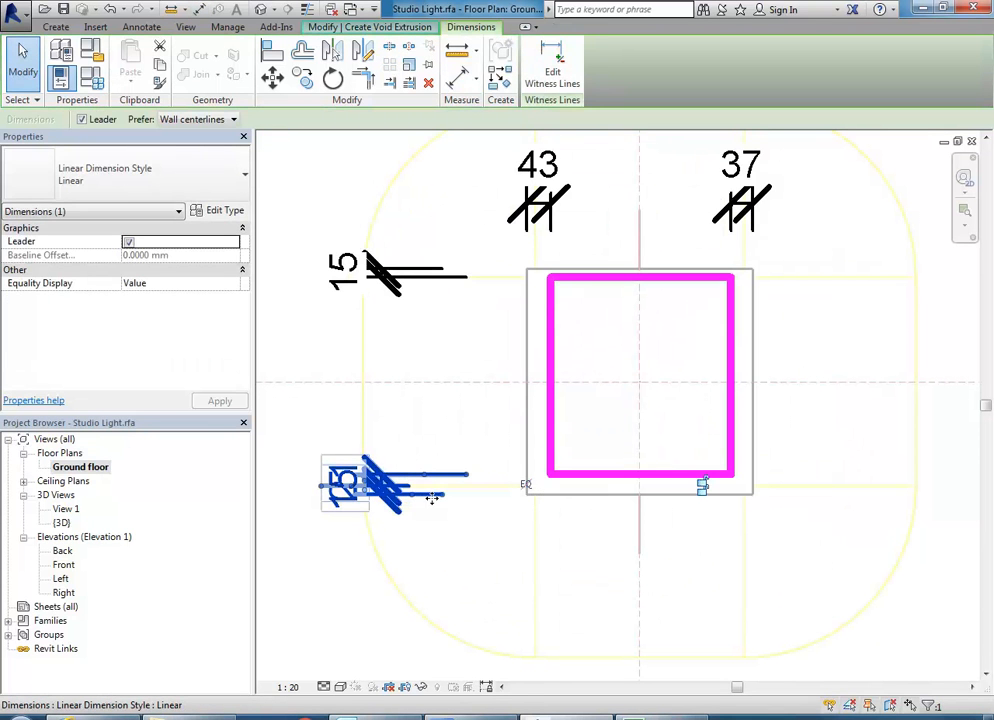
pyautogui.press('Delete')
# - Place an aligned dimension between the body's lower edge and the void sketch's lower line, outside the body, and finish dimensioning
pyautogui.click(457, 76)
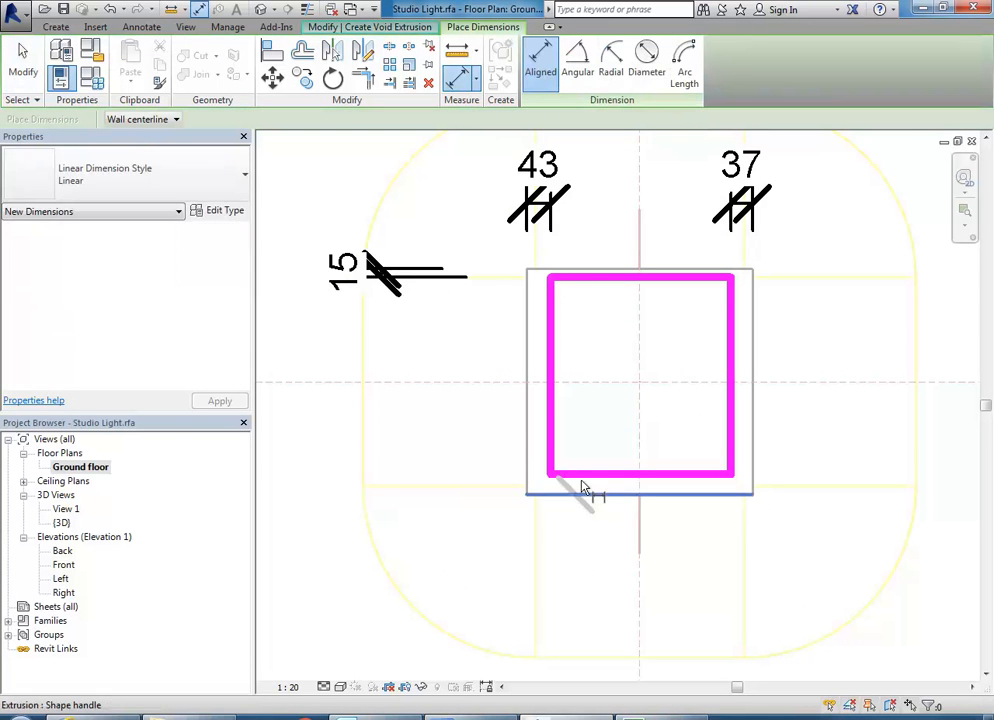
pyautogui.click(566, 474)
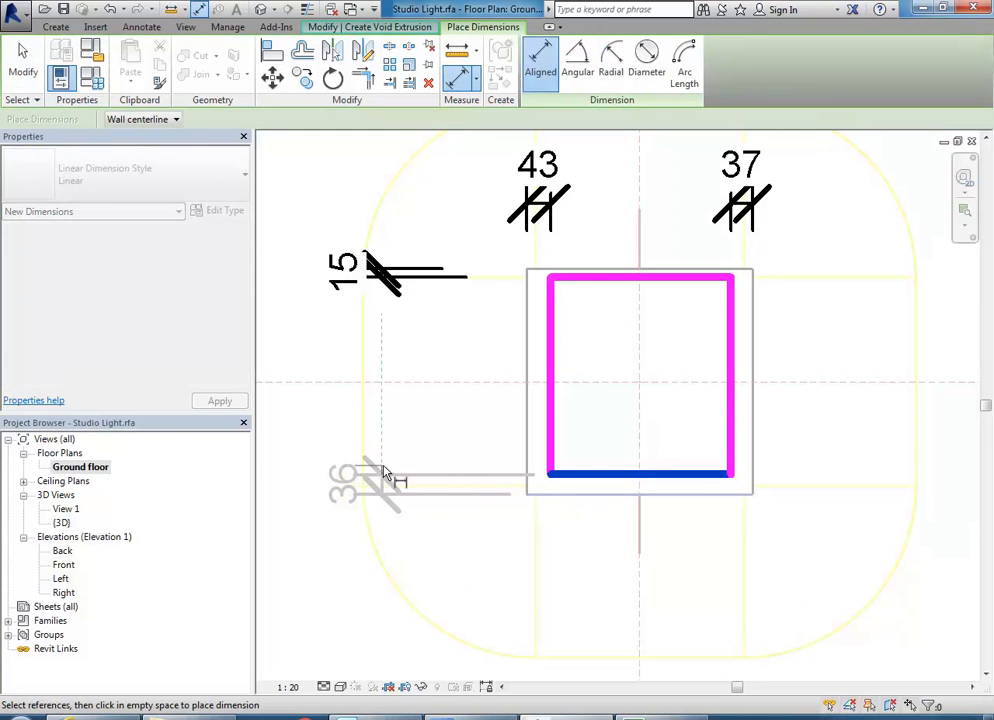
pyautogui.click(388, 474)
pyautogui.rightClick(451, 438)
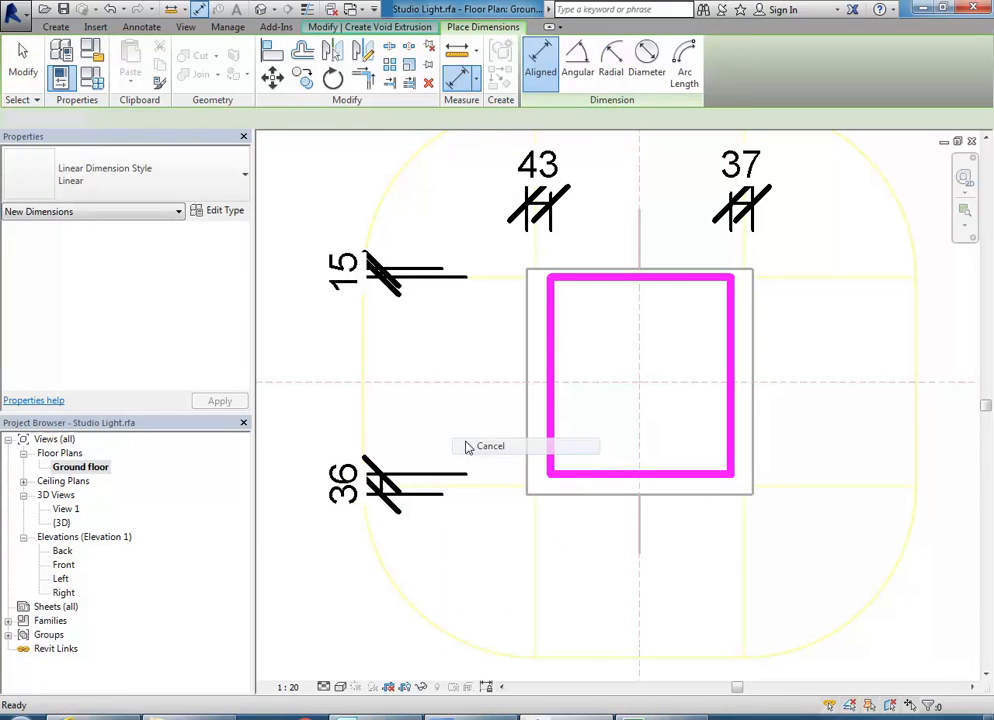
pyautogui.click(489, 446)
# - Set the offset between the body's lower edge and the void sketch's lower line to 15
pyautogui.click(624, 476)
pyautogui.click(345, 484)
pyautogui.write('15')
pyautogui.press('Return')
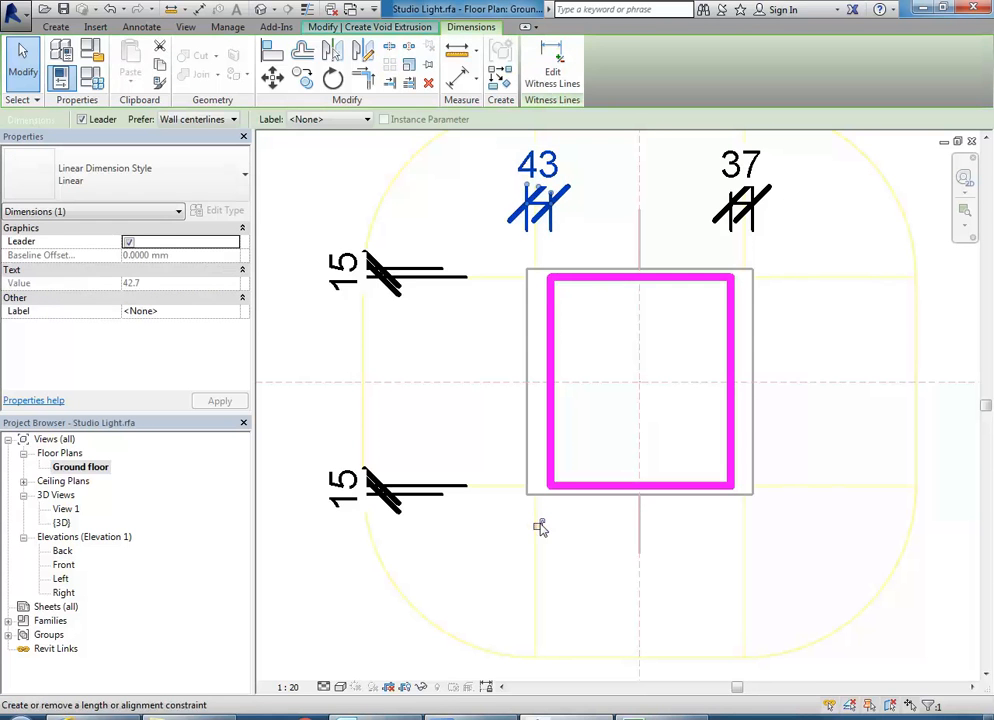
# - Set the offset between the body's left edge and the void sketch's left line to 15
pyautogui.click(548, 390)
pyautogui.click(538, 183)
pyautogui.write('15')
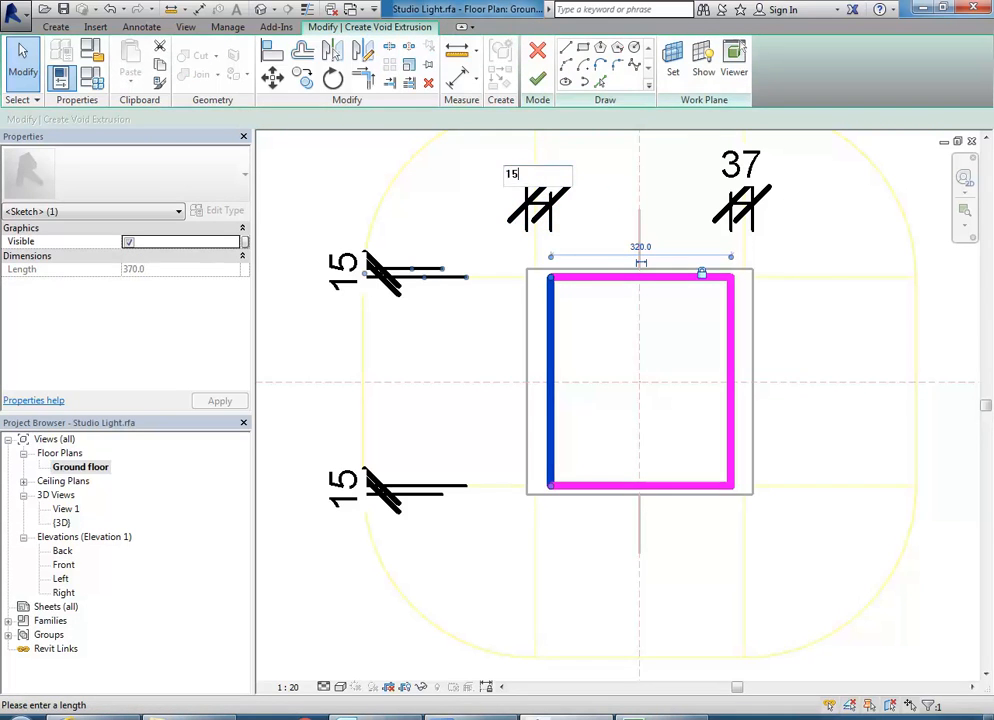
pyautogui.press('Return')
# - Set the offset between the body's right edge and the void sketch's right line to 15
pyautogui.click(727, 318)
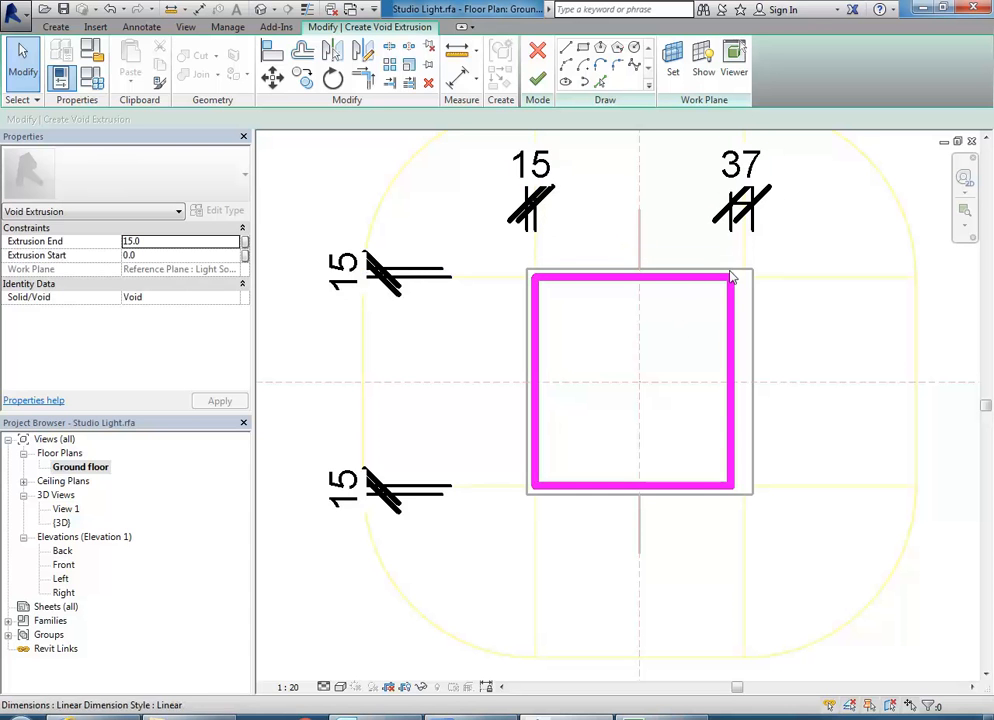
pyautogui.click(733, 341)
pyautogui.click(742, 181)
pyautogui.write('15')
pyautogui.press('Return')
pyautogui.click(685, 353)
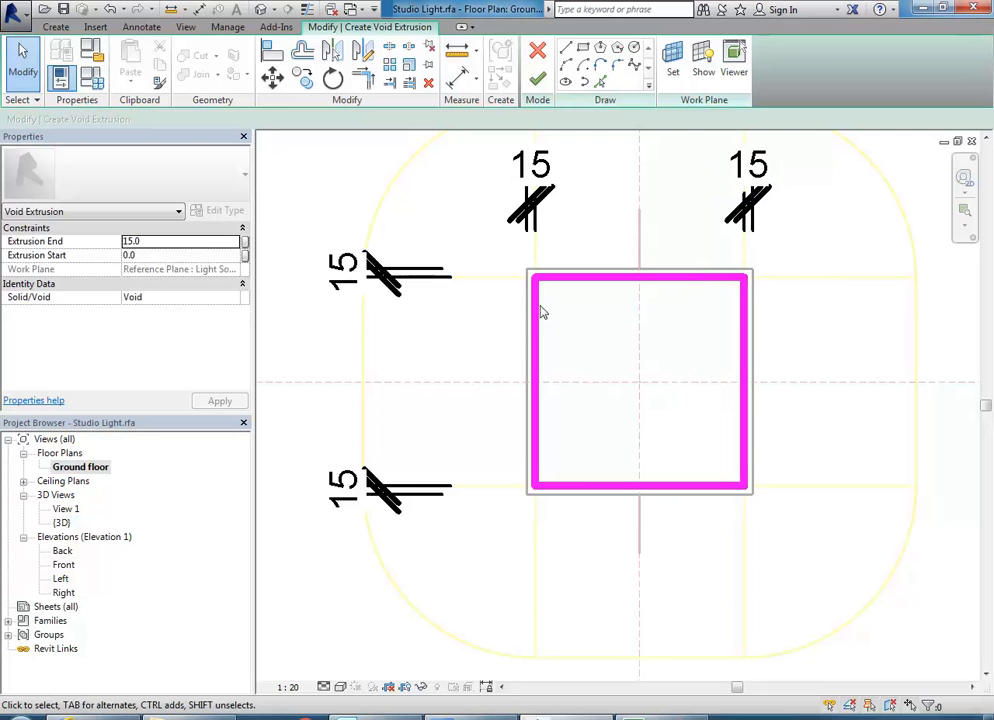
# - Lock the 15 mm offset dimensions for the void sketch's left, right and lower lines
pyautogui.click(395, 281)
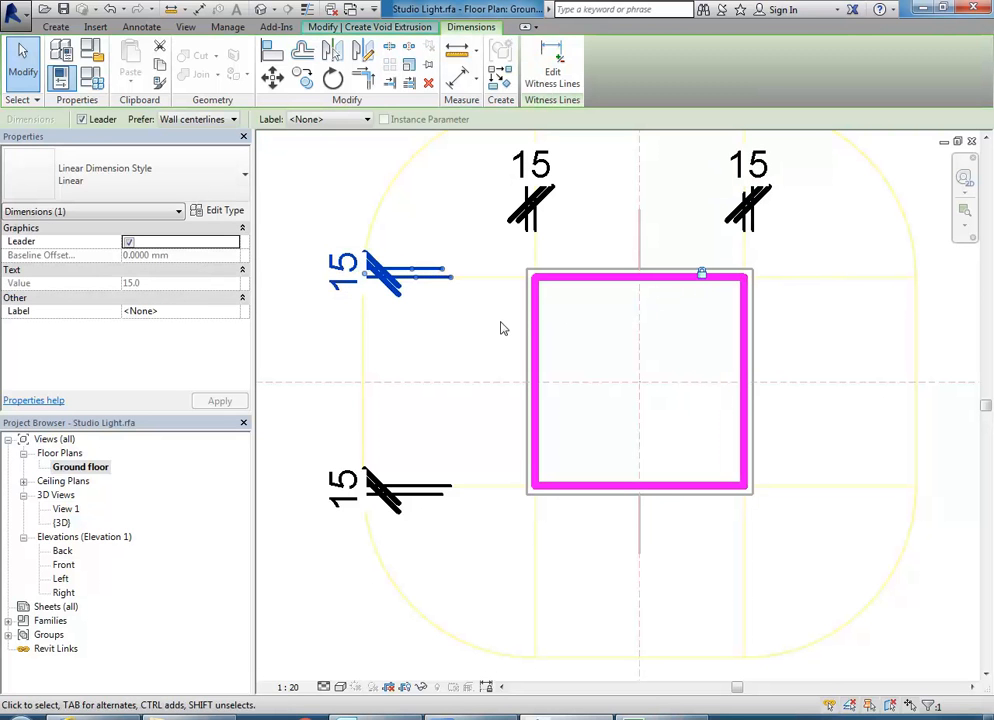
pyautogui.click(514, 208)
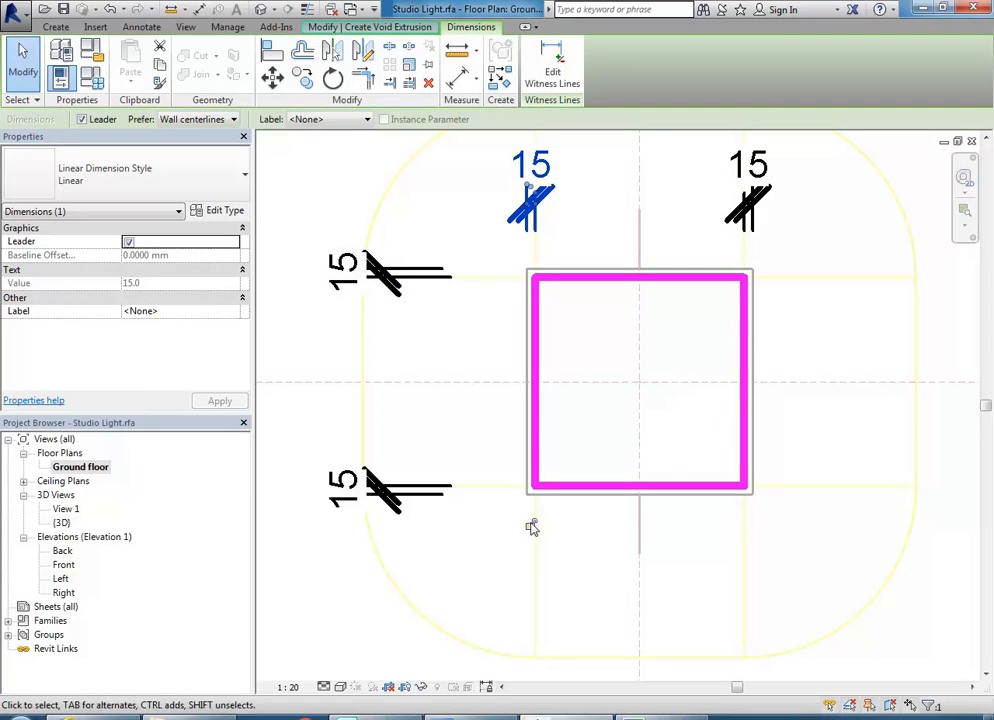
pyautogui.click(742, 210)
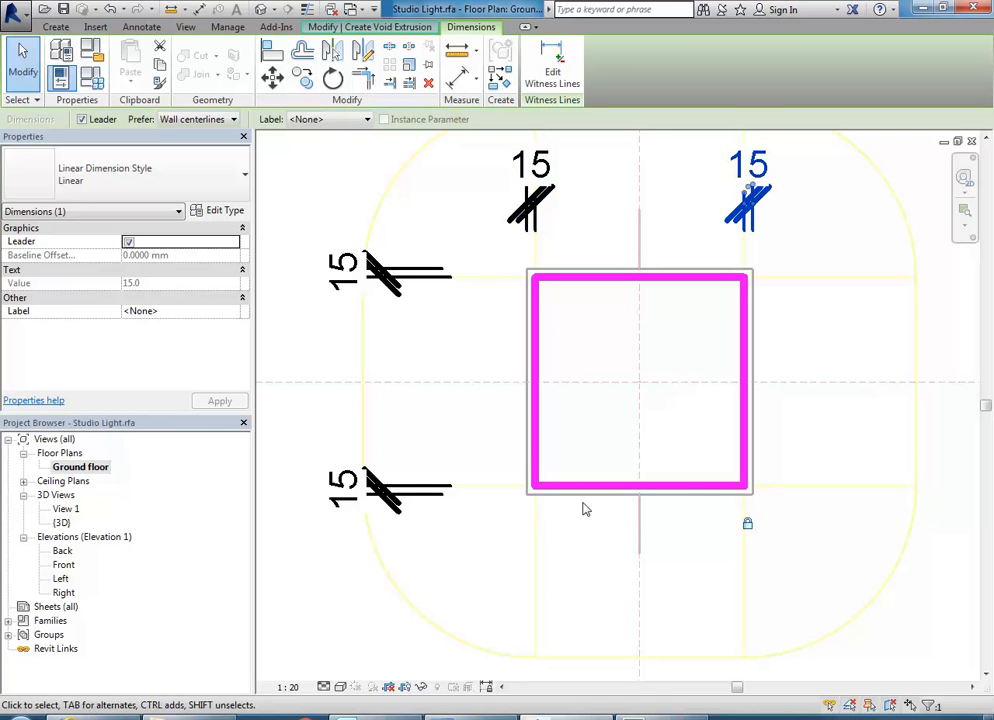
pyautogui.click(376, 483)
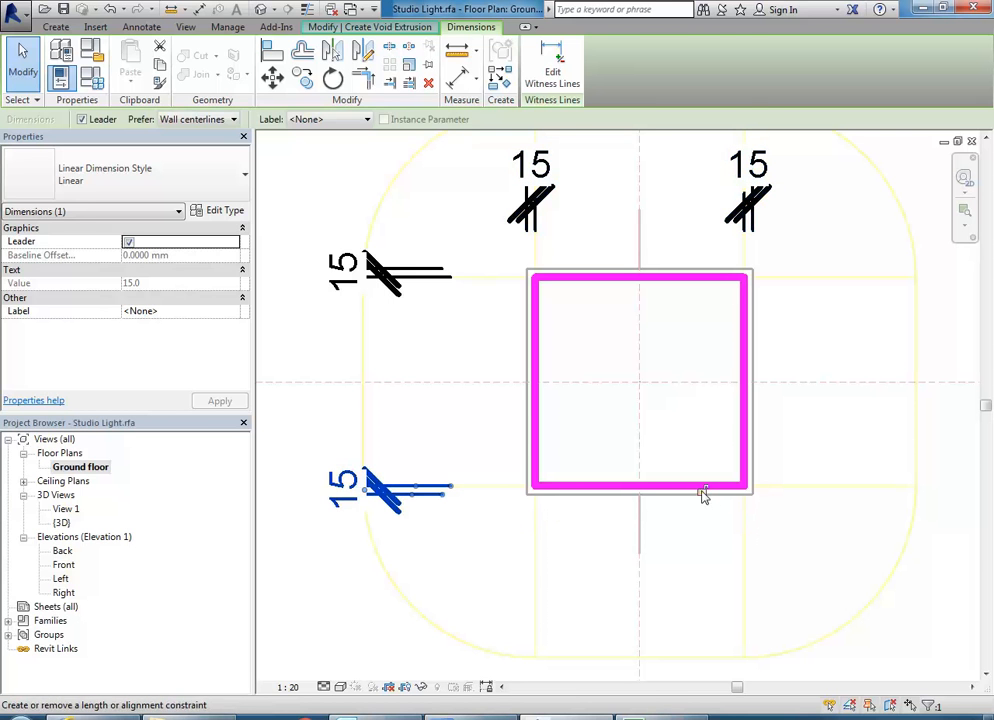
pyautogui.click(603, 436)
# - Finish the void extrusion and inspect the recess from below in the {3D} view with the Shaded visual style
pyautogui.scroll(-1, 535, 446)
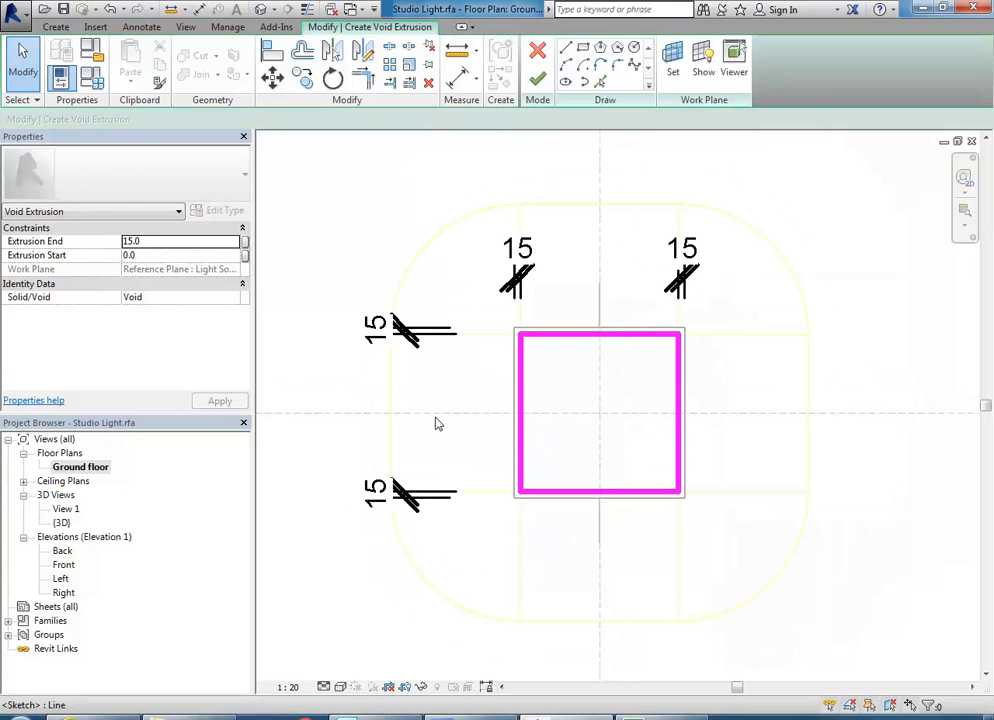
pyautogui.click(537, 78)
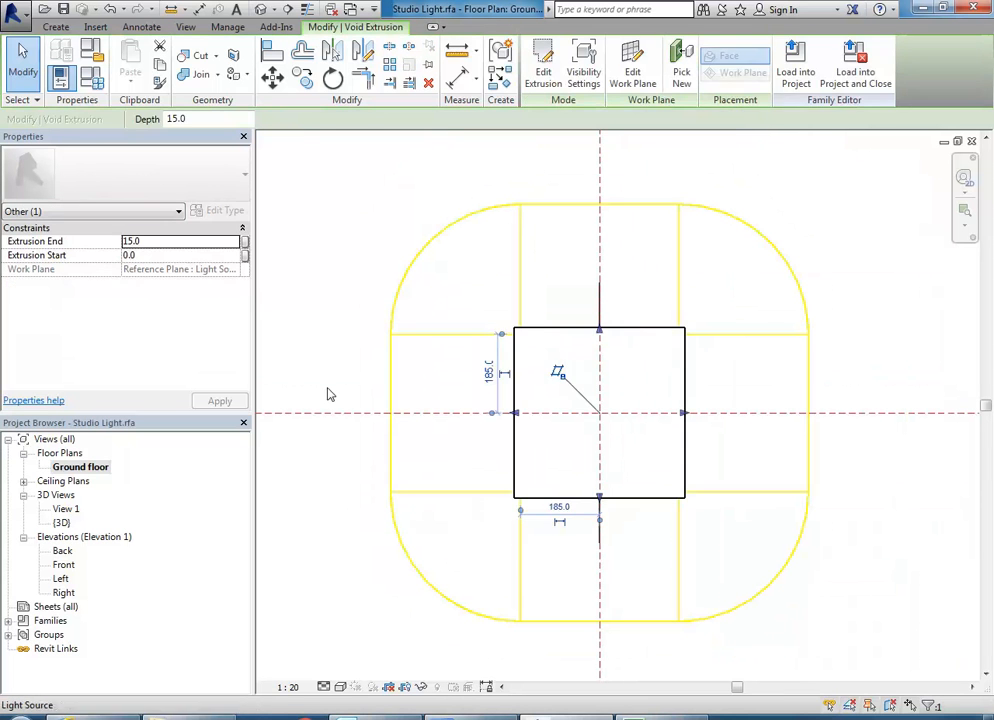
pyautogui.doubleClick(61, 522)
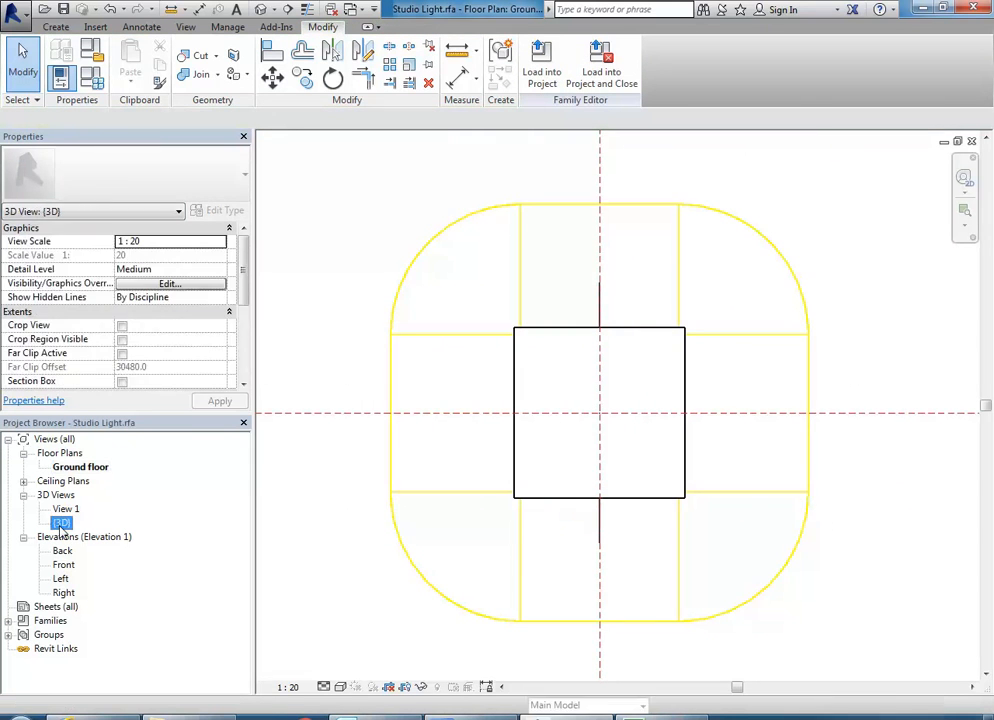
pyautogui.keyDown('shift'); pyautogui.moveTo(524, 377); pyautogui.dragTo(590, 410, button='middle'); pyautogui.keyUp('shift')
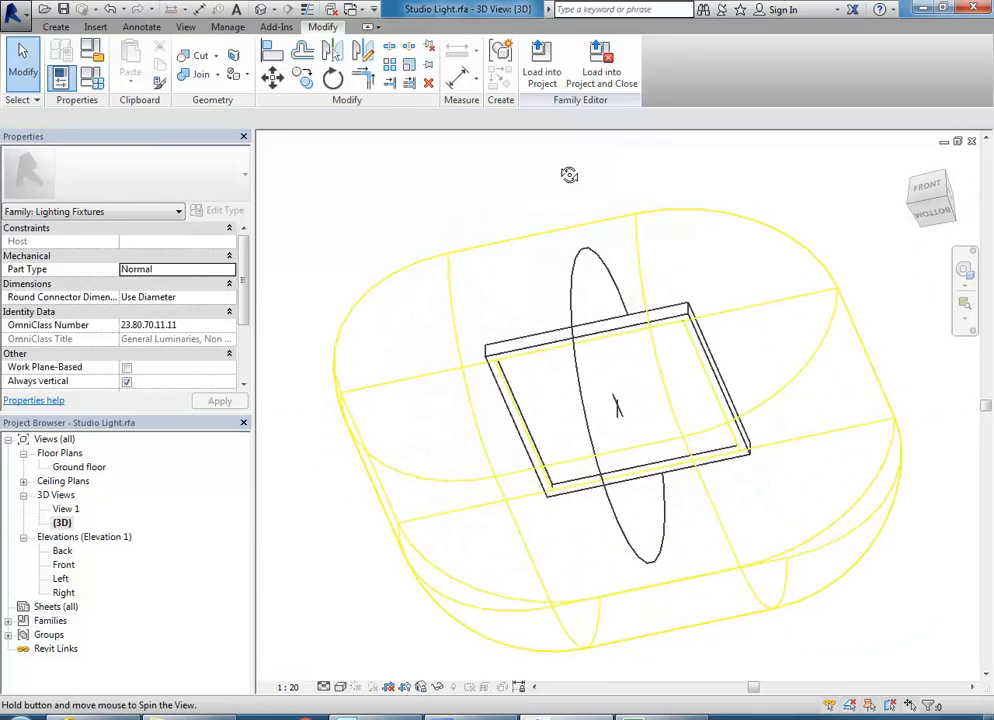
pyautogui.scroll(3, 581, 388)
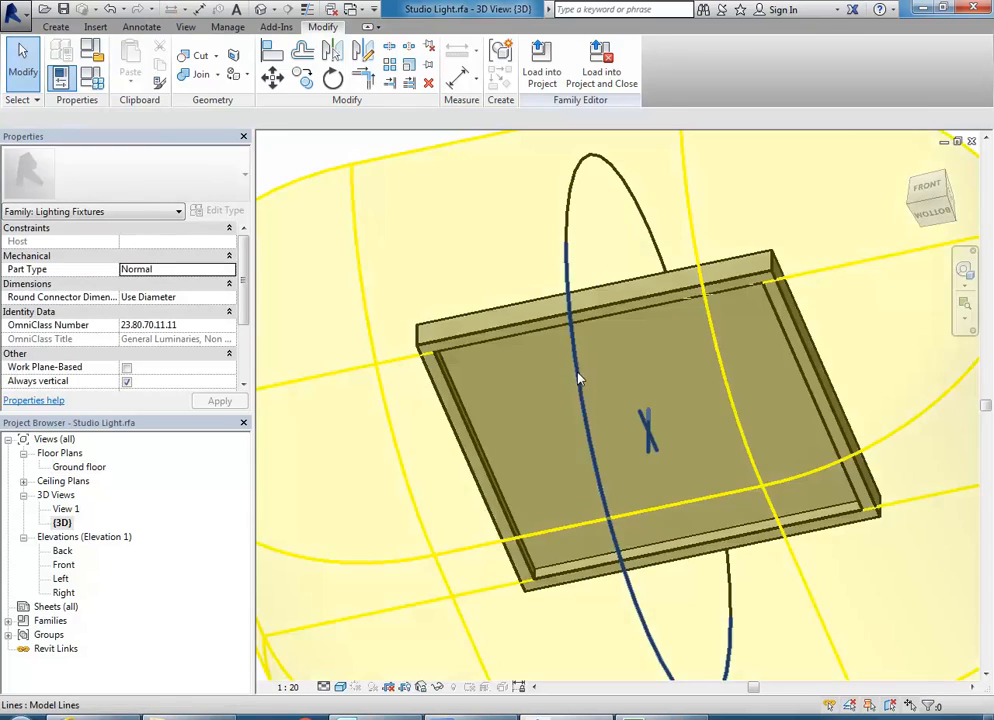
pyautogui.moveTo(578, 378)
pyautogui.keyDown('shift'); pyautogui.mouseDown(button='middle')
pyautogui.moveTo(499, 317)
pyautogui.moveTo(447, 465)
pyautogui.moveTo(388, 357)
pyautogui.moveTo(444, 277)
pyautogui.moveTo(451, 491)
pyautogui.moveTo(397, 471)
pyautogui.mouseUp(button='middle'); pyautogui.keyUp('shift')
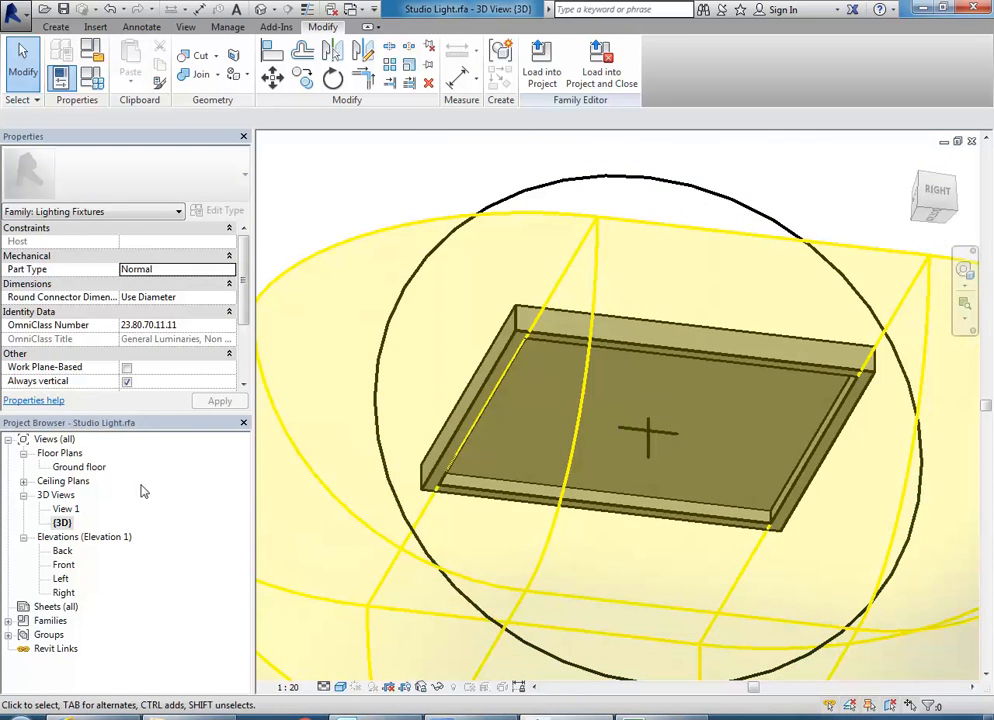
# - In the Ground floor plan, start a solid extrusion with the Rectangle tool and set the visual style to Wireframe
pyautogui.doubleClick(79, 467)
pyautogui.moveTo(569, 416); pyautogui.dragTo(373, 421, button='middle')
pyautogui.scroll(2, 497, 411)
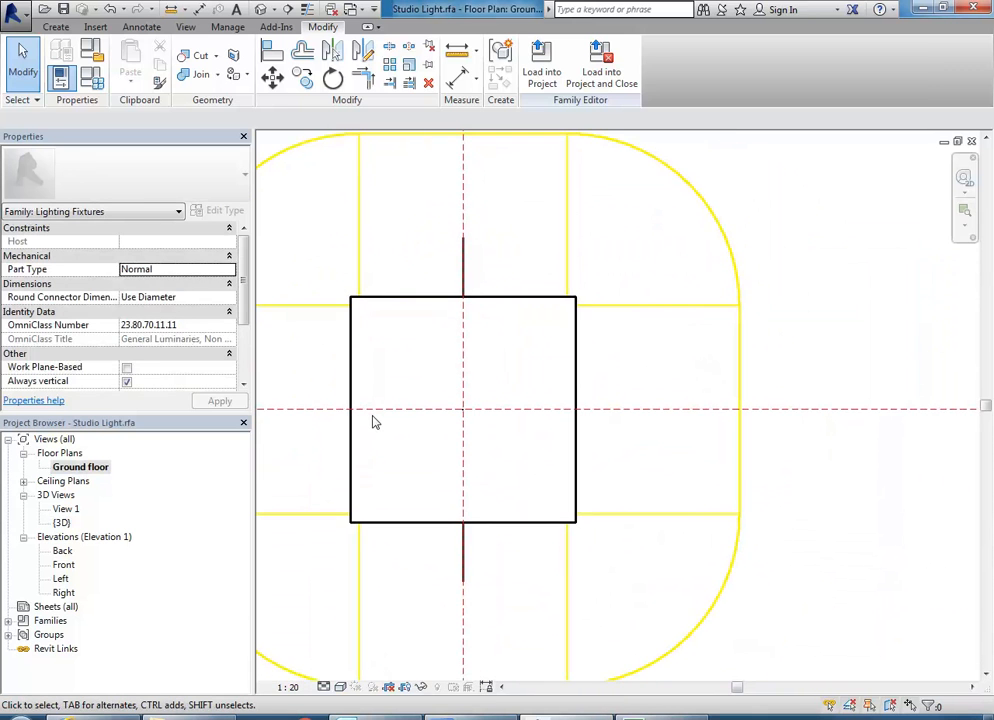
pyautogui.scroll(1, 373, 421)
pyautogui.moveTo(420, 375); pyautogui.dragTo(421, 371, button='middle')
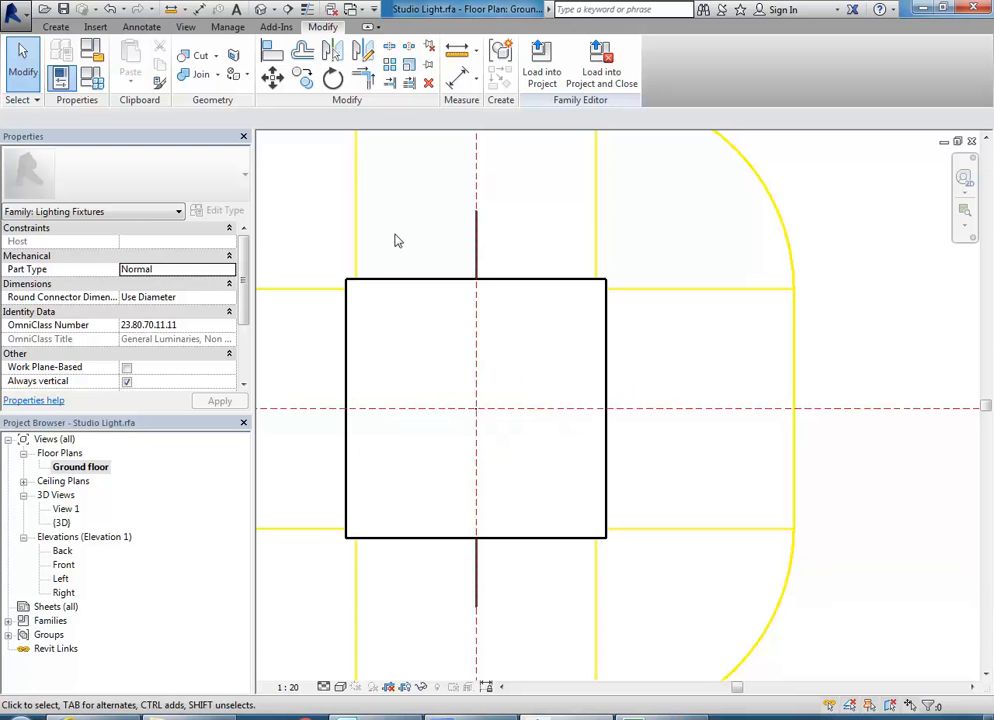
pyautogui.click(55, 27)
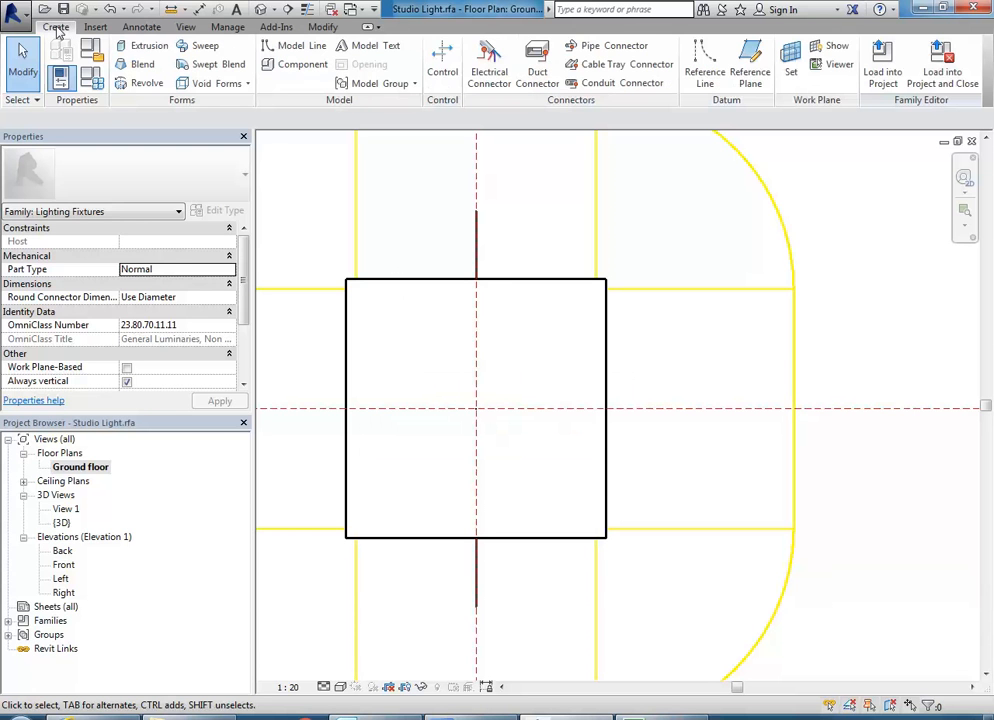
pyautogui.click(143, 47)
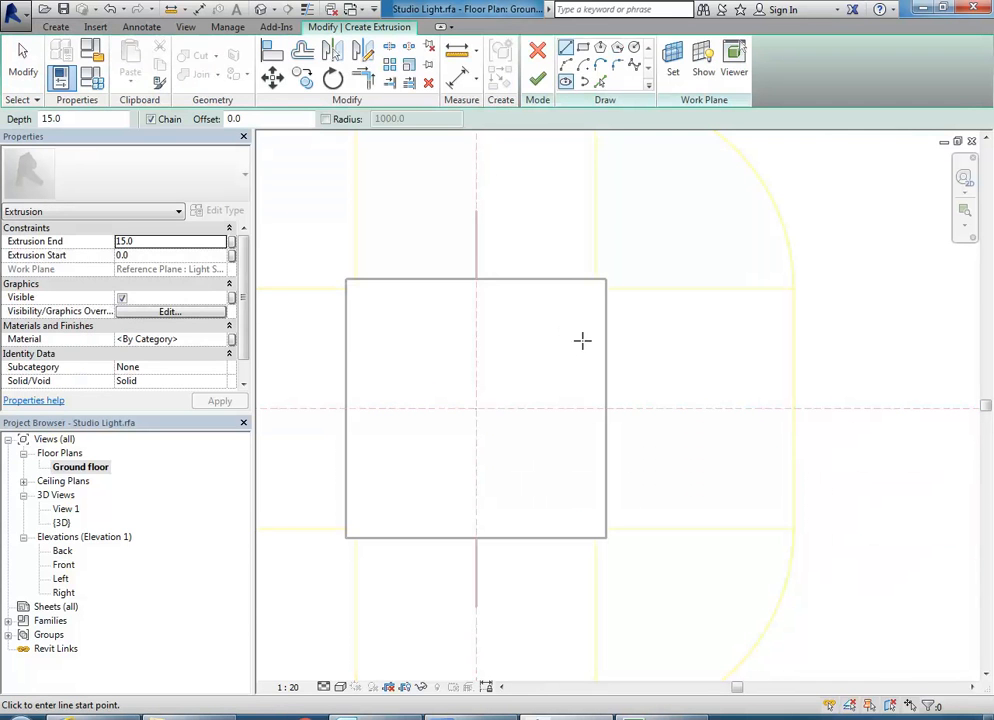
pyautogui.click(583, 48)
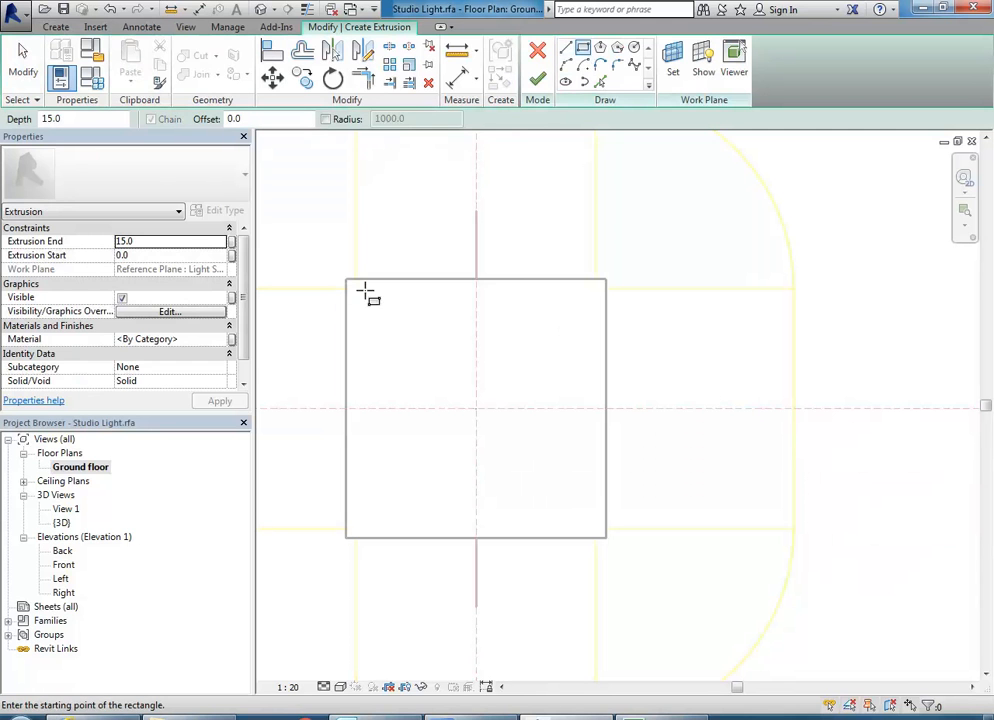
pyautogui.click(340, 686)
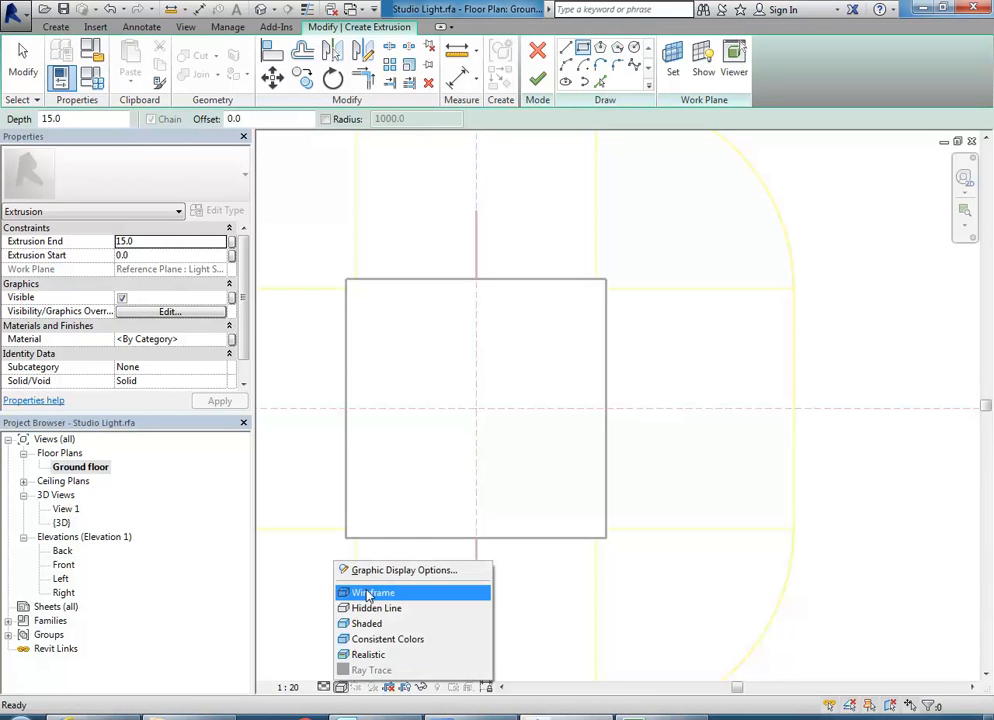
pyautogui.click(367, 592)
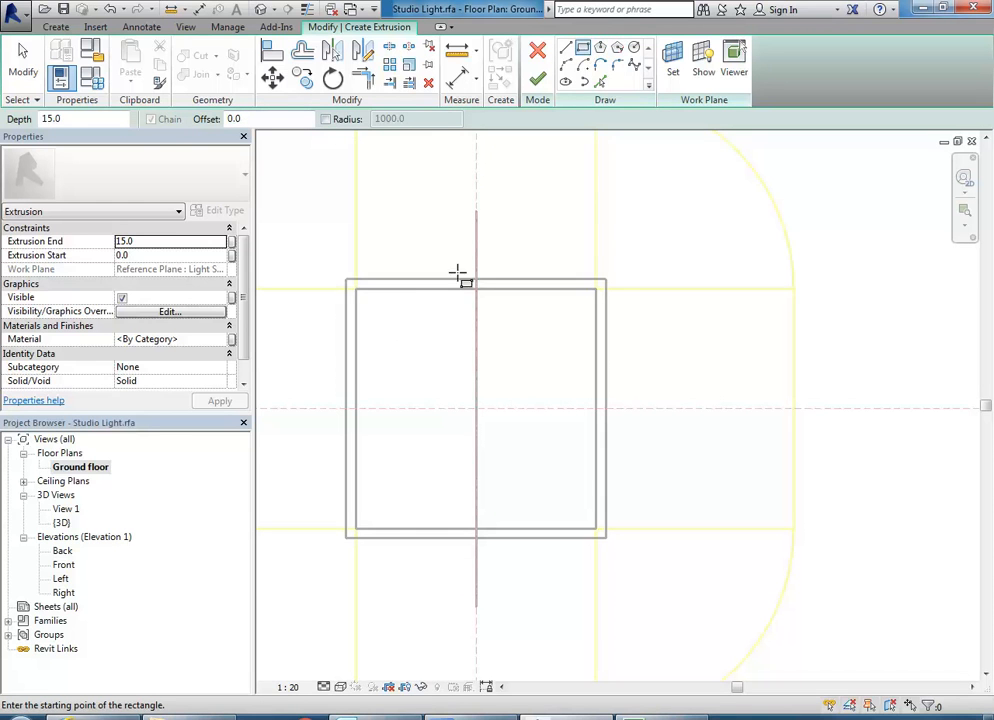
# - Sketch a rectangle over the recess outline, lock all four sides to it and leave the Rectangle tool
pyautogui.click(356, 289)
pyautogui.click(597, 528)
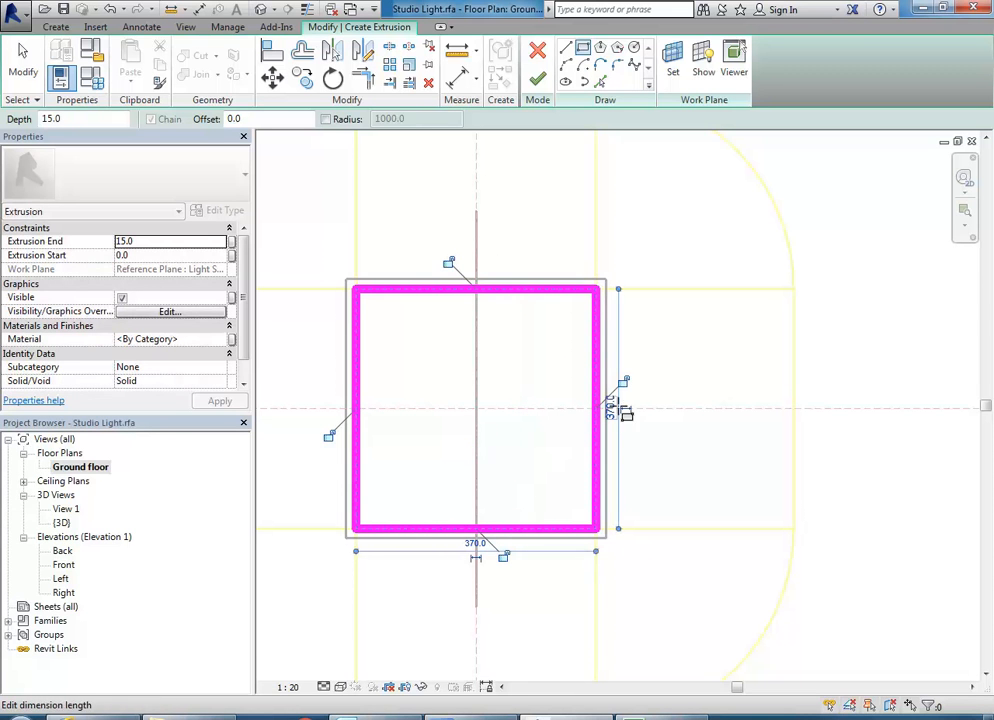
pyautogui.click(623, 382)
pyautogui.click(451, 262)
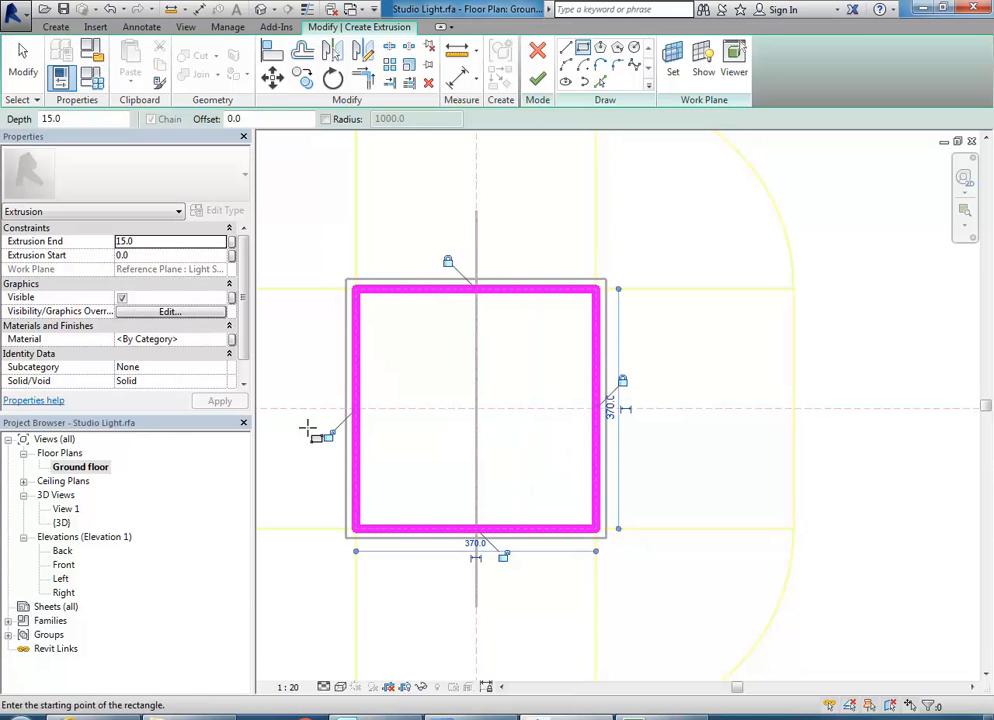
pyautogui.click(328, 436)
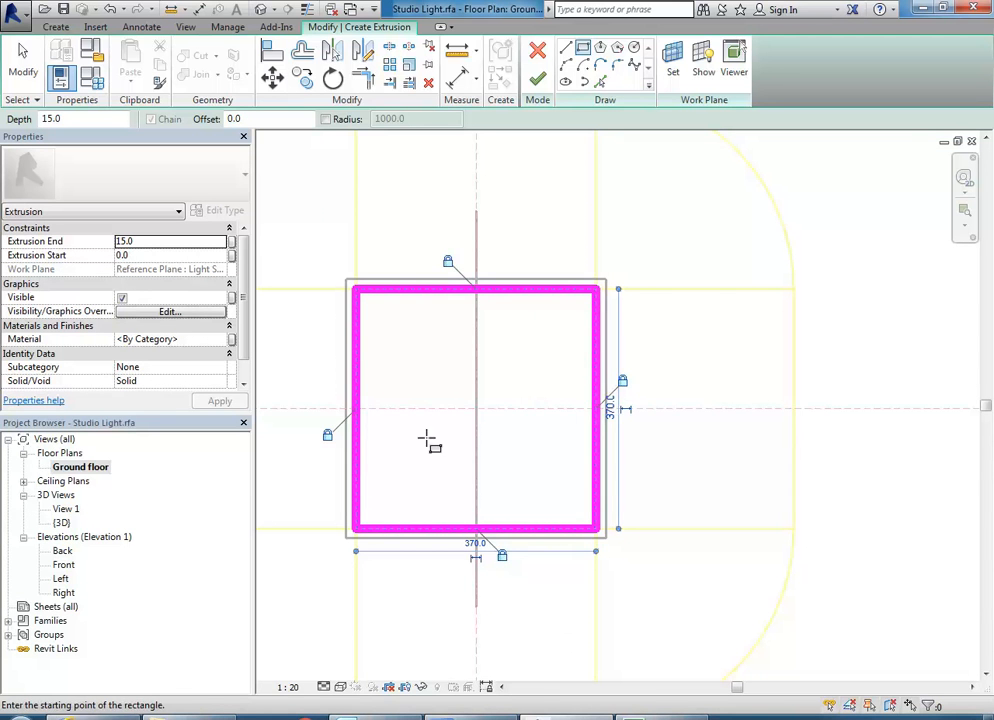
pyautogui.rightClick(436, 314)
pyautogui.click(450, 323)
# - Set the extrusion start to 10, keep the end at 15, finish the extrusion and check it in the Front elevation
pyautogui.moveTo(458, 337); pyautogui.dragTo(501, 337, button='middle')
pyautogui.moveTo(317, 260); pyautogui.dragTo(352, 257, button='middle')
pyautogui.scroll(1, 352, 257)
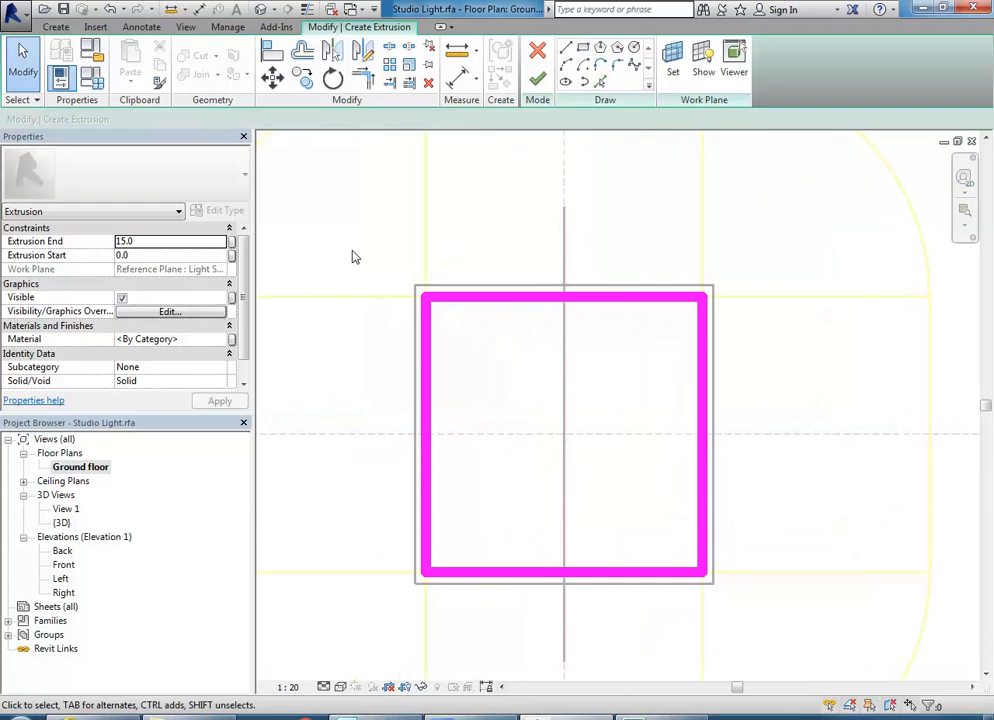
pyautogui.click(158, 256)
pyautogui.write('10')
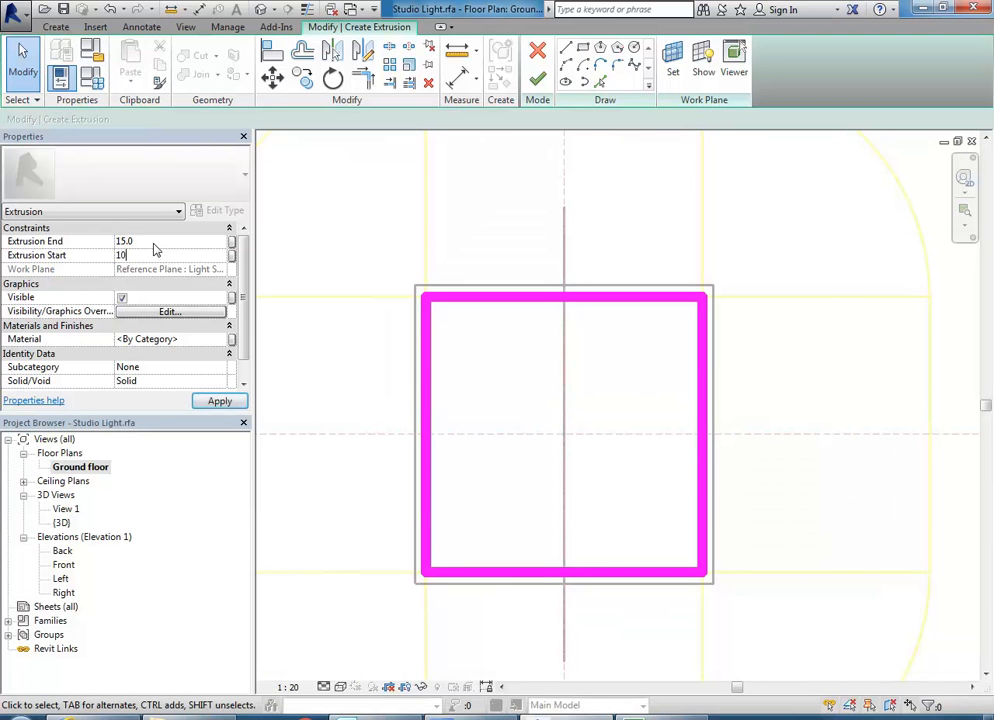
pyautogui.click(154, 242)
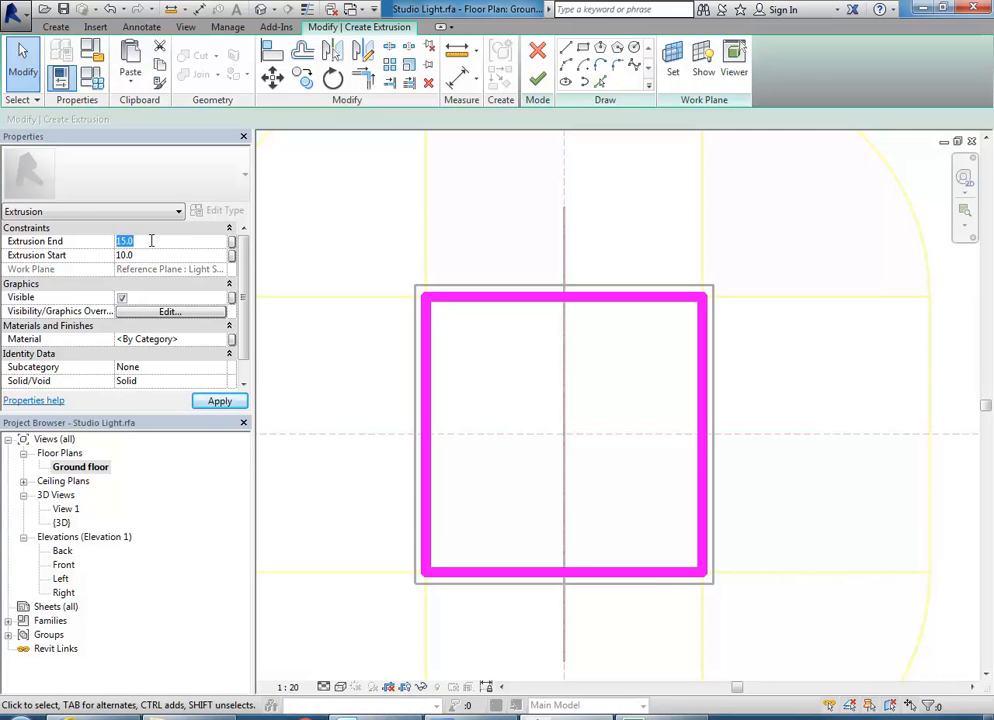
pyautogui.click(538, 79)
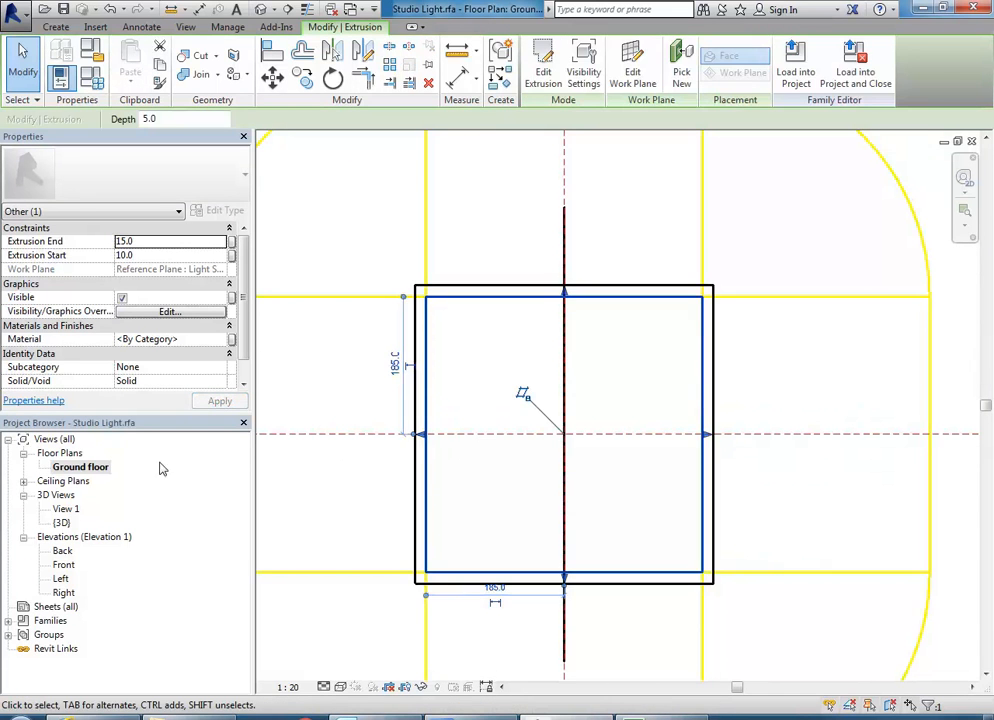
pyautogui.doubleClick(63, 566)
pyautogui.scroll(3, 459, 370)
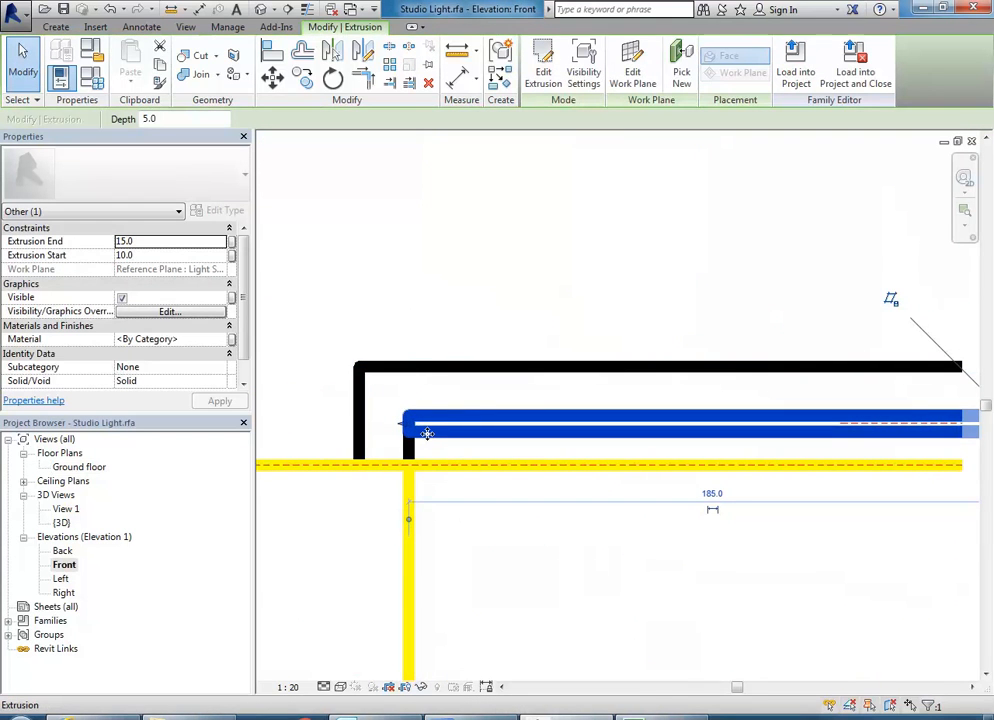
# - In the {3D} view, open the new extrusion's material choice and add Glass, White, High Luminance from the AEC Glass library to the project materials
pyautogui.doubleClick(62, 522)
pyautogui.scroll(-3, 534, 438)
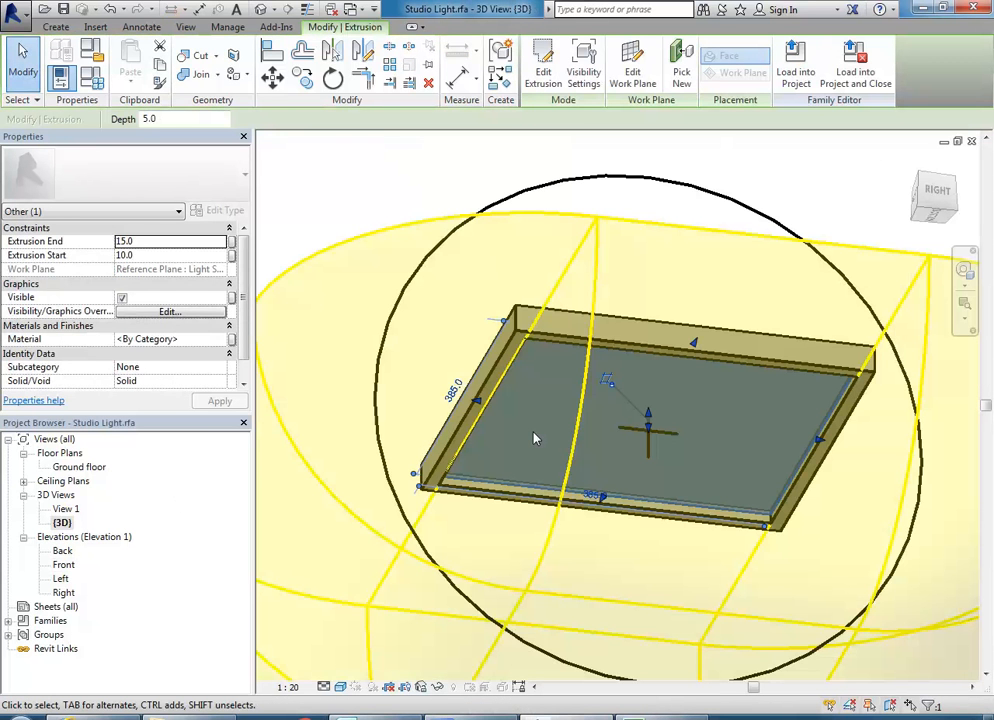
pyautogui.click(208, 342)
pyautogui.click(222, 342)
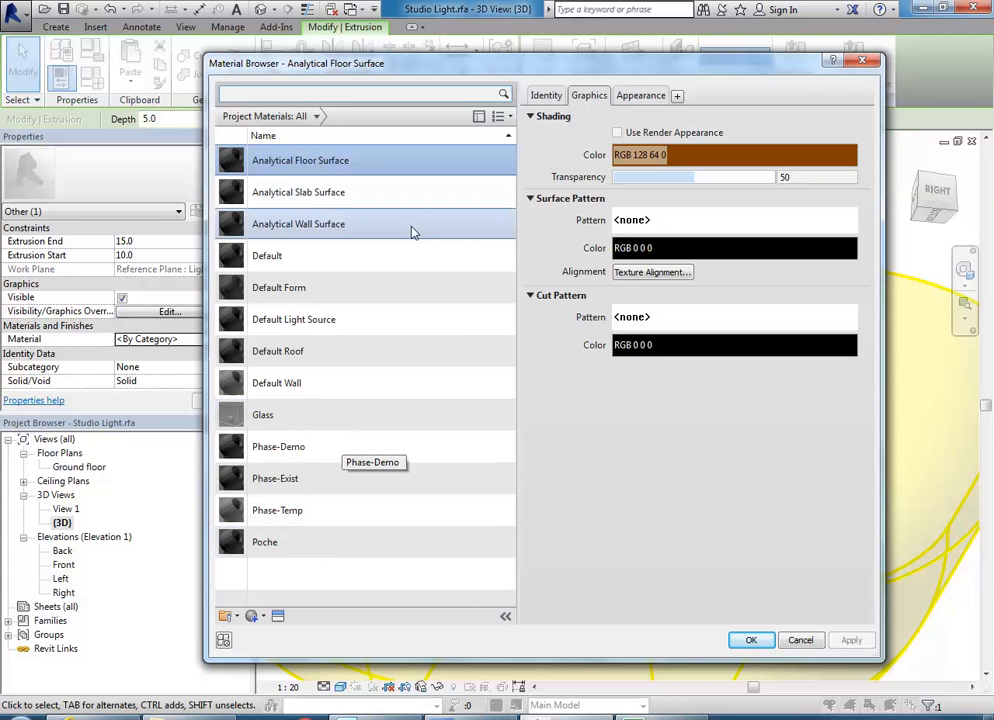
pyautogui.click(479, 118)
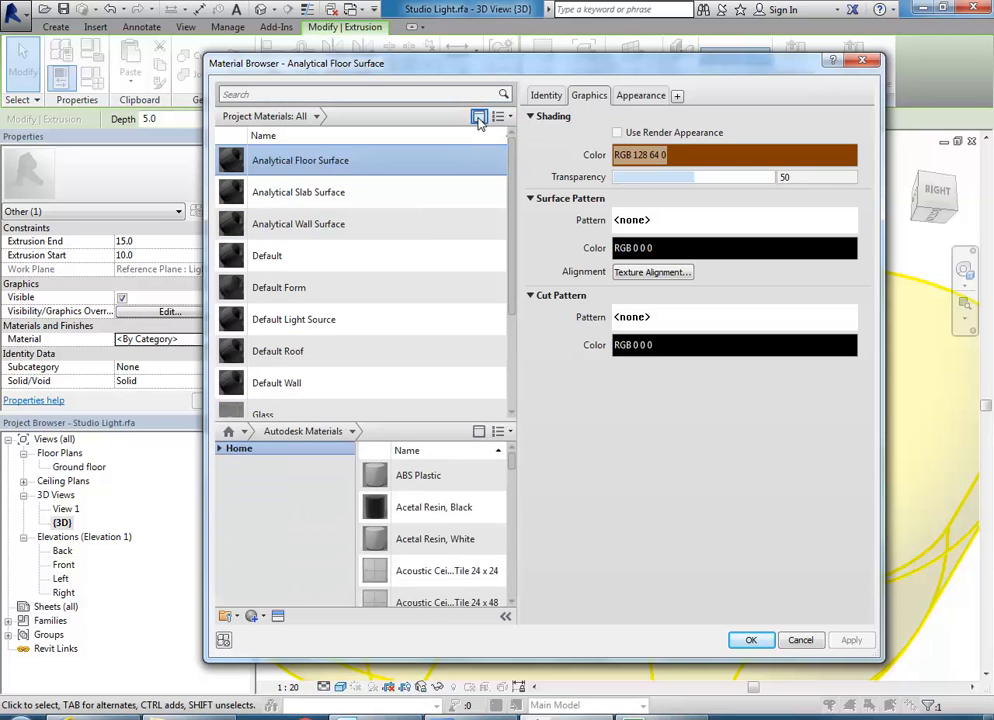
pyautogui.click(217, 449)
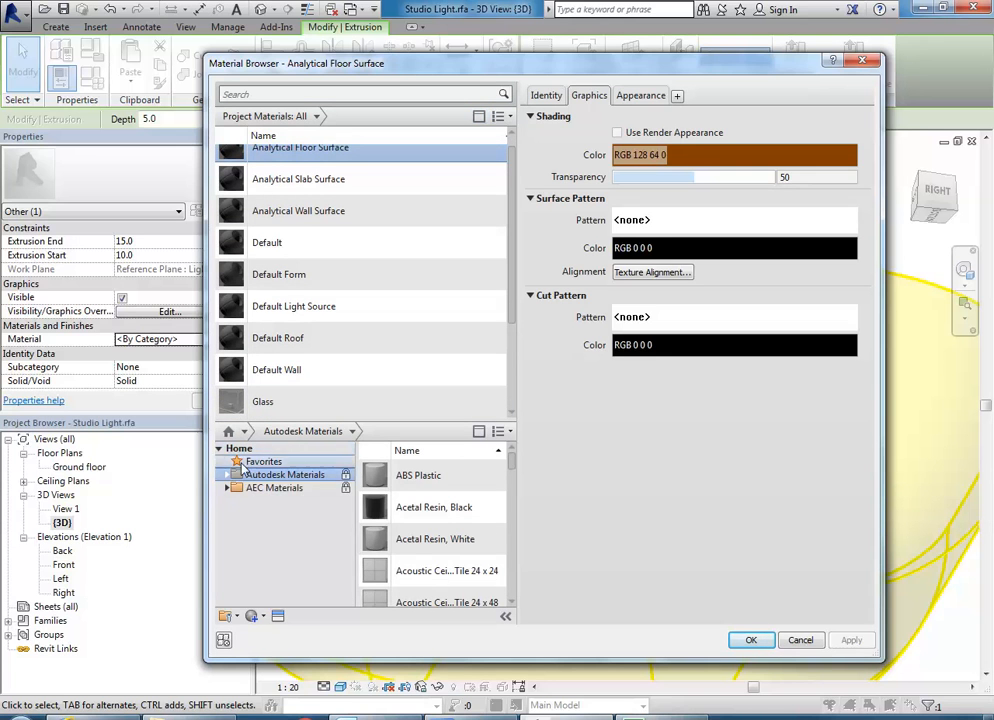
pyautogui.click(227, 488)
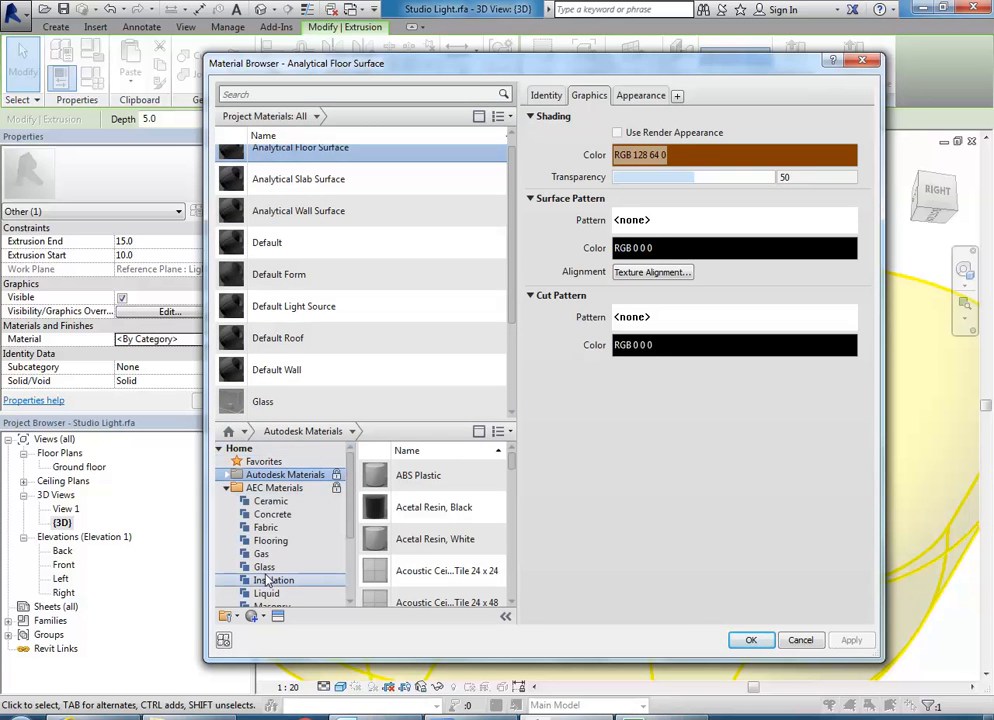
pyautogui.click(316, 568)
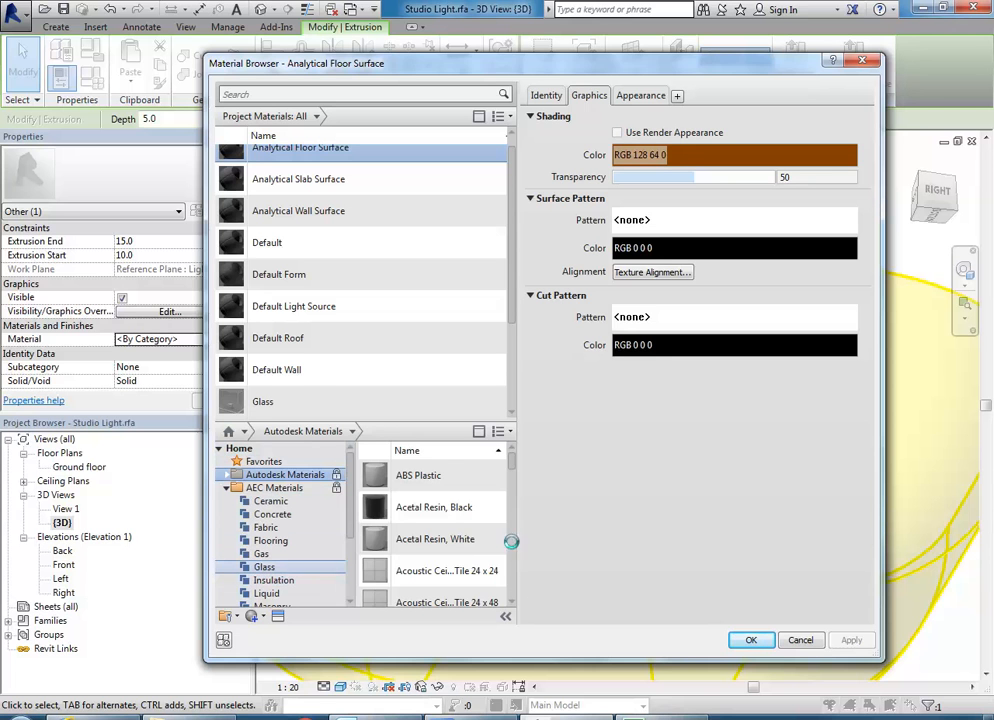
pyautogui.moveTo(517, 484); pyautogui.dragTo(510, 597)
pyautogui.moveTo(394, 568)
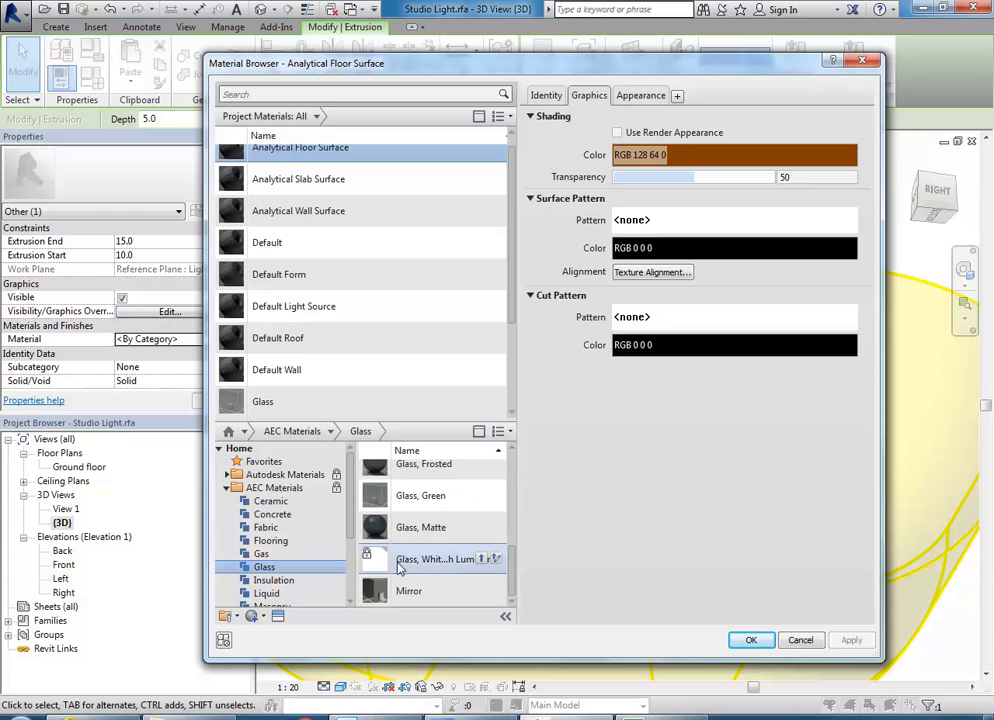
pyautogui.click(482, 561)
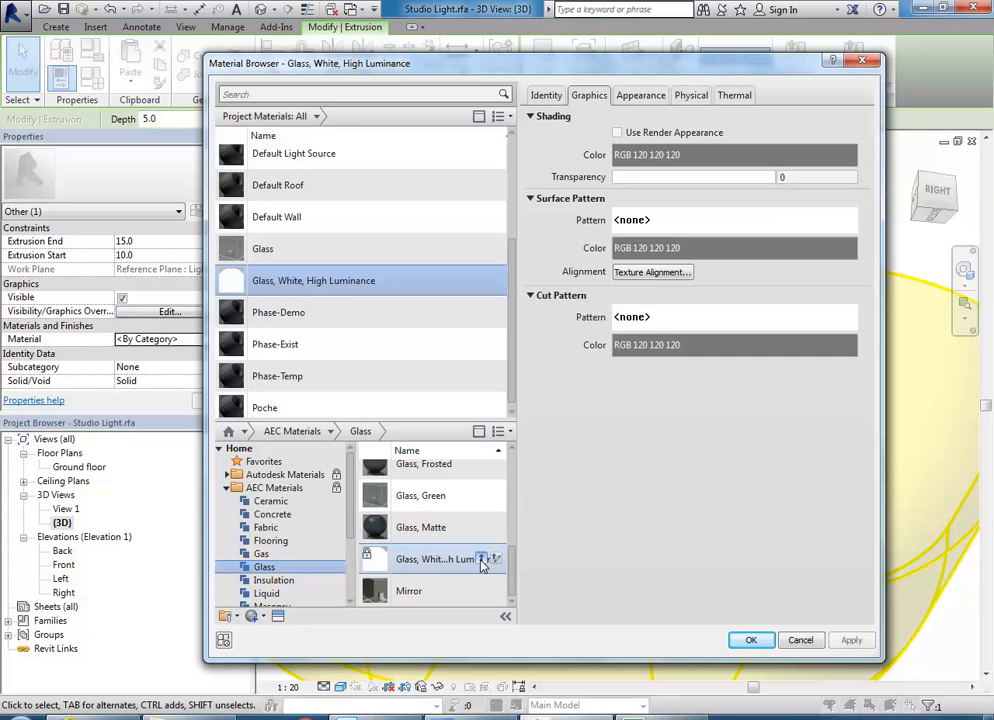
# - Rename the Glass, White, High Luminance project material as Glass, Light Diffuser
pyautogui.rightClick(305, 277)
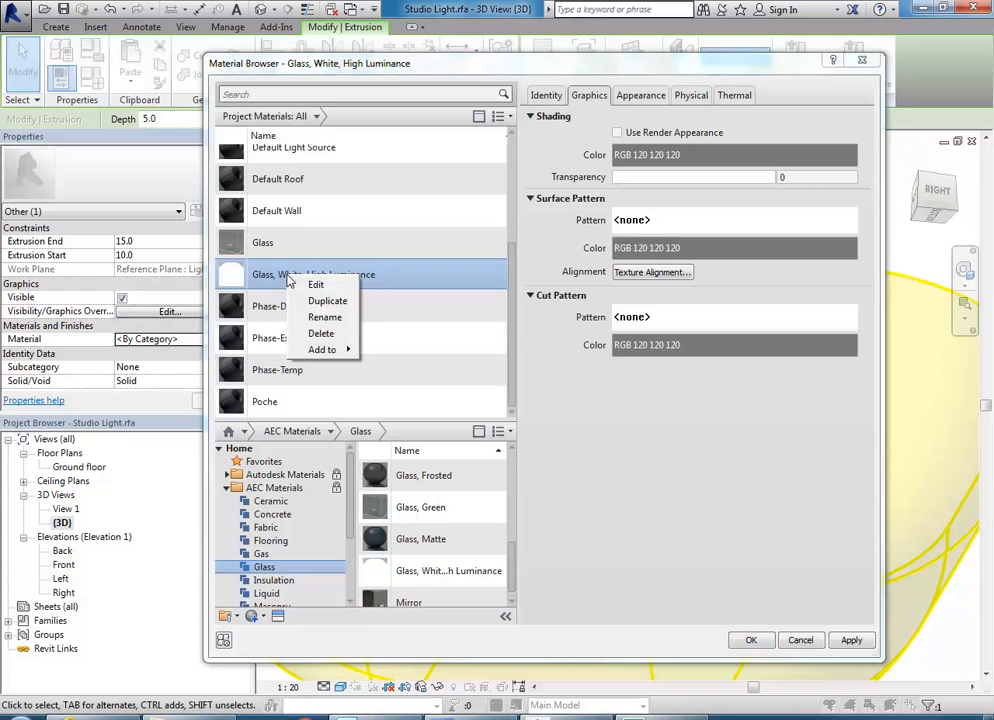
pyautogui.click(323, 317)
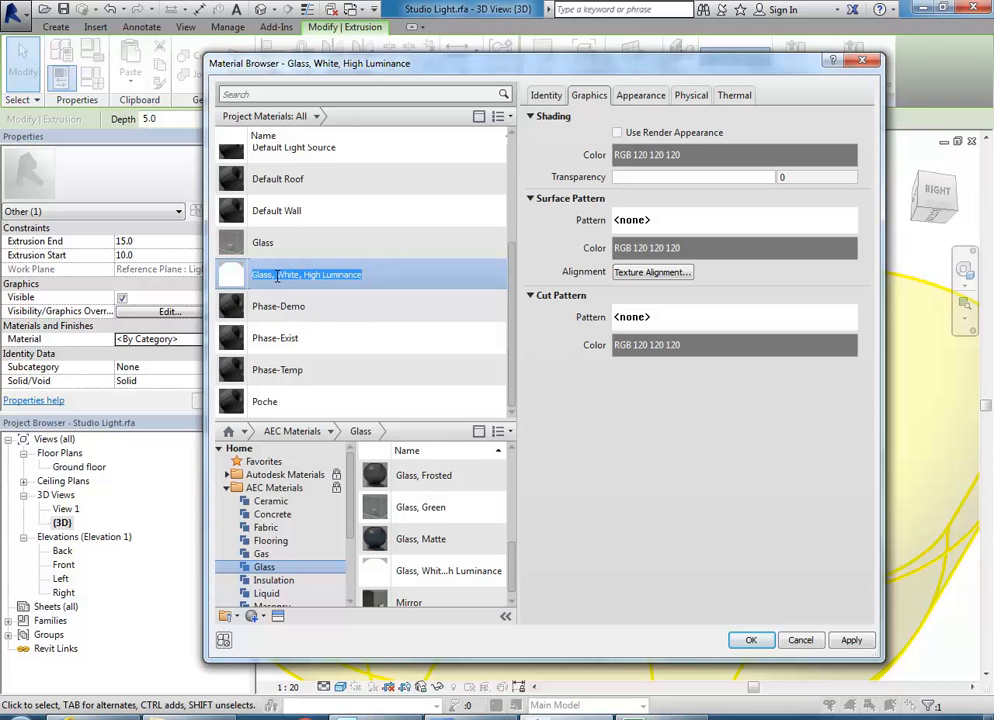
pyautogui.moveTo(277, 277); pyautogui.dragTo(408, 270)
pyautogui.press('BackSpace')
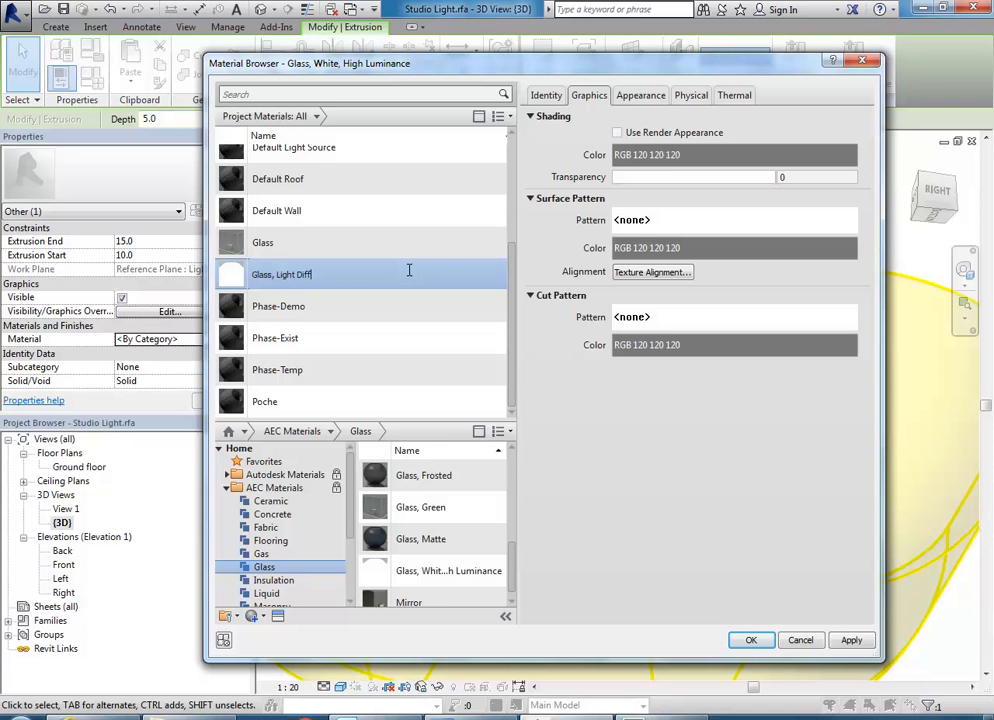
pyautogui.write('Light Diffuser')
pyautogui.press('Return')
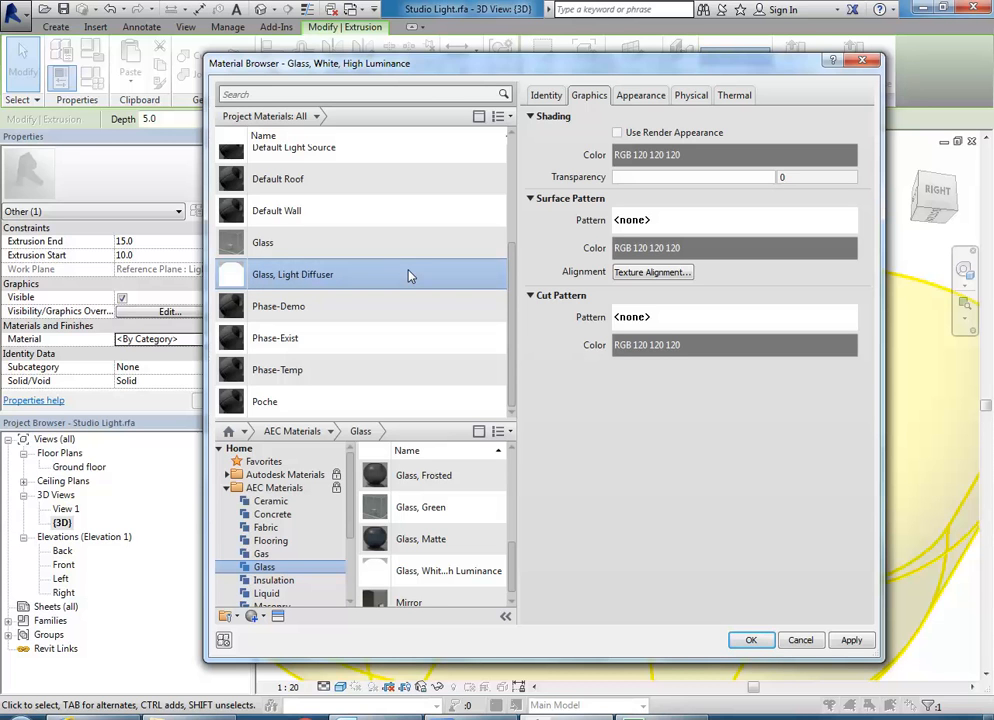
# - Enable Use Render Appearance for Glass, Light Diffuser, review its self illumination settings and assign the material to the extrusion
pyautogui.click(617, 133)
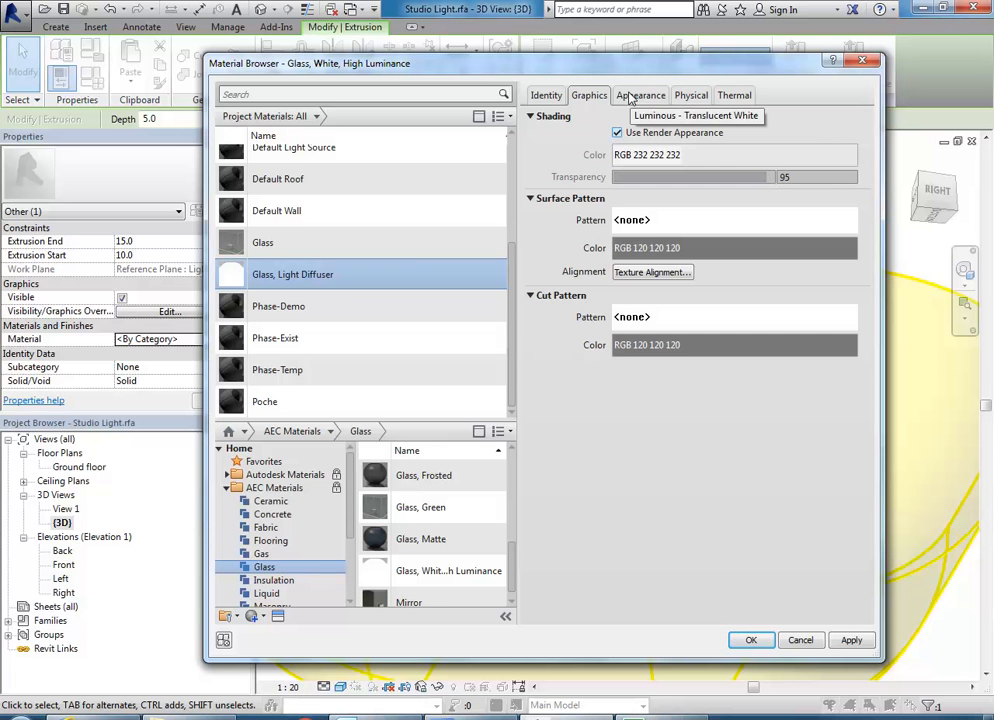
pyautogui.click(631, 96)
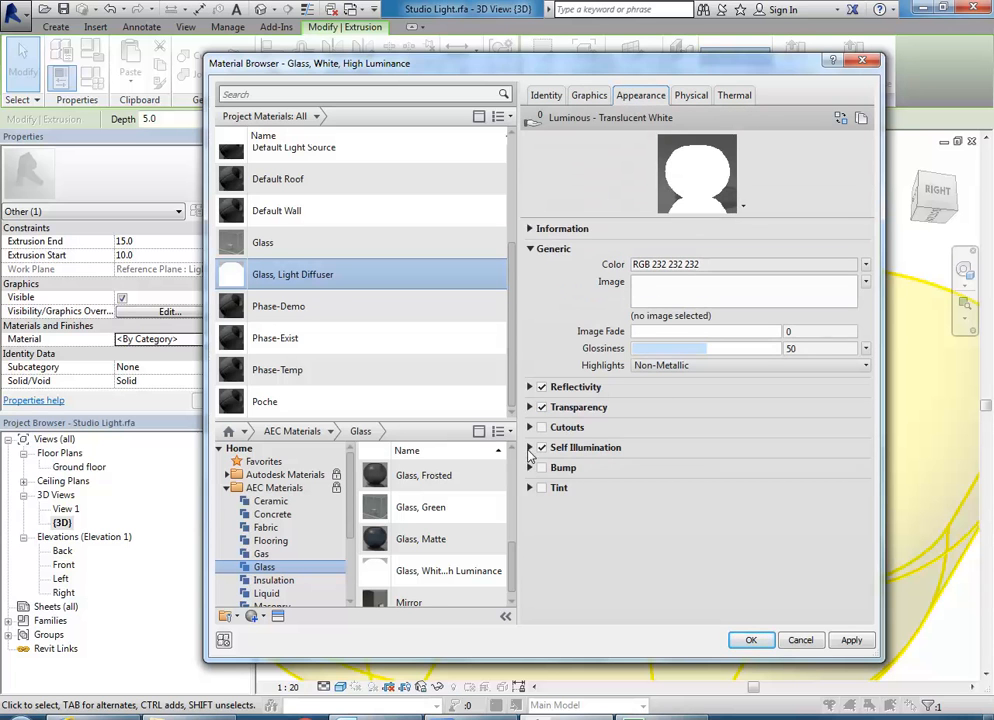
pyautogui.click(530, 448)
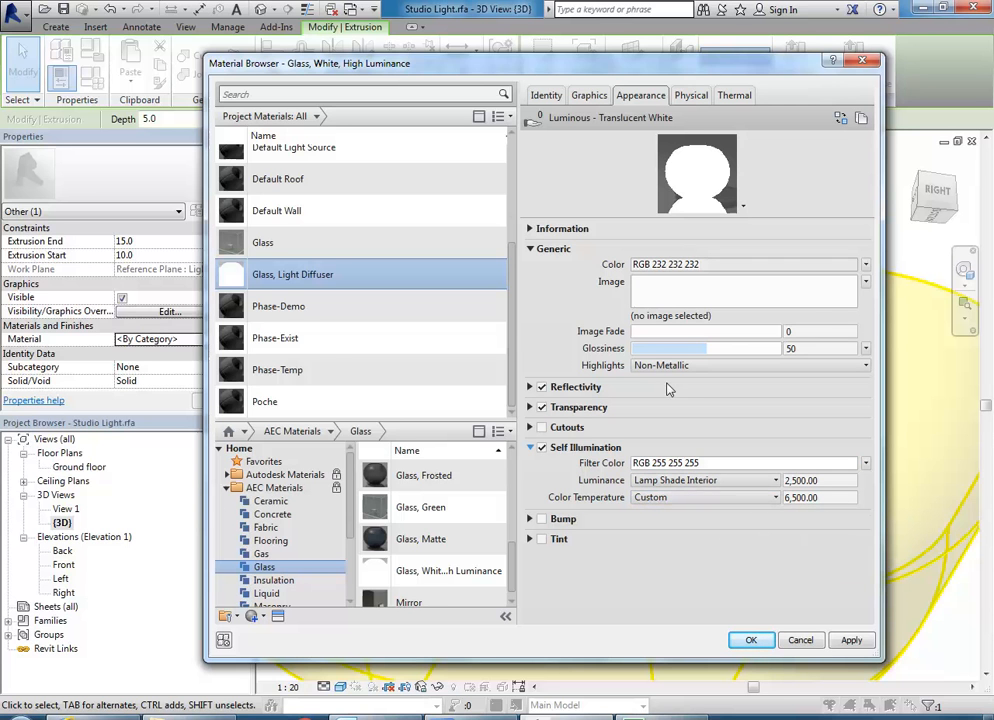
pyautogui.click(752, 641)
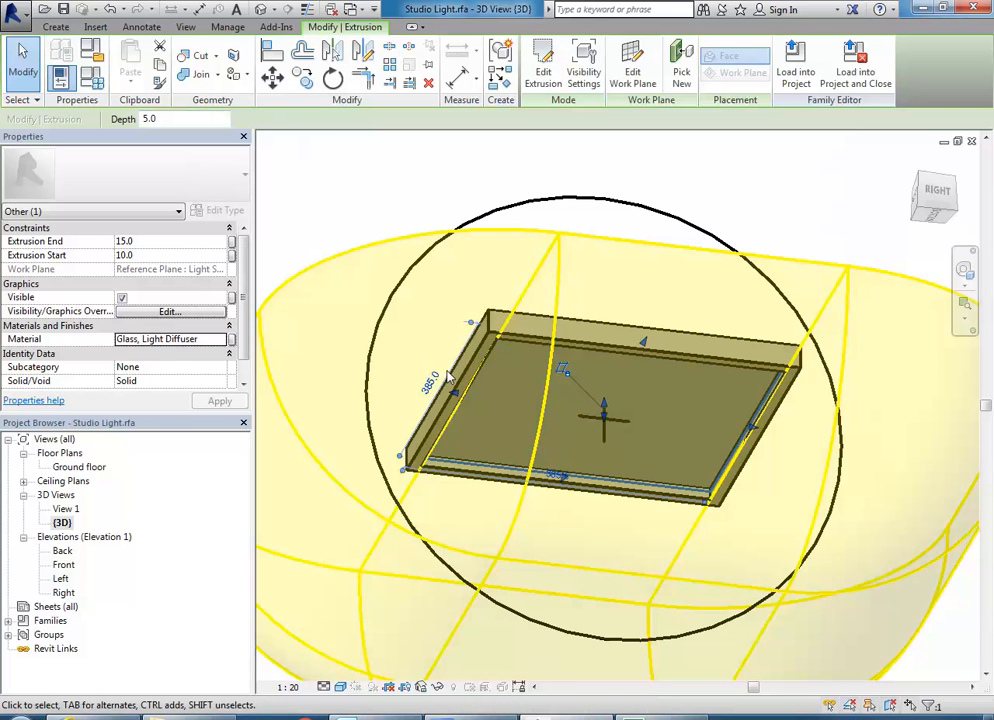
# - Add a type family parameter named Light Diffuser Material under Materials and Finishes and associate it with the extrusion's material
pyautogui.click(232, 340)
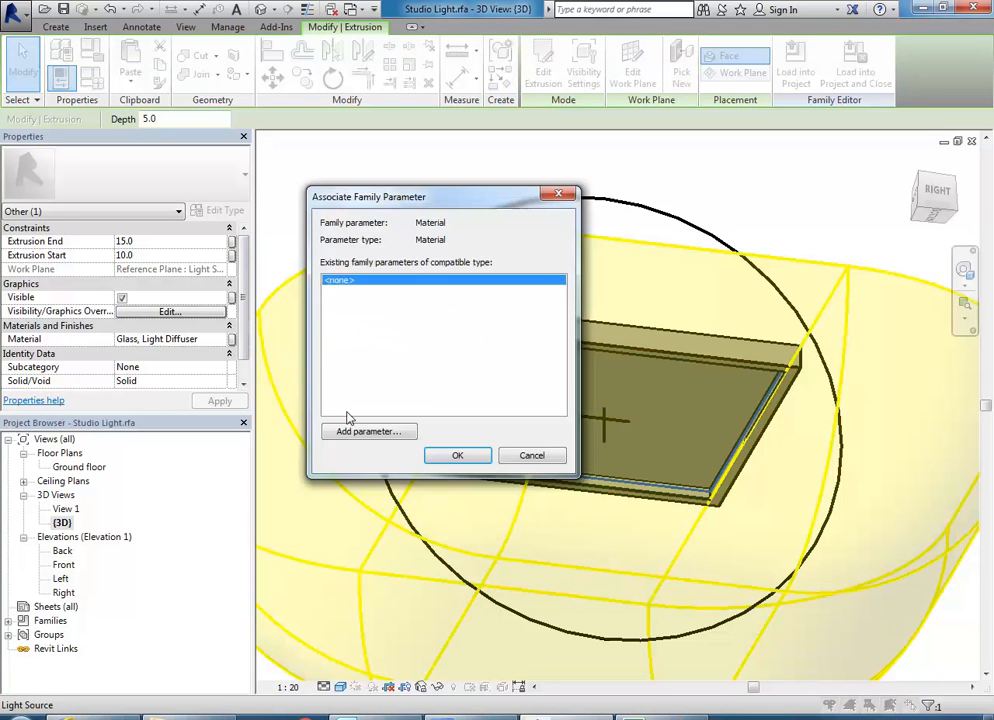
pyautogui.click(368, 430)
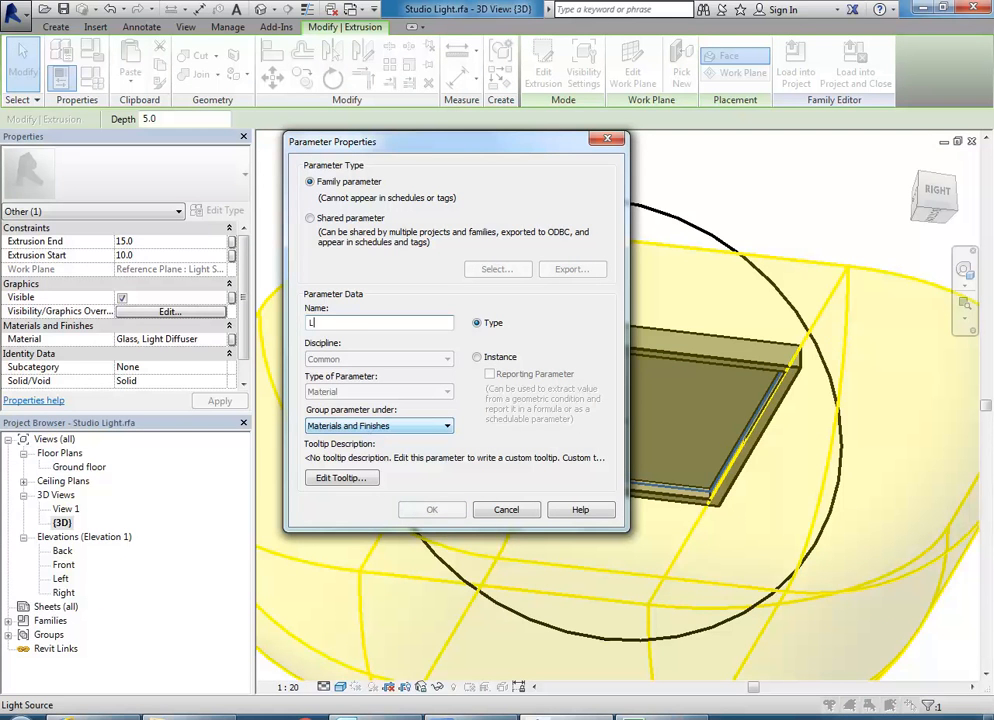
pyautogui.write('L')
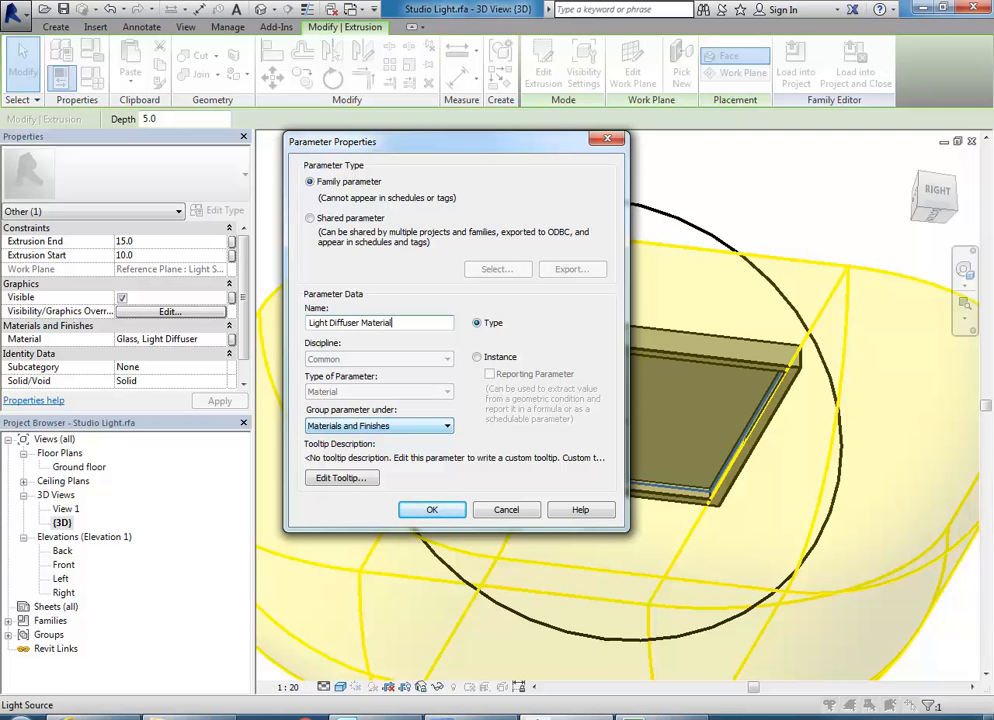
pyautogui.click(432, 509)
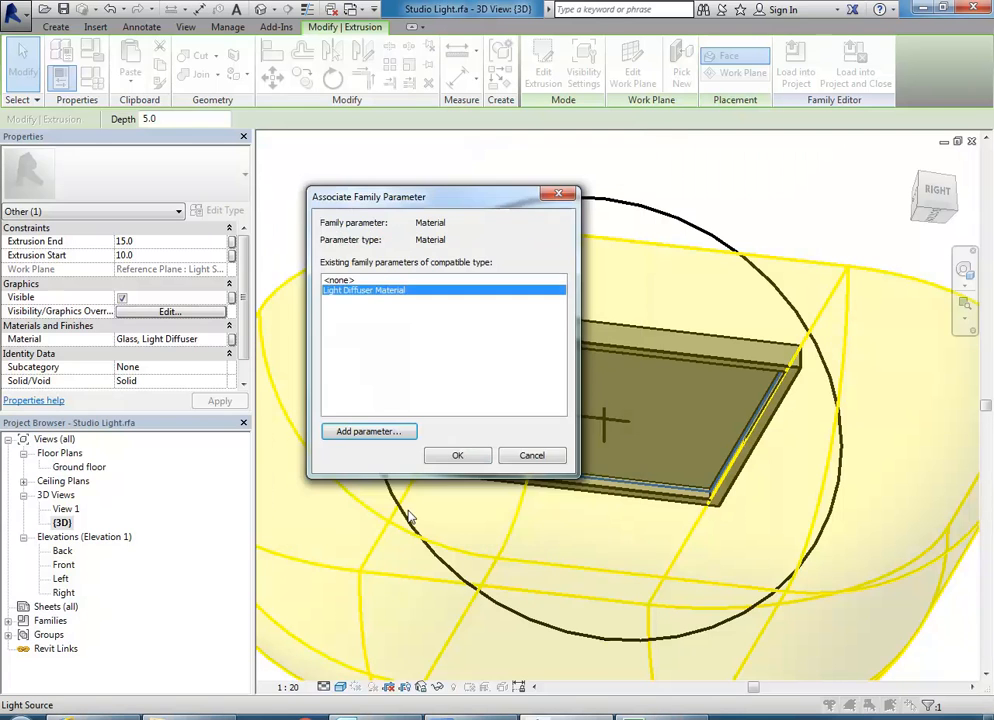
pyautogui.click(436, 456)
# - Open the outer body extrusion's material choice and add Acetal Resin, Black to the project materials
pyautogui.click(460, 267)
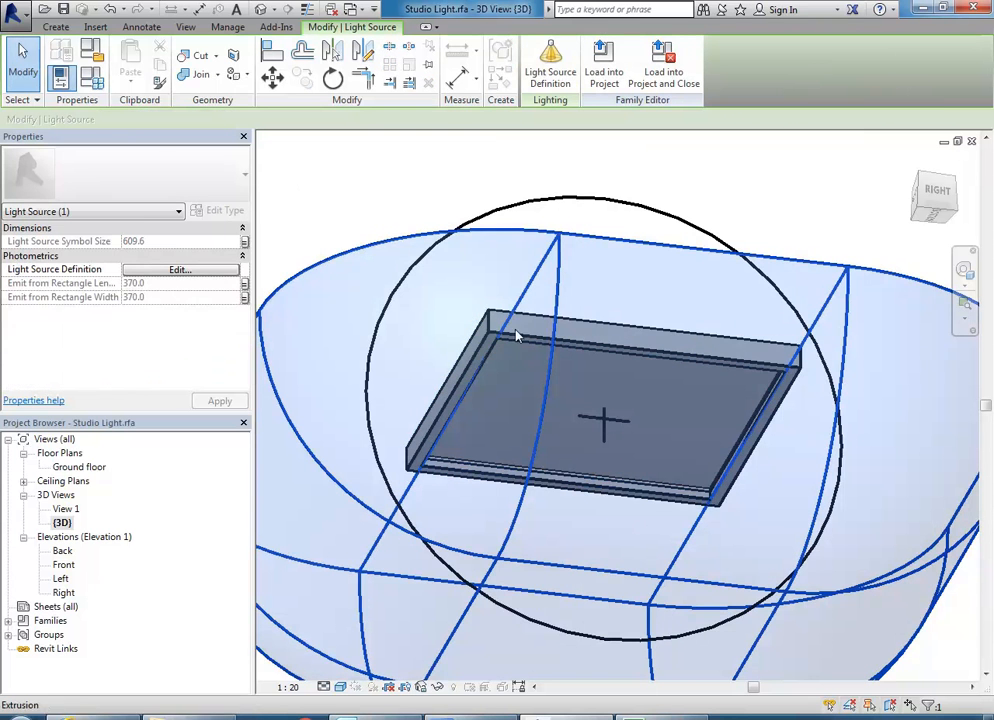
pyautogui.click(489, 315)
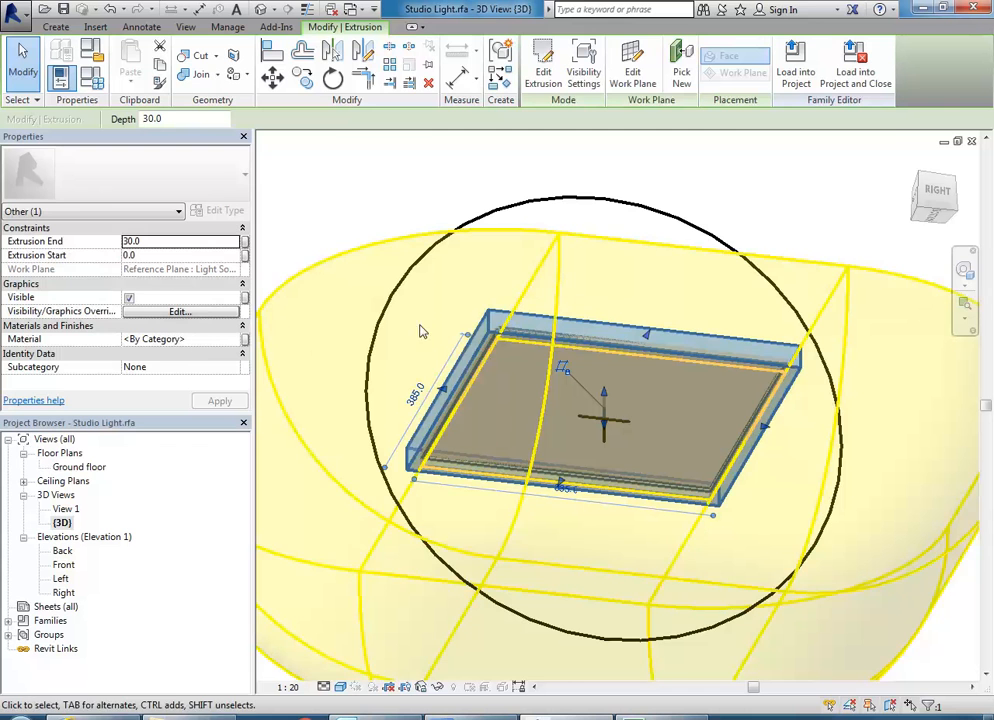
pyautogui.click(200, 339)
pyautogui.click(240, 339)
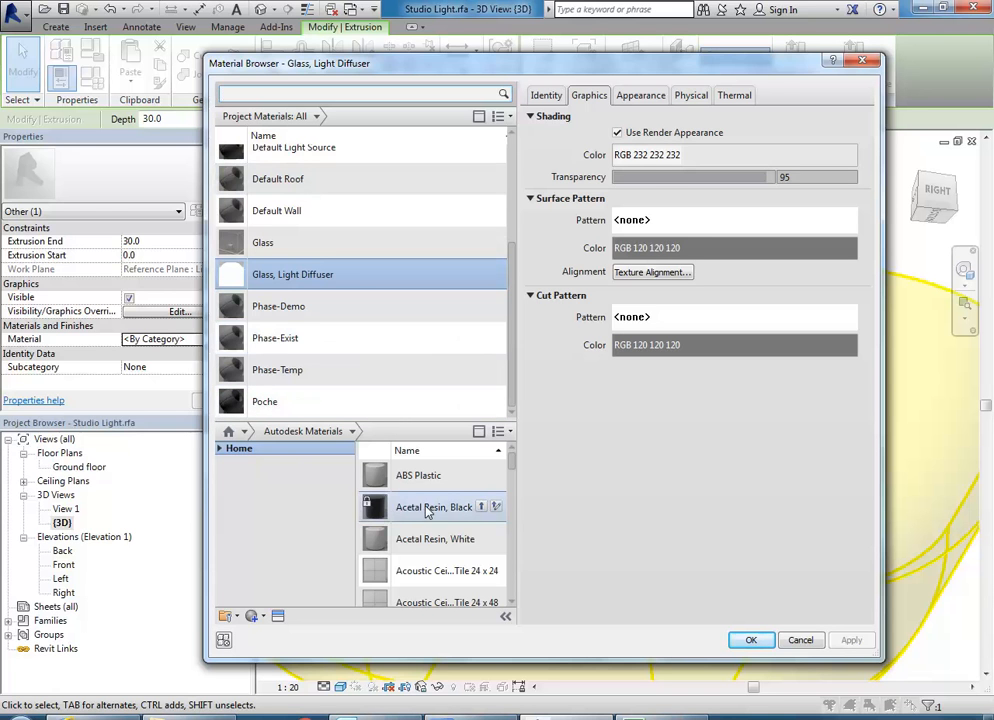
pyautogui.click(481, 507)
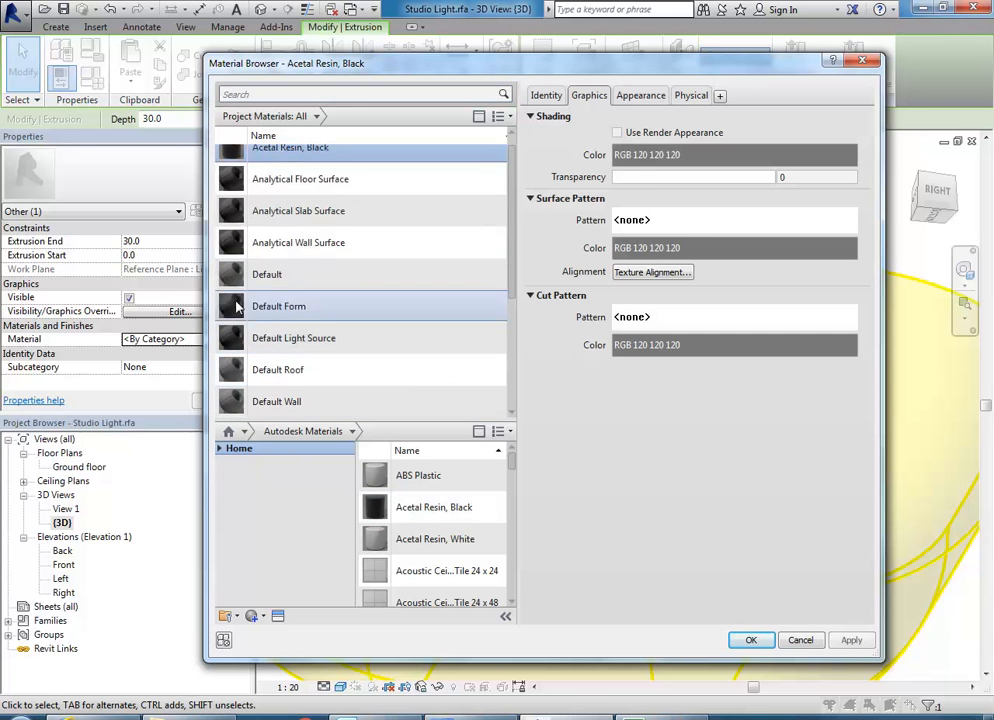
# - Rename the Acetal Resin, Black project material as Plastic Black
pyautogui.rightClick(283, 161)
pyautogui.click(322, 200)
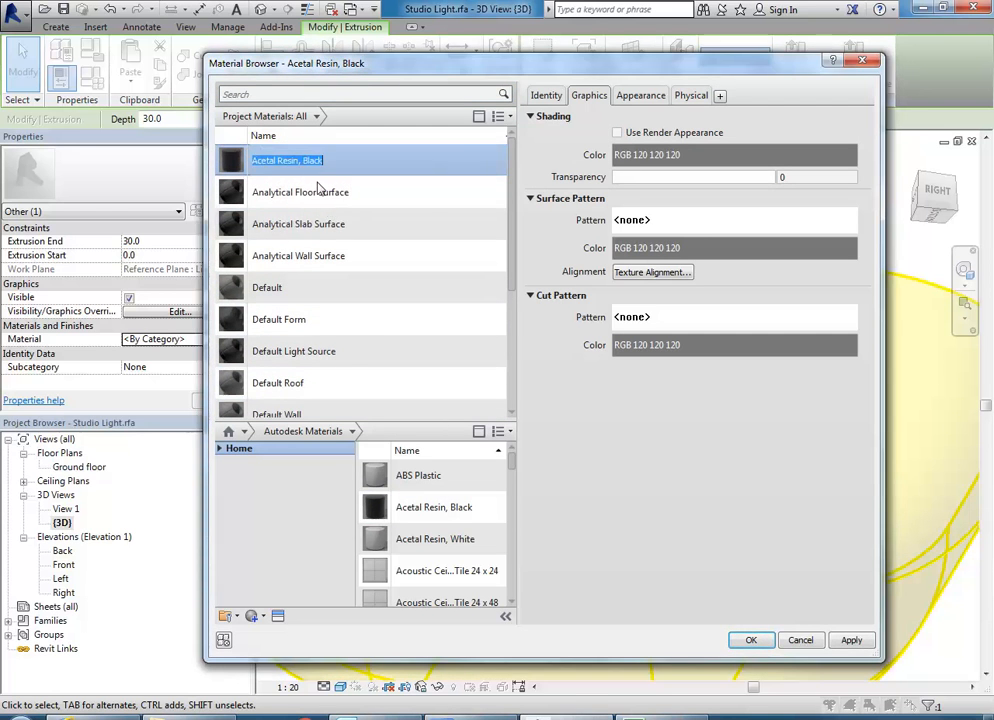
pyautogui.write('Plasti')
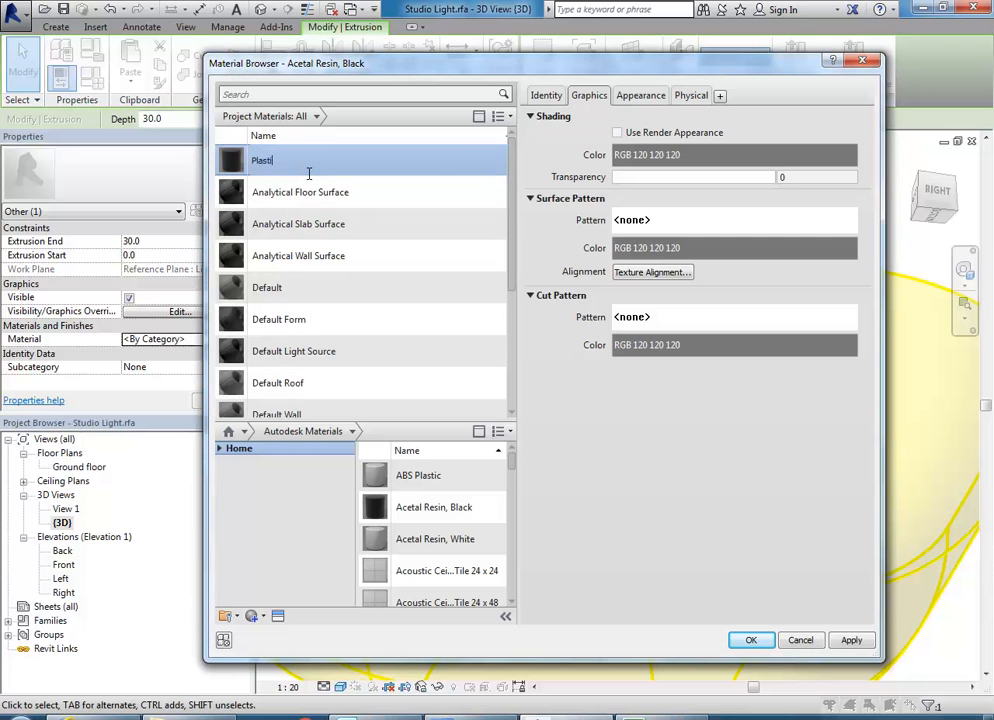
pyautogui.write('c Black')
pyautogui.press('Return')
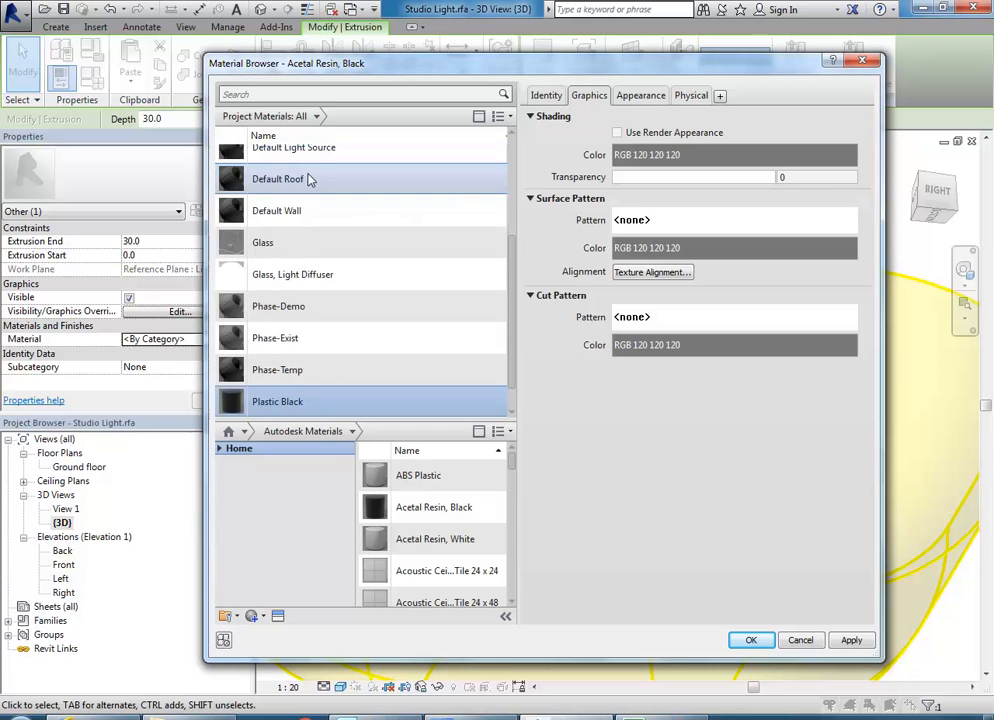
# - Enable Use Render Appearance for Plastic Black, set its plastic finish to Glossy and assign the material to the outer body
pyautogui.click(640, 95)
pyautogui.click(591, 95)
pyautogui.click(617, 133)
pyautogui.click(640, 95)
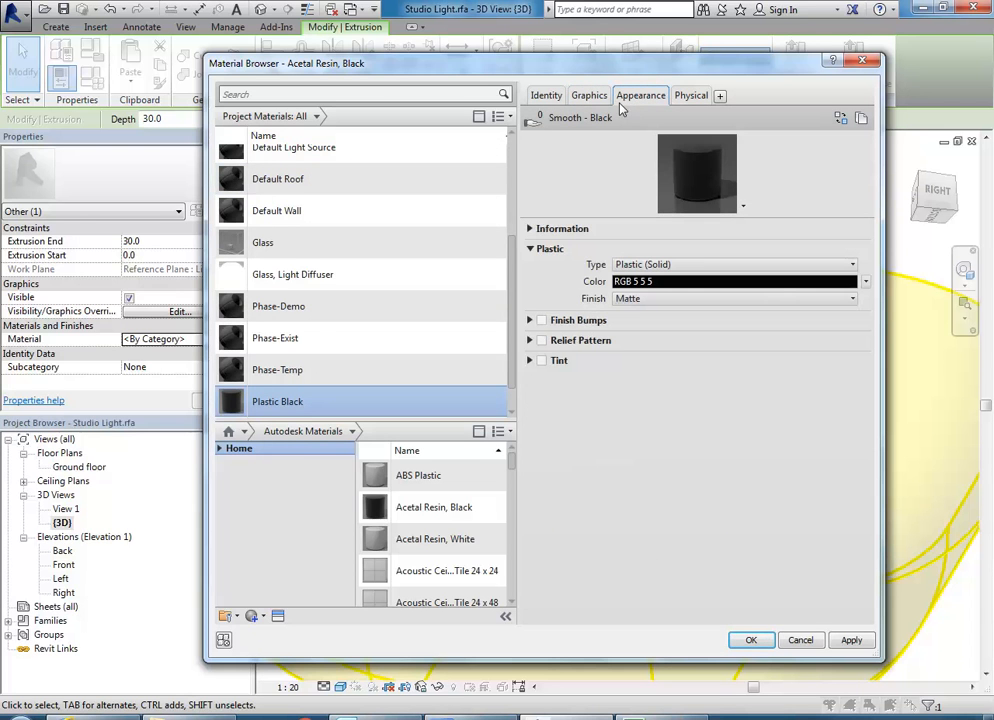
pyautogui.click(667, 300)
pyautogui.click(778, 328)
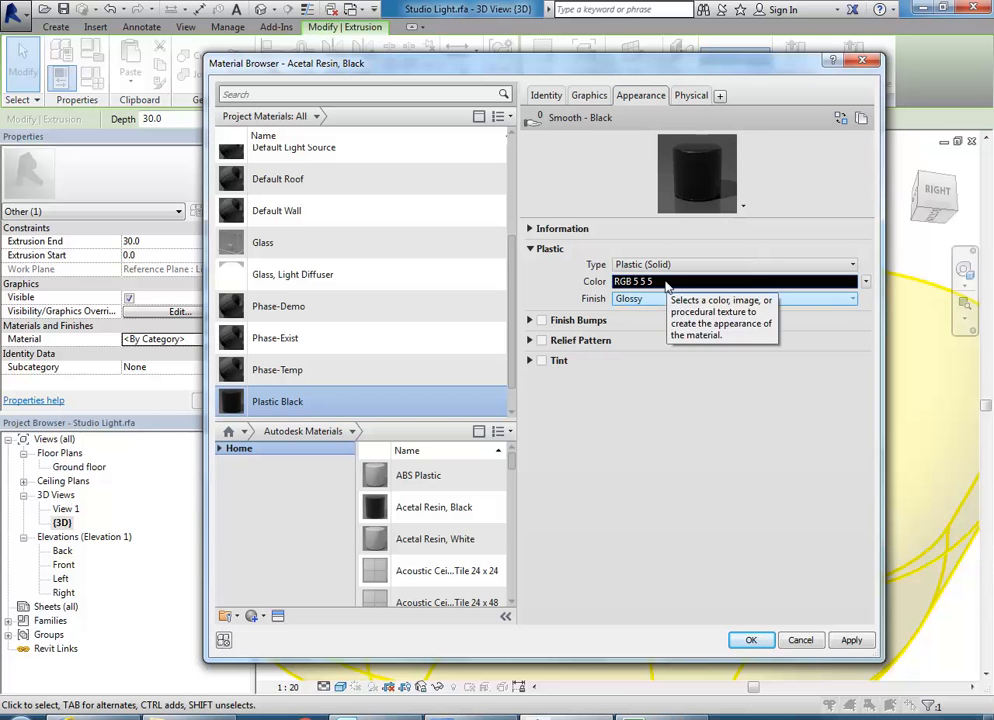
pyautogui.click(751, 640)
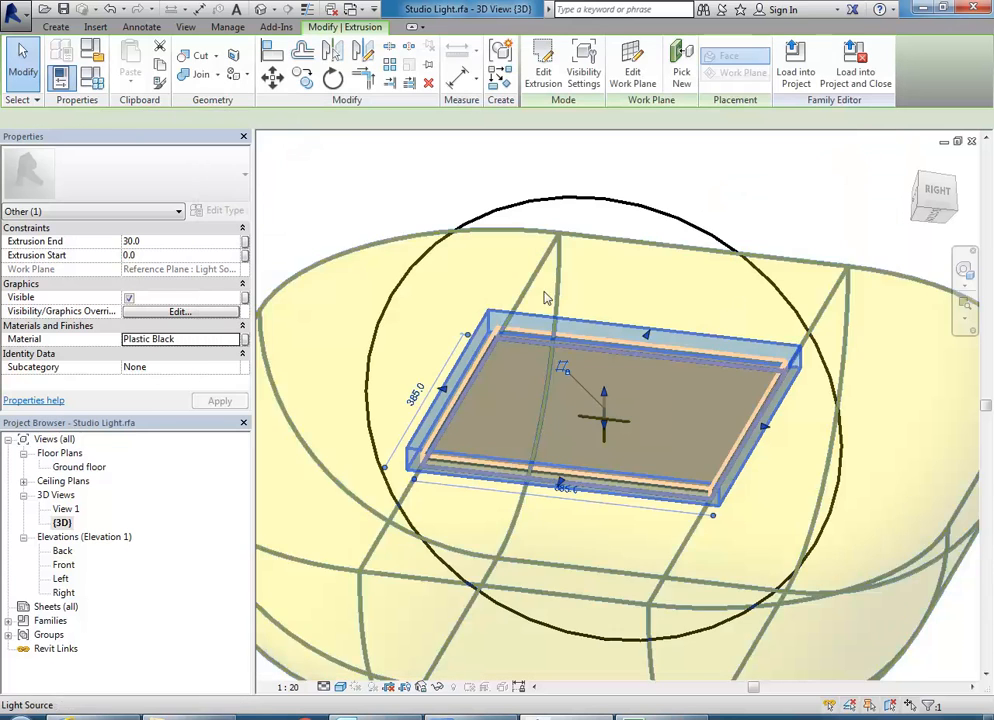
pyautogui.click(244, 339)
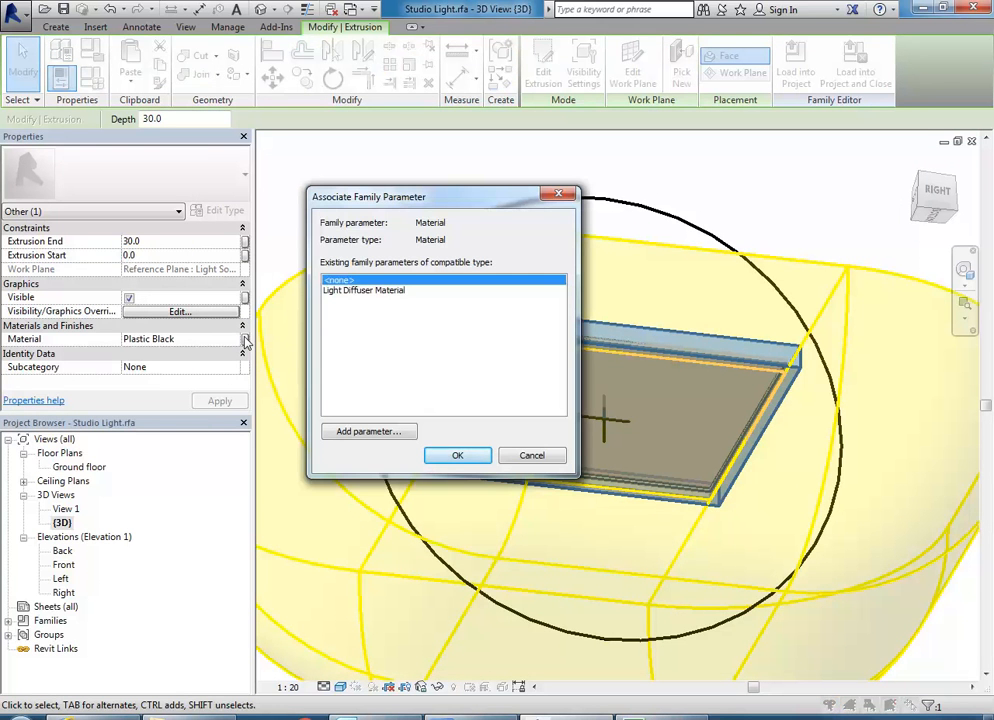
pyautogui.click(531, 455)
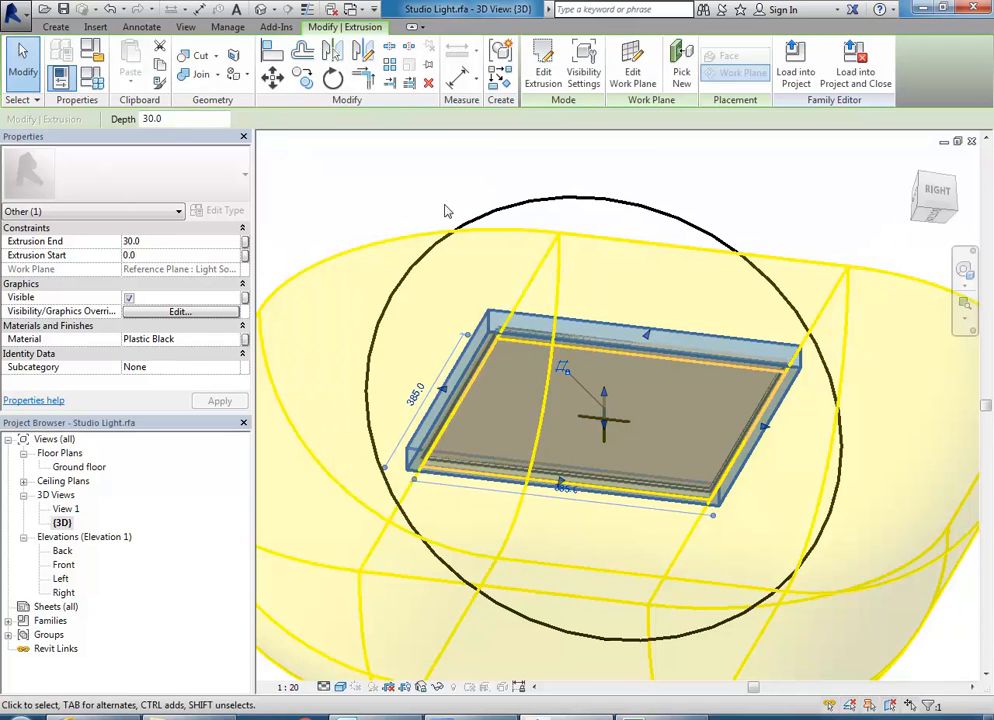
# - Reopen the body's Plastic Black material, review its appearance and disable Use Render Appearance for its shading
pyautogui.click(238, 341)
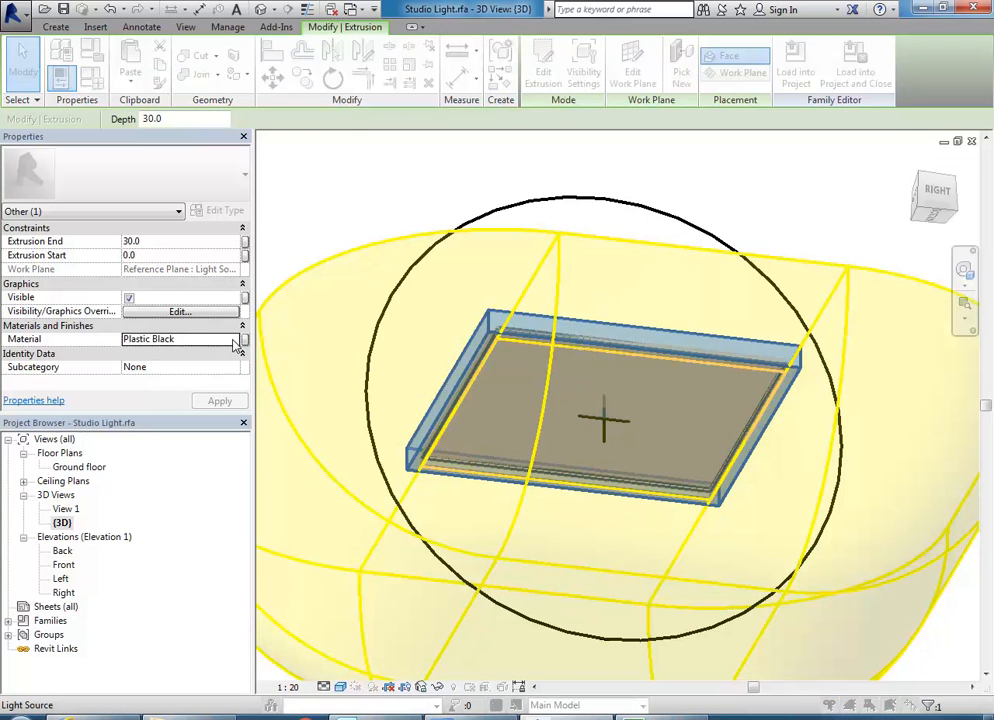
pyautogui.click(234, 340)
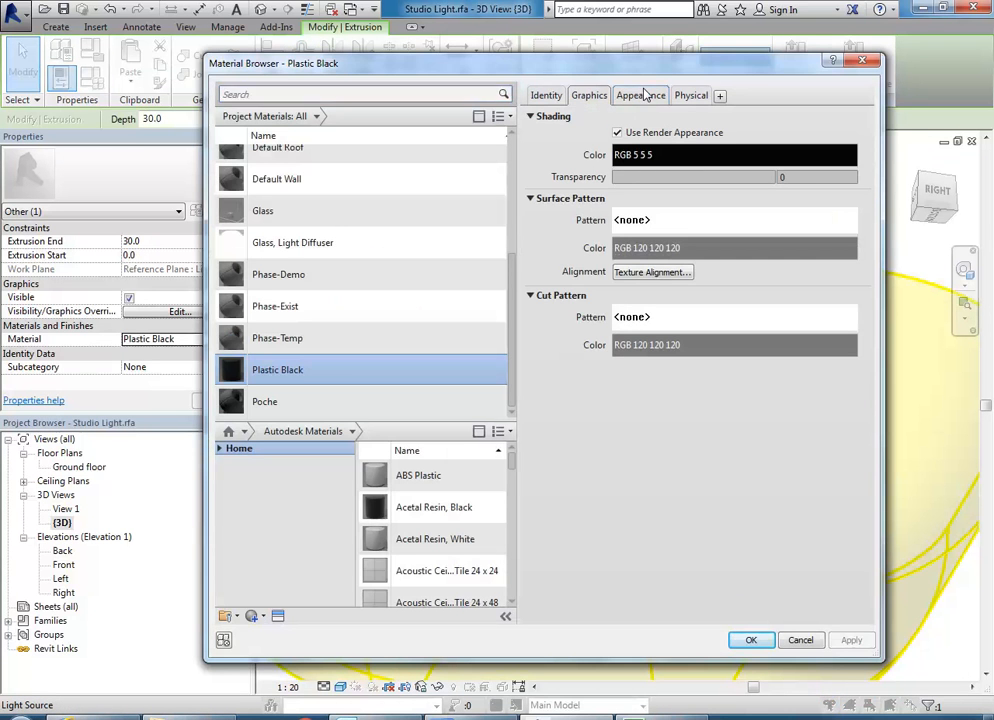
pyautogui.click(643, 96)
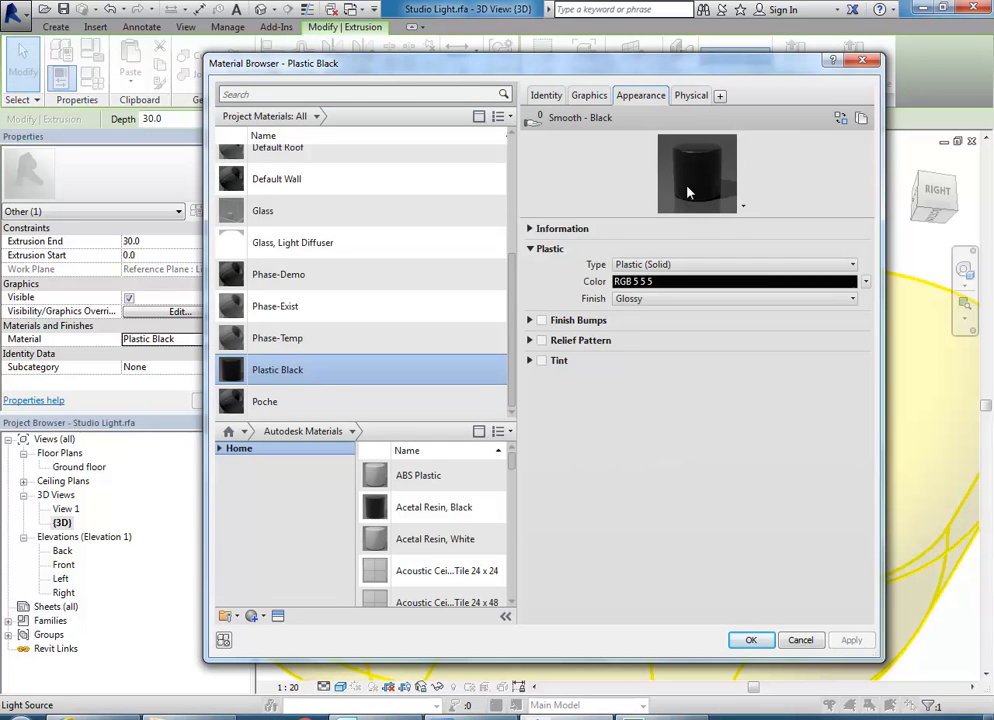
pyautogui.click(589, 96)
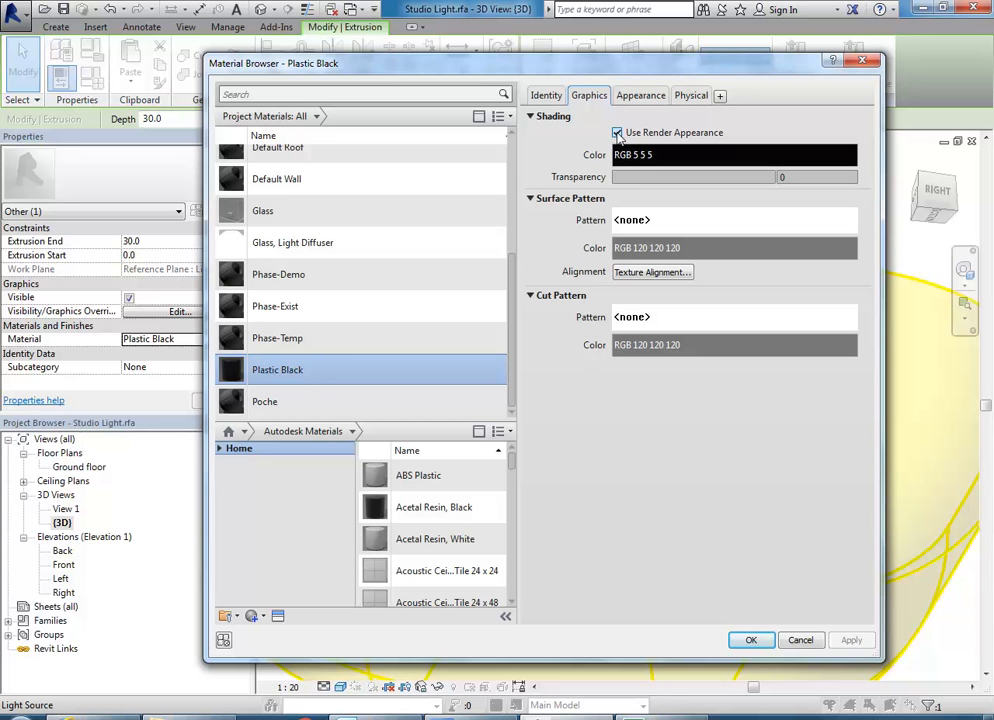
pyautogui.click(617, 133)
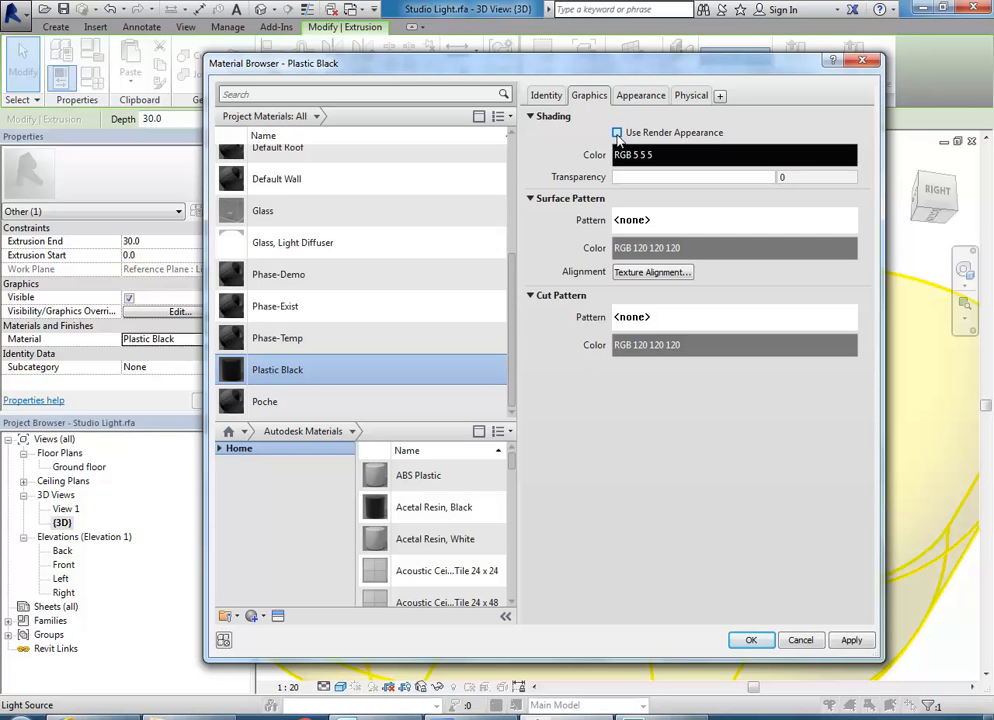
# - Set the Plastic Black shading color to dark grey RGB 74 74 74 and accept the material changes
pyautogui.click(681, 155)
pyautogui.moveTo(720, 382); pyautogui.dragTo(723, 346)
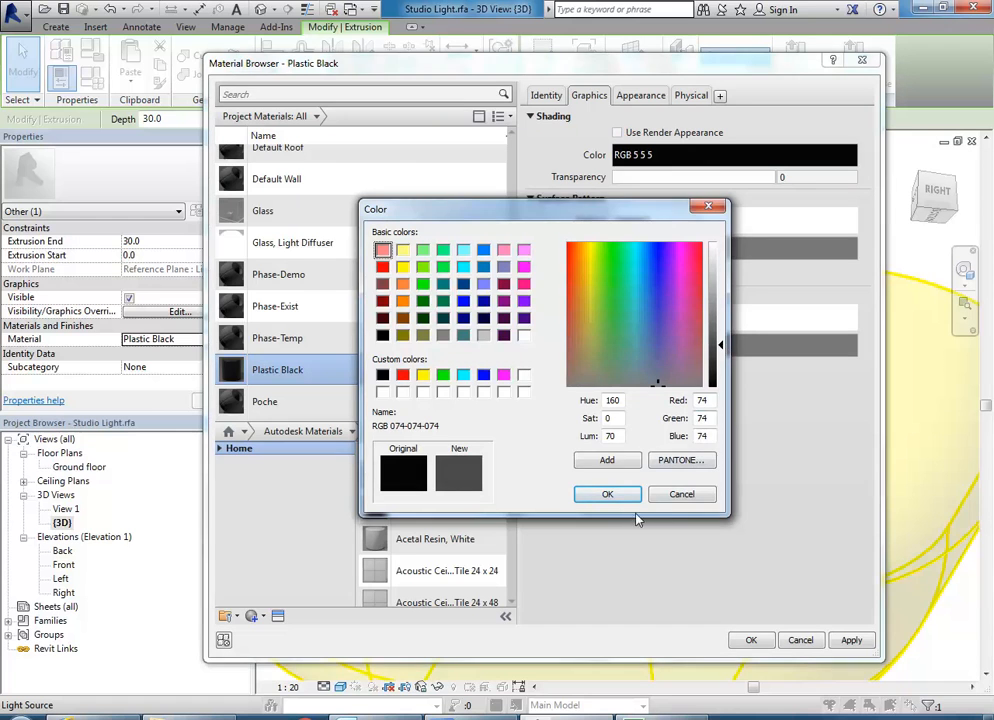
pyautogui.click(607, 494)
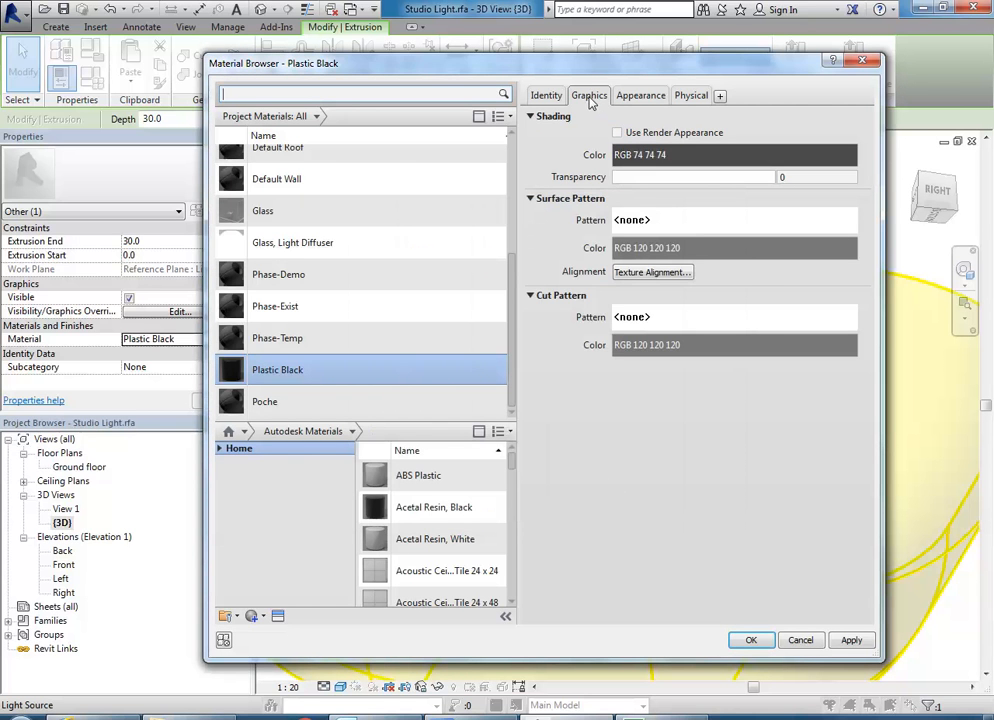
pyautogui.click(626, 100)
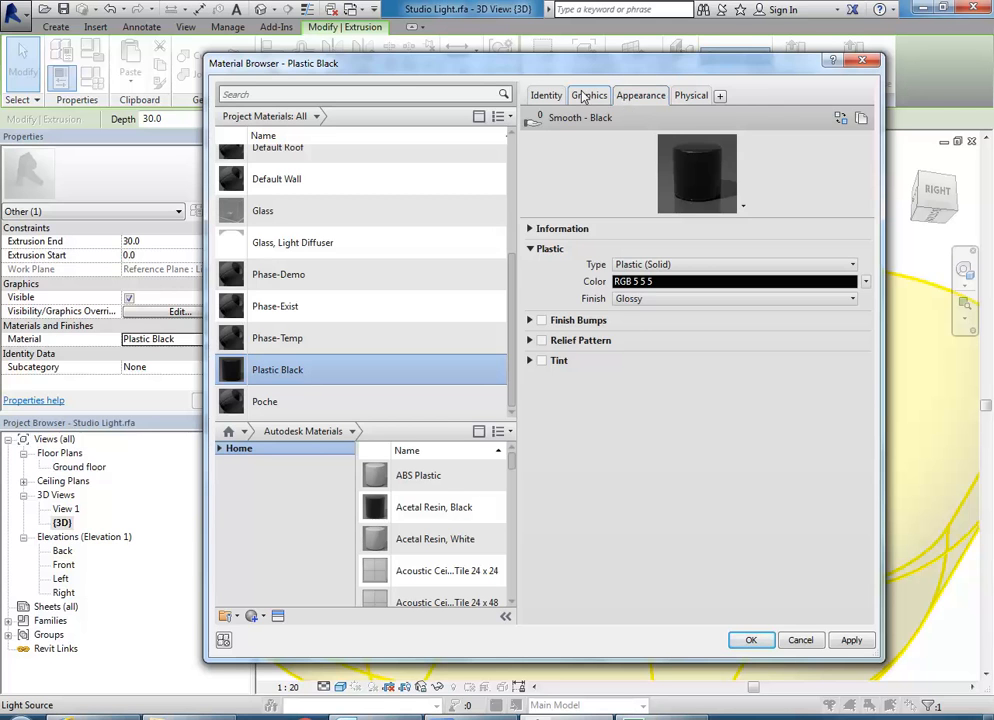
pyautogui.click(586, 95)
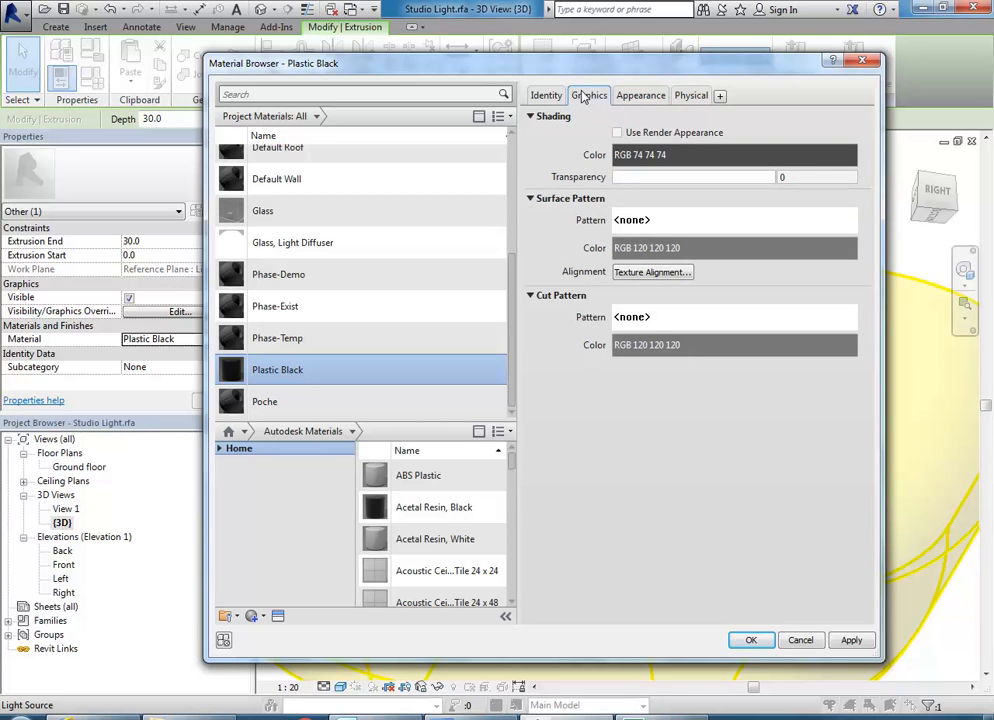
pyautogui.click(751, 640)
# - Compare the fixture body from above in the Realistic, Shaded and Consistent Colors visual styles, ending in Shaded
pyautogui.click(437, 175)
pyautogui.keyDown('shift'); pyautogui.moveTo(437, 175); pyautogui.dragTo(558, 457, button='middle'); pyautogui.keyUp('shift')
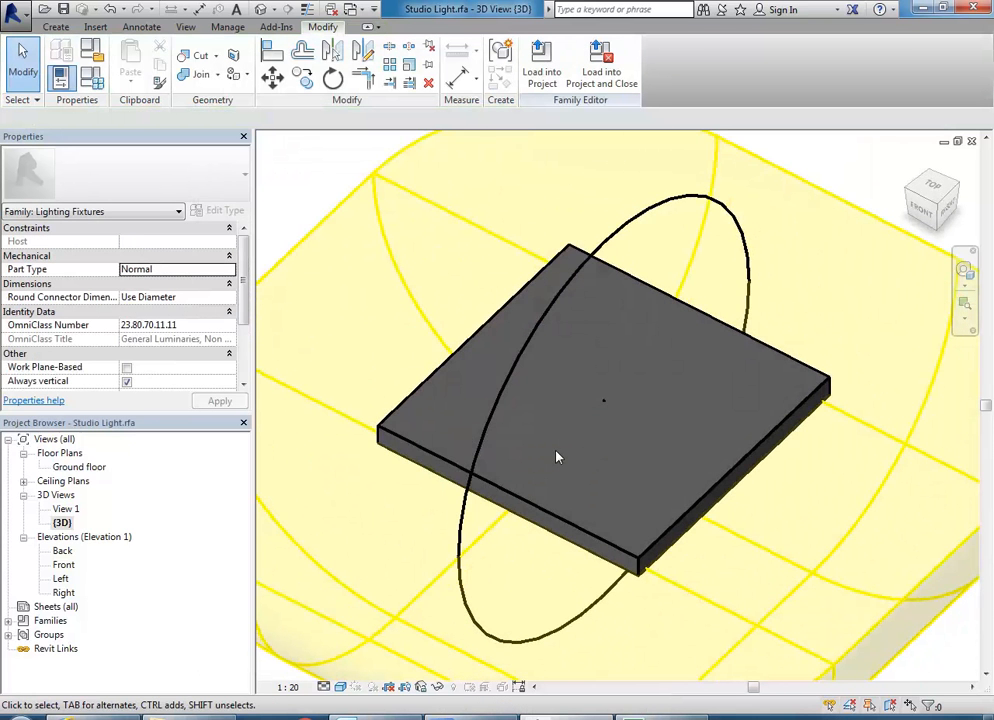
pyautogui.click(340, 687)
pyautogui.click(352, 655)
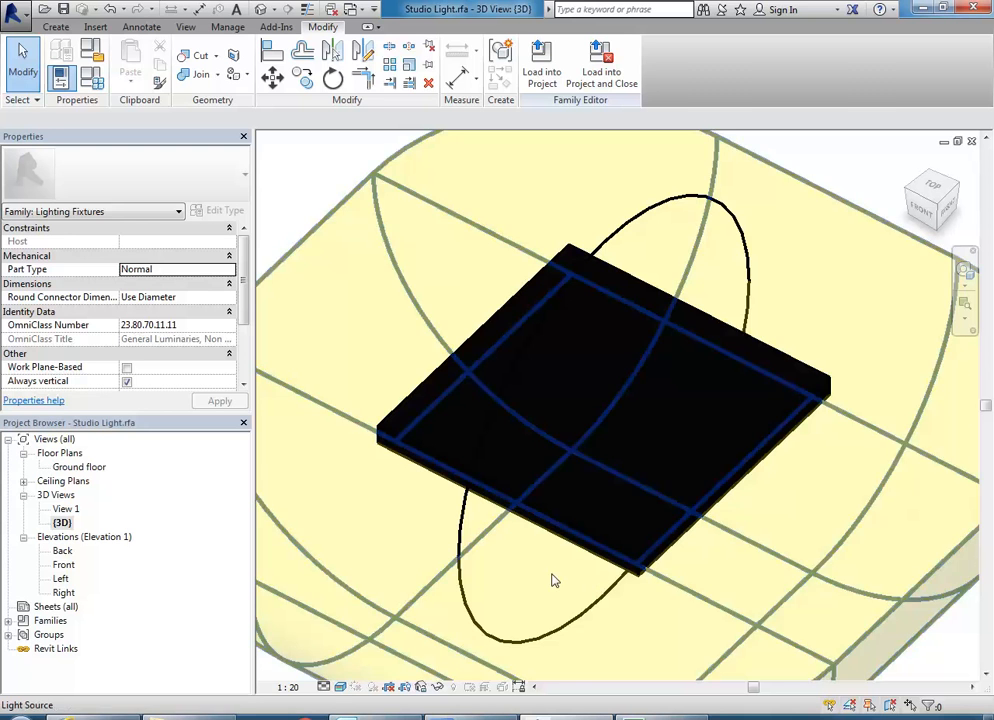
pyautogui.click(340, 687)
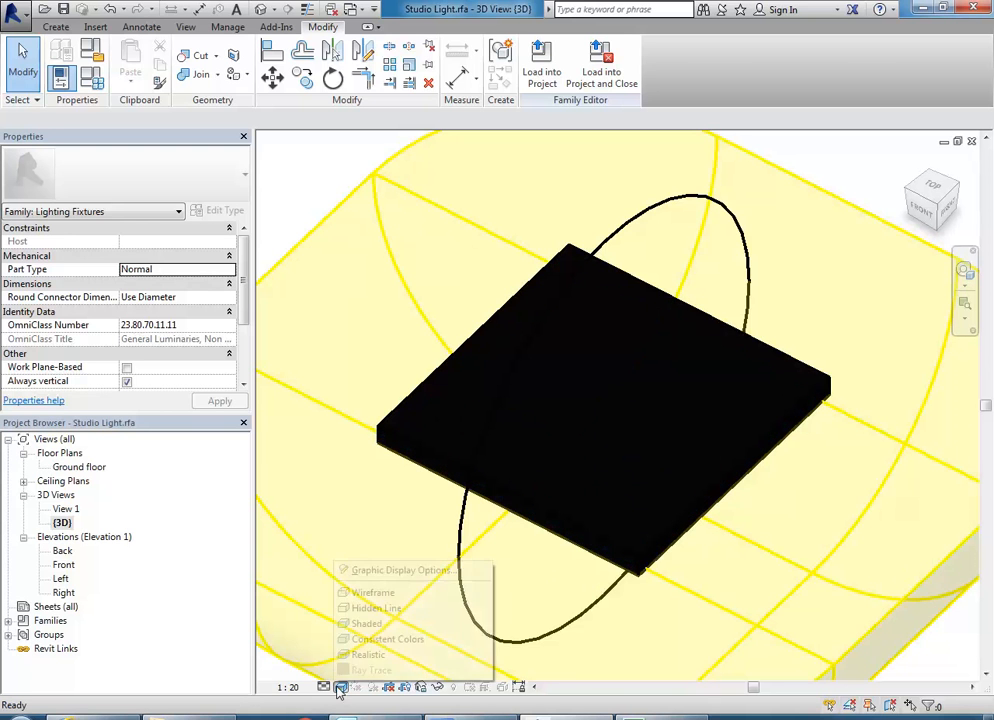
pyautogui.click(357, 625)
pyautogui.click(340, 687)
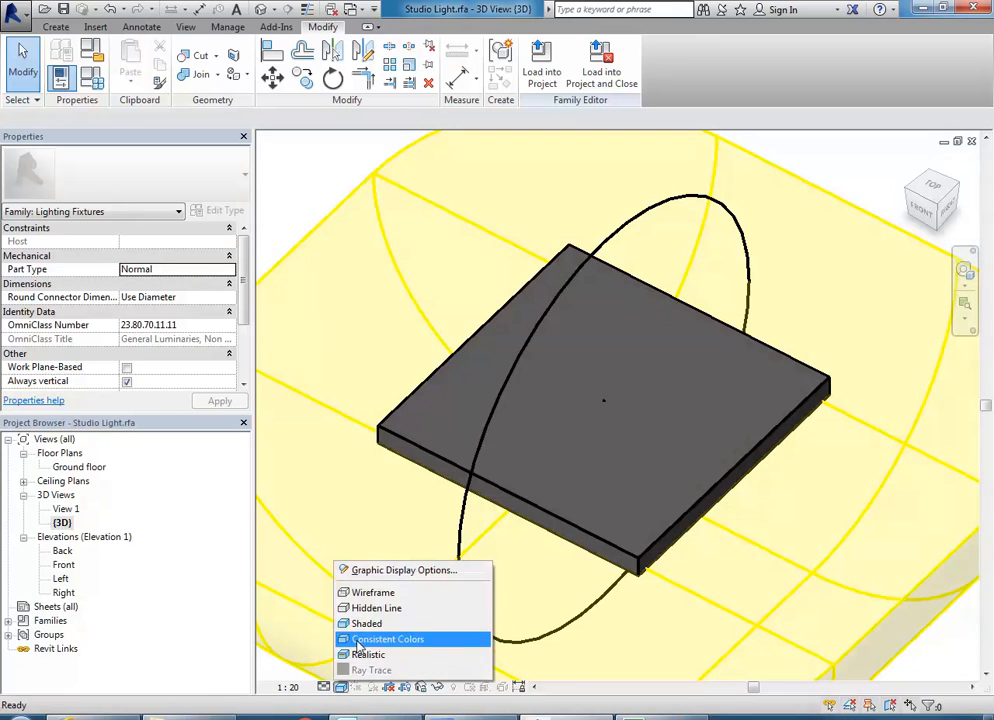
pyautogui.click(357, 640)
pyautogui.click(340, 687)
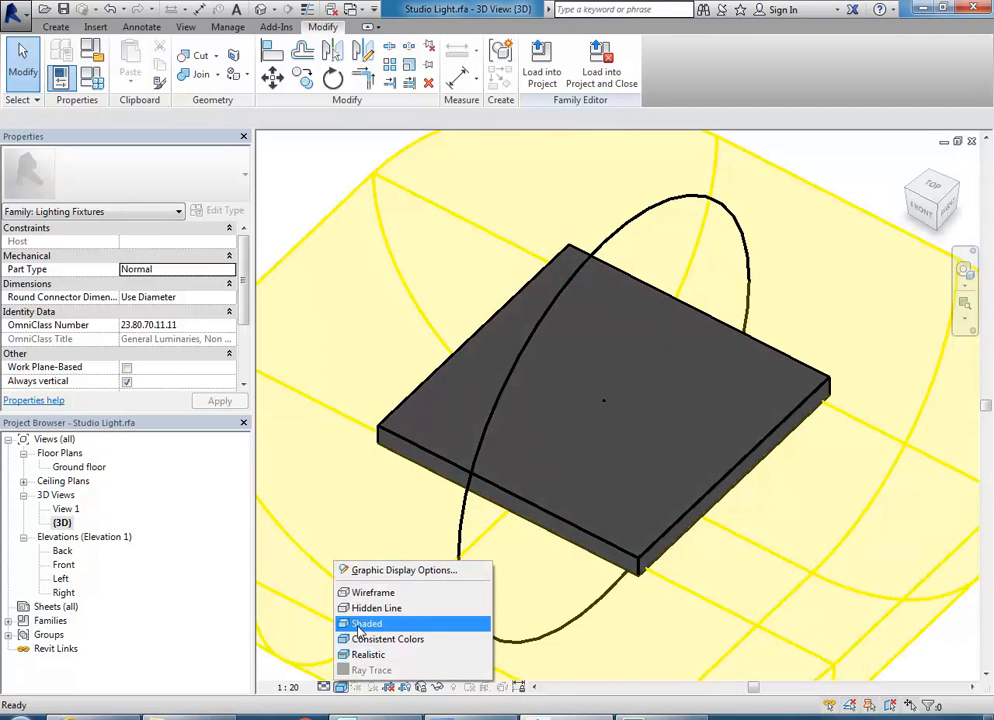
pyautogui.click(377, 626)
# - Add a type family parameter named Light Fixture Material under Materials and Finishes and associate it with the outer body's material
pyautogui.keyDown('shift'); pyautogui.moveTo(603, 486); pyautogui.dragTo(520, 500, button='middle'); pyautogui.keyUp('shift')
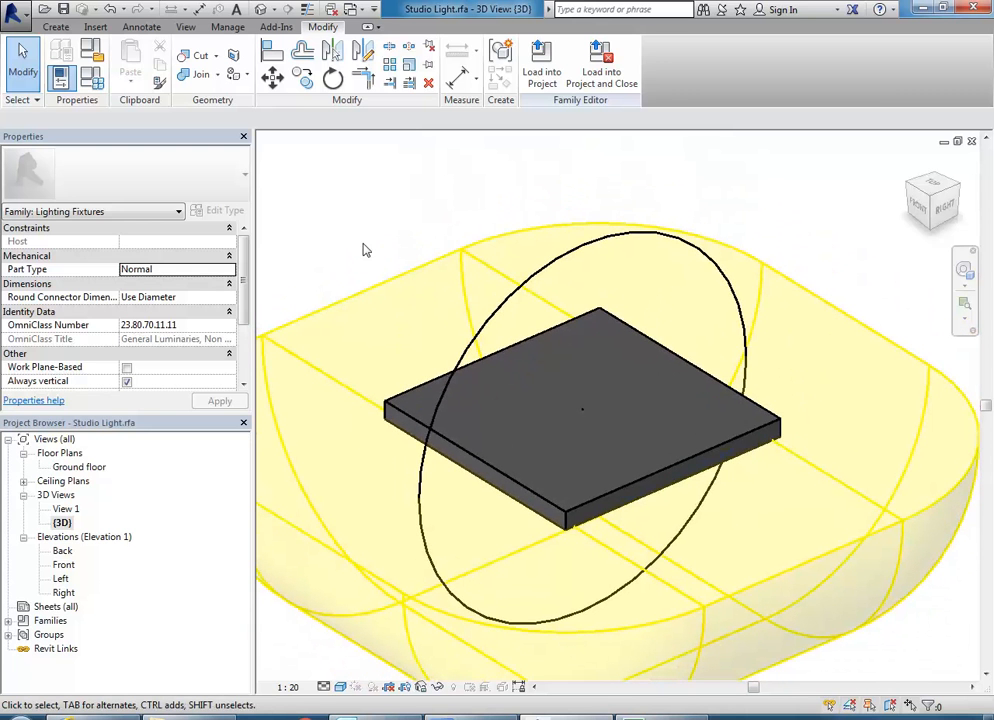
pyautogui.moveTo(363, 243); pyautogui.dragTo(366, 241, button='middle')
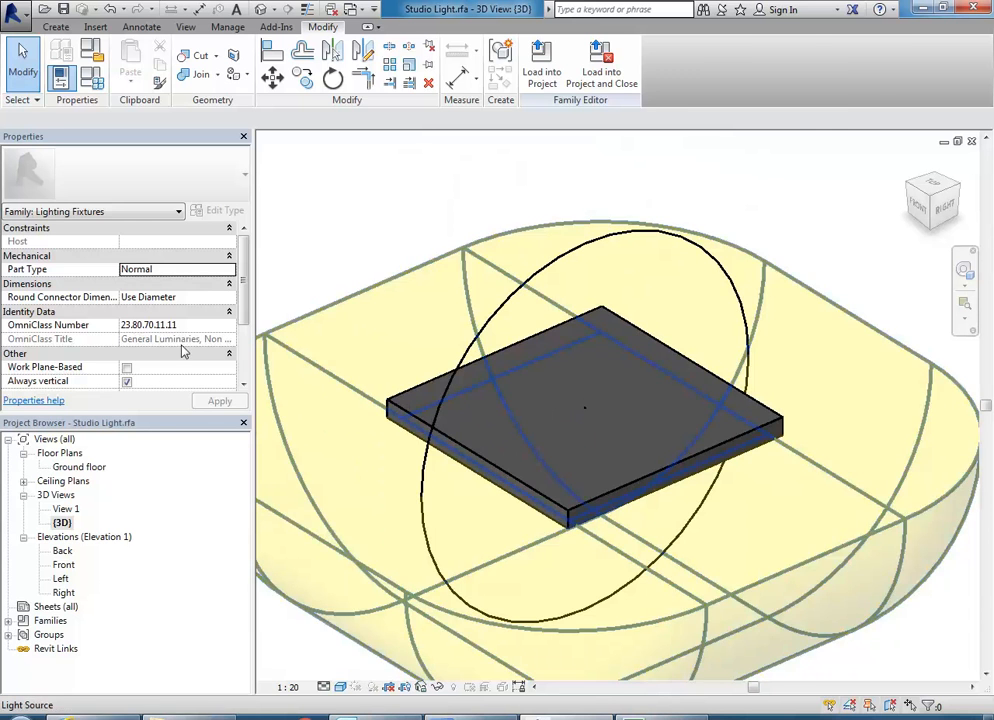
pyautogui.click(427, 405)
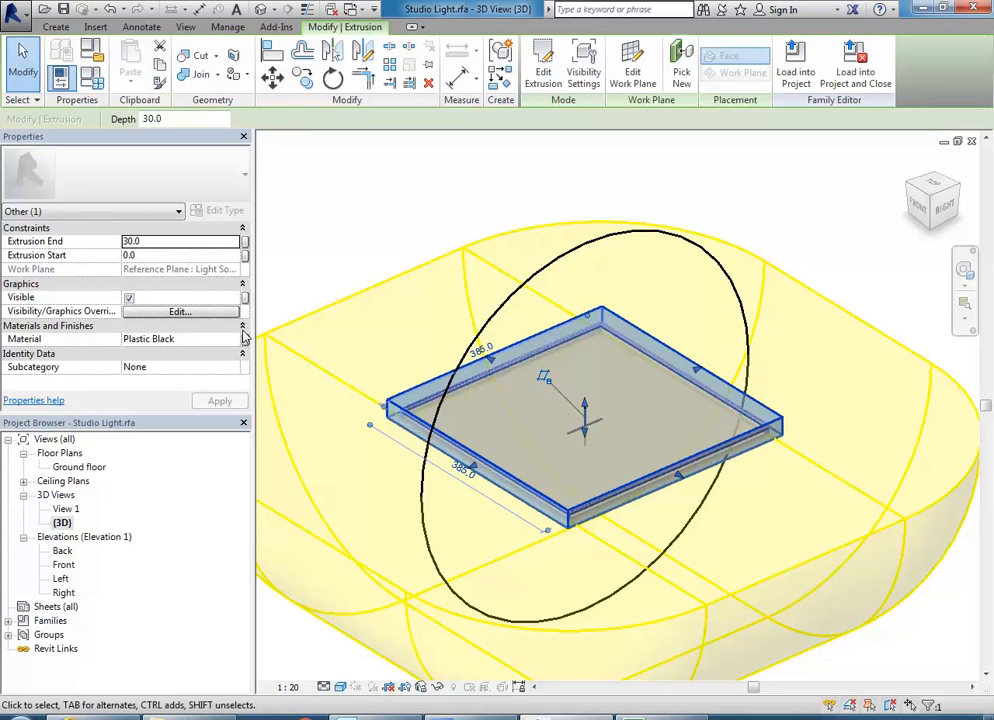
pyautogui.click(245, 341)
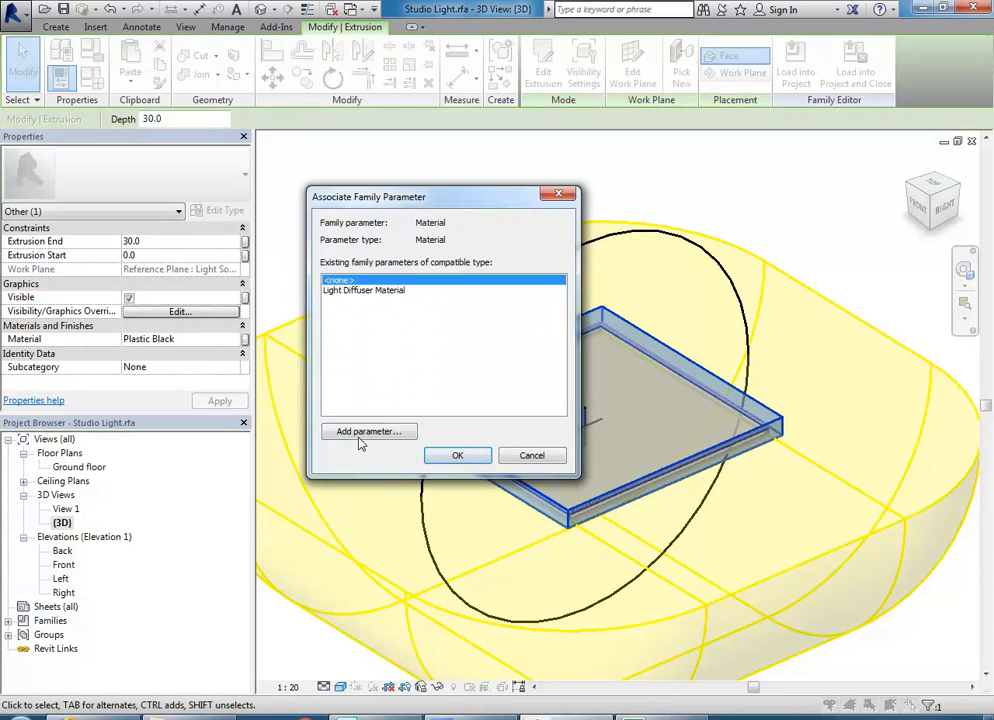
pyautogui.click(368, 368)
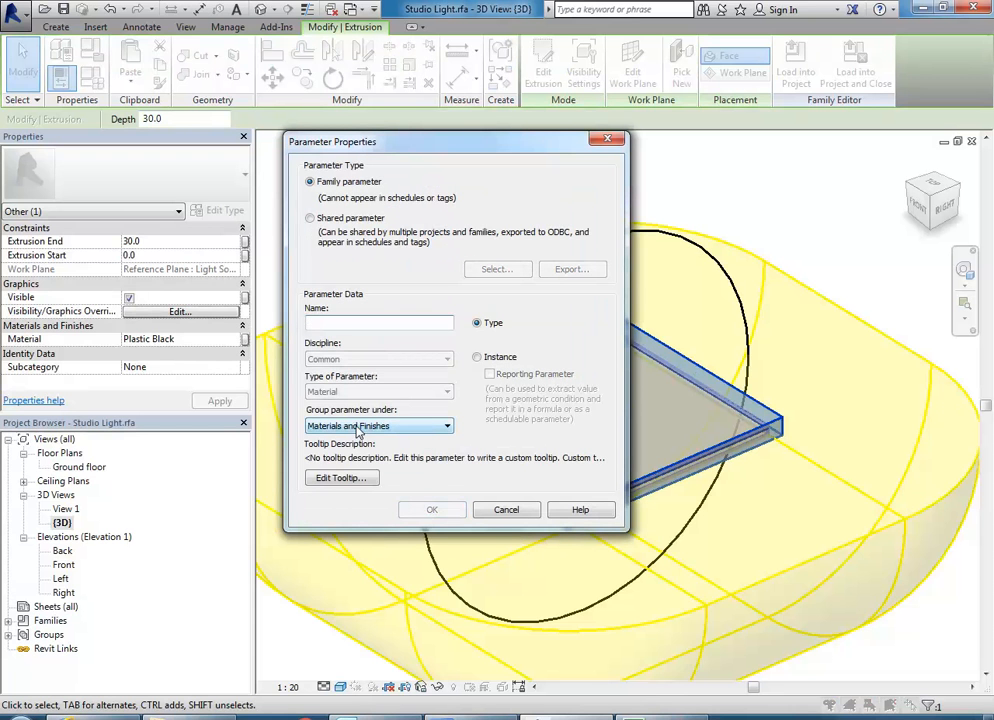
pyautogui.write('Light Fixture Material')
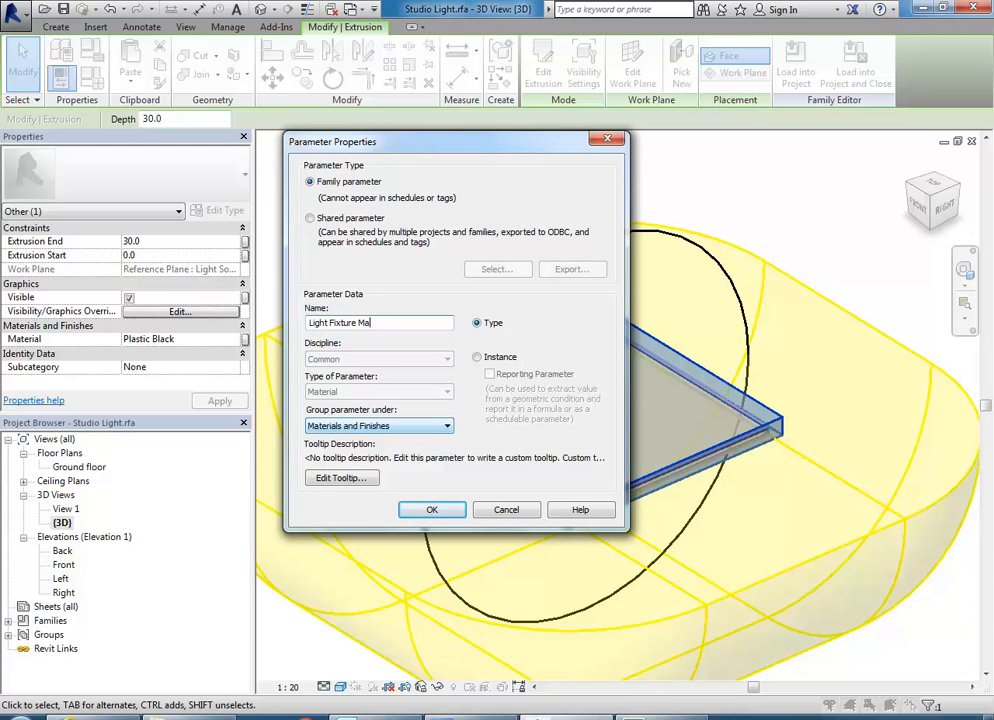
pyautogui.click(432, 510)
pyautogui.click(455, 455)
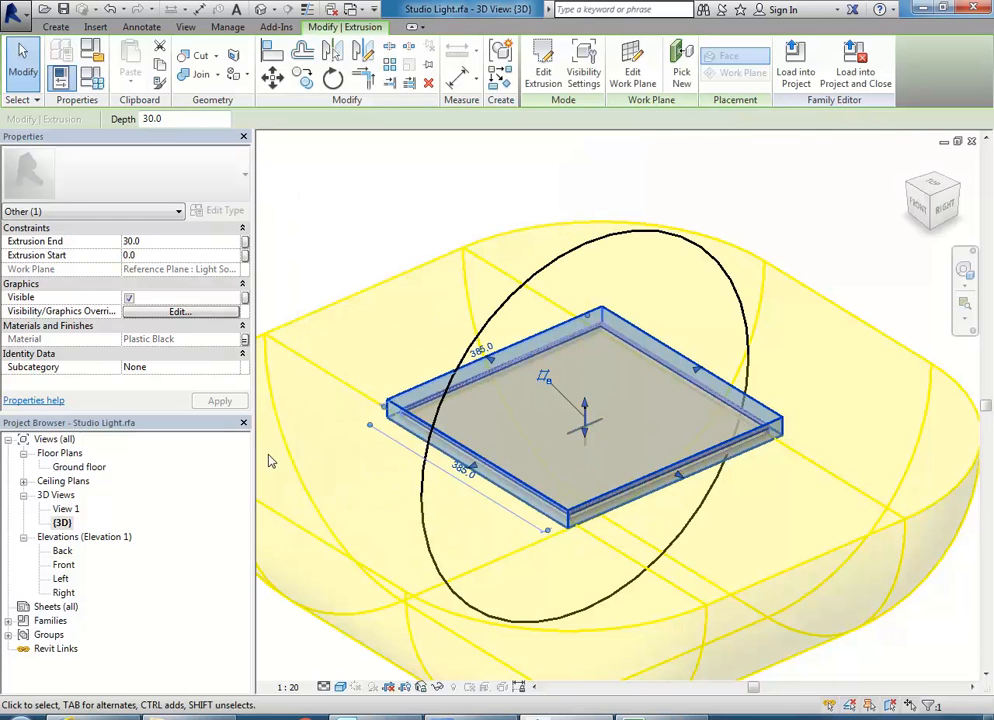
# - Deselect the body extrusion and open the Ground floor plan with the fixture framed
pyautogui.keyDown('shift'); pyautogui.moveTo(544, 380); pyautogui.dragTo(557, 464, button='middle'); pyautogui.keyUp('shift')
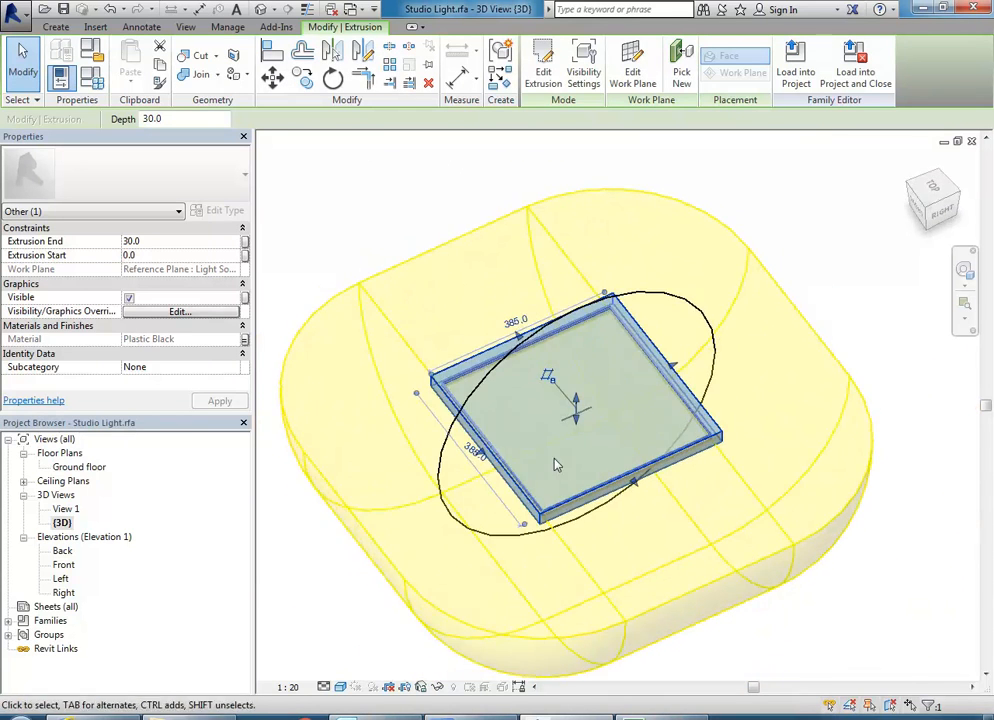
pyautogui.click(373, 246)
pyautogui.click(80, 468)
pyautogui.scroll(-3, 395, 485)
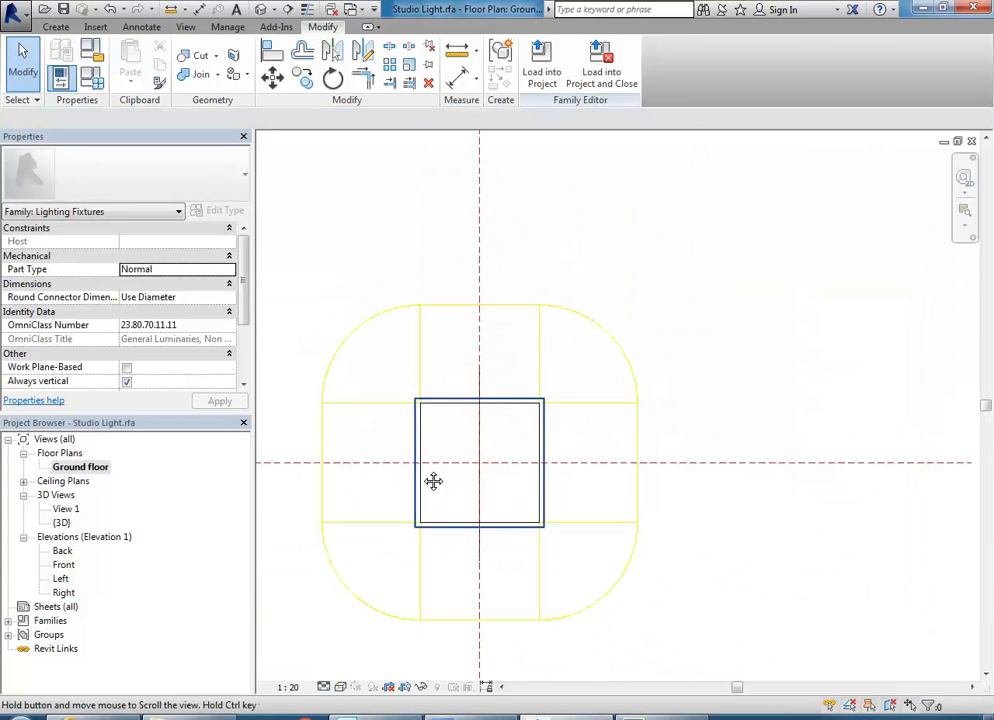
pyautogui.moveTo(445, 424)
pyautogui.mouseDown(button='middle')
pyautogui.moveTo(433, 428)
pyautogui.moveTo(455, 426)
pyautogui.mouseUp(button='middle')
pyautogui.scroll(2, 459, 426)
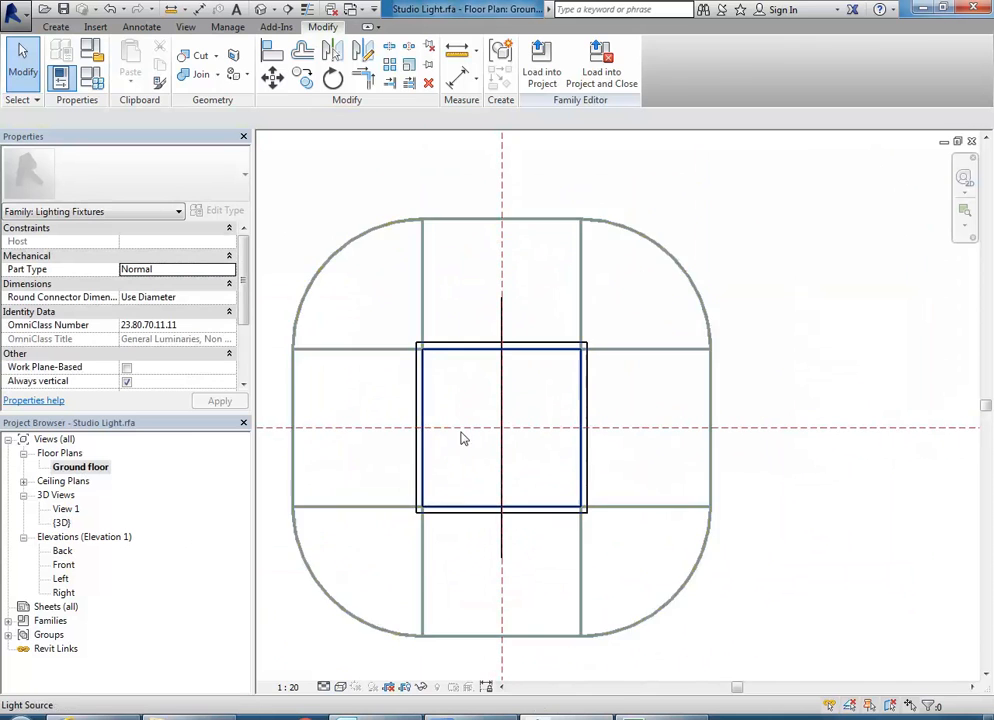
# - Start a new extrusion and sketch a small circle centred on the intersection of the two reference planes
pyautogui.click(55, 27)
pyautogui.click(147, 48)
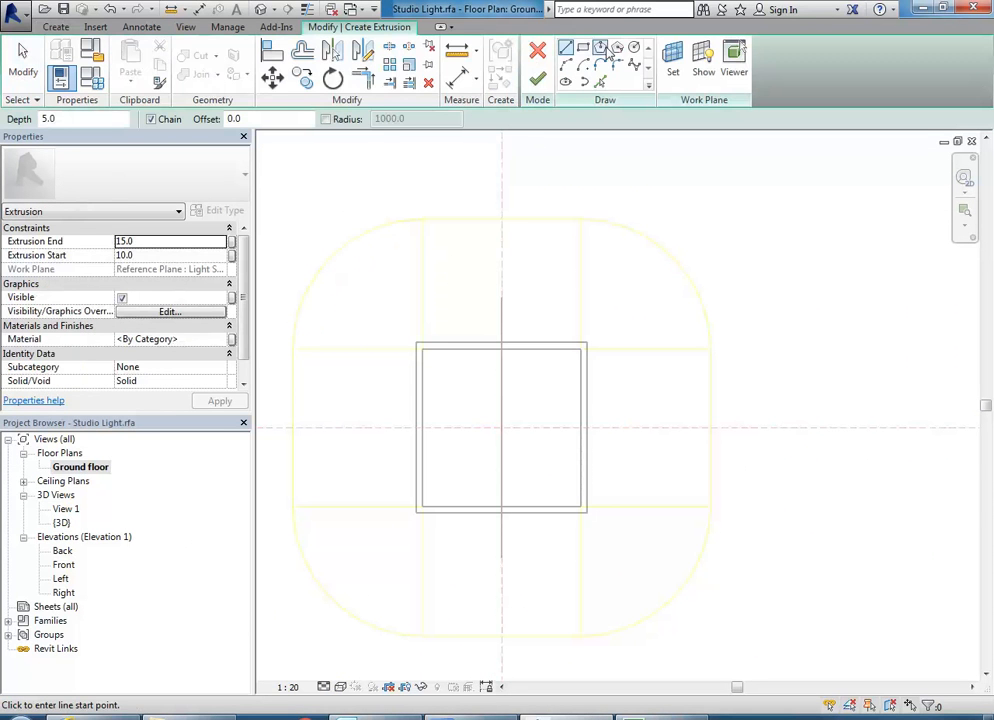
pyautogui.click(634, 48)
pyautogui.scroll(3, 505, 430)
pyautogui.click(502, 424)
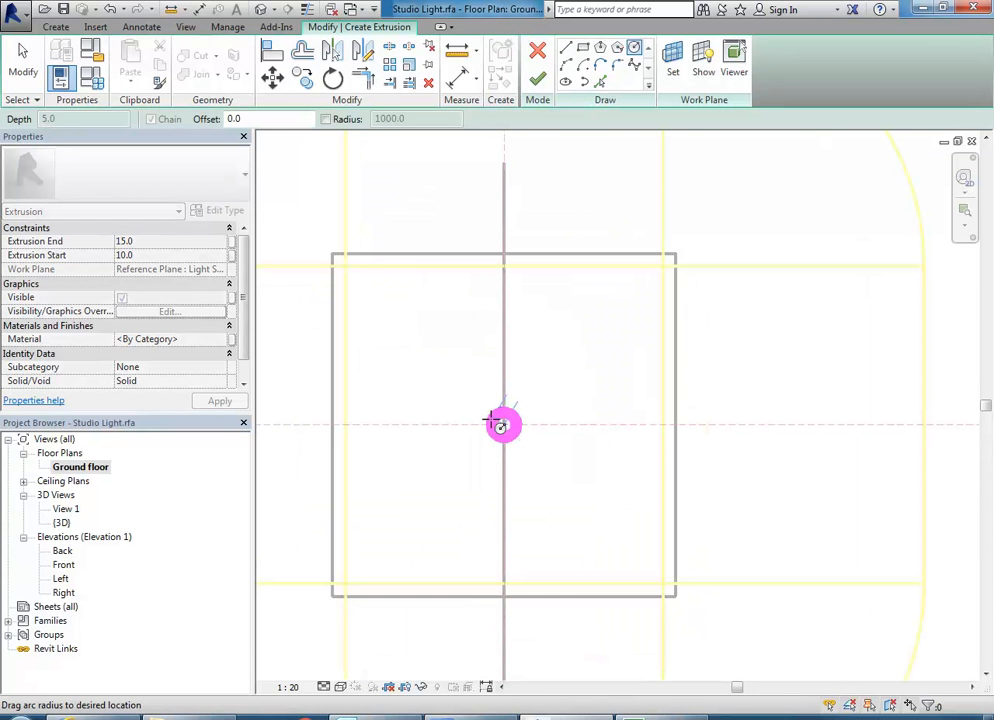
pyautogui.scroll(2, 487, 413)
pyautogui.press('Escape')
pyautogui.scroll(-3, 488, 410)
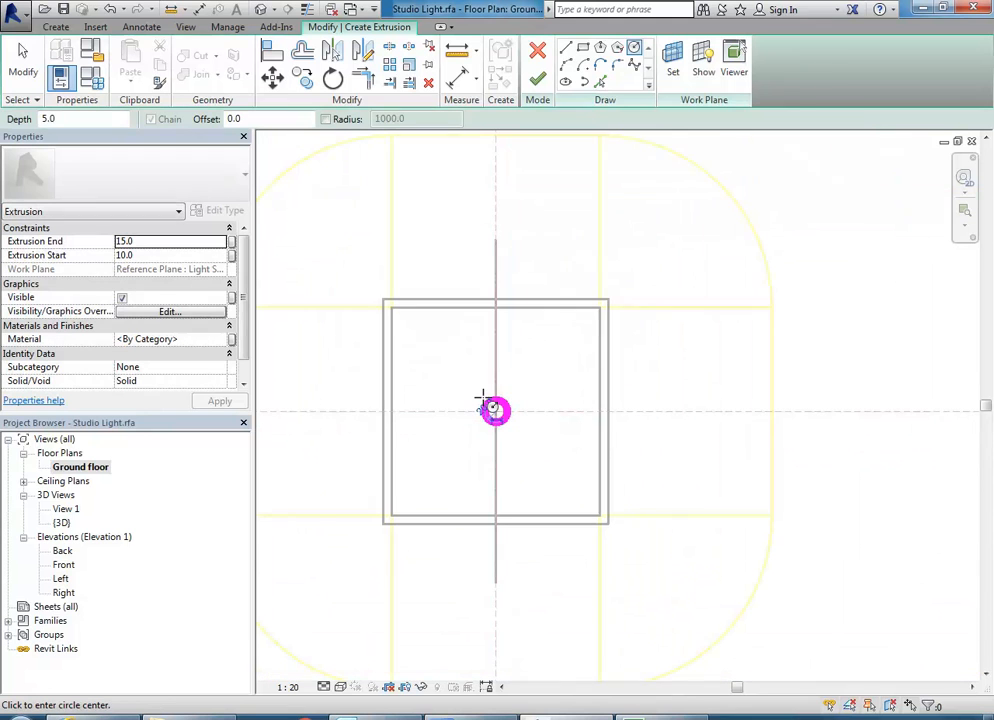
# - Finish the circular extrusion with an Extrusion End of 1000 and open the Front elevation
pyautogui.click(178, 241)
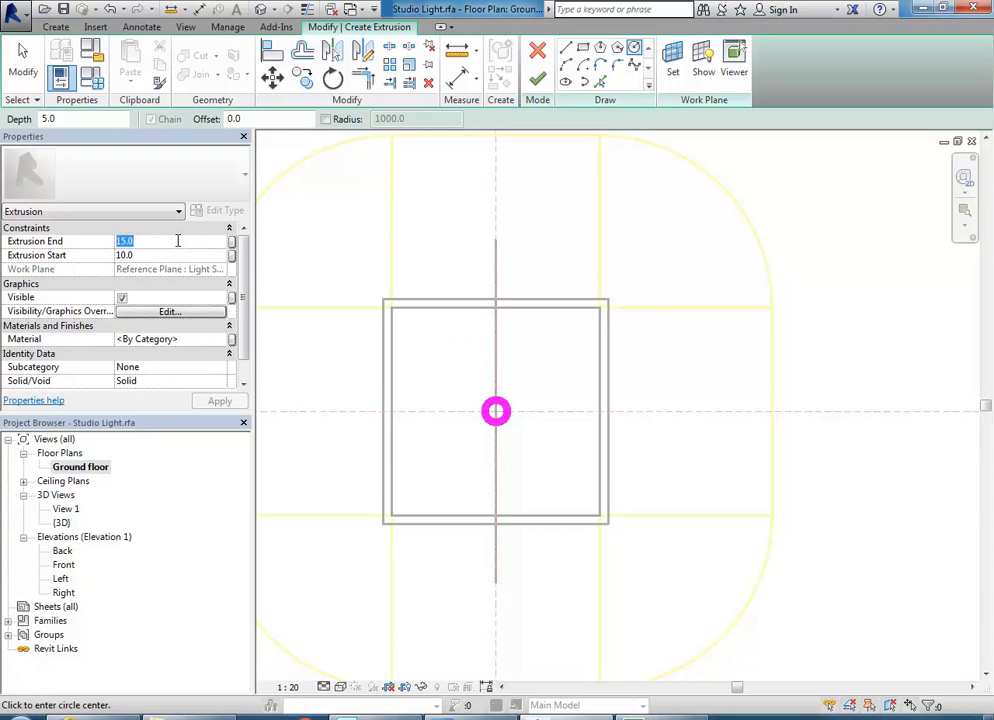
pyautogui.write('1000')
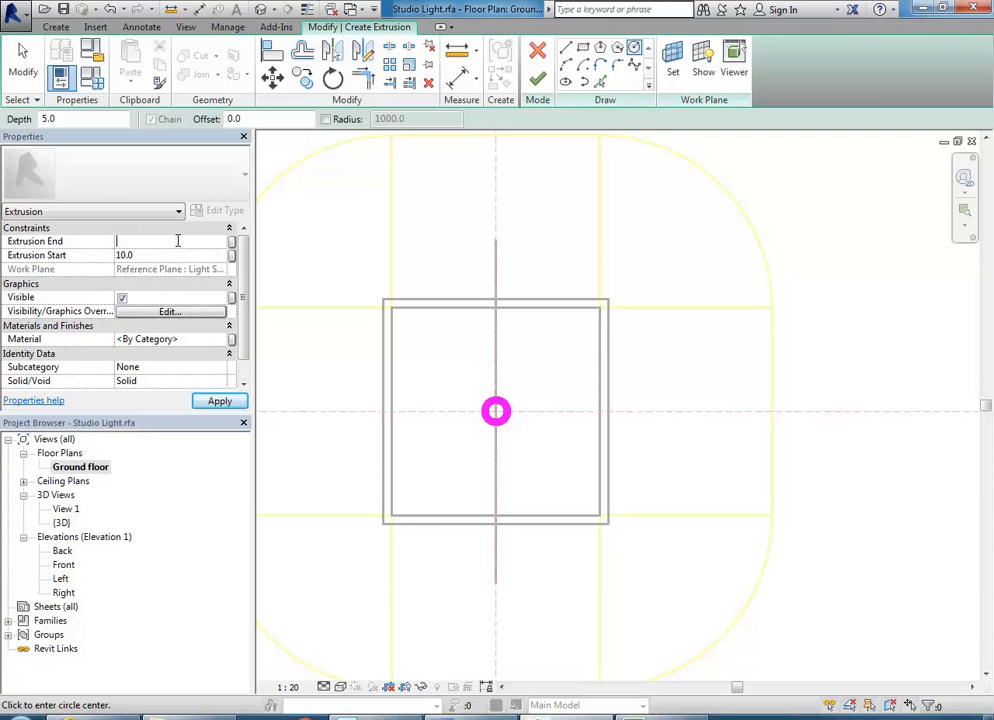
pyautogui.click(538, 79)
pyautogui.doubleClick(63, 565)
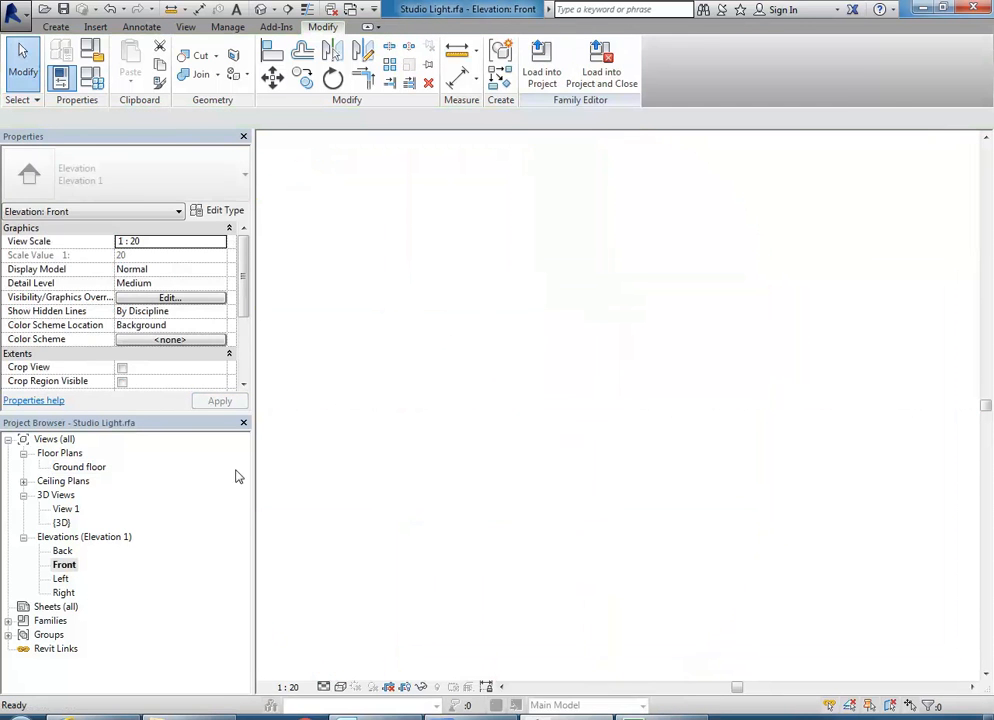
# - Raise the lower end of the circular stem to the top face of the body, for an Extrusion Start of 30
pyautogui.scroll(-3, 648, 359)
pyautogui.moveTo(556, 416); pyautogui.dragTo(331, 472, button='middle')
pyautogui.scroll(3, 483, 436)
pyautogui.moveTo(646, 446); pyautogui.dragTo(557, 405)
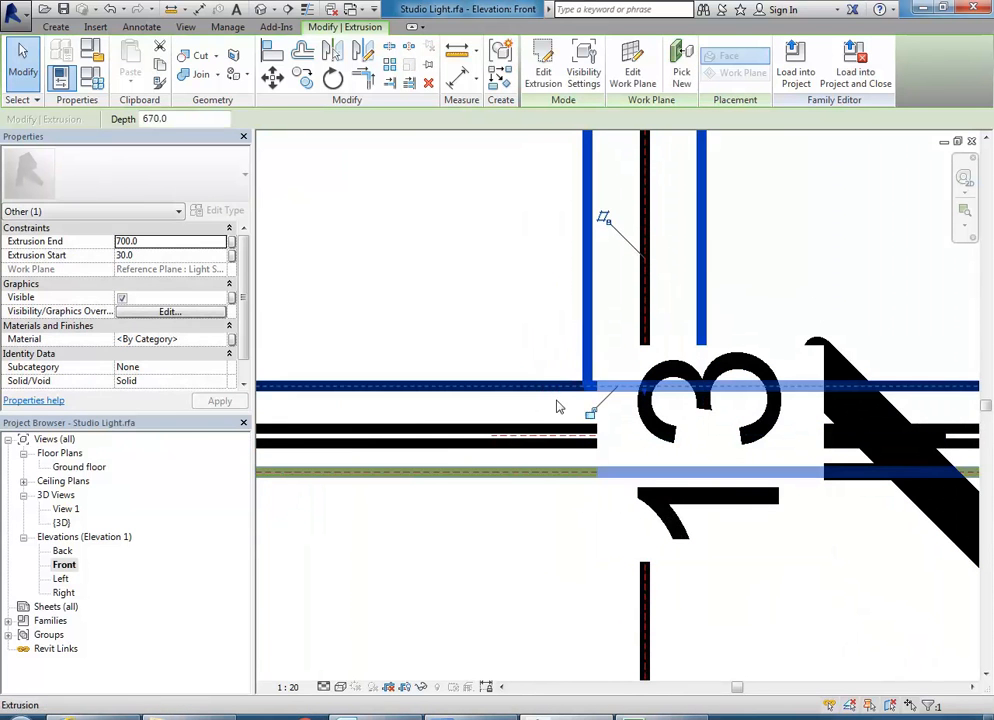
pyautogui.scroll(-3, 537, 384)
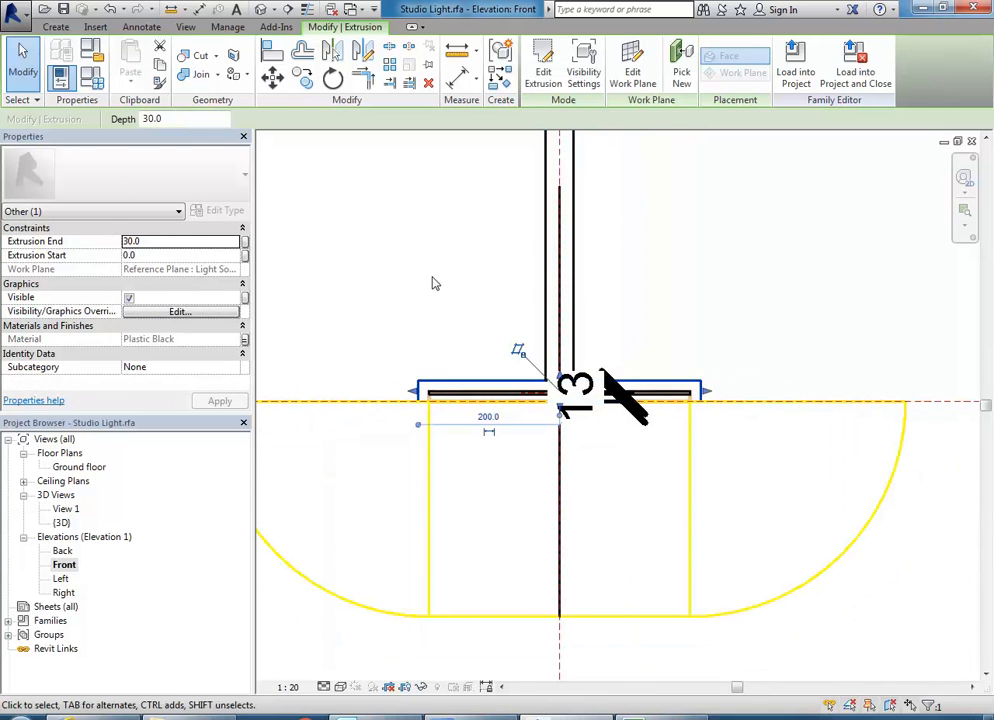
pyautogui.click(448, 333)
pyautogui.scroll(-2, 432, 288)
pyautogui.moveTo(430, 286); pyautogui.dragTo(446, 449, button='middle')
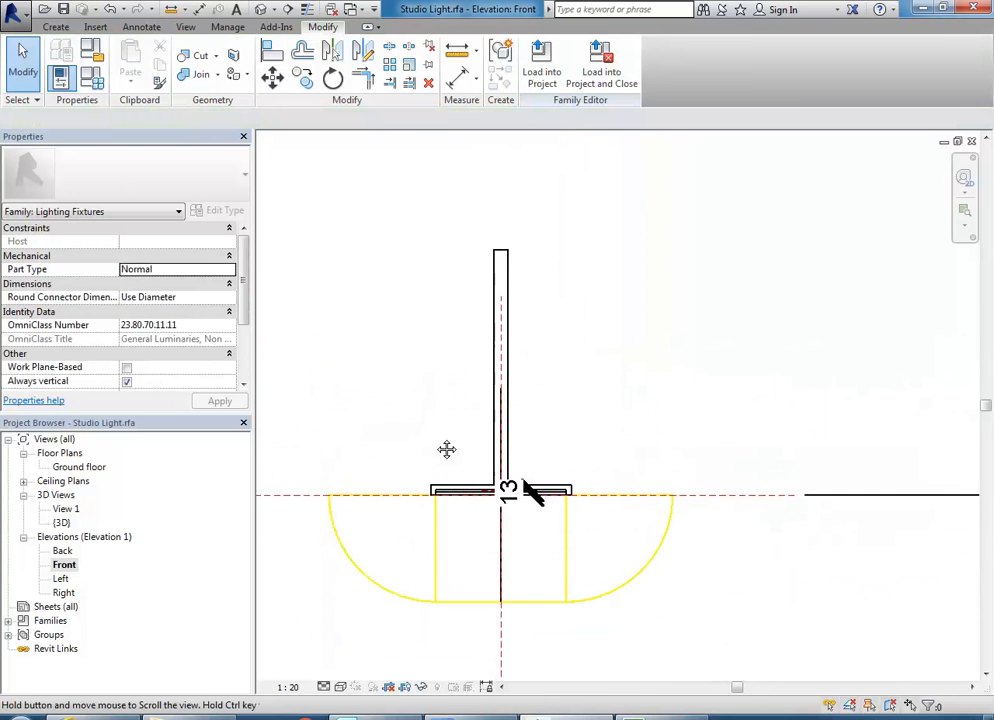
pyautogui.click(501, 262)
pyautogui.scroll(2, 460, 330)
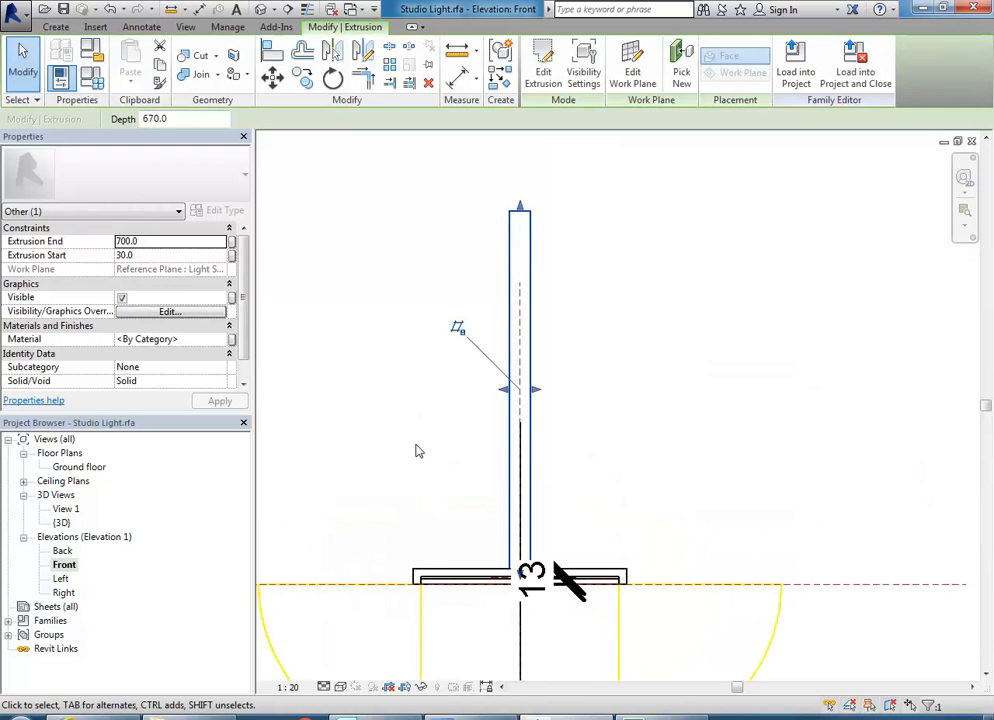
pyautogui.click(417, 450)
pyautogui.scroll(-2, 417, 450)
pyautogui.moveTo(428, 453); pyautogui.dragTo(478, 462, button='middle')
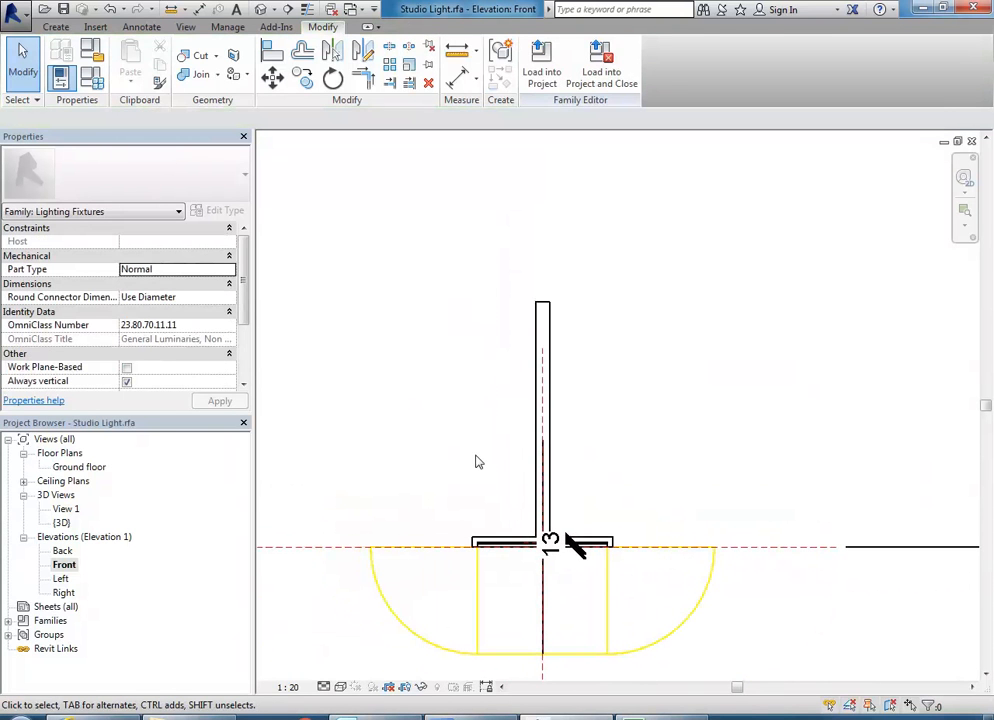
# - Draw a horizontal reference plane just above the stem's top, about 696 mm above the body's top face
pyautogui.click(50, 26)
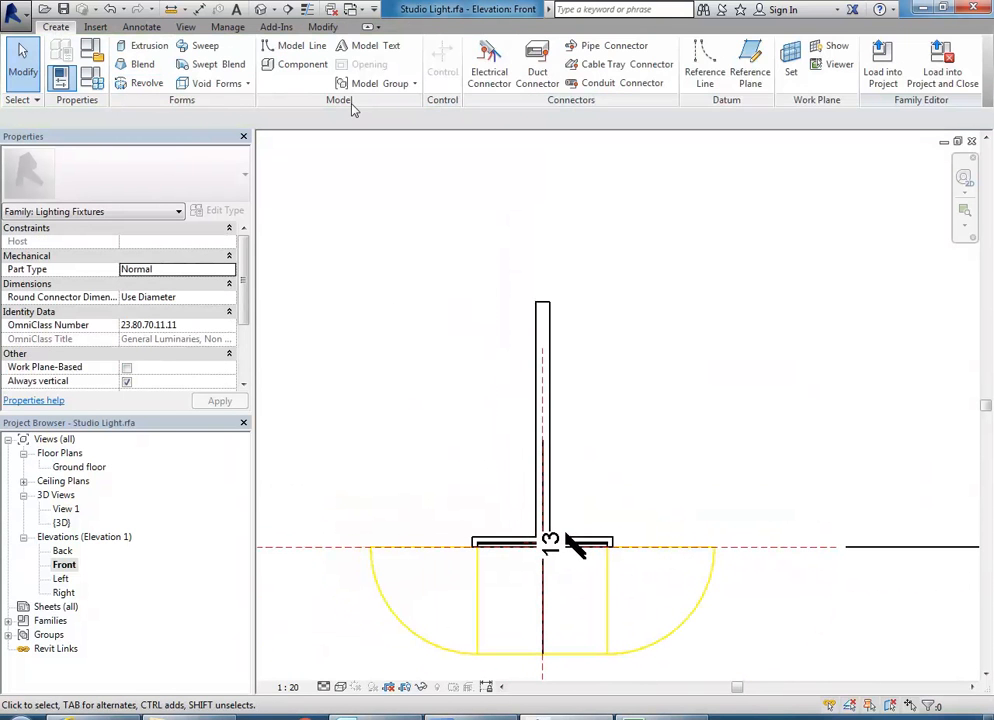
pyautogui.click(757, 78)
pyautogui.click(415, 293)
pyautogui.click(662, 293)
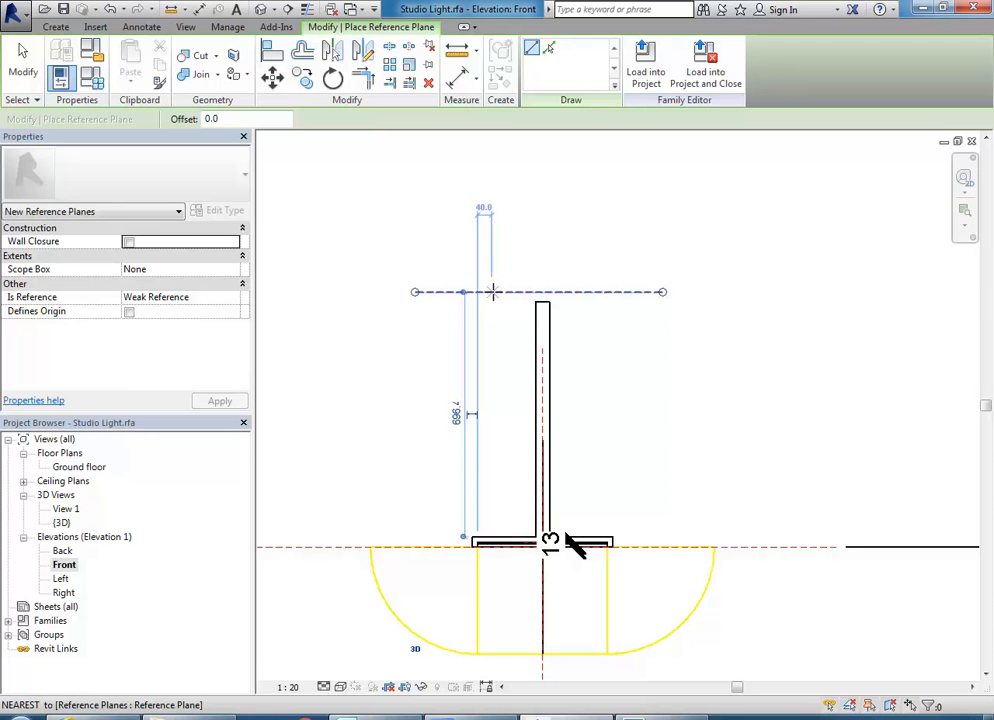
pyautogui.press('Escape')
pyautogui.press('Escape')
# - Set the Is Reference property of the horizontal plane above the stem to Strong Reference
pyautogui.moveTo(464, 326); pyautogui.dragTo(442, 316, button='middle')
pyautogui.scroll(1, 447, 282)
pyautogui.click(451, 284)
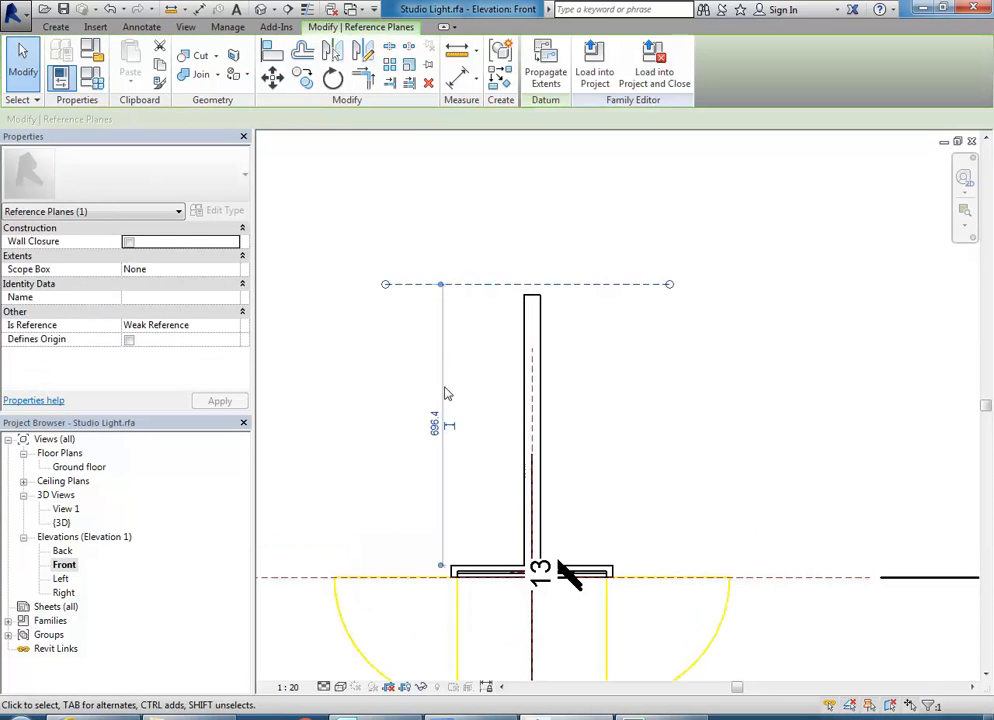
pyautogui.scroll(-1, 417, 371)
pyautogui.moveTo(428, 381); pyautogui.dragTo(464, 366, button='middle')
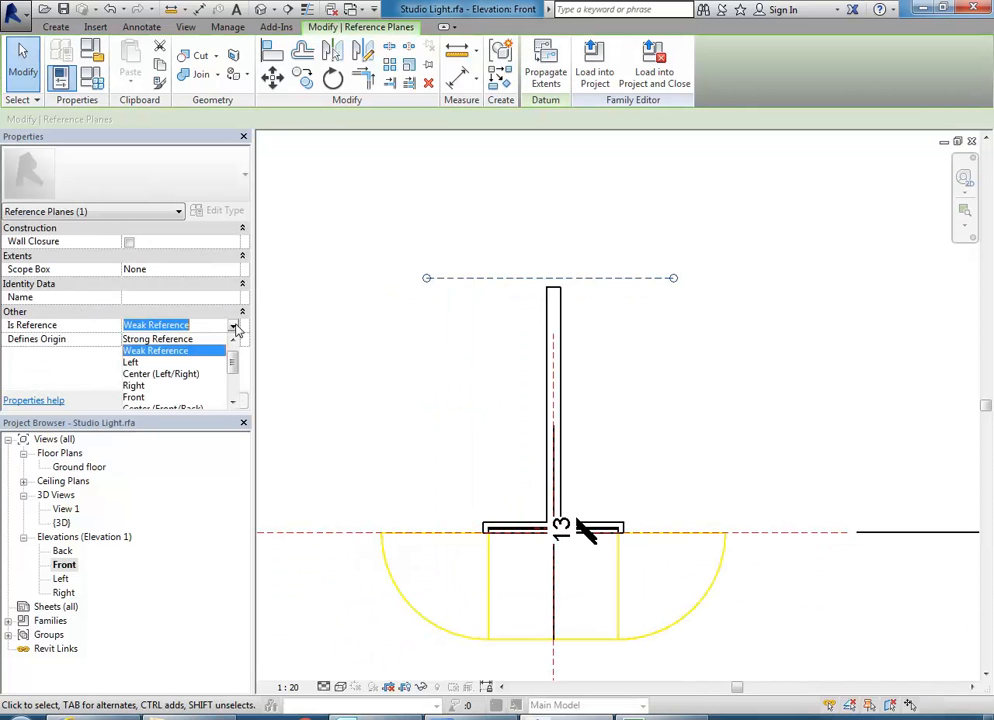
pyautogui.click(160, 341)
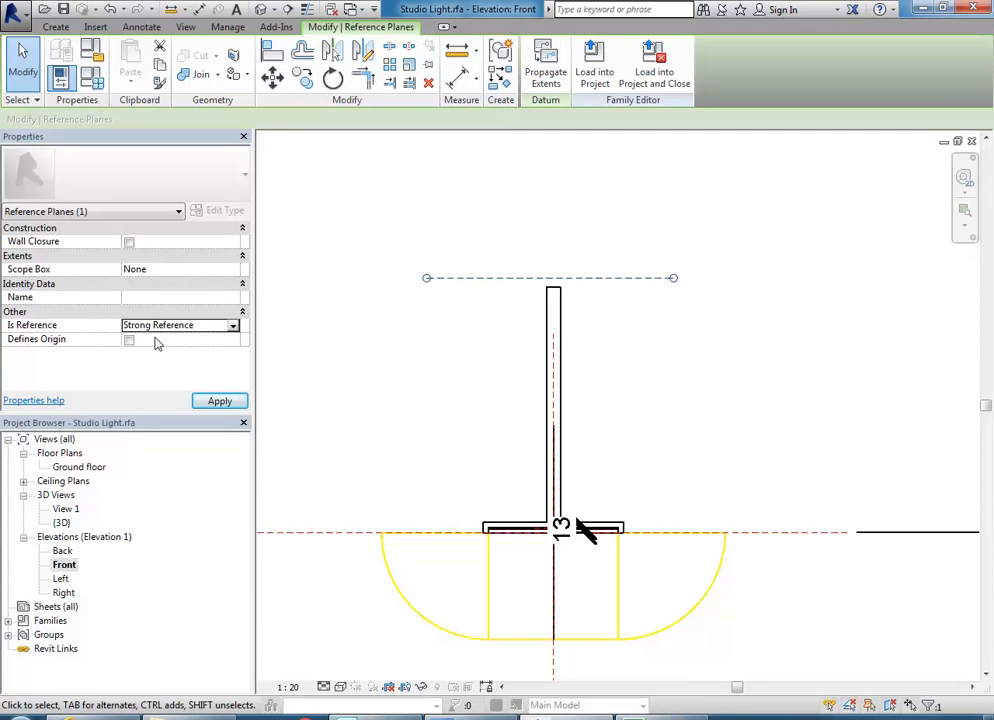
pyautogui.click(370, 469)
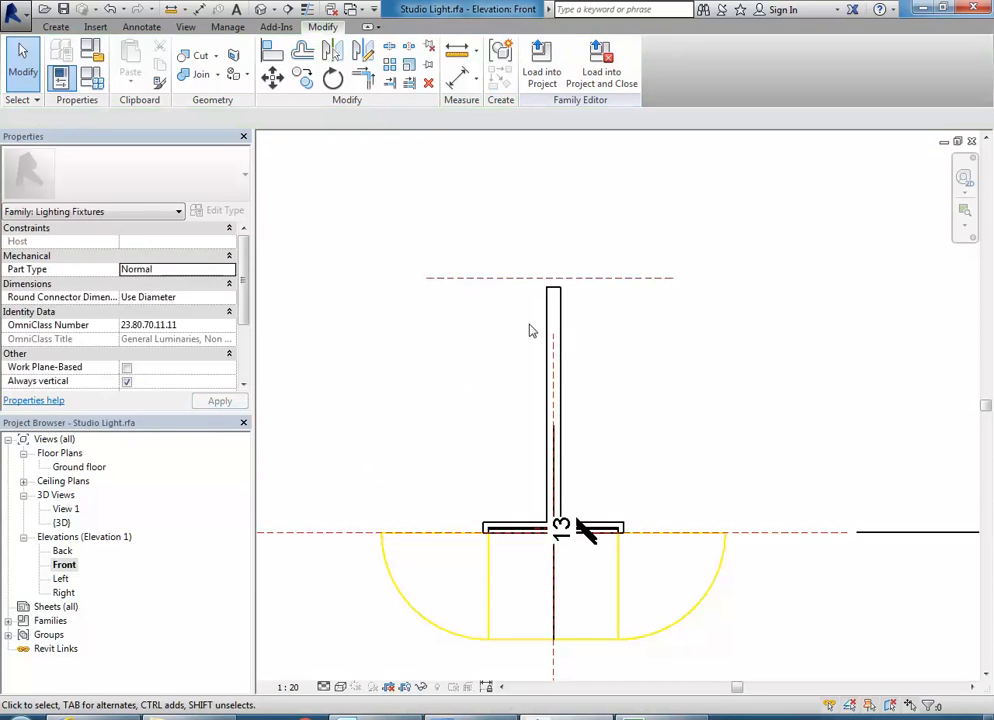
# - Stretch the top of the stem up to the horizontal reference plane above it and lock it there
pyautogui.click(550, 293)
pyautogui.scroll(3, 572, 264)
pyautogui.scroll(3, 543, 316)
pyautogui.moveTo(547, 316); pyautogui.dragTo(540, 288)
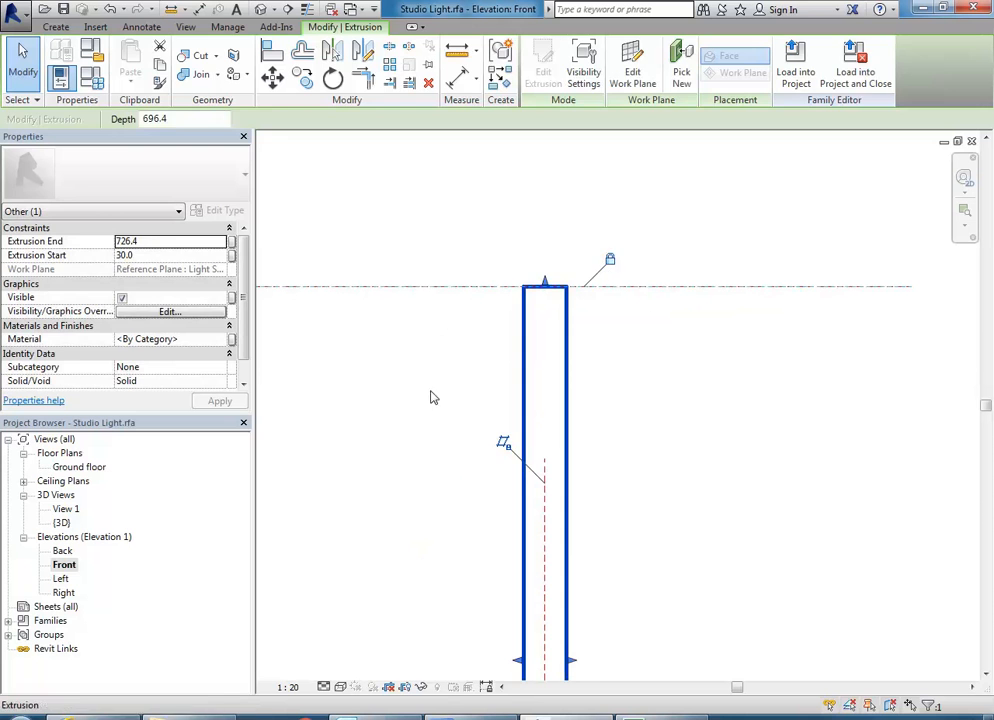
pyautogui.click(410, 404)
pyautogui.scroll(-3, 410, 404)
pyautogui.moveTo(410, 404); pyautogui.dragTo(534, 379, button='middle')
pyautogui.scroll(2, 528, 376)
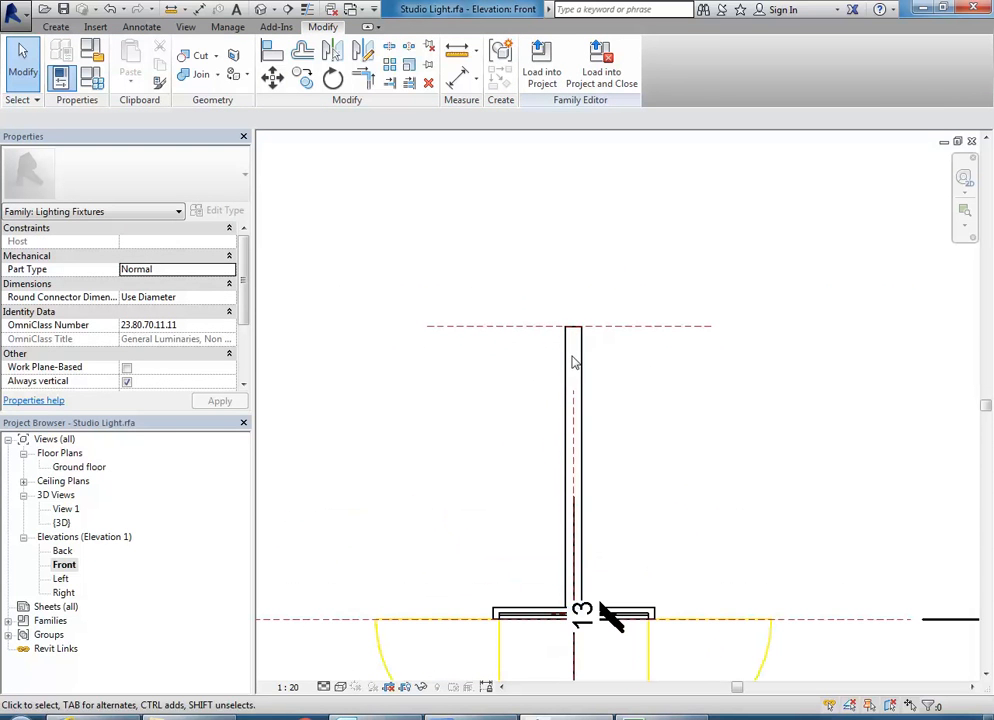
pyautogui.moveTo(493, 391); pyautogui.dragTo(484, 353, button='middle')
pyautogui.scroll(-2, 444, 400)
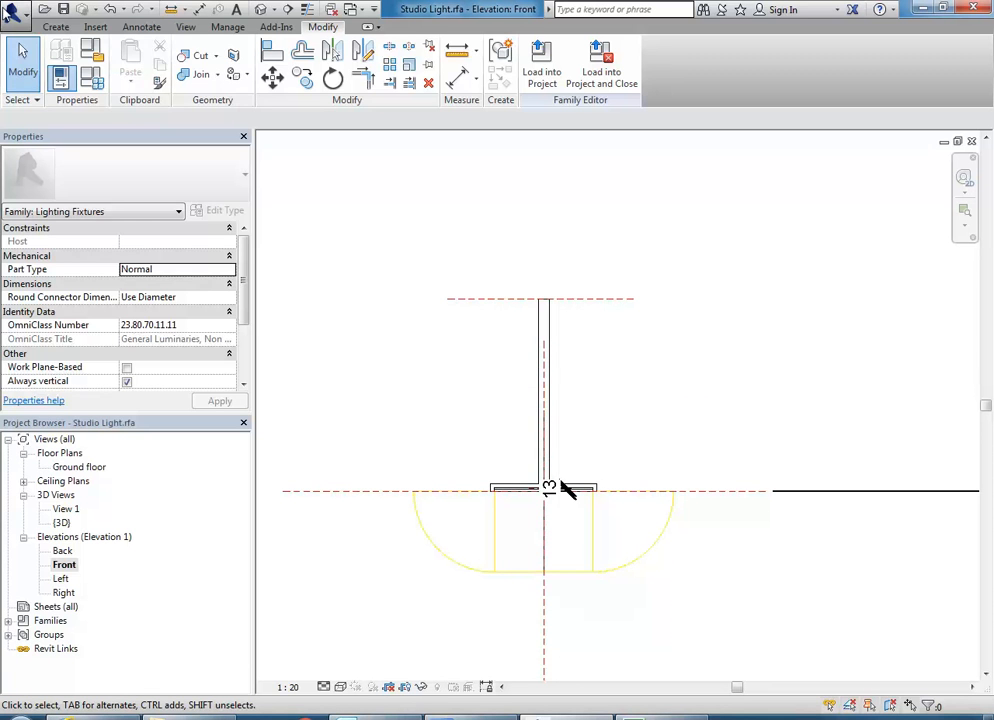
# - Save the family as Square Unhosted Downlight in the Lighting Fixtures folder of the Revit Library on the StudentResources drive
pyautogui.click(14, 10)
pyautogui.moveTo(36, 193)
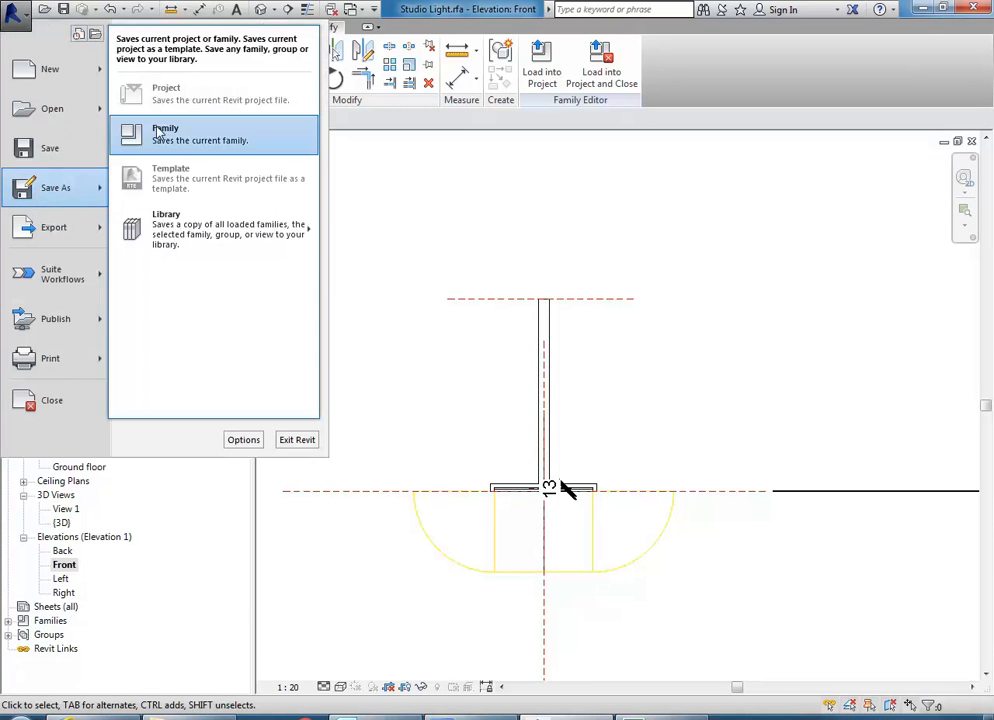
pyautogui.click(158, 133)
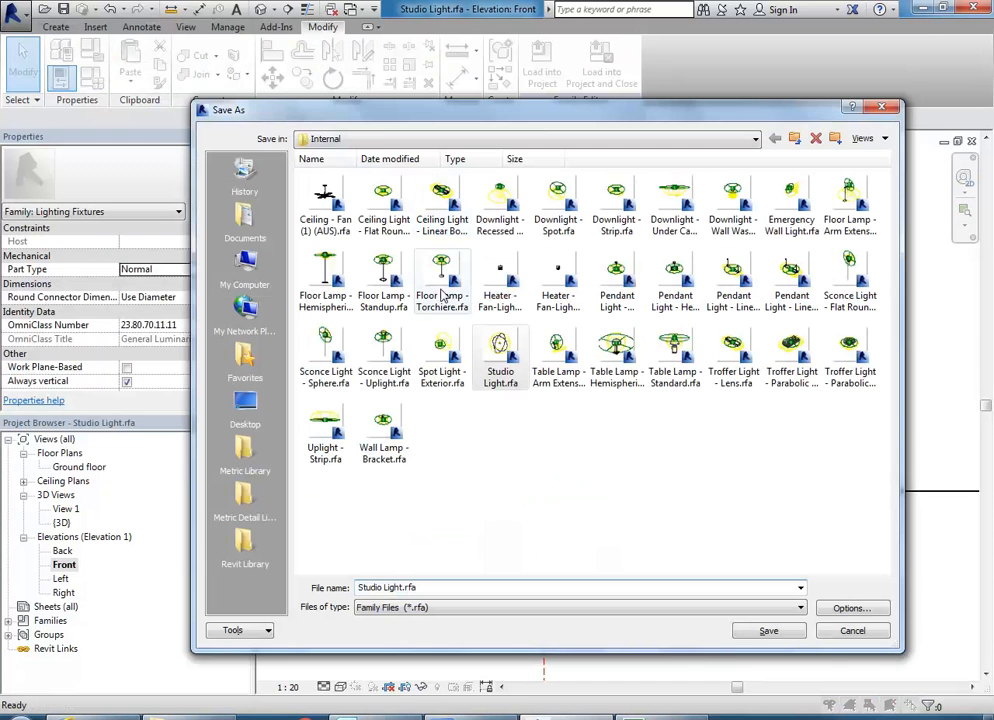
pyautogui.click(441, 139)
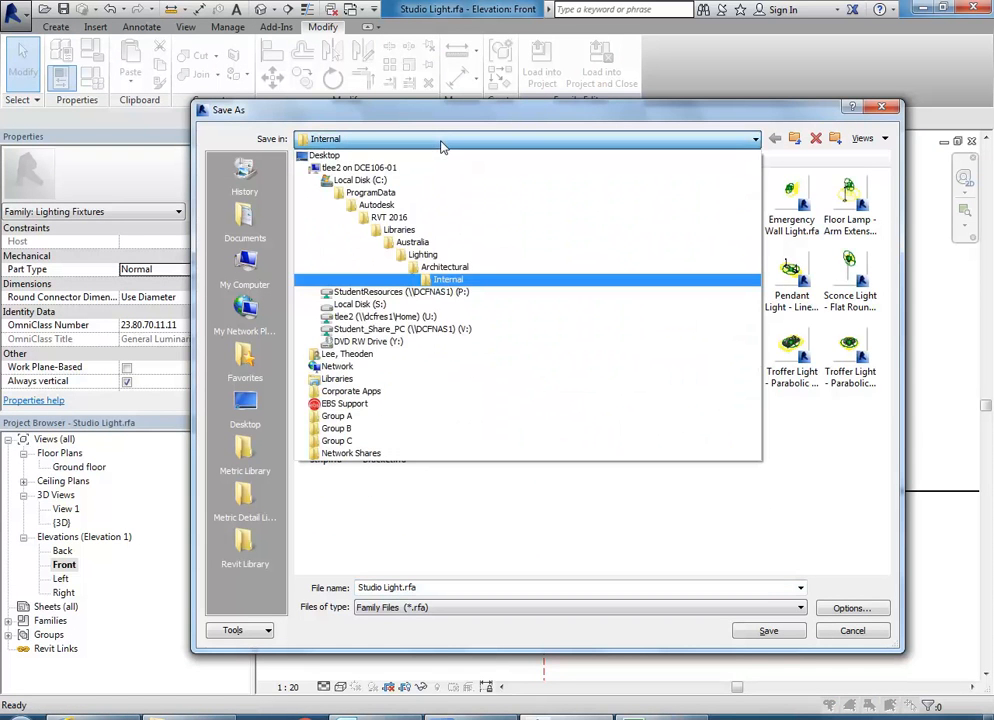
pyautogui.click(390, 291)
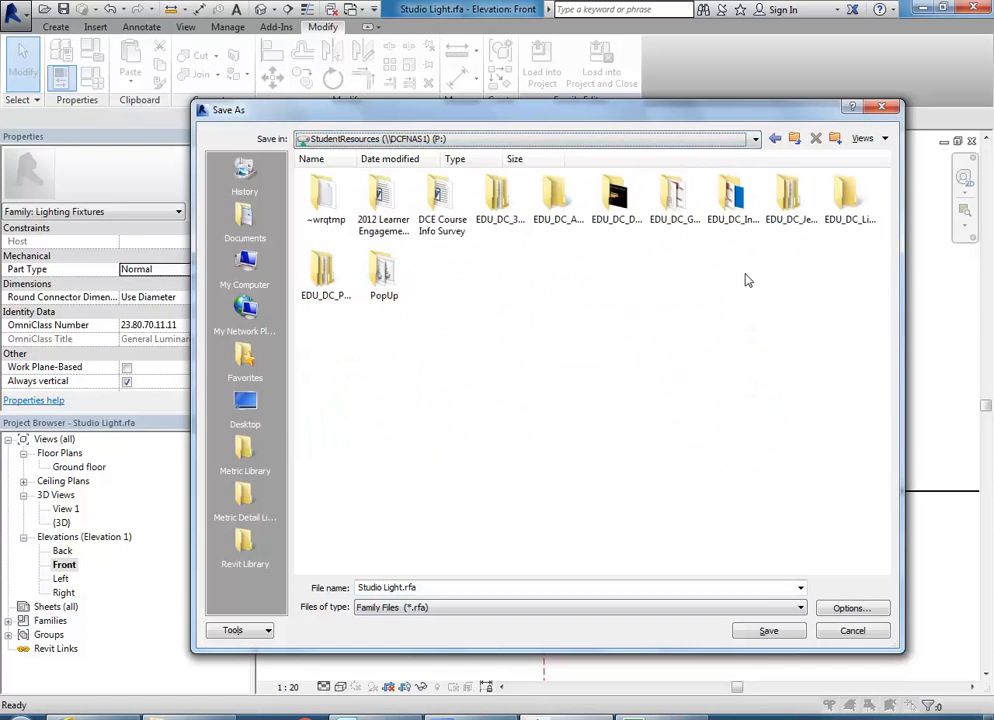
pyautogui.doubleClick(740, 218)
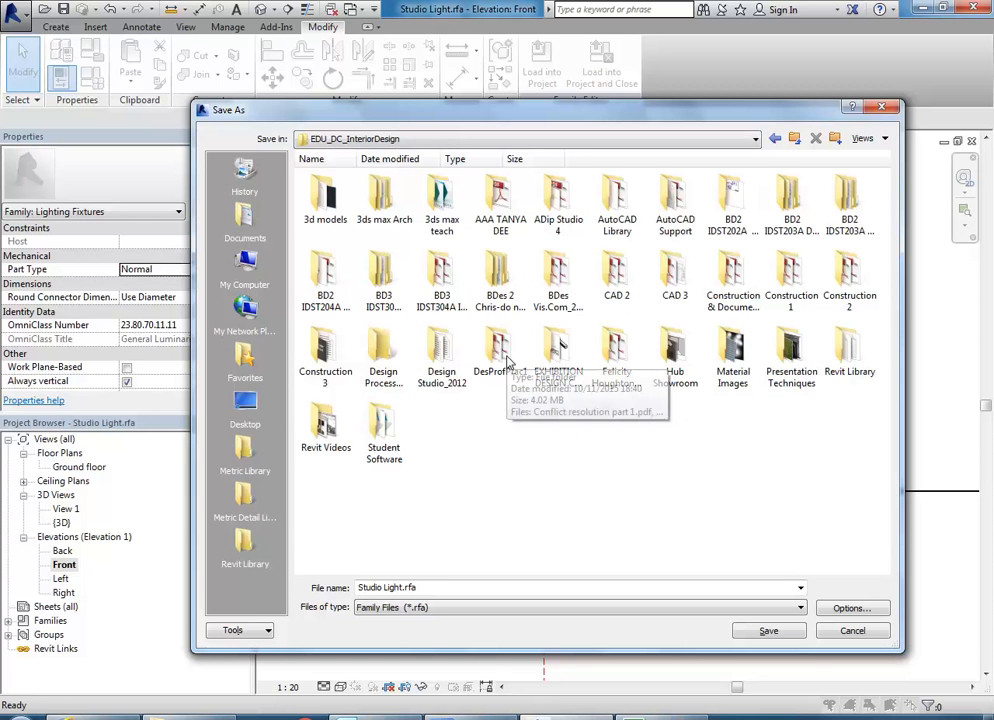
pyautogui.doubleClick(849, 355)
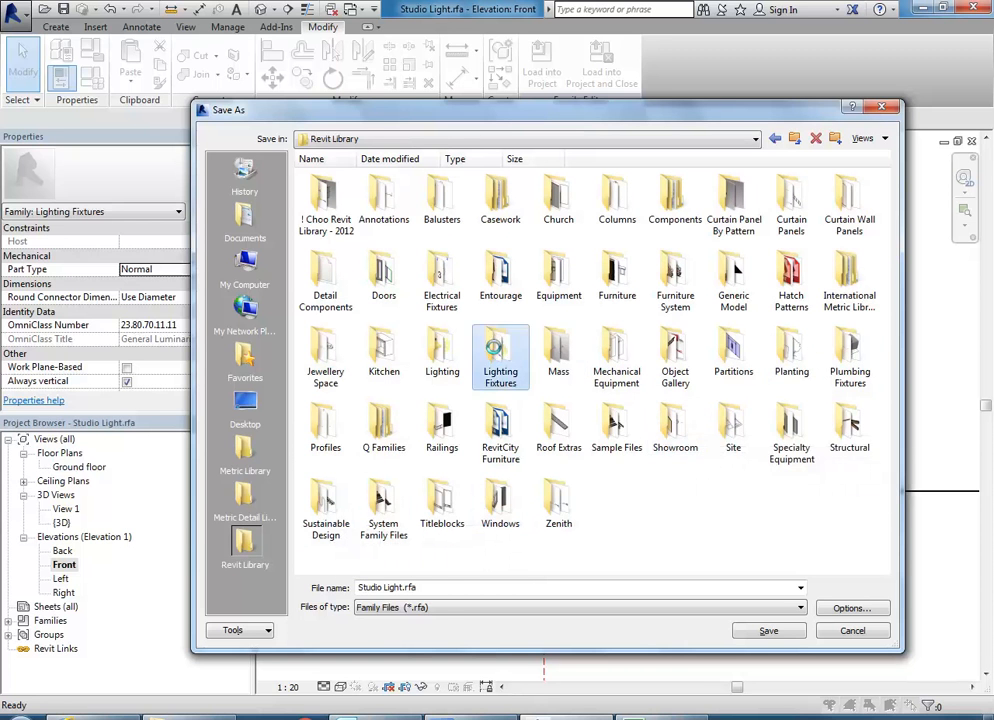
pyautogui.doubleClick(499, 348)
pyautogui.click(434, 588)
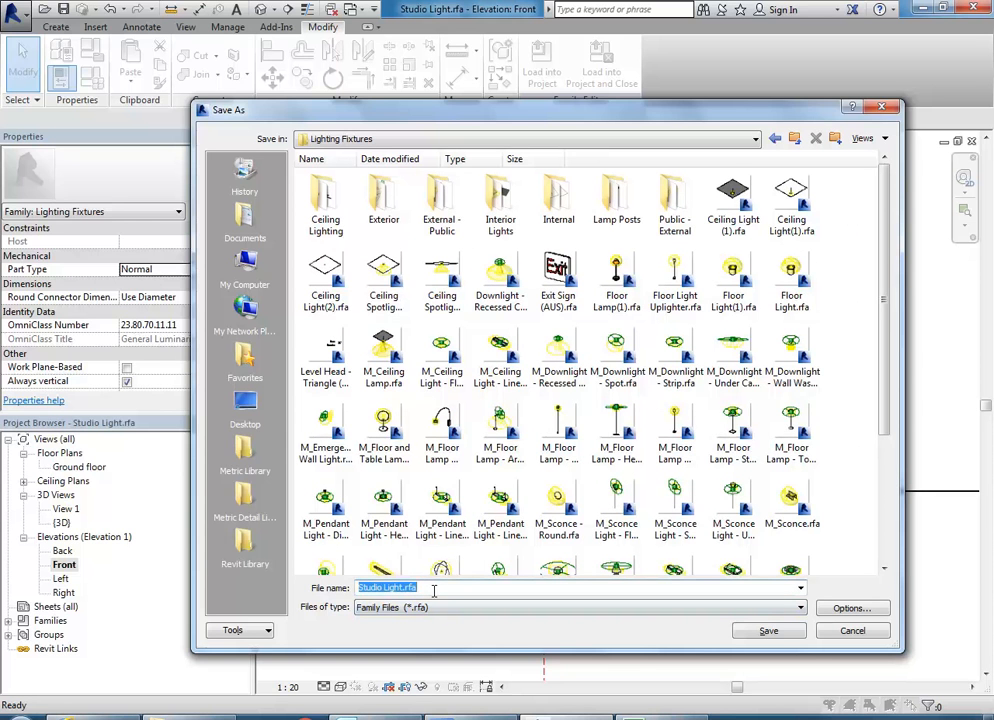
pyautogui.write('Square Unhosted Downl')
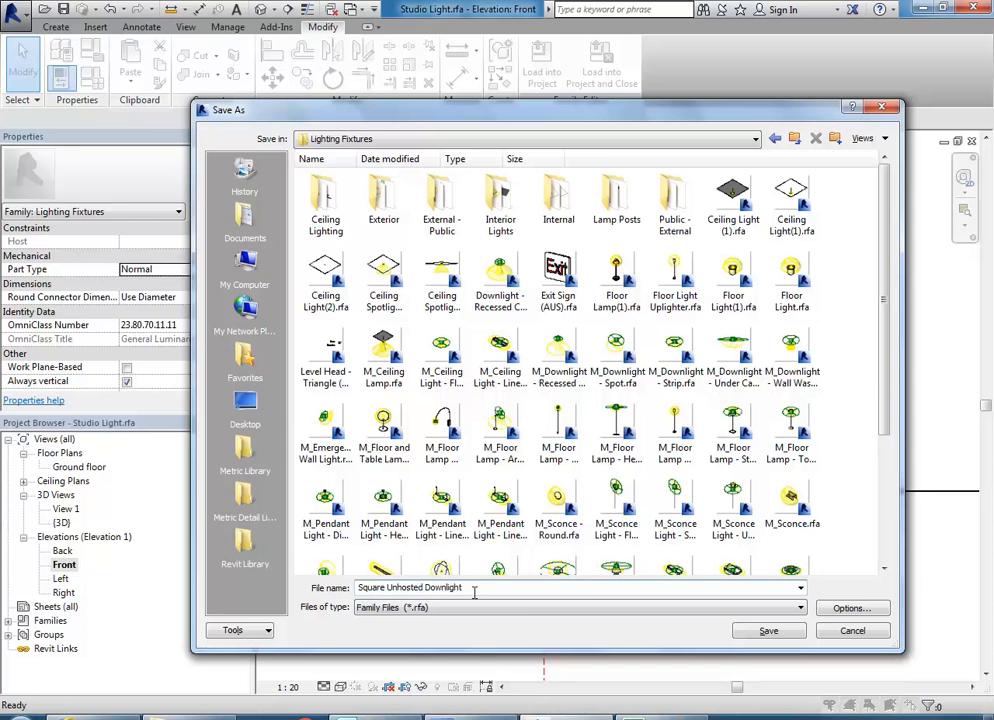
pyautogui.click(768, 630)
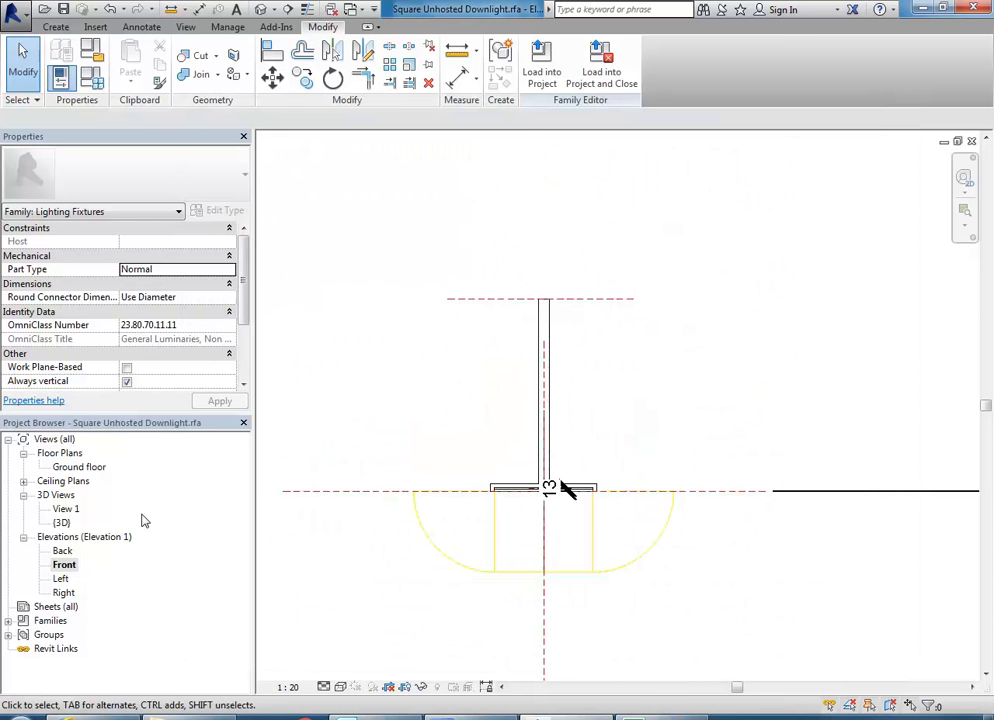
# - Open the {3D} view and delete both arcs of the vertical symbol circle around the fixture
pyautogui.doubleClick(61, 522)
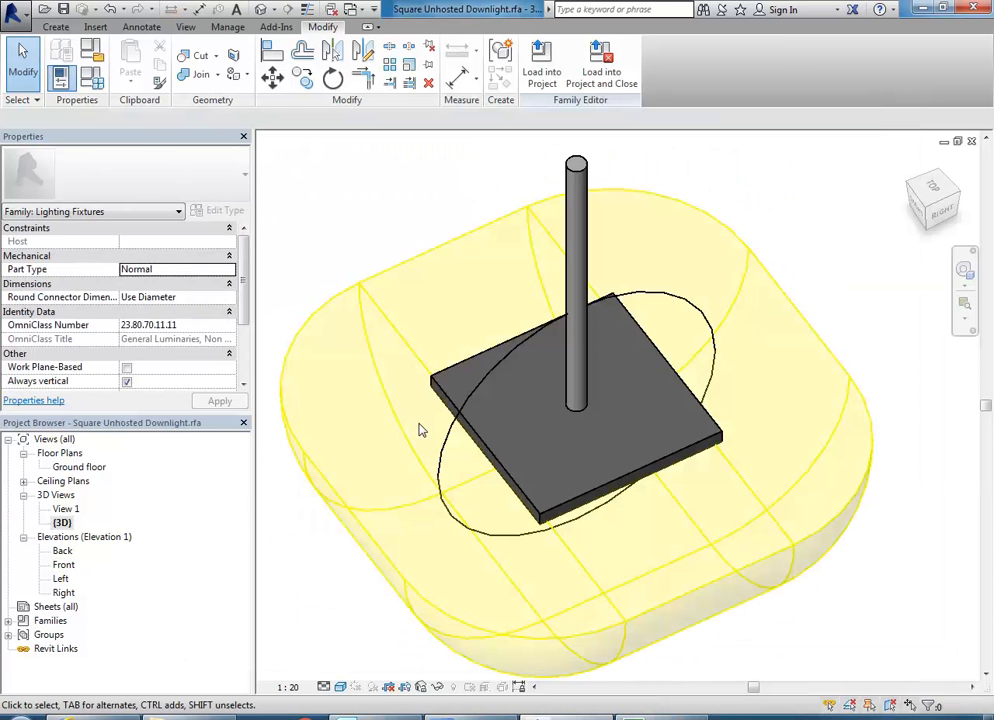
pyautogui.keyDown('shift'); pyautogui.moveTo(351, 477); pyautogui.dragTo(382, 372, button='middle'); pyautogui.keyUp('shift')
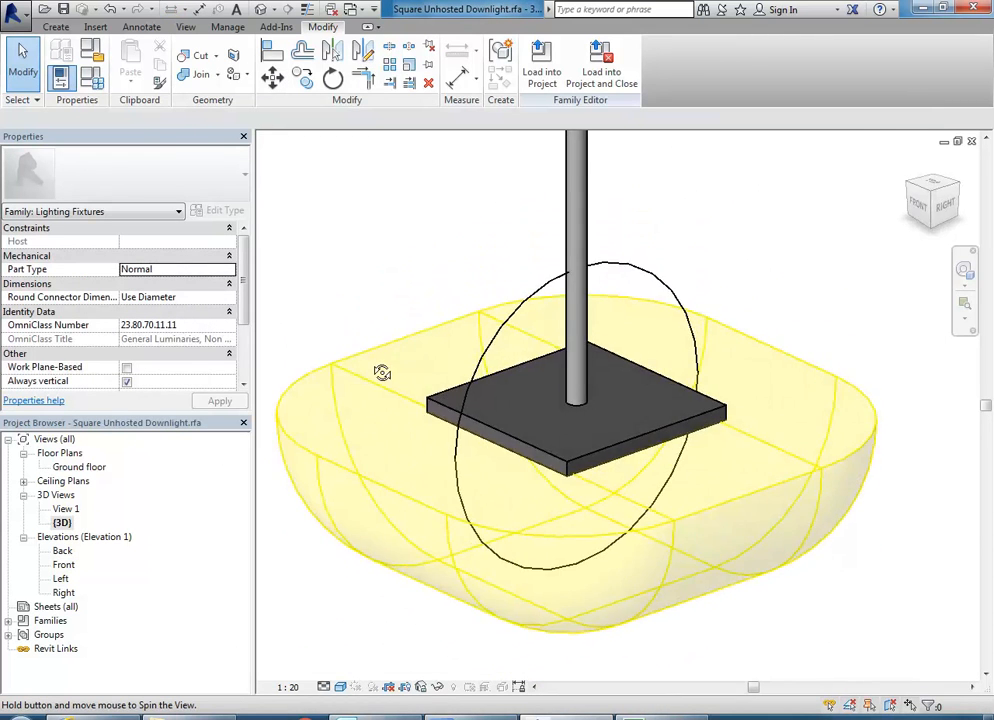
pyautogui.click(541, 291)
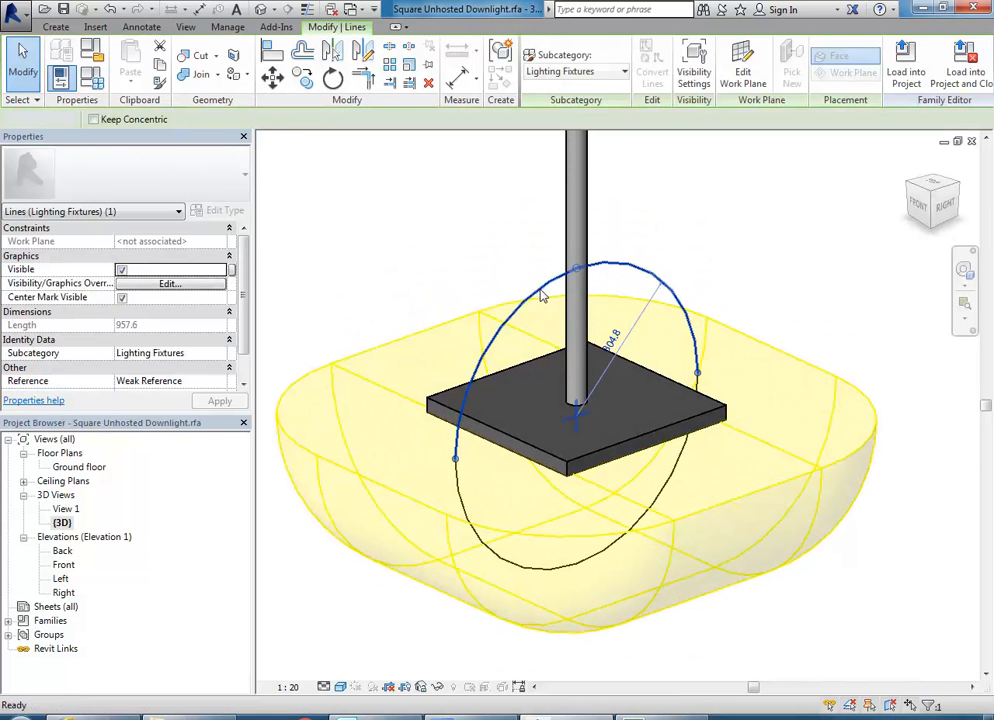
pyautogui.press('Delete')
pyautogui.click(464, 482)
pyautogui.press('Delete')
pyautogui.keyDown('shift'); pyautogui.moveTo(510, 408); pyautogui.dragTo(512, 484, button='middle'); pyautogui.keyUp('shift')
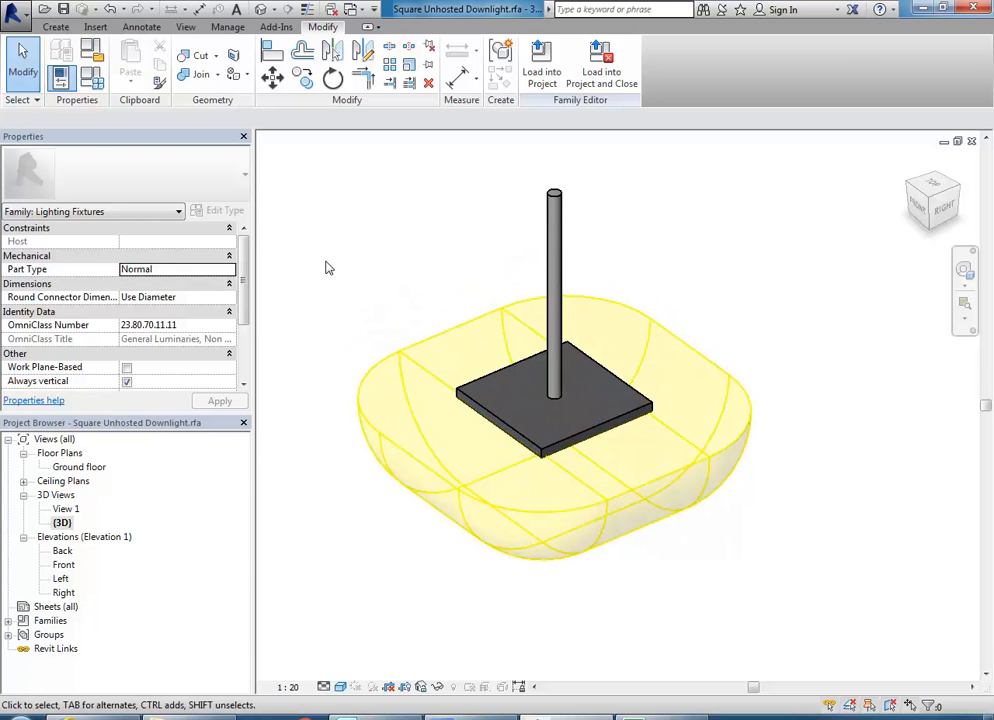
# - Examine the wattage, efficacy, luminous flux and luminous intensity options in the 277V family type's Initial Intensity settings
pyautogui.click(72, 70)
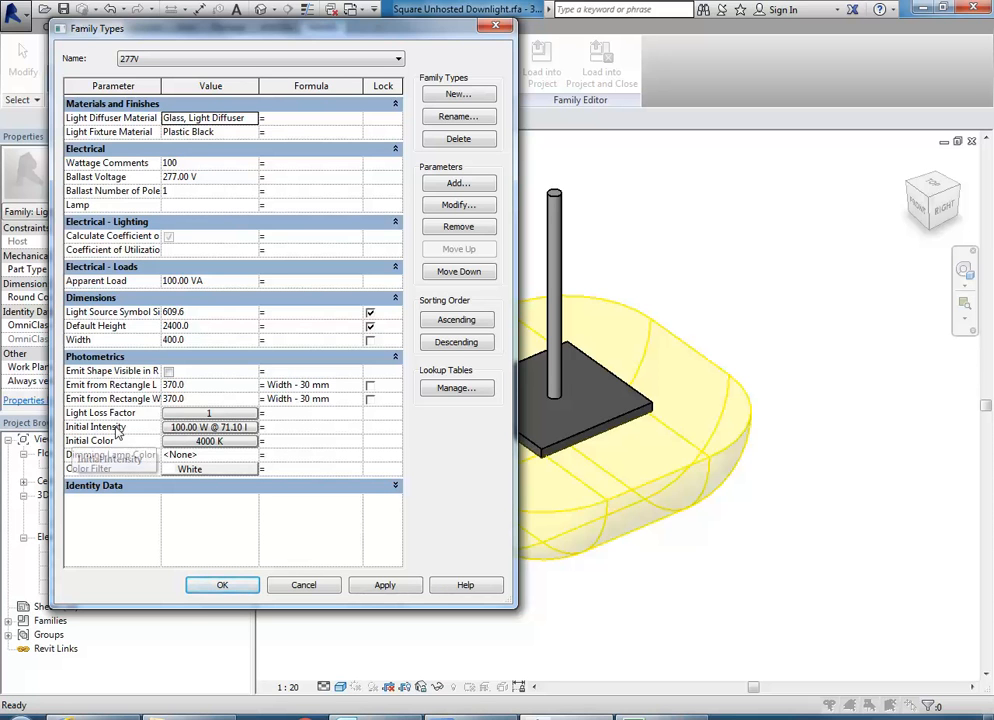
pyautogui.click(199, 430)
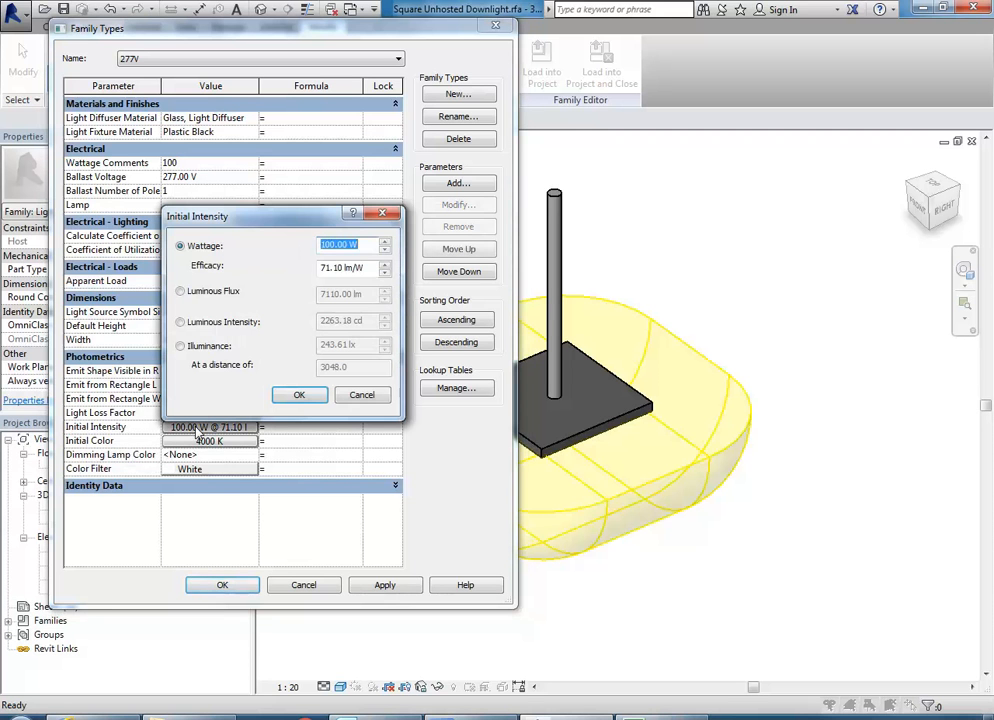
pyautogui.click(366, 268)
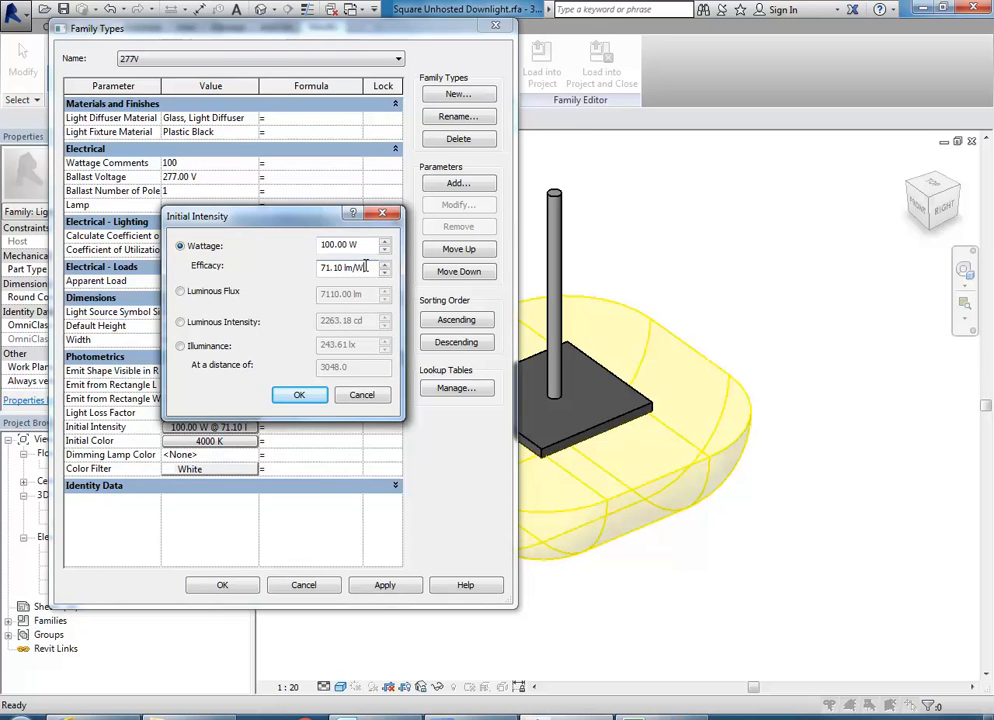
pyautogui.click(181, 292)
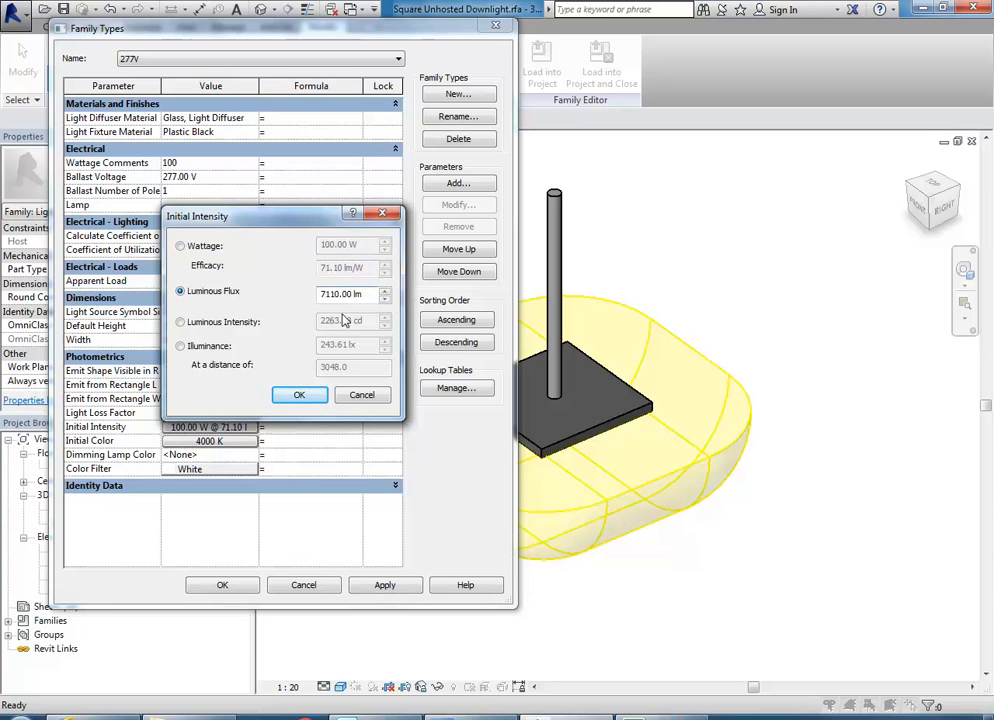
pyautogui.click(180, 246)
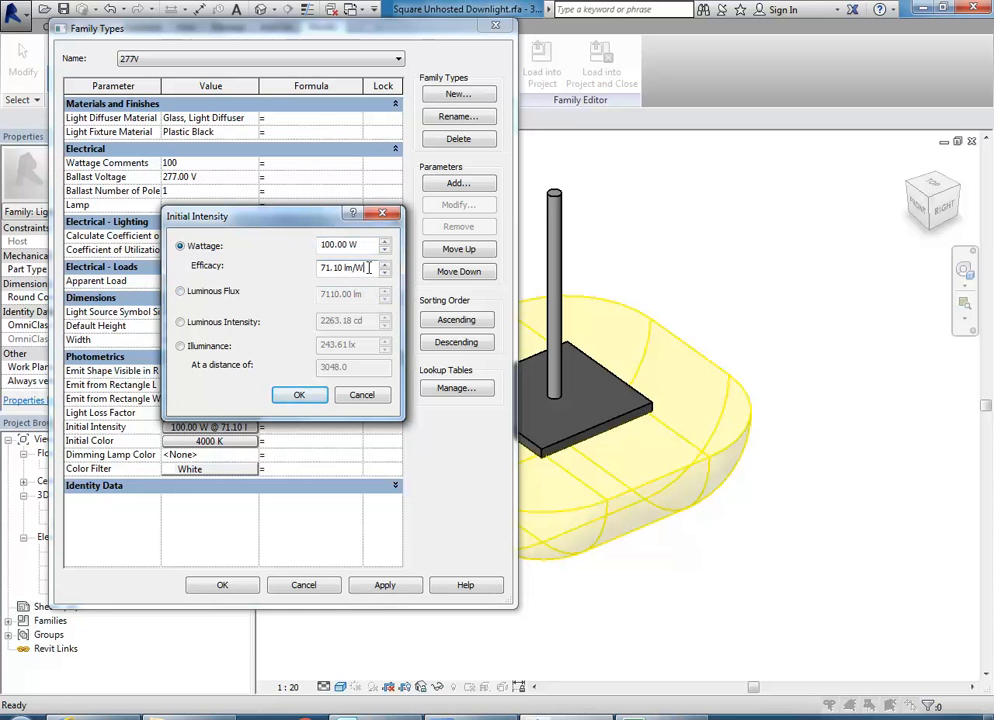
pyautogui.moveTo(357, 245); pyautogui.dragTo(258, 246)
pyautogui.click(328, 244)
pyautogui.click(337, 268)
pyautogui.click(181, 291)
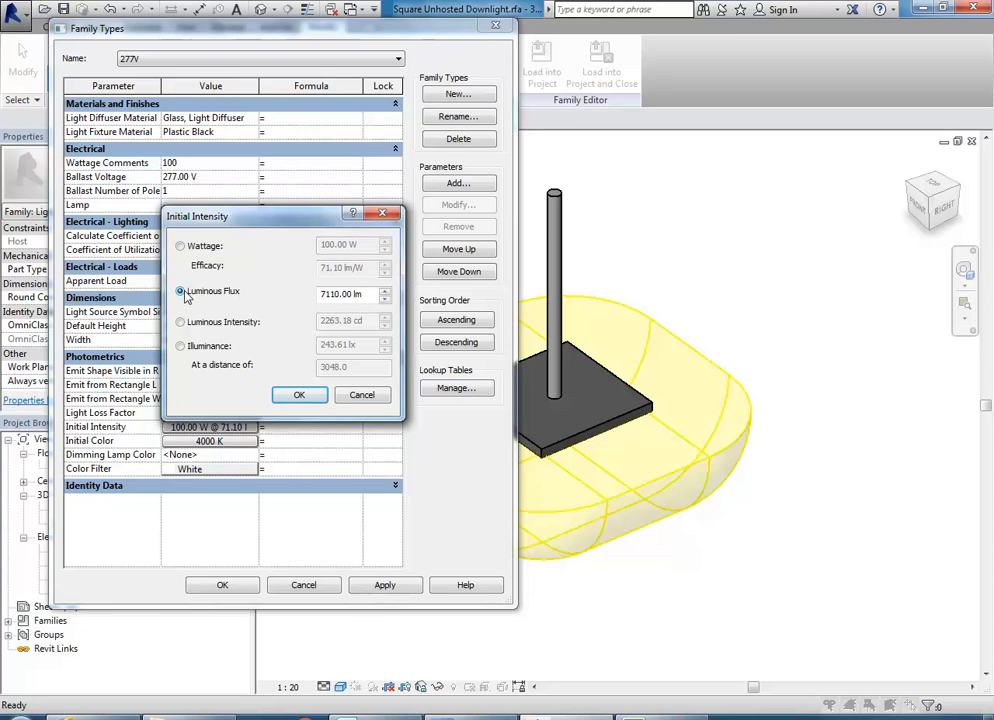
pyautogui.click(327, 294)
pyautogui.click(189, 326)
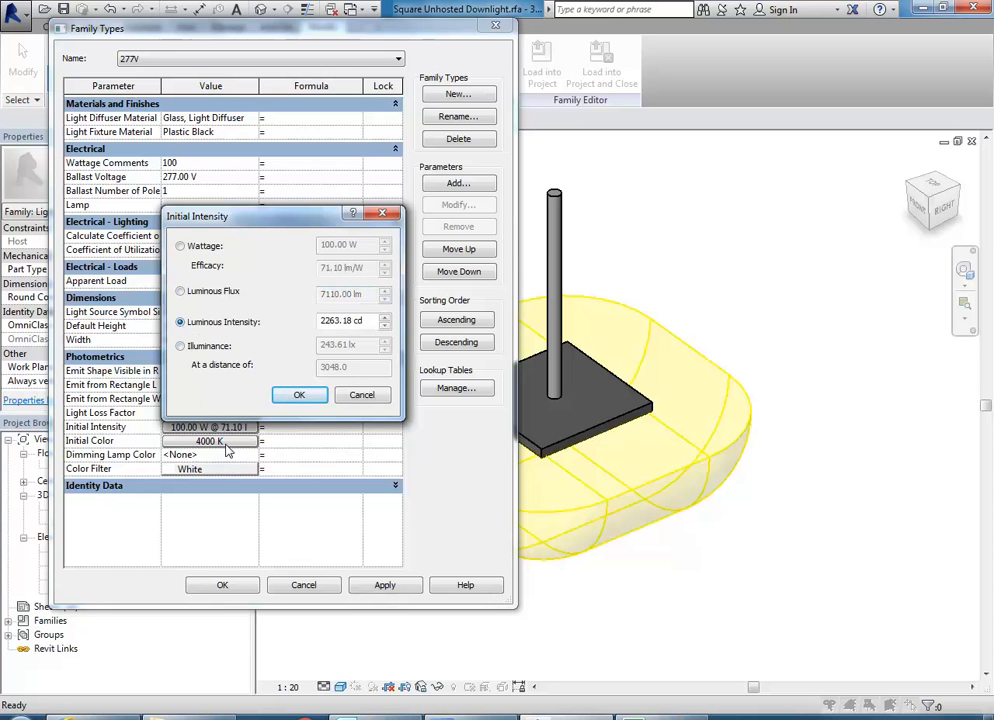
pyautogui.click(375, 320)
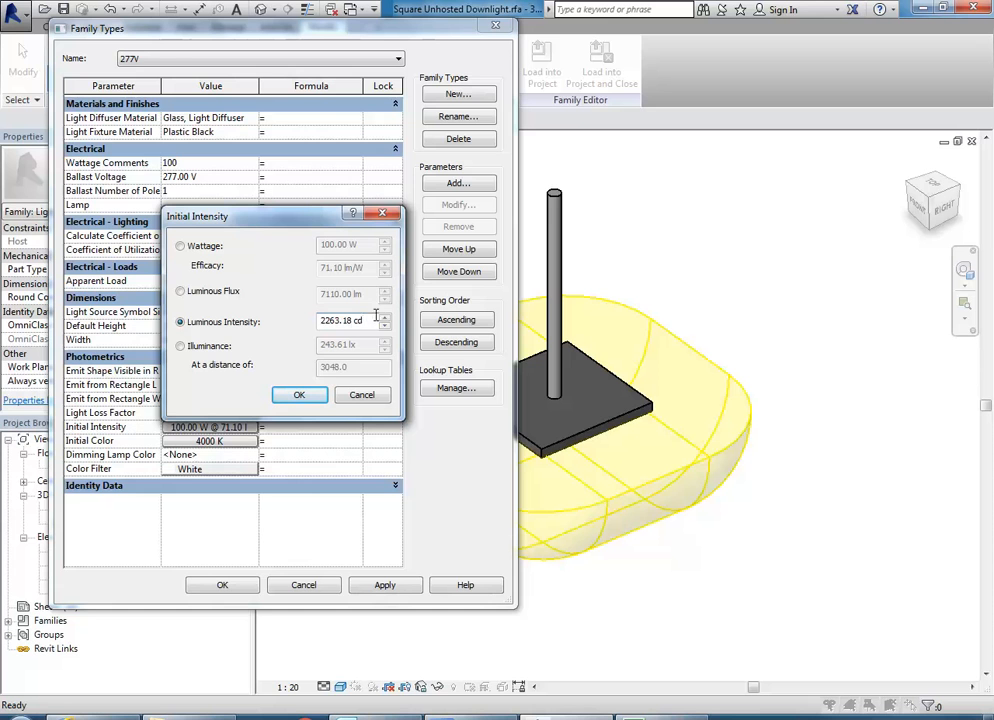
# - Compare the luminous flux and luminous intensity options, and define the 277V type's Initial Intensity by Luminous Flux
pyautogui.click(181, 291)
pyautogui.click(180, 322)
pyautogui.click(181, 291)
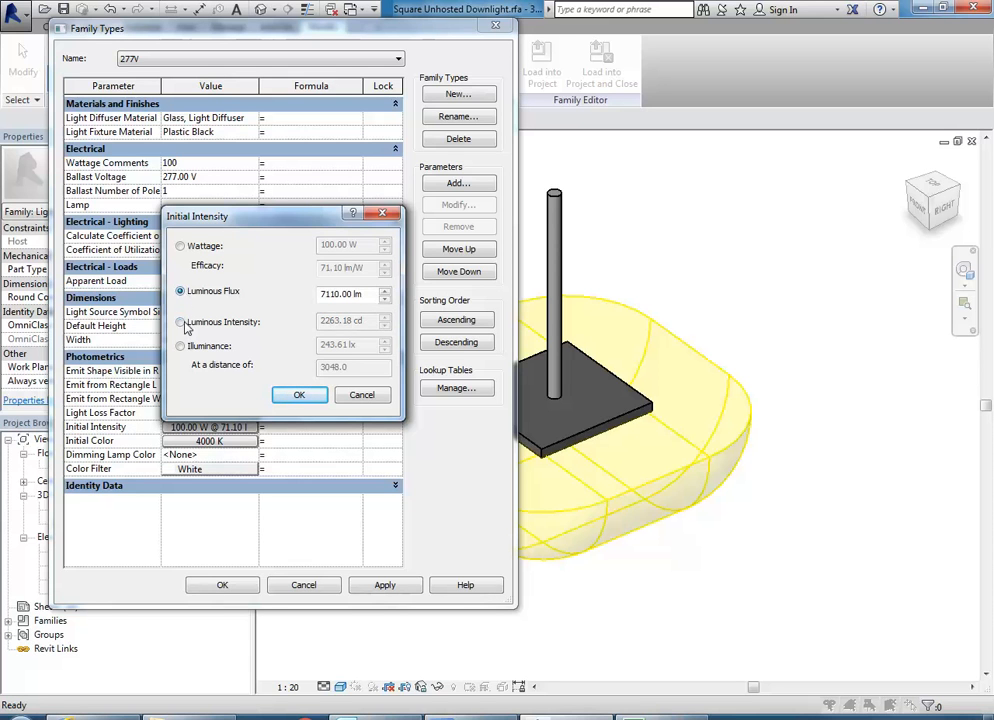
pyautogui.click(181, 323)
pyautogui.click(181, 291)
pyautogui.click(181, 323)
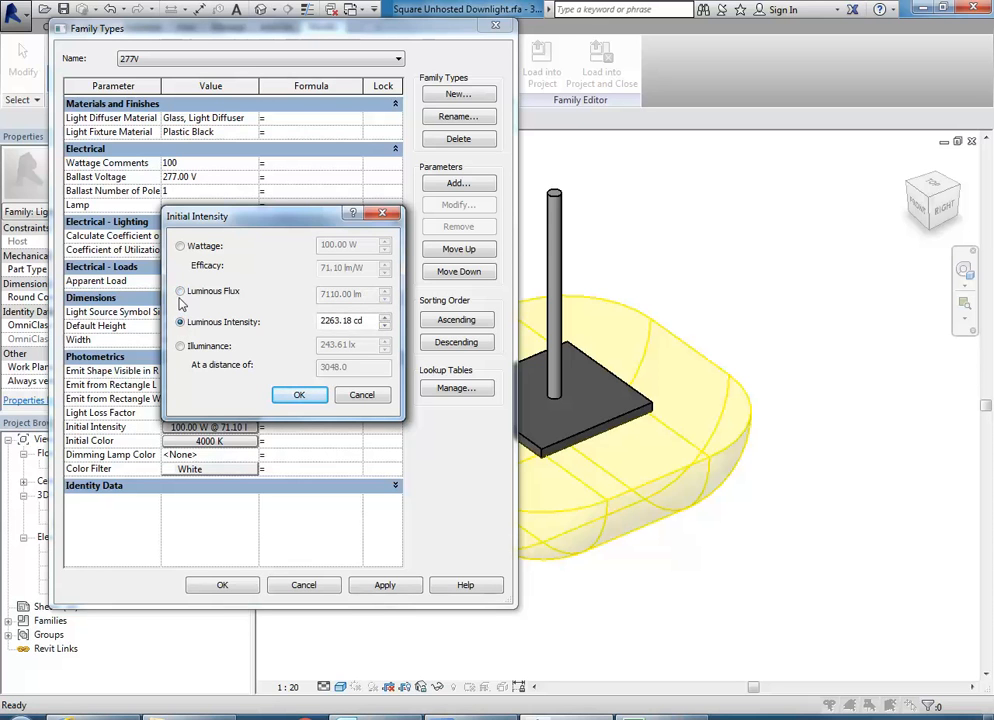
pyautogui.click(181, 291)
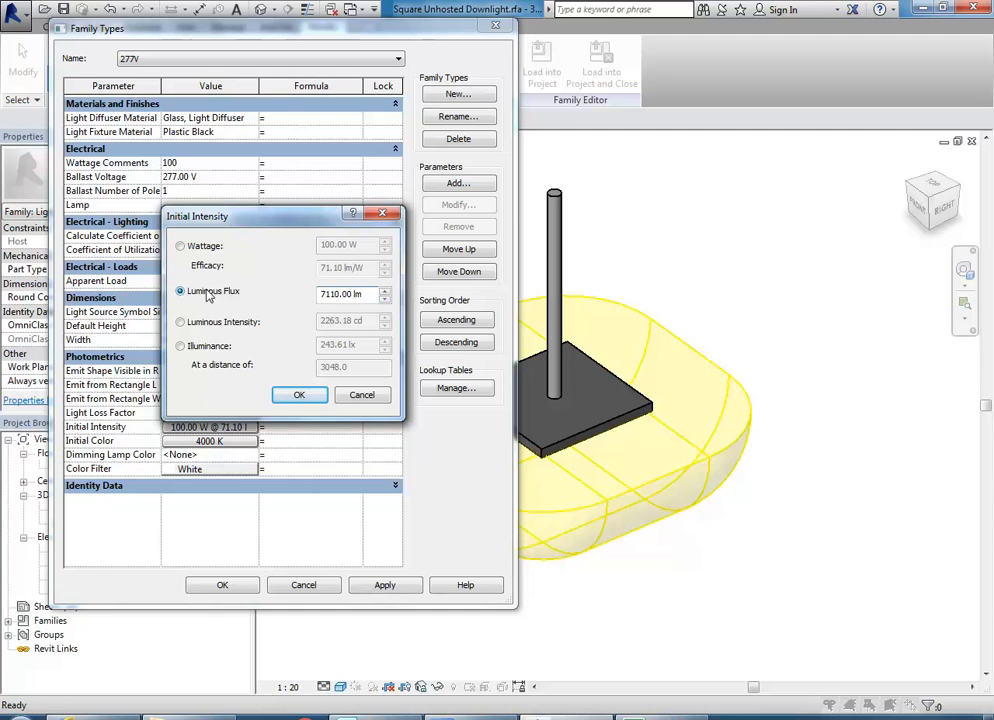
pyautogui.click(299, 400)
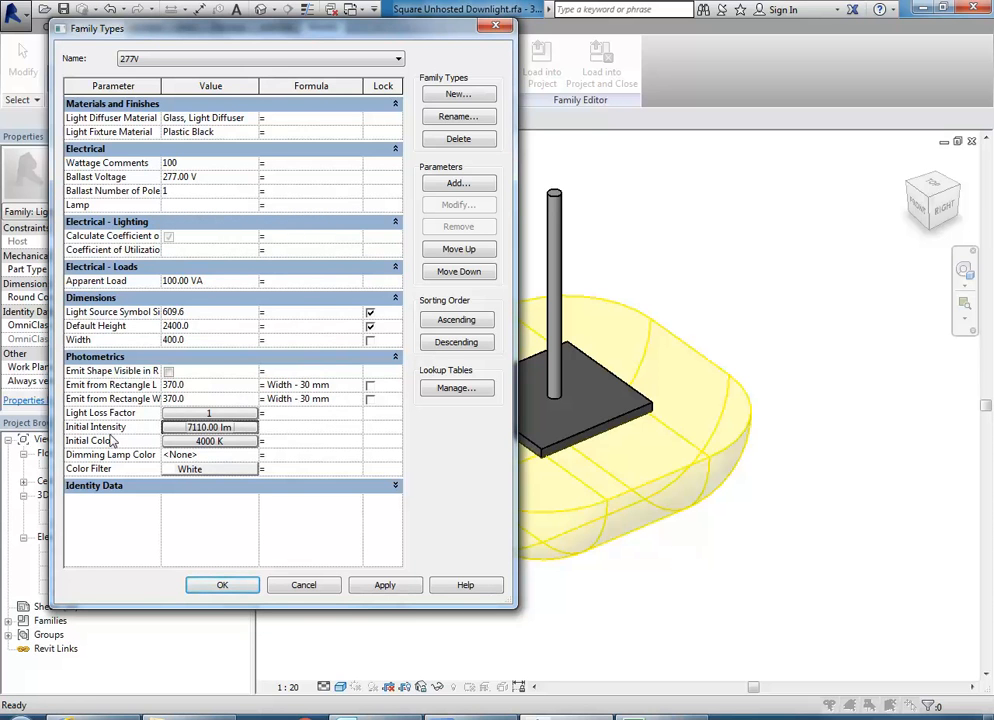
# - Review the 277V type's Initial Color settings and recheck its luminous flux entry without changing either
pyautogui.click(193, 441)
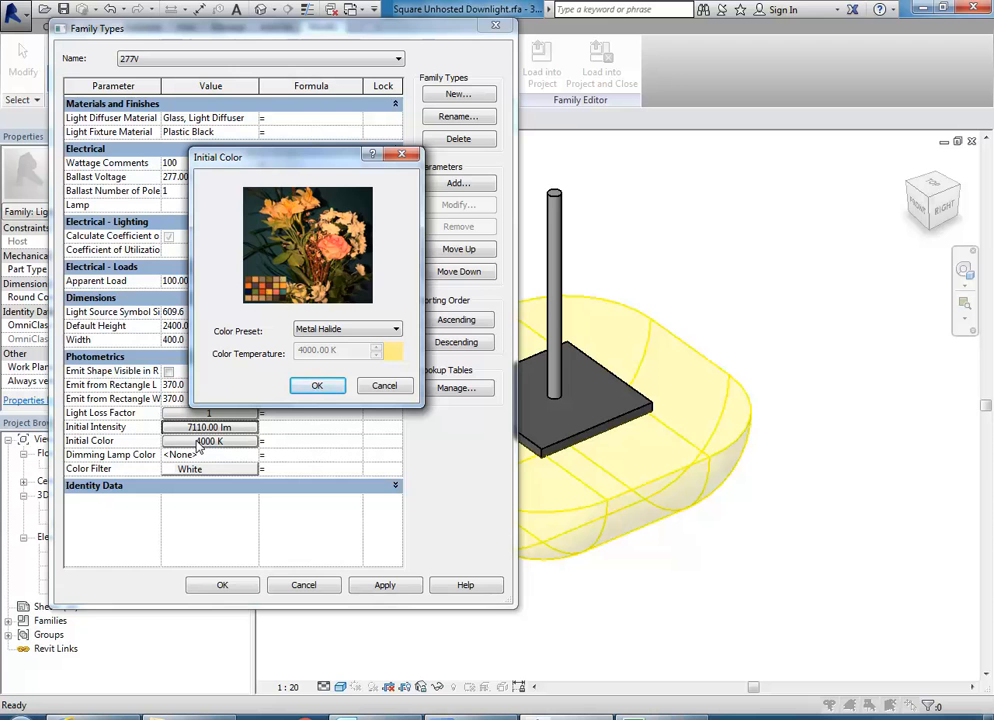
pyautogui.click(380, 385)
pyautogui.click(222, 428)
pyautogui.moveTo(326, 296); pyautogui.dragTo(315, 298)
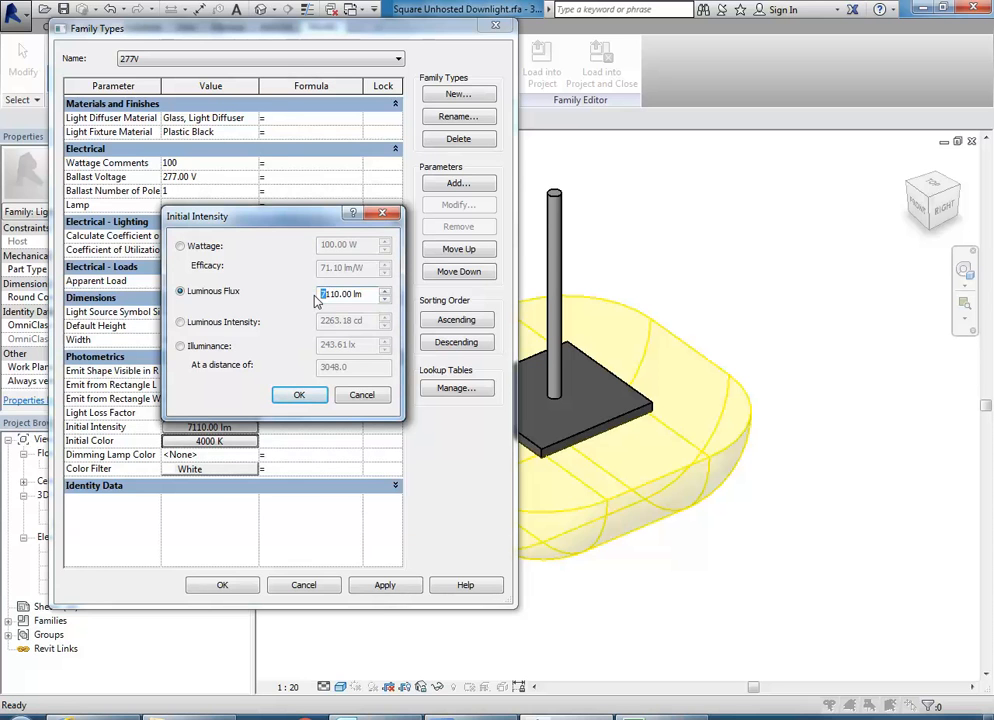
pyautogui.click(354, 294)
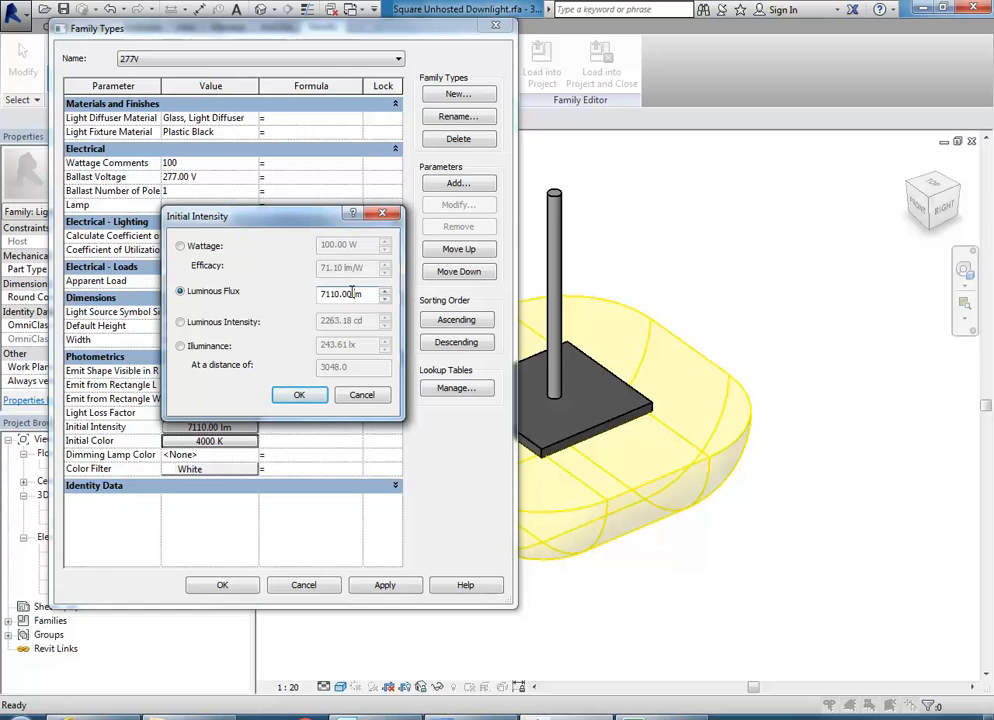
pyautogui.click(297, 396)
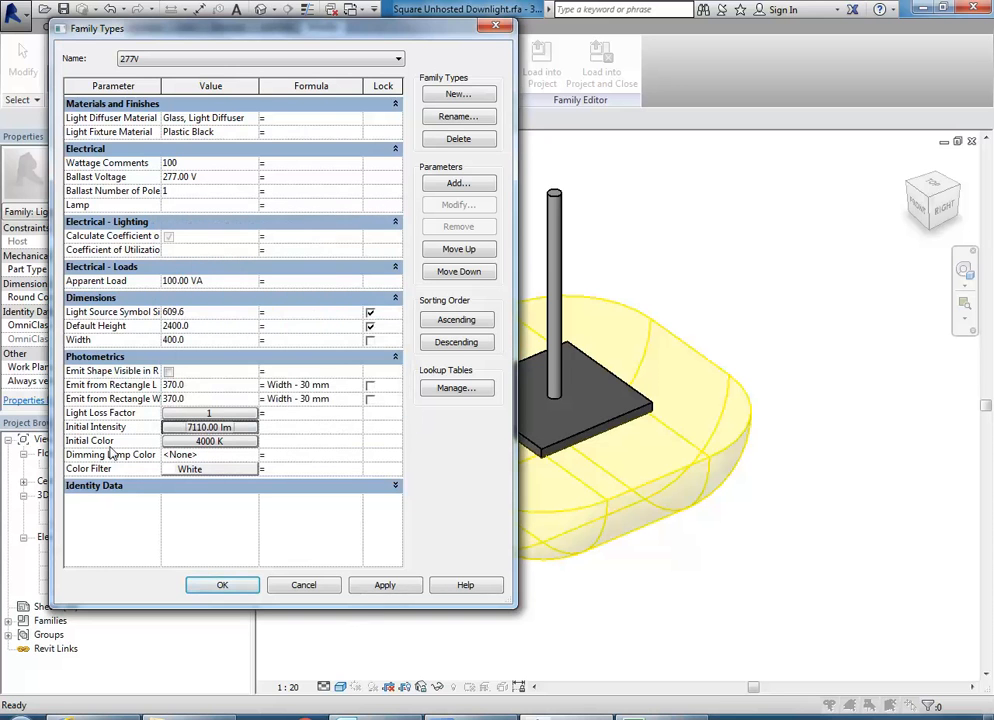
# - Set the 277V type's Initial Color to the D50 Reference White preset and accept the family type changes
pyautogui.click(204, 442)
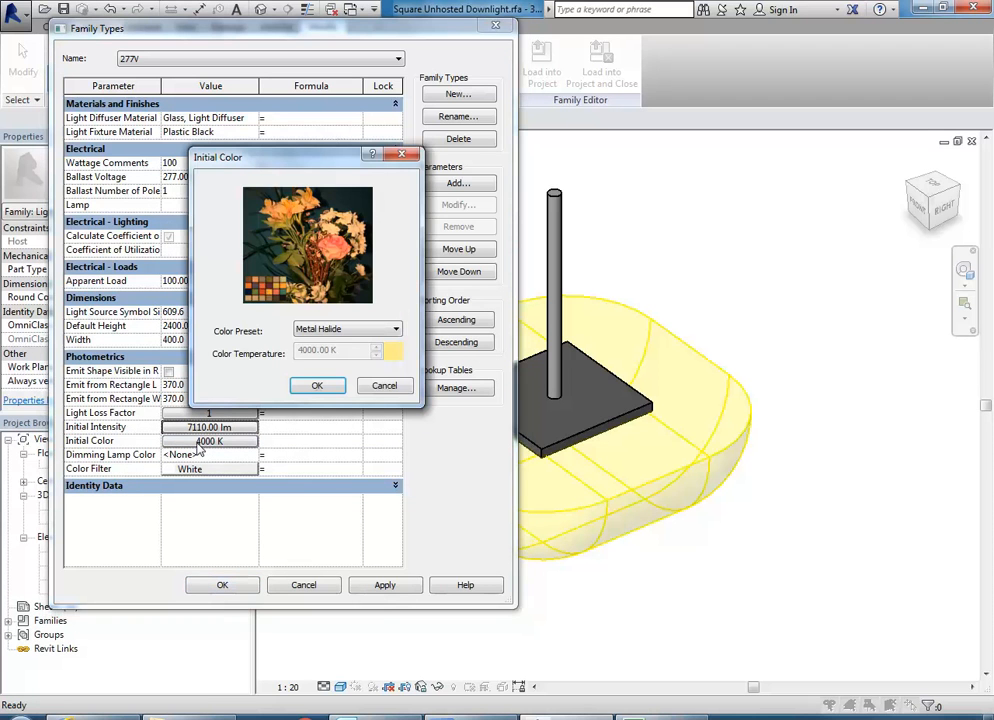
pyautogui.click(392, 330)
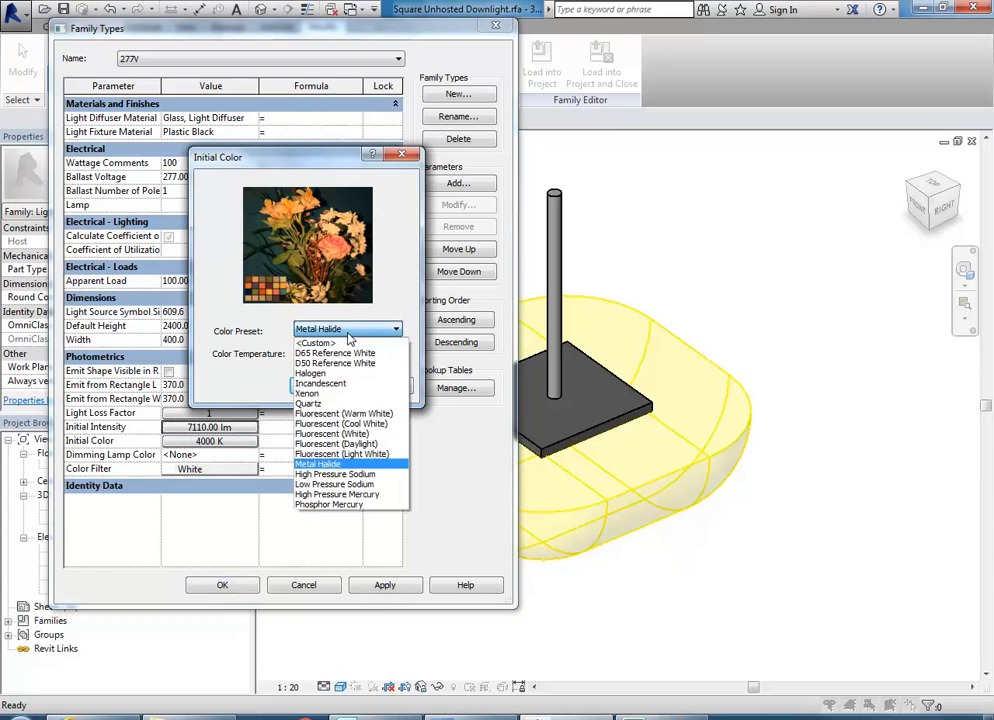
pyautogui.click(340, 363)
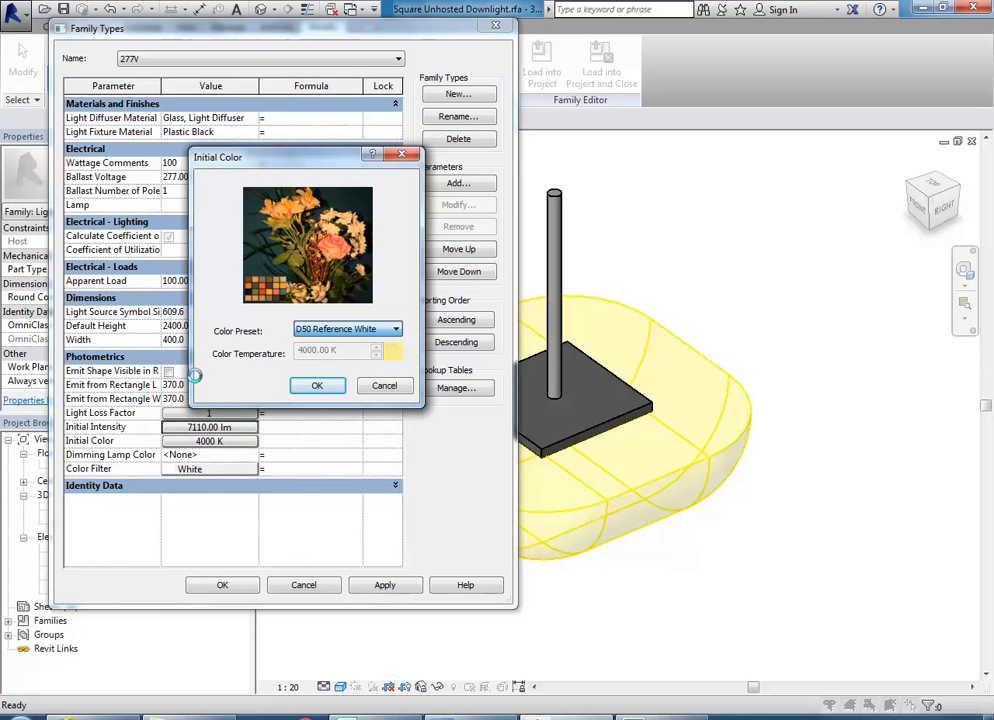
pyautogui.click(317, 385)
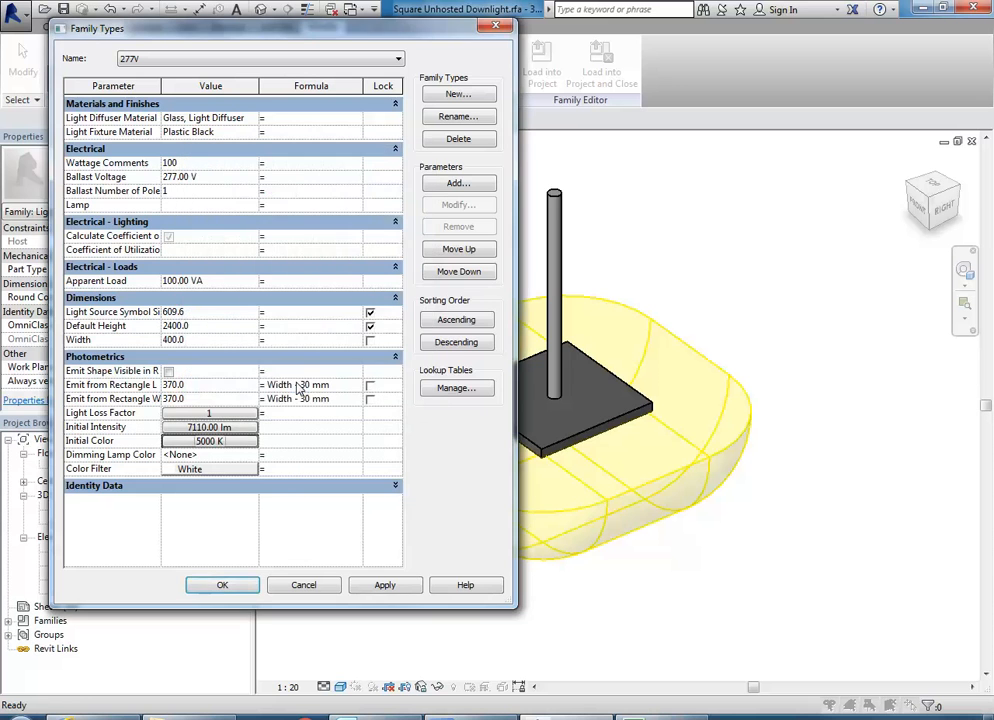
pyautogui.click(229, 586)
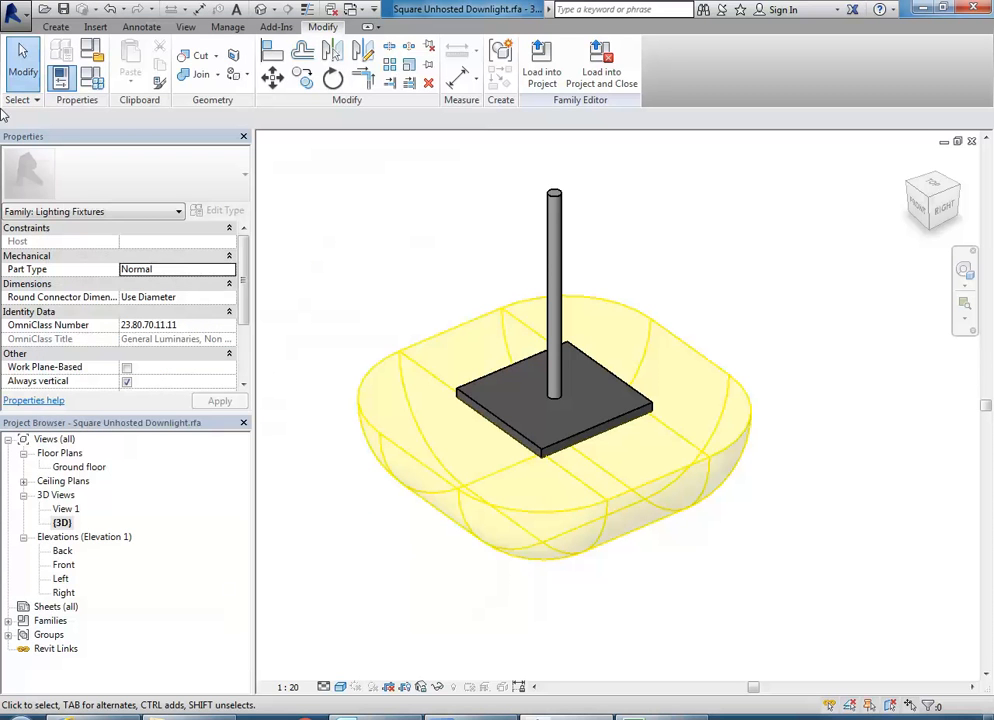
# - Save the Square Unhosted Downlight family and load it into the HarringtonSt-14Render Lighting project
pyautogui.click(62, 10)
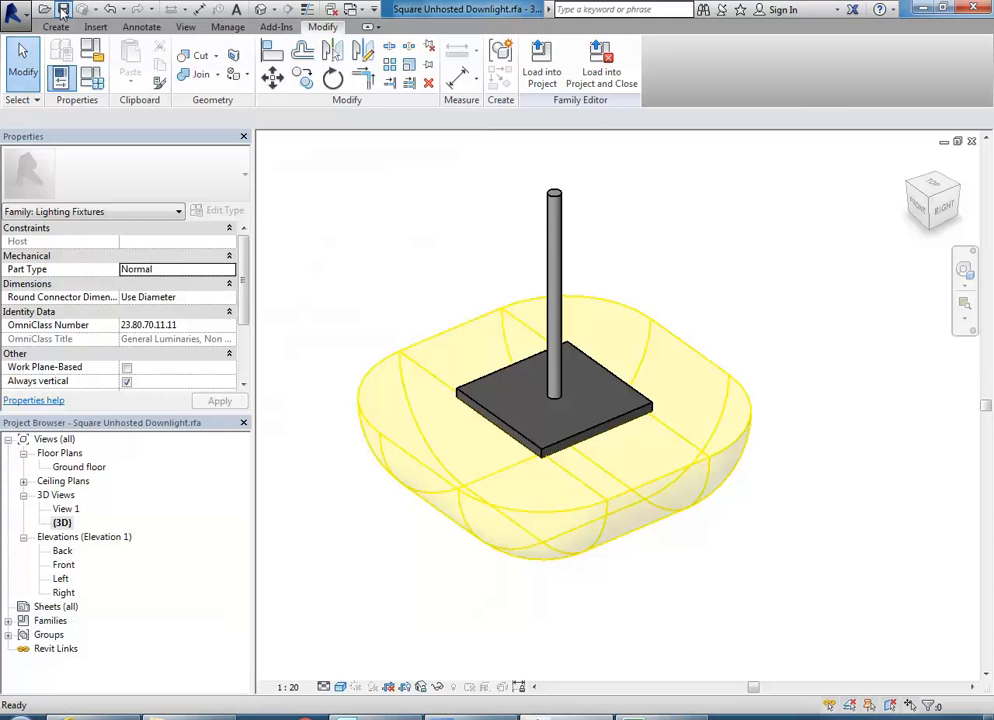
pyautogui.click(541, 72)
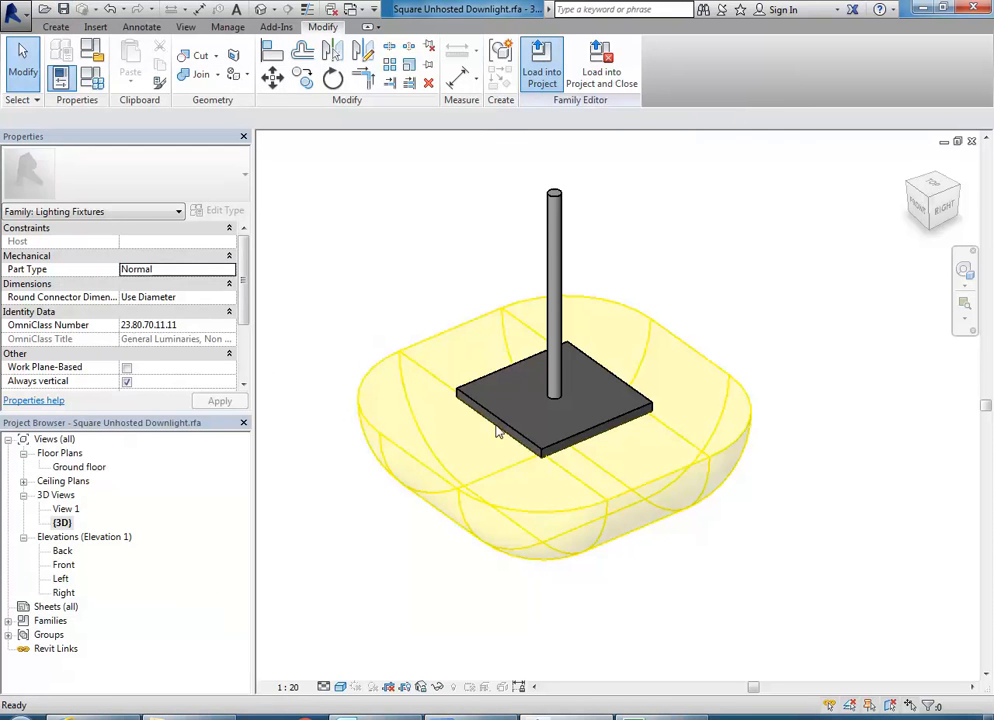
pyautogui.moveTo(478, 485); pyautogui.dragTo(475, 431, button='middle')
# - Open the Level 1 FFL ceiling plan of the project
pyautogui.doubleClick(76, 524)
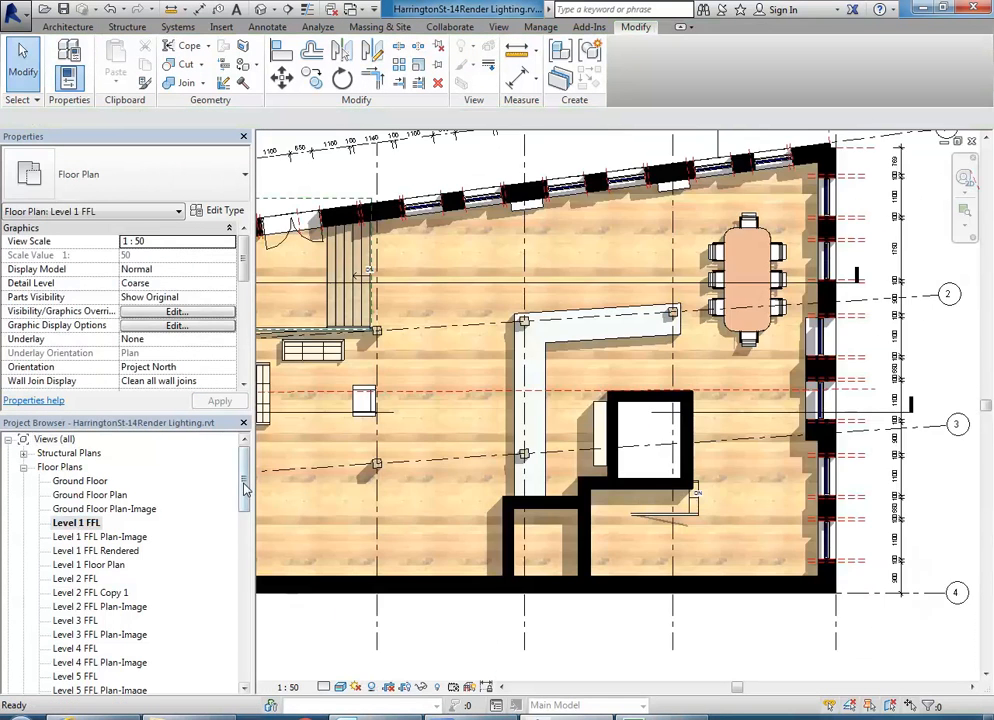
pyautogui.moveTo(242, 495); pyautogui.dragTo(242, 530)
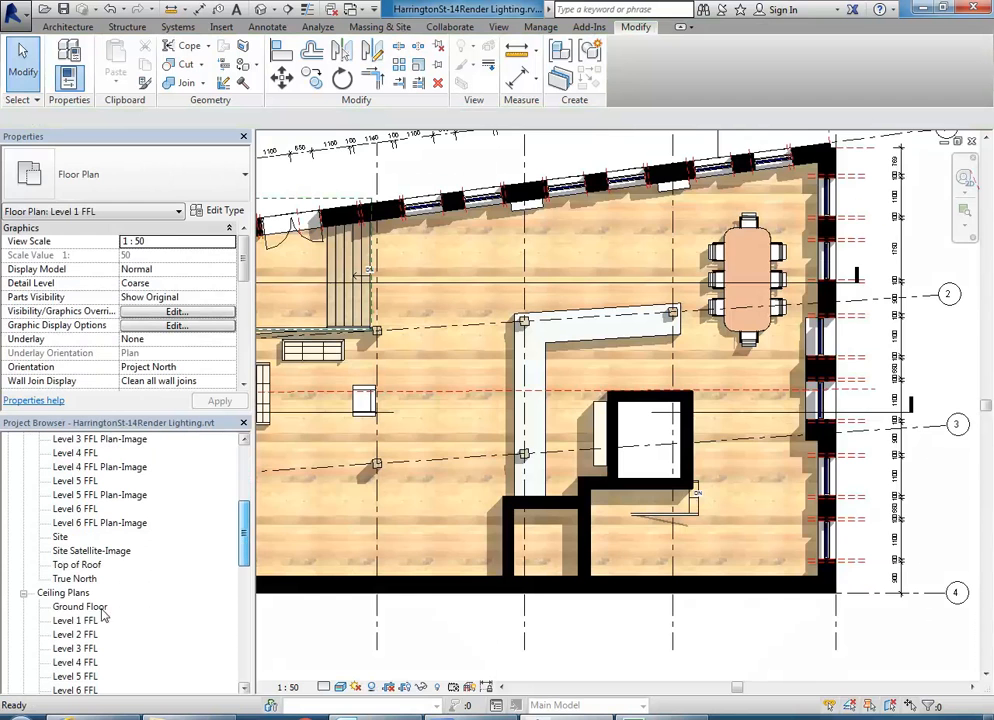
pyautogui.doubleClick(76, 620)
pyautogui.moveTo(405, 350); pyautogui.dragTo(561, 363, button='middle')
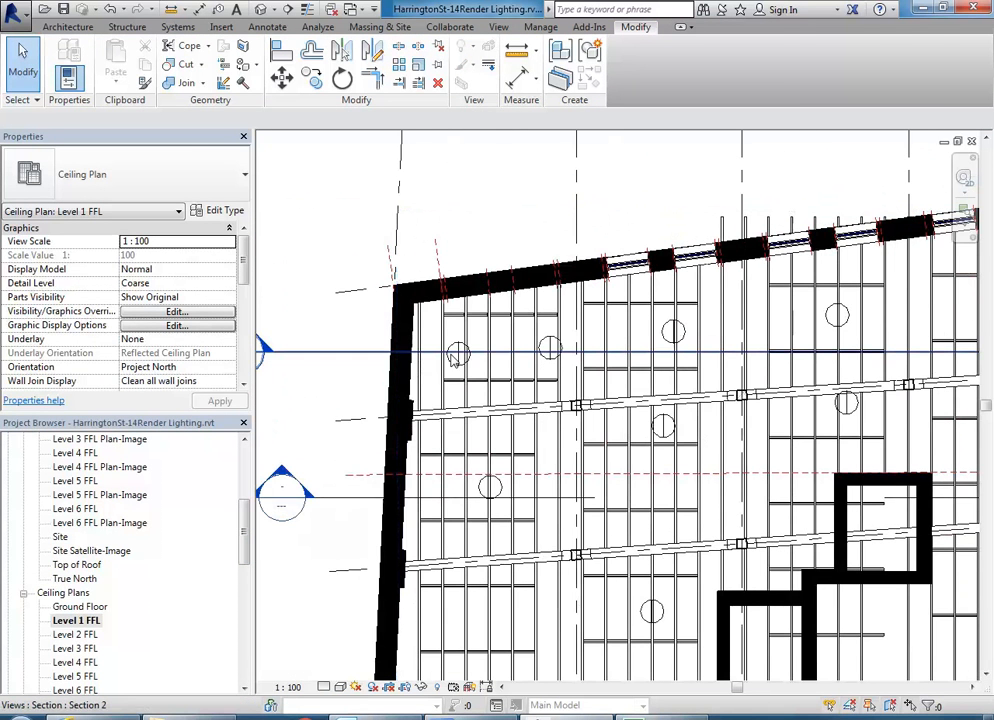
# - Place one Square Unhosted Downlight 120V component just left of a round studio light in the upper ceiling bay
pyautogui.click(67, 27)
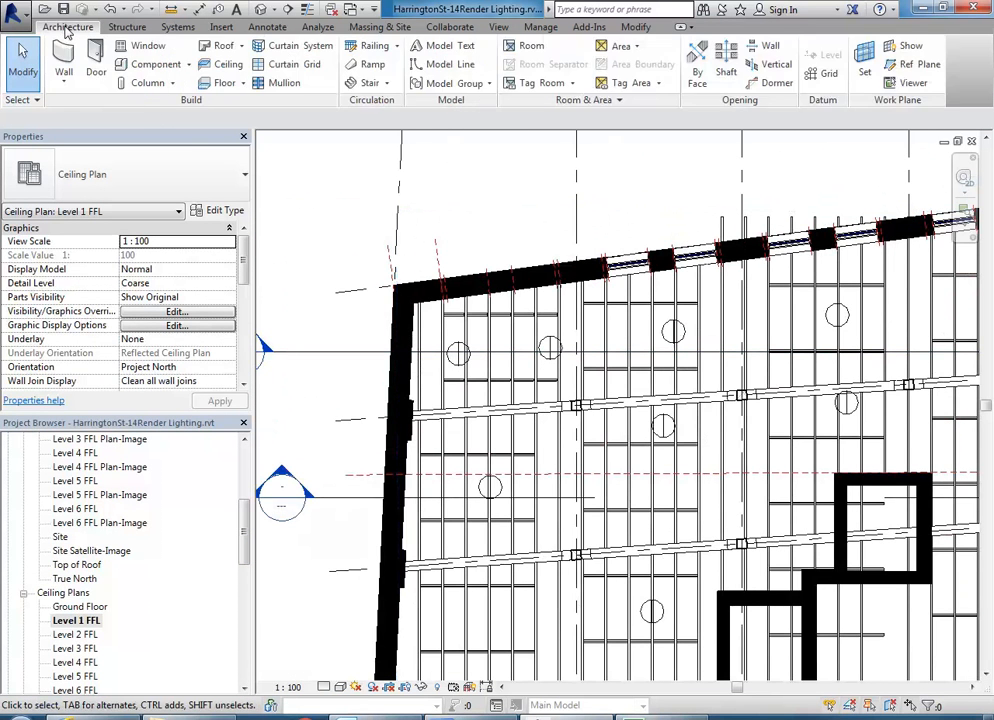
pyautogui.click(147, 67)
pyautogui.moveTo(767, 350); pyautogui.dragTo(566, 386, button='middle')
pyautogui.scroll(3, 689, 360)
pyautogui.scroll(1, 652, 347)
pyautogui.scroll(2, 652, 366)
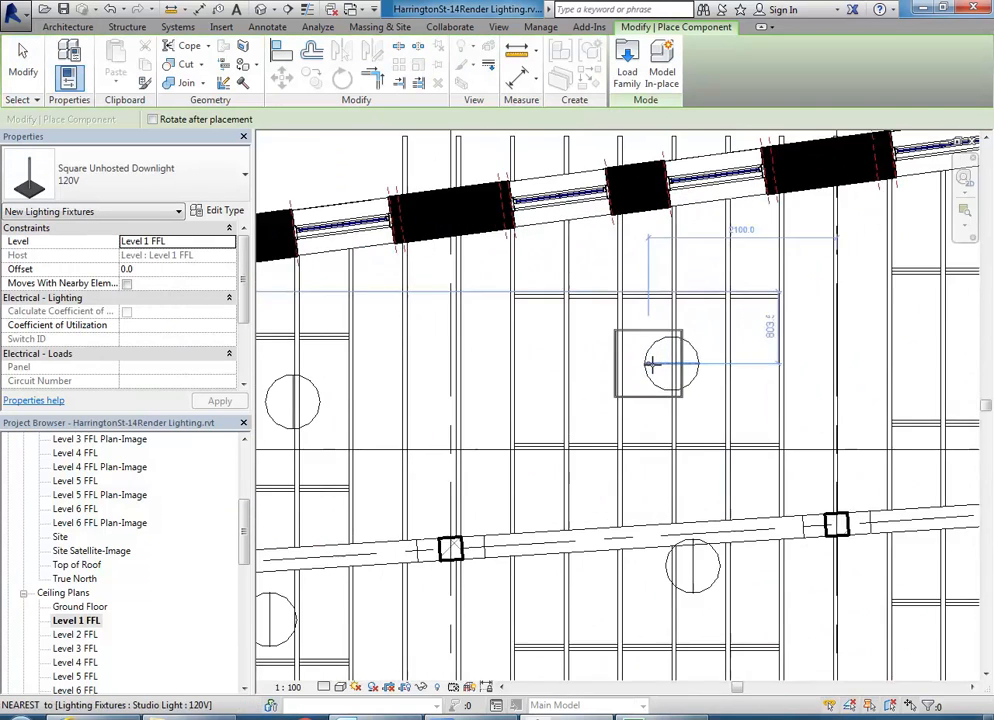
pyautogui.scroll(3, 644, 358)
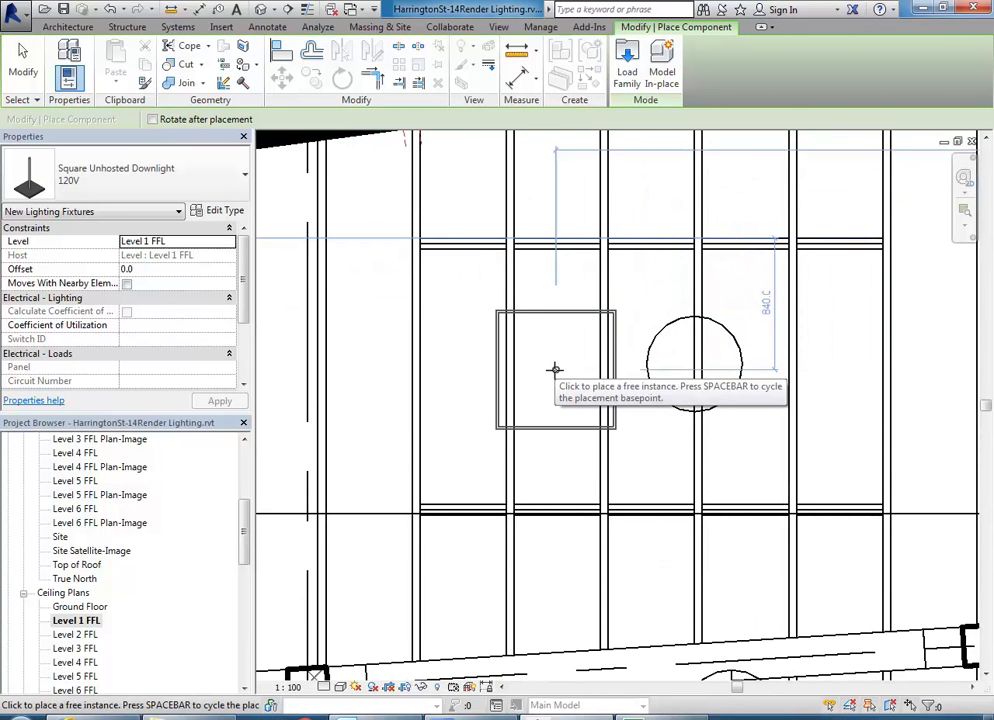
pyautogui.click(556, 370)
pyautogui.press('Escape')
pyautogui.press('Escape')
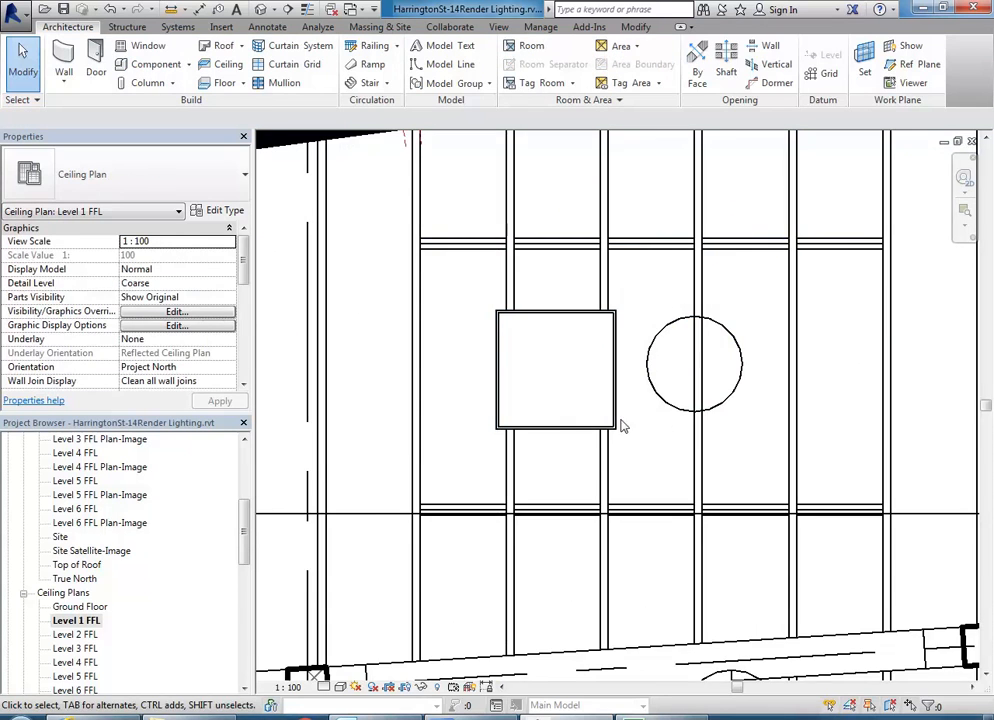
# - Select all instances of the Studio Light 120V fixture and change their type to Square Unhosted Downlight 120V
pyautogui.scroll(-2, 535, 390)
pyautogui.moveTo(535, 390); pyautogui.dragTo(570, 386, button='middle')
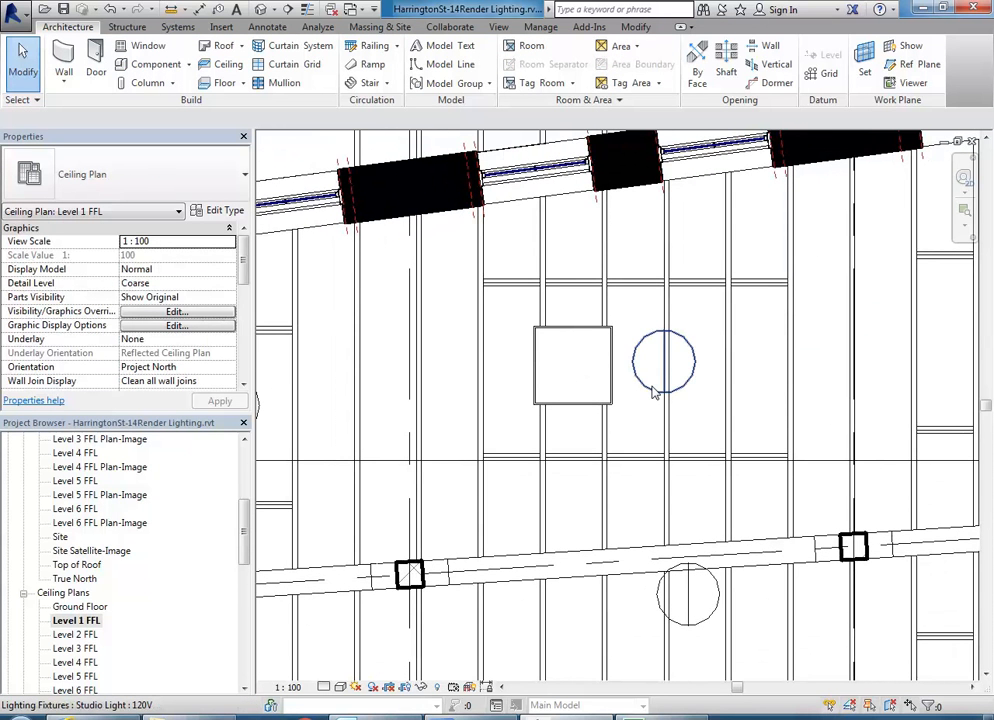
pyautogui.scroll(-1, 653, 392)
pyautogui.moveTo(653, 392); pyautogui.dragTo(578, 340, button='middle')
pyautogui.click(577, 345)
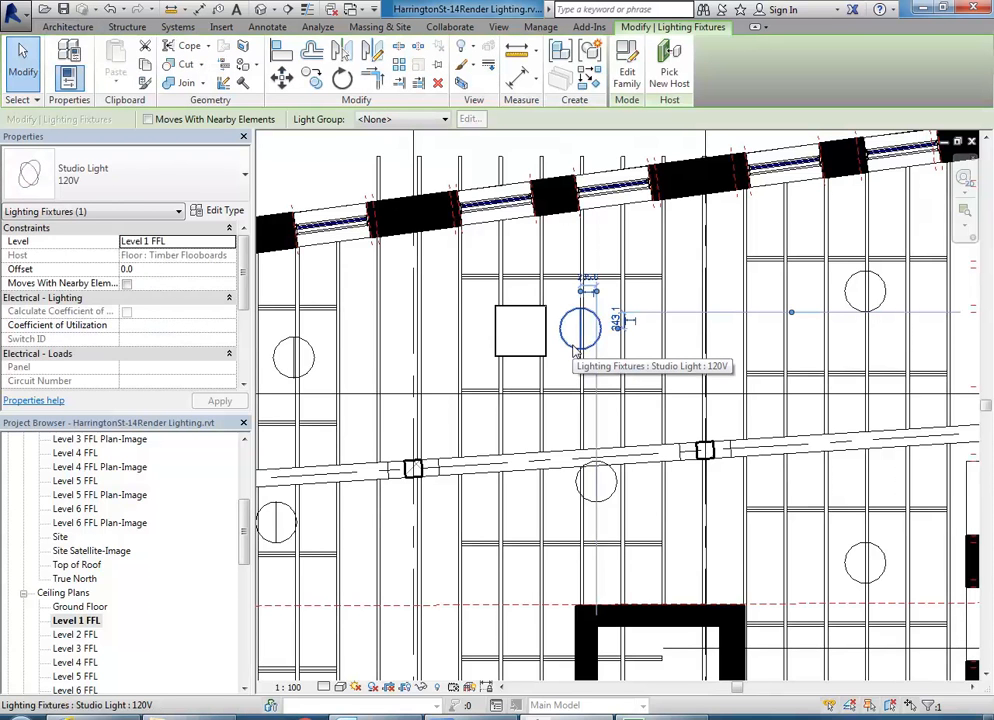
pyautogui.rightClick(575, 349)
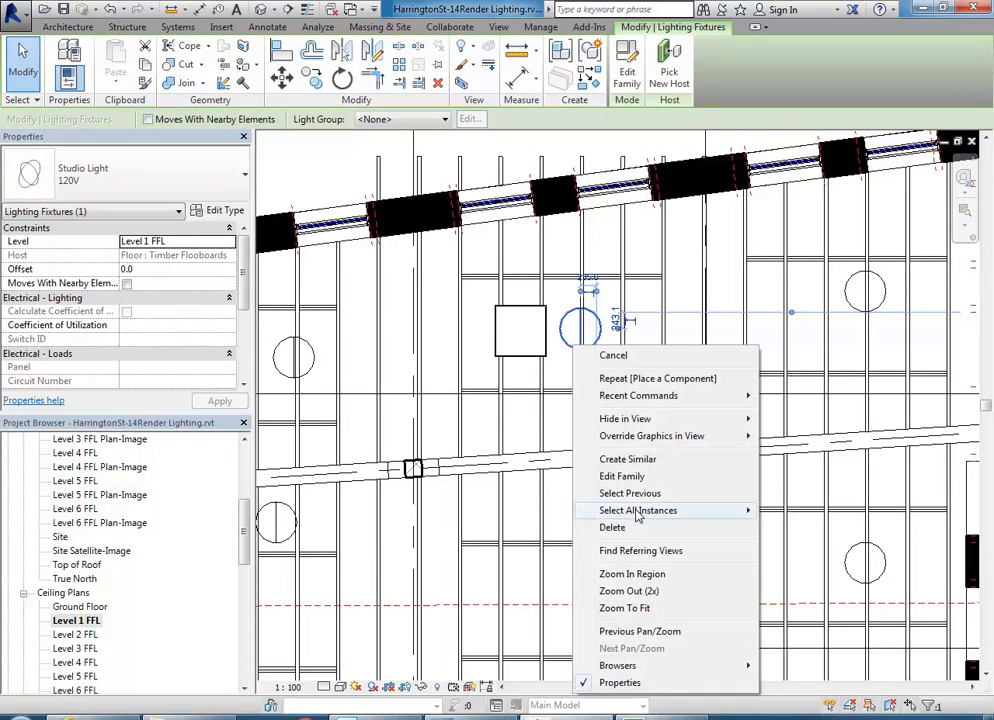
pyautogui.moveTo(637, 512)
pyautogui.click(808, 528)
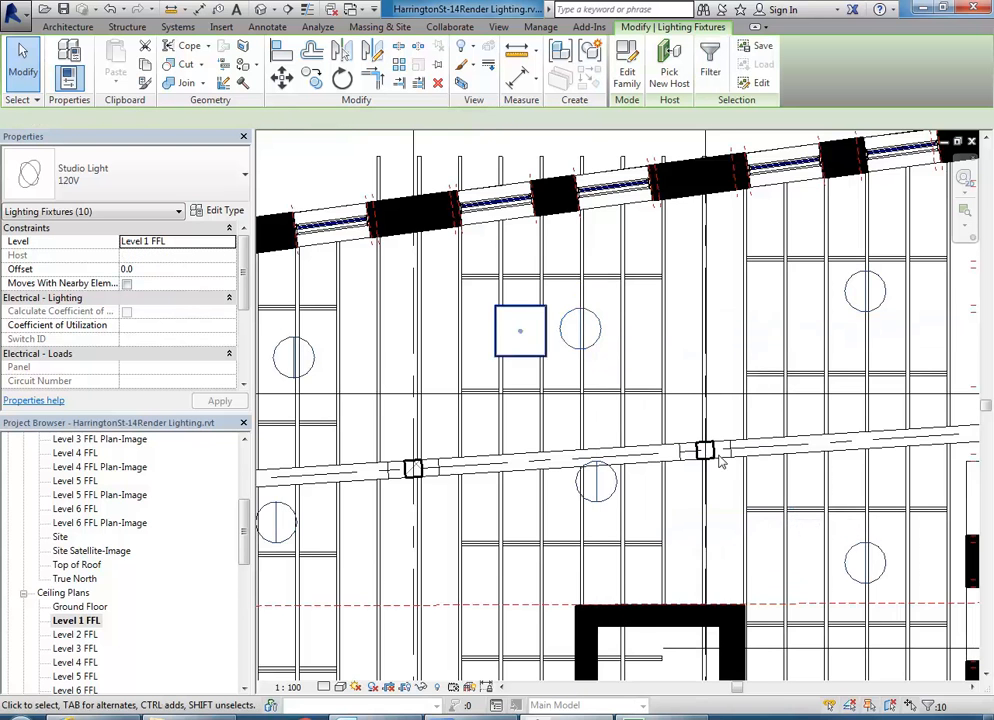
pyautogui.scroll(-2, 508, 321)
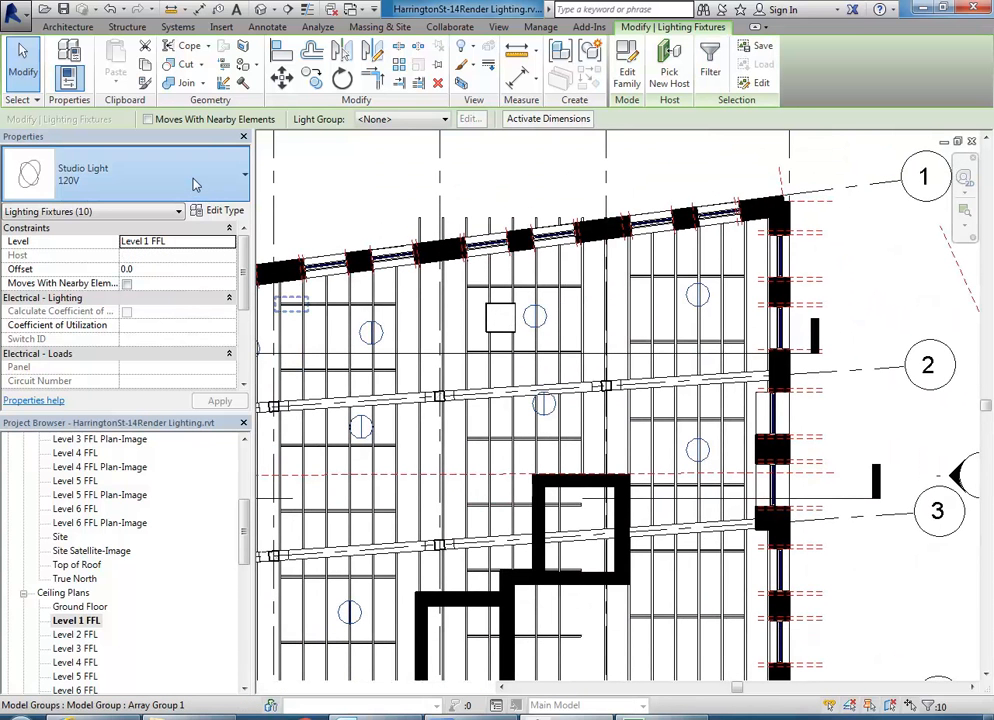
pyautogui.click(195, 184)
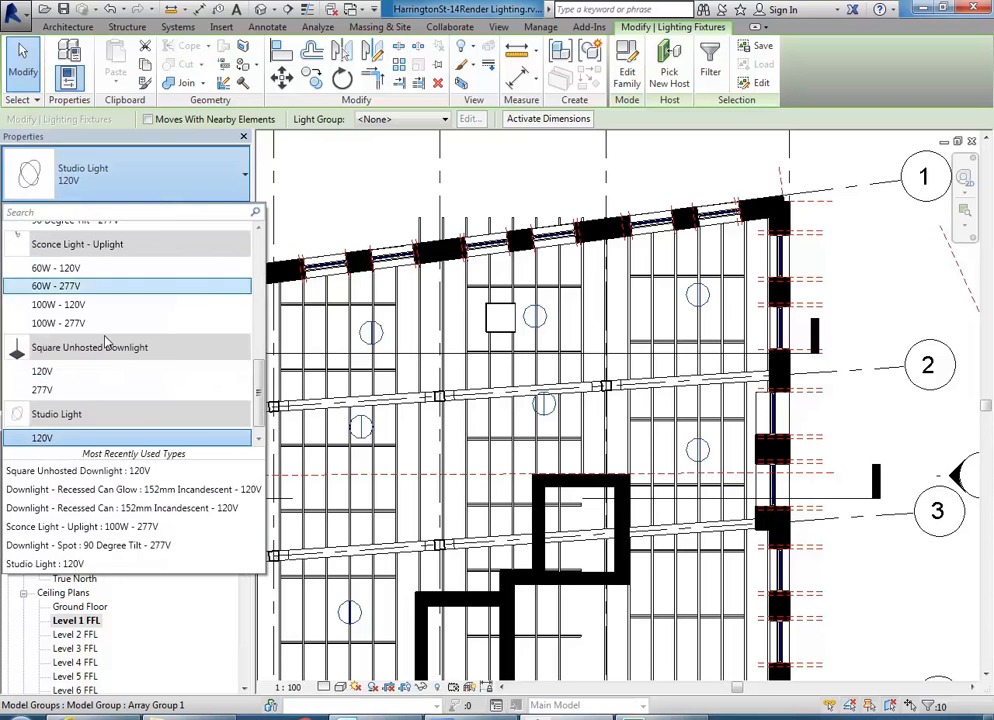
pyautogui.click(68, 373)
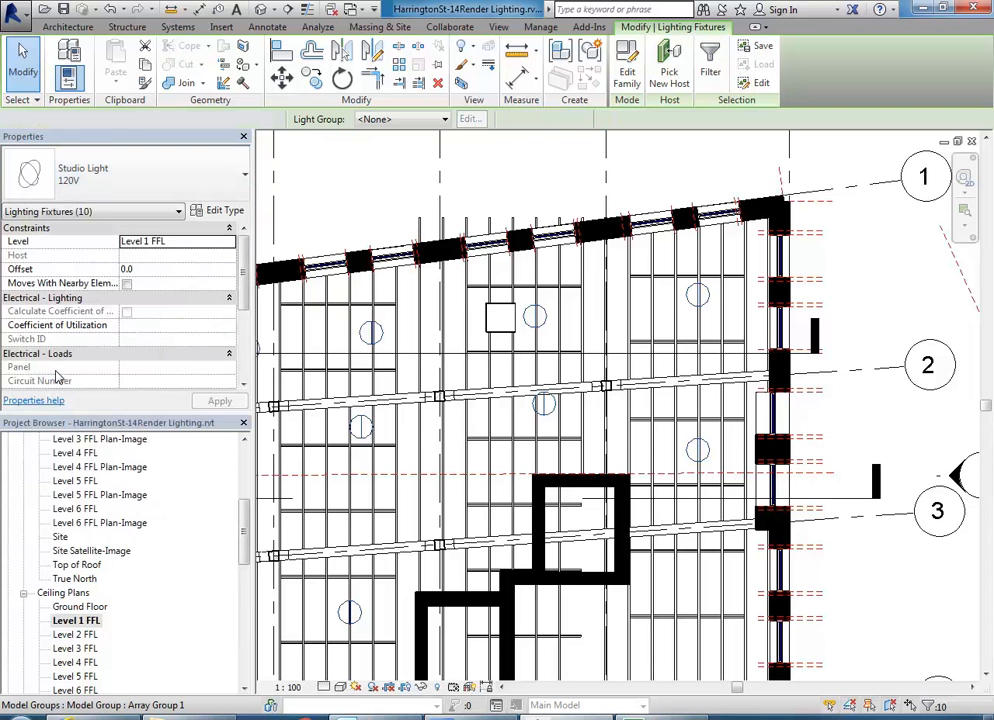
# - Delete the extra square downlight beside the converted fixture in the upper ceiling bay
pyautogui.scroll(4, 460, 330)
pyautogui.click(512, 312)
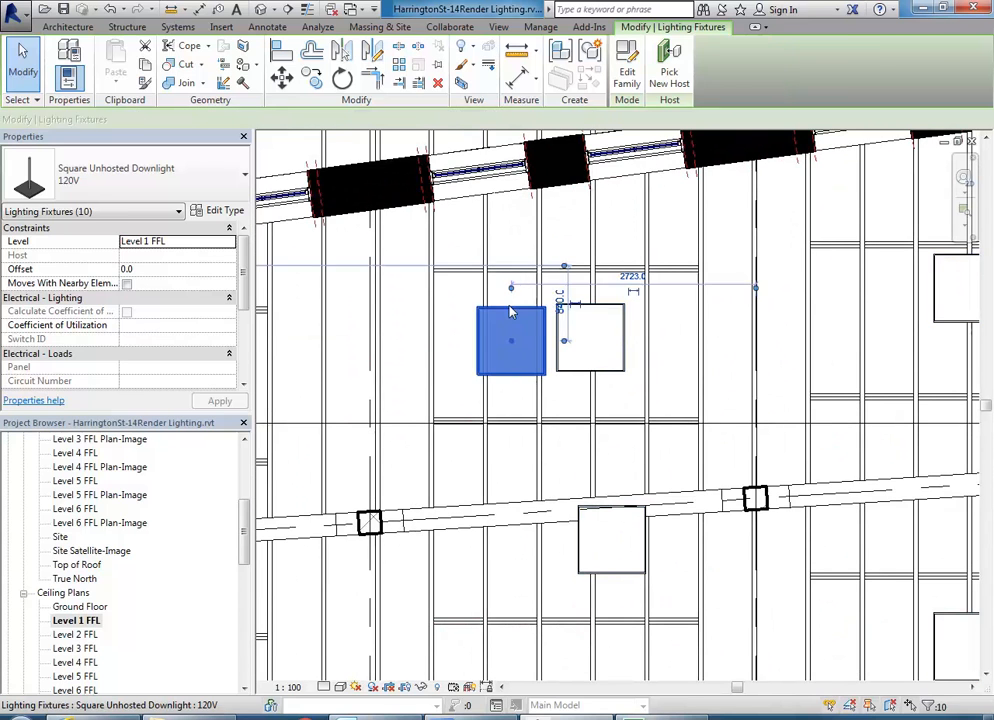
pyautogui.press('Delete')
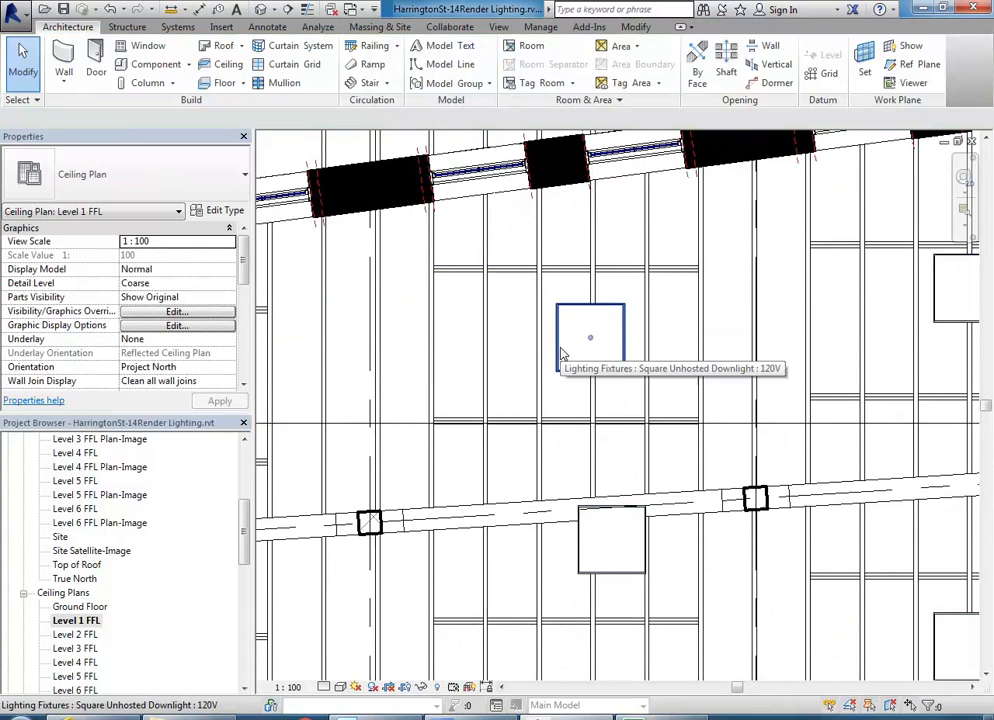
# - Select the remaining downlight in that bay and open the section between grids 1 and 2 to examine how its stem meets the trusses
pyautogui.click(562, 354)
pyautogui.scroll(-3, 565, 345)
pyautogui.scroll(-2, 624, 301)
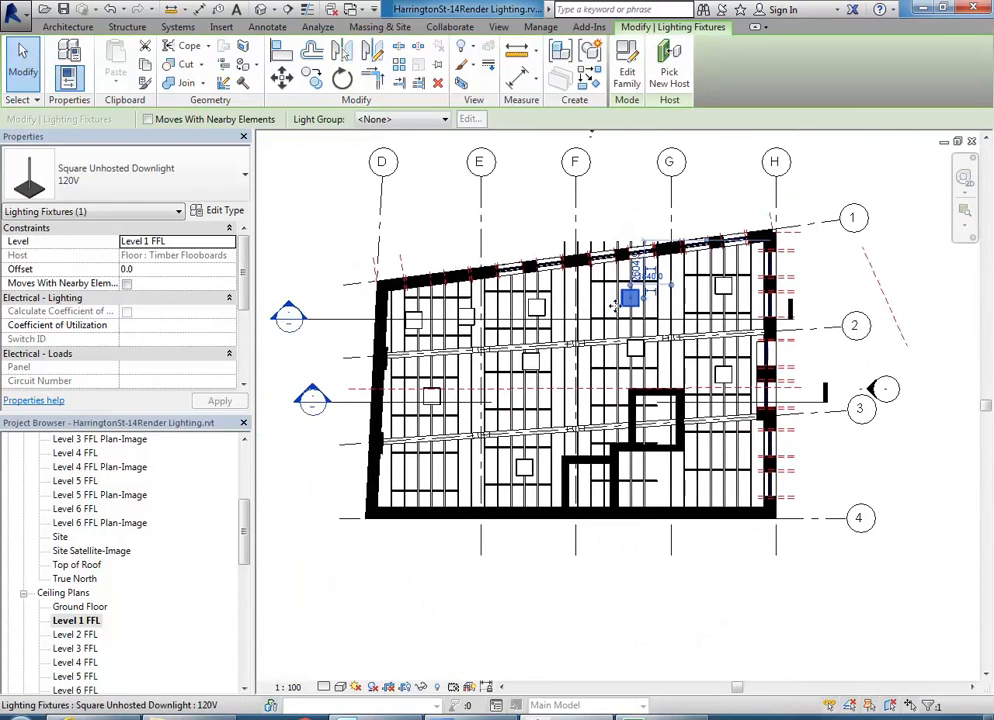
pyautogui.doubleClick(289, 318)
pyautogui.scroll(-3, 648, 360)
pyautogui.moveTo(584, 388); pyautogui.dragTo(486, 484, button='middle')
pyautogui.scroll(5, 826, 289)
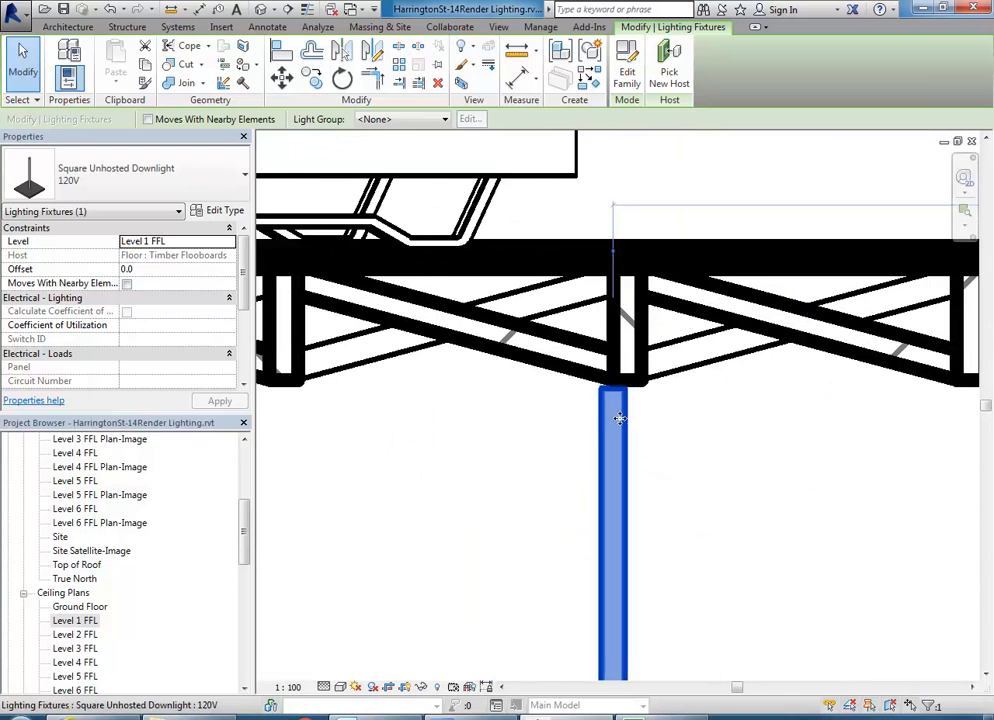
pyautogui.moveTo(628, 421); pyautogui.dragTo(628, 361, button='middle')
pyautogui.scroll(-1, 535, 368)
pyautogui.moveTo(535, 368); pyautogui.dragTo(607, 338, button='middle')
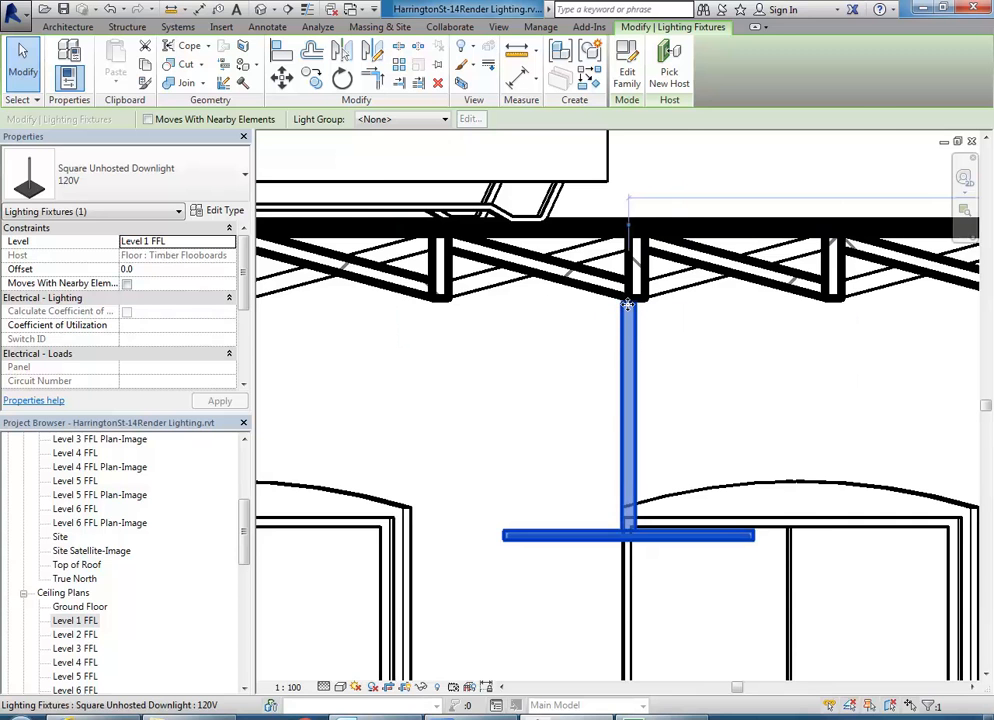
# - Open the selected Square Unhosted Downlight family for editing and display its Front elevation
pyautogui.click(630, 72)
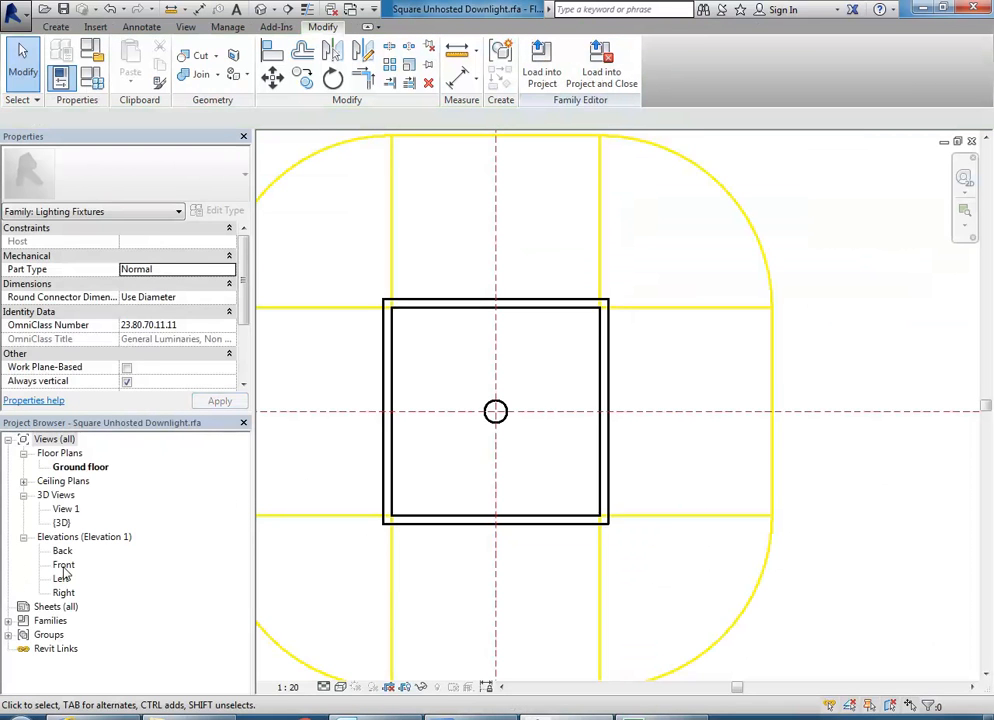
pyautogui.doubleClick(63, 566)
pyautogui.moveTo(510, 406); pyautogui.dragTo(530, 413, button='middle')
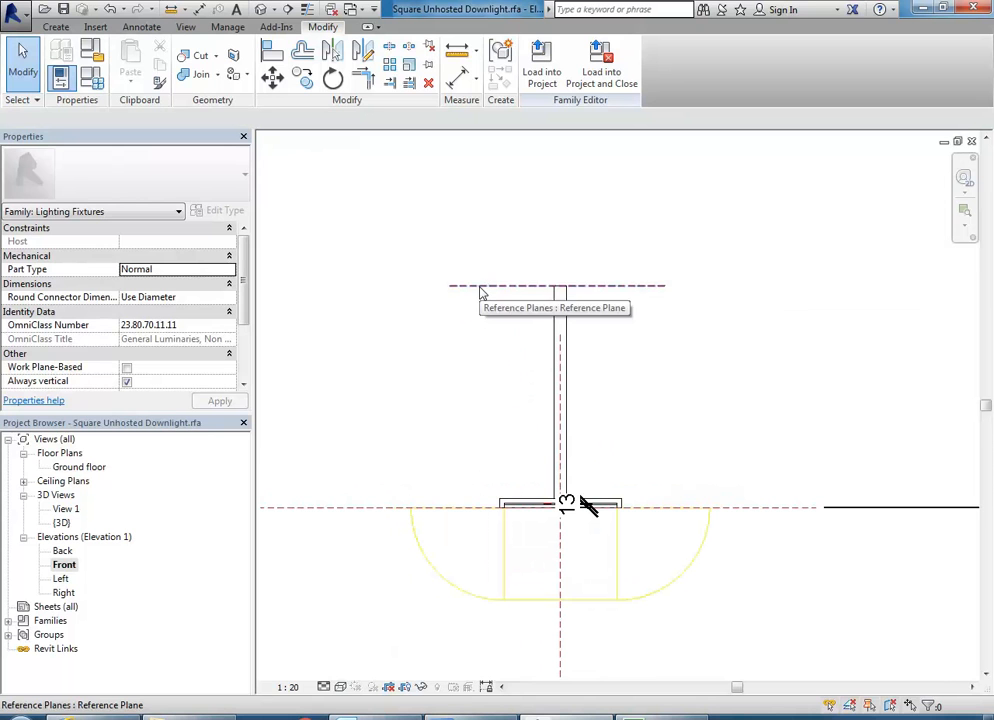
# - Add an aligned dimension between the Light Source Elevation reference plane and the reference plane at the stem's upper end
pyautogui.moveTo(475, 359); pyautogui.dragTo(487, 359, button='middle')
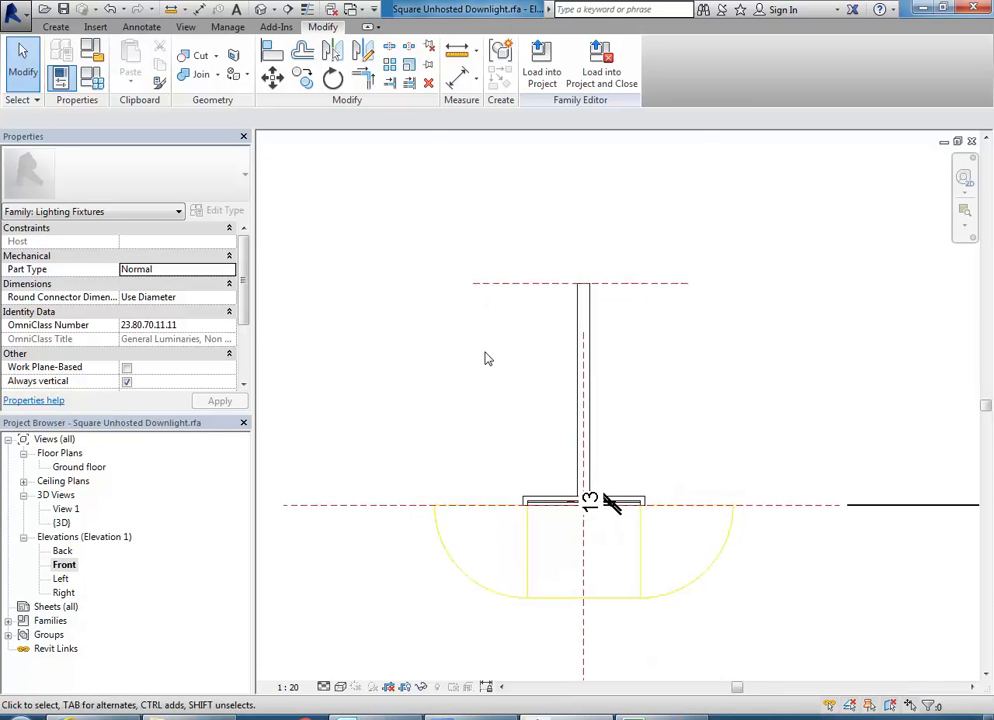
pyautogui.click(456, 79)
pyautogui.scroll(-1, 414, 506)
pyautogui.moveTo(414, 506); pyautogui.dragTo(426, 452, button='middle')
pyautogui.scroll(-1, 463, 442)
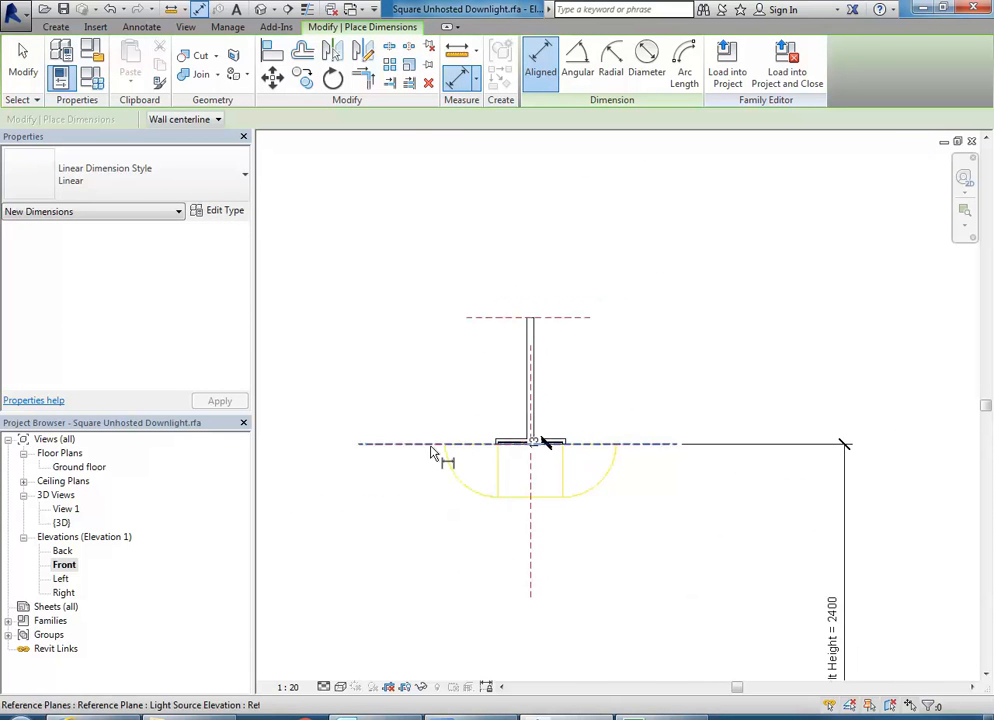
pyautogui.click(435, 444)
pyautogui.click(484, 318)
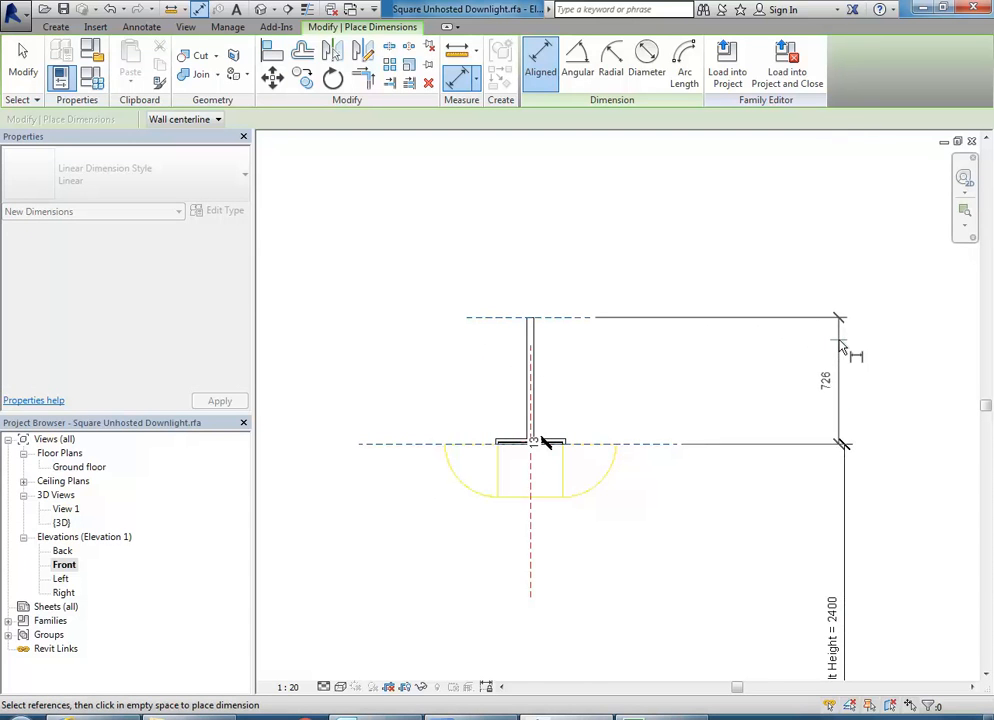
pyautogui.click(845, 347)
pyautogui.moveTo(790, 345); pyautogui.dragTo(632, 342, button='middle')
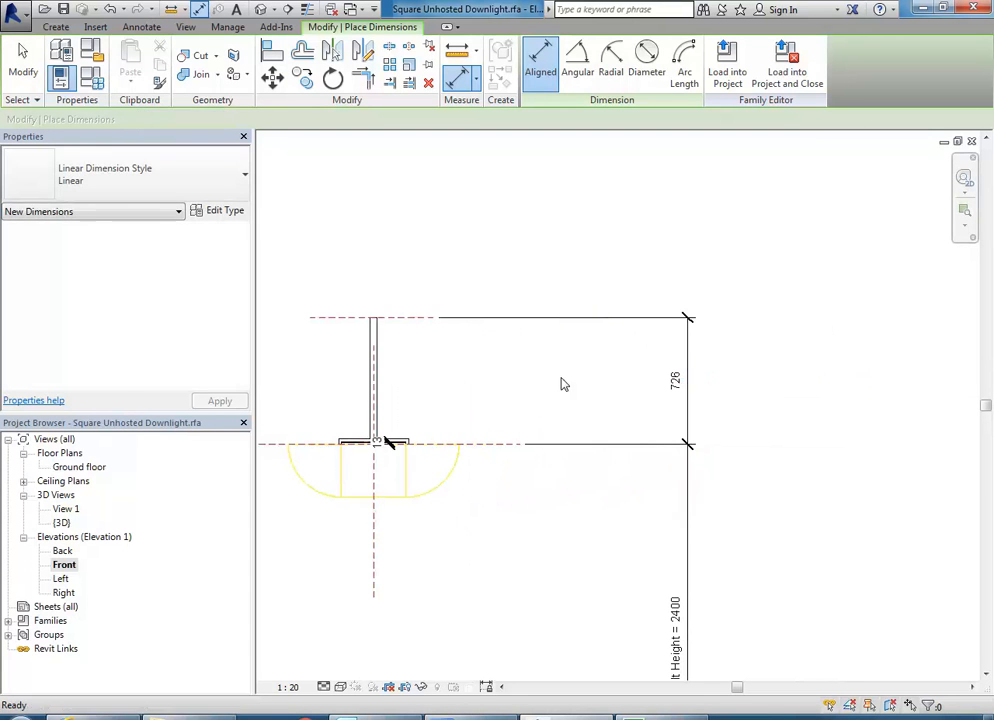
pyautogui.press('Escape')
pyautogui.press('Escape')
# - Label the new stem height dimension with a new instance family parameter named "Height to Ceiling", grouped under Dimensions
pyautogui.click(564, 317)
pyautogui.scroll(1, 505, 364)
pyautogui.moveTo(506, 367); pyautogui.dragTo(521, 377, button='middle')
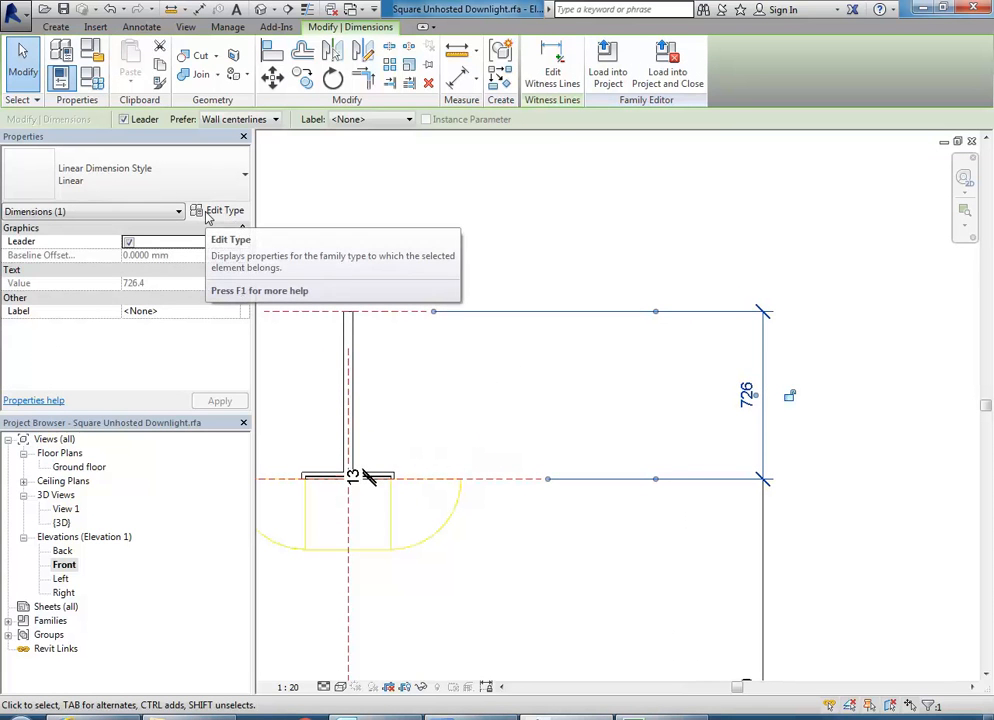
pyautogui.click(366, 119)
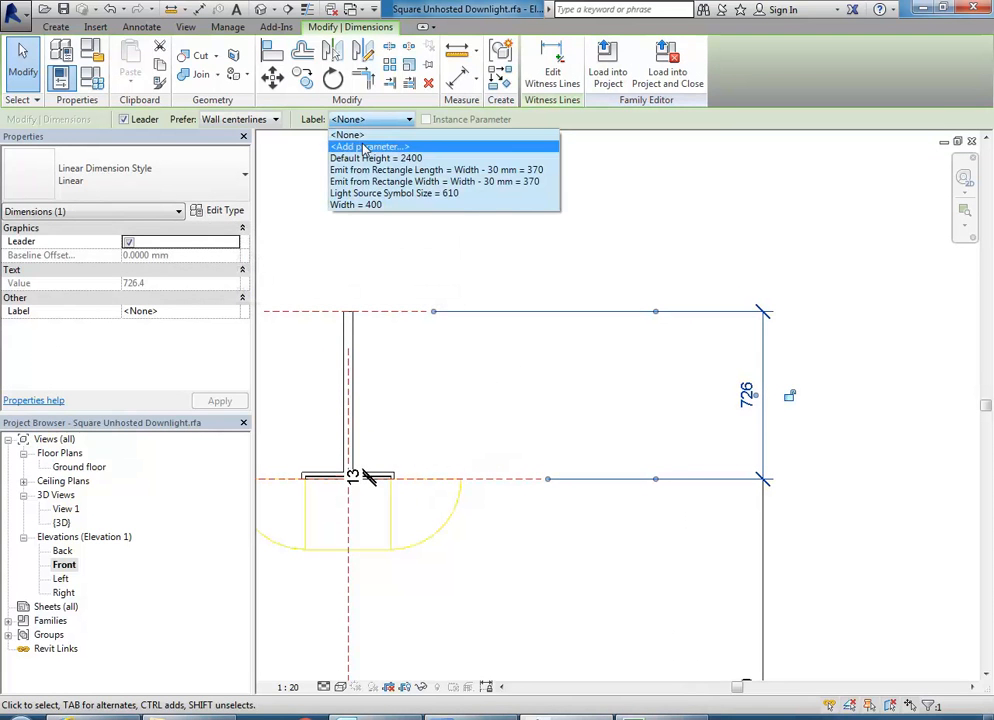
pyautogui.click(365, 148)
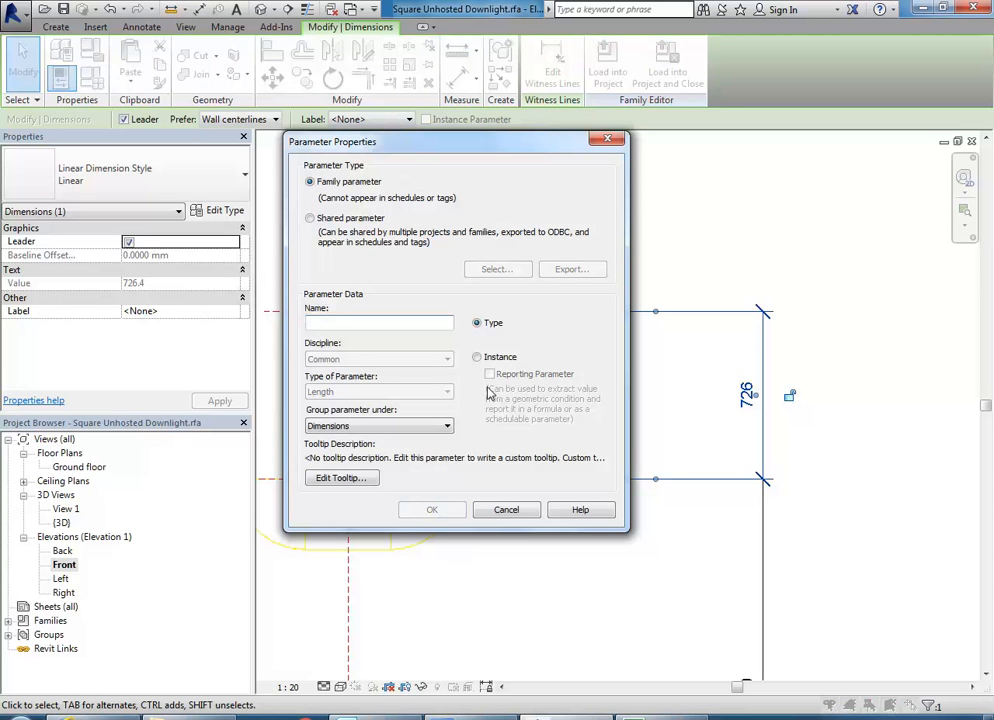
pyautogui.click(477, 357)
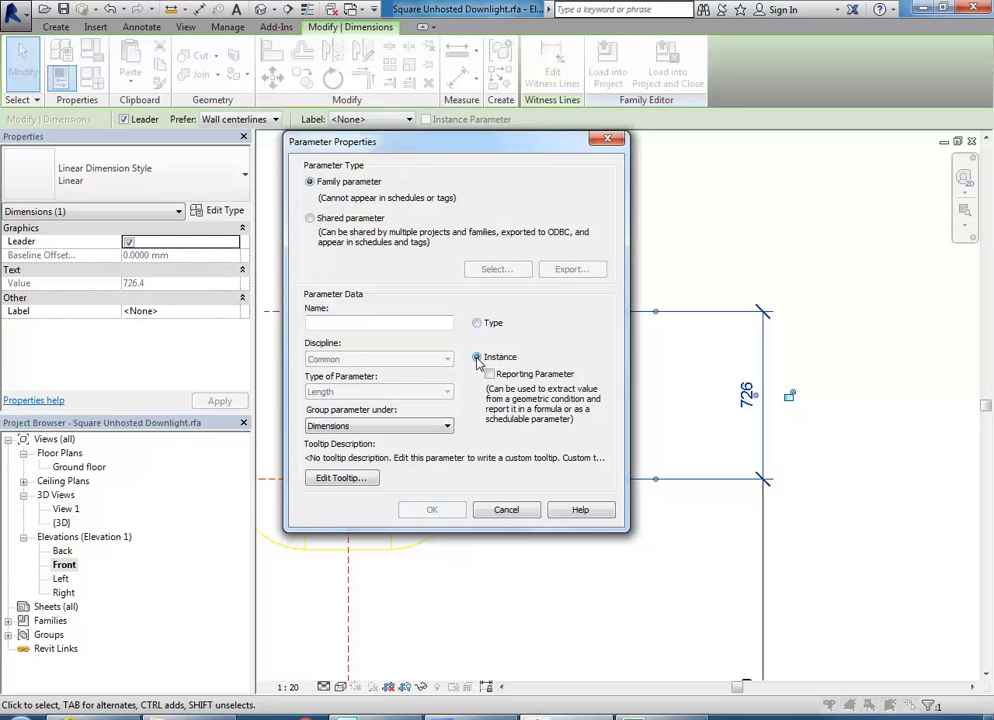
pyautogui.click(404, 323)
pyautogui.write('Height to Ceiling')
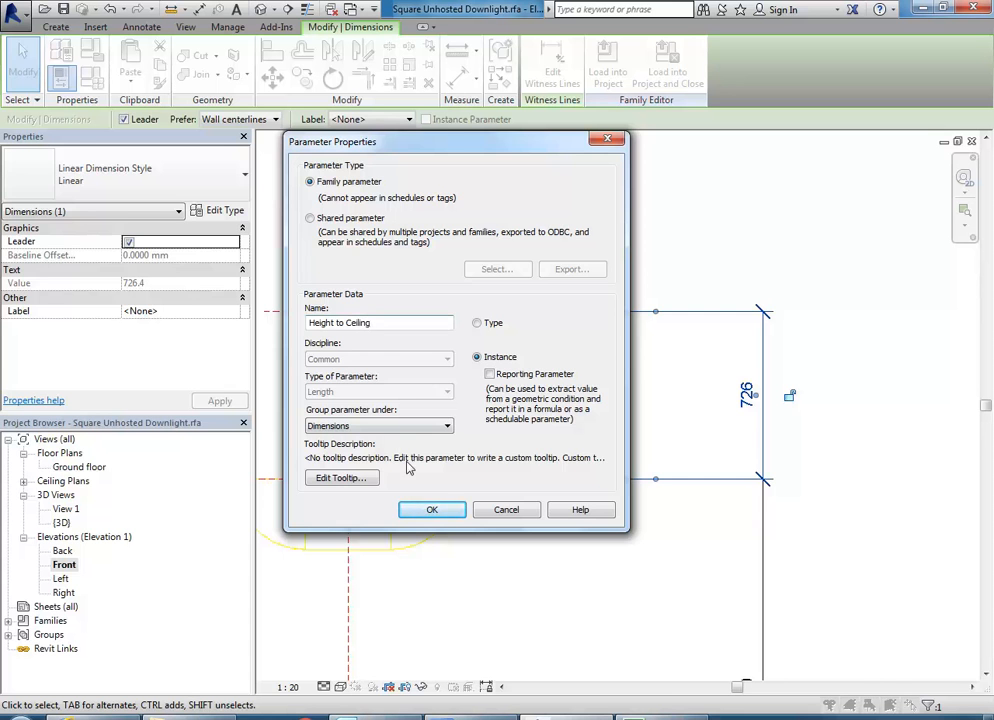
pyautogui.click(430, 511)
# - Assign Plastic Black to the stem extrusion and associate its material with the Light Fixture Material family parameter
pyautogui.scroll(2, 557, 397)
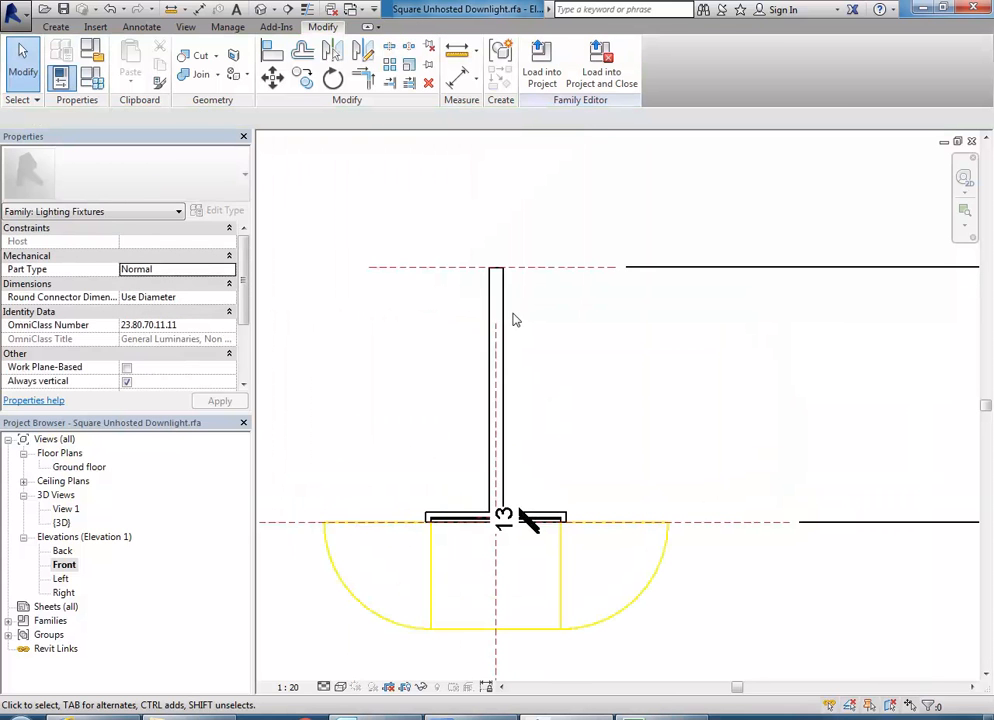
pyautogui.click(505, 318)
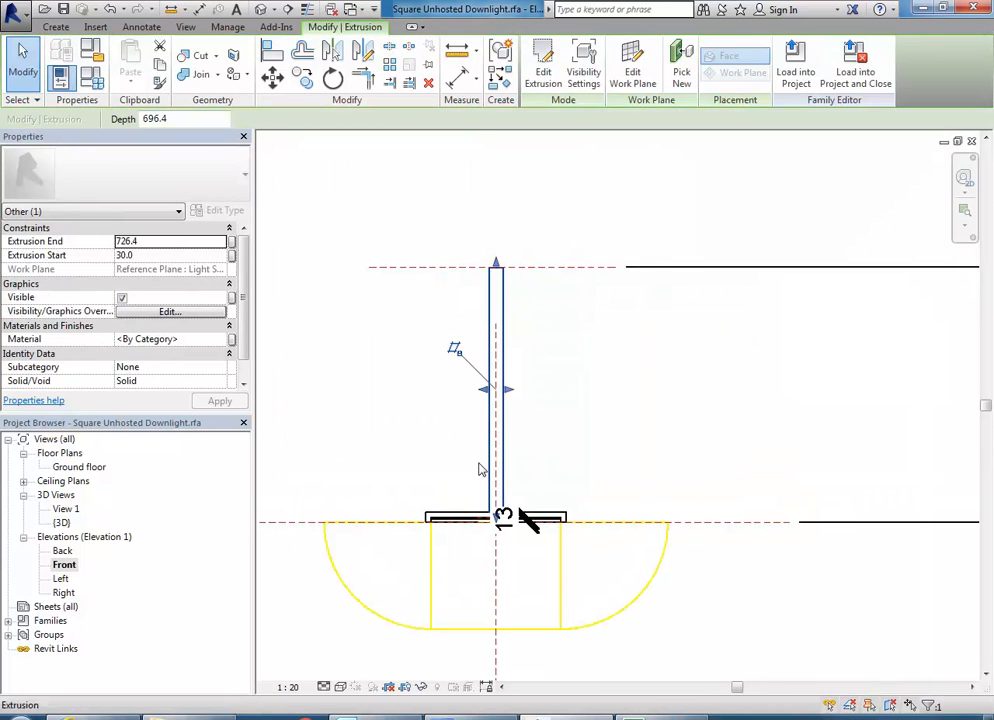
pyautogui.click(231, 339)
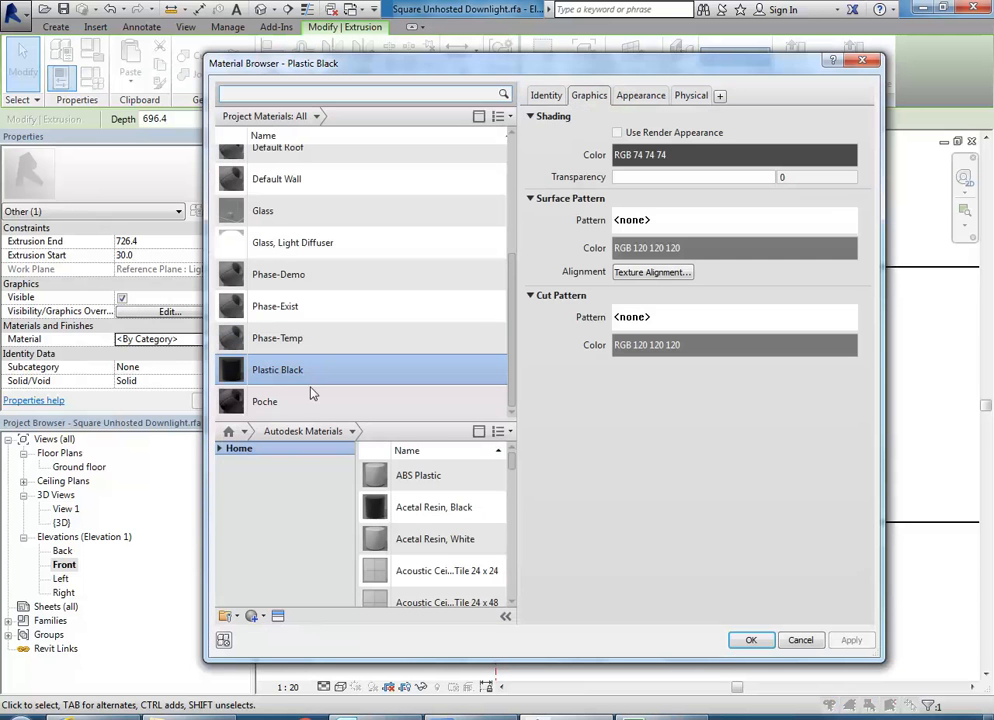
pyautogui.click(750, 640)
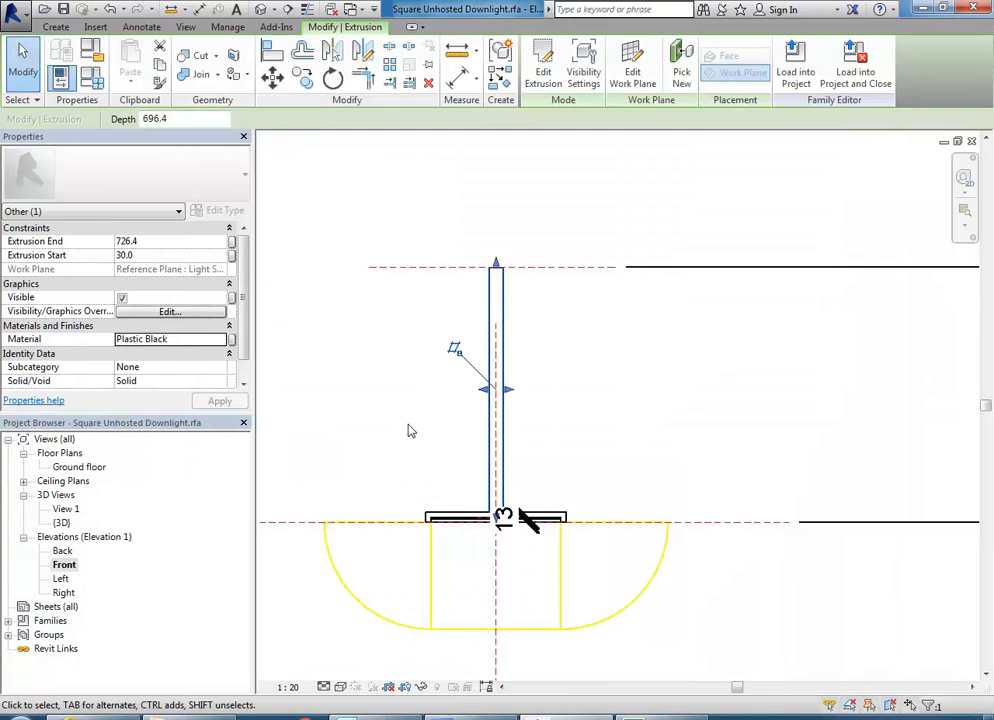
pyautogui.click(231, 340)
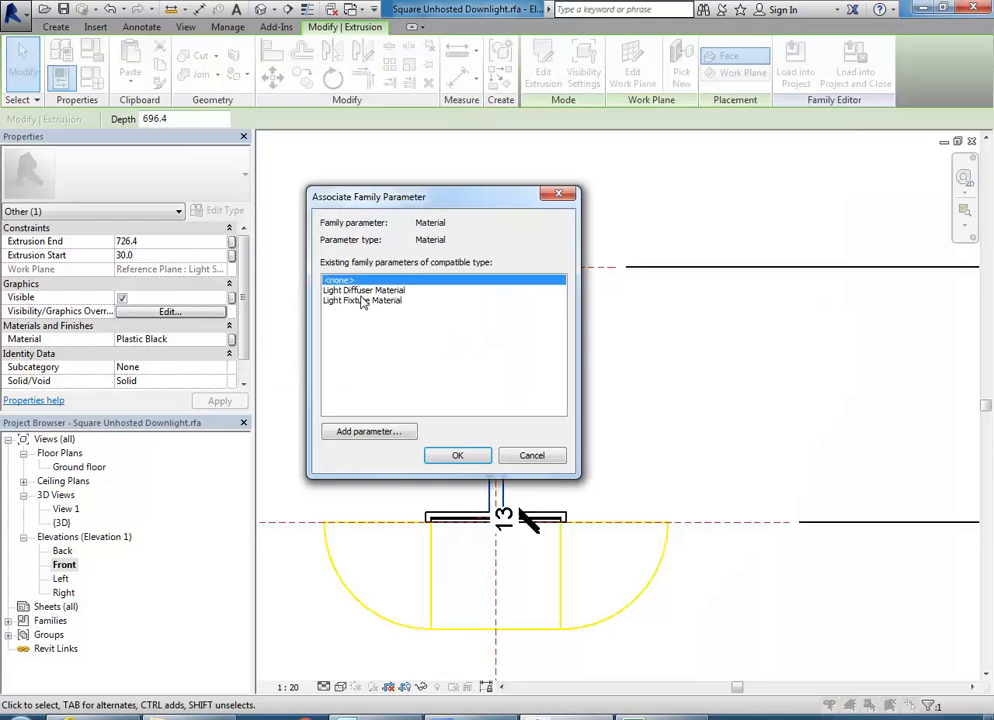
pyautogui.click(432, 300)
pyautogui.click(457, 455)
pyautogui.press('Escape')
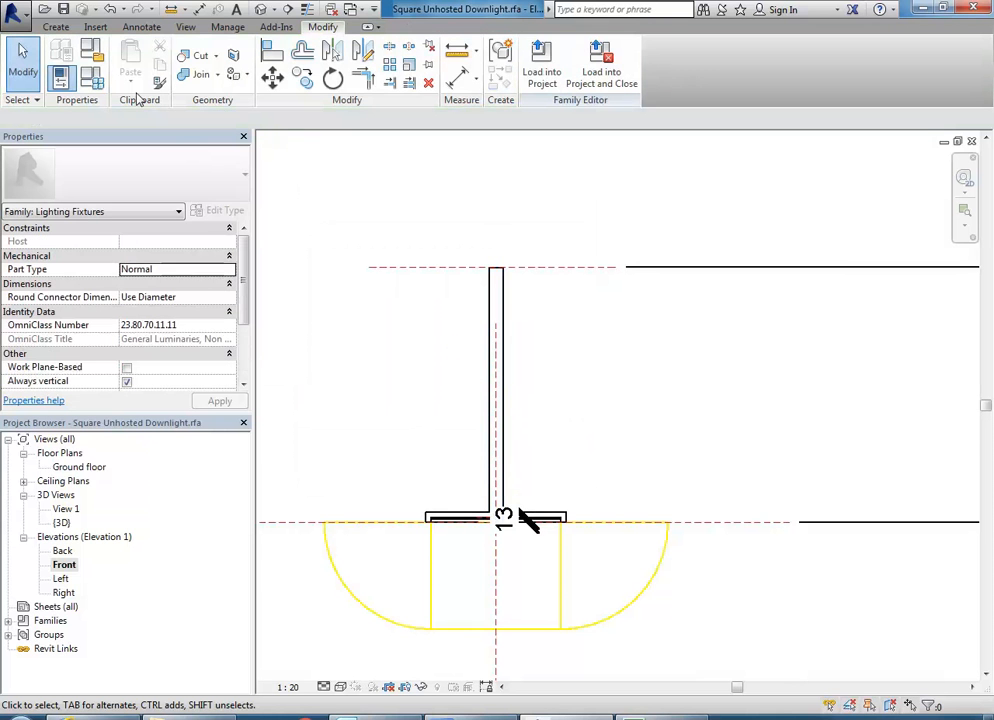
# - Load the downlight family into the project, overwriting the existing version, and shorten one fixture's stem so its upper end sits below the truss
pyautogui.click(541, 68)
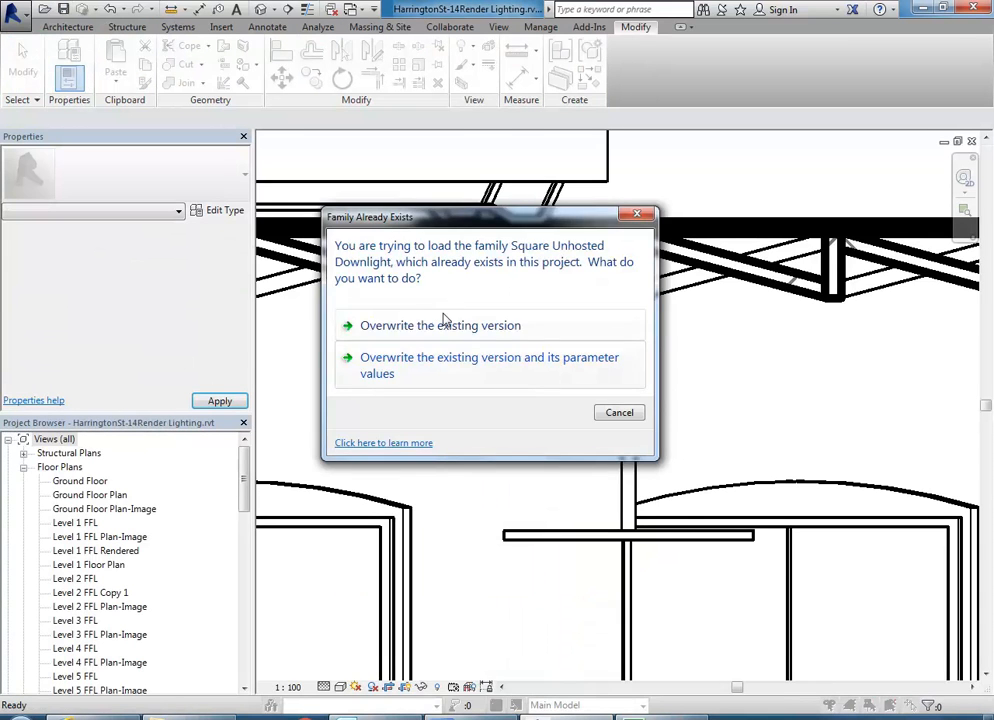
pyautogui.click(459, 327)
pyautogui.click(624, 405)
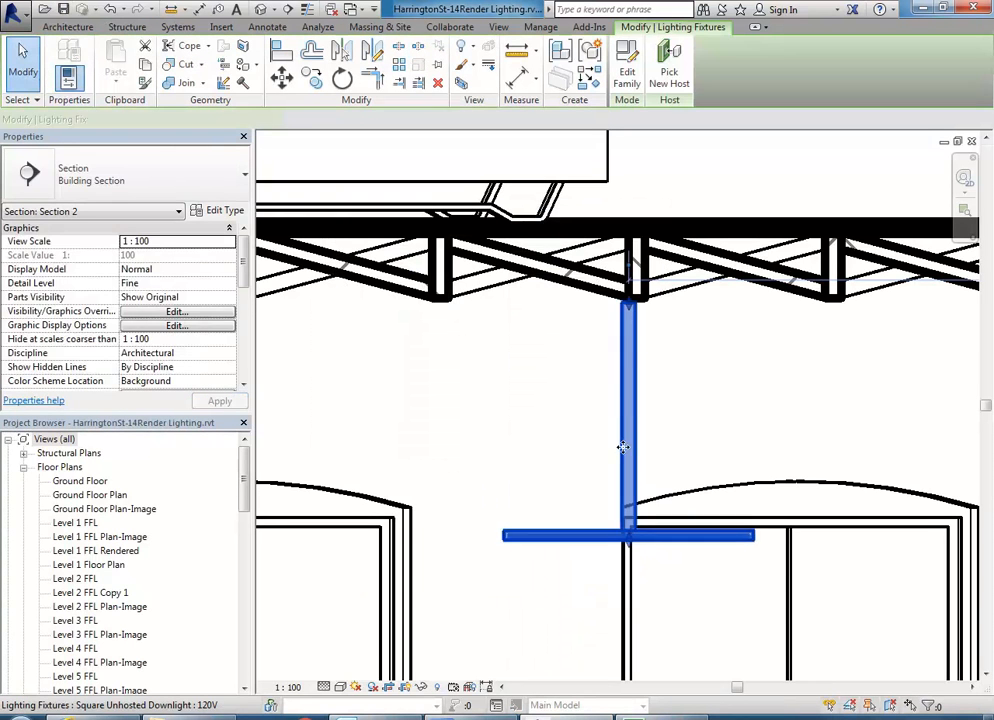
pyautogui.moveTo(599, 366); pyautogui.dragTo(548, 375, button='middle')
pyautogui.scroll(1, 548, 375)
pyautogui.moveTo(590, 292); pyautogui.dragTo(550, 346)
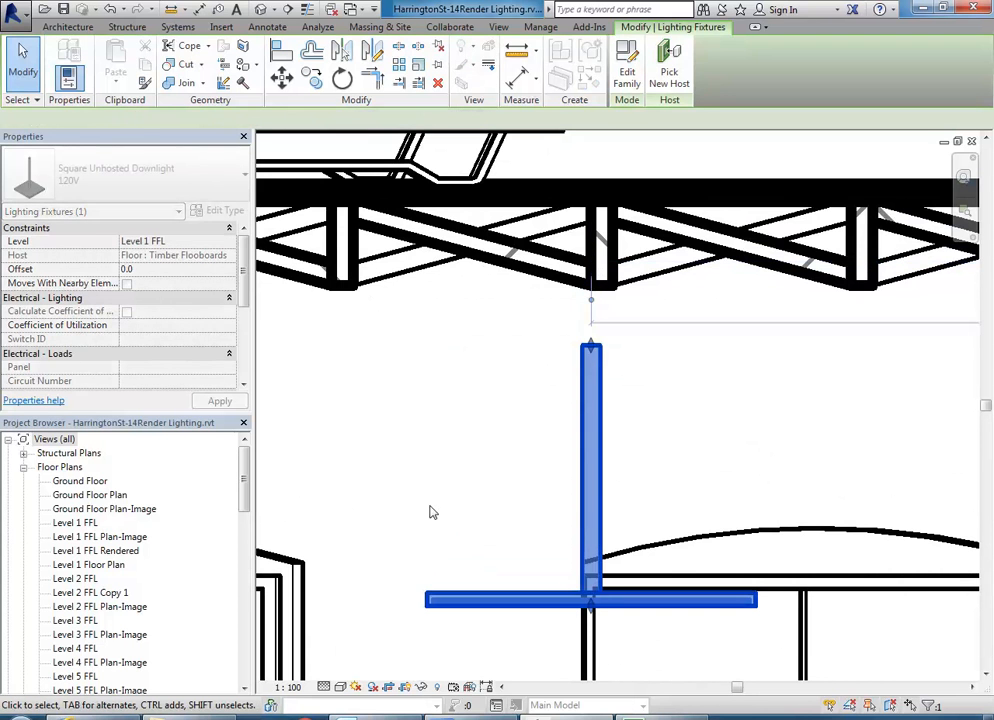
pyautogui.click(459, 484)
pyautogui.scroll(-5, 500, 440)
pyautogui.moveTo(501, 437); pyautogui.dragTo(537, 418, button='middle')
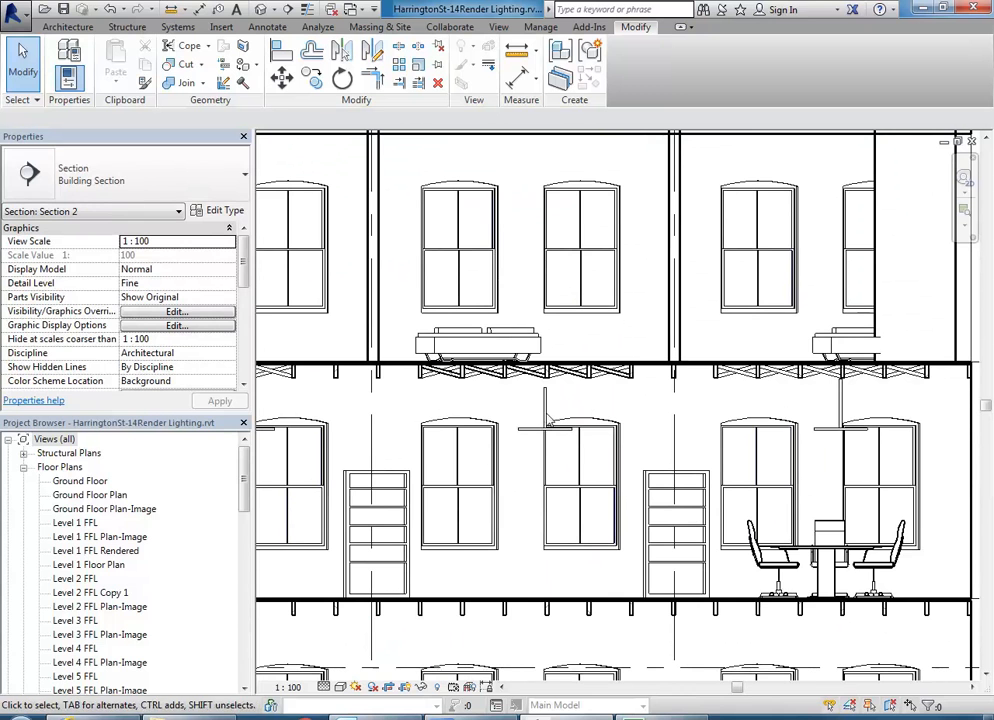
# - Open the Level 1 Interior 1 Copy 1 3D view and bring up the nearest square downlight's type properties
pyautogui.moveTo(243, 488); pyautogui.dragTo(243, 580)
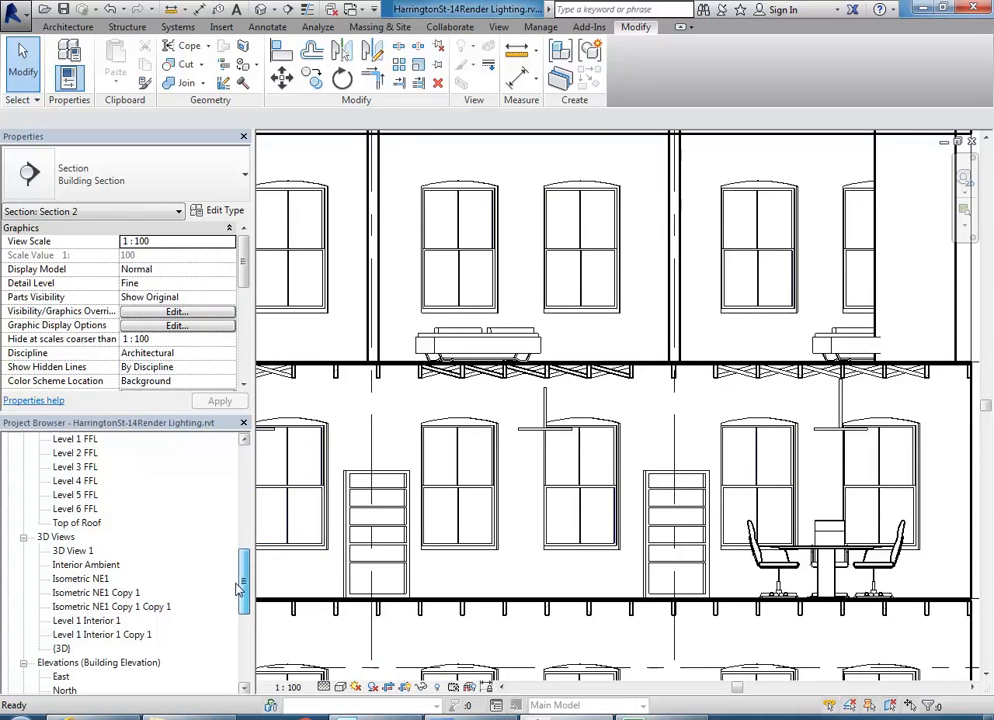
pyautogui.doubleClick(100, 634)
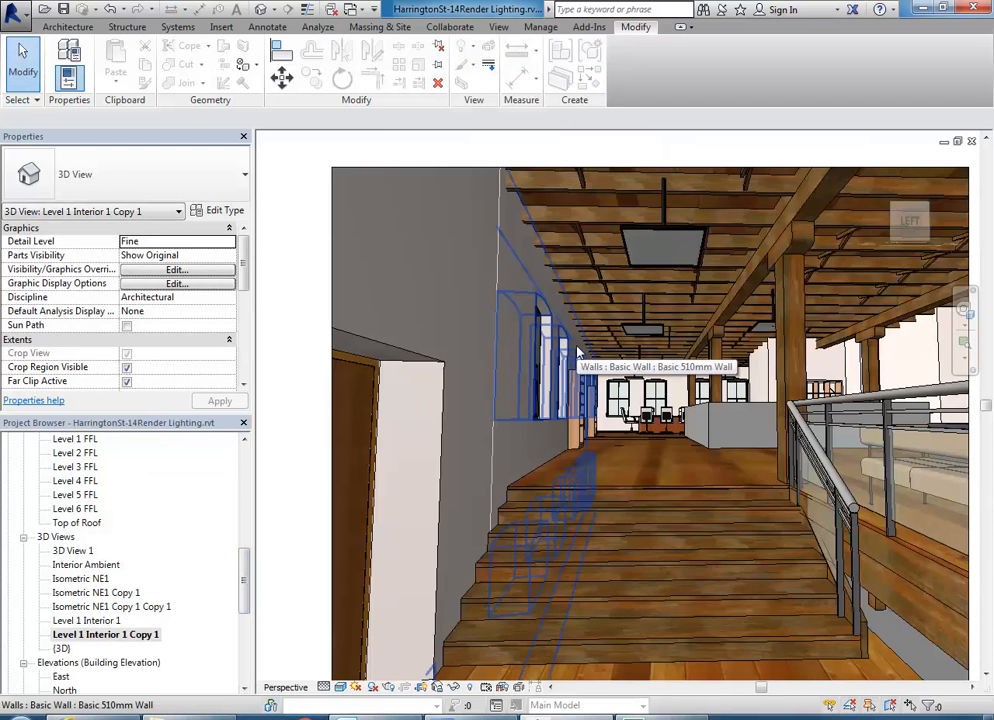
pyautogui.click(644, 248)
pyautogui.press('Escape')
pyautogui.press('Tab')
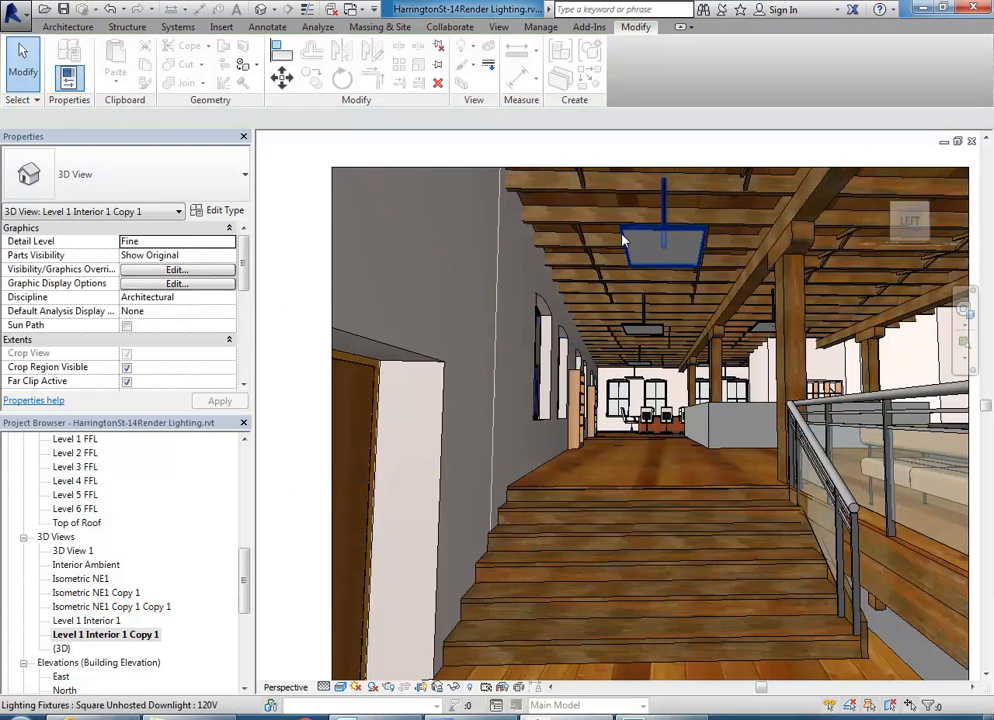
pyautogui.click(644, 250)
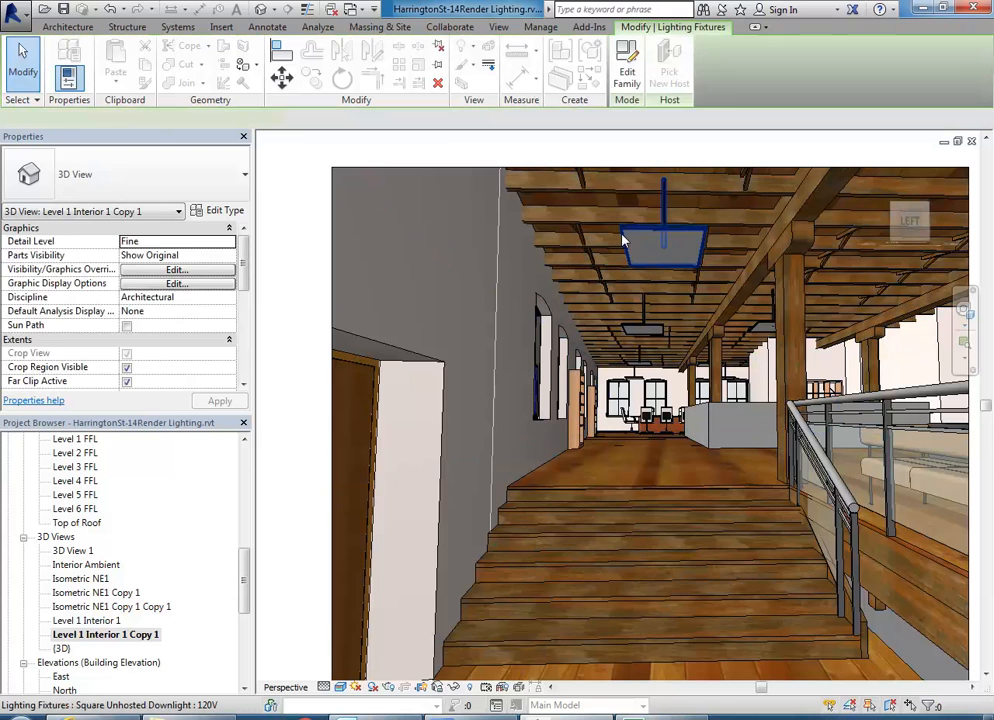
pyautogui.click(222, 211)
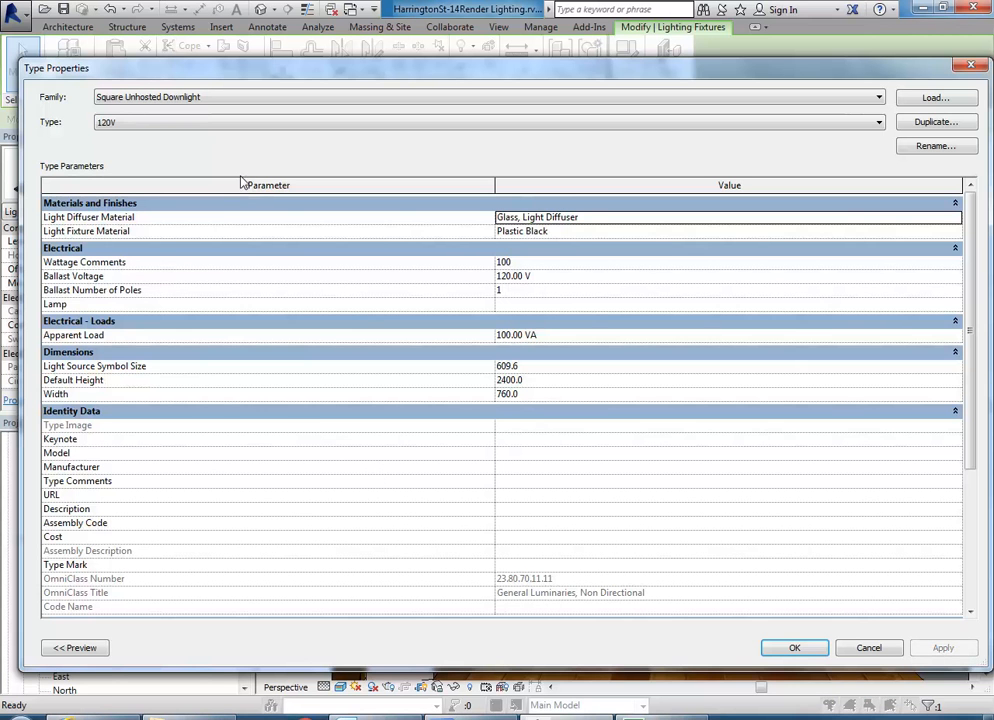
# - Examine the downlight's available types and the 120V type's parameters, especially Default Height and Width
pyautogui.click(240, 122)
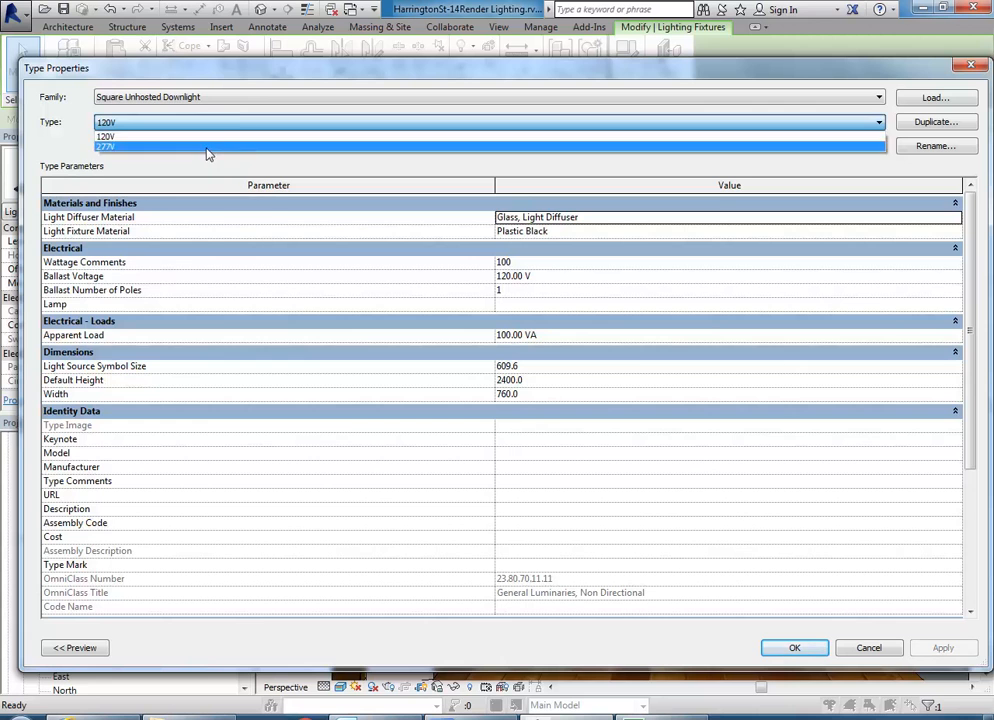
pyautogui.click(114, 137)
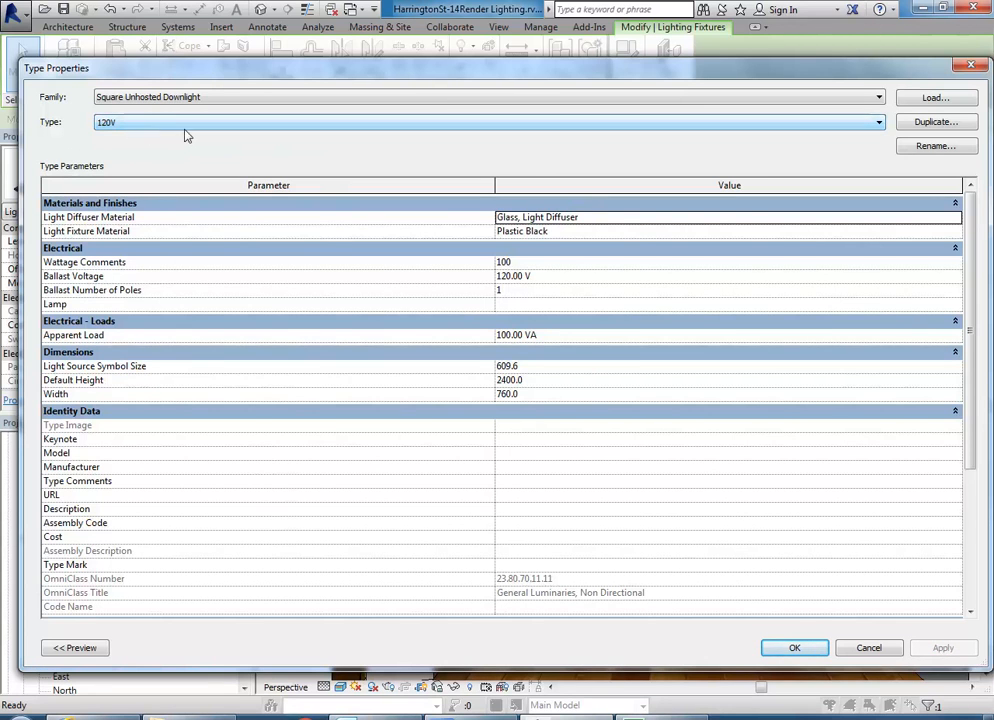
pyautogui.moveTo(981, 661); pyautogui.dragTo(483, 631)
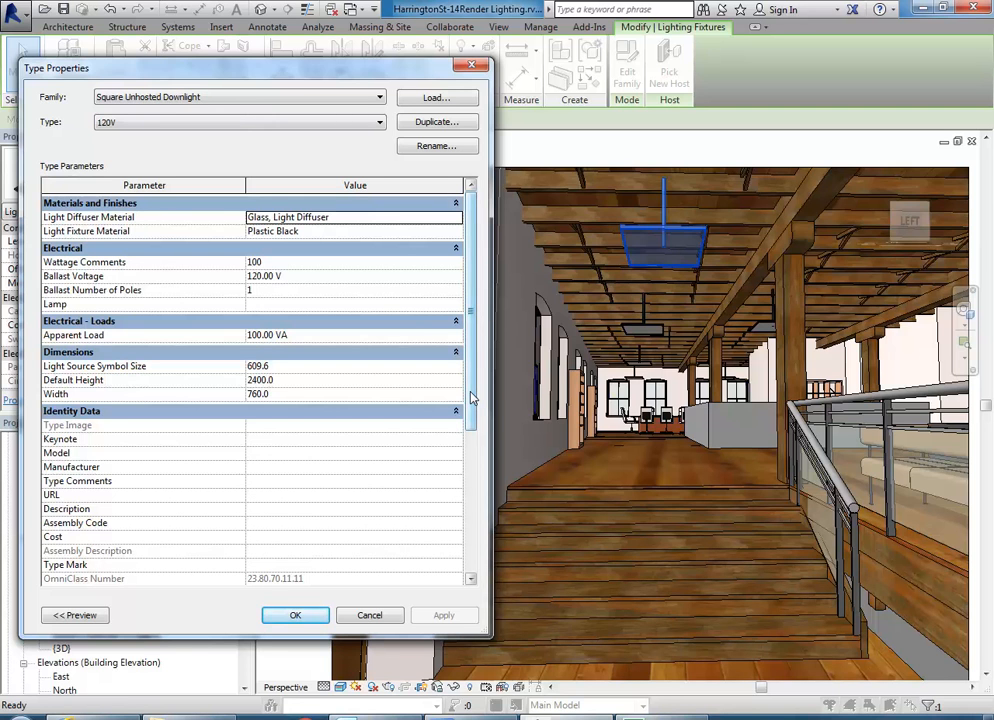
pyautogui.moveTo(470, 392)
pyautogui.mouseDown()
pyautogui.moveTo(471, 409)
pyautogui.moveTo(470, 372)
pyautogui.mouseUp()
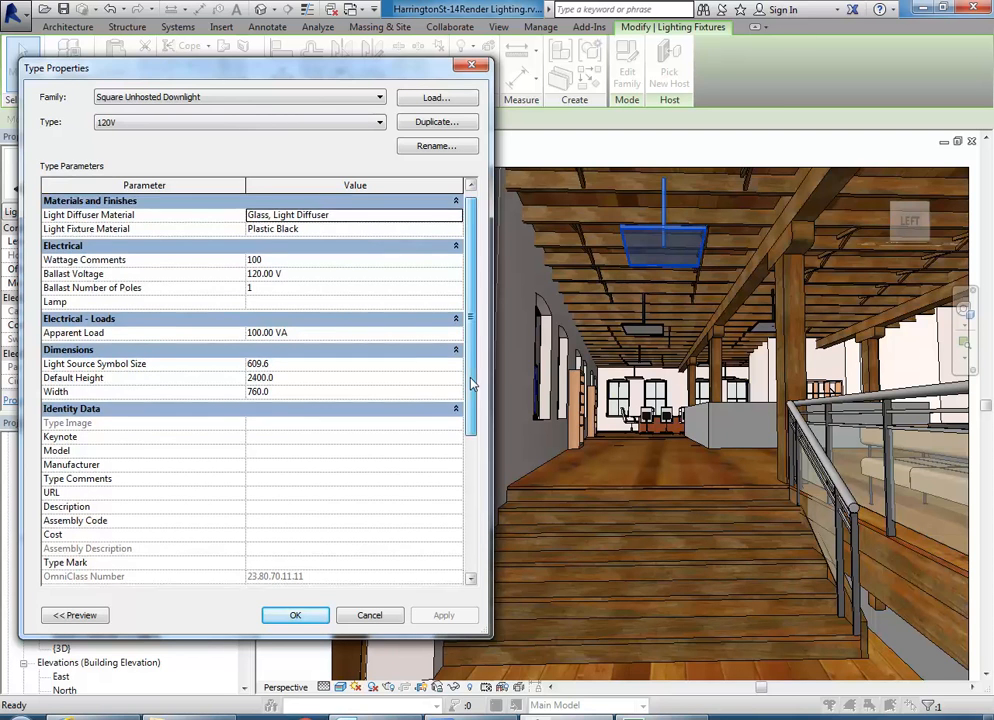
pyautogui.click(296, 394)
pyautogui.click(296, 381)
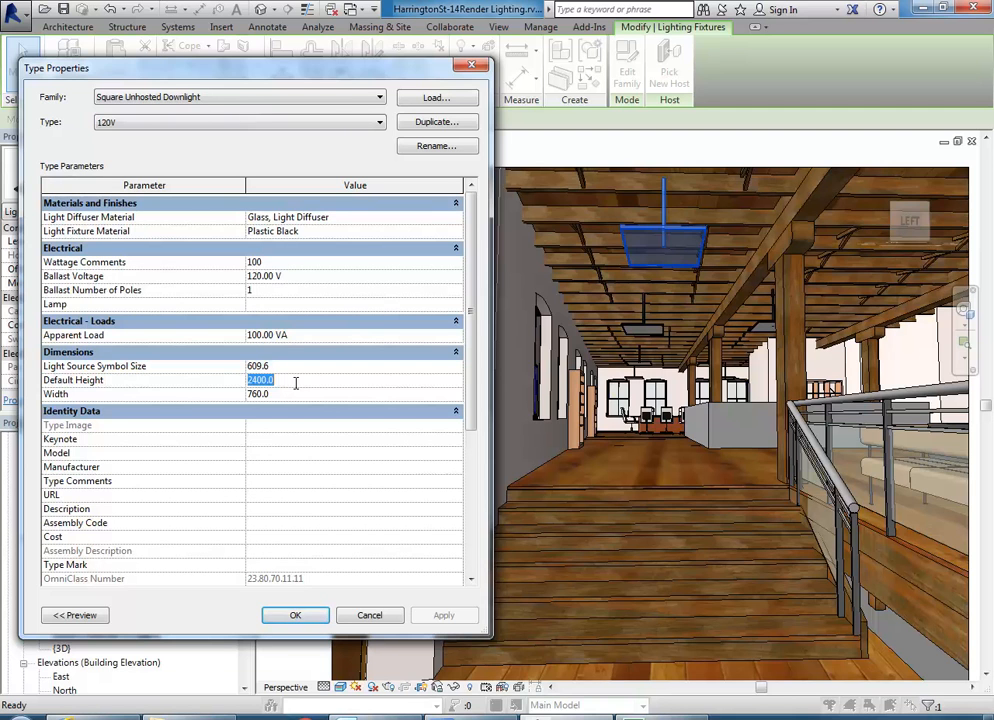
pyautogui.moveTo(470, 291)
pyautogui.mouseDown()
pyautogui.moveTo(468, 336)
pyautogui.moveTo(468, 281)
pyautogui.mouseUp()
pyautogui.click(328, 392)
pyautogui.click(322, 382)
pyautogui.click(322, 395)
pyautogui.click(323, 380)
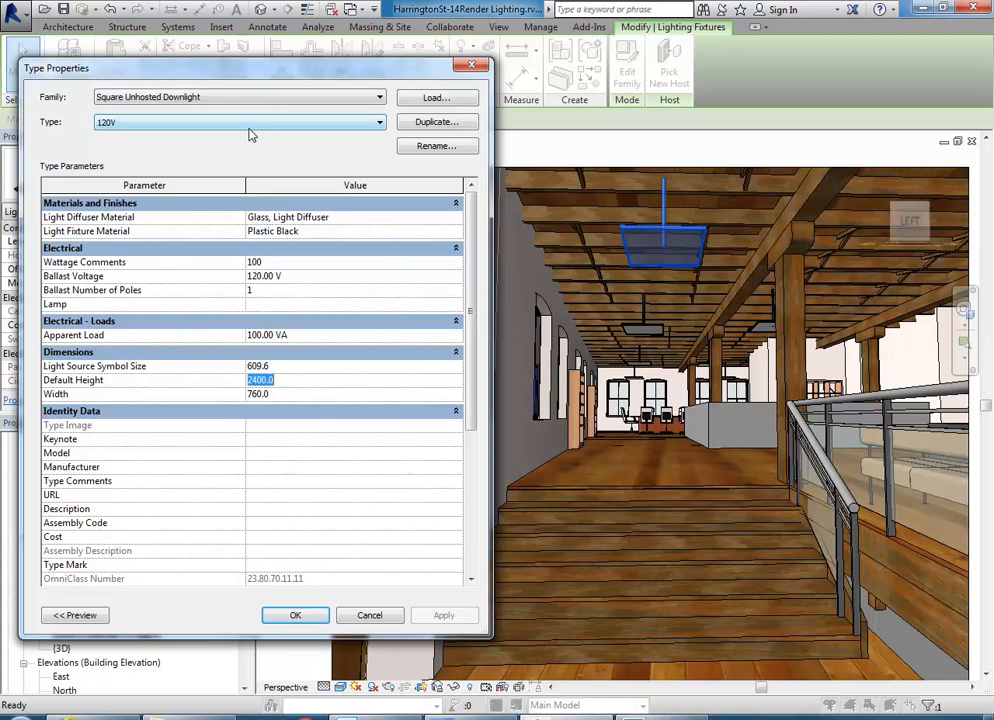
# - Set the Width of the Square Unhosted Downlight's 120V type to 400 and apply it to the fixtures
pyautogui.moveTo(472, 321); pyautogui.dragTo(474, 365)
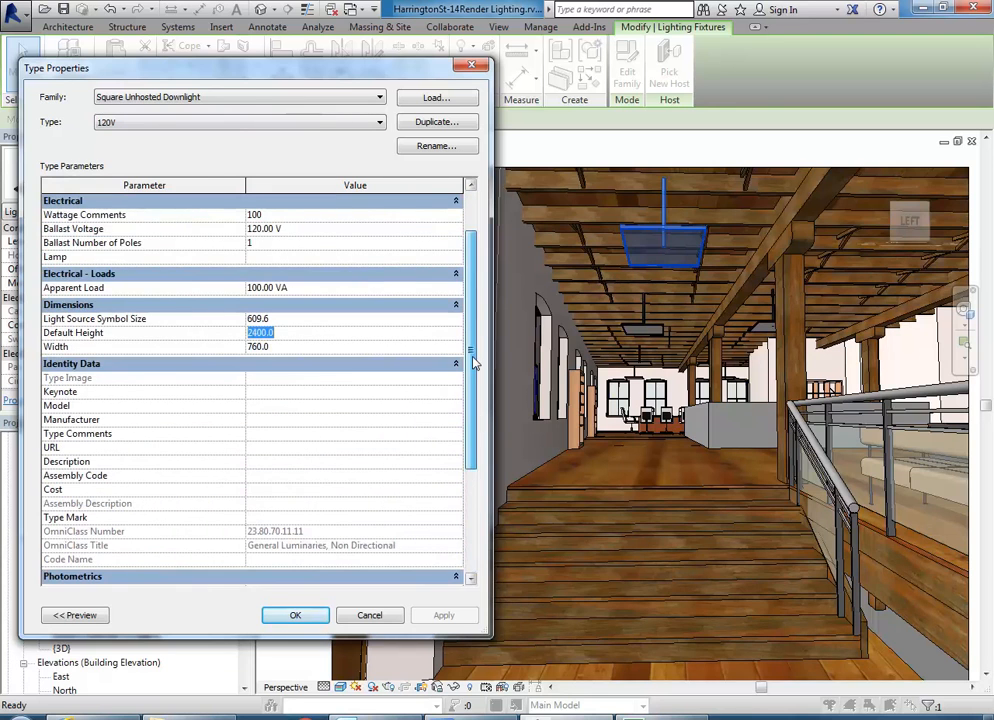
pyautogui.click(313, 346)
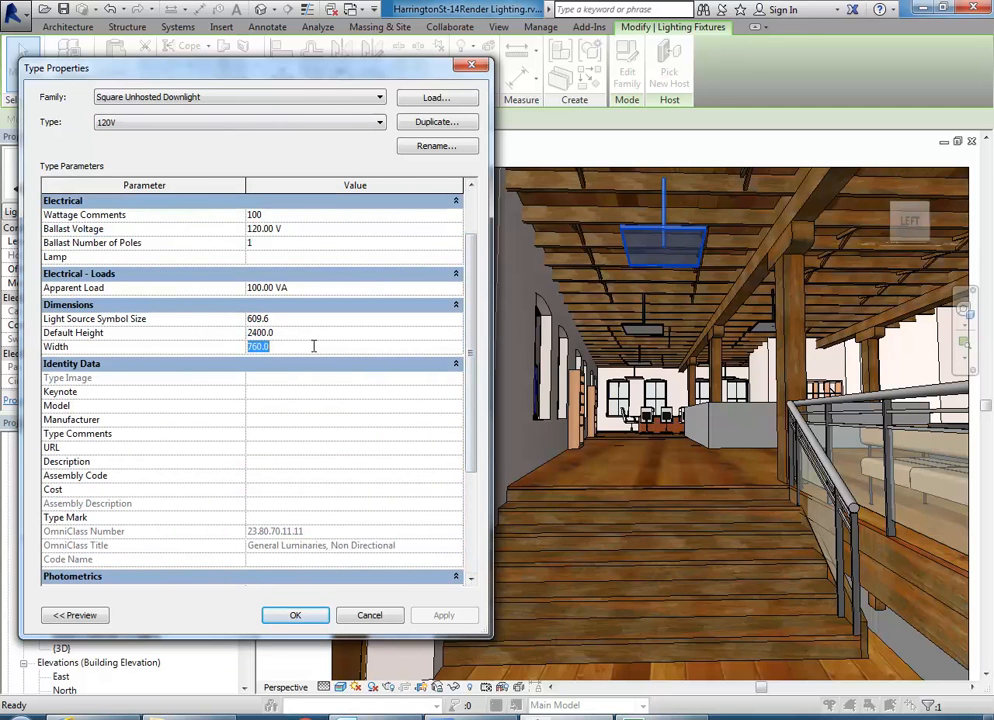
pyautogui.write('400')
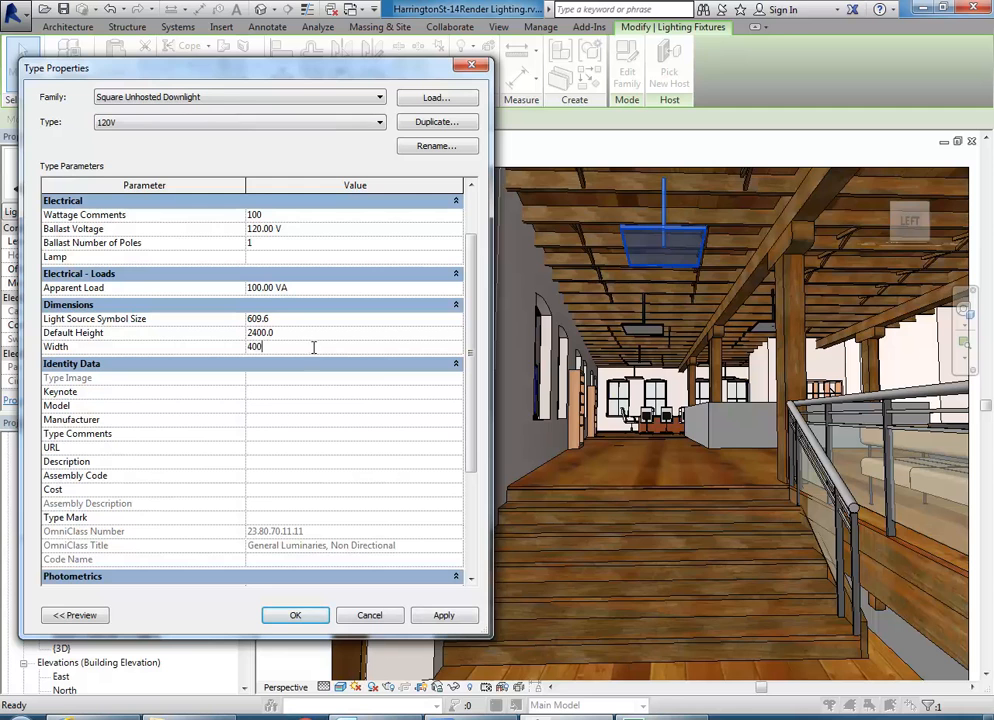
pyautogui.click(438, 618)
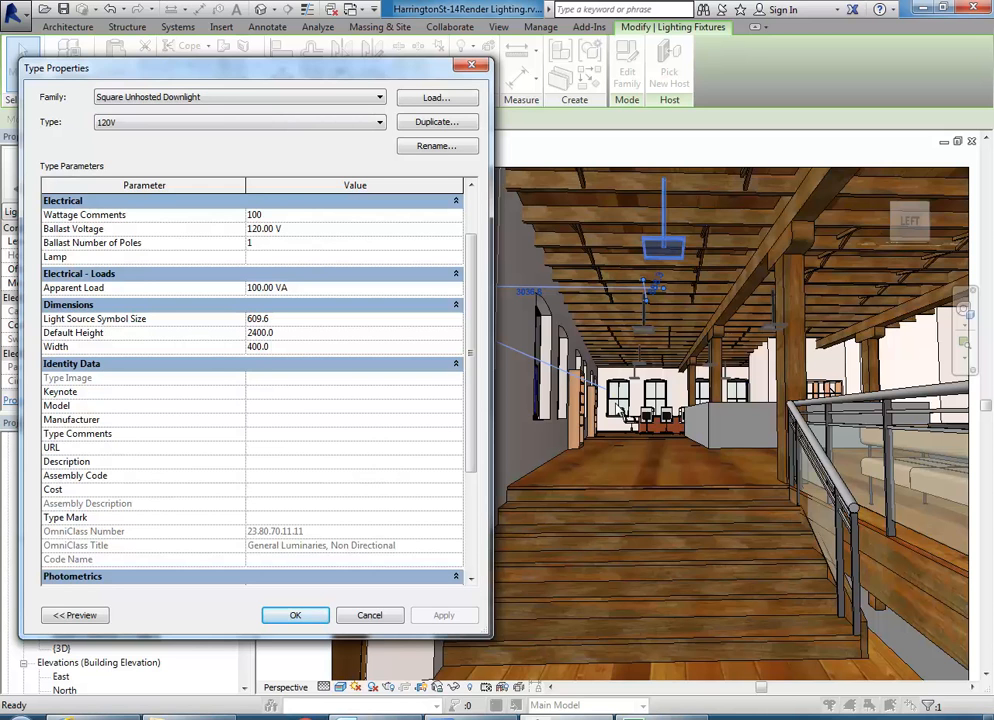
pyautogui.click(296, 615)
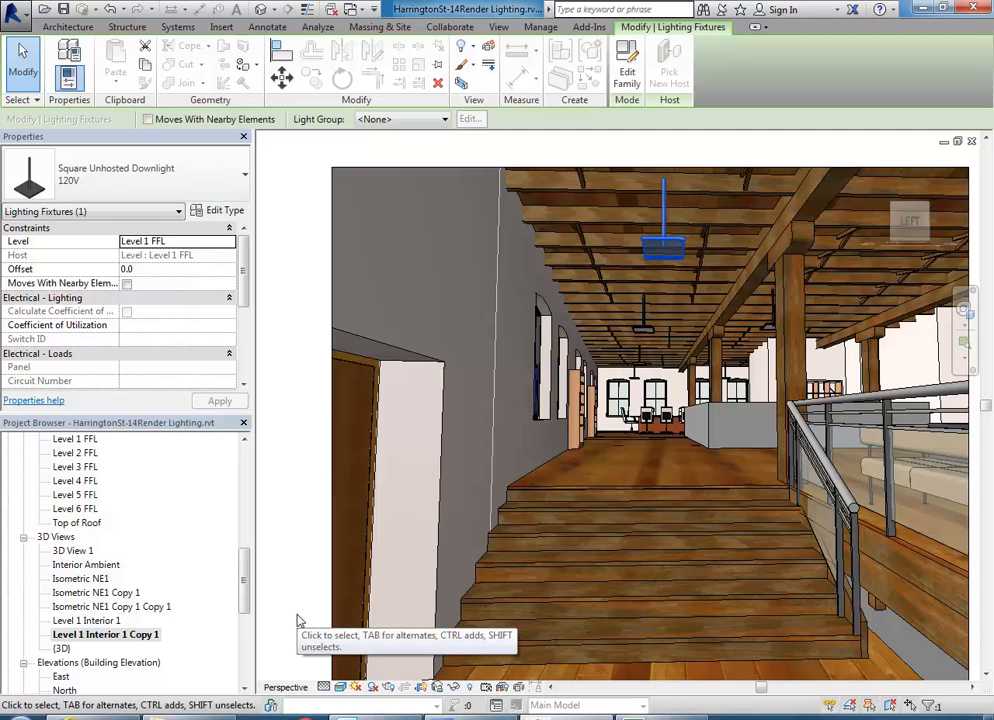
# - Open the Level 1 FFL ceiling plan and examine where the square downlights sit relative to the joists and section lines
pyautogui.moveTo(244, 583); pyautogui.dragTo(241, 555)
pyautogui.click(68, 581)
pyautogui.doubleClick(70, 565)
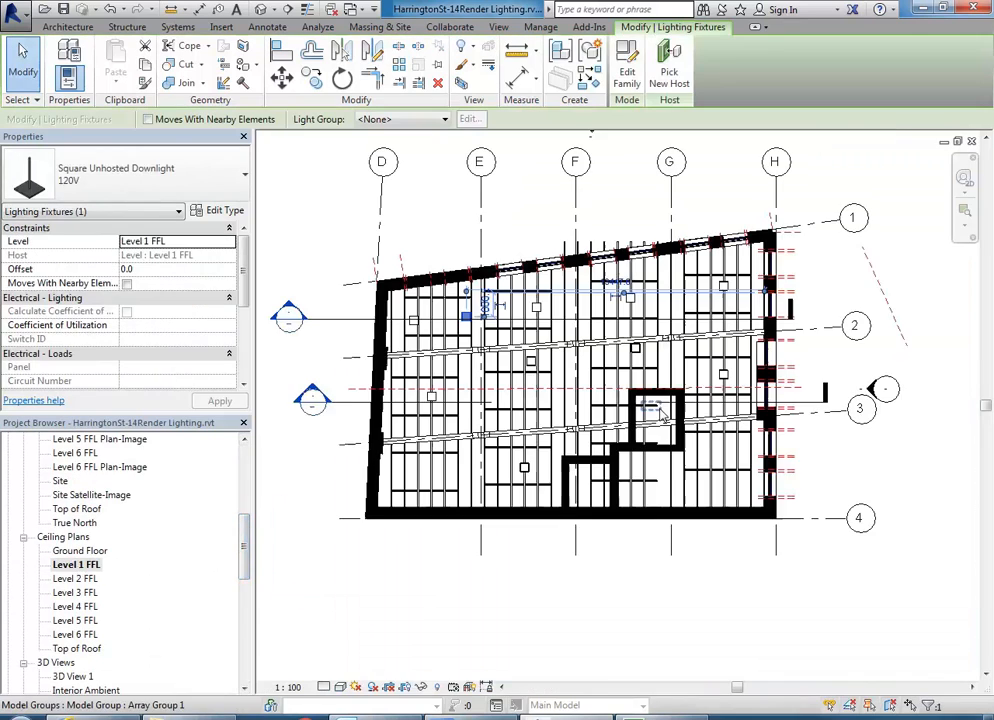
pyautogui.scroll(3, 620, 370)
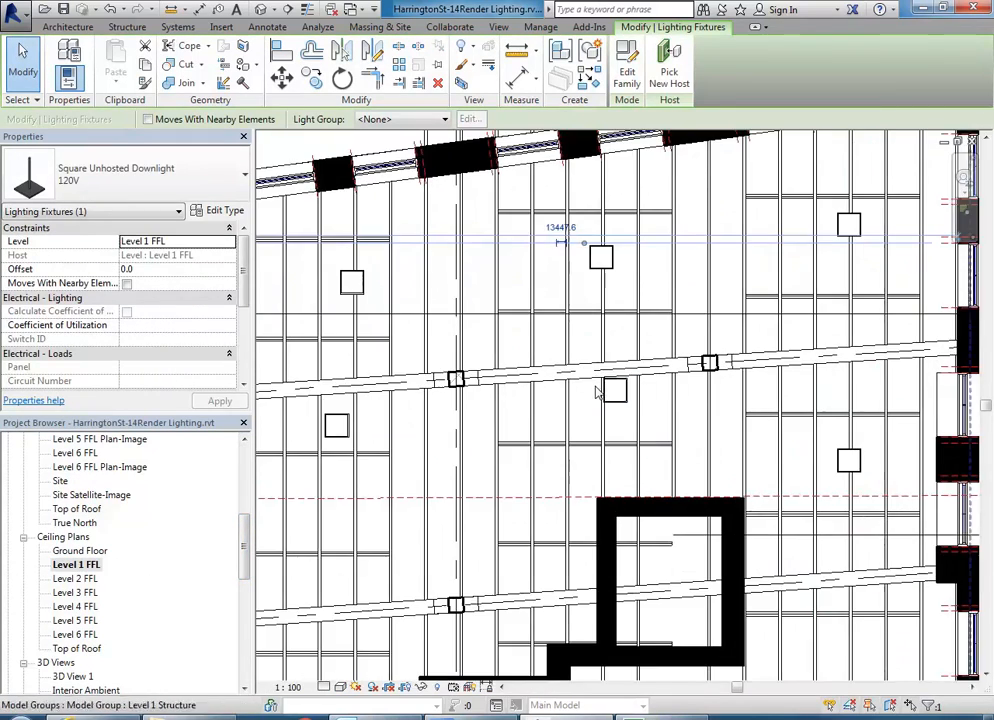
pyautogui.scroll(1, 620, 405)
pyautogui.scroll(-4, 567, 383)
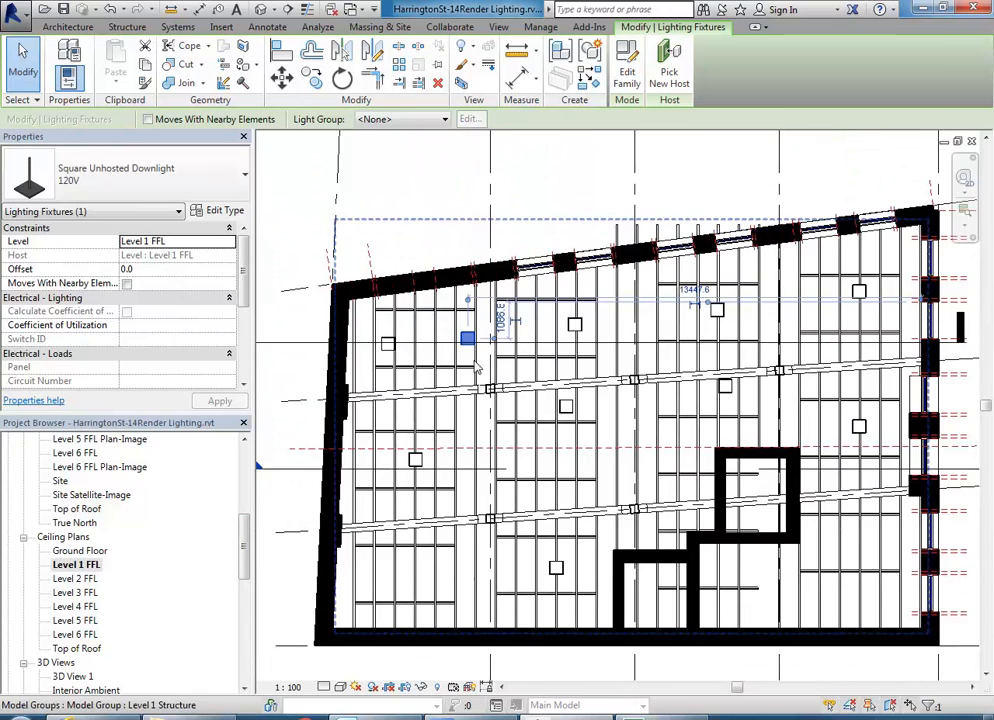
pyautogui.scroll(3, 452, 352)
pyautogui.scroll(-3, 452, 352)
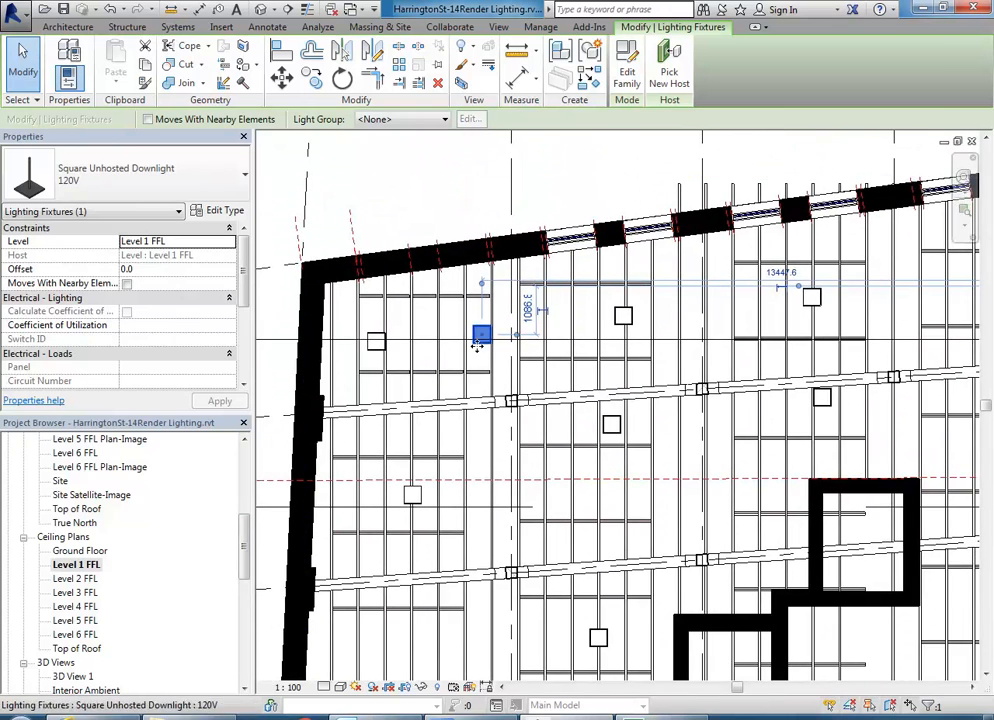
pyautogui.scroll(-2, 485, 345)
pyautogui.moveTo(294, 342); pyautogui.dragTo(316, 342, button='middle')
# - Move the Section 2 line slightly towards gridline 2 to clear the upper row of downlights, and open its section view
pyautogui.press('Escape')
pyautogui.click(331, 340)
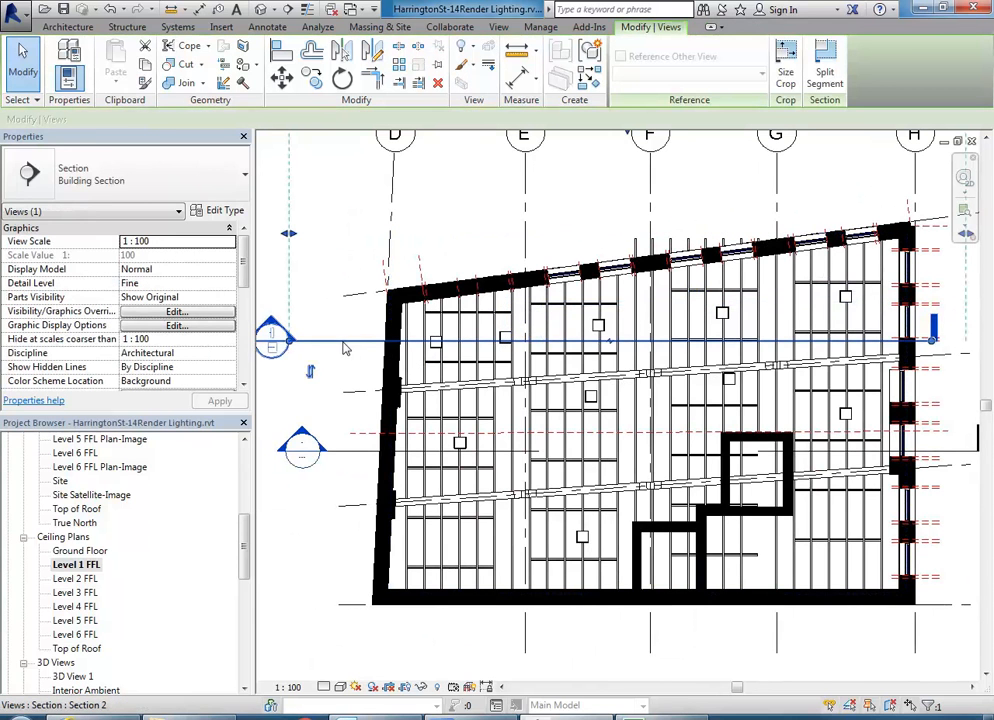
pyautogui.moveTo(340, 320); pyautogui.dragTo(343, 327)
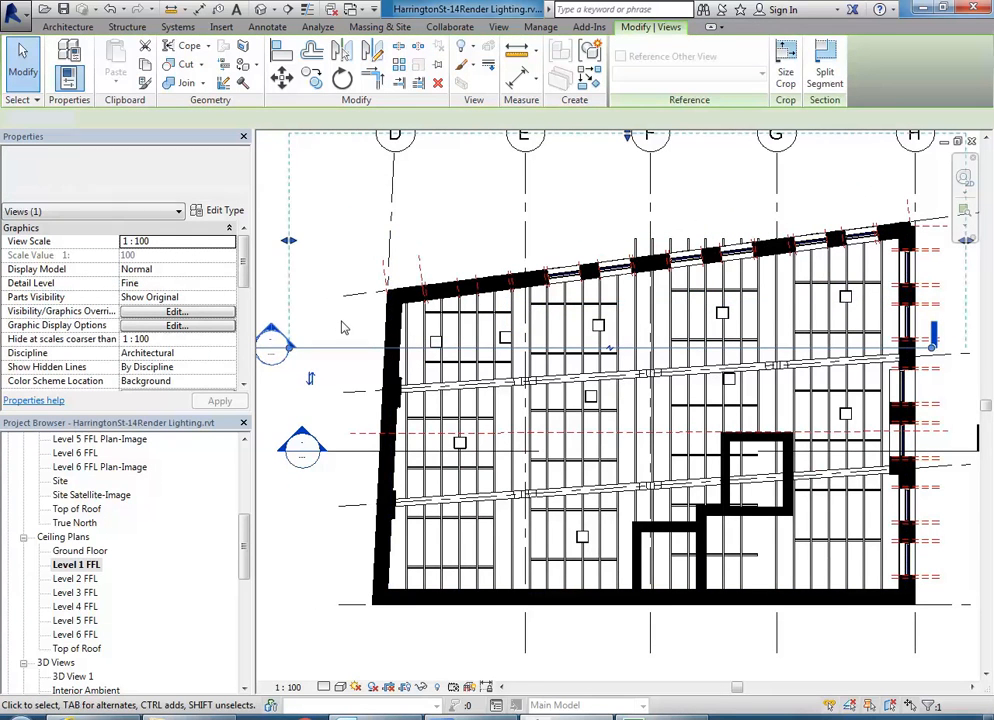
pyautogui.press('Escape')
pyautogui.moveTo(341, 328); pyautogui.dragTo(388, 339, button='middle')
pyautogui.doubleClick(337, 346)
pyautogui.scroll(-4, 479, 359)
pyautogui.moveTo(492, 365); pyautogui.dragTo(757, 393, button='middle')
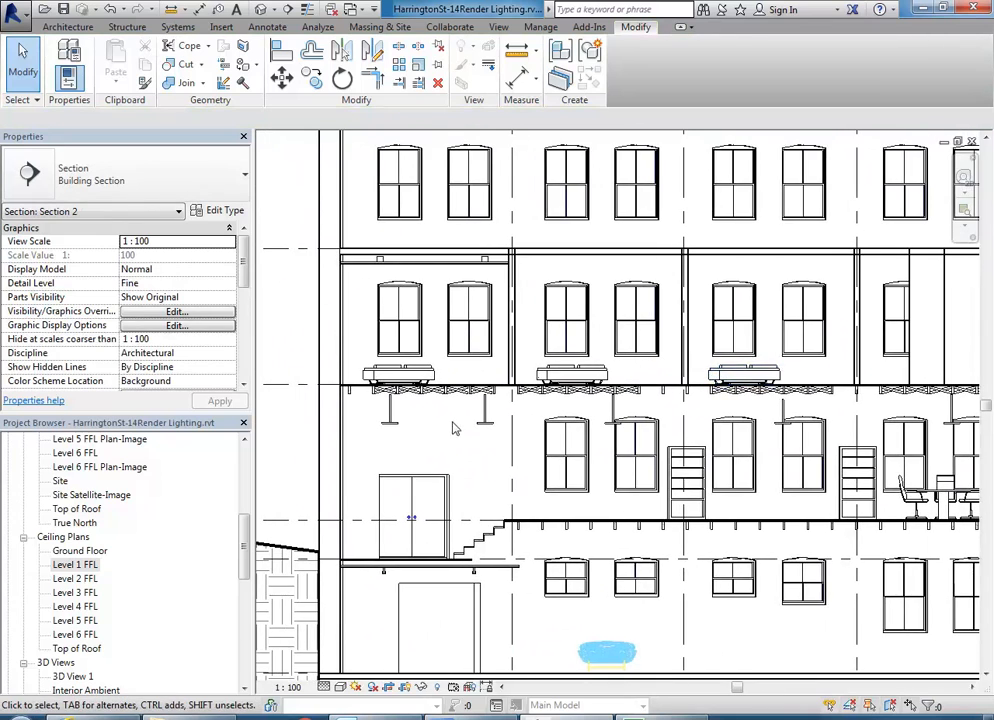
# - Examine the suspended downlights in Section 2, comparing their stem tops and fitting height with the floor trusses and window heads
pyautogui.scroll(5, 452, 429)
pyautogui.click(512, 436)
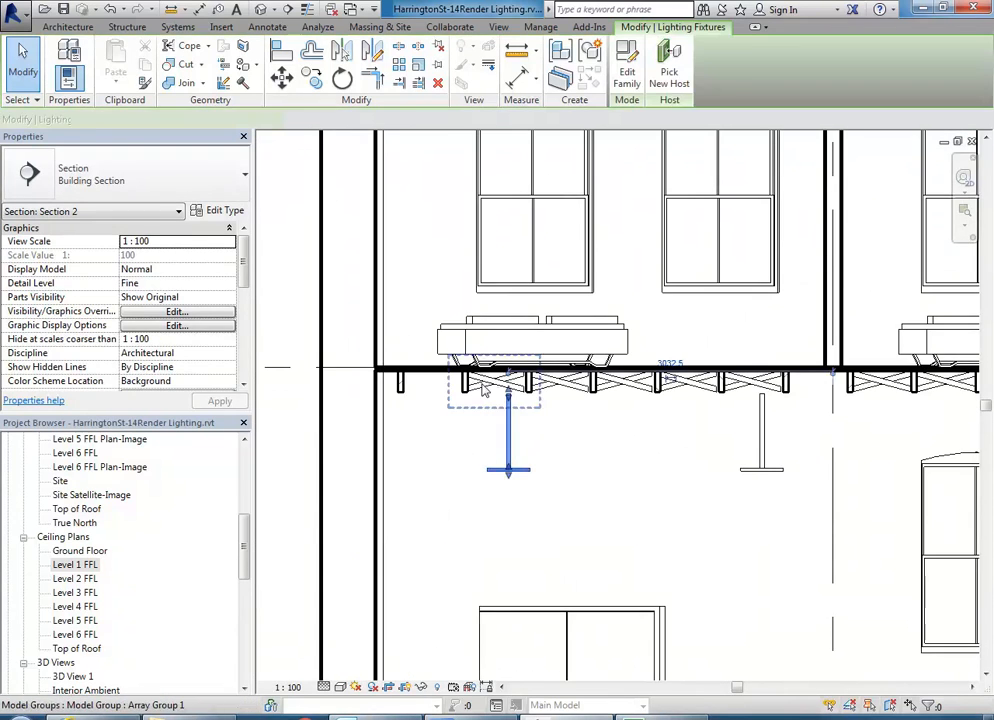
pyautogui.scroll(4, 488, 388)
pyautogui.moveTo(539, 410); pyautogui.dragTo(474, 393, button='middle')
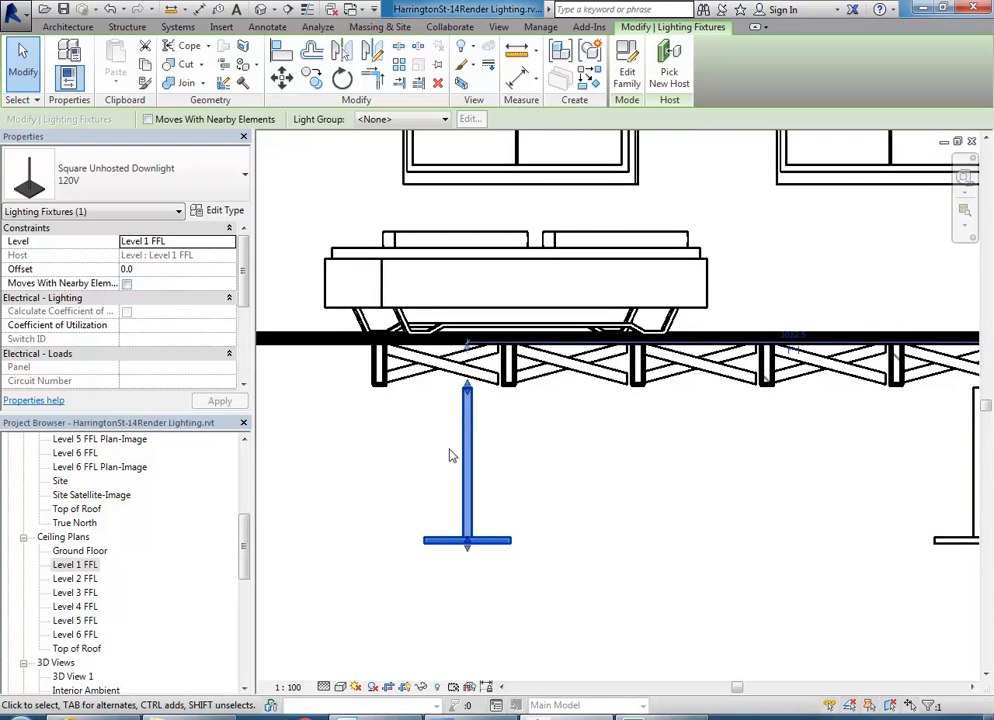
pyautogui.scroll(-5, 450, 455)
pyautogui.moveTo(599, 544); pyautogui.dragTo(526, 533, button='middle')
pyautogui.moveTo(744, 475); pyautogui.dragTo(550, 470, button='middle')
pyautogui.scroll(-2, 590, 472)
pyautogui.scroll(2, 550, 470)
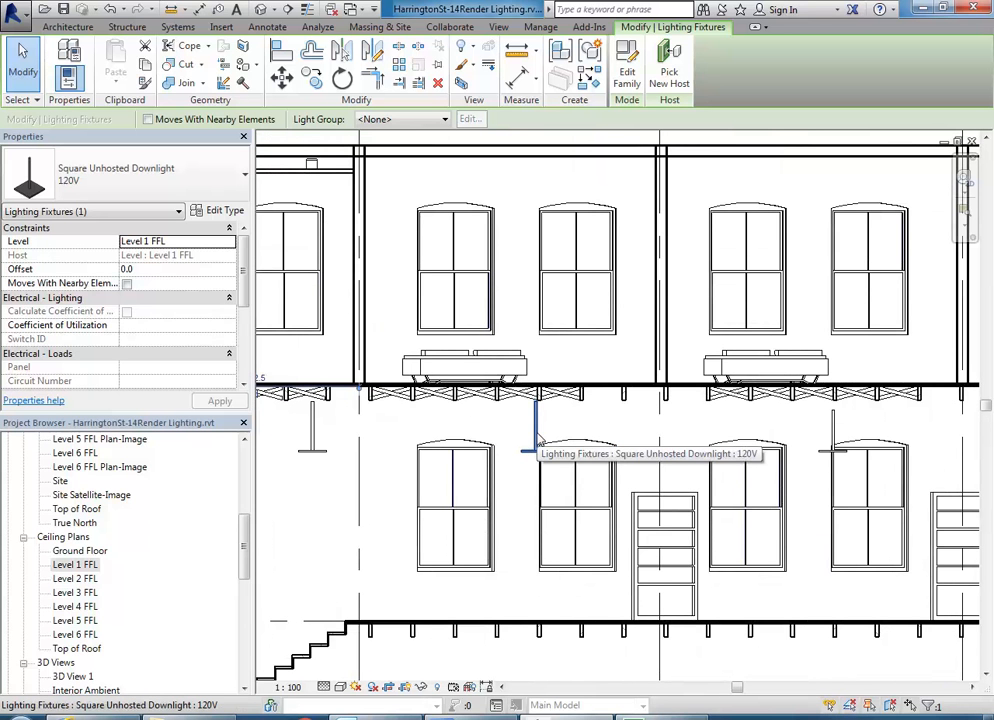
pyautogui.click(537, 442)
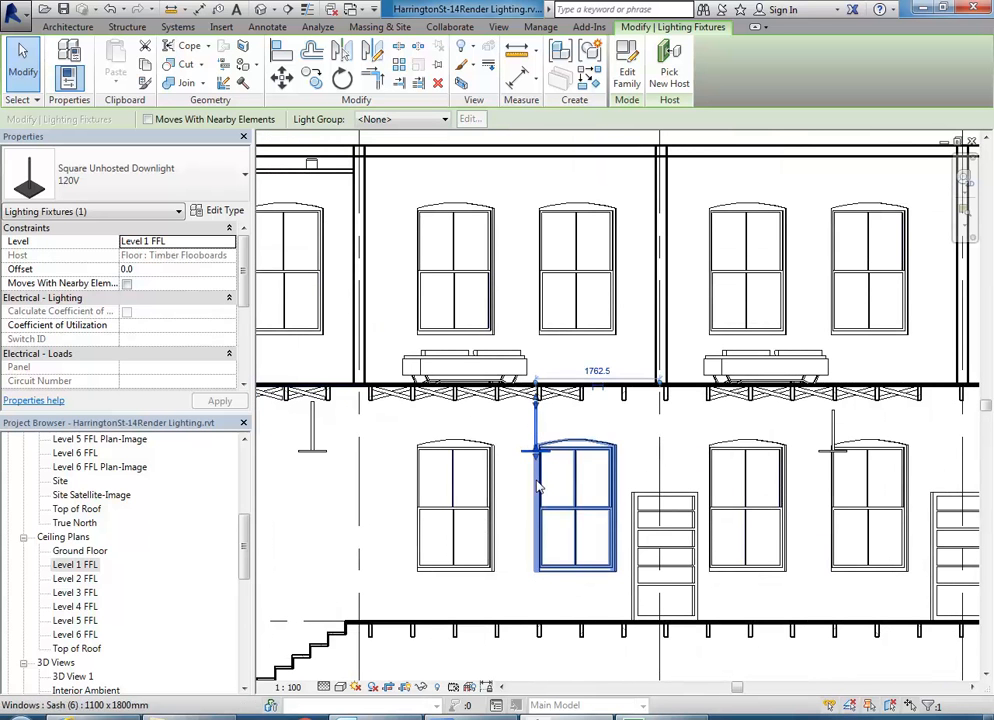
pyautogui.scroll(4, 537, 487)
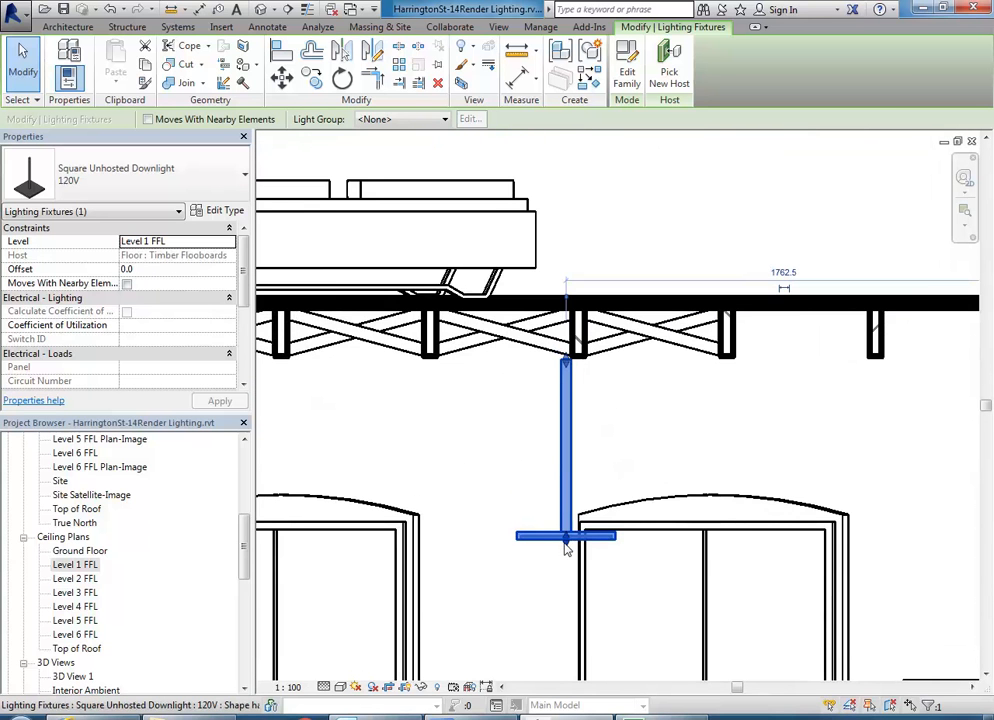
pyautogui.scroll(-2, 560, 540)
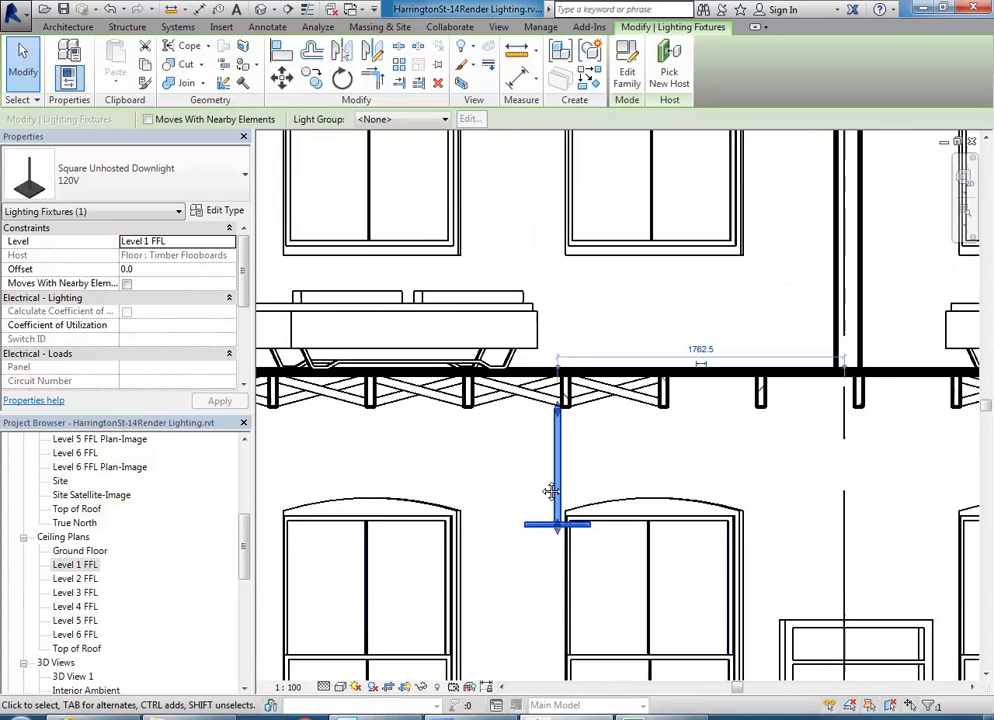
pyautogui.scroll(-1, 512, 400)
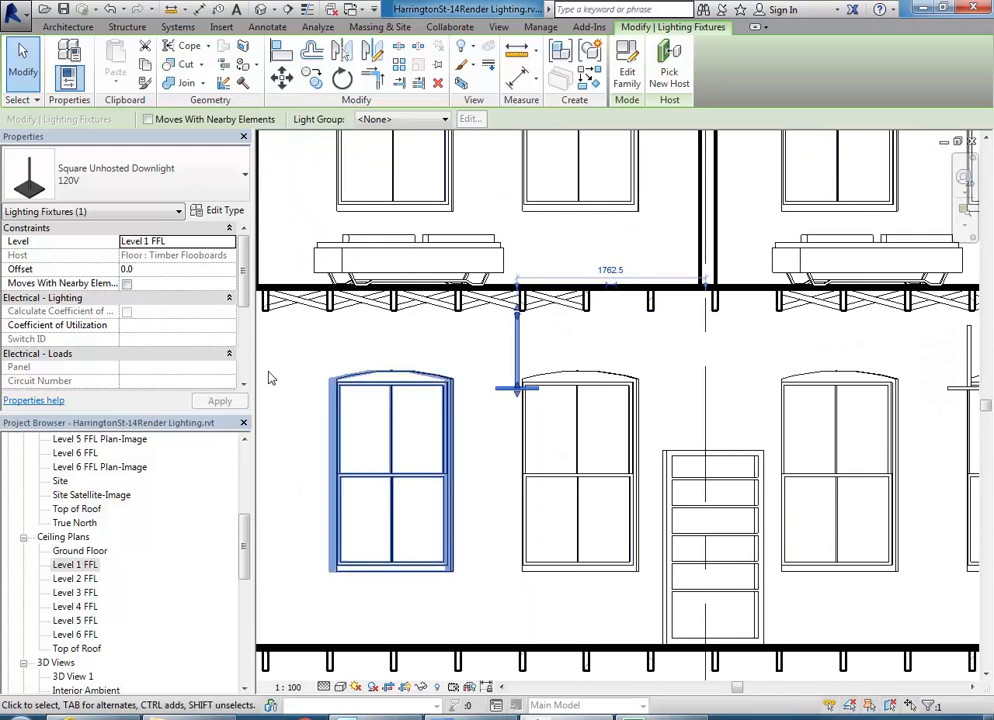
# - Set the Default Height of the Square Unhosted Downlight's 120V type to 2600 and apply it
pyautogui.click(215, 218)
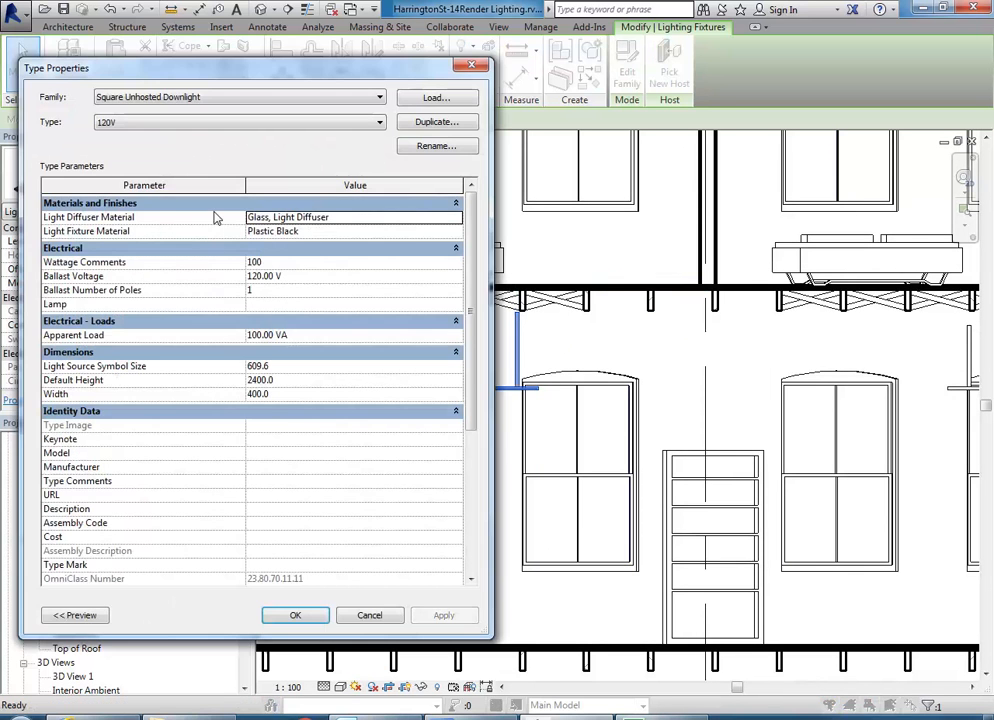
pyautogui.click(301, 382)
pyautogui.doubleClick(301, 382)
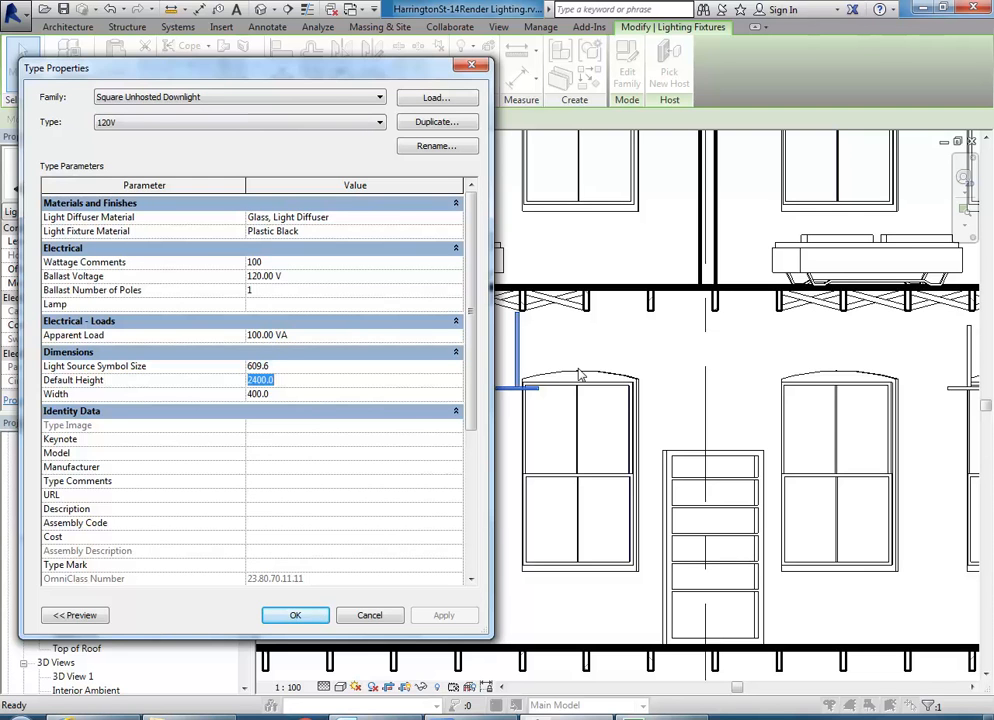
pyautogui.write('2600')
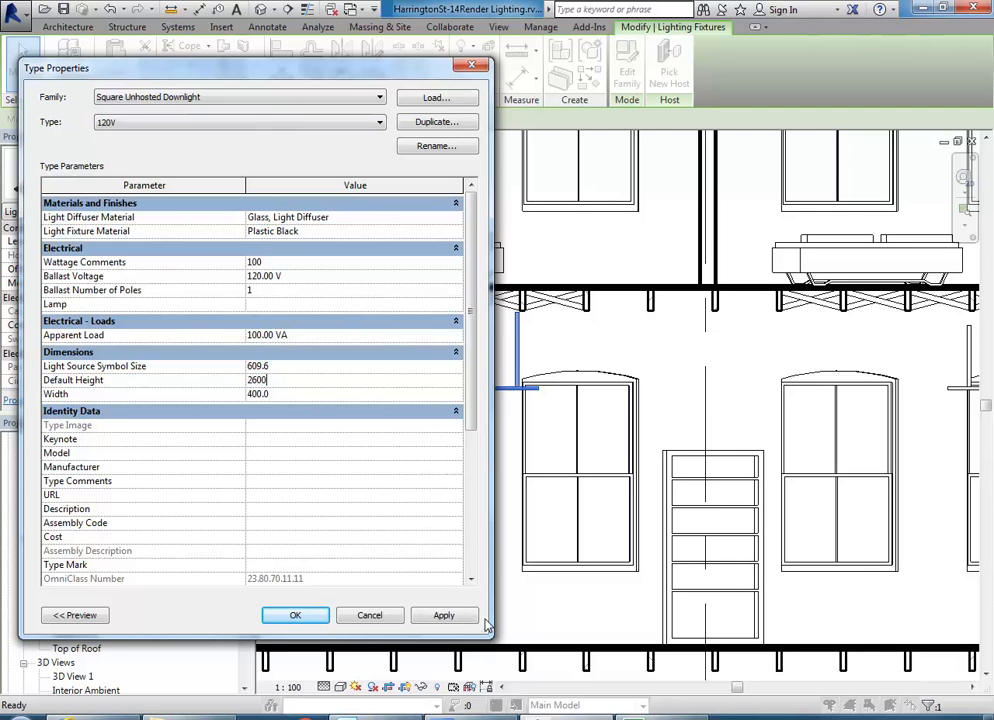
pyautogui.click(445, 617)
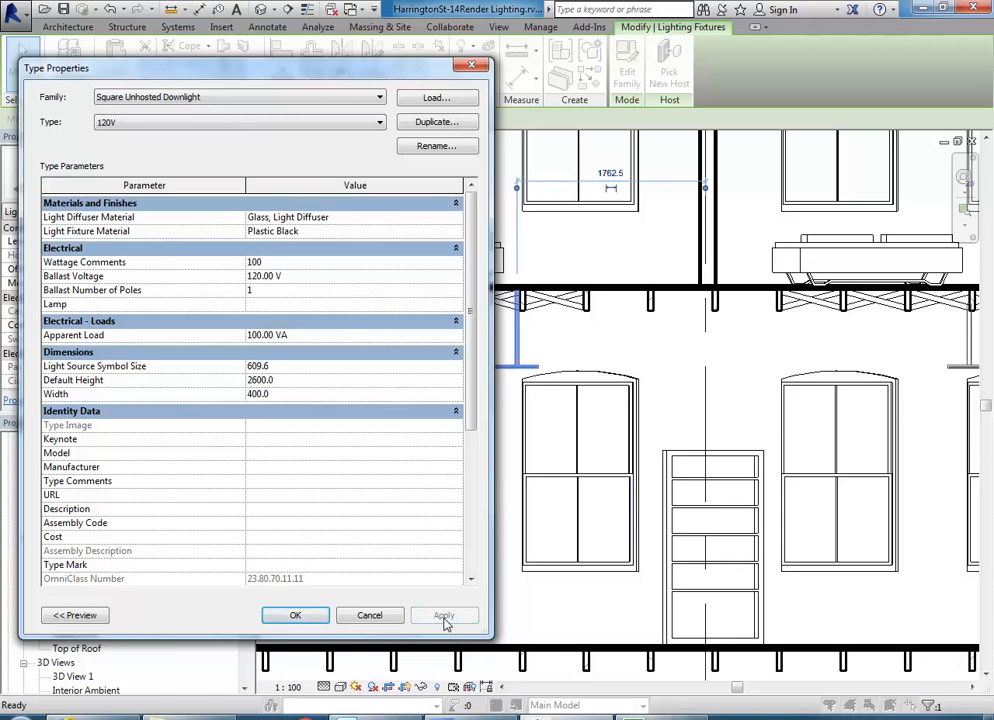
pyautogui.click(281, 618)
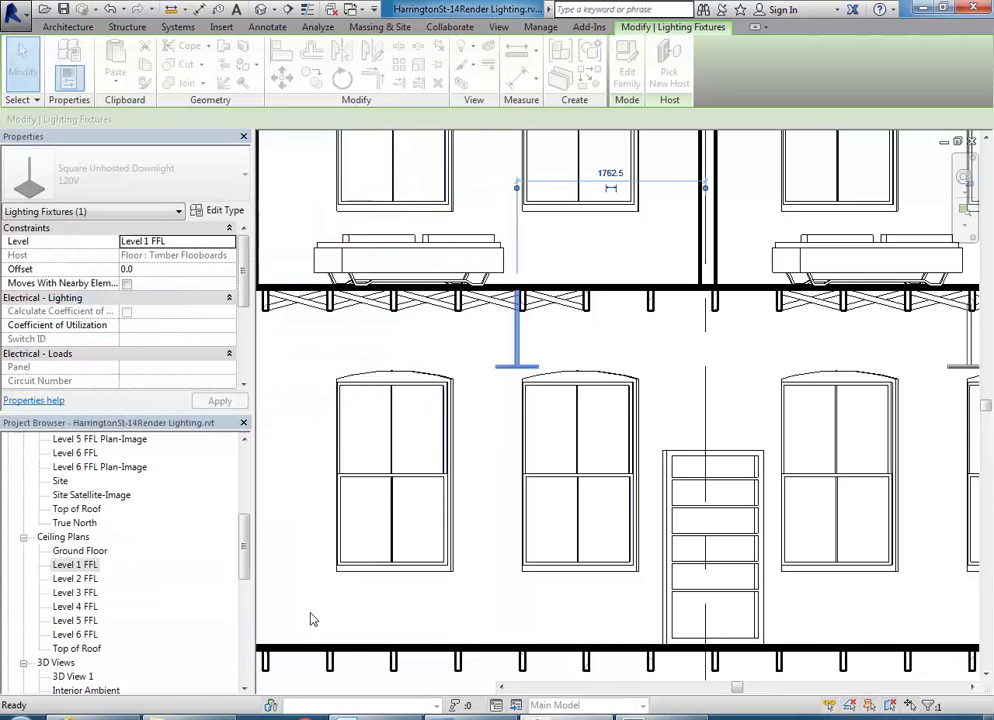
# - Stretch the selected downlight's stem up into the timber floorboards above the truss and look up its Height to Ceiling
pyautogui.scroll(-2, 492, 398)
pyautogui.moveTo(492, 398); pyautogui.dragTo(402, 406, button='middle')
pyautogui.scroll(5, 402, 360)
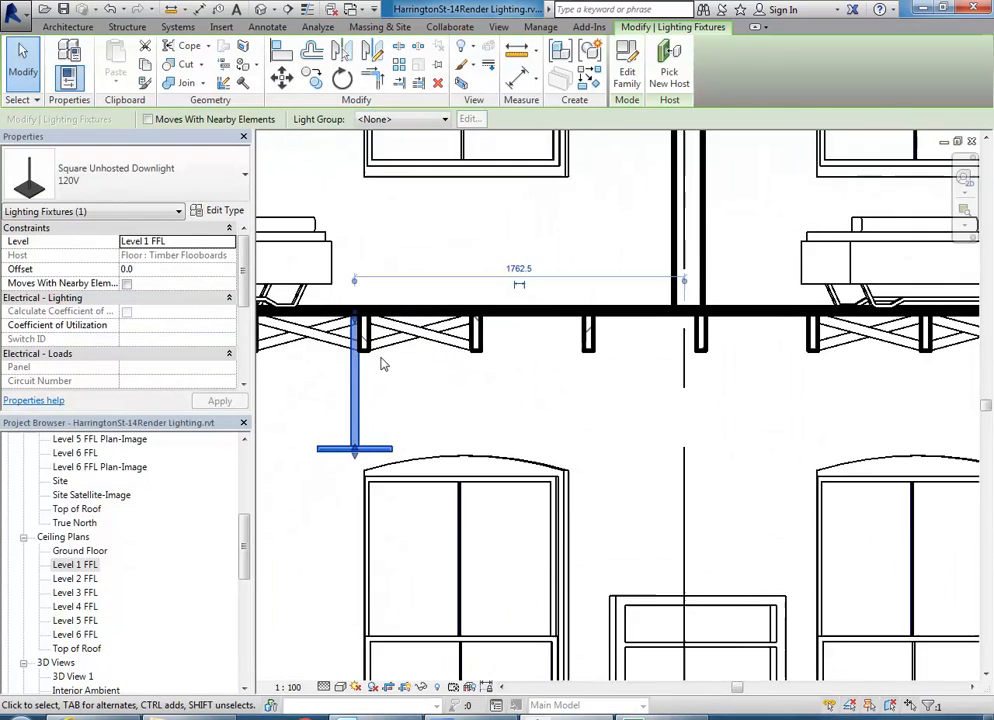
pyautogui.scroll(2, 446, 330)
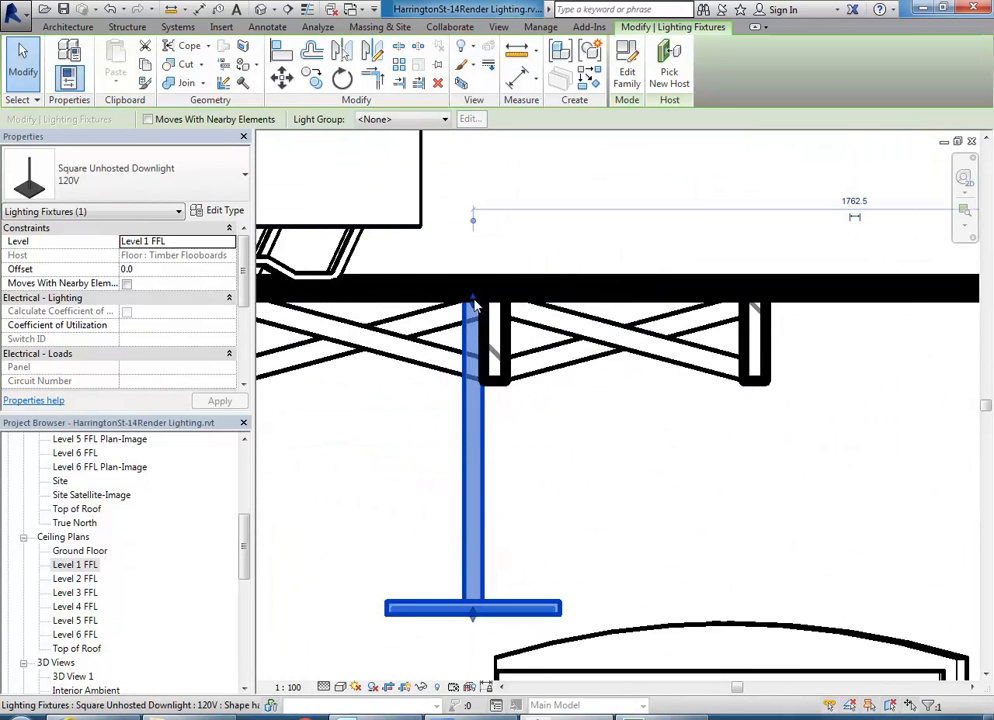
pyautogui.moveTo(475, 310)
pyautogui.mouseDown()
pyautogui.moveTo(473, 344)
pyautogui.moveTo(475, 300)
pyautogui.mouseUp()
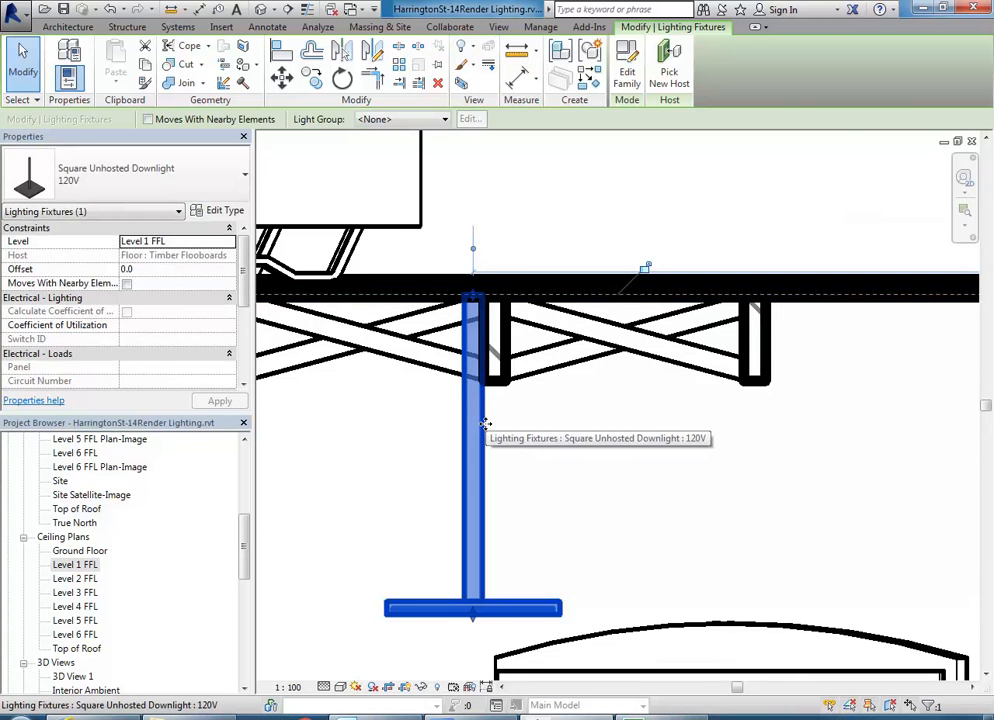
pyautogui.scroll(-4, 459, 434)
pyautogui.scroll(3, 459, 434)
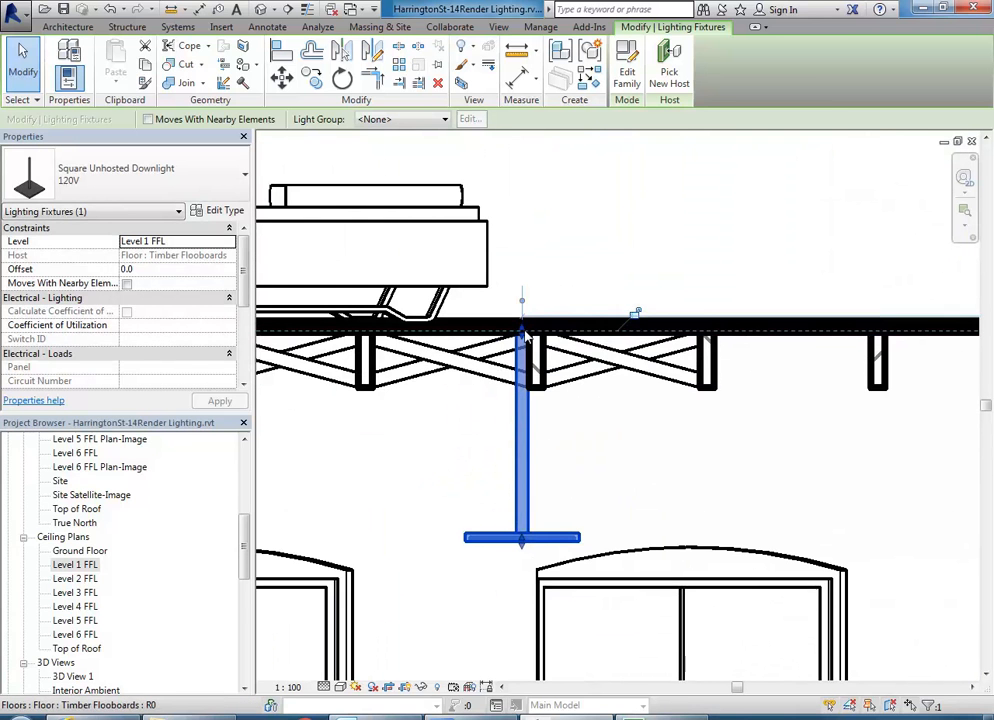
pyautogui.moveTo(244, 276); pyautogui.dragTo(244, 324)
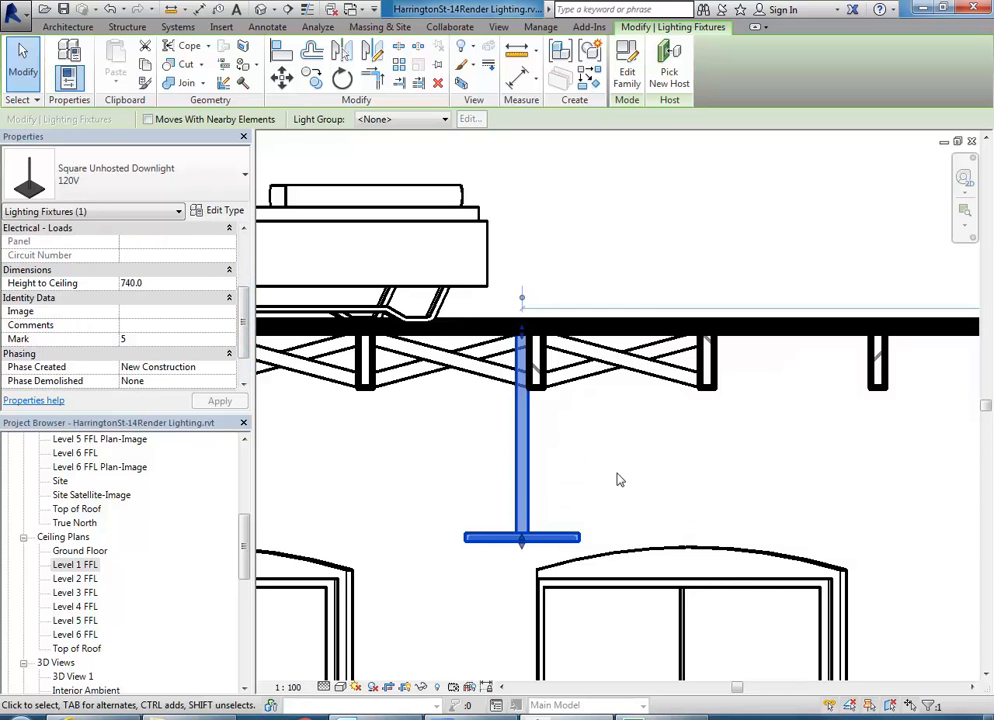
# - Select all instances of the square downlight, set their Height to Ceiling to 740, and check a stem's upper end at the floorboards
pyautogui.click(651, 528)
pyautogui.scroll(-1, 651, 528)
pyautogui.scroll(-5, 612, 520)
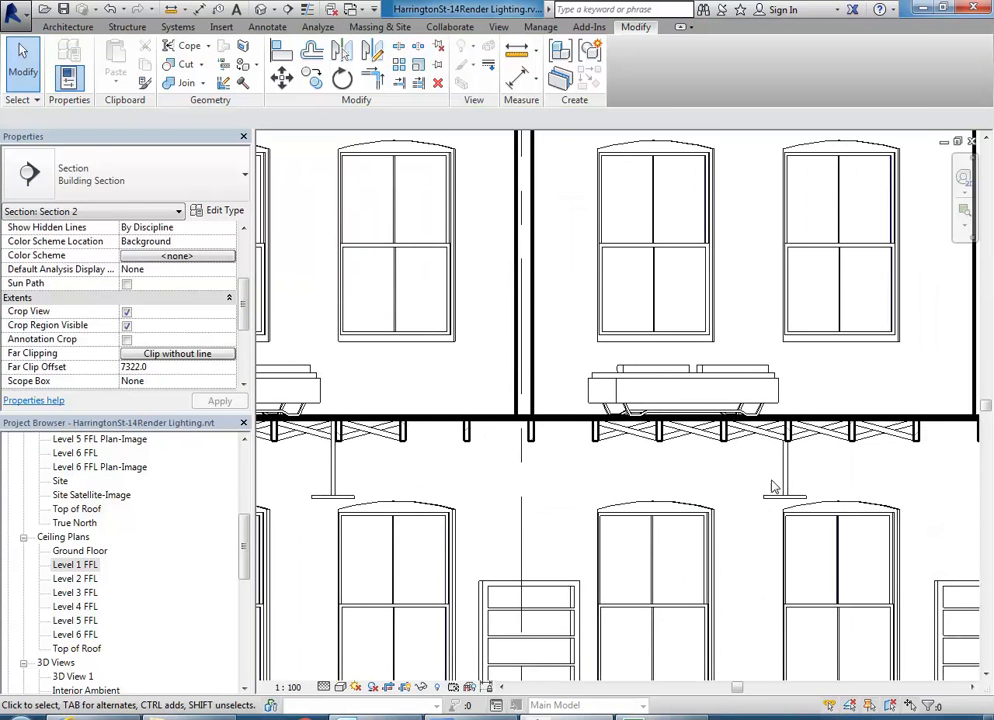
pyautogui.click(785, 487)
pyautogui.scroll(3, 575, 466)
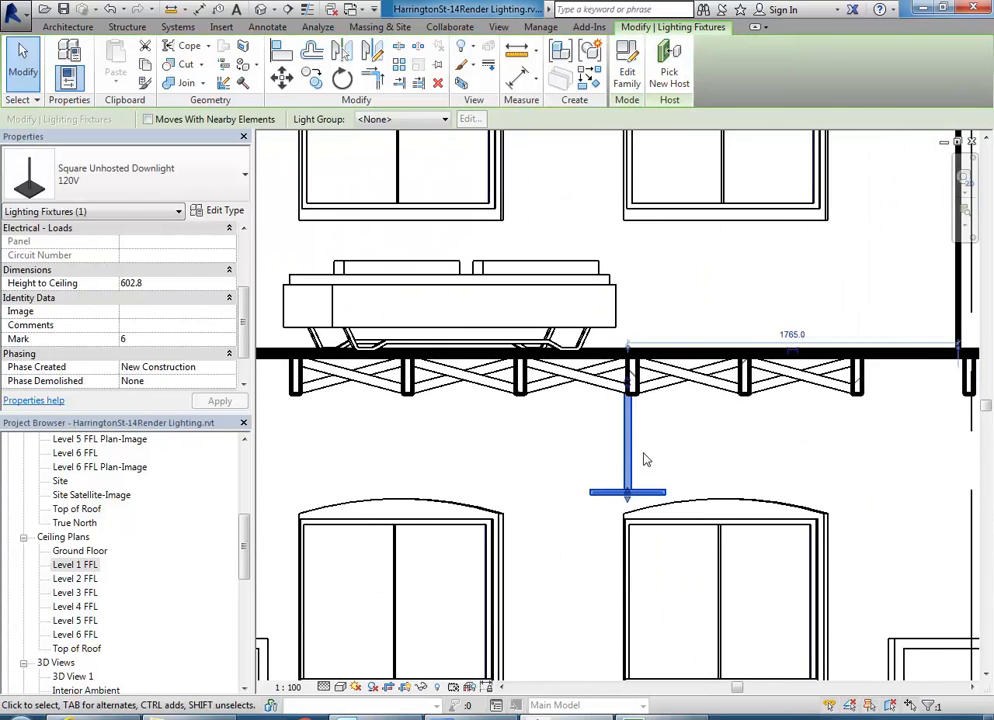
pyautogui.rightClick(625, 455)
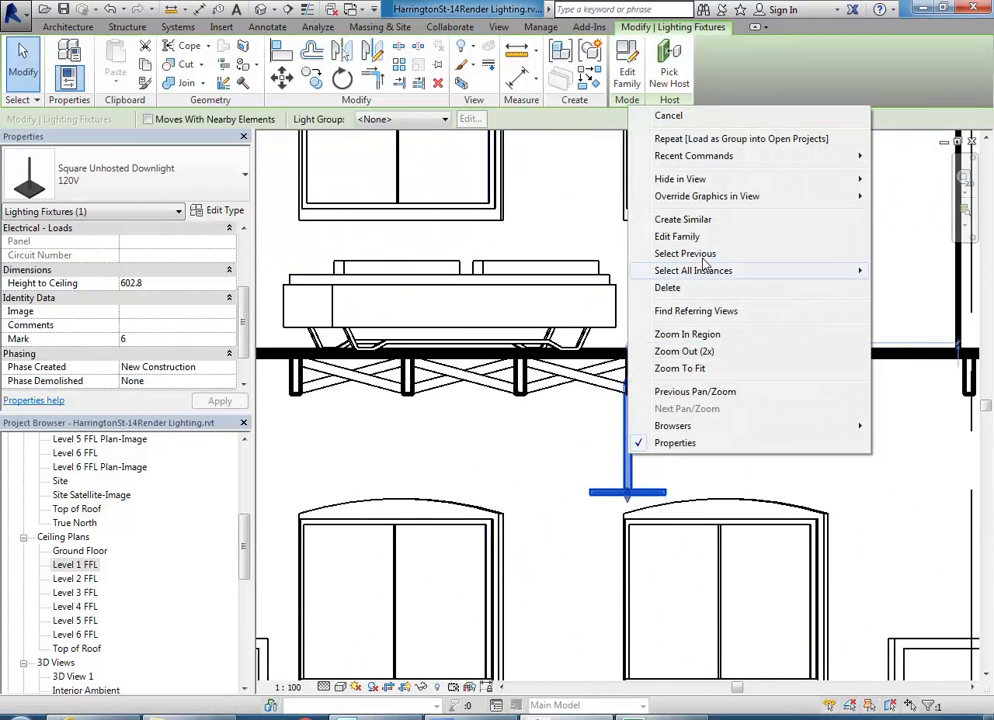
pyautogui.moveTo(703, 274)
pyautogui.click(556, 287)
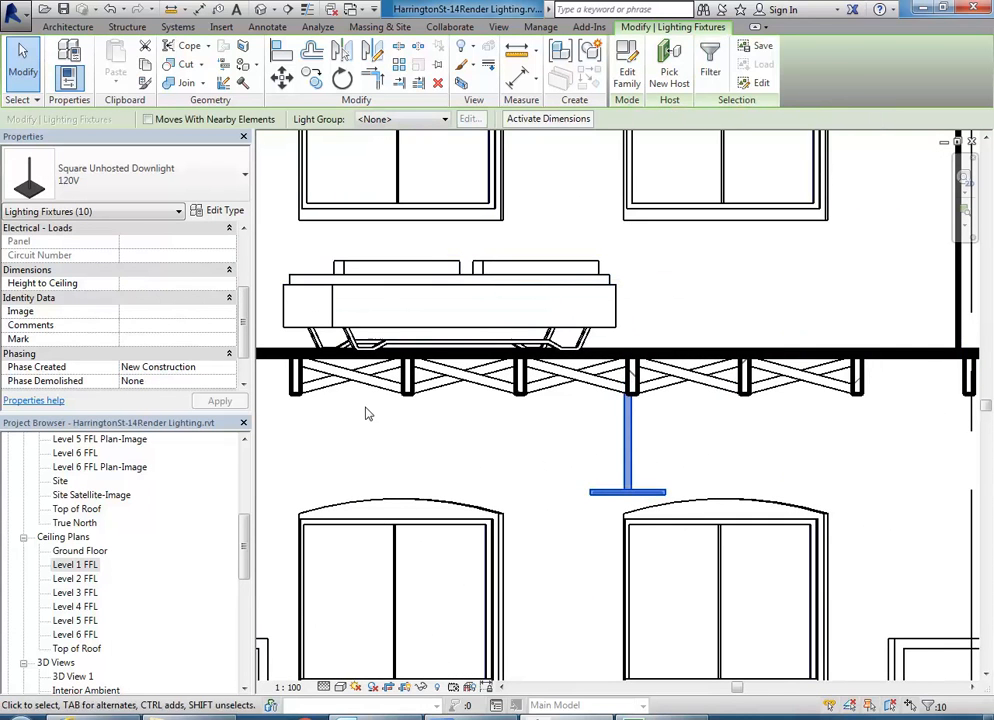
pyautogui.click(169, 282)
pyautogui.write('40')
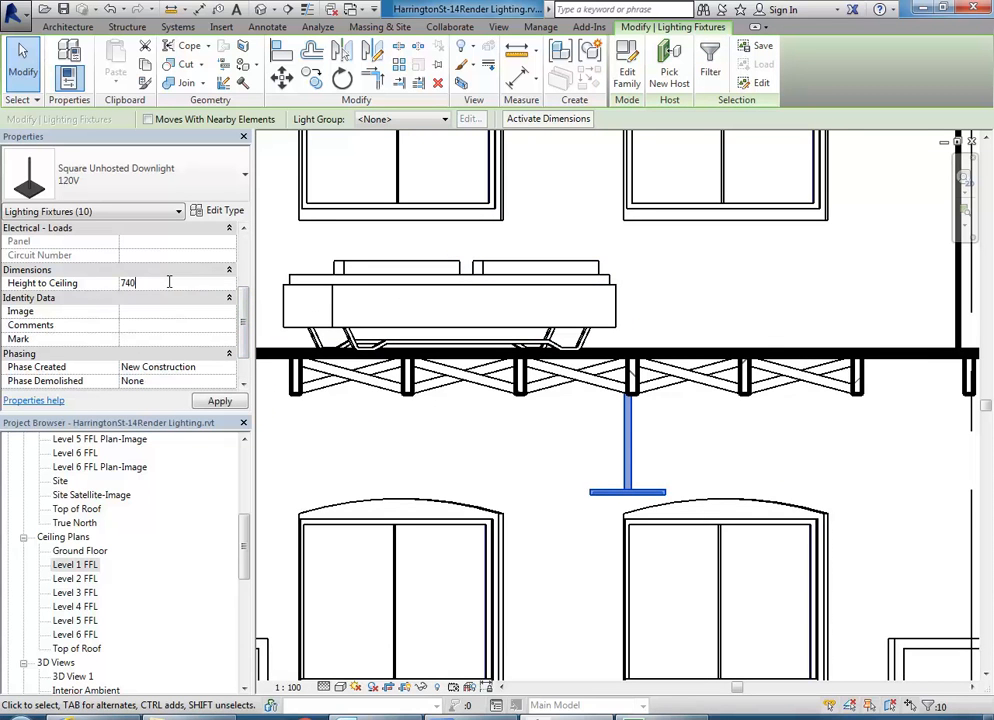
pyautogui.press('Return')
pyautogui.moveTo(588, 439); pyautogui.dragTo(585, 466, button='middle')
pyautogui.scroll(-2, 682, 462)
pyautogui.scroll(7, 617, 450)
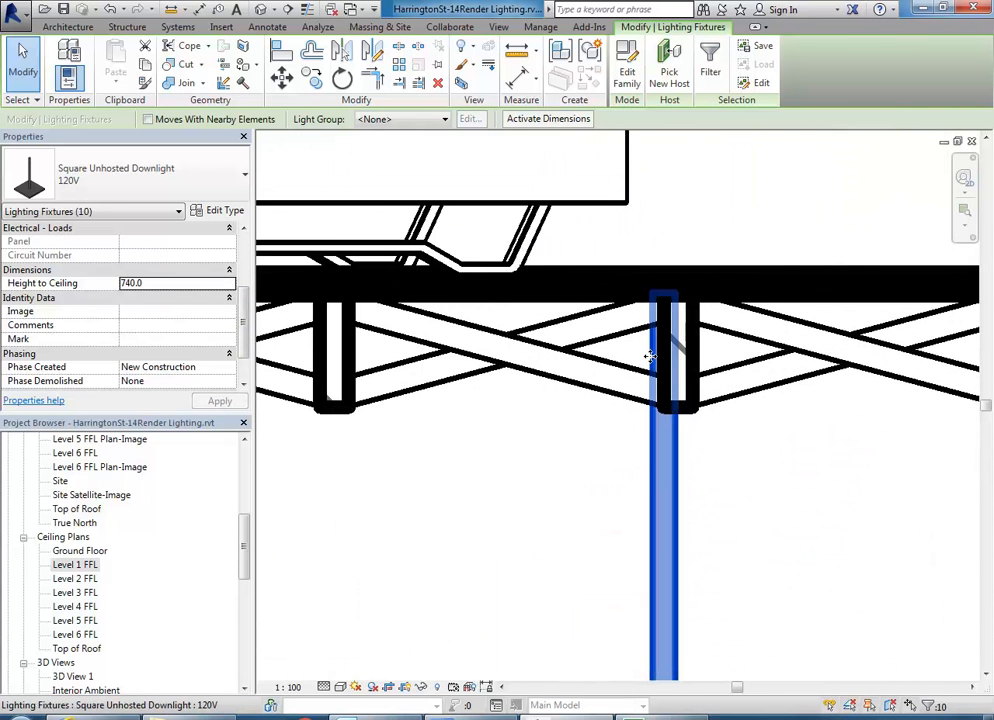
pyautogui.scroll(3, 650, 356)
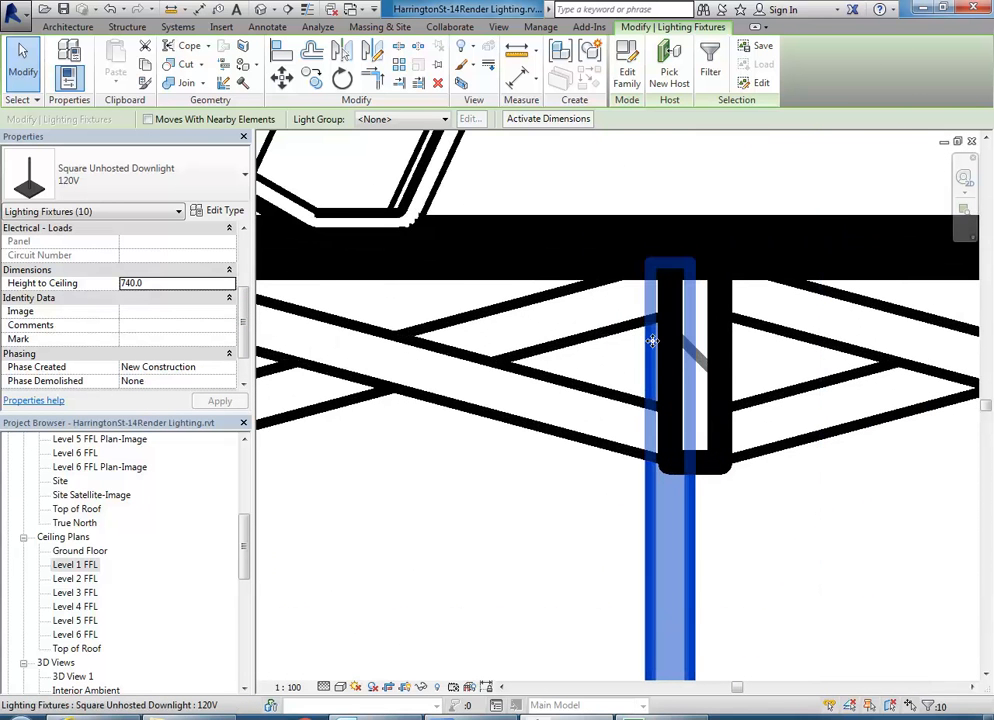
pyautogui.scroll(-4, 650, 345)
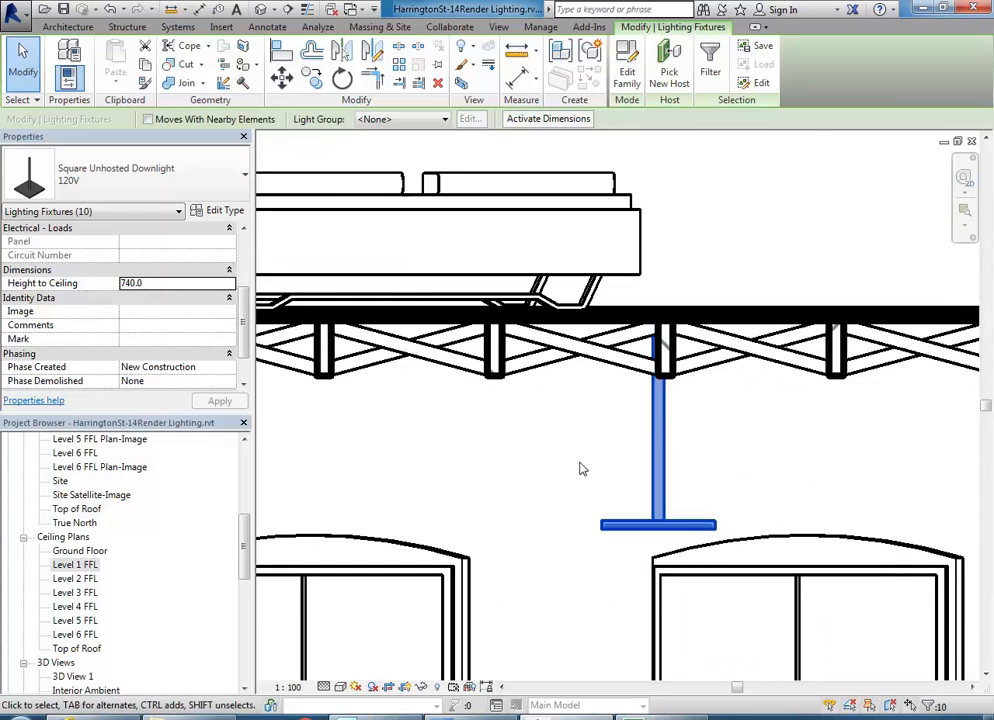
pyautogui.click(588, 477)
pyautogui.scroll(-3, 540, 465)
# - Return to the Level 1 Interior 1 Copy 1 3D view and save the project
pyautogui.moveTo(243, 553); pyautogui.dragTo(241, 582)
pyautogui.doubleClick(127, 648)
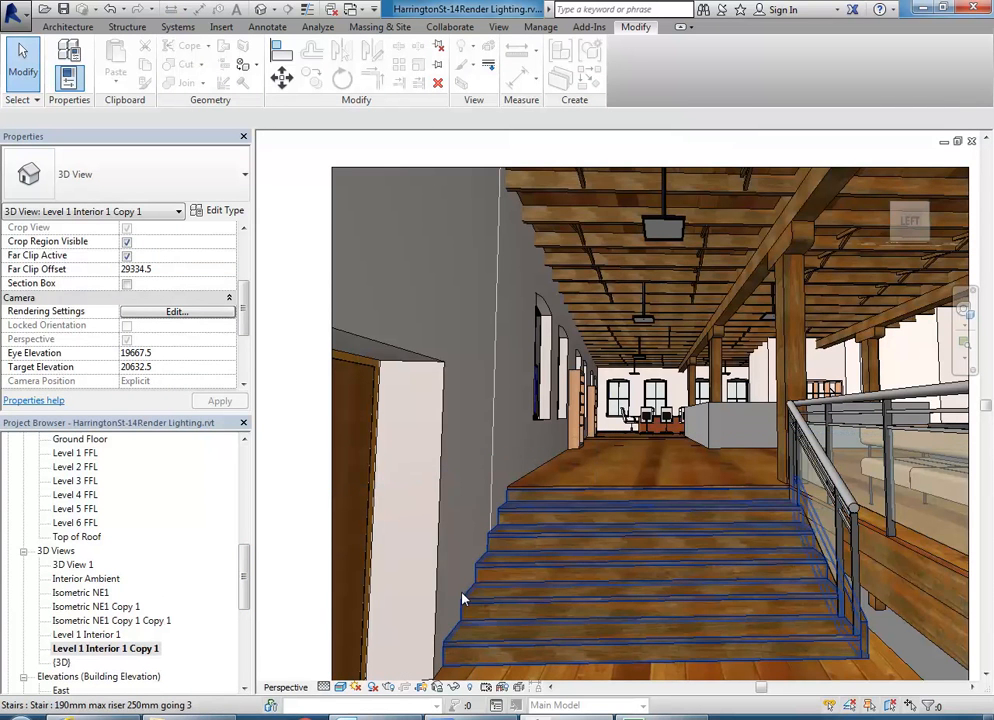
pyautogui.click(63, 9)
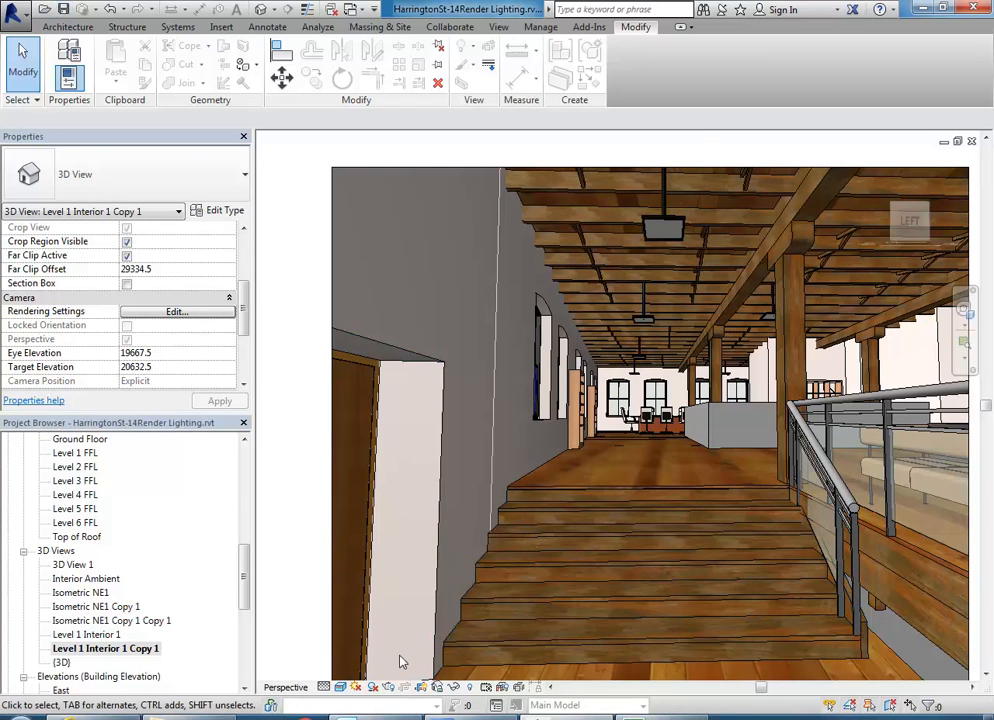
# - Render the interior view at Draft quality with the Interior: Artificial only lighting scheme, and close the rendering settings
pyautogui.click(388, 687)
pyautogui.click(134, 263)
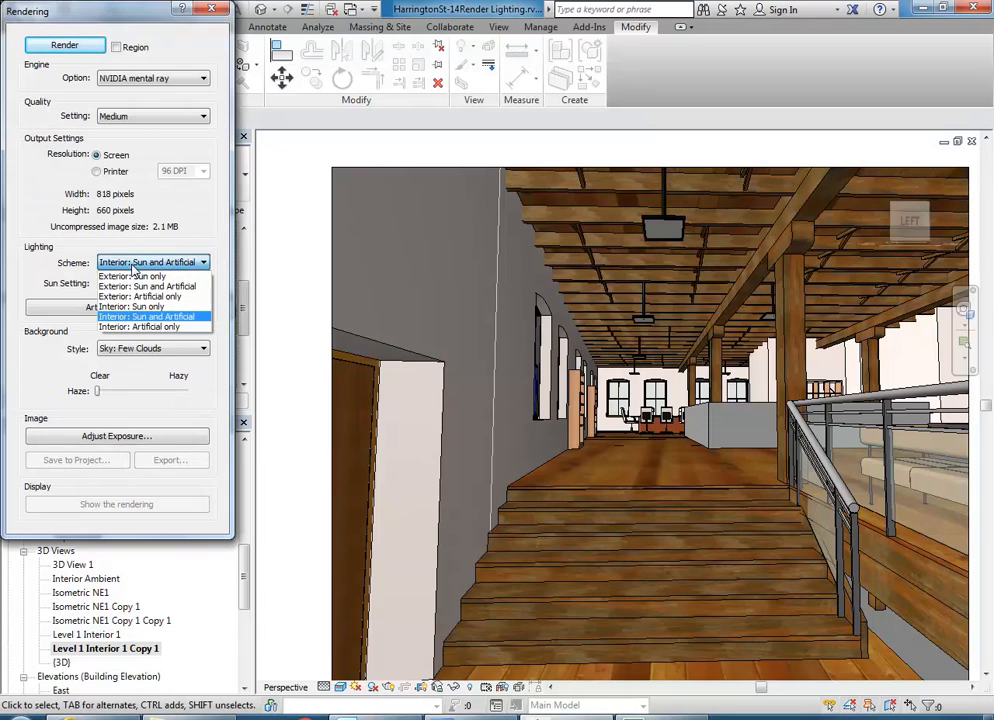
pyautogui.click(138, 327)
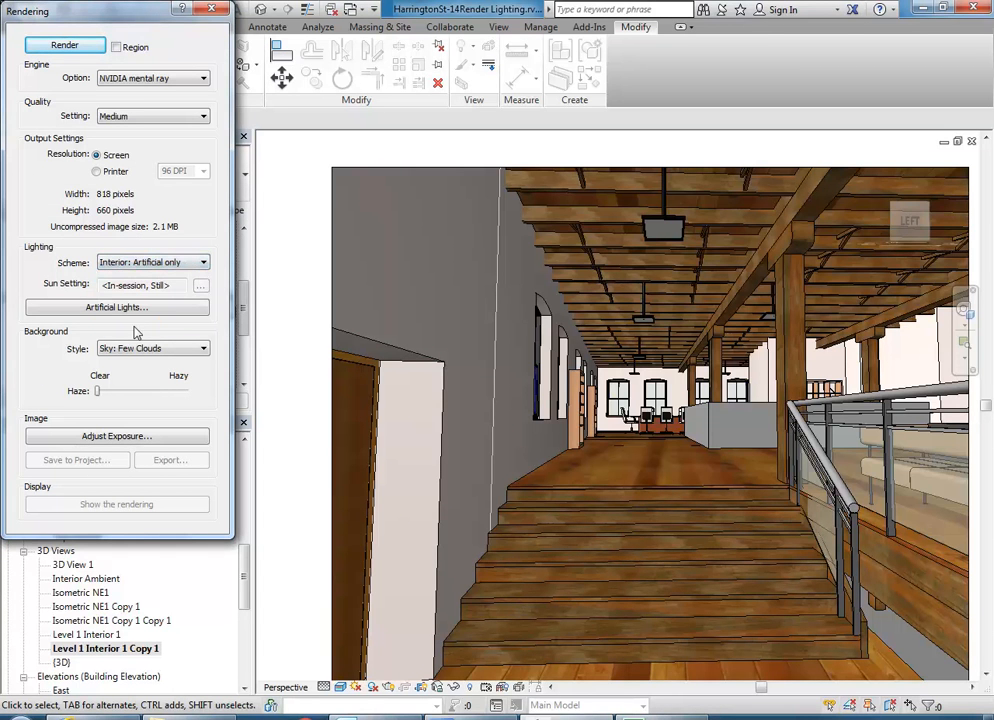
pyautogui.click(138, 118)
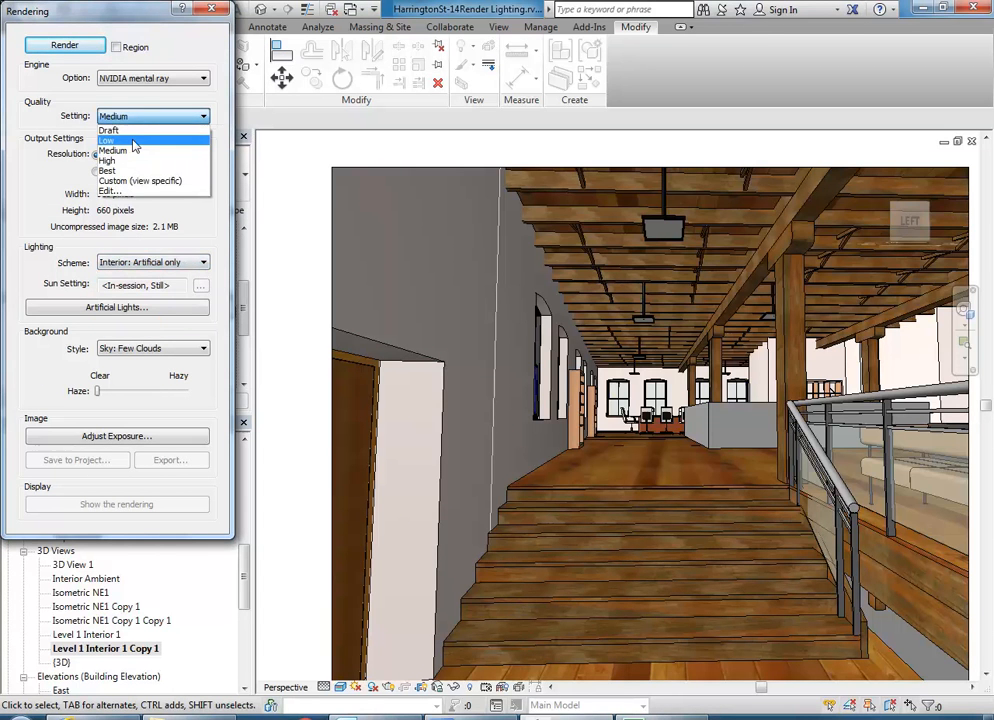
pyautogui.click(108, 130)
pyautogui.click(64, 45)
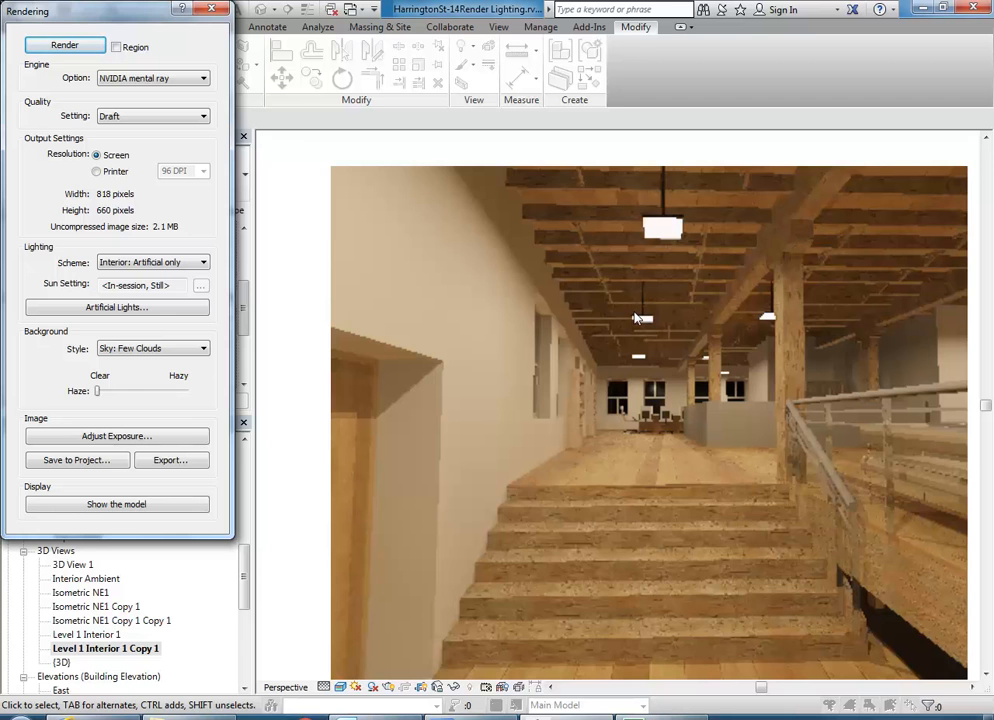
pyautogui.click(211, 10)
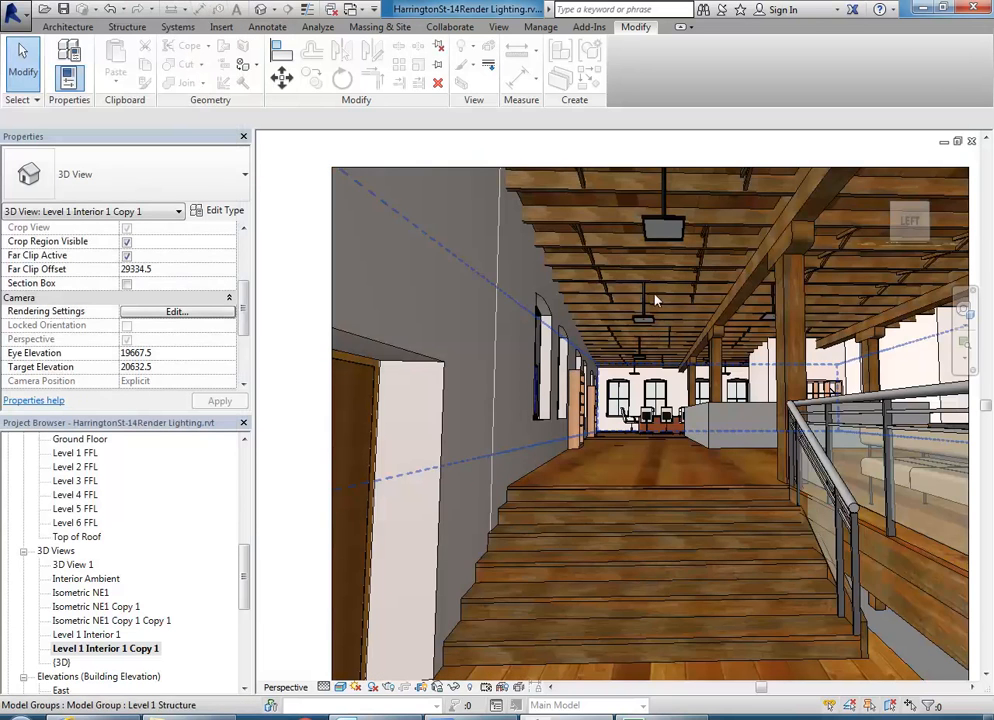
# - Open the Square Unhosted Downlight family for editing from one of the suspended fixtures in the view
pyautogui.click(646, 324)
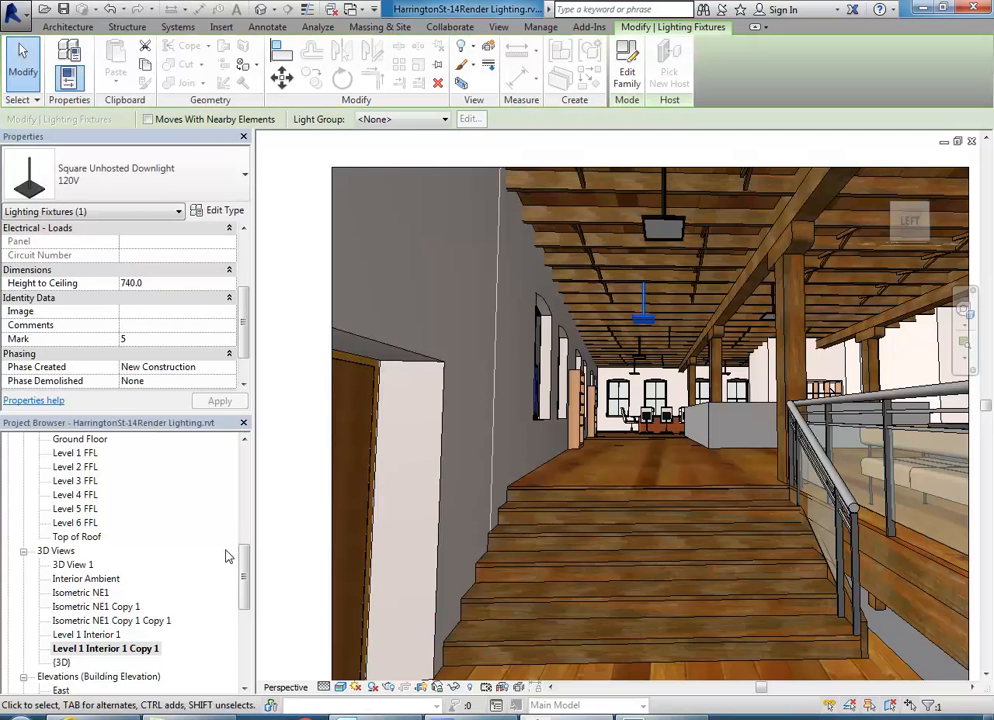
pyautogui.click(627, 68)
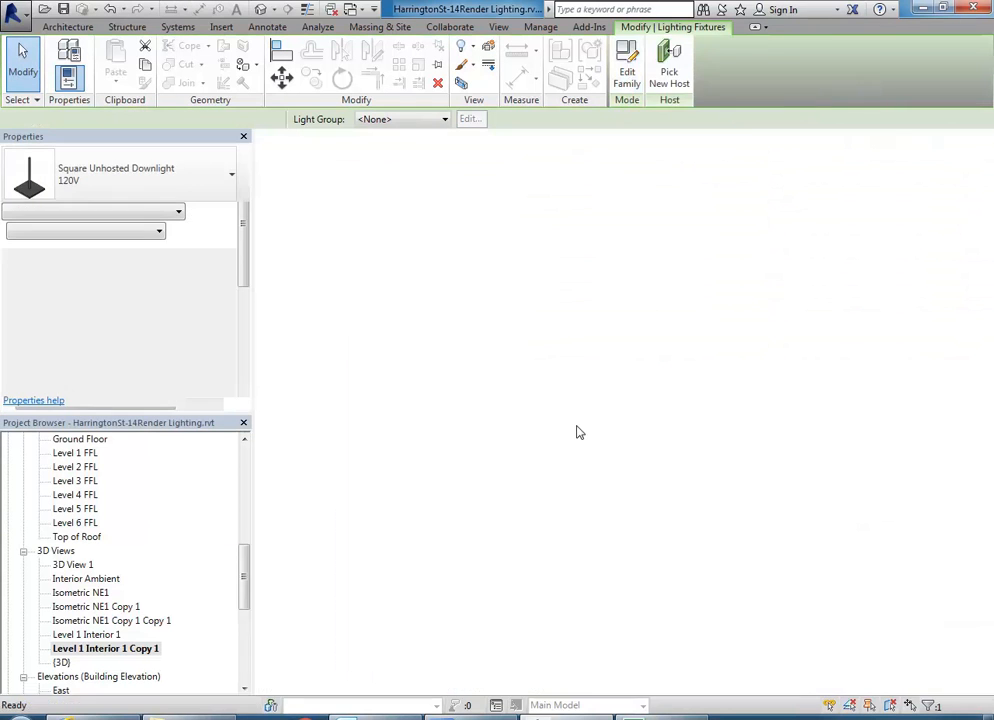
pyautogui.scroll(-1, 454, 451)
pyautogui.moveTo(454, 451); pyautogui.dragTo(511, 455, button='middle')
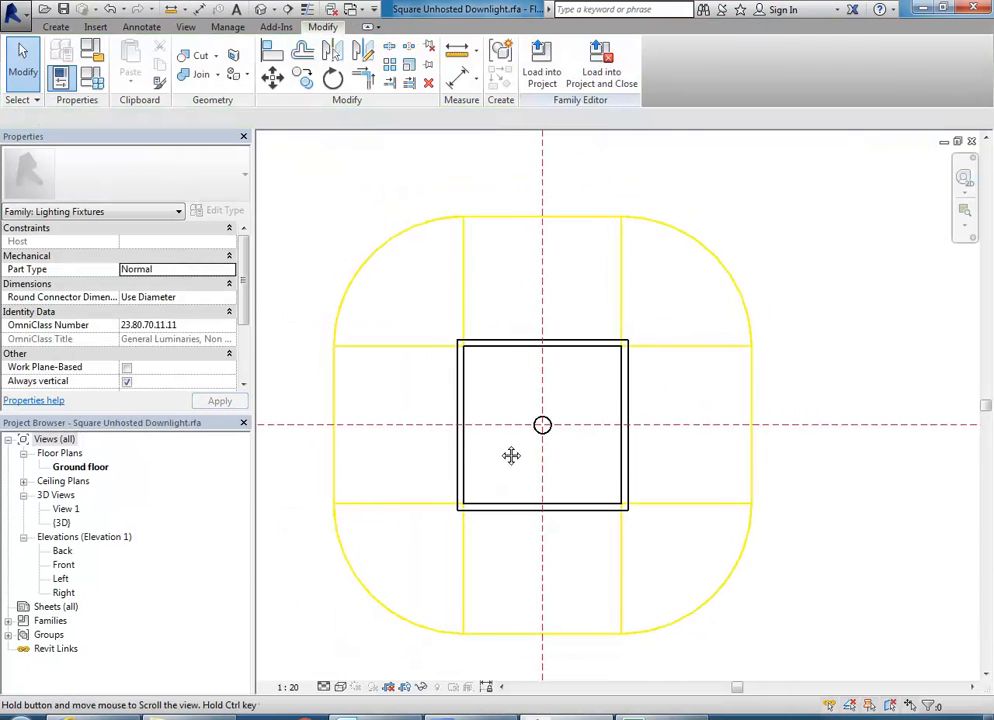
pyautogui.moveTo(413, 317); pyautogui.dragTo(424, 330, button='middle')
pyautogui.scroll(-1, 344, 328)
pyautogui.moveTo(344, 328); pyautogui.dragTo(369, 338, button='middle')
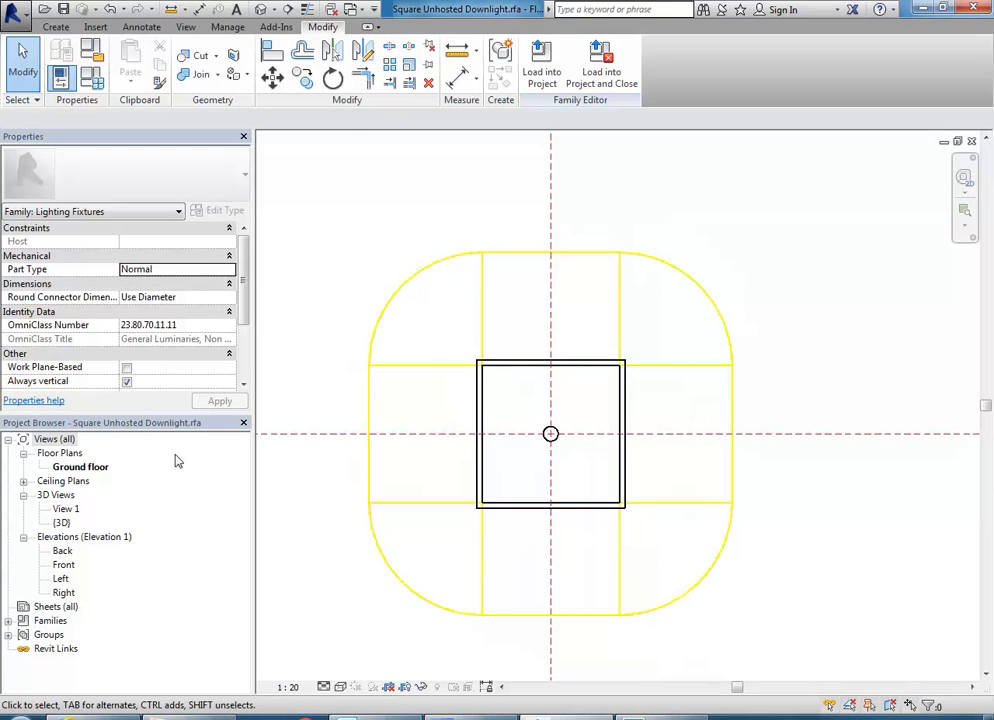
# - In the family's Front elevation, set the Default Height dimension to 3000
pyautogui.doubleClick(63, 565)
pyautogui.scroll(-2, 505, 378)
pyautogui.scroll(-3, 505, 374)
pyautogui.moveTo(525, 385); pyautogui.dragTo(575, 317, button='middle')
pyautogui.moveTo(550, 518); pyautogui.dragTo(521, 512, button='middle')
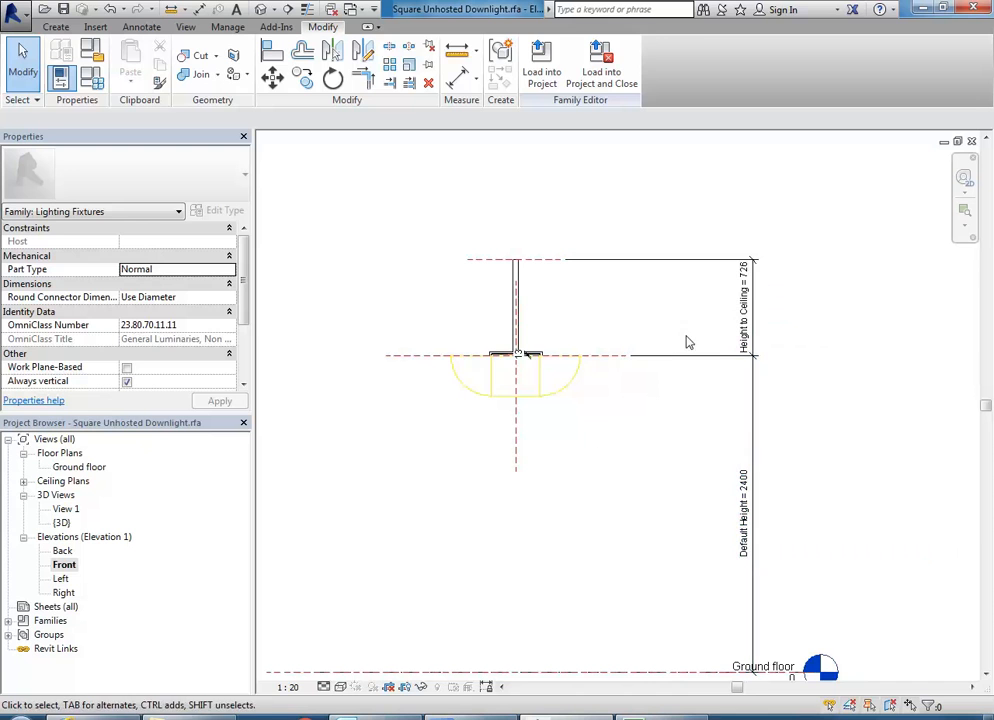
pyautogui.click(742, 508)
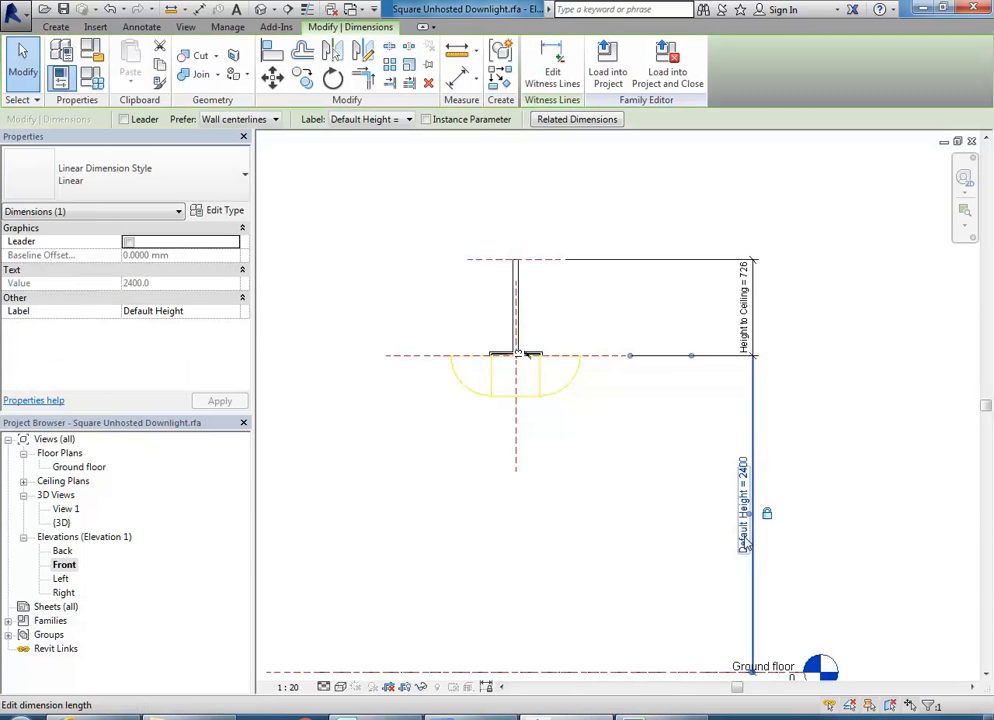
pyautogui.click(742, 508)
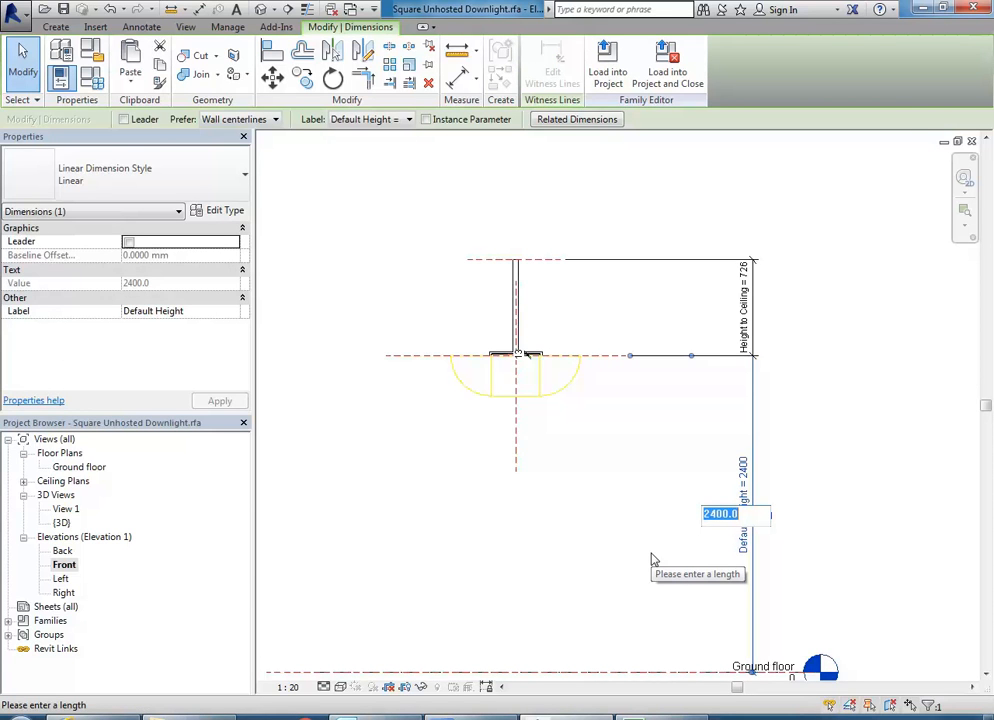
pyautogui.write('3000')
pyautogui.press('Return')
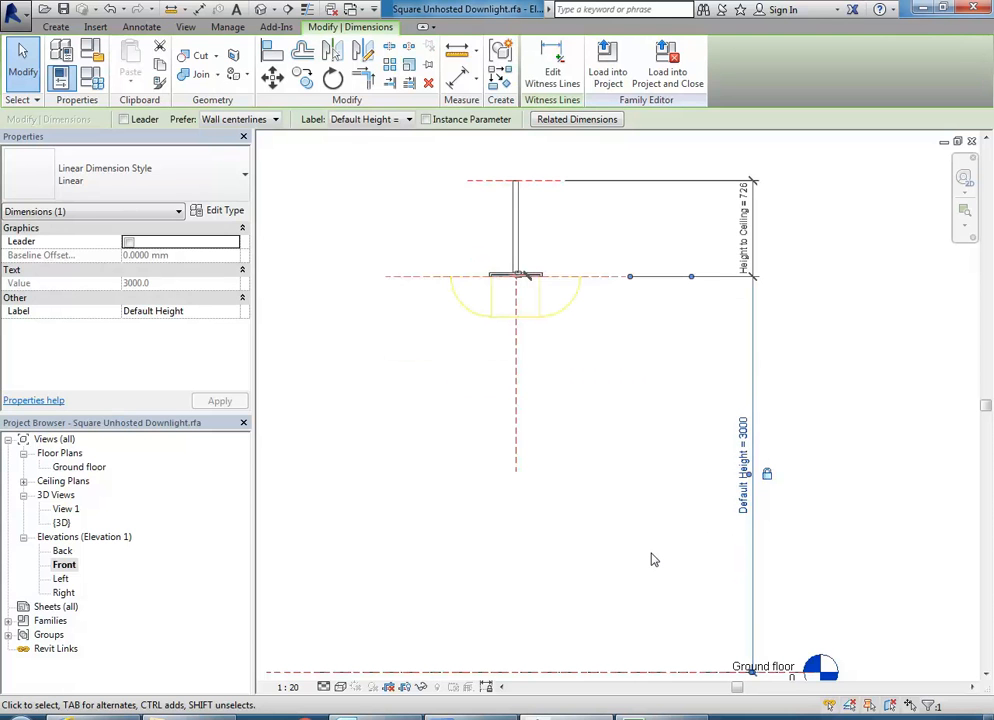
pyautogui.click(643, 494)
pyautogui.scroll(-3, 632, 461)
pyautogui.moveTo(632, 461)
pyautogui.mouseDown(button='middle')
pyautogui.moveTo(641, 466)
pyautogui.moveTo(624, 463)
pyautogui.moveTo(656, 456)
pyautogui.moveTo(633, 452)
pyautogui.mouseUp(button='middle')
pyautogui.scroll(1, 646, 448)
pyautogui.scroll(1, 624, 444)
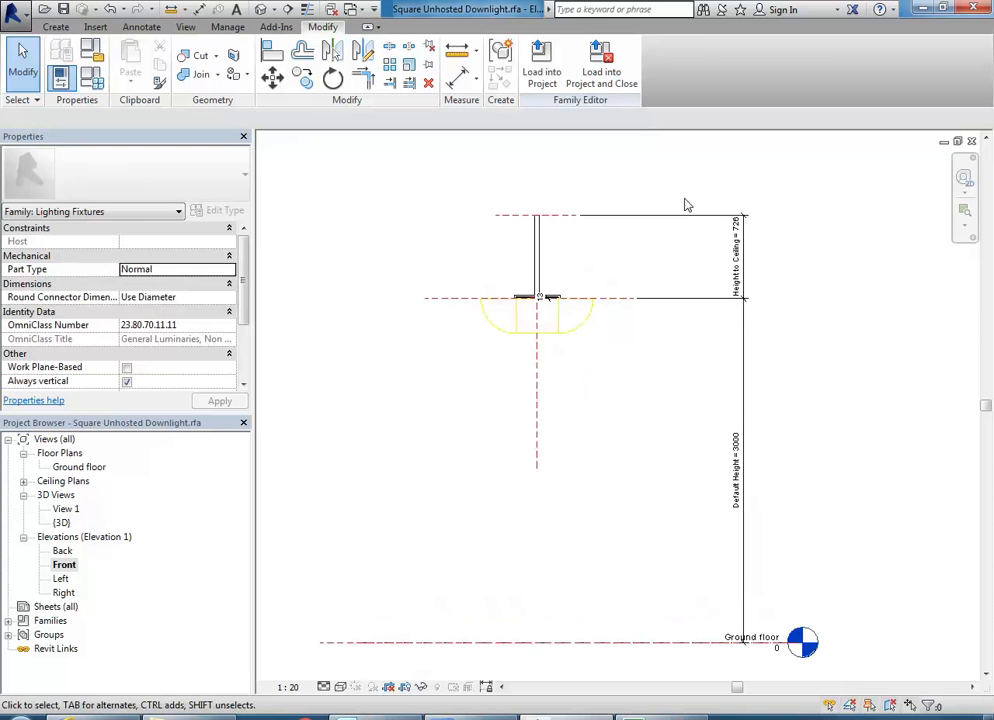
pyautogui.moveTo(668, 414); pyautogui.dragTo(678, 420, button='middle')
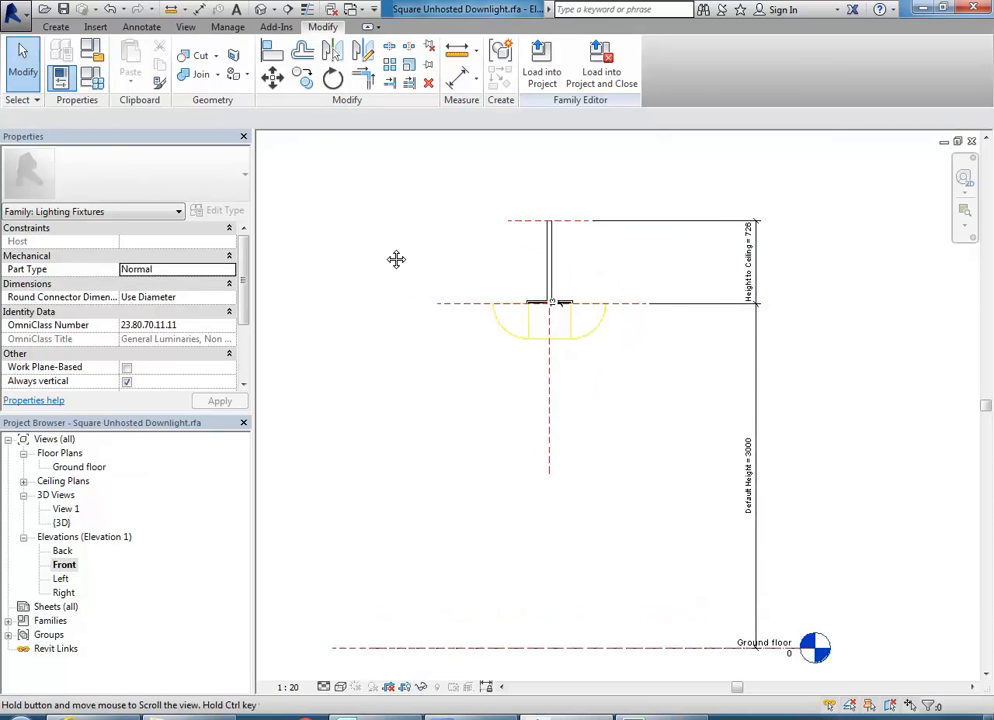
pyautogui.moveTo(388, 254); pyautogui.dragTo(391, 254, button='middle')
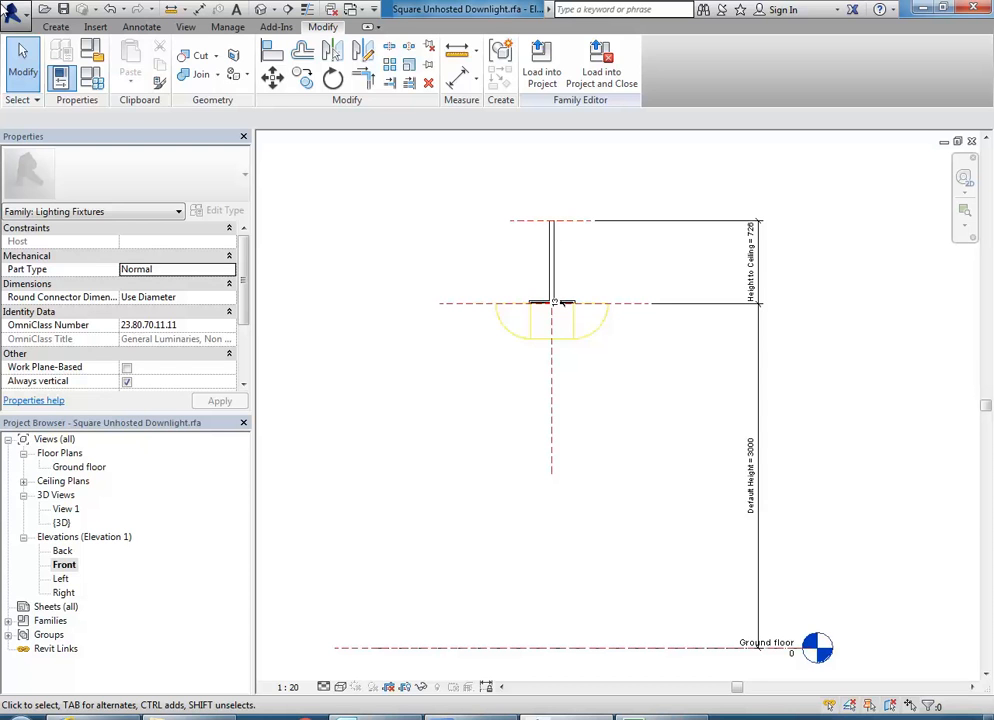
# - Save the family under the new name Round Unhosted Spotlight.rfa in the Lighting Fixtures folder
pyautogui.click(12, 11)
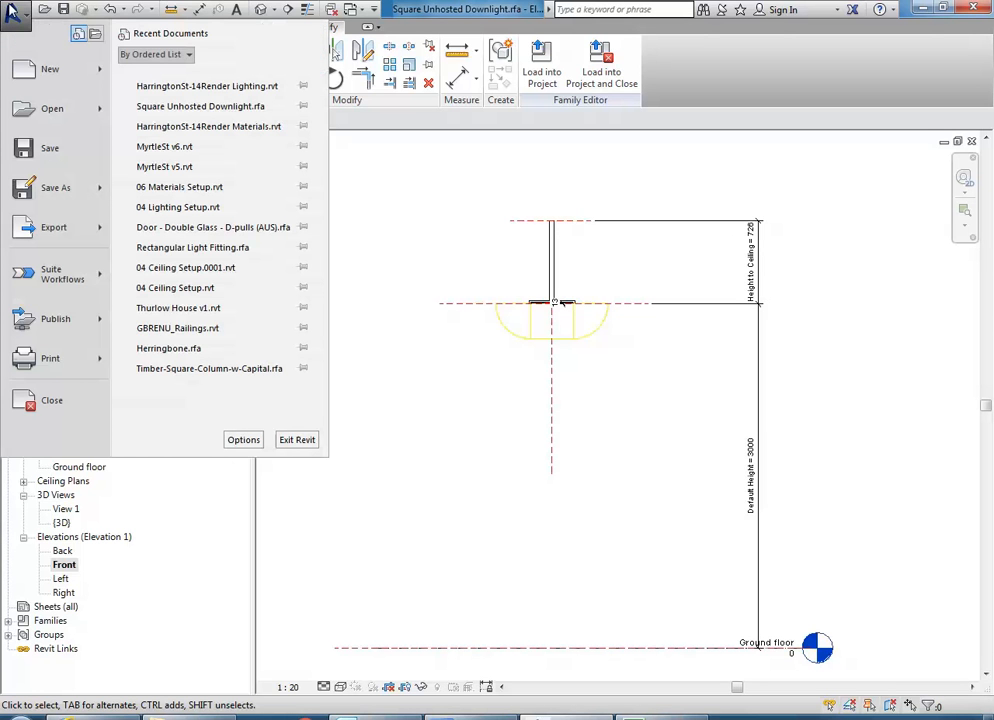
pyautogui.moveTo(50, 192)
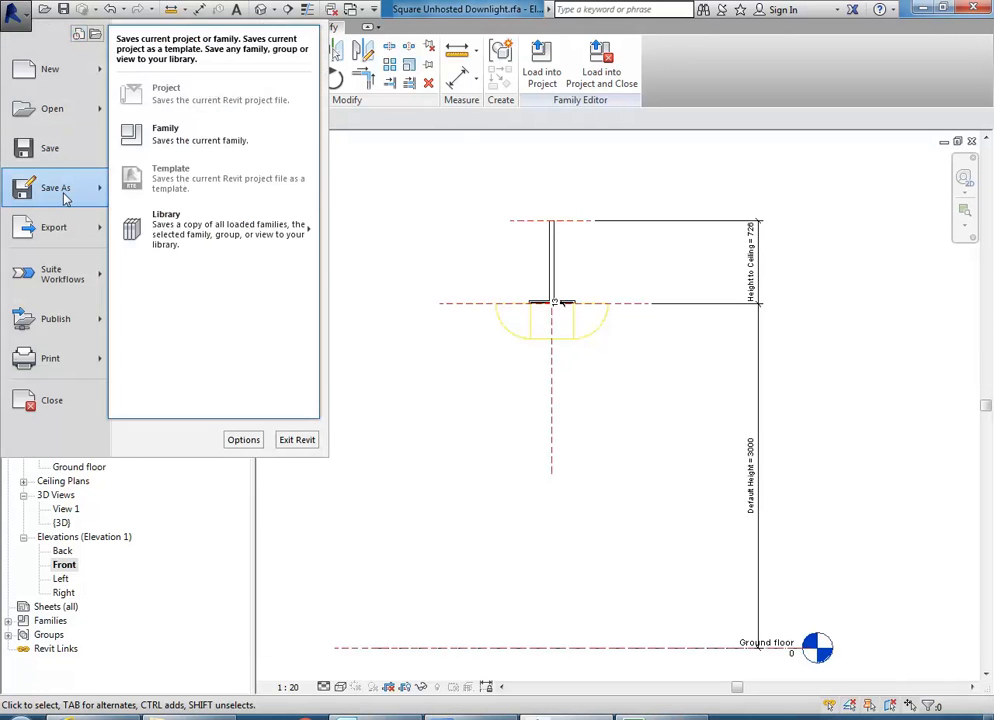
pyautogui.click(186, 146)
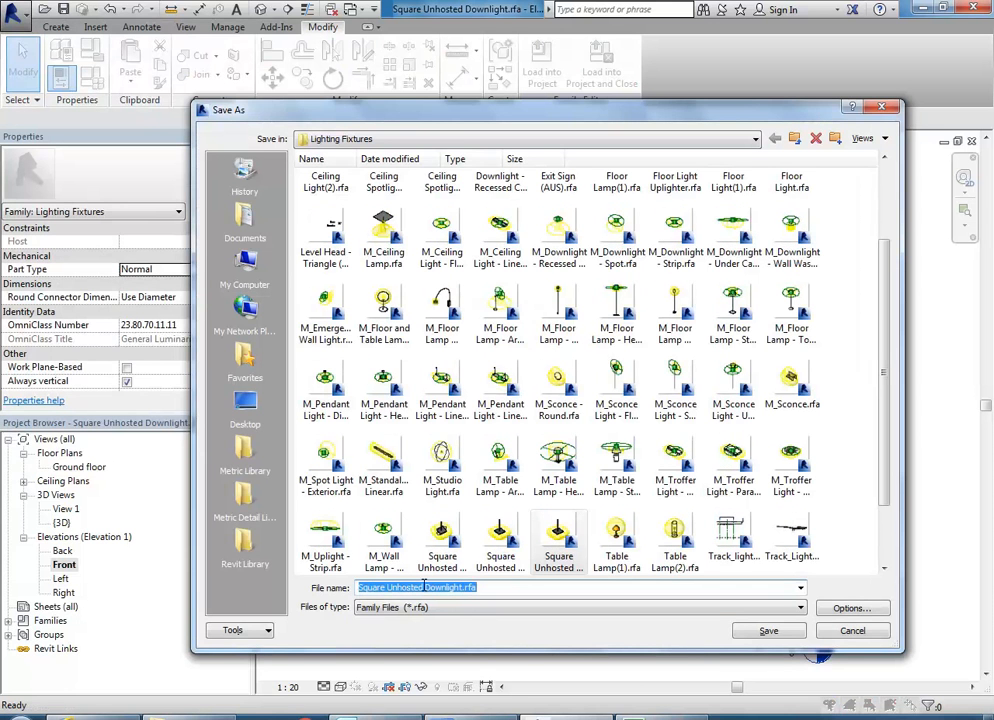
pyautogui.moveTo(427, 587); pyautogui.dragTo(462, 577)
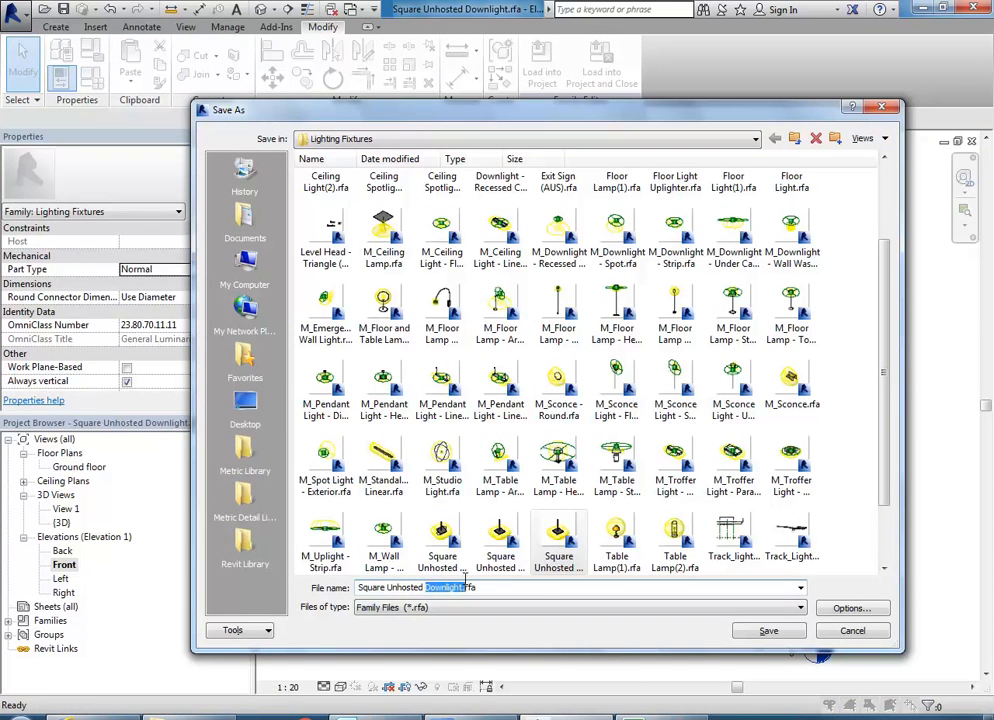
pyautogui.write('Sp')
pyautogui.press('BackSpace')
pyautogui.write('i')
pyautogui.click(510, 589)
pyautogui.moveTo(385, 590); pyautogui.dragTo(320, 590)
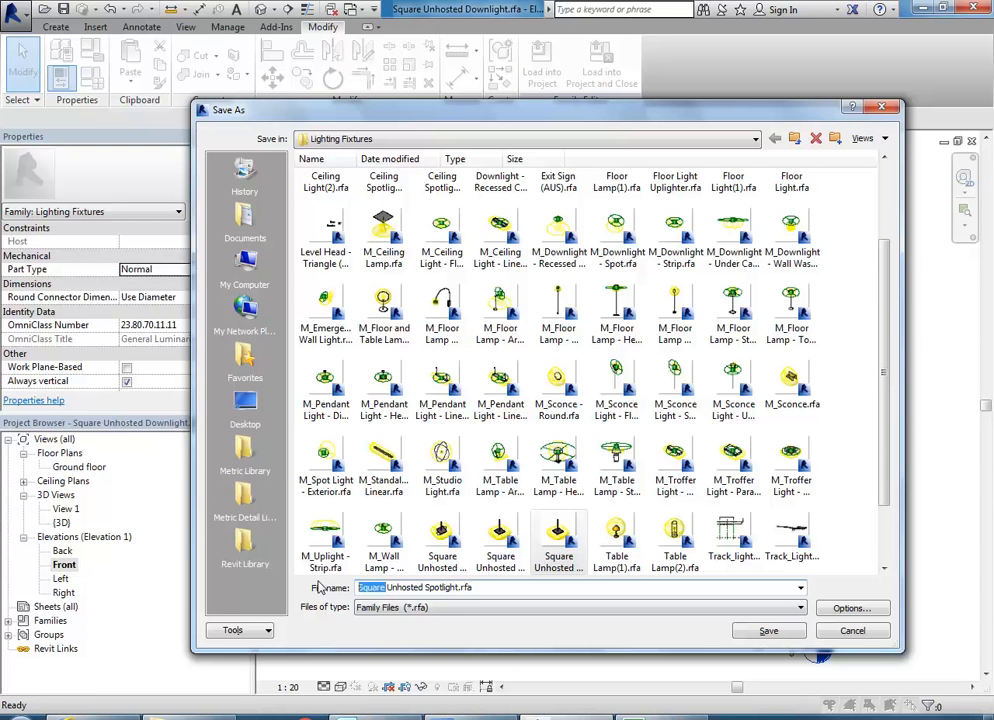
pyautogui.write('Roun')
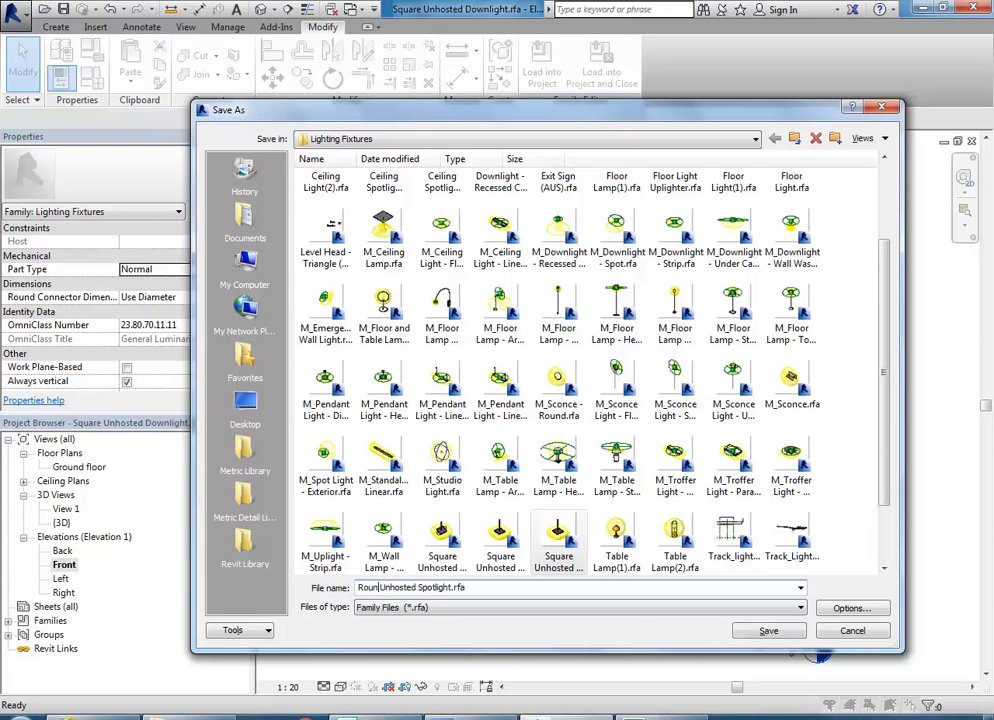
pyautogui.write('d')
pyautogui.click(740, 631)
pyautogui.scroll(-2, 473, 436)
pyautogui.scroll(3, 479, 355)
pyautogui.scroll(2, 568, 362)
pyautogui.scroll(-2, 479, 337)
pyautogui.scroll(-2, 476, 336)
pyautogui.click(472, 372)
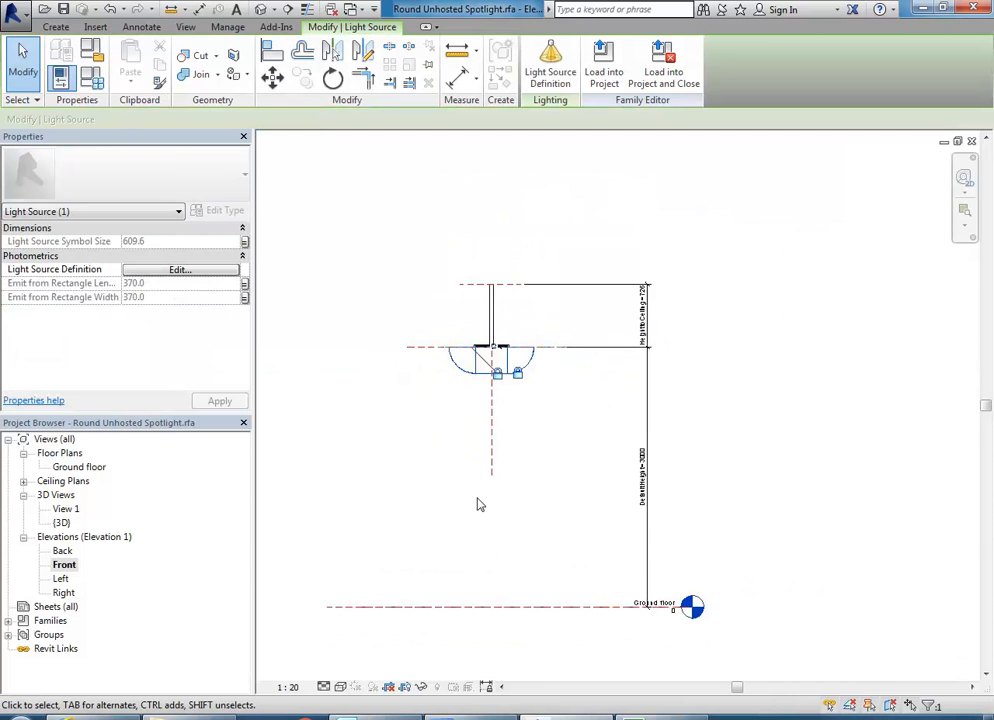
pyautogui.click(592, 317)
# - Set the spotlight family's Height to Ceiling dimension to 300
pyautogui.scroll(3, 597, 361)
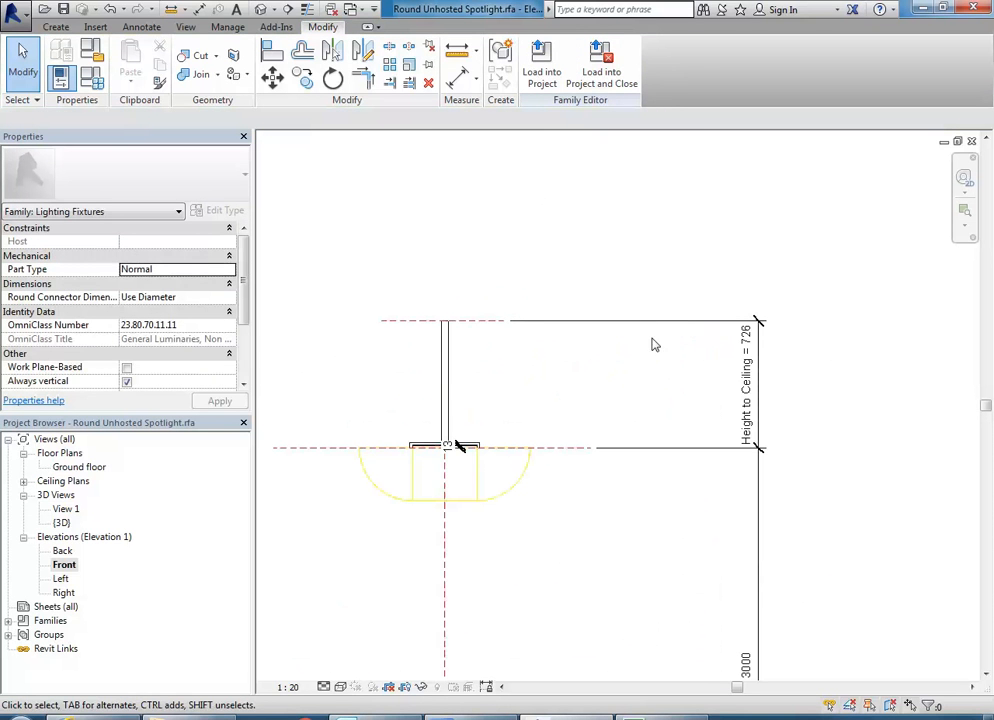
pyautogui.click(738, 388)
pyautogui.scroll(1, 726, 431)
pyautogui.moveTo(726, 431); pyautogui.dragTo(690, 426, button='middle')
pyautogui.scroll(-1, 620, 350)
pyautogui.scroll(2, 600, 330)
pyautogui.click(652, 318)
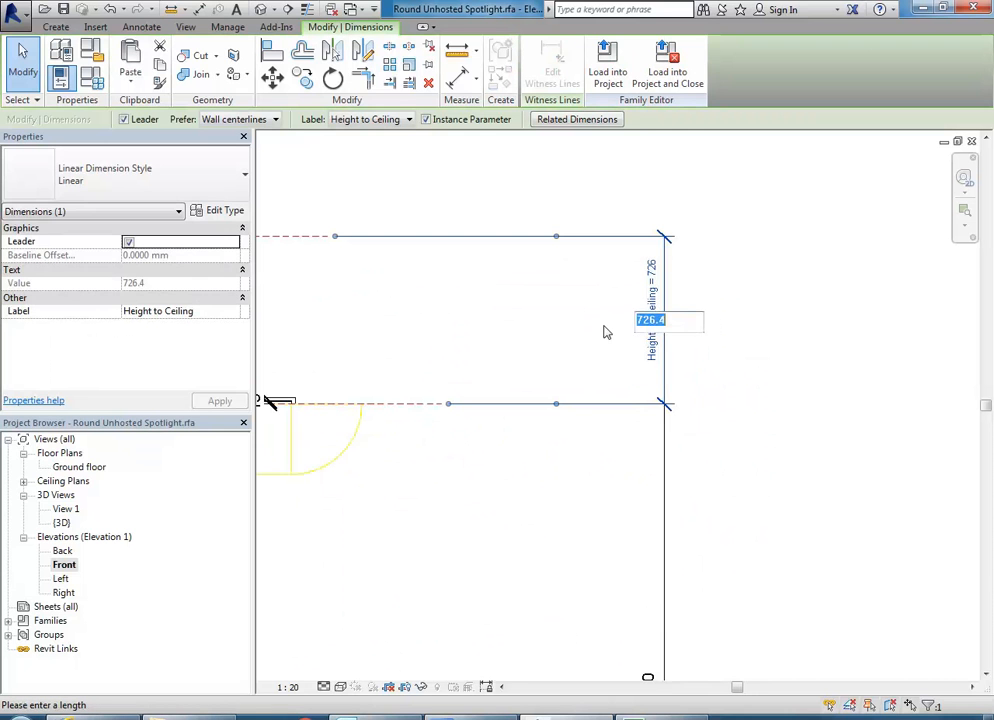
pyautogui.write('3')
pyautogui.press('Return')
pyautogui.click(574, 512)
# - Redefine the fixture's light source to emit from a circle with a spot light distribution
pyautogui.scroll(-1, 574, 500)
pyautogui.moveTo(590, 470); pyautogui.dragTo(735, 426, button='middle')
pyautogui.scroll(2, 401, 364)
pyautogui.scroll(3, 401, 368)
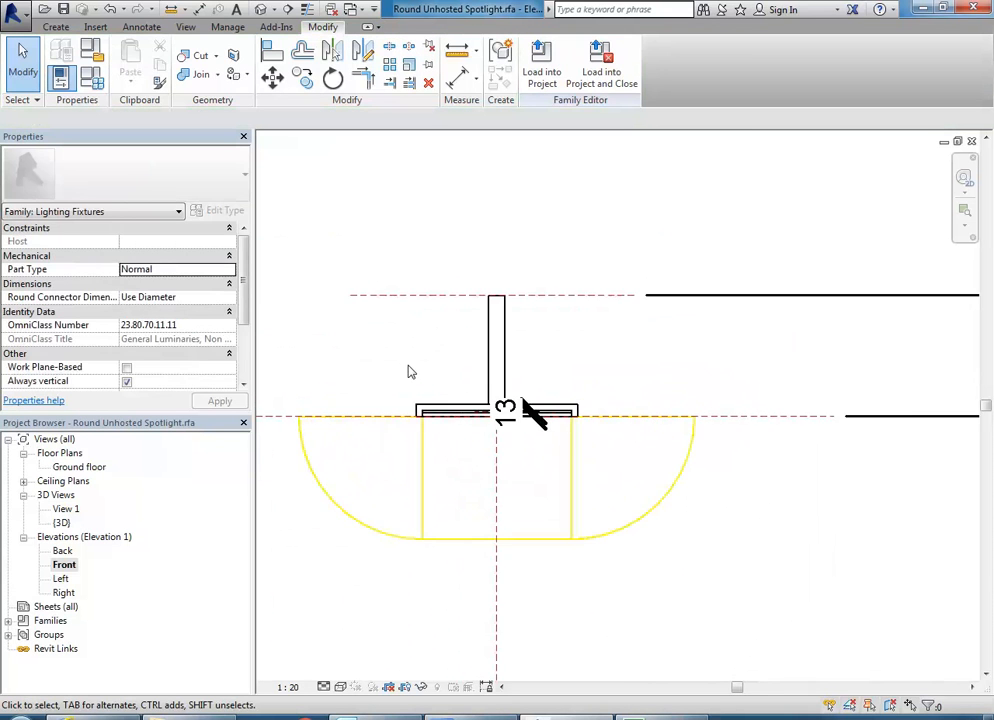
pyautogui.click(459, 482)
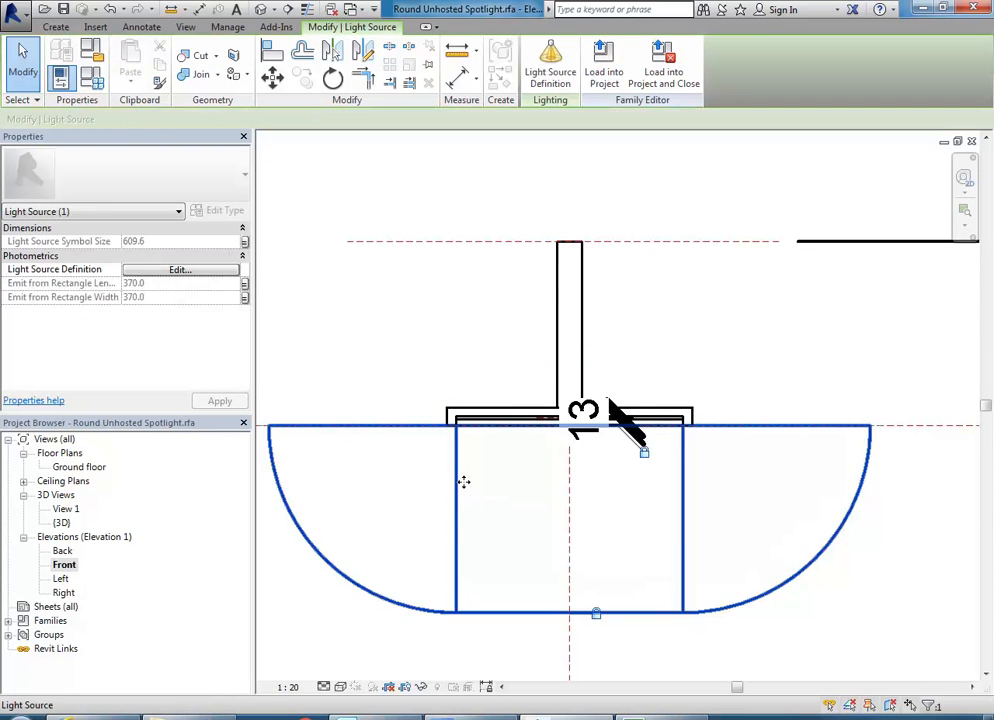
pyautogui.scroll(-1, 458, 484)
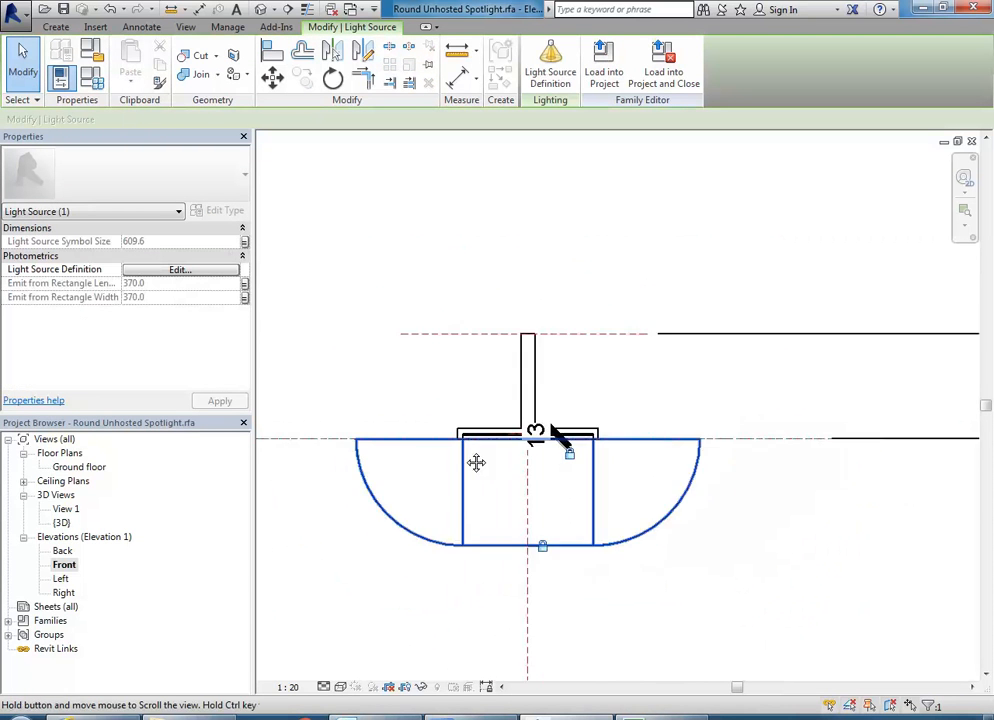
pyautogui.click(548, 76)
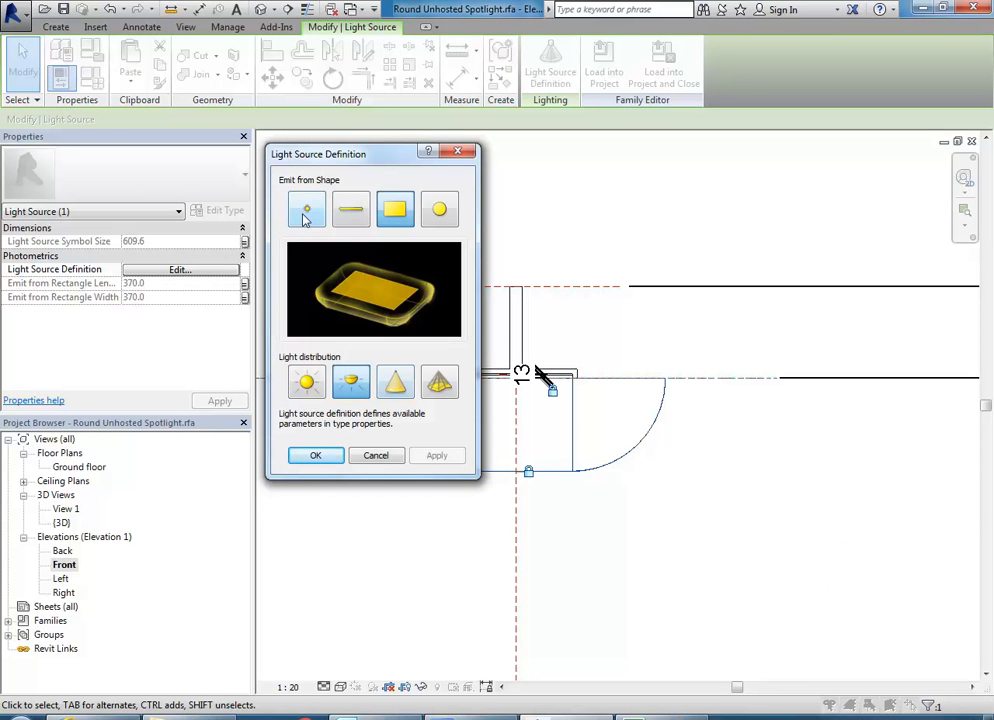
pyautogui.click(441, 212)
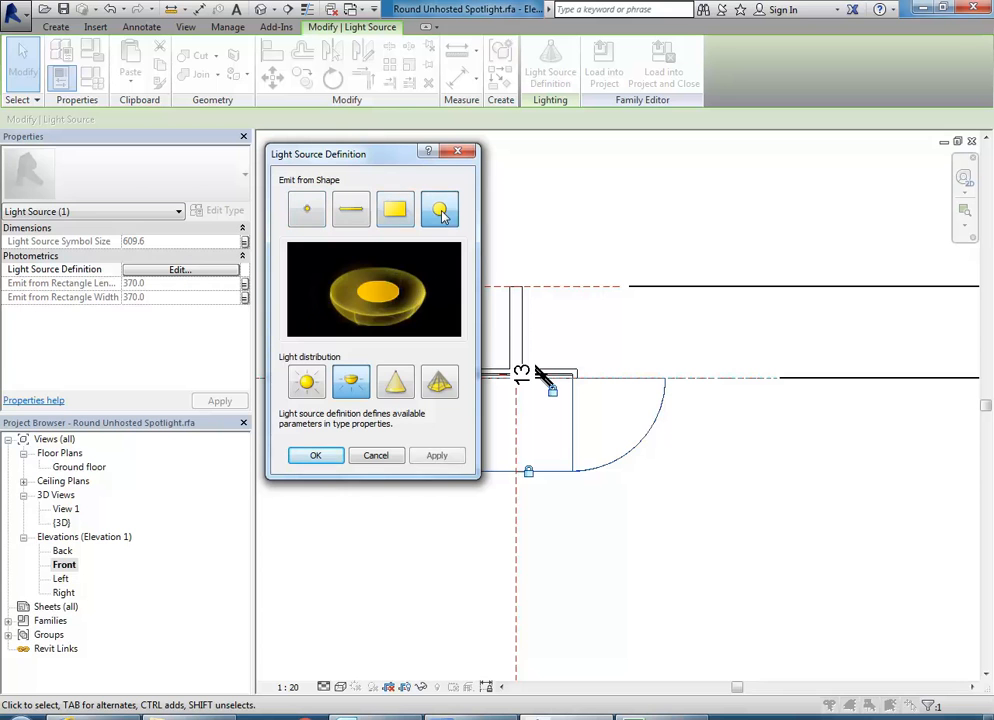
pyautogui.click(397, 386)
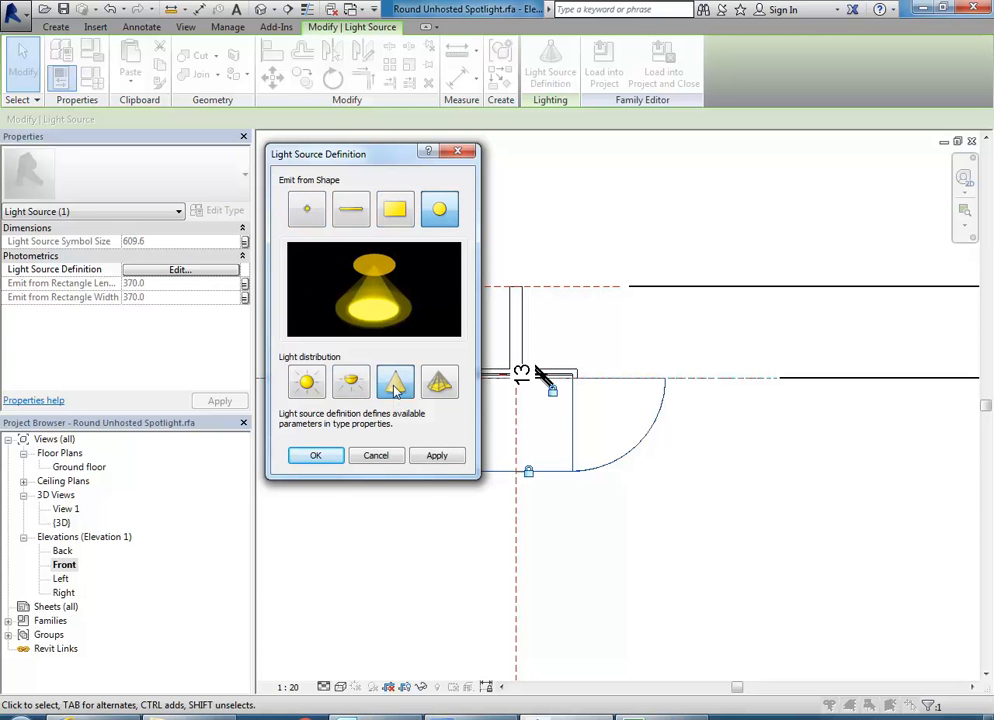
pyautogui.click(316, 456)
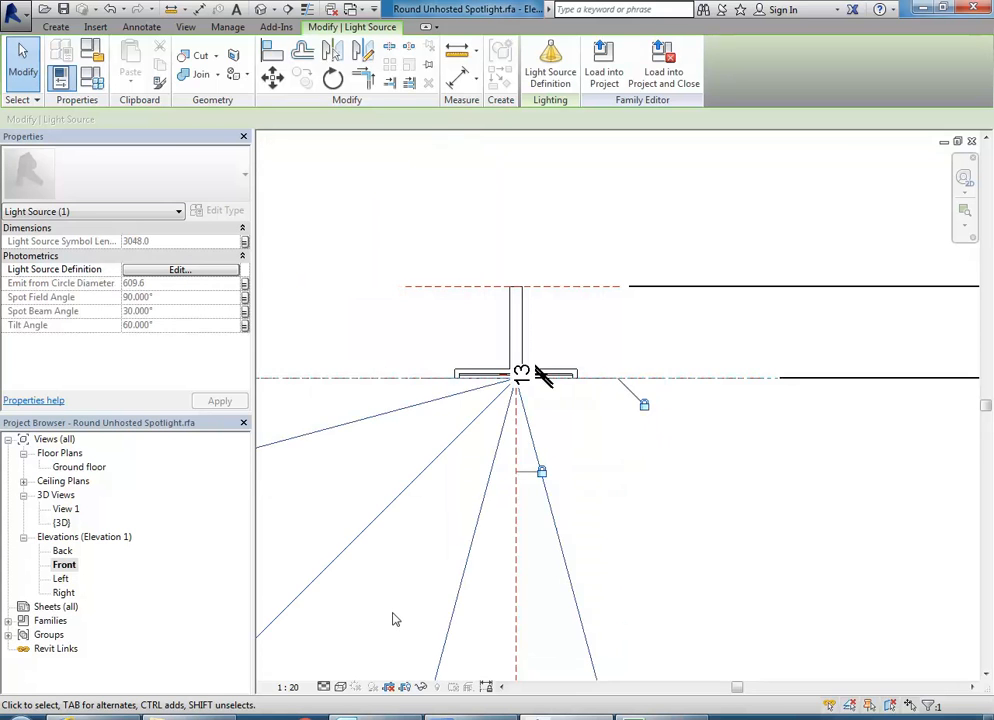
pyautogui.moveTo(446, 386); pyautogui.dragTo(450, 318, button='middle')
pyautogui.scroll(-4, 450, 318)
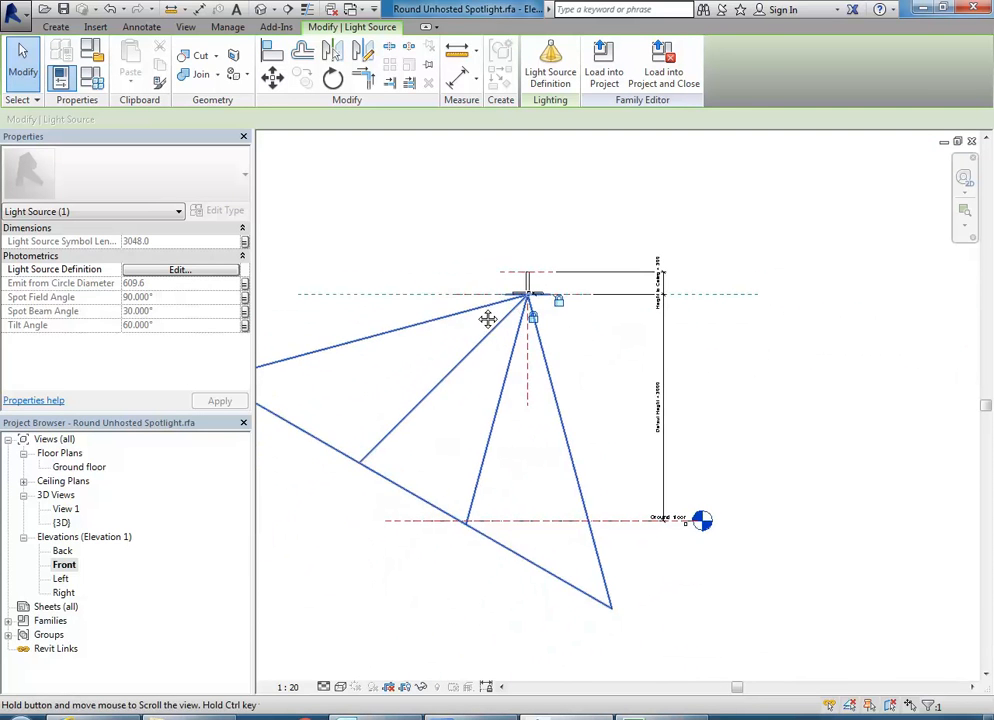
pyautogui.scroll(3, 524, 288)
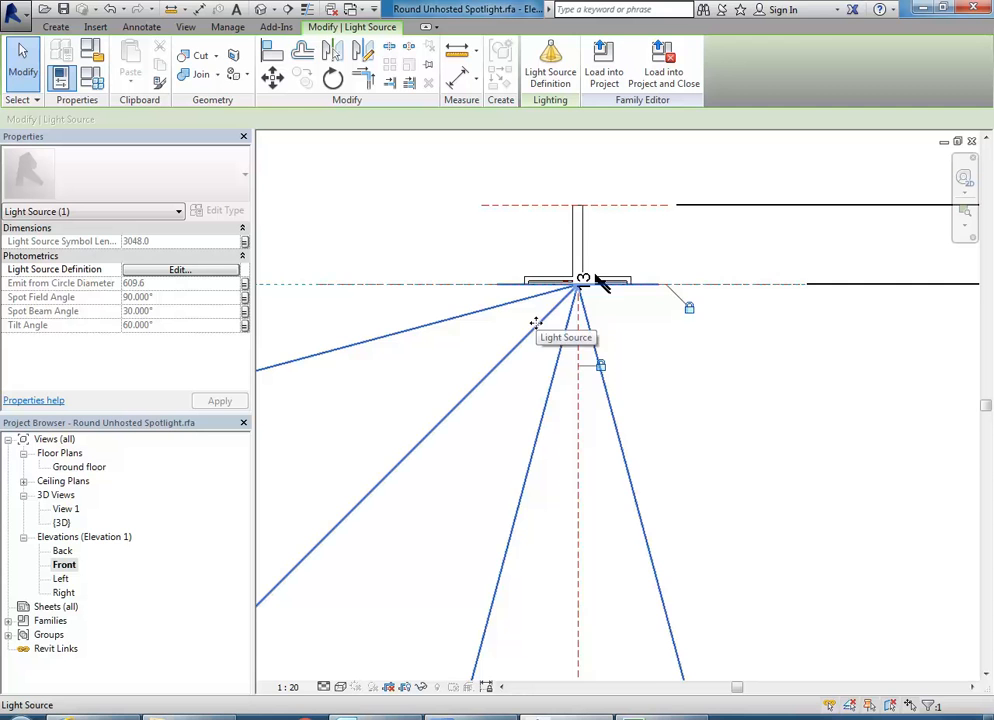
pyautogui.scroll(-3, 596, 290)
pyautogui.click(394, 231)
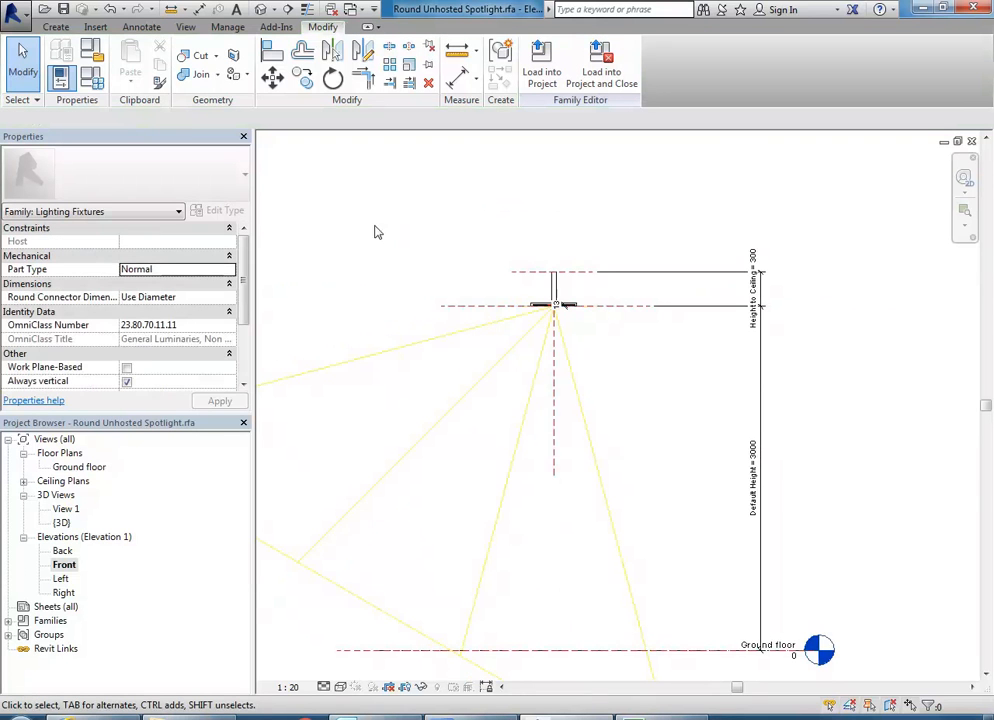
# - Set the Tilt Angle of the 277V family type to 90°
pyautogui.scroll(-1, 455, 248)
pyautogui.click(91, 77)
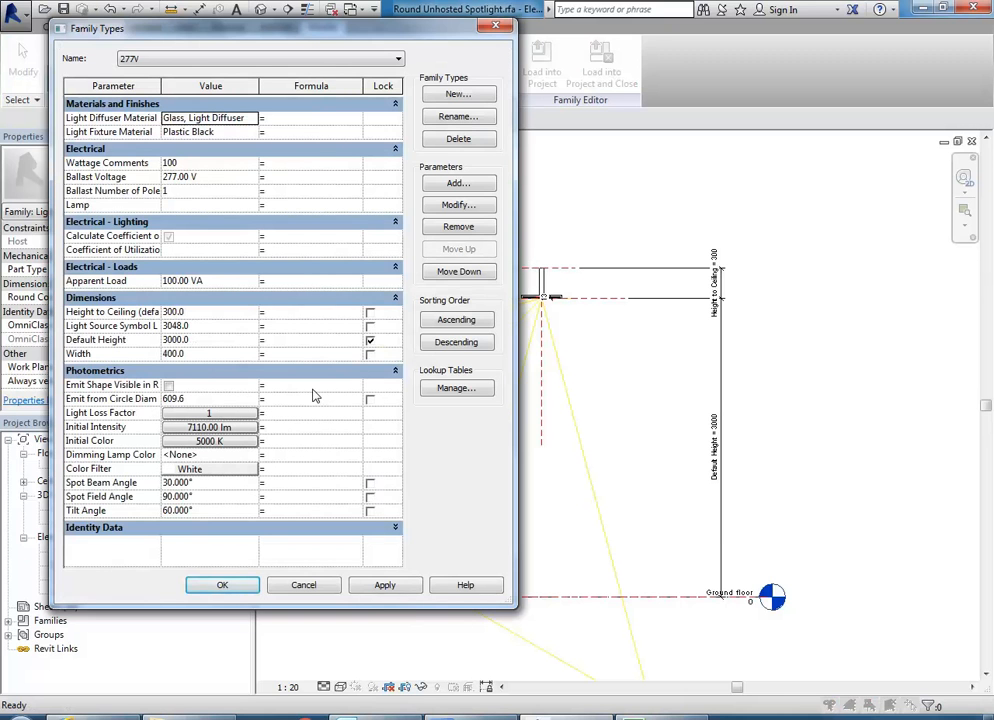
pyautogui.click(205, 483)
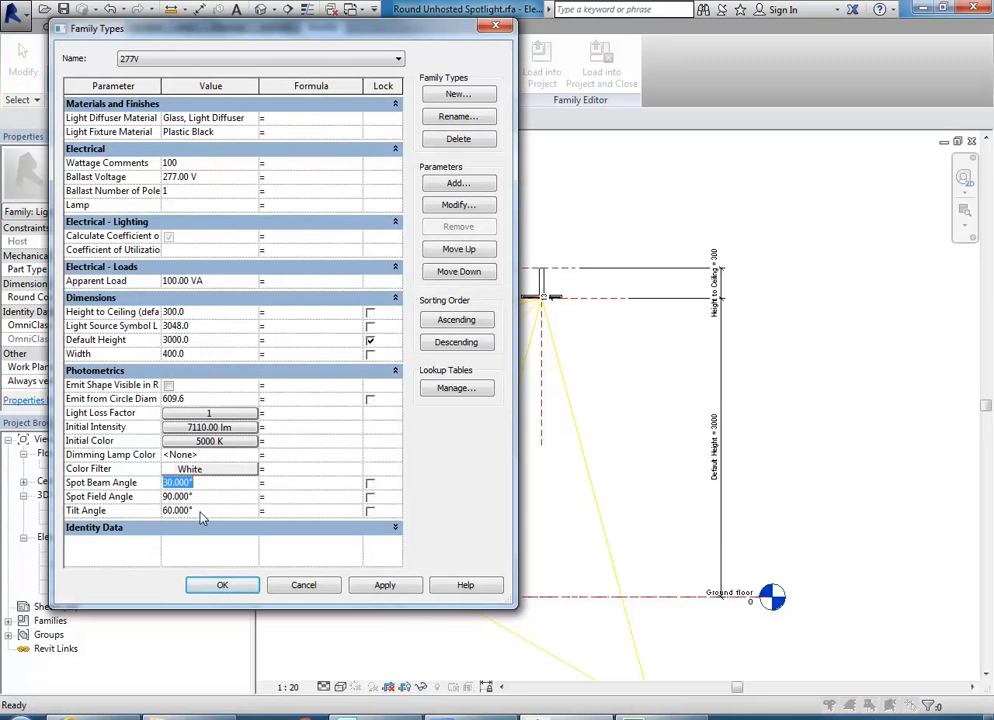
pyautogui.click(201, 512)
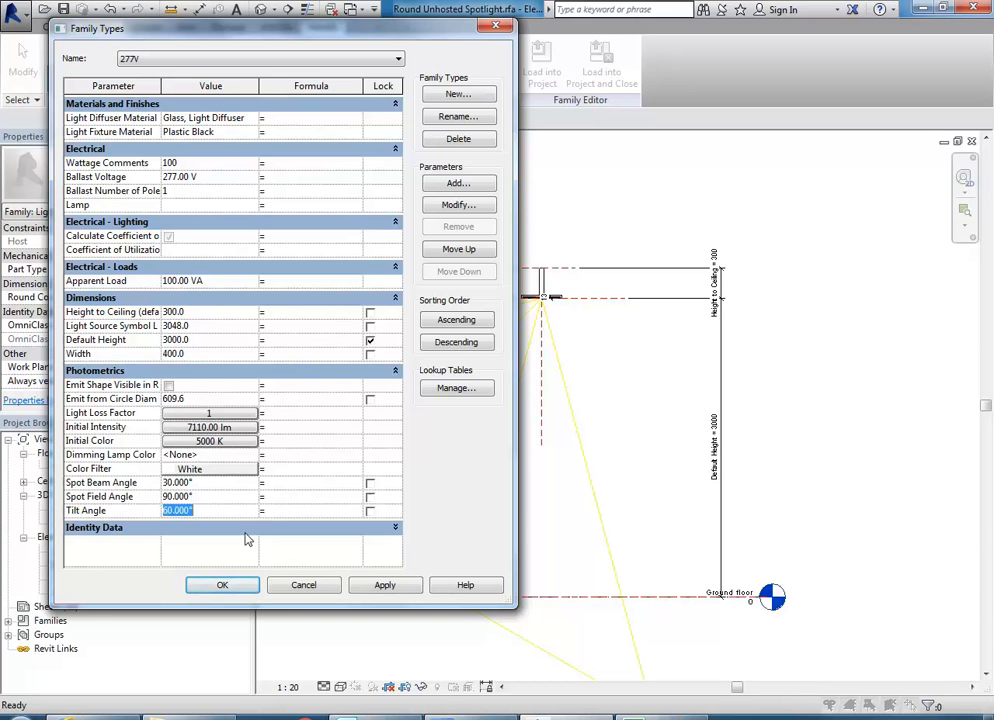
pyautogui.moveTo(168, 510); pyautogui.dragTo(146, 513)
pyautogui.write('9')
pyautogui.click(205, 498)
pyautogui.click(205, 485)
pyautogui.click(222, 587)
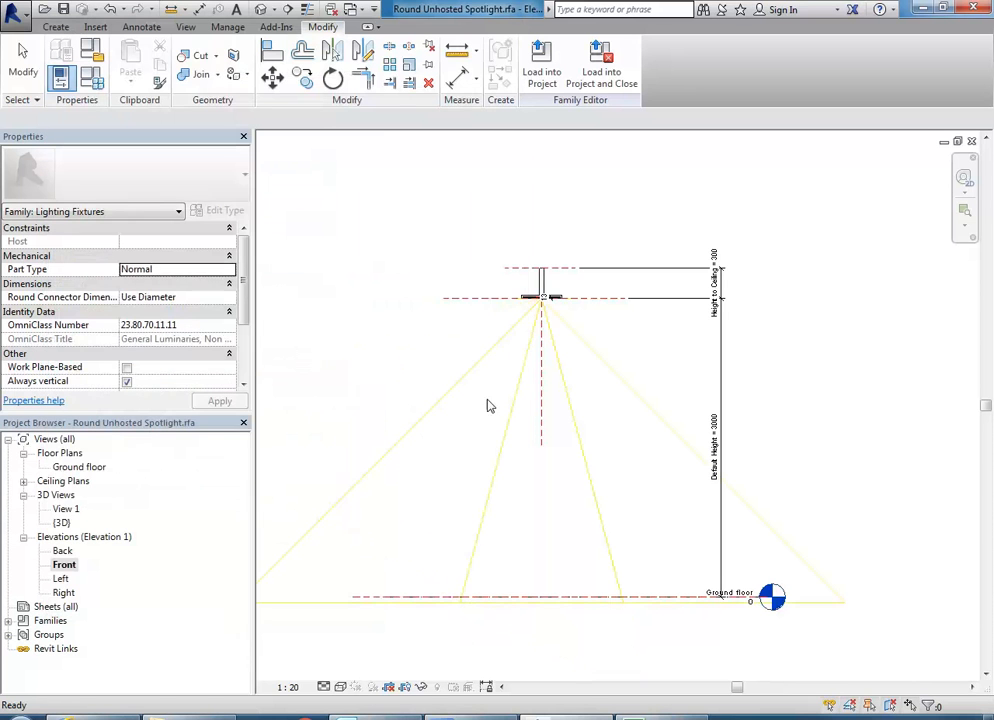
# - Examine the light source's beam lines and the fixture housing in the Front elevation
pyautogui.scroll(3, 560, 320)
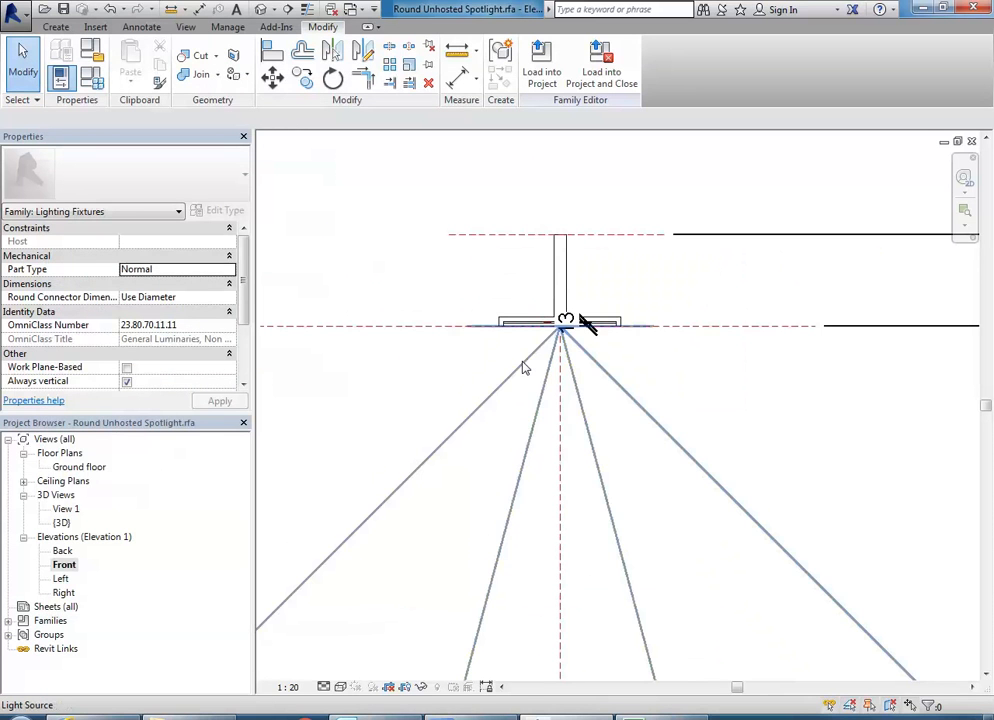
pyautogui.click(522, 368)
pyautogui.scroll(-2, 541, 326)
pyautogui.moveTo(487, 359); pyautogui.dragTo(594, 358, button='middle')
pyautogui.click(515, 370)
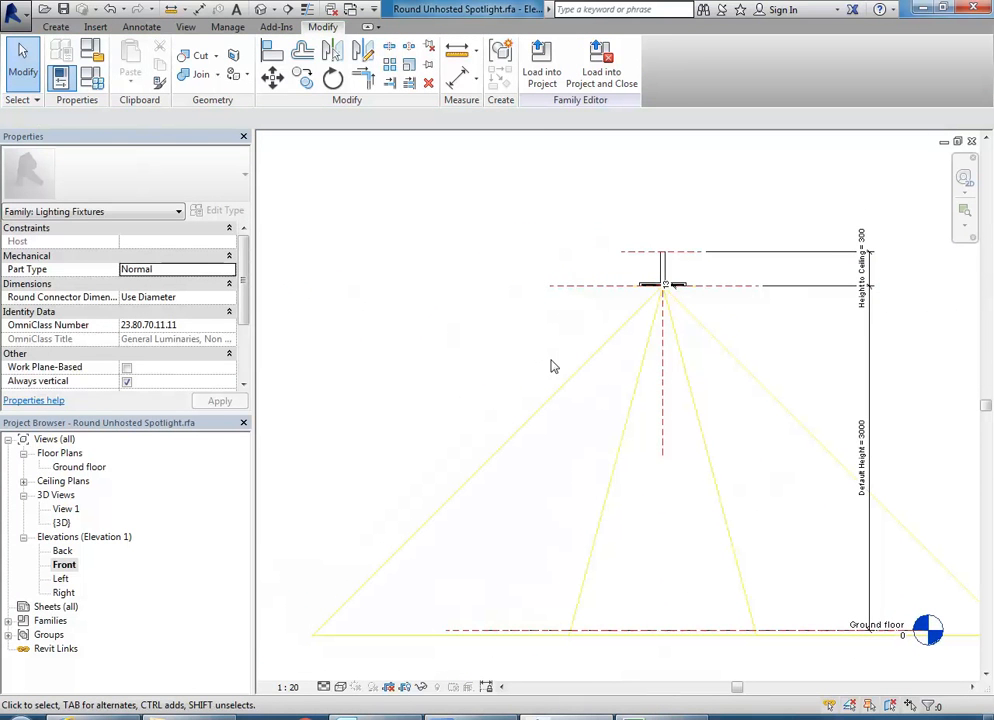
pyautogui.click(561, 395)
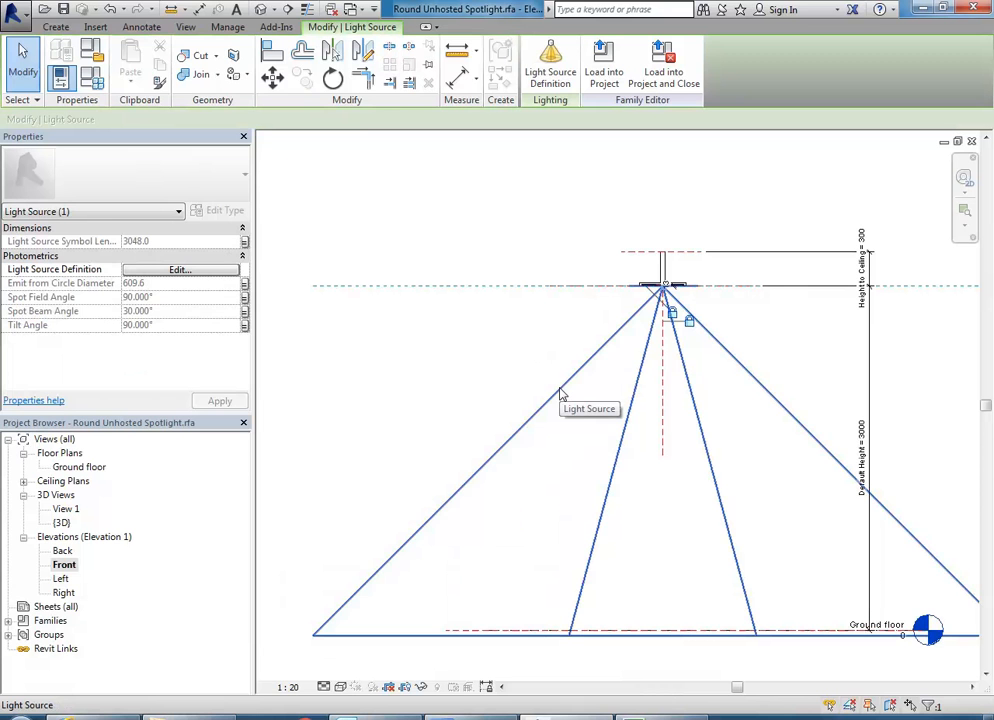
pyautogui.click(565, 348)
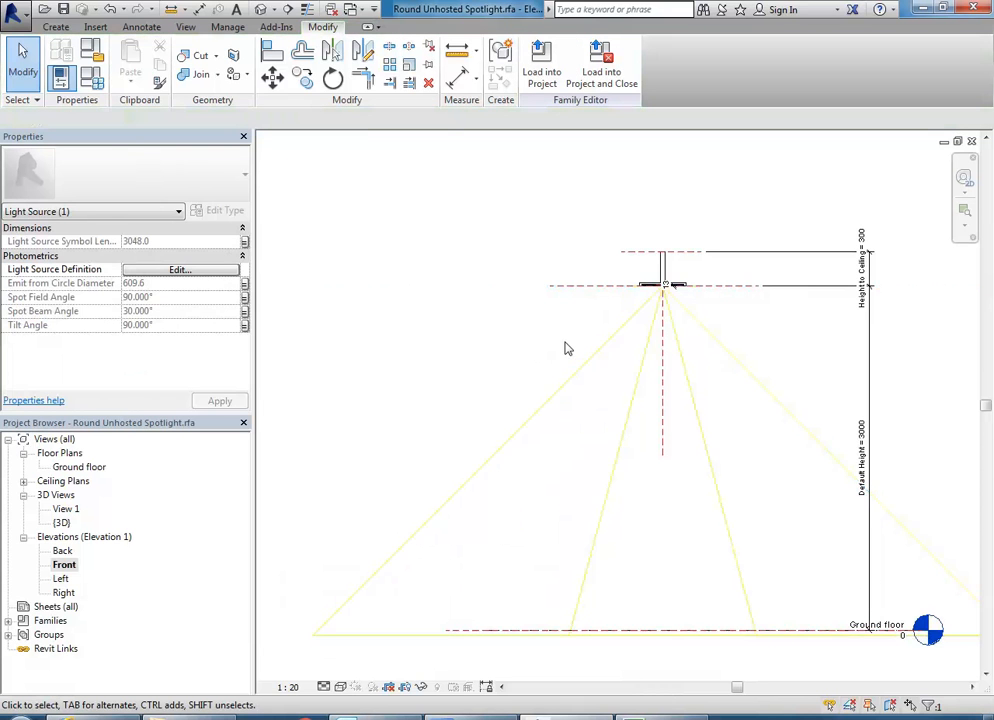
pyautogui.scroll(7, 683, 291)
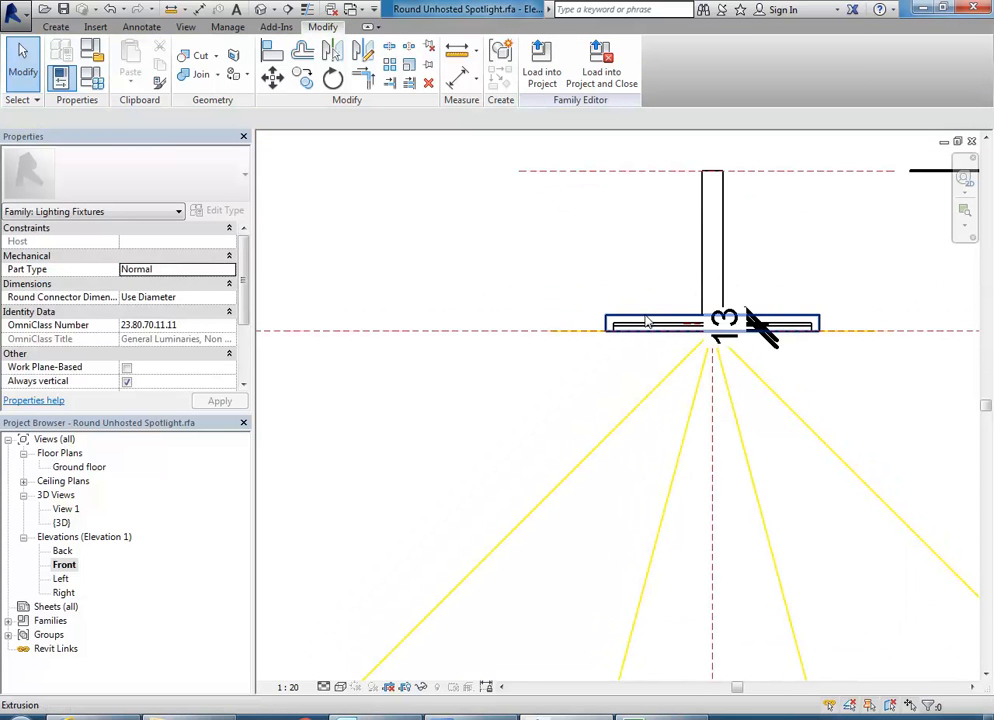
pyautogui.click(646, 320)
pyautogui.scroll(-2, 644, 318)
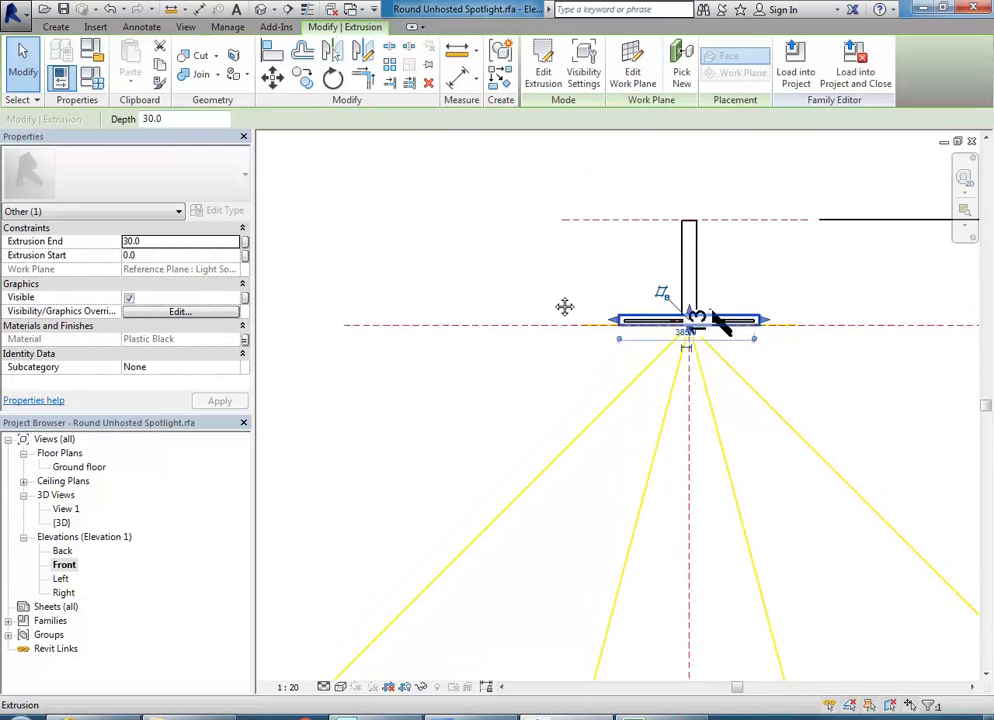
pyautogui.moveTo(643, 317); pyautogui.dragTo(521, 293, button='middle')
pyautogui.scroll(-2, 518, 296)
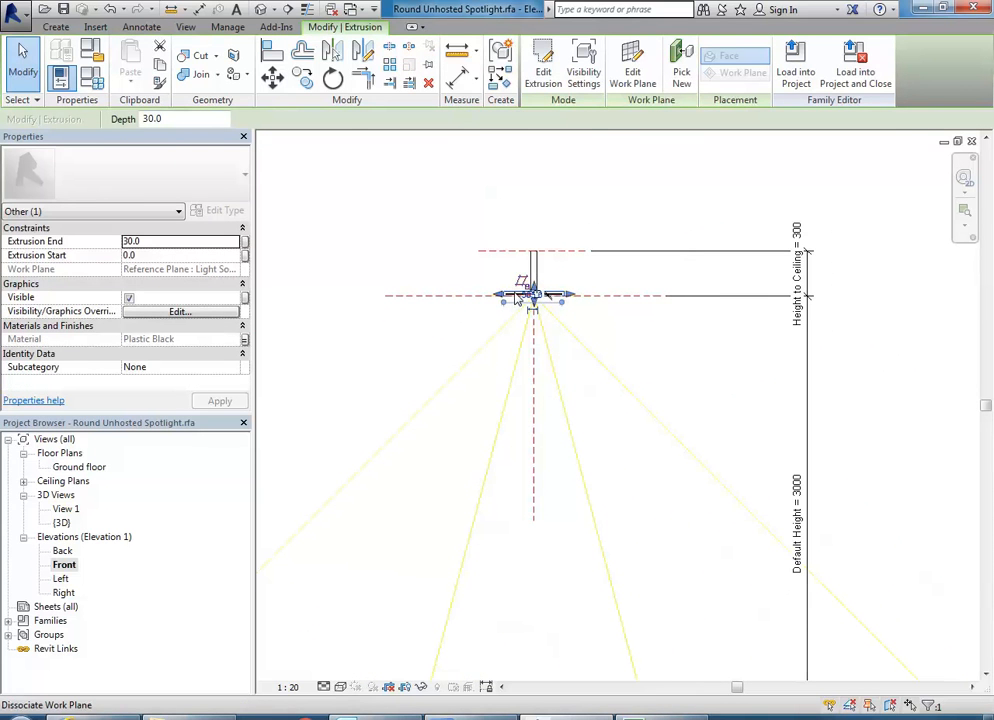
pyautogui.scroll(2, 507, 311)
pyautogui.scroll(-4, 510, 320)
pyautogui.click(484, 348)
pyautogui.scroll(-2, 515, 366)
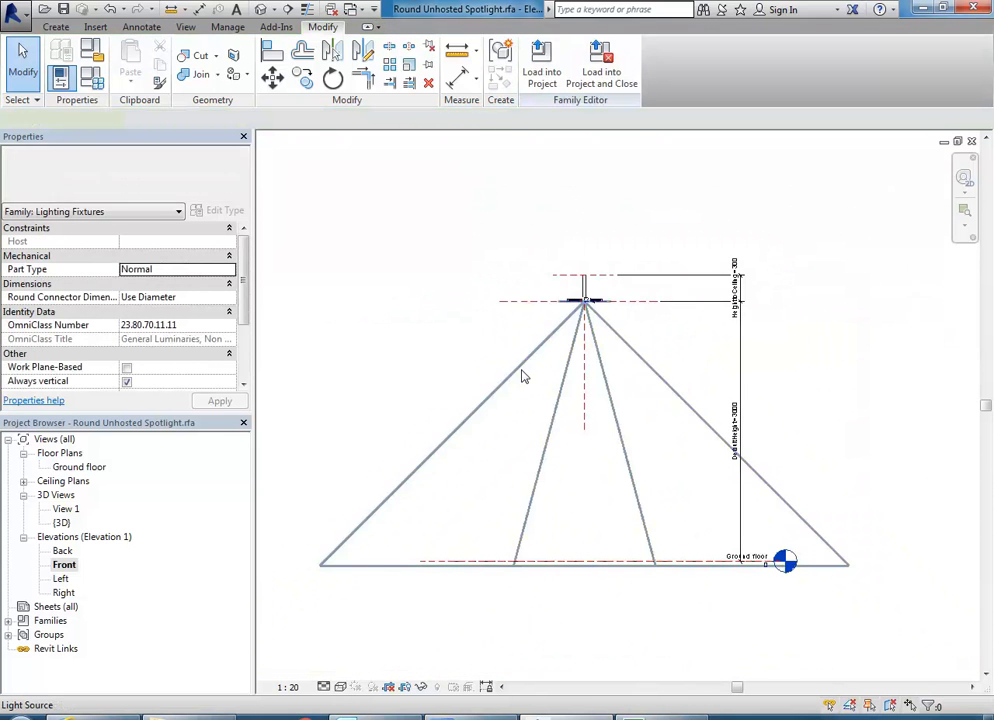
pyautogui.click(555, 405)
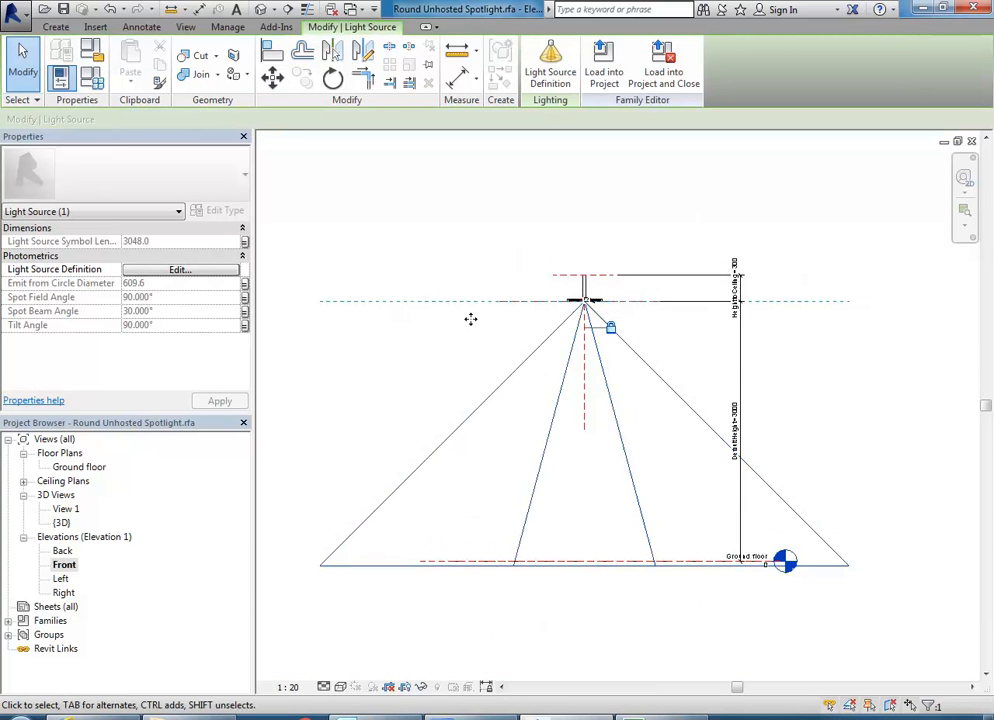
# - Set the 277V type's Tilt Angle to 45° and inspect the tilted beam at the fixture
pyautogui.click(92, 79)
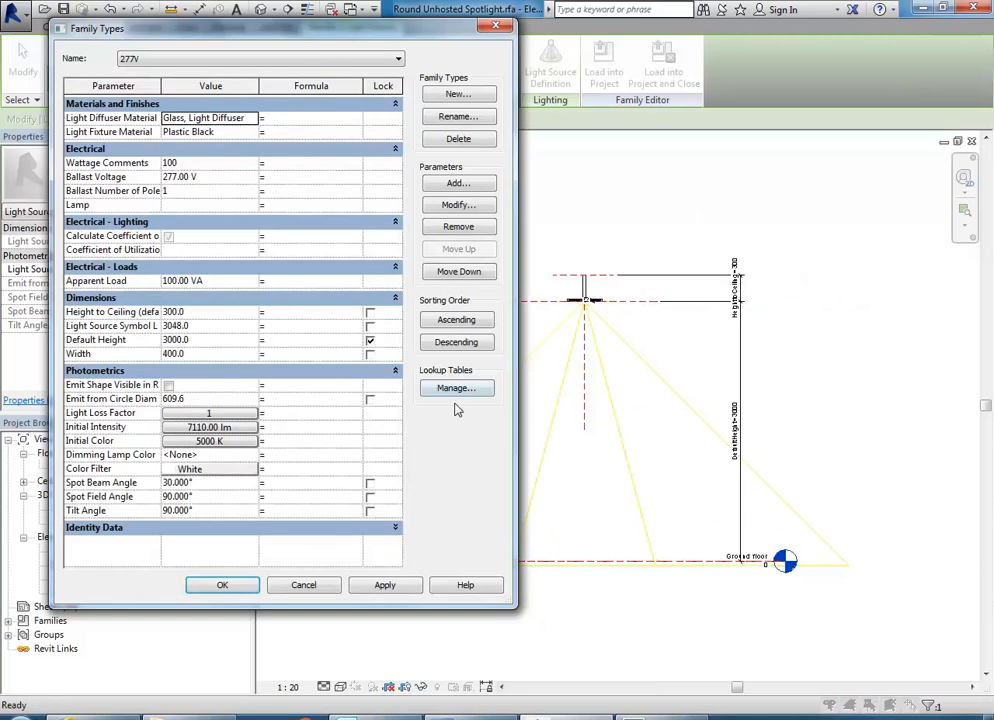
pyautogui.click(207, 483)
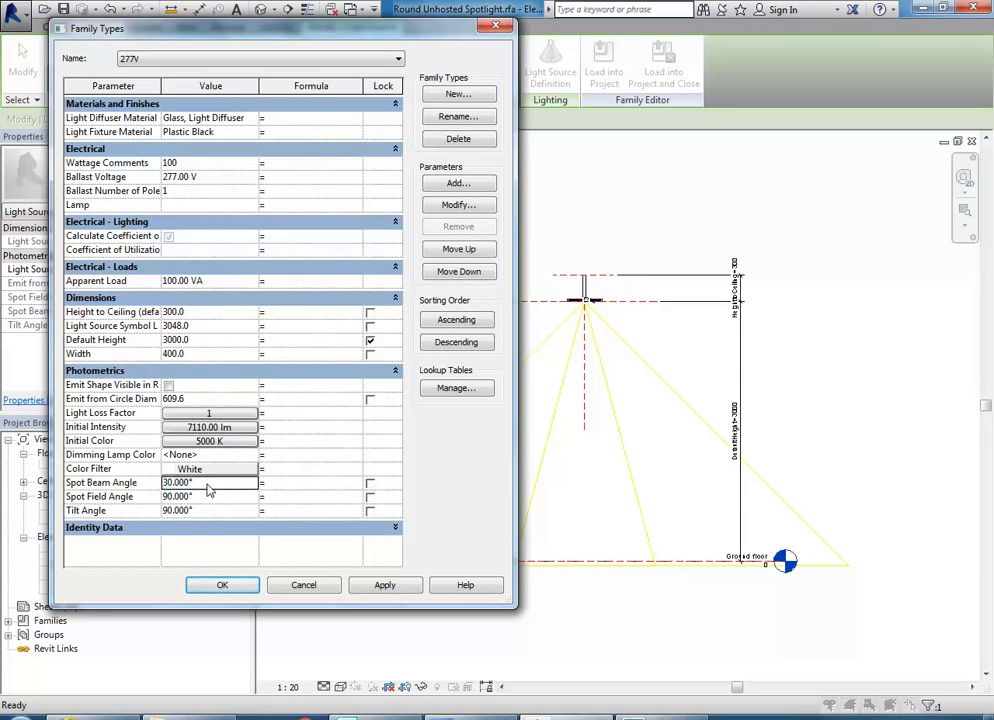
pyautogui.click(206, 496)
pyautogui.click(202, 511)
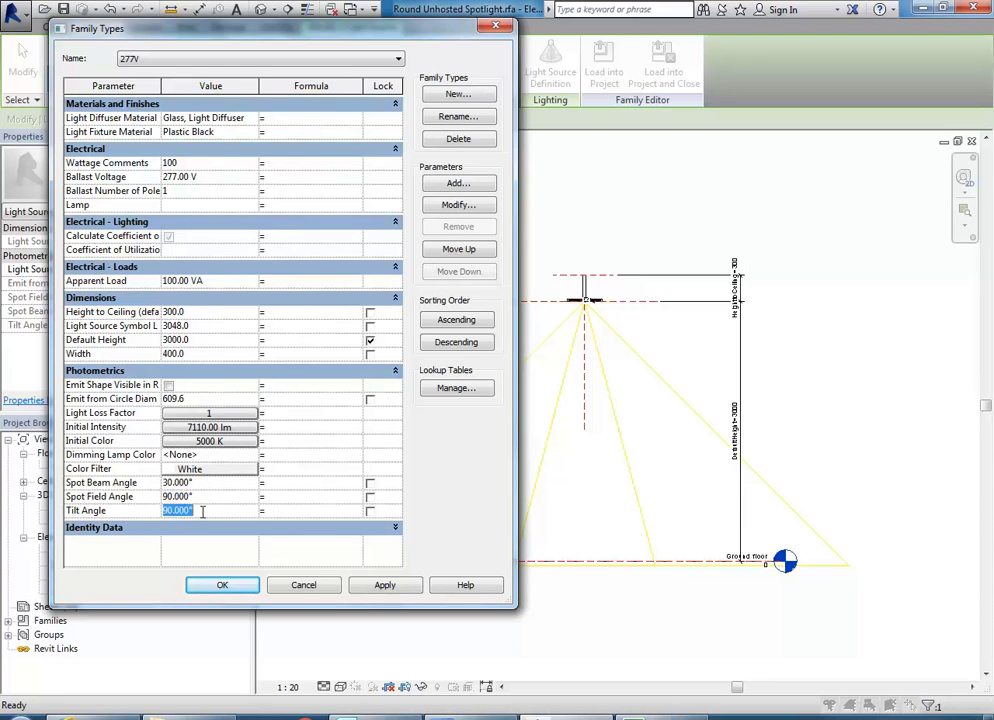
pyautogui.moveTo(171, 511); pyautogui.dragTo(126, 505)
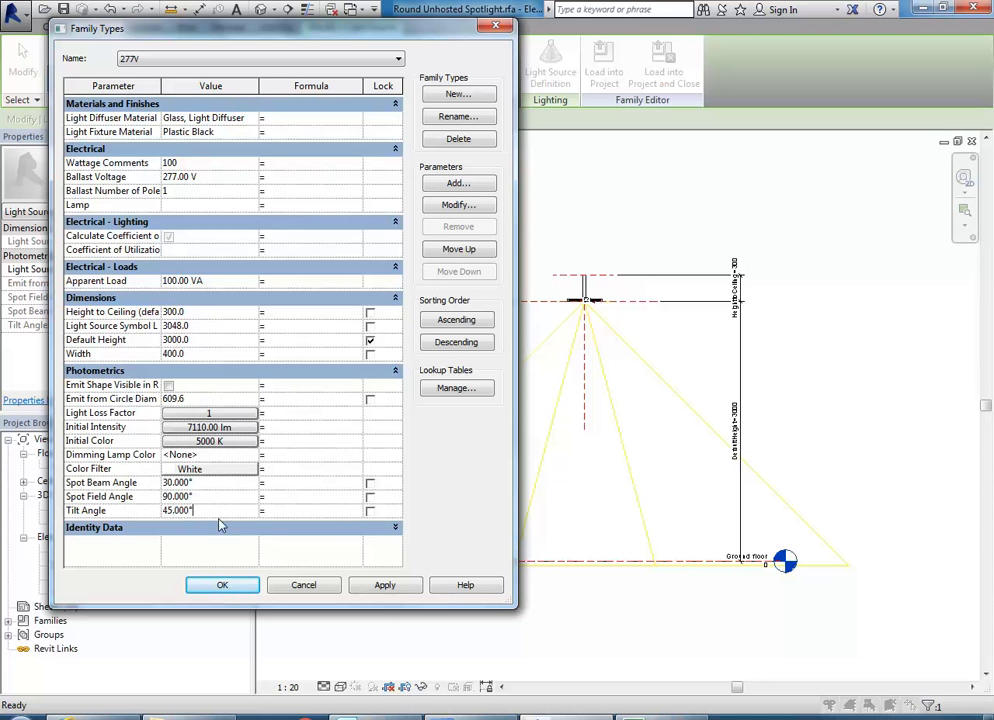
pyautogui.click(222, 585)
pyautogui.scroll(5, 590, 335)
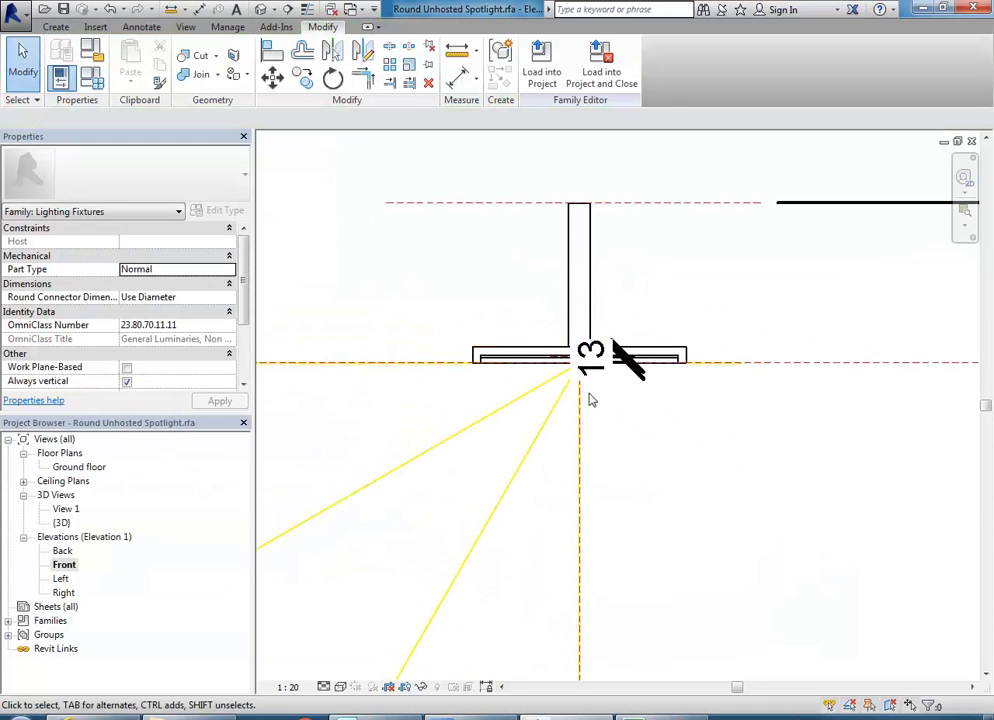
pyautogui.click(570, 372)
pyautogui.scroll(3, 570, 373)
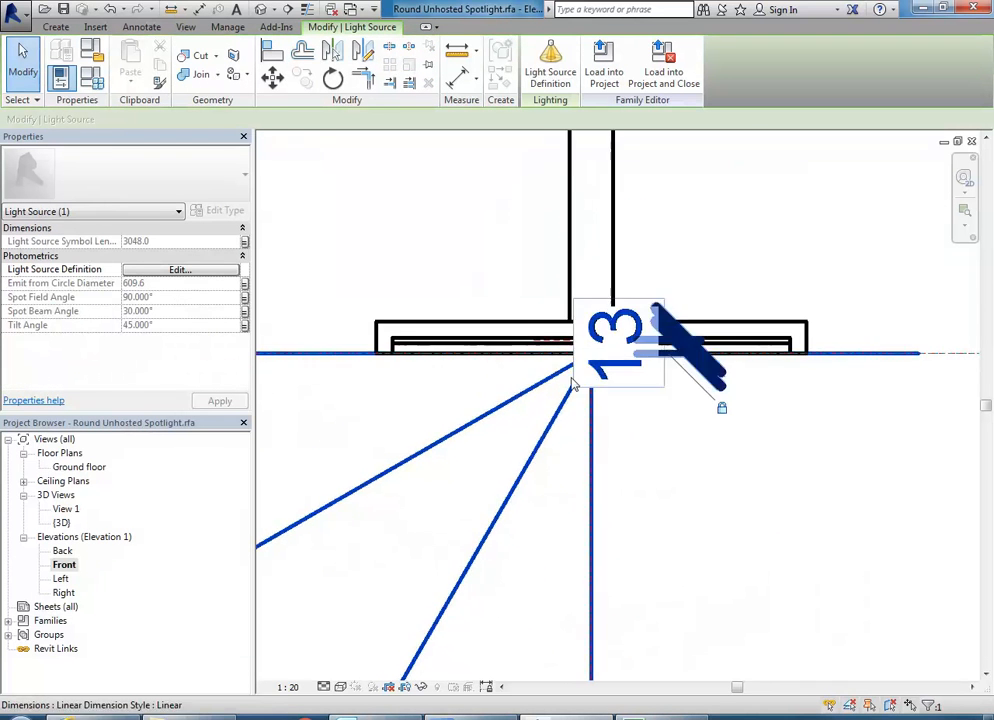
pyautogui.scroll(-6, 570, 372)
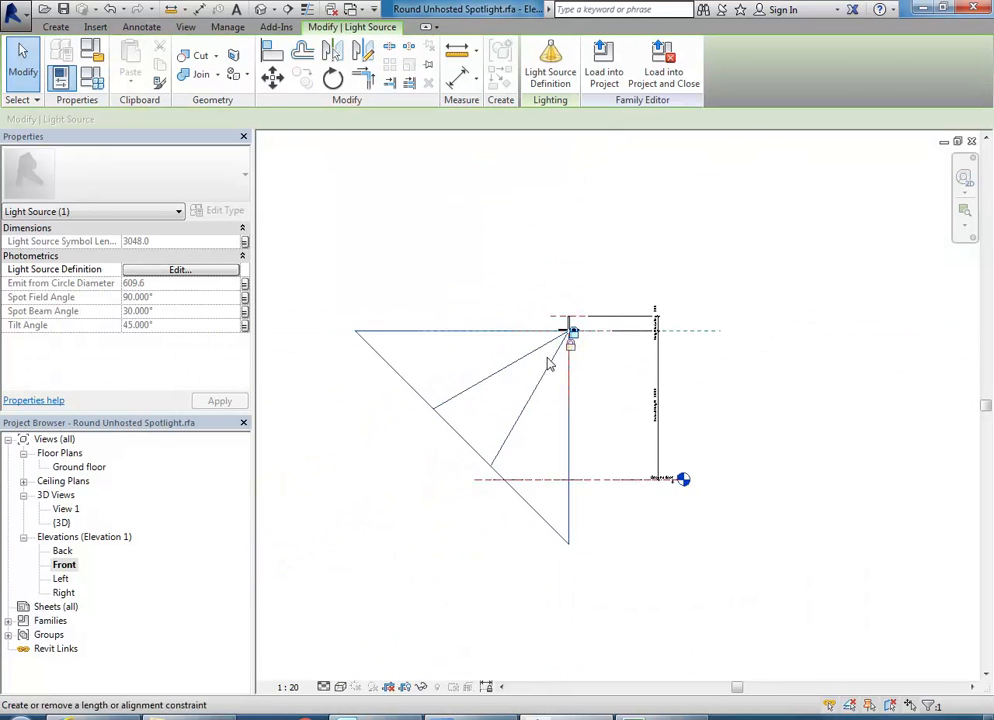
pyautogui.scroll(2, 530, 399)
pyautogui.scroll(-3, 548, 388)
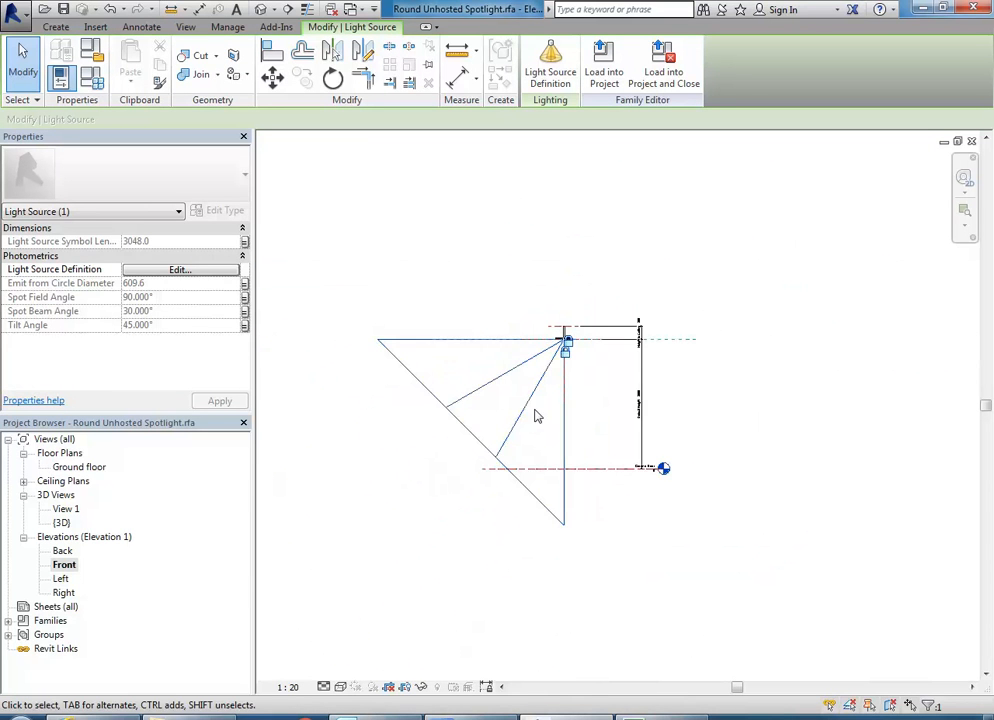
pyautogui.scroll(1, 507, 466)
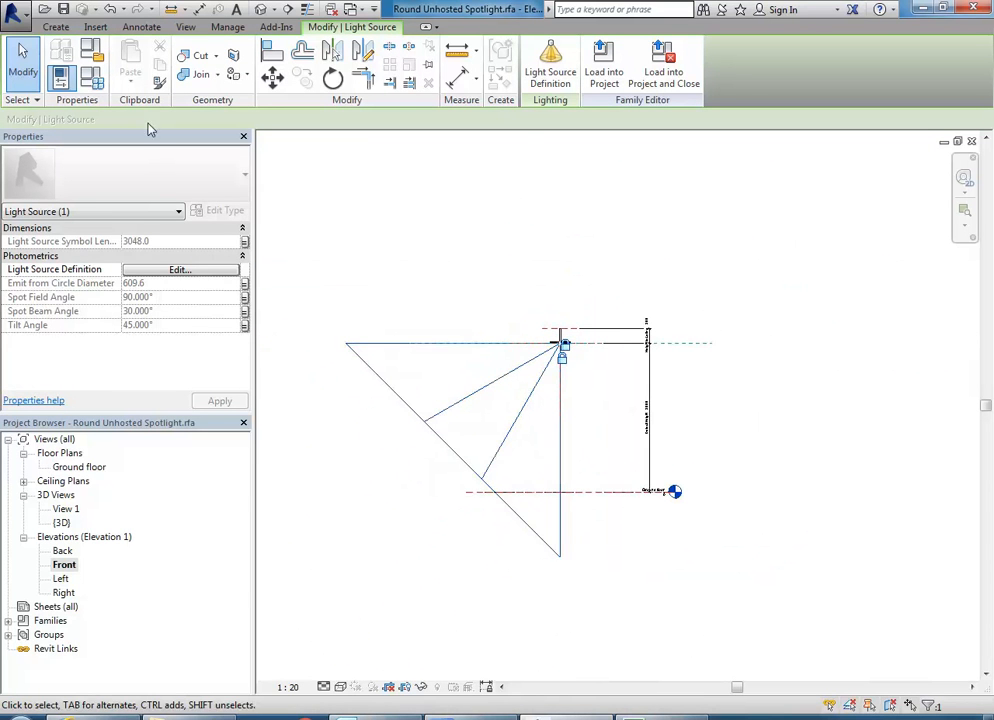
# - Return the light source's Tilt Angle to 90° in the family type
pyautogui.click(72, 63)
pyautogui.click(205, 510)
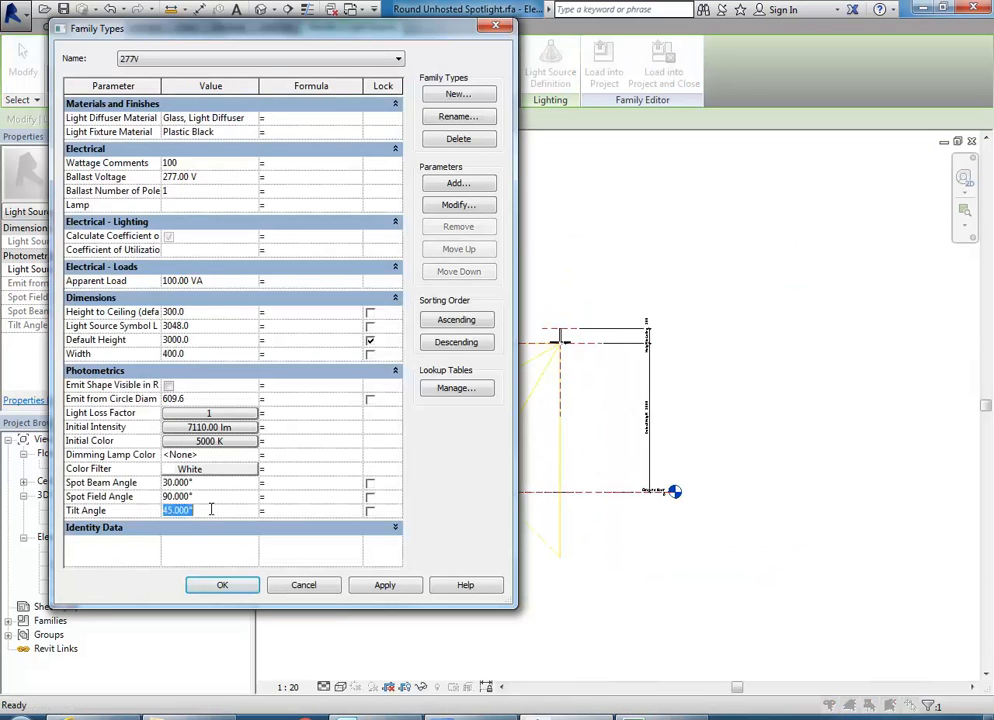
pyautogui.write('90')
pyautogui.click(222, 585)
# - Select the fixture's housing extrusion in the Front elevation
pyautogui.scroll(7, 511, 351)
pyautogui.moveTo(663, 365); pyautogui.dragTo(562, 382, button='middle')
pyautogui.scroll(2, 514, 387)
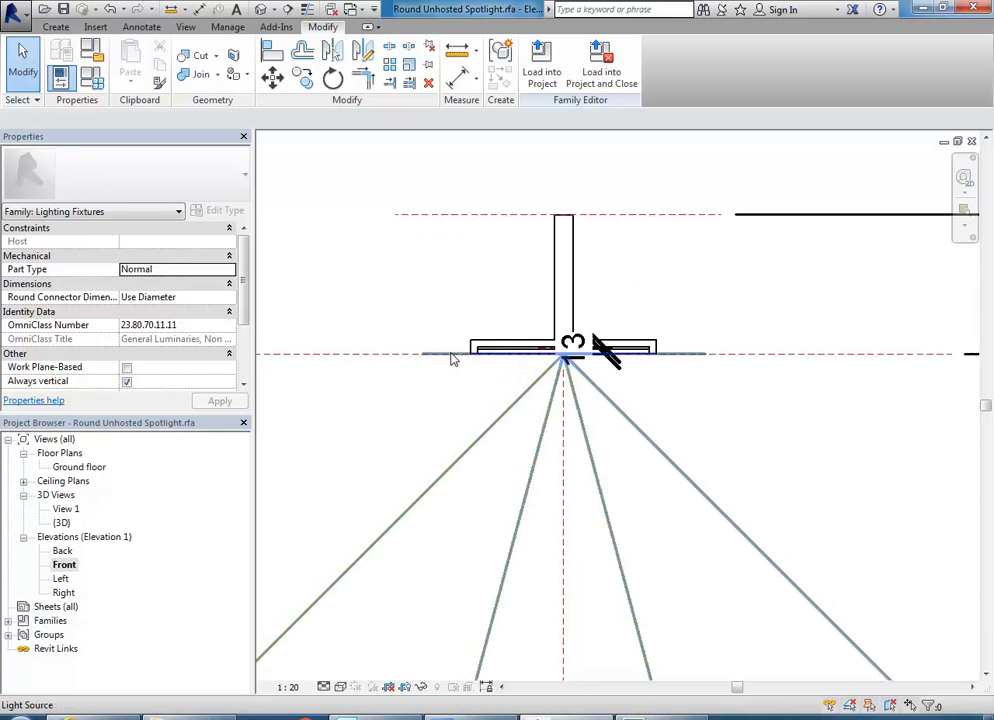
pyautogui.moveTo(576, 361); pyautogui.dragTo(527, 359, button='middle')
pyautogui.moveTo(468, 334); pyautogui.dragTo(484, 339, button='middle')
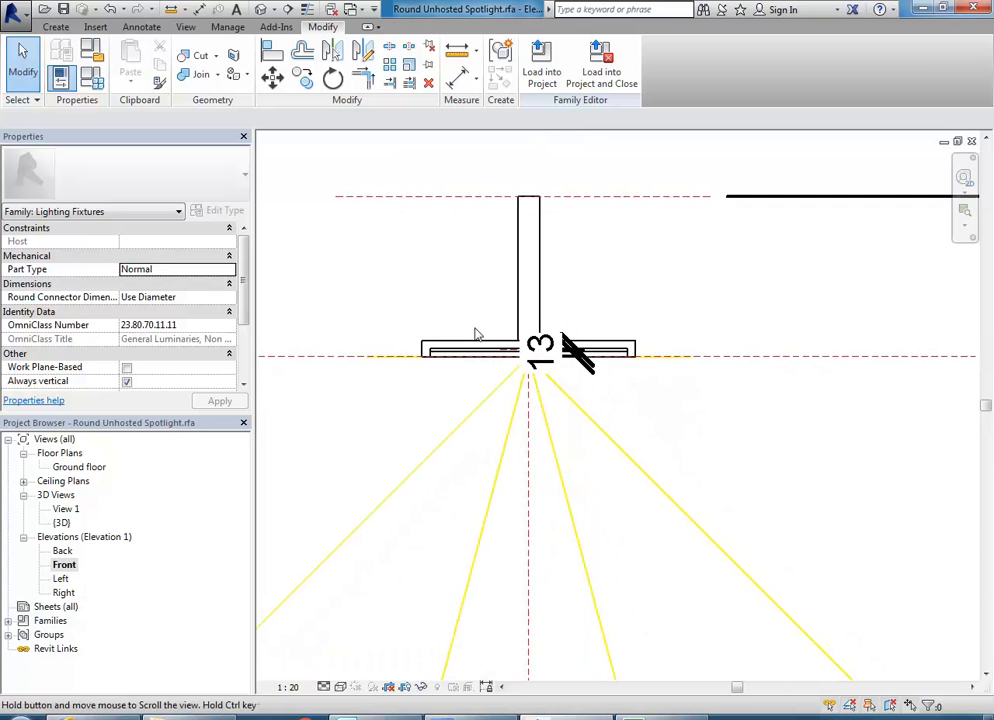
pyautogui.scroll(3, 480, 345)
pyautogui.click(476, 358)
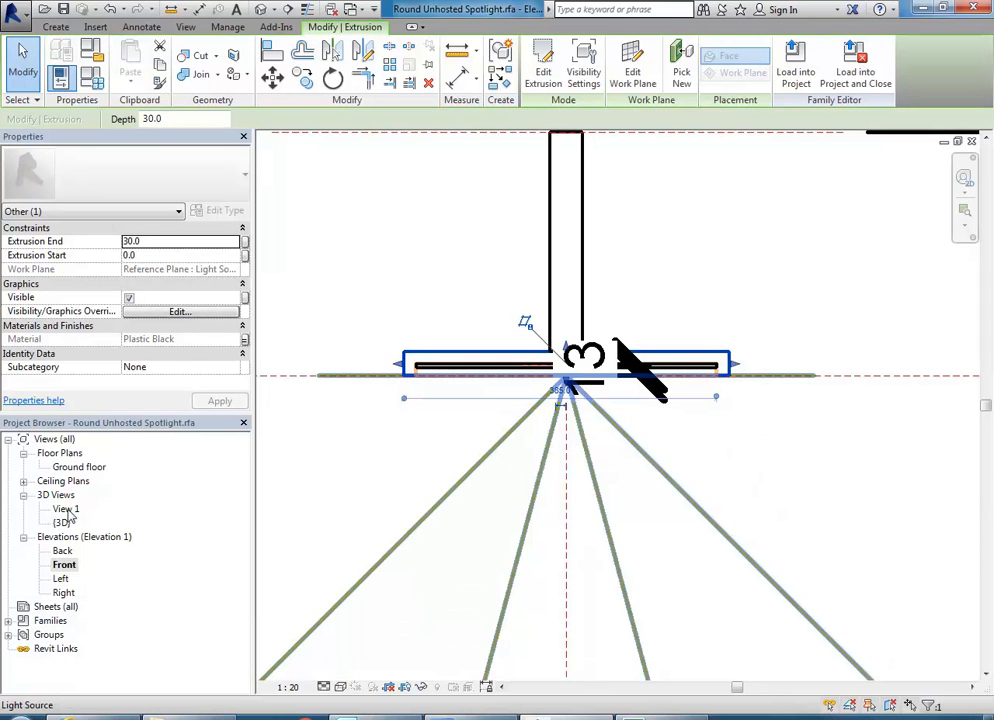
# - Open the Ground floor floor plan and review its view properties down to the extents settings
pyautogui.click(72, 468)
pyautogui.doubleClick(72, 467)
pyautogui.scroll(-3, 512, 306)
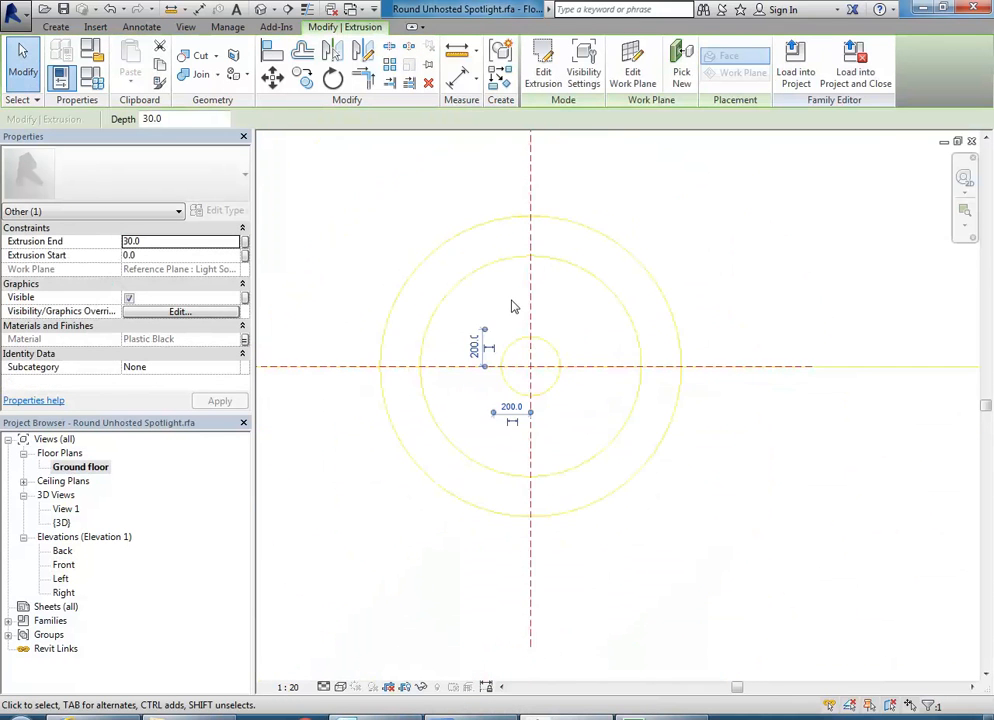
pyautogui.moveTo(515, 318); pyautogui.dragTo(515, 430, button='middle')
pyautogui.click(476, 485)
pyautogui.scroll(5, 485, 450)
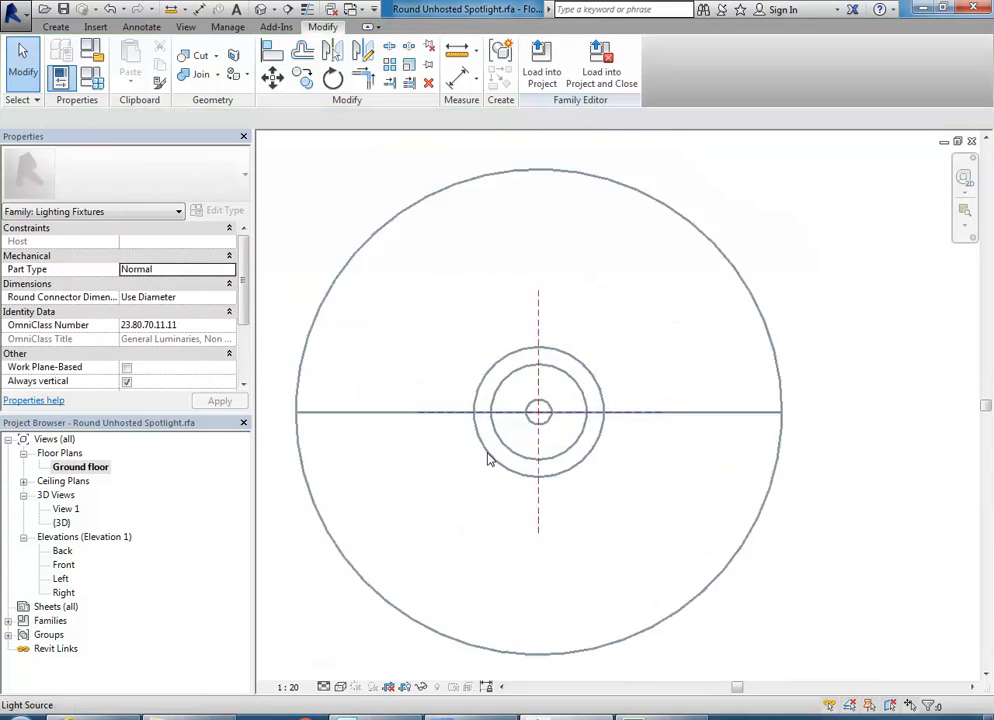
pyautogui.click(122, 212)
pyautogui.click(95, 241)
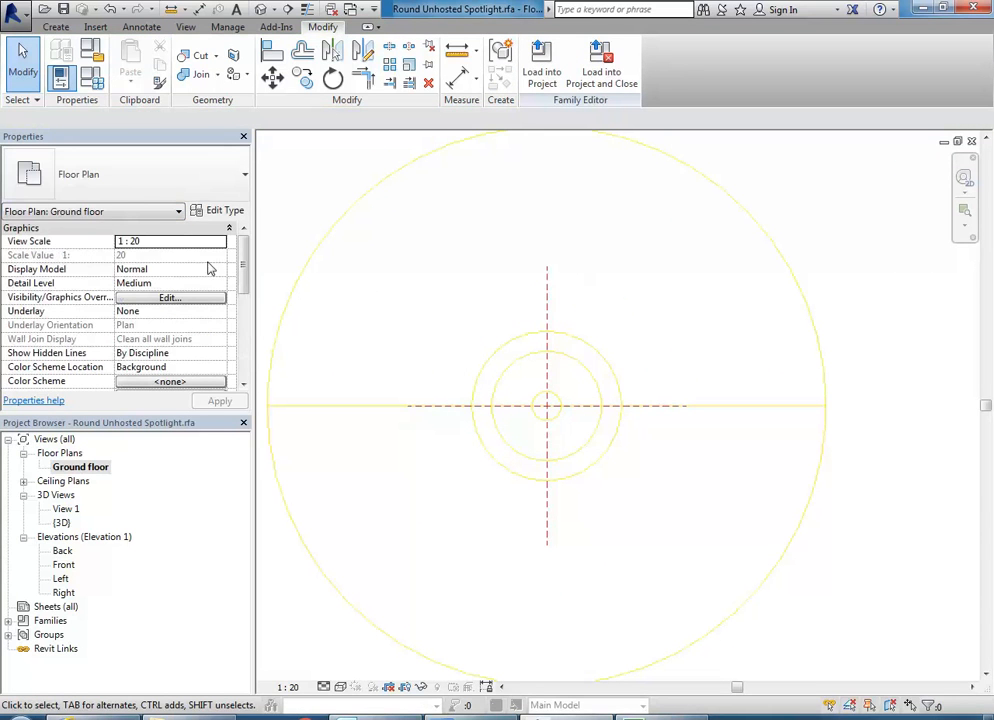
pyautogui.moveTo(243, 268); pyautogui.dragTo(240, 338)
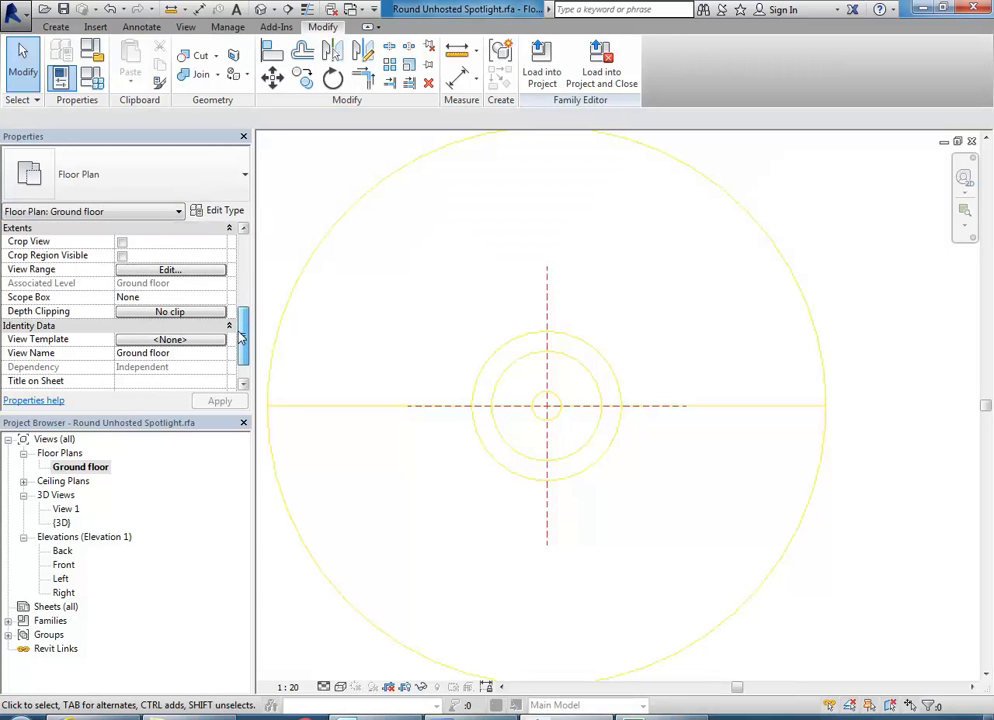
# - Open the Ground floor ceiling plan and set its visual style to Wireframe
pyautogui.doubleClick(64, 482)
pyautogui.doubleClick(77, 495)
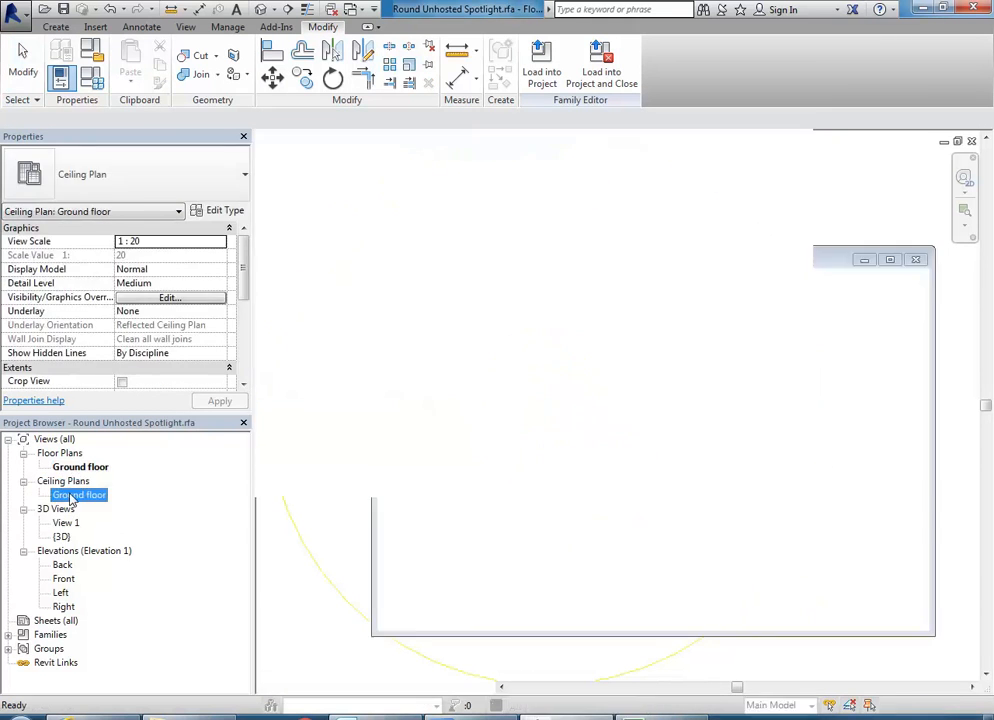
pyautogui.scroll(3, 570, 420)
pyautogui.scroll(3, 567, 422)
pyautogui.scroll(2, 393, 421)
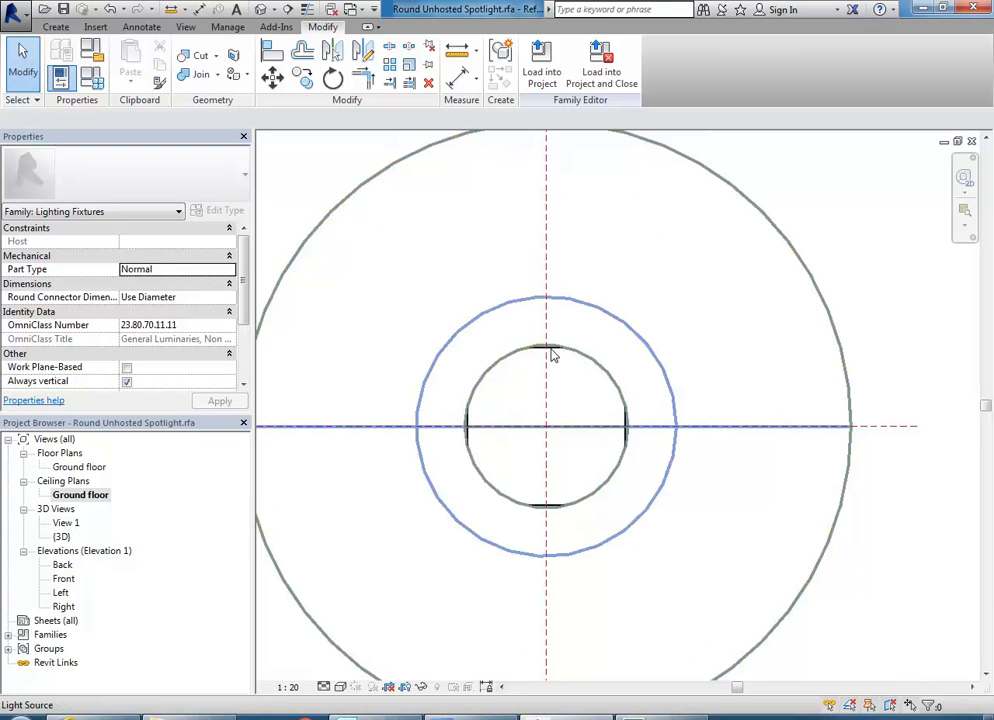
pyautogui.click(341, 687)
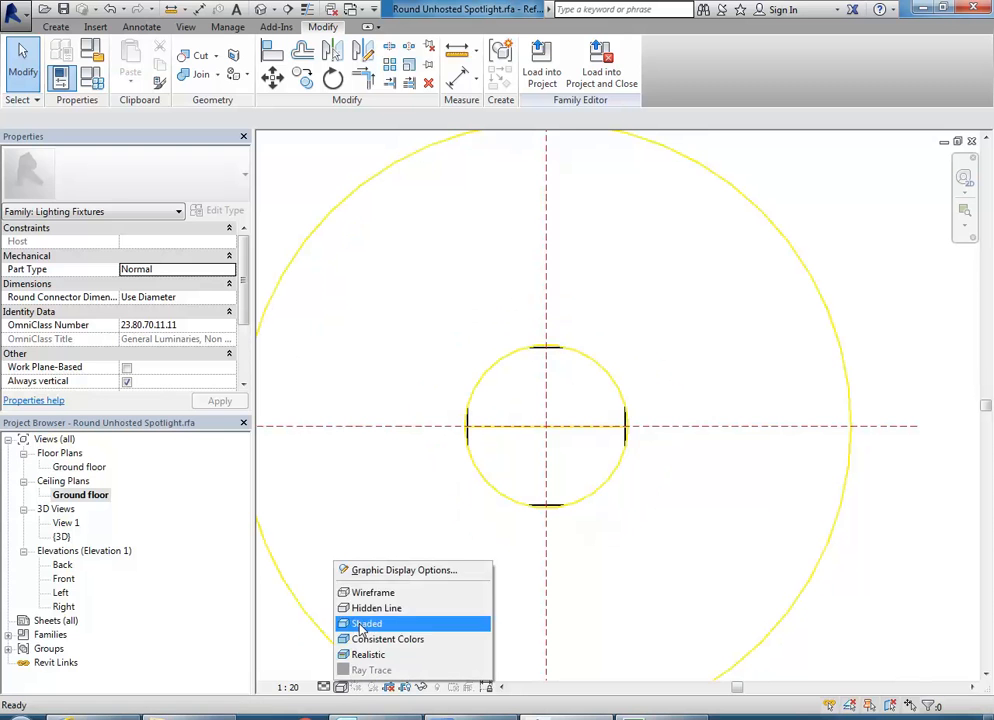
pyautogui.click(346, 592)
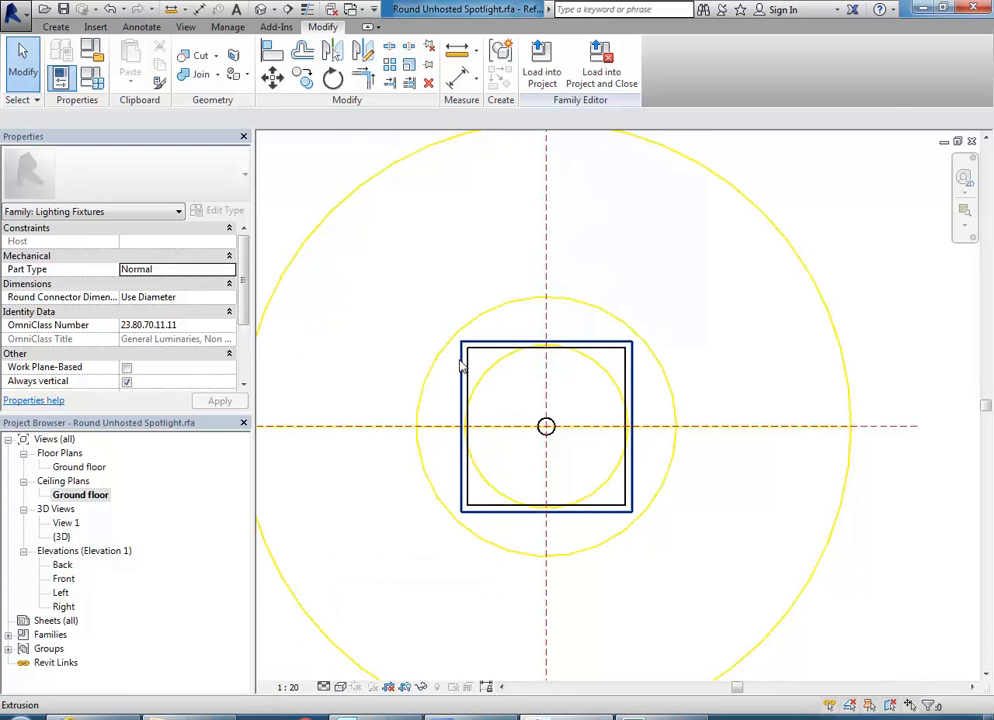
pyautogui.scroll(2, 461, 366)
pyautogui.click(416, 347)
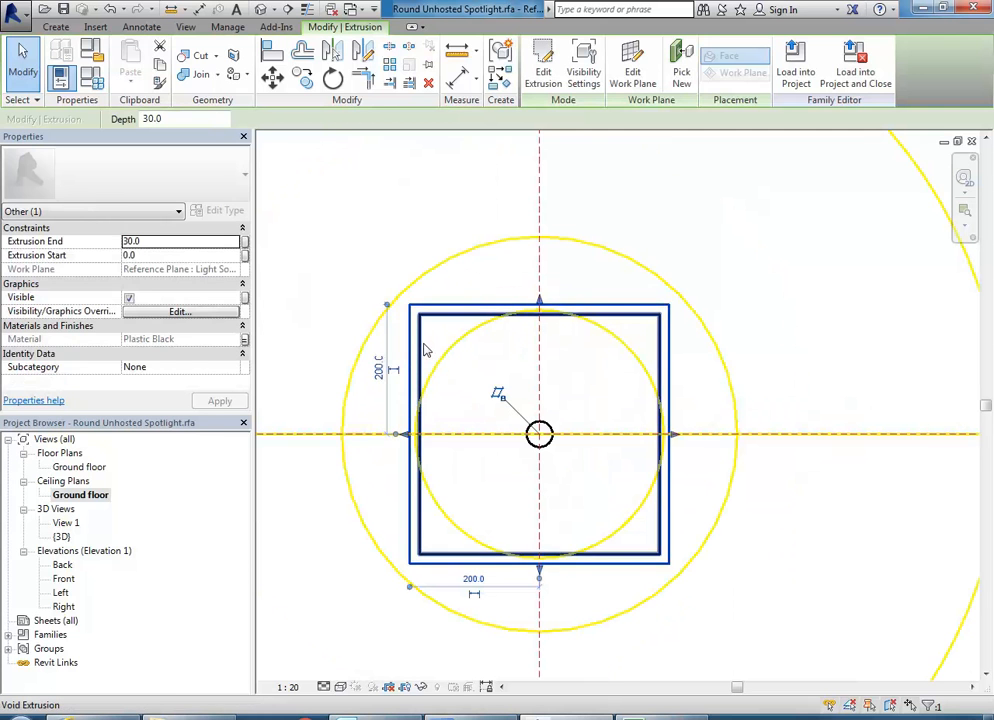
pyautogui.click(425, 348)
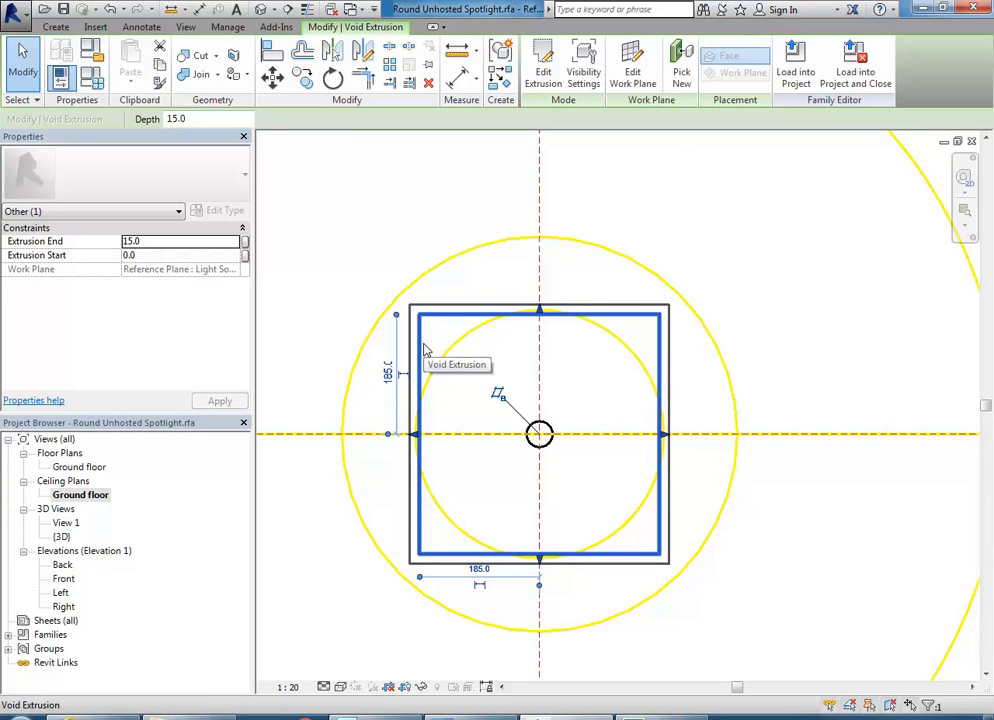
pyautogui.moveTo(460, 426); pyautogui.dragTo(485, 412, button='middle')
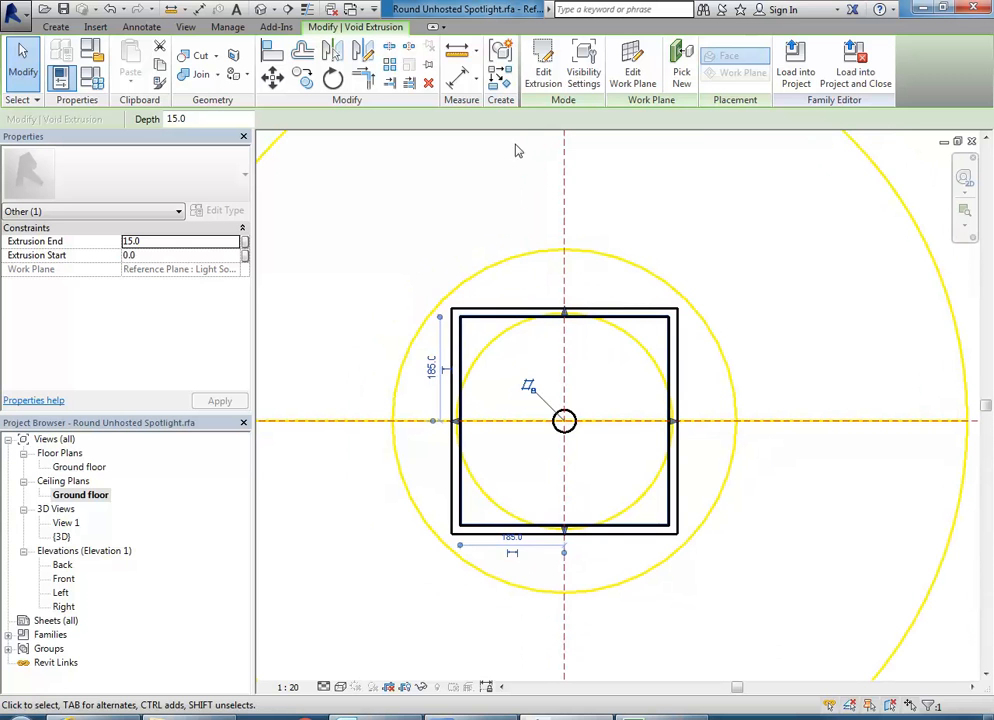
pyautogui.click(547, 72)
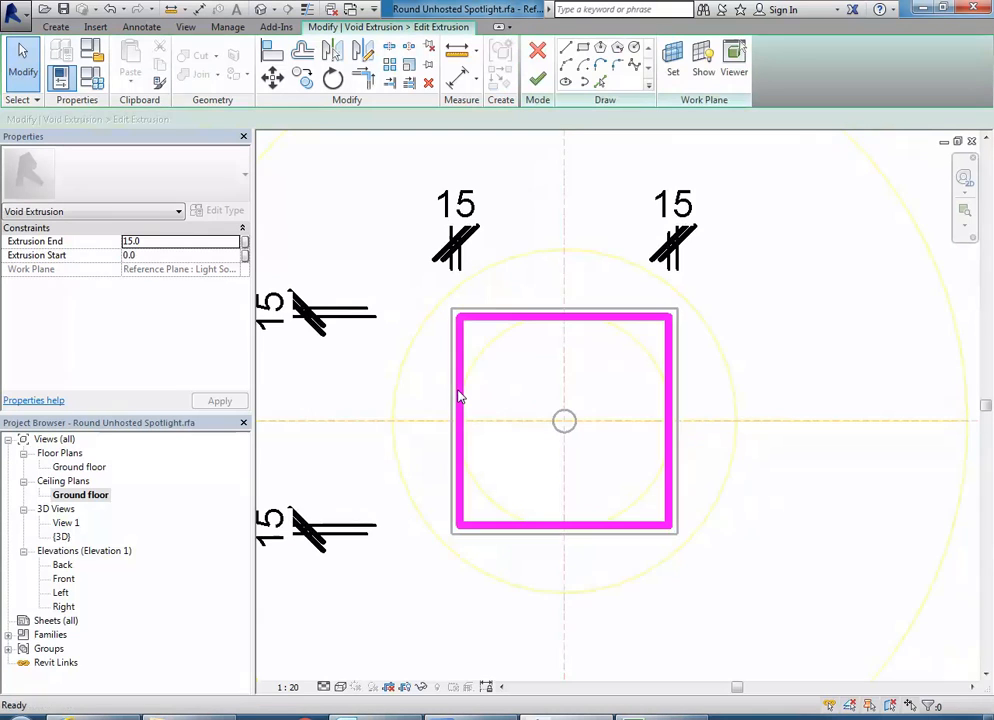
pyautogui.scroll(-2, 460, 397)
pyautogui.scroll(3, 460, 397)
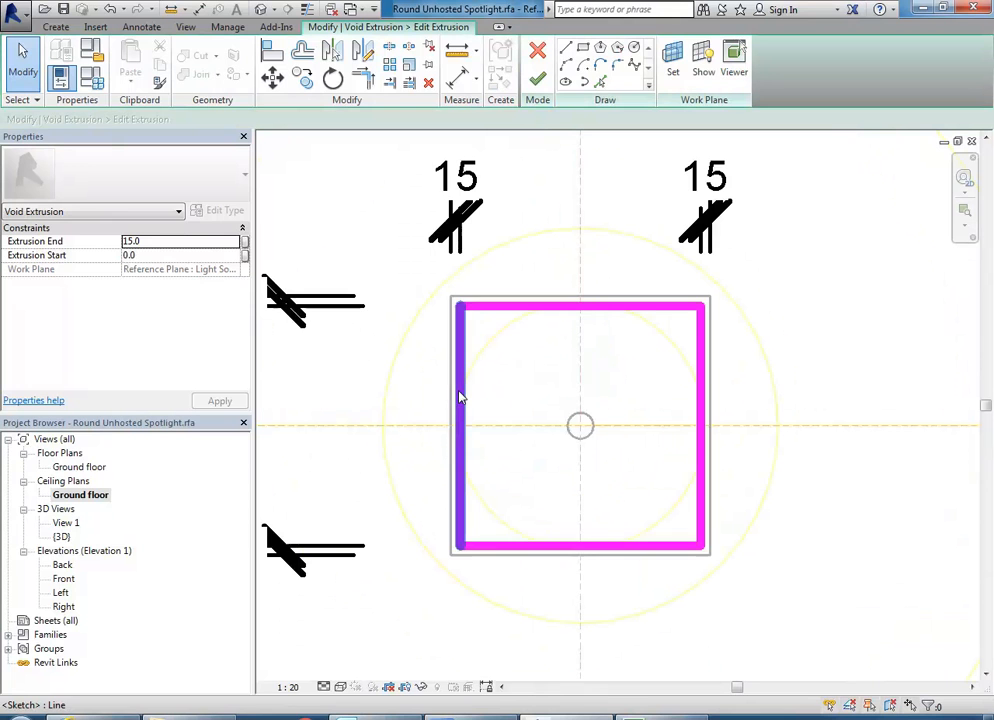
pyautogui.click(466, 365)
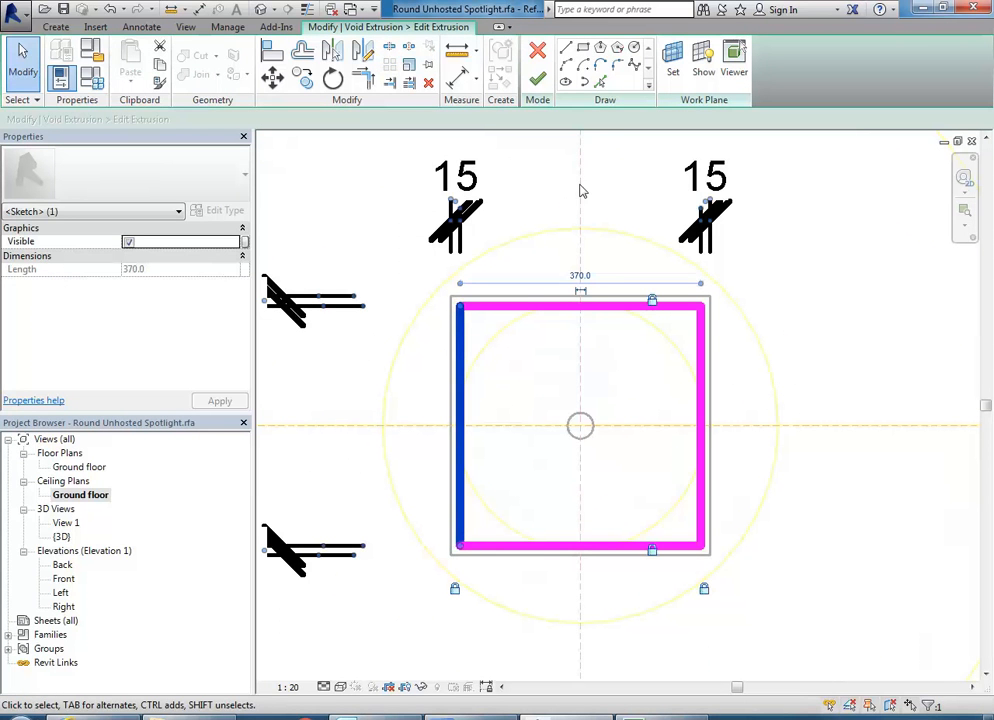
pyautogui.click(390, 257)
pyautogui.moveTo(390, 257); pyautogui.dragTo(740, 600)
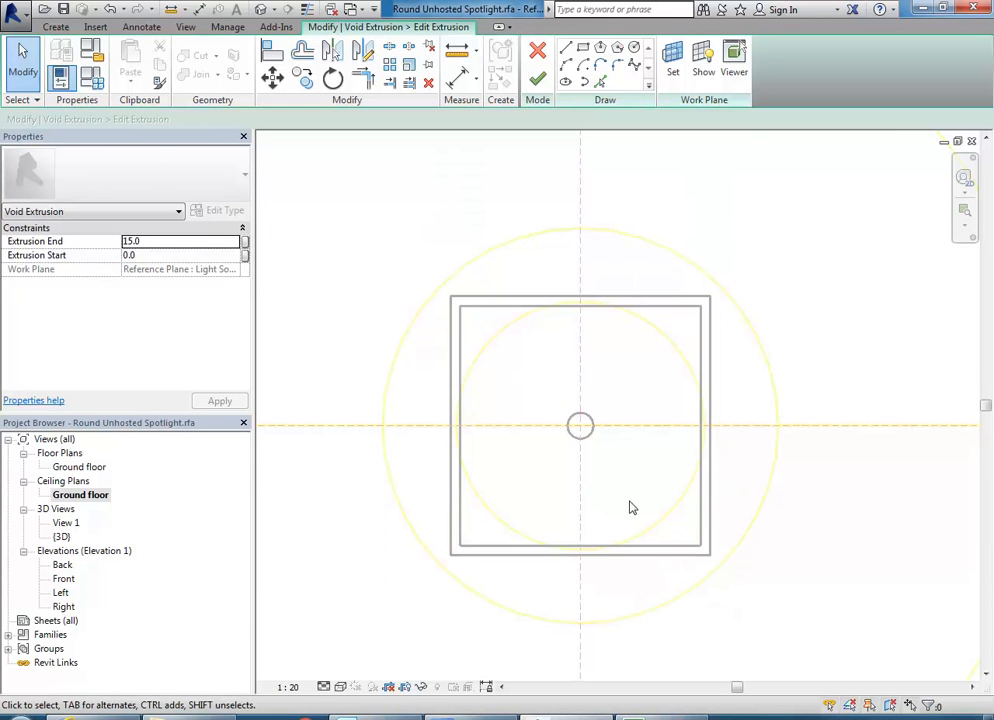
pyautogui.click(537, 52)
pyautogui.click(535, 373)
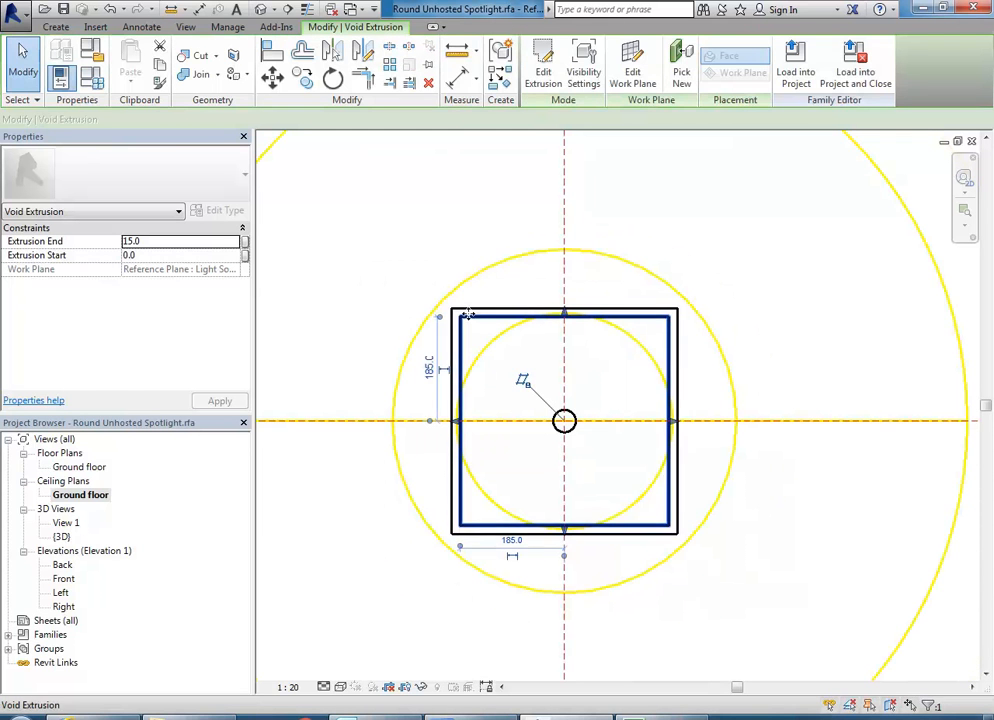
pyautogui.click(317, 222)
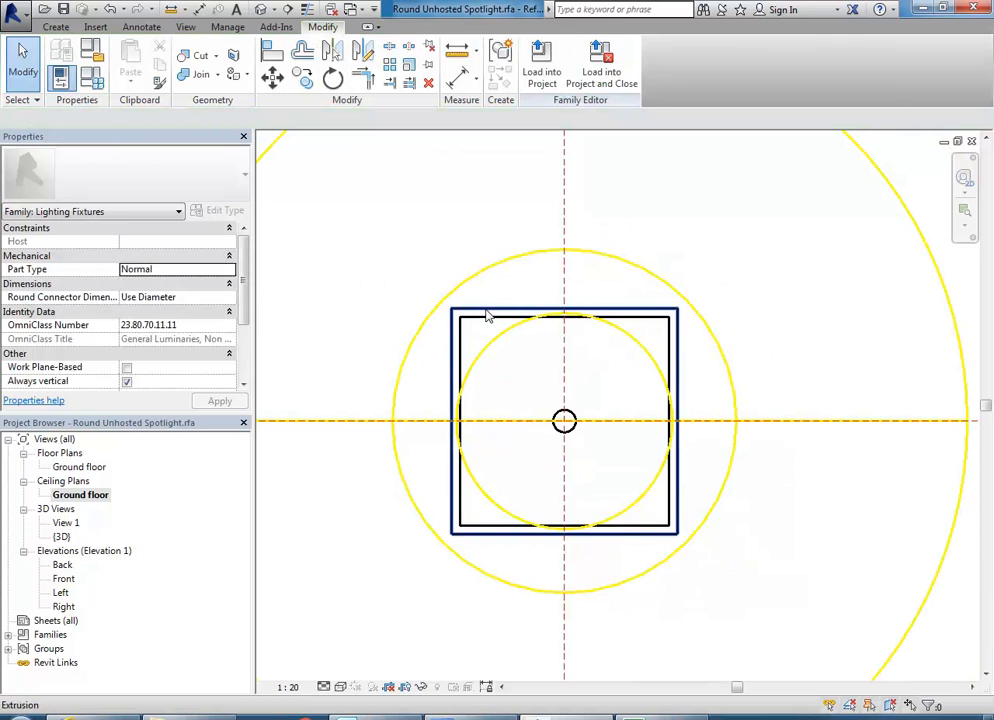
# - Edit the sketch of the outer housing extrusion in the Ground floor ceiling plan and delete its square profile lines
pyautogui.click(490, 317)
pyautogui.scroll(2, 503, 401)
pyautogui.click(542, 65)
pyautogui.scroll(-3, 512, 354)
pyautogui.moveTo(417, 257); pyautogui.dragTo(672, 518)
pyautogui.click(458, 360)
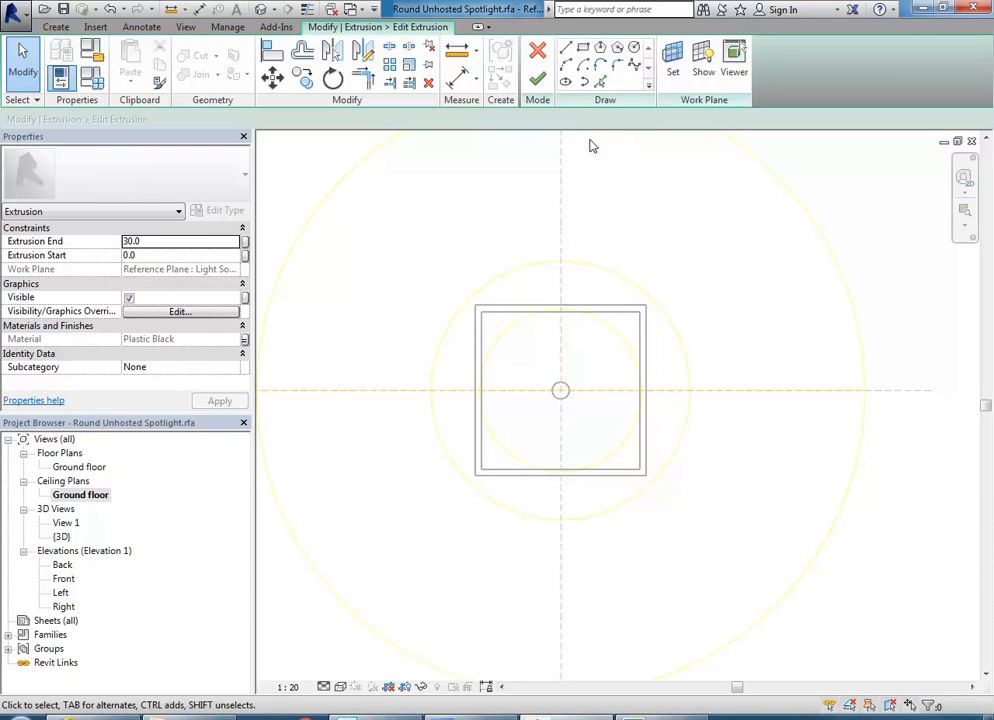
# - Sketch a circle with a radius of about 130 mm centred on the light source as the new housing profile
pyautogui.click(634, 48)
pyautogui.scroll(5, 559, 395)
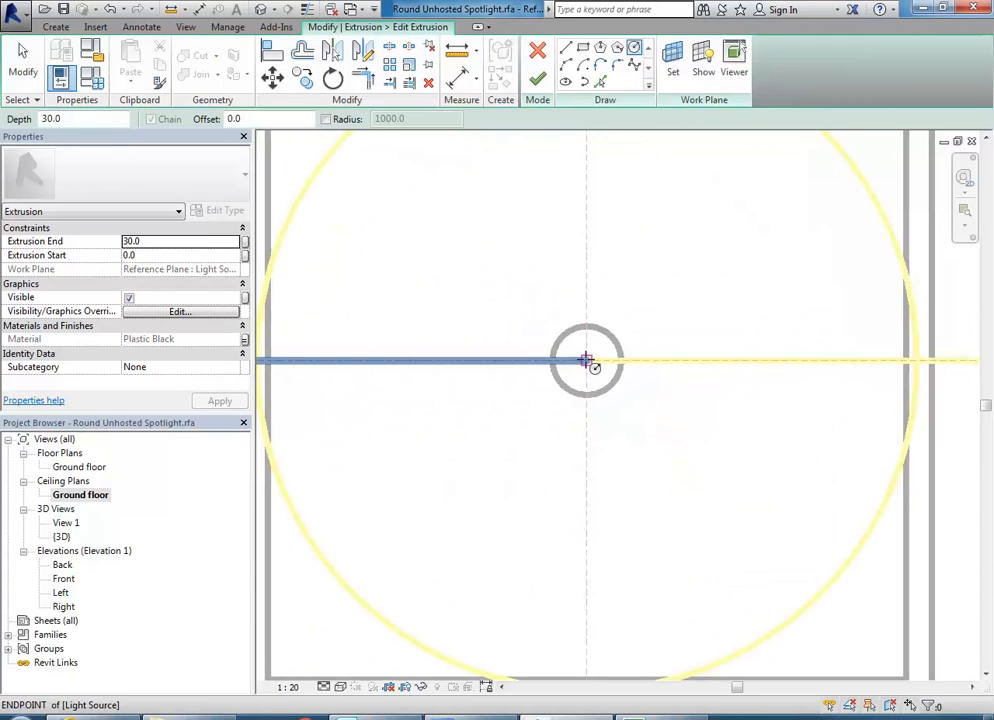
pyautogui.click(586, 360)
pyautogui.scroll(-3, 586, 360)
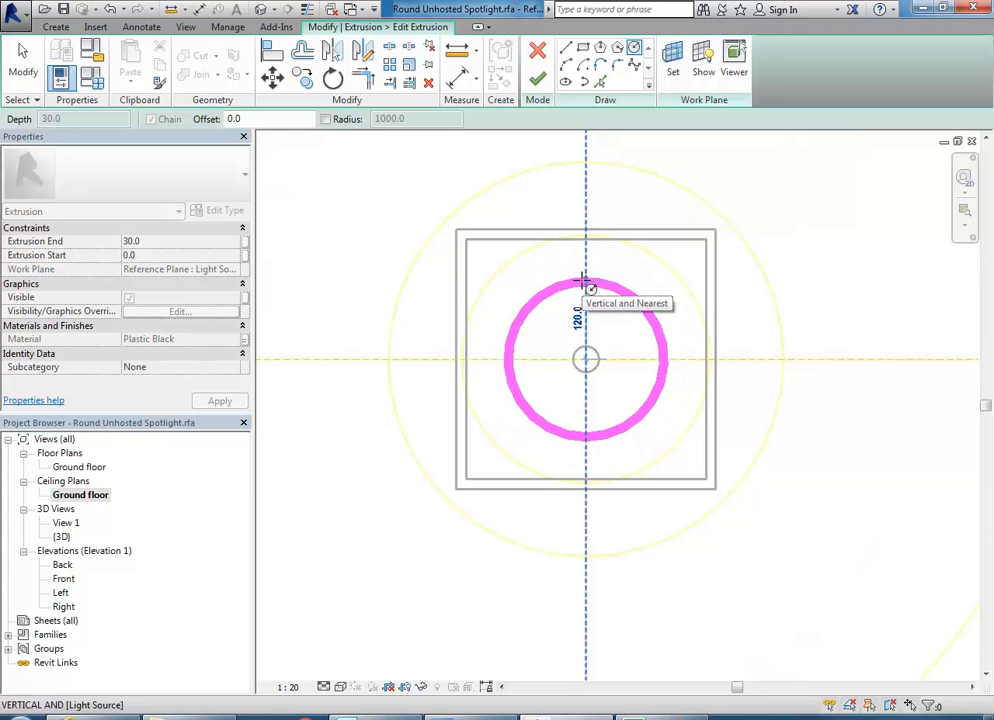
pyautogui.click(590, 280)
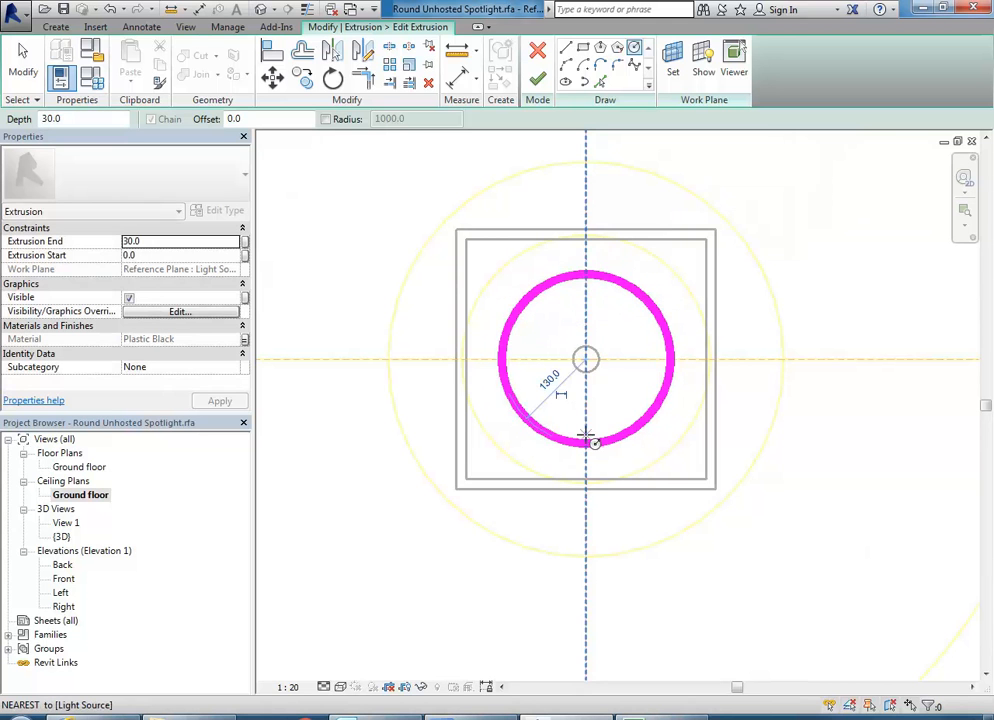
pyautogui.rightClick(454, 233)
pyautogui.click(502, 257)
# - Set the radius of the housing's circular profile to 80 mm
pyautogui.scroll(3, 526, 304)
pyautogui.click(526, 304)
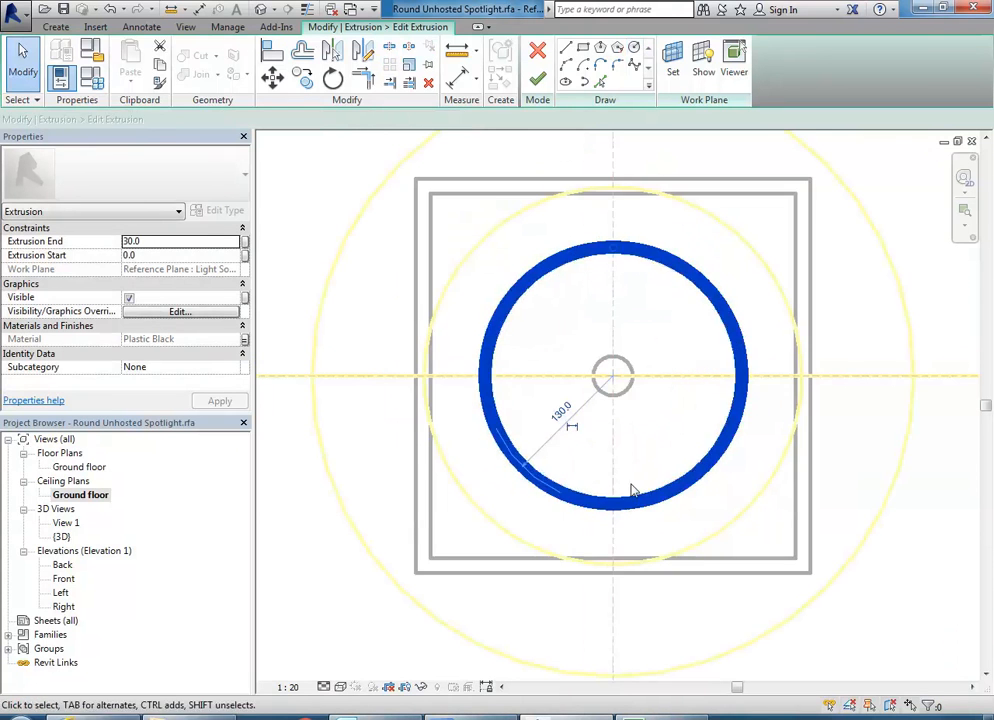
pyautogui.click(555, 414)
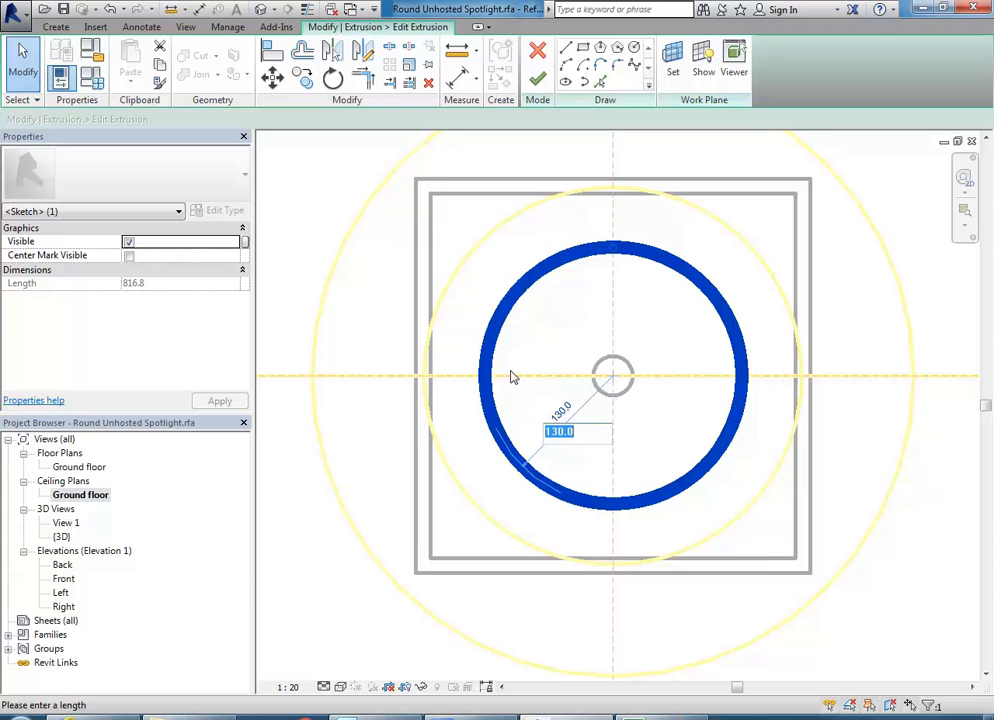
pyautogui.write('30')
pyautogui.press('Return')
pyautogui.click(677, 504)
pyautogui.scroll(-2, 633, 490)
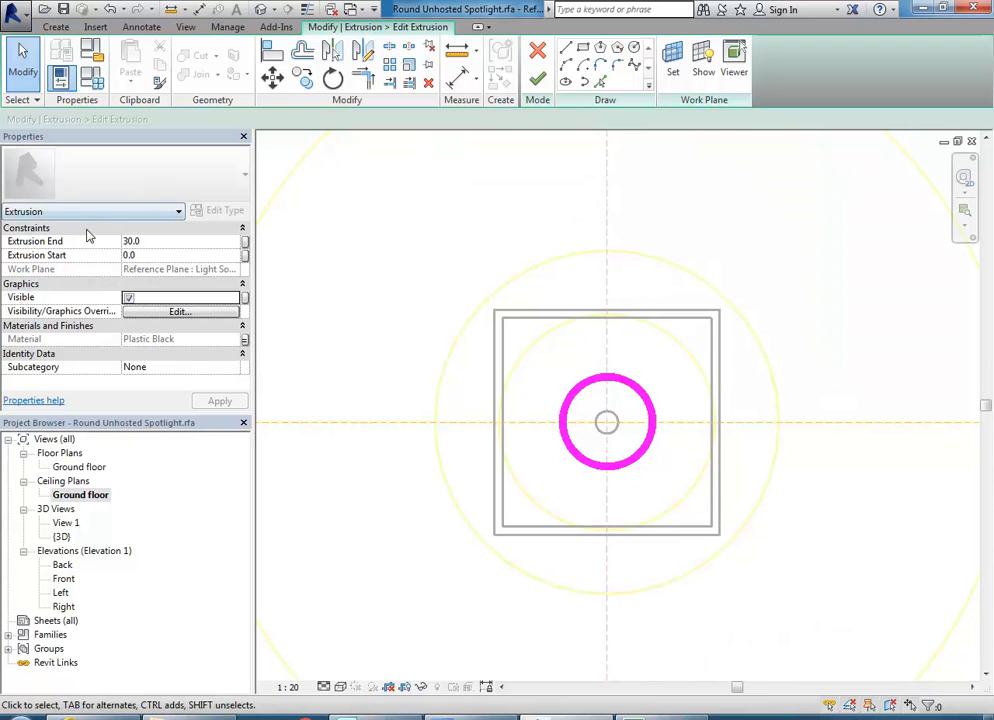
# - Set the housing's Extrusion End to 100 mm, then finish the sketch and delete the dimensions that lost their references
pyautogui.click(167, 244)
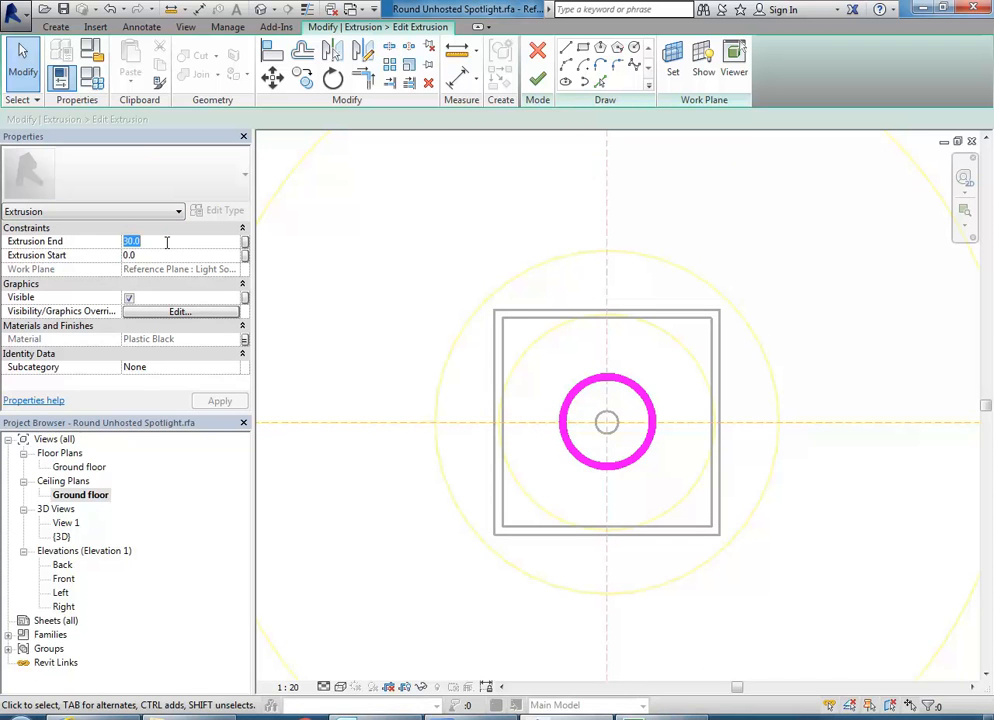
pyautogui.write('1')
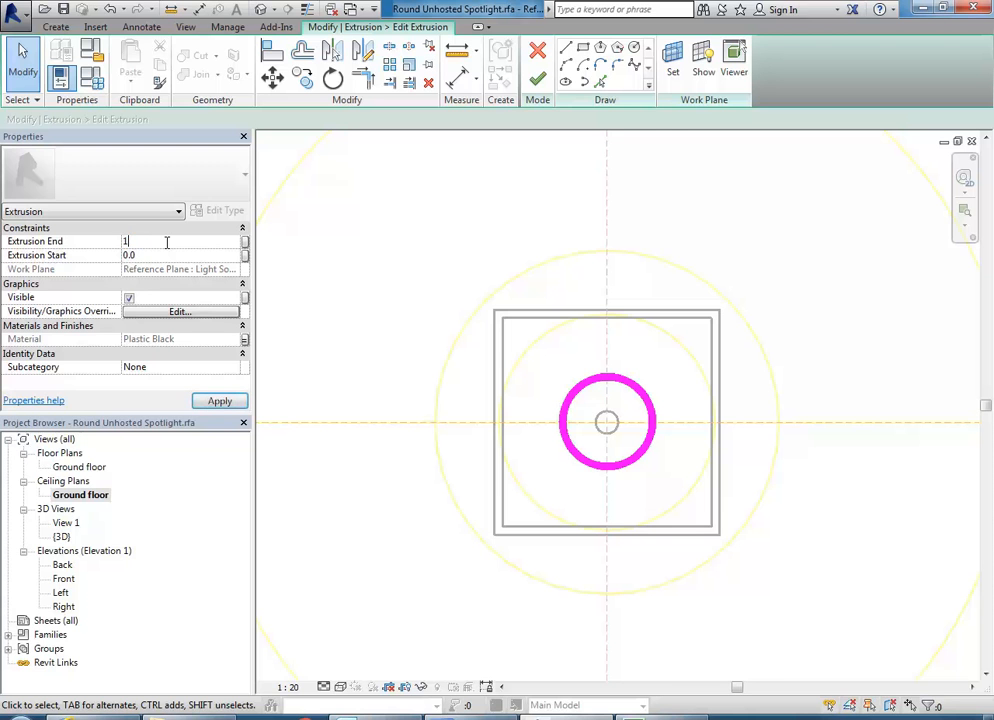
pyautogui.write('00')
pyautogui.press('Return')
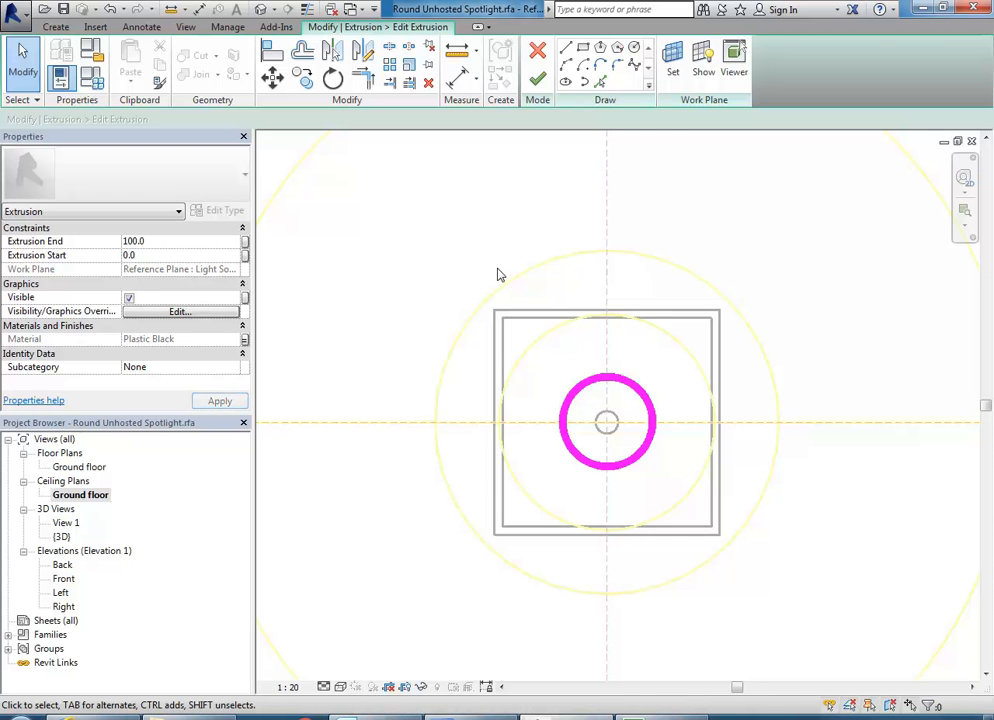
pyautogui.click(537, 79)
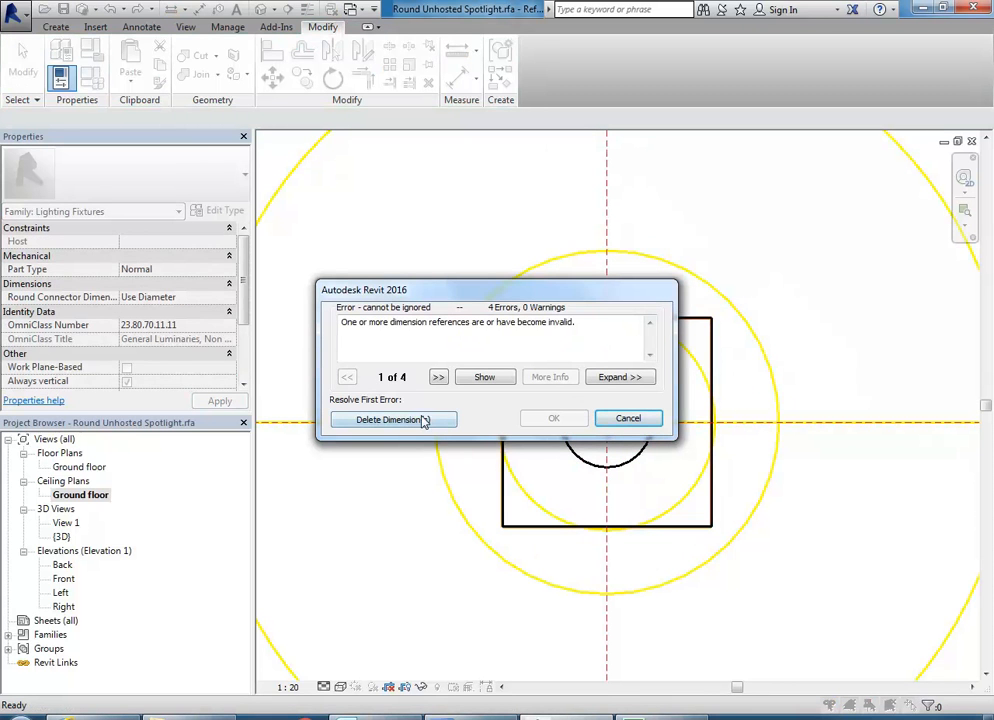
pyautogui.click(395, 420)
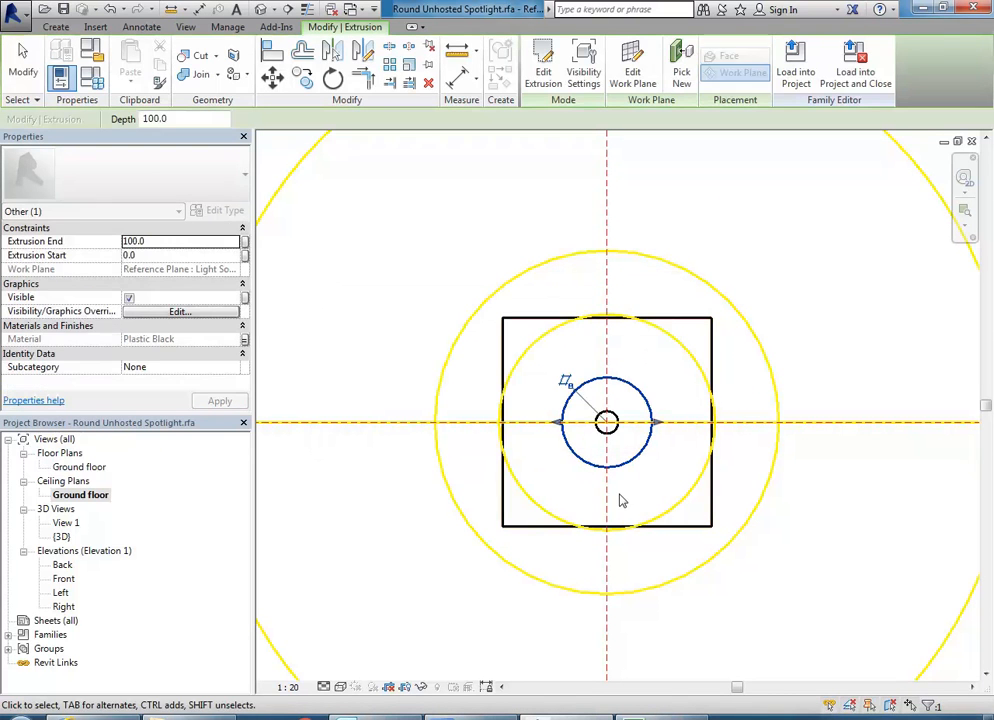
# - Open the {3D} view and examine the square light-diffuser extrusion around the round housing
pyautogui.scroll(2, 486, 419)
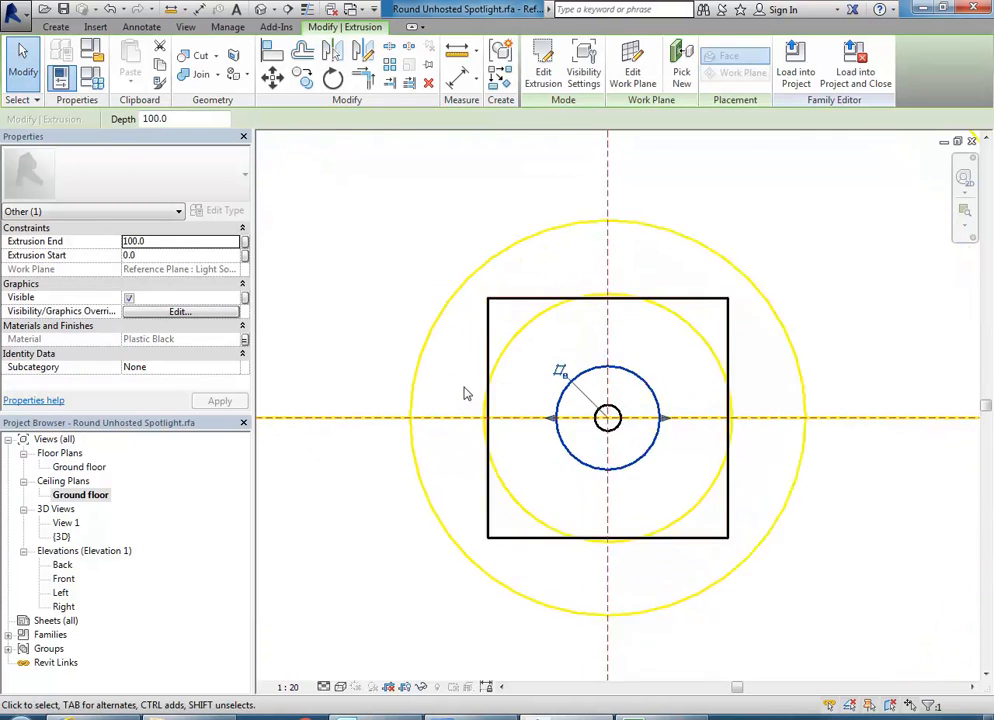
pyautogui.click(469, 349)
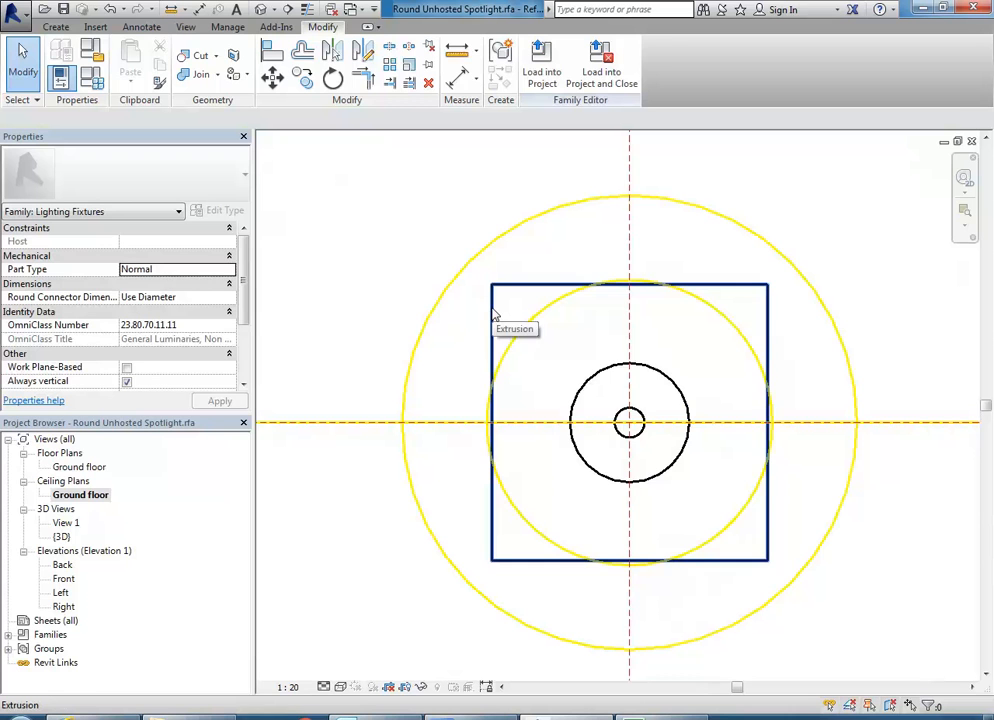
pyautogui.press('Tab')
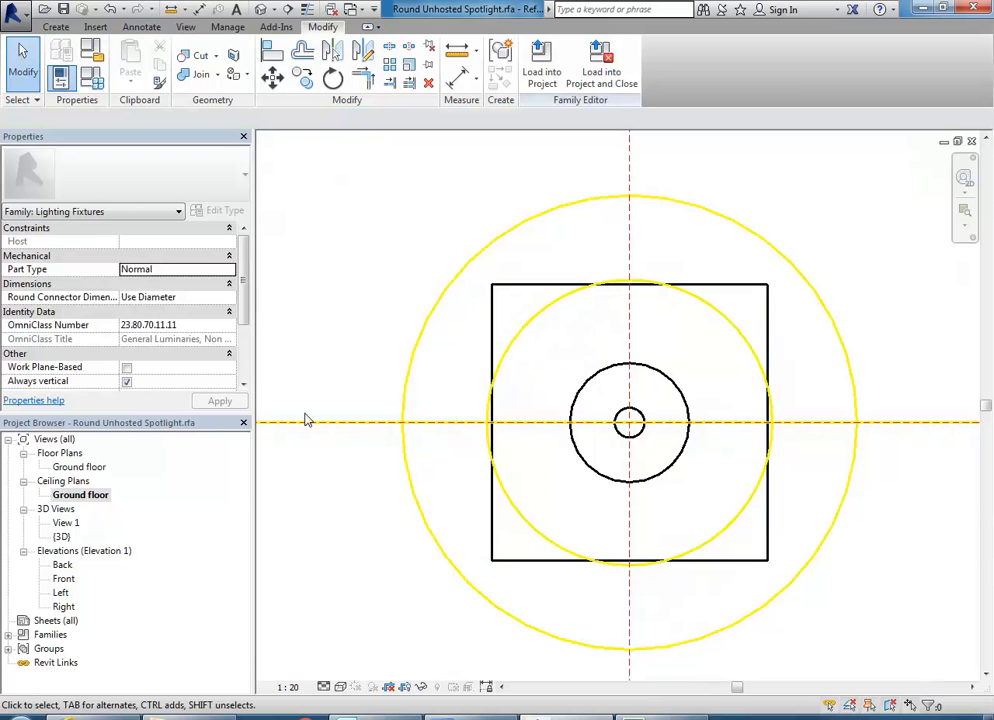
pyautogui.doubleClick(62, 537)
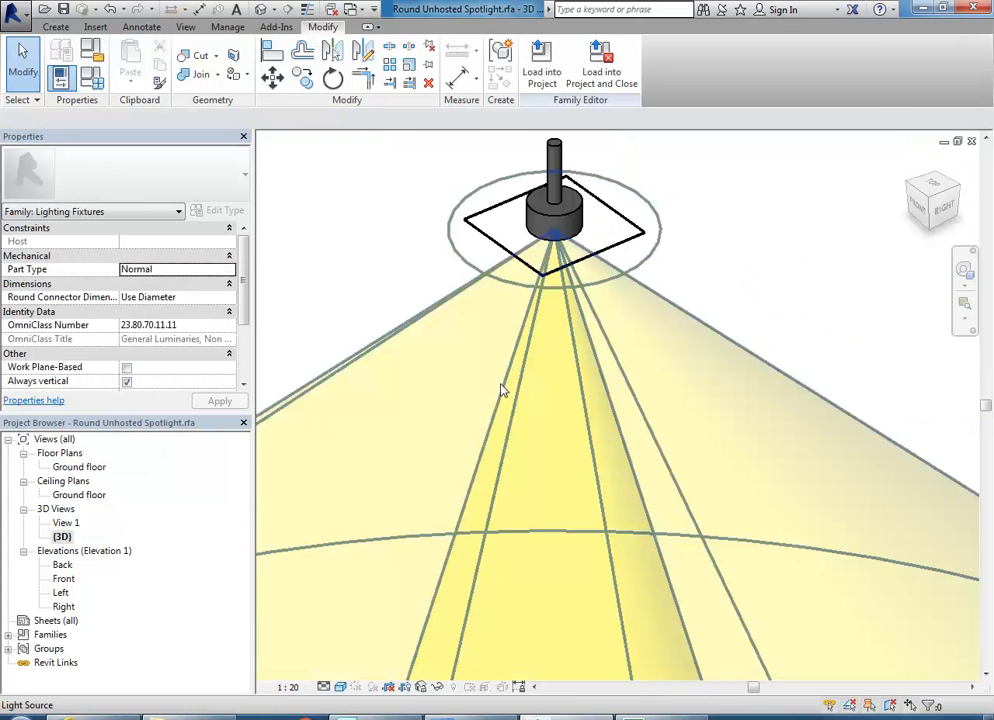
pyautogui.scroll(3, 509, 300)
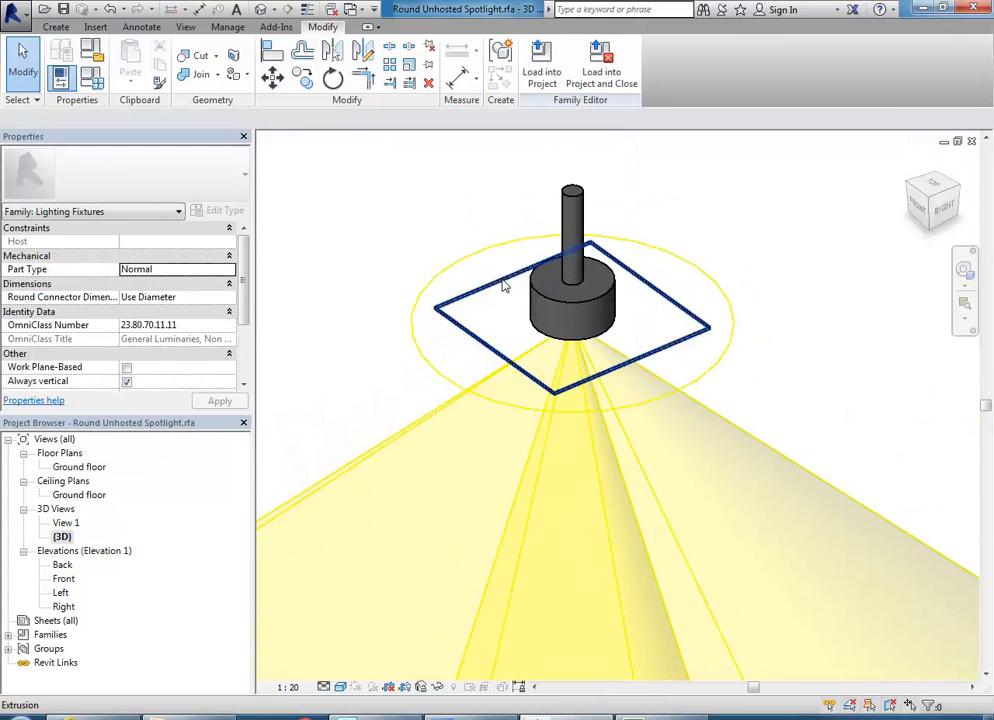
pyautogui.click(505, 287)
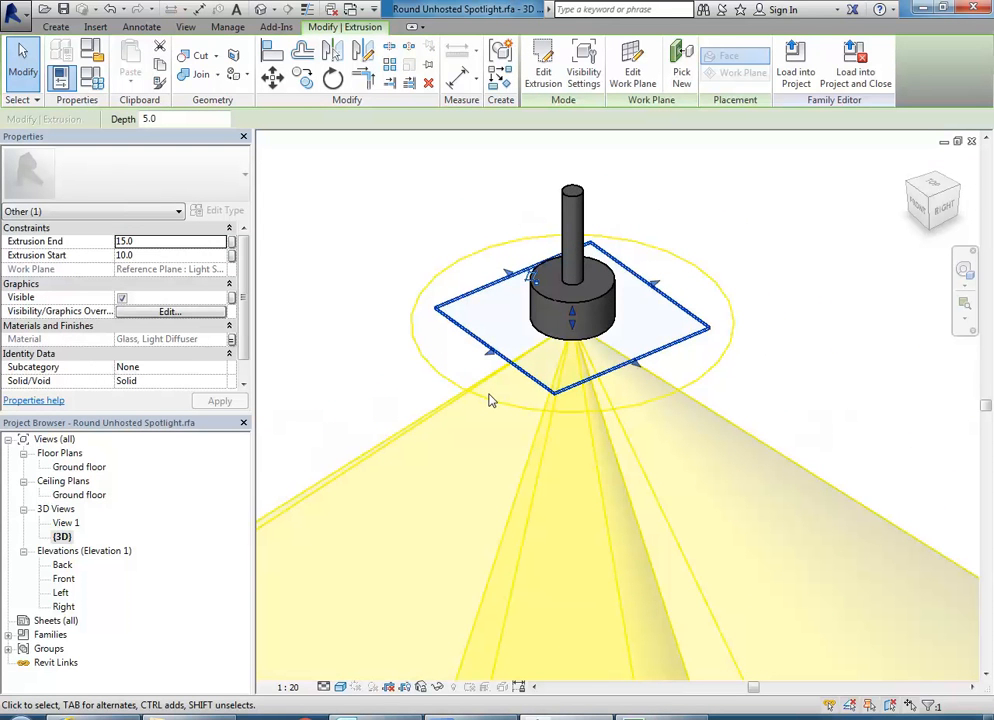
pyautogui.click(362, 282)
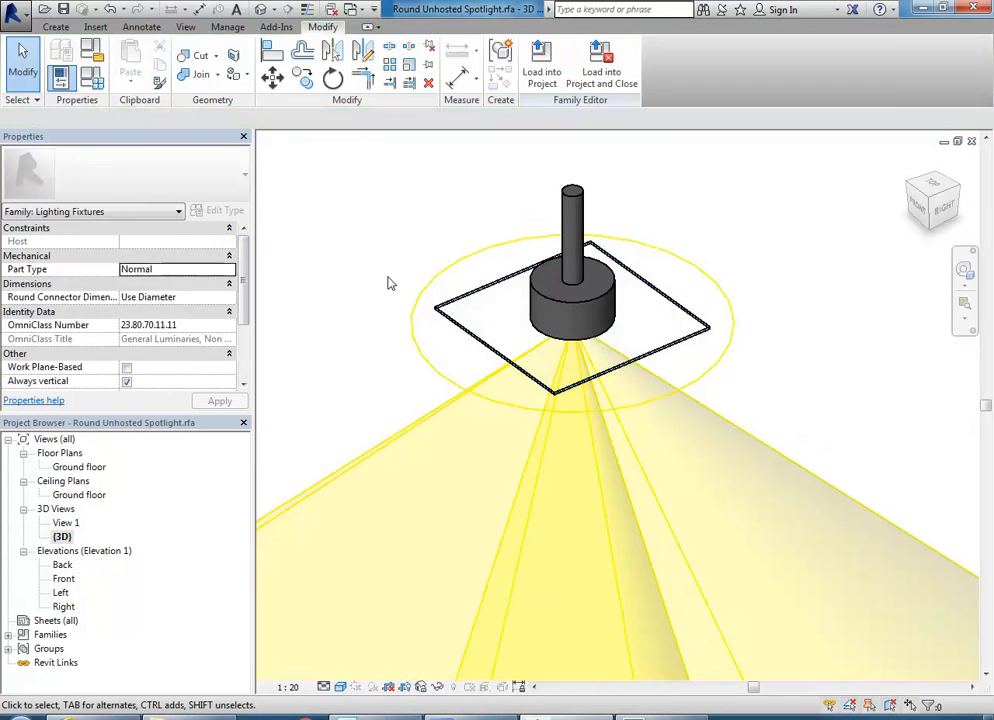
pyautogui.scroll(2, 440, 298)
pyautogui.scroll(2, 445, 305)
pyautogui.click(460, 326)
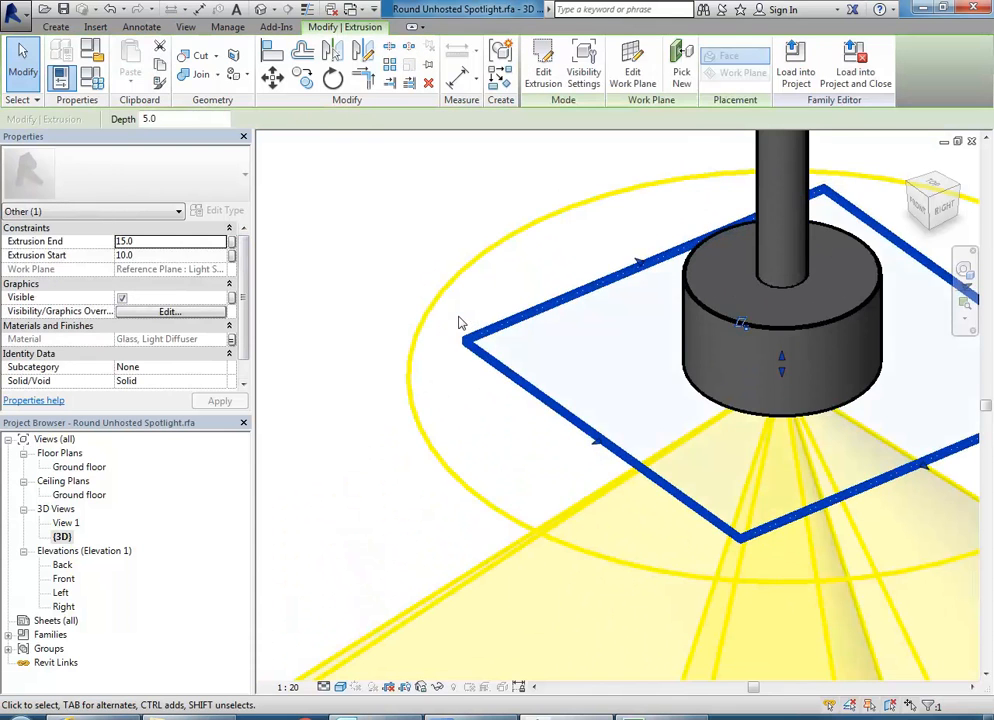
pyautogui.scroll(-3, 458, 325)
pyautogui.click(389, 256)
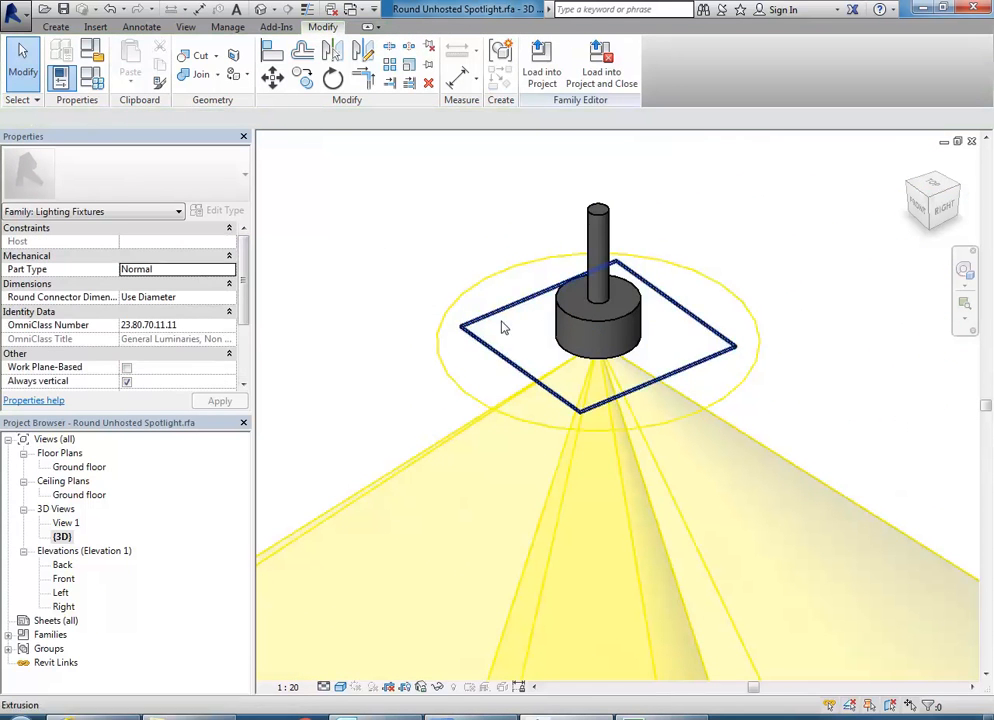
# - Inspect the round housing extrusion and the square void extrusion that cuts it from below in 3D
pyautogui.click(567, 357)
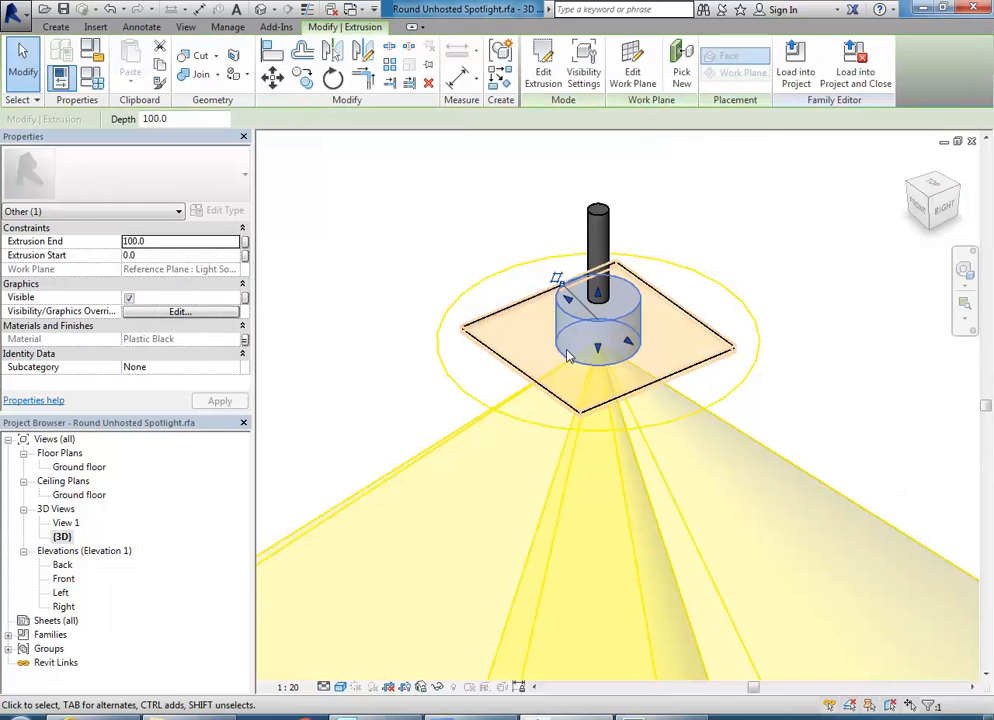
pyautogui.click(524, 382)
pyautogui.scroll(3, 455, 288)
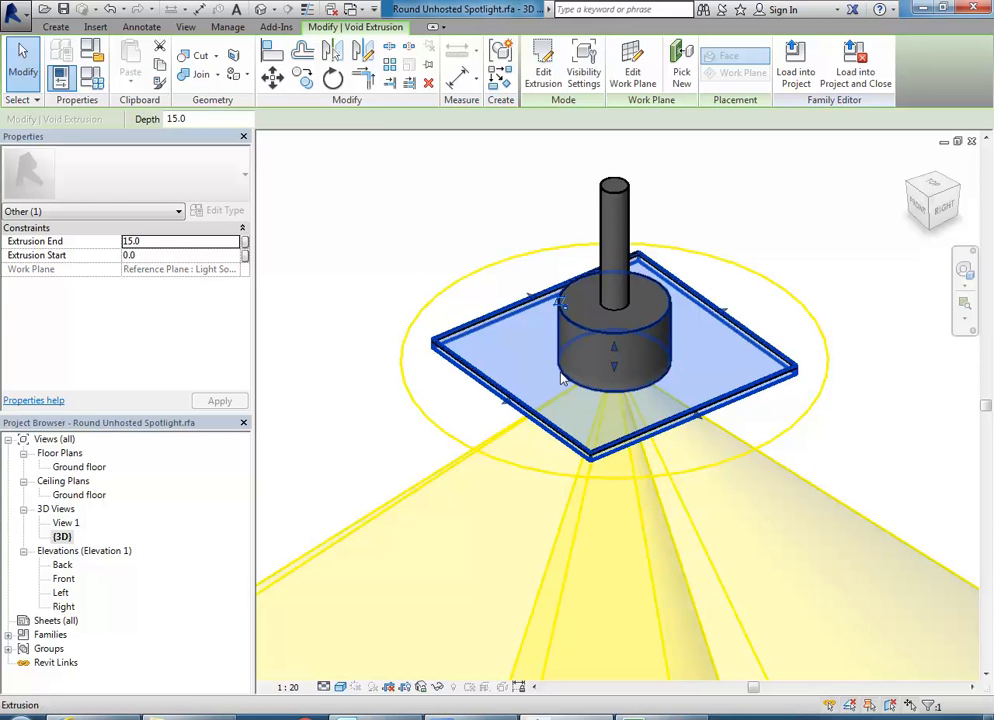
pyautogui.press('Escape')
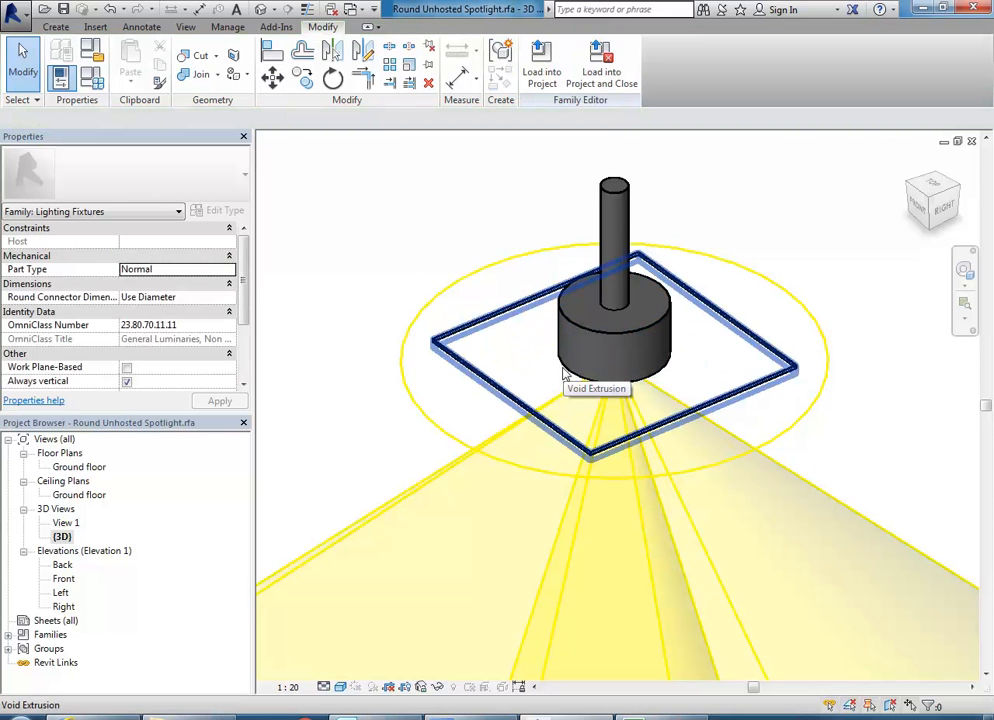
pyautogui.scroll(3, 565, 372)
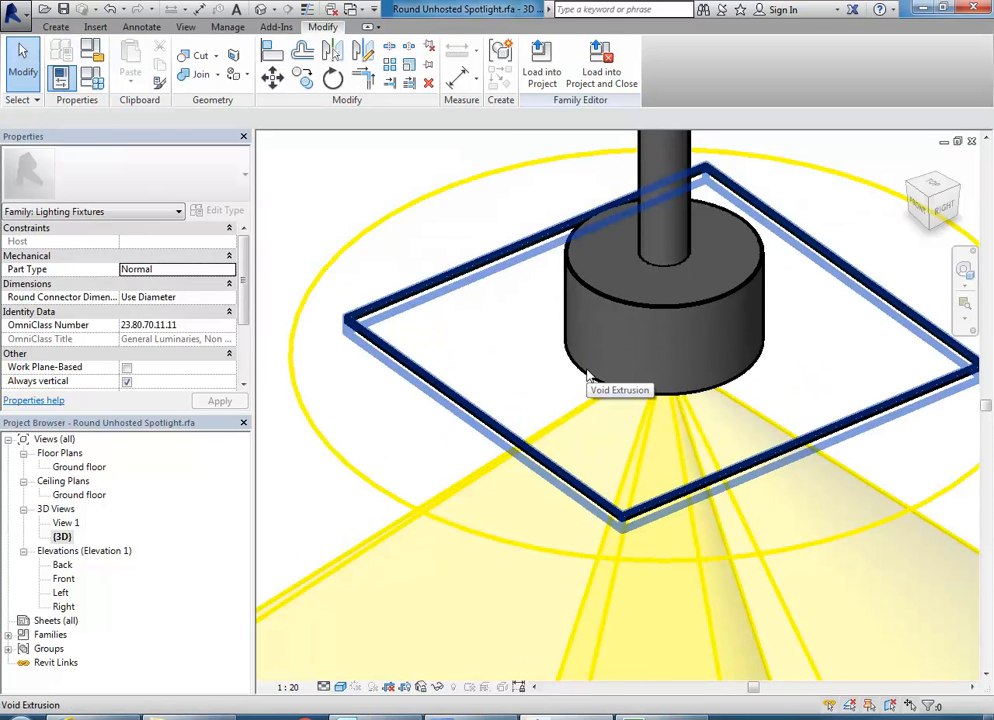
pyautogui.moveTo(588, 374)
pyautogui.keyDown('shift'); pyautogui.mouseDown(button='middle')
pyautogui.moveTo(614, 259)
pyautogui.moveTo(603, 361)
pyautogui.mouseUp(button='middle'); pyautogui.keyUp('shift')
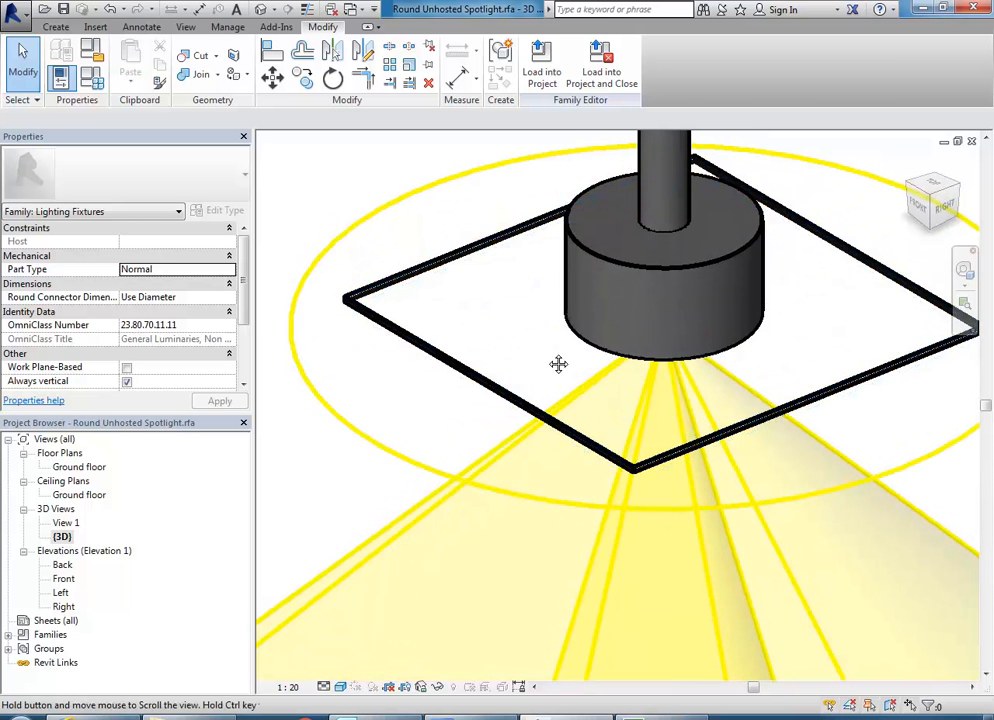
# - Edit the void extrusion's sketch in the Ground floor ceiling plan and delete its square profile
pyautogui.scroll(2, 549, 380)
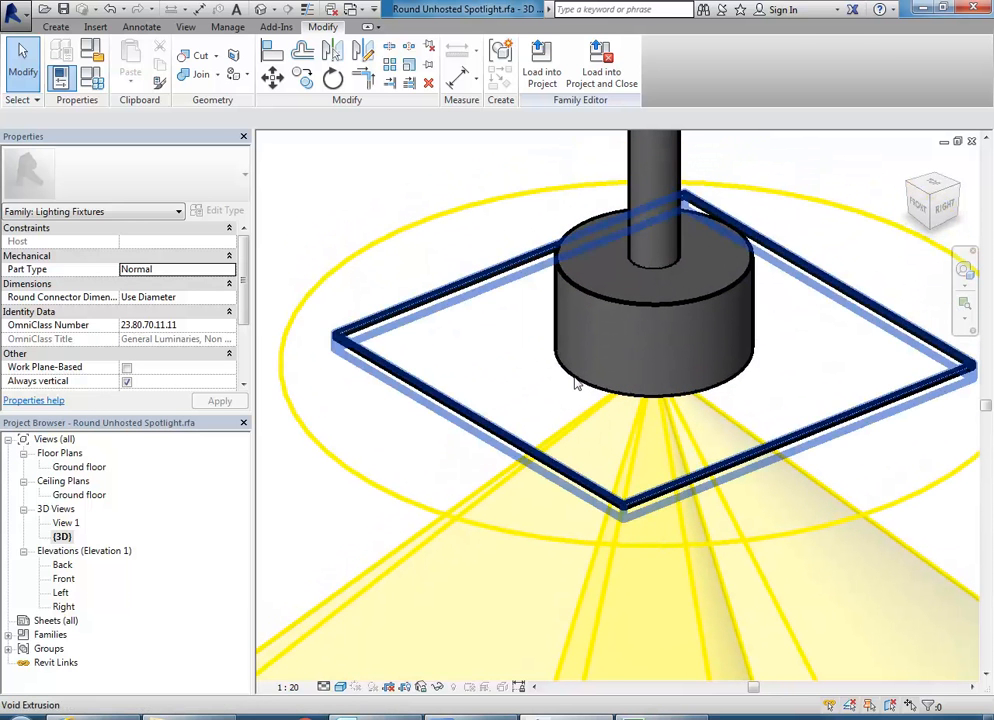
pyautogui.click(576, 383)
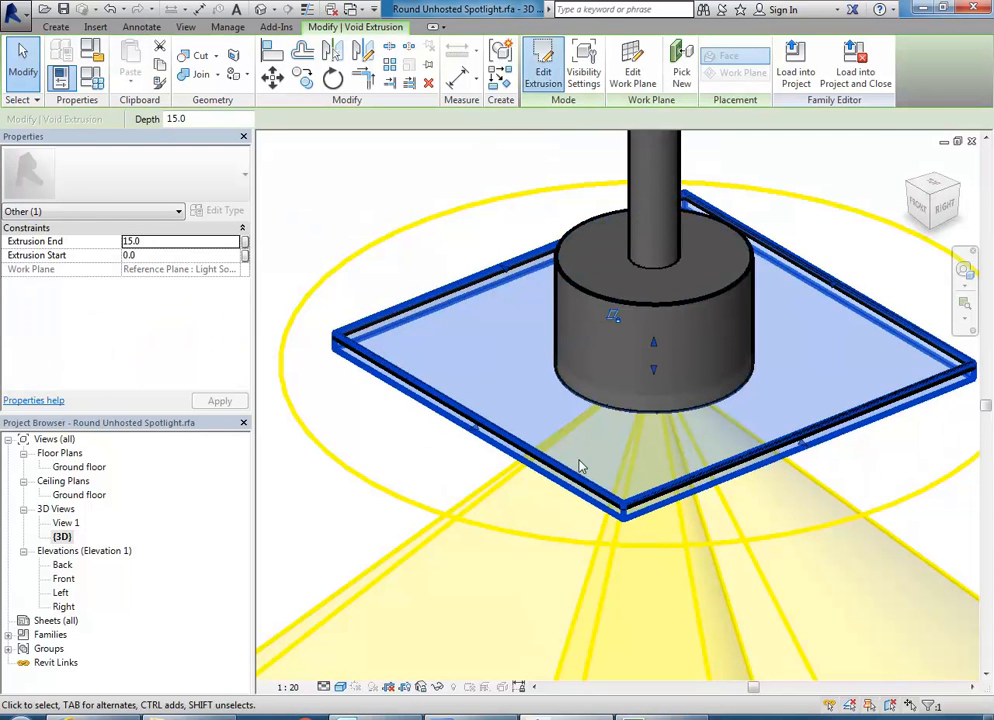
pyautogui.click(536, 68)
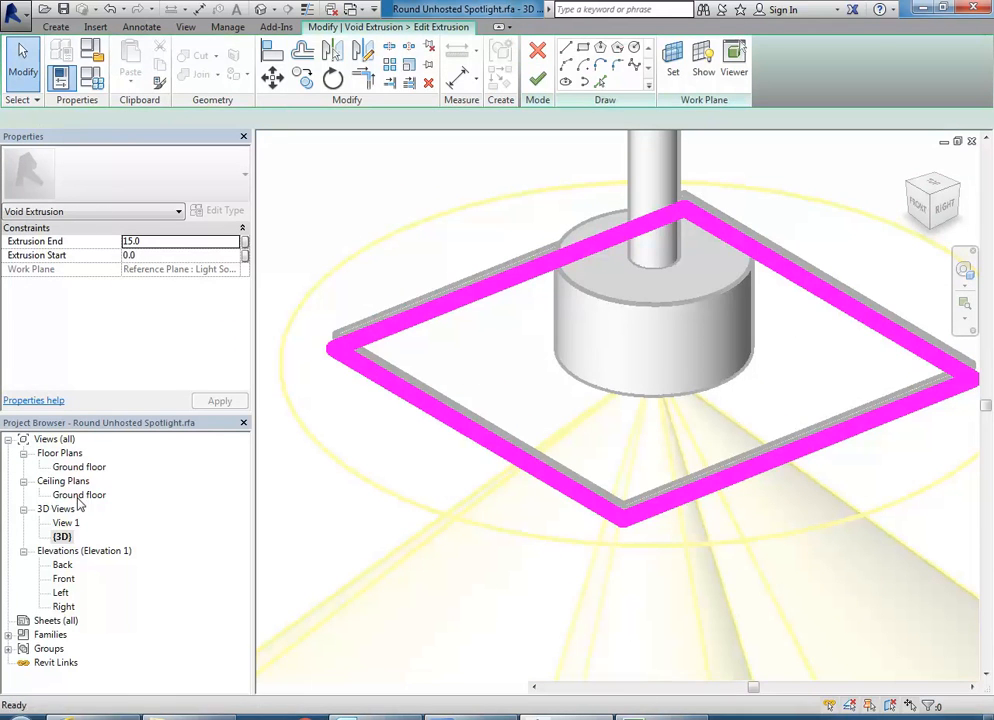
pyautogui.doubleClick(84, 496)
pyautogui.scroll(3, 595, 384)
pyautogui.moveTo(595, 384)
pyautogui.mouseDown(button='middle')
pyautogui.moveTo(484, 344)
pyautogui.moveTo(612, 341)
pyautogui.mouseUp(button='middle')
pyautogui.scroll(-3, 498, 278)
pyautogui.moveTo(346, 166); pyautogui.dragTo(803, 590)
pyautogui.press('Delete')
pyautogui.scroll(2, 586, 485)
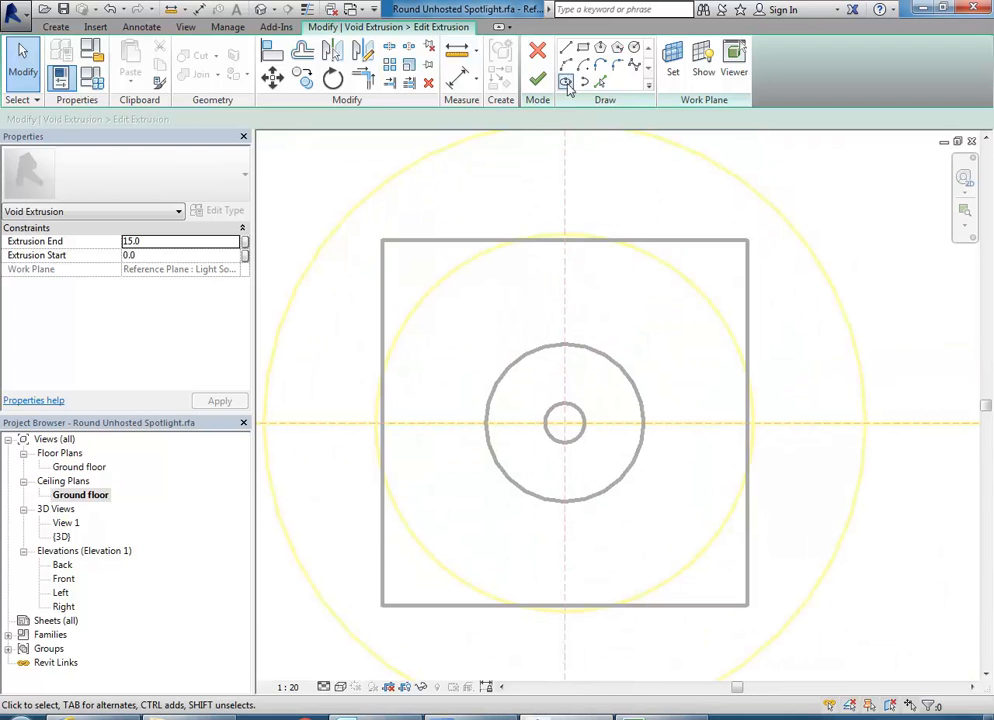
# - Draw a circular void profile of 60 mm radius centred on the intersection of the reference planes
pyautogui.click(633, 47)
pyautogui.scroll(2, 555, 352)
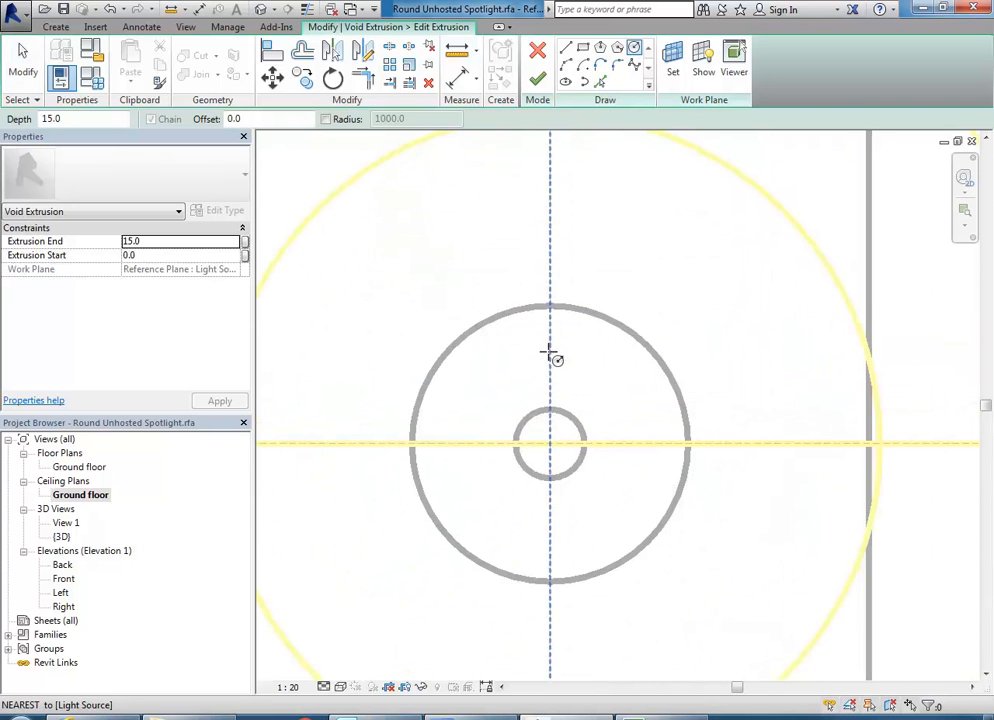
pyautogui.scroll(2, 560, 440)
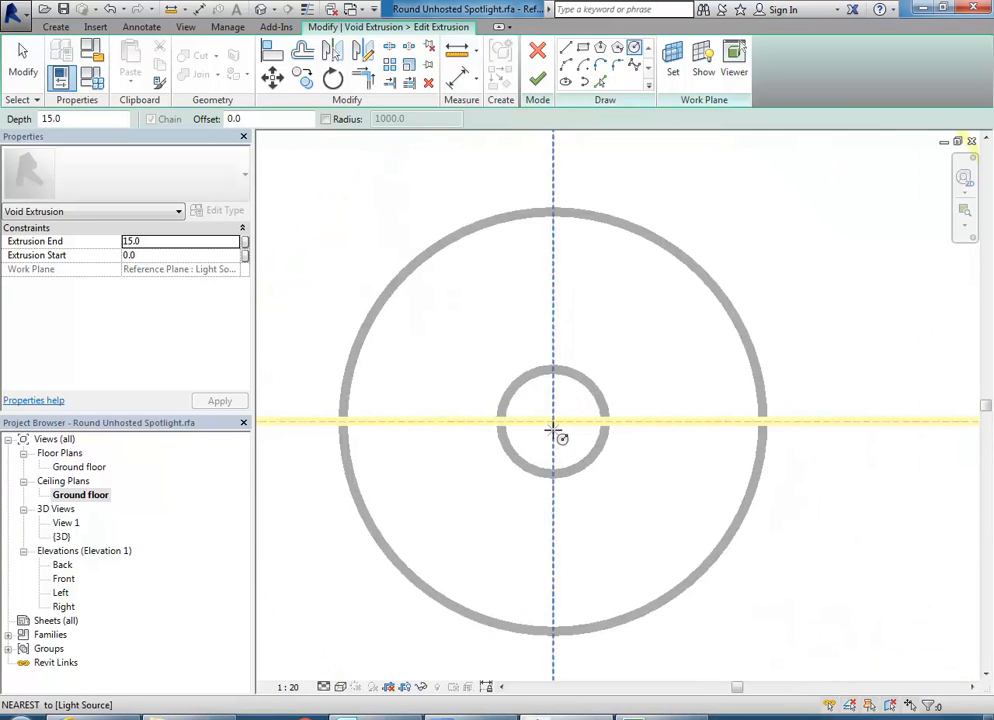
pyautogui.click(553, 421)
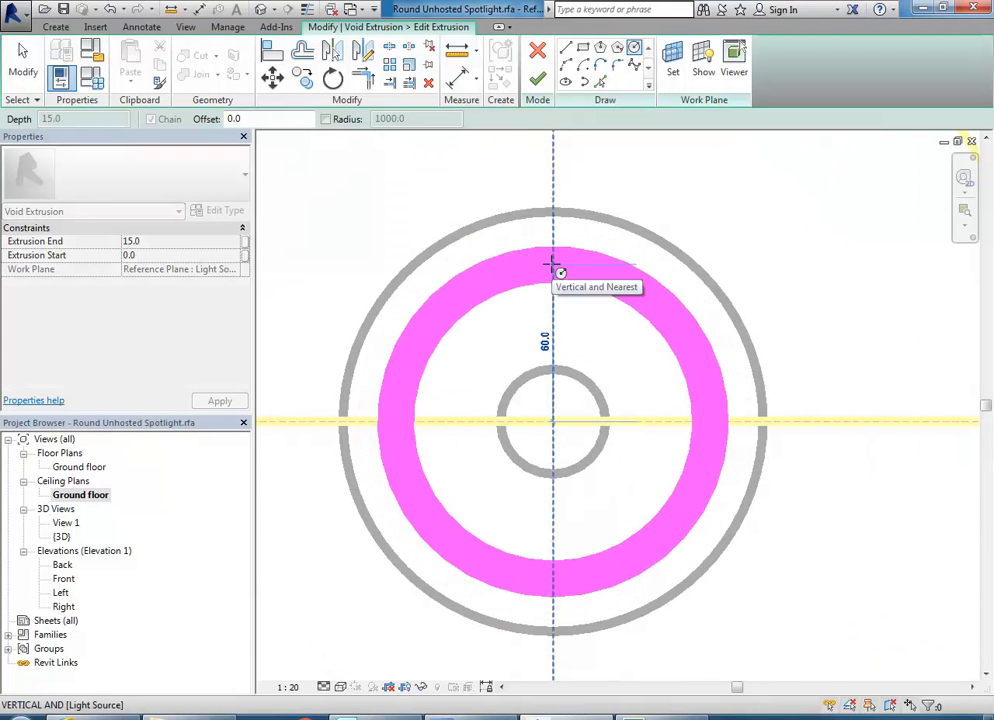
pyautogui.click(553, 244)
pyautogui.press('Escape')
pyautogui.scroll(-3, 558, 416)
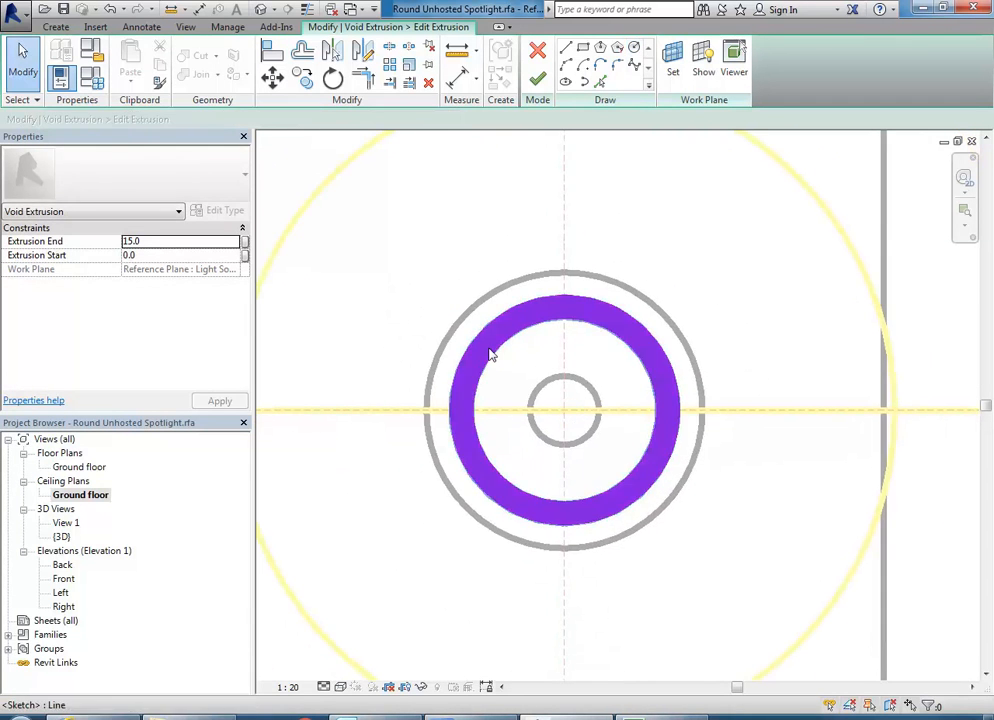
# - Check the radius of the void's circular profile and finish the void extrusion sketch
pyautogui.click(494, 358)
pyautogui.scroll(1, 489, 375)
pyautogui.scroll(2, 489, 375)
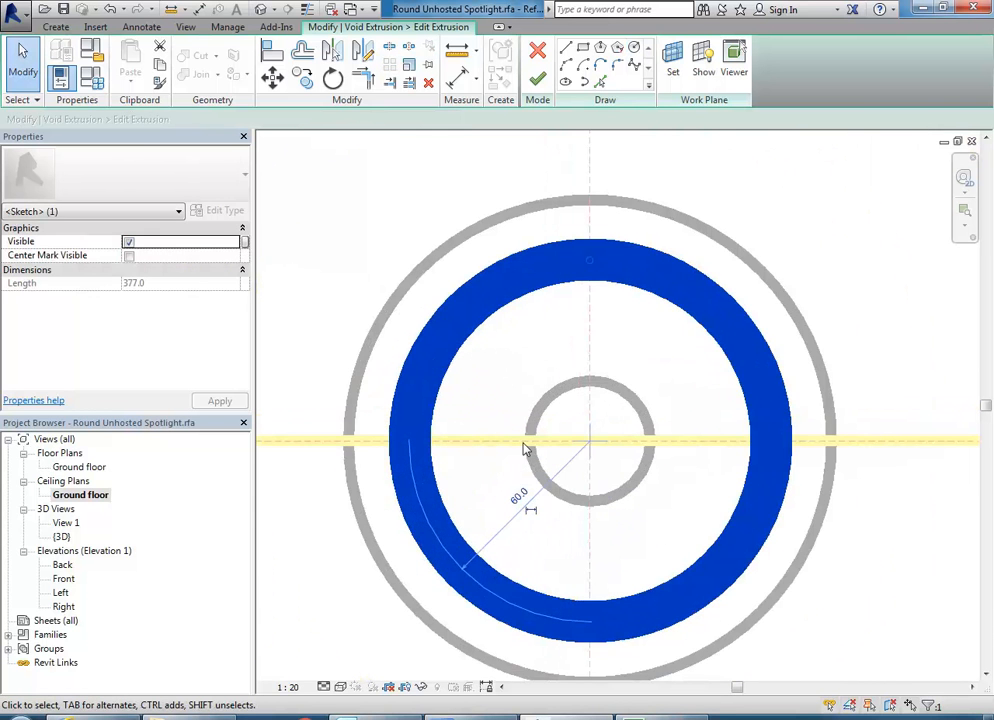
pyautogui.click(508, 385)
pyautogui.scroll(-3, 508, 385)
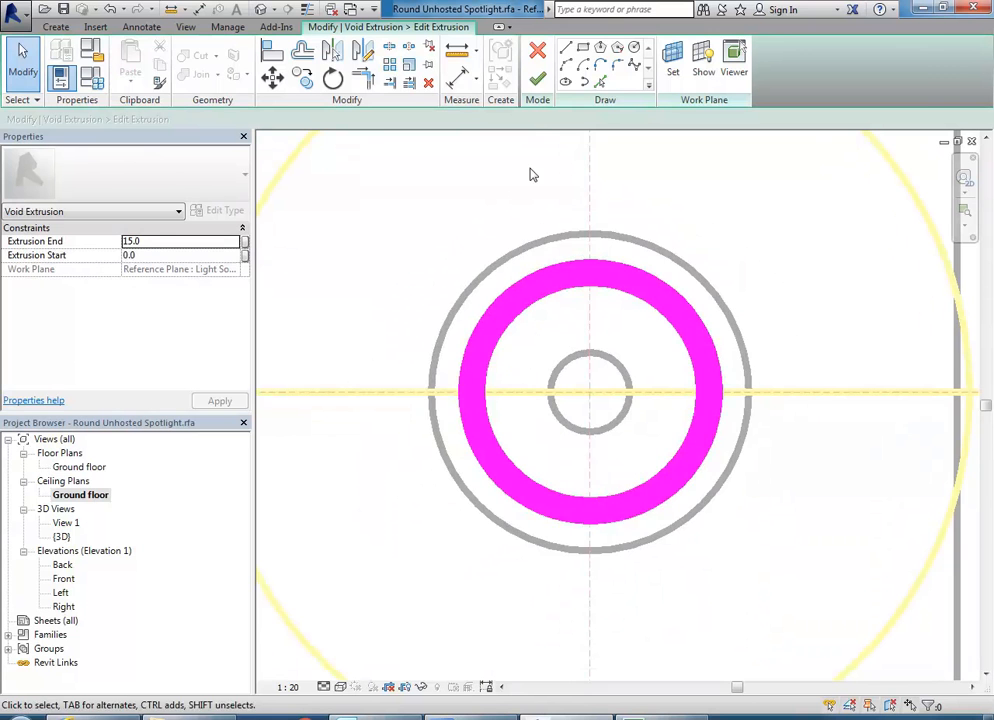
pyautogui.moveTo(484, 205); pyautogui.dragTo(494, 240, button='middle')
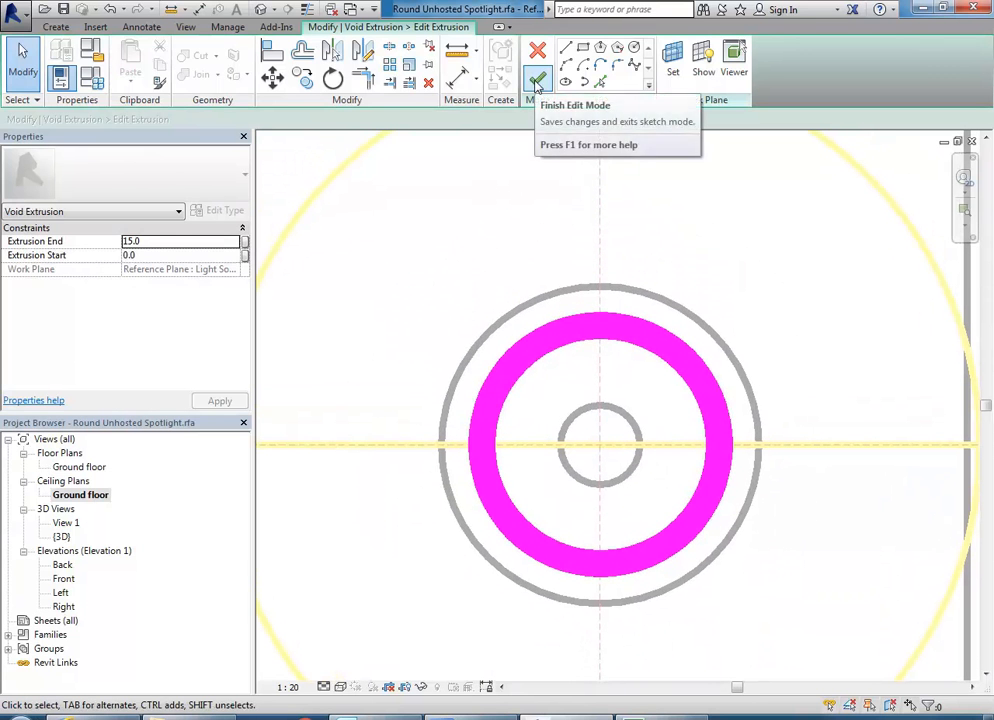
pyautogui.click(537, 79)
pyautogui.scroll(-3, 481, 264)
pyautogui.scroll(-2, 435, 246)
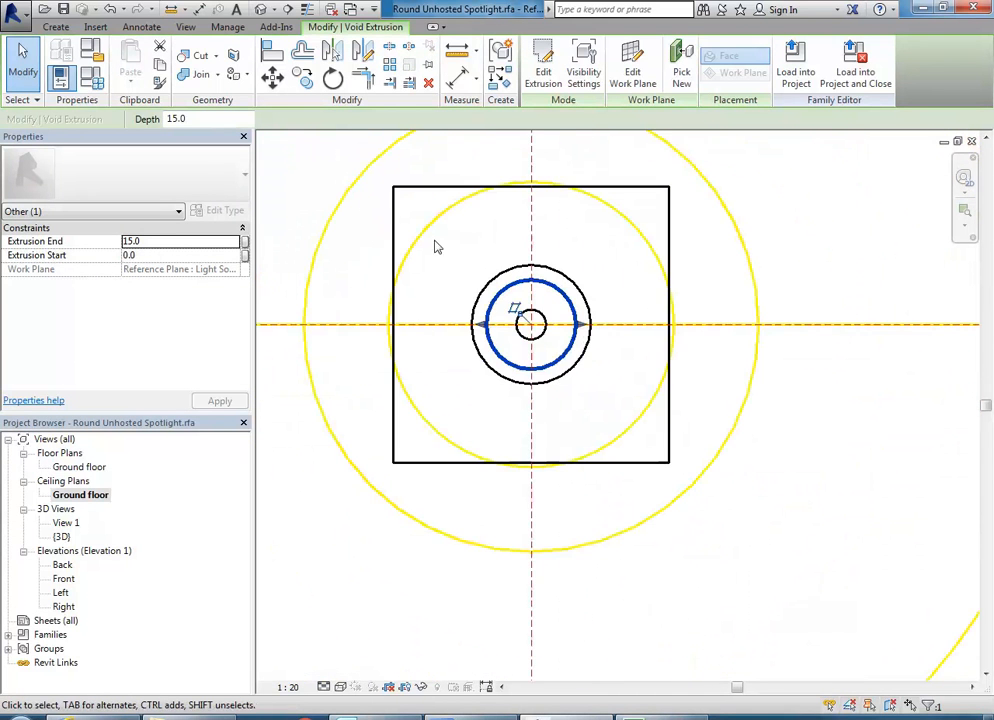
# - Edit the square light-diffuser extrusion's sketch and delete its square profile
pyautogui.click(394, 208)
pyautogui.scroll(2, 448, 288)
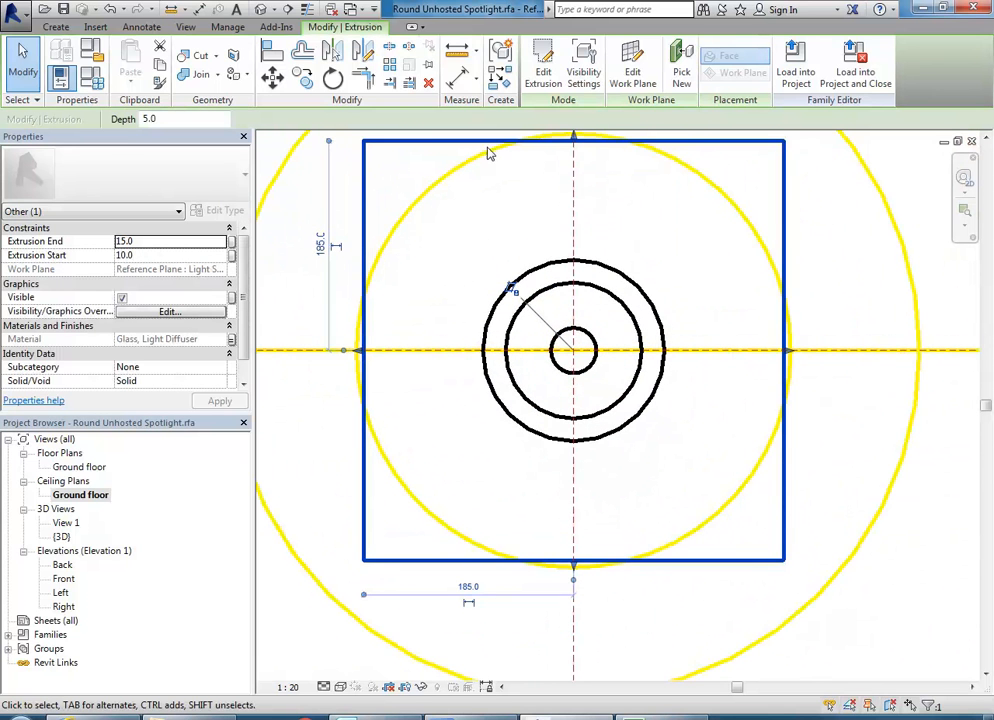
pyautogui.click(541, 68)
pyautogui.scroll(-2, 435, 326)
pyautogui.moveTo(786, 580); pyautogui.dragTo(688, 505)
pyautogui.press('Delete')
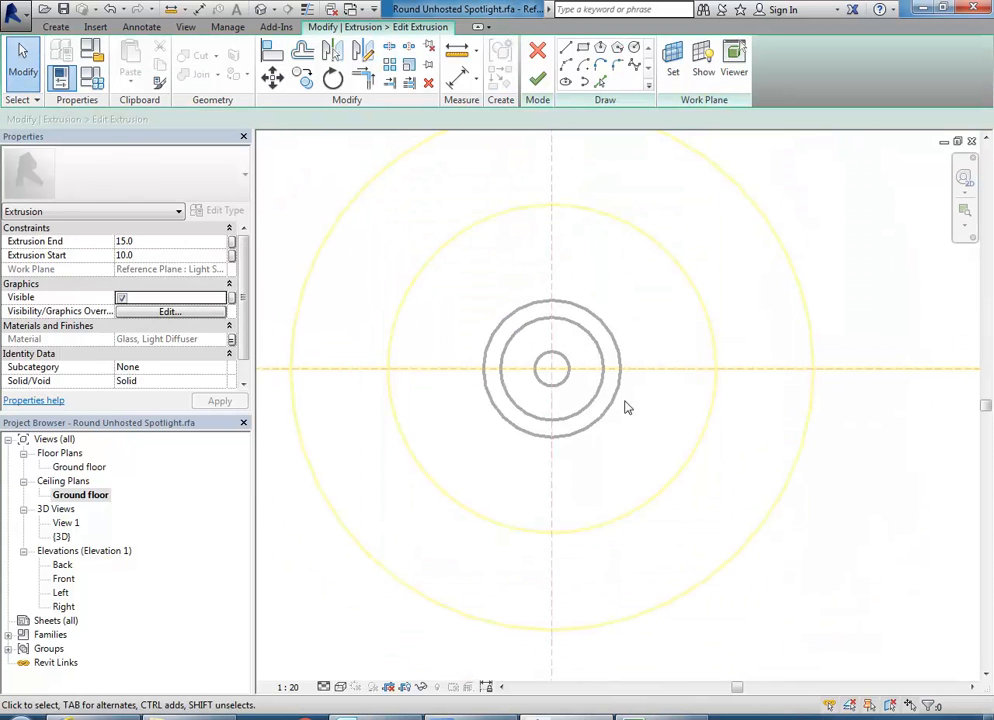
# - Draw a 60 mm radius circle matching the void as the diffuser's profile and finish the sketch
pyautogui.click(633, 48)
pyautogui.scroll(5, 581, 388)
pyautogui.click(505, 347)
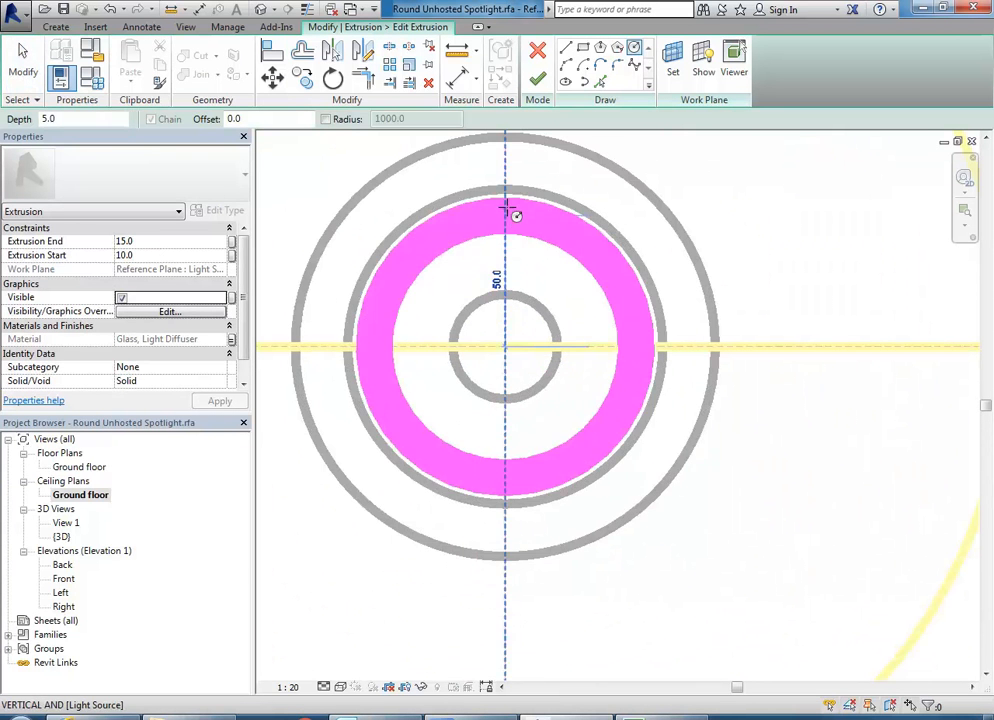
pyautogui.click(513, 195)
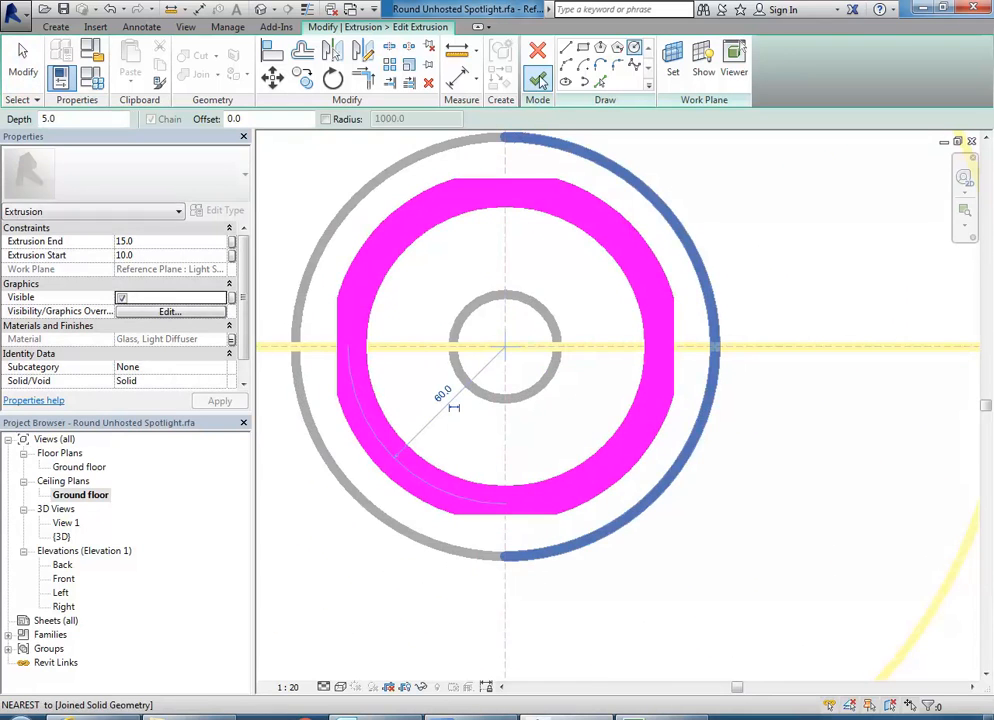
pyautogui.click(540, 82)
pyautogui.scroll(-5, 544, 341)
pyautogui.click(393, 246)
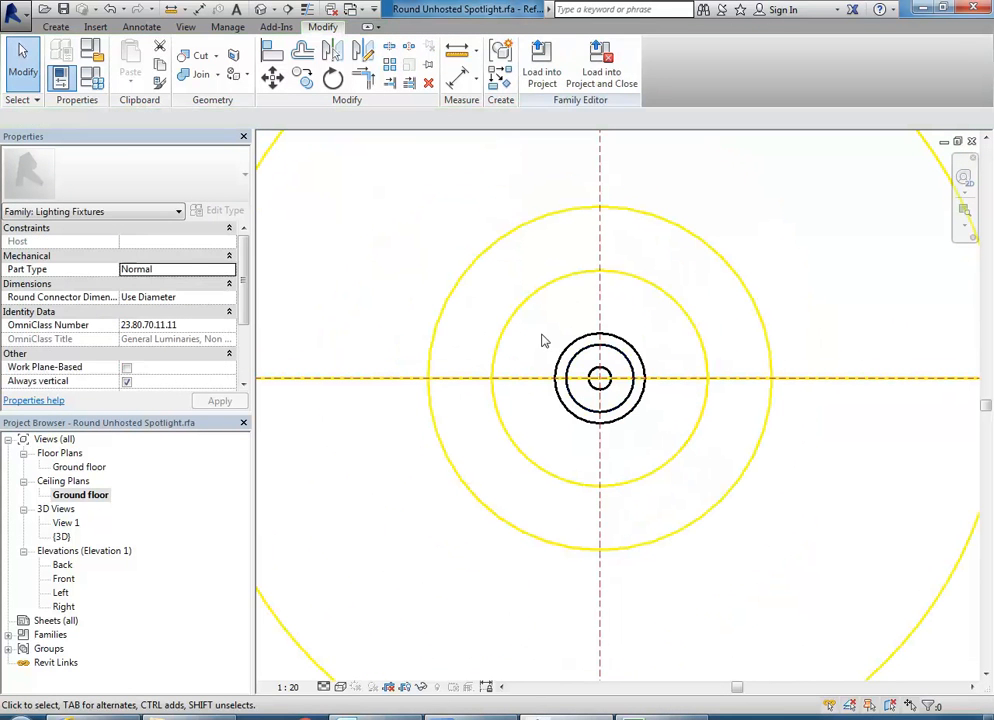
# - Inspect the void and the diffuser extrusion at the base of the housing in the Front elevation
pyautogui.doubleClick(64, 579)
pyautogui.scroll(4, 486, 355)
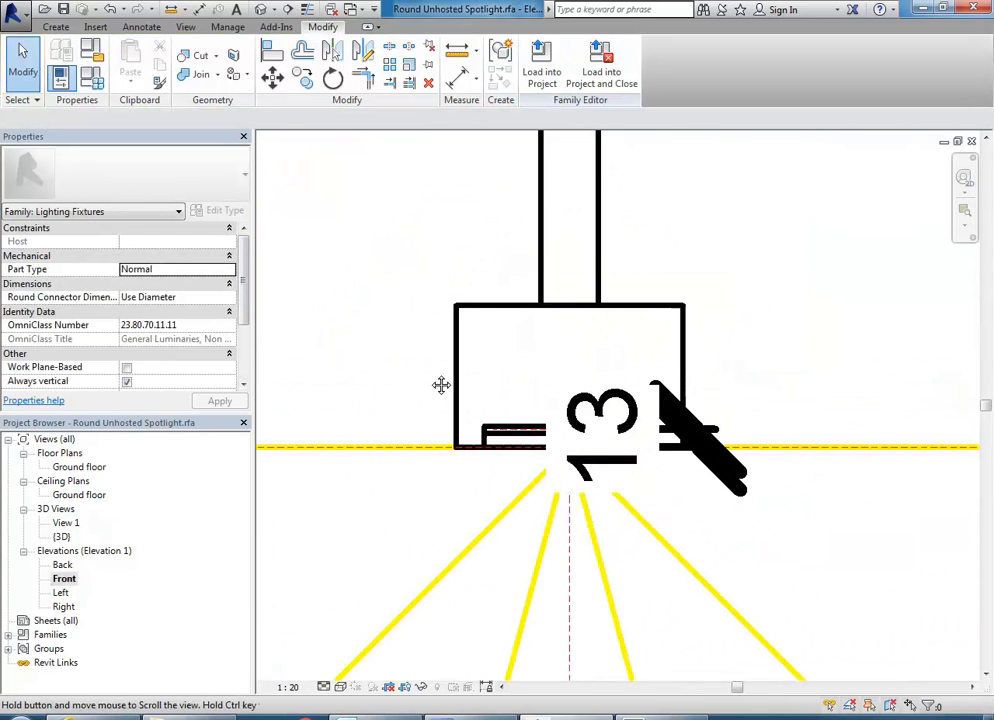
pyautogui.scroll(2, 466, 481)
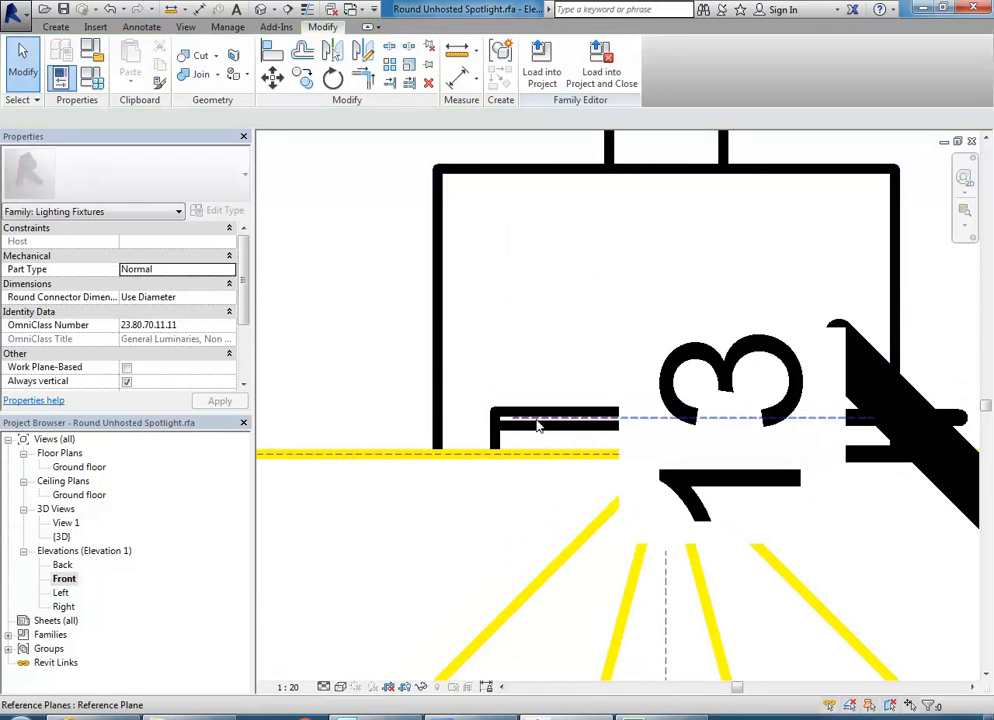
pyautogui.click(493, 437)
pyautogui.click(491, 530)
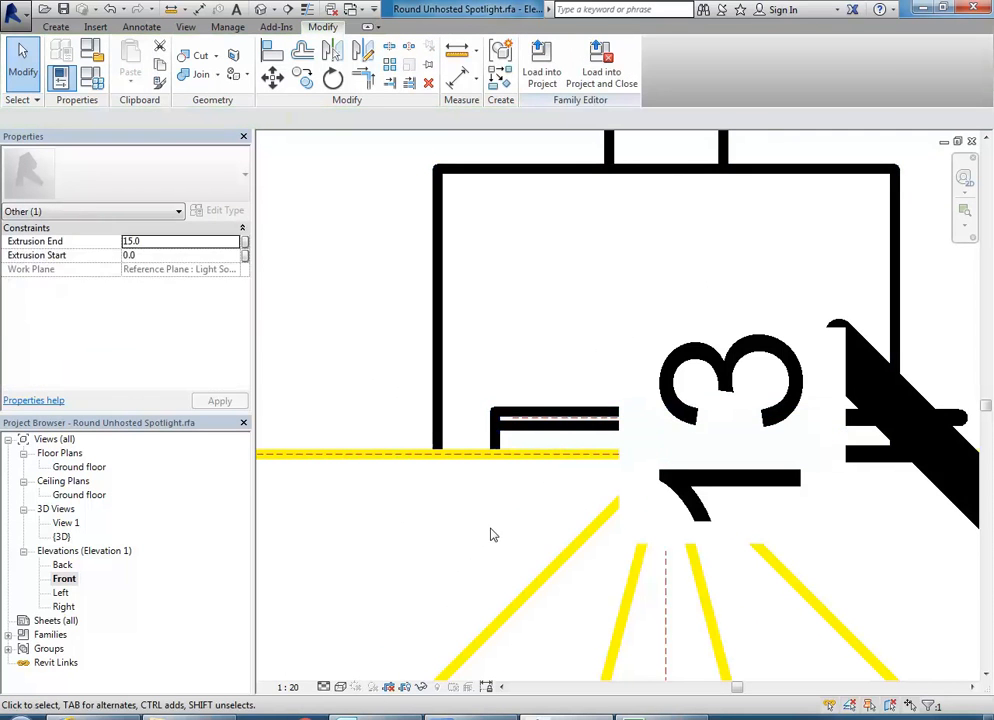
pyautogui.click(530, 435)
pyautogui.click(519, 510)
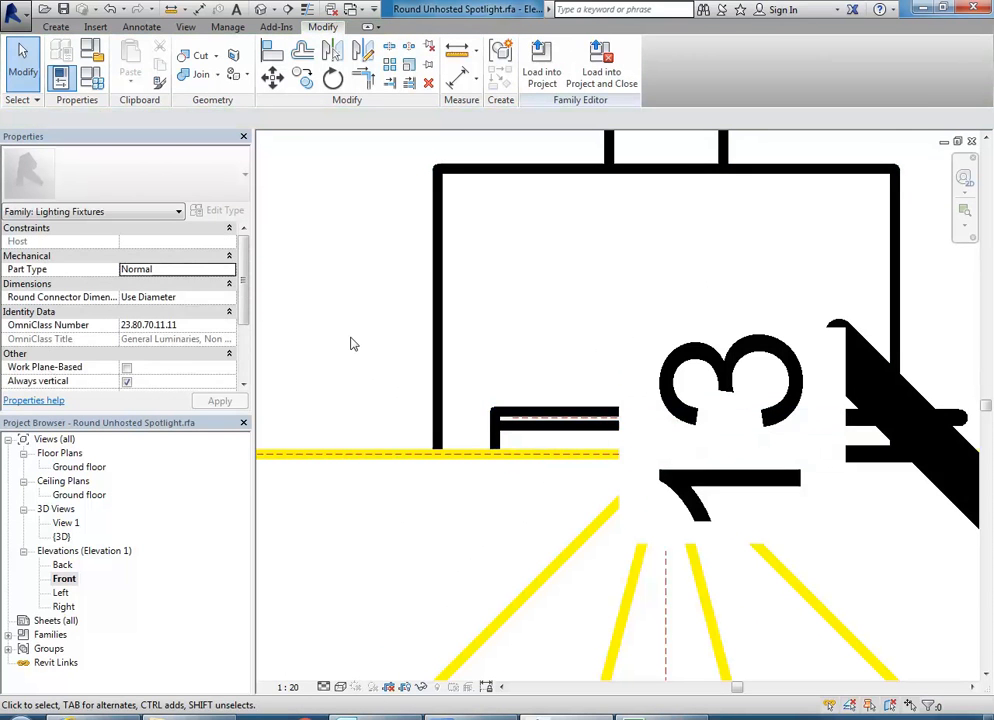
pyautogui.scroll(-3, 372, 347)
# - Examine the round spotlight from several angles in the {3D} view
pyautogui.doubleClick(62, 537)
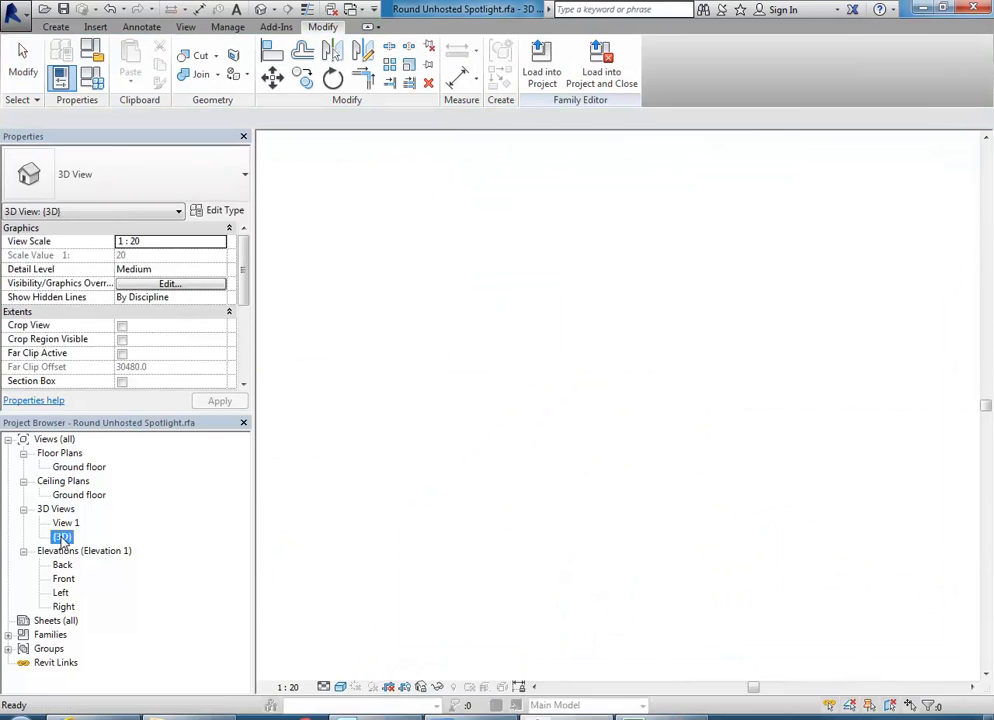
pyautogui.keyDown('shift'); pyautogui.moveTo(473, 355); pyautogui.dragTo(677, 260, button='middle'); pyautogui.keyUp('shift')
pyautogui.scroll(-3, 645, 326)
pyautogui.keyDown('shift'); pyautogui.moveTo(645, 328); pyautogui.dragTo(515, 625, button='middle'); pyautogui.keyUp('shift')
pyautogui.scroll(-1, 641, 352)
pyautogui.scroll(-3, 643, 359)
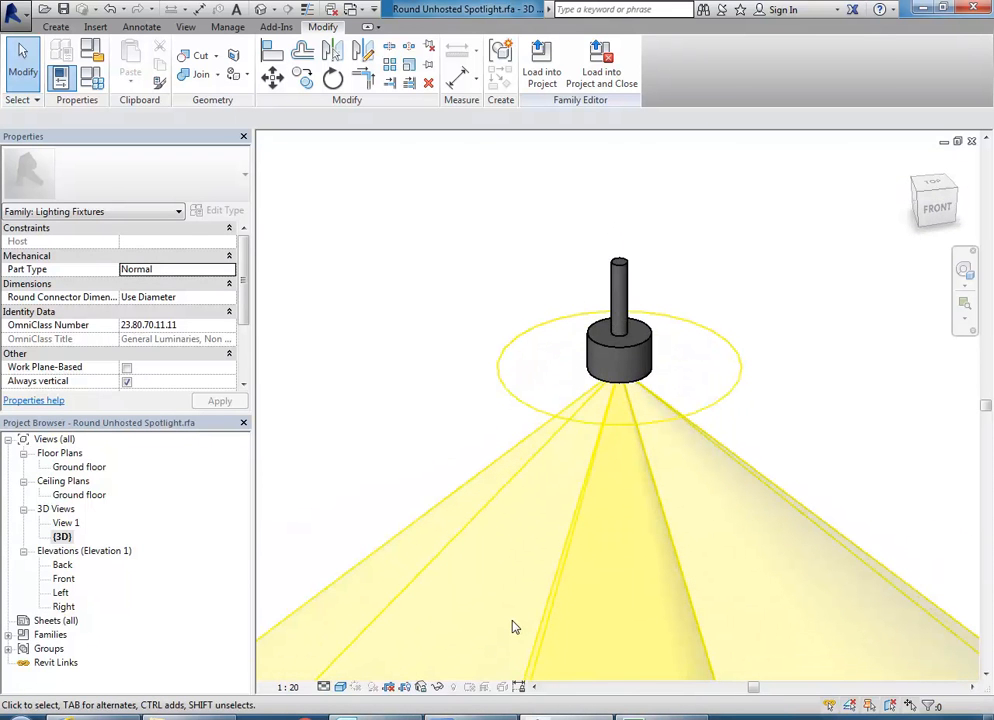
# - Start a solid Revolve in the Front elevation and draw a vertical boundary line about 370 mm long through the fixture's centre
pyautogui.doubleClick(75, 581)
pyautogui.scroll(-2, 539, 410)
pyautogui.moveTo(539, 410); pyautogui.dragTo(590, 530, button='middle')
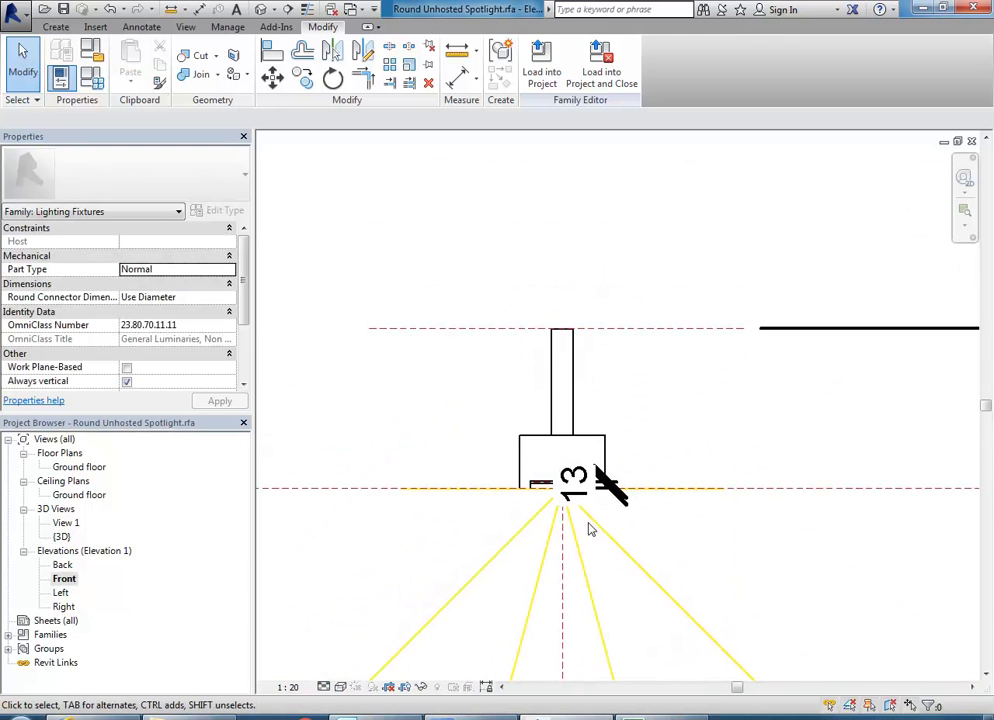
pyautogui.scroll(2, 585, 525)
pyautogui.click(57, 28)
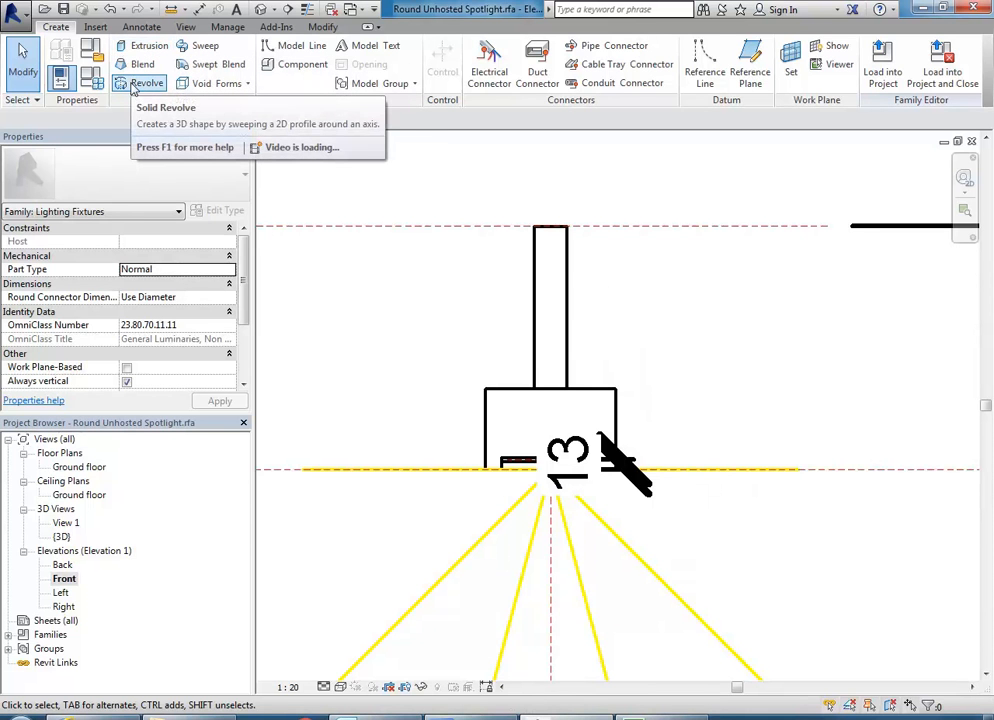
pyautogui.click(138, 84)
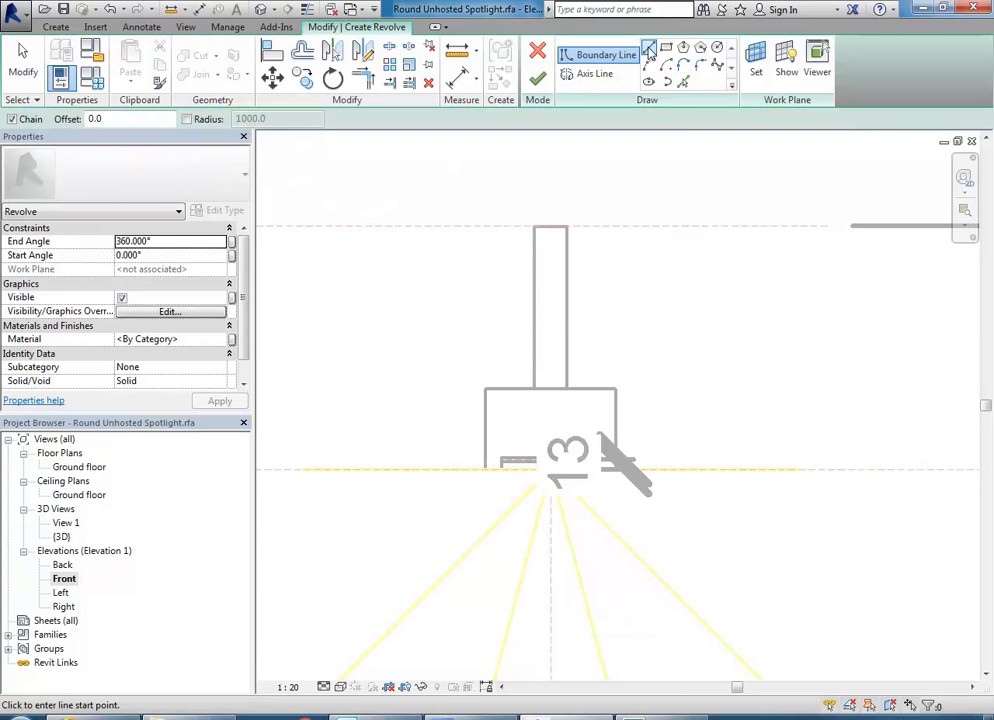
pyautogui.click(649, 50)
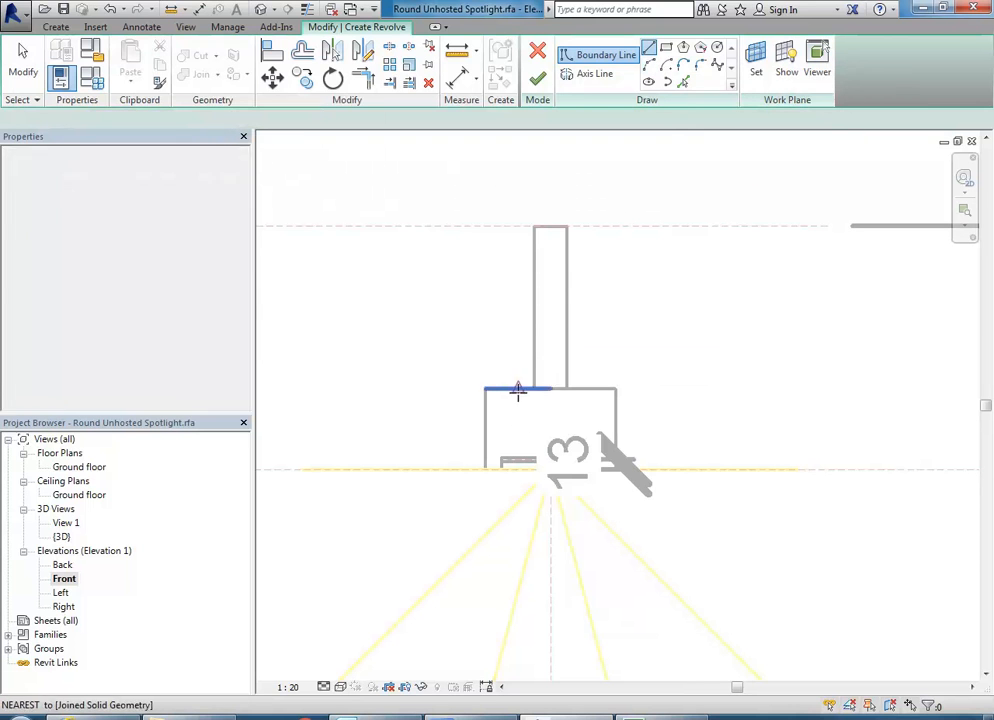
pyautogui.click(549, 327)
pyautogui.click(549, 630)
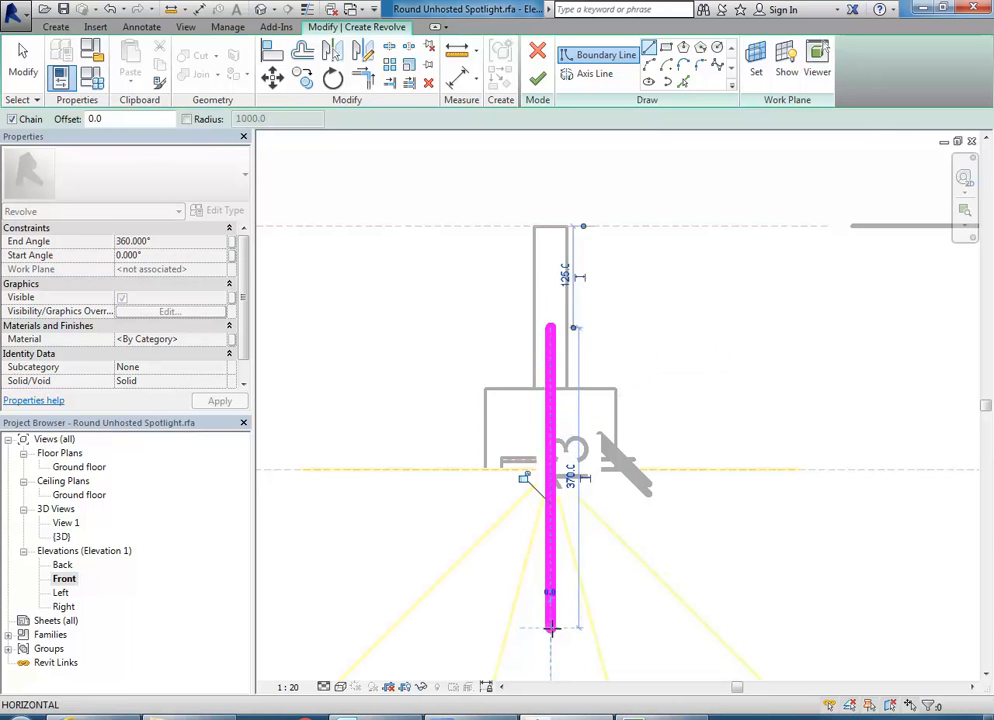
# - Close the revolve boundary with a semicircular arc of 185 mm radius between the line's two ends
pyautogui.click(649, 64)
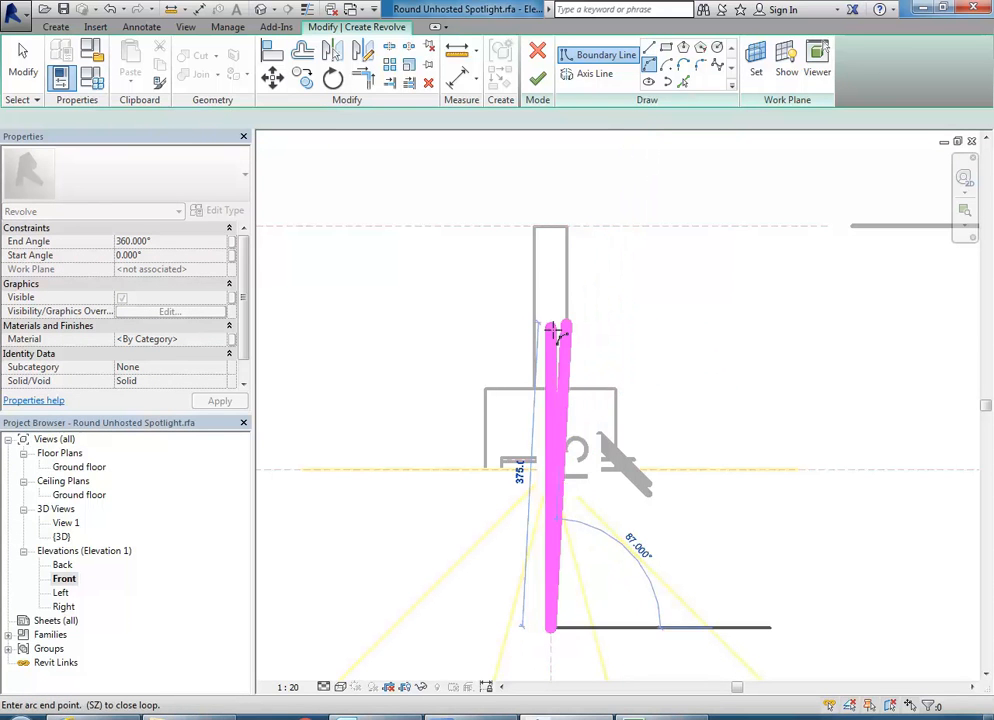
pyautogui.click(550, 328)
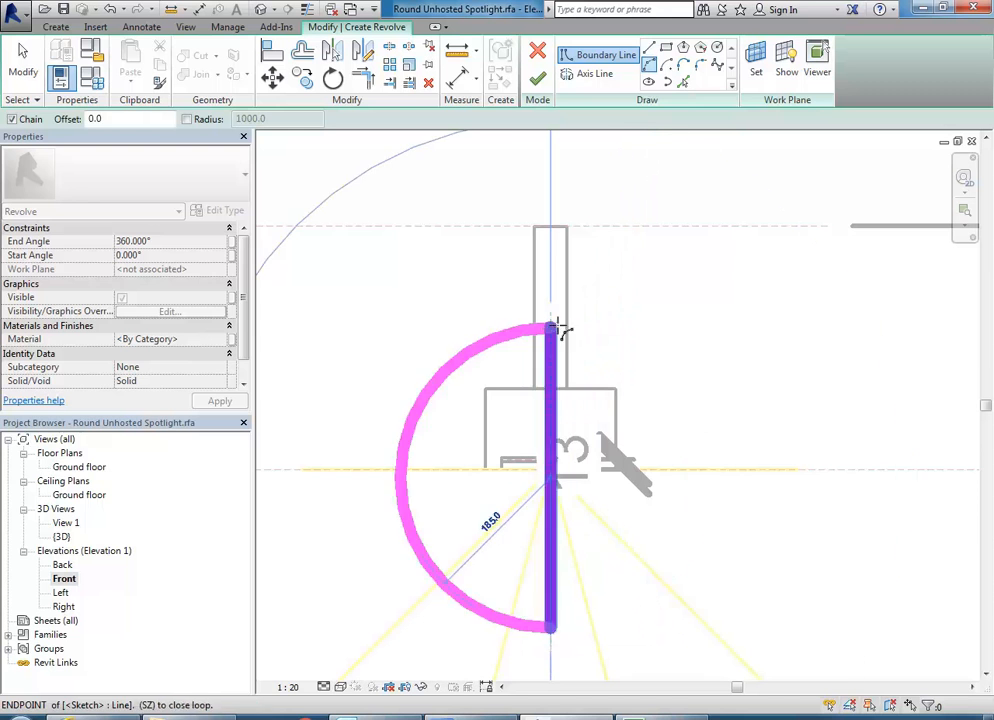
pyautogui.click(657, 370)
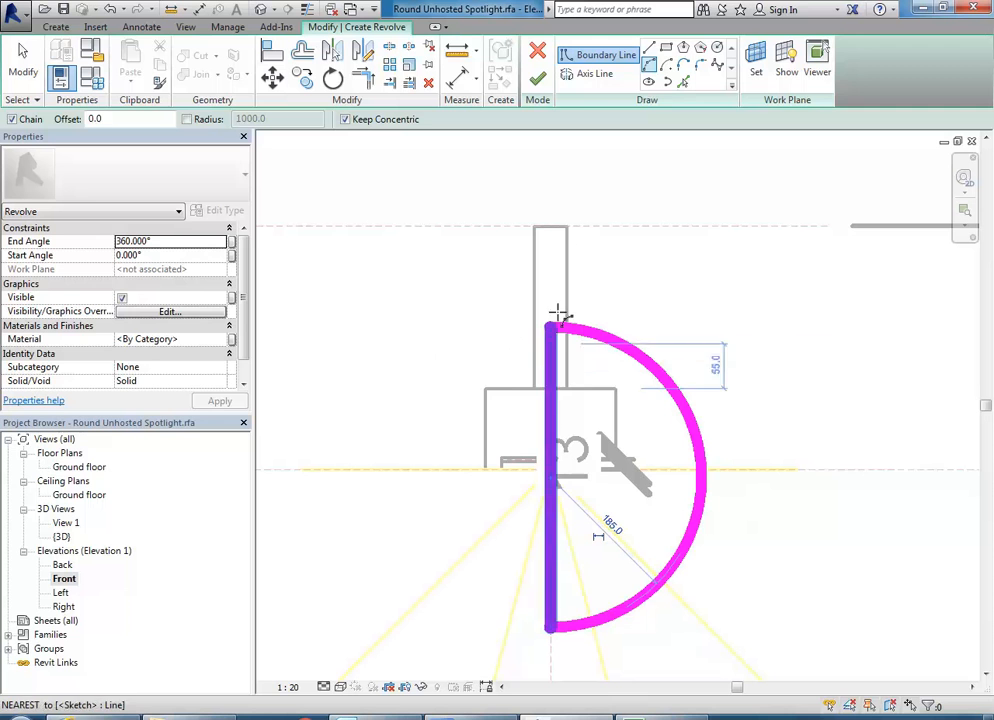
# - Draw a vertical axis line about 200 mm long up from the profile's upper end, finish the revolve and show it in 3D
pyautogui.click(590, 75)
pyautogui.click(548, 328)
pyautogui.click(551, 157)
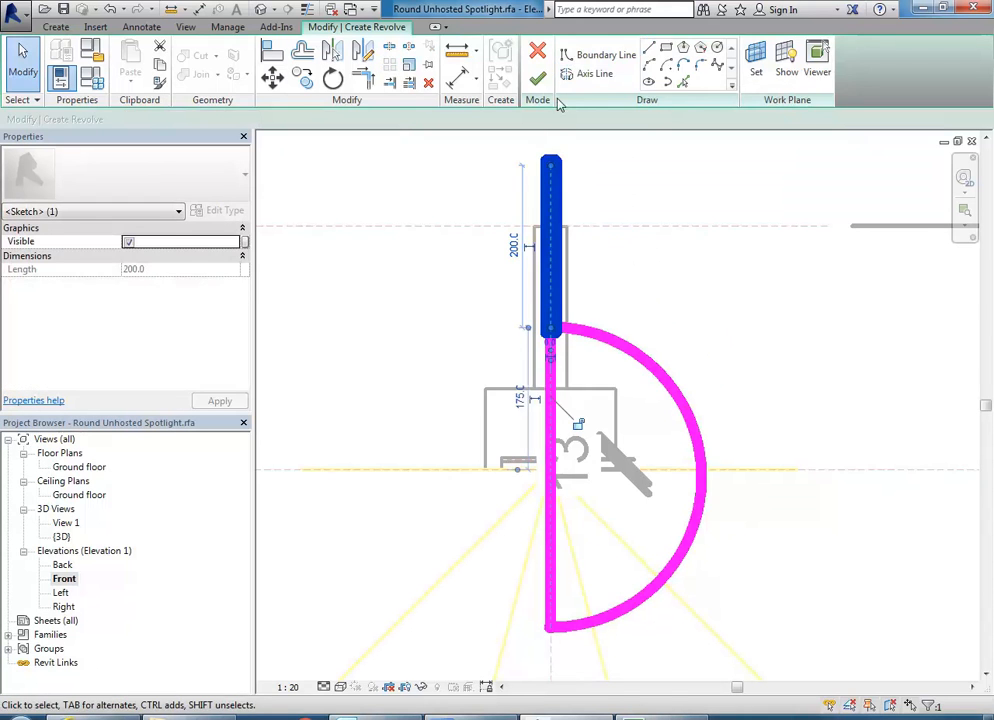
pyautogui.click(537, 78)
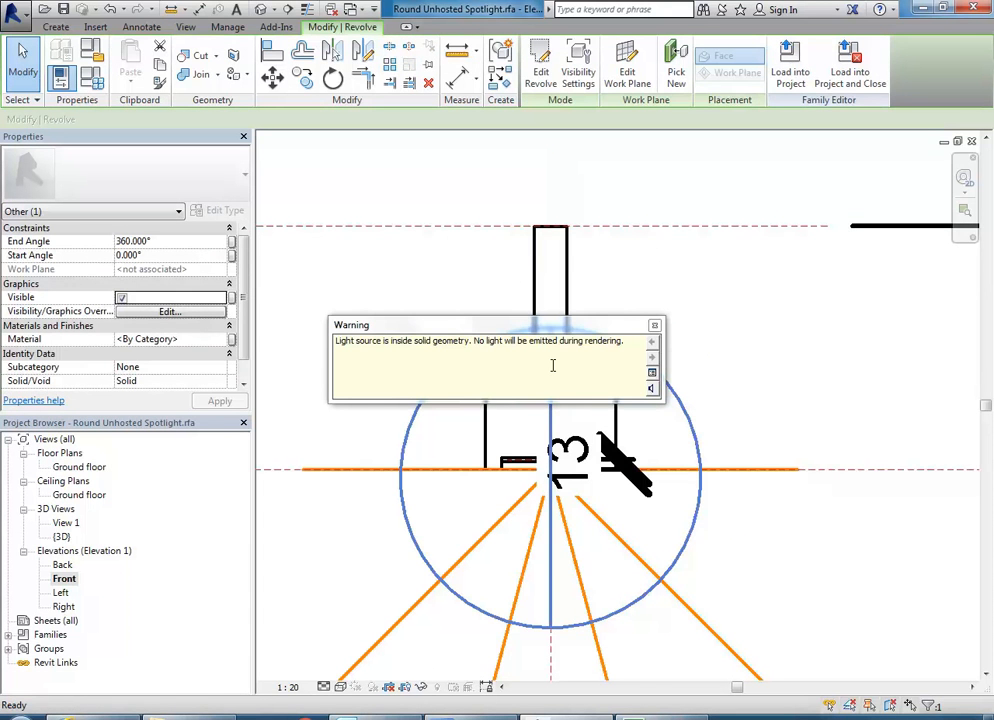
pyautogui.click(654, 326)
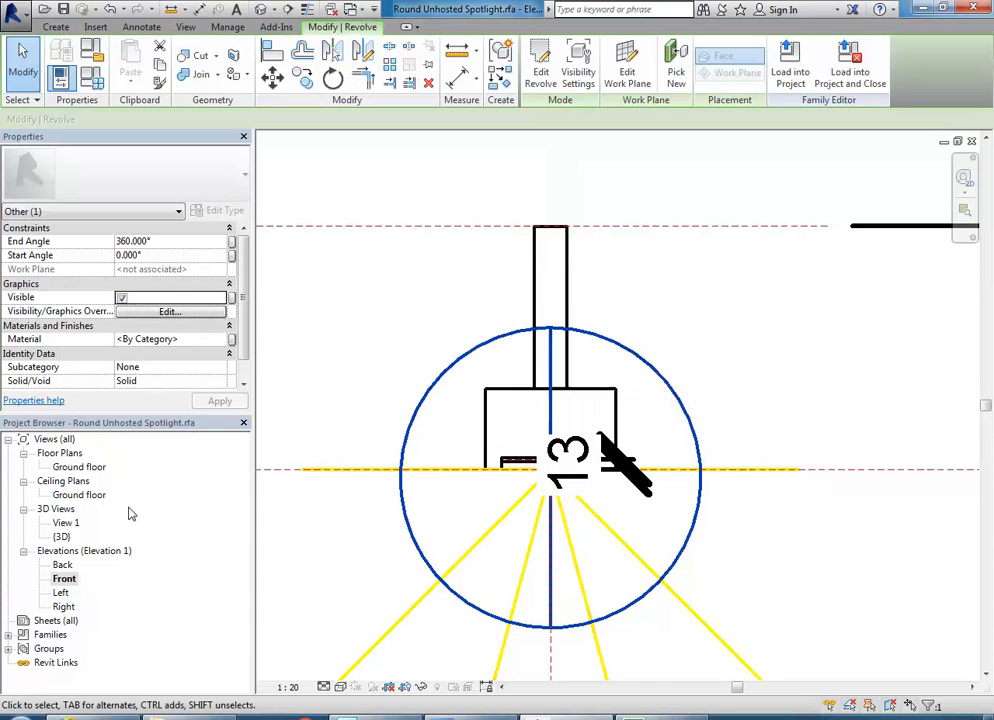
pyautogui.doubleClick(61, 537)
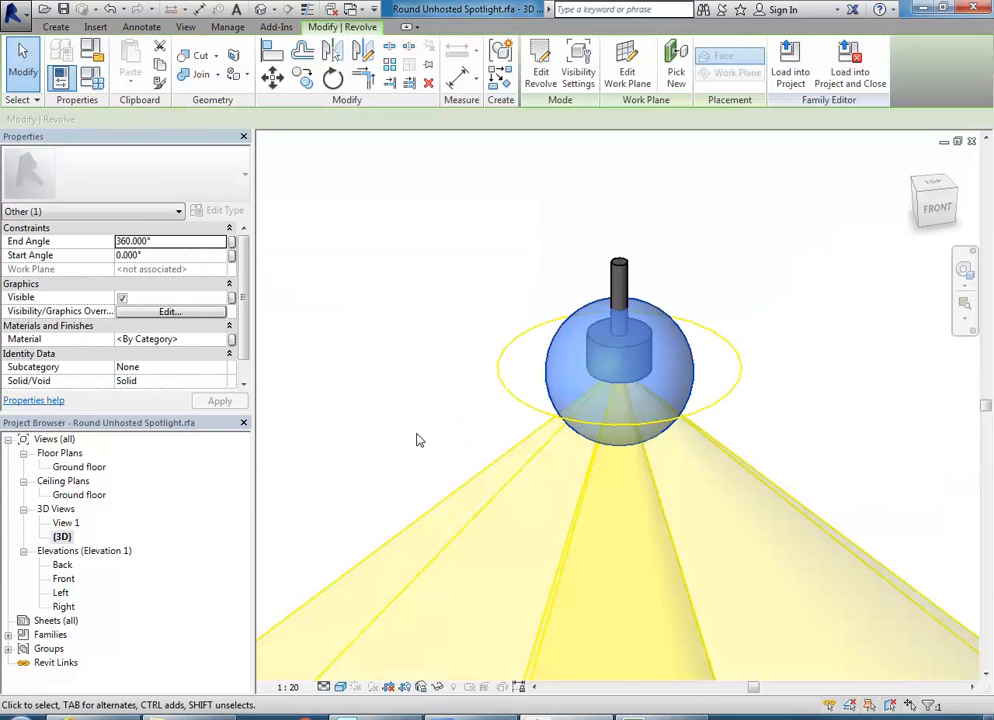
# - Delete the revolved sphere from around the round spotlight
pyautogui.scroll(3, 460, 401)
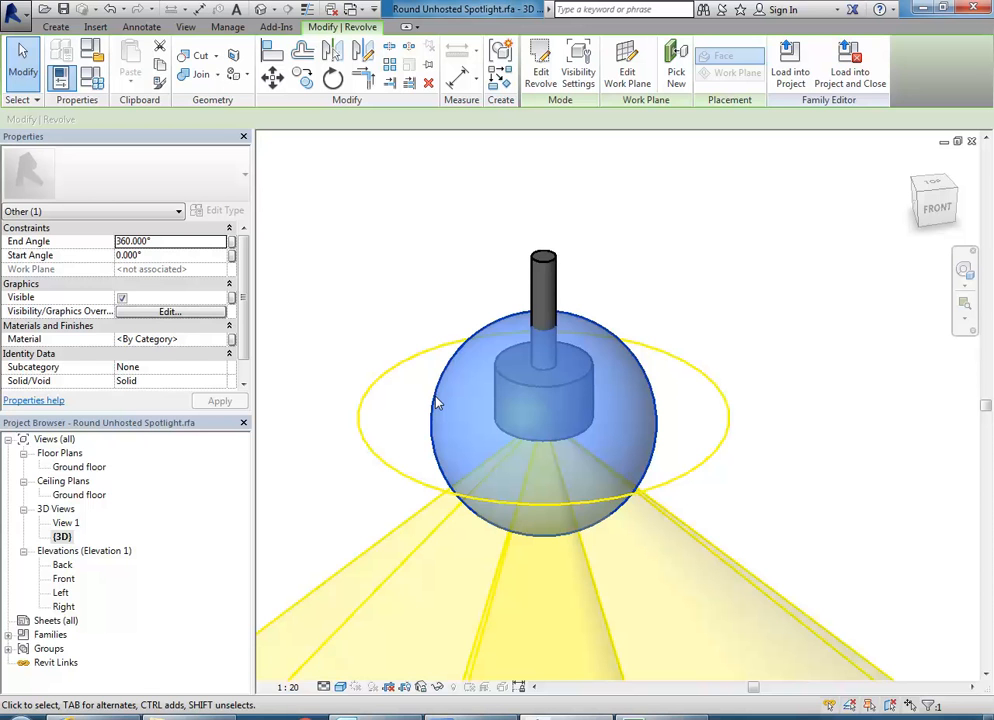
pyautogui.press('Delete')
pyautogui.scroll(-5, 436, 403)
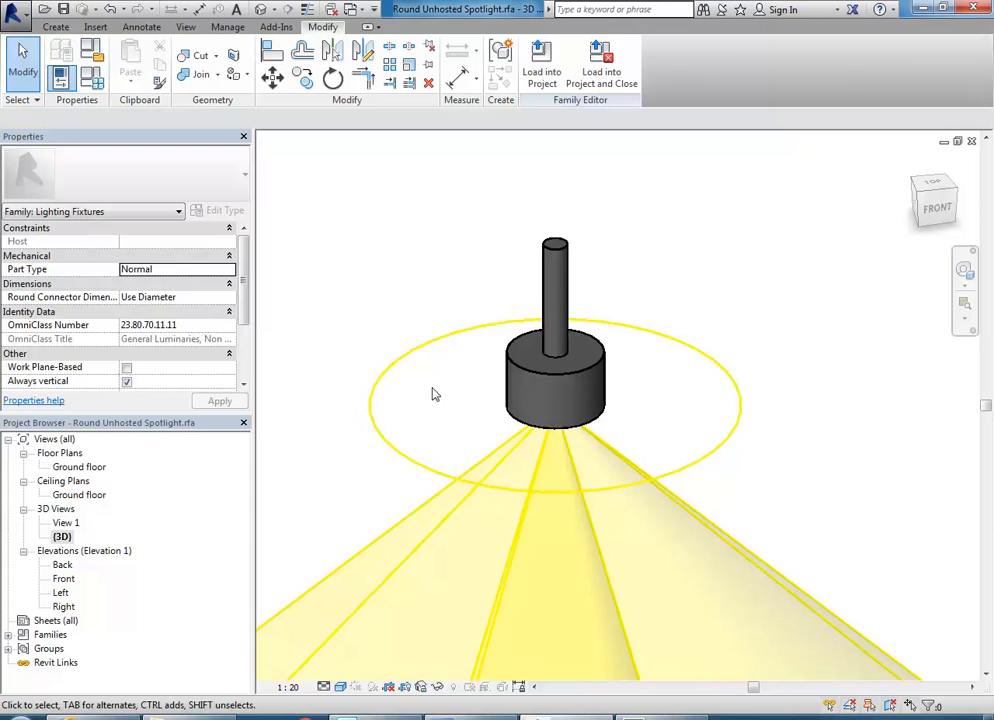
pyautogui.scroll(5, 519, 345)
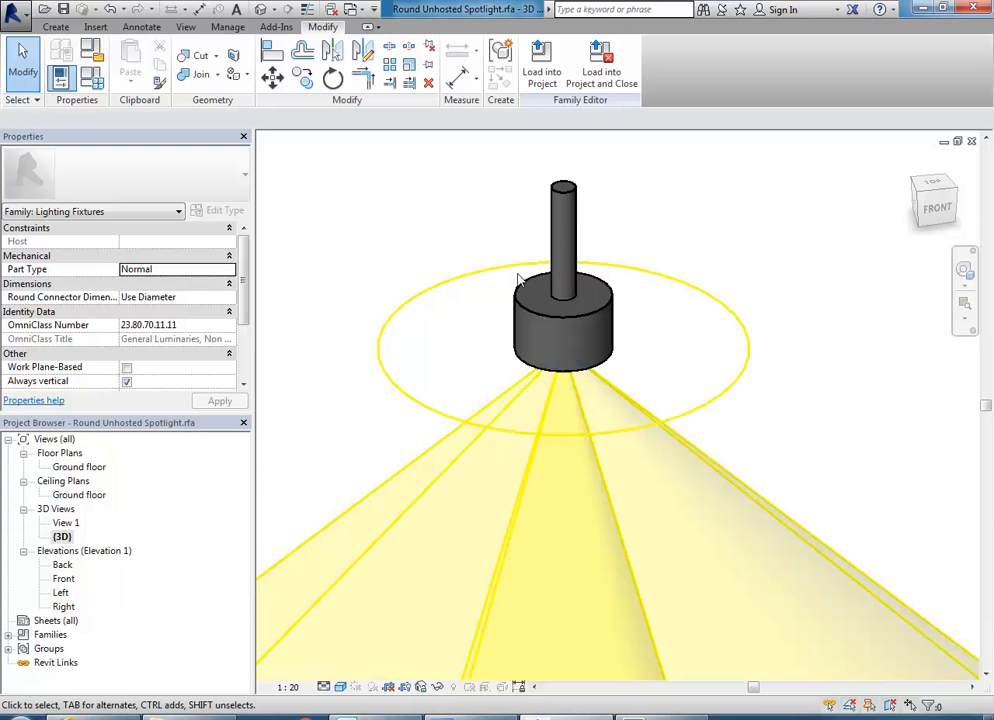
pyautogui.scroll(-5, 518, 280)
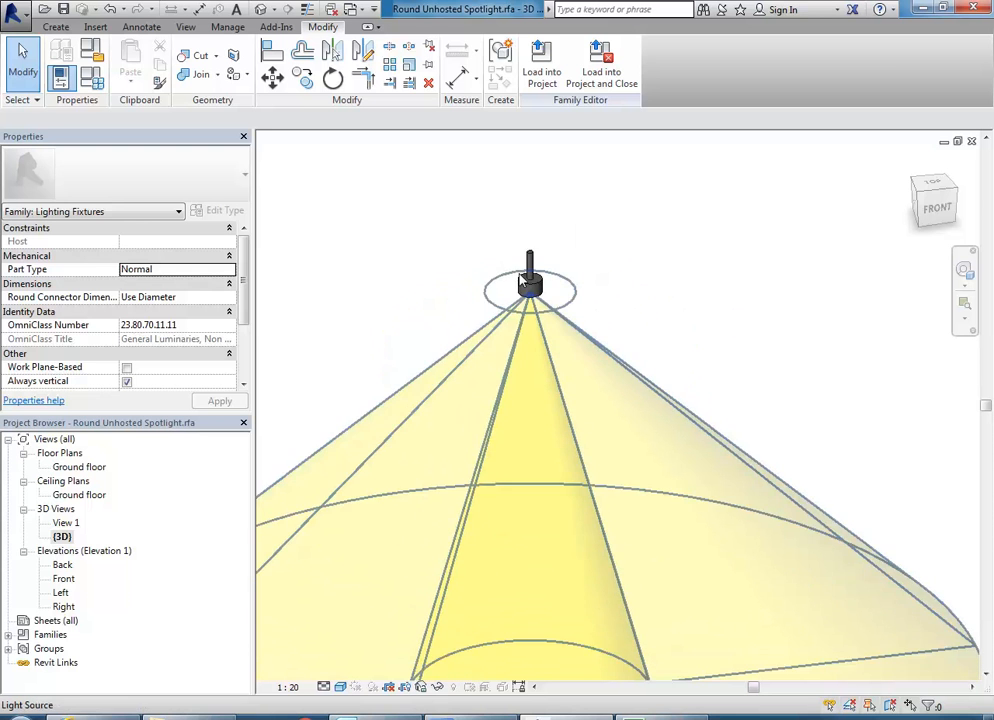
pyautogui.scroll(5, 522, 268)
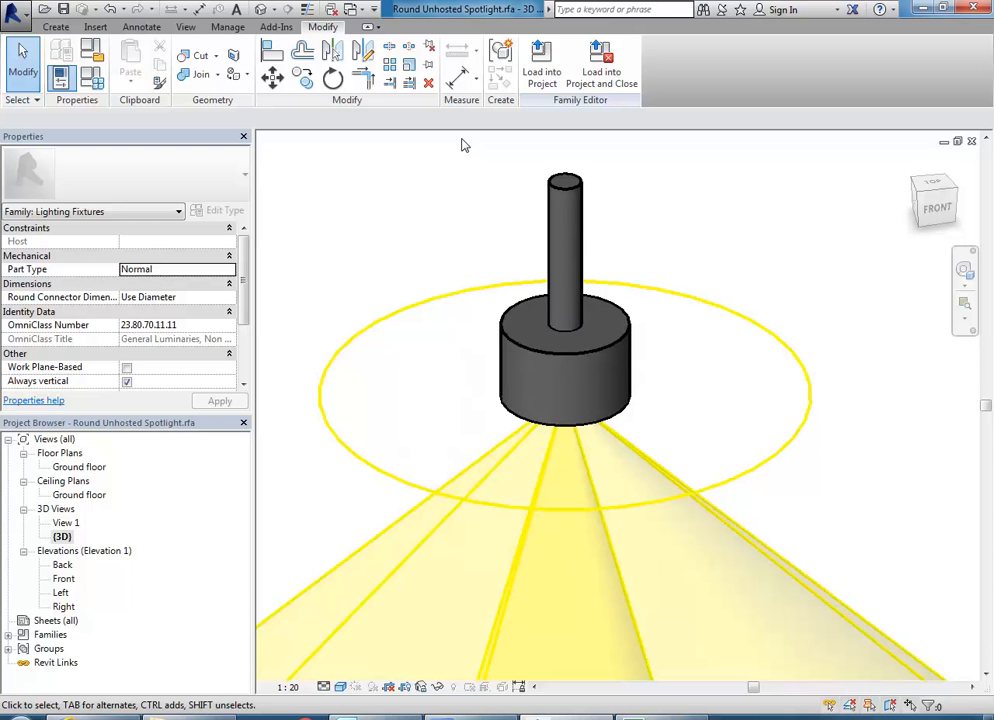
pyautogui.moveTo(462, 145); pyautogui.dragTo(490, 213, button='middle')
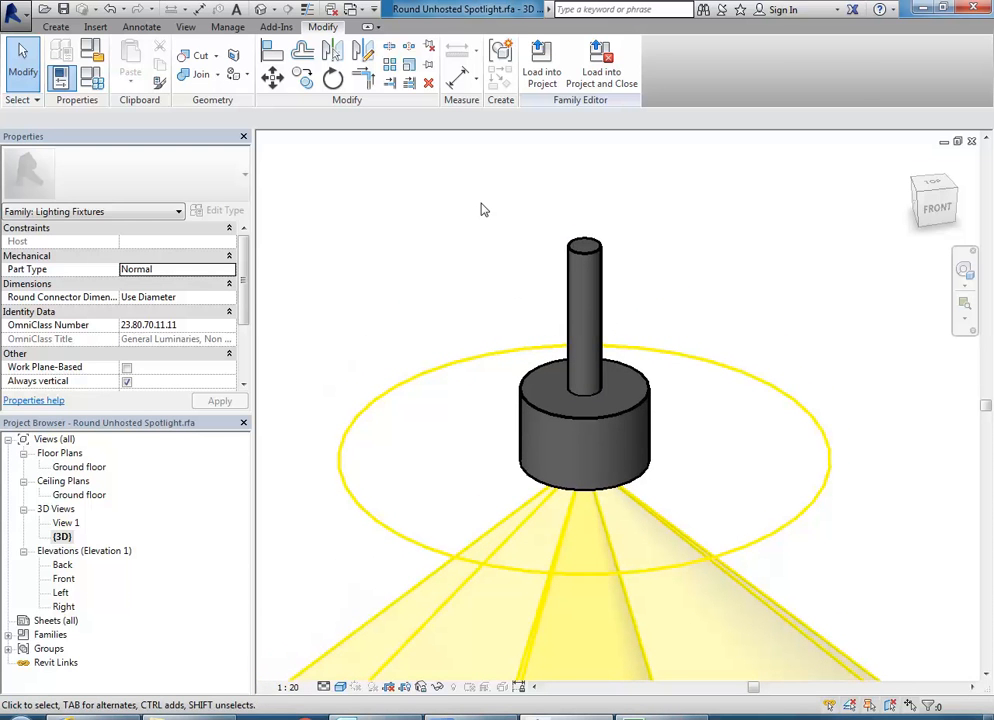
# - Select all the fixture's solids including the stem, copy them to the clipboard in the Ground floor ceiling plan, and return to the {3D} view
pyautogui.moveTo(481, 209); pyautogui.dragTo(699, 545)
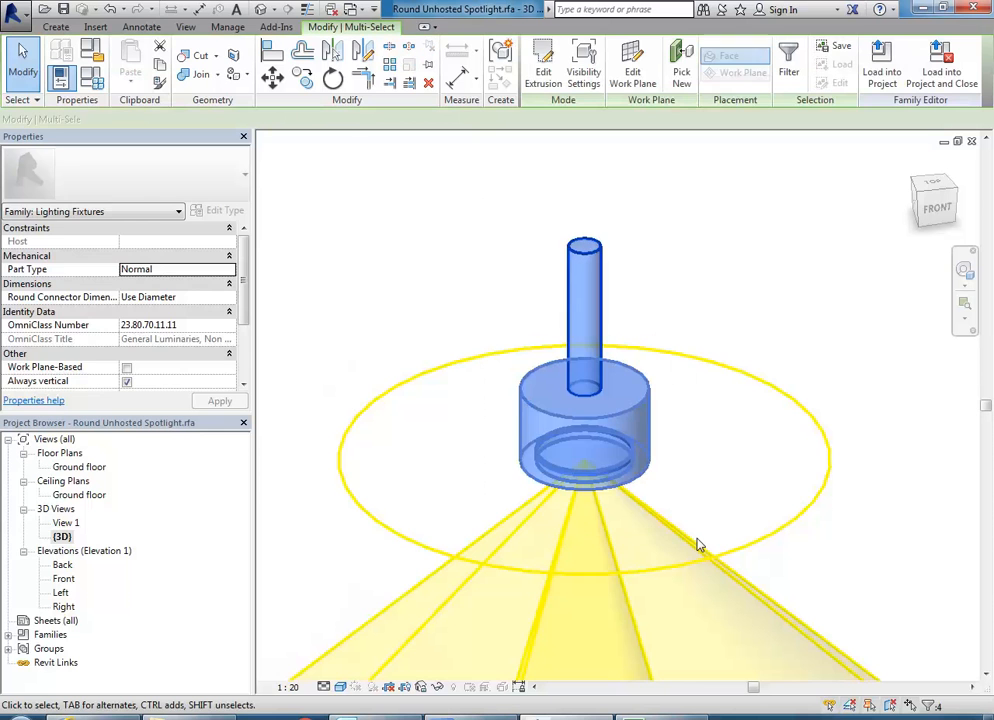
pyautogui.scroll(3, 535, 463)
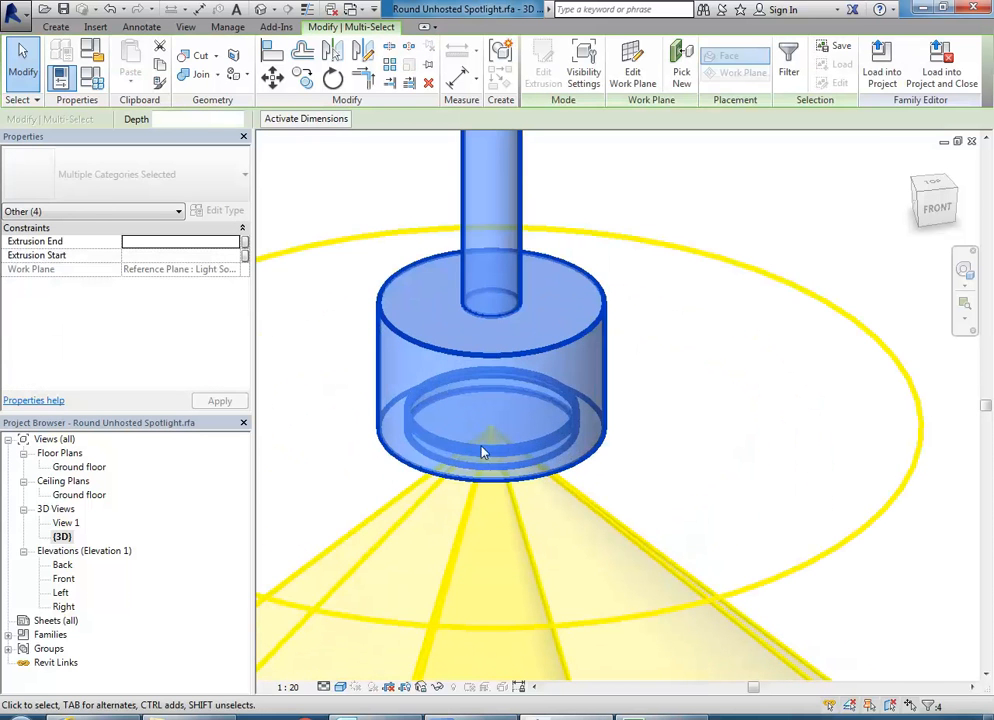
pyautogui.scroll(-3, 440, 450)
pyautogui.moveTo(479, 415); pyautogui.dragTo(495, 397, button='middle')
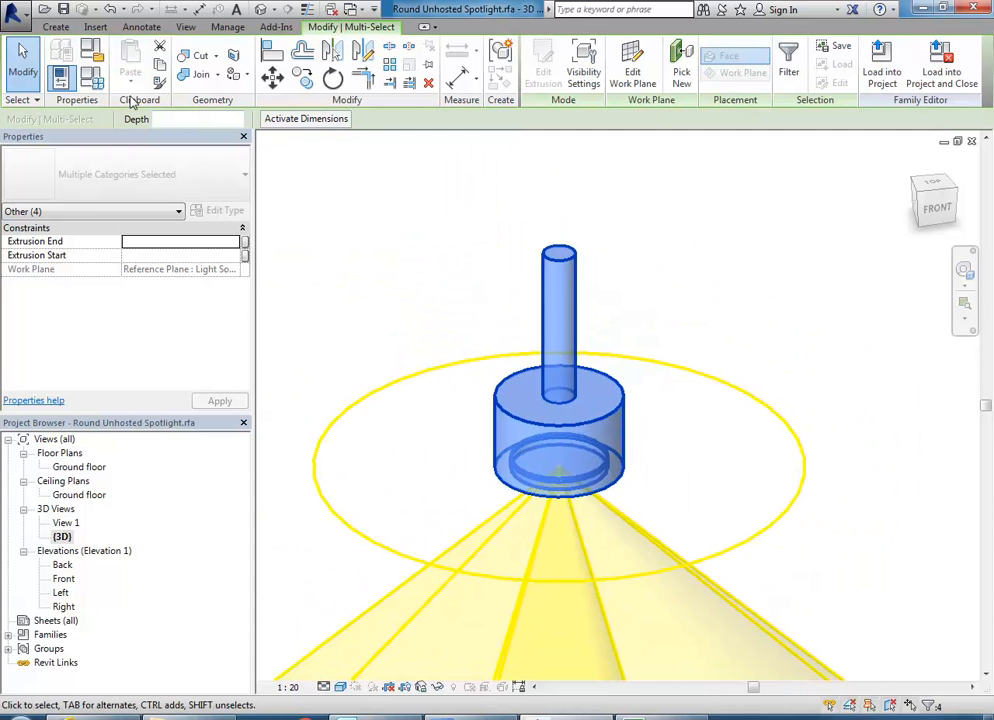
pyautogui.doubleClick(78, 495)
pyautogui.scroll(2, 623, 333)
pyautogui.moveTo(623, 333); pyautogui.dragTo(597, 368, button='middle')
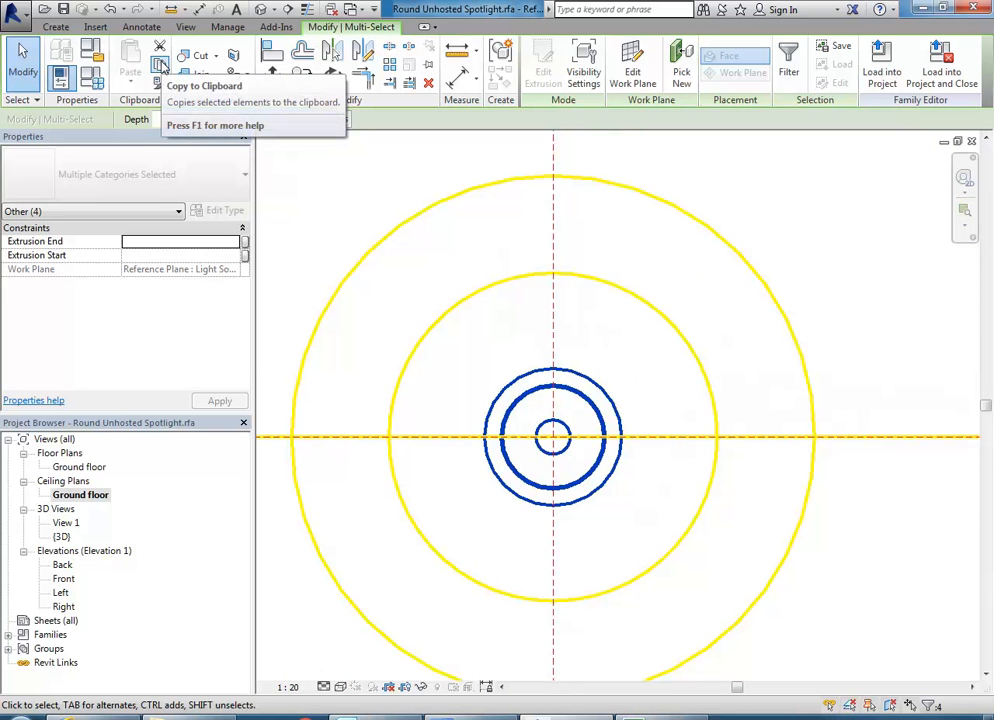
pyautogui.click(161, 64)
pyautogui.click(351, 195)
pyautogui.scroll(-2, 381, 214)
pyautogui.moveTo(381, 214); pyautogui.dragTo(505, 259, button='middle')
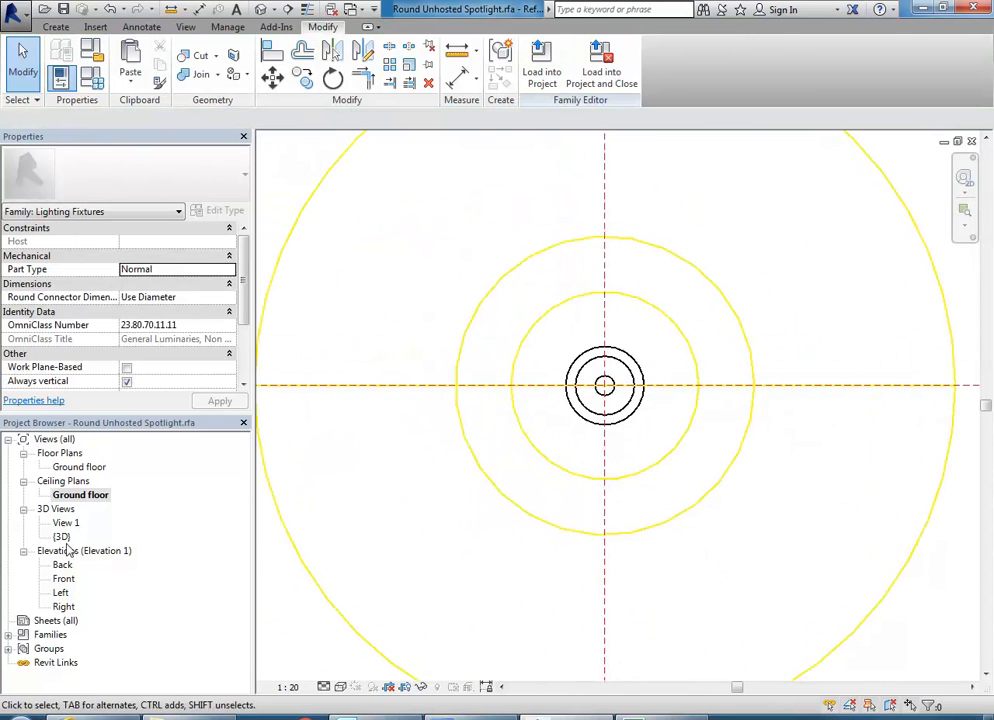
pyautogui.doubleClick(62, 537)
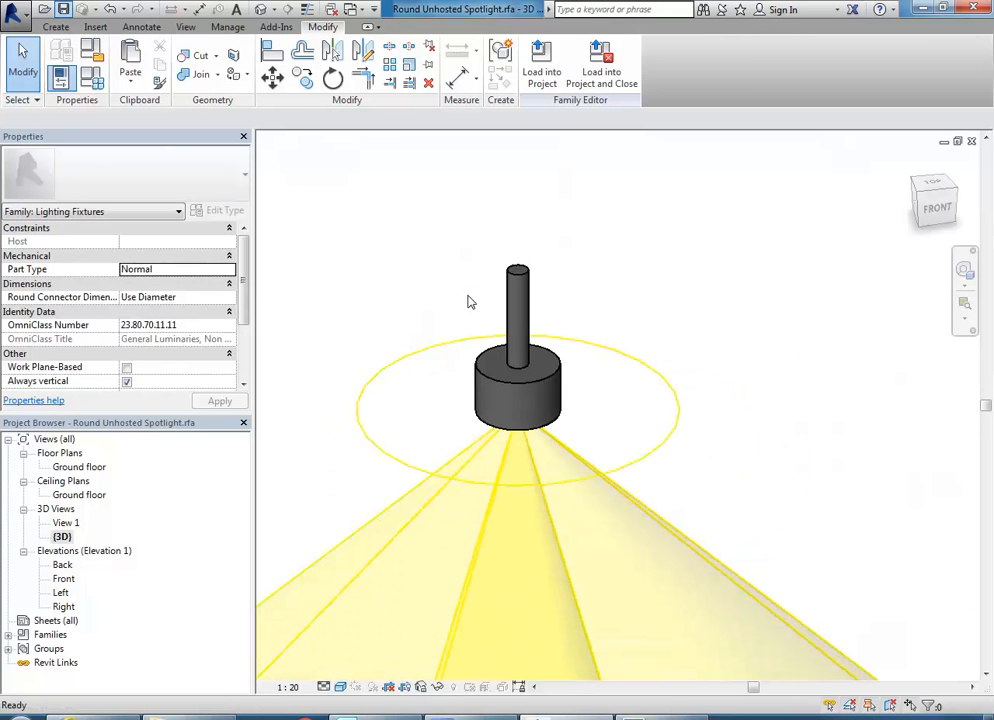
pyautogui.click(13, 11)
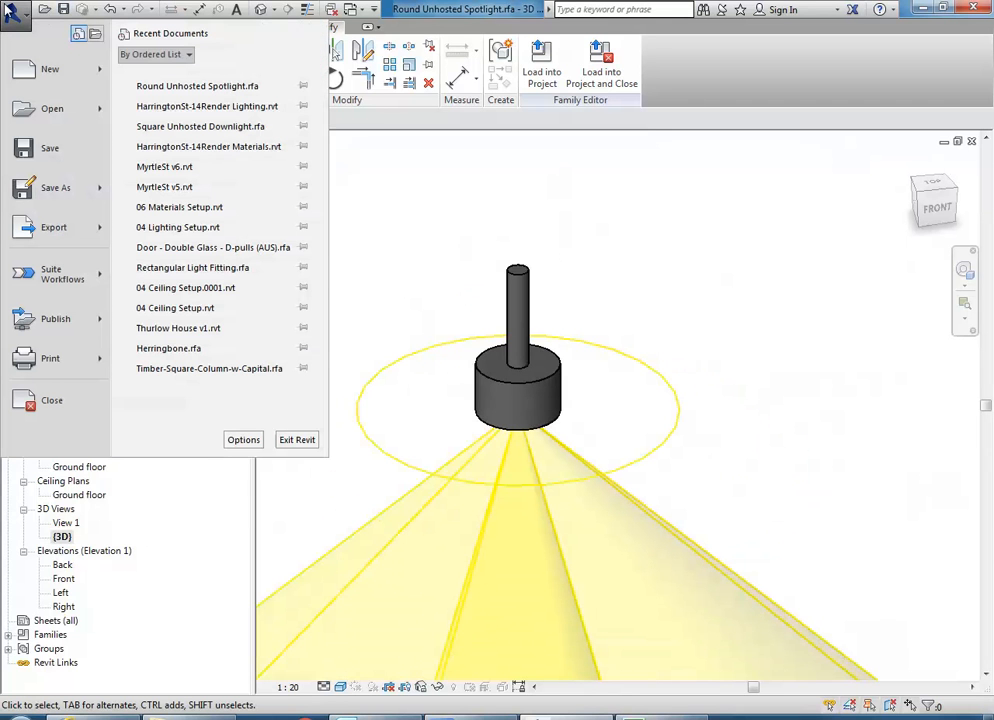
pyautogui.moveTo(100, 79)
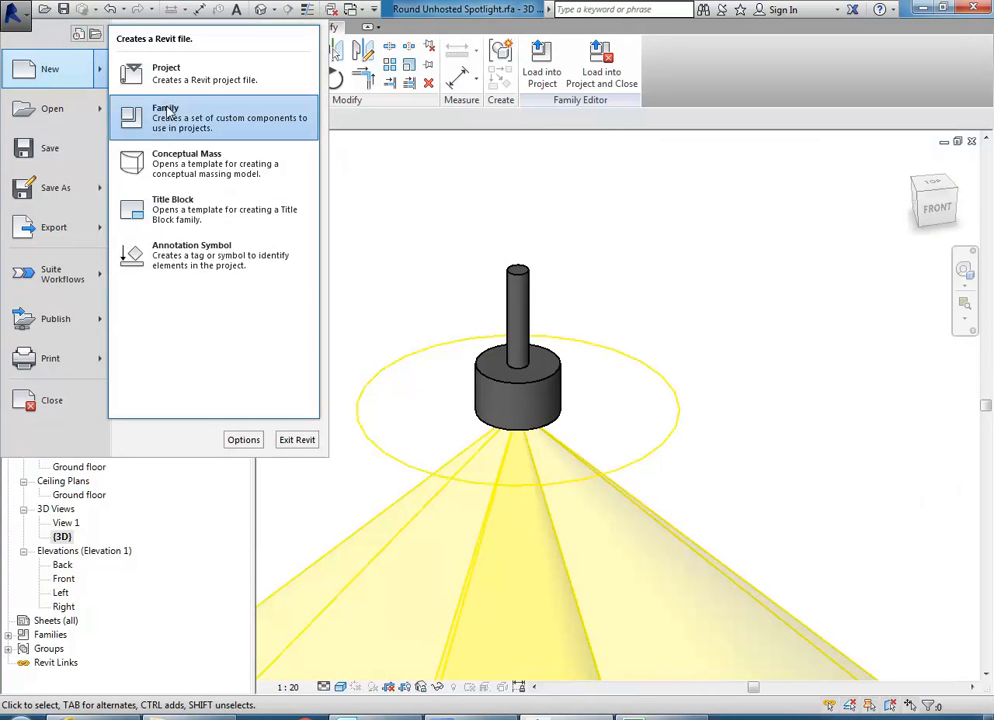
pyautogui.click(172, 124)
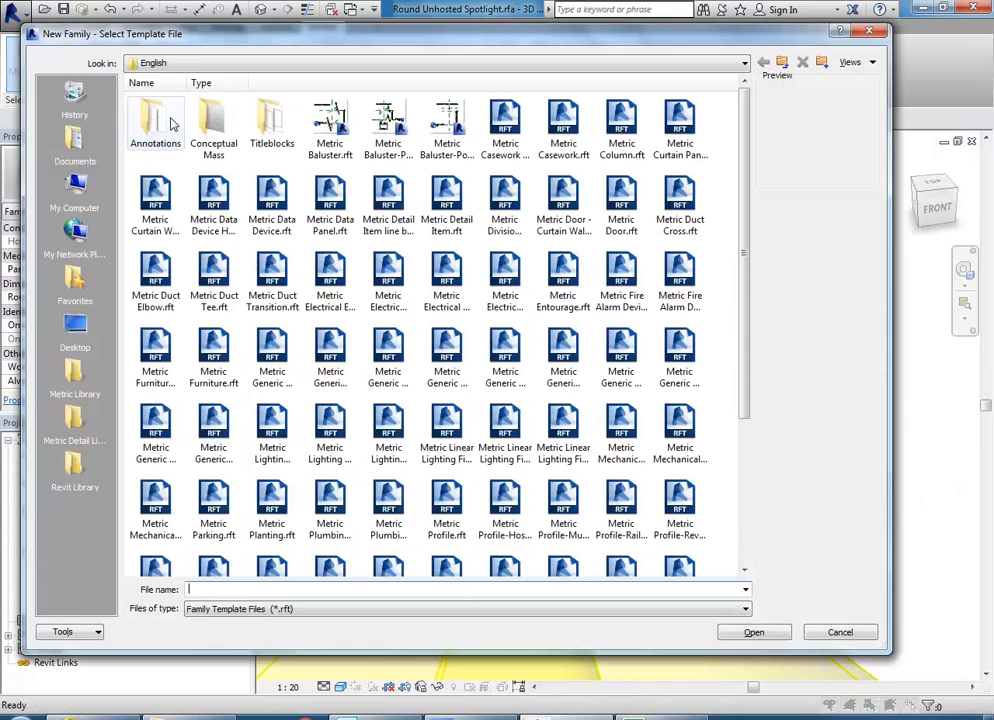
pyautogui.scroll(-1, 748, 280)
pyautogui.click(497, 272)
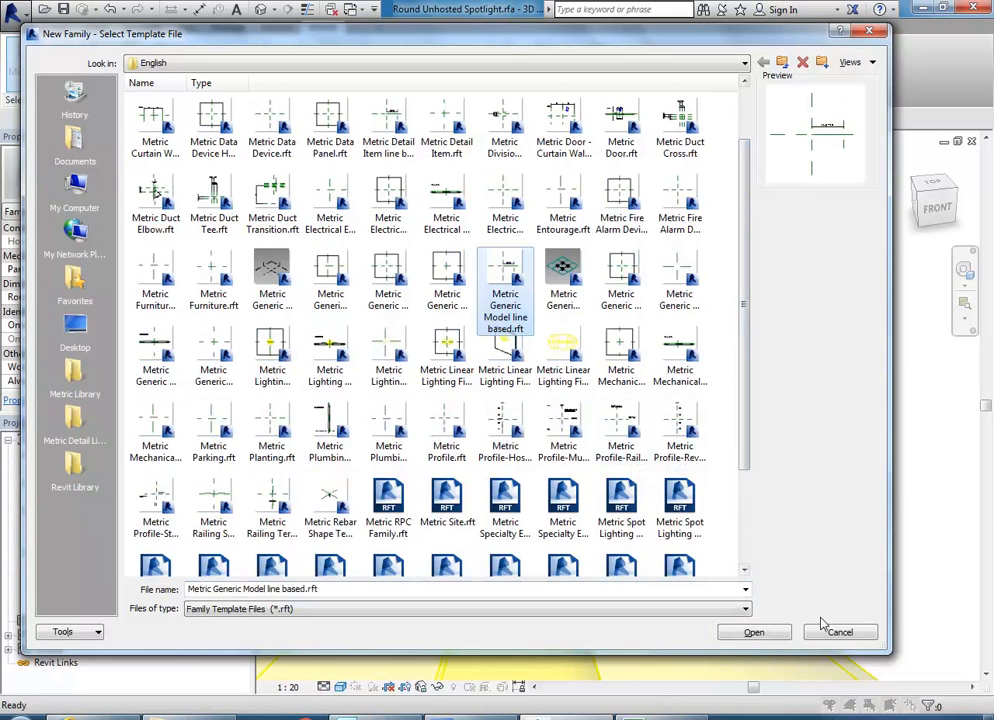
pyautogui.click(836, 630)
# - Copy the spotlight's round body and its inner rings to the clipboard, leaving out the stem
pyautogui.click(515, 295)
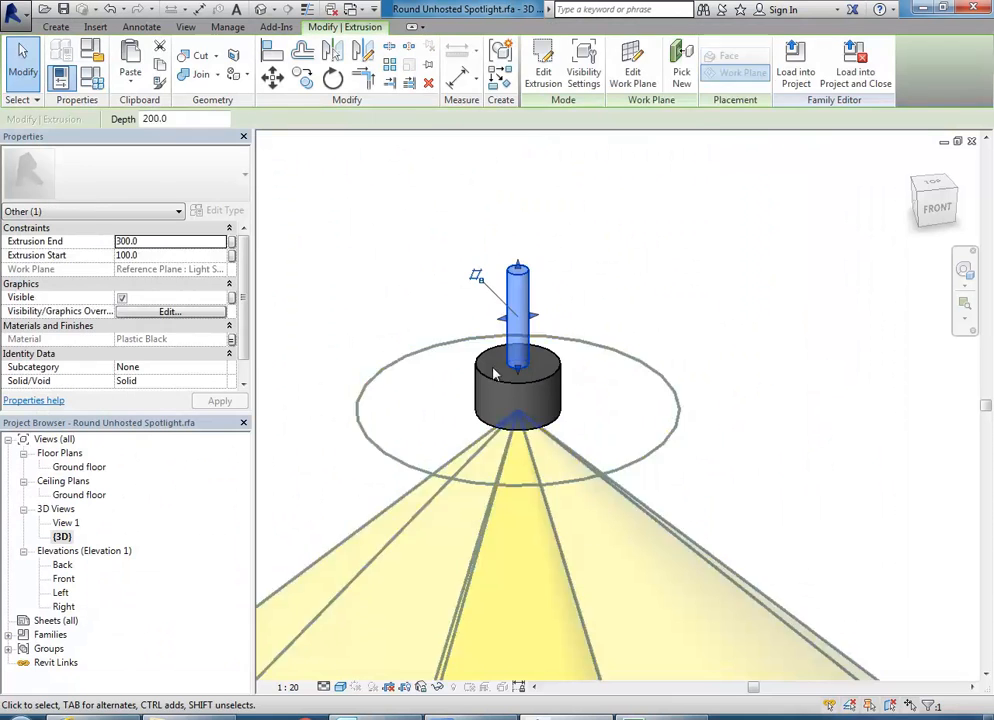
pyautogui.click(437, 320)
pyautogui.scroll(2, 437, 320)
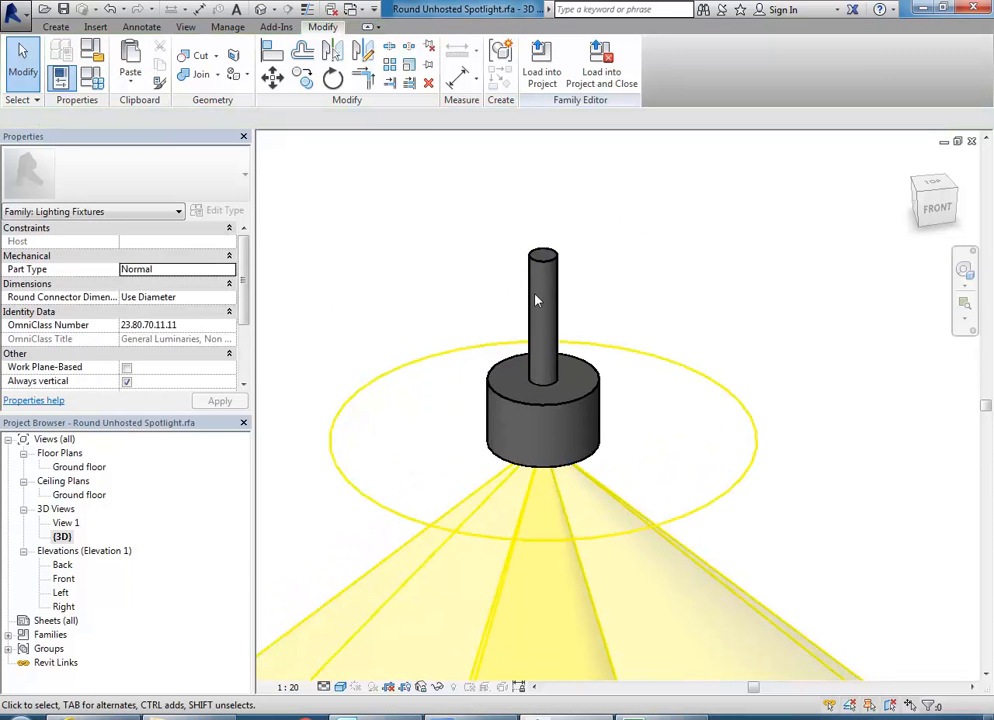
pyautogui.moveTo(436, 287); pyautogui.dragTo(639, 504)
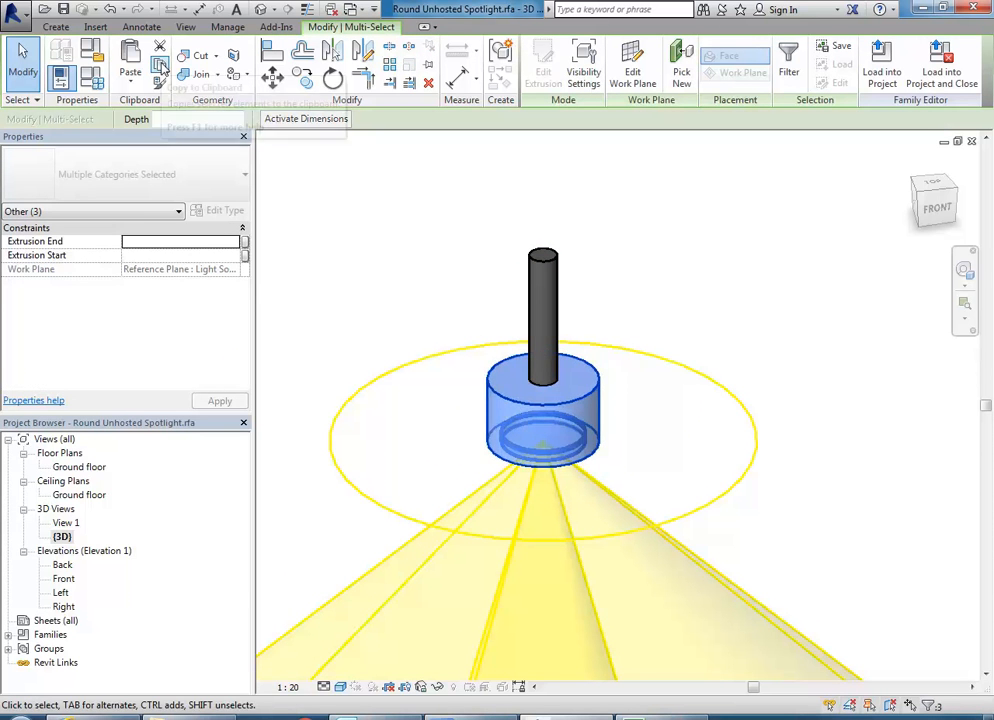
pyautogui.click(435, 303)
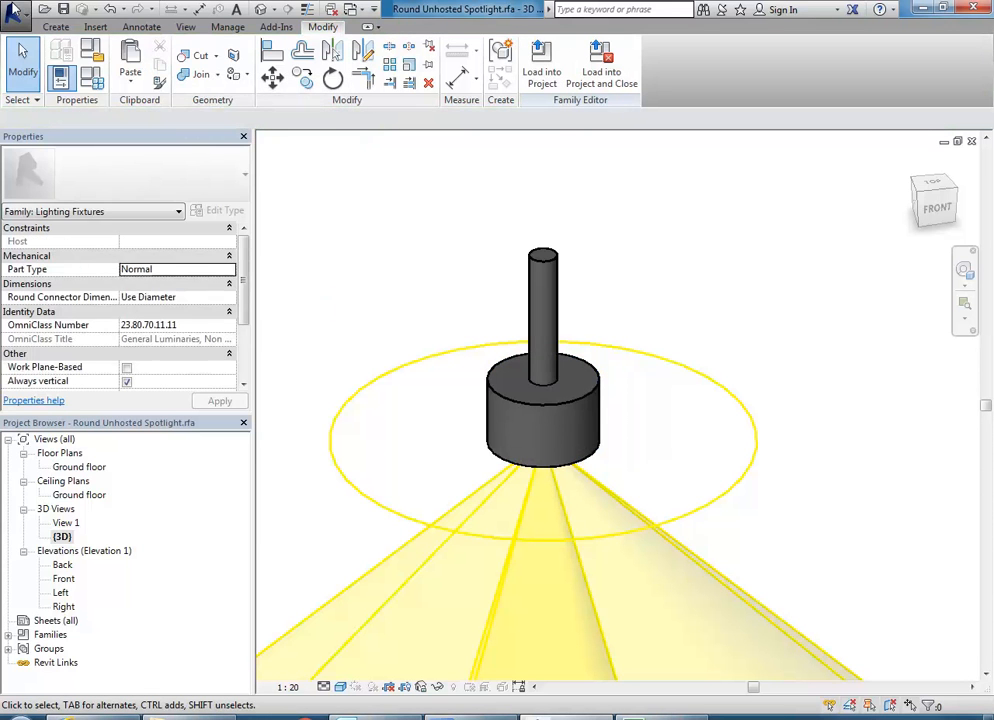
# - Start a new family and bring the Metric Generic Model templates into view in the template list
pyautogui.click(14, 10)
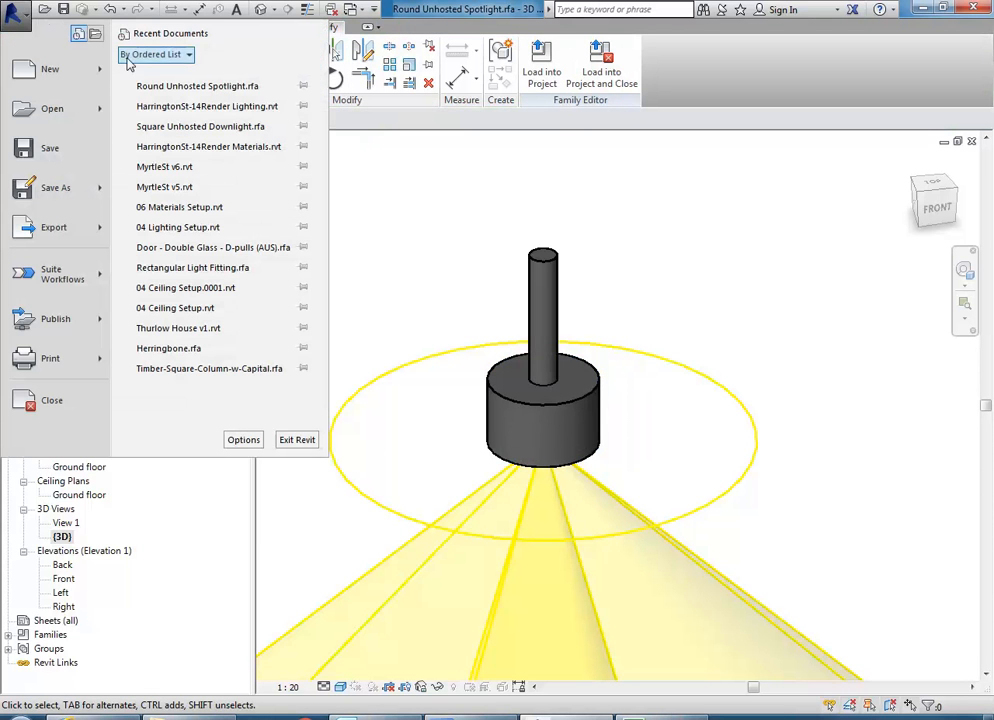
pyautogui.moveTo(104, 72)
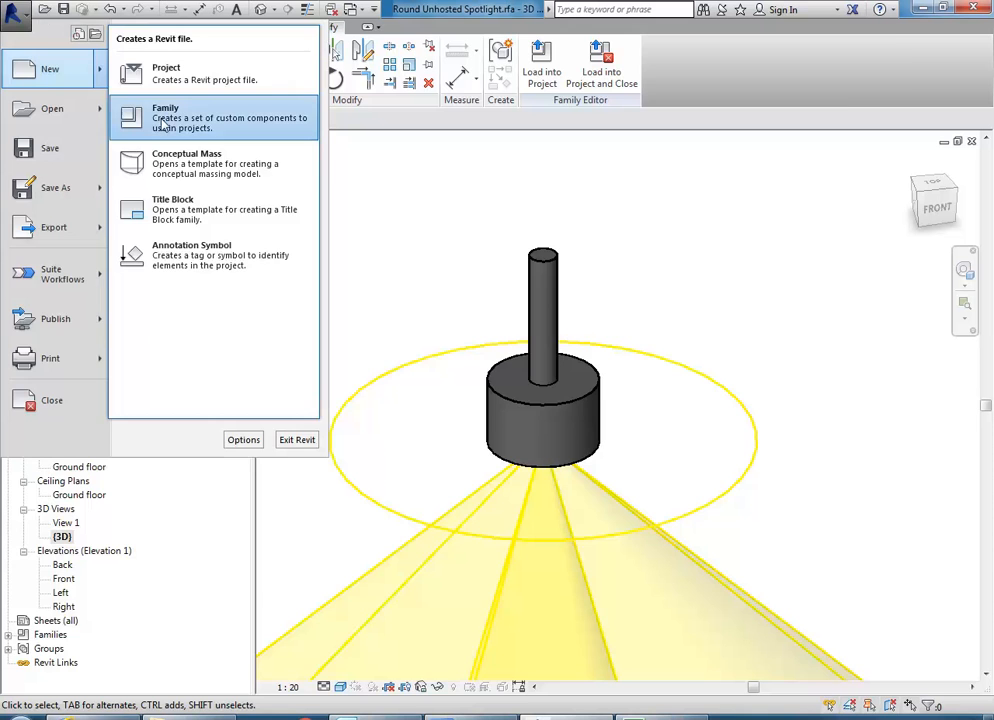
pyautogui.click(160, 122)
pyautogui.moveTo(745, 248); pyautogui.dragTo(745, 305)
# - Examine the previews of the hosted Metric Generic Model templates, such as the ceiling based and line based ones
pyautogui.click(505, 305)
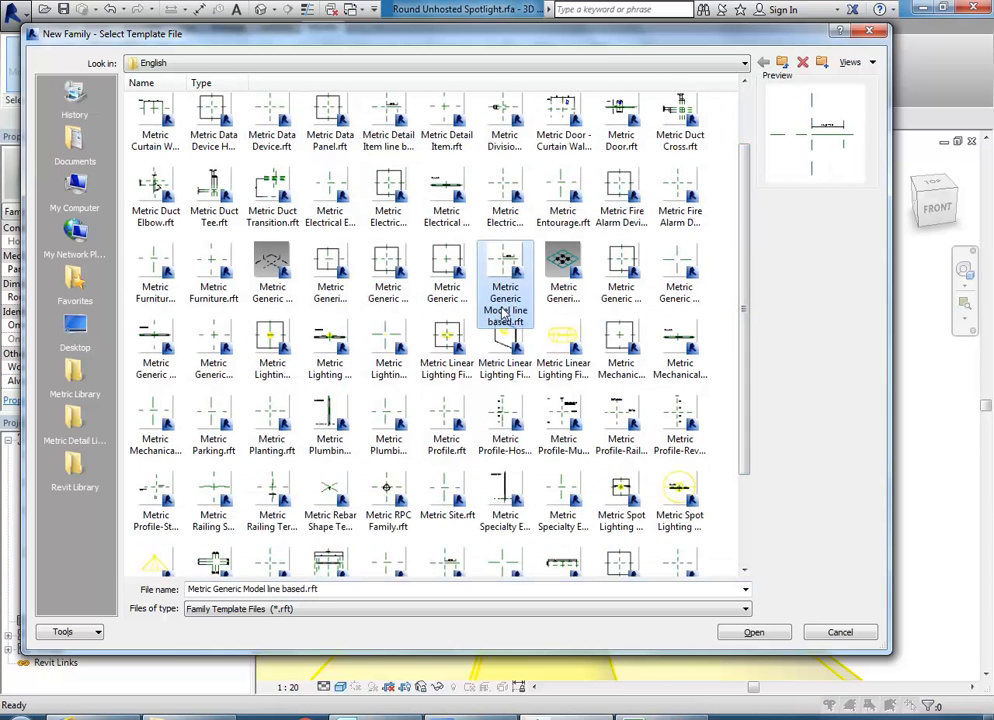
pyautogui.click(447, 272)
pyautogui.click(324, 277)
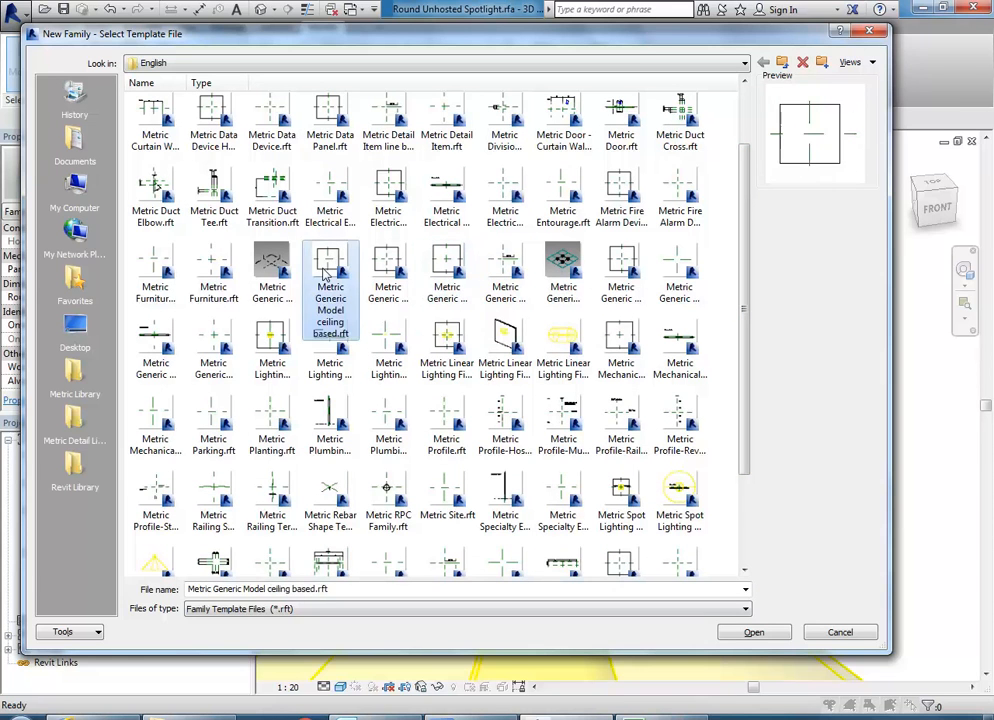
pyautogui.click(270, 265)
pyautogui.click(343, 270)
pyautogui.click(388, 268)
pyautogui.click(328, 272)
pyautogui.click(388, 268)
pyautogui.click(447, 270)
pyautogui.click(500, 274)
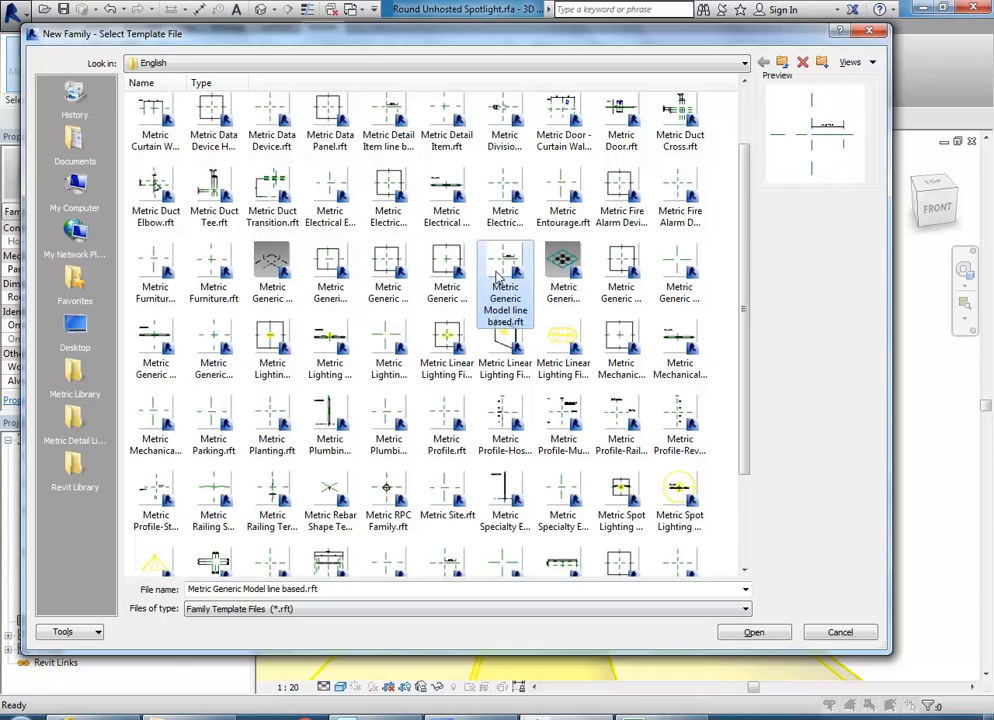
# - Create the new family from the Metric Generic Model.rft template
pyautogui.click(213, 352)
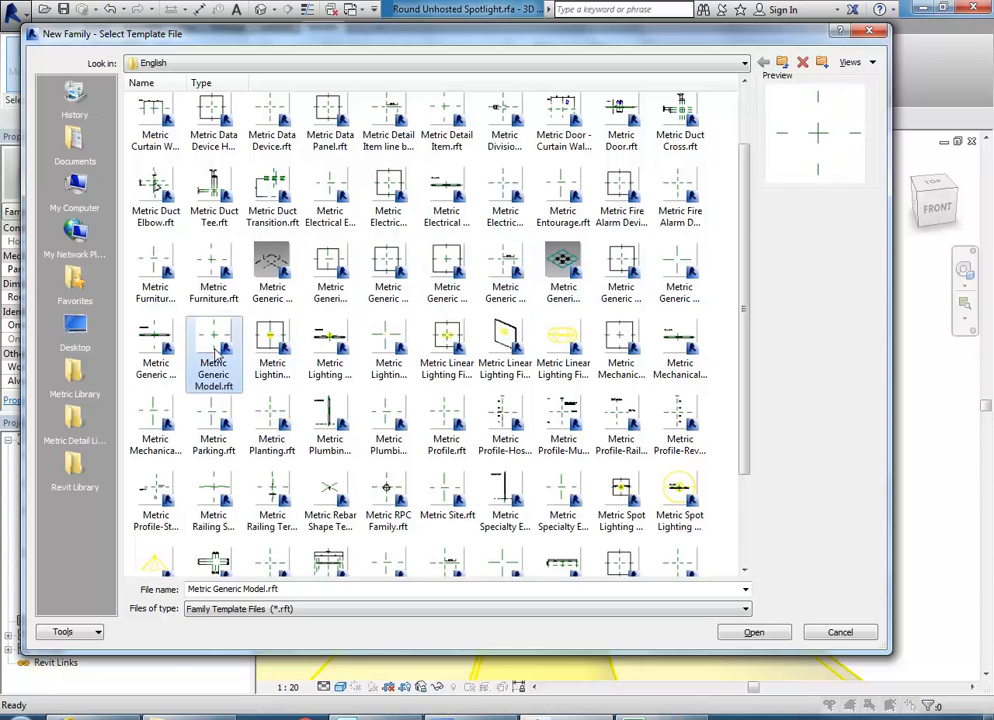
pyautogui.doubleClick(213, 350)
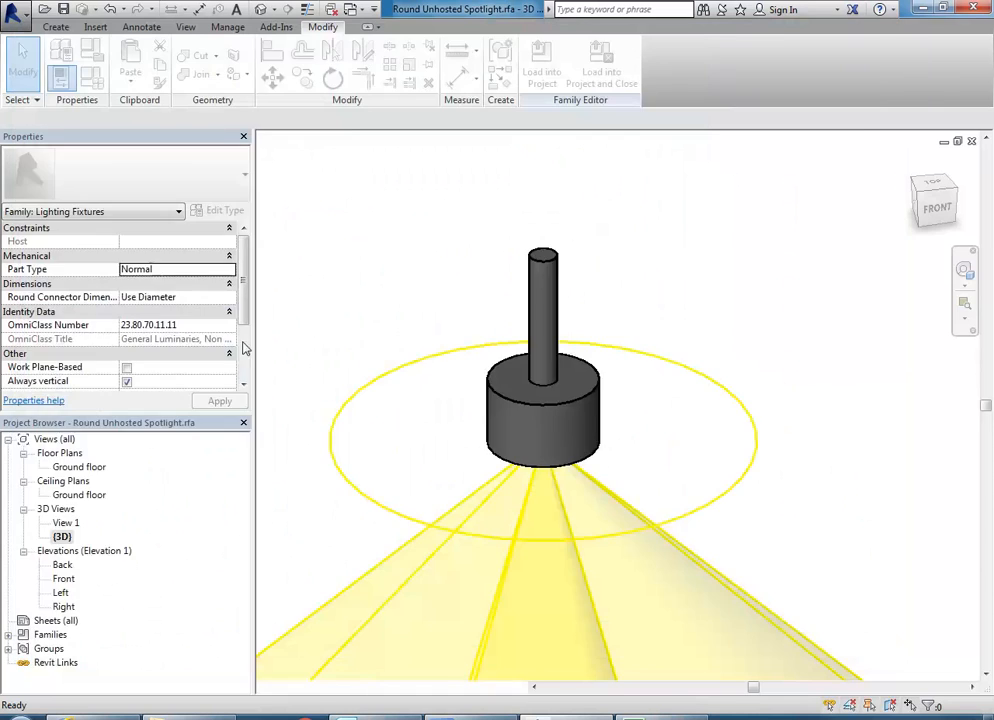
pyautogui.moveTo(468, 376); pyautogui.dragTo(449, 375, button='middle')
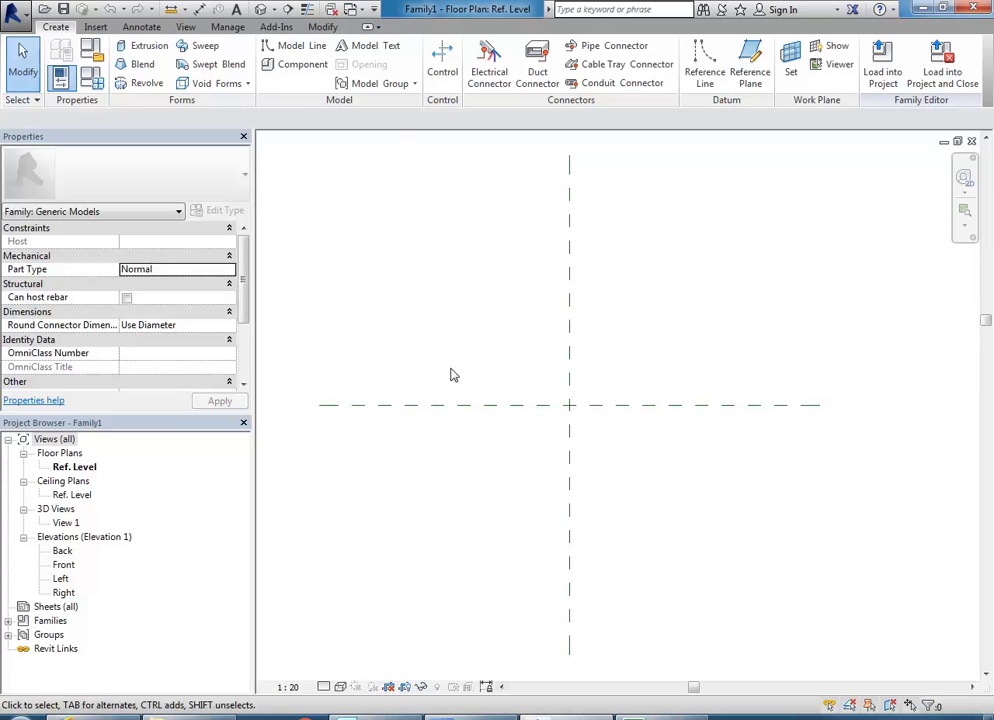
# - Paste the copied spotlight body into the Ref. Level floor plan near the intersection of the reference planes
pyautogui.click(322, 26)
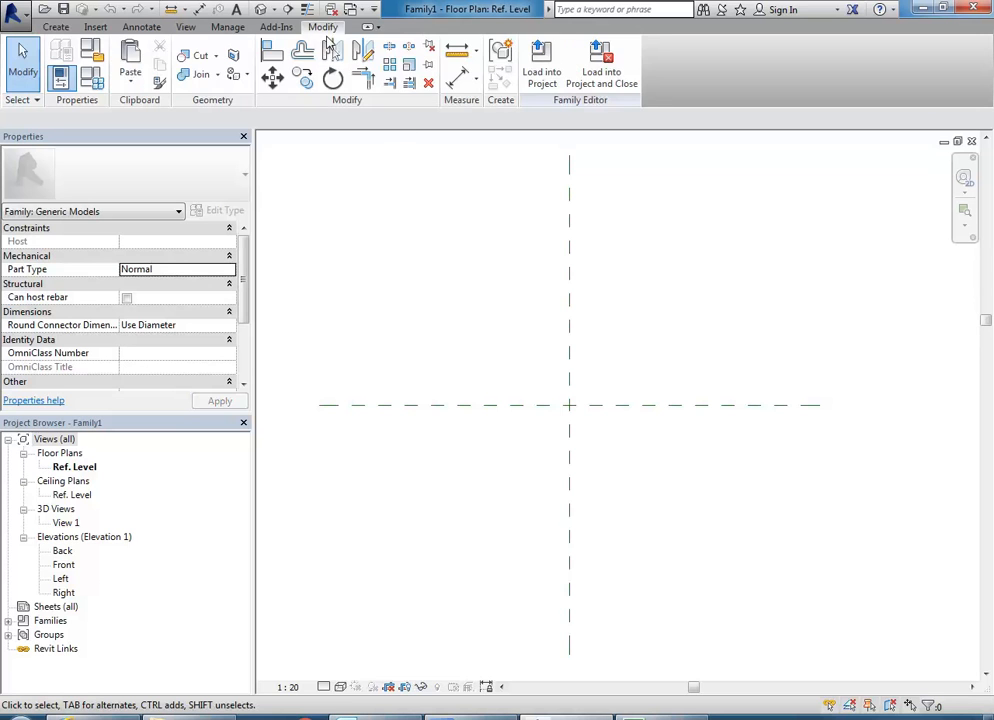
pyautogui.click(130, 55)
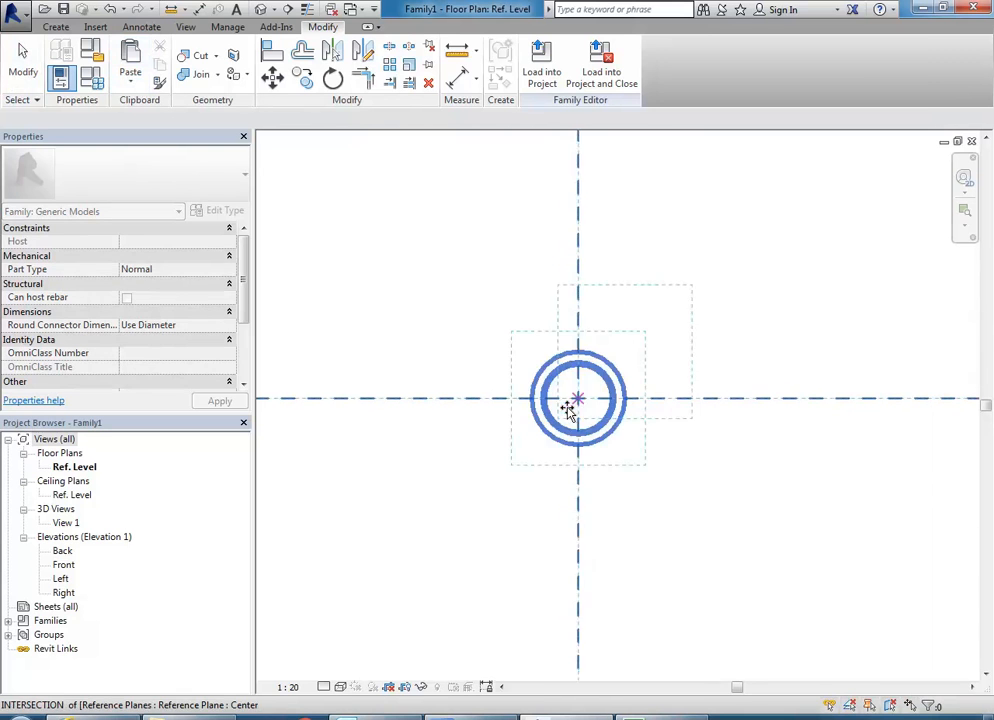
pyautogui.click(575, 401)
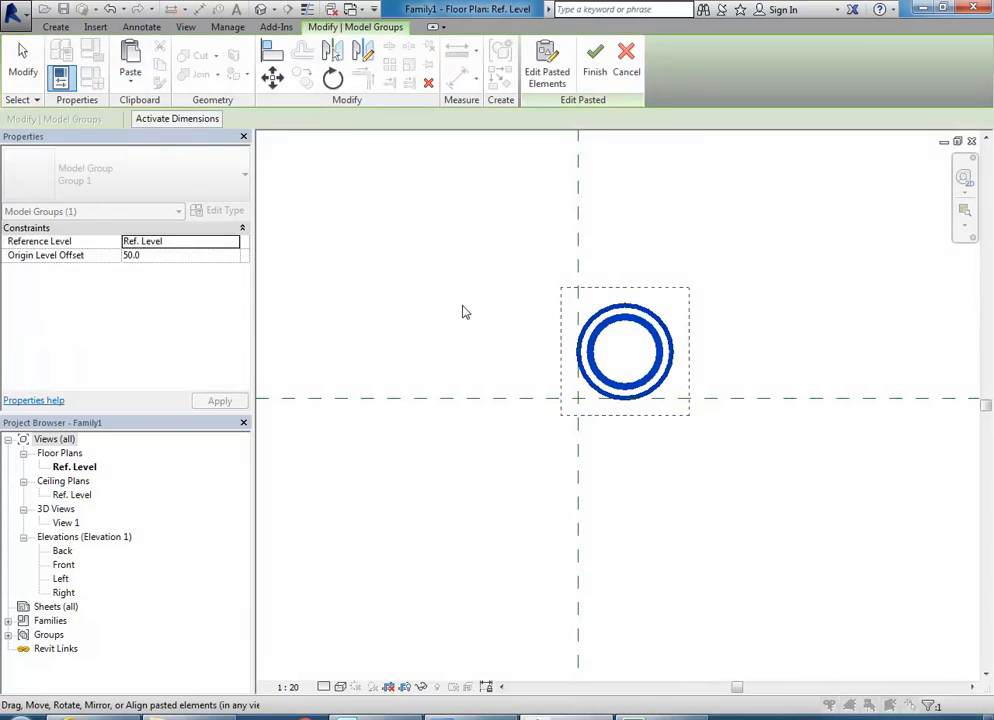
# - Move the pasted body so its centre lies on the intersection of the two reference planes, and finish the paste
pyautogui.click(272, 77)
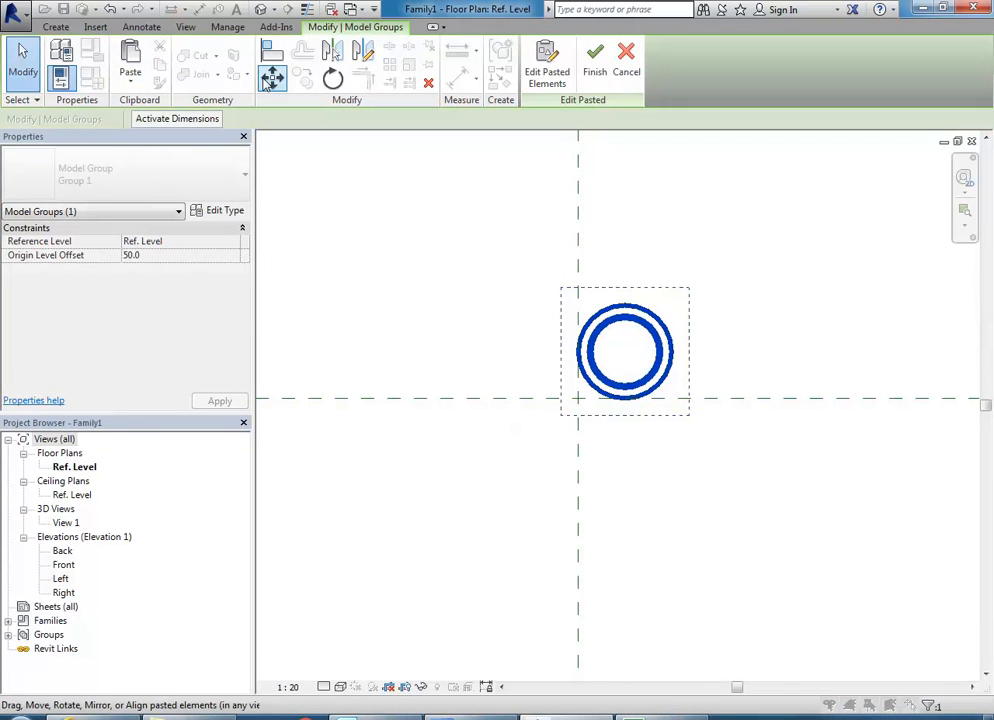
pyautogui.click(630, 308)
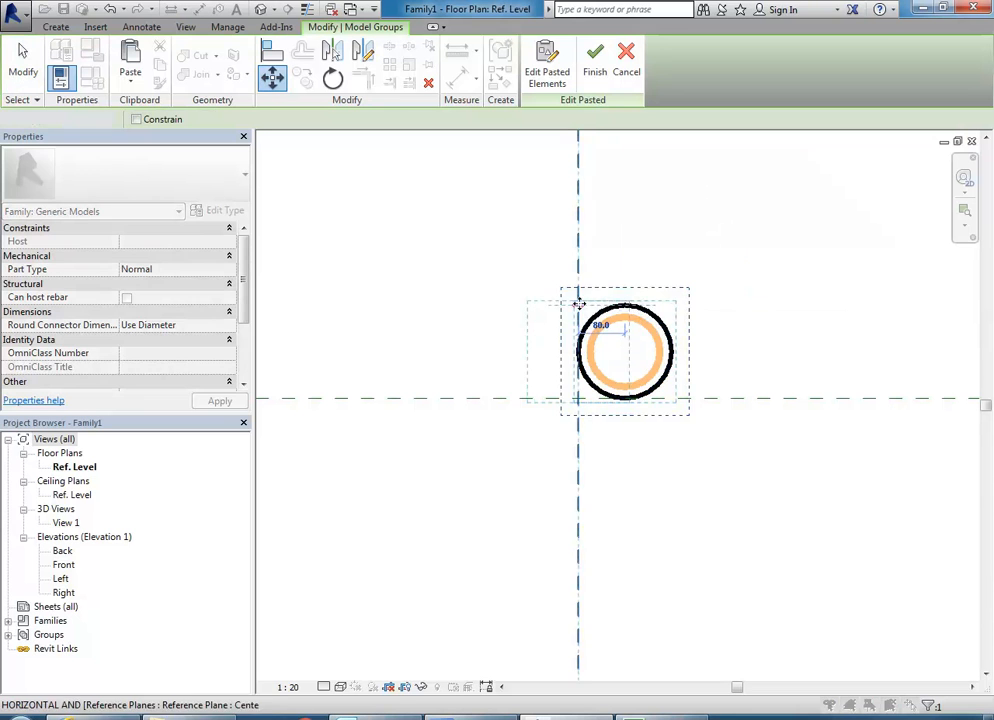
pyautogui.click(580, 303)
pyautogui.click(272, 77)
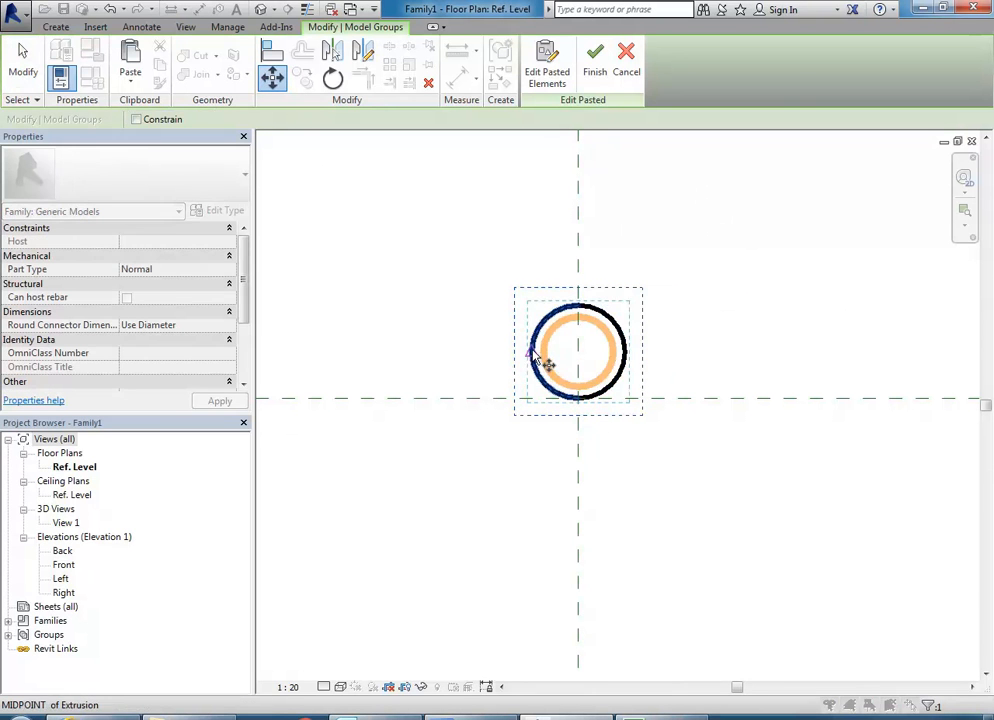
pyautogui.click(538, 353)
pyautogui.click(531, 400)
pyautogui.click(501, 322)
pyautogui.moveTo(501, 322); pyautogui.dragTo(430, 295, button='middle')
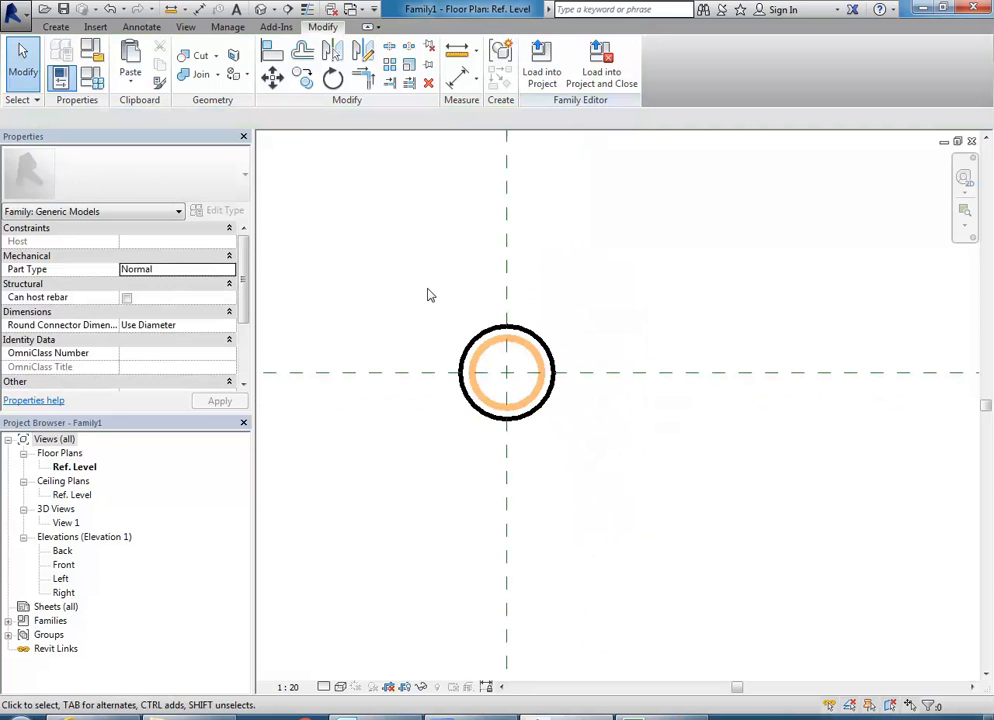
# - Turn off Always vertical in the new Generic Models family's category and parameters settings
pyautogui.click(94, 54)
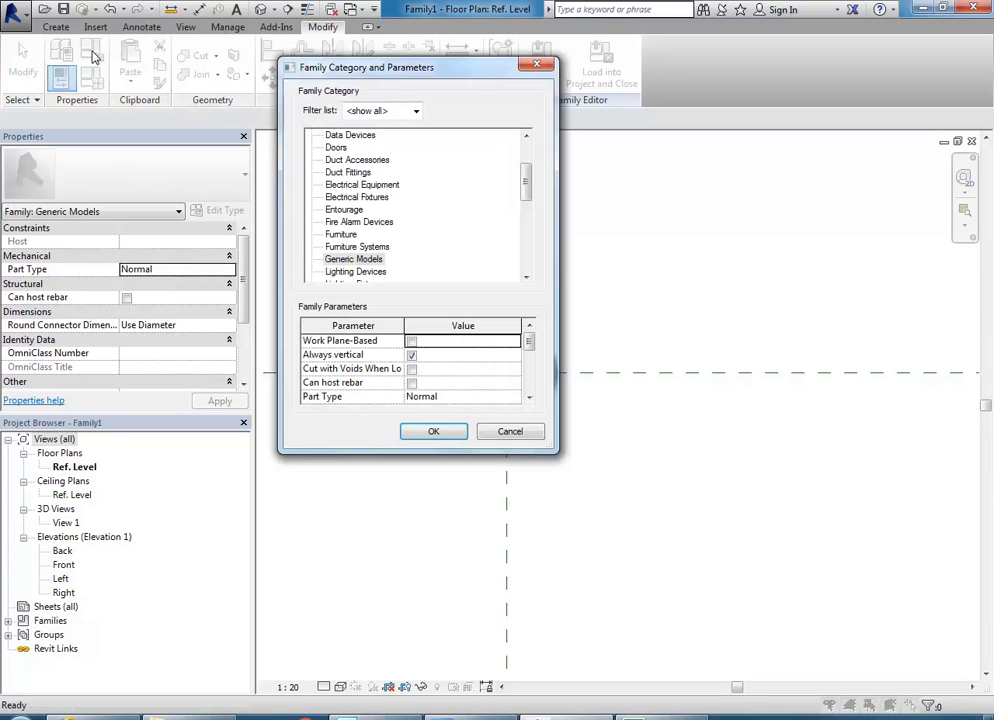
pyautogui.click(411, 356)
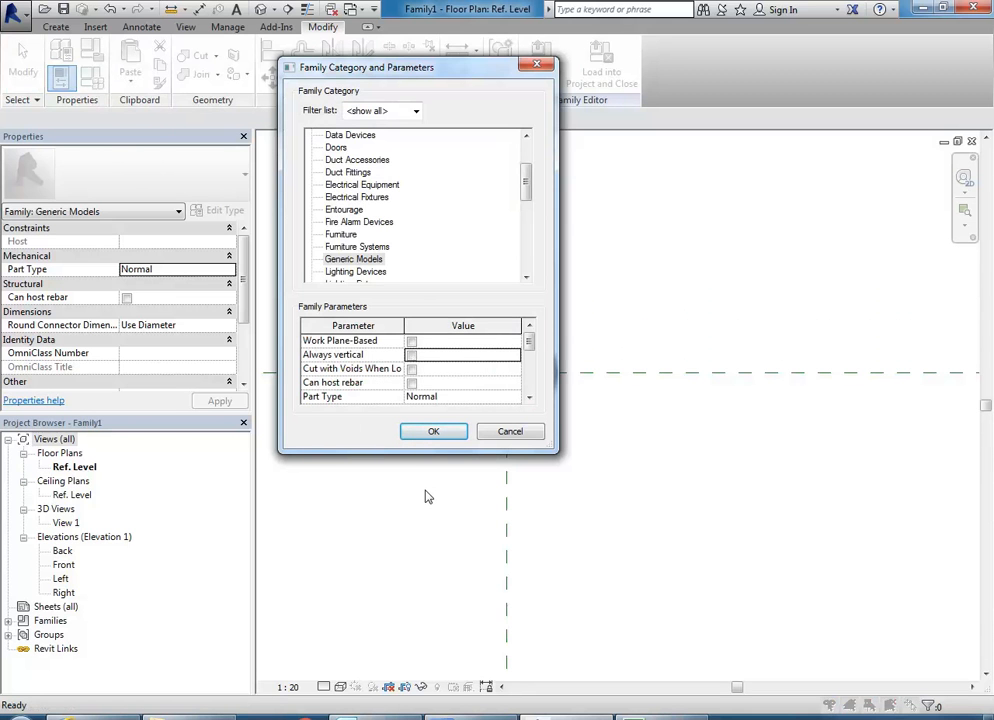
pyautogui.moveTo(532, 348)
pyautogui.mouseDown()
pyautogui.moveTo(530, 381)
pyautogui.moveTo(530, 338)
pyautogui.mouseUp()
pyautogui.click(433, 431)
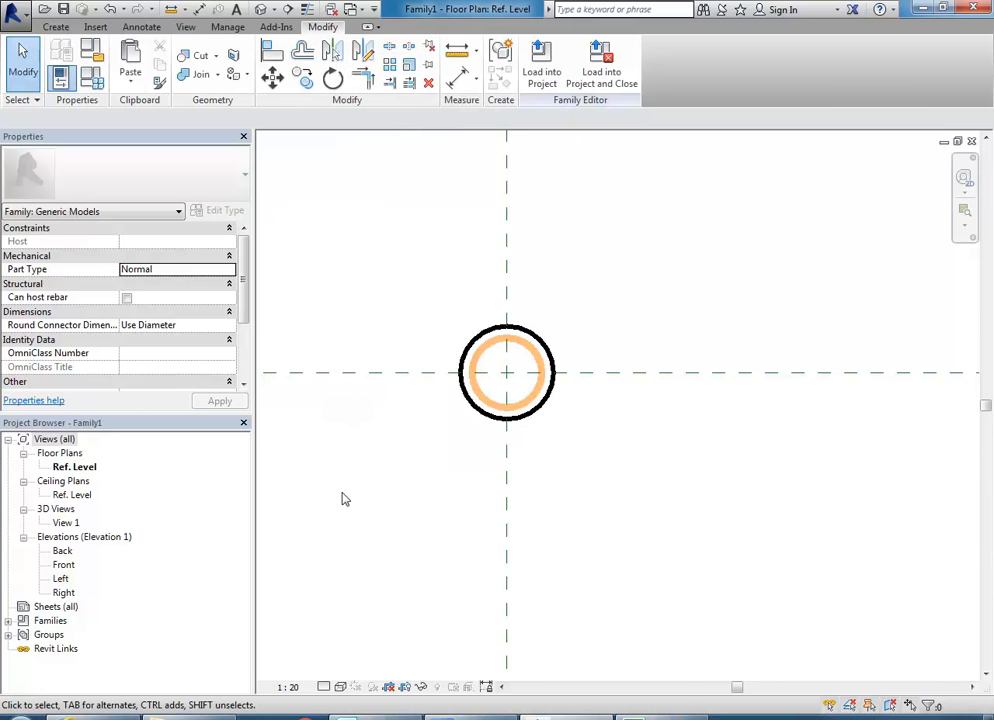
# - Cut the pasted void out of the underside of the spotlight body in 3D view View 1
pyautogui.doubleClick(66, 523)
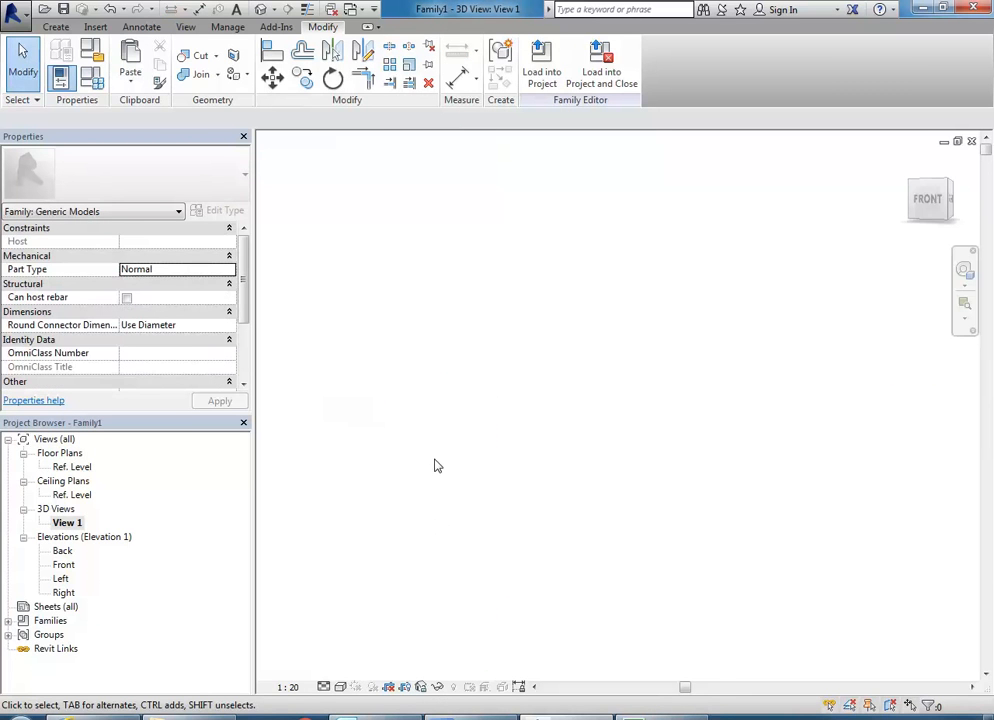
pyautogui.rightClick(414, 317)
pyautogui.click(467, 474)
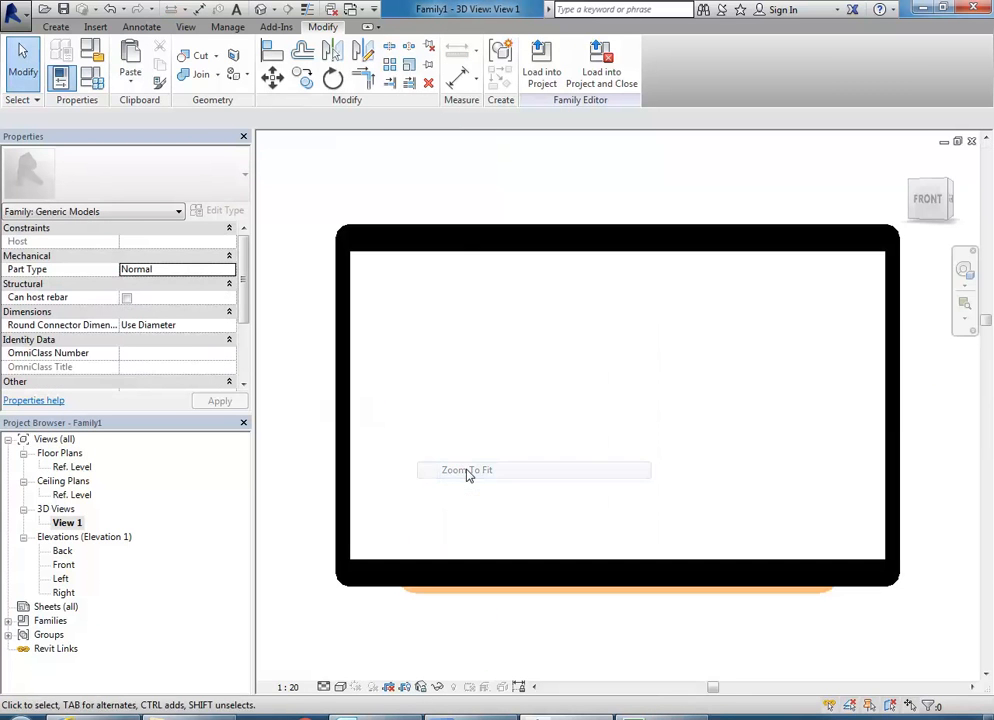
pyautogui.keyDown('shift'); pyautogui.moveTo(446, 386); pyautogui.dragTo(381, 606, button='middle'); pyautogui.keyUp('shift')
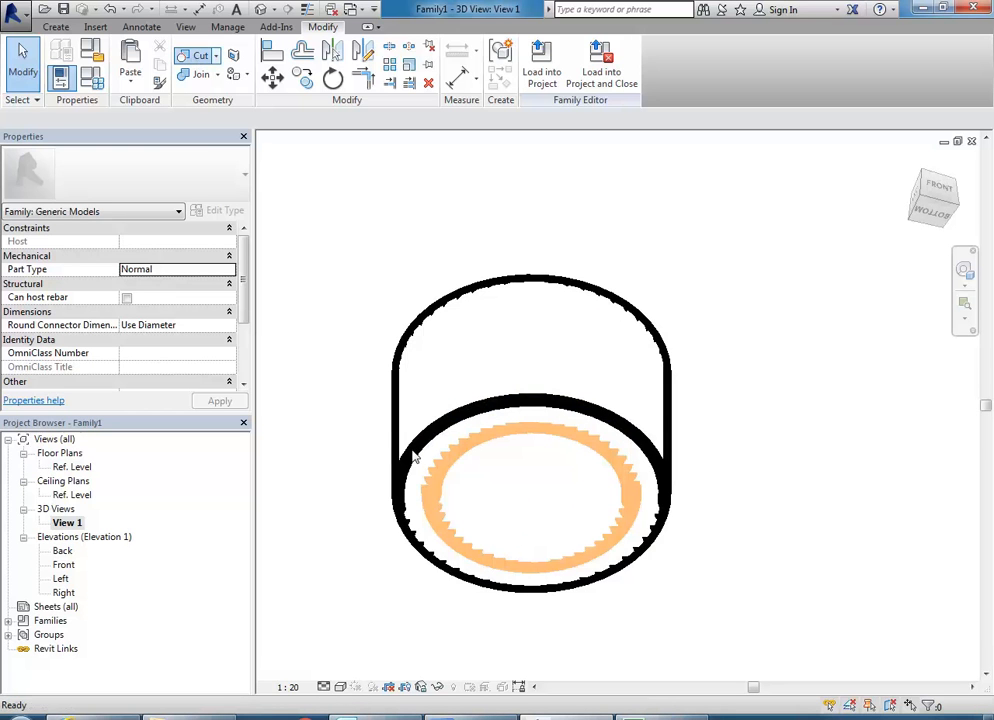
pyautogui.click(195, 55)
pyautogui.click(440, 458)
pyautogui.click(440, 458)
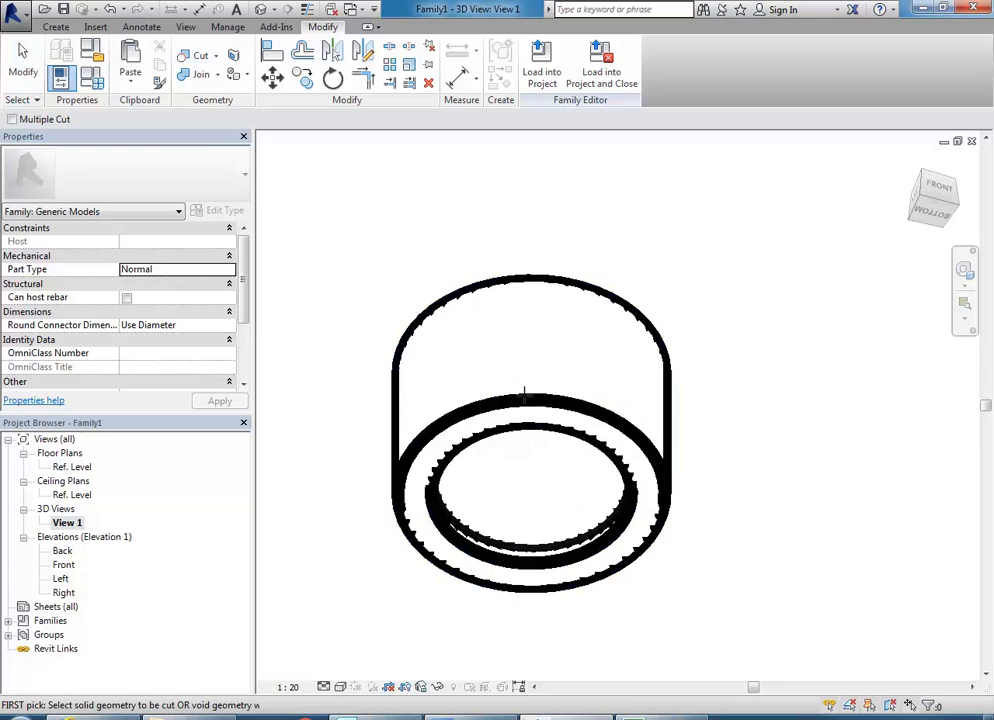
pyautogui.rightClick(424, 237)
pyautogui.click(465, 244)
# - Switch View 1 to a filled visual style and view the spotlight body from below
pyautogui.click(340, 687)
pyautogui.click(368, 657)
pyautogui.keyDown('shift'); pyautogui.moveTo(386, 446); pyautogui.dragTo(309, 462, button='middle'); pyautogui.keyUp('shift')
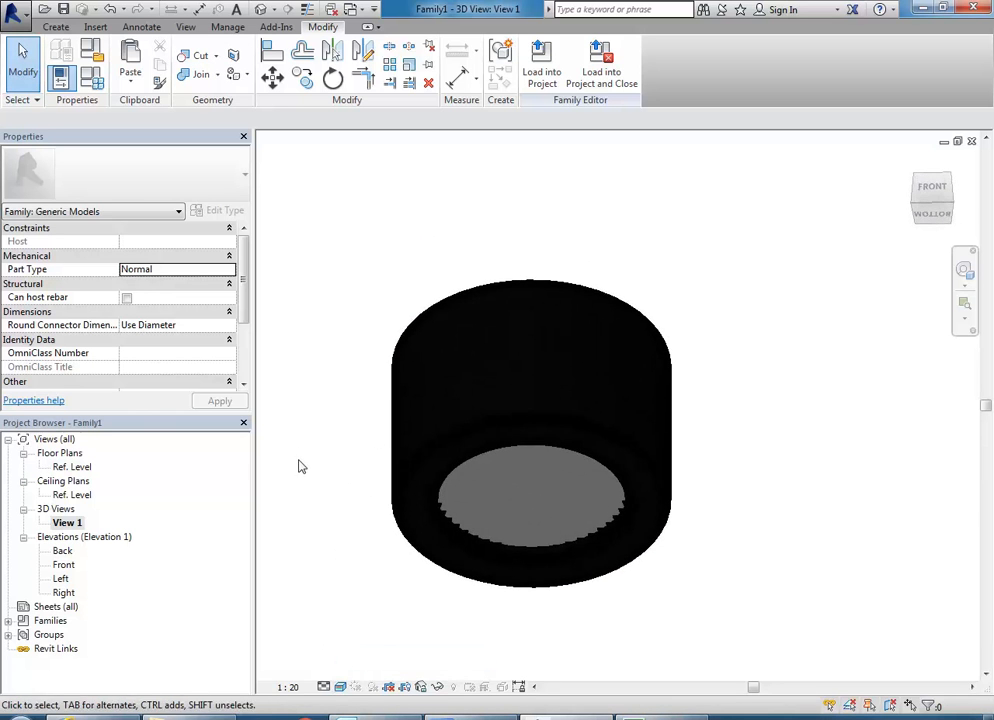
# - Save the family as Light-Sopt-Dummy in the Lighting Fixtures folder
pyautogui.click(13, 10)
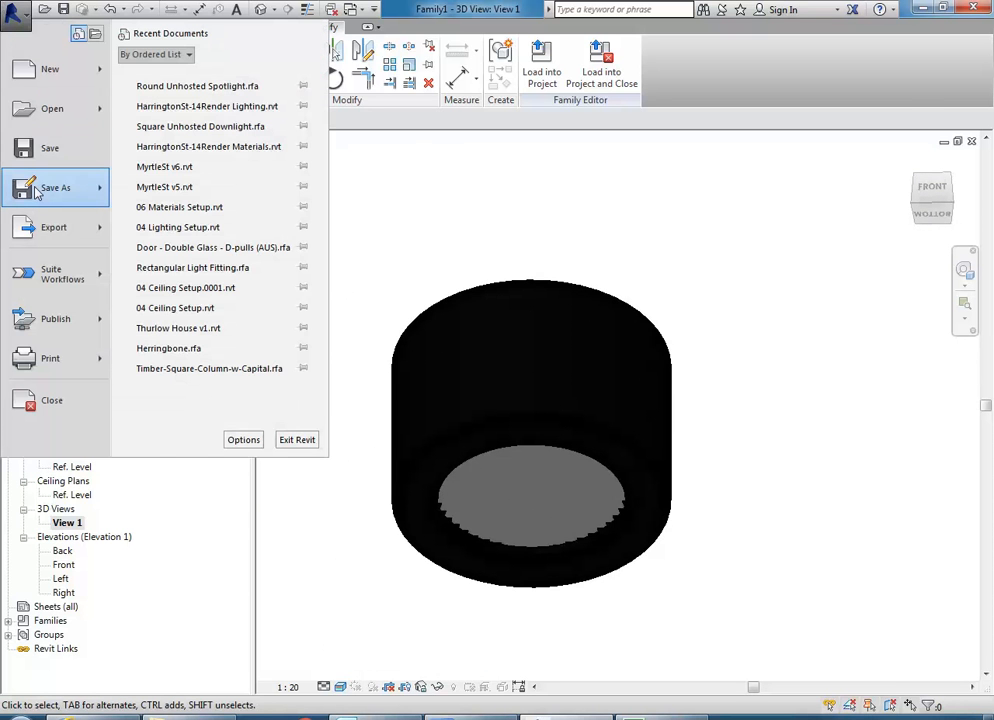
pyautogui.moveTo(36, 190)
pyautogui.click(169, 137)
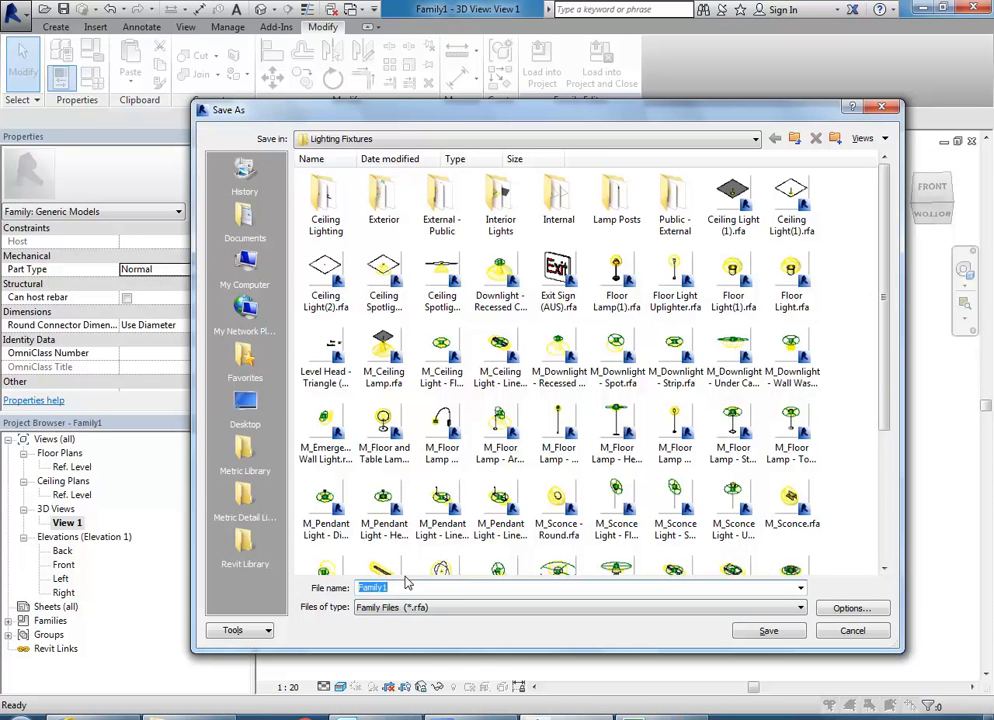
pyautogui.write('Li')
pyautogui.press('Tab')
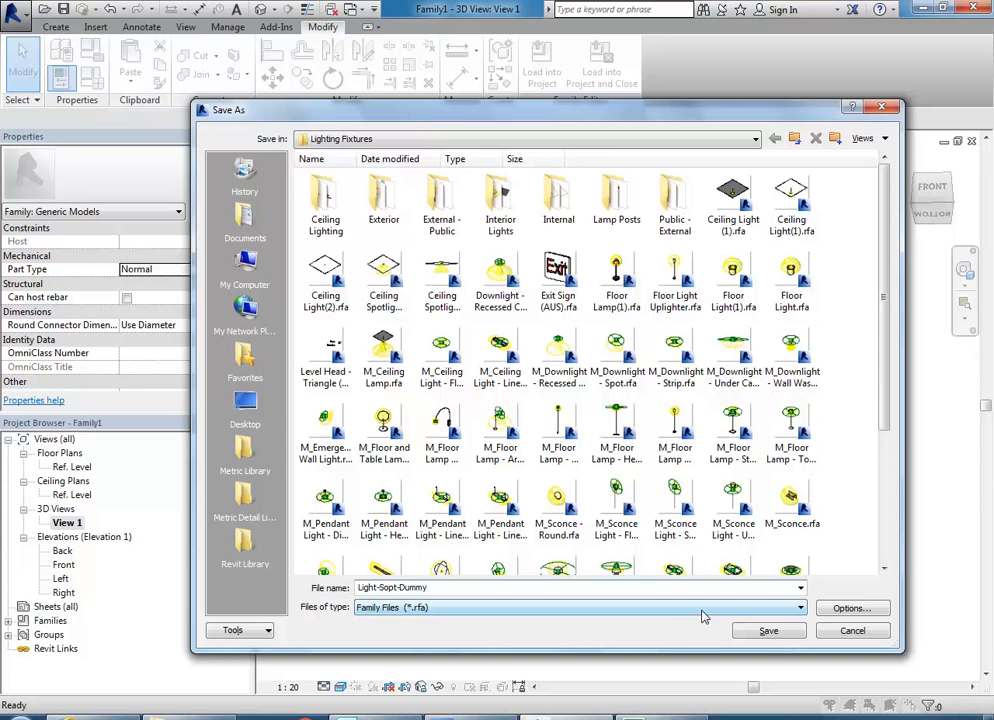
pyautogui.click(762, 630)
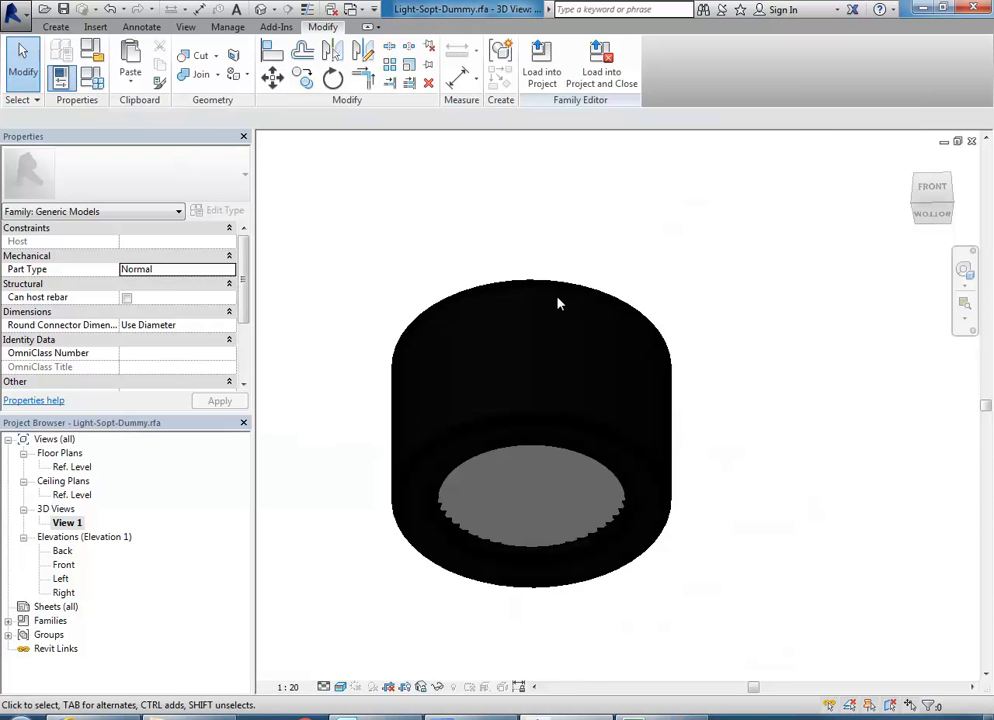
# - Load the Light-Sopt-Dummy family into Round Unhosted Spotlight.rfa
pyautogui.click(541, 66)
pyautogui.click(397, 293)
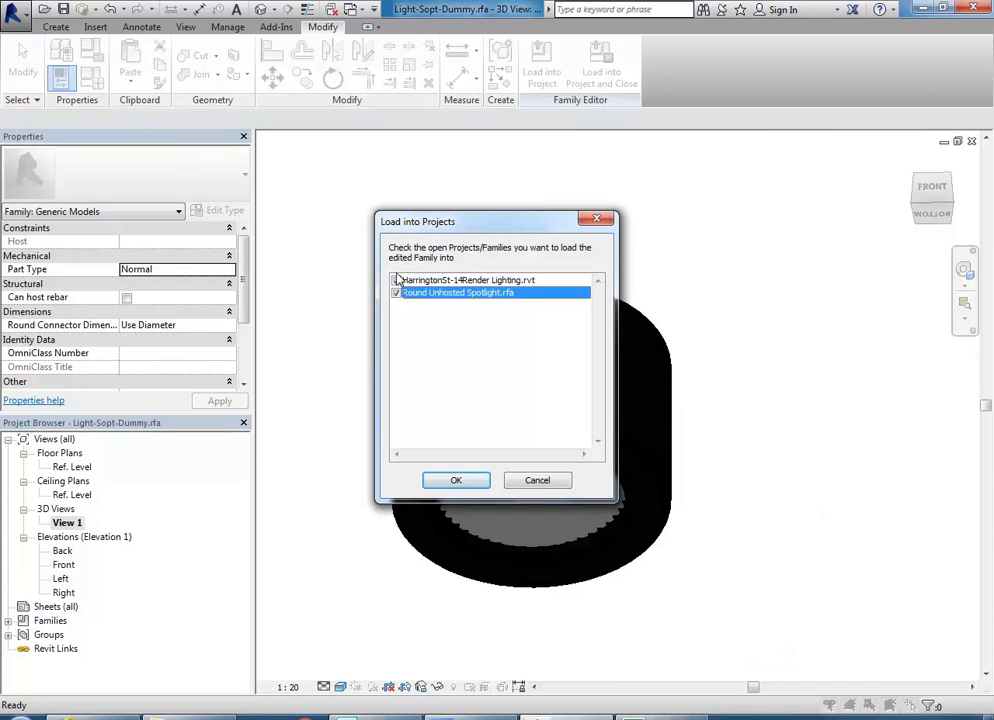
pyautogui.click(396, 281)
pyautogui.click(443, 293)
pyautogui.click(456, 480)
# - Place one Light-Sopt-Dummy at the intersection of the reference planes in the Ground floor plan and finish placing
pyautogui.scroll(5, 545, 399)
pyautogui.scroll(3, 545, 399)
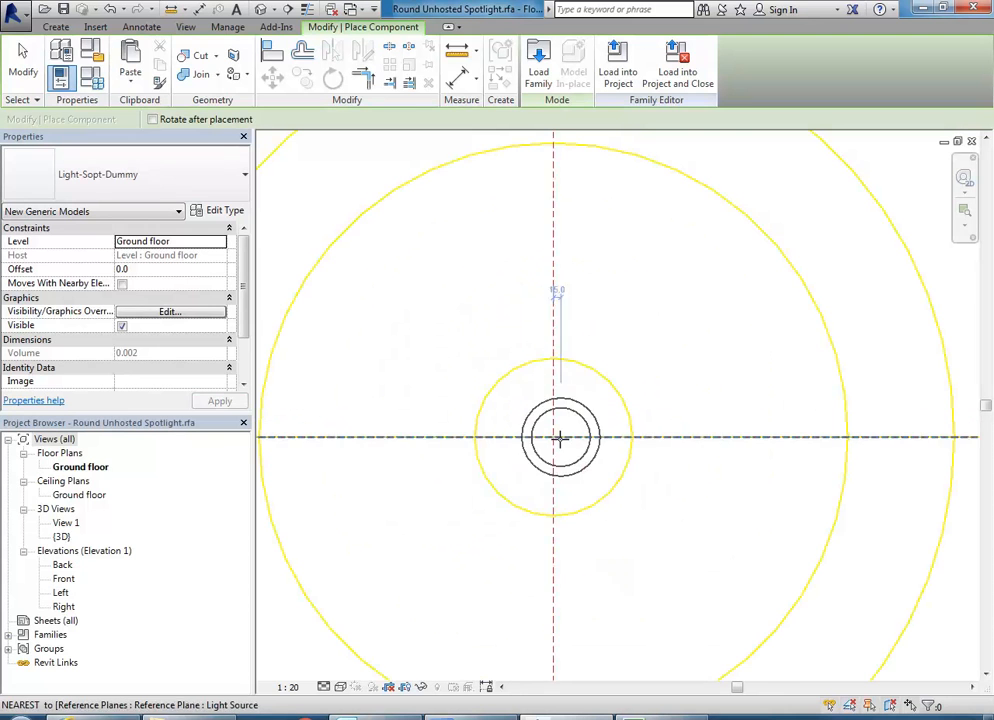
pyautogui.rightClick(446, 318)
pyautogui.click(470, 326)
# - Examine the placed Light-Sopt-Dummy relative to the light source in the {3D} view and the Front elevation
pyautogui.doubleClick(61, 537)
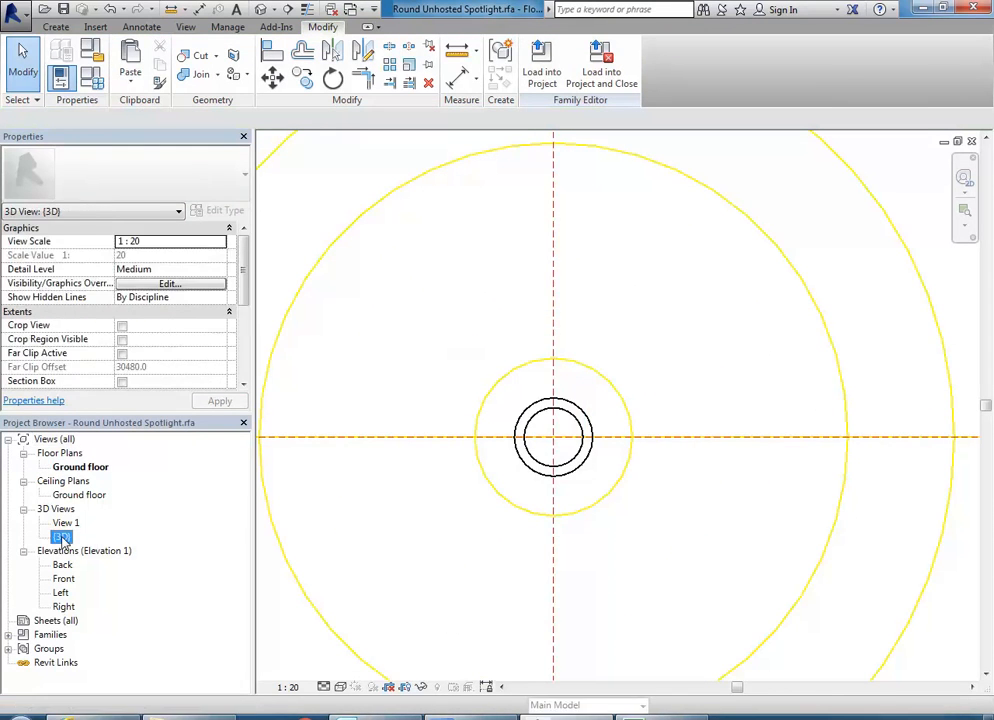
pyautogui.scroll(-5, 487, 355)
pyautogui.scroll(6, 477, 520)
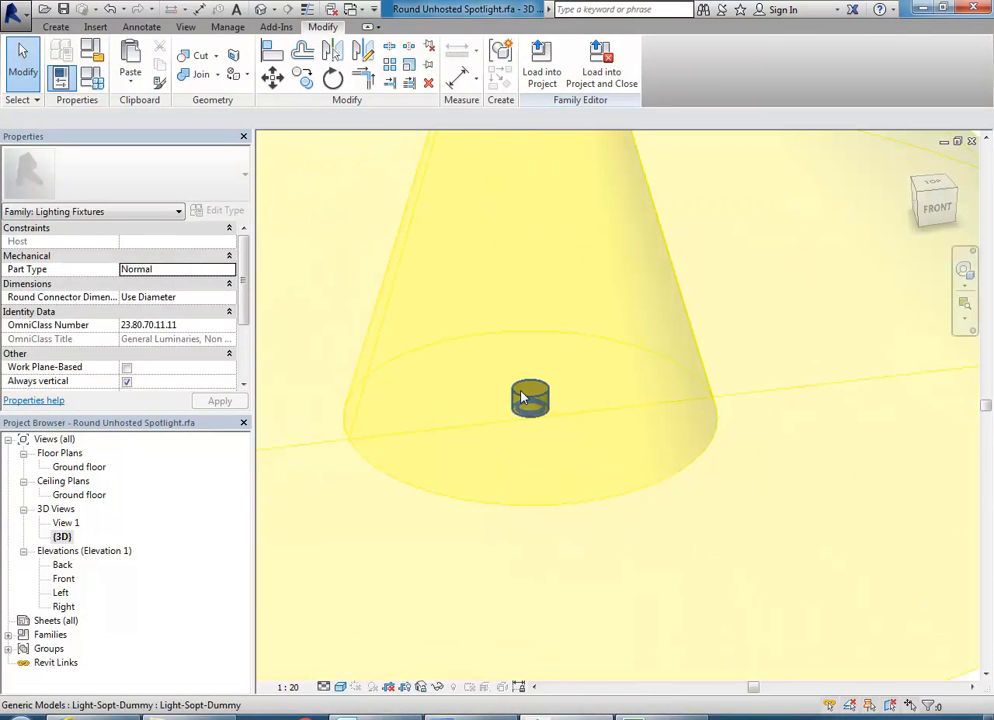
pyautogui.click(528, 400)
pyautogui.scroll(-2, 459, 420)
pyautogui.scroll(-3, 459, 441)
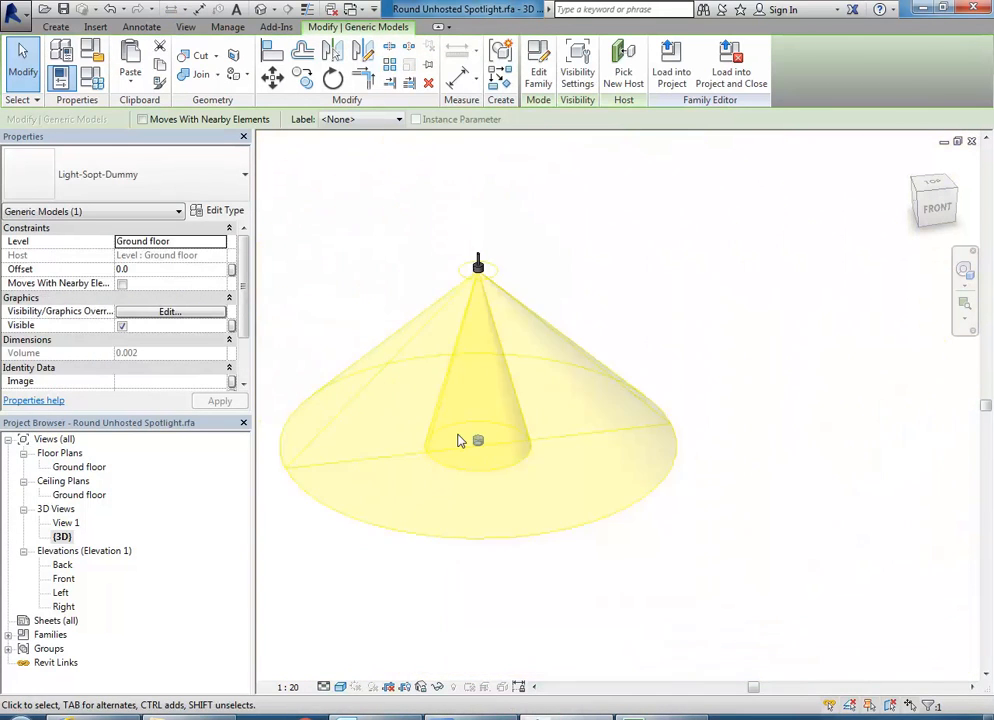
pyautogui.doubleClick(62, 580)
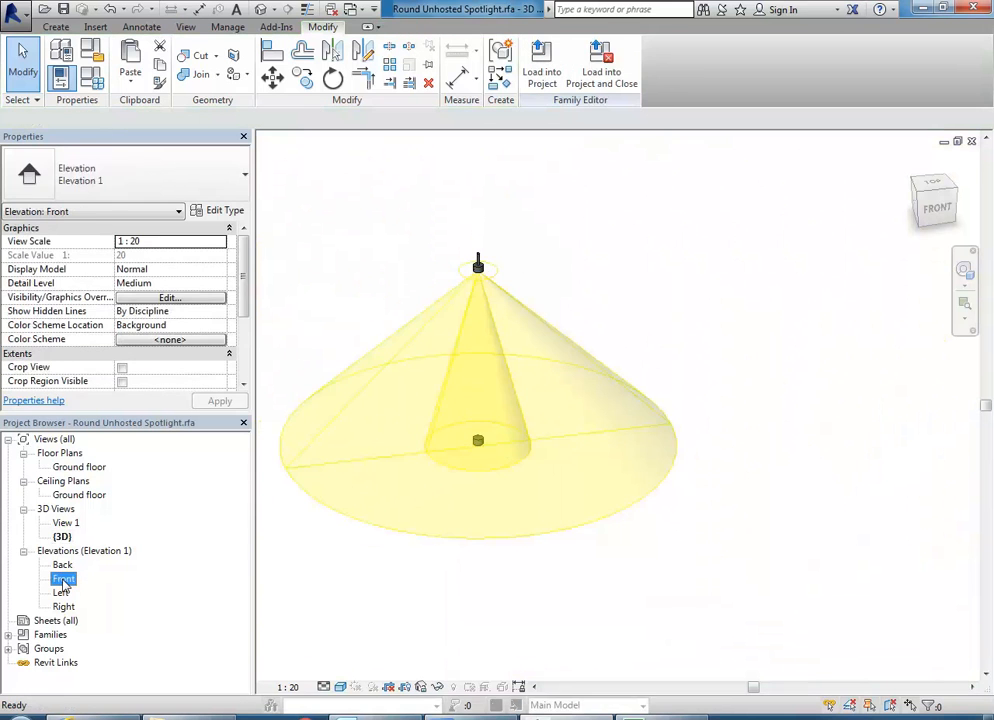
pyautogui.scroll(-5, 570, 385)
pyautogui.moveTo(548, 420); pyautogui.dragTo(526, 340, button='middle')
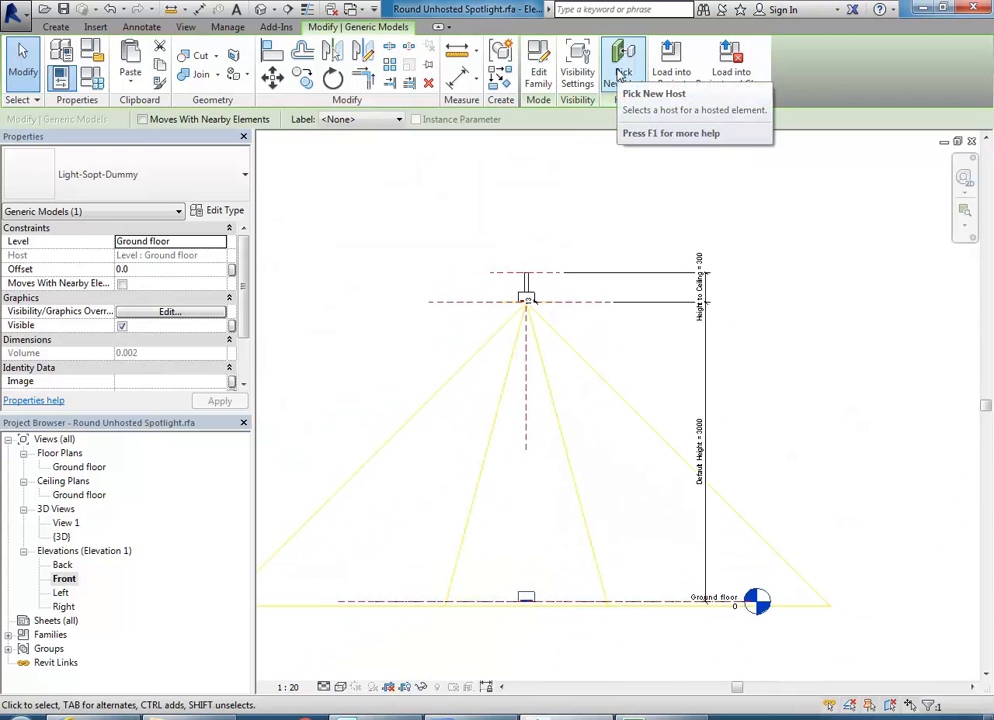
pyautogui.click(622, 75)
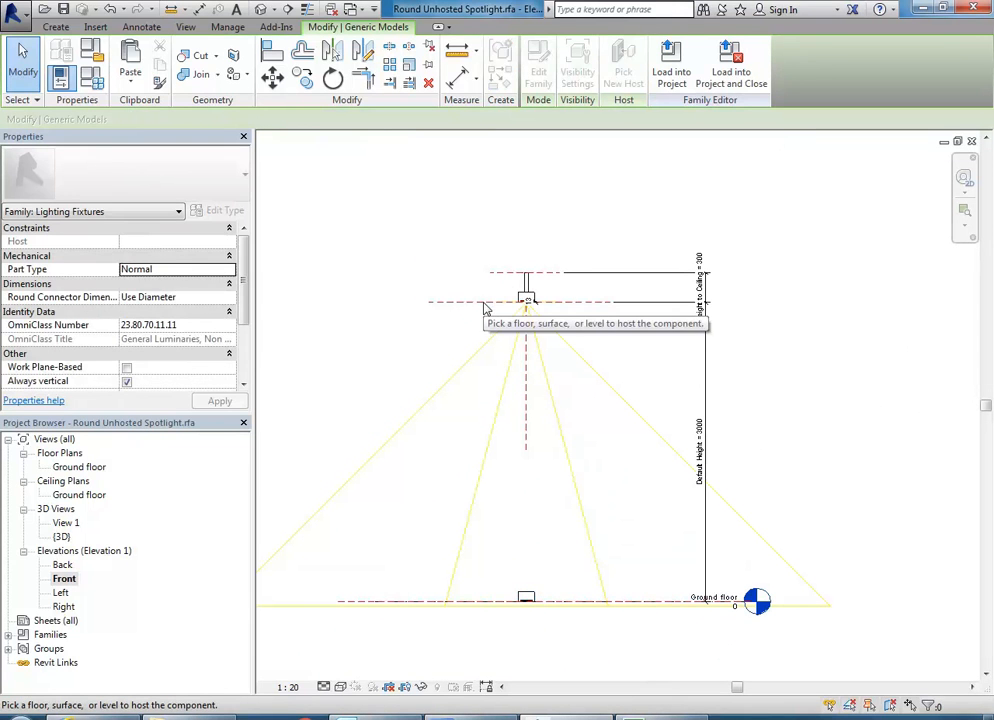
pyautogui.rightClick(459, 241)
pyautogui.click(490, 247)
pyautogui.rightClick(482, 244)
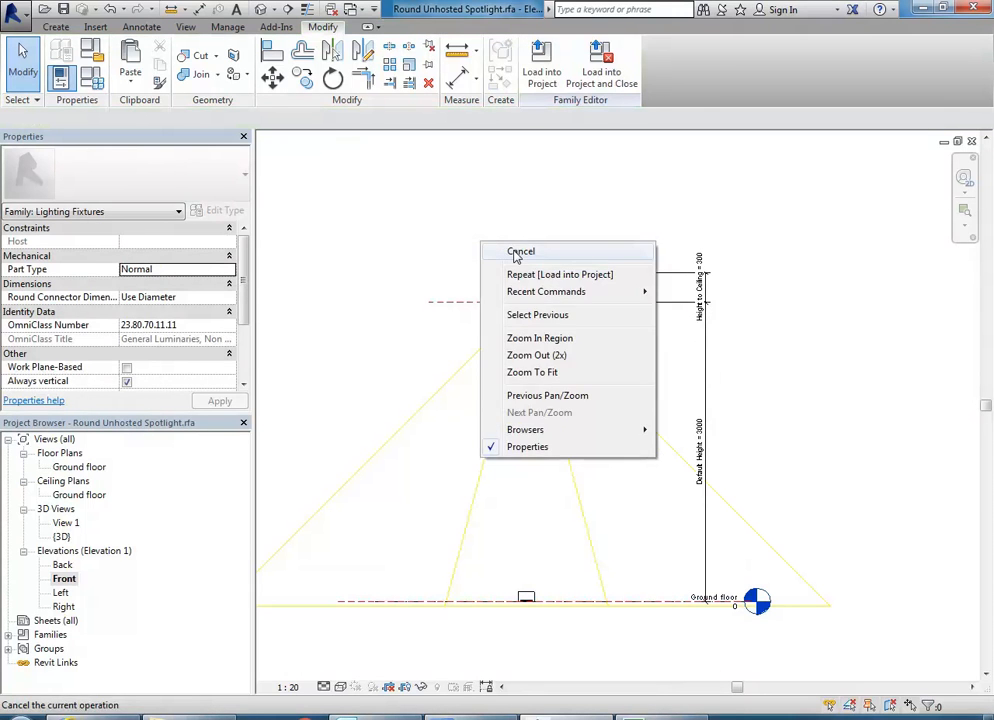
pyautogui.click(510, 251)
# - Move the Light-Sopt-Dummy up from the ground floor to beside the original spotlight body, at an offset of about 3073 mm
pyautogui.click(530, 596)
pyautogui.moveTo(530, 596); pyautogui.dragTo(527, 339)
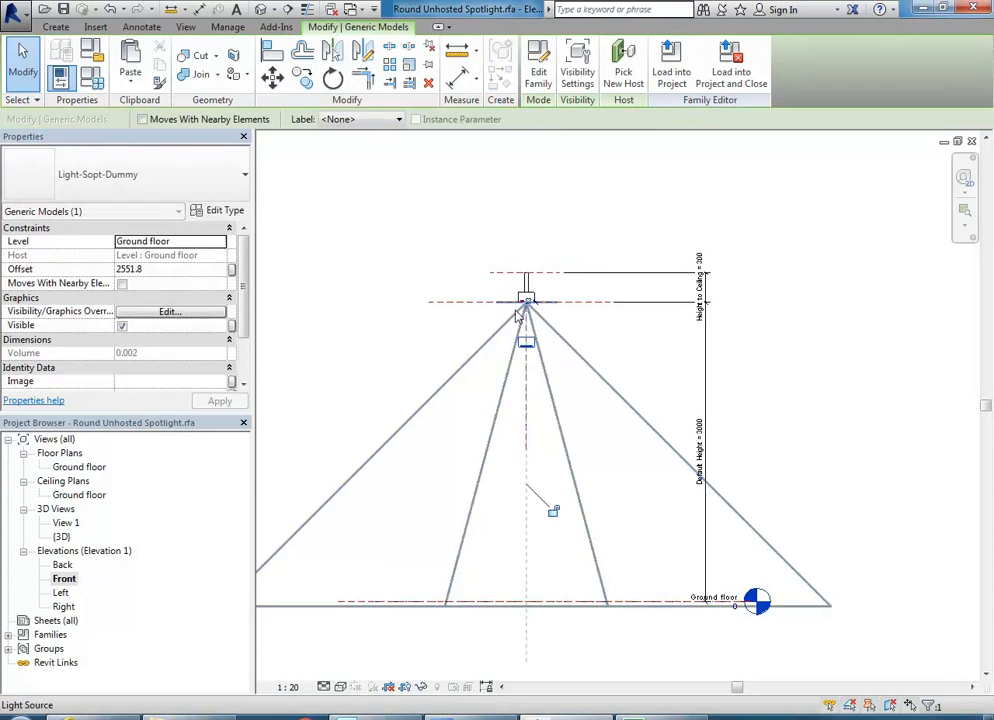
pyautogui.scroll(5, 517, 310)
pyautogui.scroll(-5, 517, 338)
pyautogui.scroll(1, 519, 352)
pyautogui.scroll(4, 519, 352)
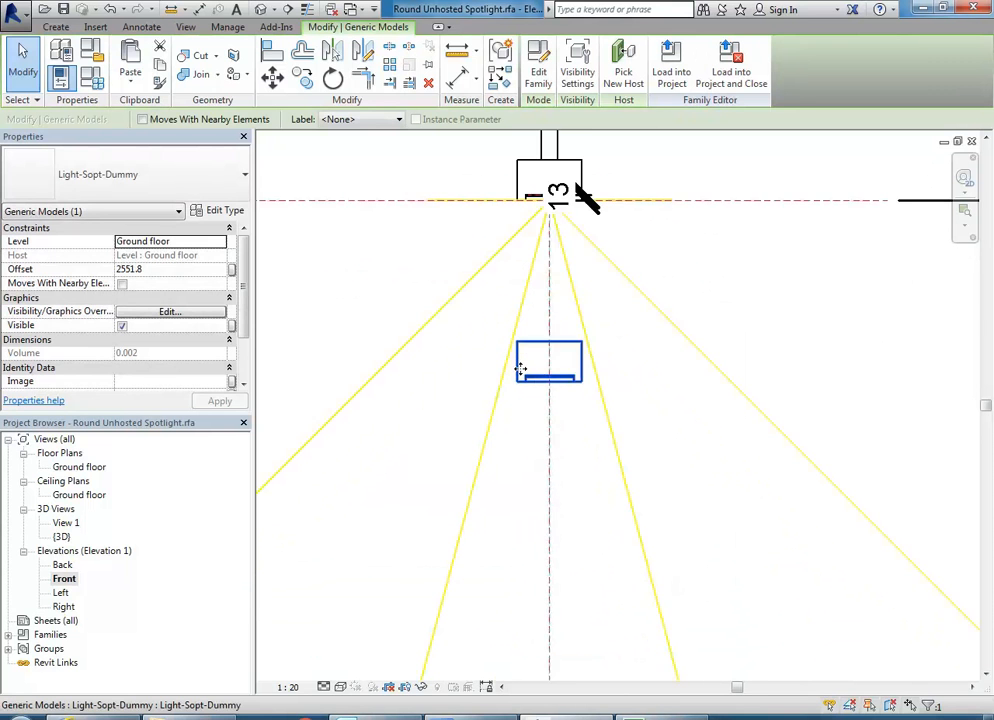
pyautogui.scroll(-1, 515, 360)
pyautogui.moveTo(506, 437); pyautogui.dragTo(413, 222)
pyautogui.scroll(3, 406, 311)
pyautogui.moveTo(447, 281); pyautogui.dragTo(438, 380, button='middle')
pyautogui.click(384, 344)
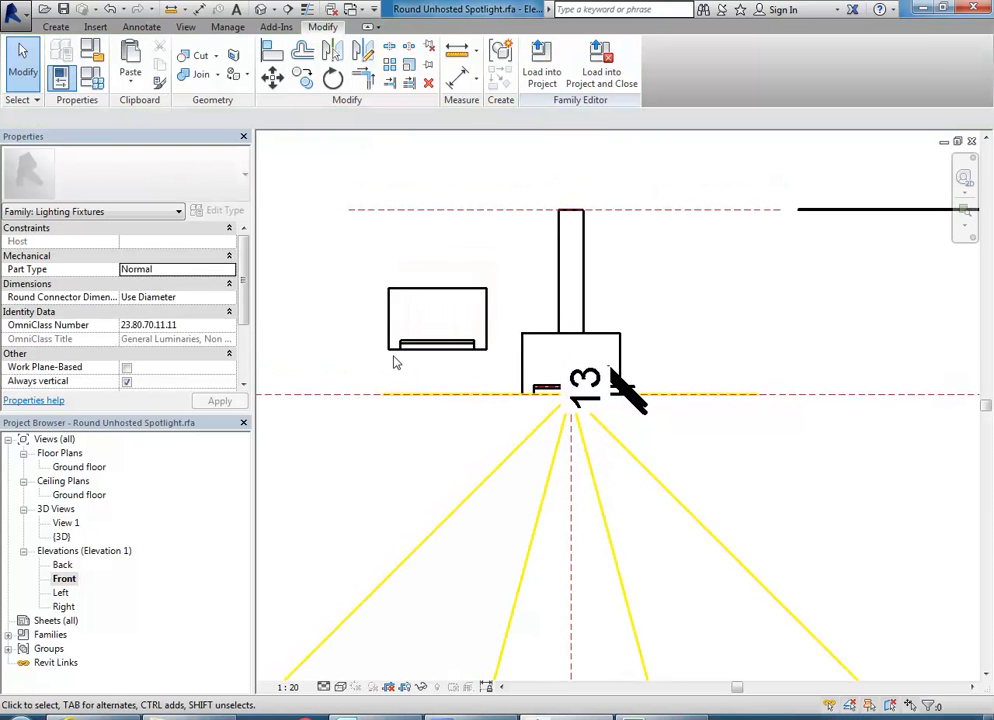
# - Move the 13 mm dimension sideways, clear of the original spotlight body
pyautogui.scroll(2, 537, 341)
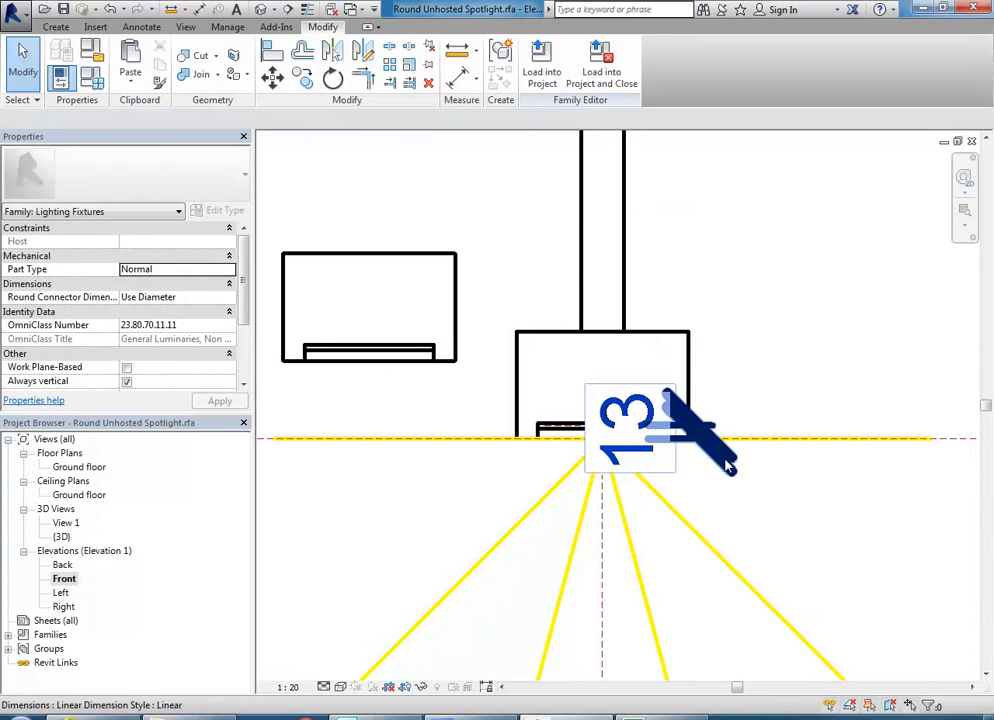
pyautogui.click(718, 404)
pyautogui.scroll(-3, 706, 437)
pyautogui.moveTo(727, 412); pyautogui.dragTo(533, 442, button='middle')
pyautogui.scroll(-1, 600, 460)
pyautogui.scroll(-1, 533, 442)
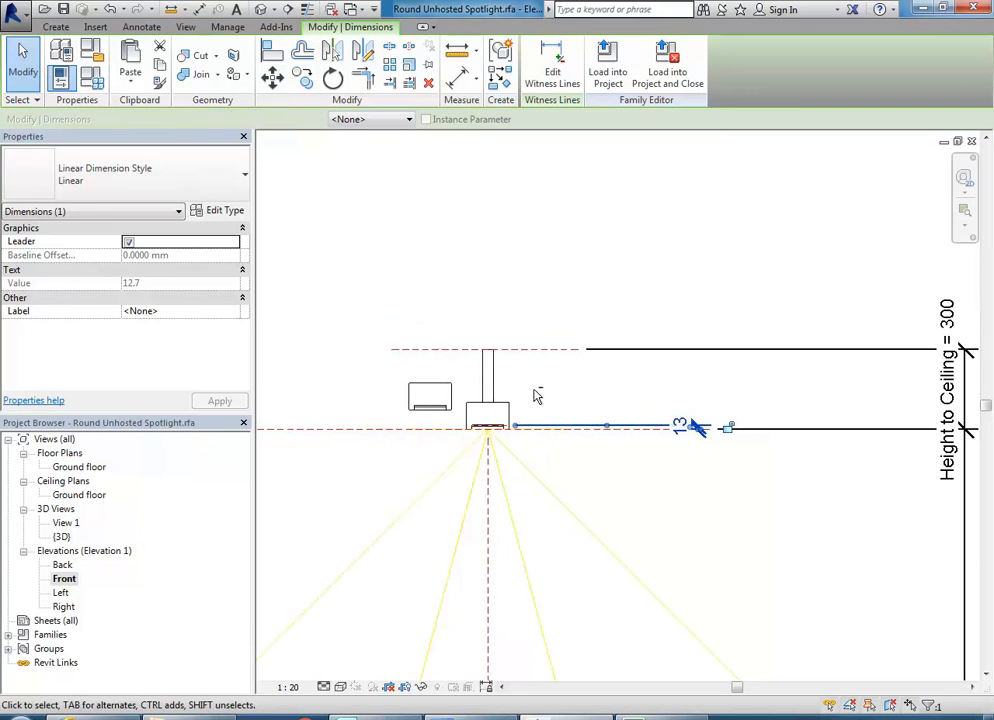
pyautogui.click(520, 406)
# - Delete the original spotlight body below the suspension rod, keeping the rod and the light source
pyautogui.scroll(3, 488, 412)
pyautogui.moveTo(426, 395); pyautogui.dragTo(584, 504)
pyautogui.press('Delete')
pyautogui.moveTo(430, 447); pyautogui.dragTo(459, 455, button='middle')
pyautogui.scroll(-2, 470, 443)
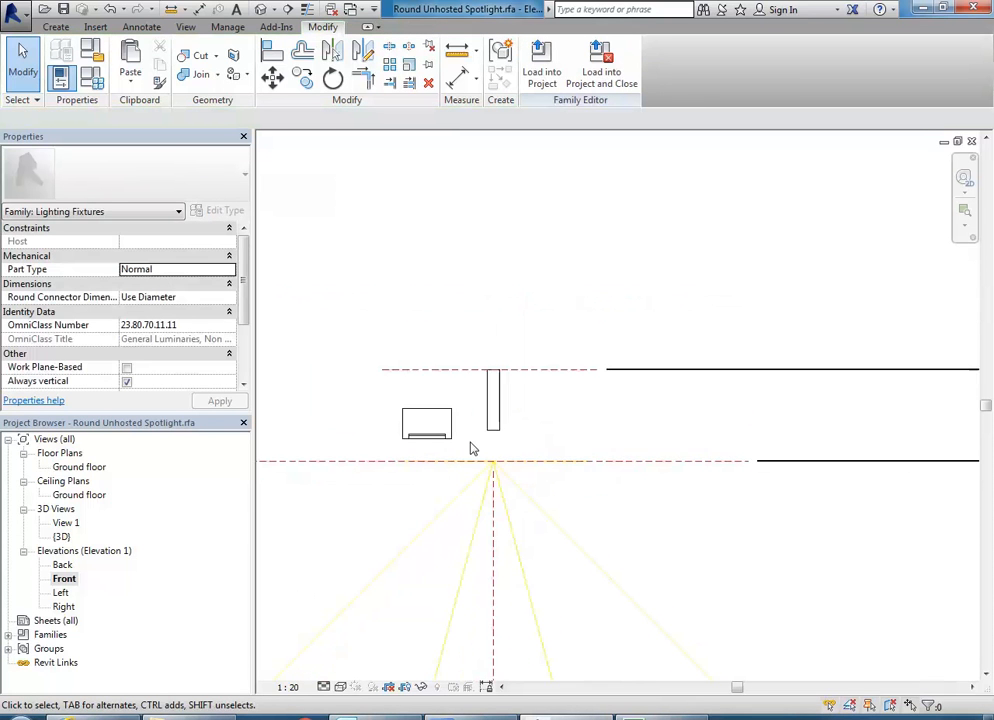
# - Move the Light-Sopt-Dummy under the suspension rod so it overlaps the rod's lower end, at an offset of about 3025 mm
pyautogui.scroll(-2, 472, 449)
pyautogui.scroll(5, 474, 449)
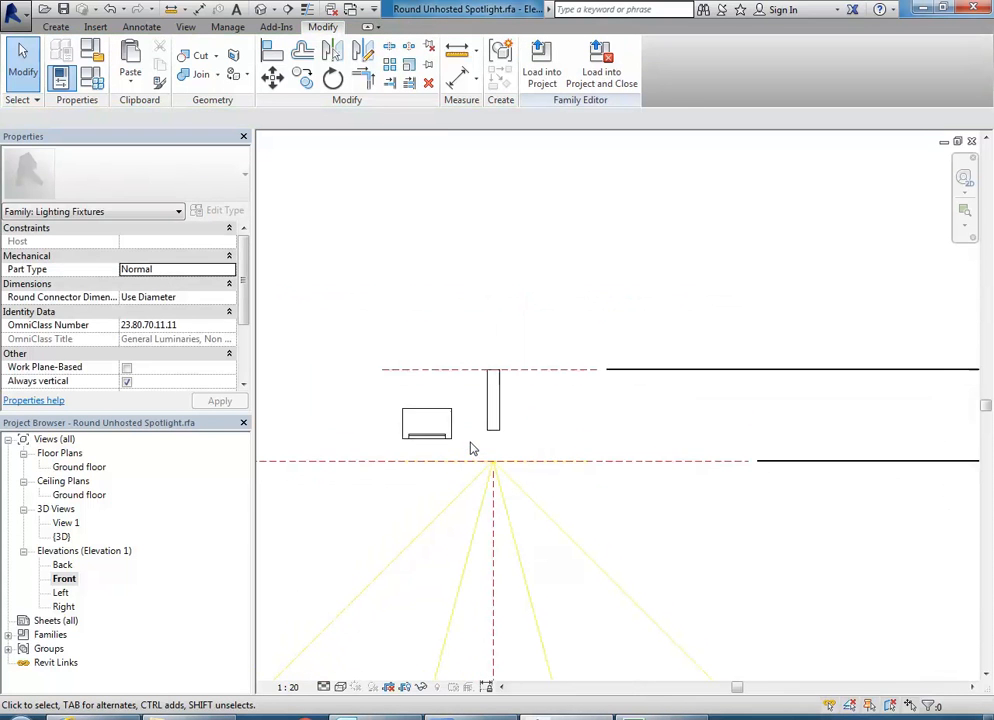
pyautogui.click(410, 438)
pyautogui.scroll(3, 410, 462)
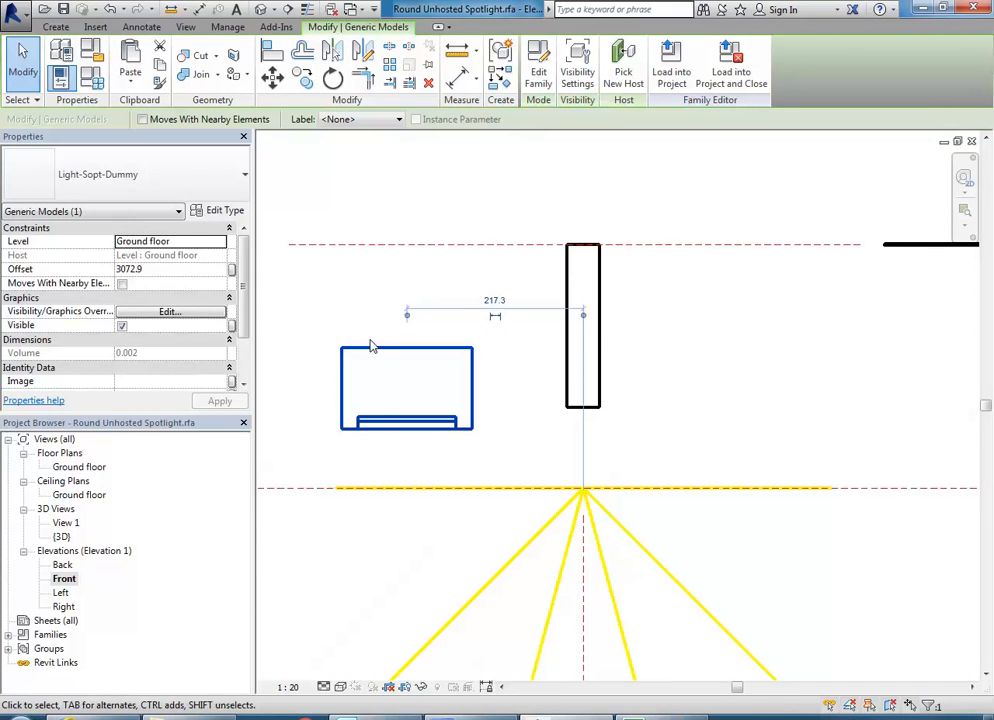
pyautogui.moveTo(348, 348); pyautogui.dragTo(476, 401)
pyautogui.click(428, 348)
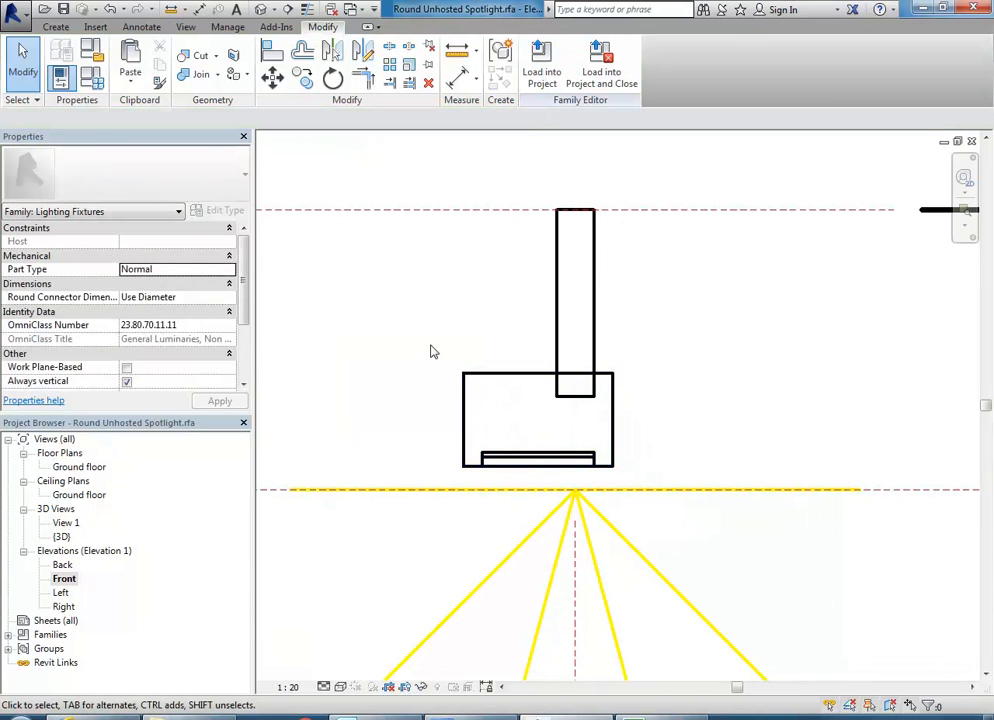
pyautogui.click(505, 384)
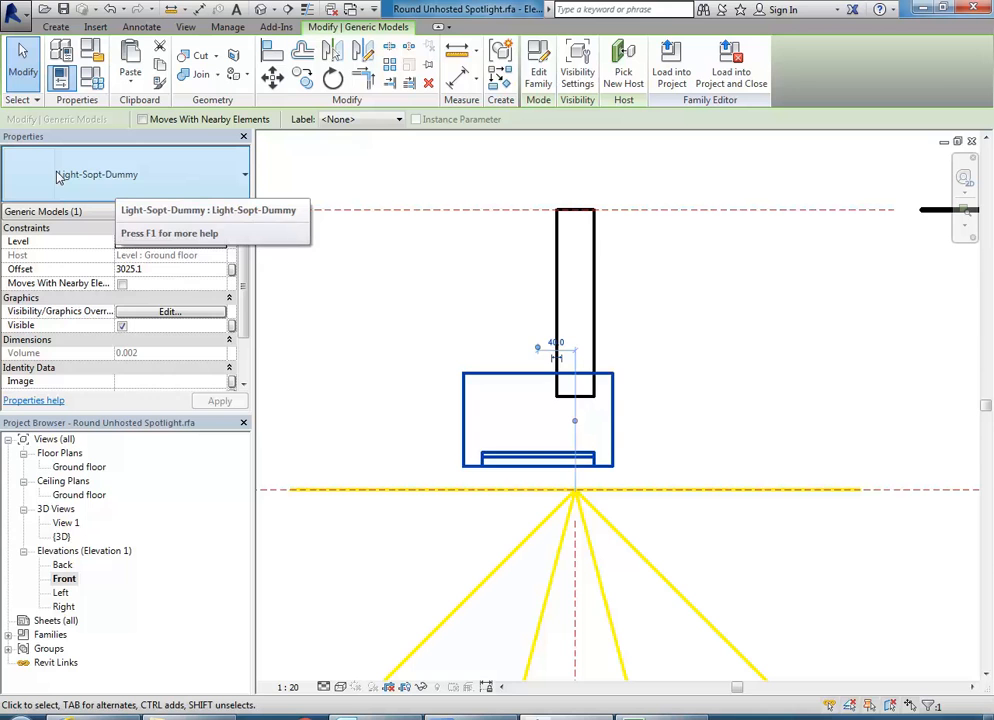
pyautogui.click(420, 314)
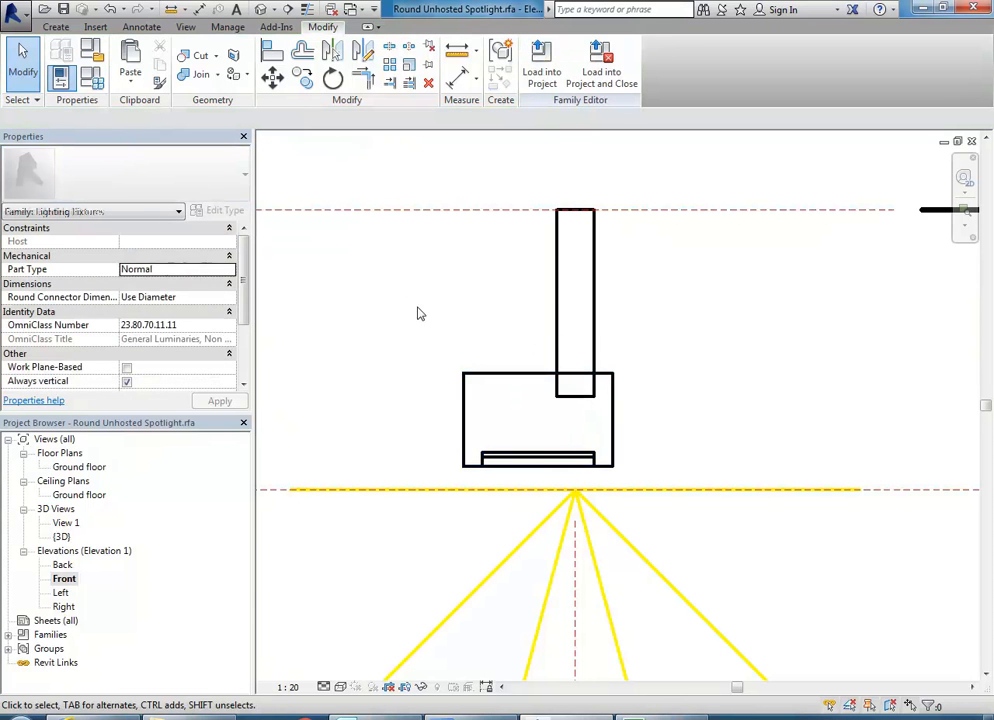
# - Draw a horizontal reference line from the light source's apex along the light source level, ending beyond the light source symbol
pyautogui.click(57, 27)
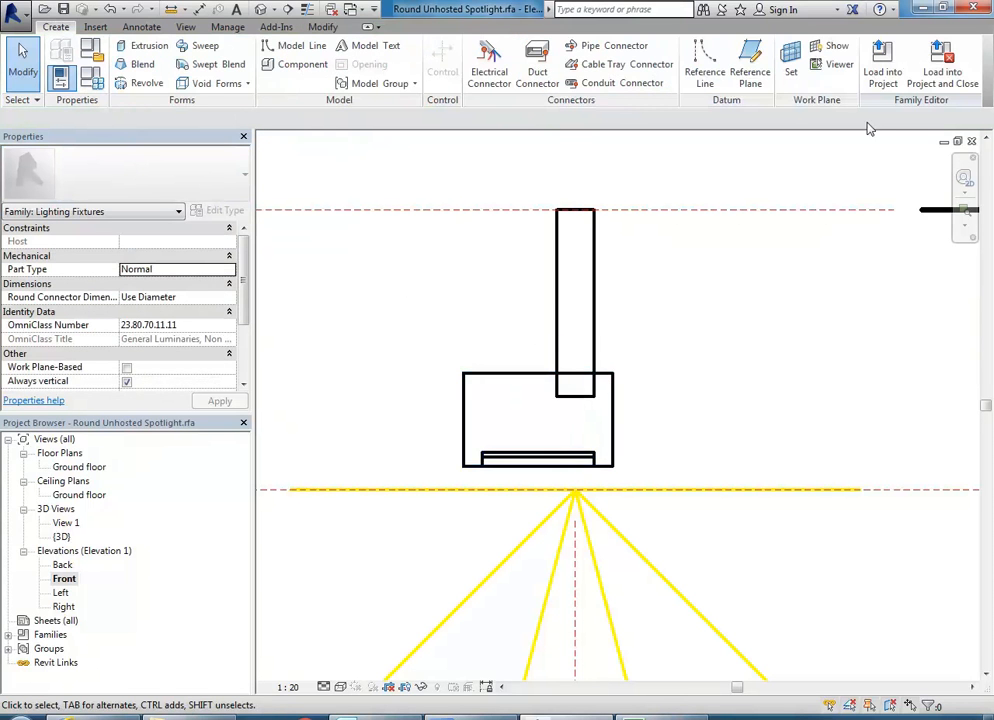
pyautogui.click(705, 70)
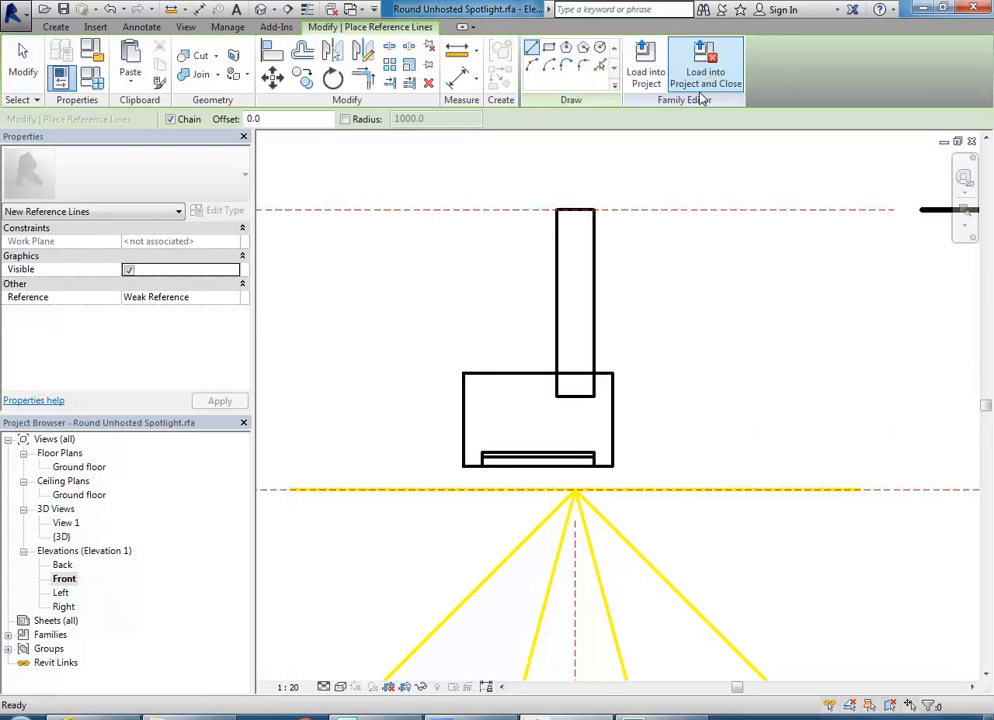
pyautogui.scroll(-2, 560, 485)
pyautogui.scroll(3, 504, 493)
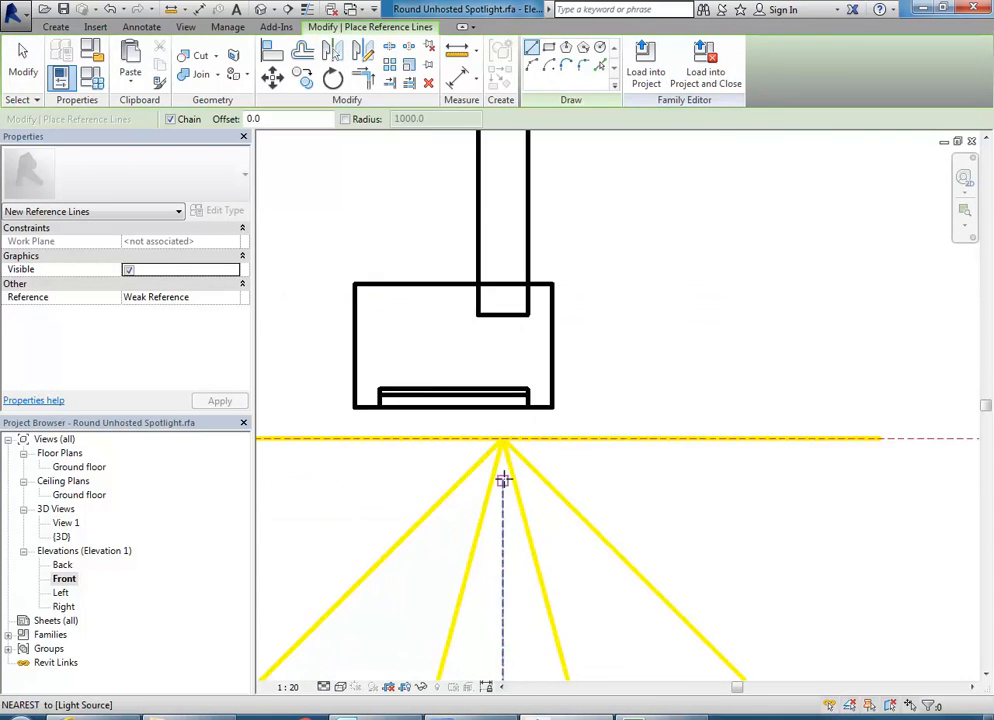
pyautogui.click(502, 438)
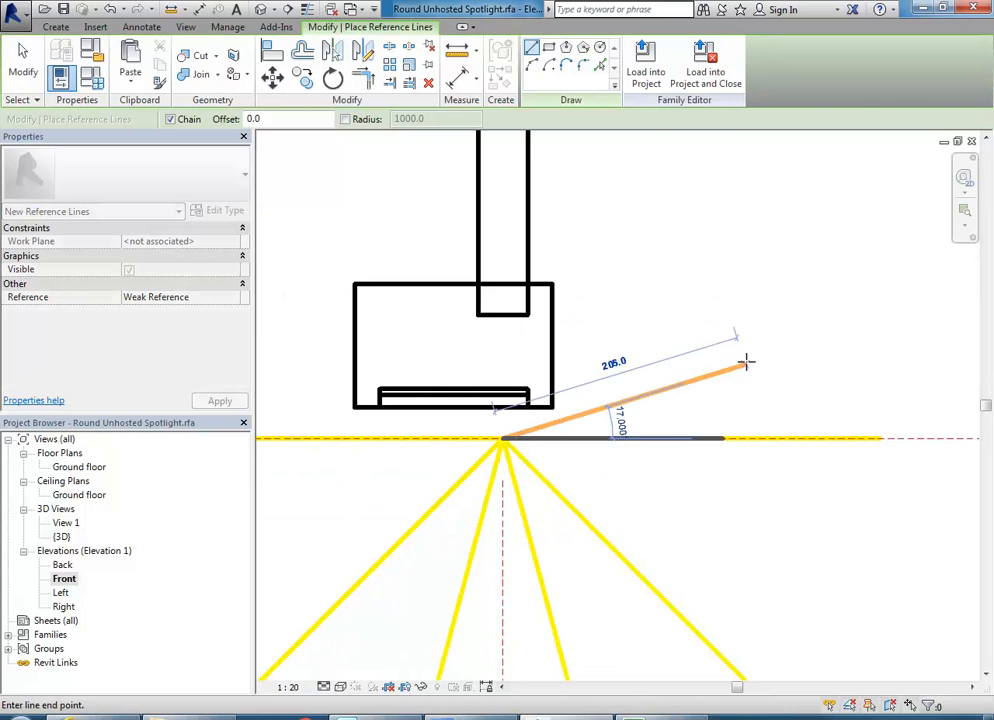
pyautogui.scroll(-2, 690, 376)
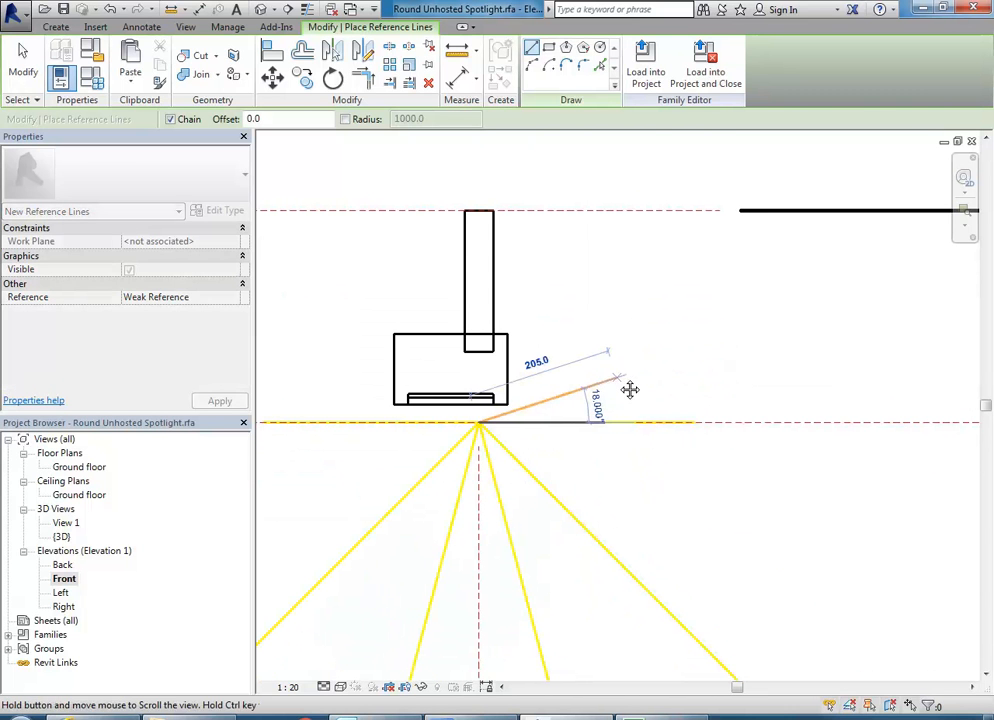
pyautogui.click(769, 423)
pyautogui.rightClick(615, 297)
pyautogui.click(655, 309)
pyautogui.rightClick(655, 308)
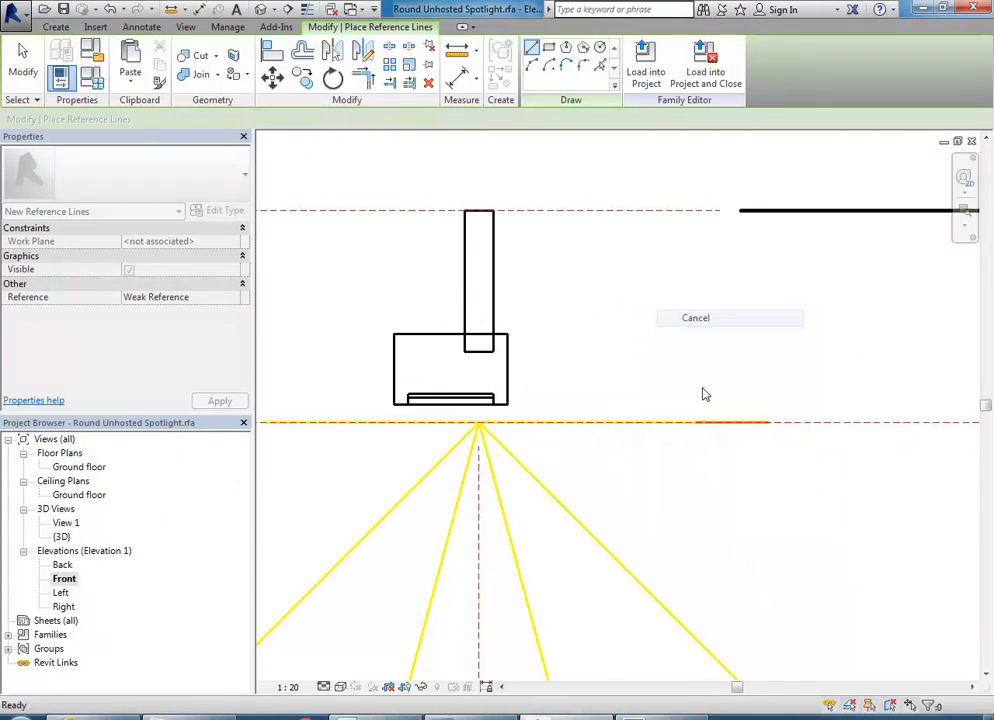
pyautogui.click(690, 319)
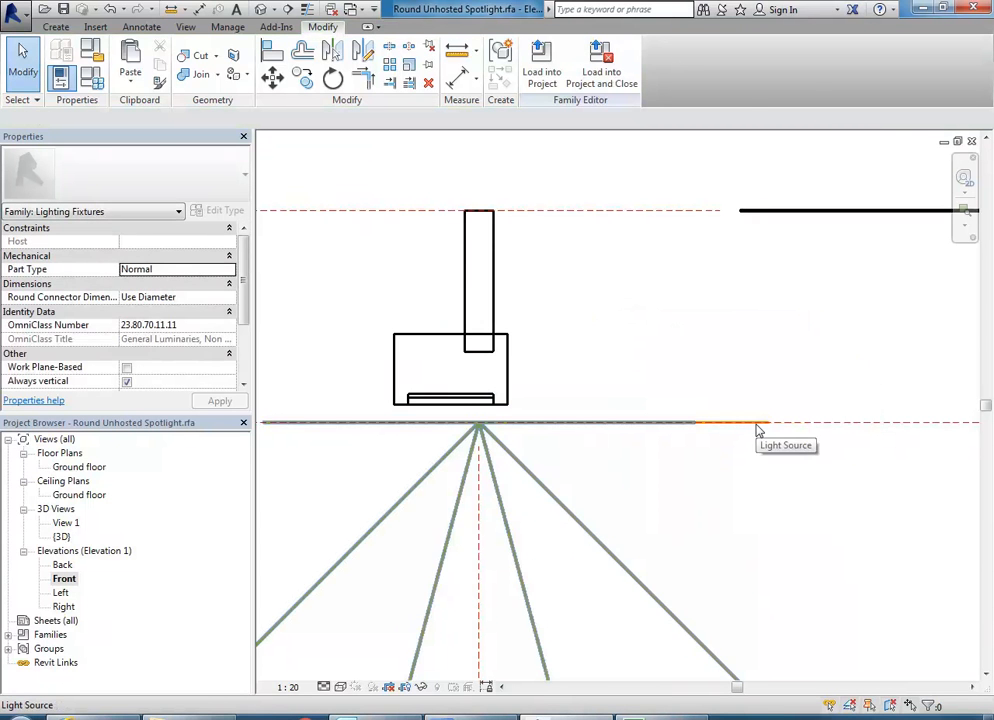
# - Tilt the reference line upward by its free end to about 40° from horizontal, at a length of about 275 mm
pyautogui.click(757, 430)
pyautogui.click(757, 430)
pyautogui.moveTo(639, 457); pyautogui.dragTo(628, 477, button='middle')
pyautogui.moveTo(778, 443); pyautogui.dragTo(671, 315)
pyautogui.scroll(2, 562, 340)
pyautogui.scroll(-2, 564, 342)
pyautogui.moveTo(578, 346); pyautogui.dragTo(587, 370, button='middle')
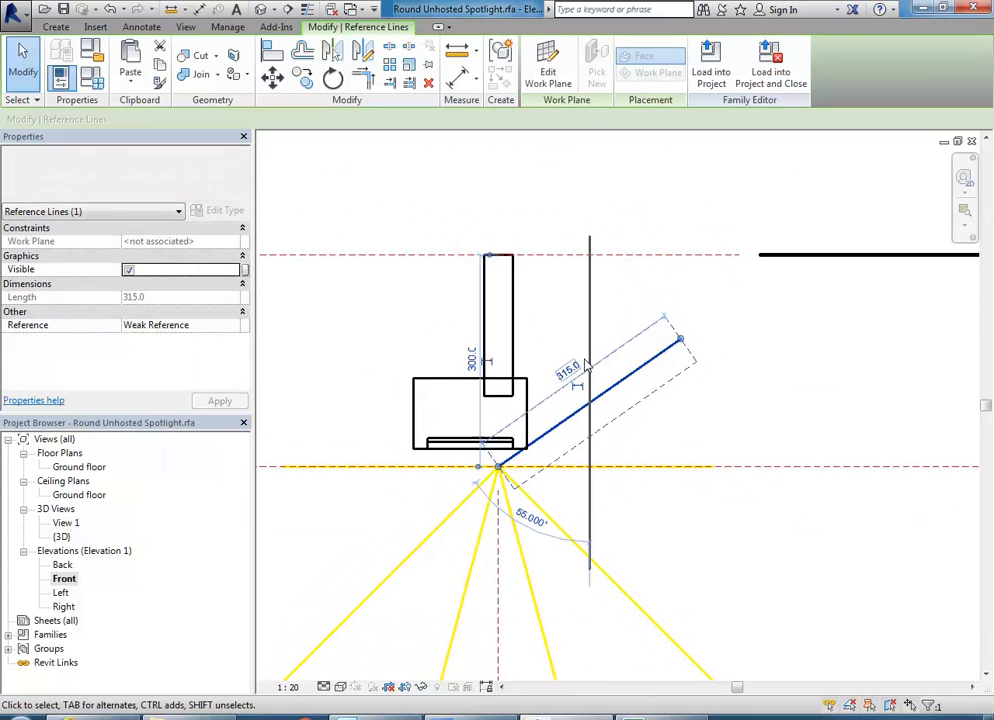
pyautogui.moveTo(680, 341); pyautogui.dragTo(645, 341)
pyautogui.scroll(2, 588, 352)
pyautogui.click(545, 330)
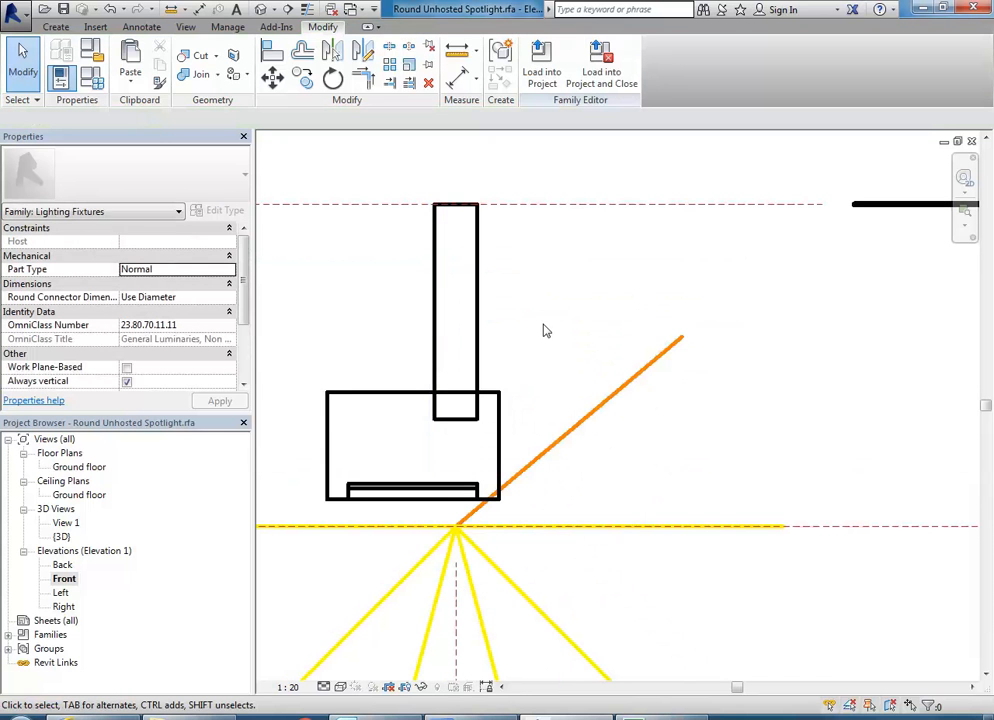
# - Add an angular dimension between the horizontal light source reference and the tilted reference line
pyautogui.click(477, 86)
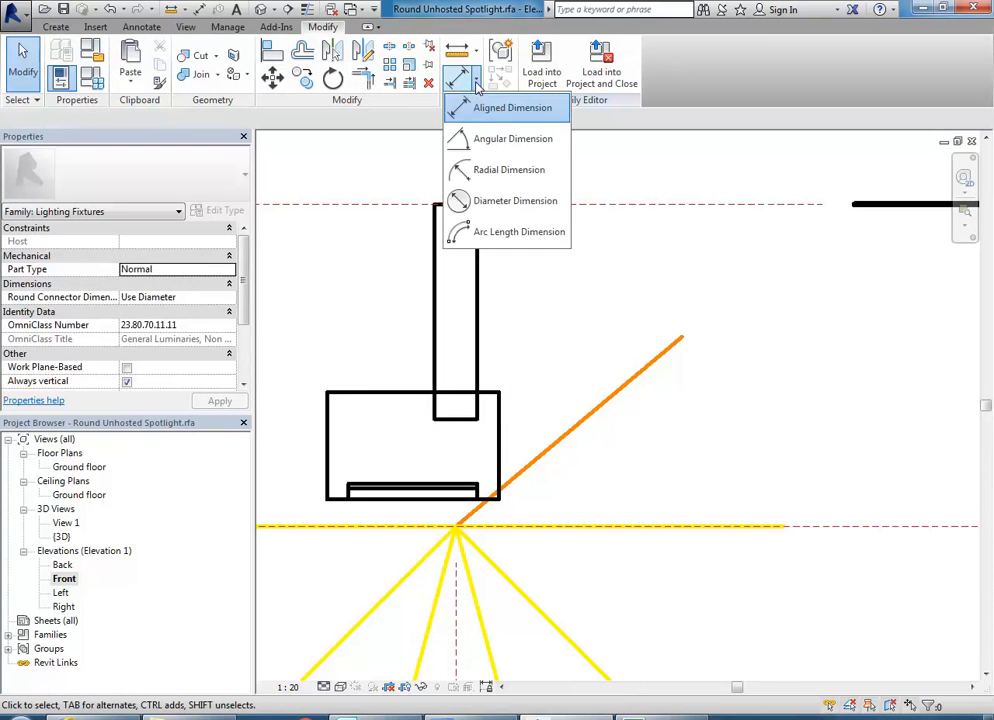
pyautogui.click(474, 136)
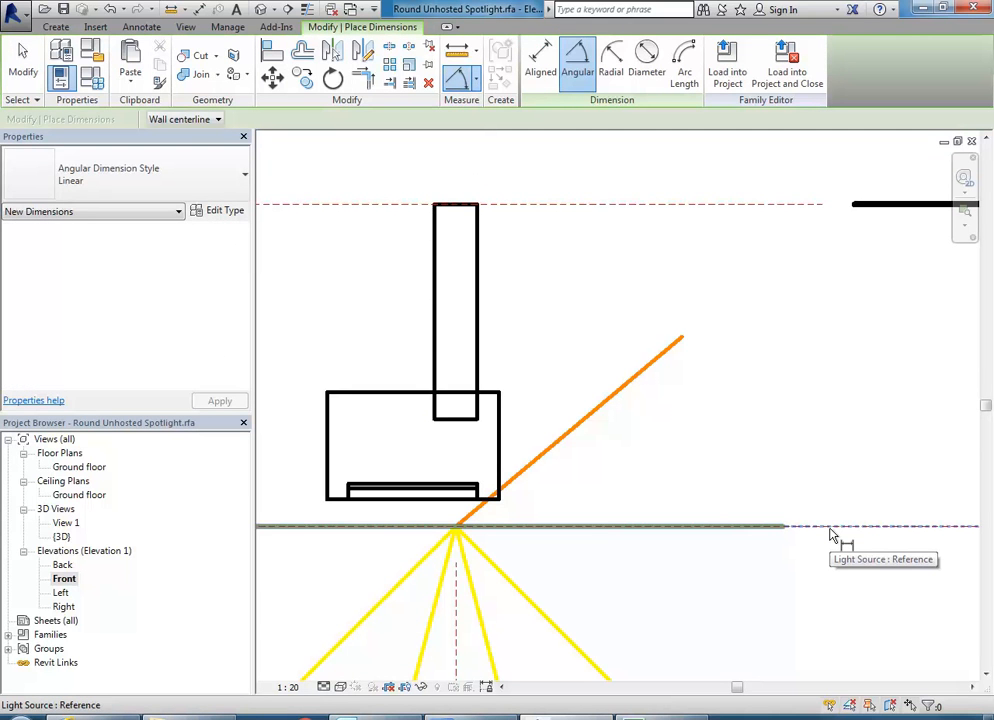
pyautogui.click(829, 530)
pyautogui.click(610, 415)
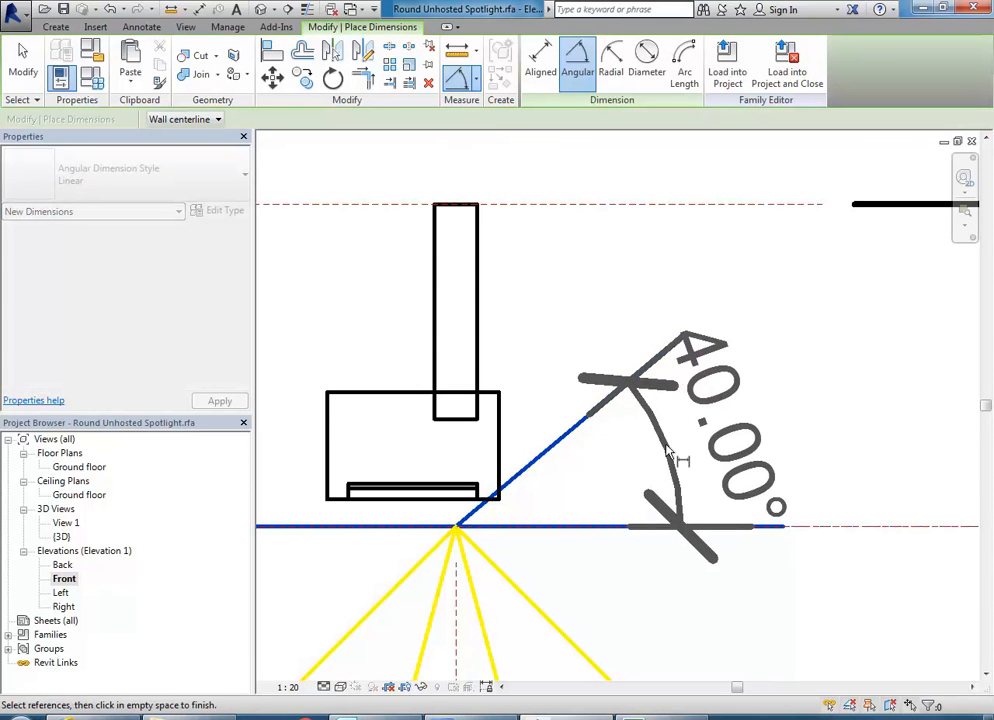
pyautogui.click(650, 470)
pyautogui.rightClick(566, 284)
pyautogui.click(588, 292)
pyautogui.scroll(-3, 586, 282)
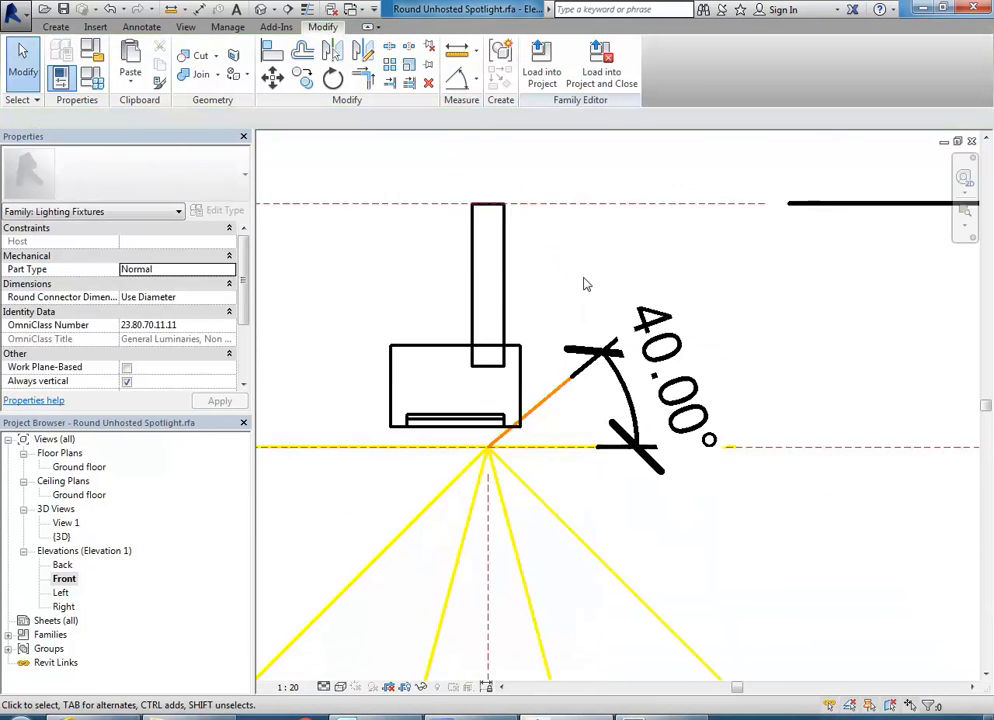
# - Try to label the angular dimension with the existing Tilt Angle parameter
pyautogui.click(540, 380)
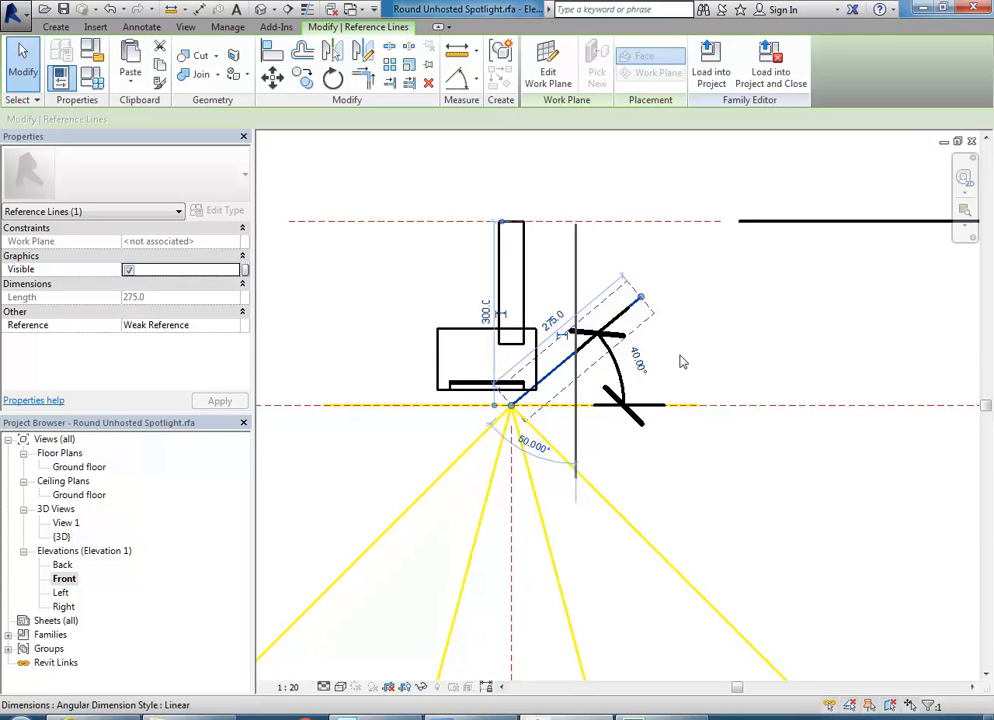
pyautogui.press('Escape')
pyautogui.click(601, 421)
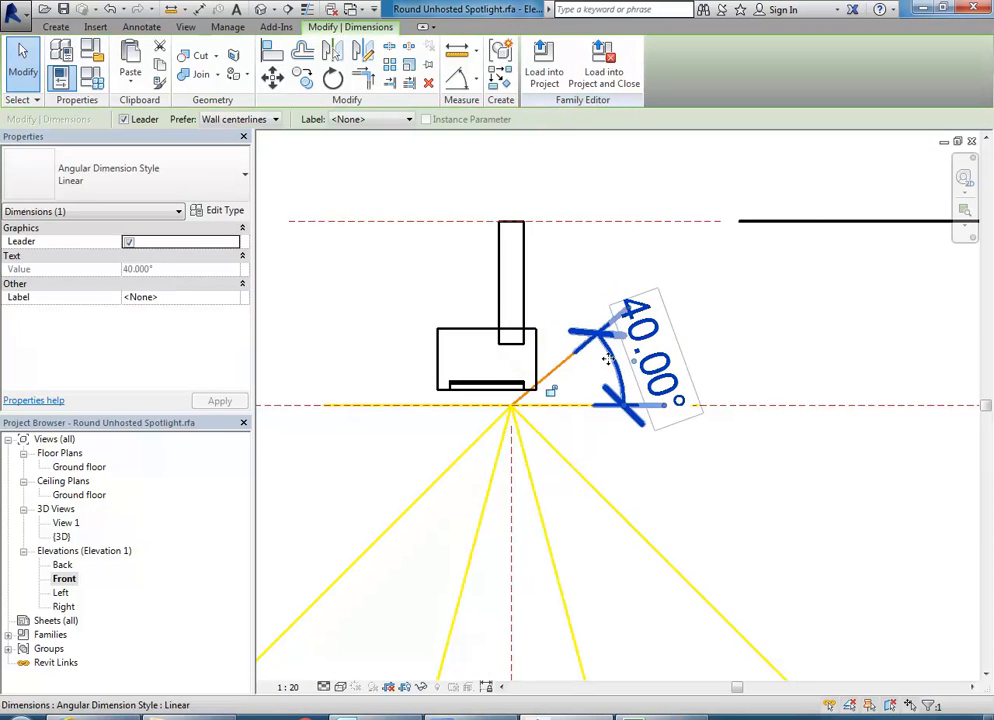
pyautogui.click(374, 120)
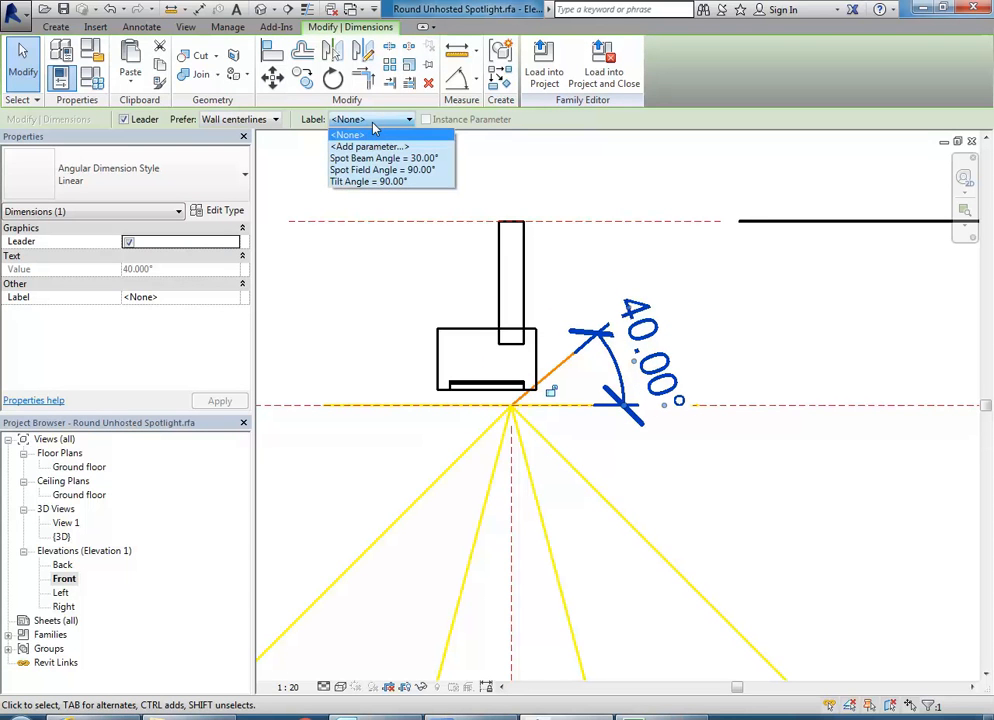
pyautogui.click(368, 181)
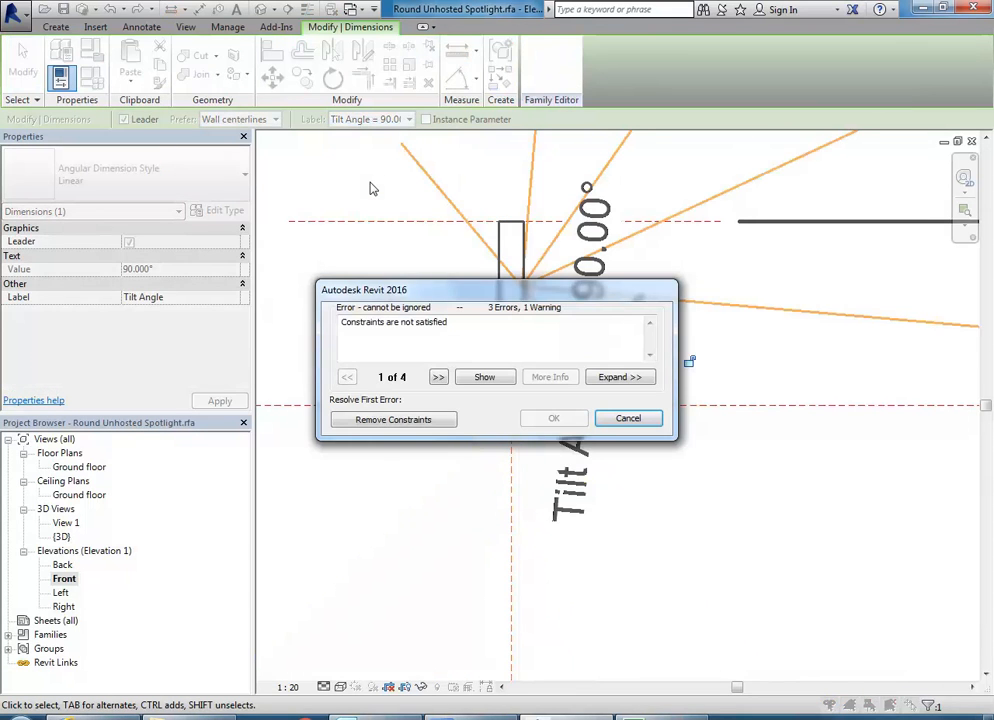
pyautogui.moveTo(515, 300); pyautogui.dragTo(255, 346)
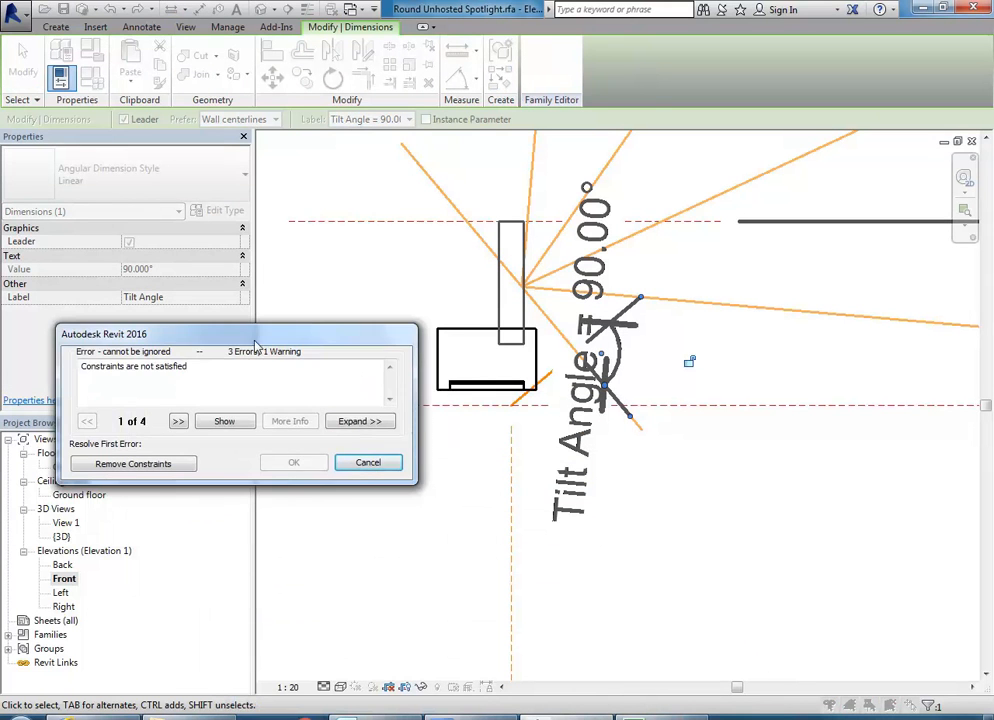
pyautogui.click(366, 463)
# - Examine the tilted reference line and its angular dimension, and review the angle parameters of family type 277V
pyautogui.click(590, 352)
pyautogui.scroll(2, 557, 381)
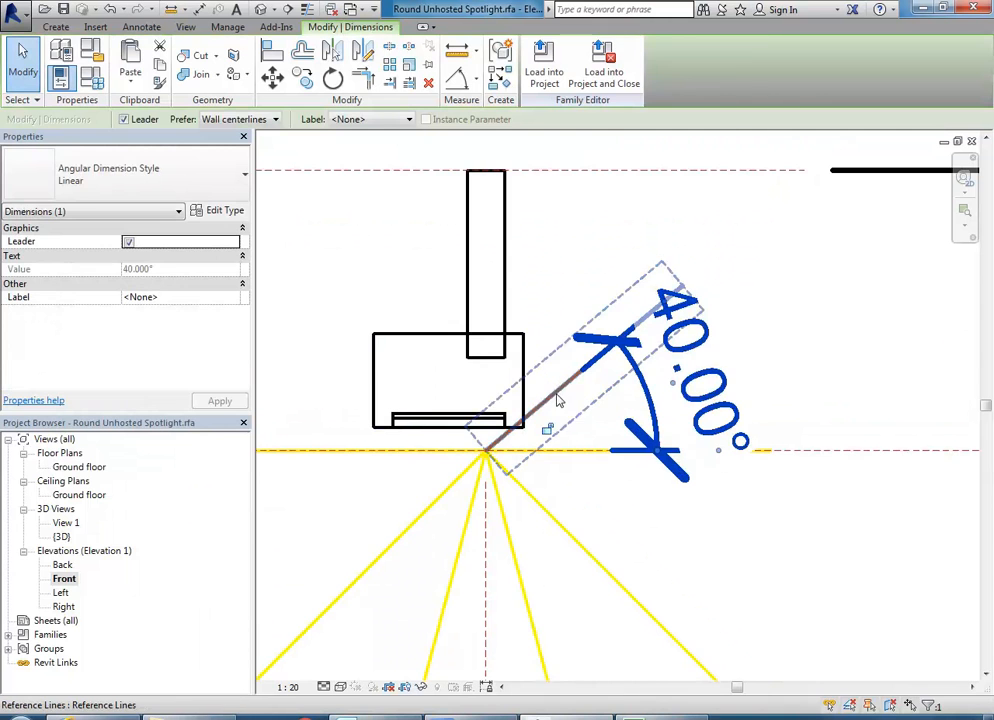
pyautogui.click(557, 399)
pyautogui.scroll(-3, 560, 468)
pyautogui.click(595, 438)
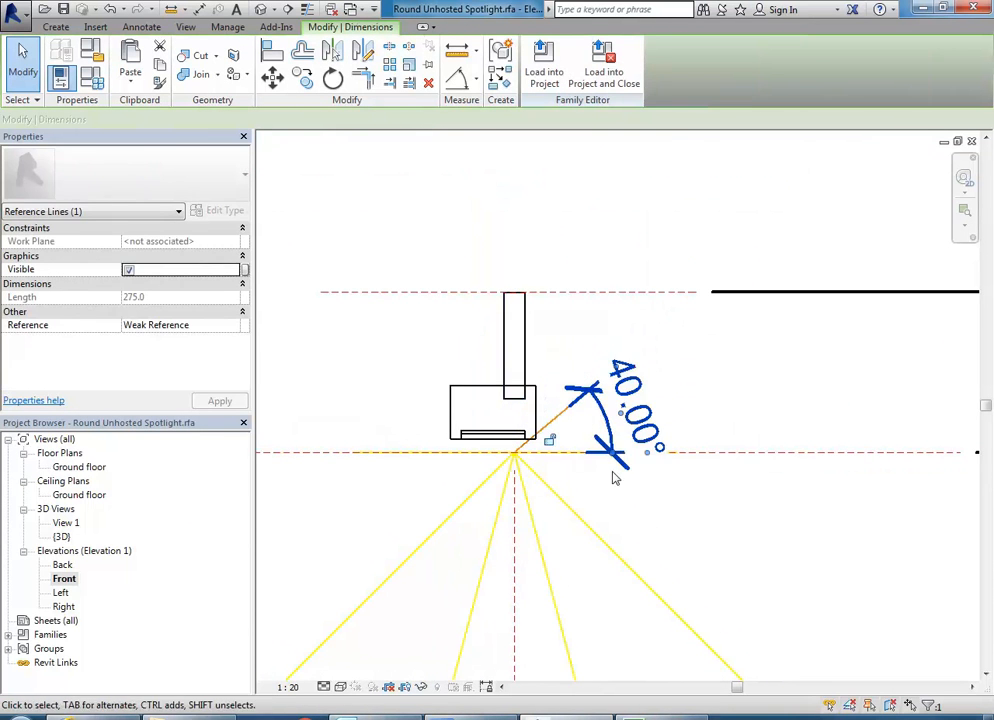
pyautogui.scroll(2, 595, 438)
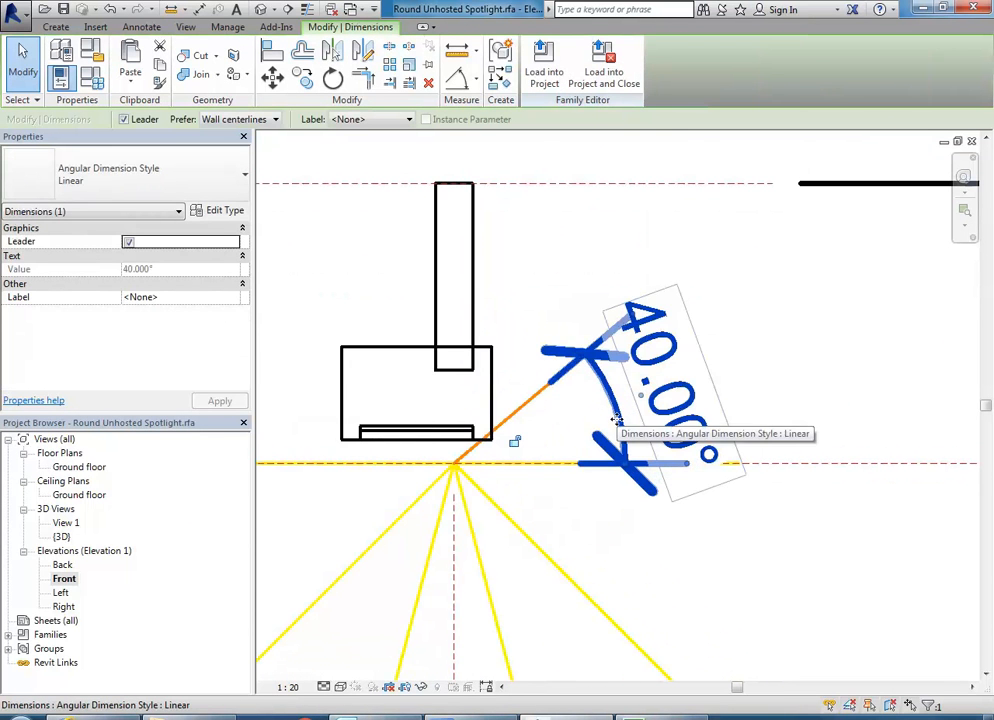
pyautogui.scroll(-2, 570, 300)
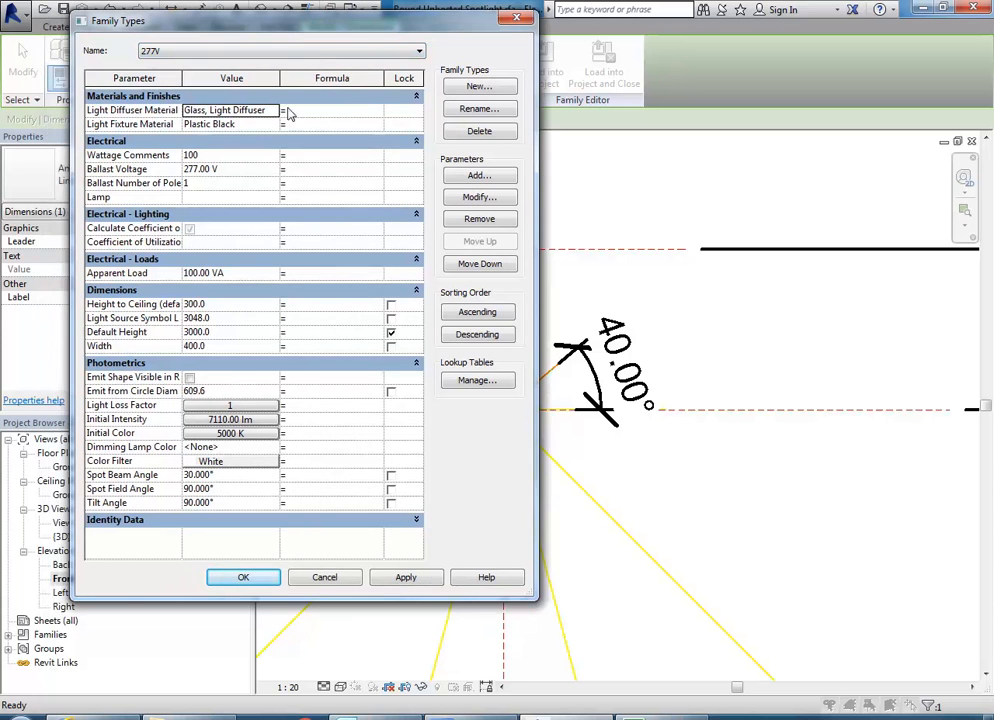
pyautogui.click(324, 577)
# - Try to label the angular dimension with a new type parameter named Fixture Angle, and undo it
pyautogui.click(592, 372)
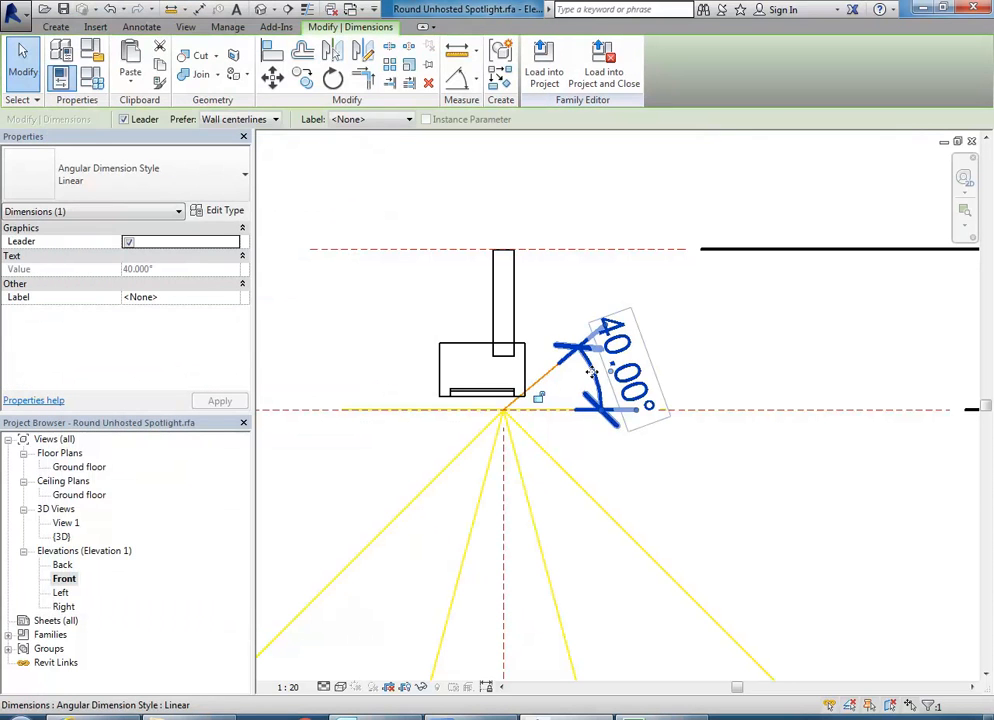
pyautogui.click(356, 120)
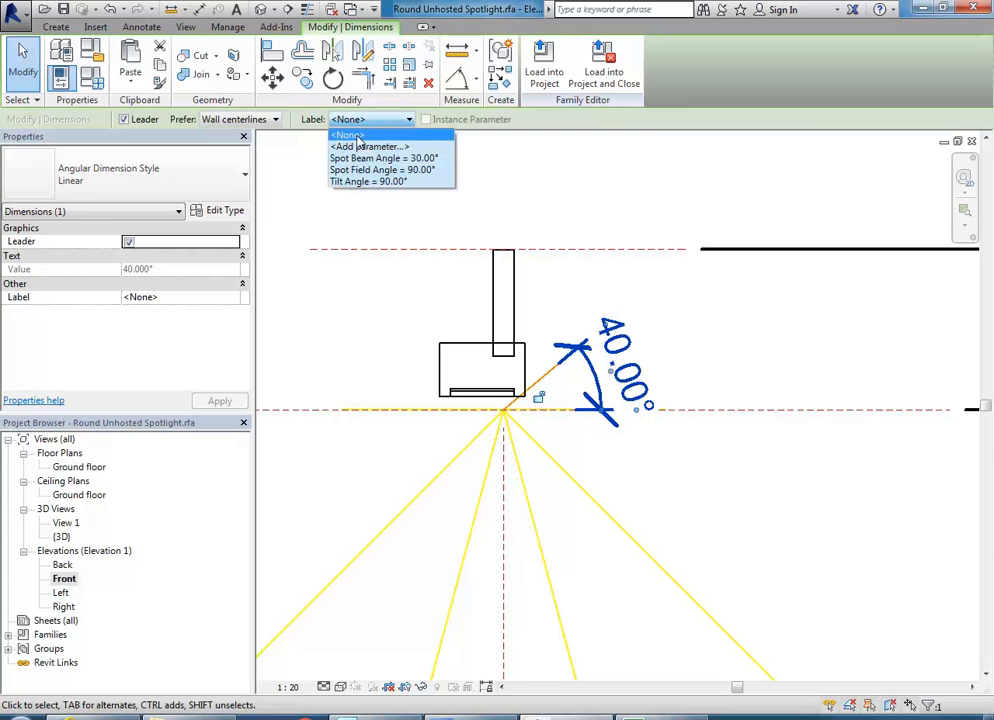
pyautogui.click(362, 147)
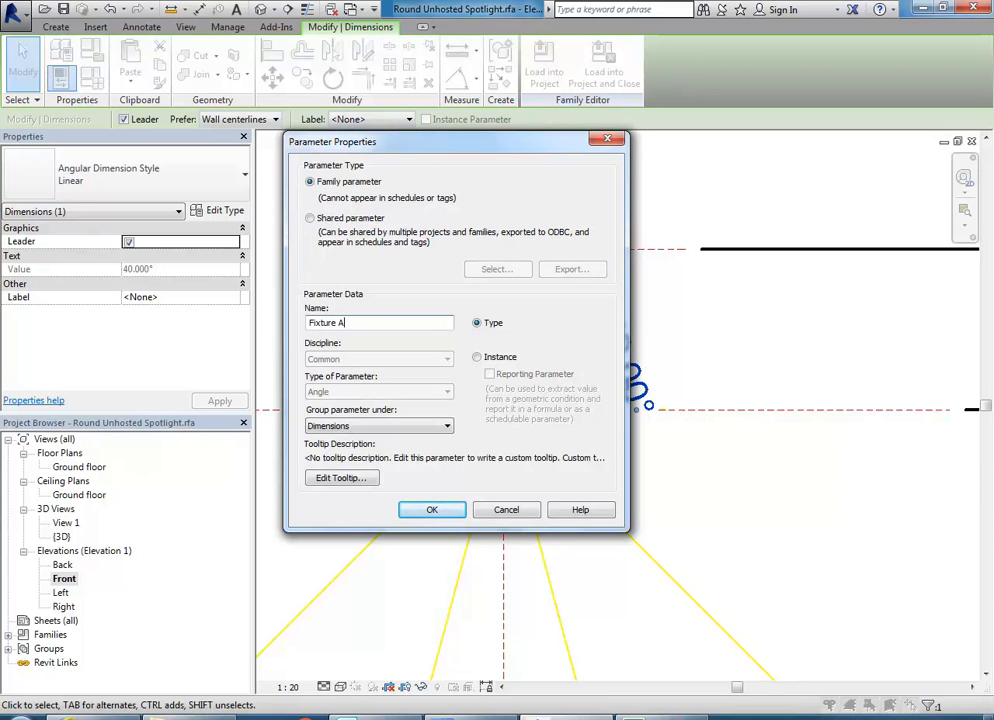
pyautogui.click(425, 510)
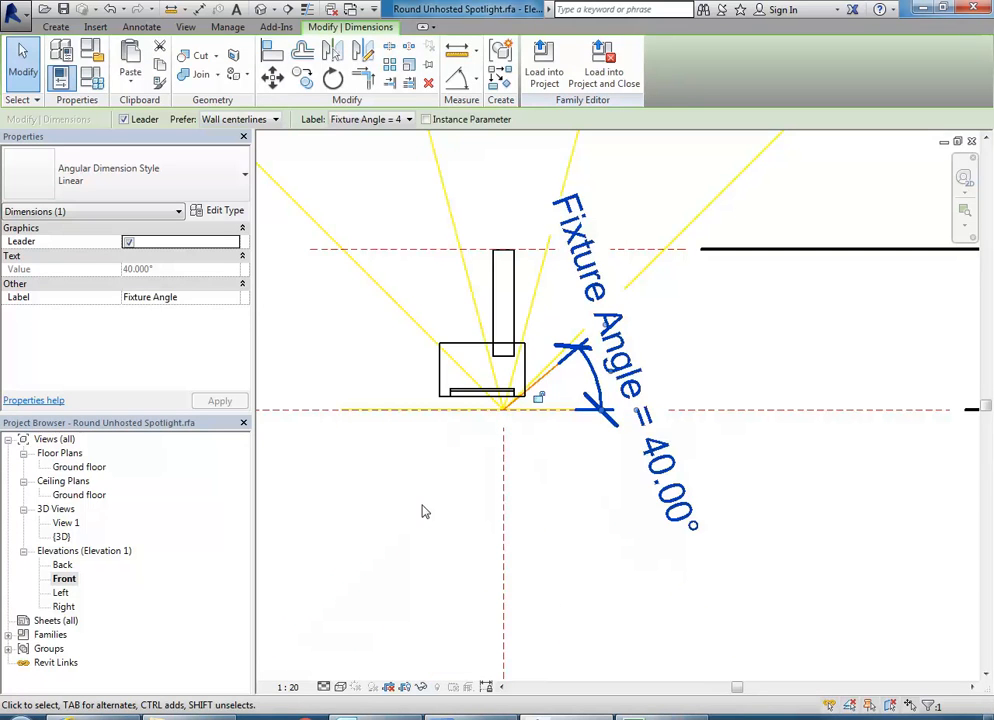
pyautogui.click(368, 357)
pyautogui.scroll(-5, 473, 348)
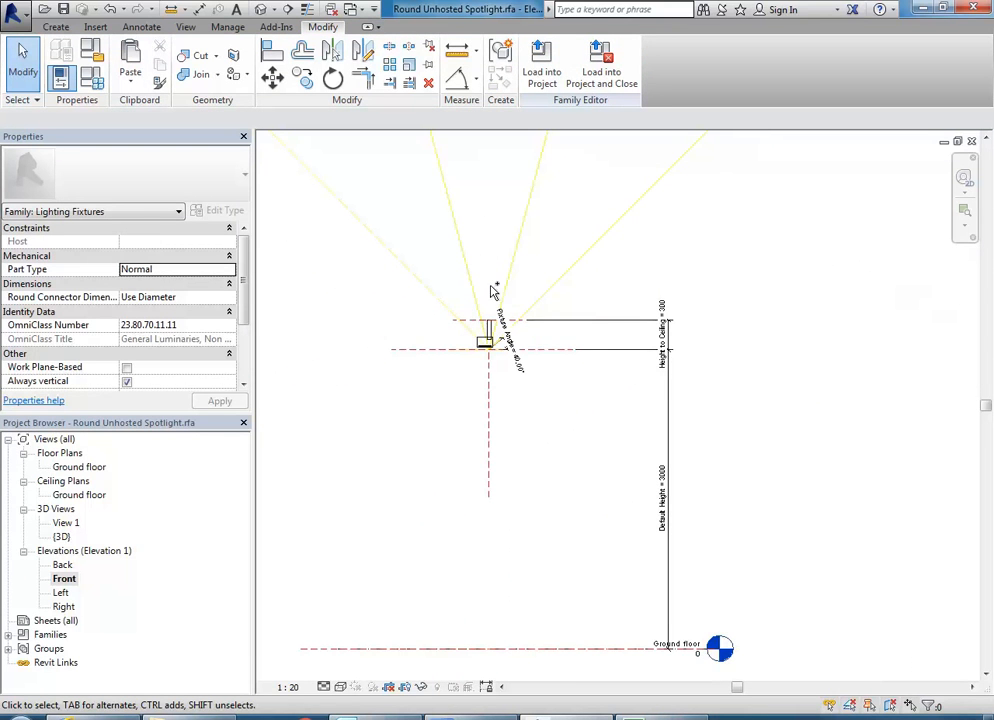
pyautogui.scroll(5, 491, 290)
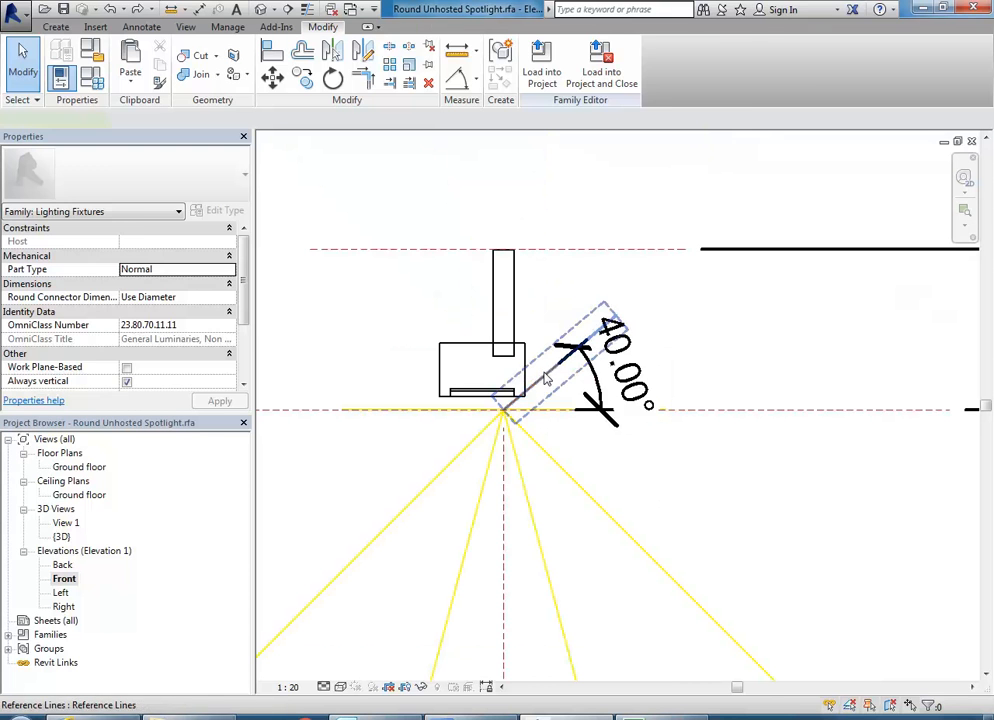
# - Set the tilted reference line's Reference property to Not a Reference
pyautogui.click(546, 378)
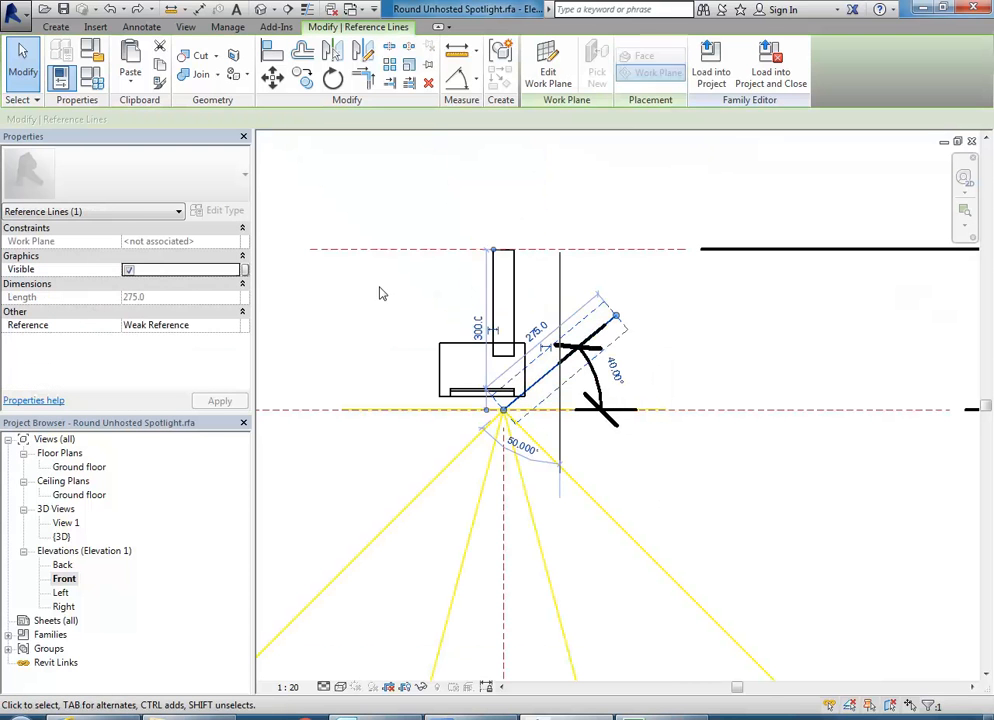
pyautogui.click(237, 330)
pyautogui.click(175, 340)
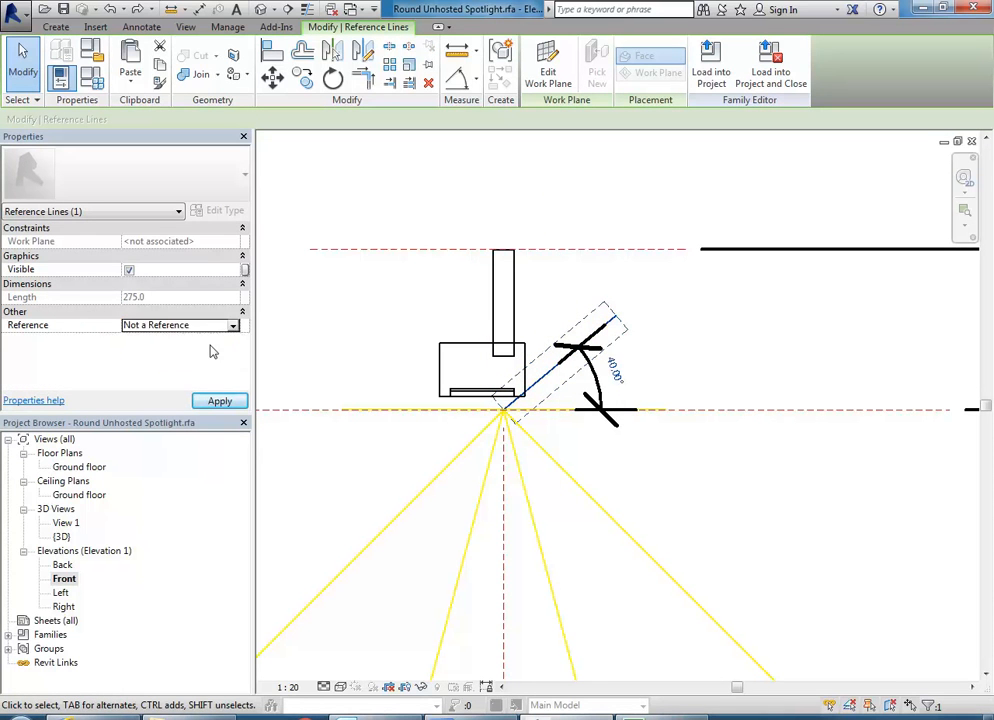
pyautogui.click(364, 344)
pyautogui.moveTo(364, 344); pyautogui.dragTo(380, 362, button='middle')
pyautogui.scroll(1, 380, 362)
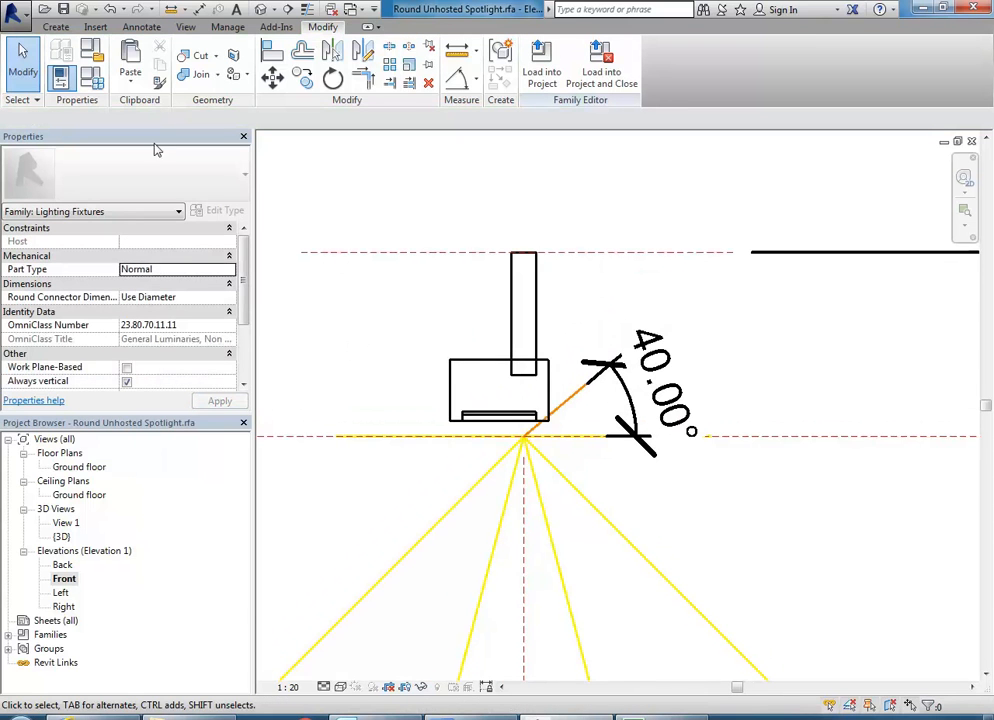
# - Check the family type parameters and try again to label the angular dimension with a new Fixture Angle type parameter under Dimensions
pyautogui.click(93, 80)
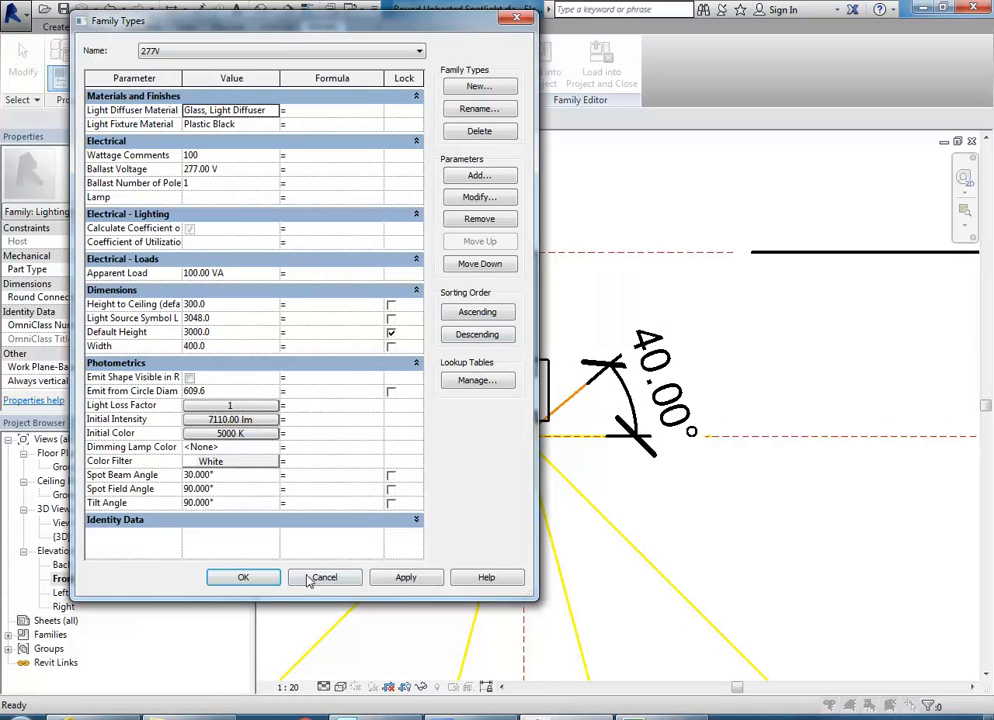
pyautogui.click(324, 584)
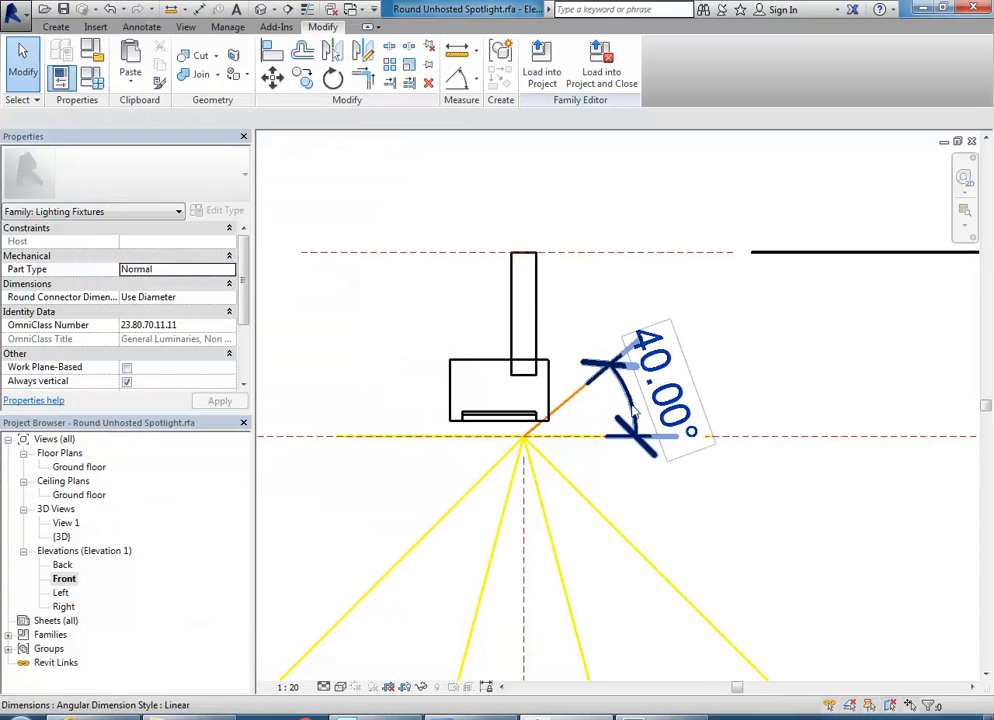
pyautogui.click(637, 405)
pyautogui.click(368, 120)
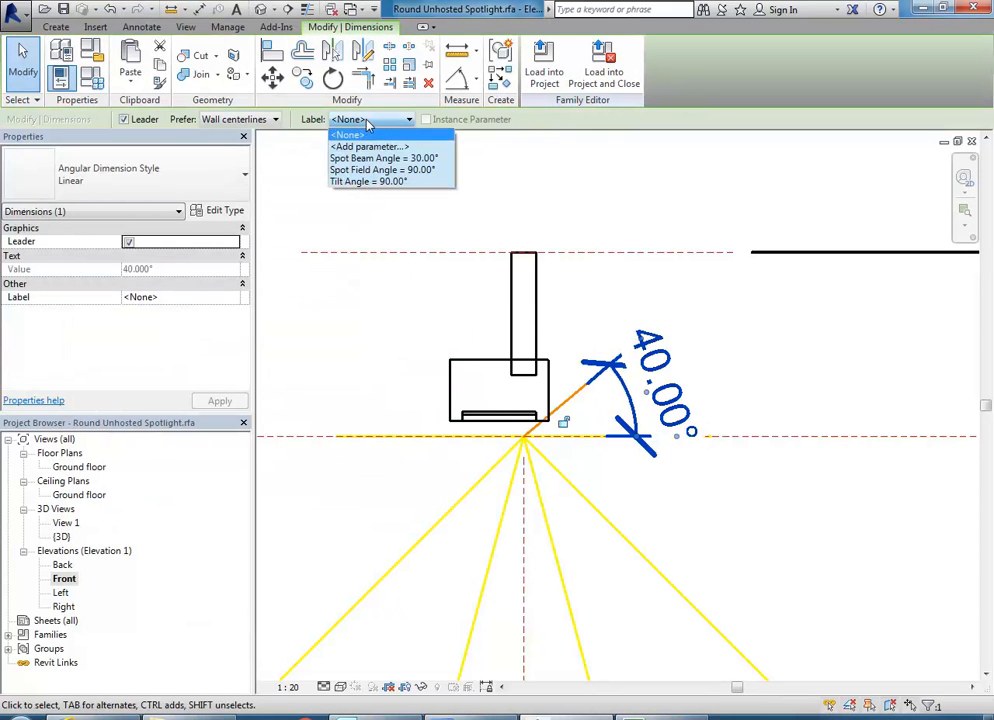
pyautogui.click(370, 147)
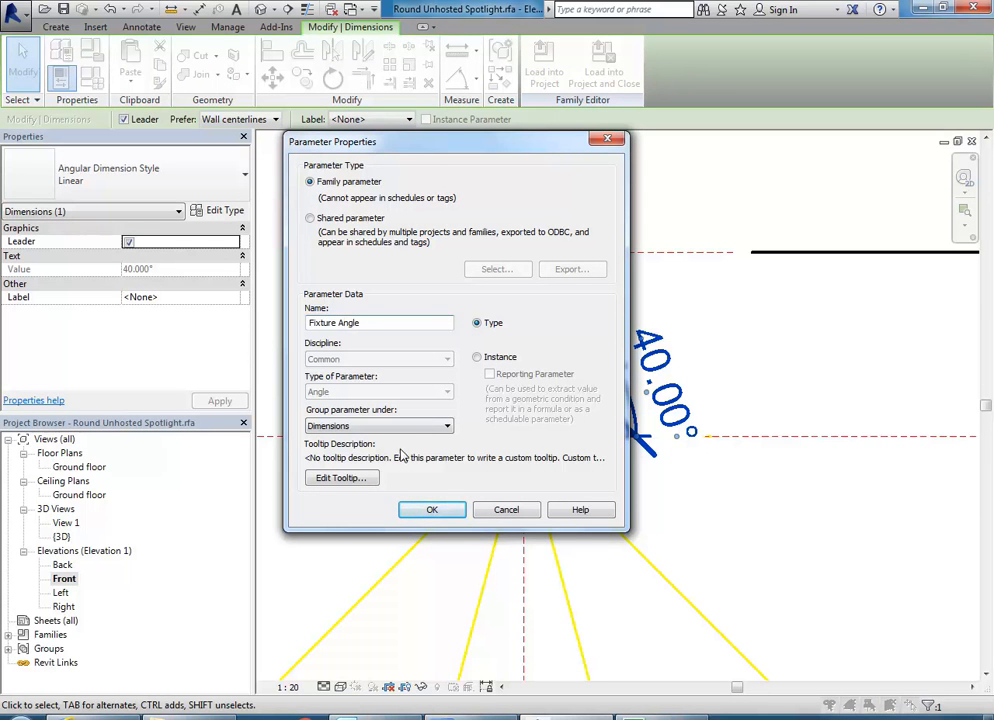
pyautogui.click(432, 510)
pyautogui.scroll(-3, 428, 400)
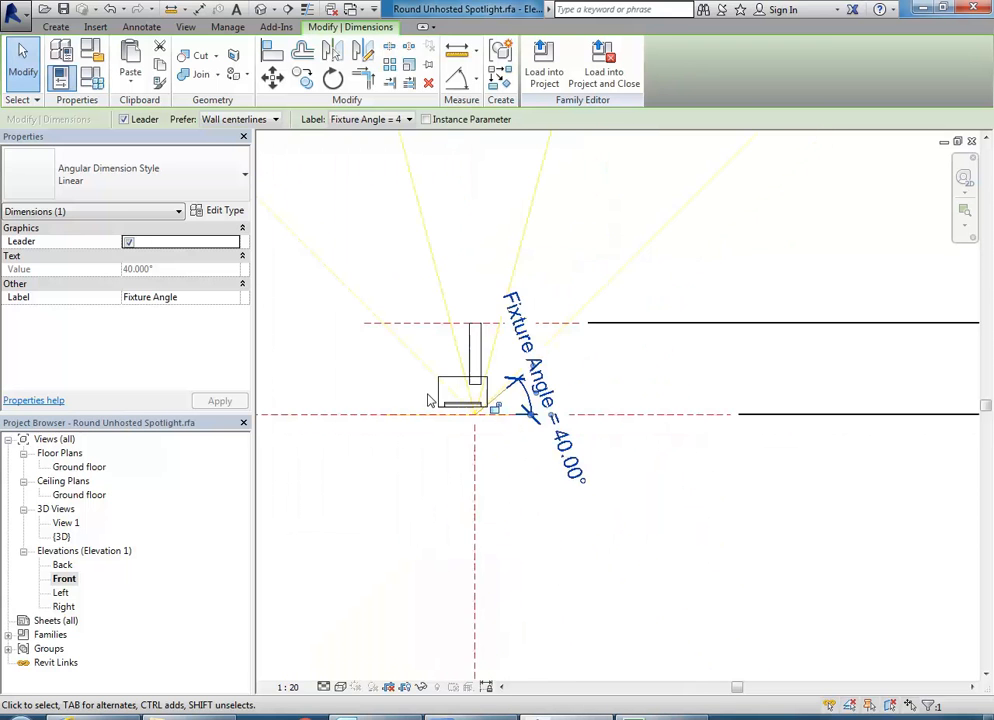
# - Undo the Fixture Angle label and delete the tilted reference line together with its angular dimension
pyautogui.scroll(-3, 435, 400)
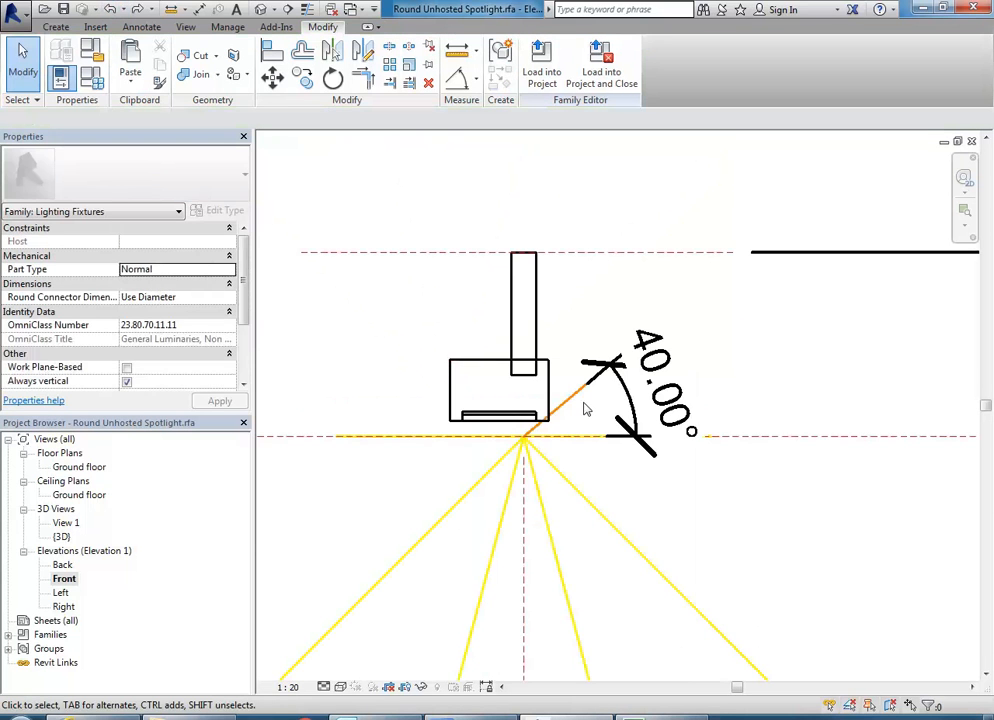
pyautogui.click(575, 415)
pyautogui.press('Delete')
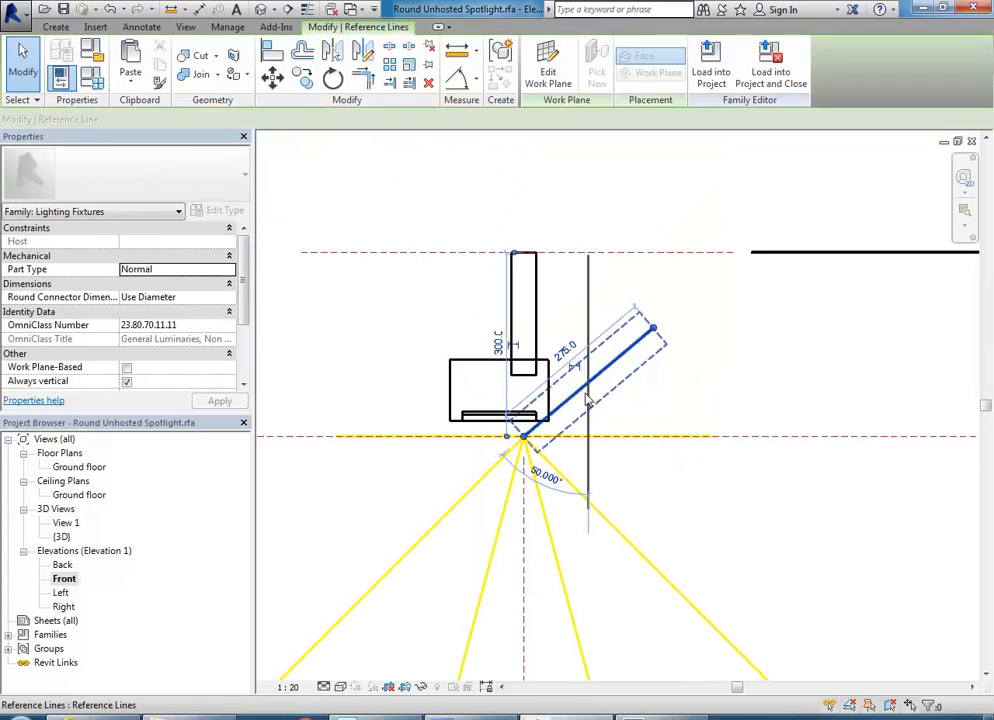
# - Start placing a new reference plane near the light source in the Front elevation
pyautogui.click(56, 27)
pyautogui.click(750, 70)
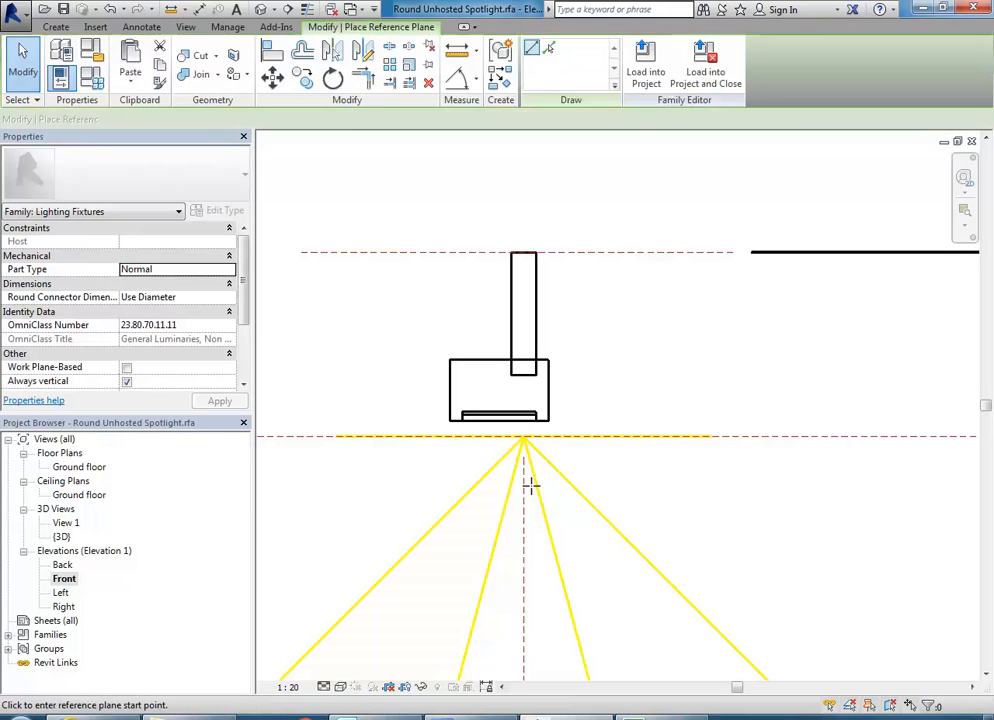
# - Draw a slanted reference plane at about 41° above horizontal, starting from the light source's origin
pyautogui.click(523, 436)
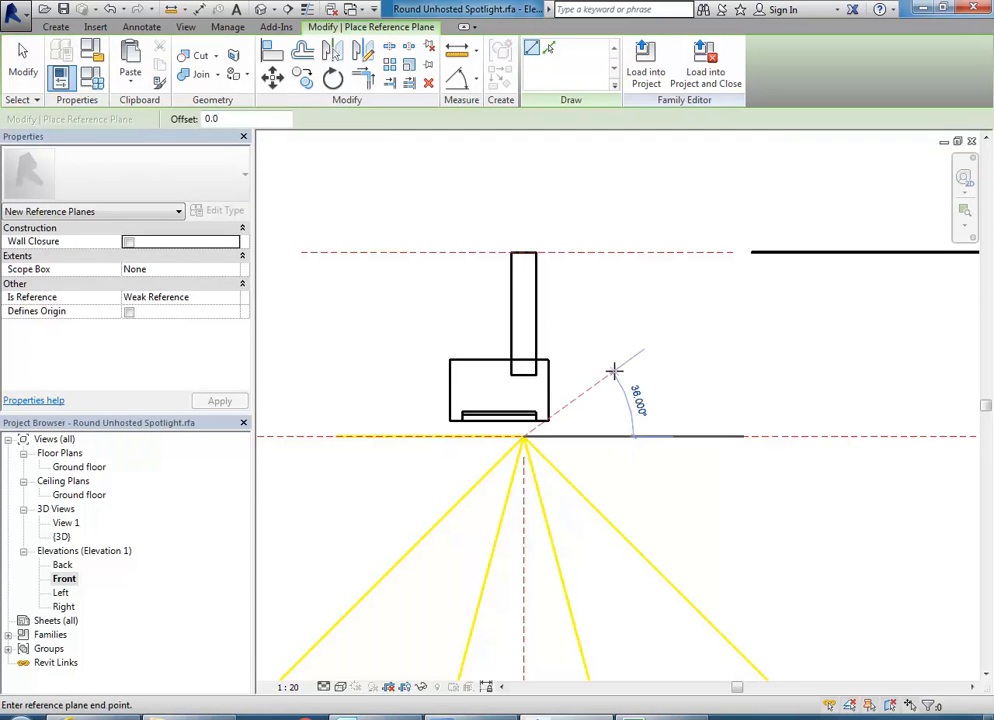
pyautogui.click(672, 306)
pyautogui.press('Escape')
pyautogui.press('Escape')
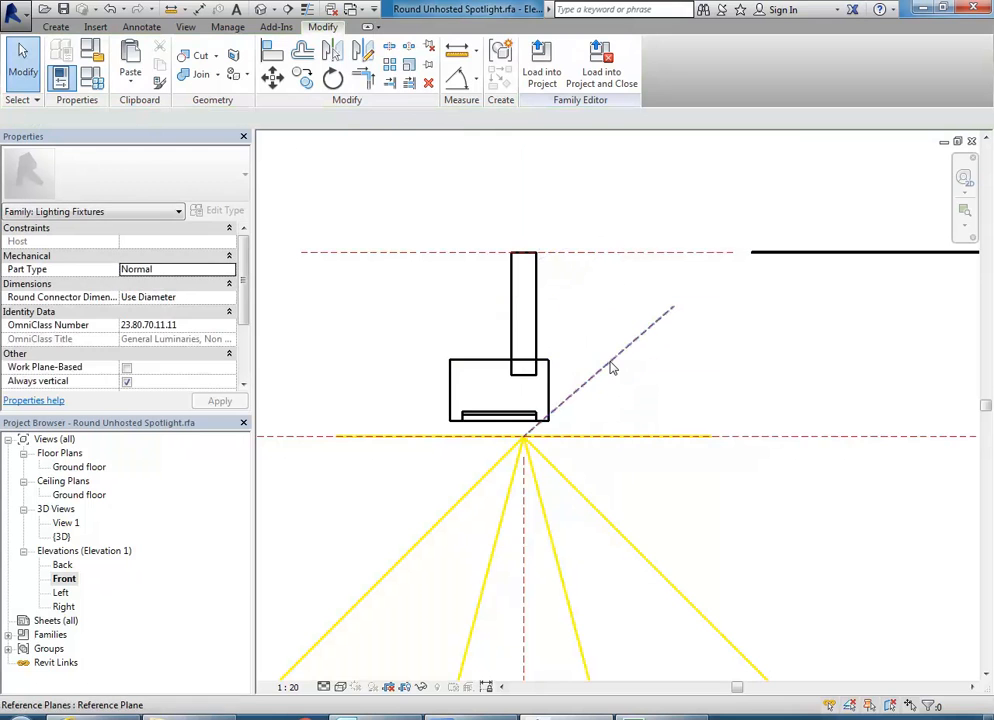
# - Add an angular dimension between the horizontal reference plane and the slanted reference plane
pyautogui.click(613, 369)
pyautogui.scroll(2, 550, 390)
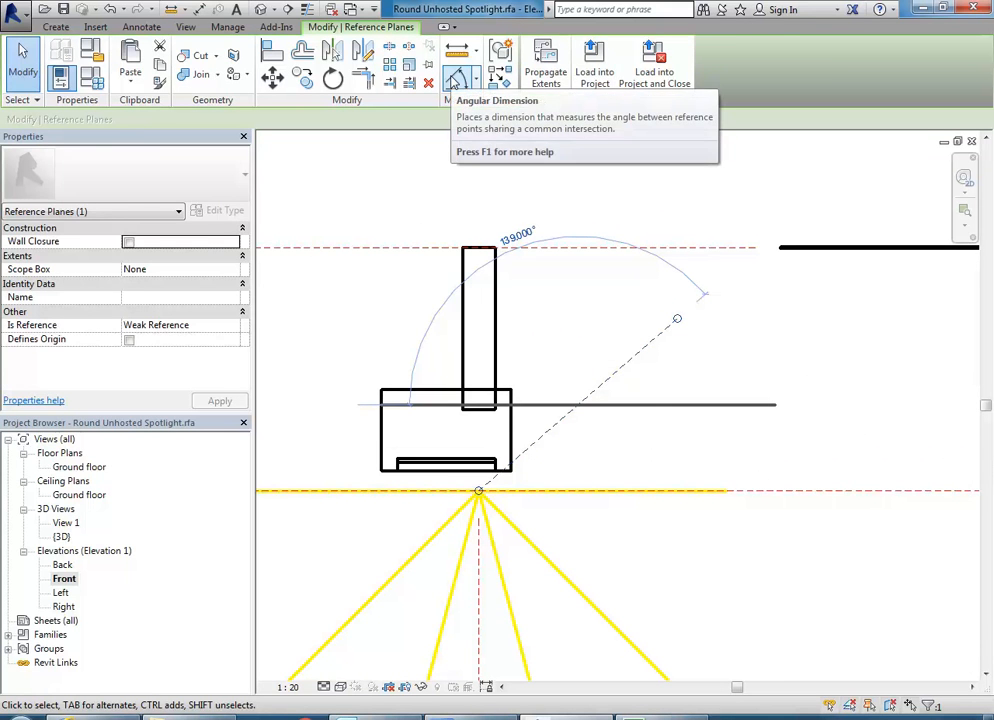
pyautogui.click(454, 82)
pyautogui.click(777, 491)
pyautogui.click(600, 387)
pyautogui.click(714, 408)
pyautogui.press('Escape')
pyautogui.press('Escape')
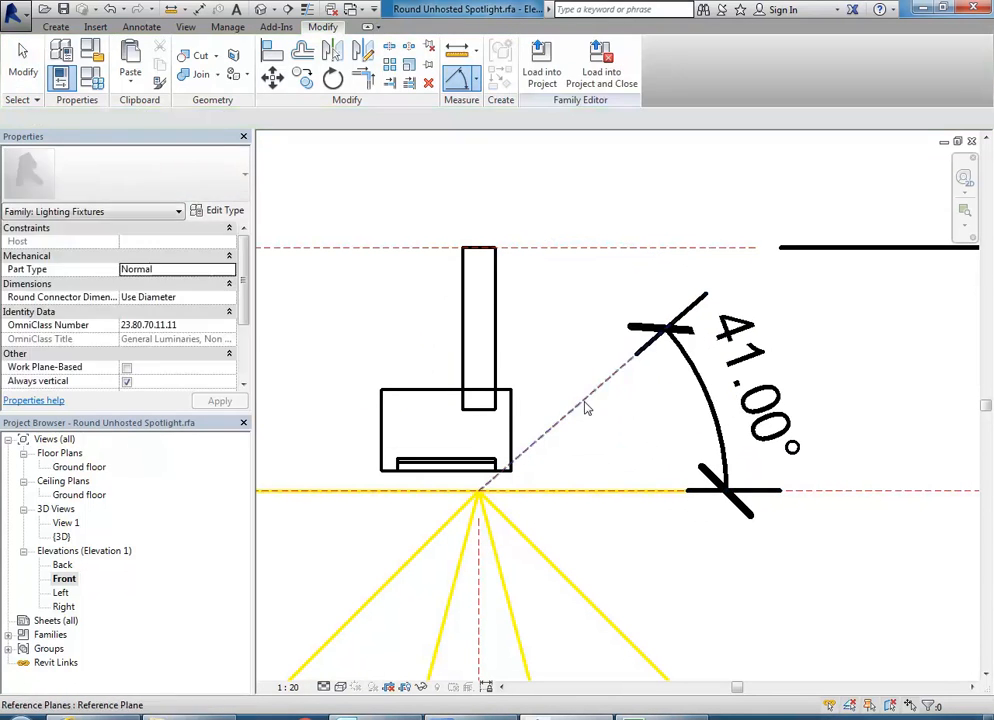
# - Label the angular dimension with a new instance family parameter named Fixture Angle, grouped under Dimensions
pyautogui.scroll(-1, 598, 414)
pyautogui.moveTo(598, 414)
pyautogui.mouseDown(button='middle')
pyautogui.moveTo(588, 324)
pyautogui.moveTo(590, 352)
pyautogui.mouseUp(button='middle')
pyautogui.scroll(1, 579, 343)
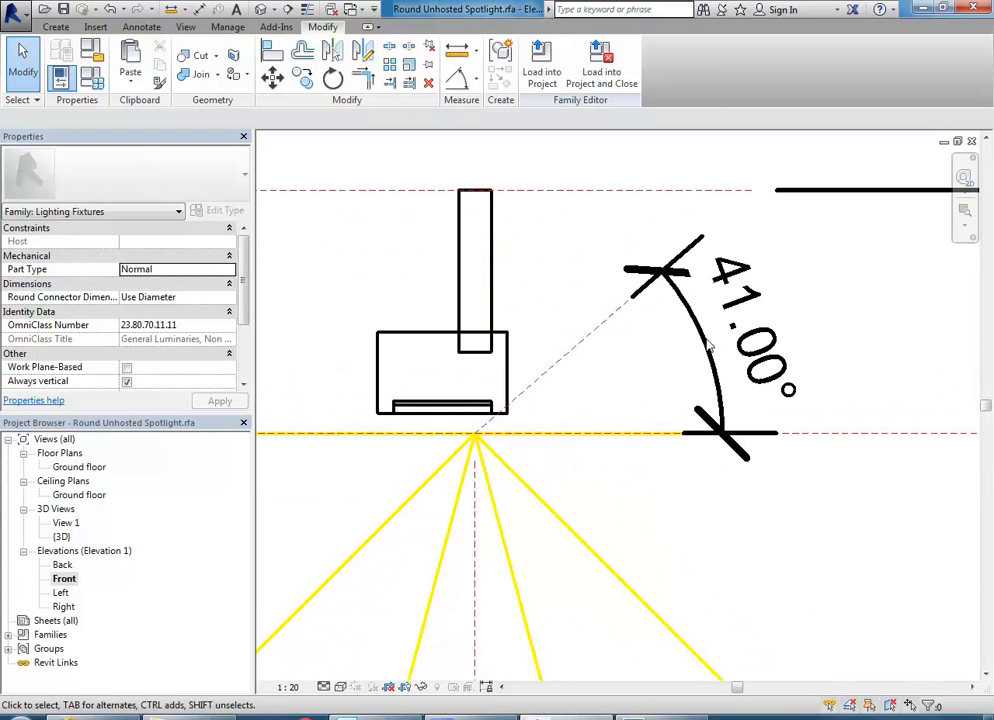
pyautogui.click(707, 346)
pyautogui.click(364, 120)
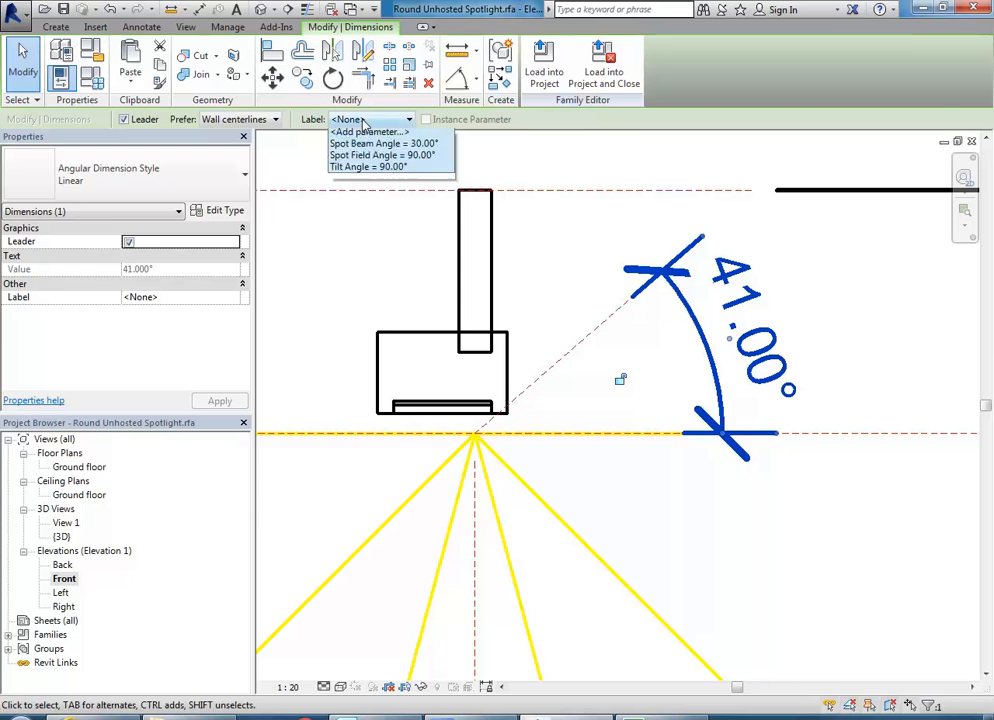
pyautogui.click(366, 149)
pyautogui.write('Fixture Angle')
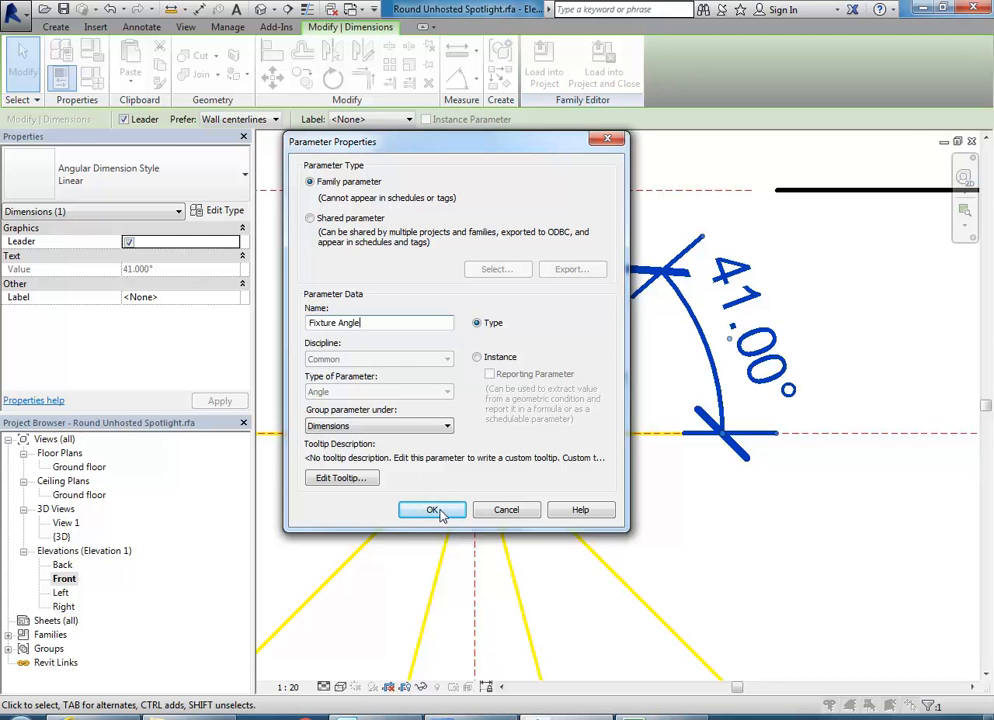
pyautogui.click(476, 358)
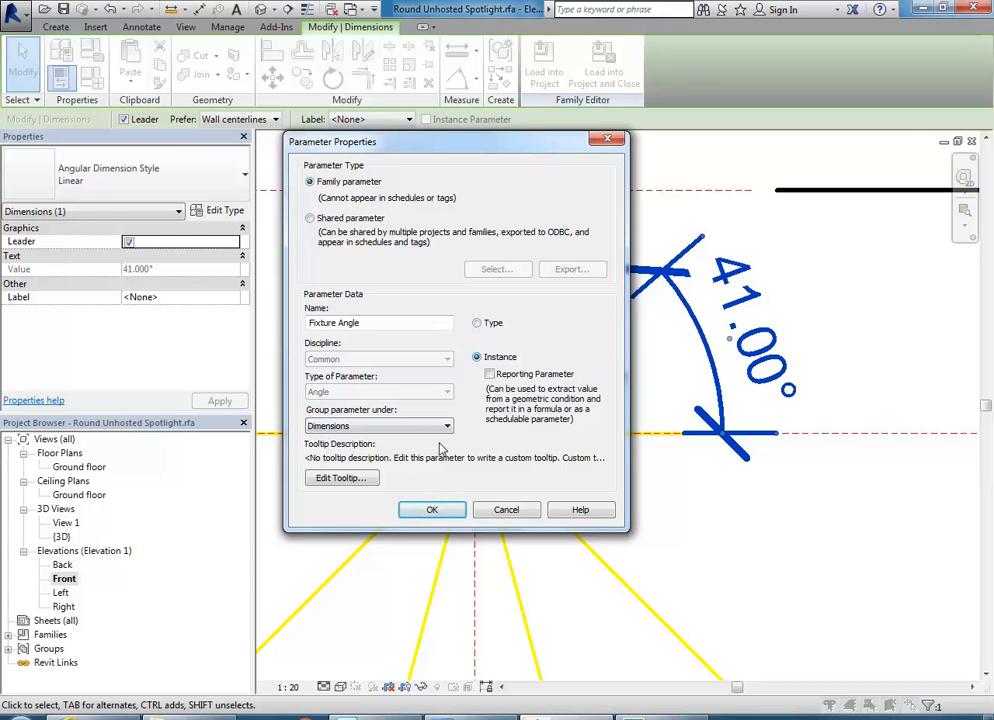
pyautogui.click(431, 511)
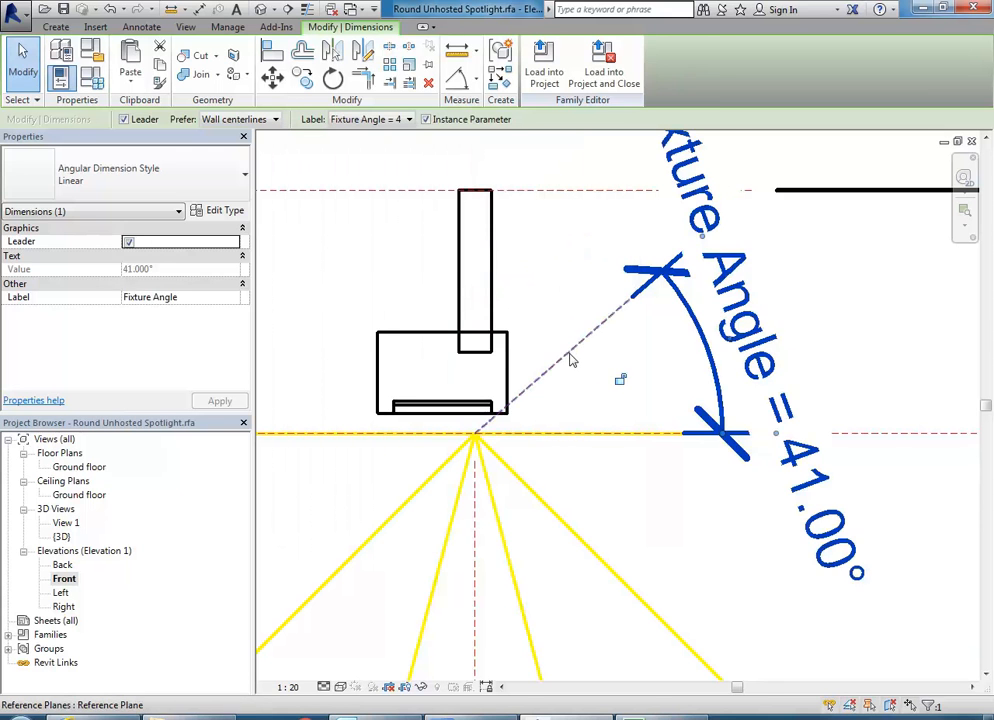
# - Set the slanted reference plane's Is Reference property to Not a Reference
pyautogui.click(570, 356)
pyautogui.scroll(-2, 546, 372)
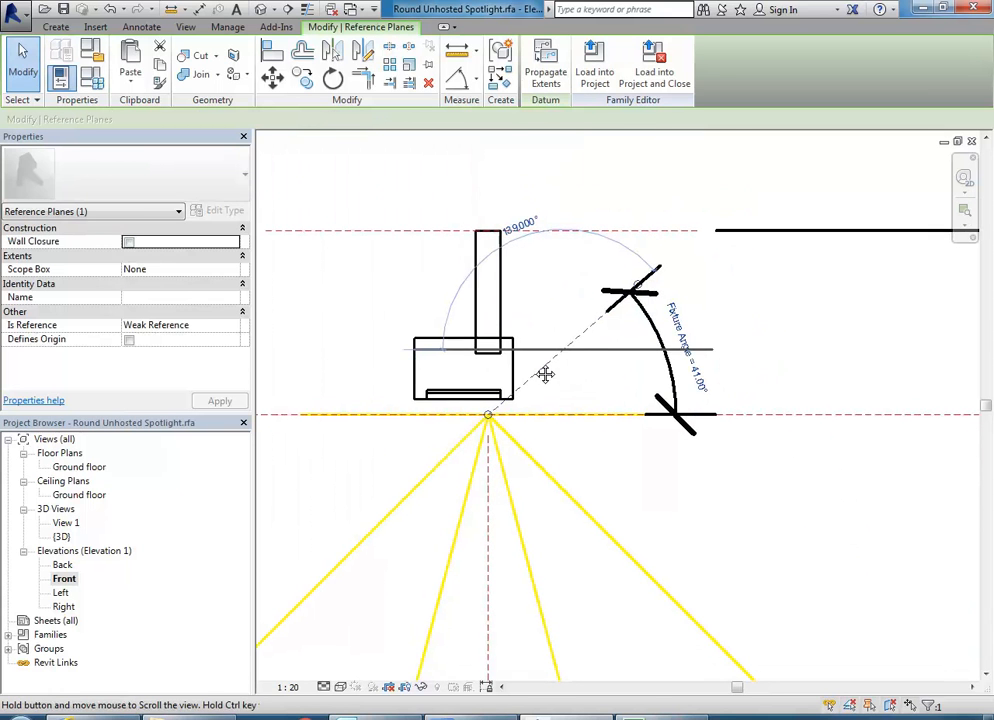
pyautogui.click(233, 328)
pyautogui.scroll(1, 150, 362)
pyautogui.click(142, 340)
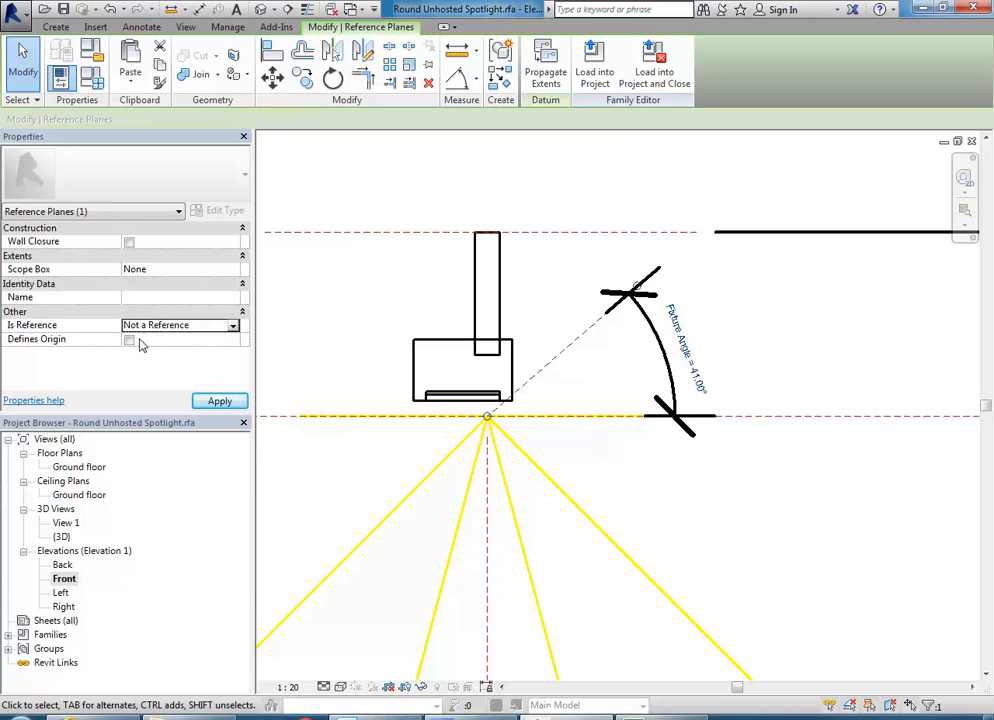
pyautogui.click(659, 488)
pyautogui.moveTo(590, 420)
pyautogui.mouseDown(button='middle')
pyautogui.moveTo(592, 439)
pyautogui.moveTo(592, 412)
pyautogui.moveTo(588, 436)
pyautogui.mouseUp(button='middle')
pyautogui.click(564, 377)
pyautogui.scroll(-1, 451, 284)
pyautogui.moveTo(451, 284); pyautogui.dragTo(549, 280, button='middle')
pyautogui.moveTo(423, 220); pyautogui.dragTo(372, 243, button='middle')
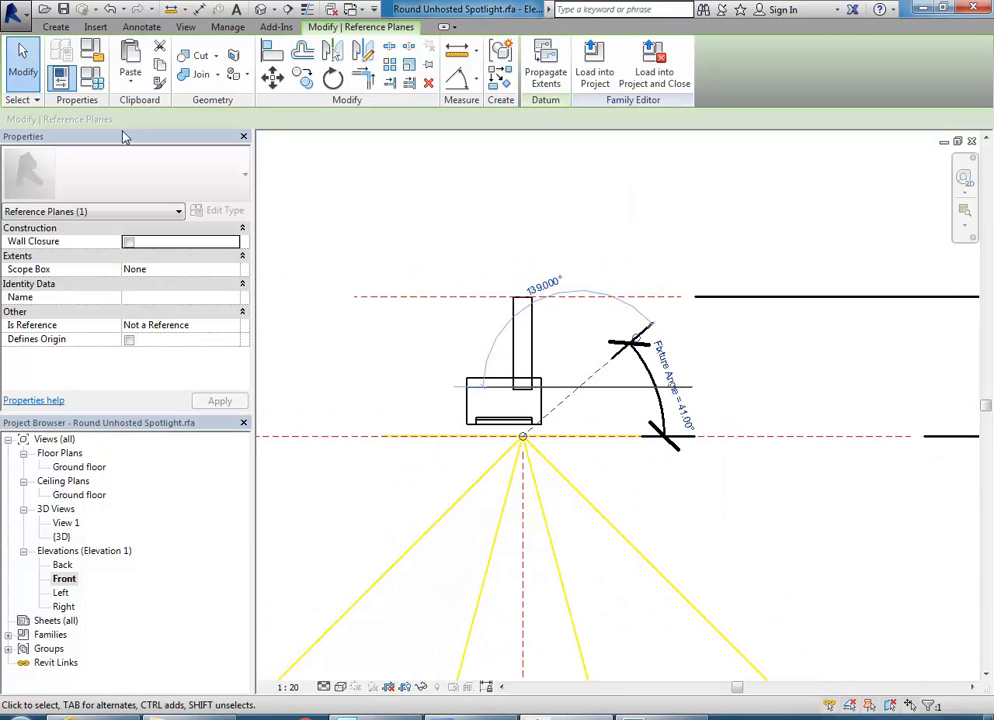
# - Give the Fixture Angle parameter the formula Tilt Angle in the family types, removing the conflicting constraints
pyautogui.click(92, 79)
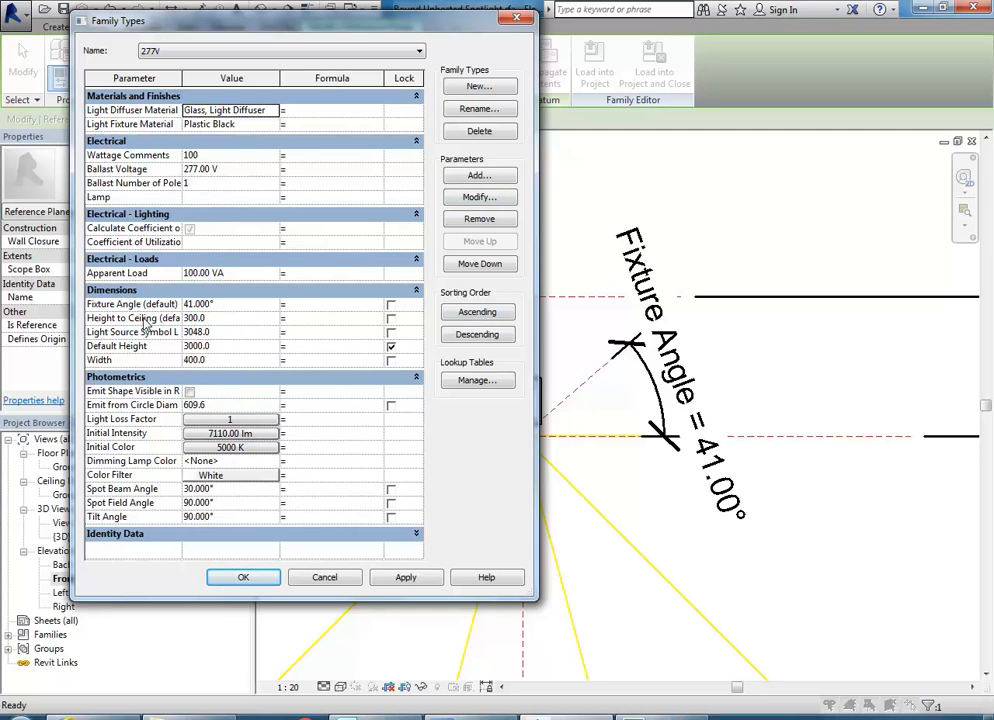
pyautogui.click(312, 305)
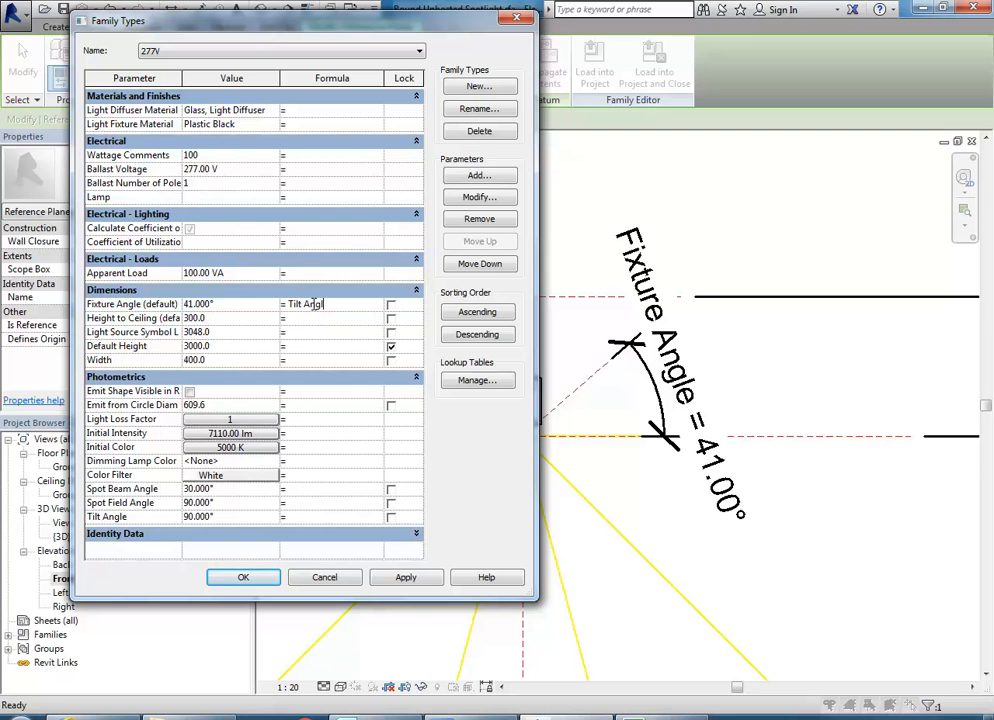
pyautogui.click(245, 577)
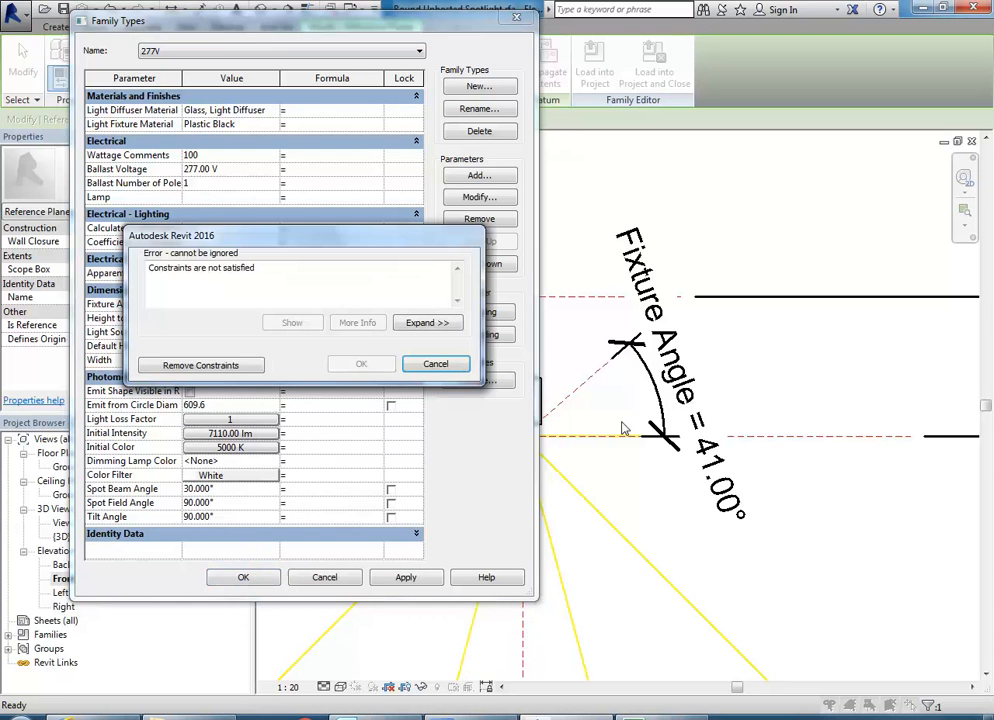
pyautogui.click(233, 364)
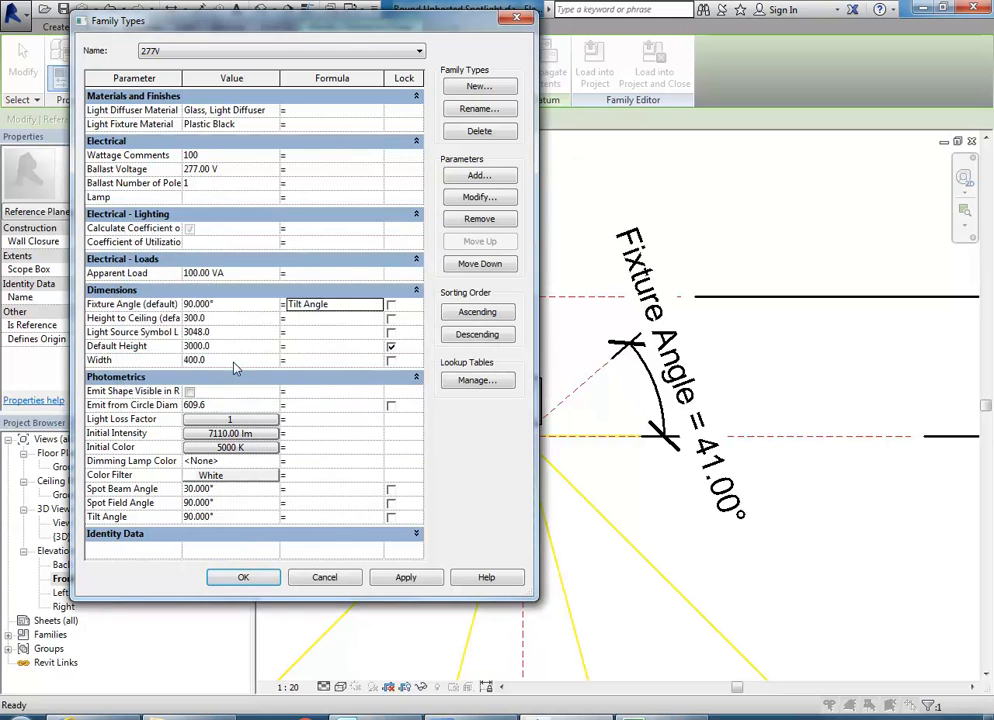
pyautogui.click(388, 580)
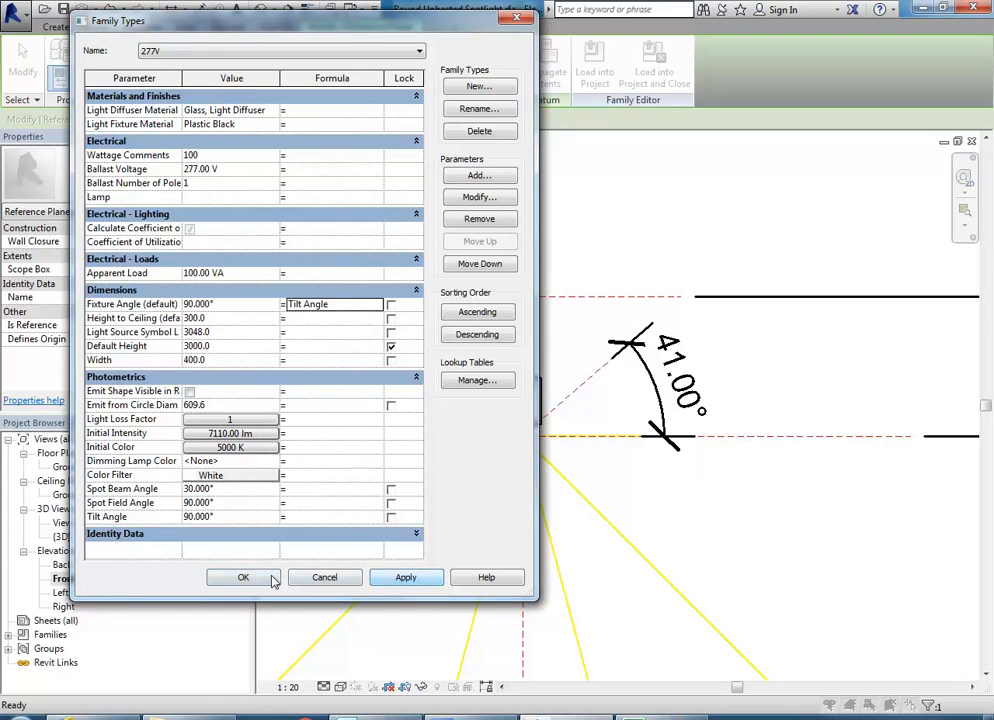
pyautogui.click(243, 577)
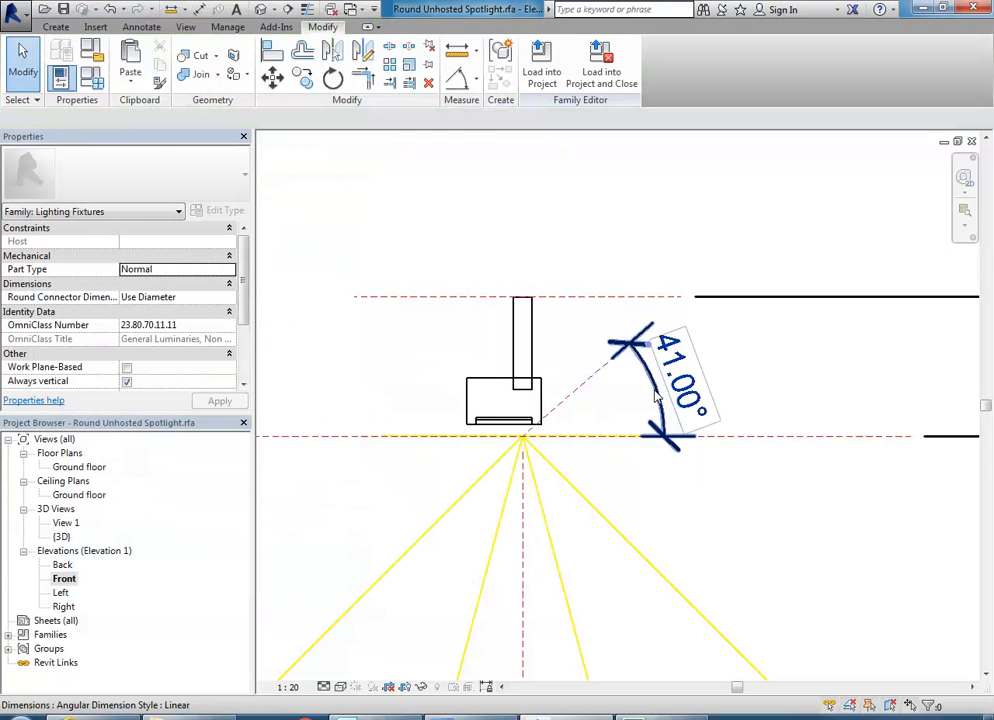
# - Try to label the slanted plane's angular dimension with the Tilt Angle parameter, removing the conflicting constraints
pyautogui.click(408, 119)
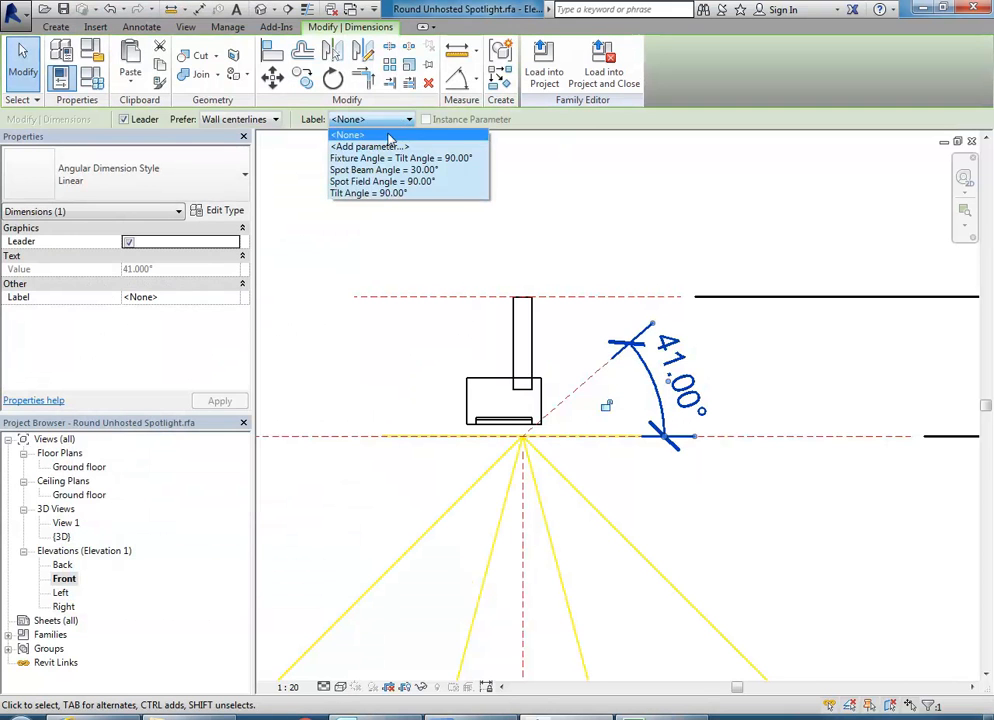
pyautogui.click(370, 193)
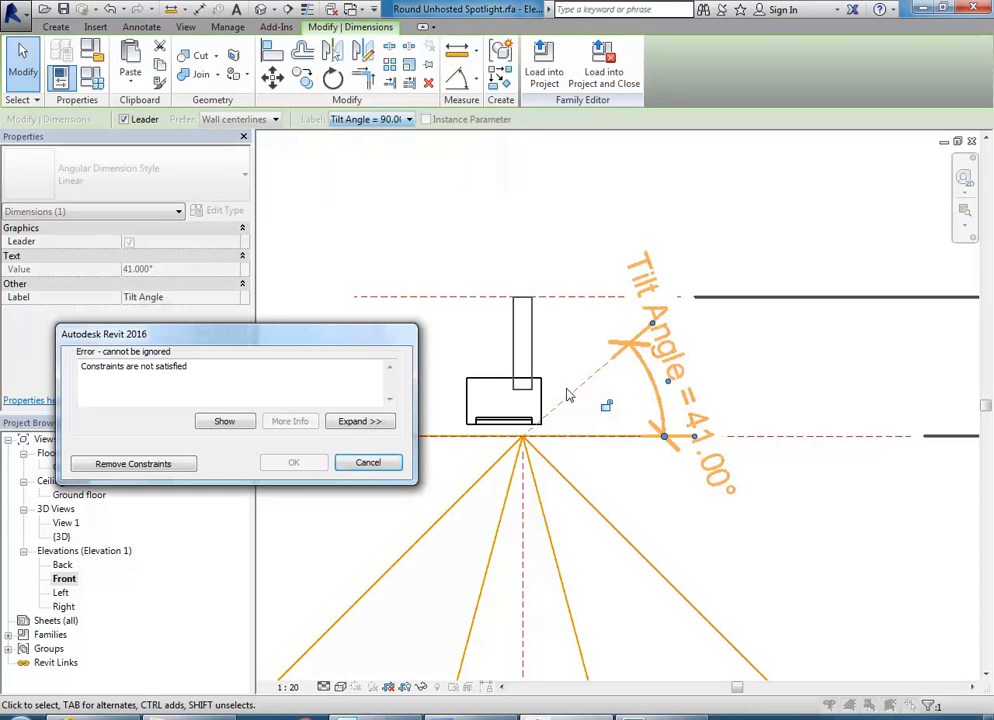
pyautogui.click(171, 465)
# - Replace the slanted reference plane with a reference line about 520 mm long at about 55°, starting from the light source's origin
pyautogui.click(585, 392)
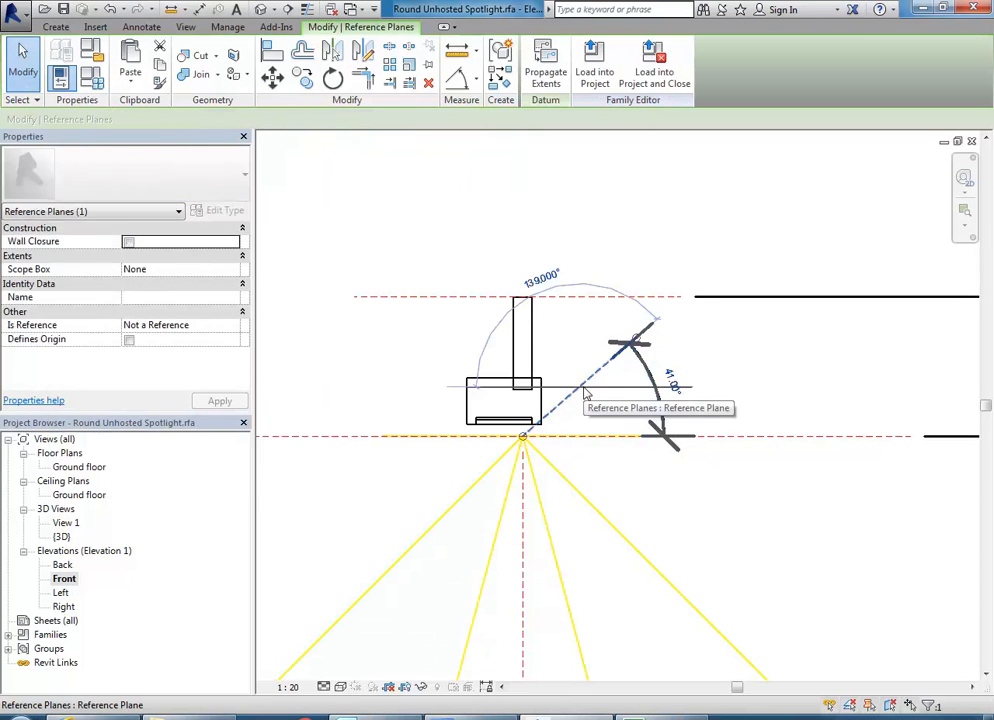
pyautogui.press('Delete')
pyautogui.click(55, 27)
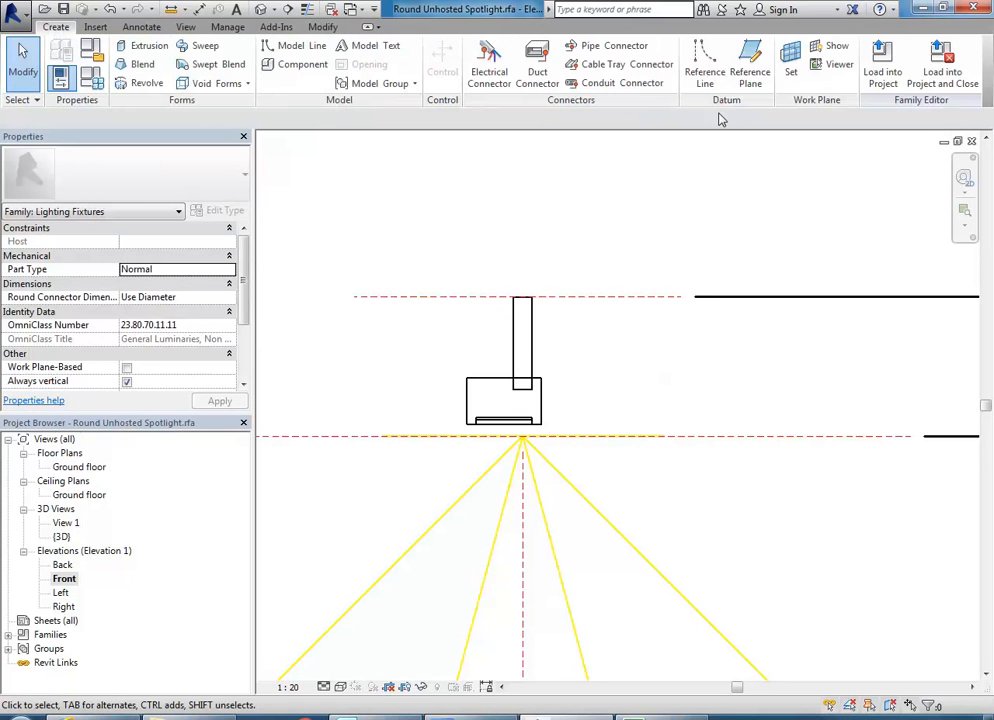
pyautogui.click(702, 74)
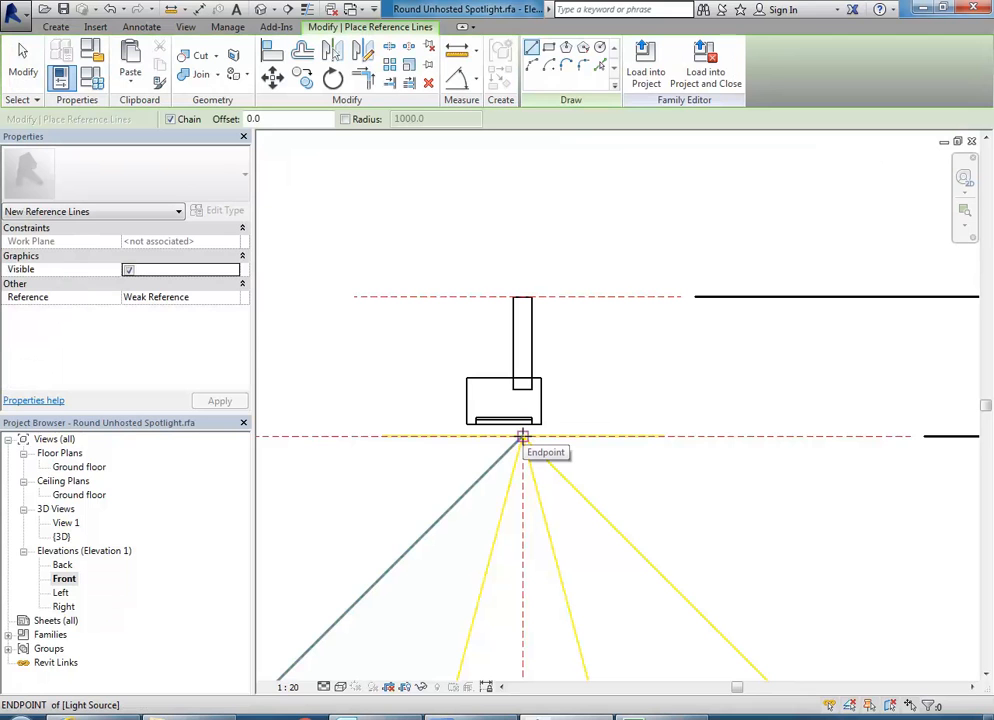
pyautogui.click(522, 437)
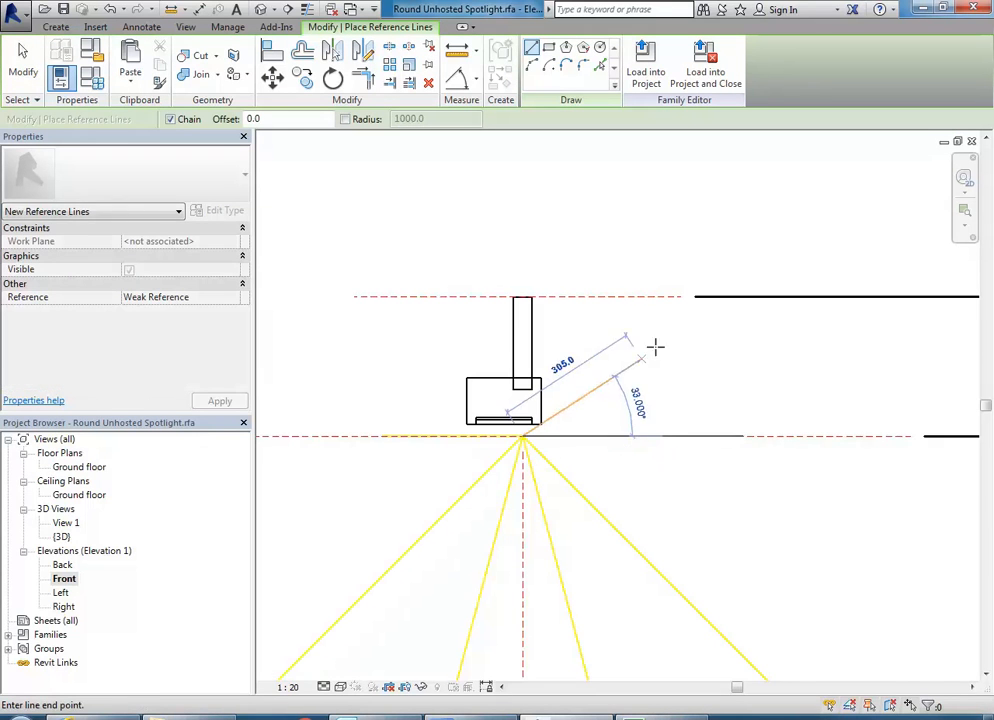
pyautogui.rightClick(652, 228)
pyautogui.click(690, 240)
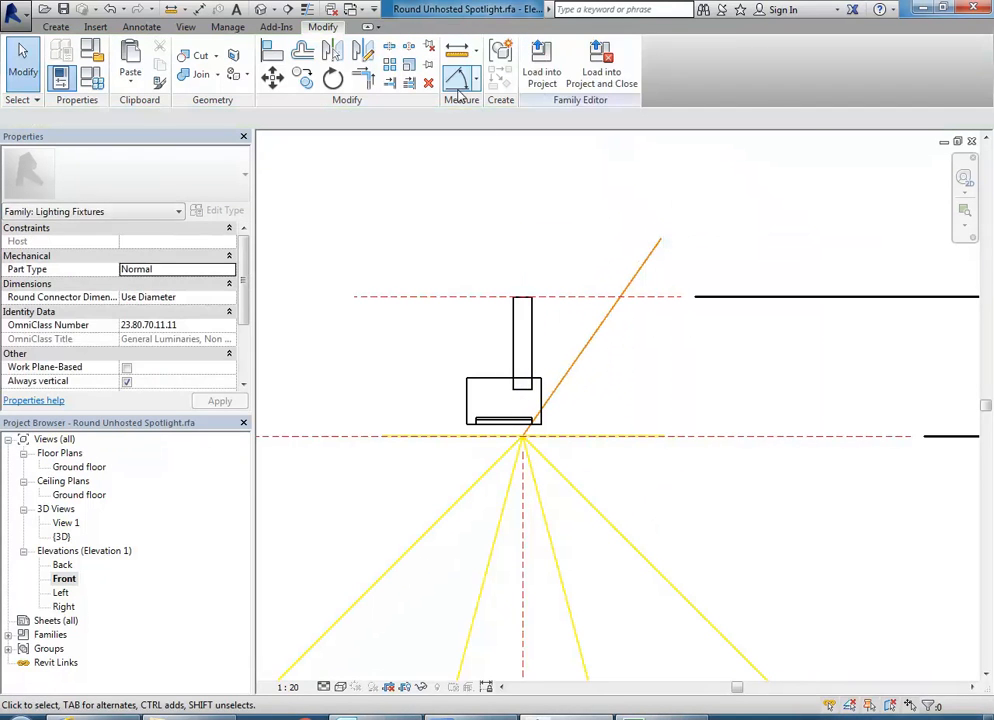
# - Add an angular dimension between the horizontal reference plane and the slanted reference line
pyautogui.click(705, 437)
pyautogui.click(584, 349)
pyautogui.click(692, 380)
pyautogui.rightClick(679, 262)
pyautogui.rightClick(712, 277)
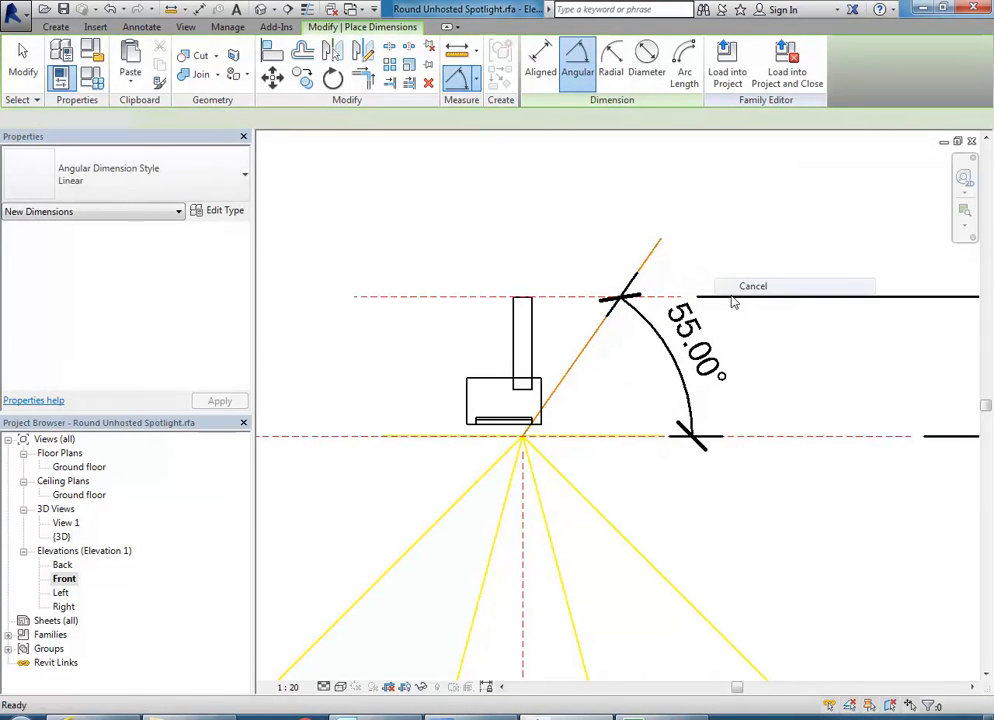
pyautogui.click(740, 288)
# - Try to label the reference line's angular dimension with the Fixture Angle parameter
pyautogui.click(686, 393)
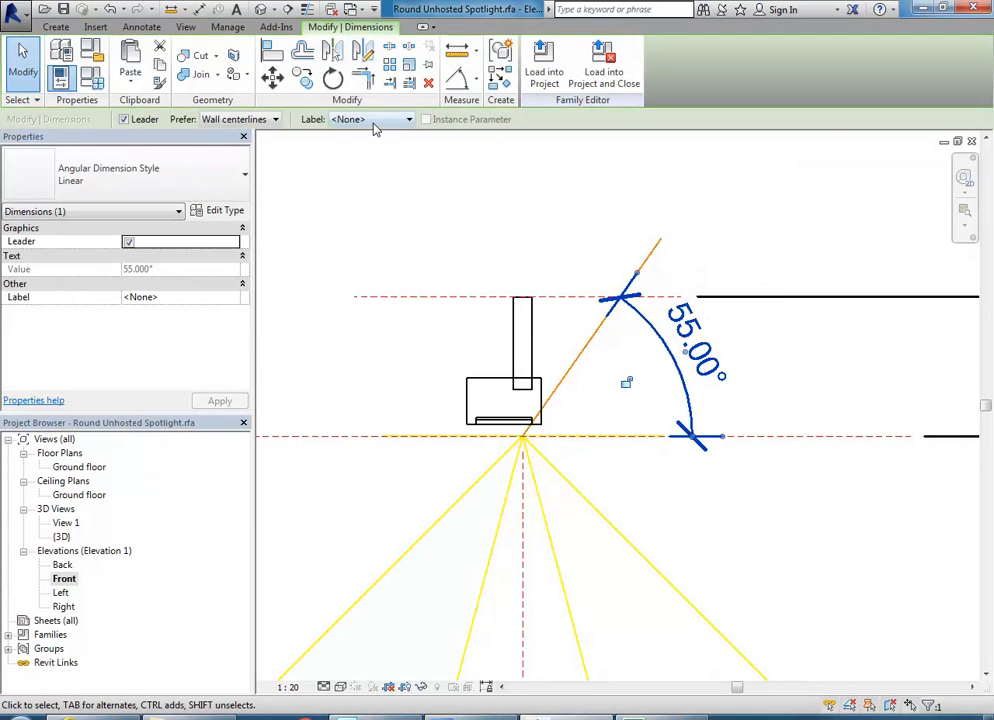
pyautogui.click(372, 120)
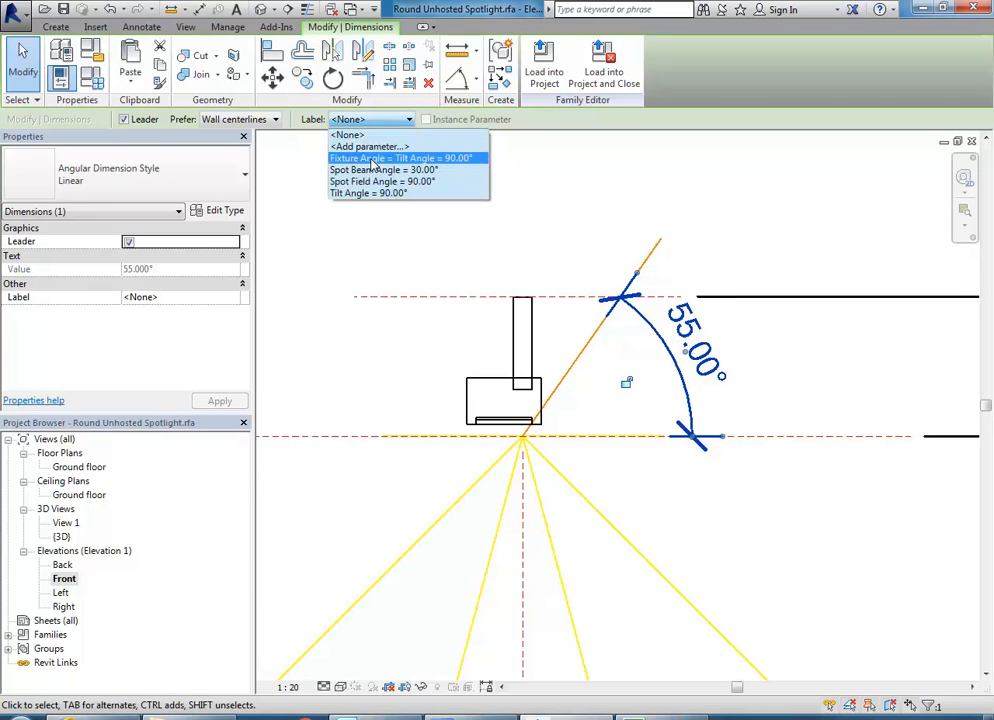
pyautogui.click(373, 158)
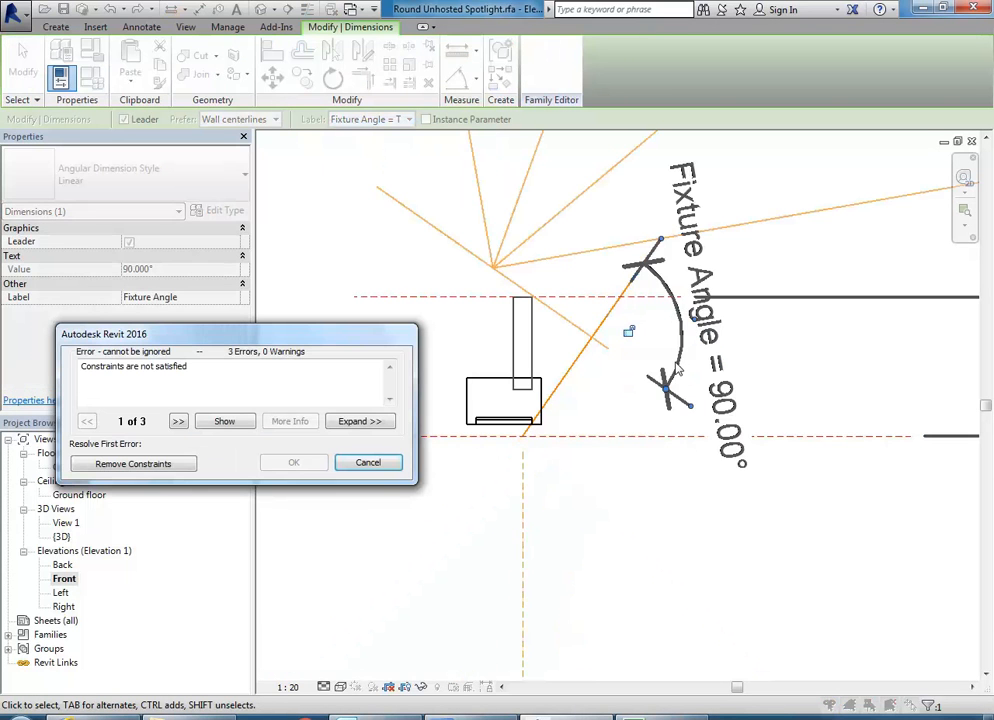
pyautogui.click(381, 470)
# - Set the slanted reference line's Reference property to Not a Reference
pyautogui.click(578, 368)
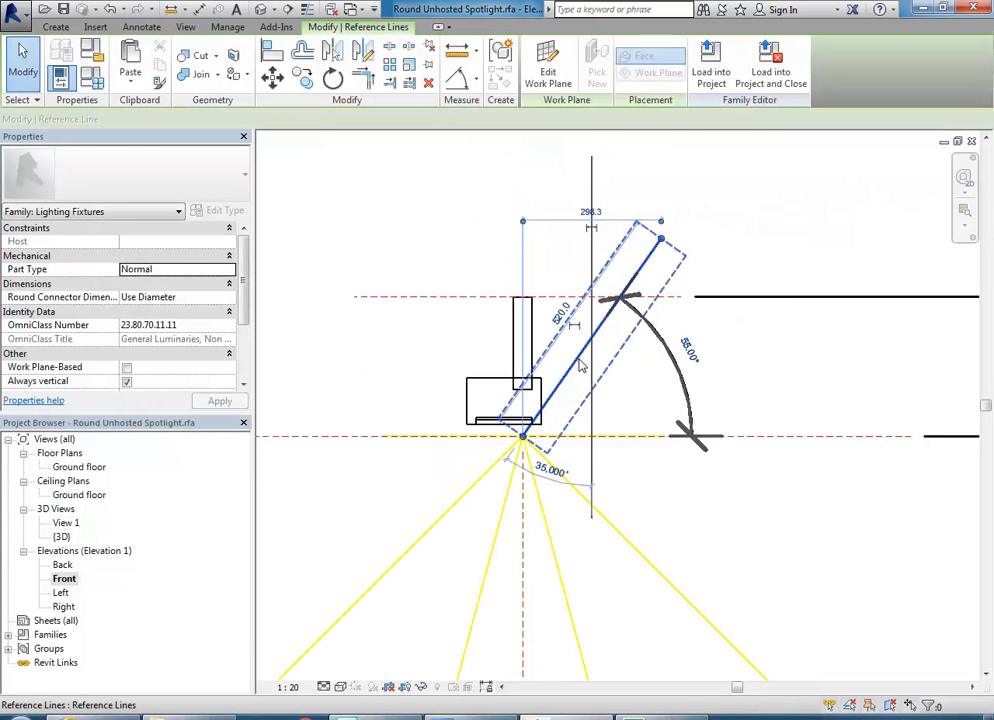
pyautogui.click(240, 325)
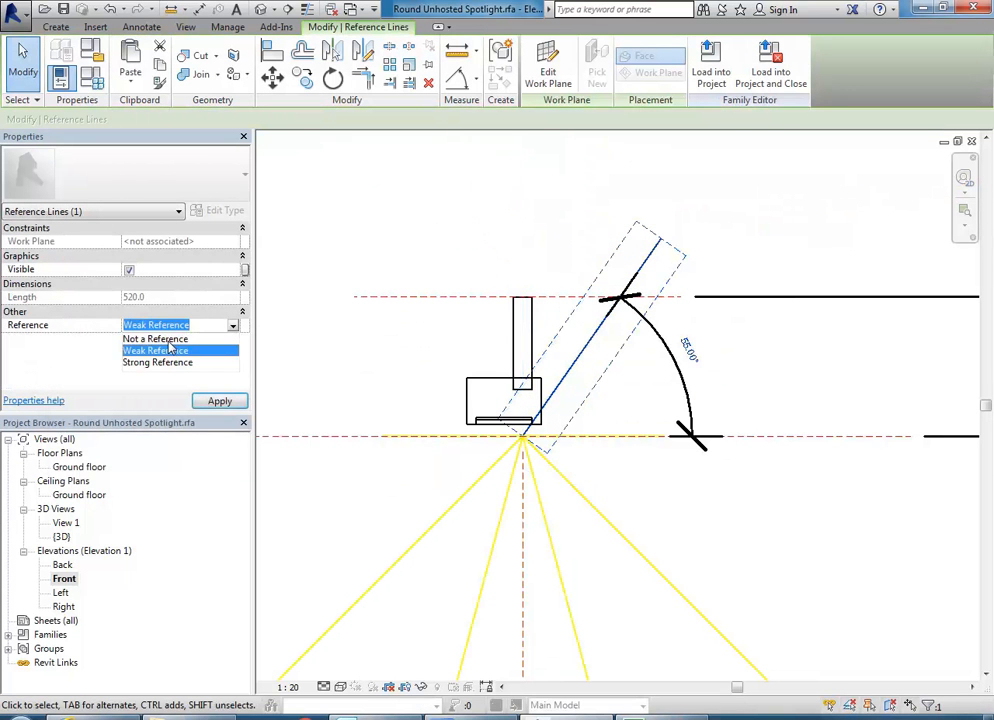
pyautogui.click(165, 338)
# - Set the angle between the reference line and the horizontal reference plane to 90°
pyautogui.click(693, 360)
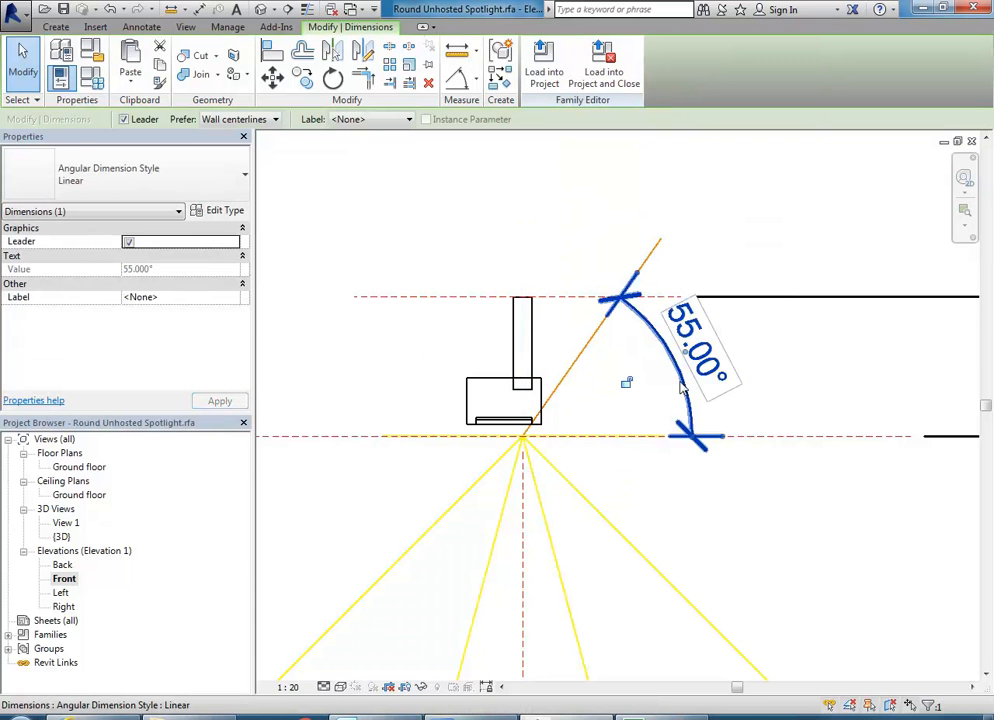
pyautogui.click(630, 398)
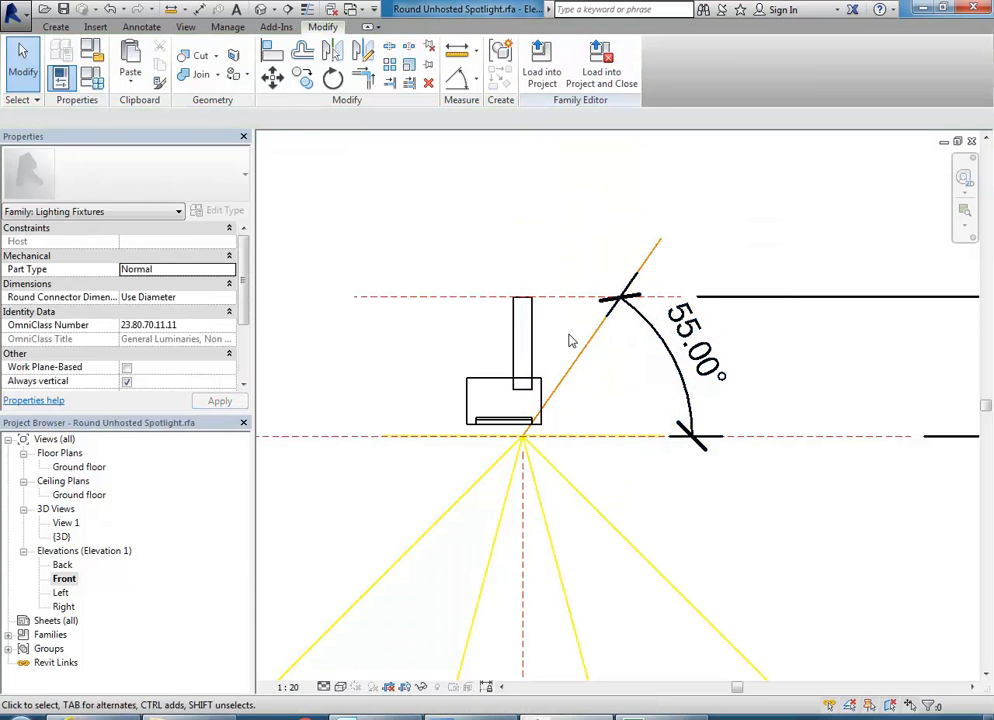
pyautogui.click(650, 253)
pyautogui.click(690, 360)
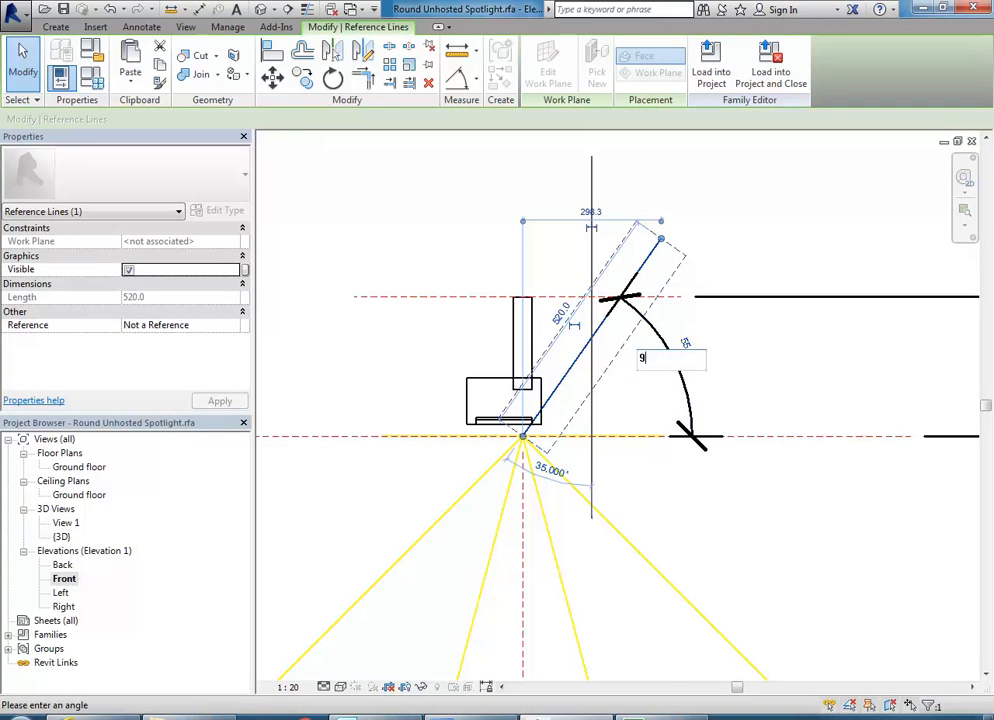
pyautogui.press('Return')
pyautogui.click(741, 362)
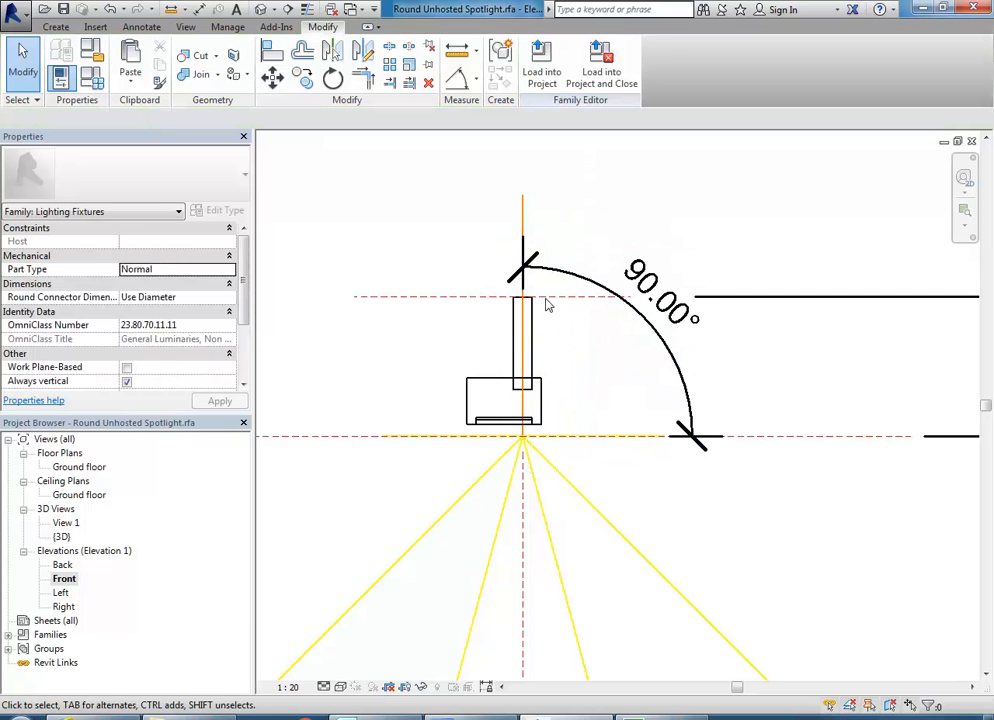
# - Set the angle between the reference line and the horizontal reference plane to 0°
pyautogui.click(520, 218)
pyautogui.click(655, 312)
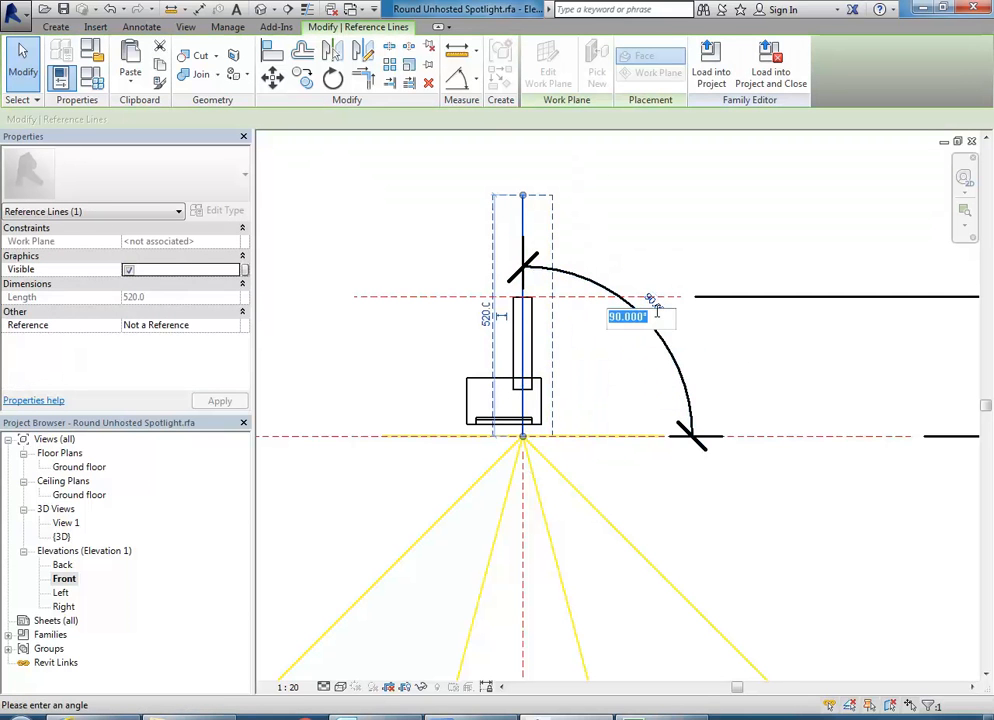
pyautogui.write('0')
pyautogui.press('Return')
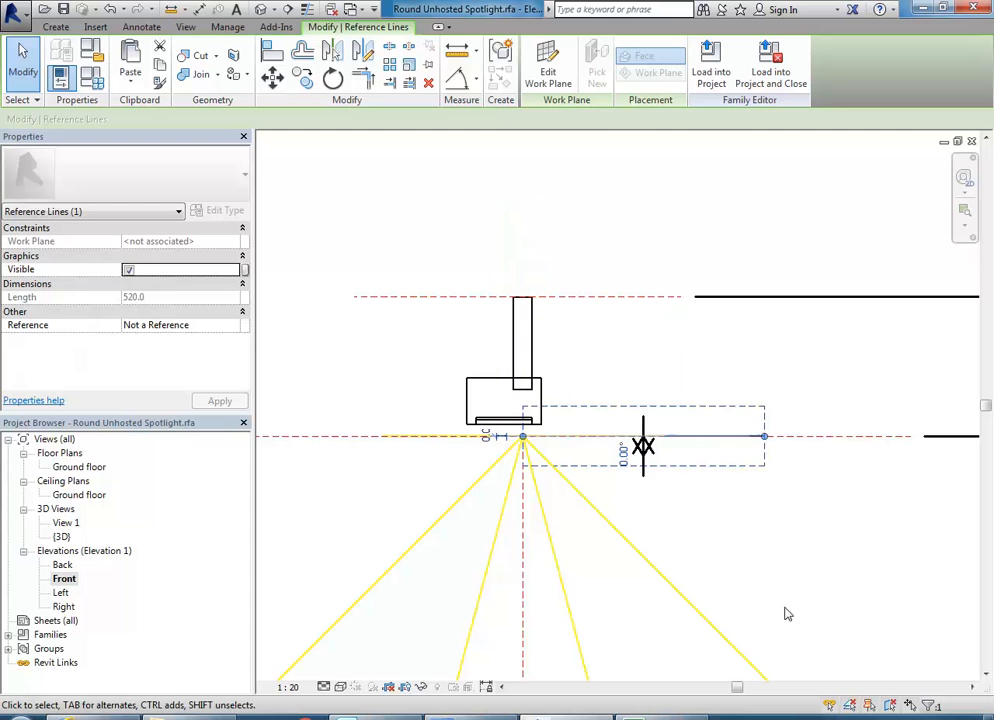
pyautogui.click(786, 548)
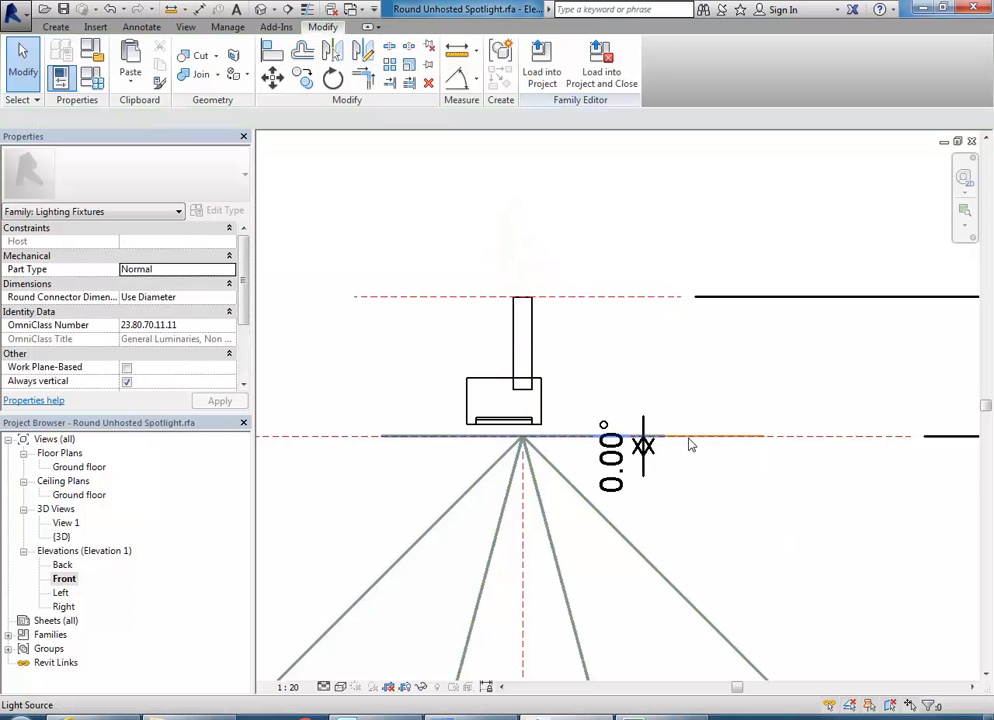
# - Set the flat reference line's angle to the horizontal reference plane to 30°
pyautogui.press('Tab')
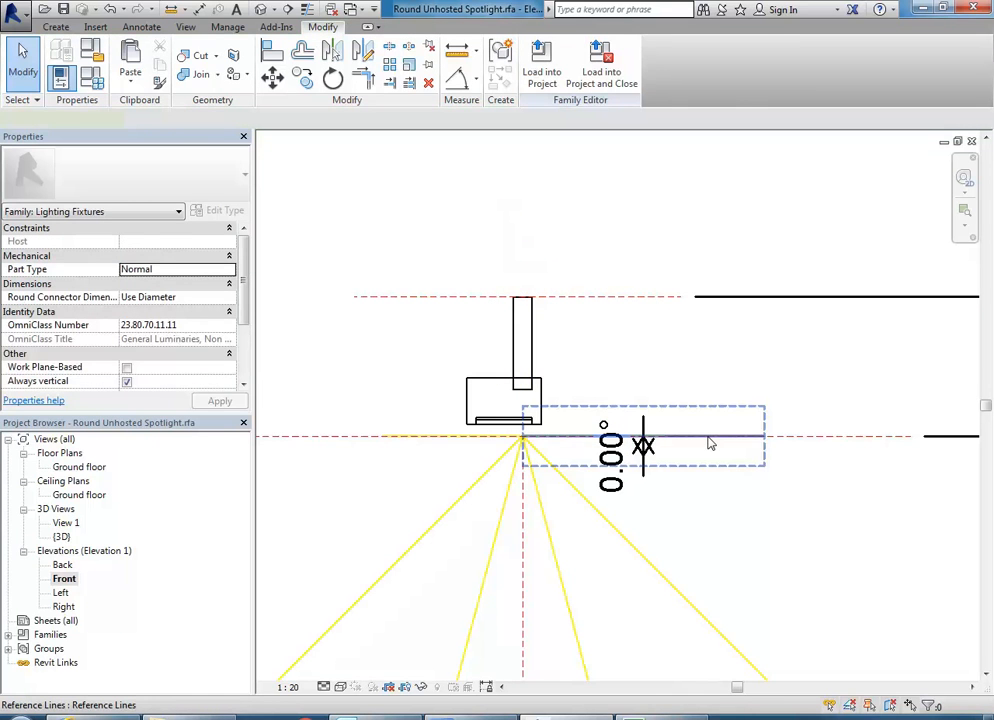
pyautogui.click(709, 443)
pyautogui.click(624, 457)
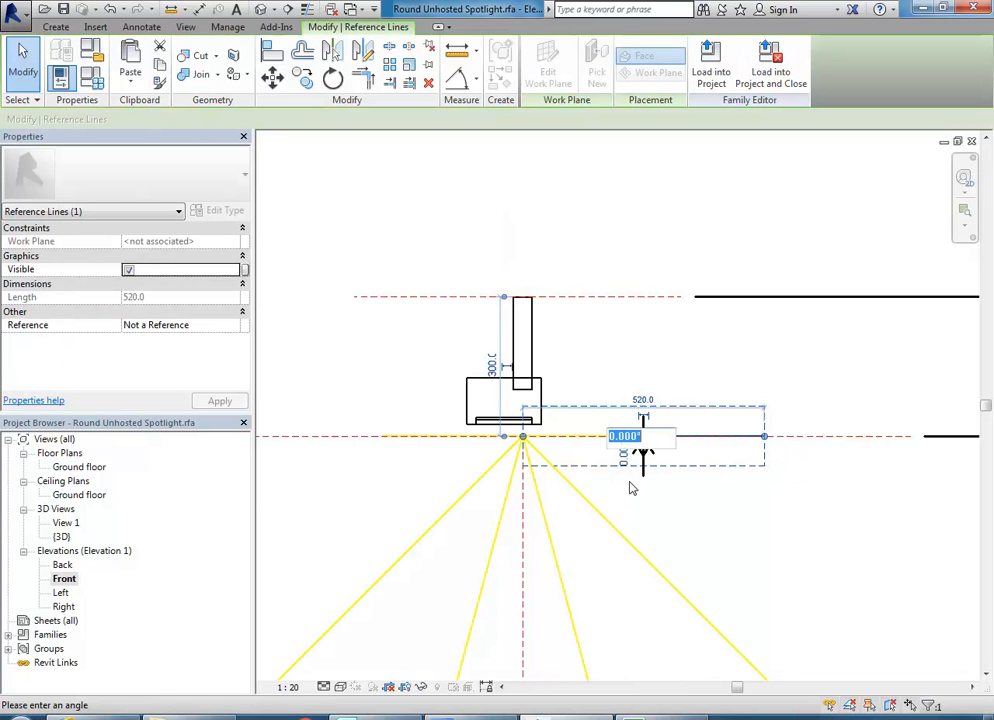
pyautogui.write('30')
pyautogui.press('Return')
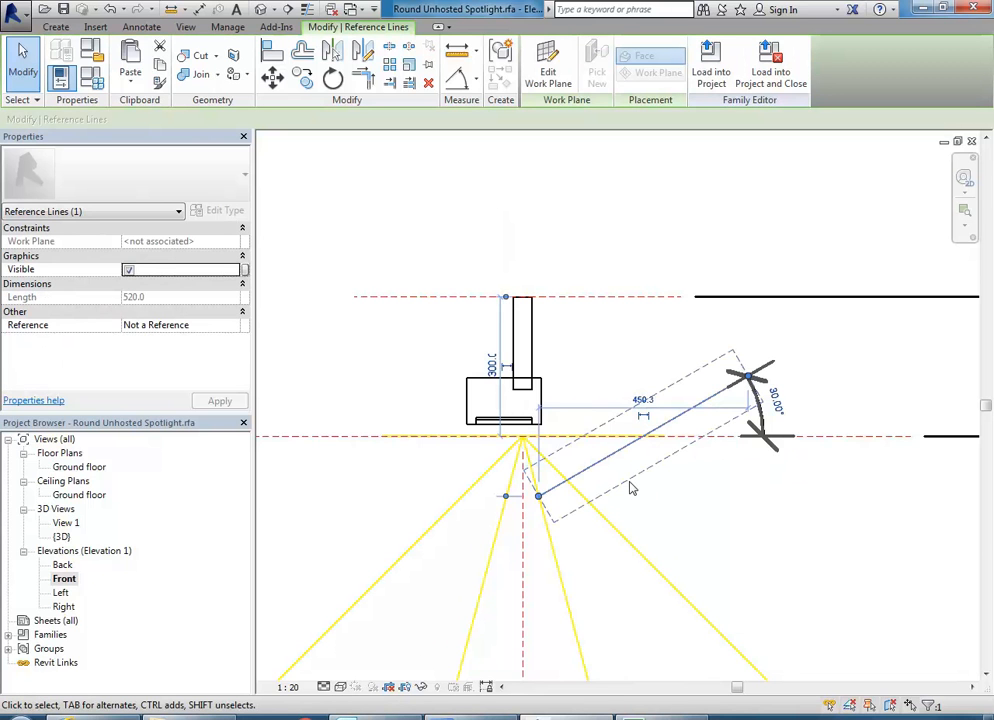
# - Try to move the slanted reference line's lower end back to the light source's origin
pyautogui.scroll(3, 615, 505)
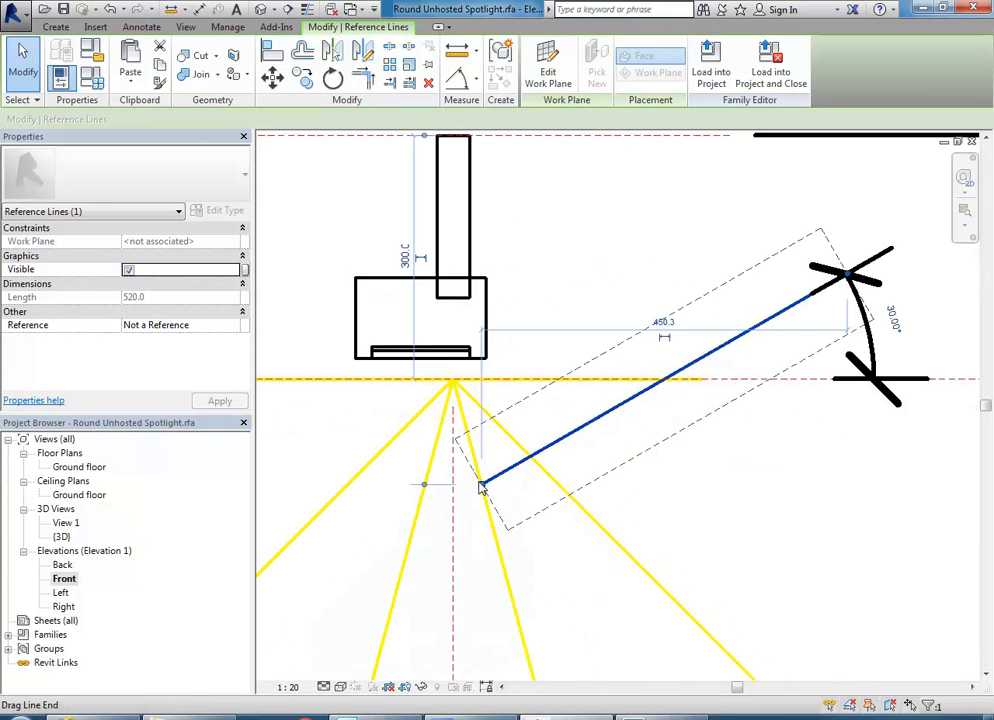
pyautogui.moveTo(604, 414); pyautogui.dragTo(632, 291)
pyautogui.scroll(-1, 582, 301)
pyautogui.moveTo(582, 301); pyautogui.dragTo(545, 370, button='middle')
pyautogui.scroll(1, 545, 370)
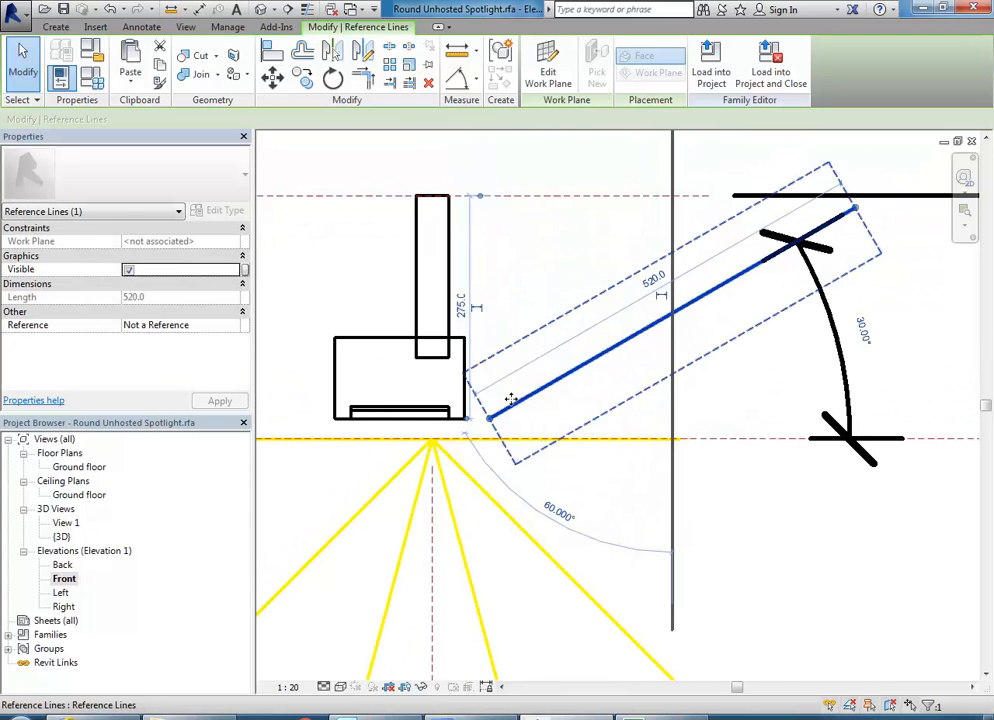
pyautogui.click(273, 78)
pyautogui.click(490, 418)
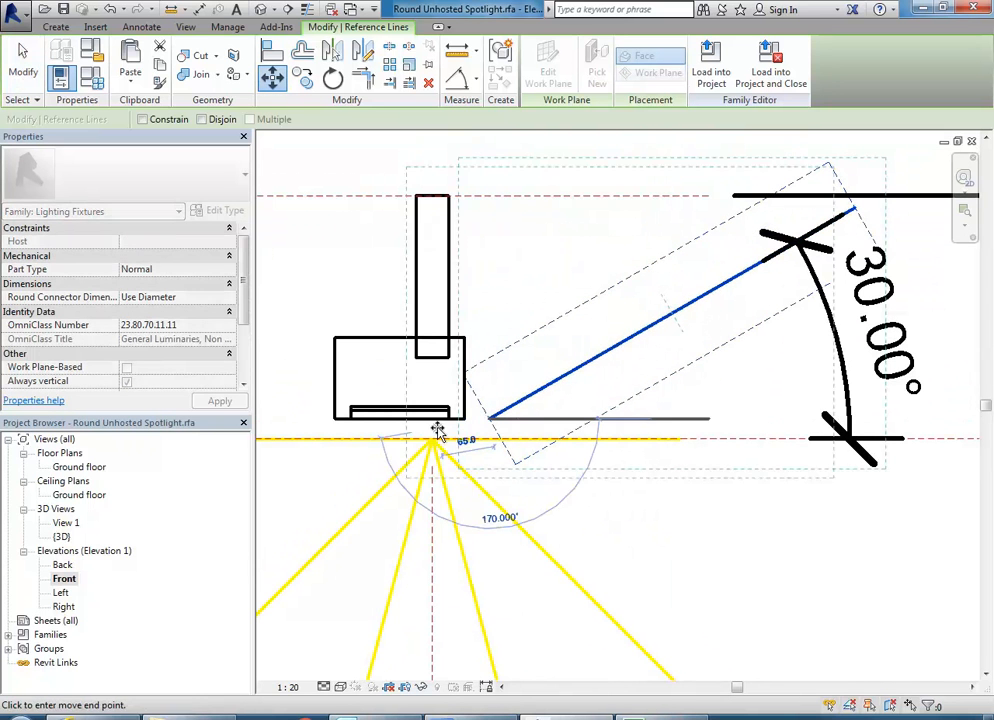
pyautogui.press('Escape')
pyautogui.press('Escape')
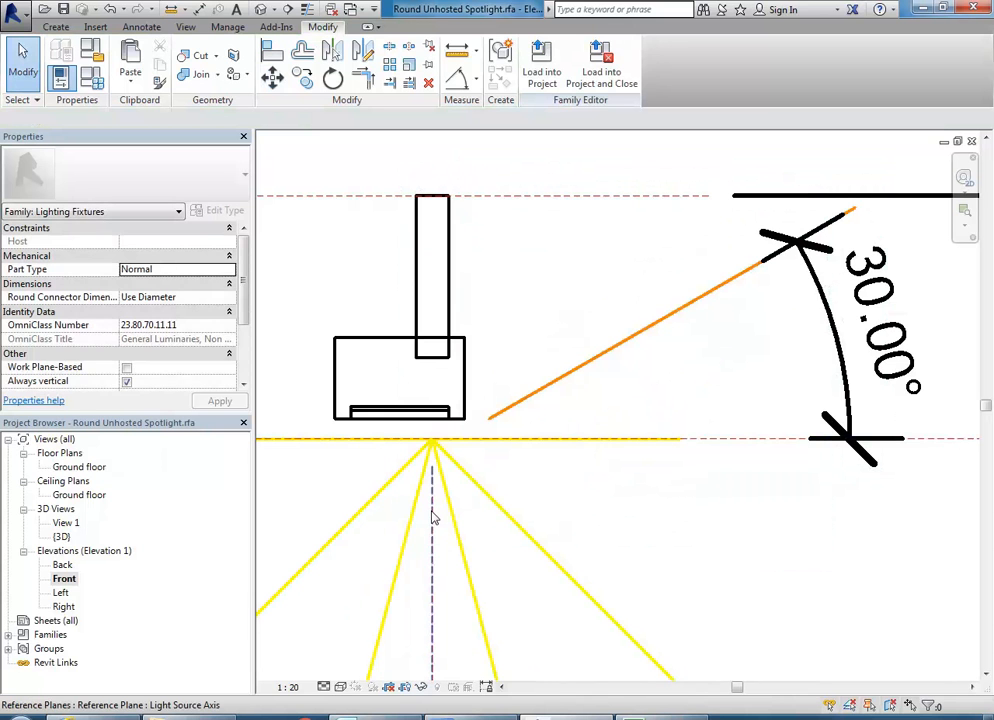
# - Extend the Light Source Axis plane above the fixture and move the reference line's lower end to its intersection with the horizontal plane
pyautogui.click(433, 516)
pyautogui.moveTo(434, 467); pyautogui.dragTo(395, 157)
pyautogui.click(548, 387)
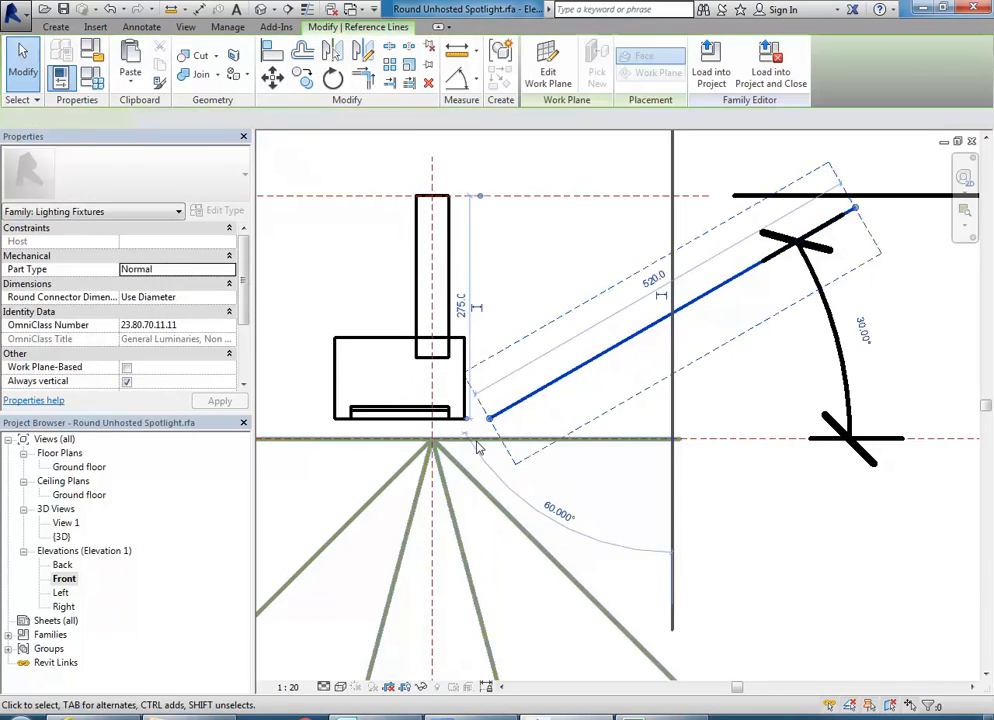
pyautogui.click(272, 77)
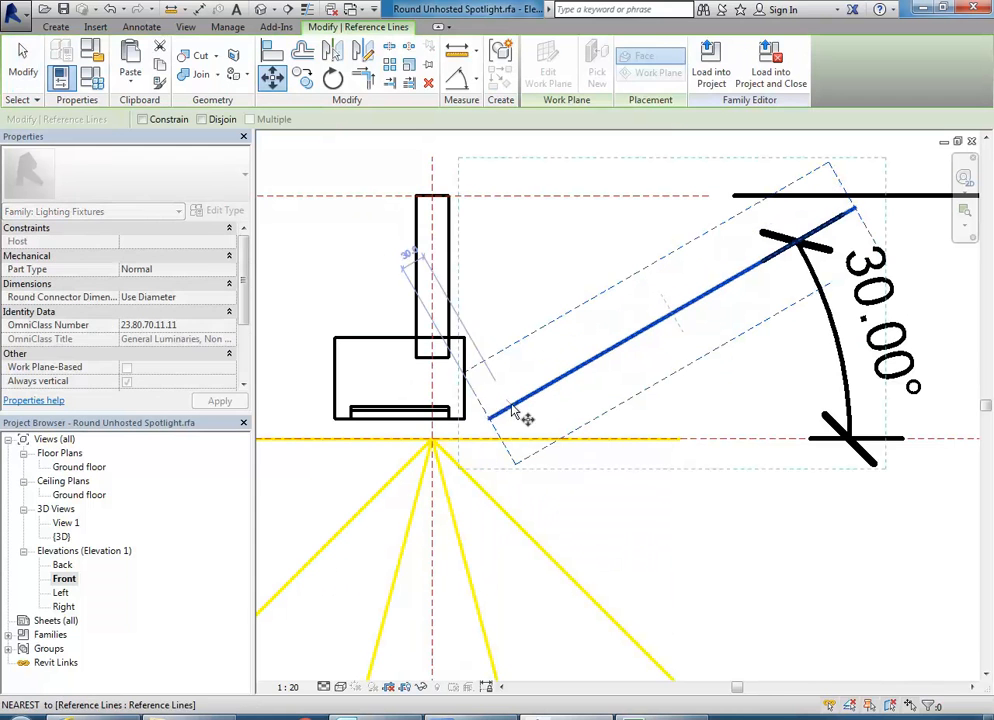
pyautogui.click(488, 418)
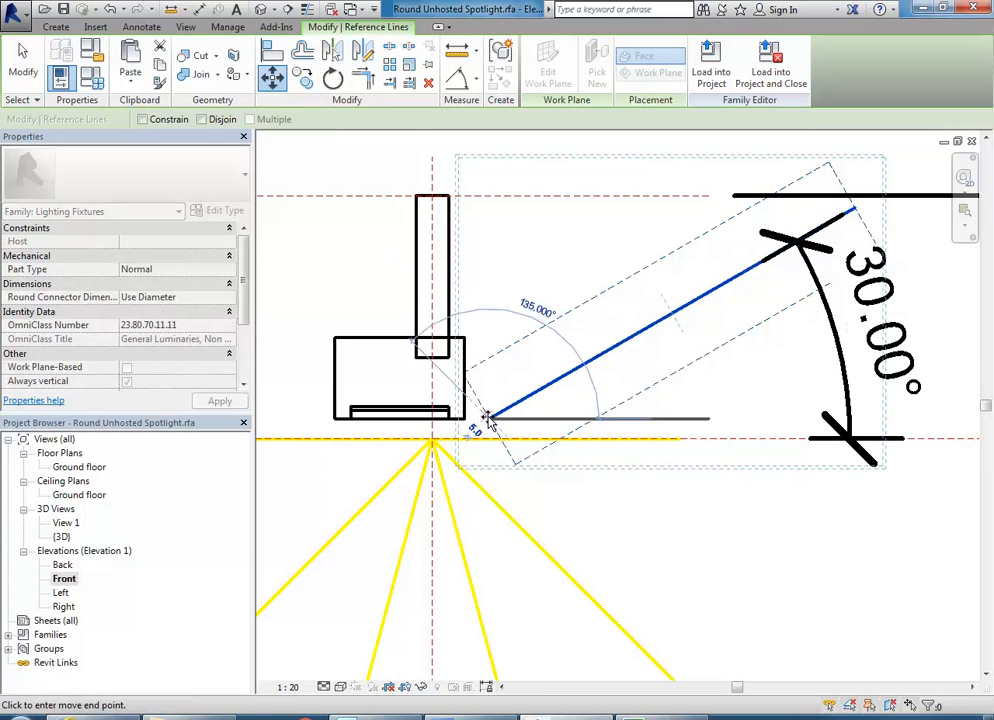
pyautogui.click(433, 439)
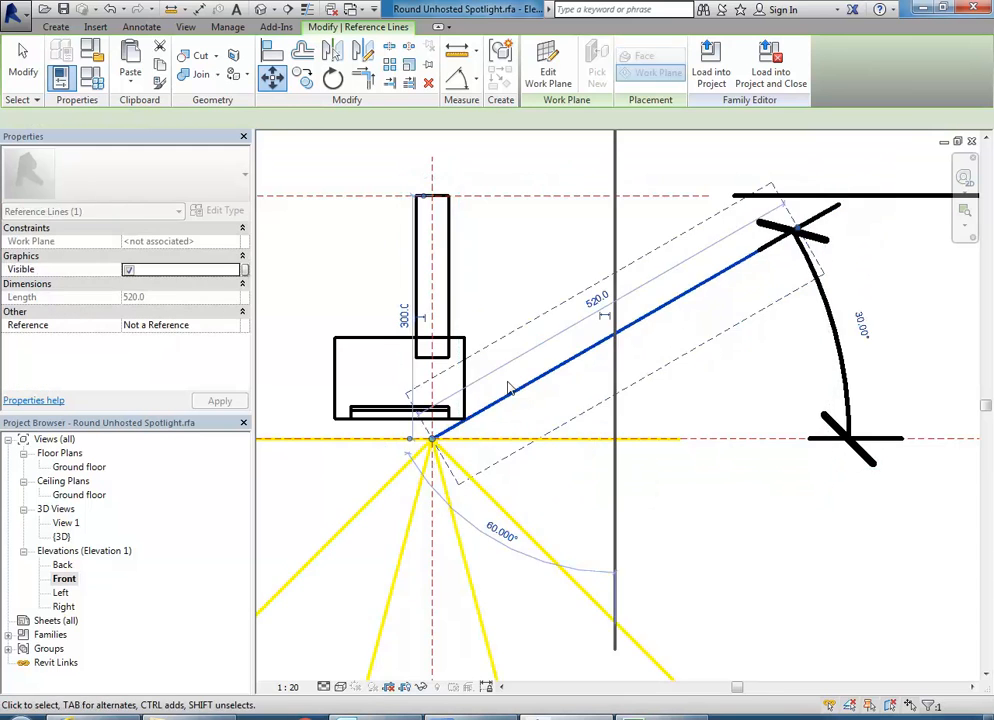
pyautogui.scroll(-3, 506, 390)
pyautogui.click(663, 489)
pyautogui.moveTo(663, 489); pyautogui.dragTo(640, 536, button='middle')
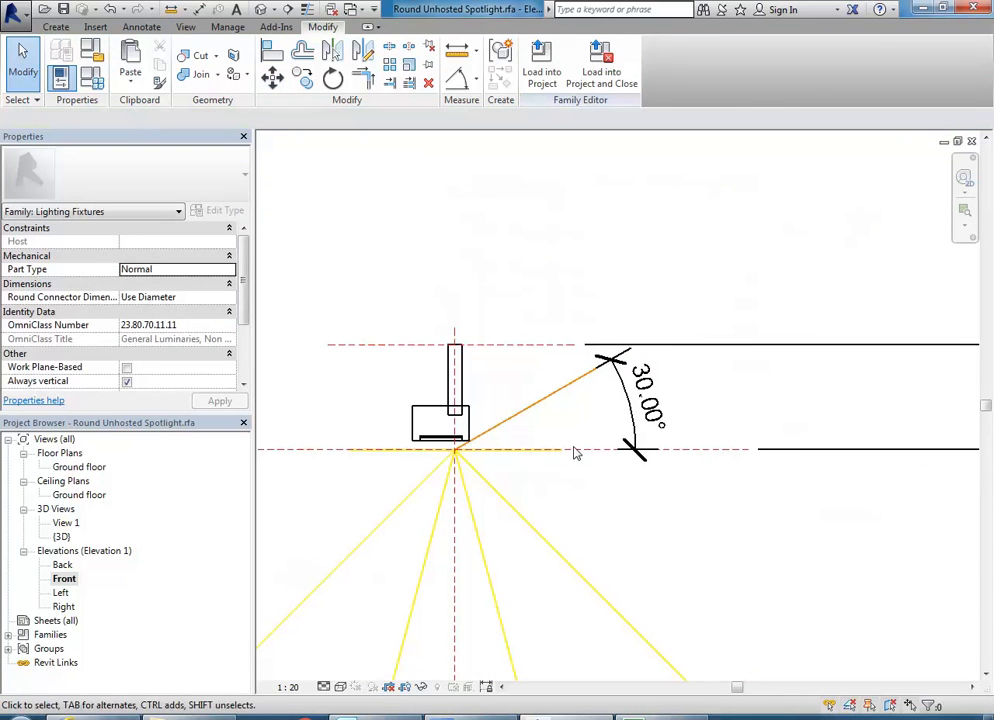
# - Stretch the reference line's upper end outward to a length of 800 at a 40° angle
pyautogui.click(541, 408)
pyautogui.moveTo(613, 362); pyautogui.dragTo(672, 268)
pyautogui.scroll(2, 590, 464)
pyautogui.scroll(1, 590, 464)
# - Set the lengthened reference line's angular dimension to 0°
pyautogui.click(674, 335)
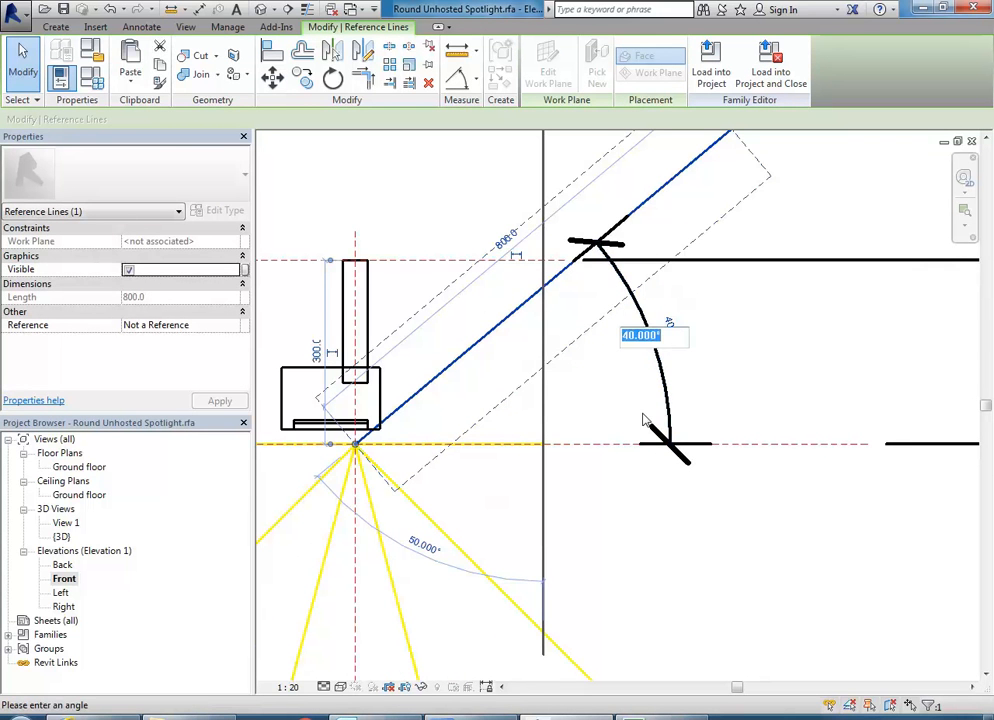
pyautogui.write('0')
pyautogui.press('Return')
pyautogui.click(663, 584)
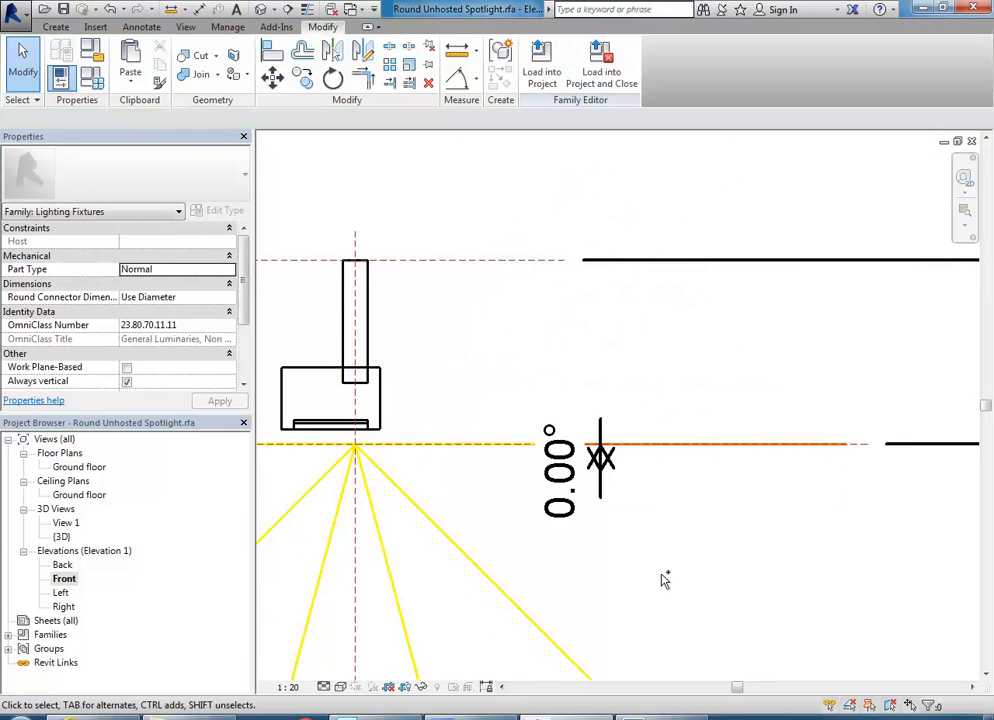
# - Open the flat reference line's angle value, leave it as is, and undo the last angle change
pyautogui.click(693, 452)
pyautogui.click(577, 478)
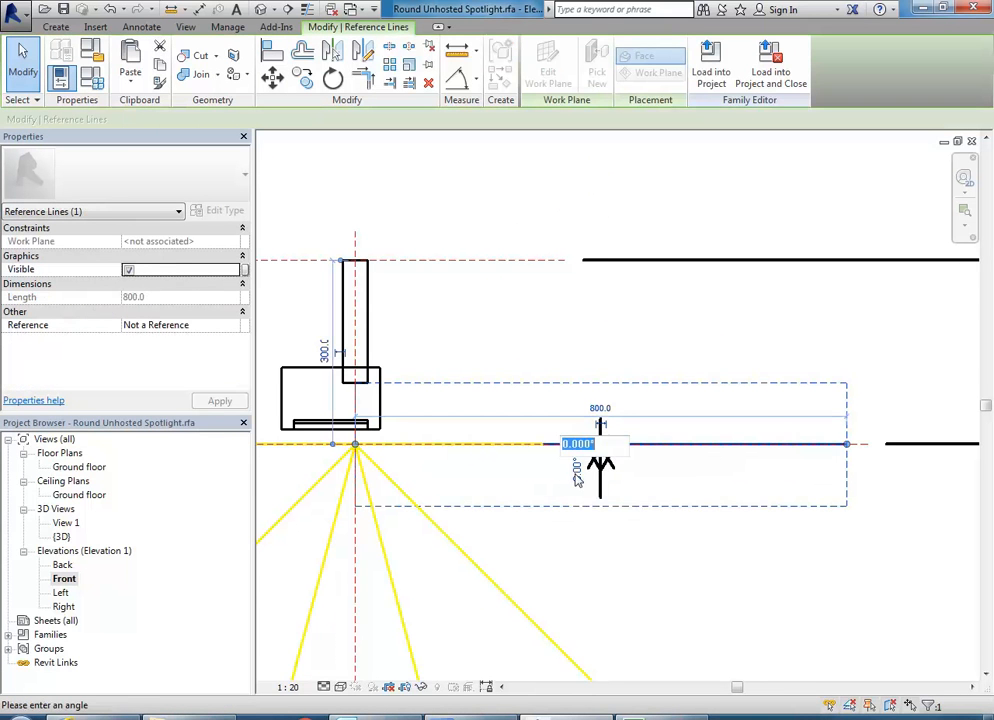
pyautogui.press('Return')
pyautogui.click(694, 591)
pyautogui.hotkey('ctrl', 'z')
pyautogui.hotkey('ctrl', 'y')
pyautogui.scroll(-5, 570, 415)
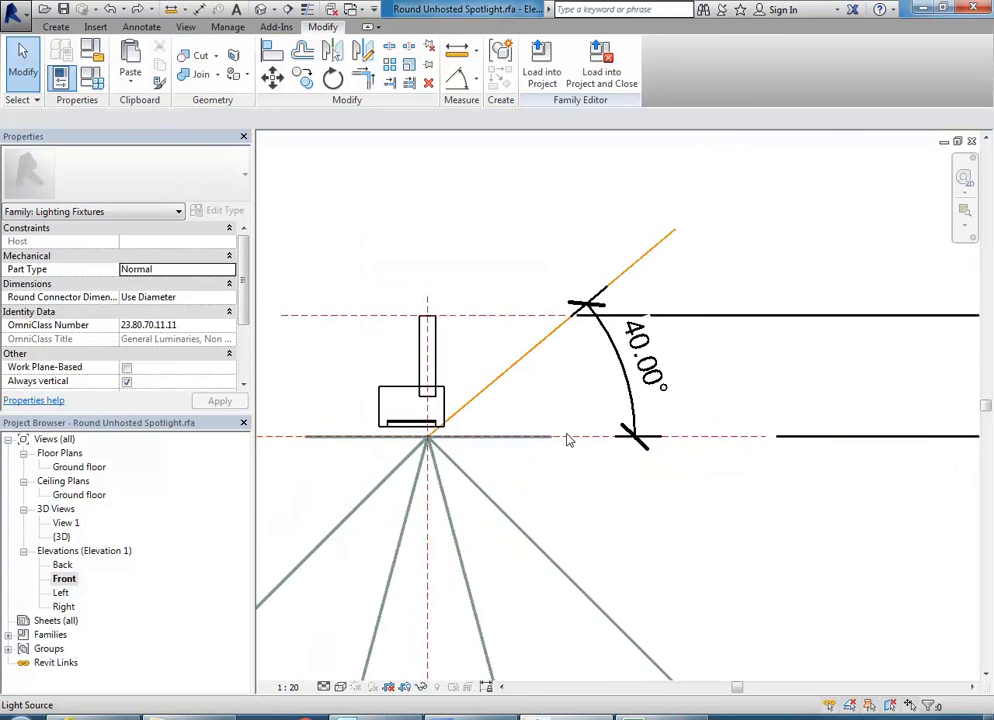
# - Snap the reference line's lower endpoint onto the light source's origin and lock its alignment constraint
pyautogui.click(530, 398)
pyautogui.scroll(3, 470, 436)
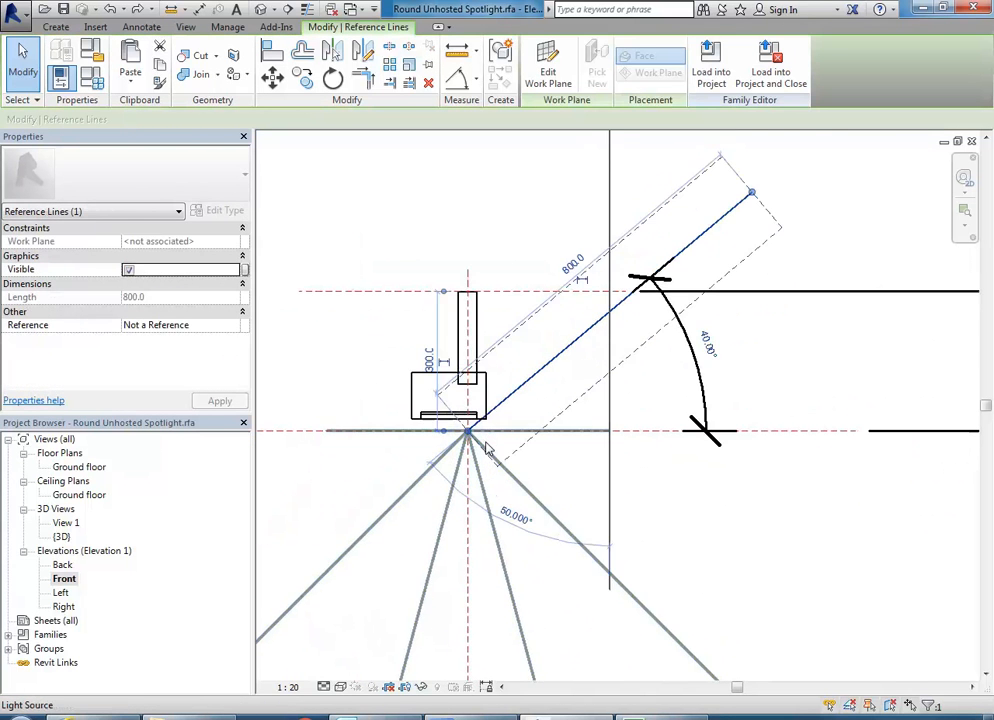
pyautogui.moveTo(470, 435)
pyautogui.mouseDown()
pyautogui.moveTo(508, 388)
pyautogui.moveTo(467, 430)
pyautogui.mouseUp()
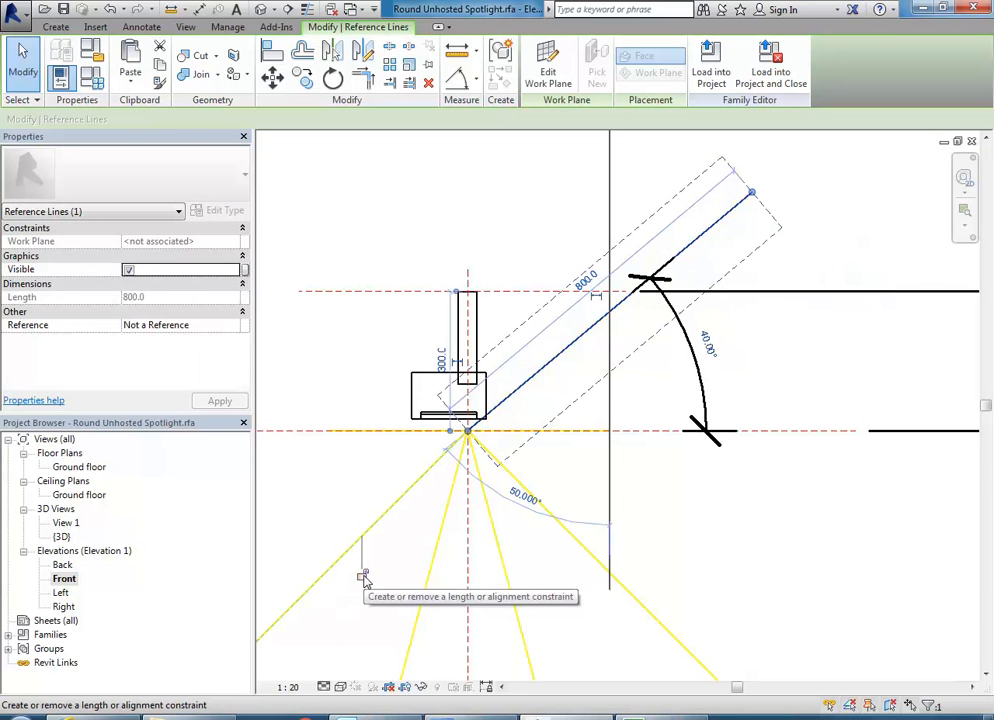
pyautogui.click(363, 577)
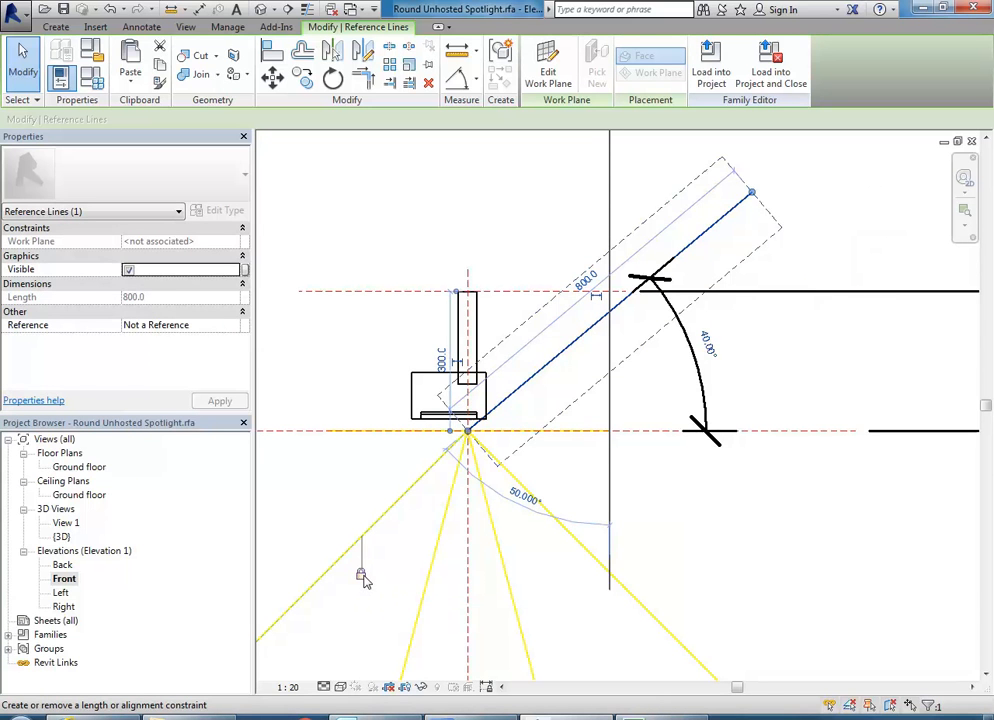
pyautogui.click(338, 488)
pyautogui.scroll(-3, 338, 488)
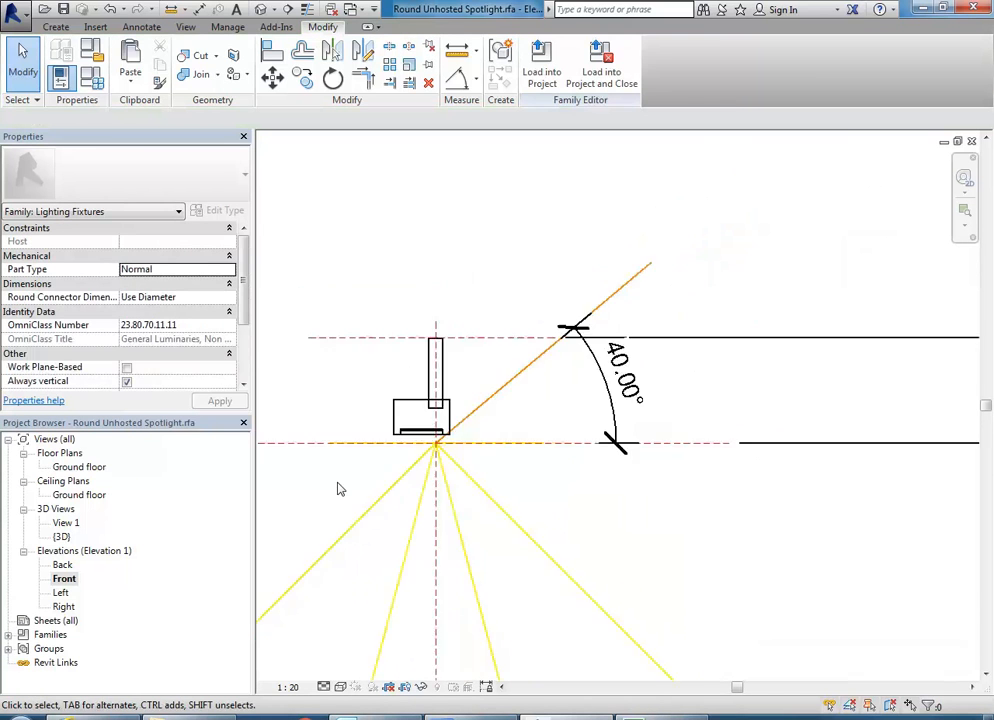
# - Set the locked reference line's angle to 0°
pyautogui.click(517, 371)
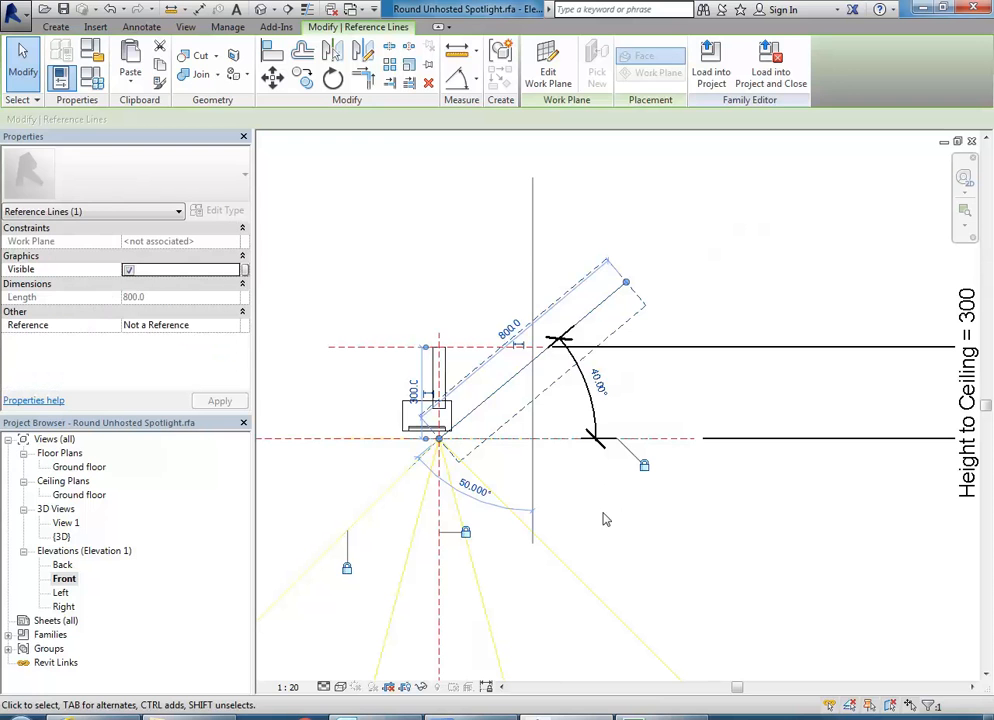
pyautogui.click(600, 382)
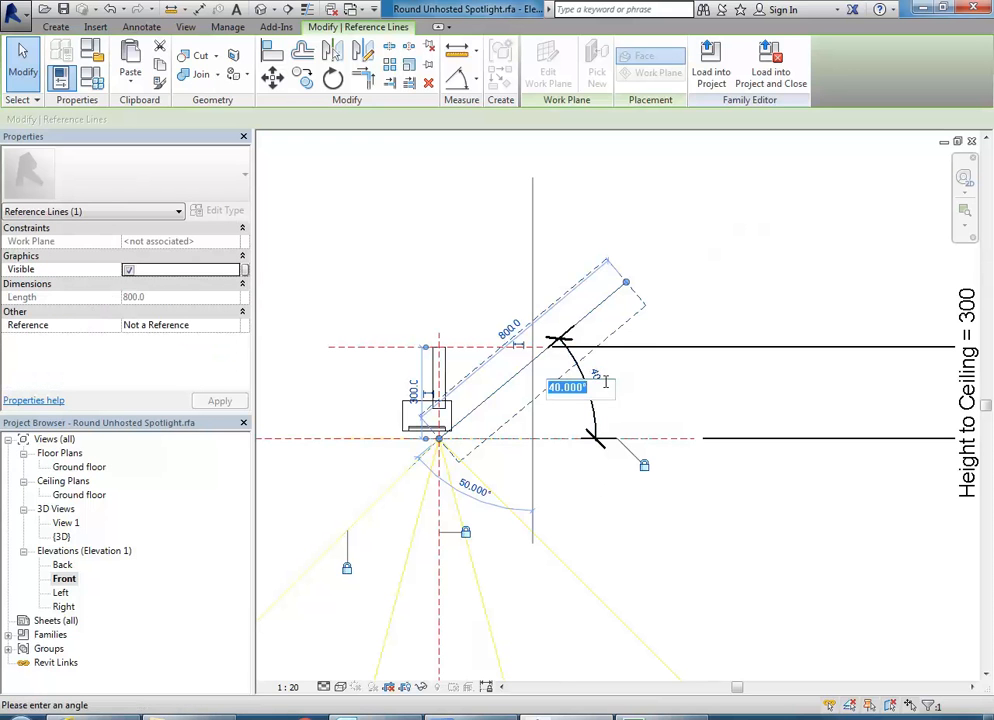
pyautogui.write('0')
pyautogui.press('Return')
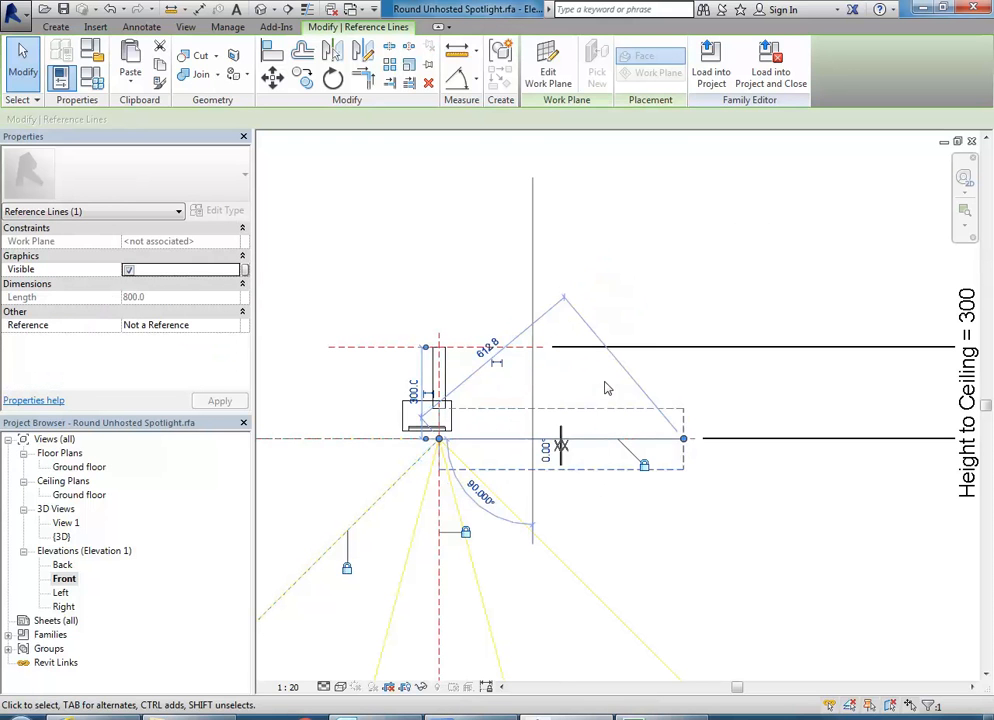
# - Try to set the locked reference line's angle to 30° and undo the last angle change
pyautogui.click(544, 453)
pyautogui.write('30')
pyautogui.press('Return')
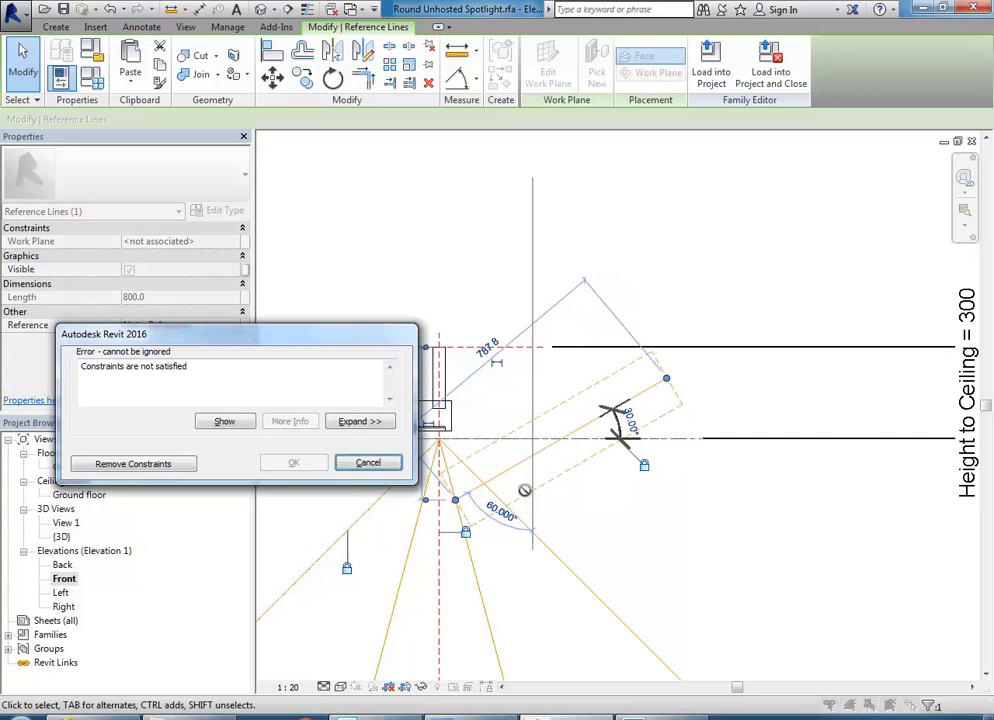
pyautogui.click(367, 463)
pyautogui.hotkey('ctrl', 'z')
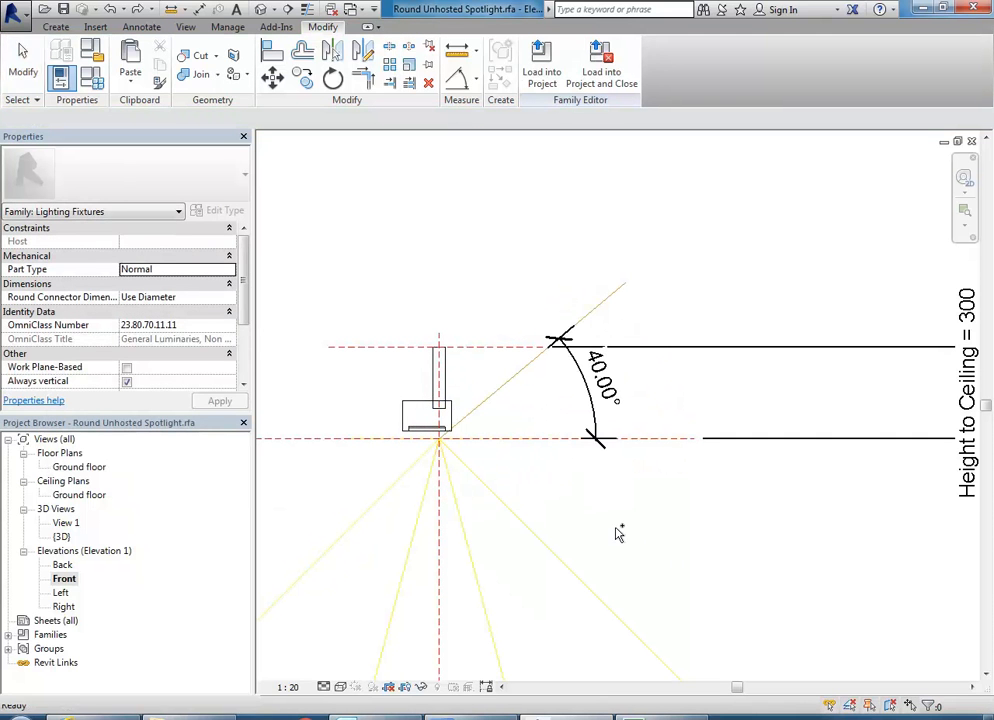
# - Delete the slanted reference line together with its angular dimension
pyautogui.click(524, 316)
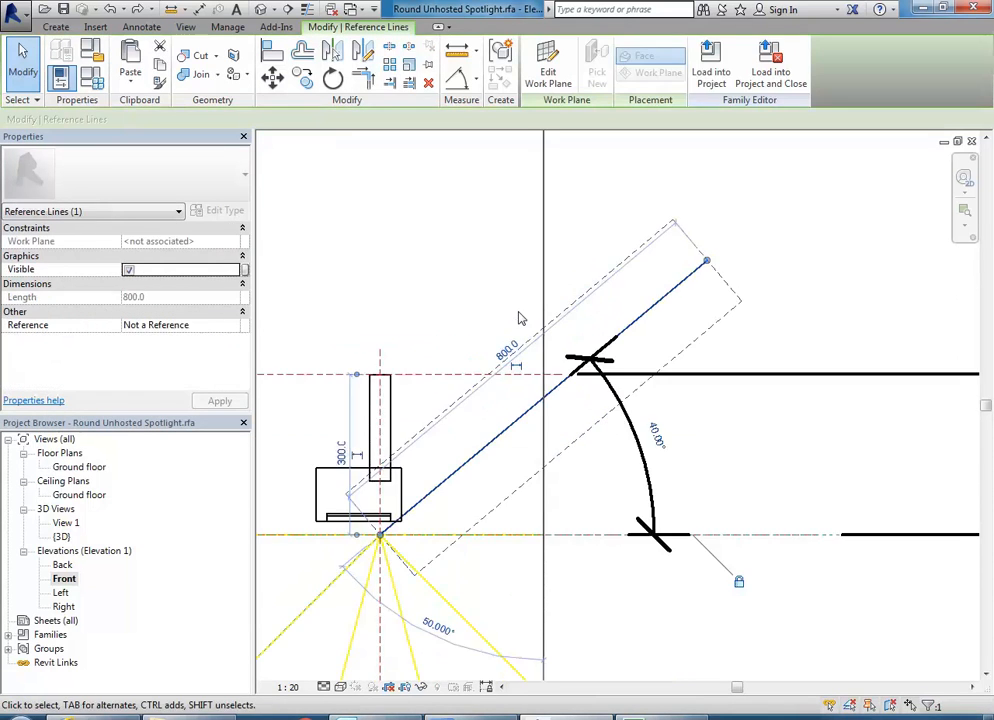
pyautogui.moveTo(520, 318); pyautogui.dragTo(515, 289, button='middle')
pyautogui.press('Delete')
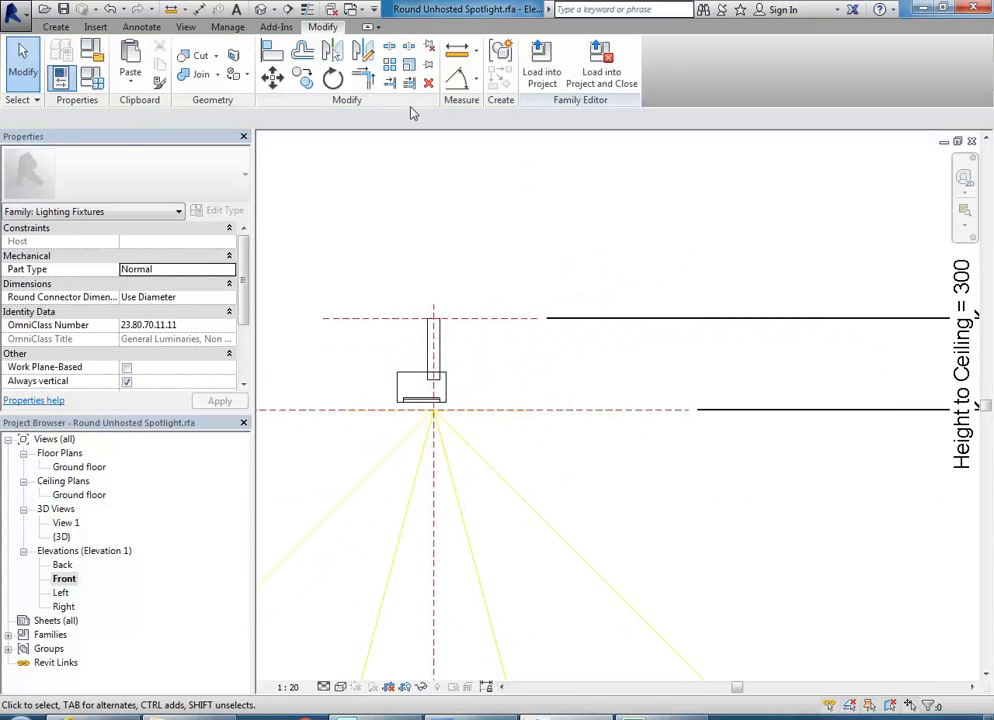
# - Draw a slanted reference plane from the light source's origin up and to the right, past the ceiling reference plane
pyautogui.click(64, 28)
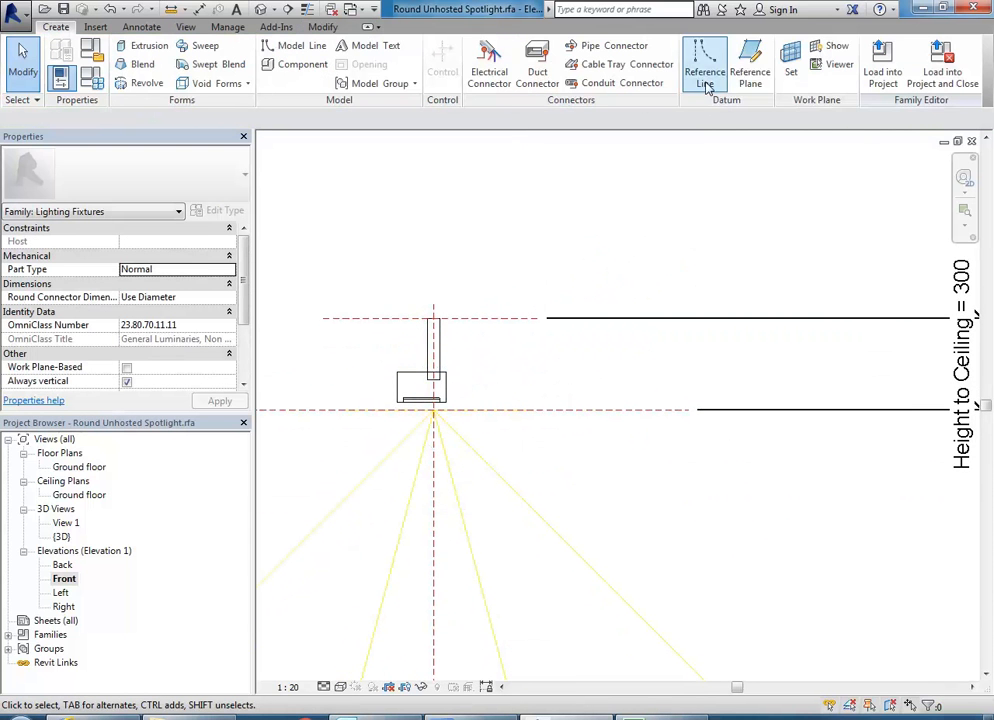
pyautogui.click(757, 80)
pyautogui.scroll(2, 395, 378)
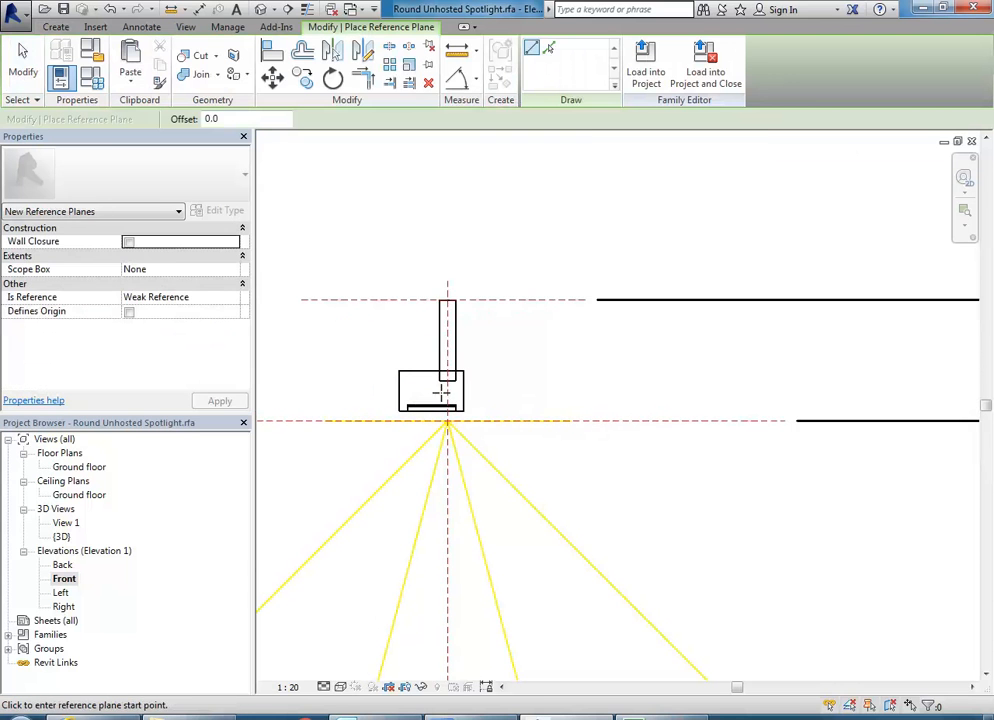
pyautogui.moveTo(519, 382)
pyautogui.mouseDown(button='middle')
pyautogui.moveTo(499, 406)
pyautogui.moveTo(549, 343)
pyautogui.moveTo(528, 403)
pyautogui.mouseUp(button='middle')
pyautogui.scroll(-2, 549, 343)
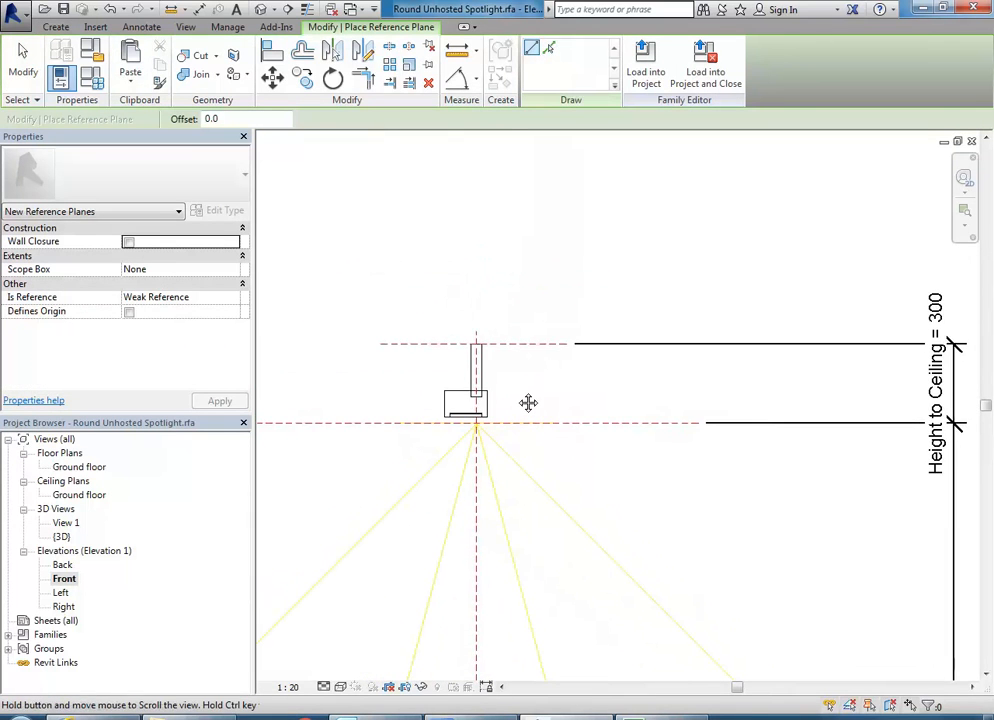
pyautogui.scroll(2, 490, 414)
pyautogui.click(458, 430)
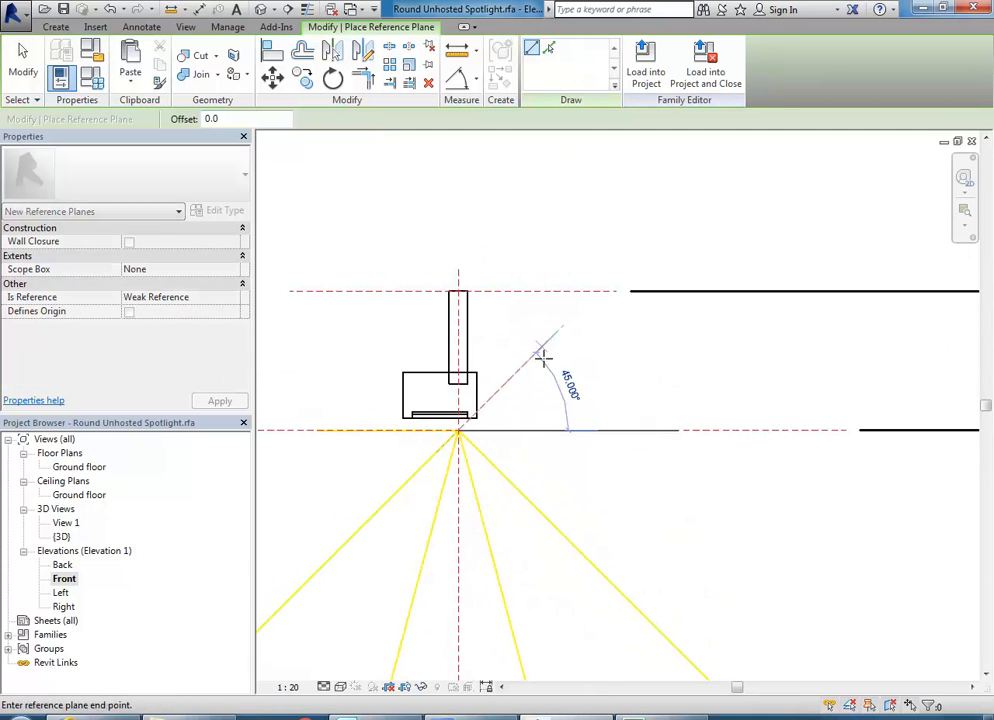
pyautogui.moveTo(566, 236); pyautogui.dragTo(515, 377, button='middle')
pyautogui.click(517, 362)
pyautogui.click(507, 325)
pyautogui.rightClick(506, 321)
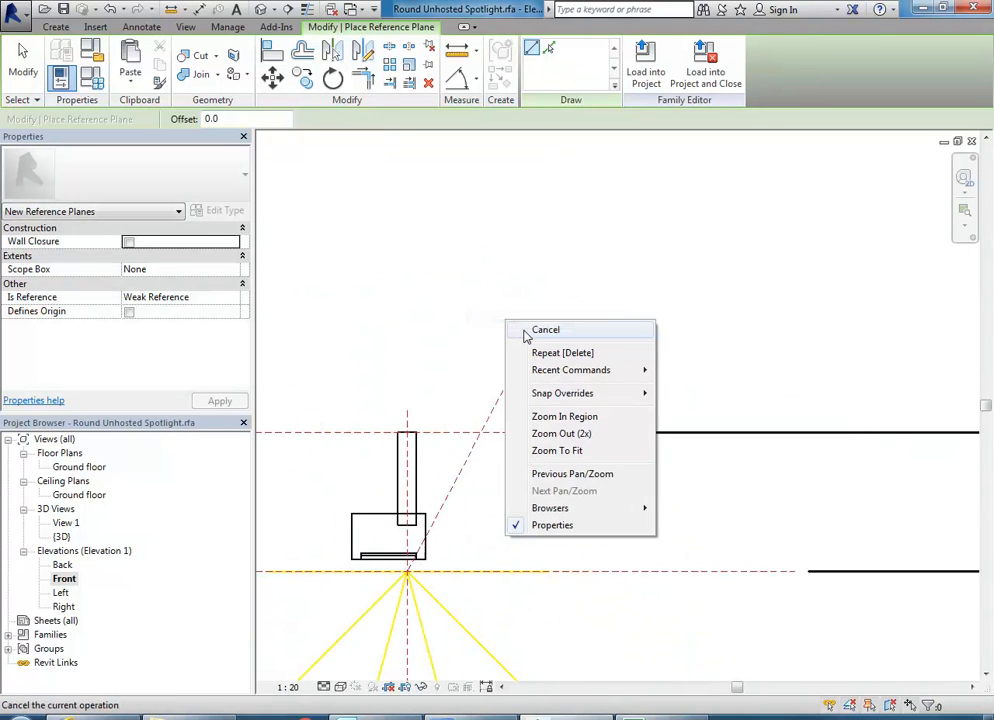
# - Leave the reference plane command and undo the slanted reference plane just drawn from the light source's origin
pyautogui.click(527, 334)
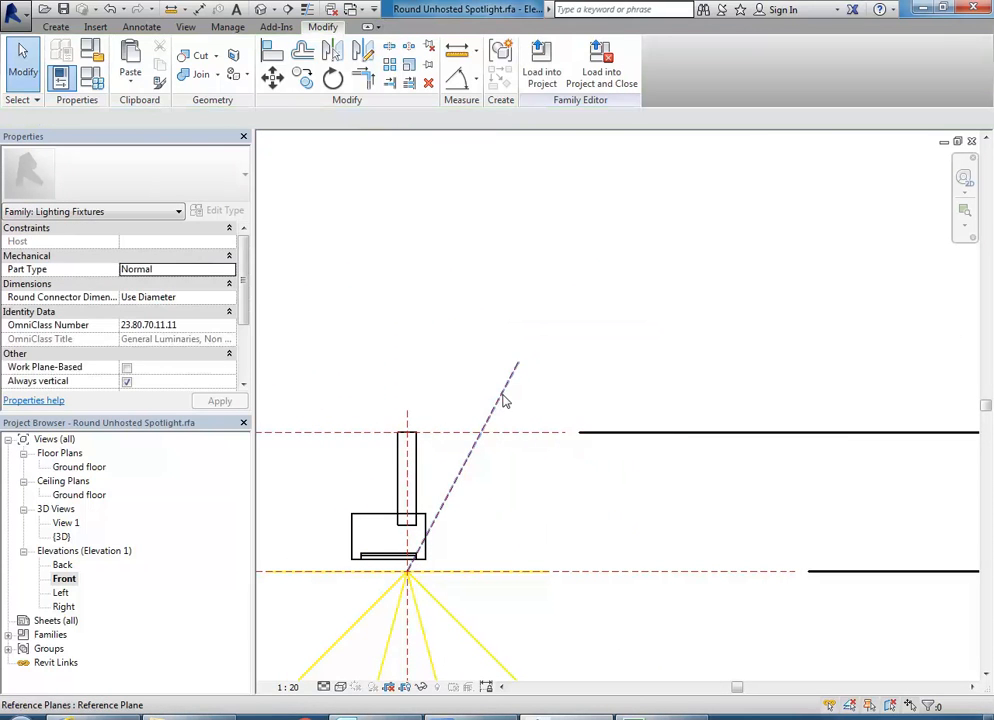
pyautogui.hotkey('ctrl', 'z')
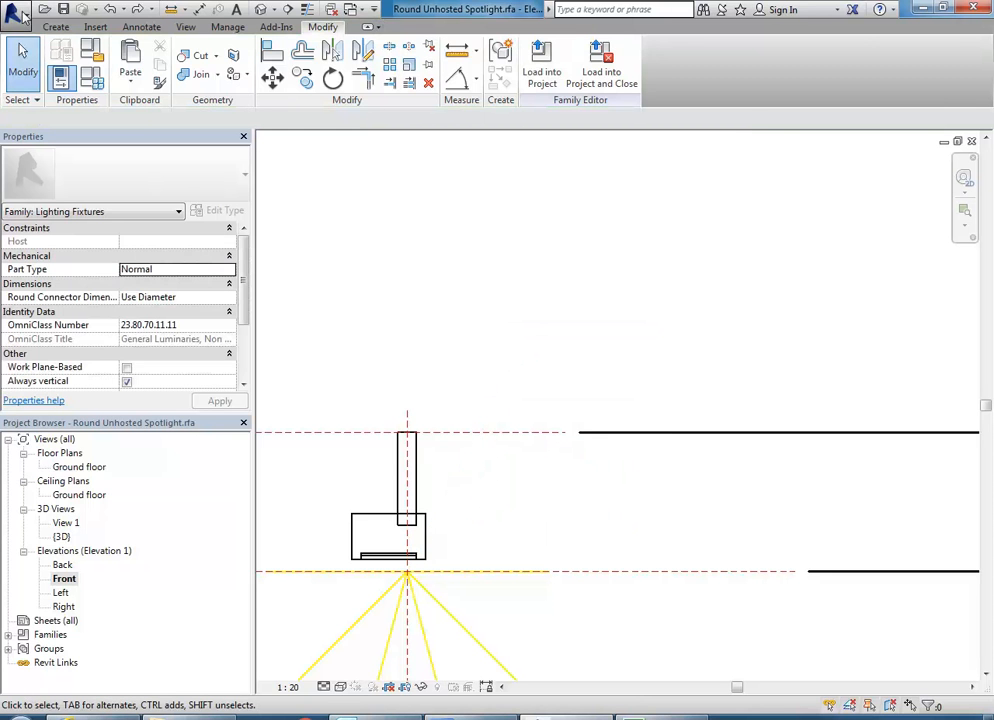
pyautogui.click(55, 26)
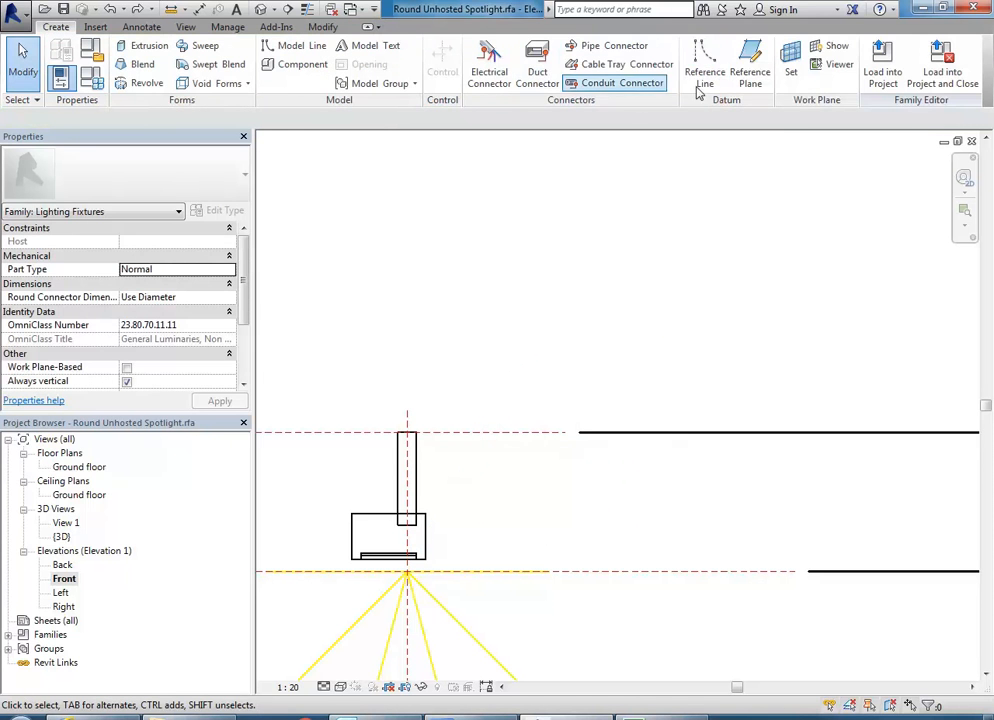
pyautogui.click(750, 70)
pyautogui.press('Escape')
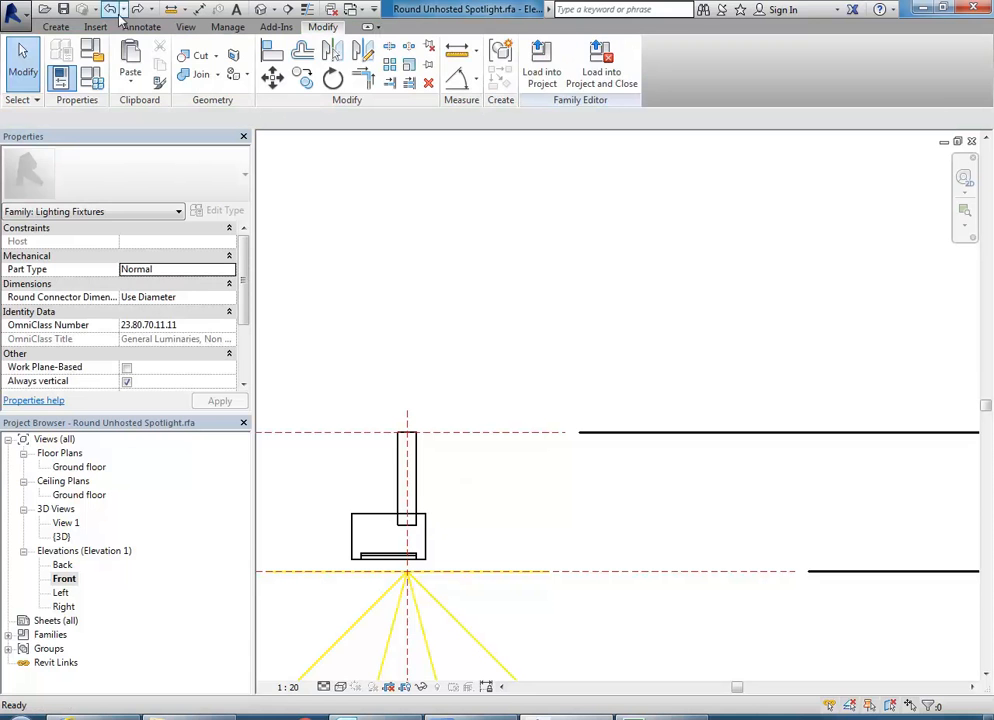
# - Try to draw a slanted reference line up and to the right from the light source's origin with chaining on, and undo it
pyautogui.click(55, 26)
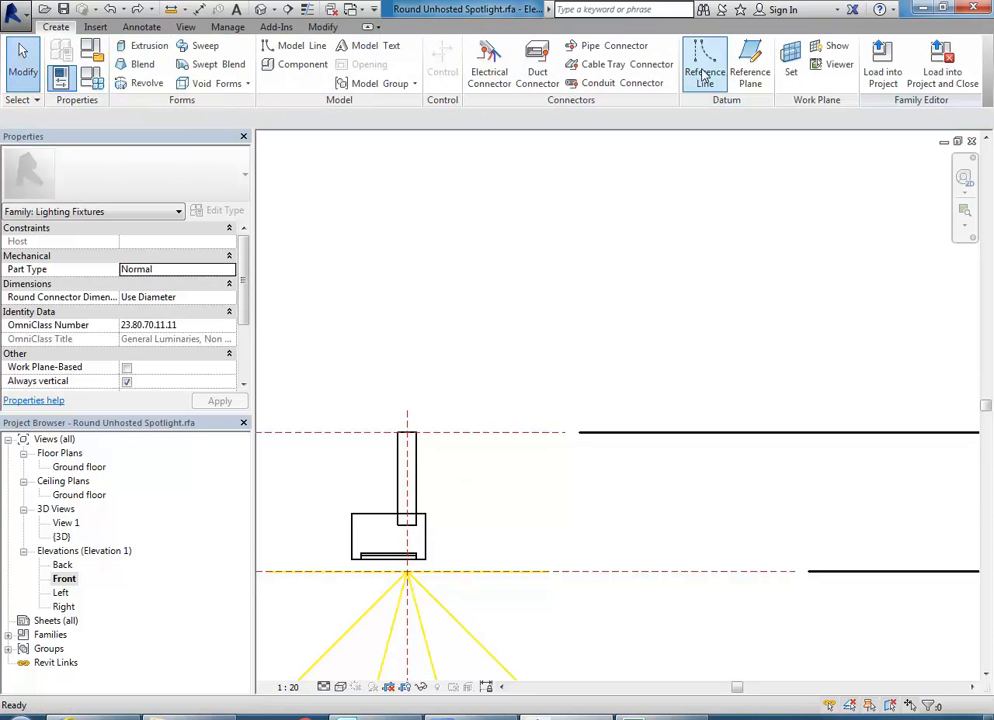
pyautogui.scroll(-1, 420, 545)
pyautogui.moveTo(420, 545)
pyautogui.mouseDown(button='middle')
pyautogui.moveTo(470, 368)
pyautogui.moveTo(470, 308)
pyautogui.mouseUp(button='middle')
pyautogui.scroll(-2, 470, 308)
pyautogui.scroll(-2, 463, 322)
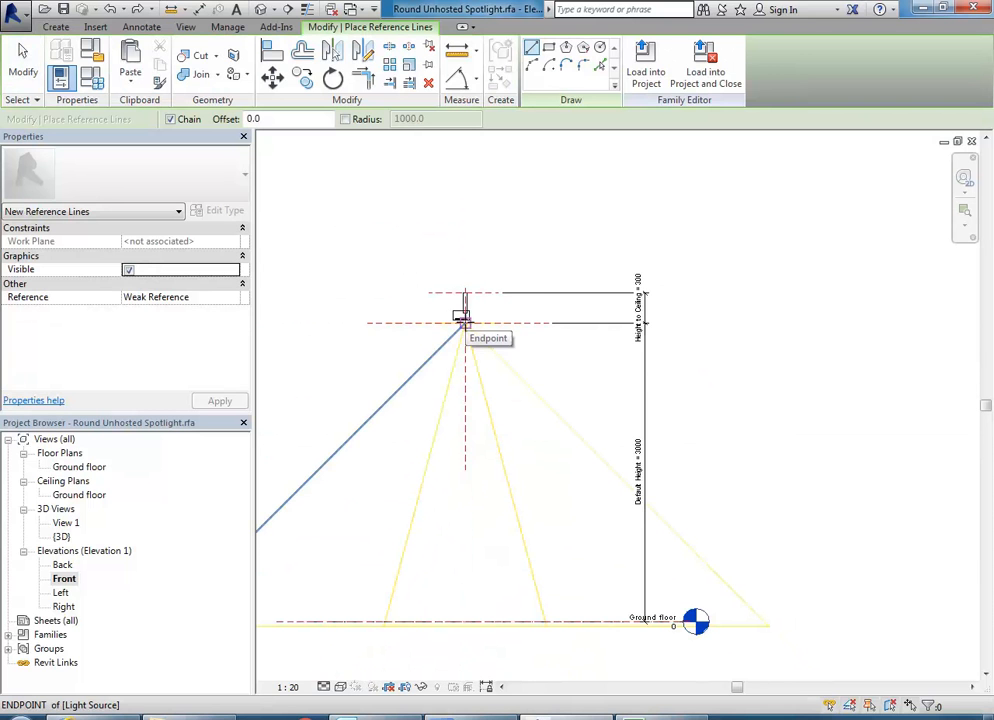
pyautogui.scroll(5, 475, 320)
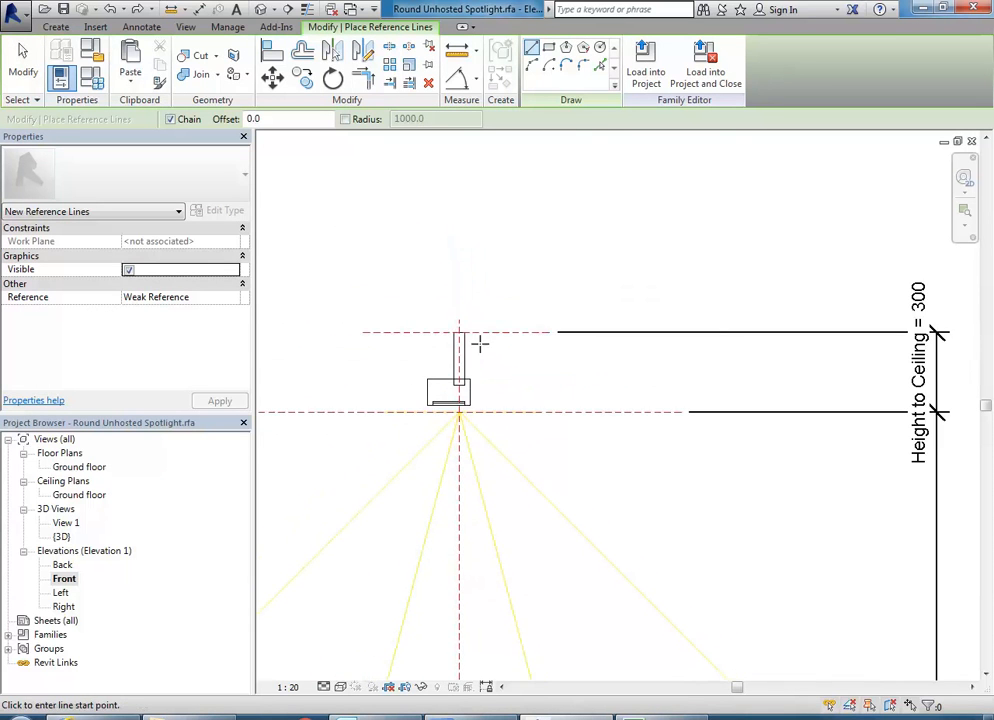
pyautogui.click(448, 460)
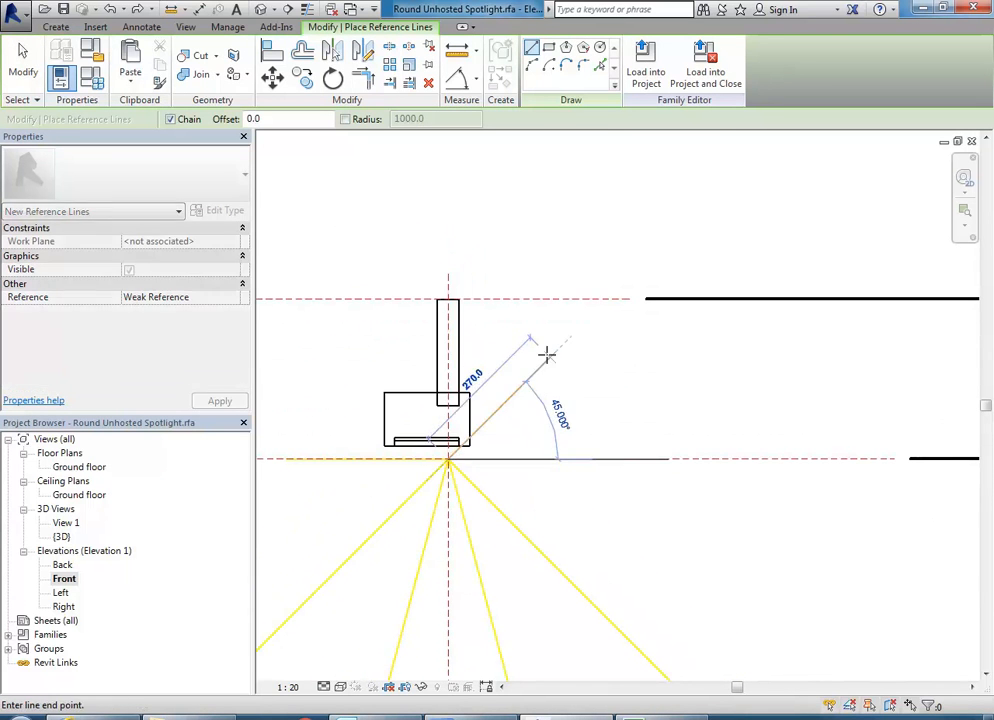
pyautogui.click(652, 333)
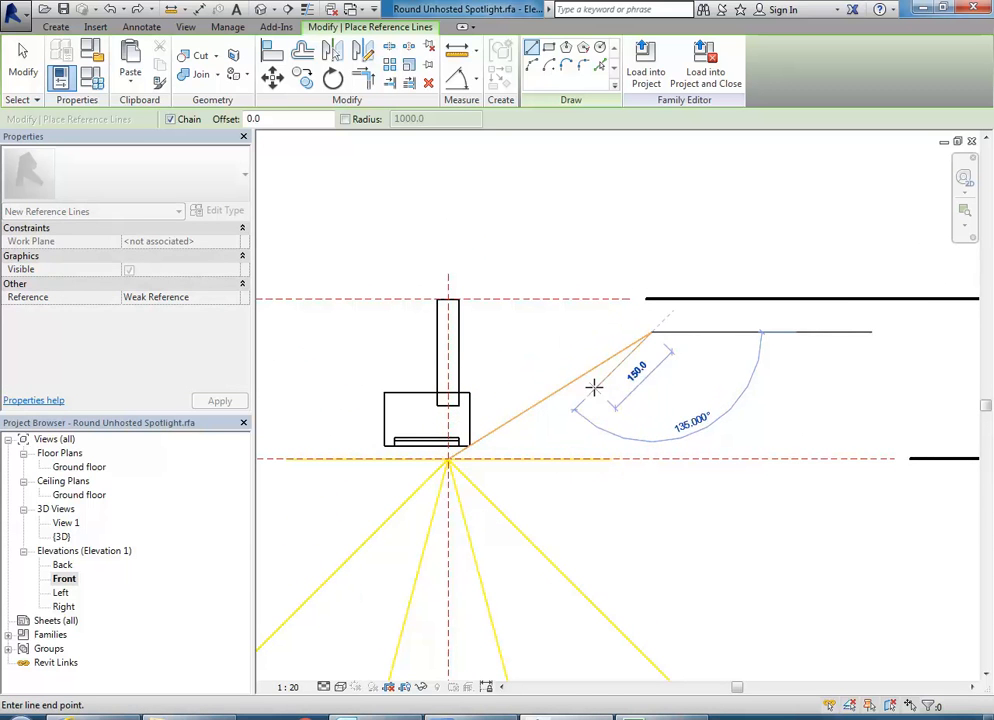
pyautogui.press('Escape')
pyautogui.hotkey('ctrl', 'z')
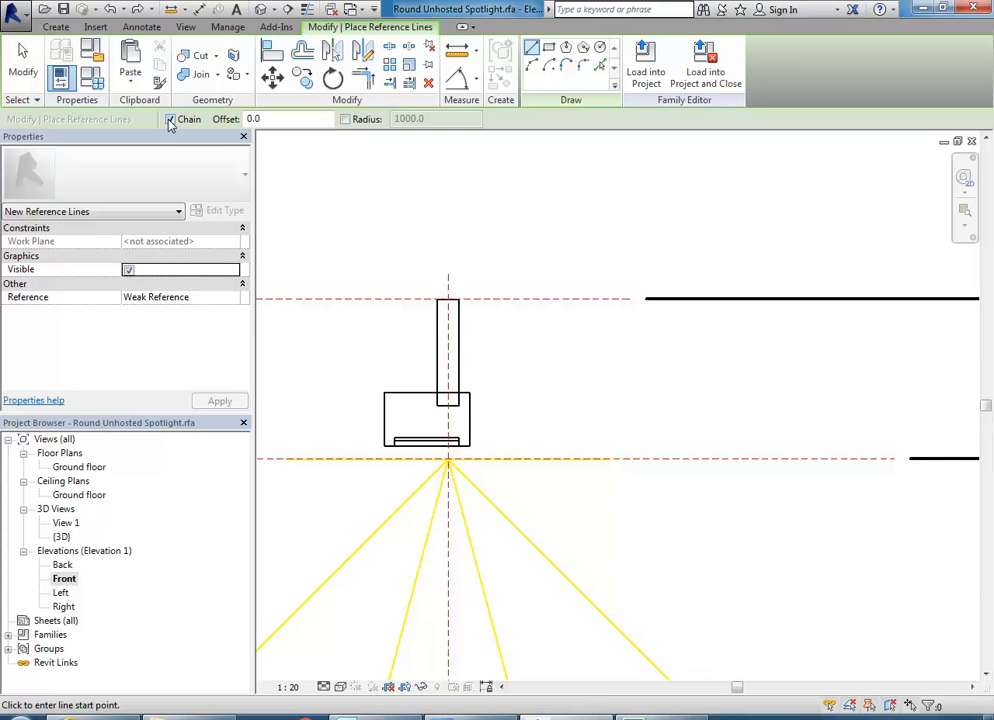
# - Draw an unchained reference line about 465 mm long at about 32° from the light source's origin and lock both offered alignment constraints
pyautogui.click(170, 119)
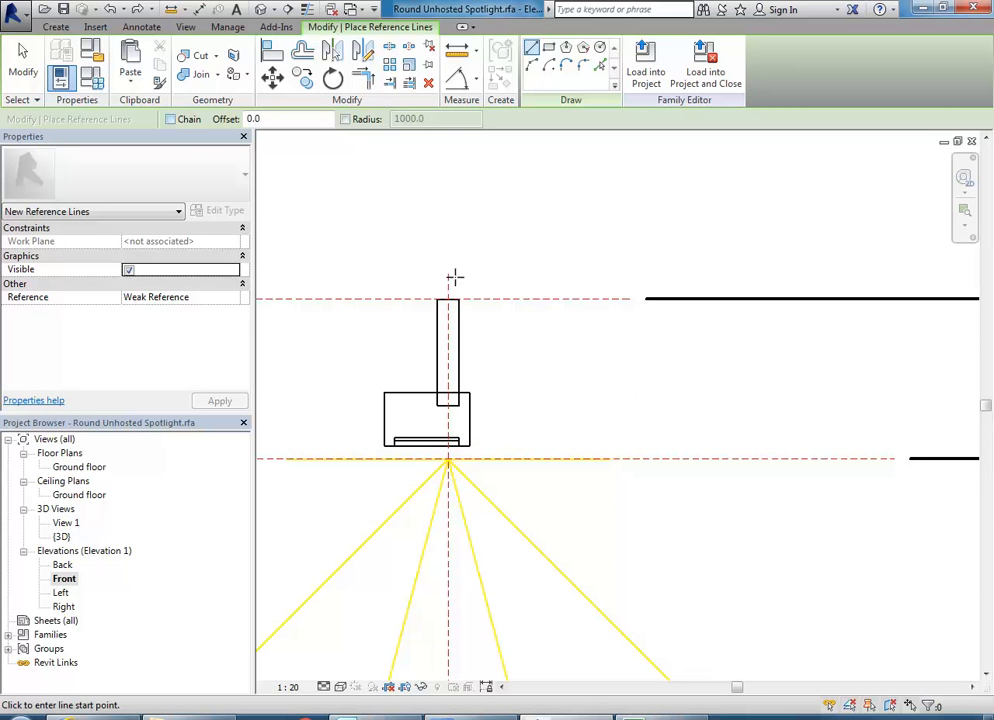
pyautogui.click(448, 460)
pyautogui.click(657, 328)
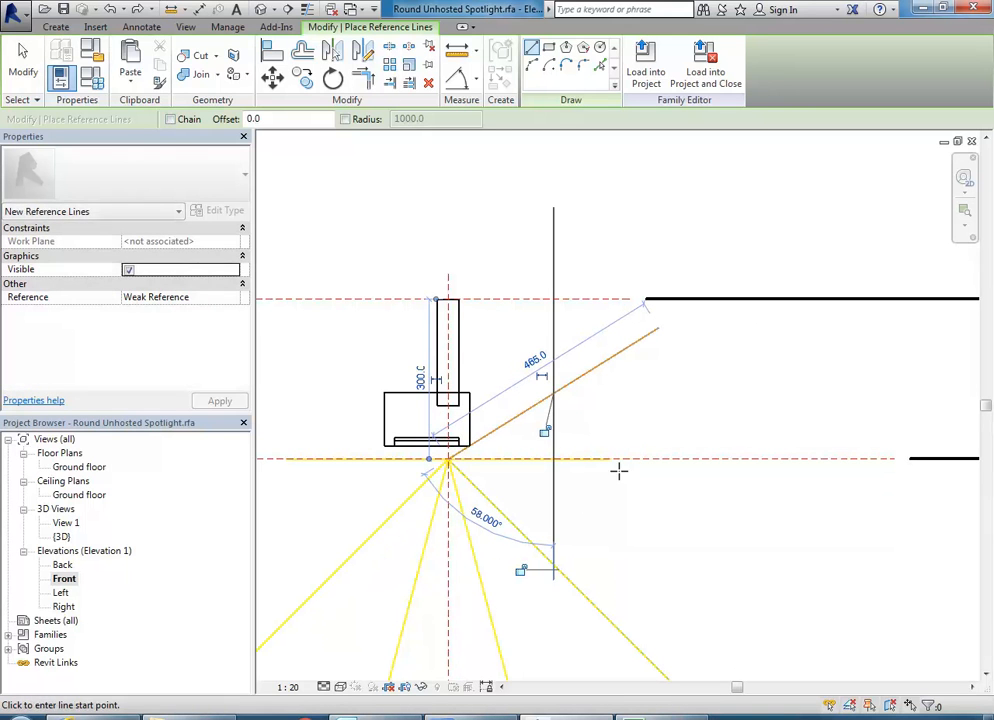
pyautogui.click(544, 432)
pyautogui.click(519, 570)
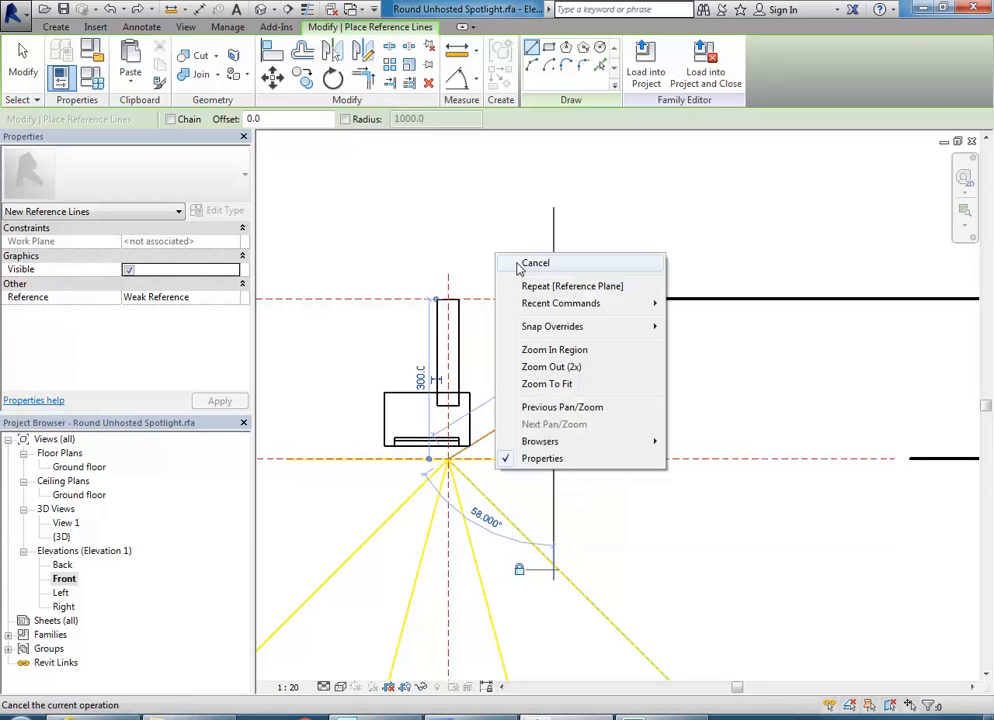
pyautogui.rightClick(525, 267)
pyautogui.click(546, 284)
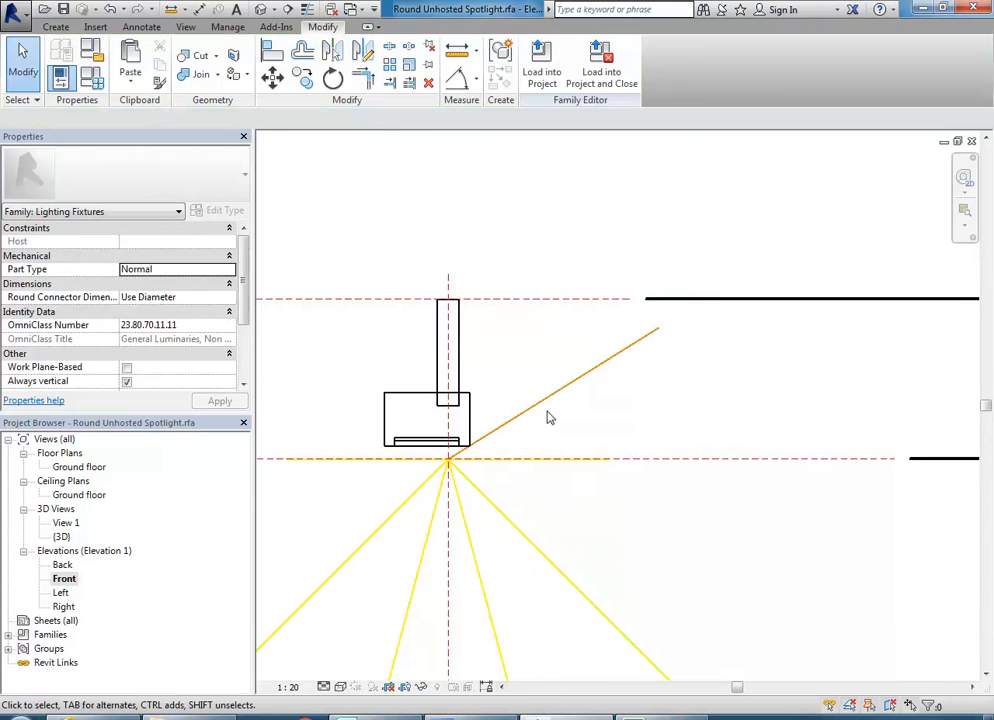
# - Add an angular dimension between the horizontal reference plane through the light source and the slanted reference line
pyautogui.click(462, 83)
pyautogui.click(600, 459)
pyautogui.click(584, 374)
pyautogui.click(616, 396)
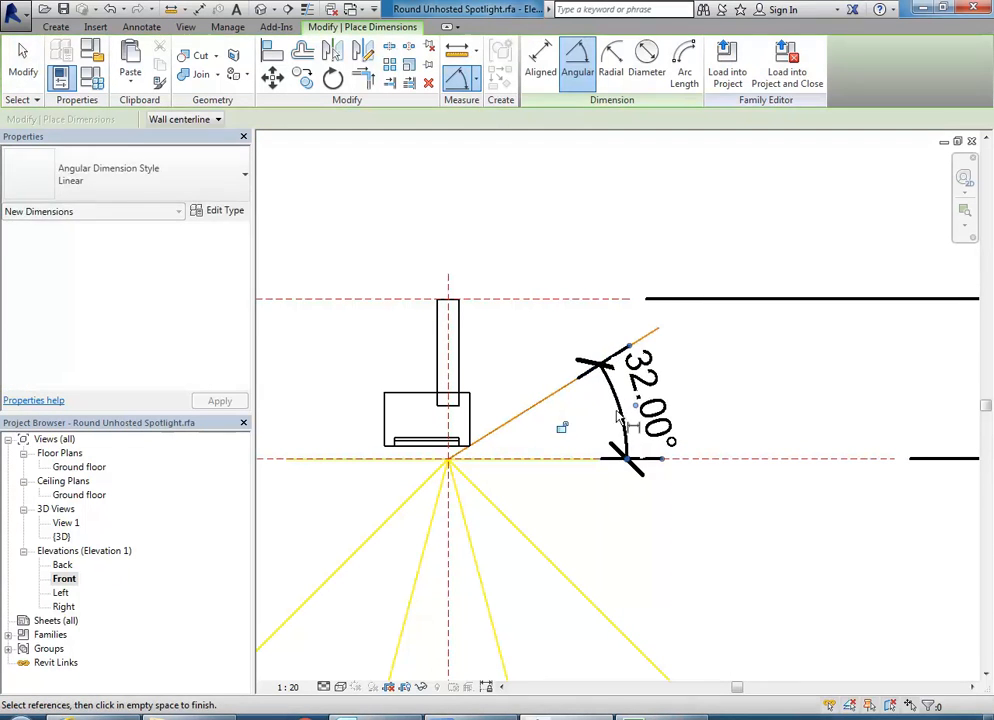
pyautogui.press('Escape')
# - Flex the slanted reference line through its angular dimension, setting the angle to 5° and then to 90°
pyautogui.click(652, 333)
pyautogui.click(636, 410)
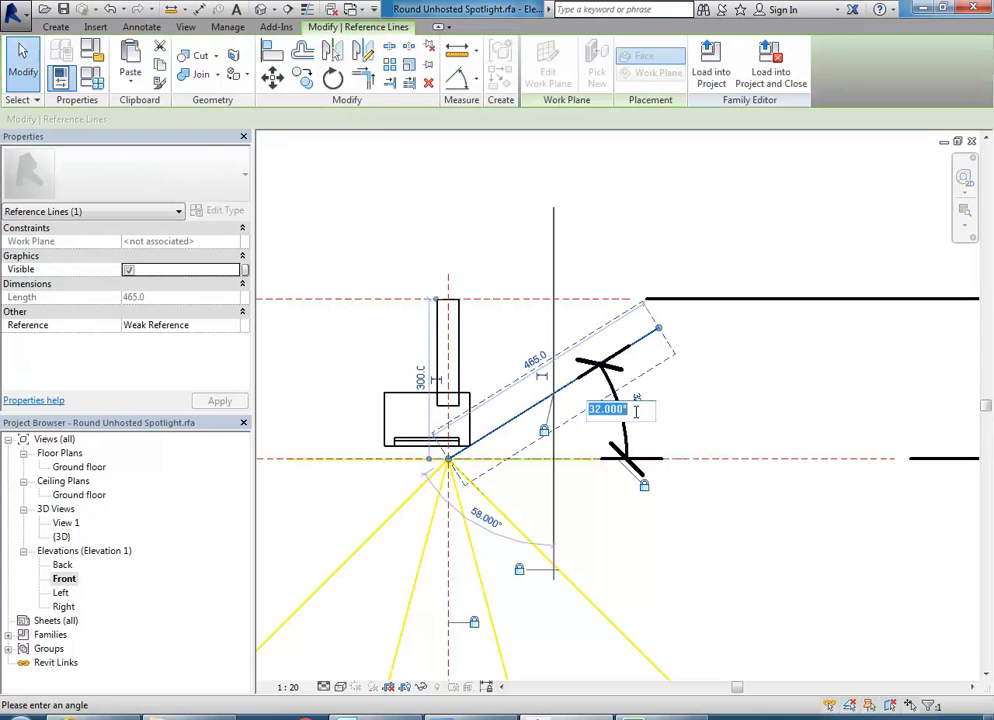
pyautogui.write('5')
pyautogui.press('Return')
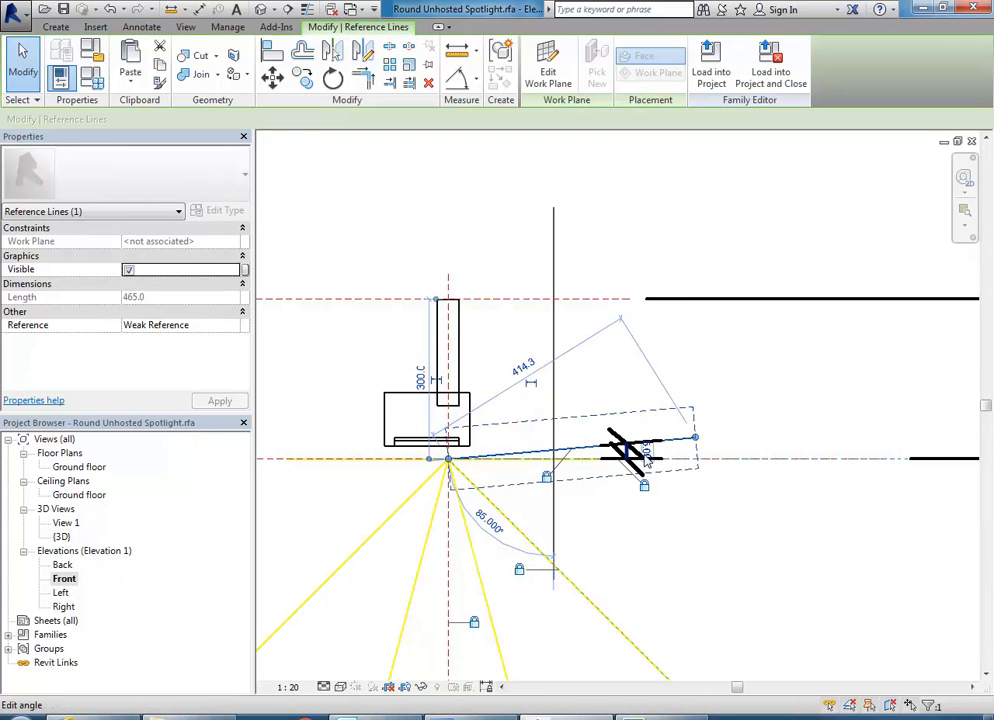
pyautogui.click(649, 451)
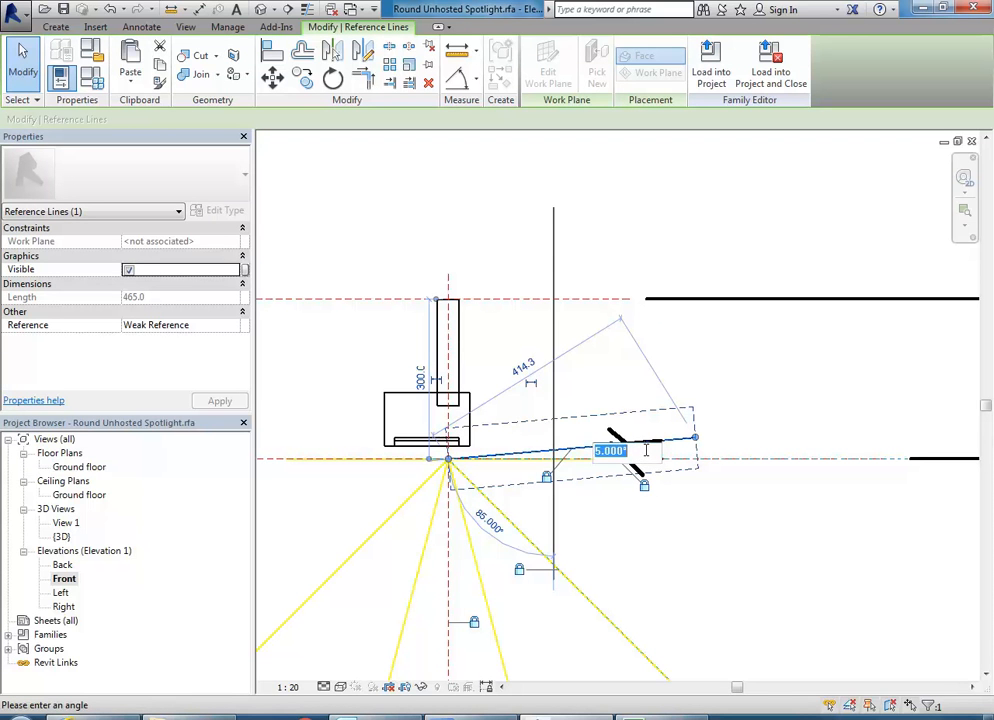
pyautogui.write('90')
pyautogui.press('Return')
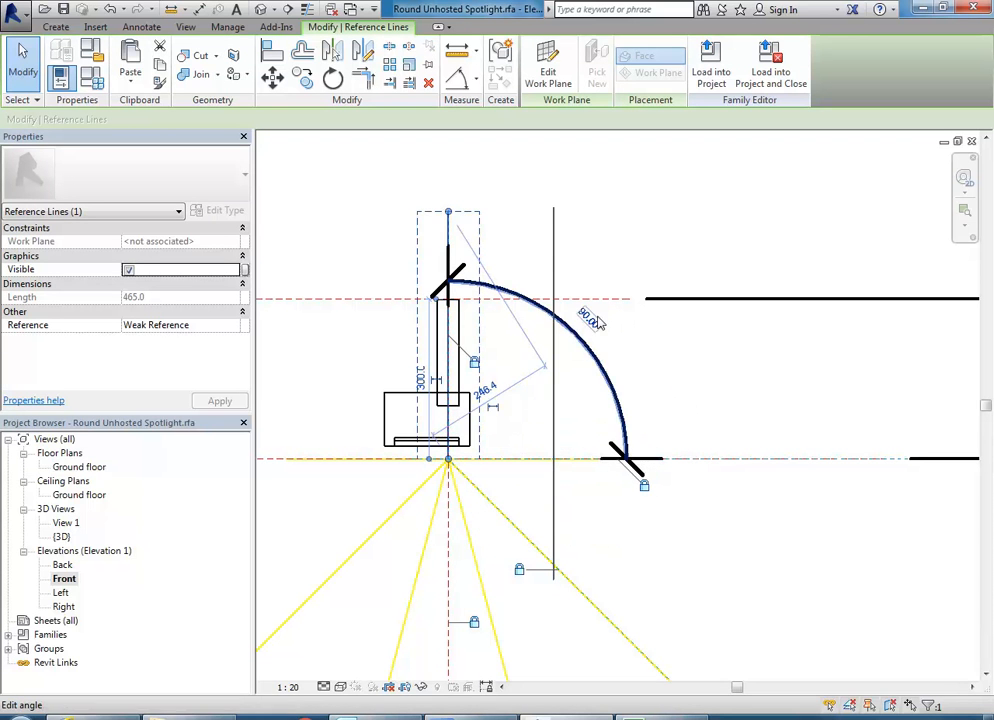
# - Test the reference line's angular dimension at 30° and at 0°
pyautogui.click(592, 320)
pyautogui.write('30')
pyautogui.press('Return')
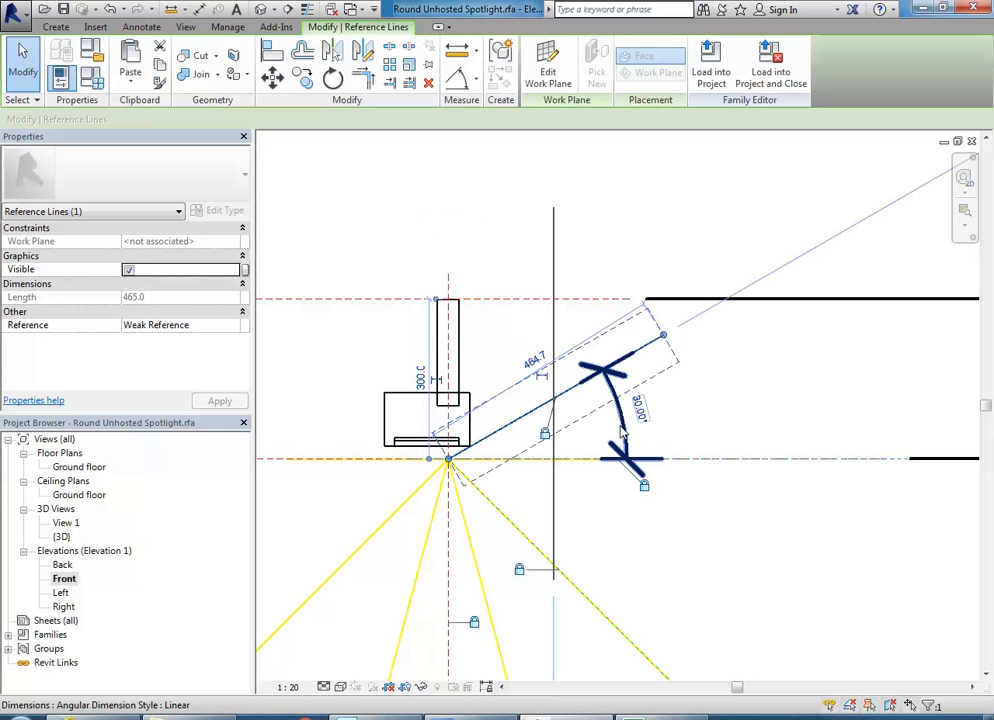
pyautogui.click(630, 423)
pyautogui.write('0')
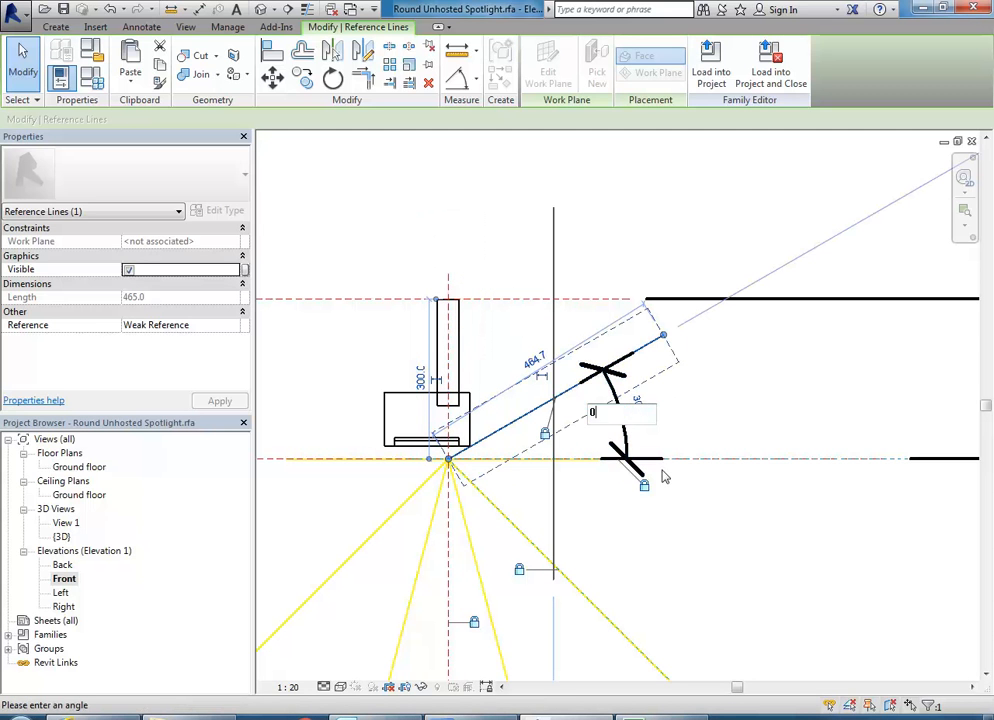
pyautogui.press('Return')
# - Try to set the reference line's angle to 60° and undo the last two angle changes
pyautogui.click(547, 470)
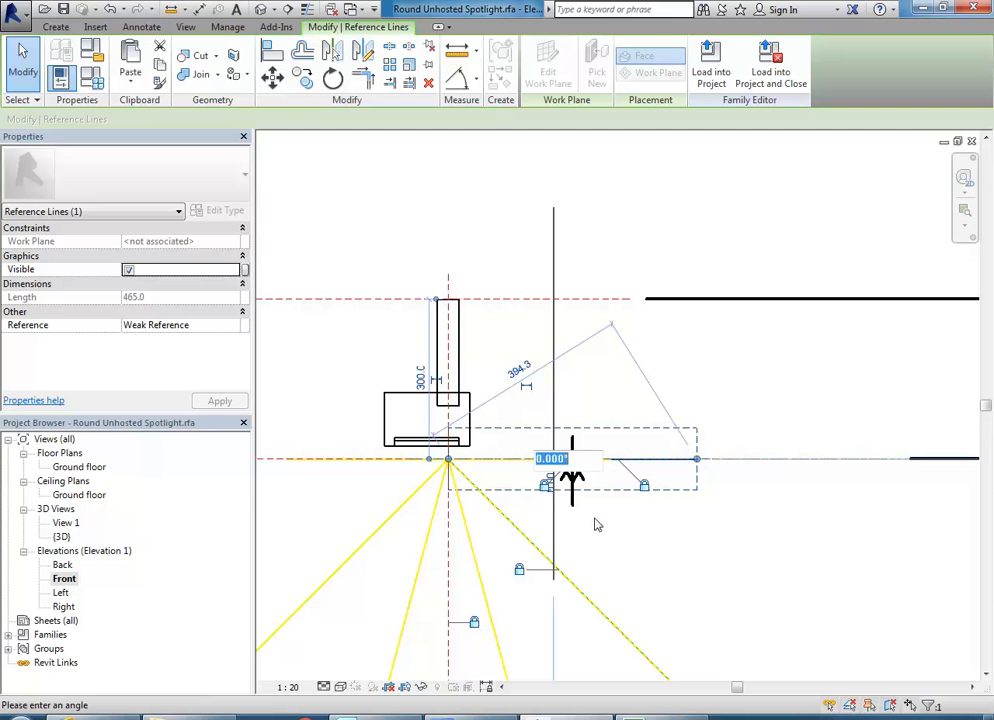
pyautogui.write('60')
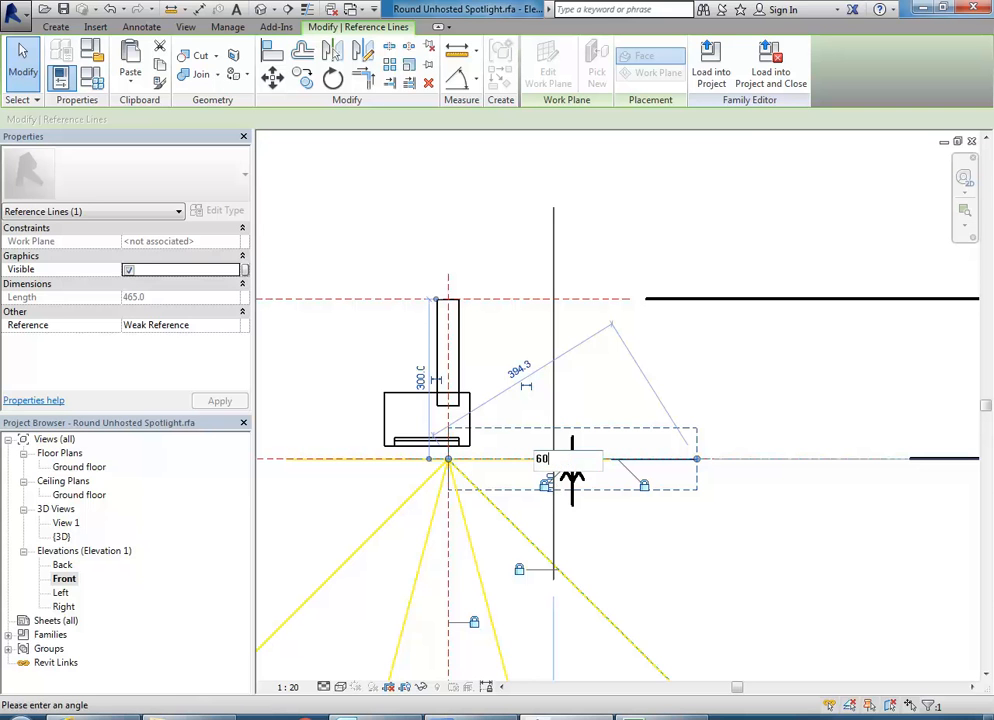
pyautogui.press('Return')
pyautogui.click(368, 523)
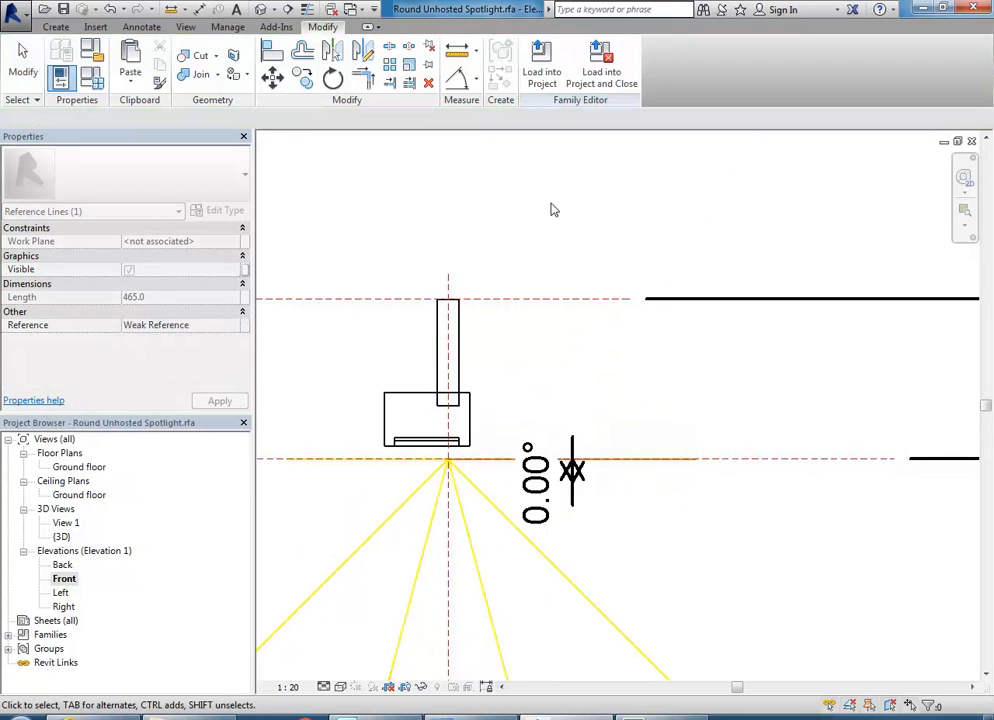
pyautogui.hotkey('ctrl', 'z')
pyautogui.hotkey('ctrl', 'z')
# - Examine the vertical reference line through the fixture and its locked constraints at the light source
pyautogui.moveTo(522, 237); pyautogui.dragTo(564, 231, button='middle')
pyautogui.moveTo(459, 308); pyautogui.dragTo(439, 311, button='middle')
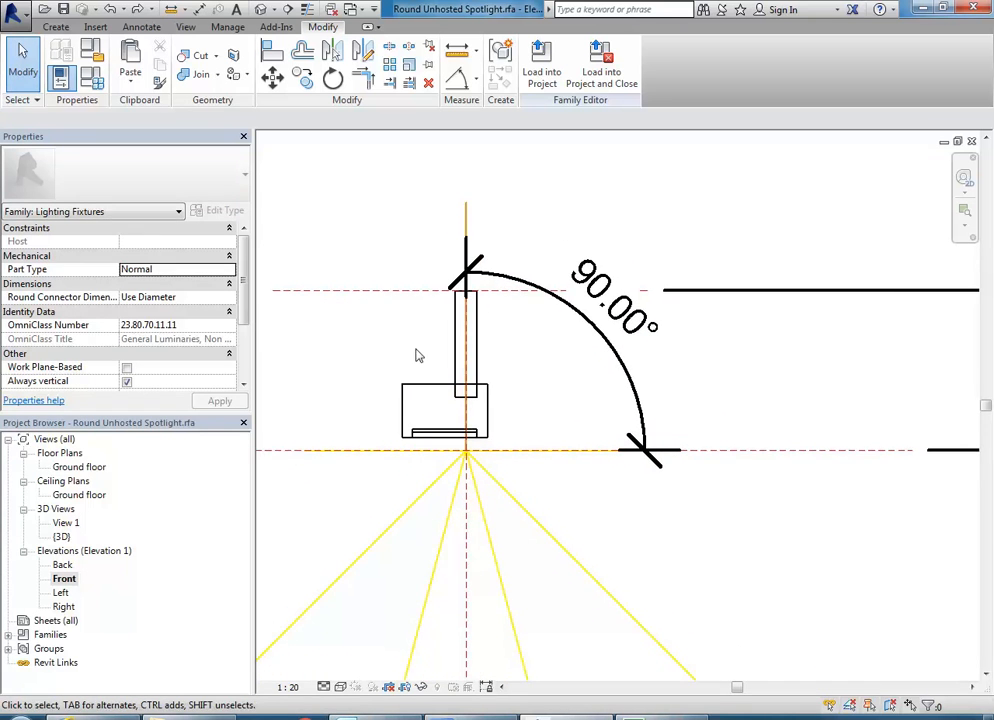
pyautogui.scroll(2, 418, 355)
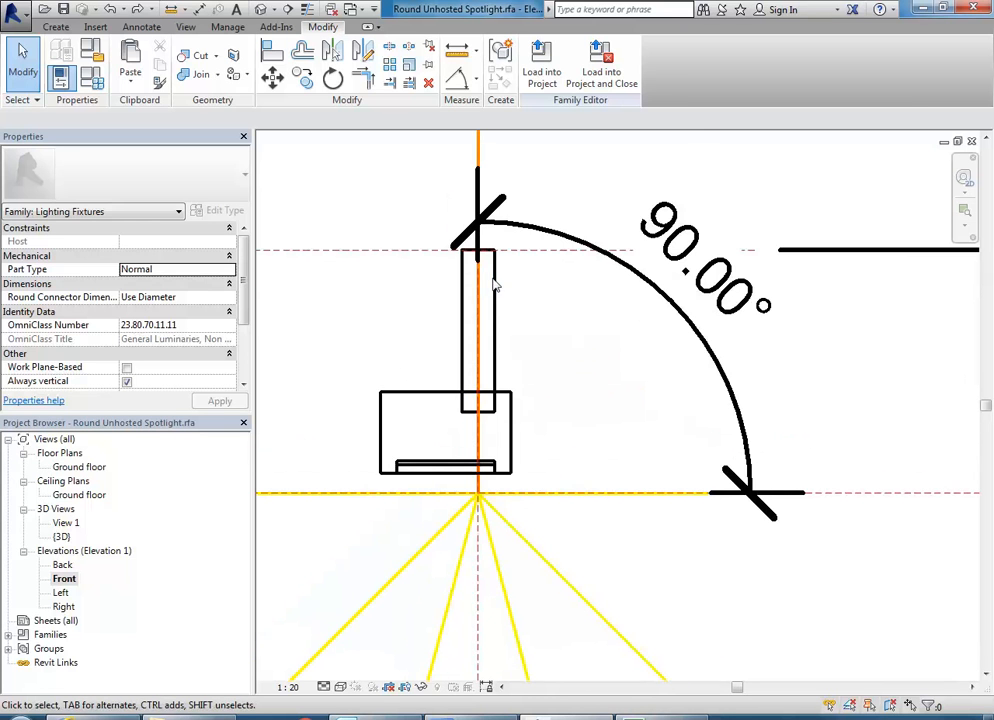
pyautogui.scroll(-2, 462, 289)
pyautogui.moveTo(464, 317); pyautogui.dragTo(459, 412, button='middle')
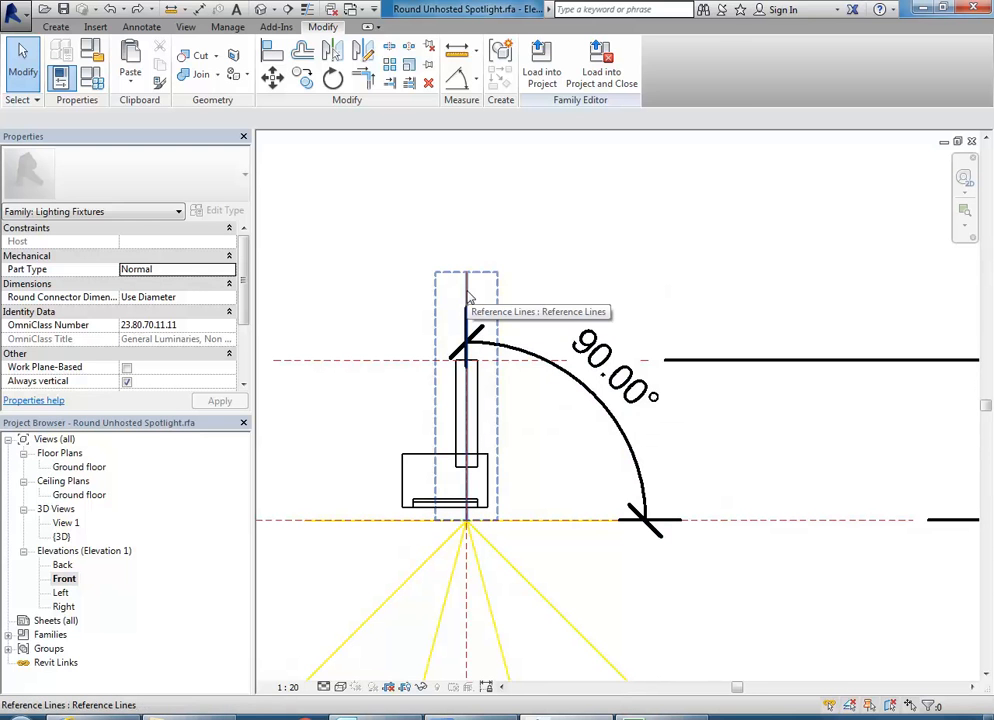
pyautogui.click(467, 297)
pyautogui.scroll(-1, 360, 283)
pyautogui.moveTo(388, 290); pyautogui.dragTo(467, 234, button='middle')
pyautogui.scroll(-3, 458, 257)
pyautogui.scroll(2, 497, 262)
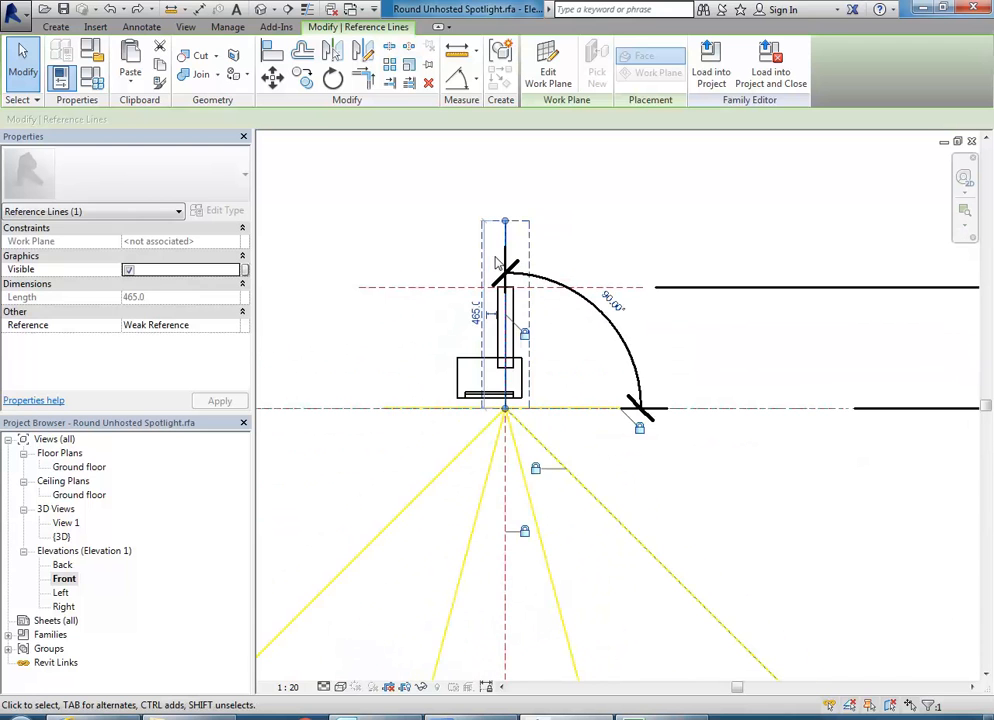
pyautogui.click(399, 236)
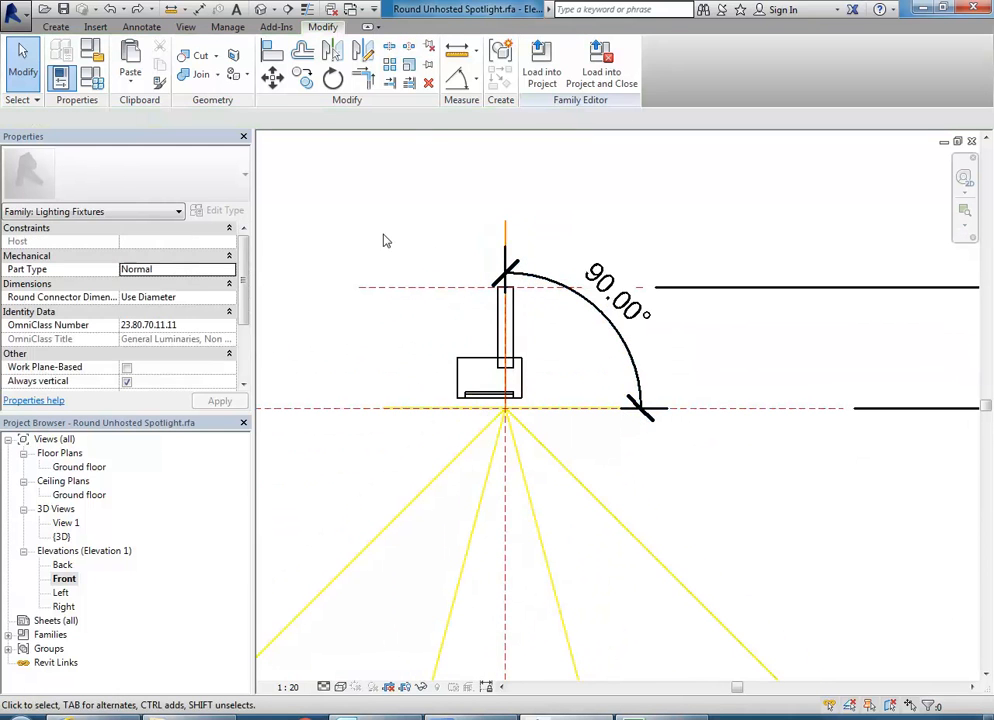
# - Try to label the reference line's angular dimension with the Tilt Angle parameter, inspect the light source, and undo the labelling
pyautogui.click(609, 322)
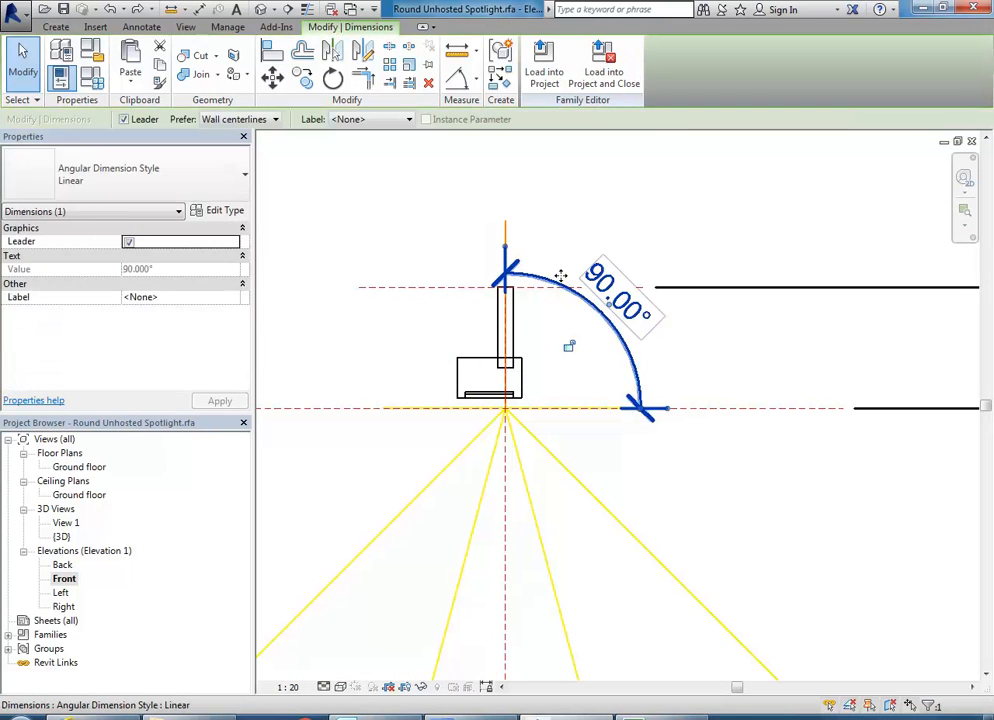
pyautogui.click(368, 119)
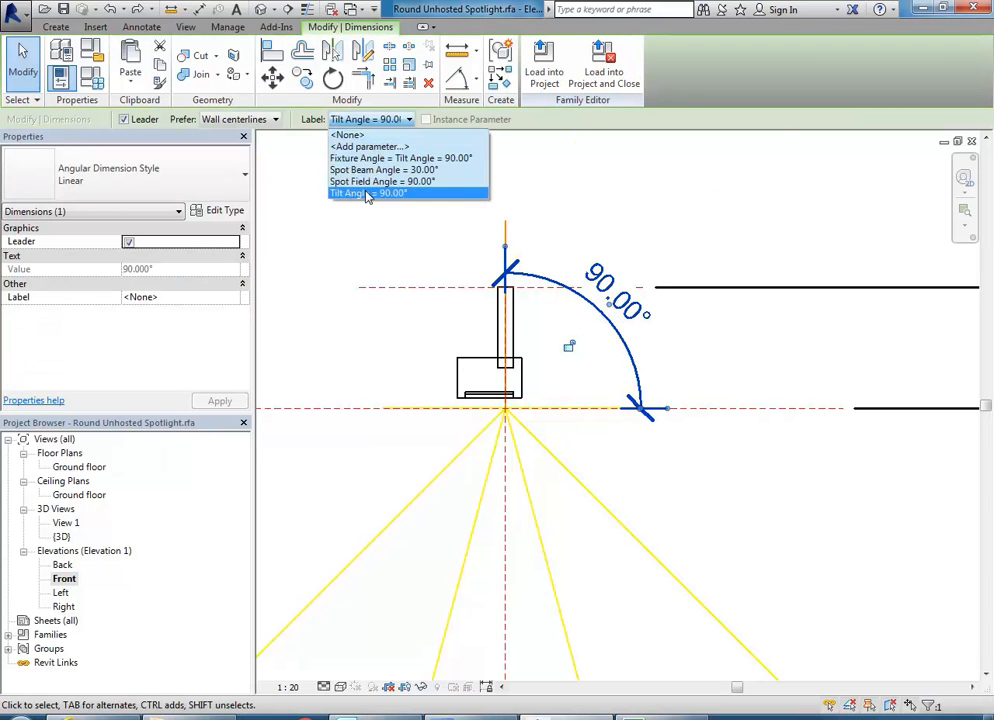
pyautogui.click(366, 193)
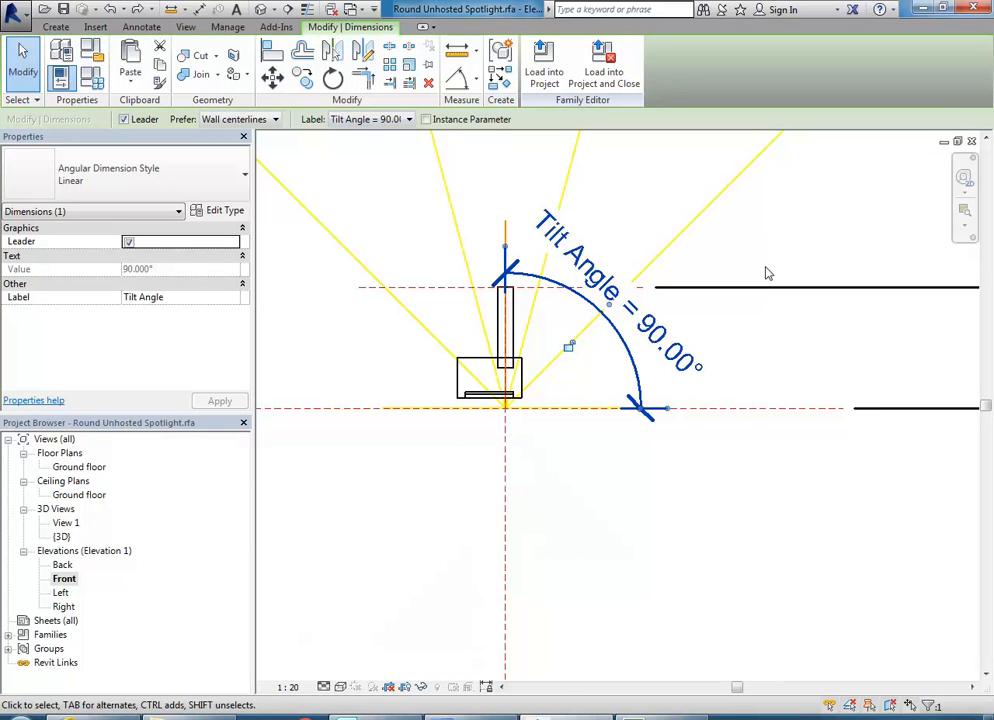
pyautogui.click(432, 338)
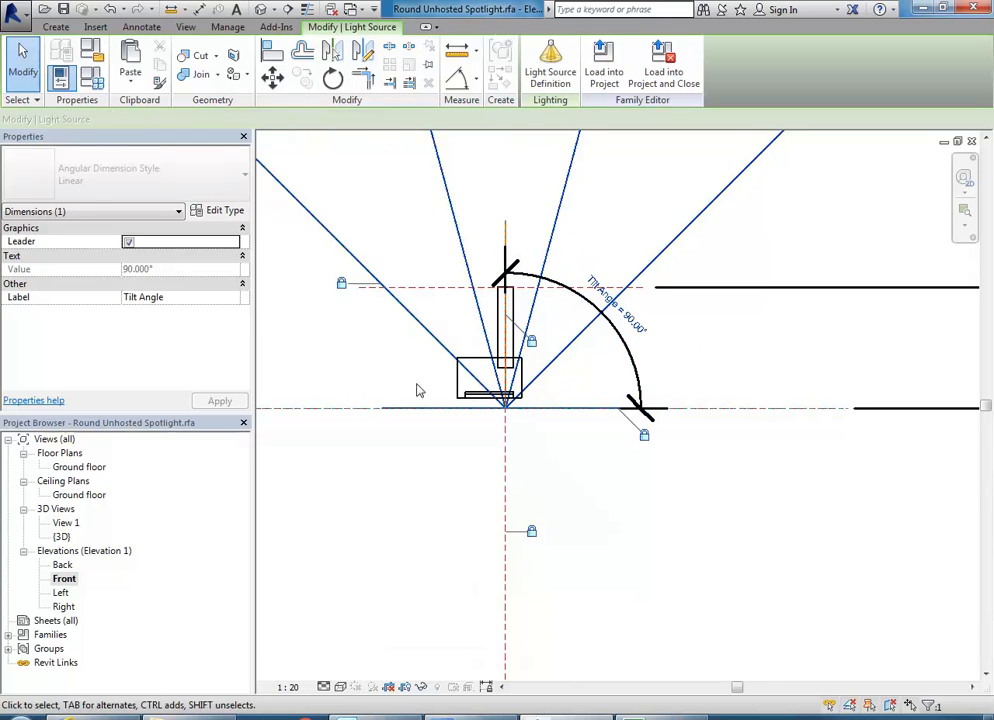
pyautogui.click(404, 386)
pyautogui.click(110, 8)
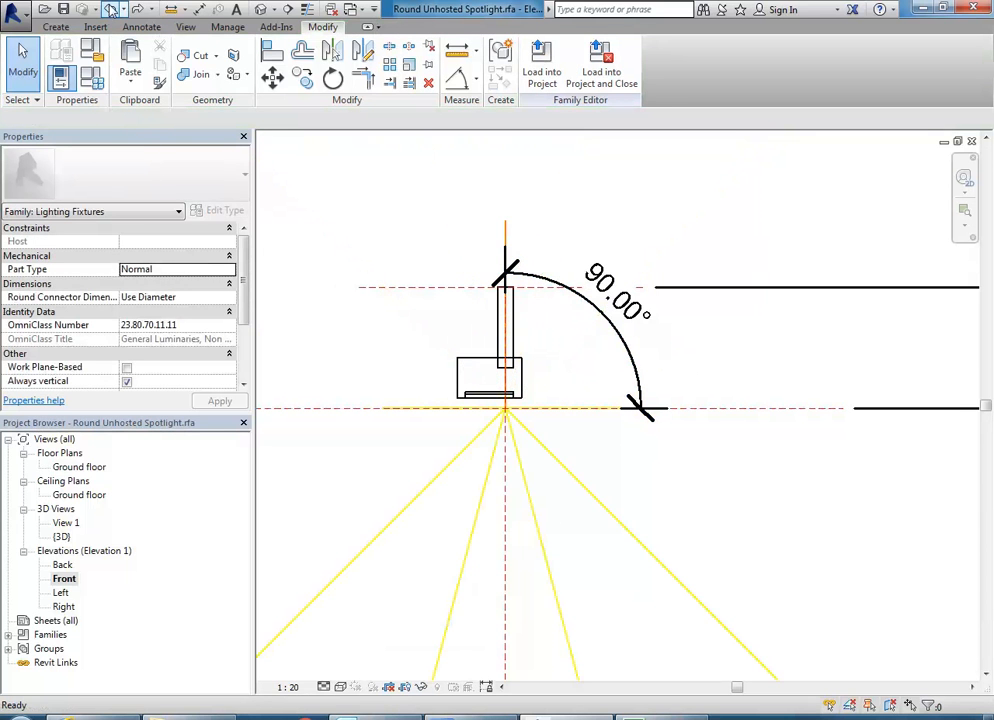
pyautogui.scroll(-3, 360, 324)
pyautogui.scroll(2, 420, 314)
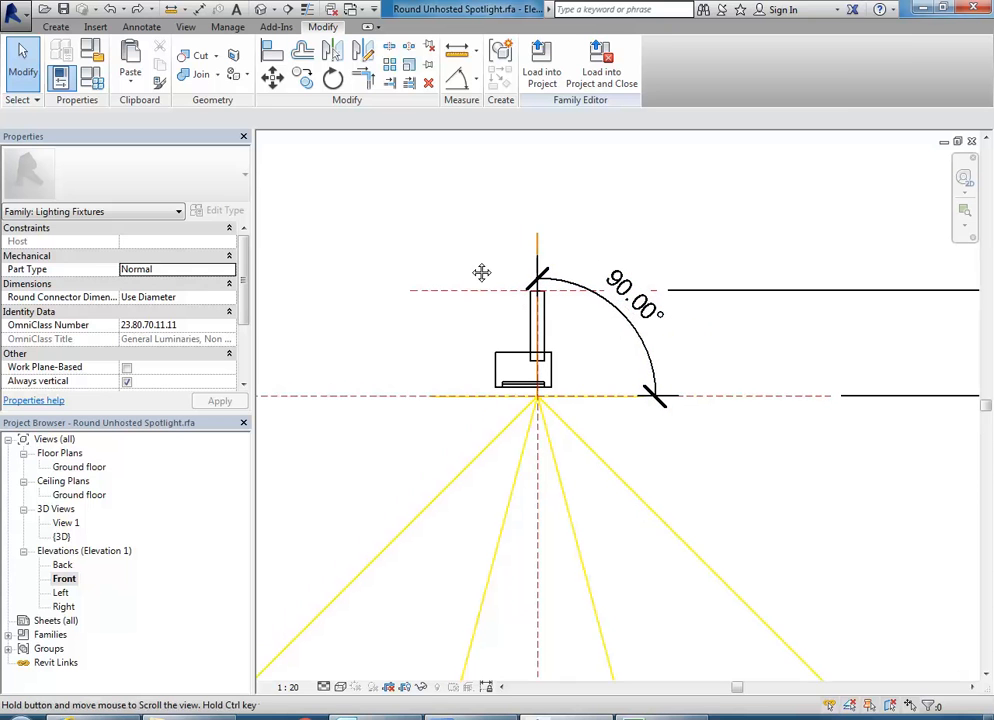
# - Try to label the reference line's angular dimension with the Fixture Angle parameter and undo the labelling
pyautogui.click(90, 79)
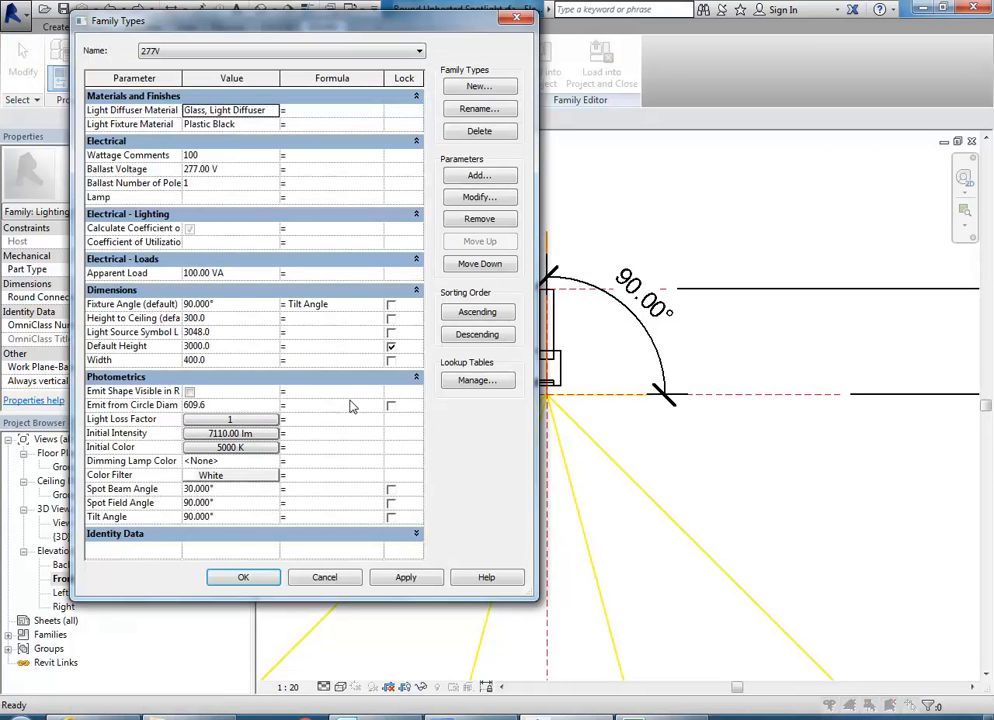
pyautogui.click(324, 577)
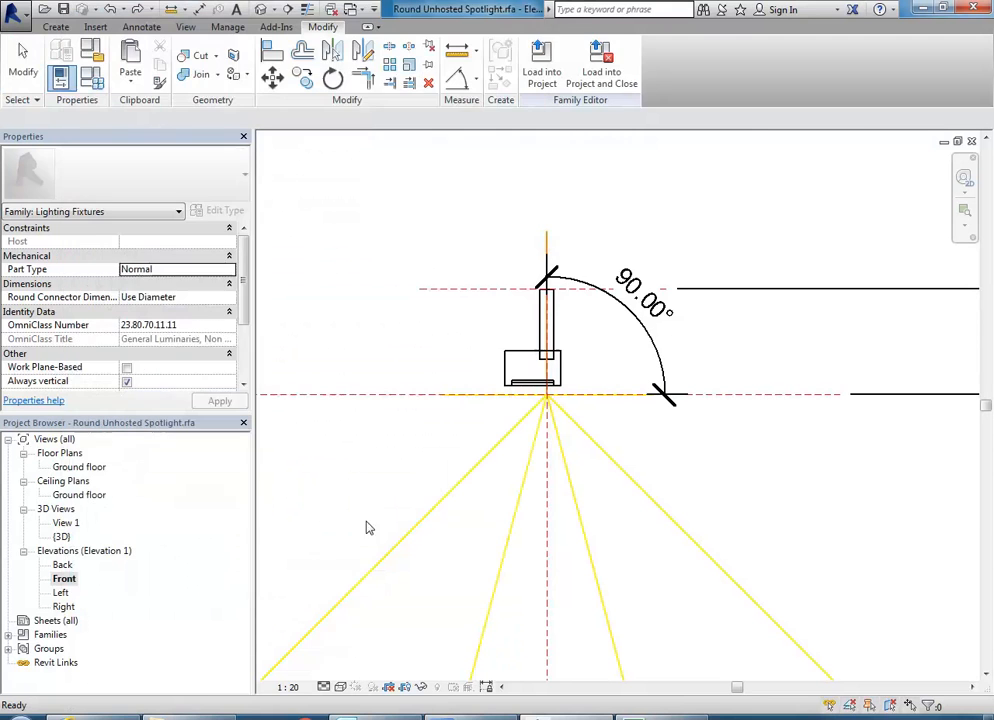
pyautogui.click(645, 315)
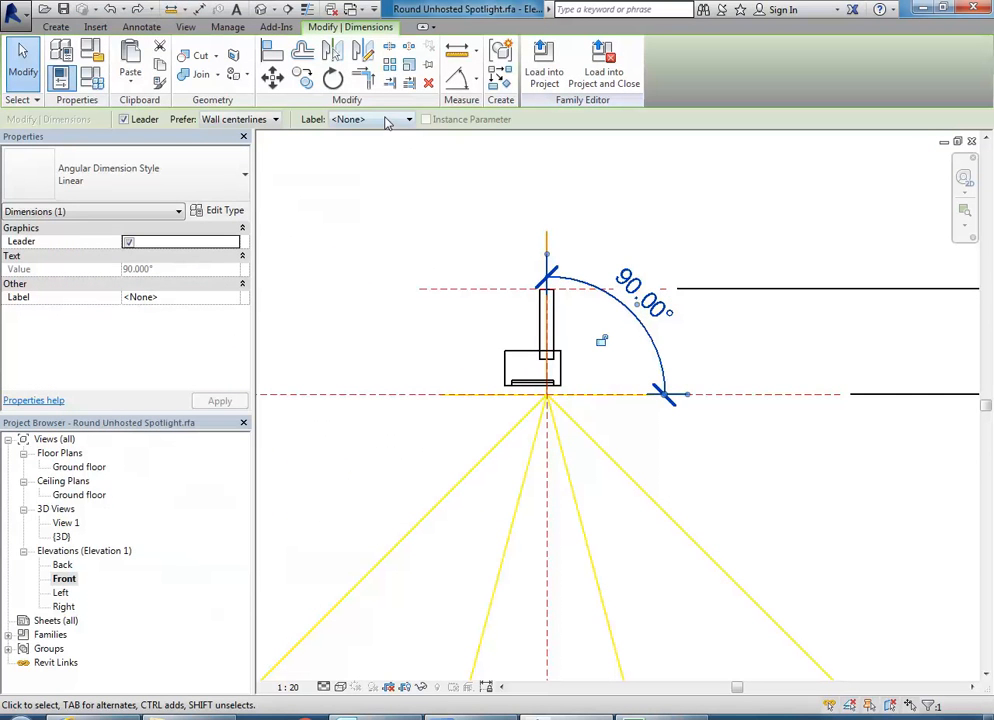
pyautogui.click(387, 121)
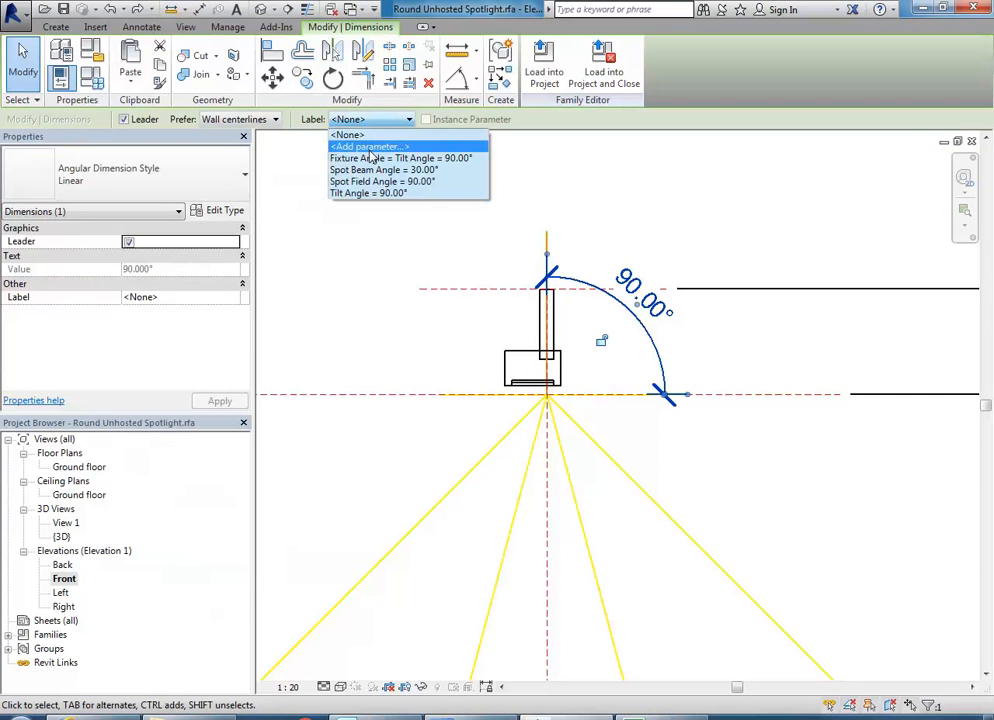
pyautogui.click(372, 158)
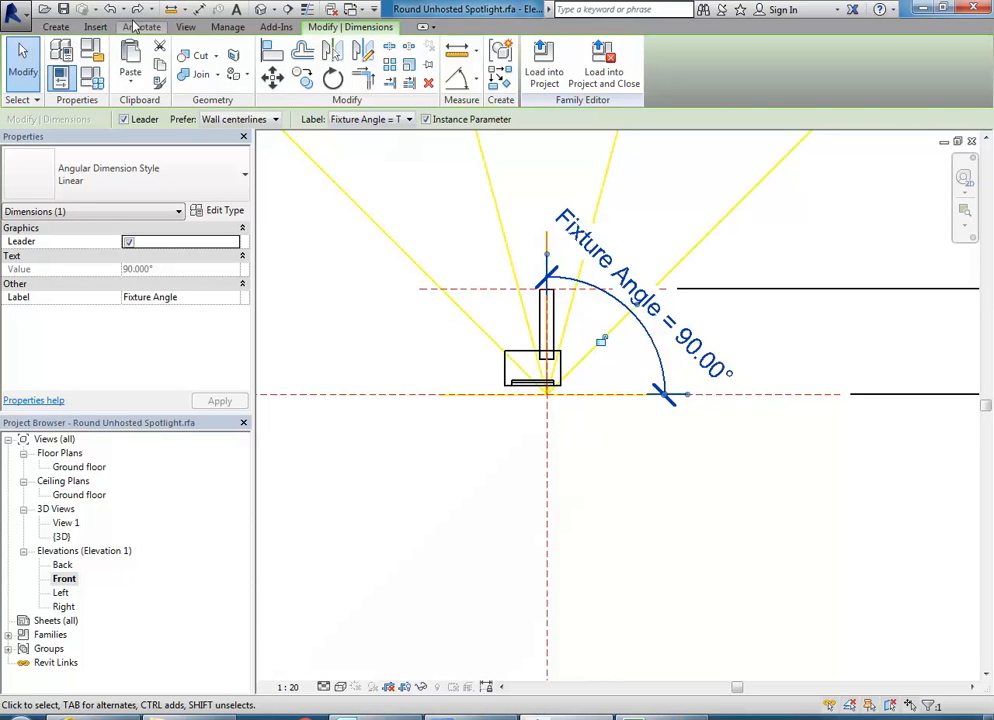
pyautogui.click(84, 8)
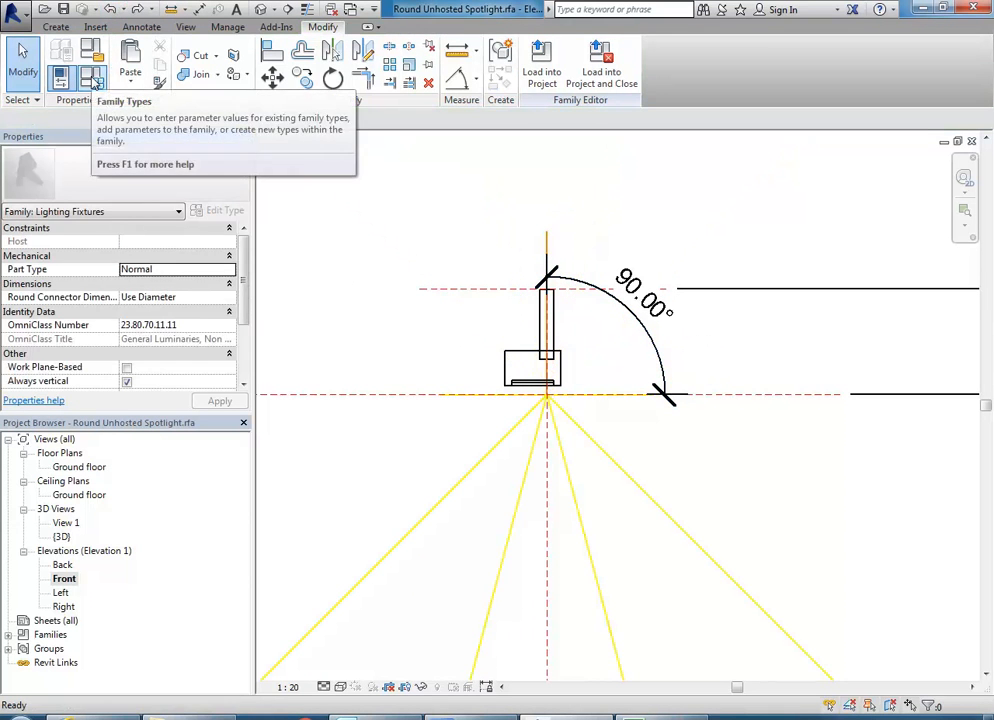
# - Extend the Fixture Angle parameter's formula by adding an offset to Tilt Angle
pyautogui.click(92, 80)
pyautogui.click(339, 308)
pyautogui.click(341, 307)
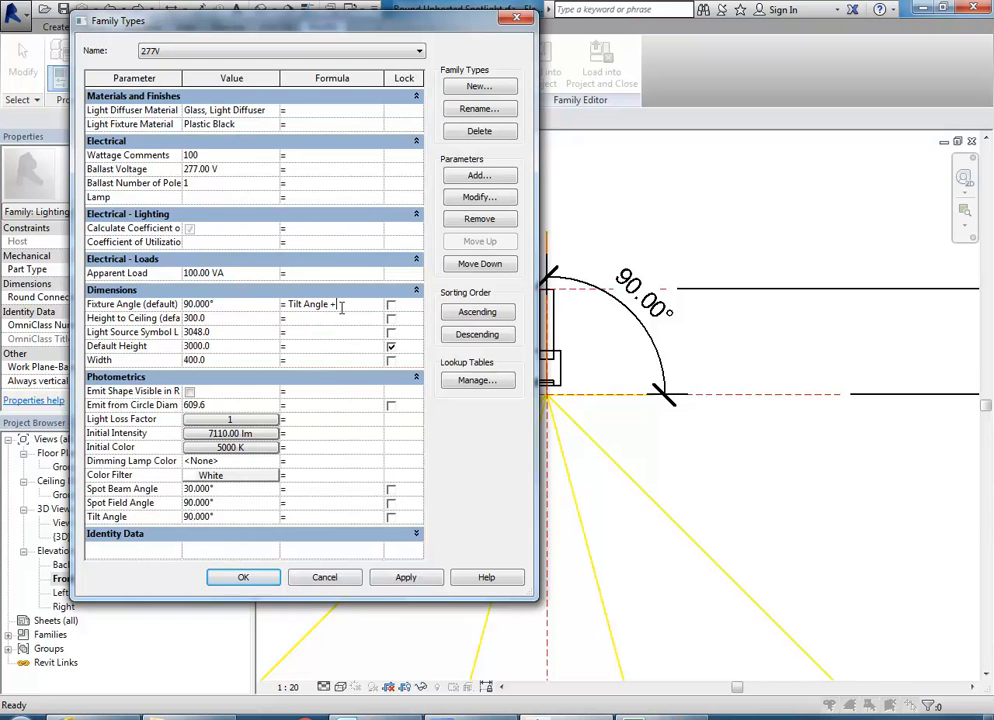
pyautogui.click(248, 577)
# - Try the offset Fixture Angle parameter as the angular dimension's label and undo it
pyautogui.click(640, 300)
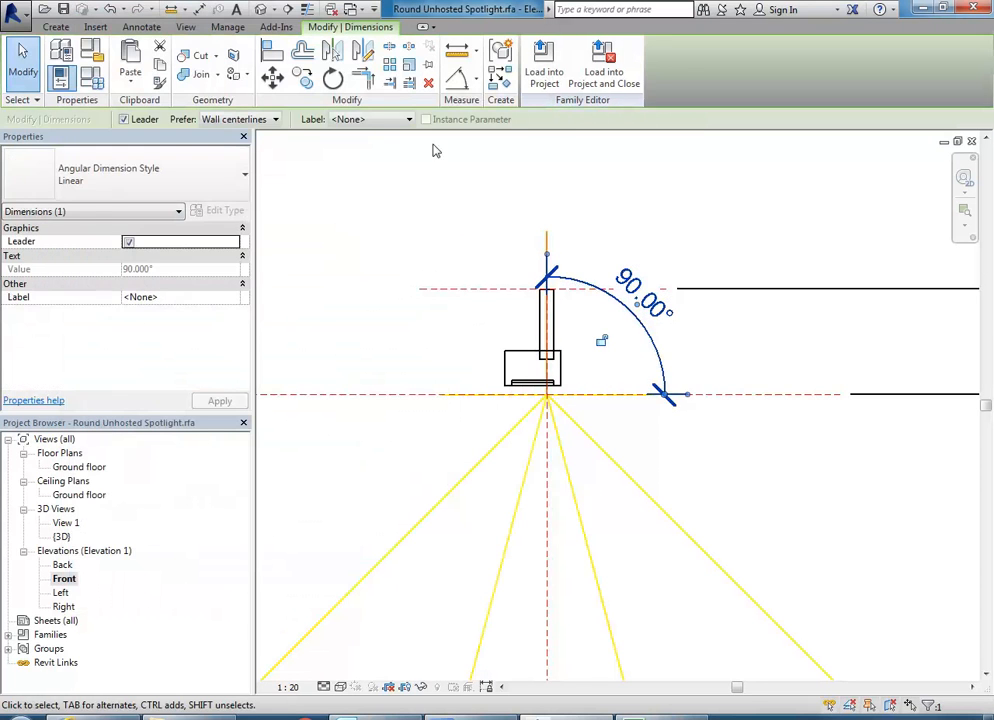
pyautogui.click(370, 119)
pyautogui.click(367, 157)
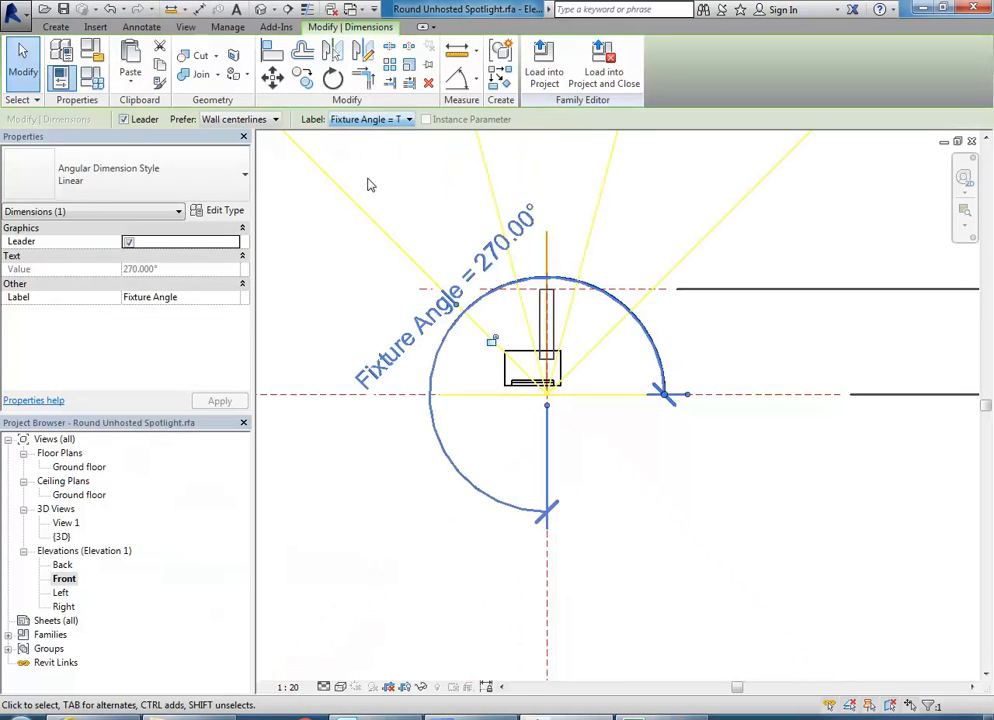
pyautogui.click(447, 555)
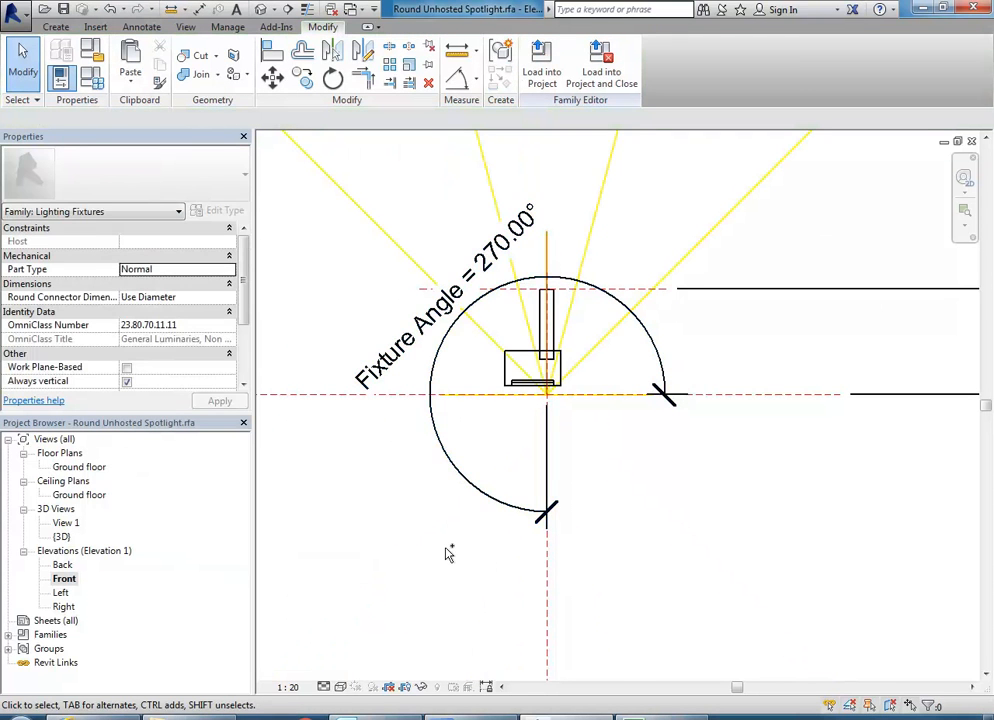
pyautogui.hotkey('ctrl', 'z')
pyautogui.click(656, 350)
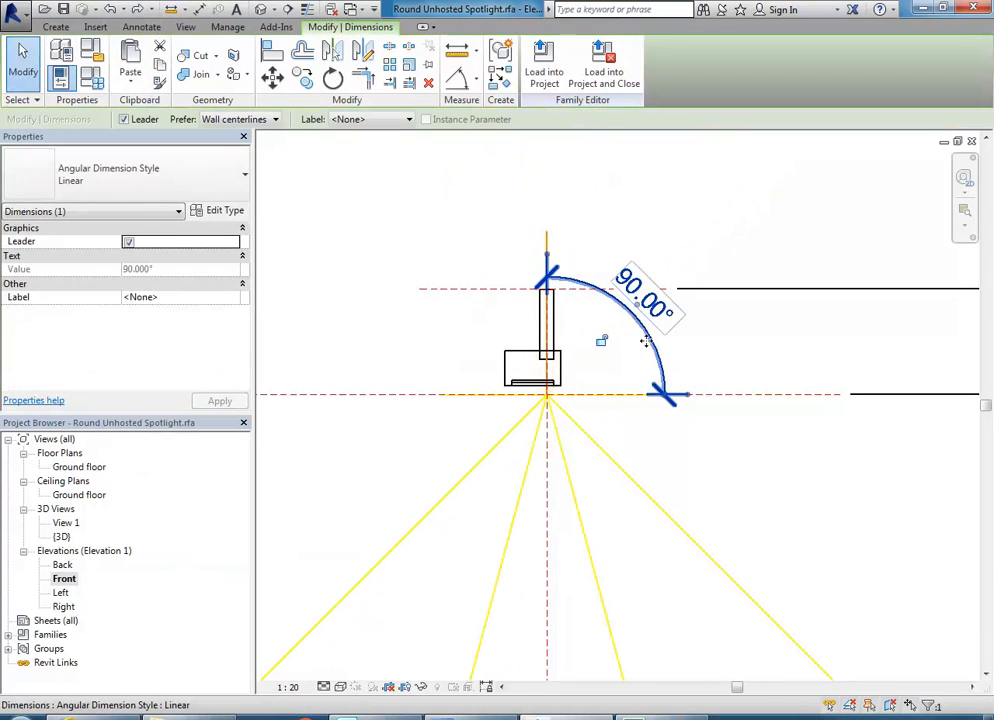
pyautogui.scroll(2, 550, 326)
pyautogui.scroll(-2, 549, 327)
pyautogui.scroll(1, 550, 327)
pyautogui.click(282, 175)
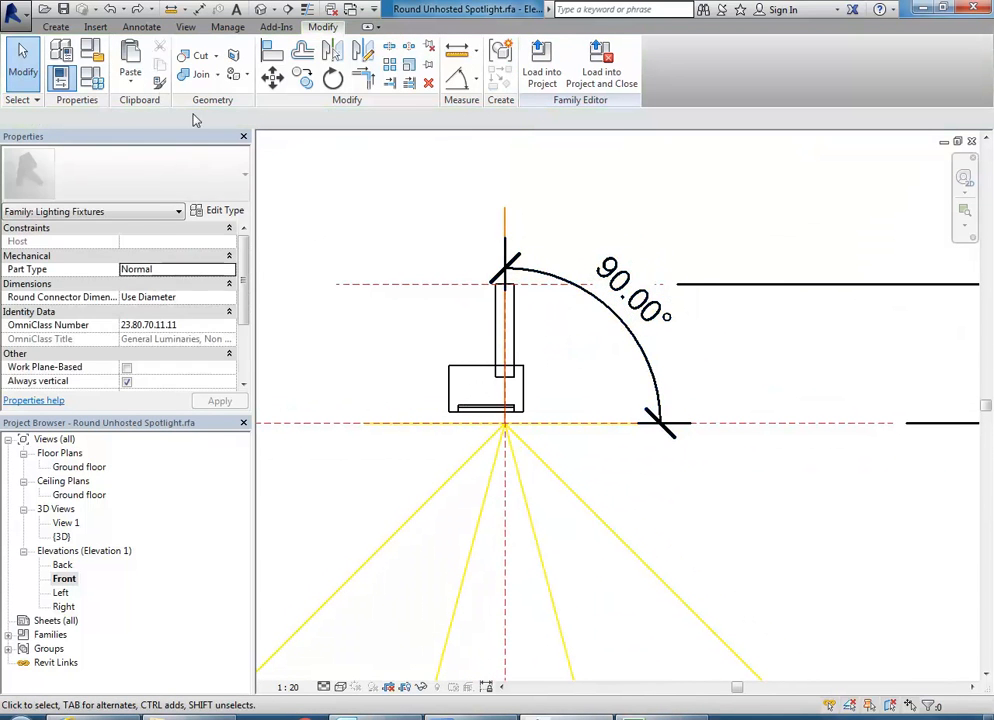
# - Clear the formula of the Fixture Angle parameter in the family types
pyautogui.click(92, 78)
pyautogui.click(323, 302)
pyautogui.click(323, 302)
pyautogui.press('Delete')
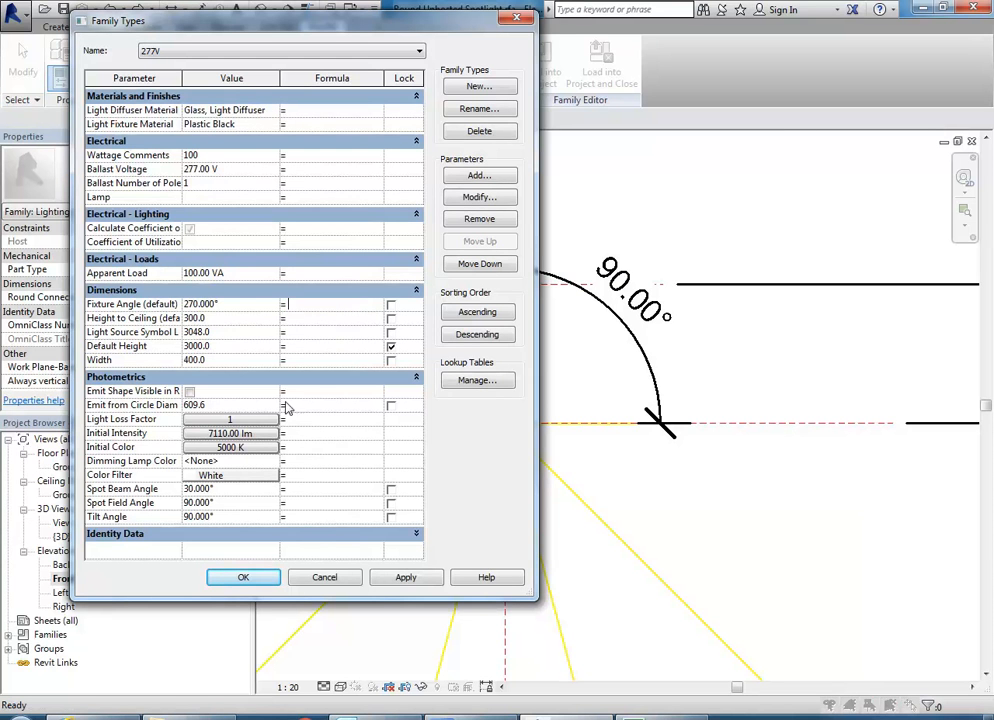
pyautogui.click(262, 576)
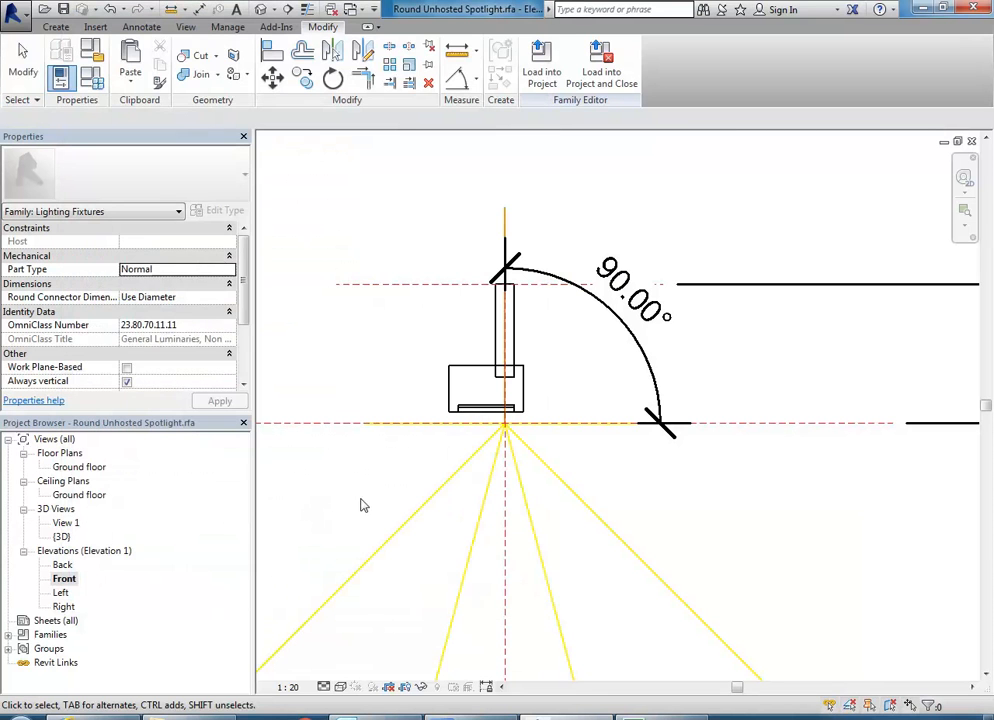
# - Try to label the angular dimension with the formula-free Fixture Angle parameter and undo the labelling
pyautogui.click(641, 348)
pyautogui.click(371, 119)
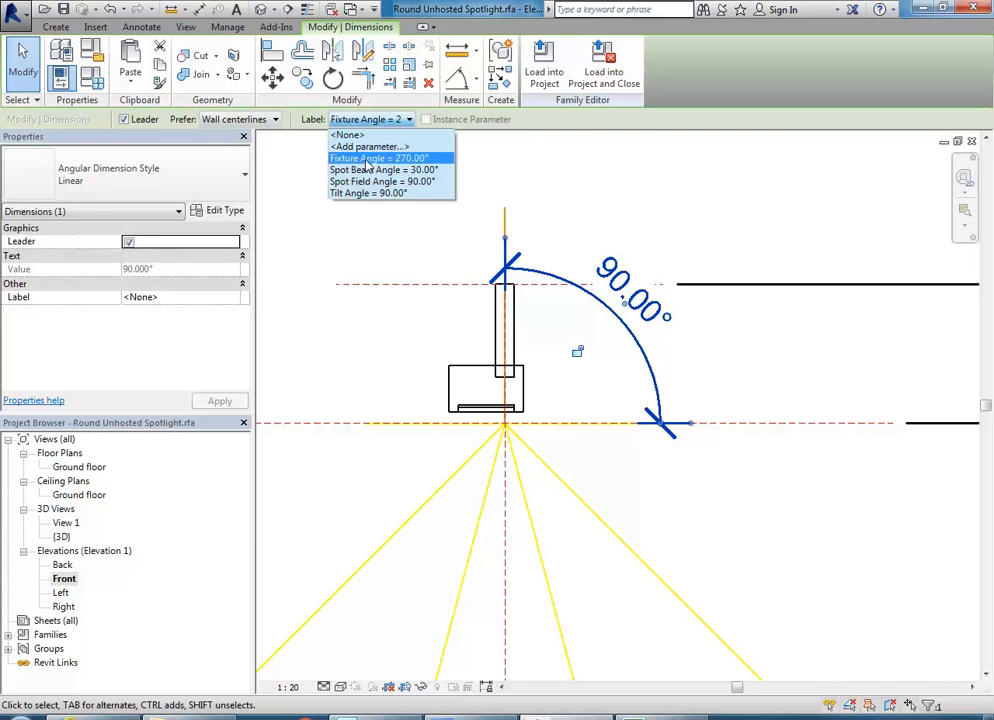
pyautogui.click(370, 157)
pyautogui.hotkey('ctrl', 'z')
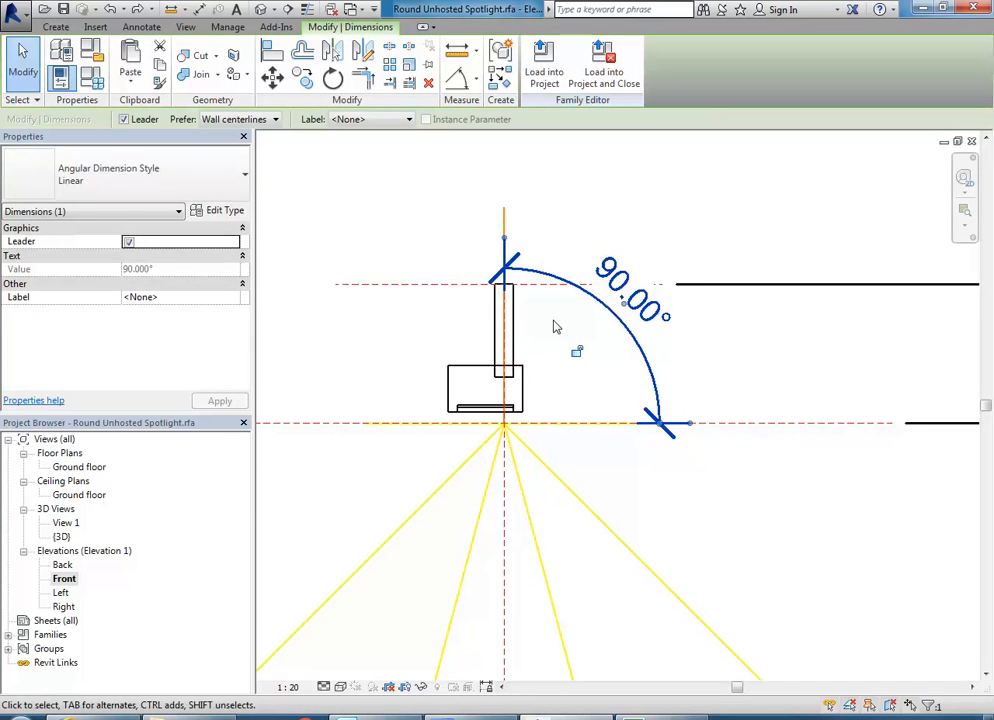
# - Label the reference line's angular dimension with a new type-based family parameter named Fix Angle, grouped under Dimensions
pyautogui.moveTo(557, 333); pyautogui.dragTo(545, 352, button='middle')
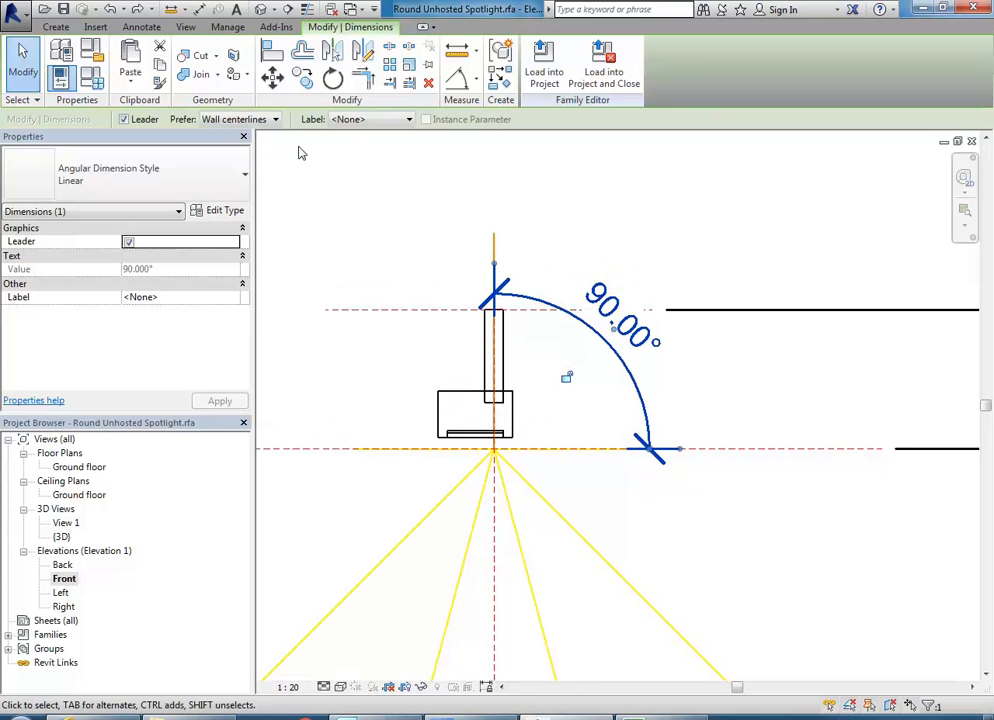
pyautogui.click(356, 123)
pyautogui.click(364, 144)
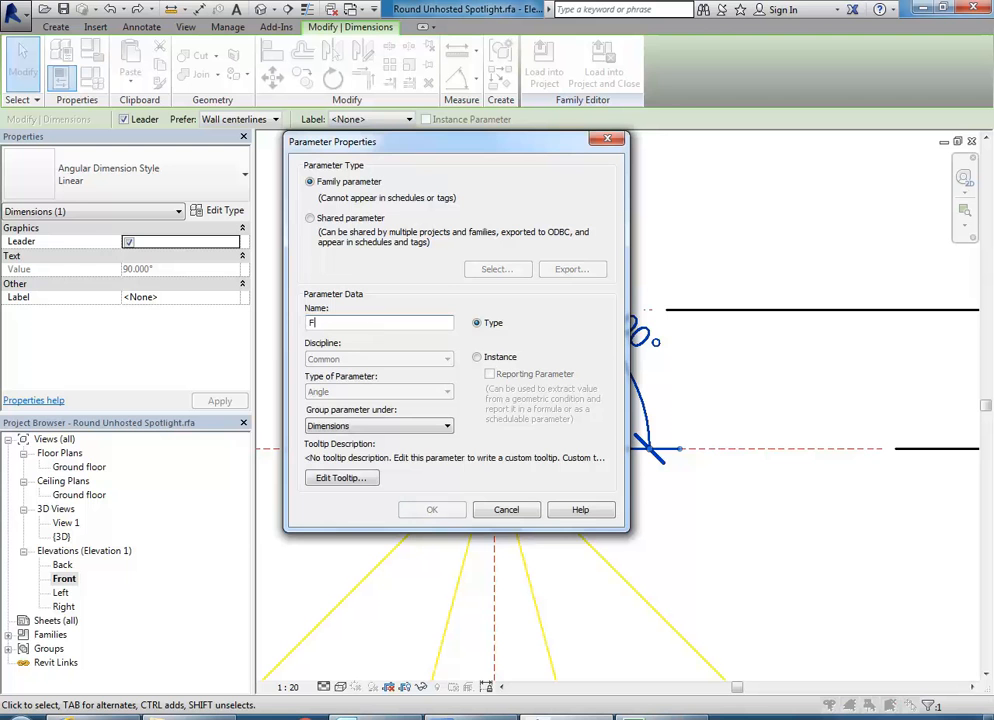
pyautogui.write('Fix Anglwe')
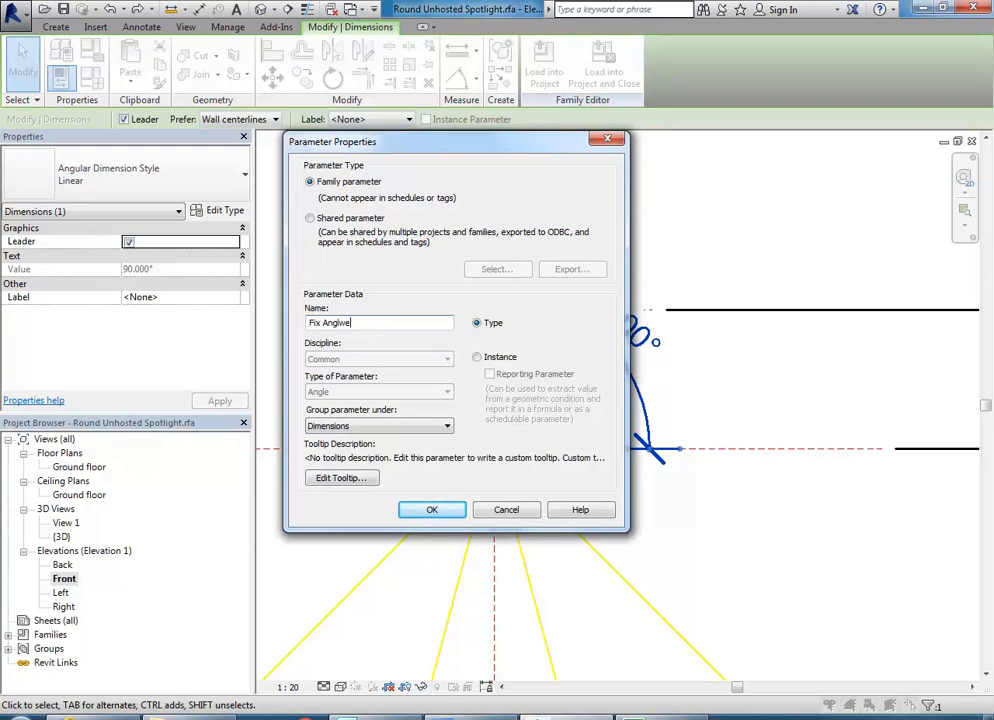
pyautogui.press('BackSpace')
pyautogui.press('BackSpace')
pyautogui.click(428, 512)
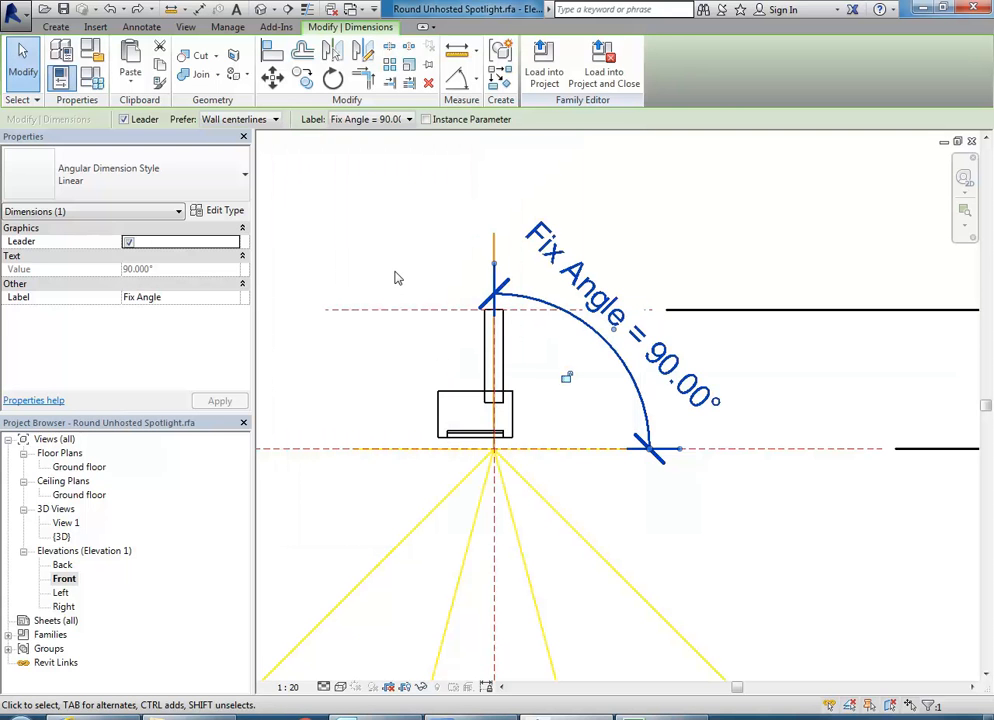
pyautogui.press('Escape')
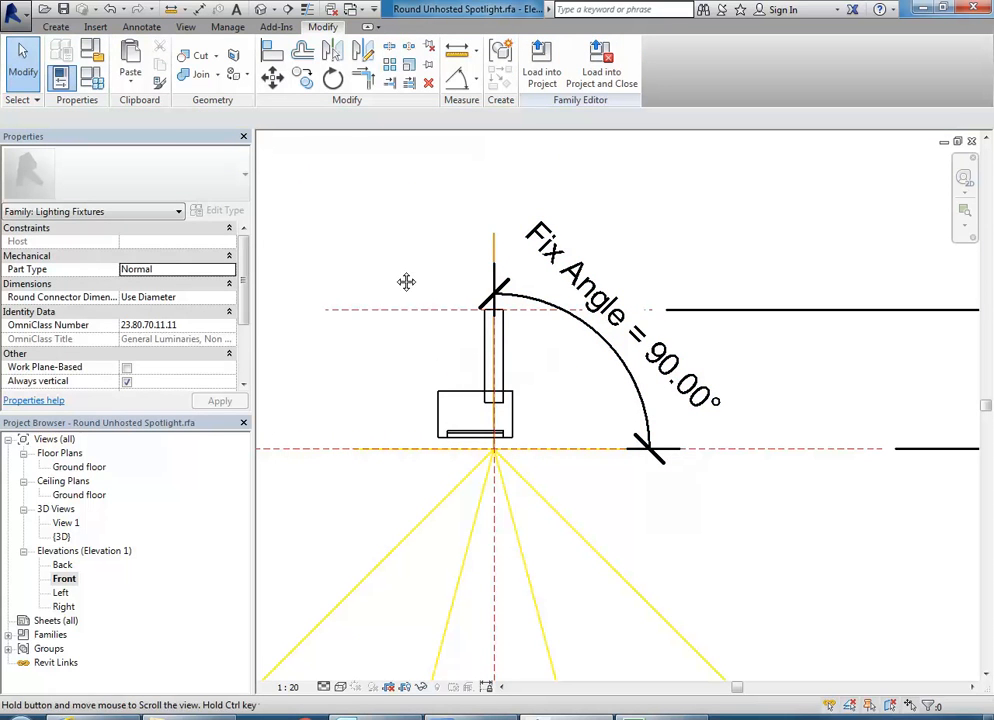
# - Delete the unused Fixture Angle parameter from the family
pyautogui.scroll(3, 440, 320)
pyautogui.scroll(-5, 425, 366)
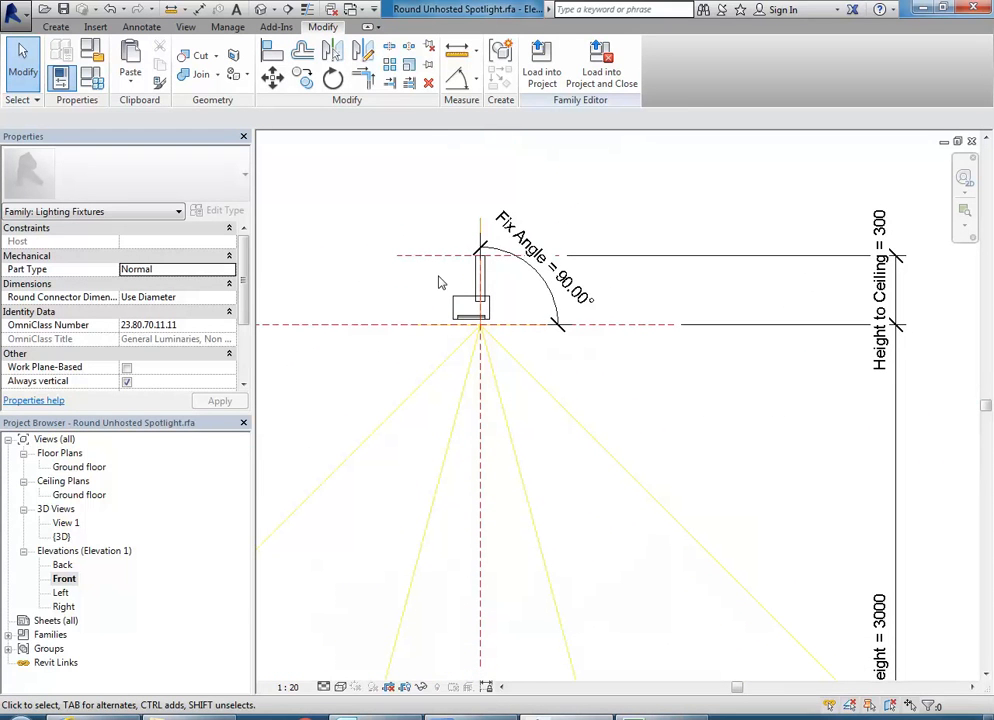
pyautogui.click(61, 74)
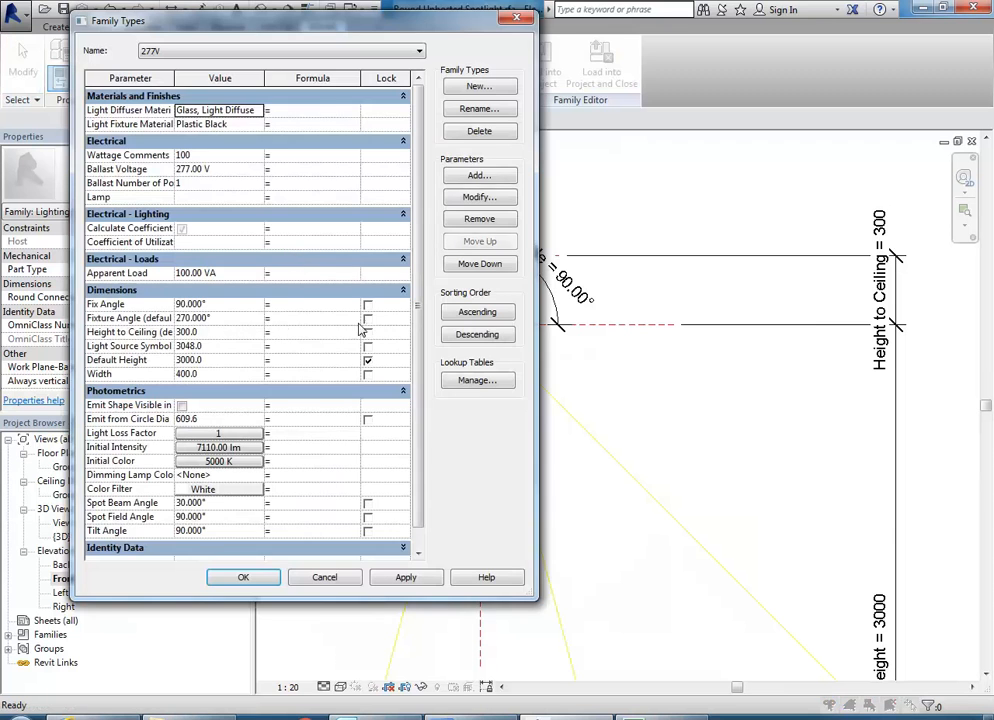
pyautogui.click(126, 318)
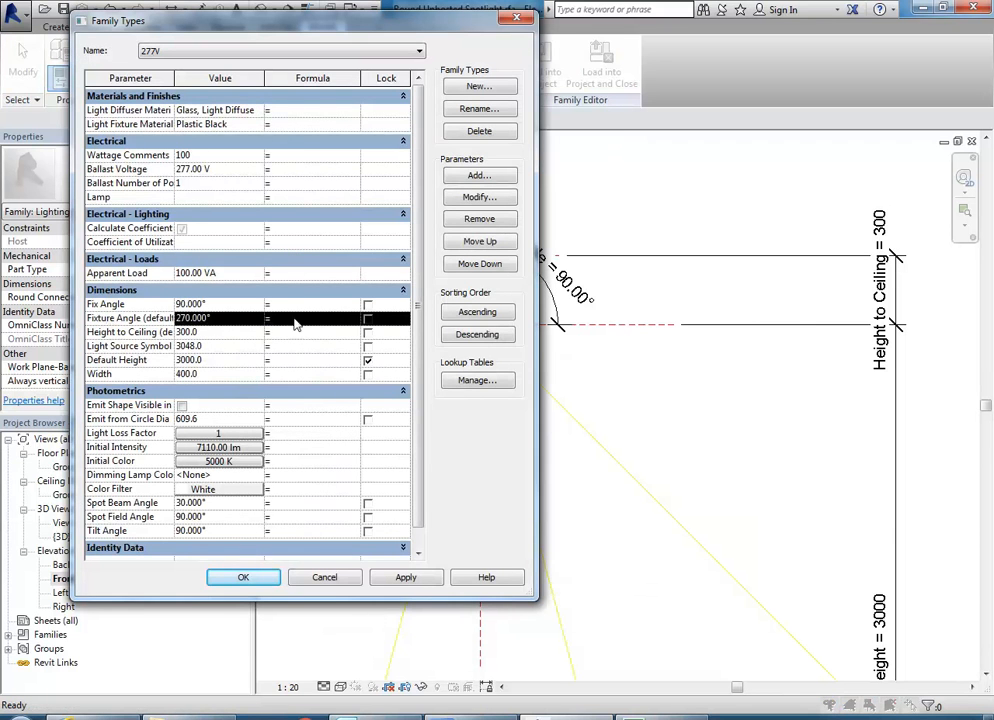
pyautogui.click(480, 219)
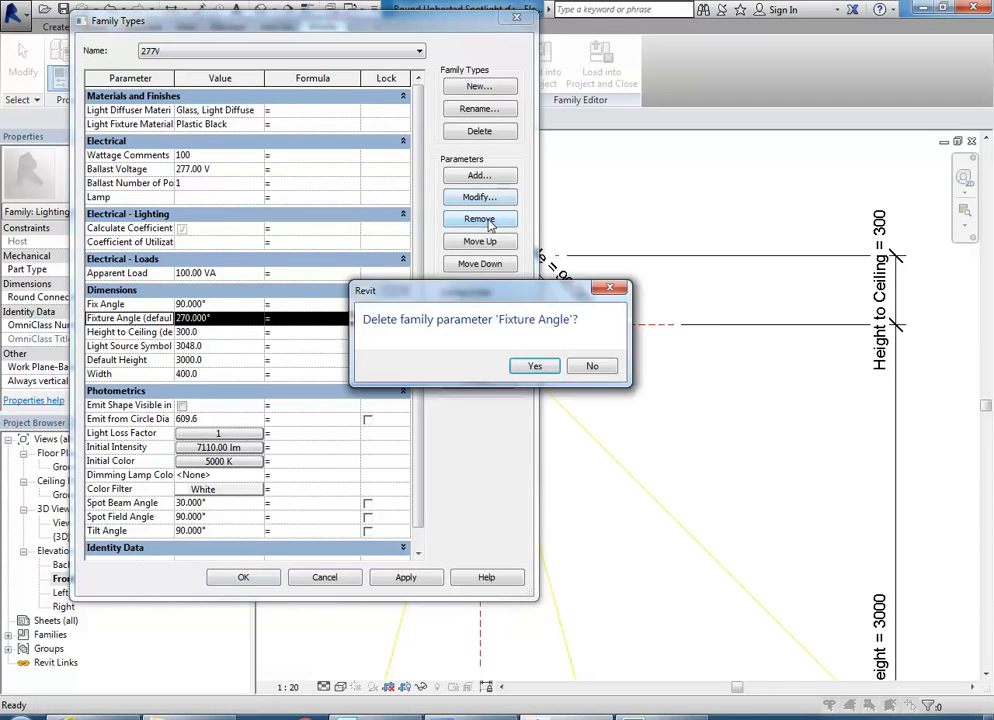
pyautogui.click(537, 367)
# - Rename the Fix Angle family parameter to Fixtue Angle and apply the family types
pyautogui.click(134, 305)
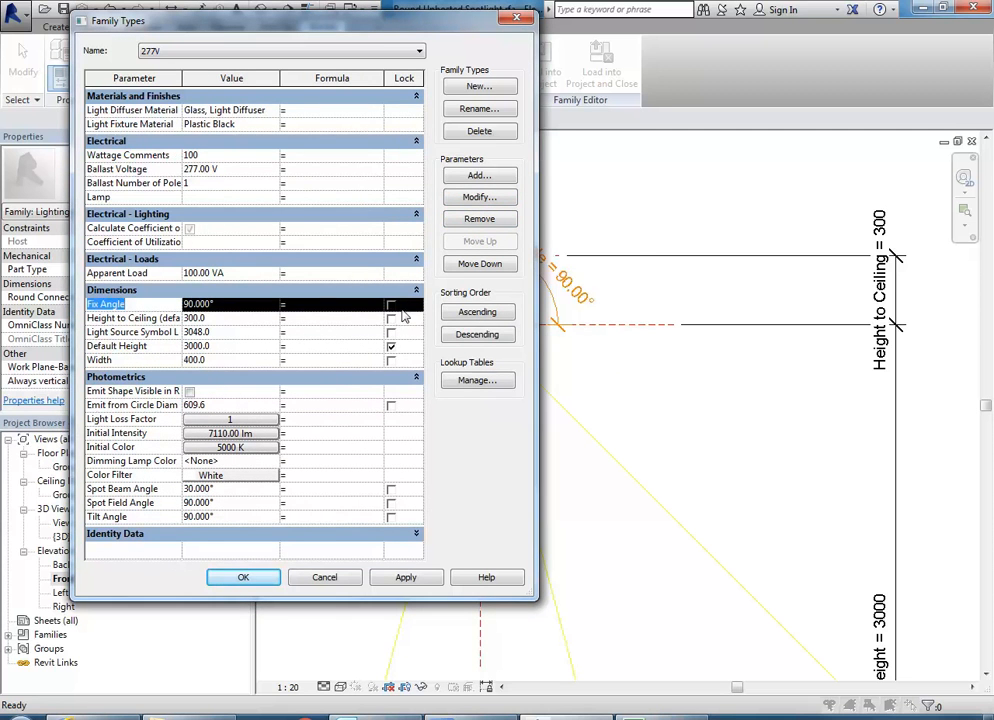
pyautogui.click(480, 197)
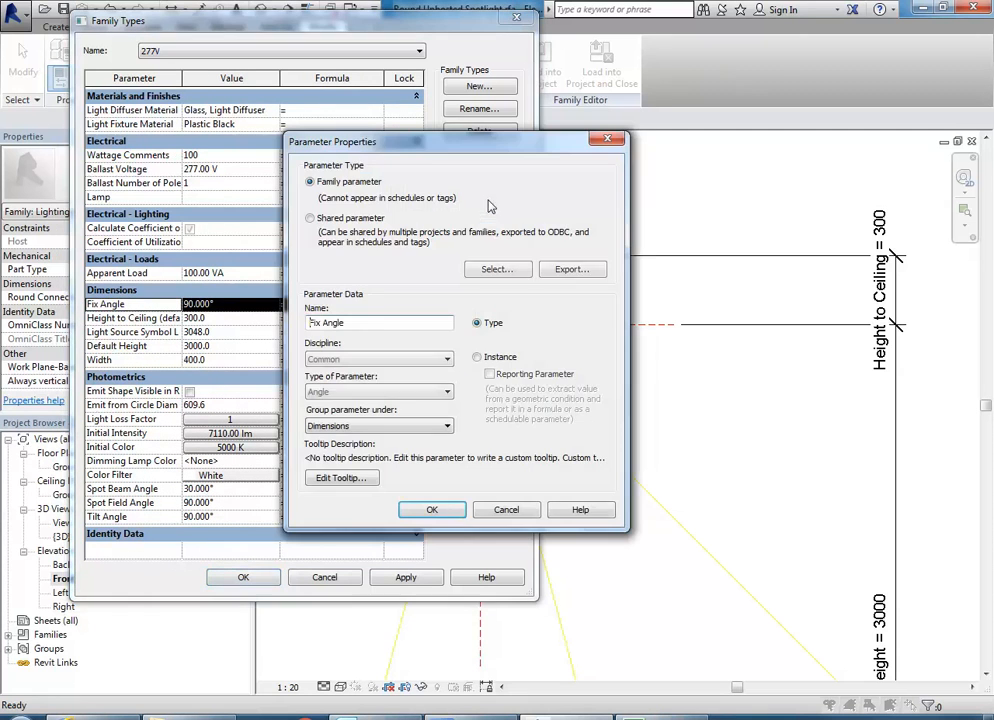
pyautogui.click(319, 323)
pyautogui.write('ture')
pyautogui.click(440, 511)
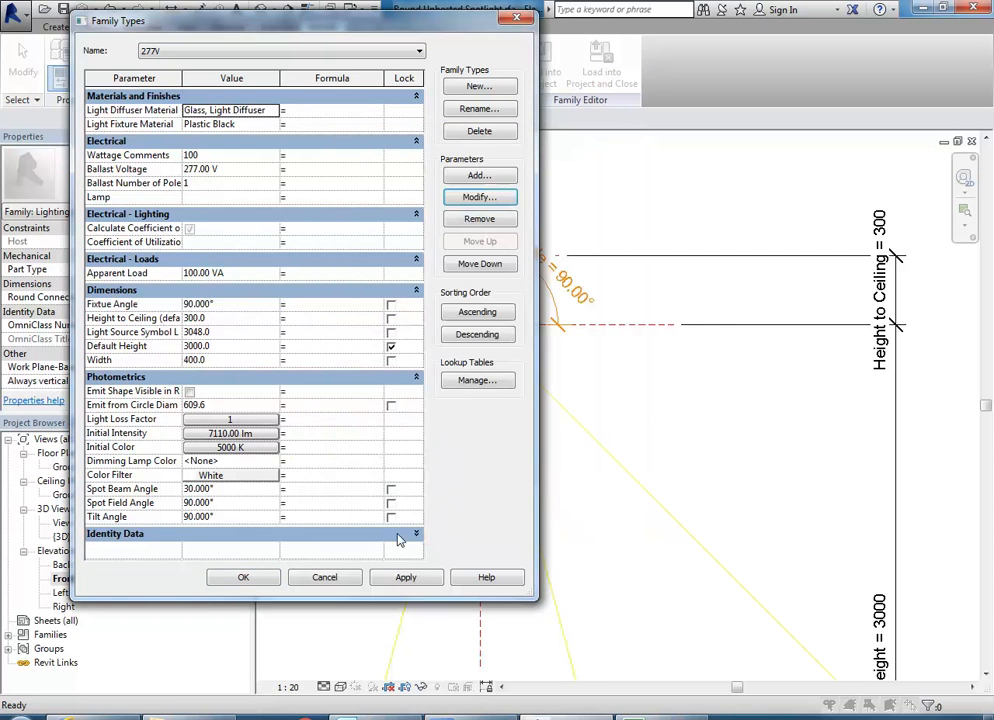
pyautogui.click(243, 577)
# - Review the renamed angle parameter's value and formula in the family types
pyautogui.scroll(4, 446, 237)
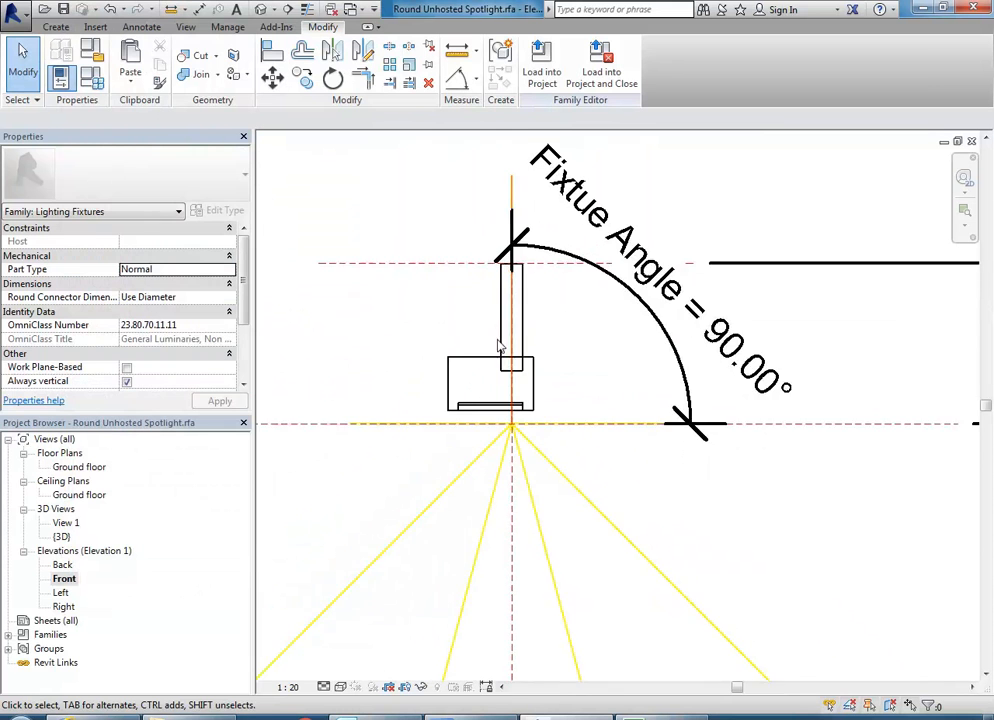
pyautogui.click(70, 62)
pyautogui.click(224, 305)
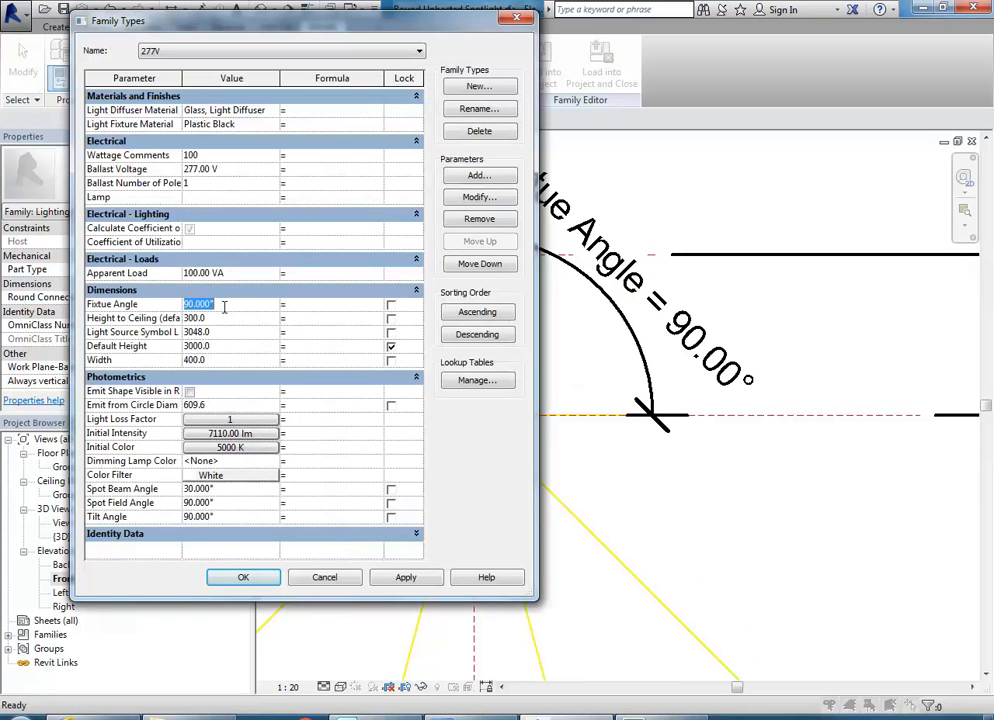
pyautogui.click(250, 303)
pyautogui.click(242, 579)
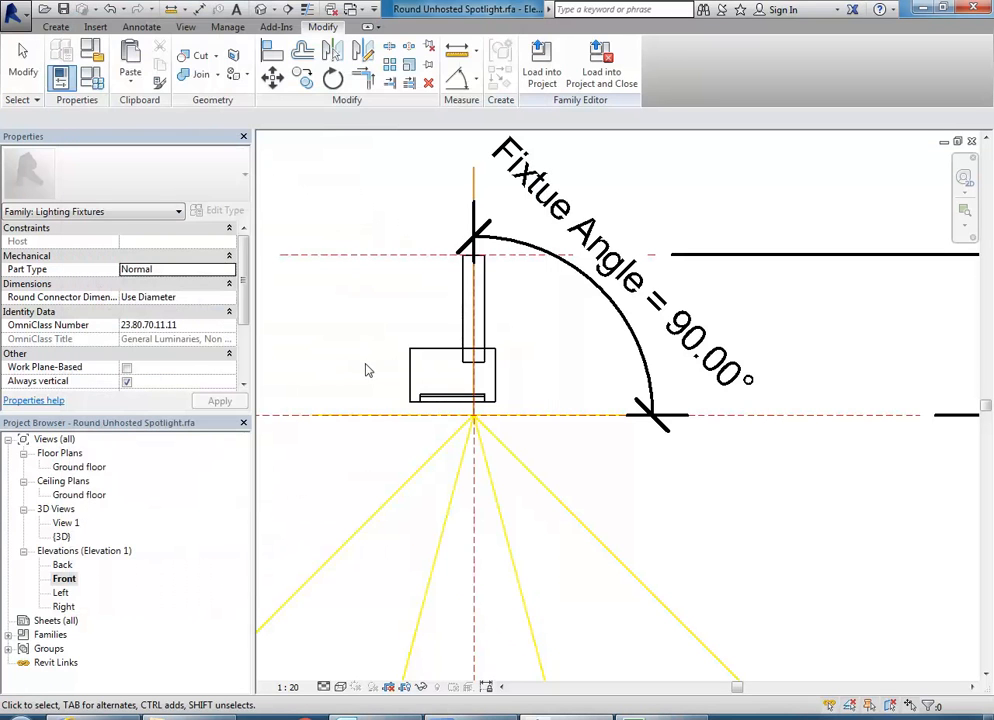
# - Align the nested spotlight's vertical centre reference to the angled reference line and lock the alignment
pyautogui.click(272, 52)
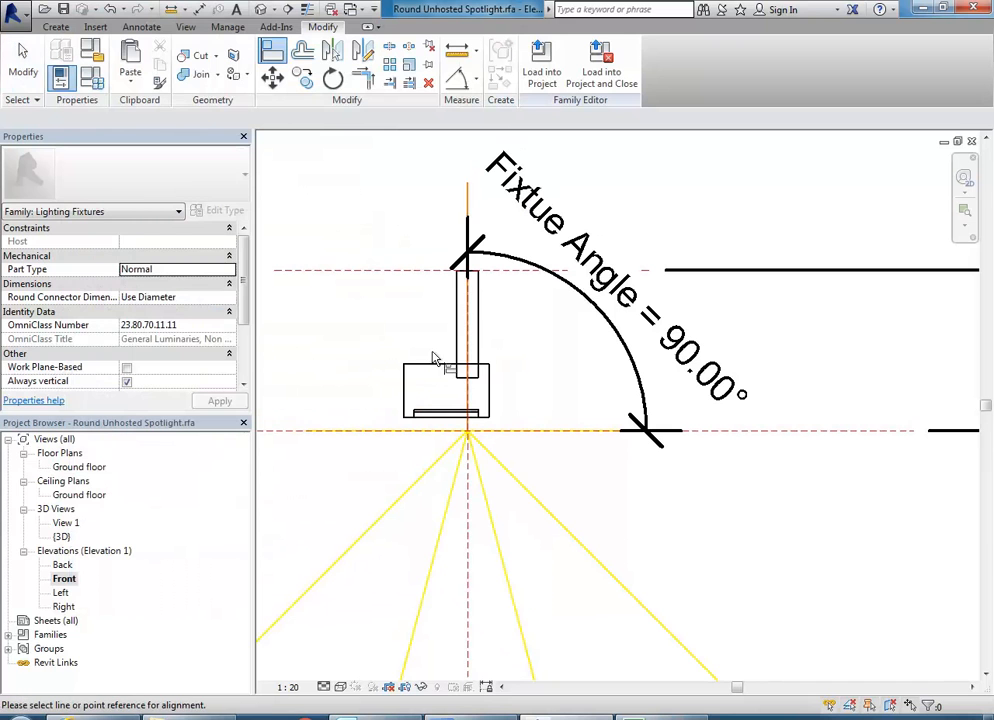
pyautogui.click(470, 198)
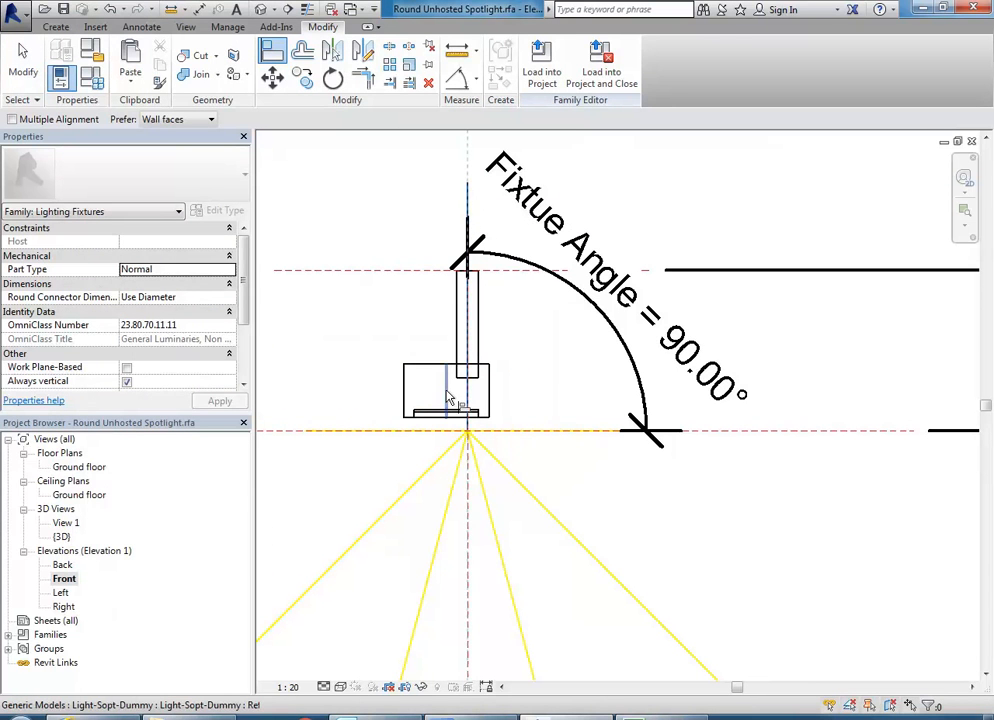
pyautogui.click(496, 336)
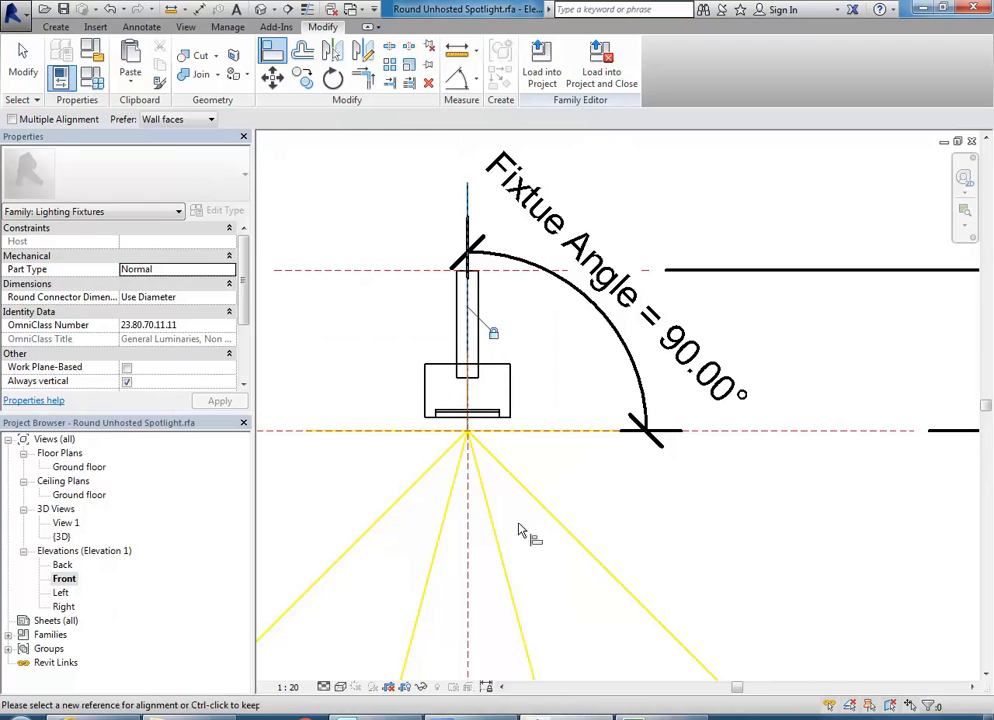
# - Examine the spotlight's position and locked alignment on the reference line above the light source
pyautogui.scroll(2, 433, 407)
pyautogui.scroll(-2, 437, 416)
pyautogui.moveTo(452, 419); pyautogui.dragTo(481, 441, button='middle')
pyautogui.scroll(-1, 484, 418)
pyautogui.scroll(3, 488, 413)
pyautogui.scroll(1, 490, 425)
pyautogui.scroll(-1, 446, 356)
pyautogui.moveTo(446, 356); pyautogui.dragTo(439, 373, button='middle')
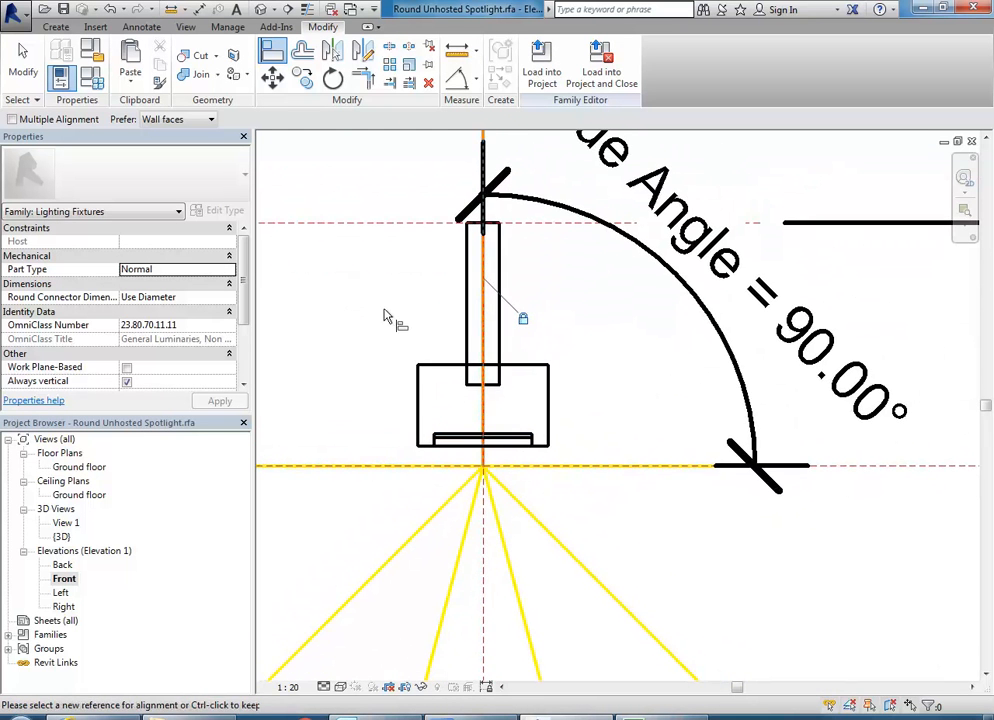
# - Nudge the nested Light-Sopt-Dummy spotlight down in the front elevation so its base sits on the light source line, at offset 3000.1
pyautogui.rightClick(384, 311)
pyautogui.click(410, 320)
pyautogui.click(442, 452)
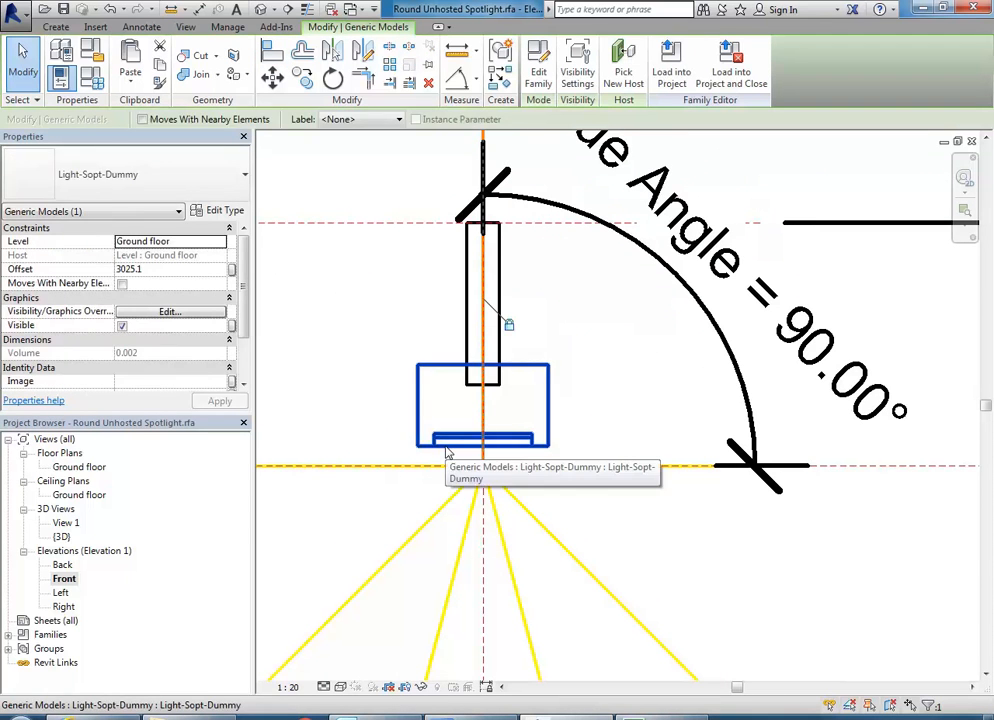
pyautogui.press('Down')
pyautogui.press('Down')
pyautogui.press('Down')
pyautogui.press('Down')
pyautogui.press('Down')
pyautogui.press('Down')
pyautogui.press('Down')
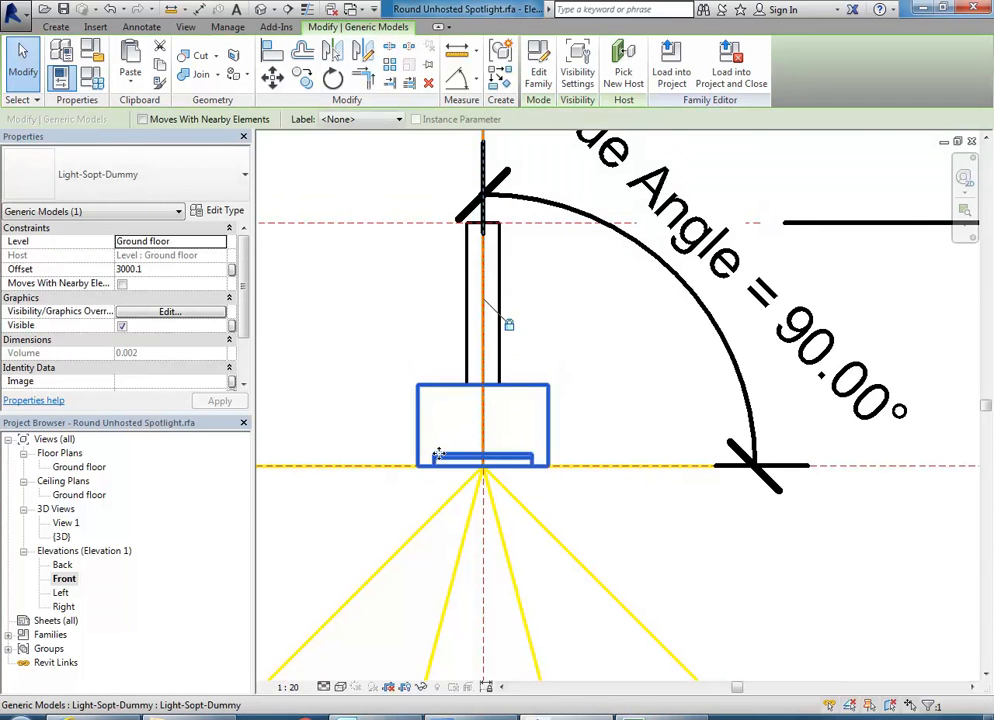
pyautogui.scroll(2, 437, 452)
pyautogui.moveTo(359, 412); pyautogui.dragTo(382, 437, button='middle')
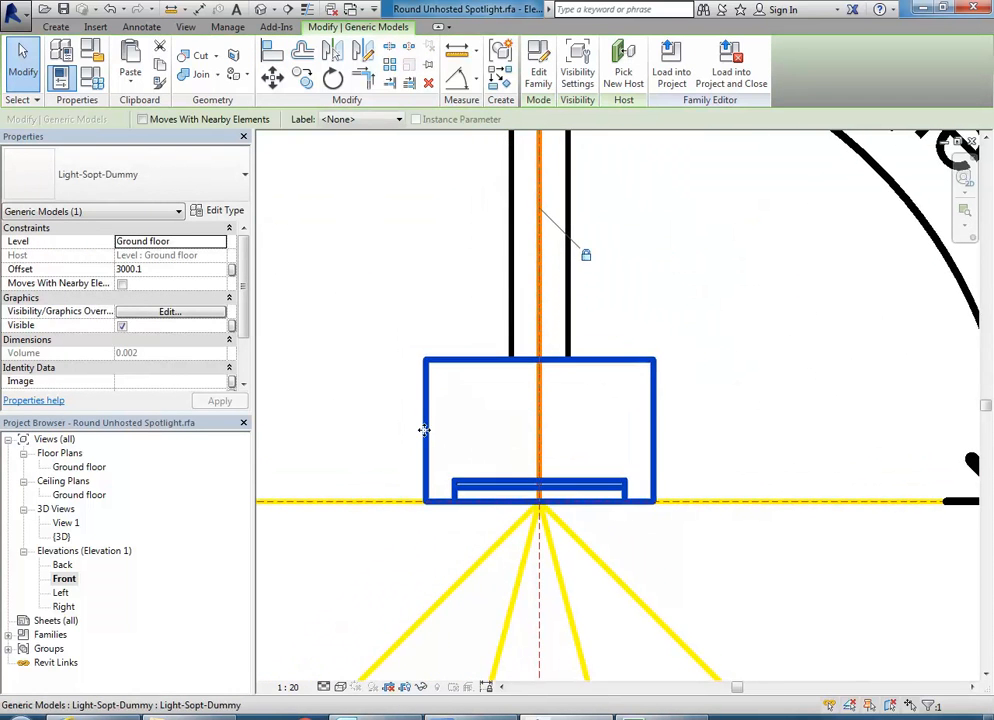
pyautogui.click(357, 297)
# - Examine the spotlight, its light cone and the Fixtue Angle dimension in the {3D} view
pyautogui.doubleClick(62, 537)
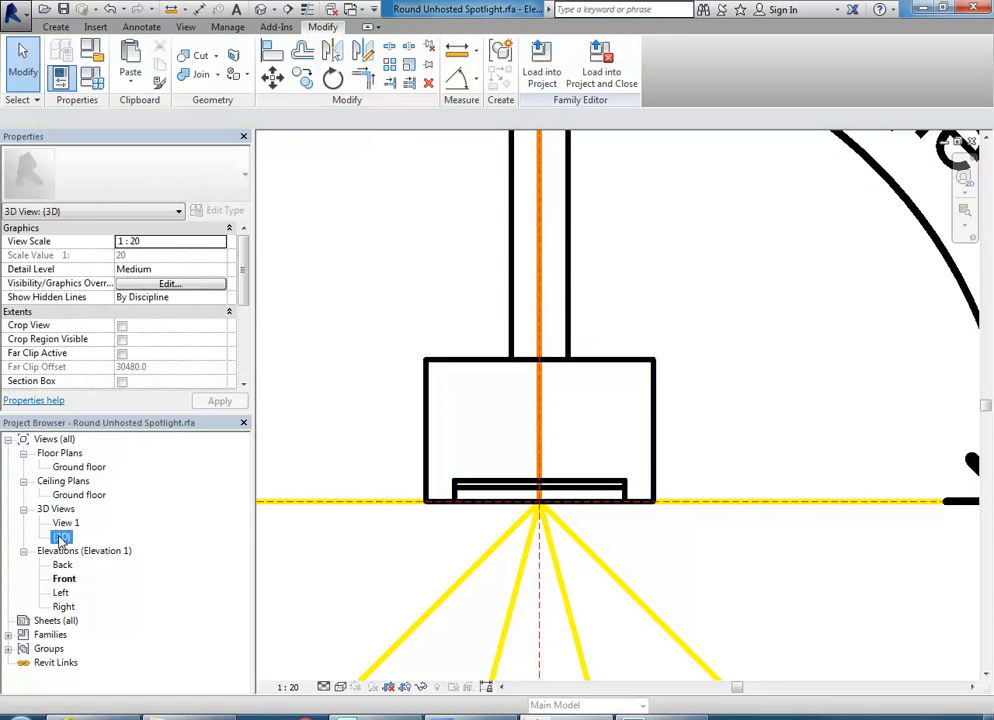
pyautogui.scroll(-2, 411, 408)
pyautogui.moveTo(413, 366)
pyautogui.keyDown('shift'); pyautogui.mouseDown(button='middle')
pyautogui.moveTo(391, 416)
pyautogui.moveTo(584, 356)
pyautogui.moveTo(470, 339)
pyautogui.moveTo(488, 335)
pyautogui.mouseUp(button='middle'); pyautogui.keyUp('shift')
pyautogui.scroll(2, 466, 316)
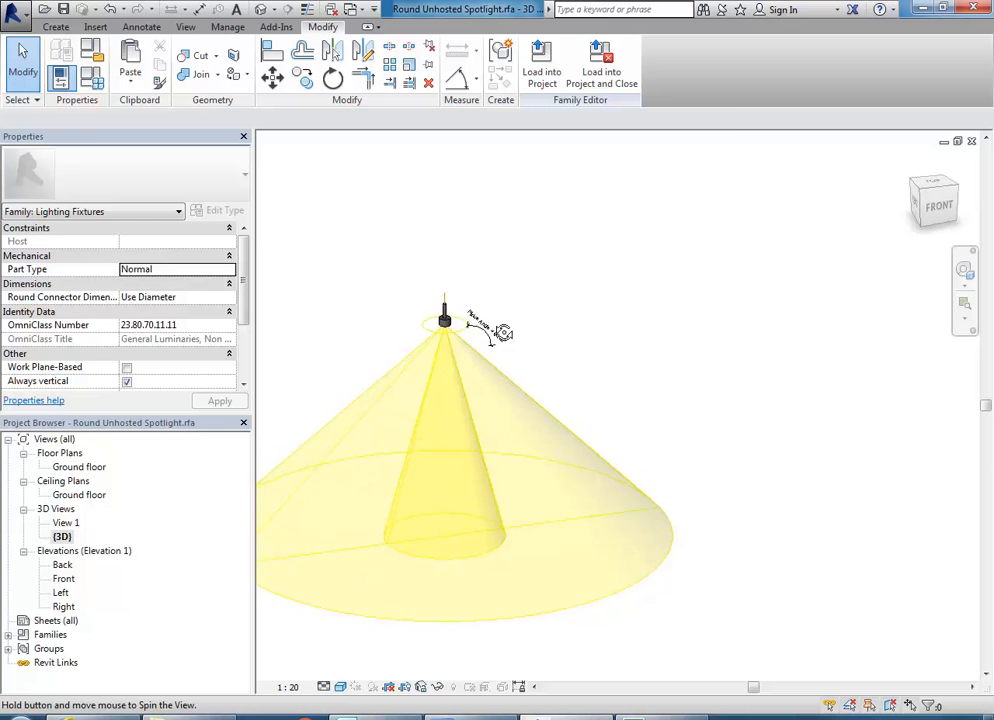
pyautogui.scroll(2, 415, 325)
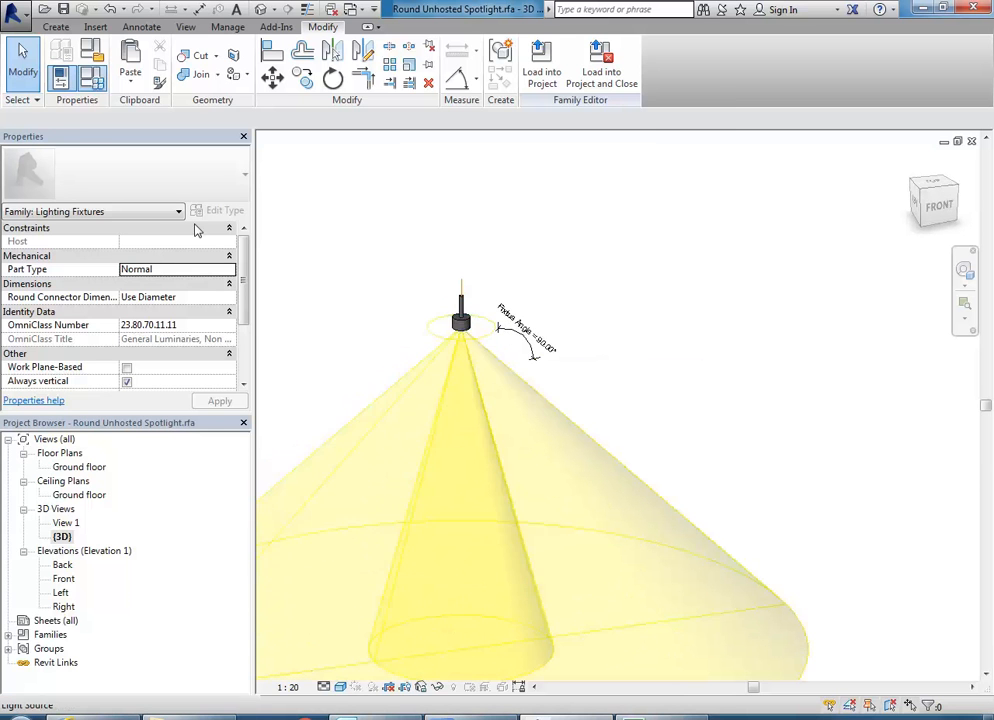
pyautogui.click(94, 80)
pyautogui.click(338, 582)
pyautogui.scroll(4, 444, 240)
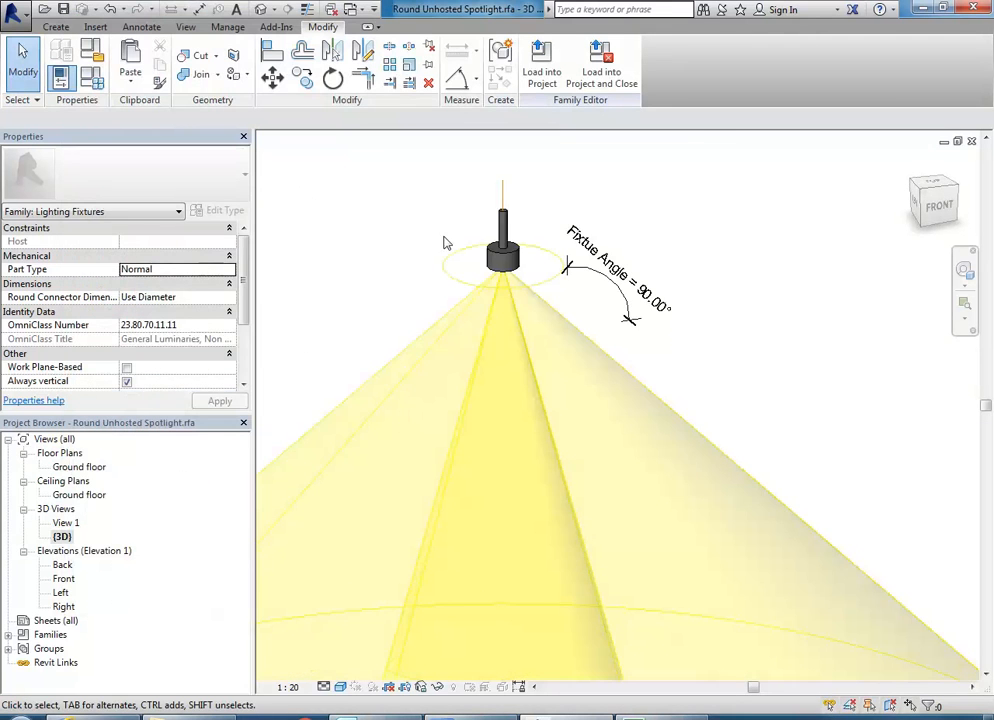
# - Try to set Fixtue Angle to 45° in the family types by removing the conflicting constraints, and undo the attempt
pyautogui.click(98, 79)
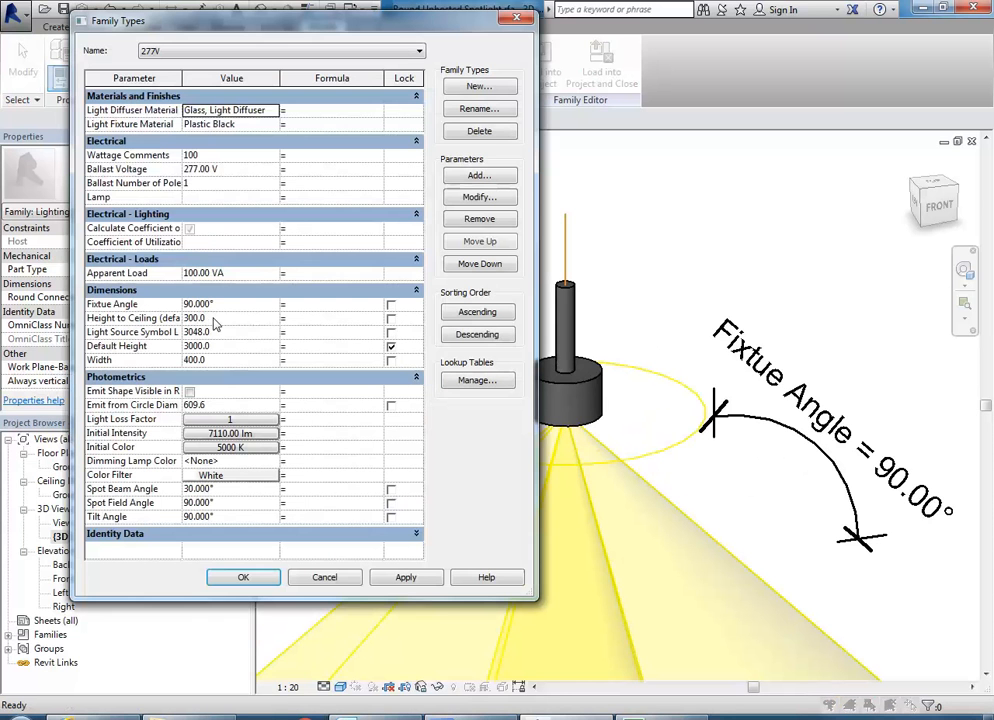
pyautogui.click(230, 304)
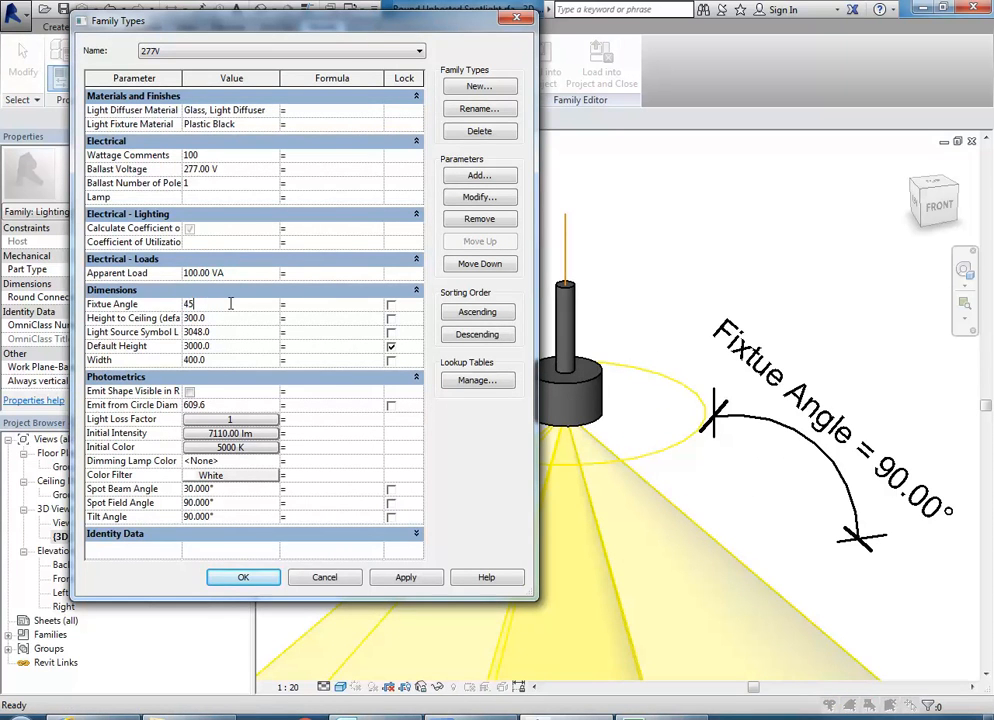
pyautogui.write('45')
pyautogui.click(402, 577)
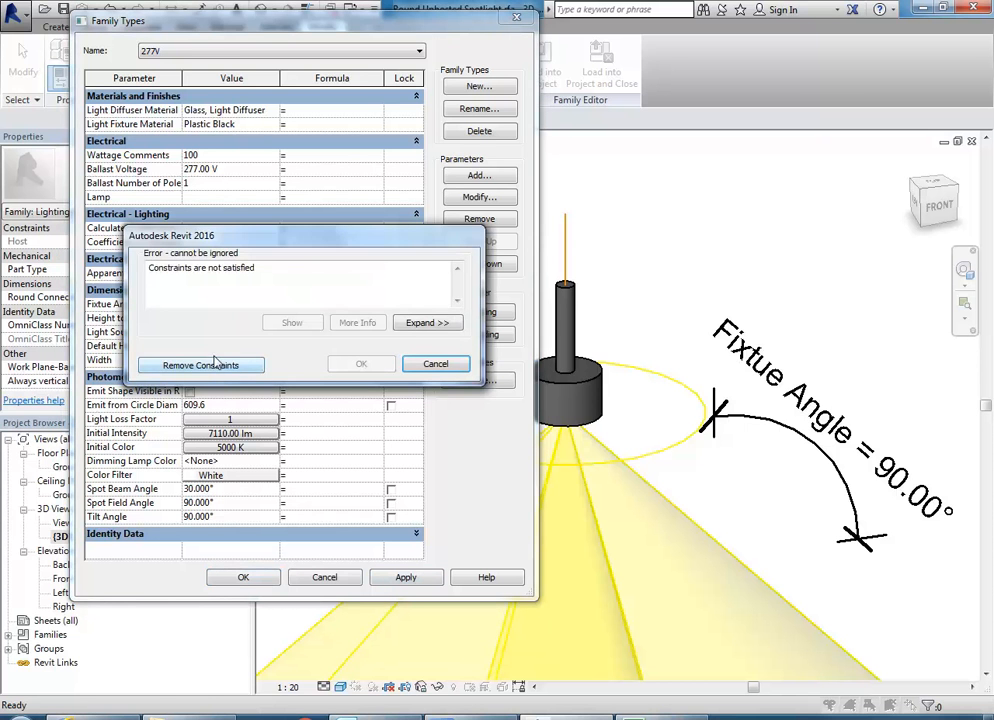
pyautogui.click(201, 365)
pyautogui.click(328, 577)
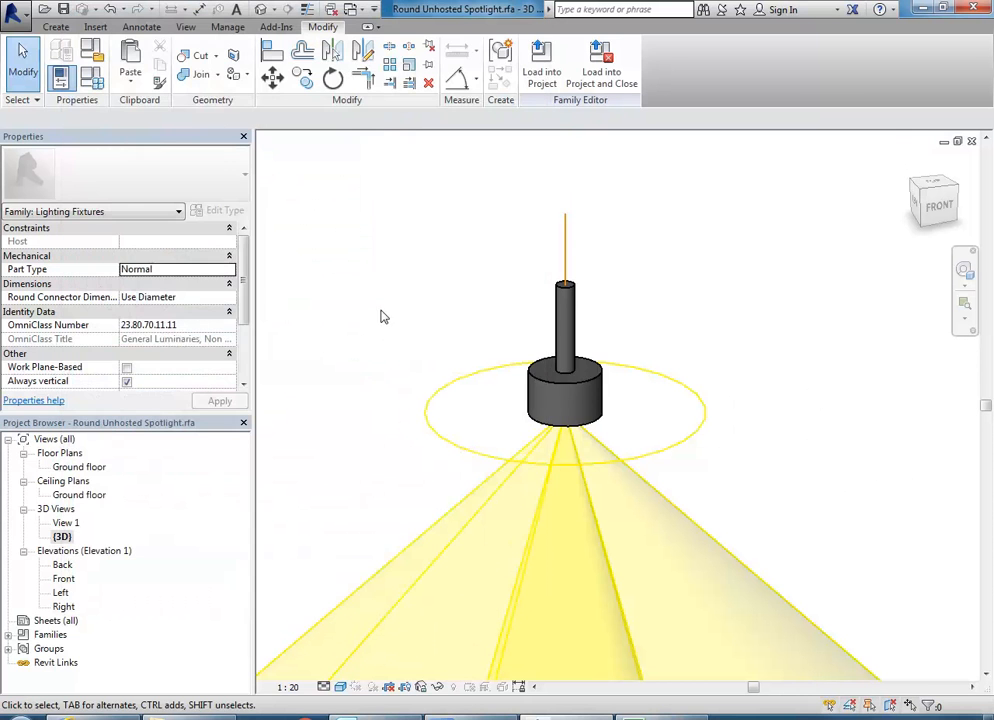
pyautogui.click(110, 9)
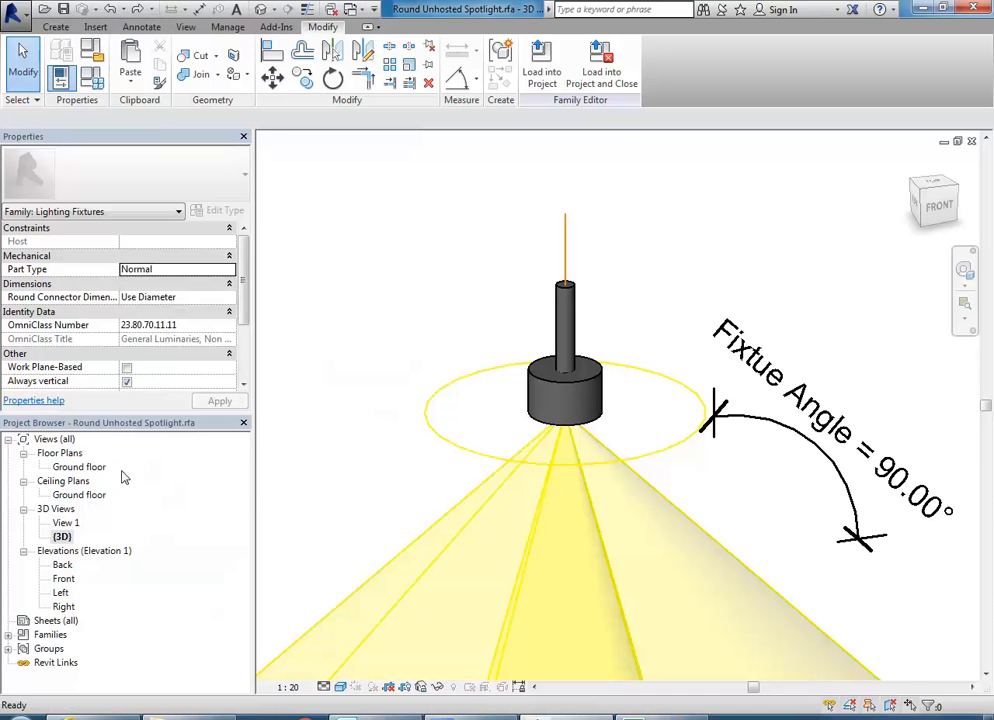
# - Try to set the Fixtue Angle dimension to 45° in the front elevation by removing constraints, and undo the attempt
pyautogui.doubleClick(63, 578)
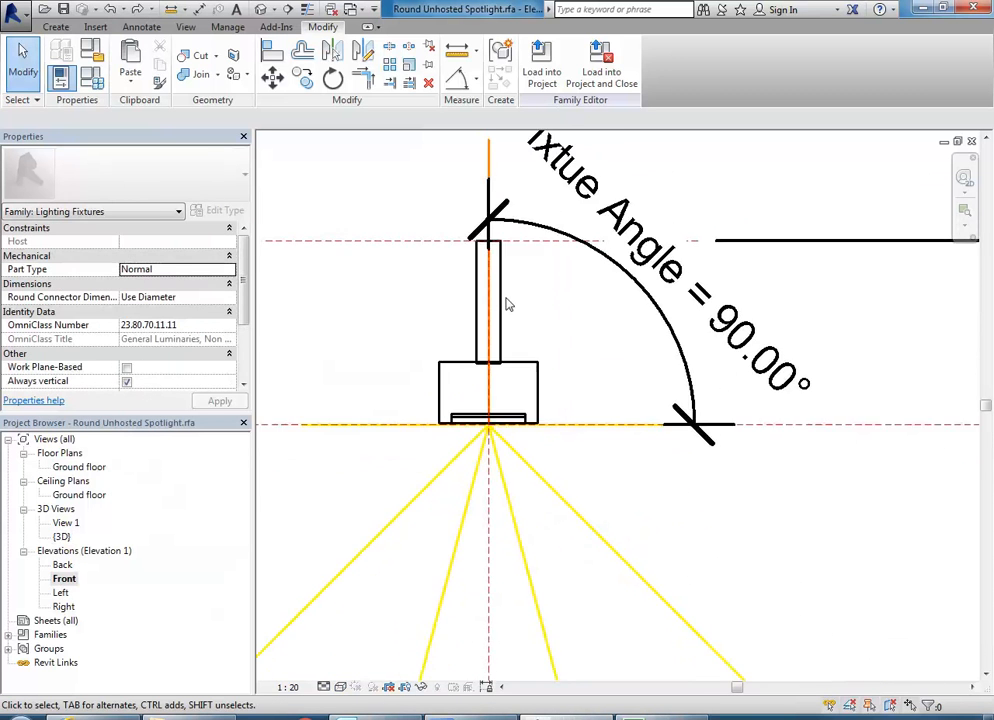
pyautogui.click(656, 318)
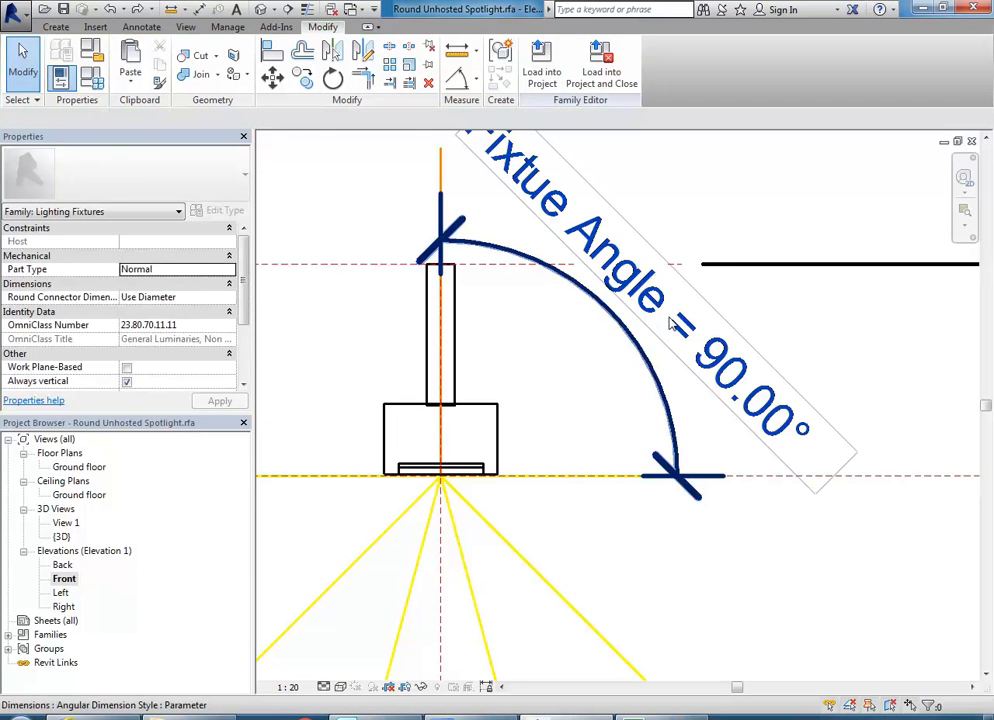
pyautogui.click(643, 318)
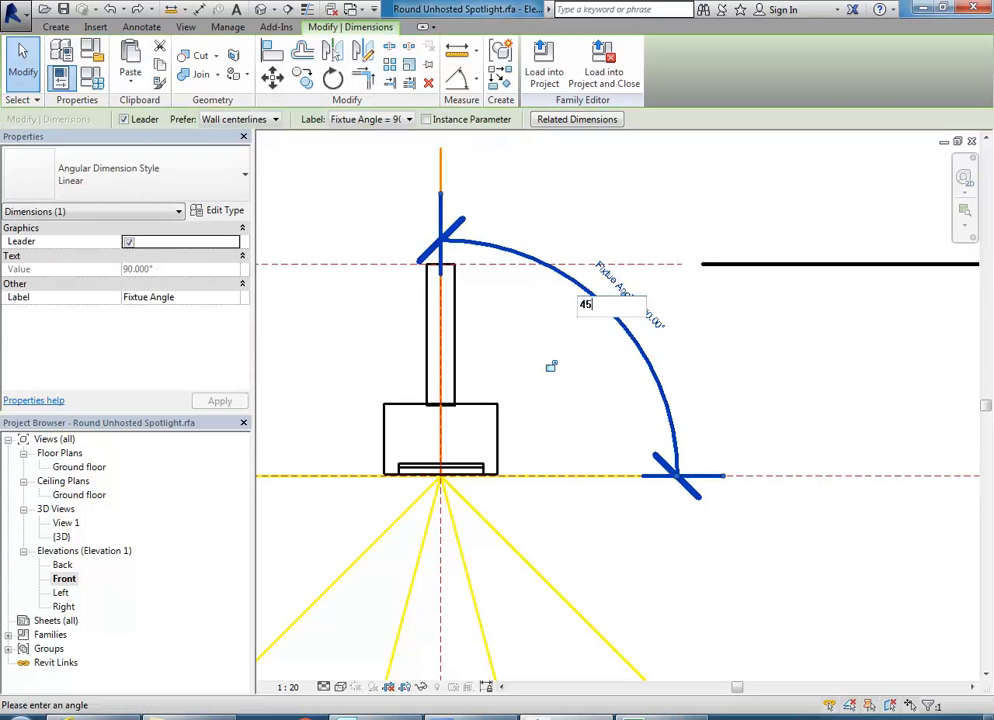
pyautogui.write('4')
pyautogui.press('Return')
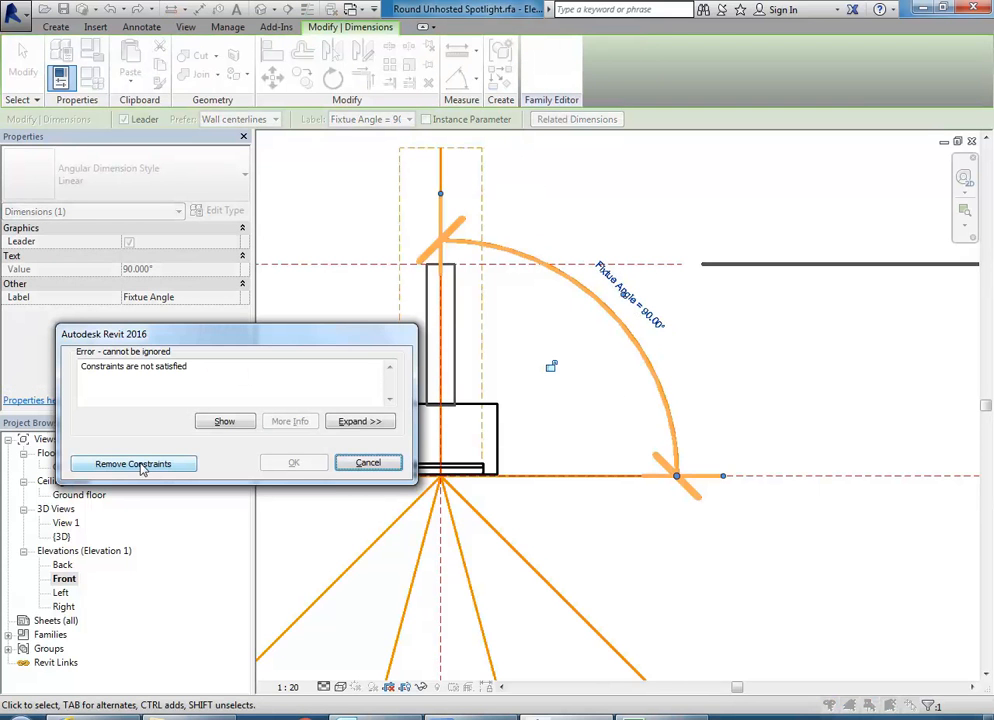
pyautogui.click(141, 464)
pyautogui.click(351, 344)
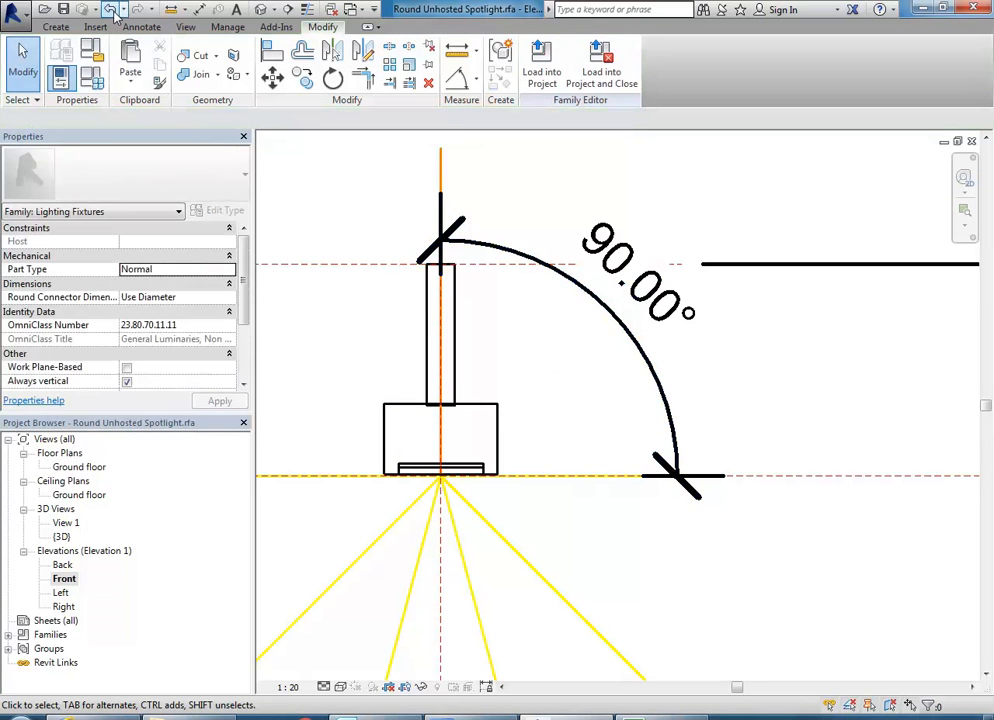
pyautogui.click(110, 10)
# - Try to rotate the nested Light-Sopt-Dummy spotlight about its centre in the front elevation
pyautogui.click(388, 433)
pyautogui.scroll(2, 402, 421)
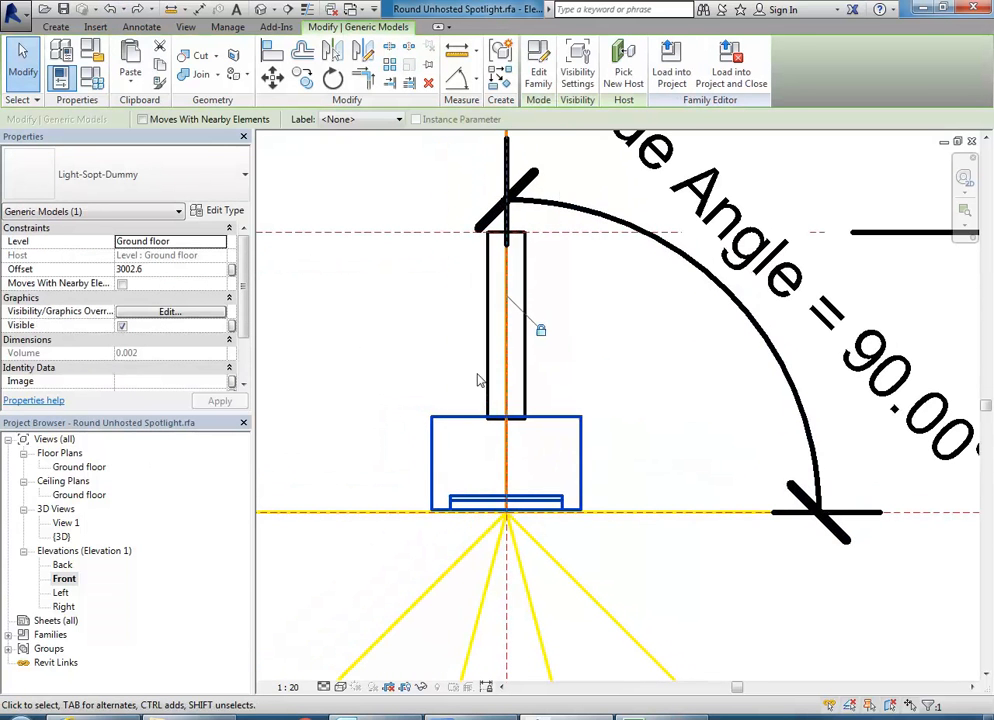
pyautogui.click(417, 419)
pyautogui.scroll(-2, 417, 419)
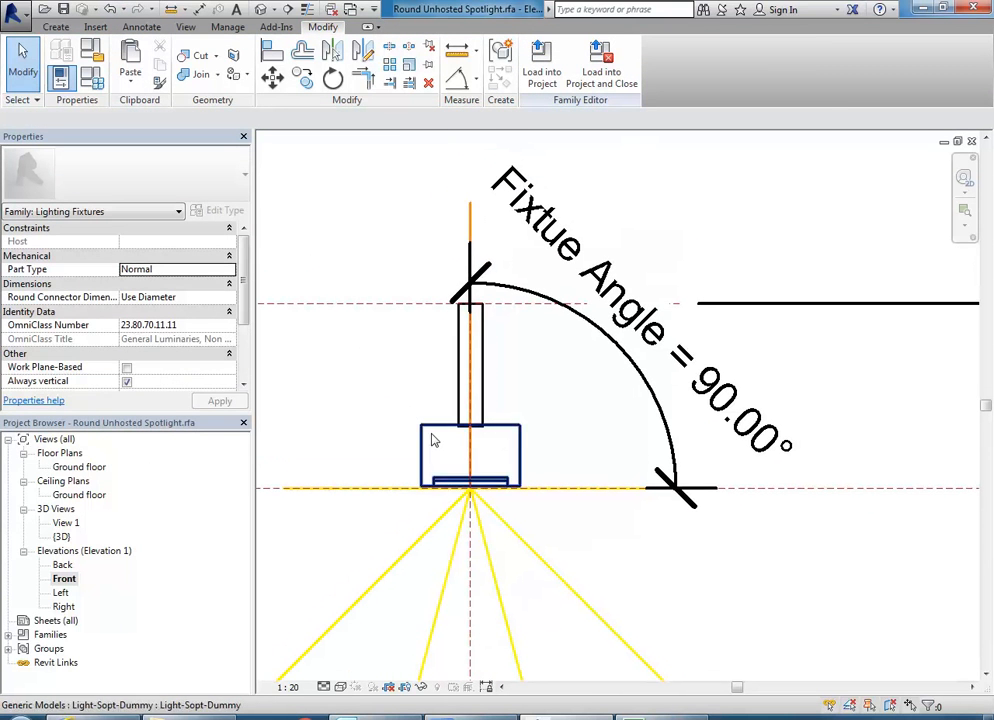
pyautogui.click(426, 438)
pyautogui.scroll(2, 428, 460)
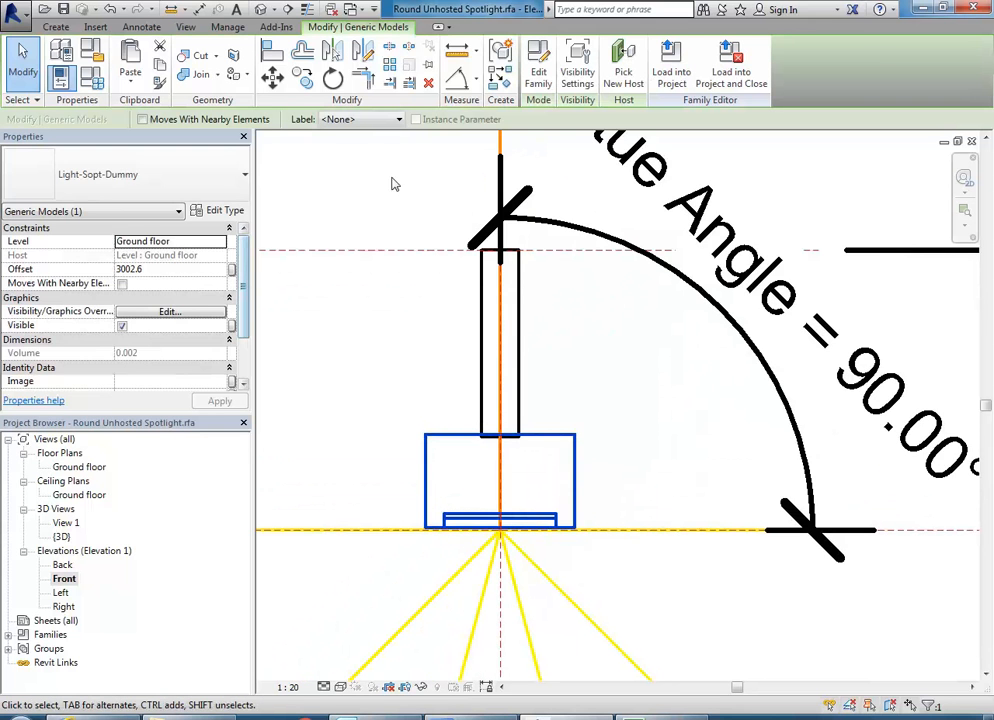
pyautogui.press('r')
pyautogui.press('o')
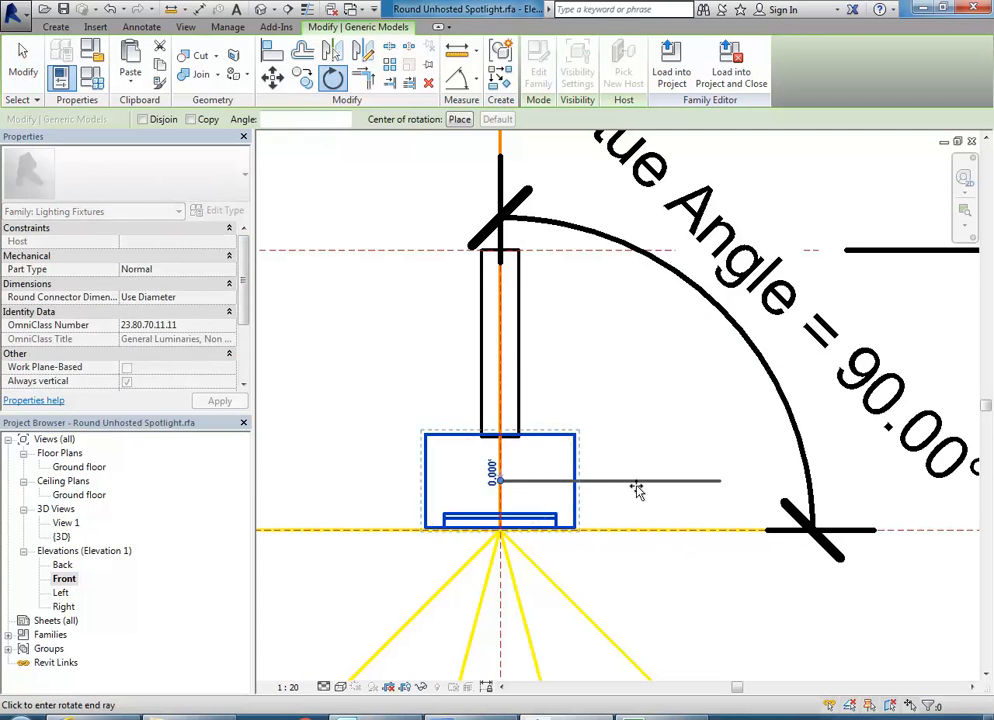
pyautogui.click(765, 516)
pyautogui.click(643, 395)
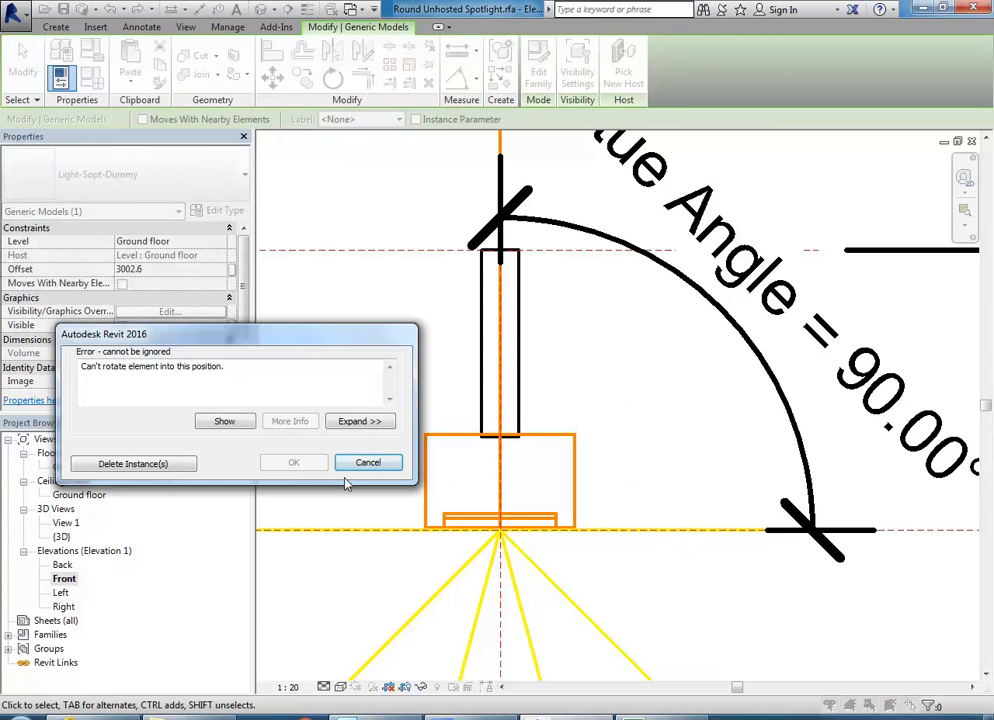
pyautogui.click(353, 465)
# - Open the nested Light-Sopt-Dummy family for editing and fit its geometry in the Front elevation
pyautogui.click(437, 437)
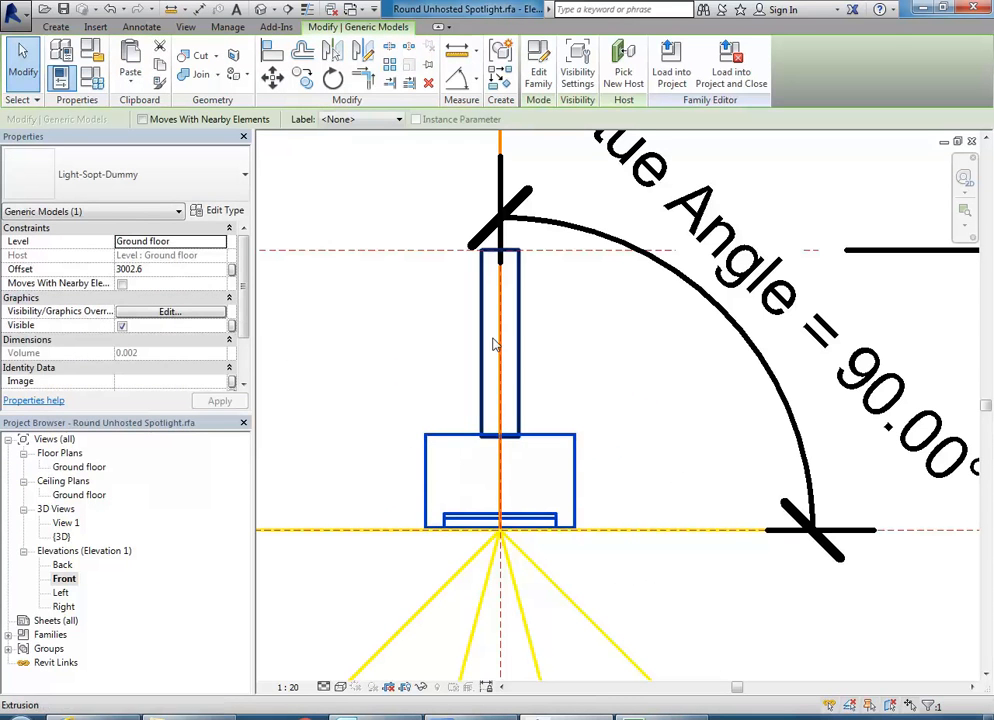
pyautogui.click(548, 72)
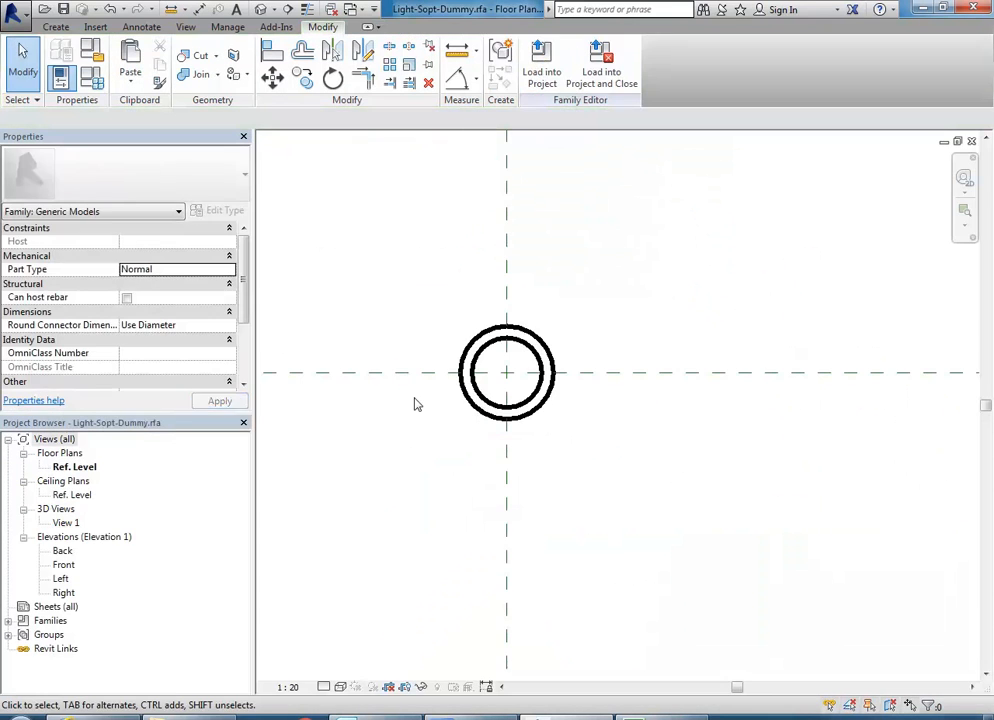
pyautogui.doubleClick(68, 562)
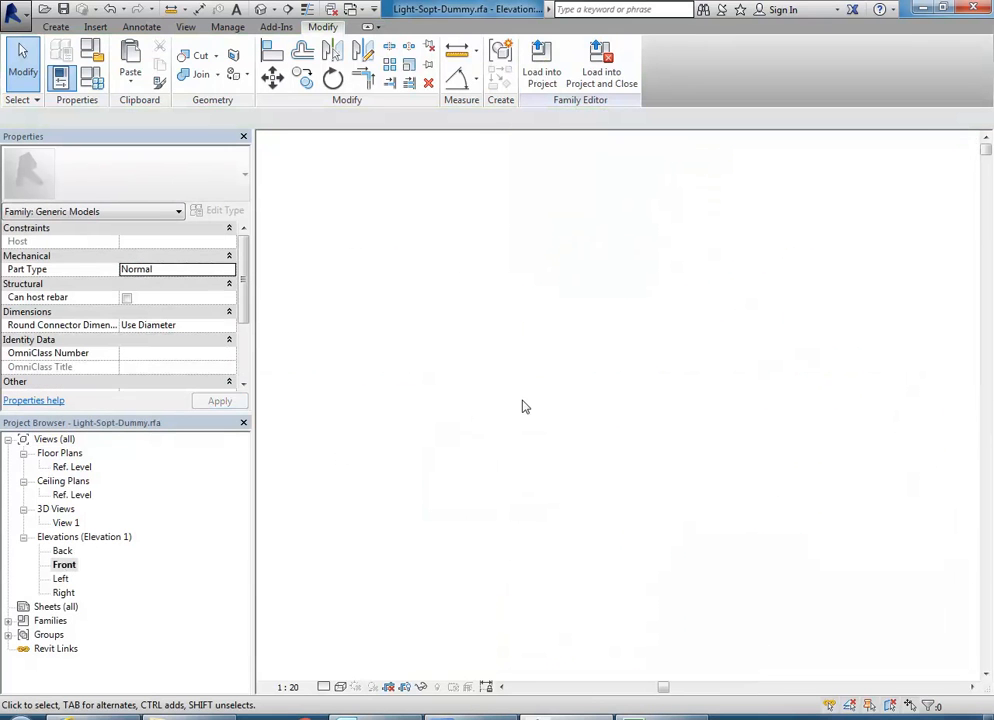
pyautogui.rightClick(448, 329)
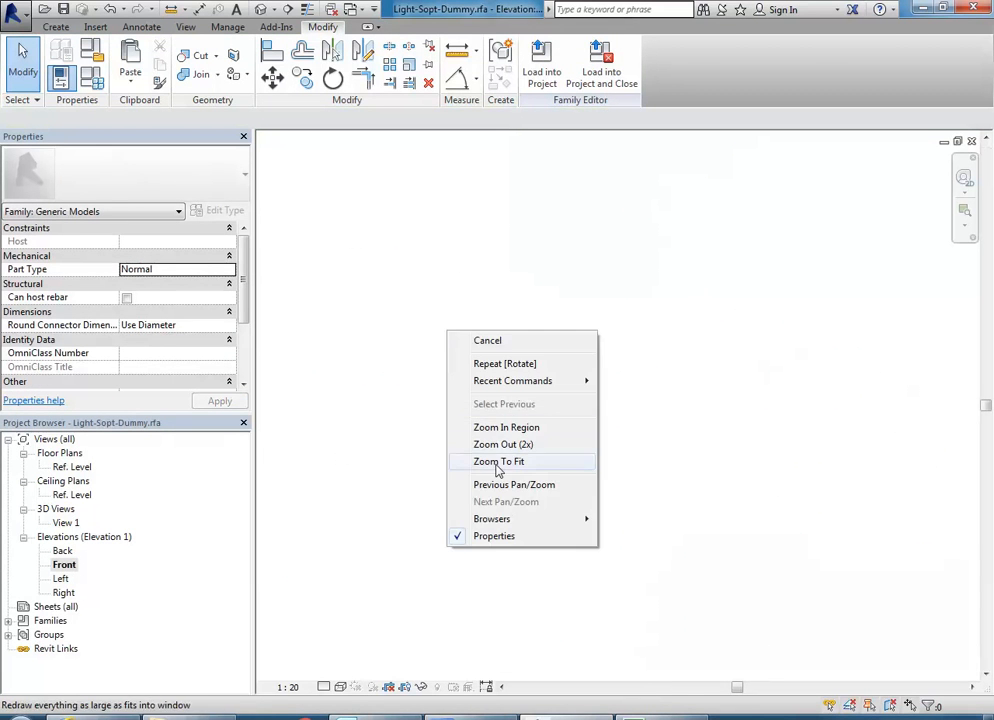
pyautogui.click(495, 463)
pyautogui.scroll(3, 496, 540)
pyautogui.scroll(4, 496, 543)
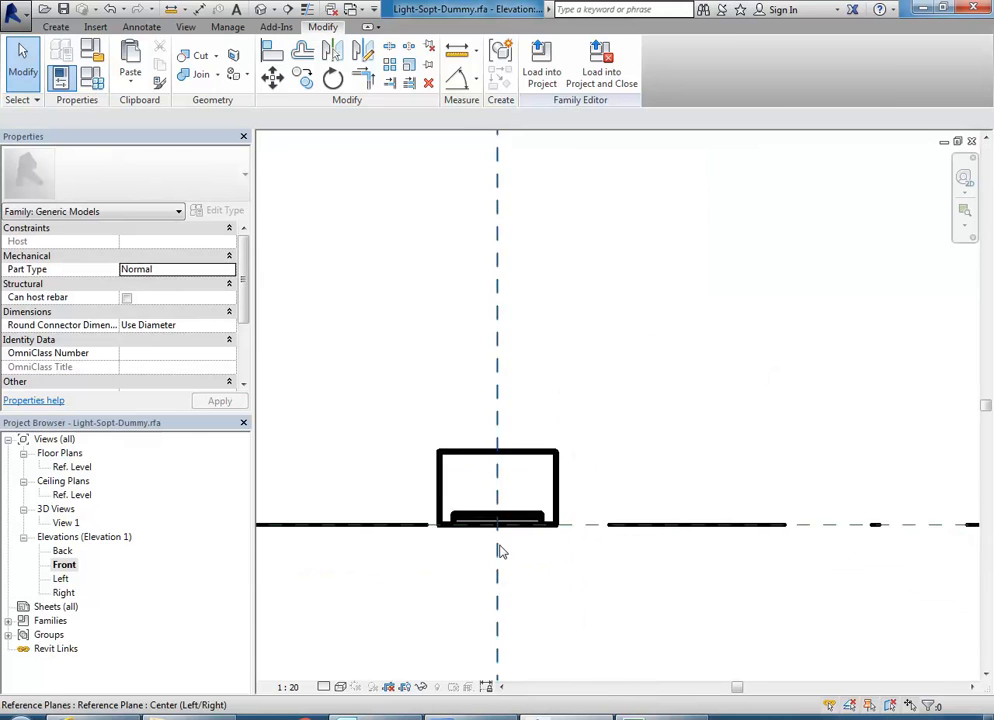
# - Examine the spotlight's body and void extrusions and their position relative to the reference level and centre plane
pyautogui.click(453, 506)
pyautogui.scroll(-1, 490, 497)
pyautogui.click(416, 448)
pyautogui.scroll(-2, 490, 390)
pyautogui.scroll(3, 479, 544)
pyautogui.click(500, 469)
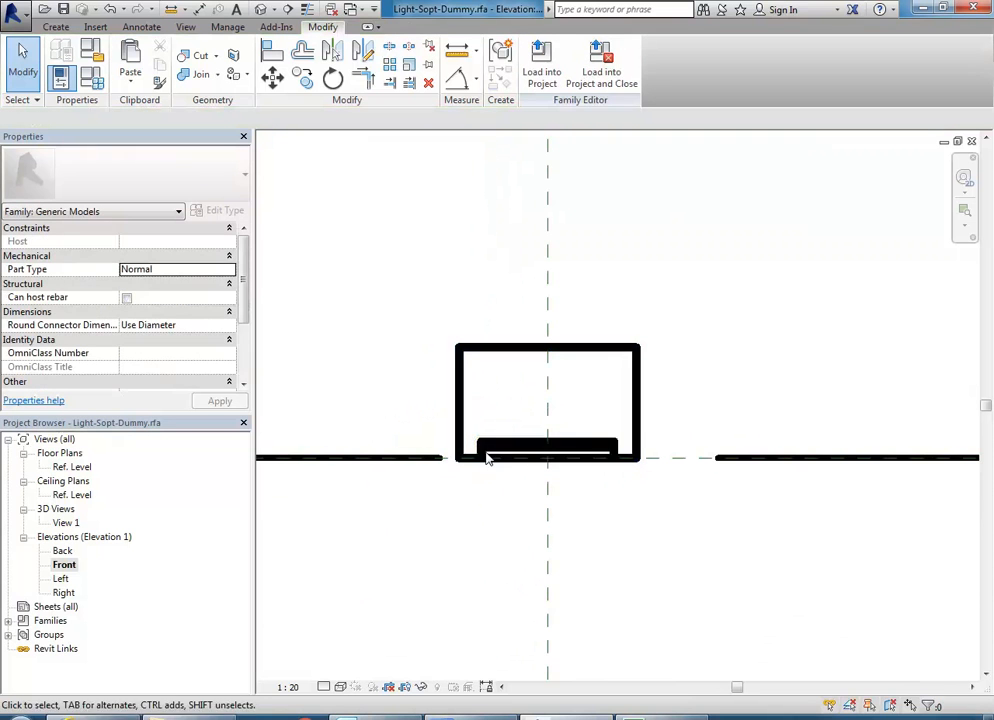
pyautogui.moveTo(470, 486); pyautogui.dragTo(545, 432)
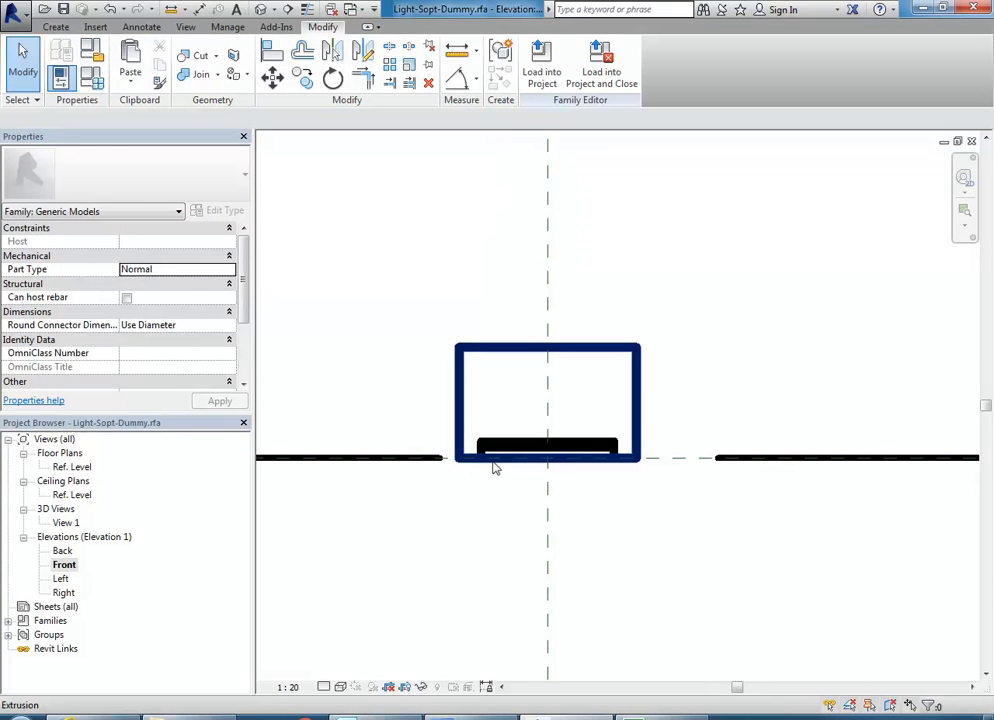
pyautogui.click(494, 468)
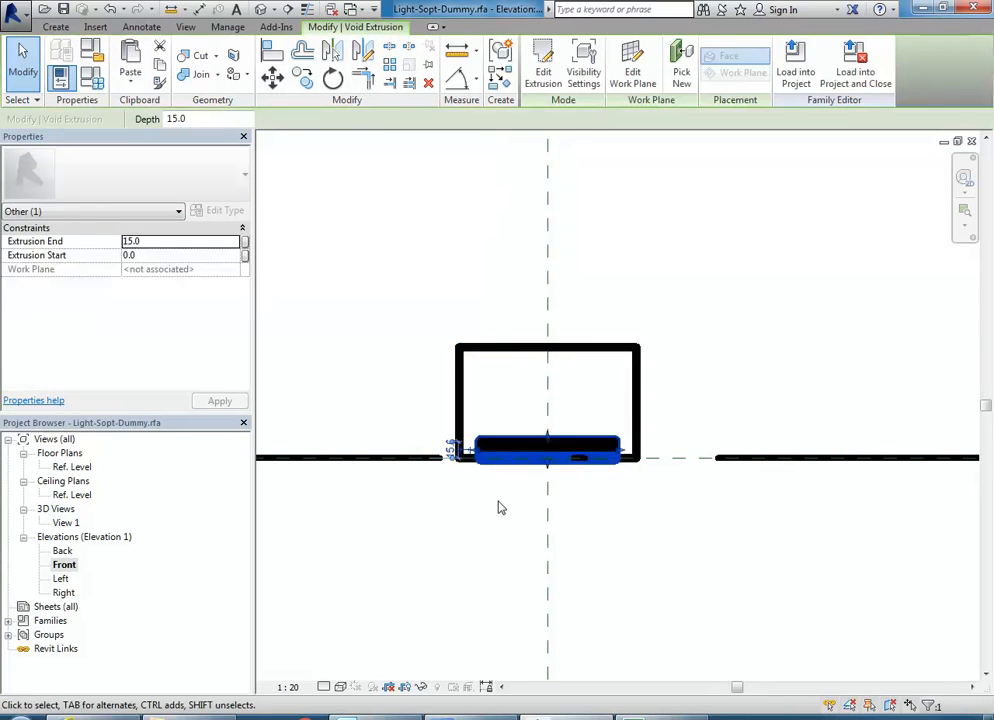
pyautogui.scroll(-4, 427, 375)
pyautogui.press('Escape')
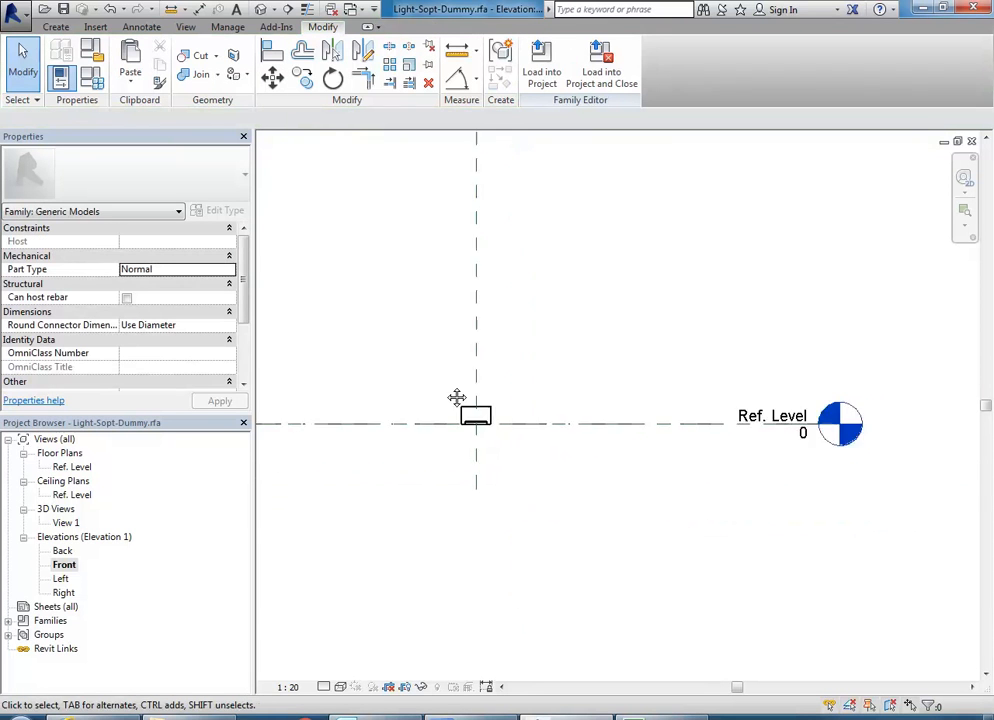
pyautogui.scroll(-3, 439, 390)
pyautogui.moveTo(439, 390); pyautogui.dragTo(505, 447, button='middle')
pyautogui.scroll(-2, 495, 444)
pyautogui.scroll(3, 473, 435)
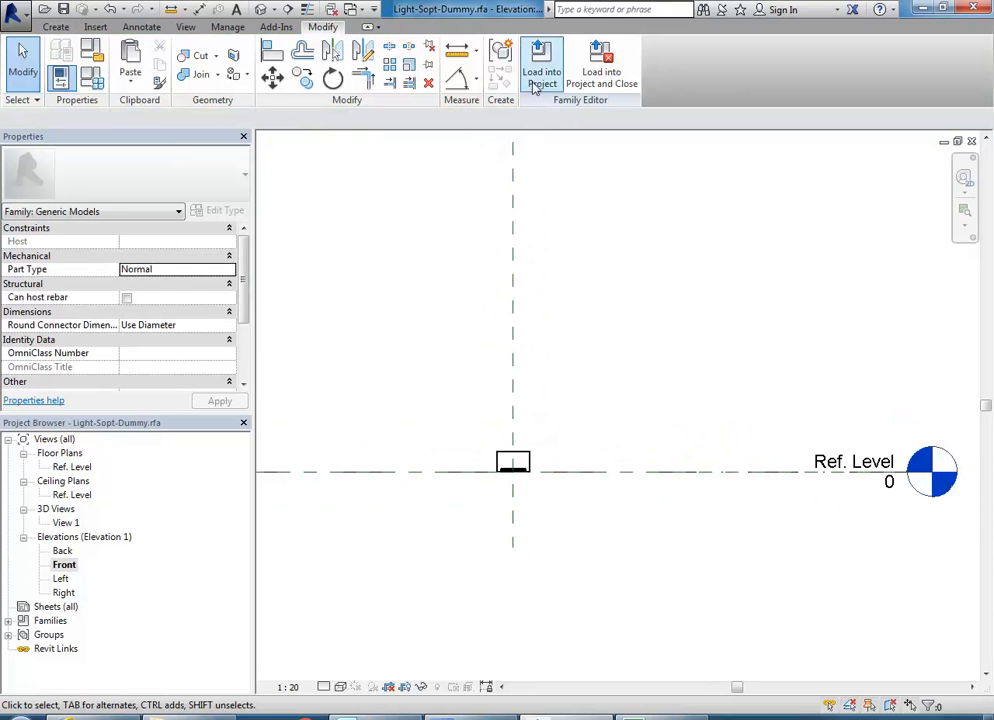
# - Copy all of the spotlight's geometry from the front elevation to the clipboard and start a new family
pyautogui.scroll(2, 462, 442)
pyautogui.moveTo(471, 402); pyautogui.dragTo(668, 598)
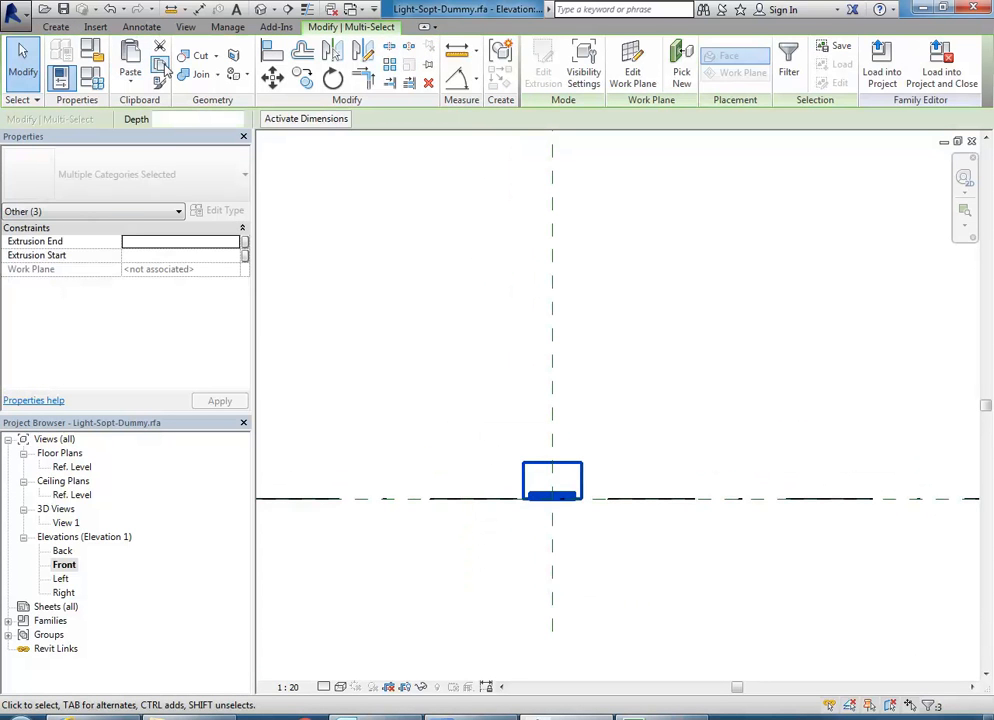
pyautogui.click(12, 11)
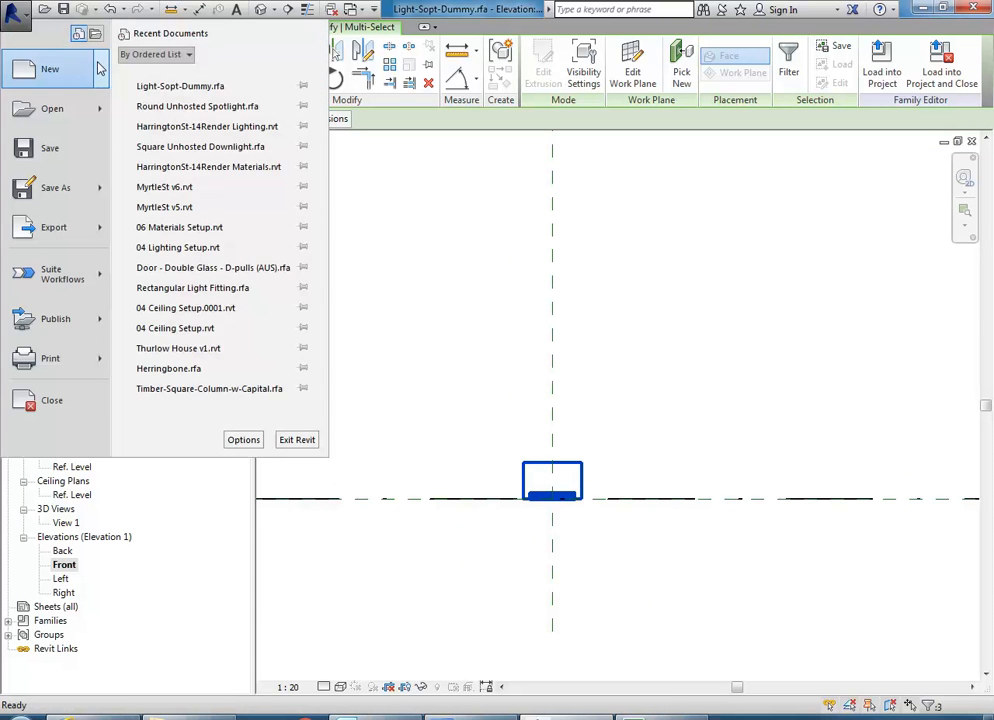
pyautogui.moveTo(100, 68)
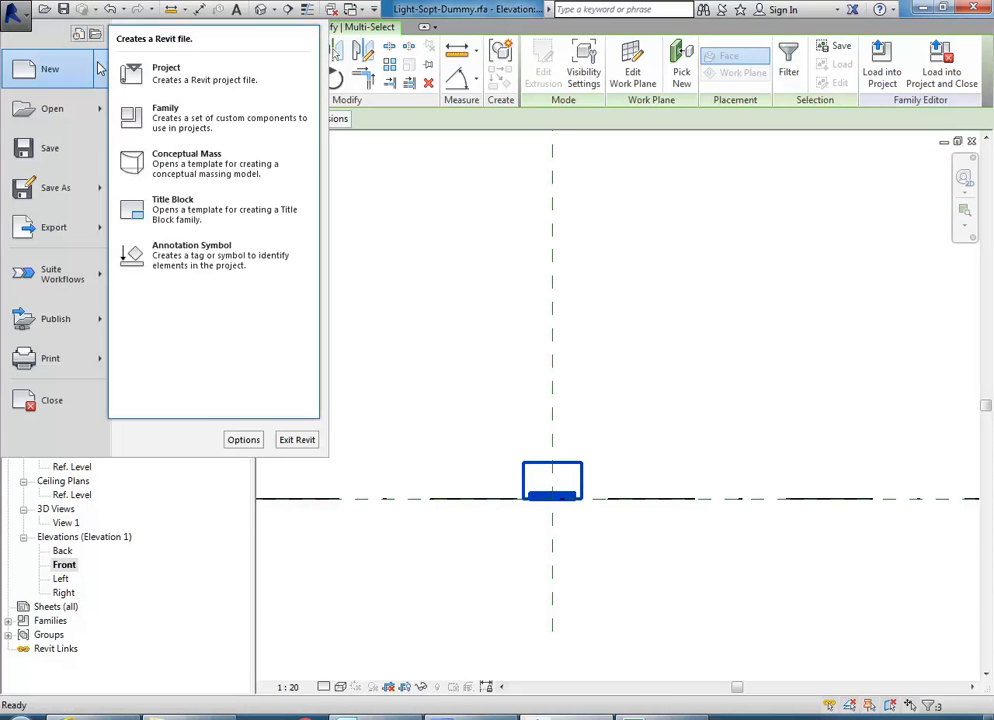
pyautogui.click(176, 128)
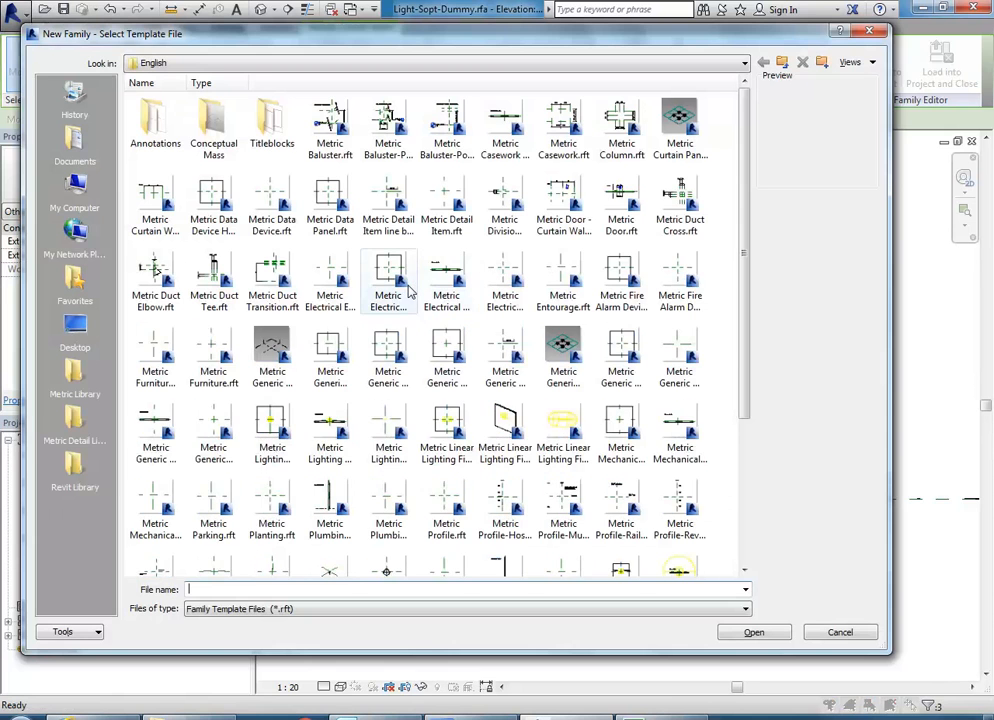
# - Compare the lighting fixture and generic model templates, and create the family from Metric Generic Model line based.rft
pyautogui.moveTo(743, 302); pyautogui.dragTo(745, 420)
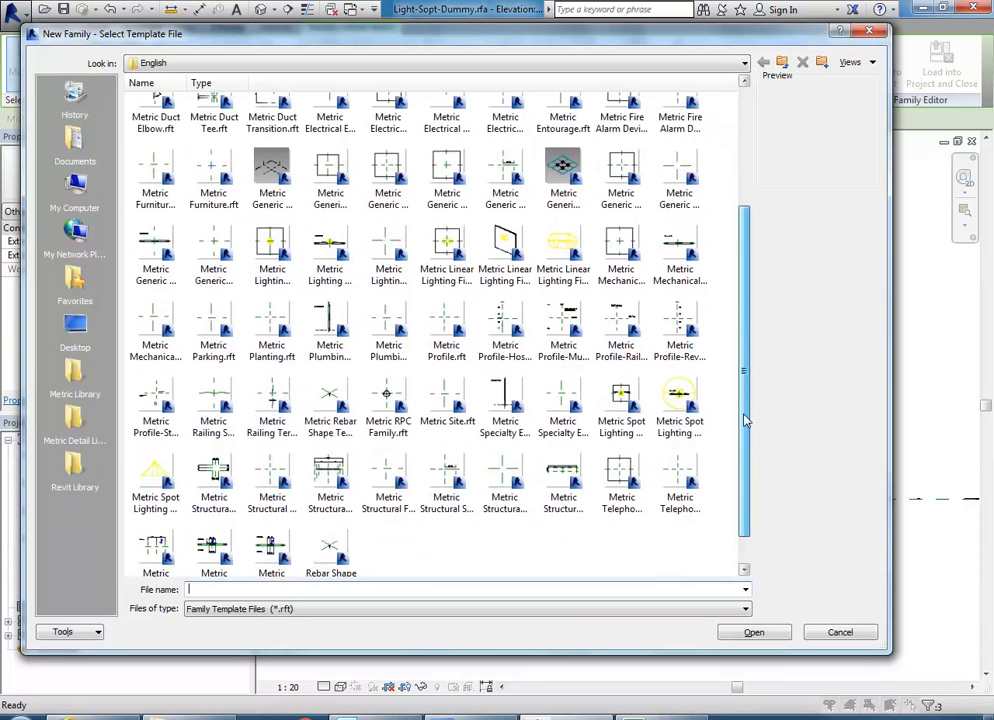
pyautogui.moveTo(745, 420); pyautogui.dragTo(735, 344)
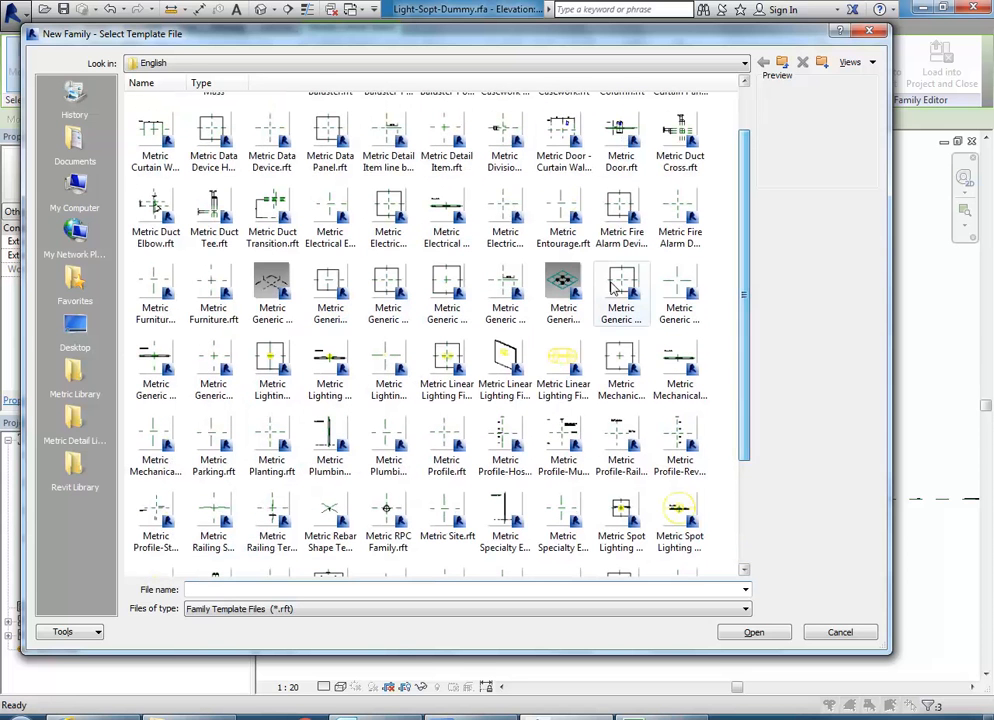
pyautogui.click(565, 287)
pyautogui.click(546, 375)
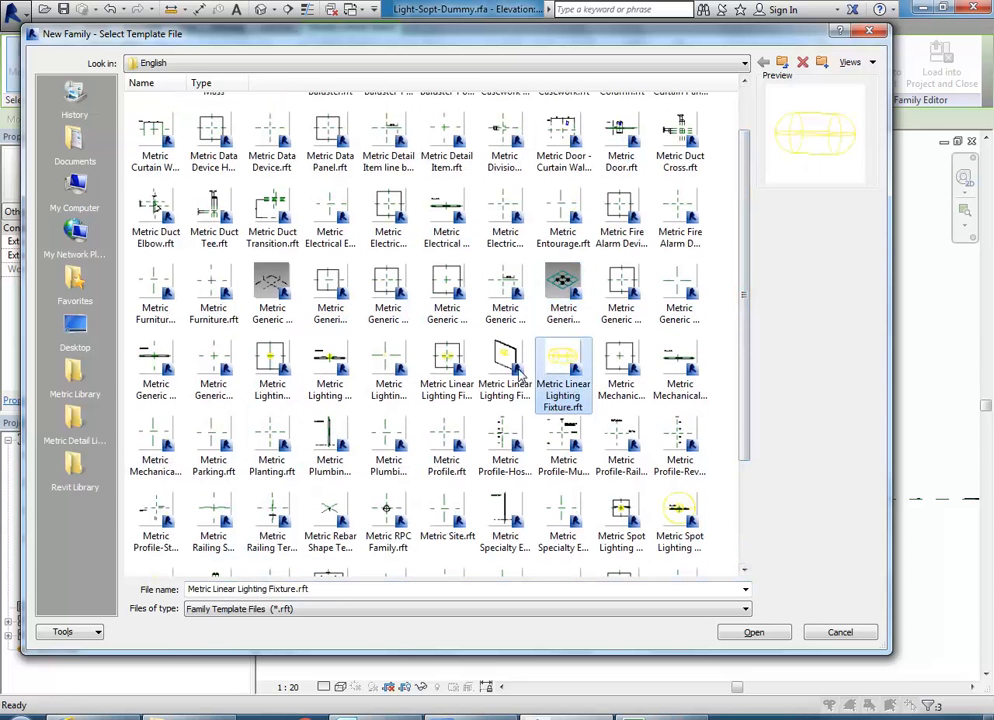
pyautogui.click(447, 372)
pyautogui.click(389, 374)
pyautogui.click(332, 378)
pyautogui.click(272, 382)
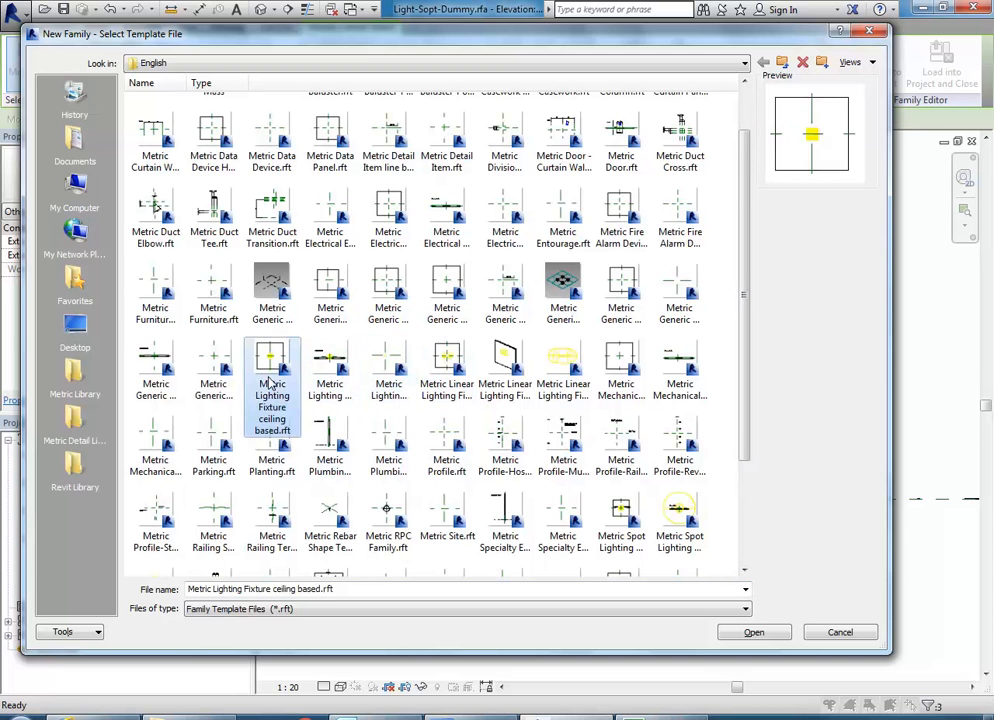
pyautogui.click(225, 372)
pyautogui.click(395, 292)
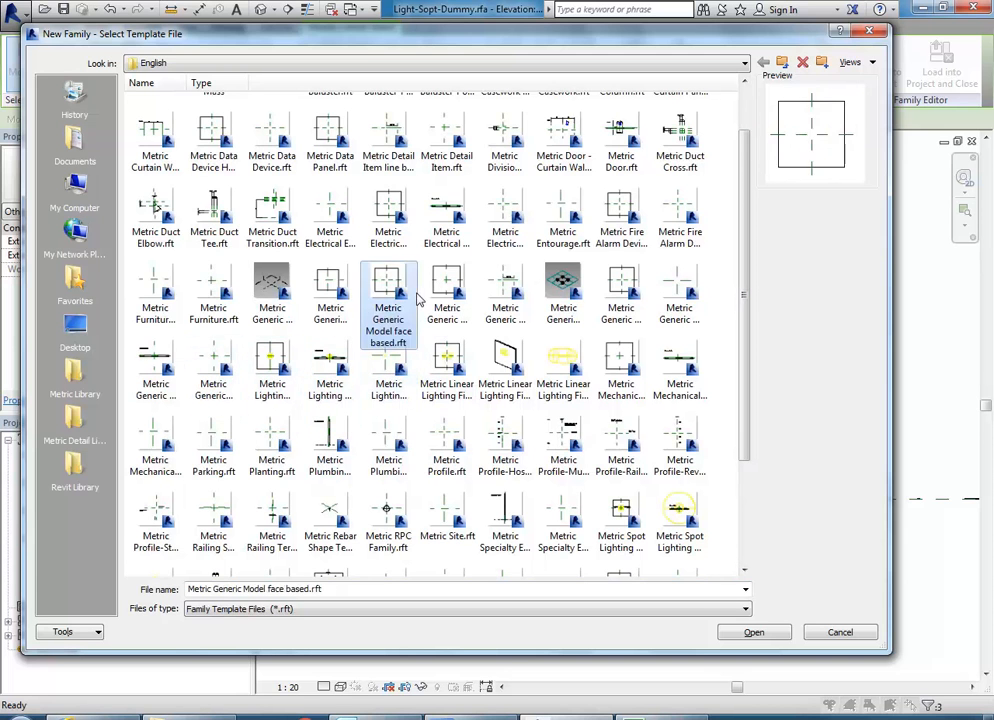
pyautogui.click(447, 292)
pyautogui.click(506, 291)
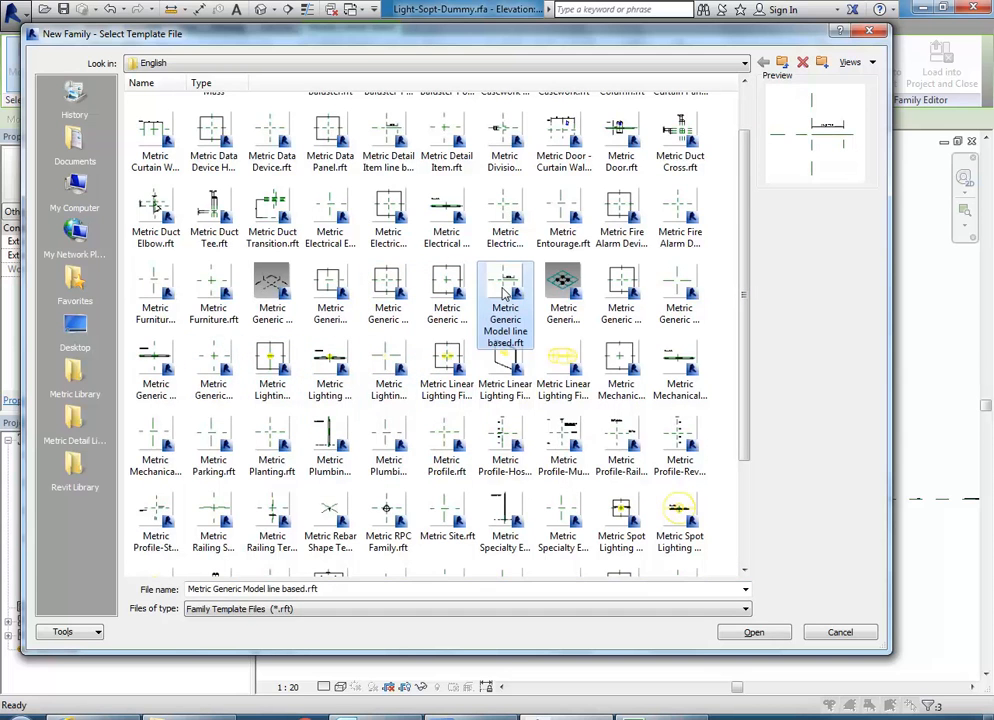
pyautogui.doubleClick(506, 291)
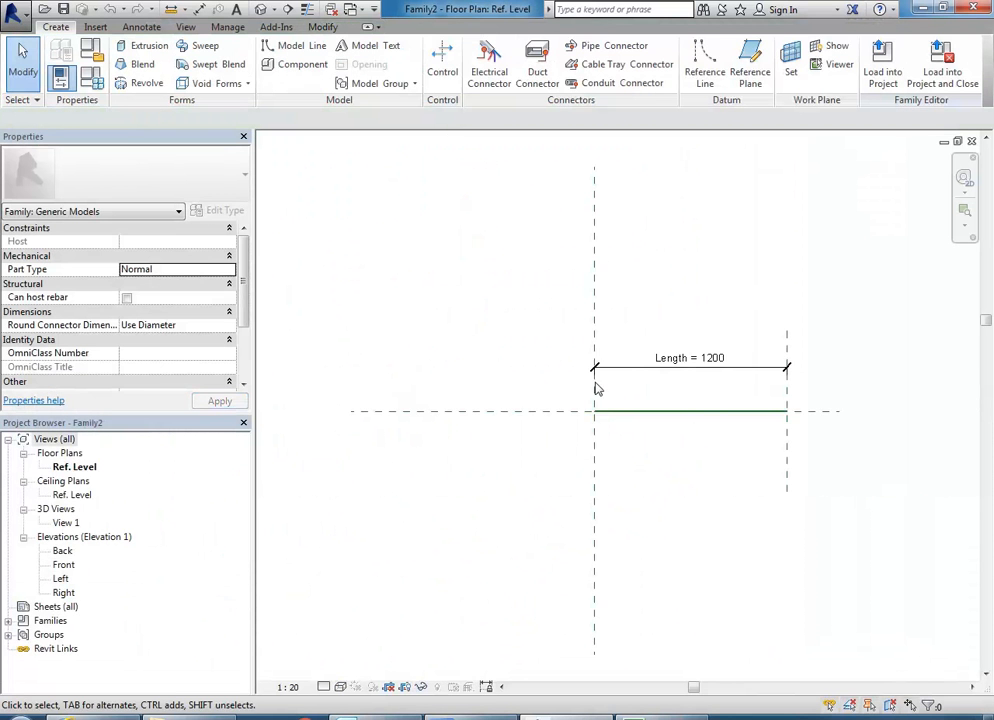
# - Paste the copied spotlight geometry at the start of the reference line in the Ref. Level plan
pyautogui.scroll(3, 510, 388)
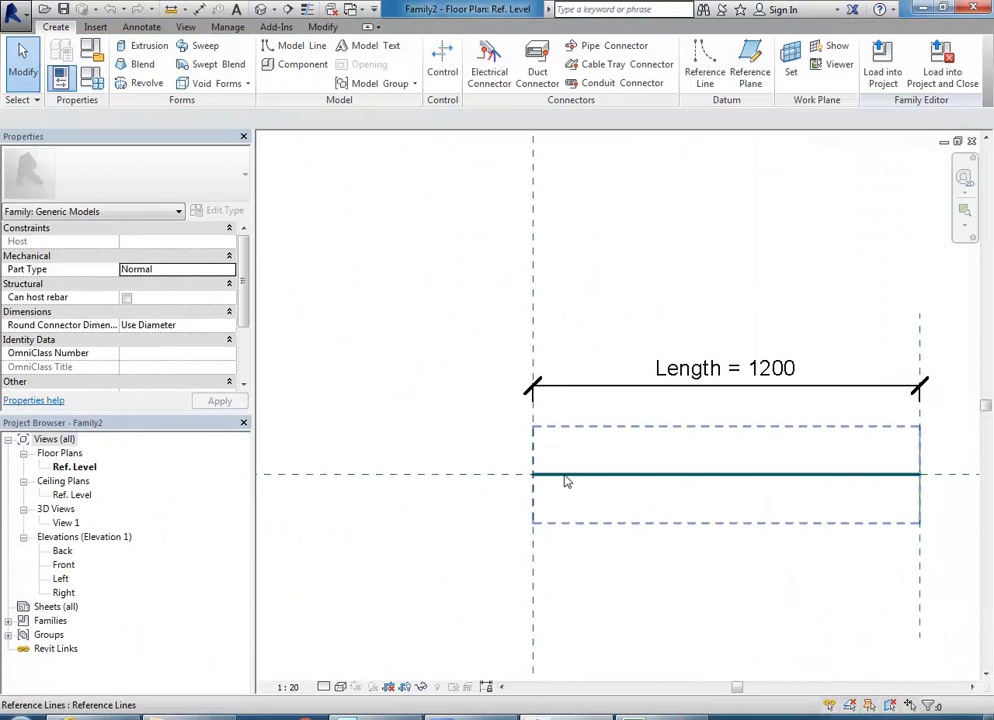
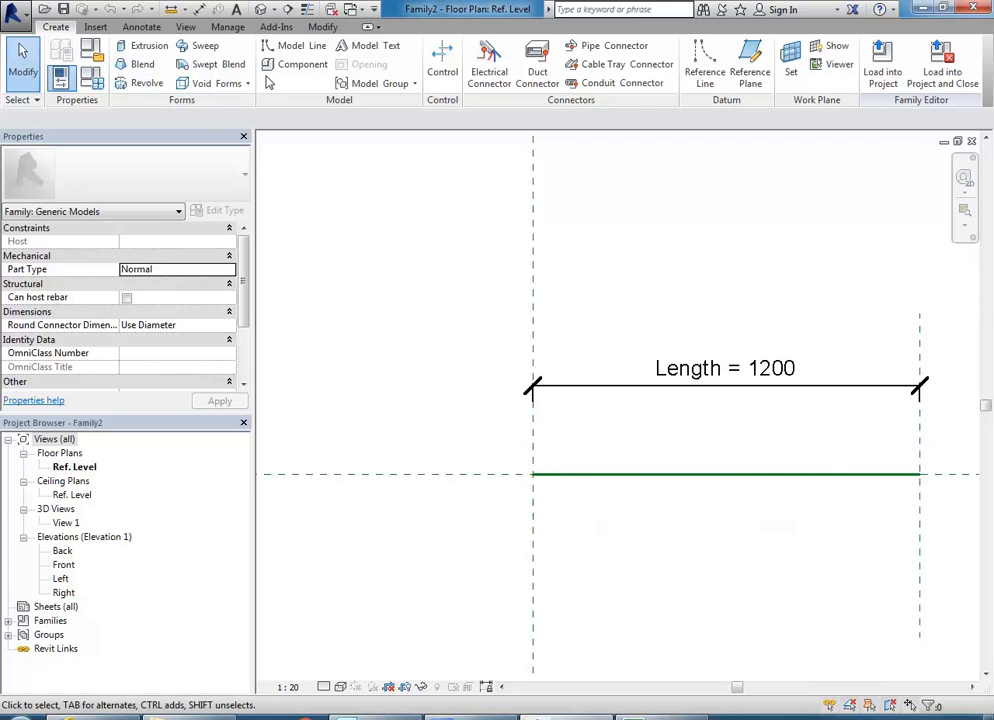
pyautogui.click(324, 27)
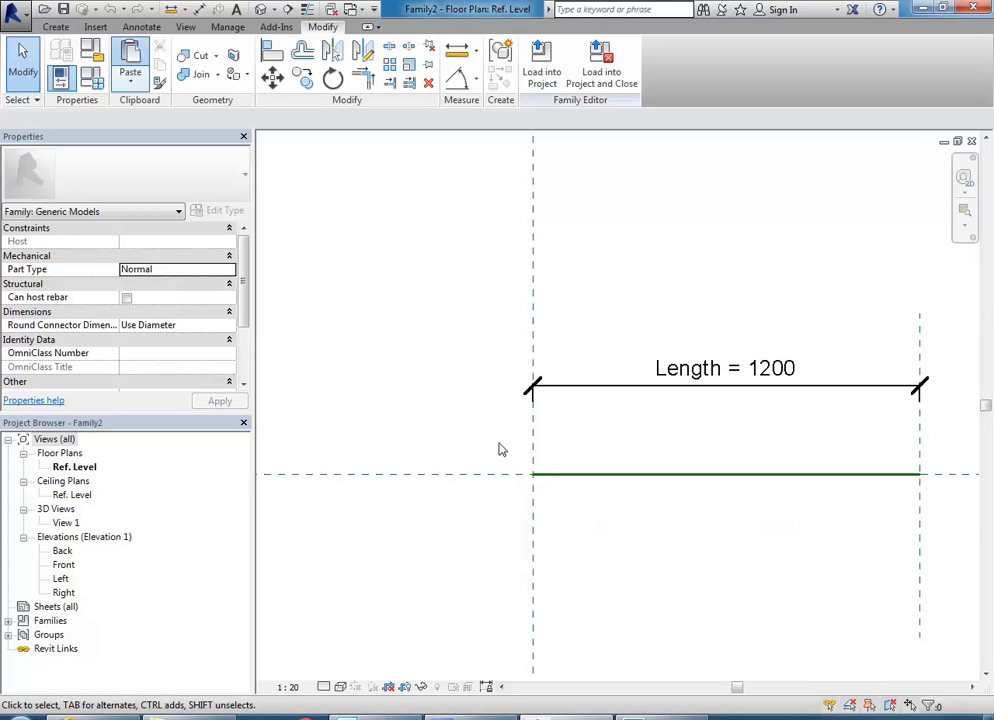
pyautogui.click(508, 498)
pyautogui.scroll(3, 514, 486)
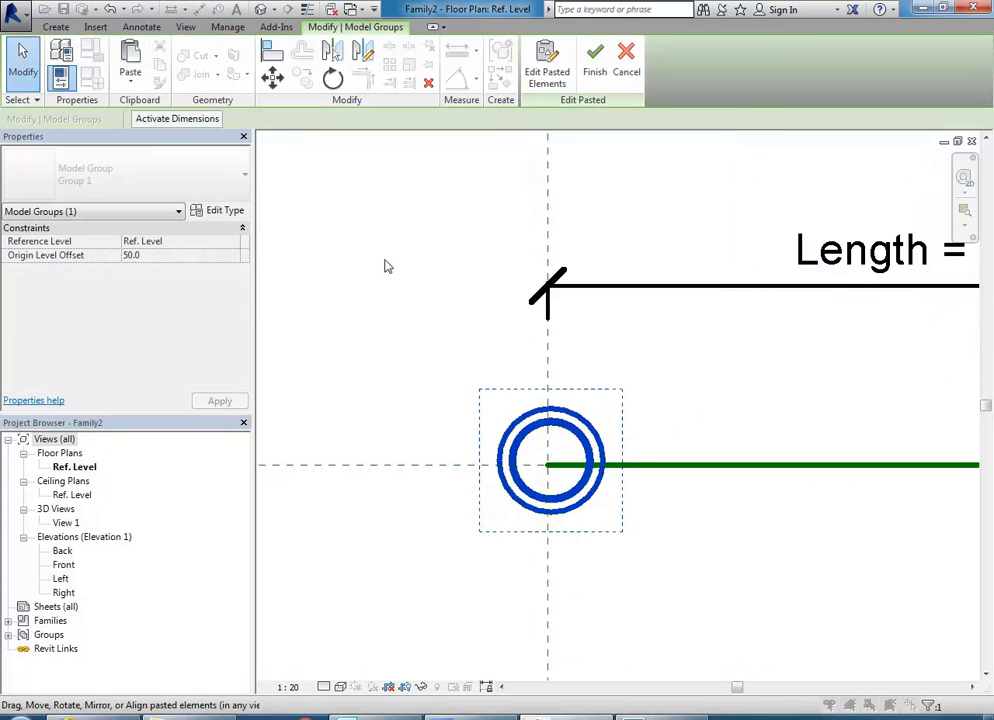
# - Move the pasted spotlight vertically and horizontally to centre it on the intersection of the reference planes, and finish the paste
pyautogui.click(272, 79)
pyautogui.scroll(3, 484, 461)
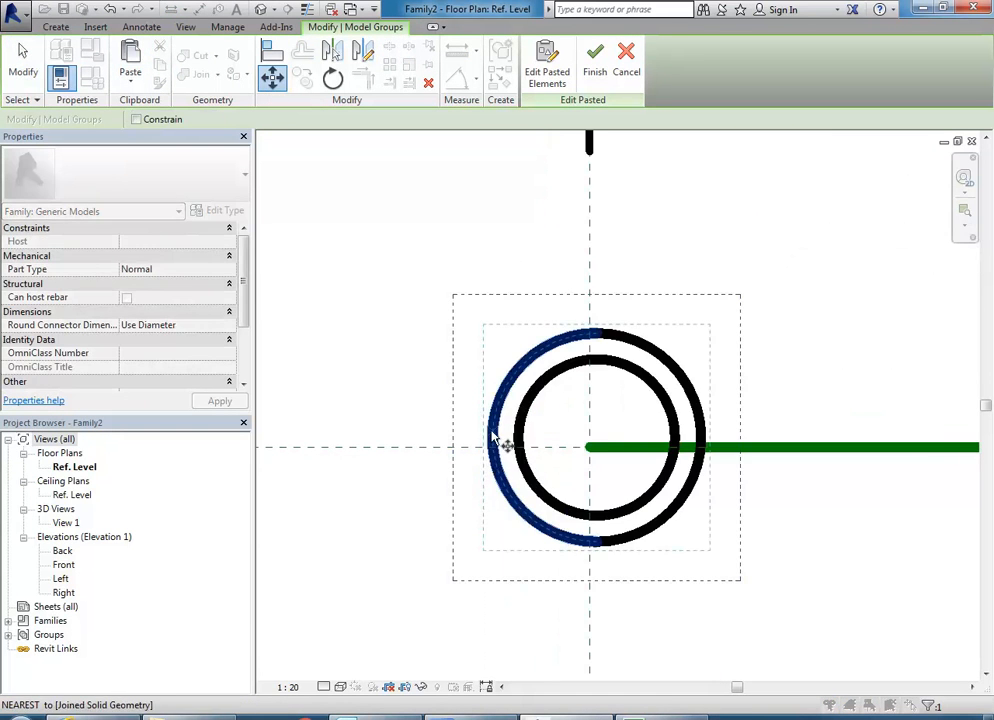
pyautogui.click(493, 440)
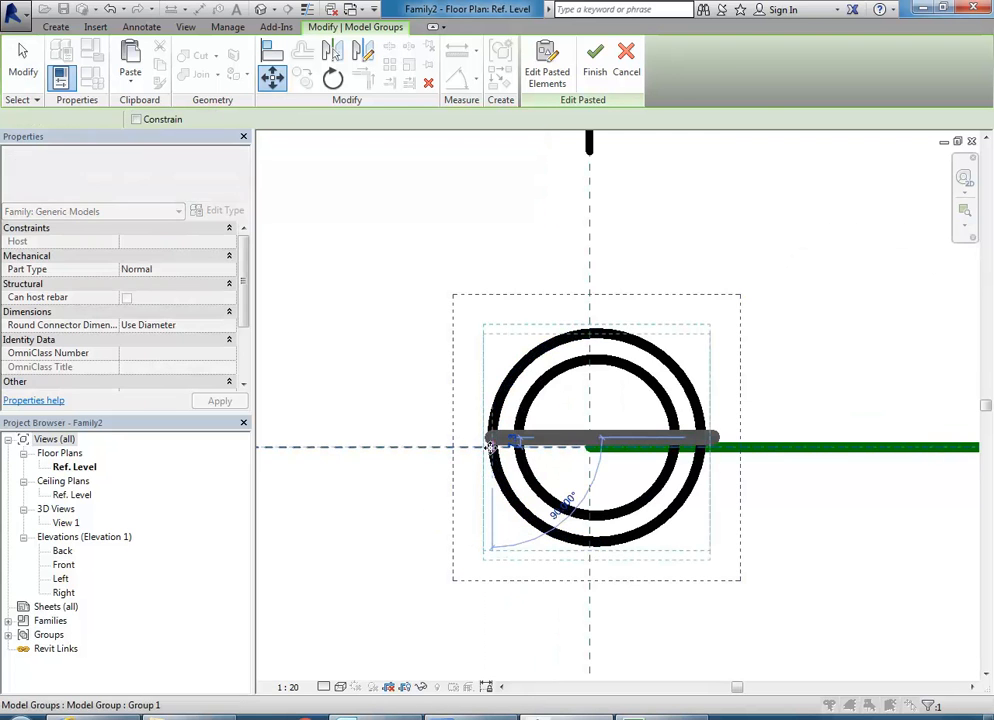
pyautogui.click(490, 446)
pyautogui.click(273, 79)
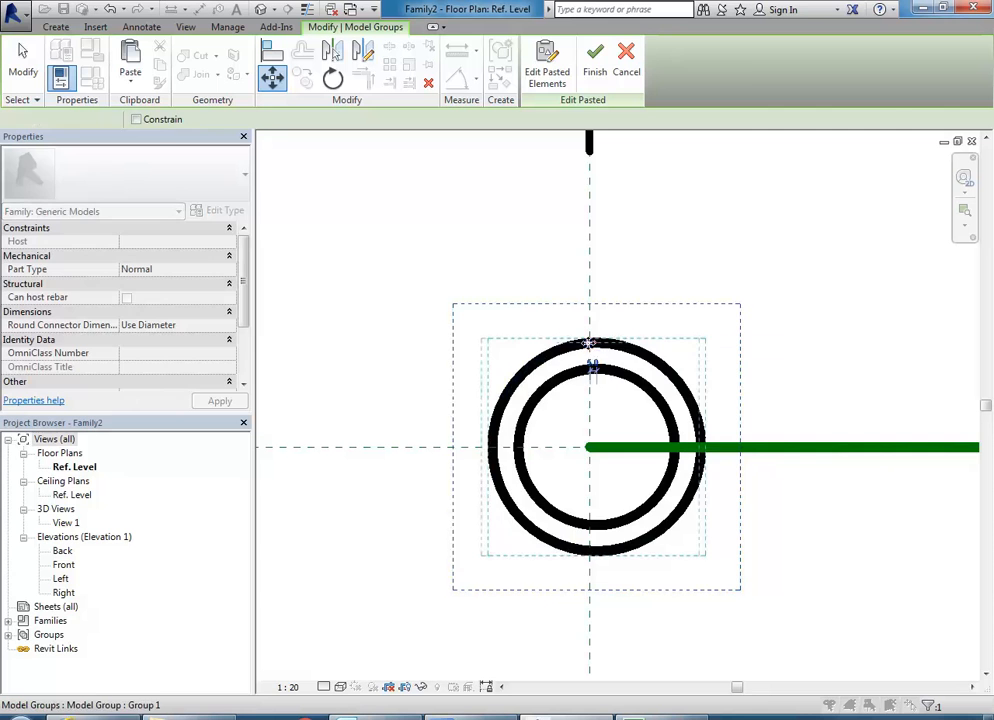
pyautogui.click(589, 343)
pyautogui.click(375, 297)
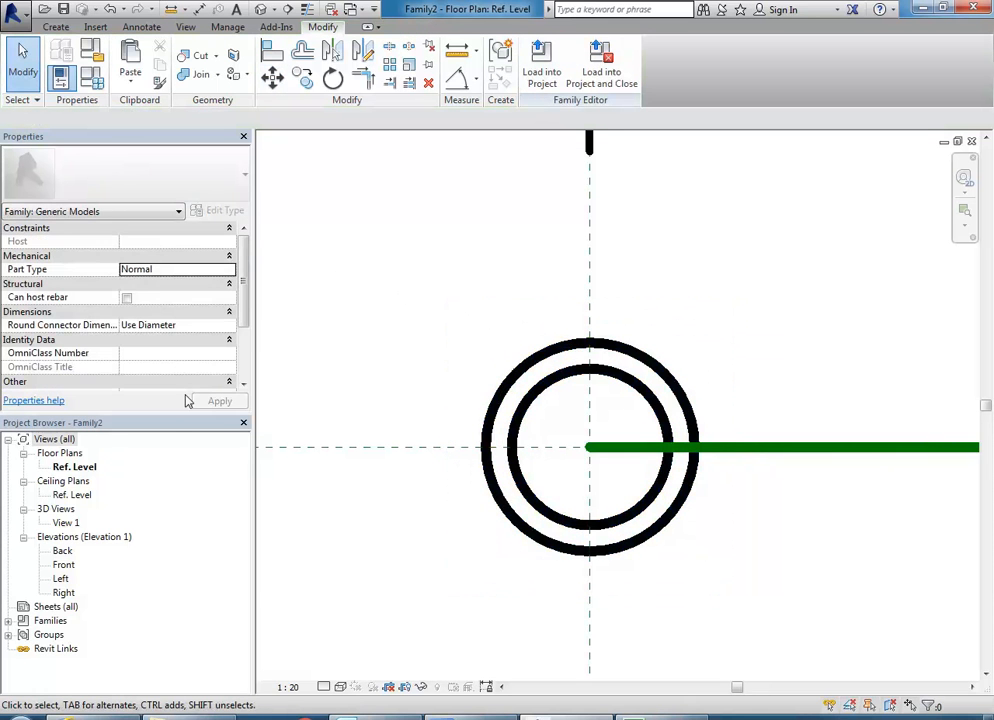
# - Examine the pasted spotlight and its reference line in the 3D view and the Front elevation
pyautogui.doubleClick(66, 523)
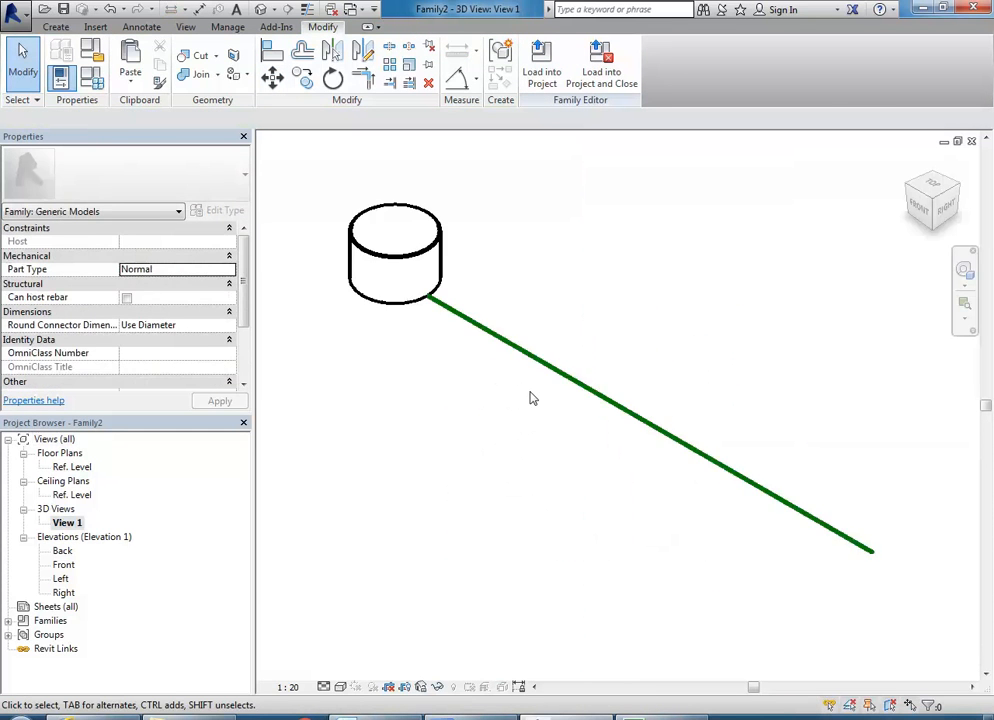
pyautogui.doubleClick(63, 565)
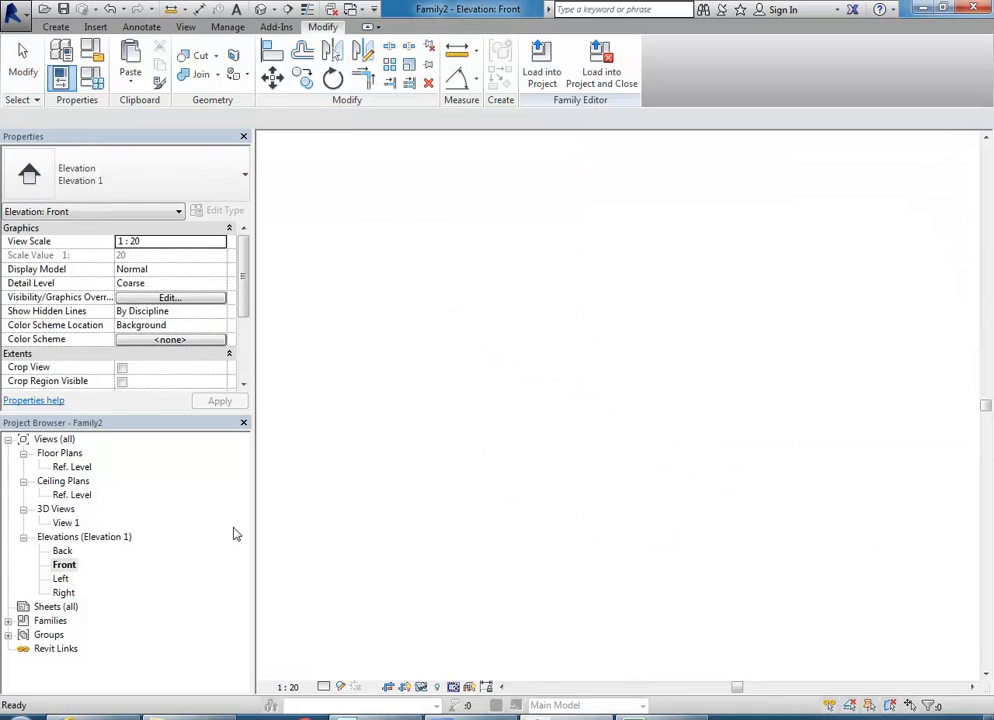
pyautogui.scroll(-3, 450, 428)
pyautogui.scroll(3, 516, 500)
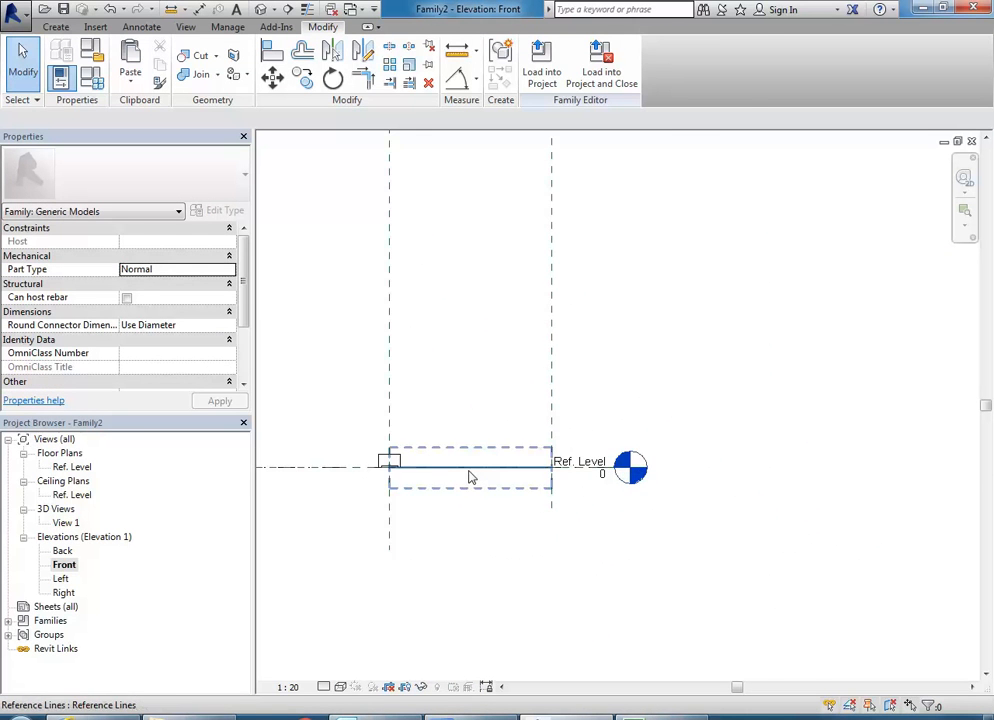
pyautogui.scroll(1, 520, 483)
pyautogui.click(560, 485)
pyautogui.moveTo(570, 507); pyautogui.dragTo(570, 539, button='middle')
pyautogui.click(513, 455)
pyautogui.scroll(2, 492, 500)
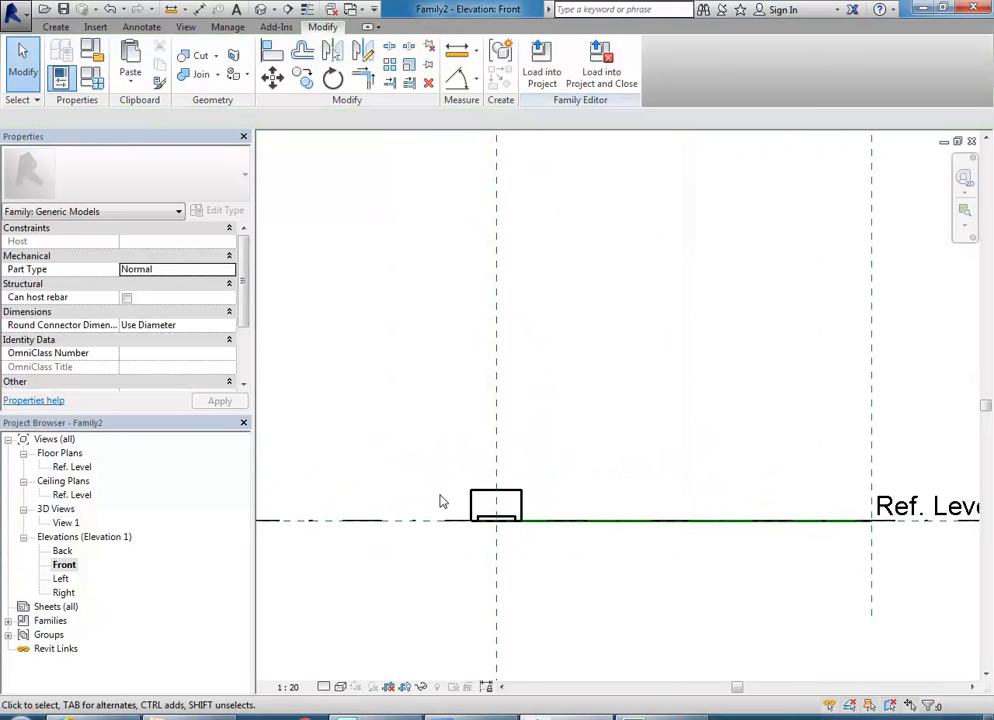
# - Try to rotate the pasted spotlight geometry about its centre in the front elevation, and undo the rotation
pyautogui.moveTo(446, 471); pyautogui.dragTo(588, 570)
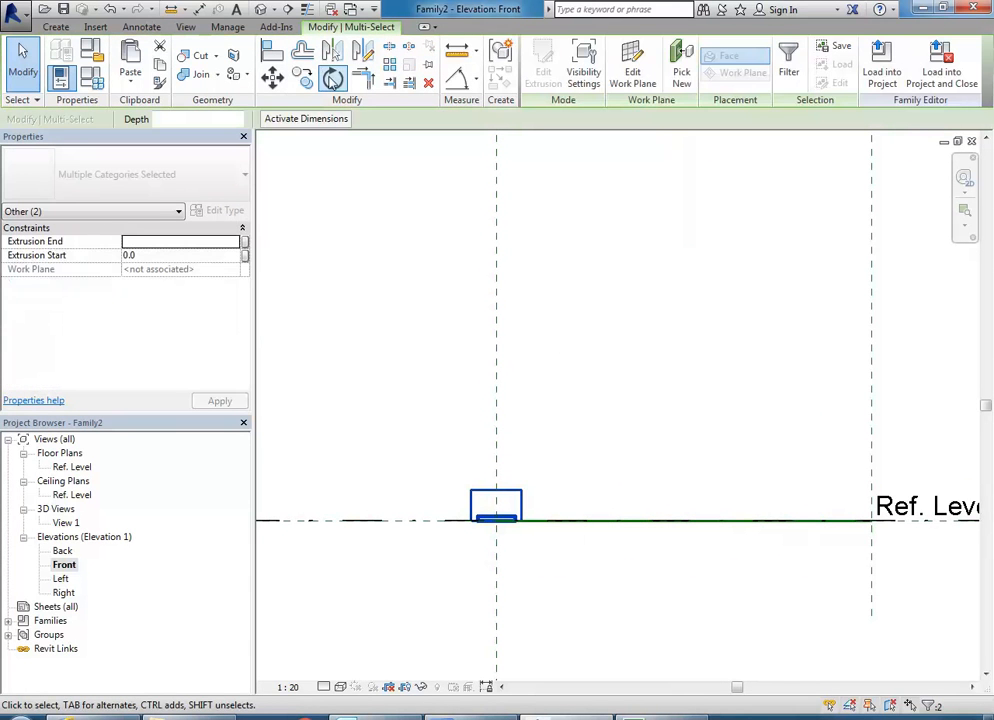
pyautogui.press('r')
pyautogui.press('o')
pyautogui.click(406, 513)
pyautogui.click(413, 561)
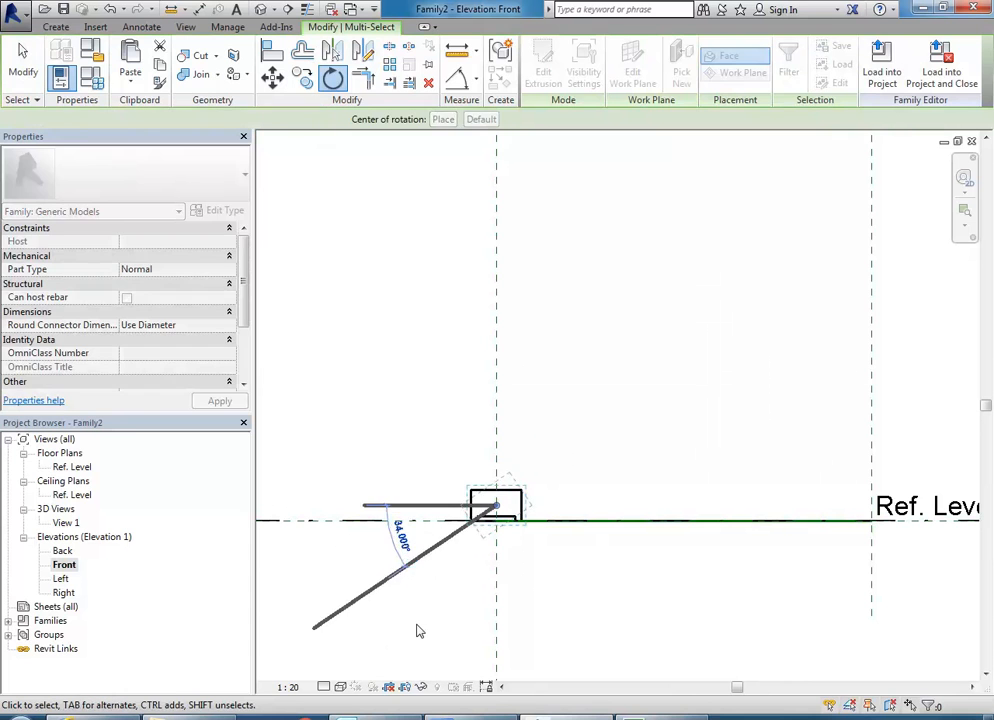
pyautogui.click(420, 631)
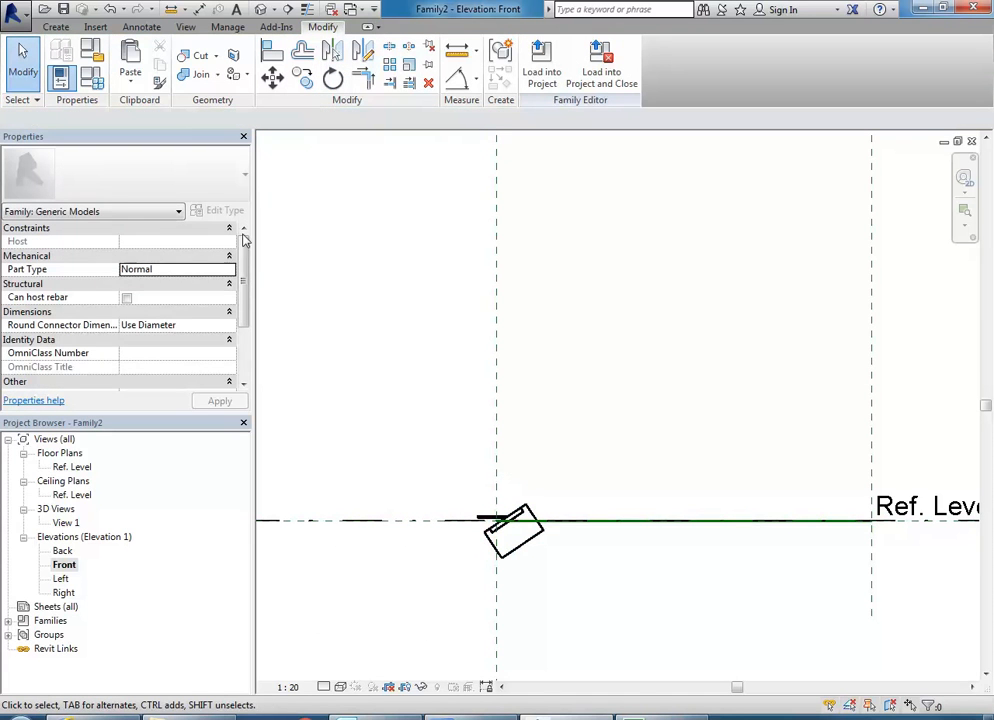
pyautogui.click(110, 9)
pyautogui.scroll(2, 439, 413)
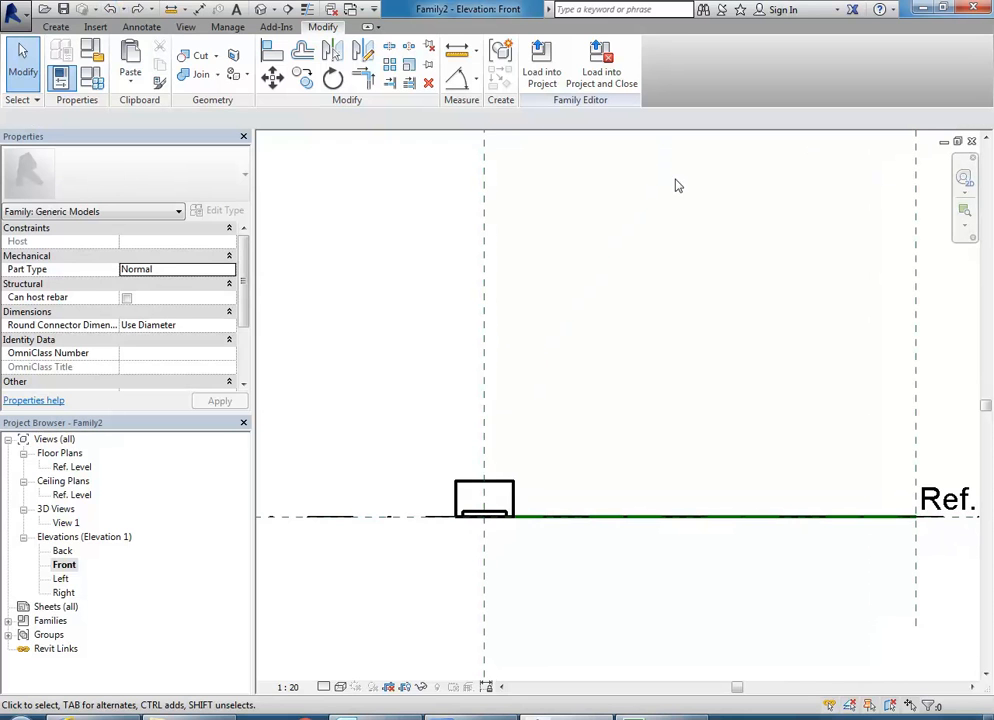
# - Return to the Light-Sopt-Dummy family and review its category and family parameters
pyautogui.hotkey('ctrl', 'Tab')
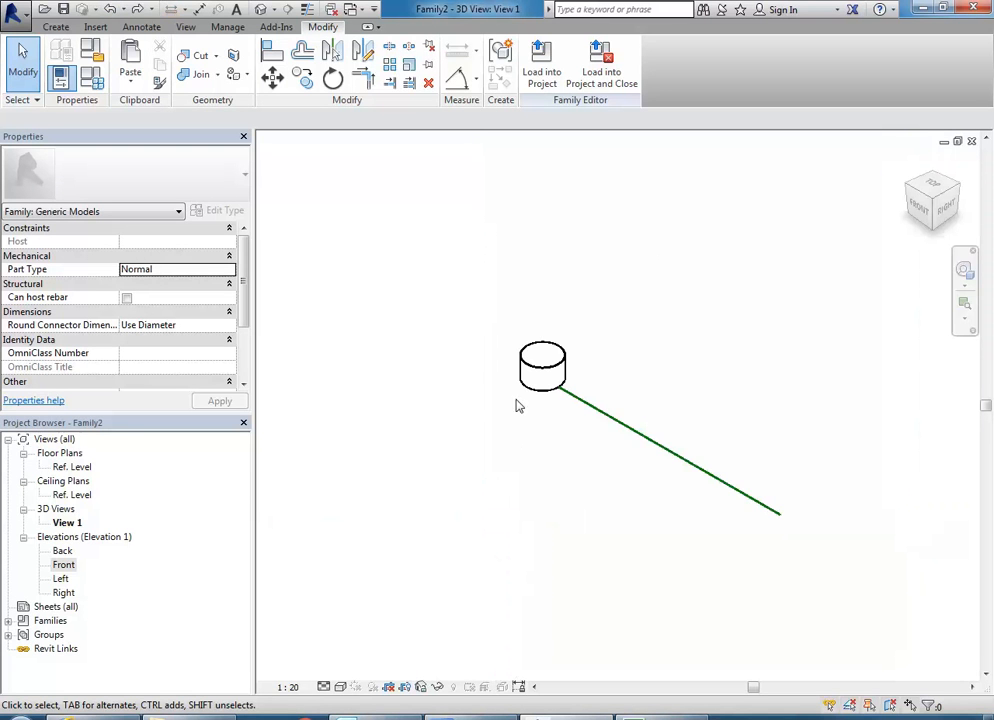
pyautogui.hotkey('ctrl', 'Tab')
pyautogui.hotkey('ctrl', 'Tab')
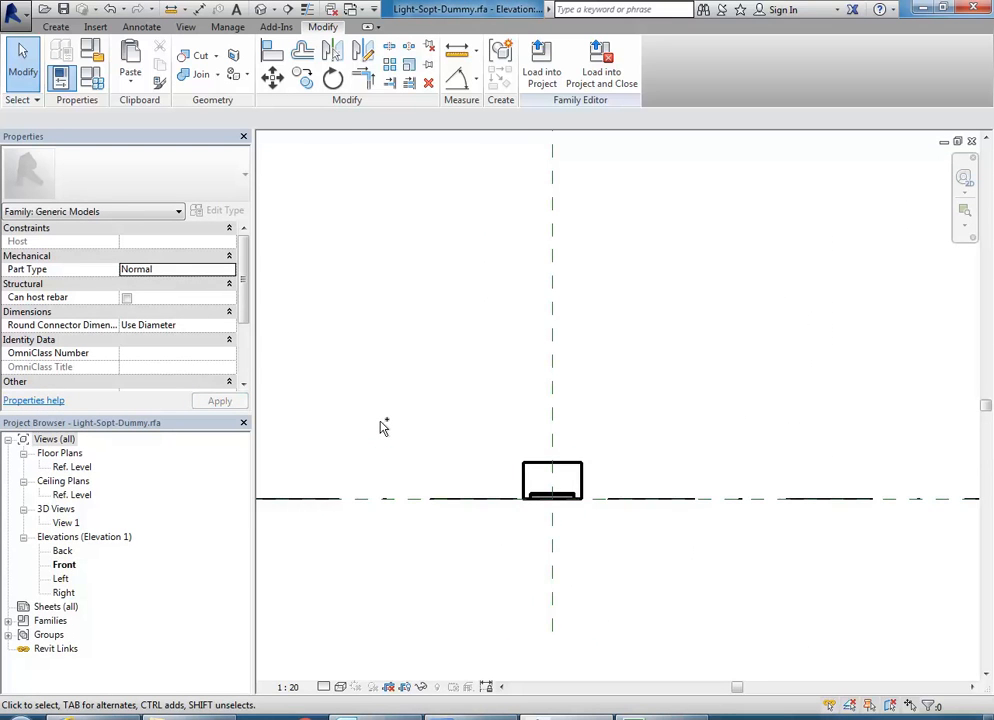
pyautogui.hotkey('ctrl', 'Tab')
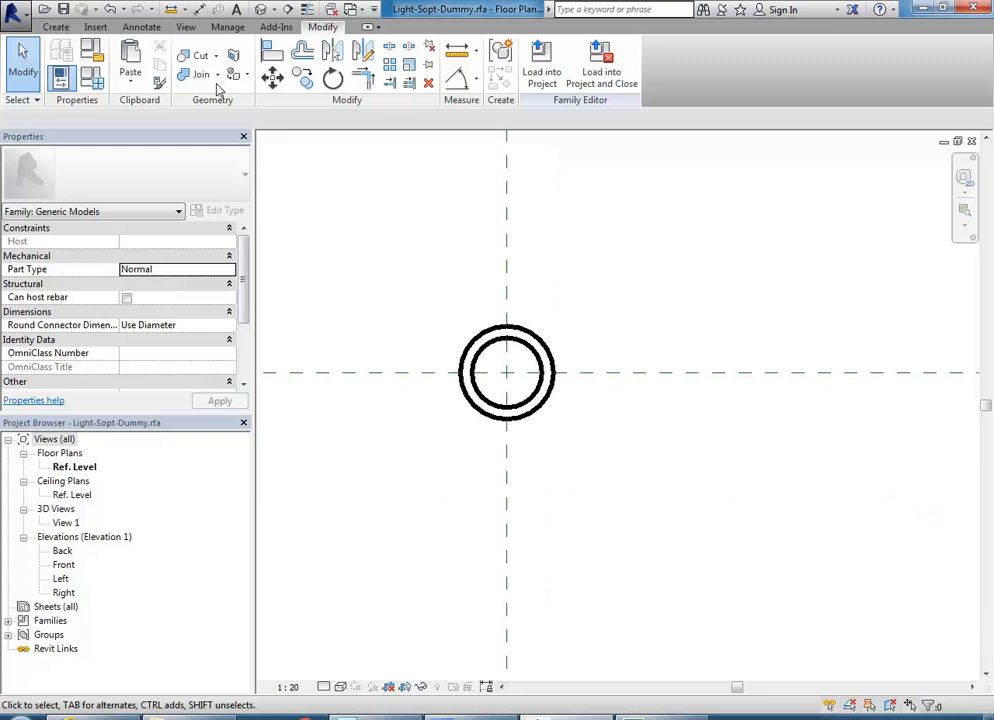
pyautogui.click(61, 50)
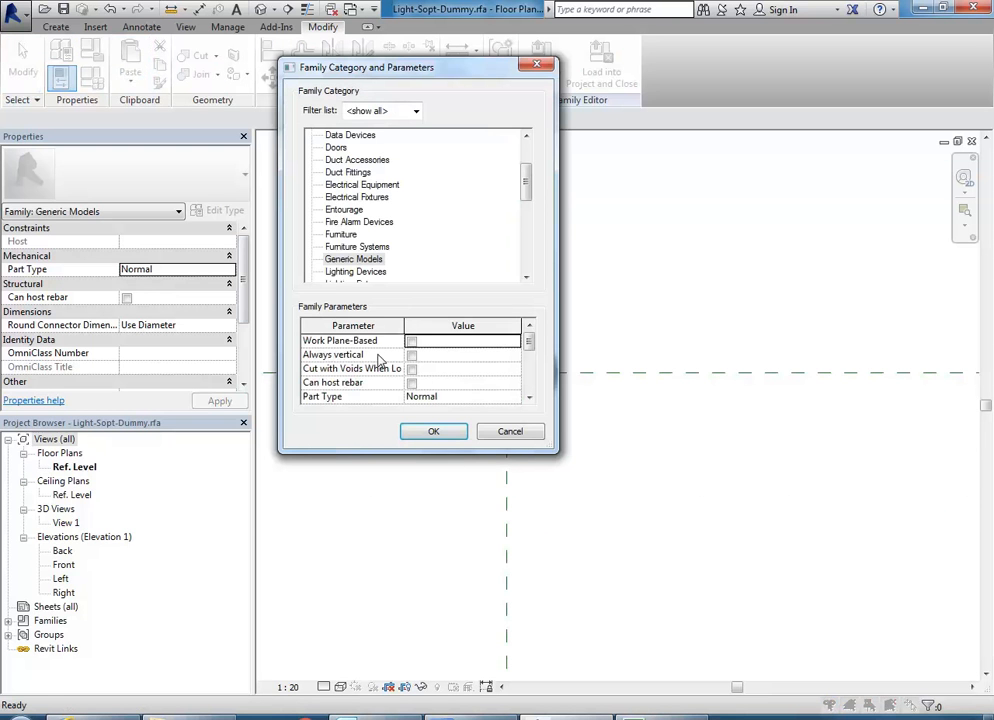
pyautogui.moveTo(529, 345)
pyautogui.mouseDown()
pyautogui.moveTo(532, 399)
pyautogui.moveTo(532, 352)
pyautogui.mouseUp()
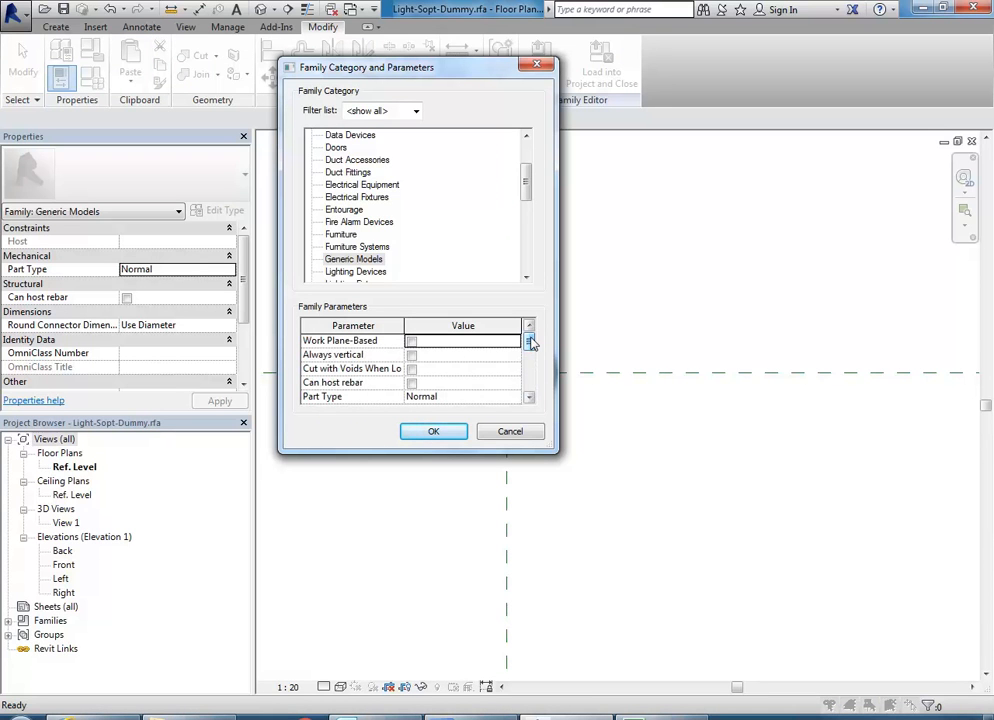
pyautogui.click(424, 433)
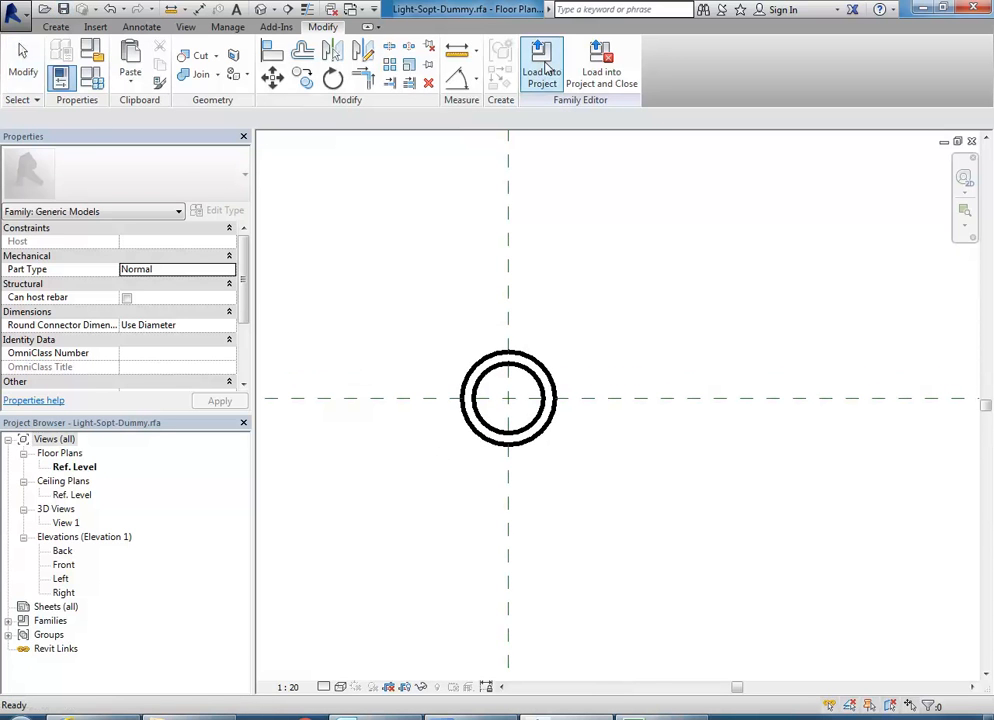
# - Try rotating the dummy spotlight's extrusions about their centre in the Front elevation, and undo the rotation
pyautogui.doubleClick(63, 566)
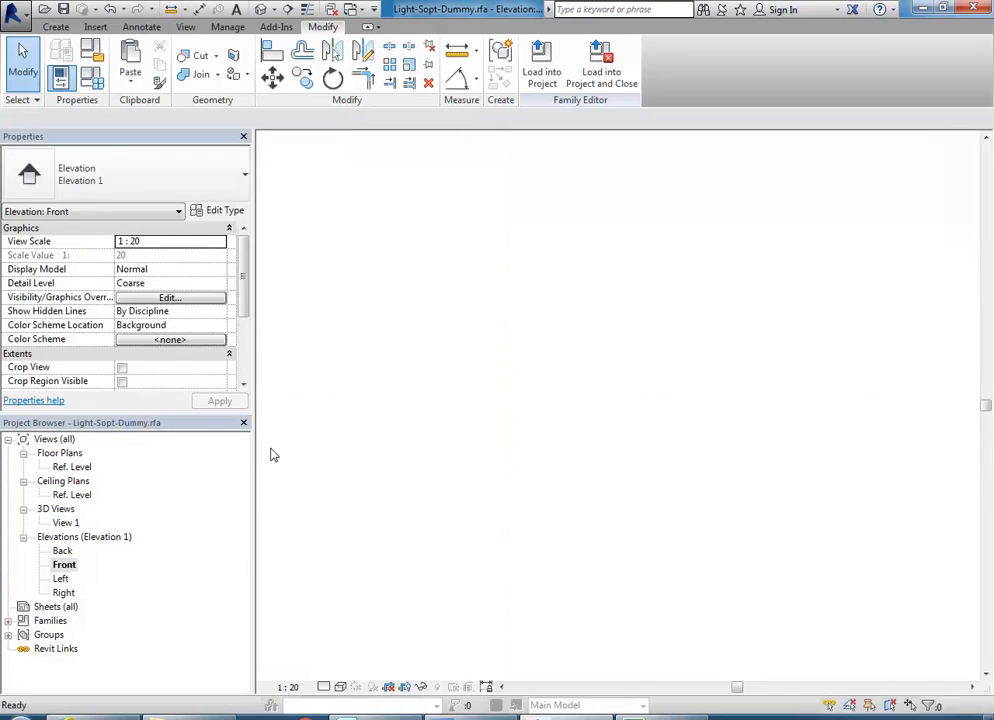
pyautogui.scroll(3, 497, 446)
pyautogui.moveTo(497, 446); pyautogui.dragTo(414, 402, button='middle')
pyautogui.moveTo(413, 380); pyautogui.dragTo(592, 539)
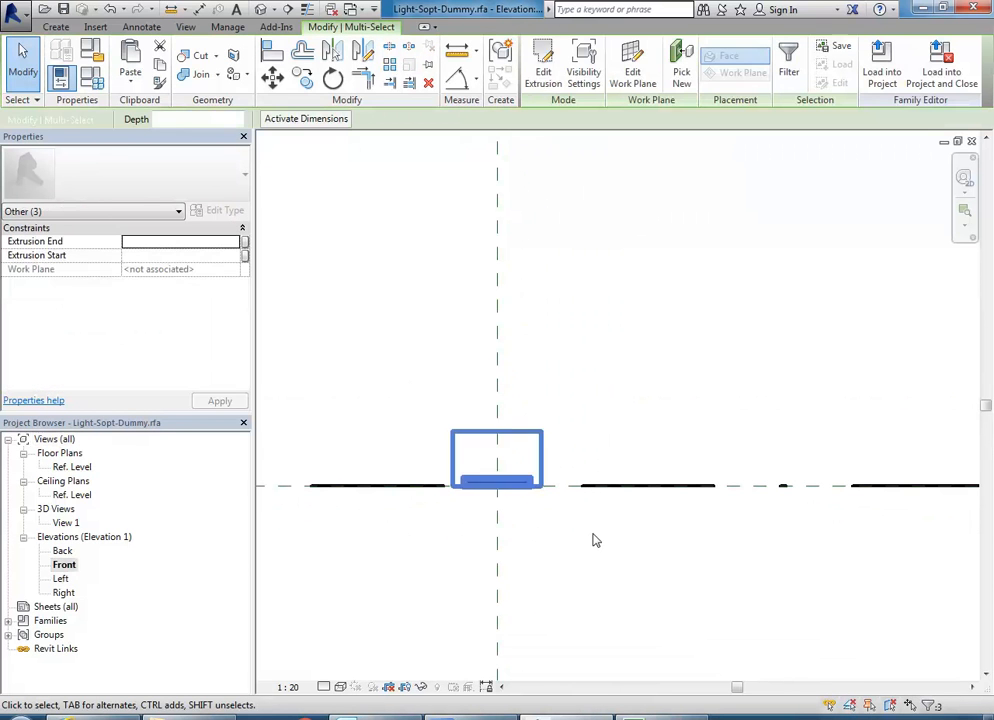
pyautogui.click(333, 79)
pyautogui.click(603, 463)
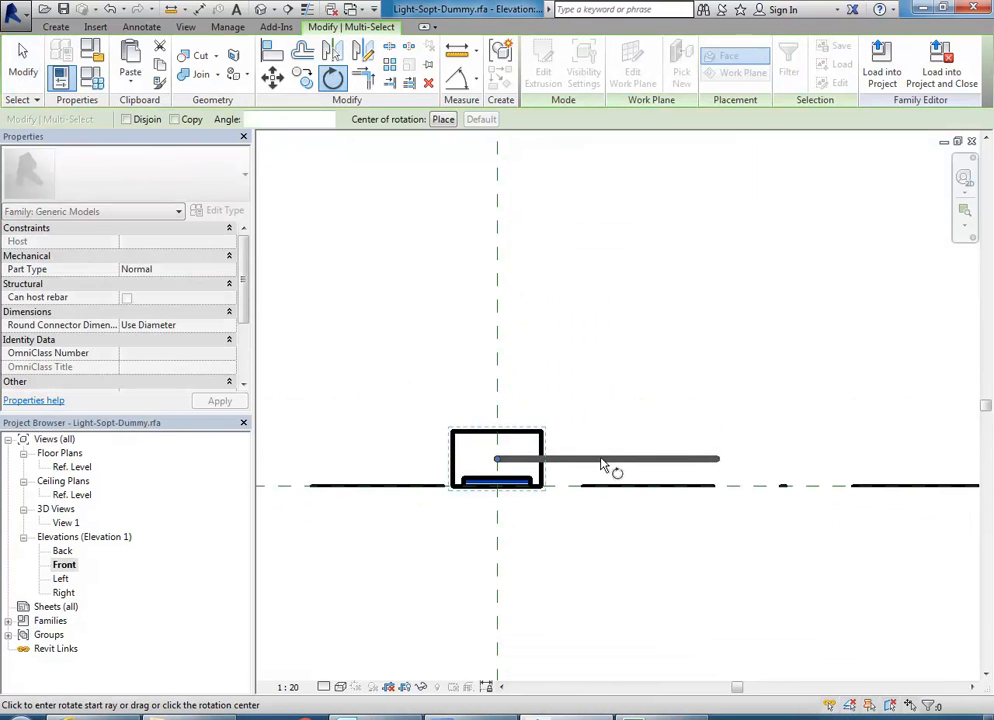
pyautogui.click(600, 376)
pyautogui.click(625, 320)
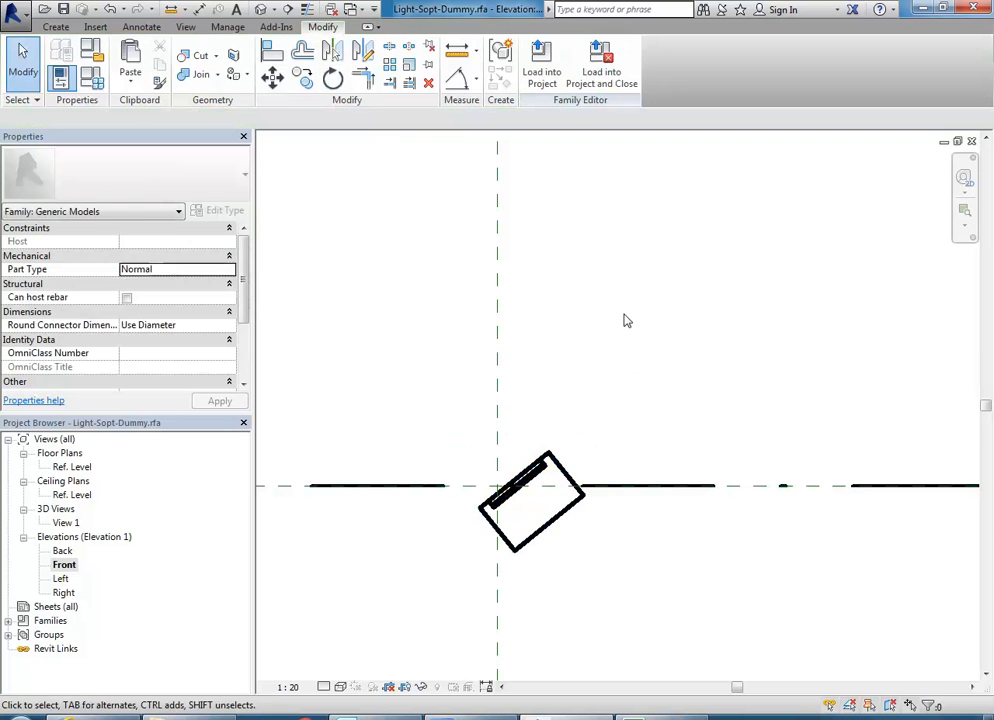
pyautogui.click(108, 10)
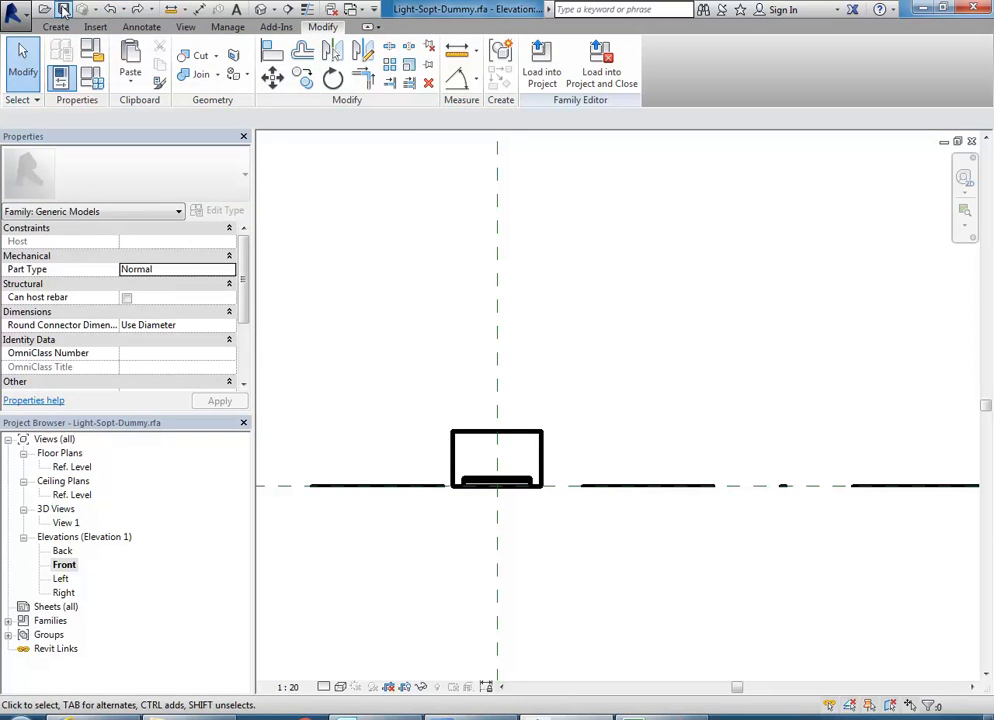
# - Load the dummy spotlight family into Round Unhosted Spotlight.rfa
pyautogui.click(542, 62)
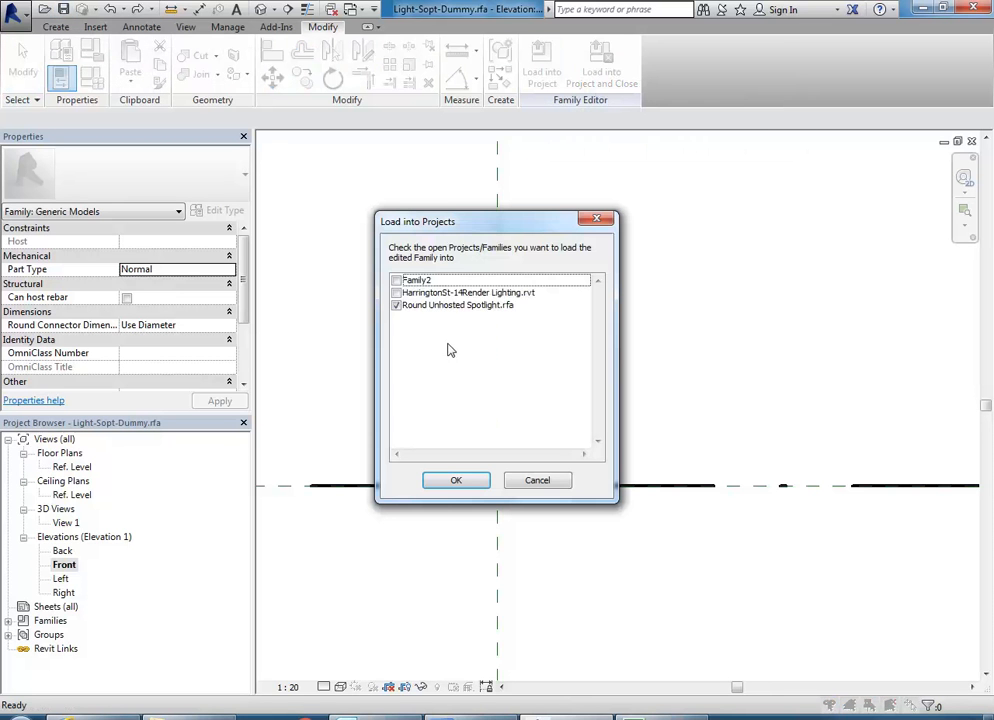
pyautogui.click(422, 306)
pyautogui.click(453, 481)
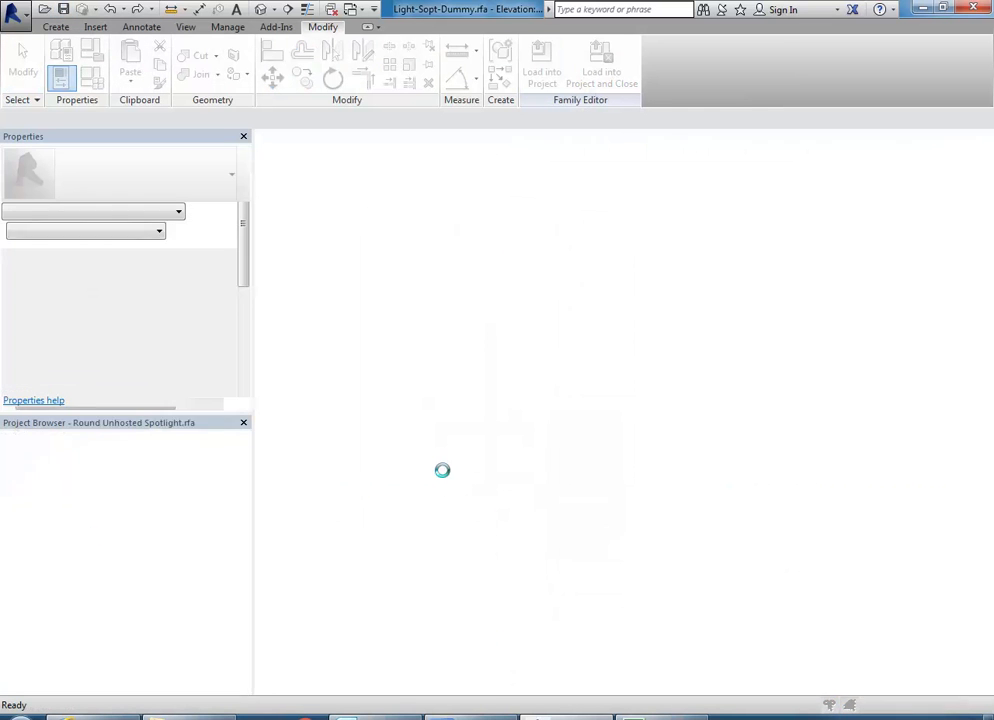
pyautogui.click(437, 338)
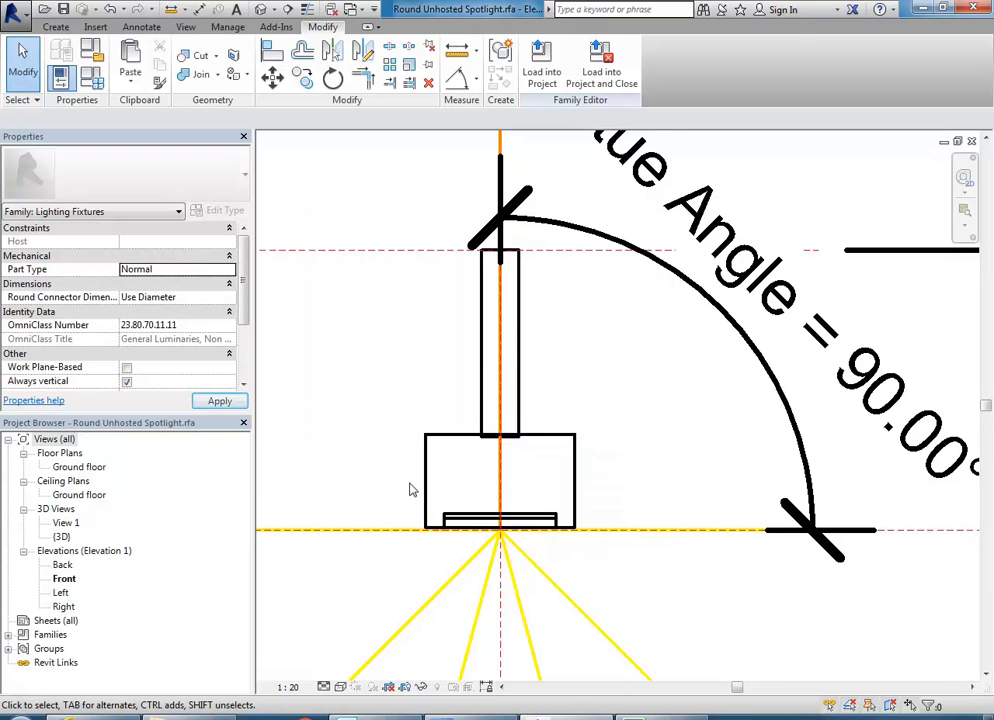
# - Delete the nested Light-Sopt-Dummy from the fixture's Front elevation, and undo the deletion
pyautogui.scroll(-2, 416, 382)
pyautogui.scroll(1, 416, 382)
pyautogui.scroll(-1, 531, 443)
pyautogui.scroll(-1, 531, 450)
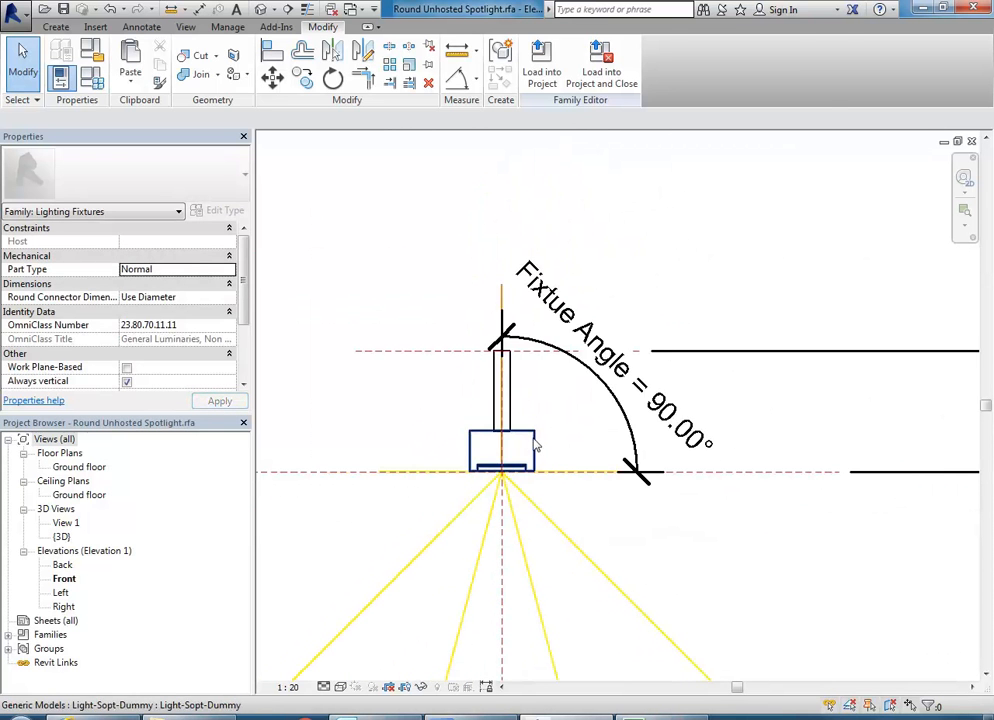
pyautogui.click(539, 457)
pyautogui.scroll(2, 440, 385)
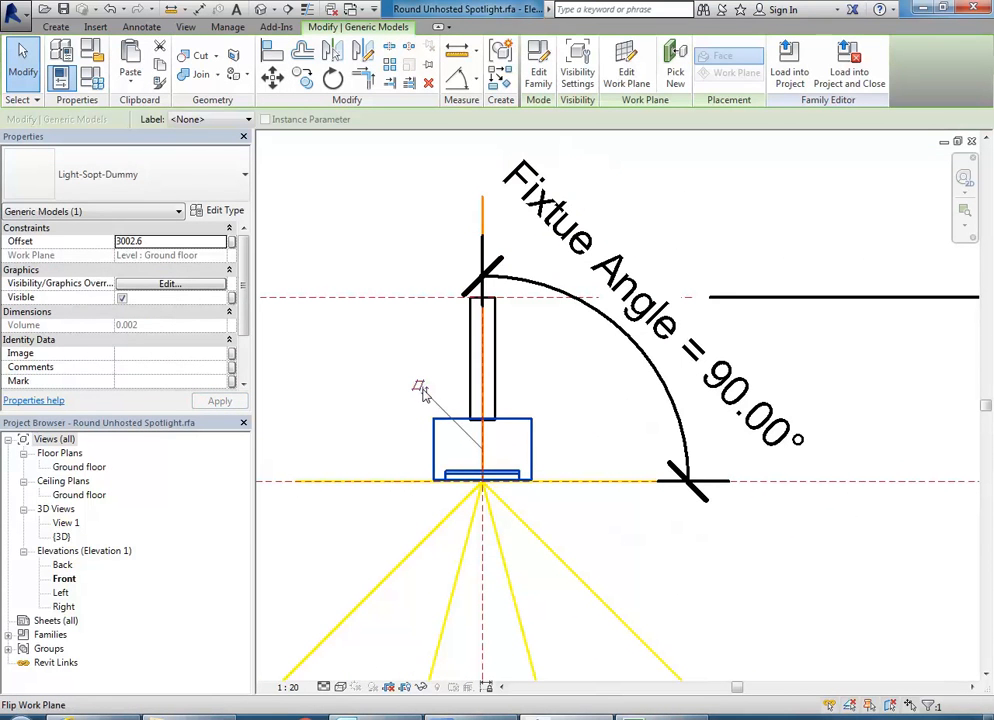
pyautogui.press('Delete')
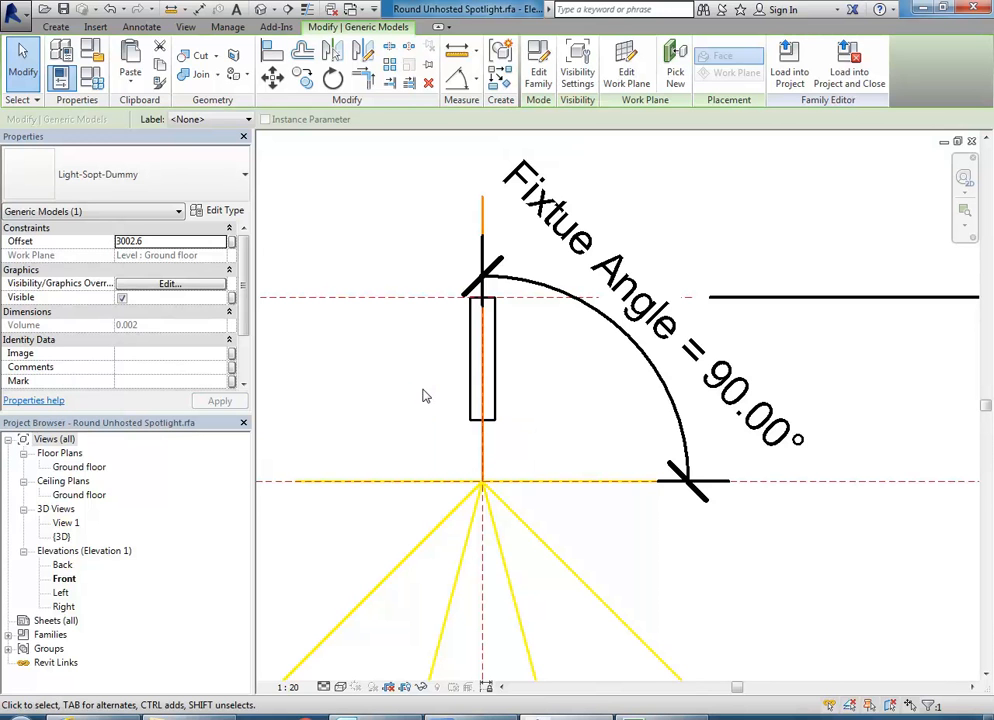
pyautogui.click(113, 10)
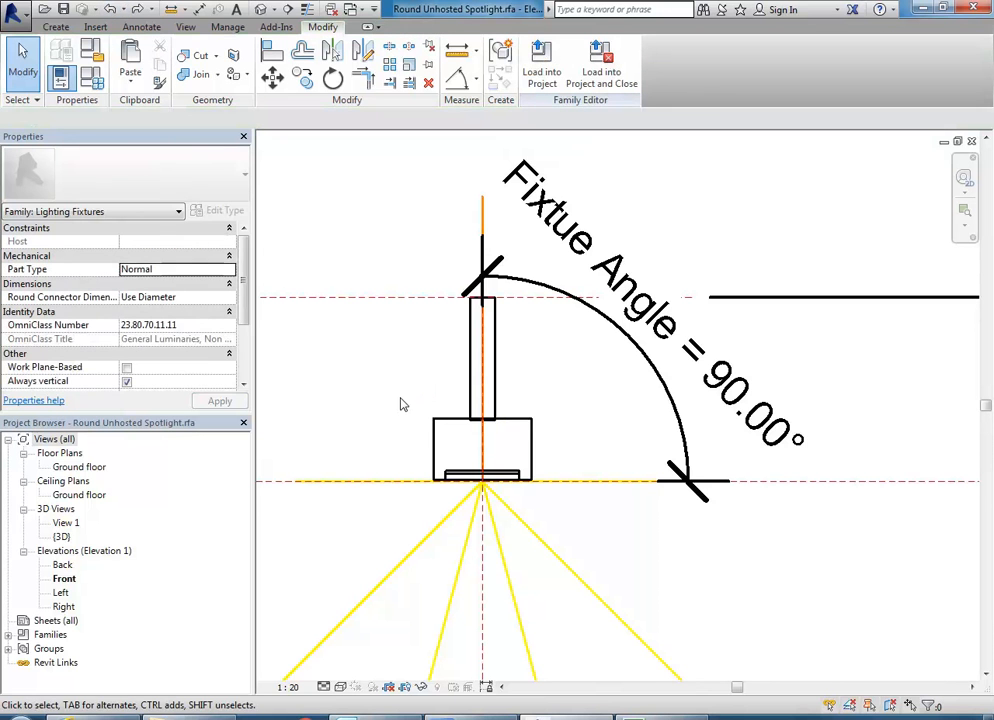
# - Try to rotate the nested Light-Sopt-Dummy about its centre in the Front elevation, and cancel the rotation
pyautogui.scroll(-6, 472, 339)
pyautogui.click(512, 341)
pyautogui.scroll(-4, 445, 300)
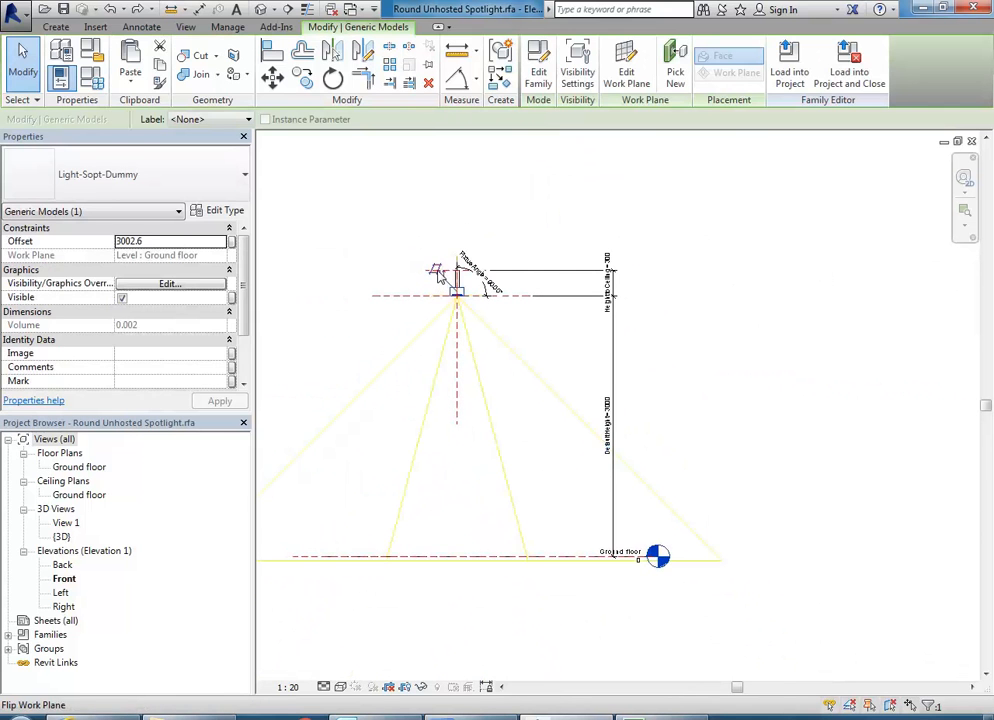
pyautogui.click(113, 10)
pyautogui.scroll(4, 450, 289)
pyautogui.click(454, 291)
pyautogui.scroll(2, 454, 290)
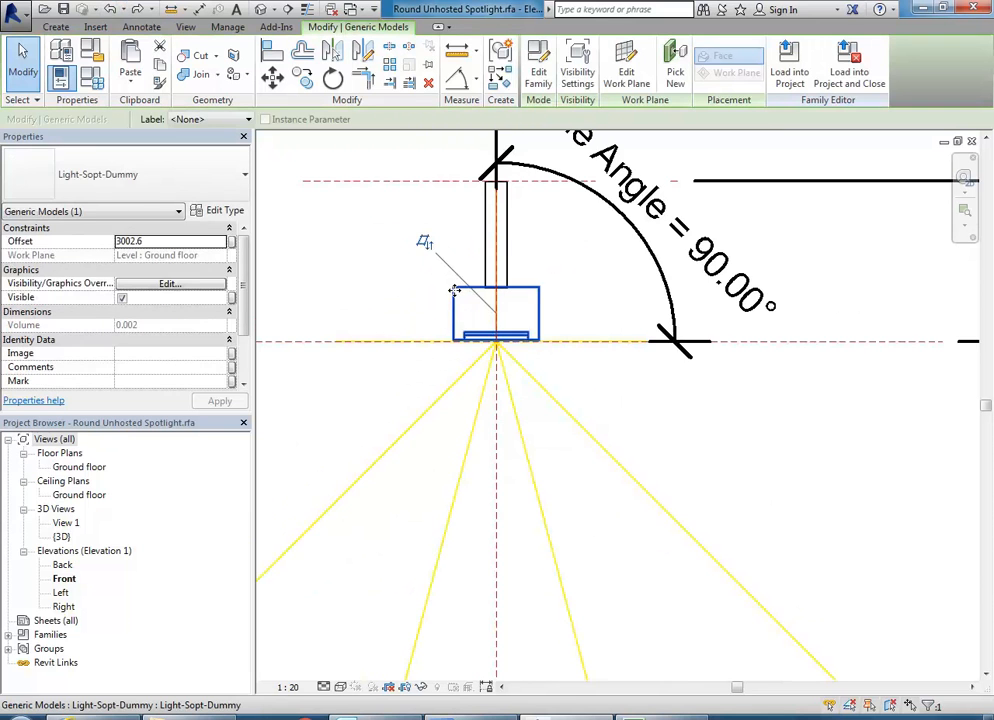
pyautogui.click(333, 80)
pyautogui.click(594, 320)
pyautogui.click(589, 288)
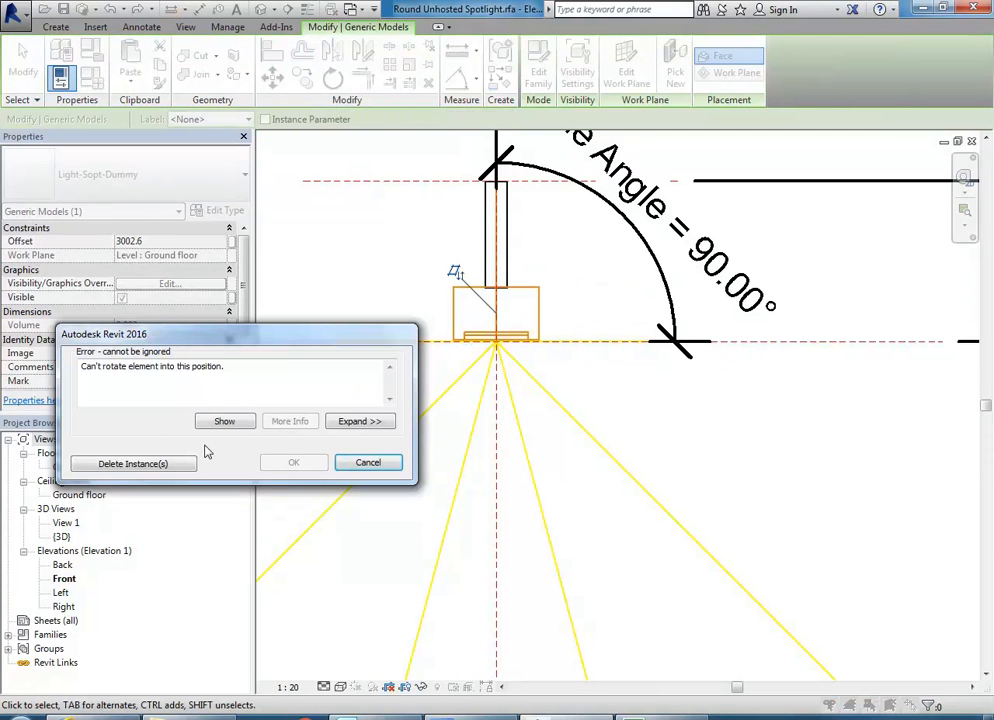
pyautogui.click(368, 464)
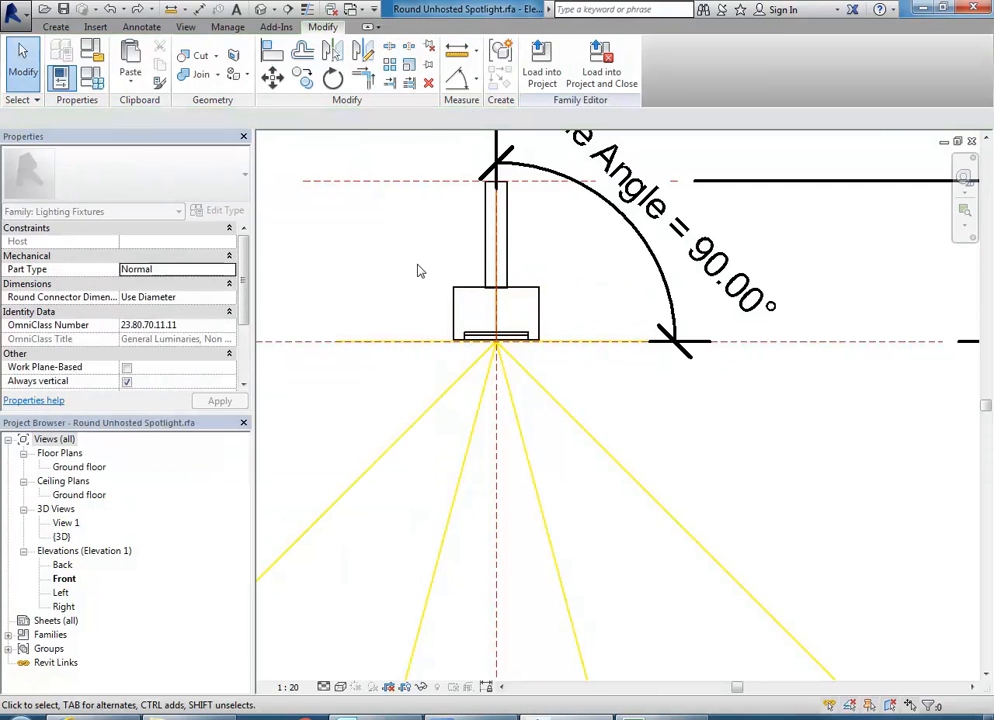
# - Try to rehost the nested Light-Sopt-Dummy in the Front elevation, using face placement and work plane placement
pyautogui.click(373, 325)
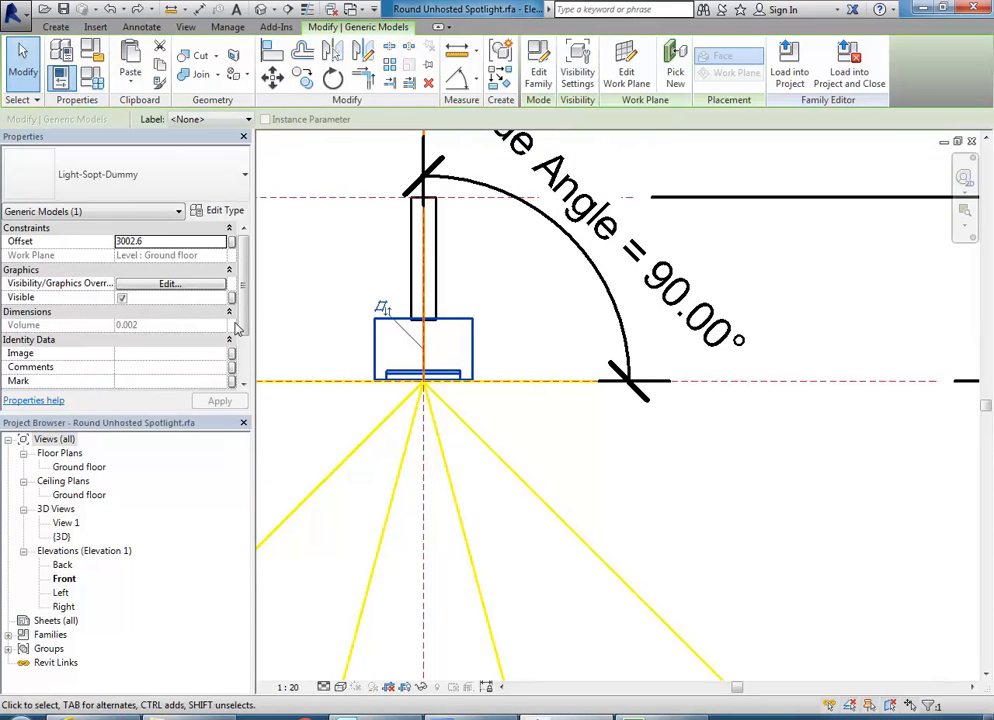
pyautogui.scroll(-2, 243, 310)
pyautogui.scroll(2, 243, 310)
pyautogui.moveTo(355, 224); pyautogui.dragTo(400, 267, button='middle')
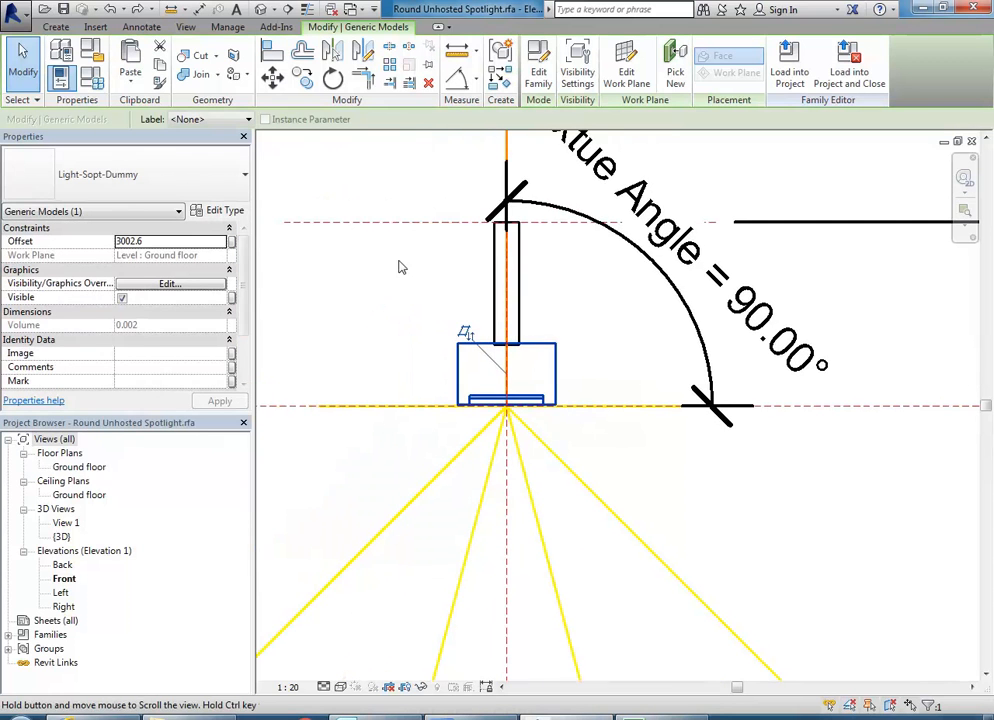
pyautogui.scroll(3, 342, 324)
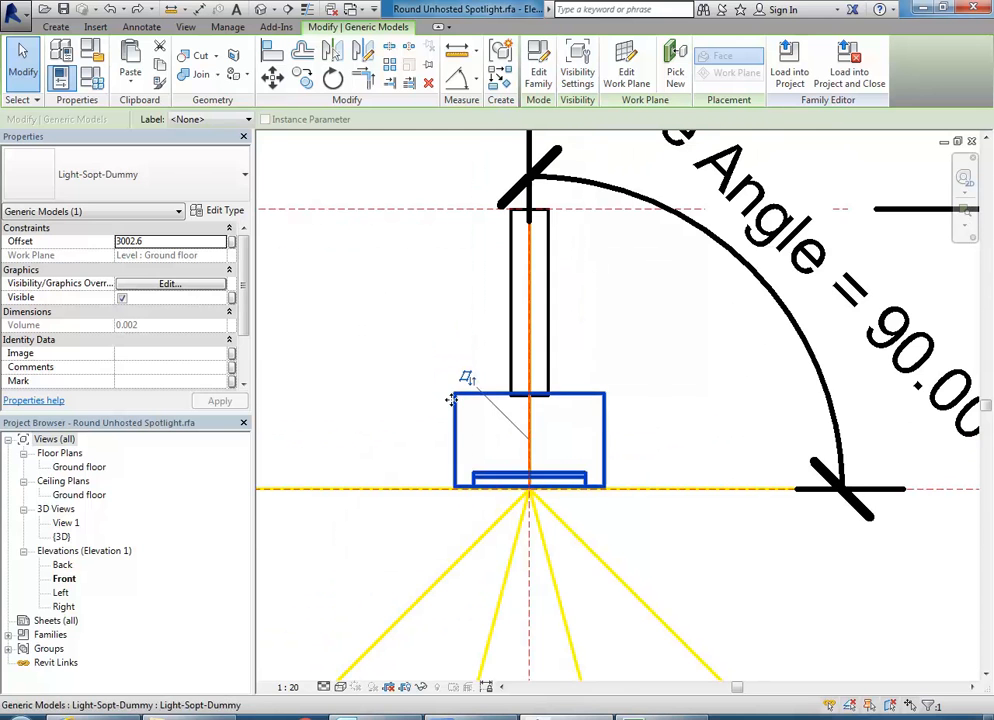
pyautogui.scroll(-4, 453, 399)
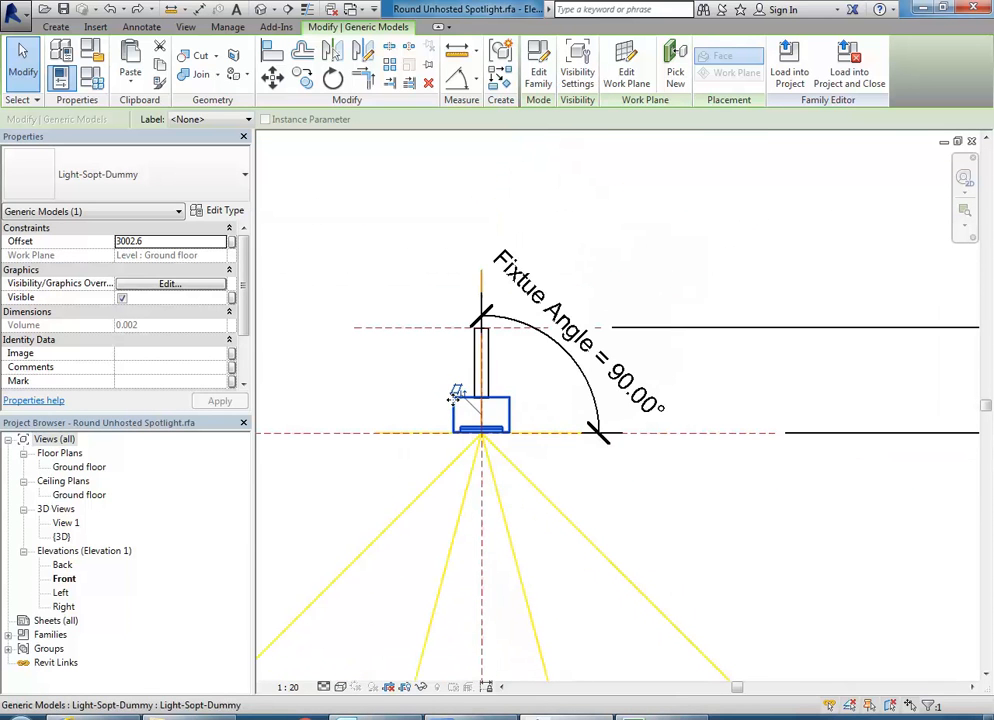
pyautogui.scroll(2, 453, 399)
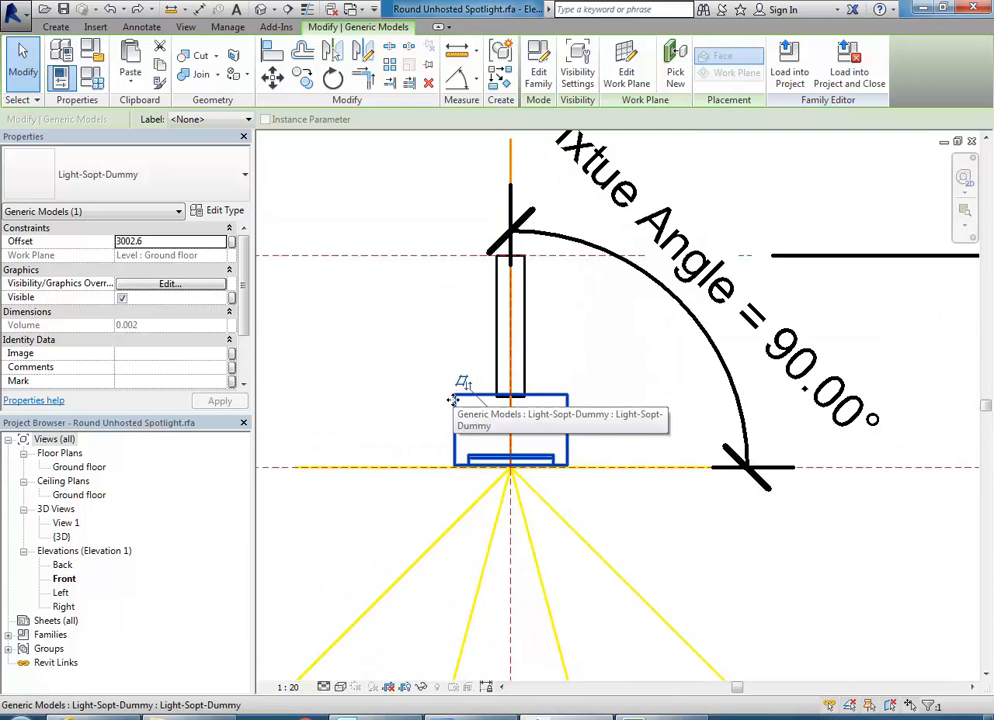
pyautogui.click(675, 66)
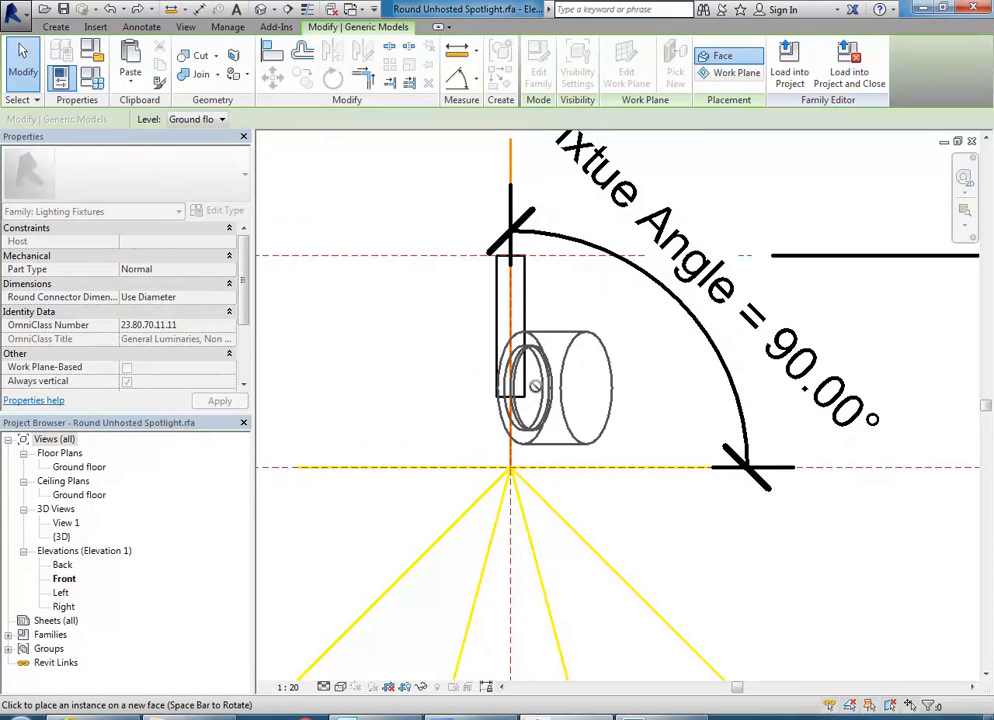
pyautogui.click(733, 73)
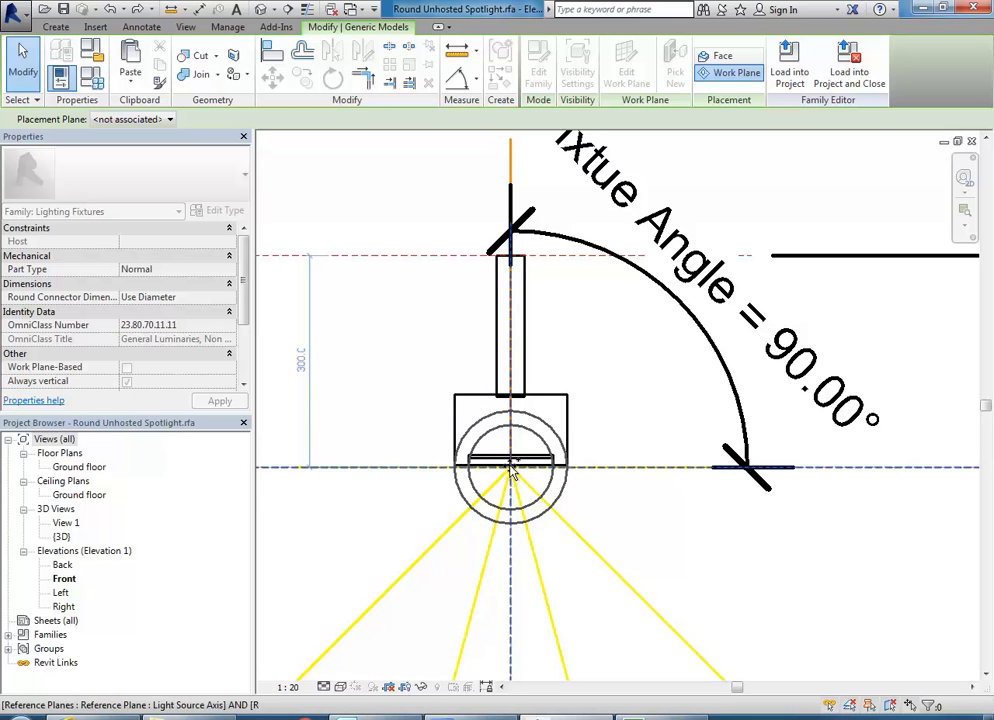
# - Try to rehost the nested Light-Sopt-Dummy on a new face in the {3D} view, and dismiss the warning
pyautogui.doubleClick(61, 537)
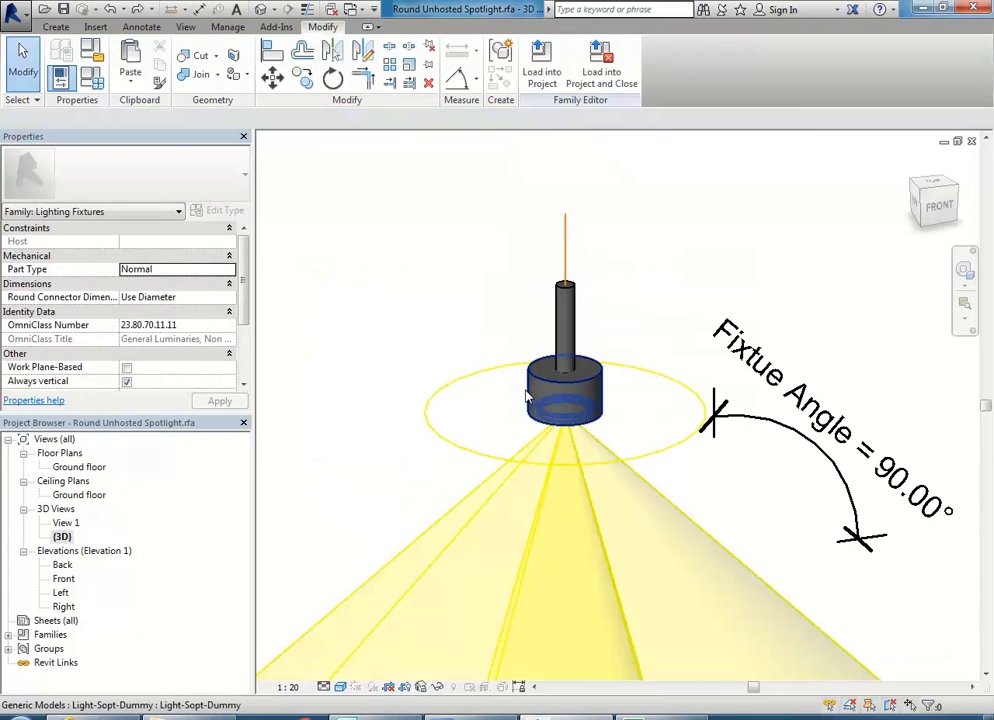
pyautogui.click(545, 382)
pyautogui.scroll(-4, 545, 382)
pyautogui.moveTo(545, 382); pyautogui.dragTo(479, 509, button='middle')
pyautogui.scroll(-3, 448, 346)
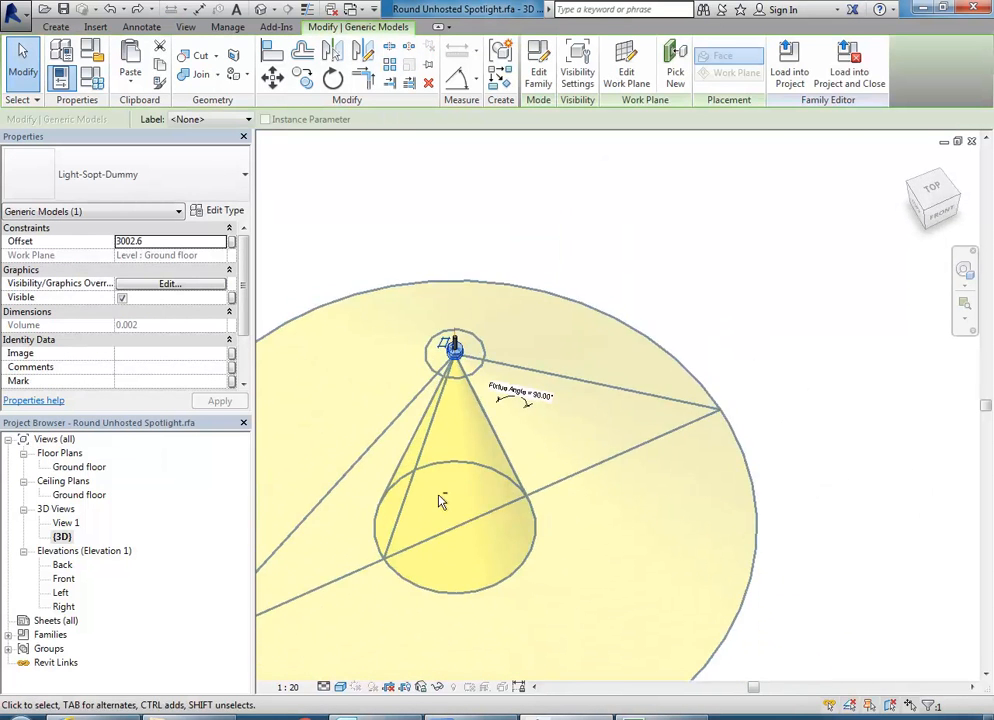
pyautogui.scroll(3, 446, 348)
pyautogui.moveTo(462, 335); pyautogui.dragTo(490, 437, button='middle')
pyautogui.scroll(1, 490, 437)
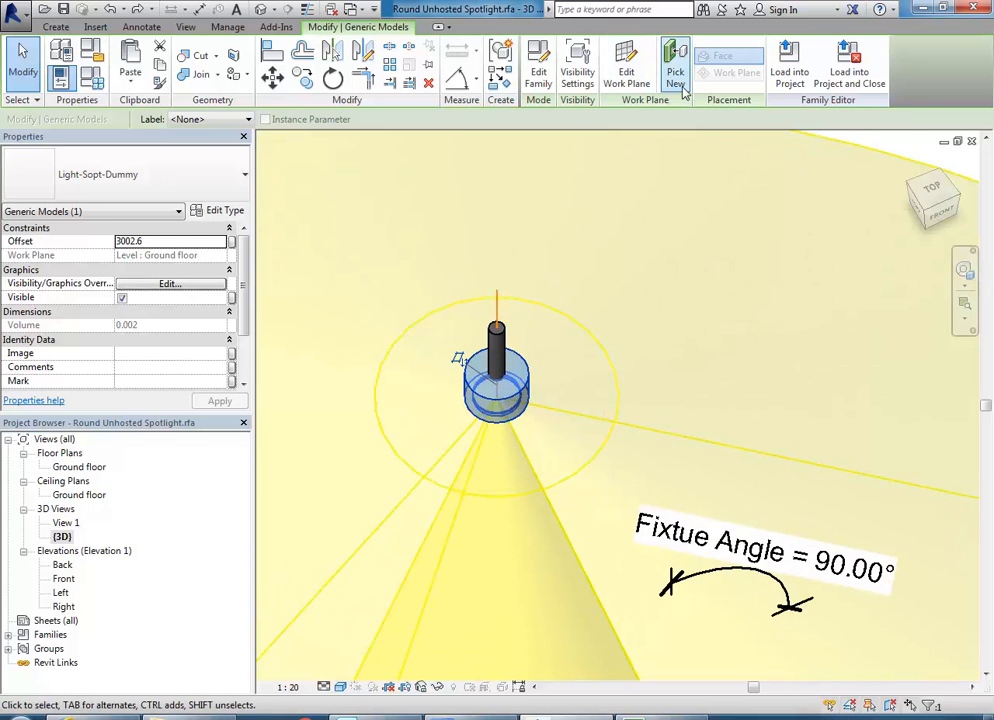
pyautogui.click(671, 78)
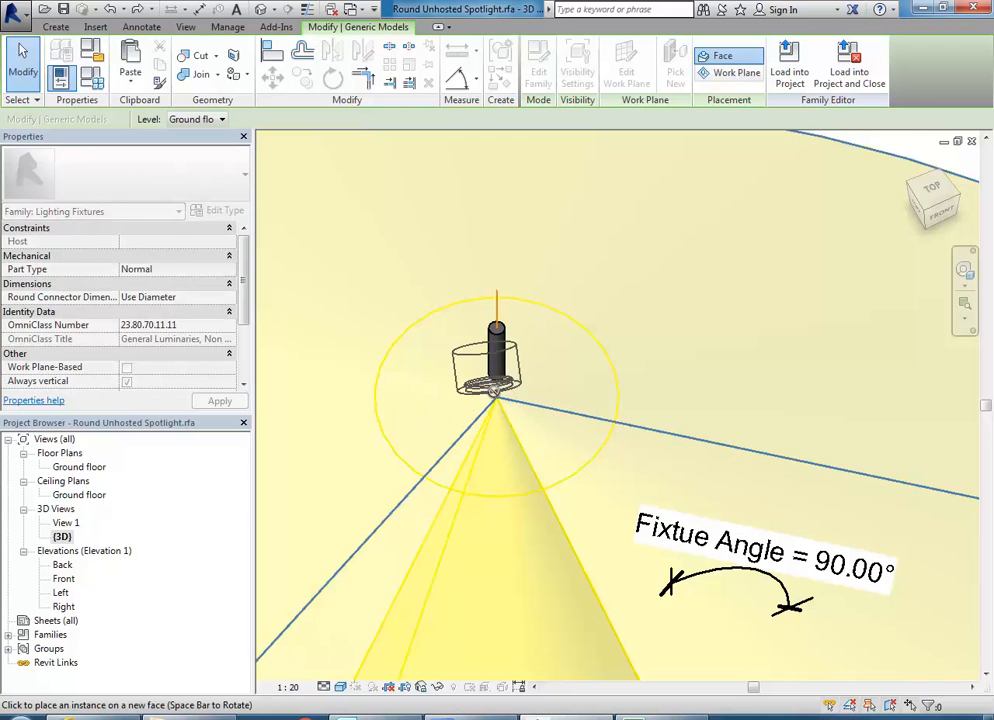
pyautogui.keyDown('shift'); pyautogui.moveTo(497, 305); pyautogui.dragTo(493, 265, button='middle'); pyautogui.keyUp('shift')
pyautogui.scroll(2, 495, 265)
pyautogui.click(497, 346)
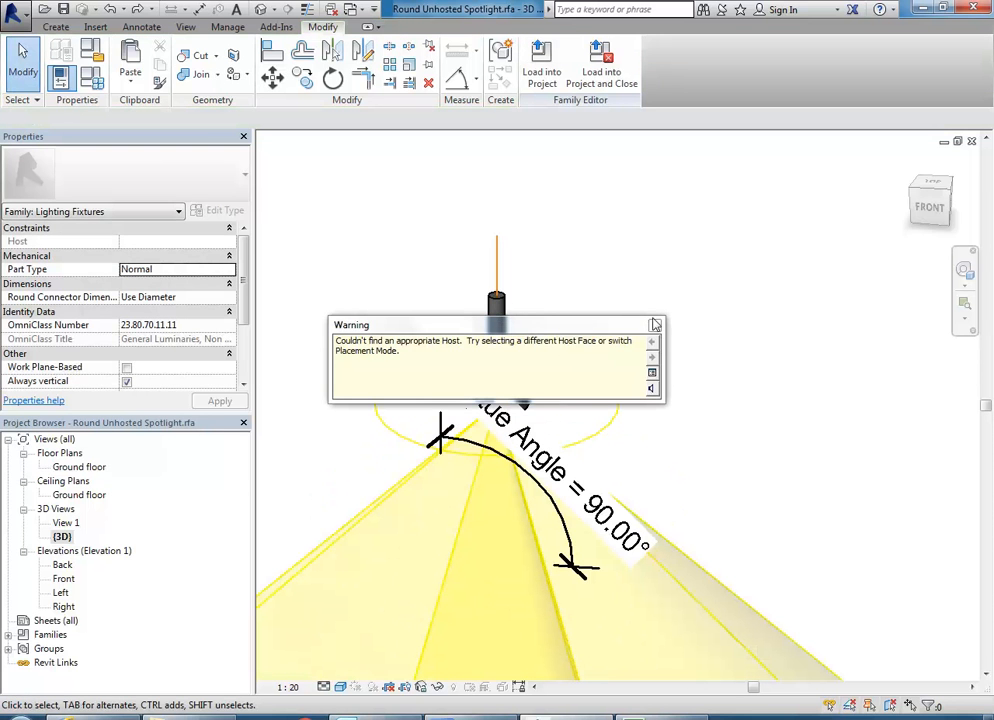
pyautogui.click(655, 324)
# - Examine the nested dummy spotlight from the side in the {3D} view, and close that view
pyautogui.moveTo(489, 375); pyautogui.dragTo(533, 357, button='middle')
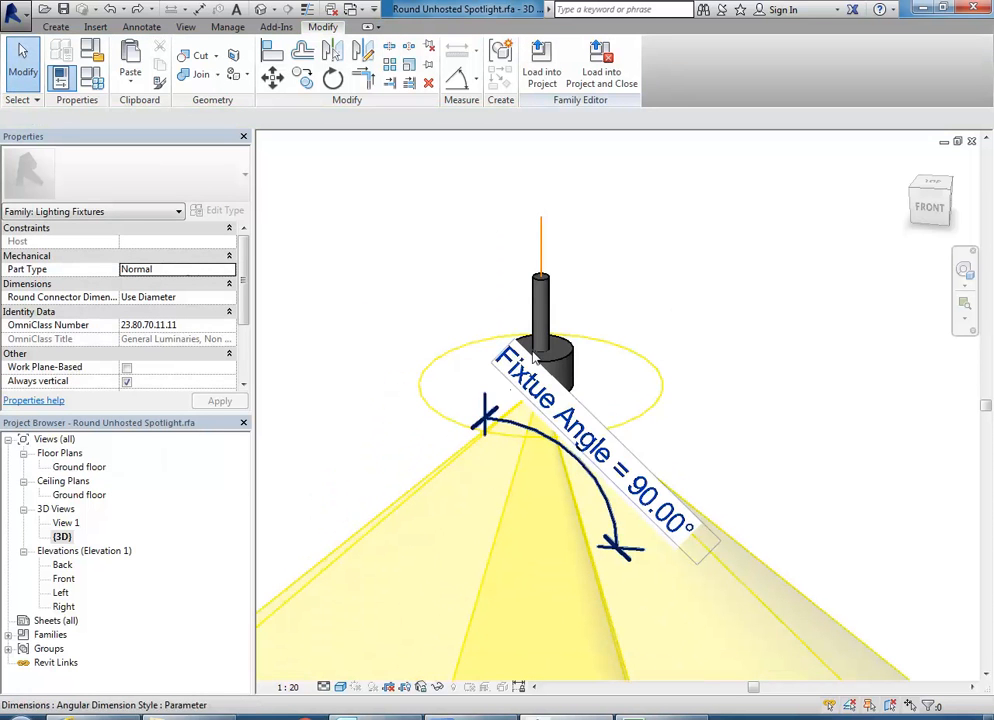
pyautogui.click(562, 362)
pyautogui.keyDown('shift'); pyautogui.moveTo(480, 400); pyautogui.dragTo(540, 380, button='middle'); pyautogui.keyUp('shift')
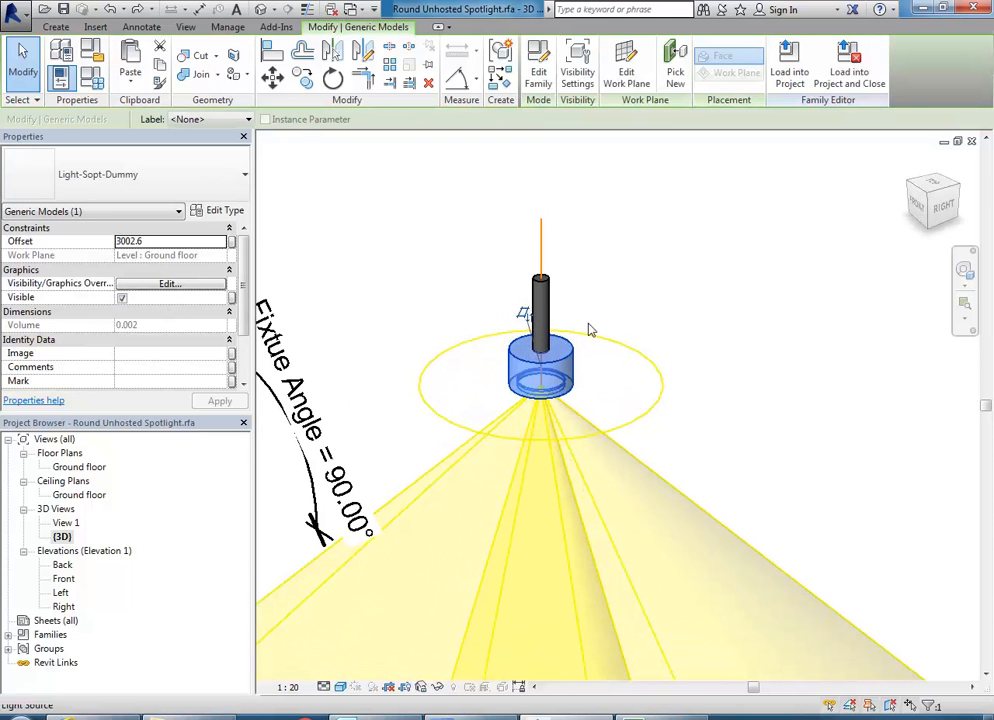
pyautogui.click(971, 141)
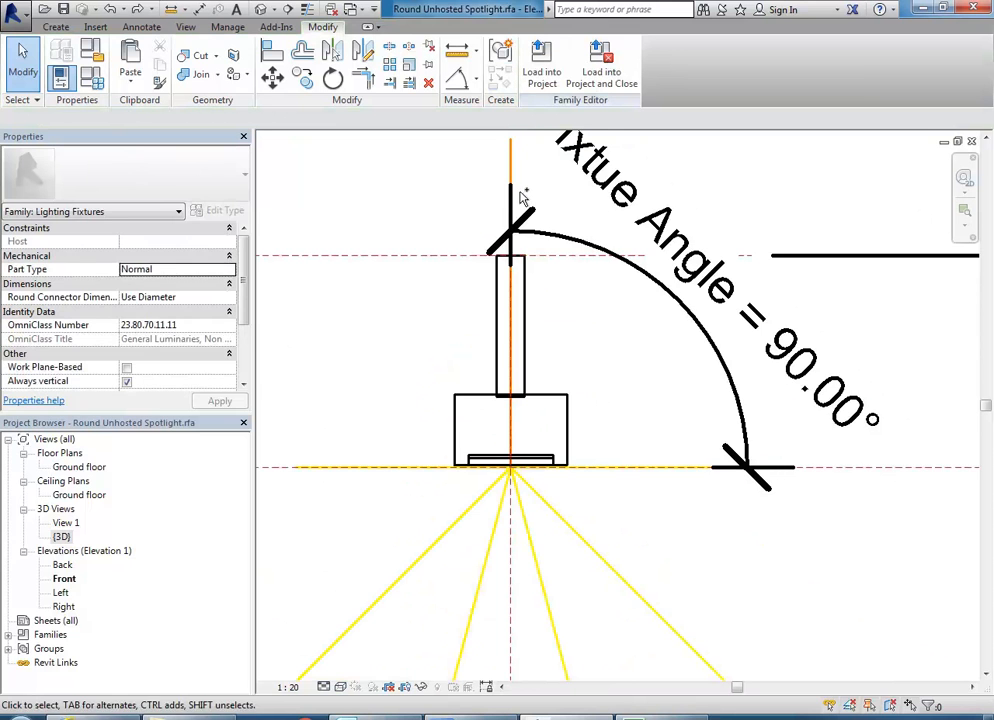
# - Return to the Front elevation of the Light-Sopt-Dummy family and bring up the tools for creating family elements
pyautogui.hotkey('ctrl', 'Tab')
pyautogui.hotkey('ctrl', 'Tab')
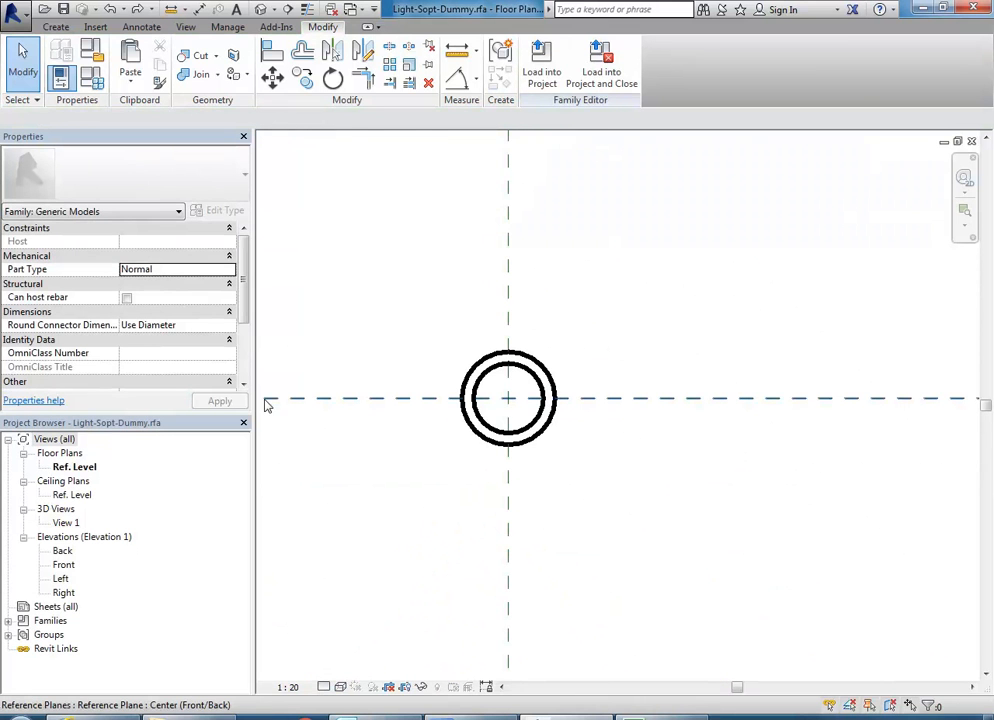
pyautogui.doubleClick(63, 564)
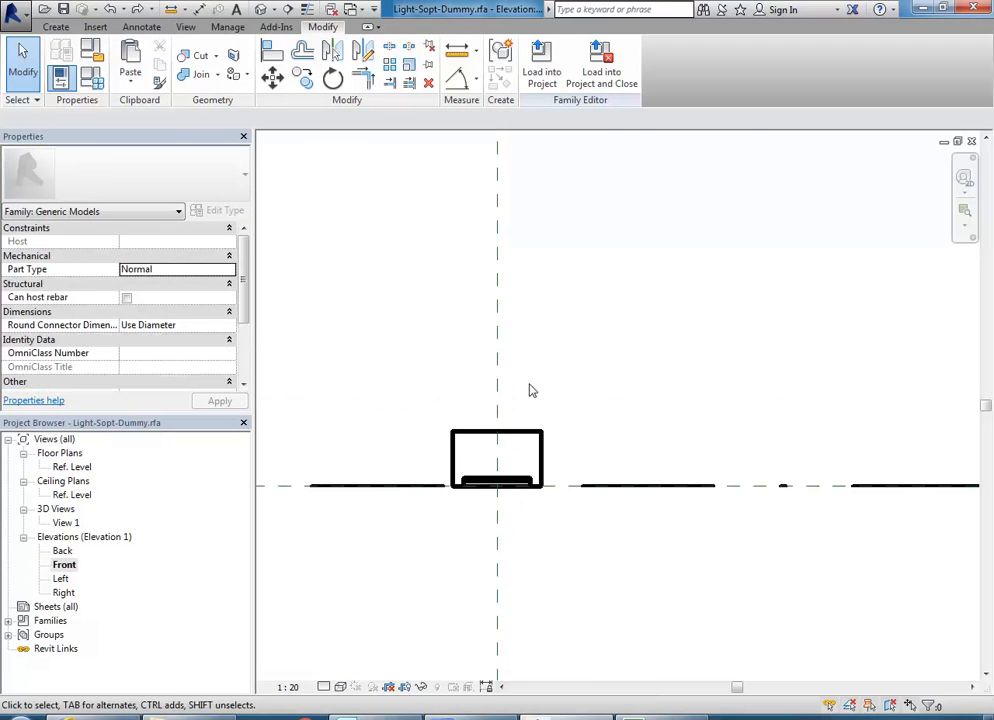
pyautogui.scroll(-5, 530, 390)
pyautogui.scroll(4, 530, 390)
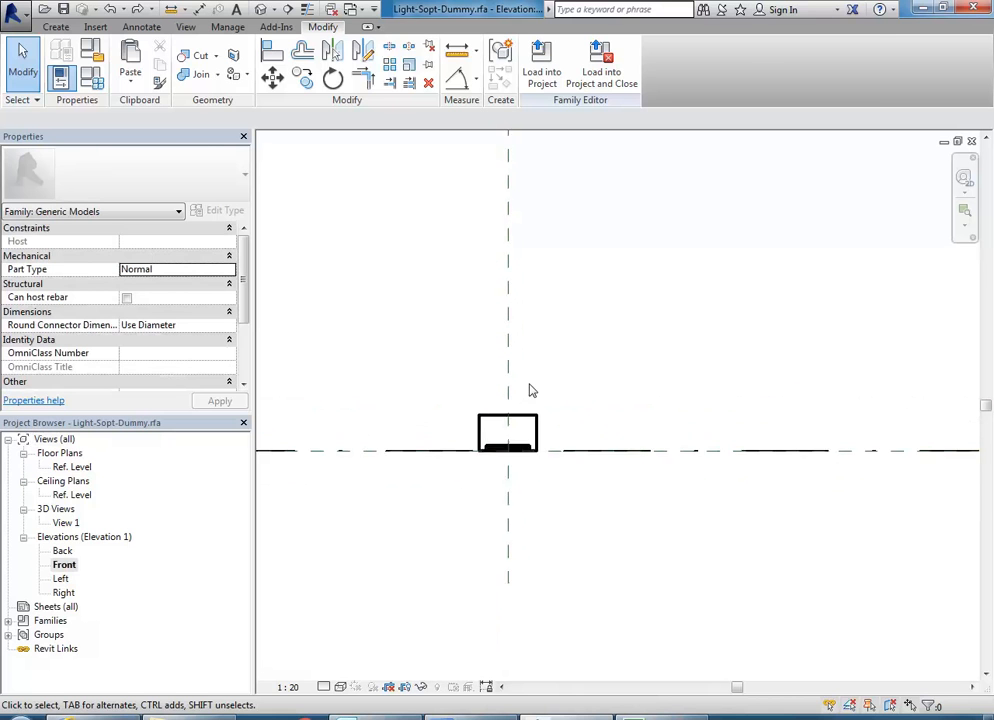
pyautogui.click(55, 27)
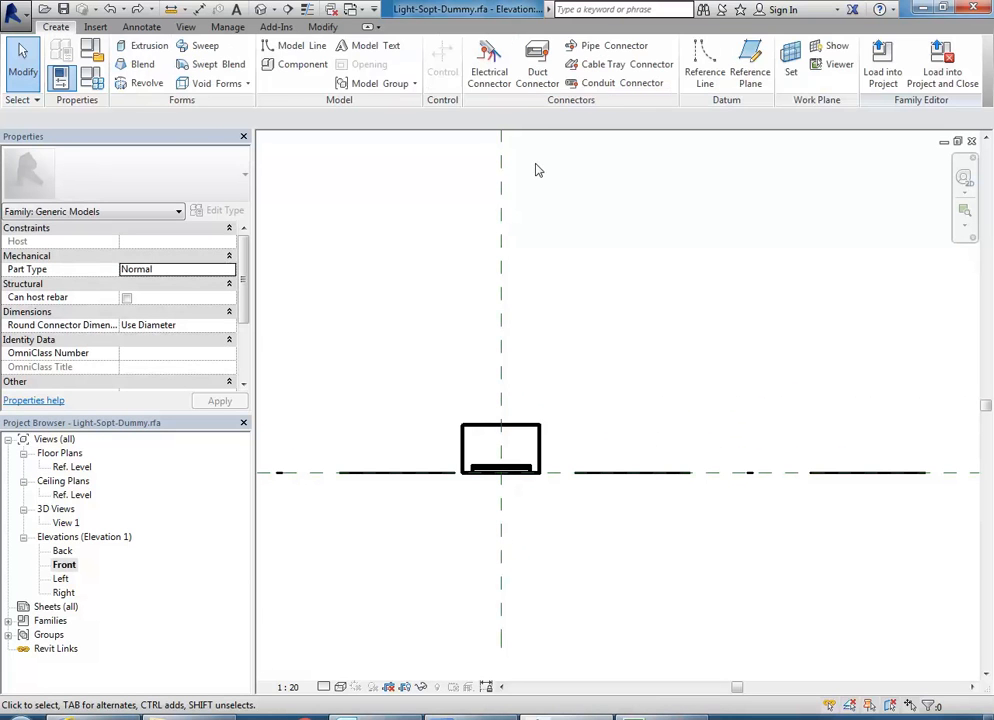
# - Draw an angled reference line about 545 long from the reference plane intersection, about 65° from vertical, in the Front elevation
pyautogui.click(705, 65)
pyautogui.click(501, 470)
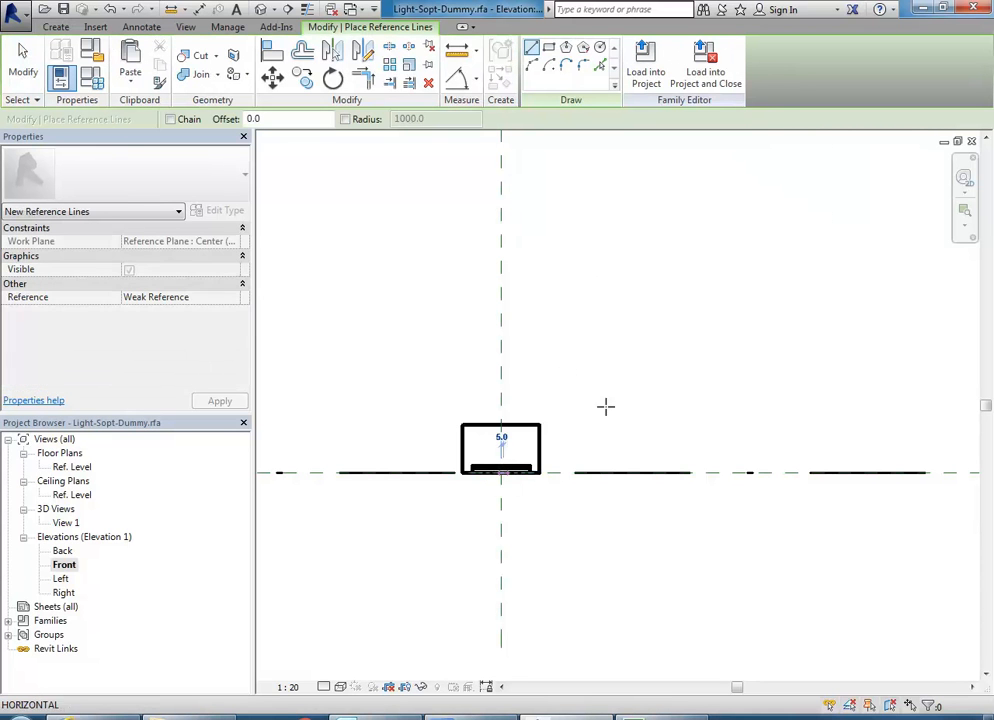
pyautogui.click(738, 364)
pyautogui.rightClick(640, 267)
pyautogui.click(662, 281)
pyautogui.rightClick(663, 275)
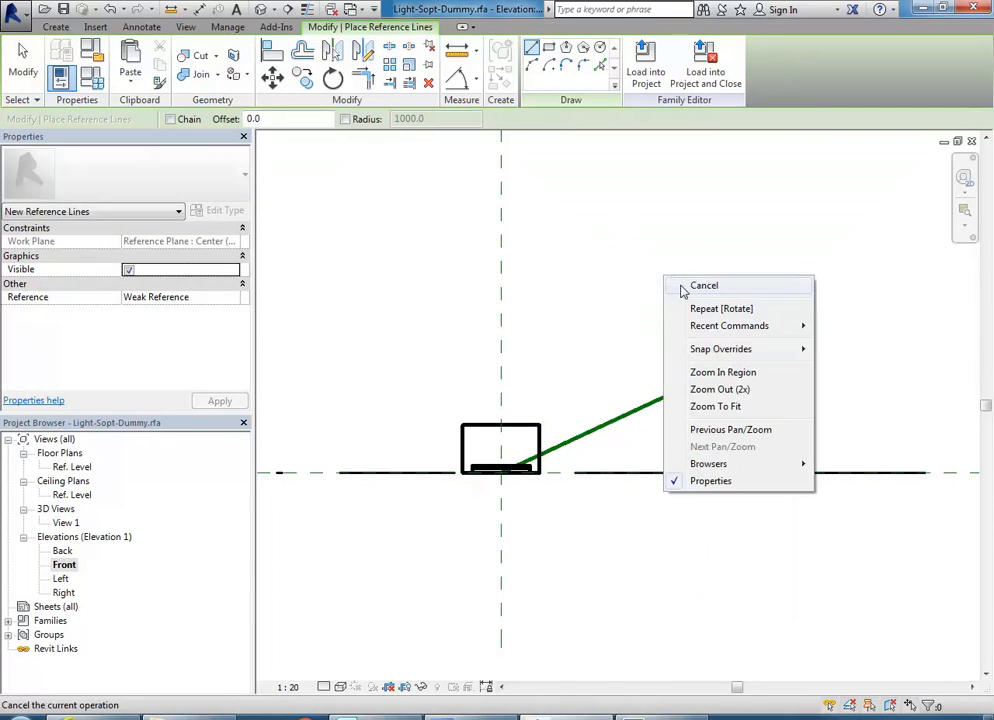
pyautogui.click(681, 290)
pyautogui.scroll(1, 627, 420)
pyautogui.click(524, 452)
pyautogui.click(424, 355)
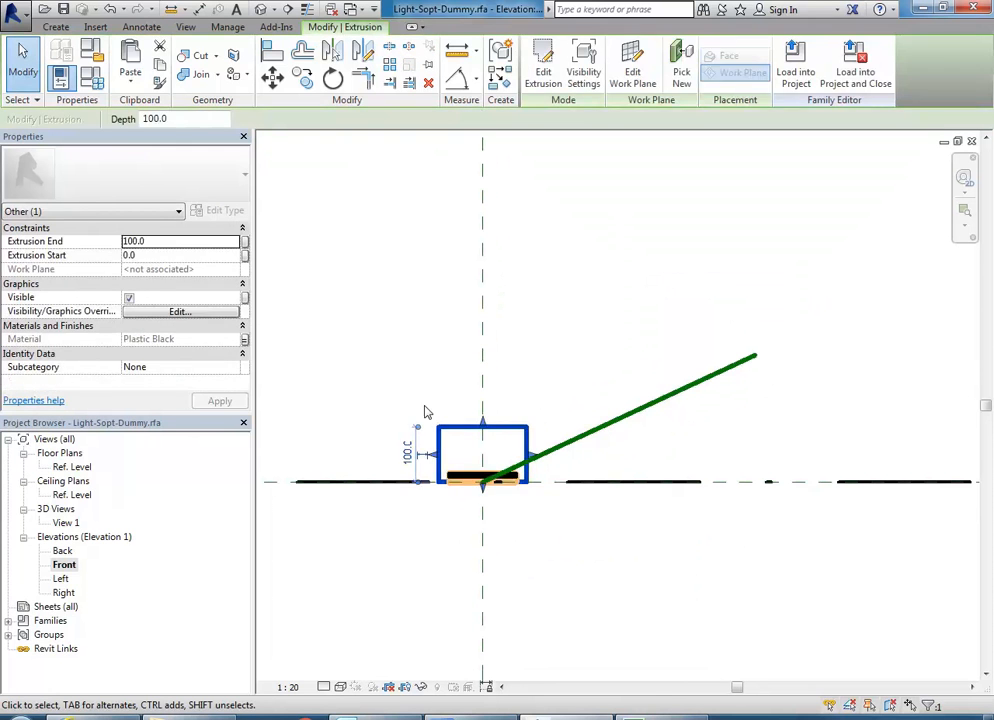
pyautogui.press('a')
pyautogui.press('l')
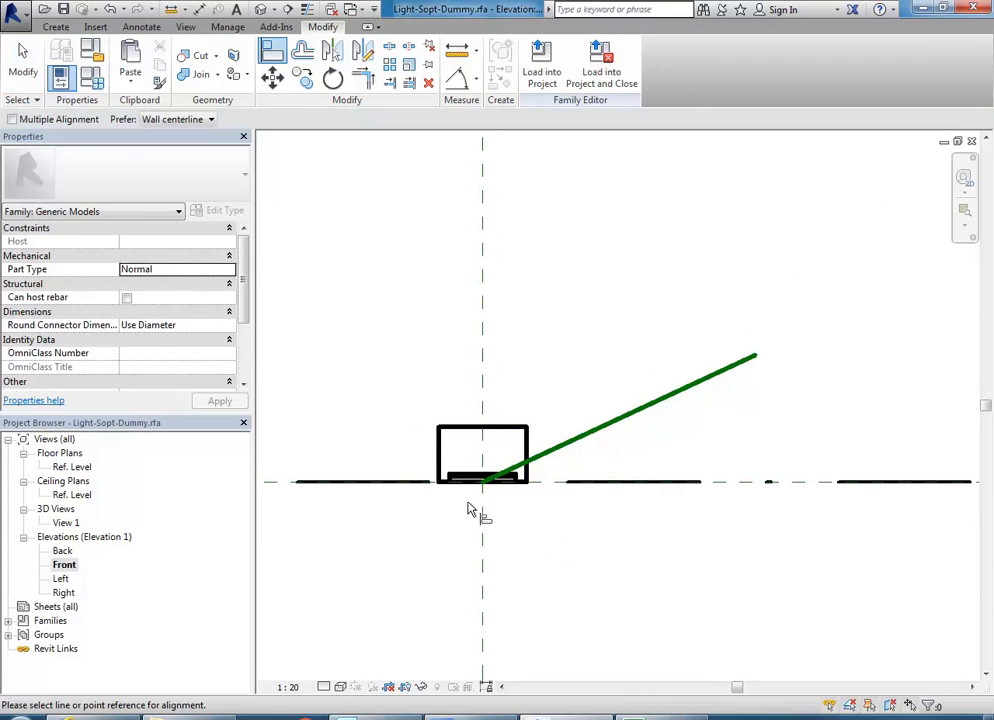
pyautogui.scroll(3, 477, 506)
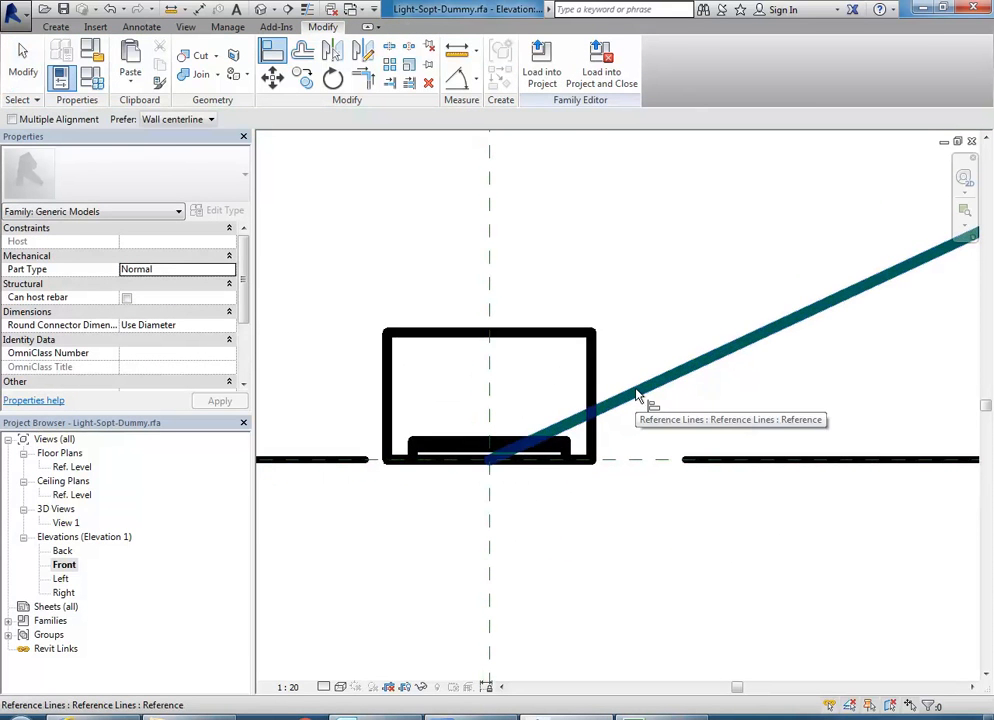
pyautogui.press('Escape')
pyautogui.scroll(-3, 575, 494)
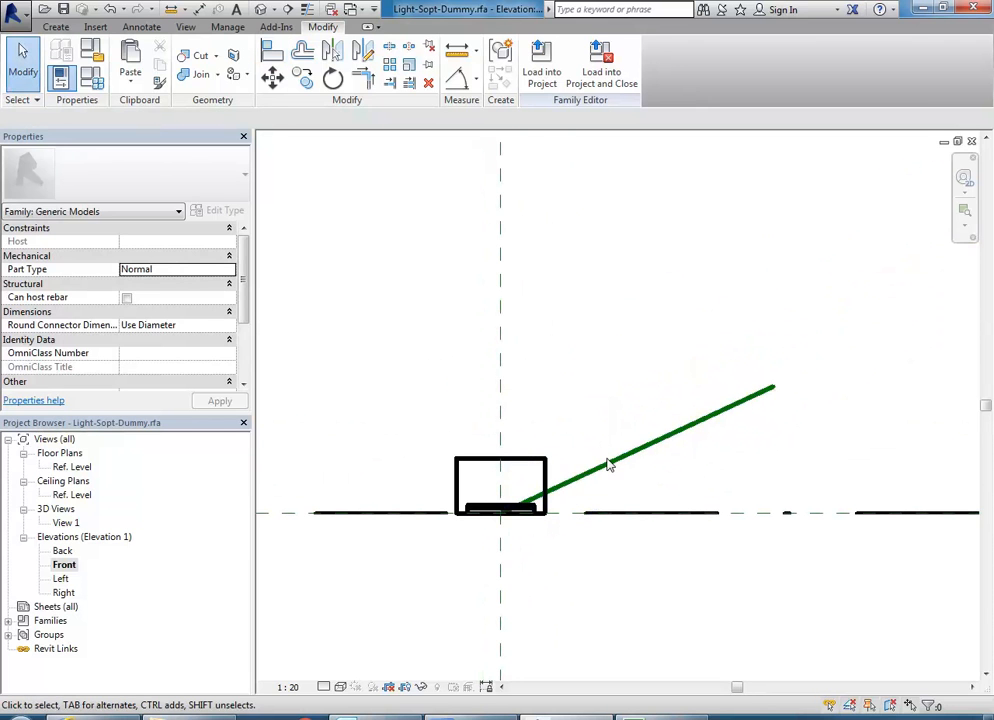
pyautogui.click(616, 470)
pyautogui.click(584, 584)
# - Try to align the base edge of the spotlight housing with the angled reference line
pyautogui.scroll(3, 500, 530)
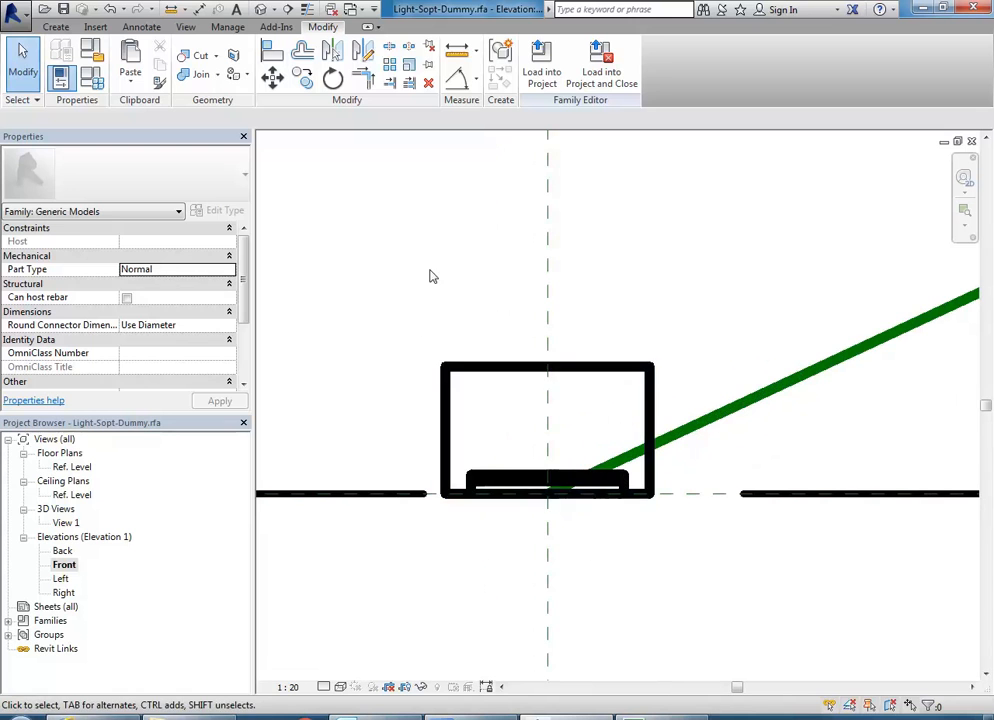
pyautogui.click(271, 52)
pyautogui.click(725, 413)
pyautogui.click(578, 500)
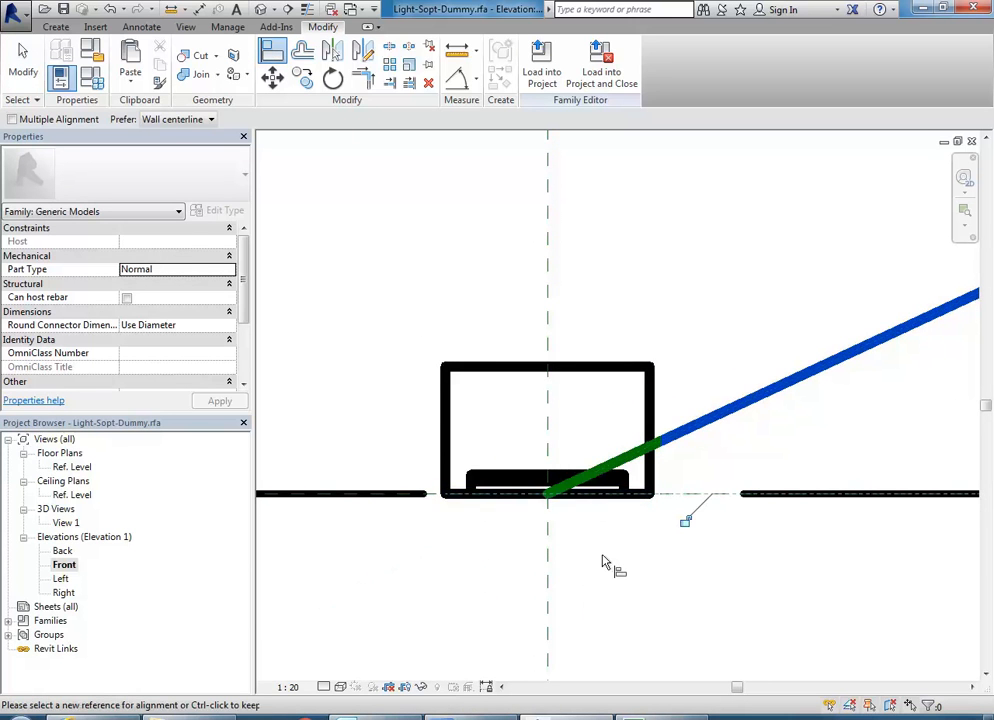
pyautogui.press('Escape')
pyautogui.press('Escape')
# - Try rotating the housing extrusion to match the angled reference line, and undo the rotation
pyautogui.click(649, 400)
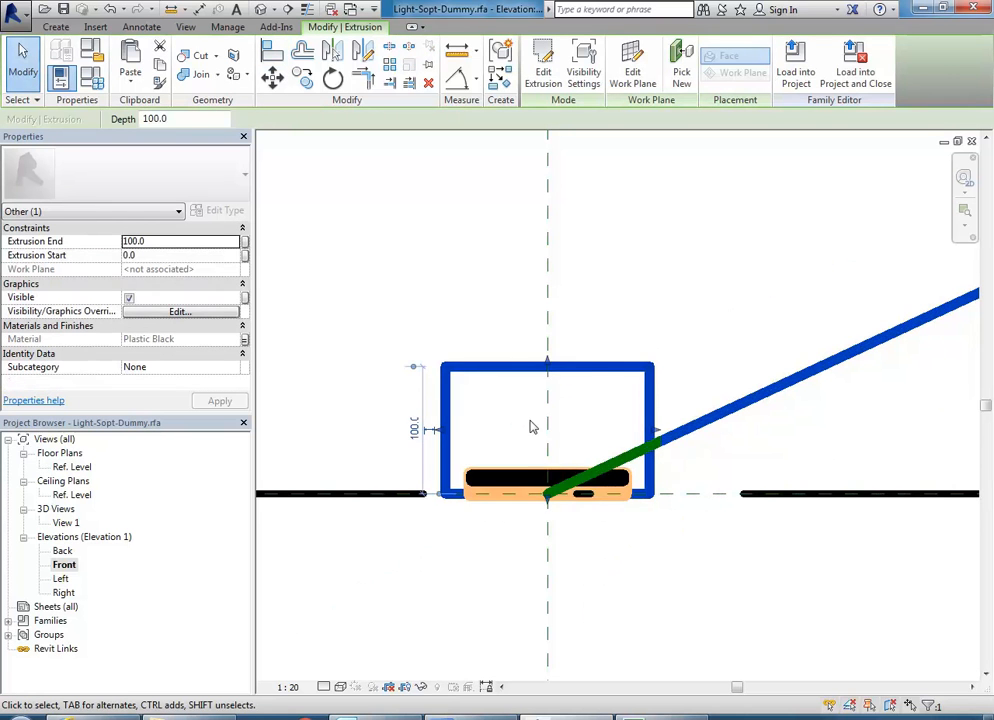
pyautogui.click(333, 79)
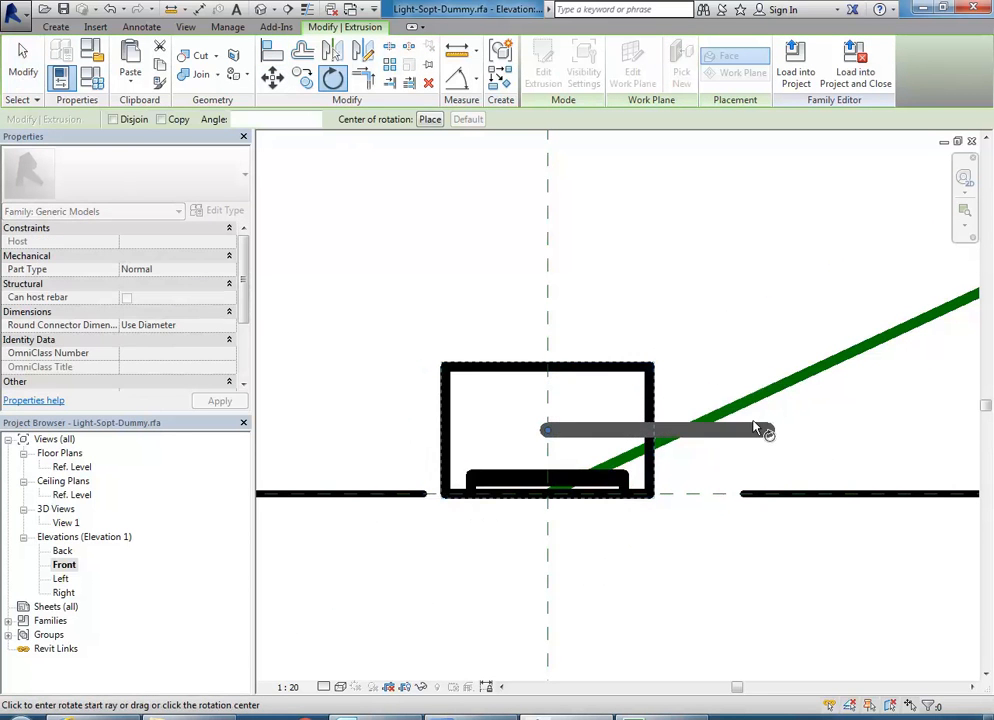
pyautogui.click(757, 428)
pyautogui.click(699, 490)
pyautogui.moveTo(594, 454); pyautogui.dragTo(570, 408, button='middle')
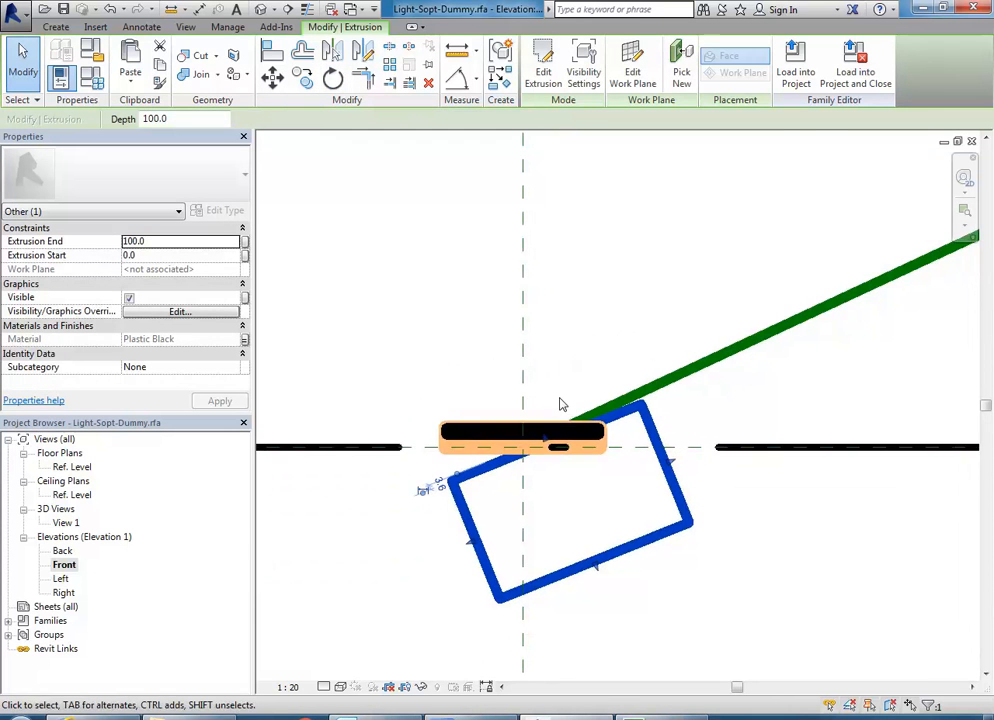
pyautogui.hotkey('ctrl', 'z')
# - Select the housing together with its inner ring and try to align them with the angled reference line
pyautogui.moveTo(399, 291); pyautogui.dragTo(730, 597)
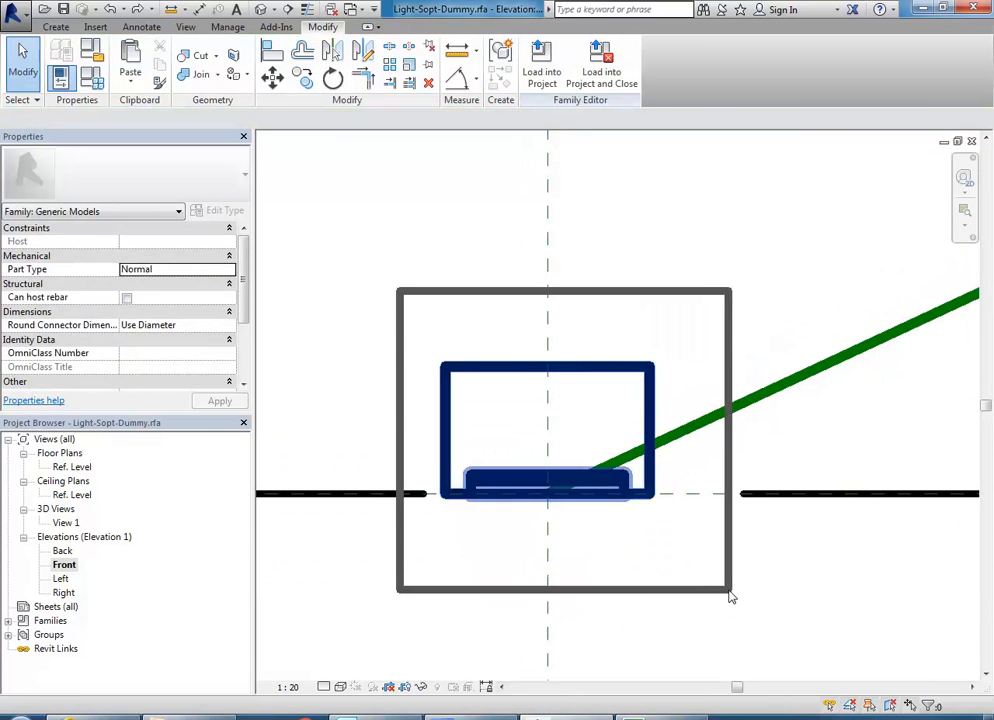
pyautogui.click(490, 364)
pyautogui.moveTo(425, 339); pyautogui.dragTo(417, 307, button='middle')
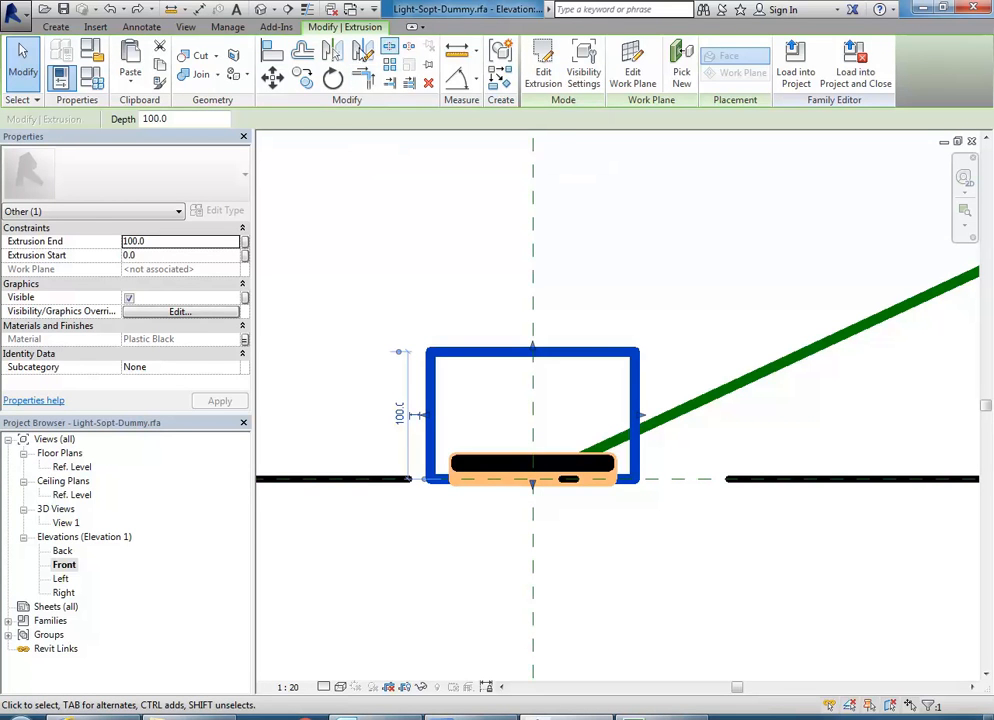
pyautogui.moveTo(363, 267); pyautogui.dragTo(727, 618)
pyautogui.click(269, 56)
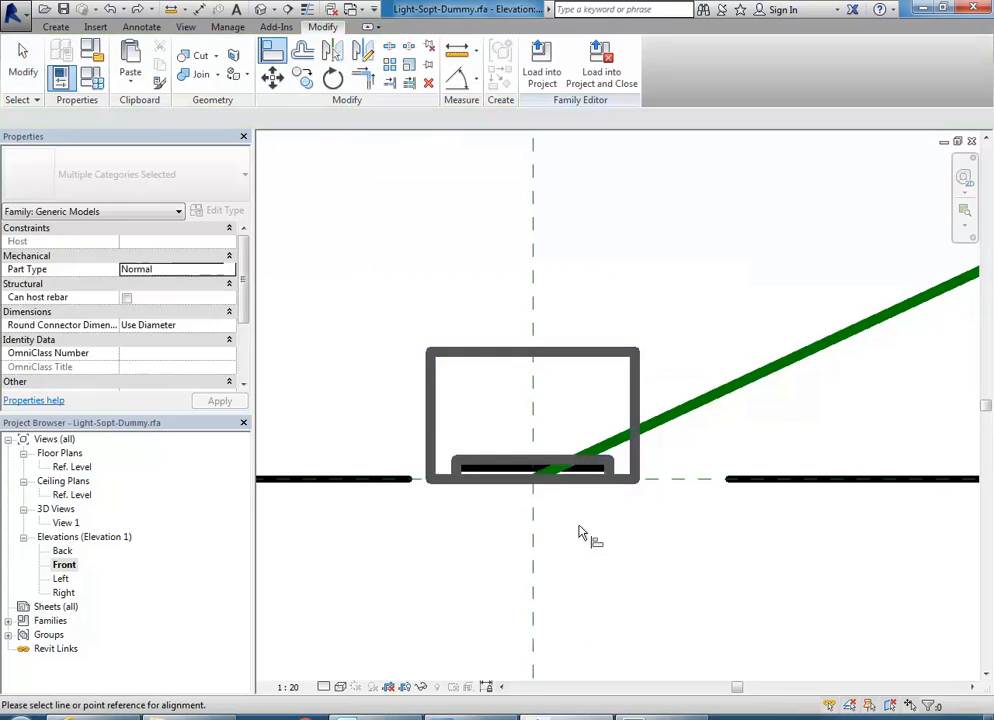
pyautogui.click(669, 417)
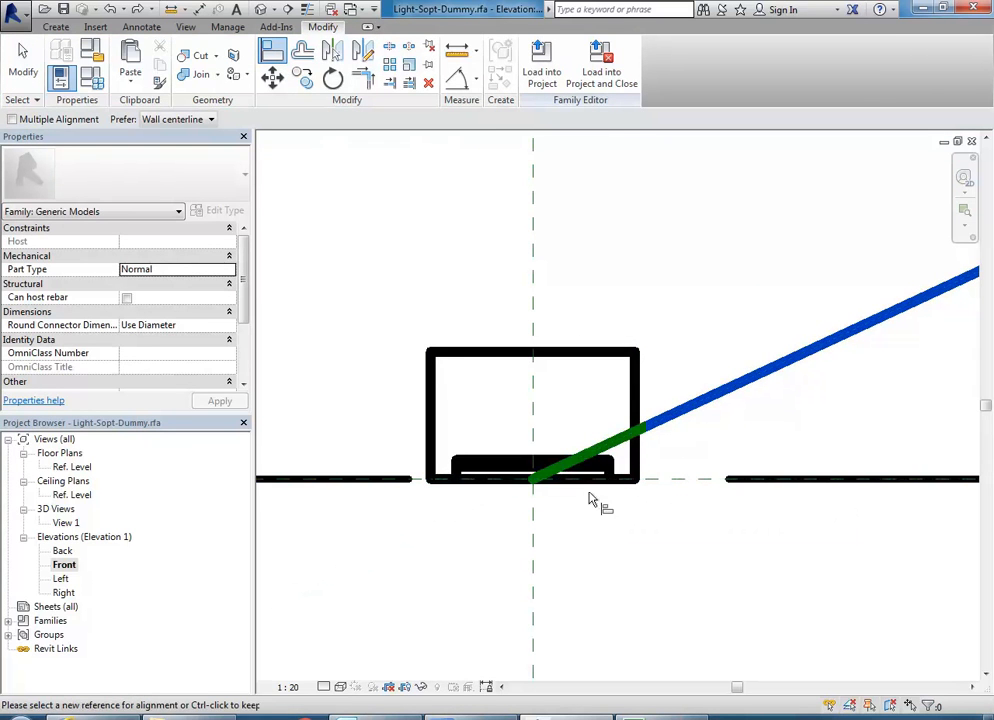
pyautogui.press('Escape')
pyautogui.press('Escape')
# - Restore the angled reference line beside the housing and select it to check its length and angle
pyautogui.scroll(-3, 479, 357)
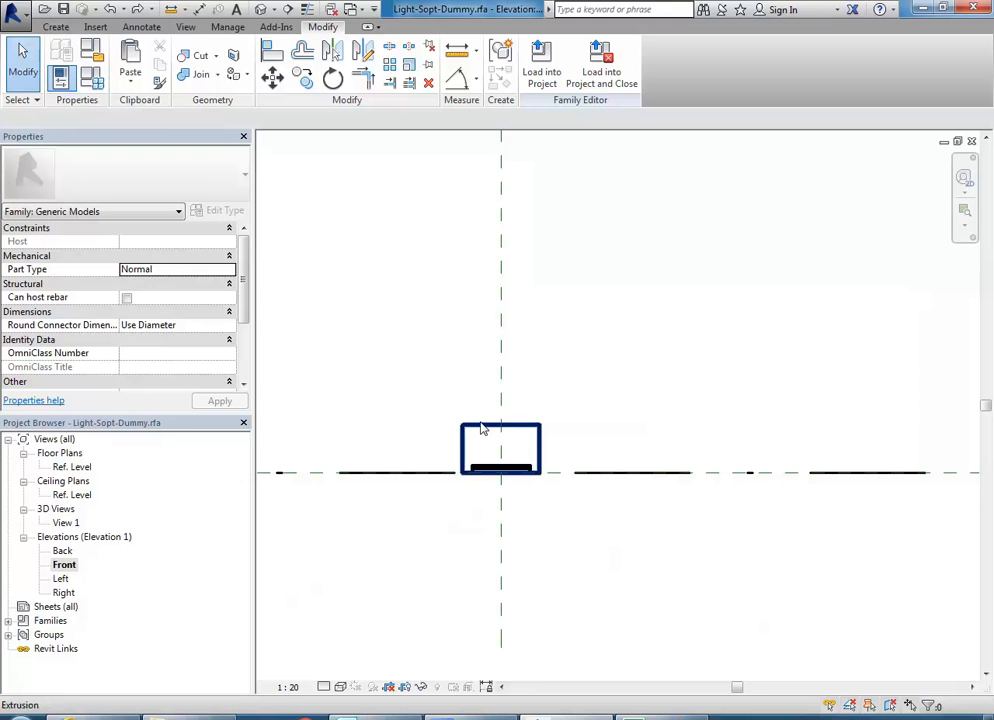
pyautogui.click(136, 10)
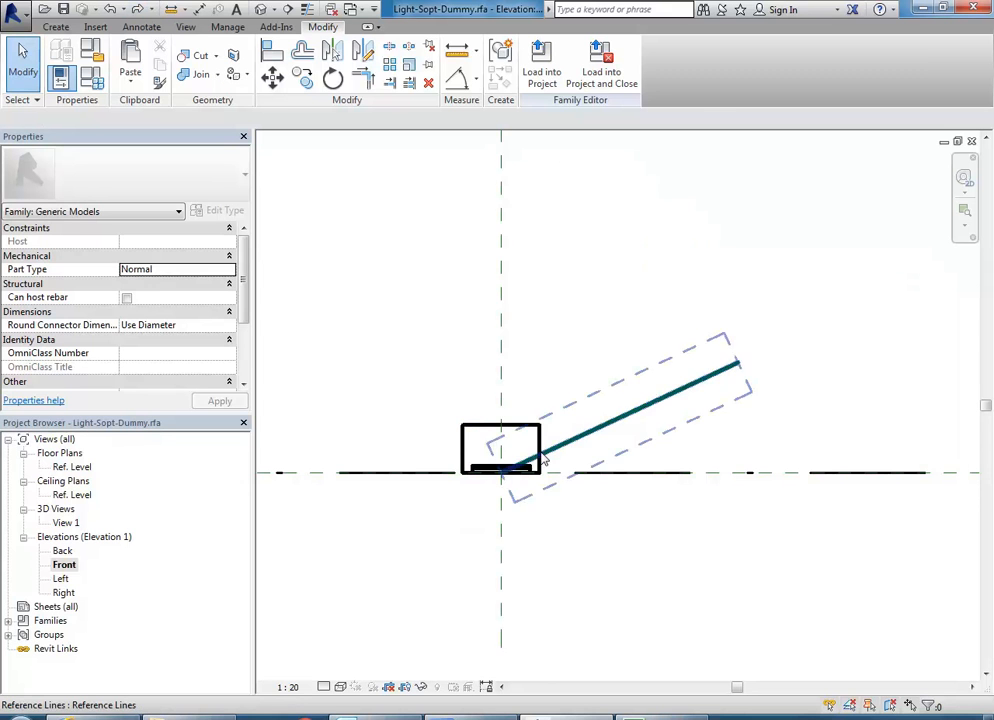
pyautogui.scroll(4, 545, 455)
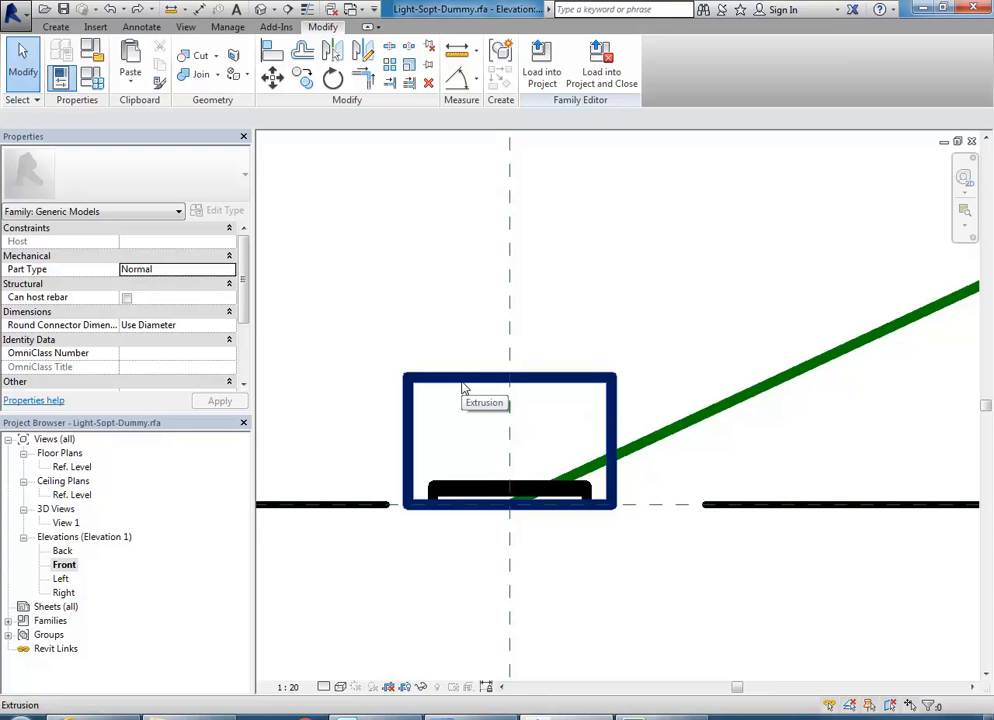
pyautogui.scroll(-3, 697, 532)
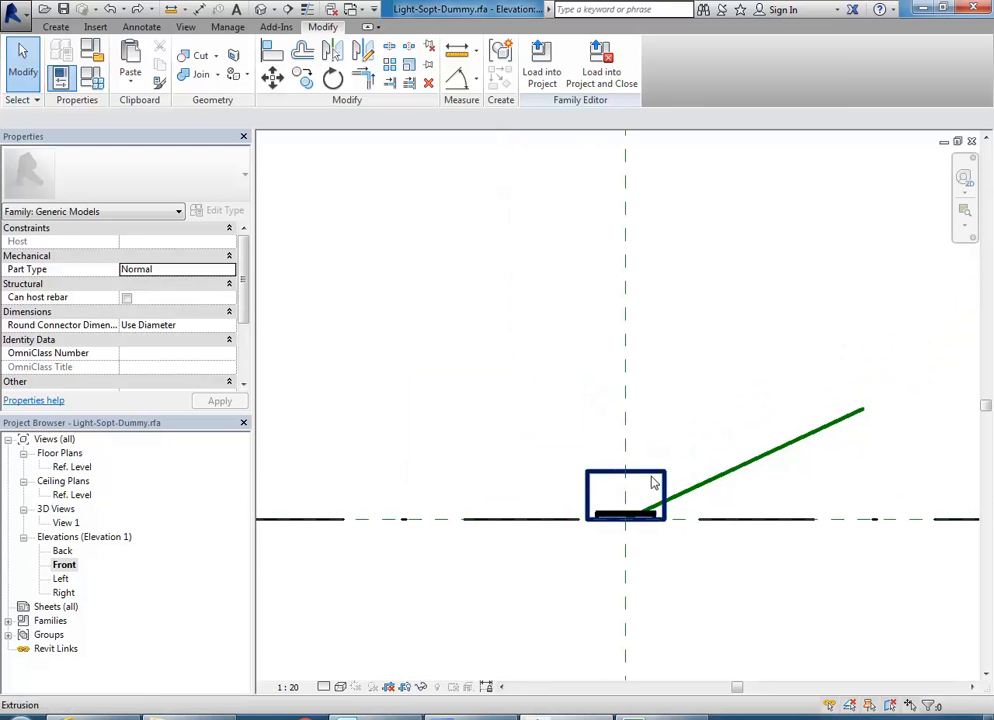
pyautogui.click(720, 487)
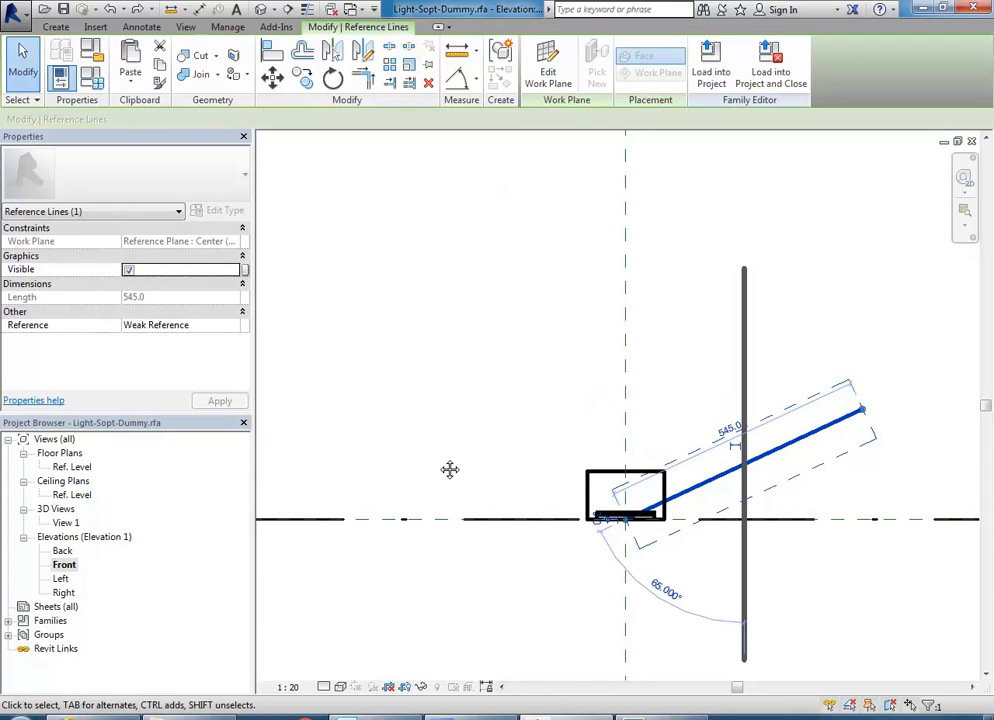
pyautogui.scroll(2, 446, 455)
pyautogui.scroll(-3, 491, 449)
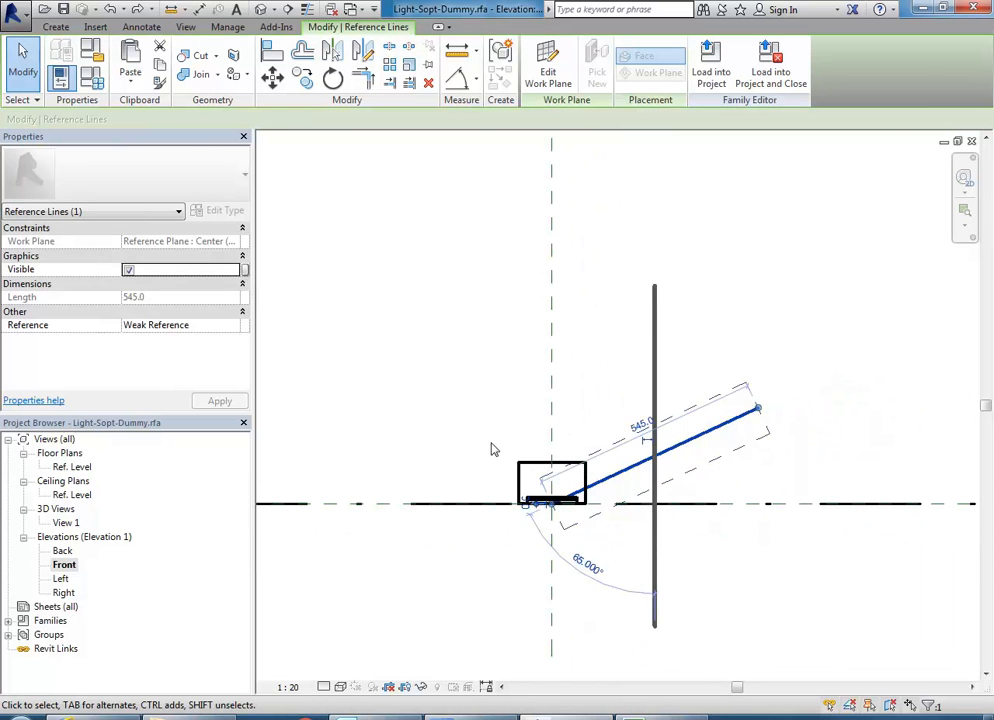
pyautogui.click(491, 449)
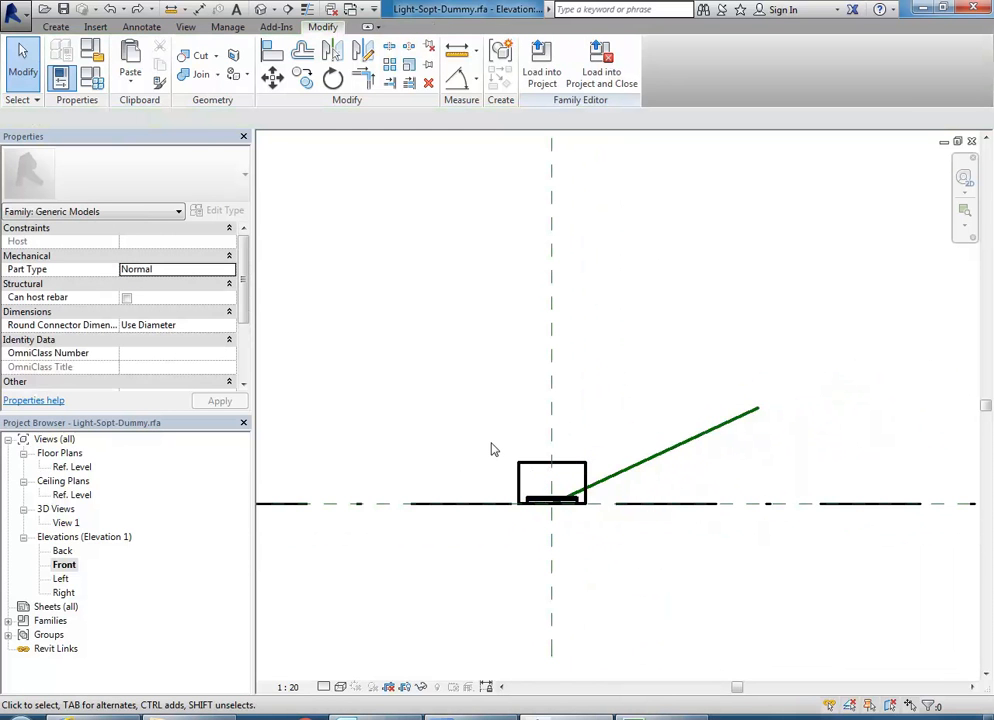
# - Start a new extrusion with the angled reference line picked as its work plane, and open 3D View: View 1 for the sketch
pyautogui.click(56, 27)
pyautogui.click(133, 51)
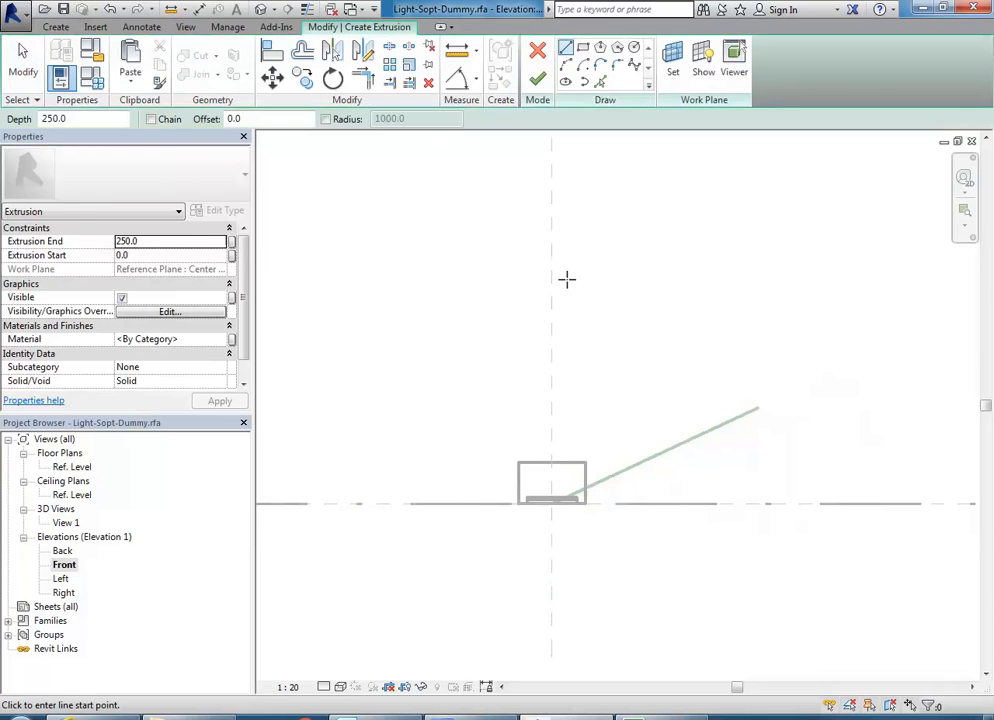
pyautogui.click(674, 60)
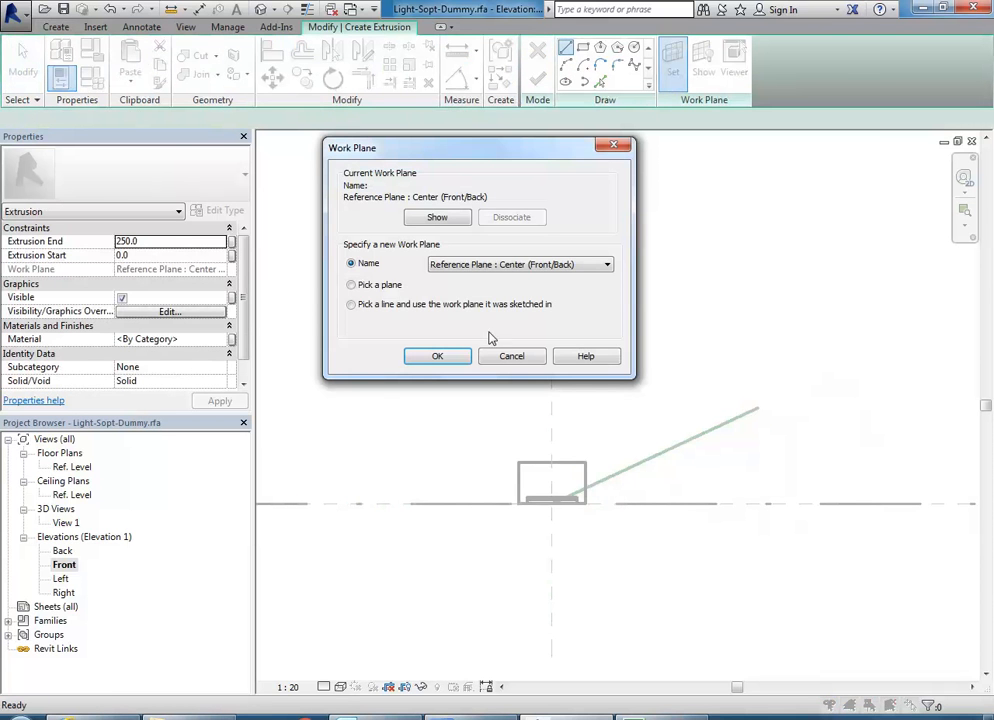
pyautogui.click(436, 356)
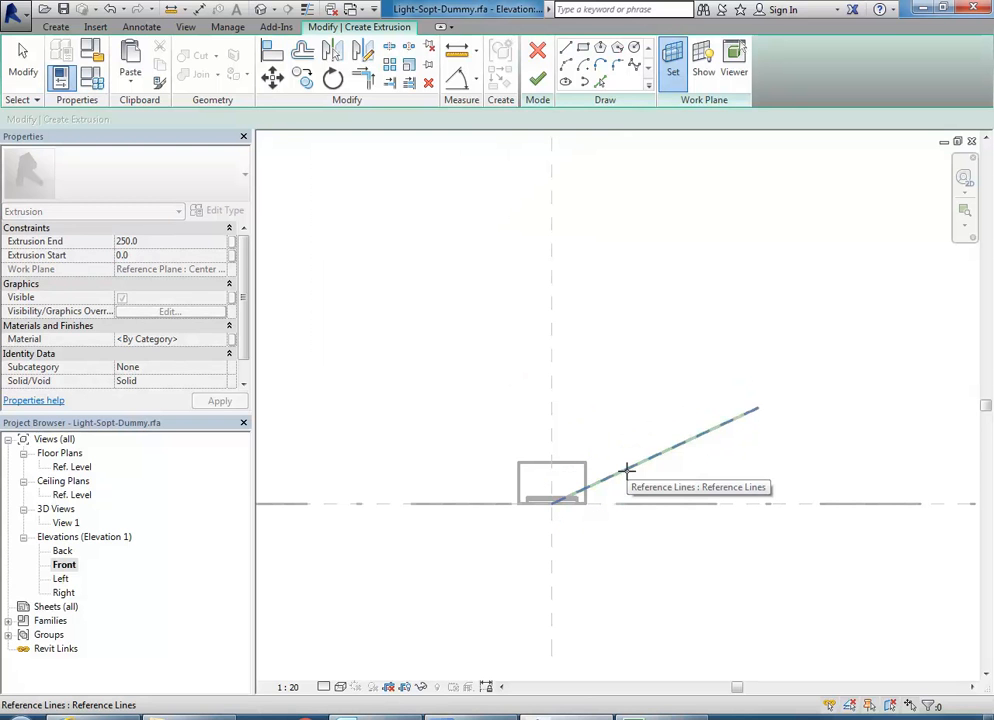
pyautogui.click(627, 469)
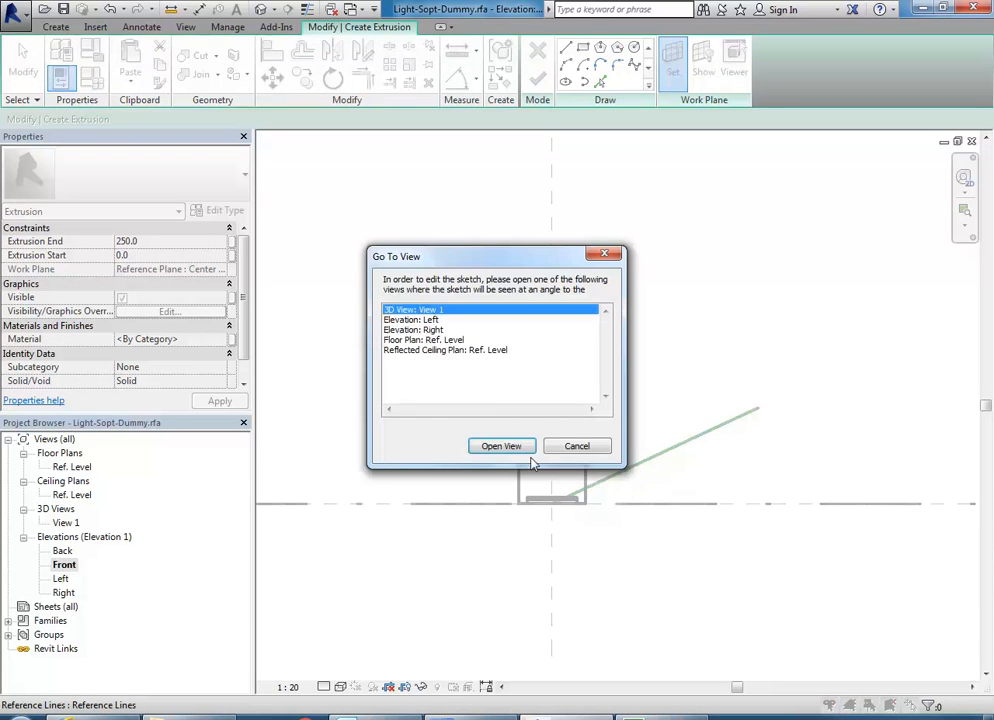
pyautogui.click(489, 450)
pyautogui.scroll(-3, 468, 408)
pyautogui.keyDown('shift'); pyautogui.moveTo(468, 400); pyautogui.dragTo(599, 501, button='middle'); pyautogui.keyUp('shift')
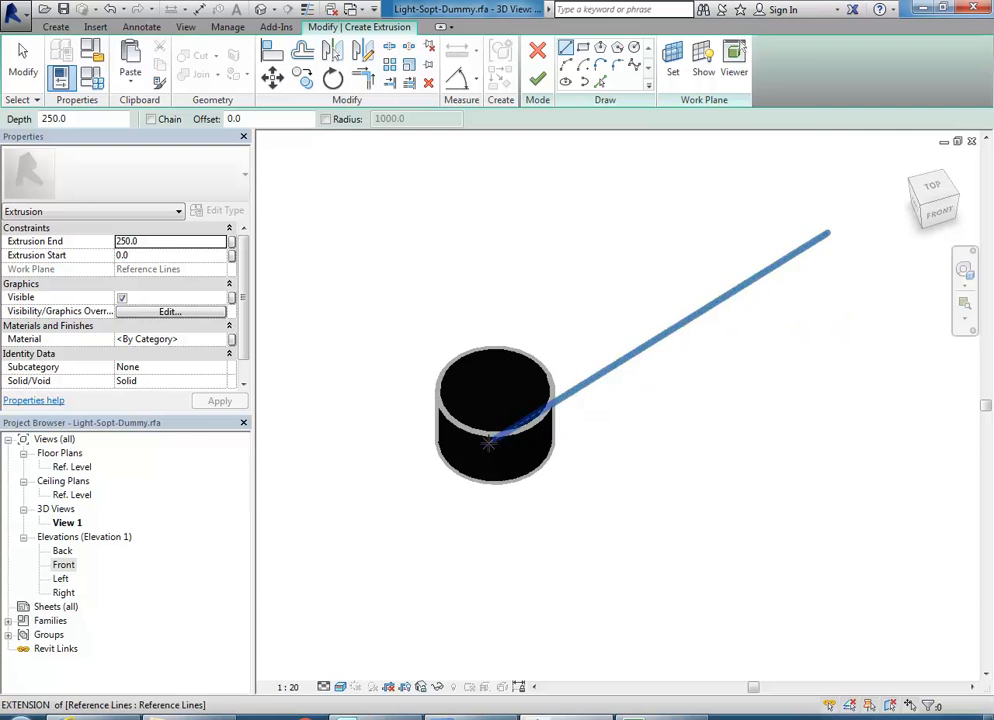
# - Sketch a circle centred on the reference line's lower endpoint and set its radius to 80
pyautogui.click(633, 48)
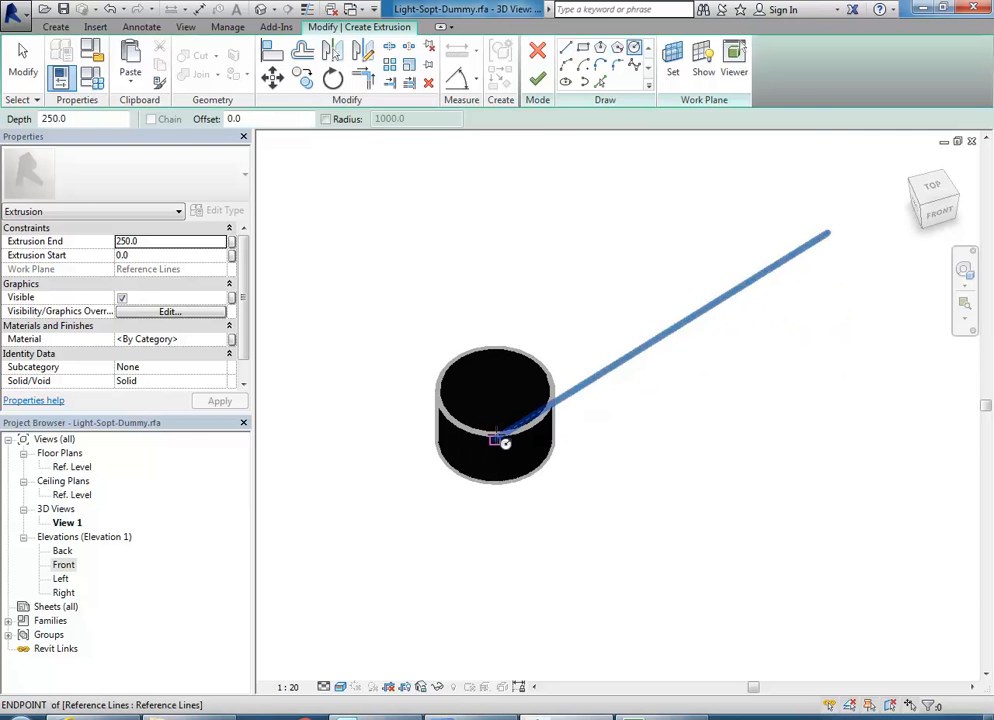
pyautogui.click(497, 442)
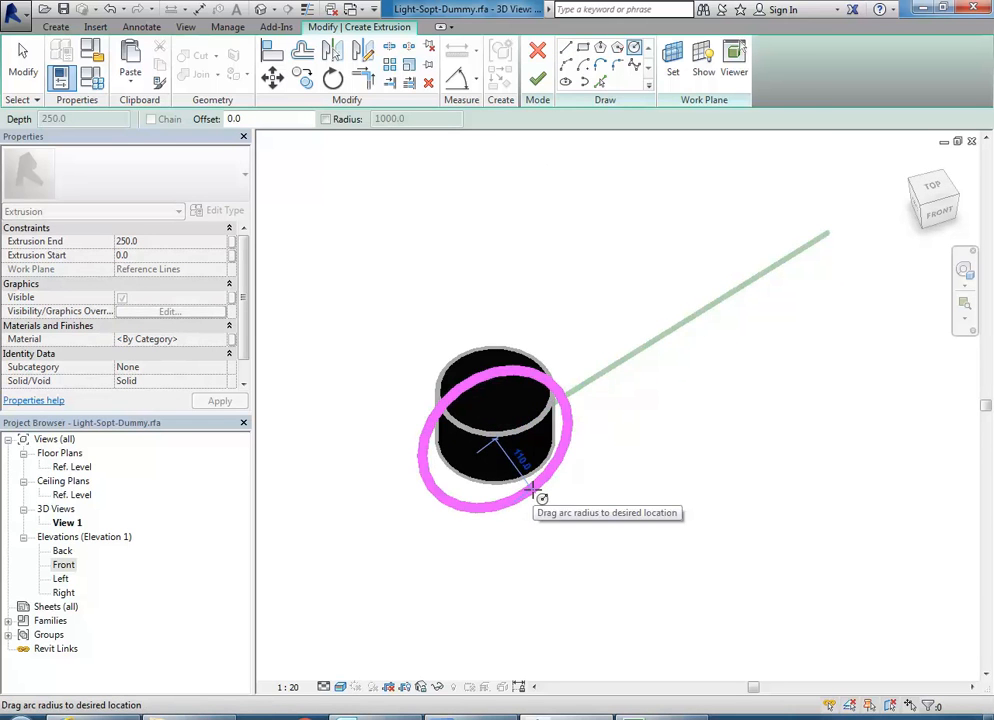
pyautogui.click(537, 497)
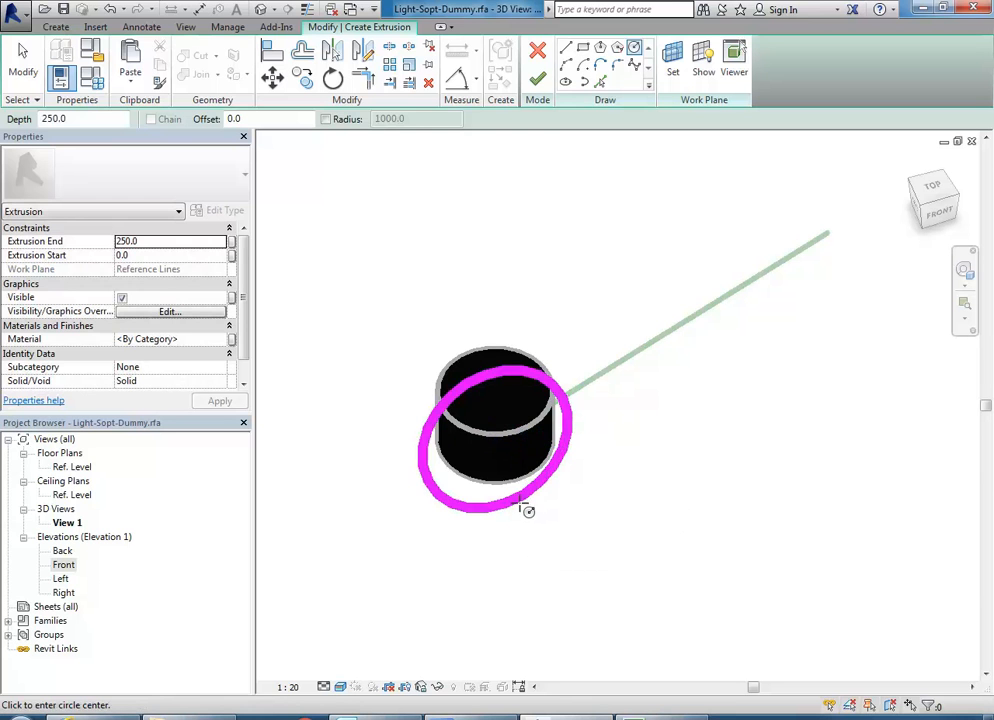
pyautogui.press('Escape')
pyautogui.press('Escape')
pyautogui.click(530, 473)
pyautogui.click(528, 433)
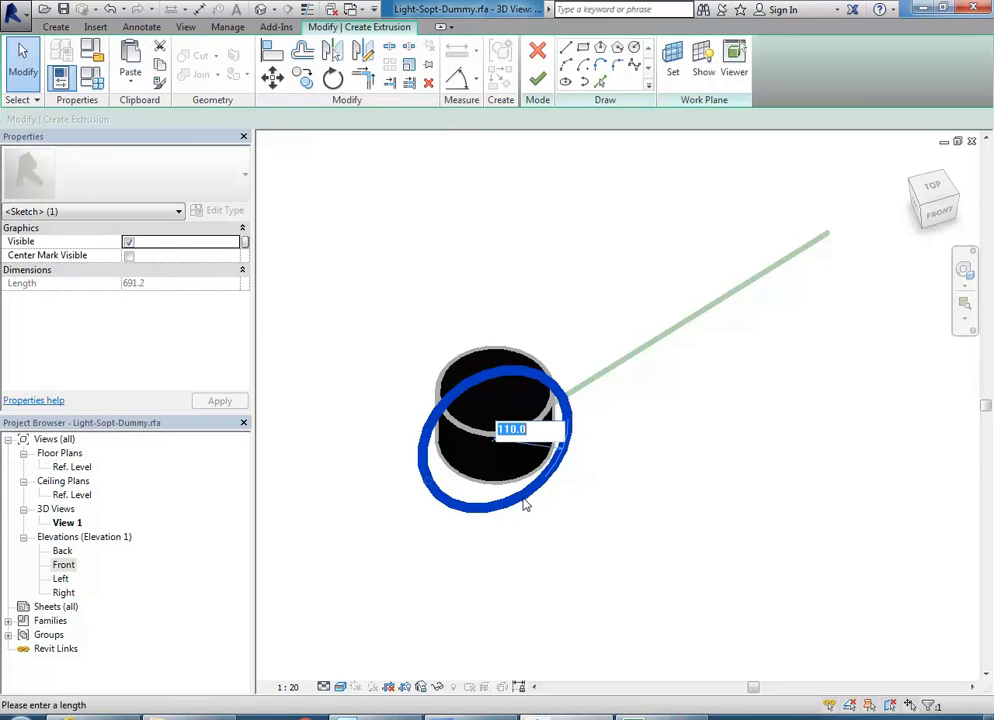
pyautogui.write('80')
pyautogui.press('Return')
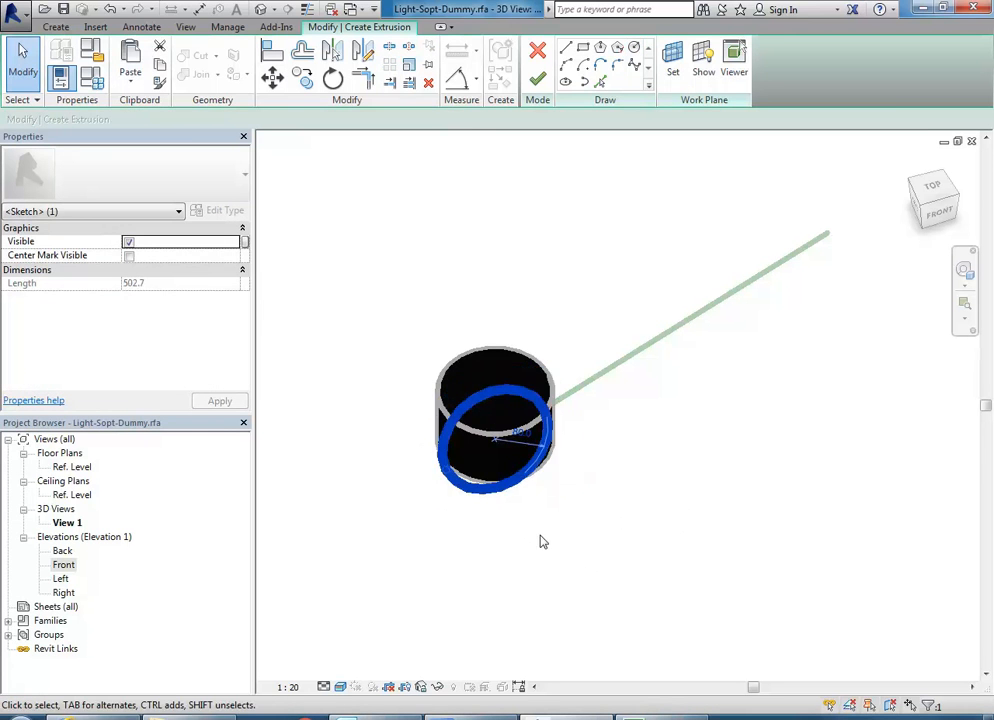
# - Set the tilted extrusion's end to 100, finish the extrusion, and check it from the front
pyautogui.click(540, 541)
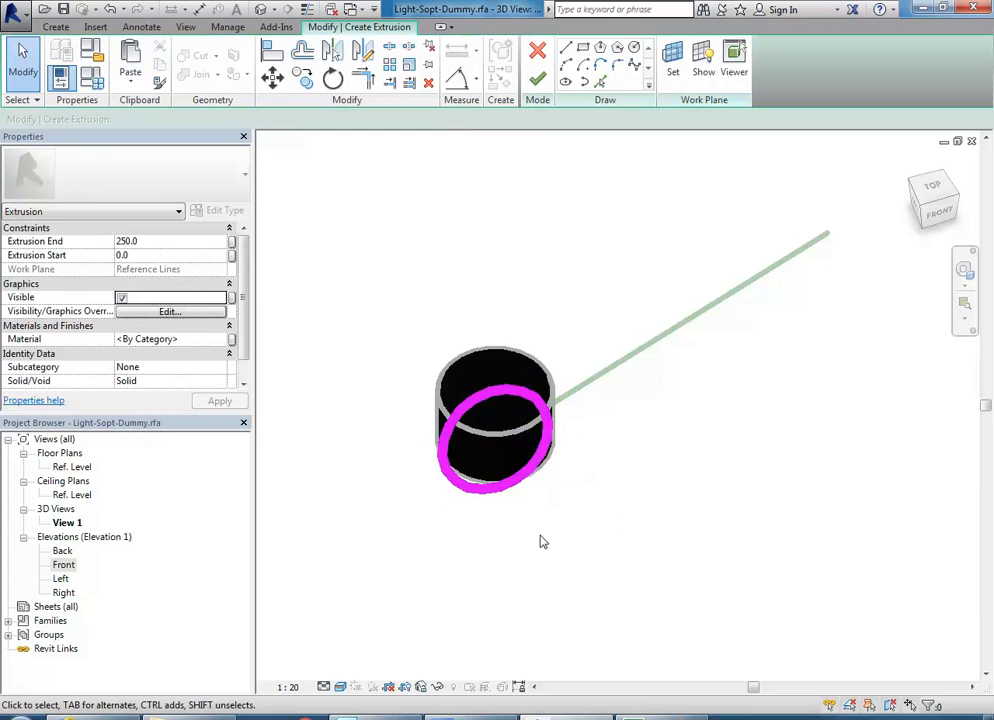
pyautogui.click(174, 242)
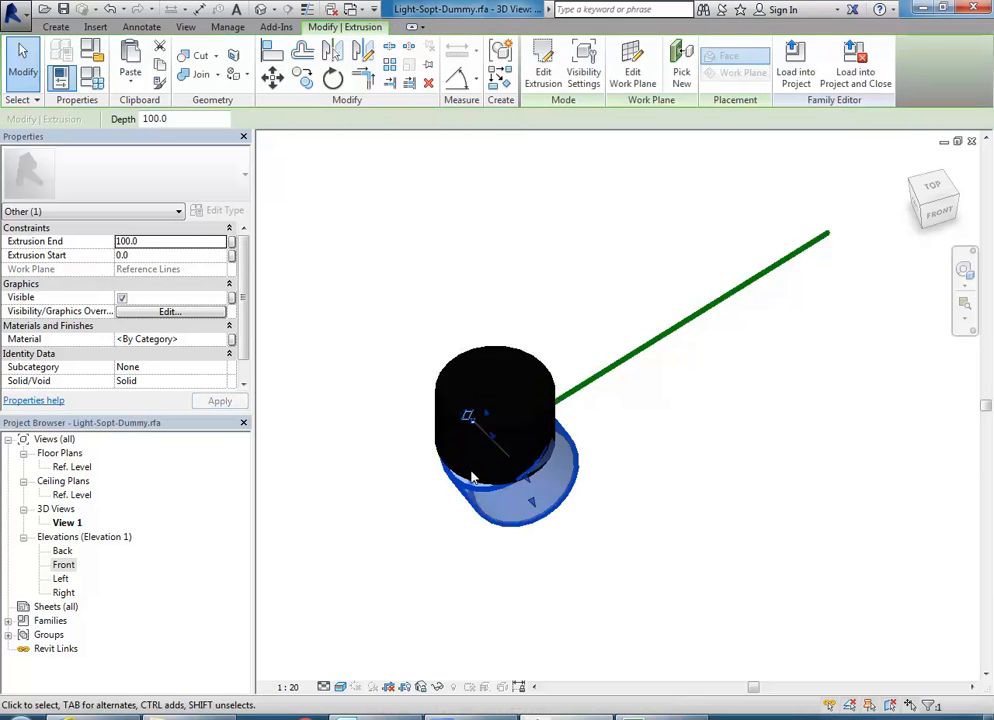
pyautogui.keyDown('shift'); pyautogui.moveTo(528, 502); pyautogui.dragTo(430, 340, button='middle'); pyautogui.keyUp('shift')
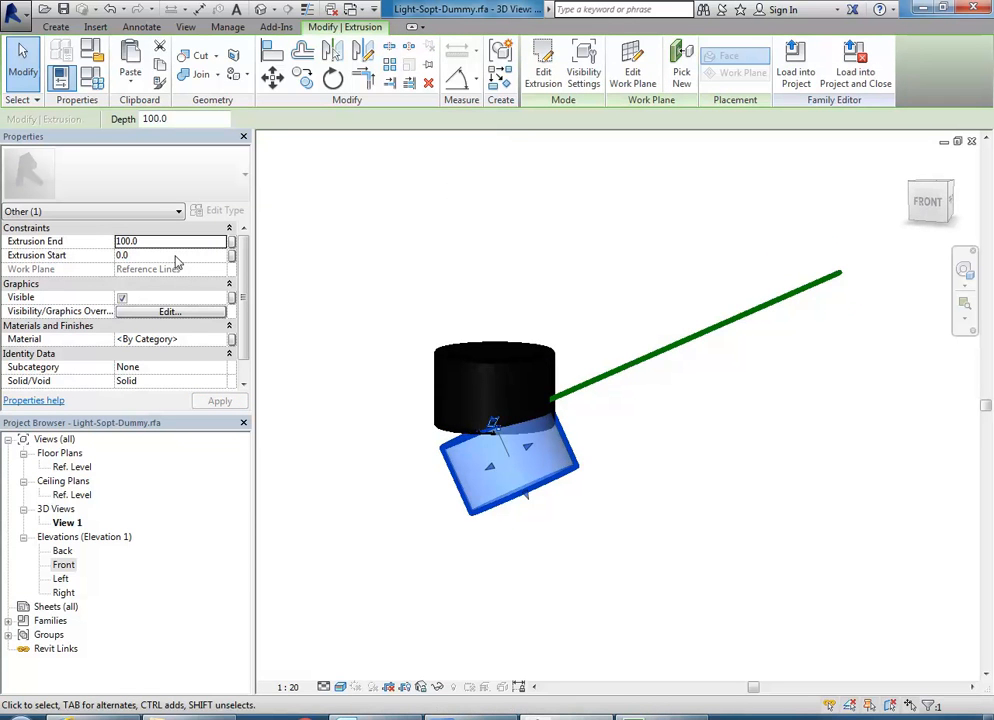
# - Set the tilted extrusion's end to -100 and check it from above in the 3D view
pyautogui.click(156, 242)
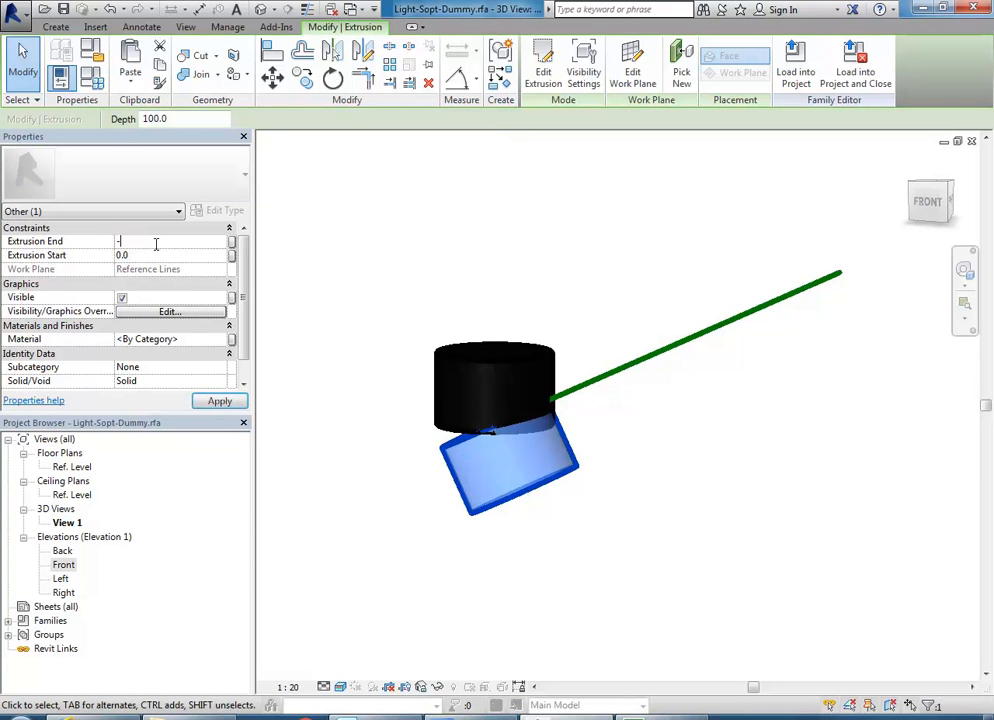
pyautogui.click(557, 552)
pyautogui.keyDown('shift'); pyautogui.moveTo(459, 421); pyautogui.dragTo(473, 501, button='middle'); pyautogui.keyUp('shift')
pyautogui.keyDown('shift'); pyautogui.moveTo(517, 388); pyautogui.dragTo(515, 382, button='middle'); pyautogui.keyUp('shift')
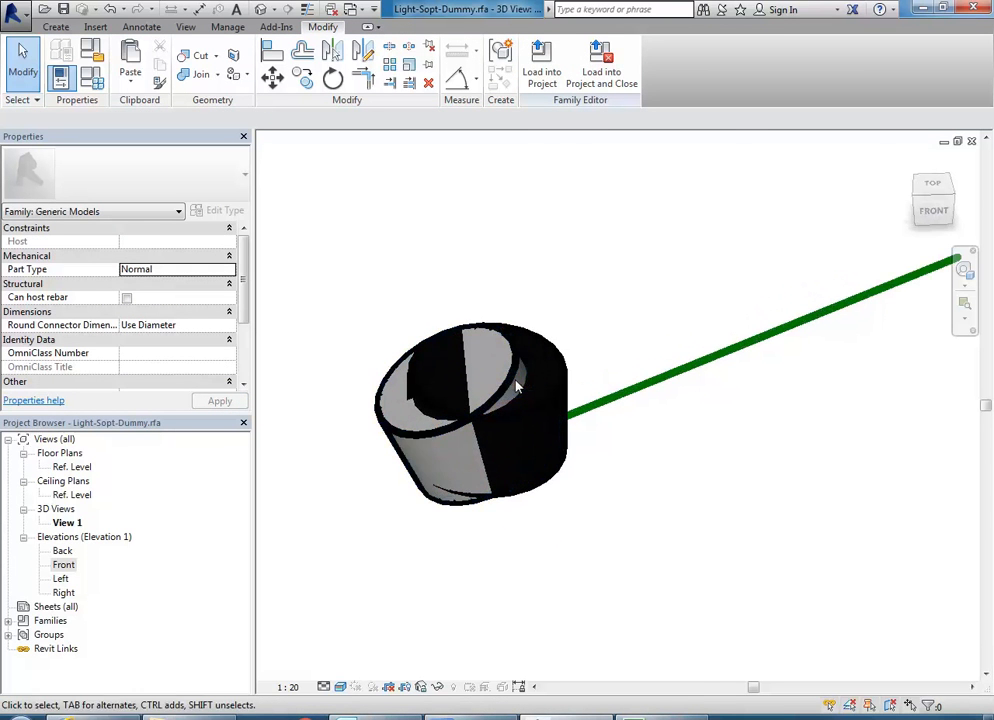
# - Assign the Plastic Black material to the tilted extrusion and associate its material with the Light Fixture Material parameter
pyautogui.click(513, 382)
pyautogui.click(228, 343)
pyautogui.click(226, 343)
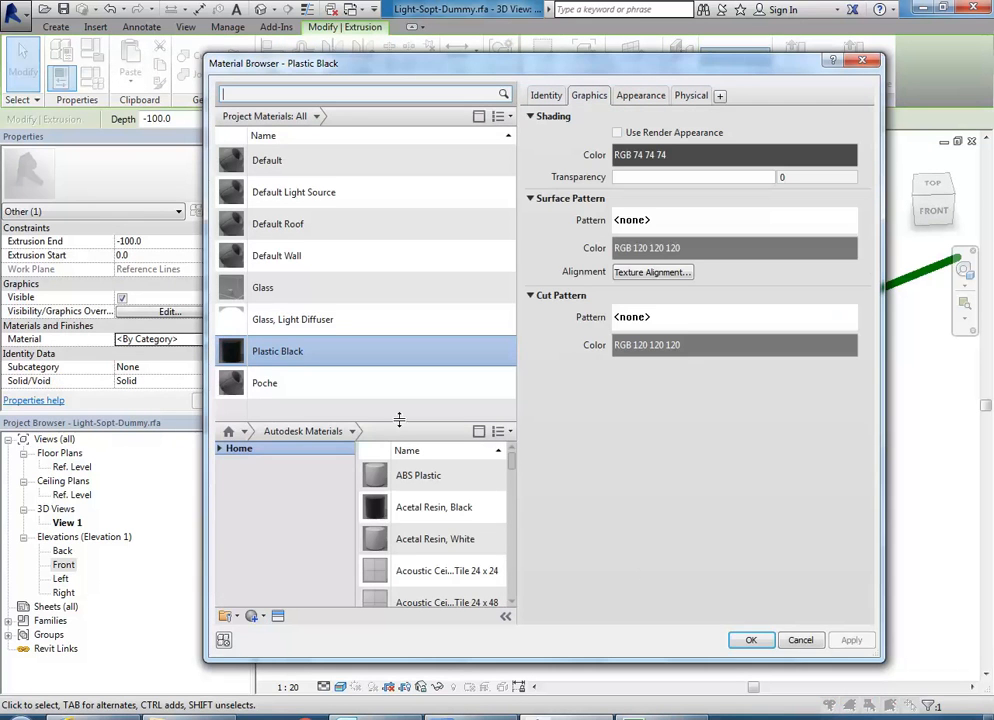
pyautogui.click(741, 645)
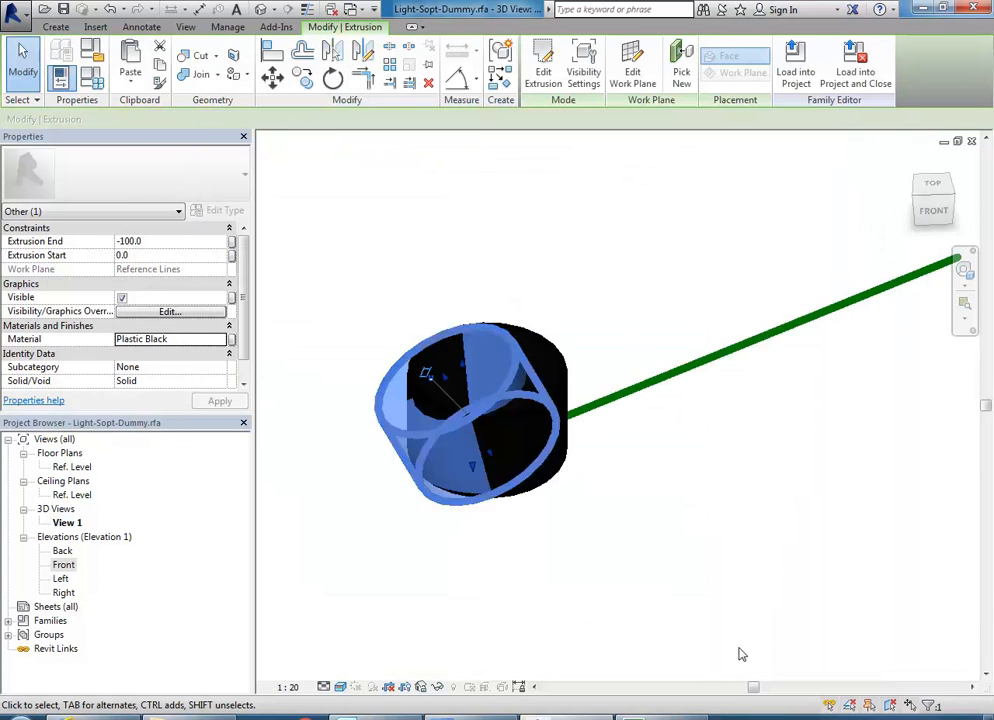
pyautogui.click(232, 341)
pyautogui.click(362, 293)
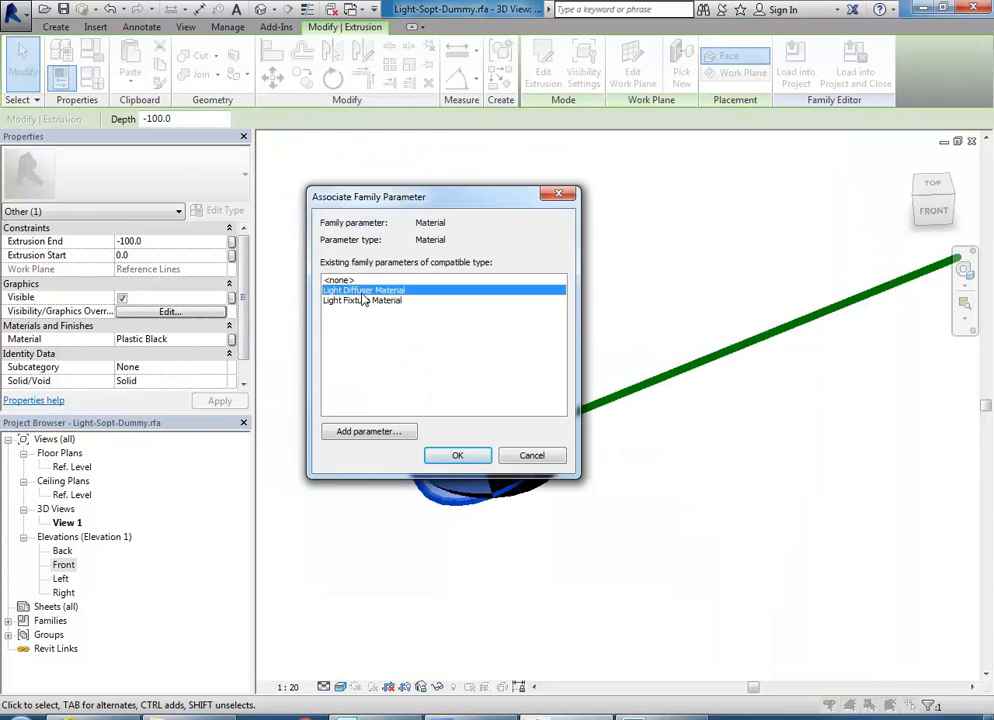
pyautogui.click(363, 301)
pyautogui.click(449, 458)
pyautogui.click(608, 595)
# - Delete the old upright housing geometry, keeping only the tilted extrusion and the reference line
pyautogui.click(559, 388)
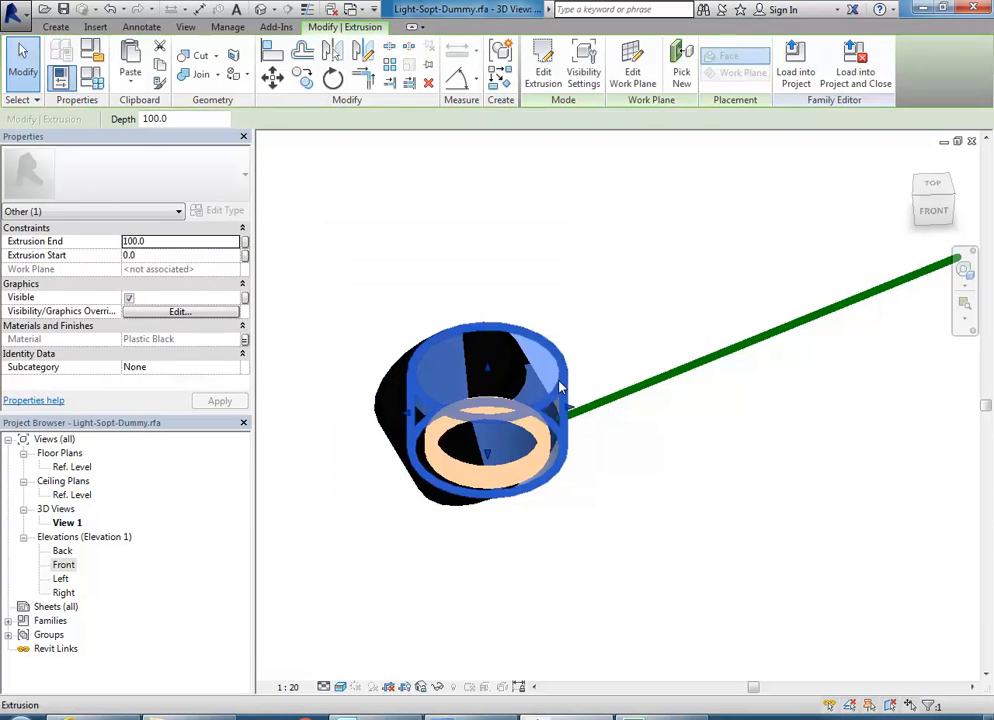
pyautogui.click(561, 526)
pyautogui.keyDown('shift'); pyautogui.moveTo(561, 519); pyautogui.dragTo(393, 508, button='middle'); pyautogui.keyUp('shift')
pyautogui.moveTo(381, 527); pyautogui.dragTo(652, 397)
pyautogui.keyDown('shift'); pyautogui.moveTo(438, 383); pyautogui.dragTo(560, 352, button='middle'); pyautogui.keyUp('shift')
# - In the Front elevation, swing the reference line's upper end to a steeper angle, and check the housing's tilt in View 1
pyautogui.doubleClick(66, 566)
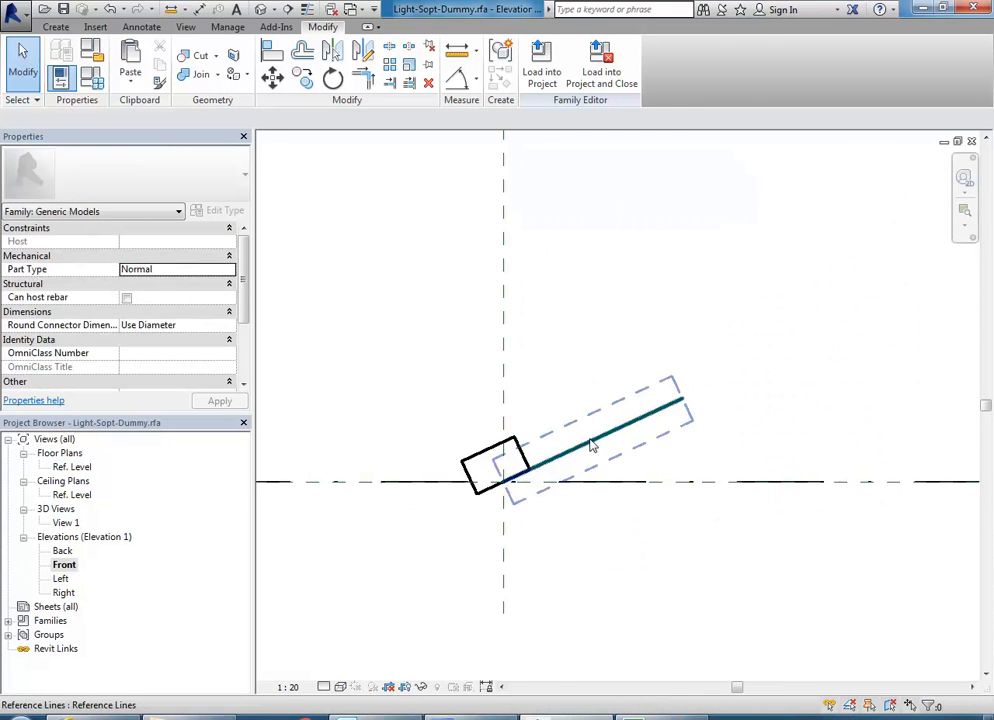
pyautogui.click(590, 441)
pyautogui.scroll(2, 663, 418)
pyautogui.moveTo(694, 391); pyautogui.dragTo(599, 380)
pyautogui.click(362, 435)
pyautogui.scroll(2, 362, 435)
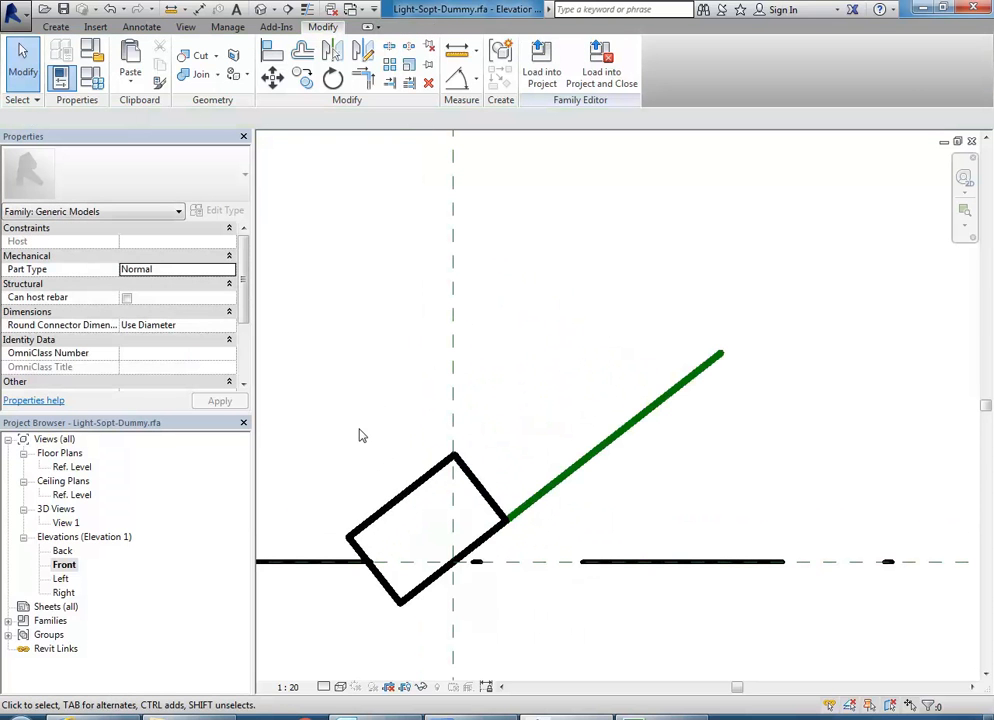
pyautogui.doubleClick(65, 522)
pyautogui.keyDown('shift'); pyautogui.moveTo(593, 646); pyautogui.dragTo(480, 447, button='middle'); pyautogui.keyUp('shift')
pyautogui.keyDown('shift'); pyautogui.moveTo(392, 331); pyautogui.dragTo(180, 295, button='middle'); pyautogui.keyUp('shift')
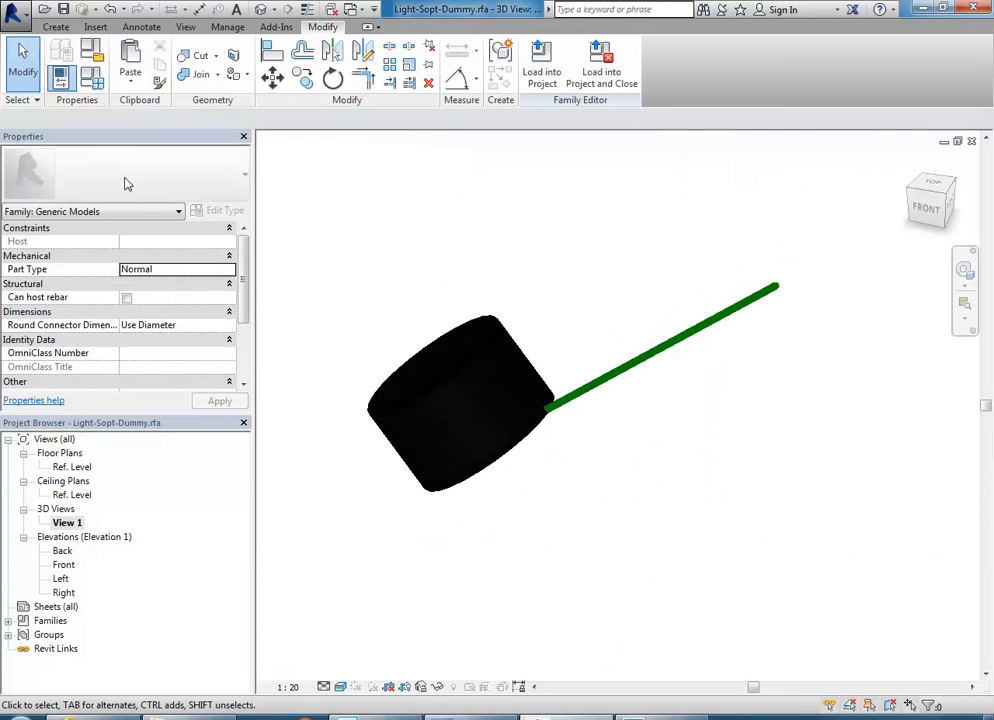
# - Start a void extrusion with its work plane shown and sketch a circle of about 58 radius centred on the reference line's lower endpoint
pyautogui.click(55, 27)
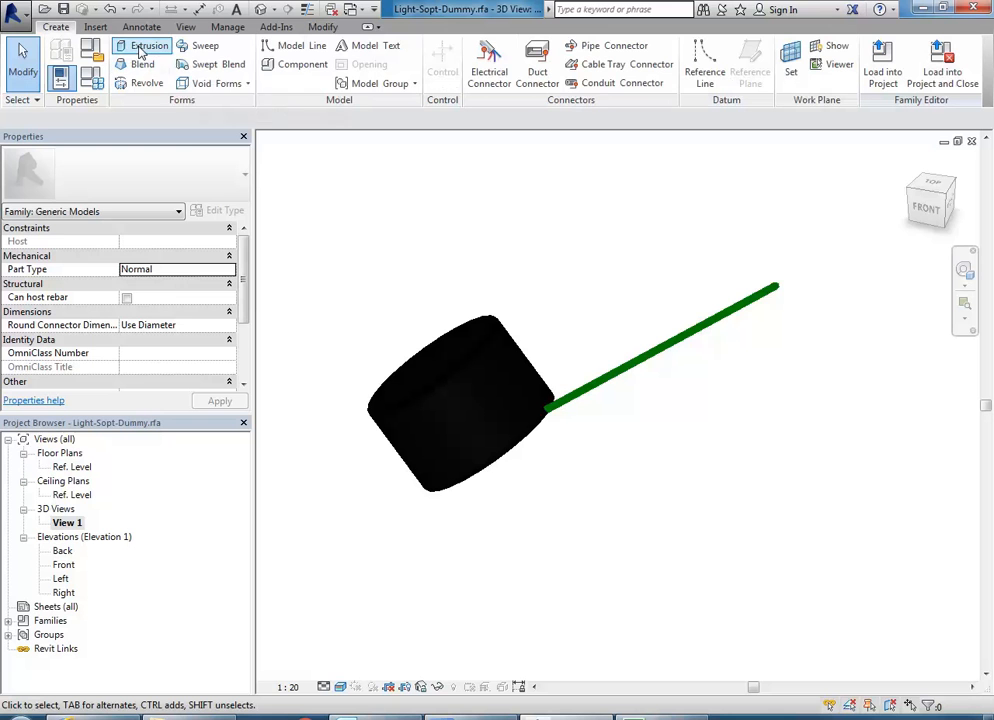
pyautogui.click(210, 88)
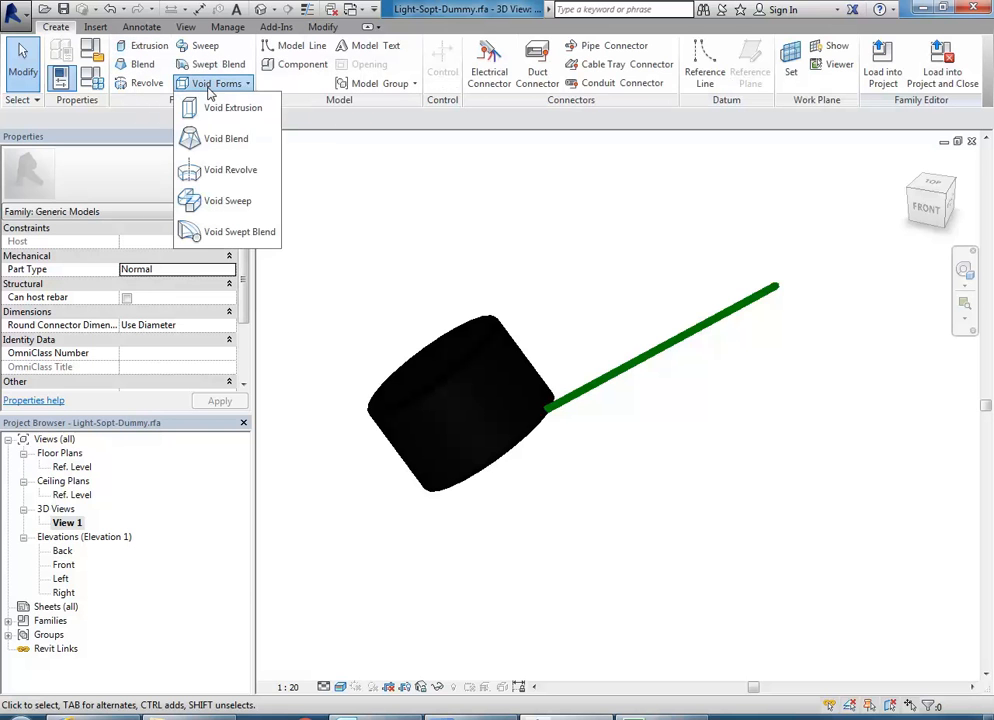
pyautogui.click(186, 104)
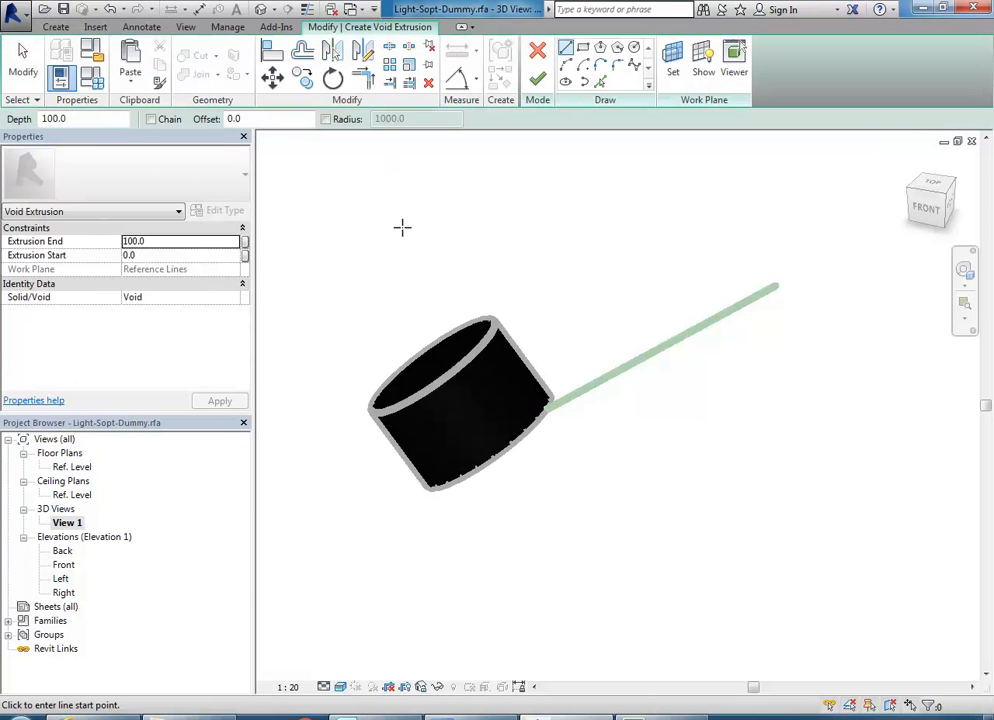
pyautogui.click(704, 78)
pyautogui.keyDown('shift'); pyautogui.moveTo(660, 430); pyautogui.dragTo(443, 317, button='middle'); pyautogui.keyUp('shift')
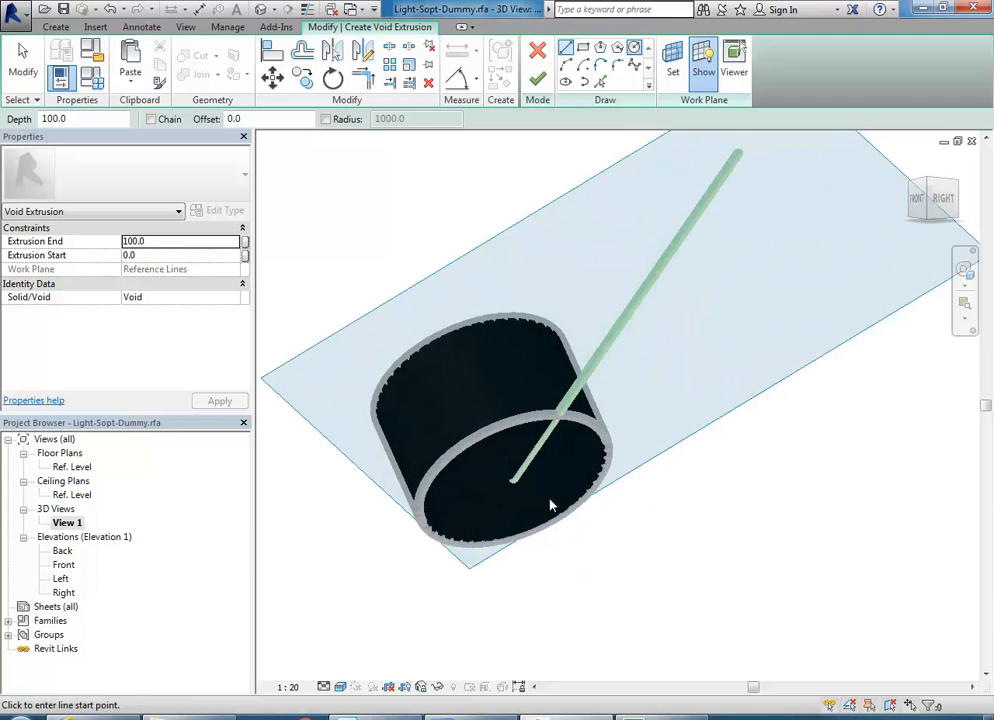
pyautogui.scroll(3, 517, 473)
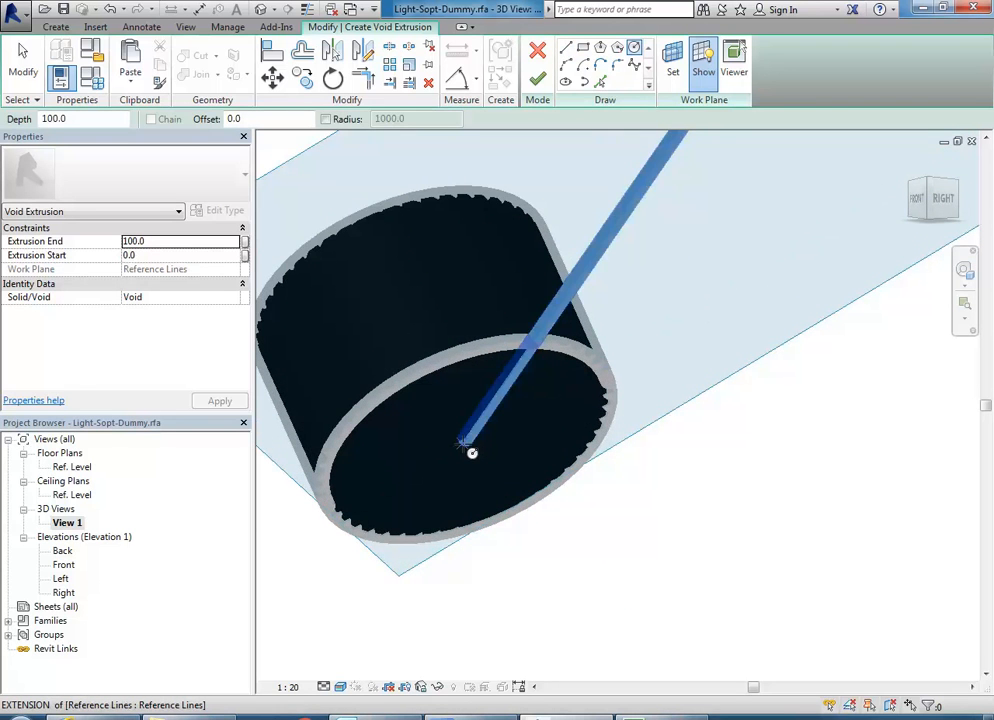
pyautogui.click(422, 382)
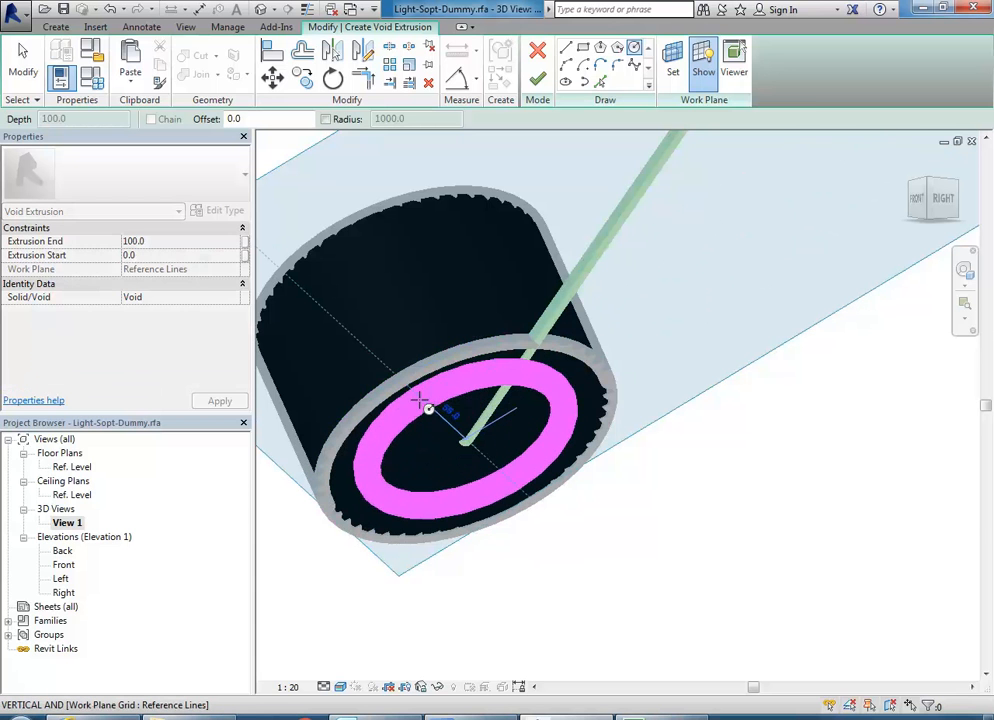
pyautogui.click(424, 405)
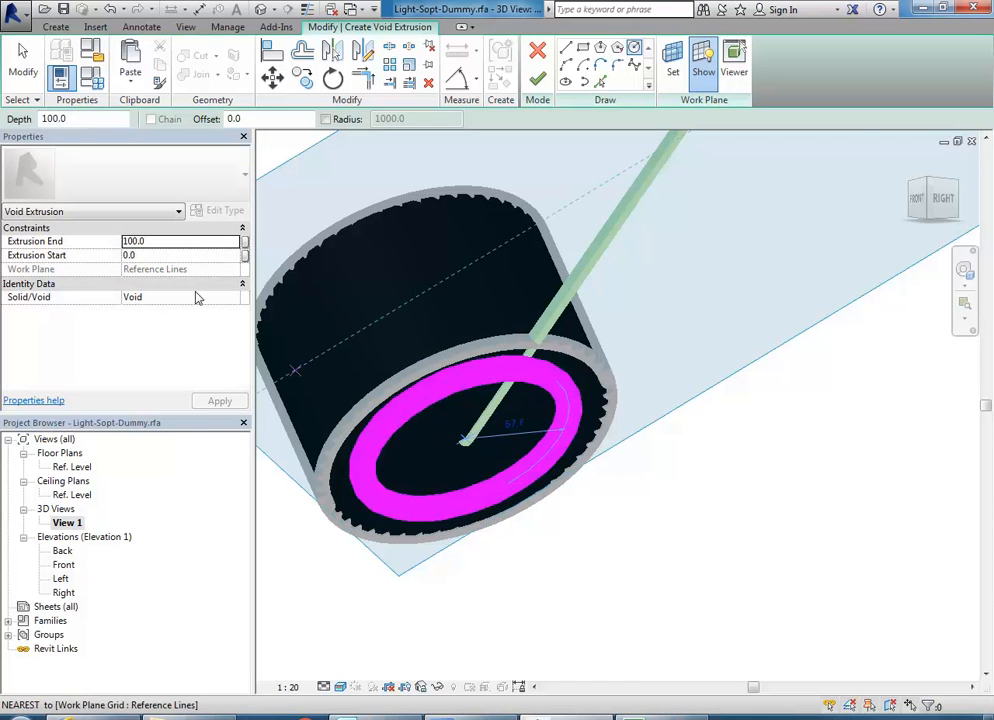
# - Finish the void extrusion with an end of -30, and change its end to 30 to recess the housing
pyautogui.click(184, 242)
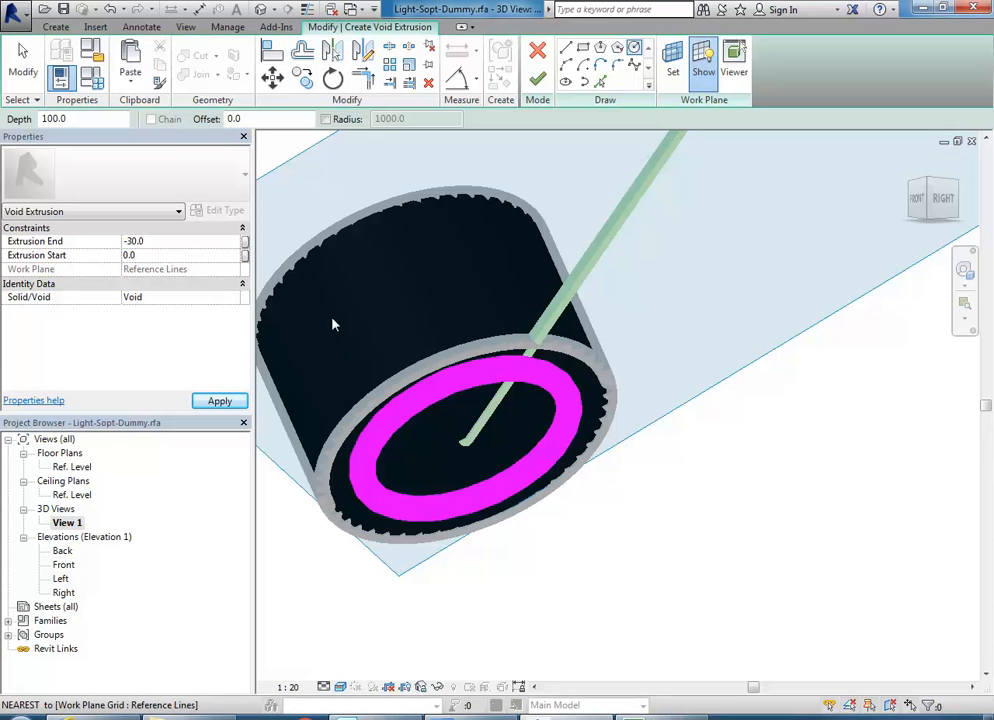
pyautogui.click(537, 79)
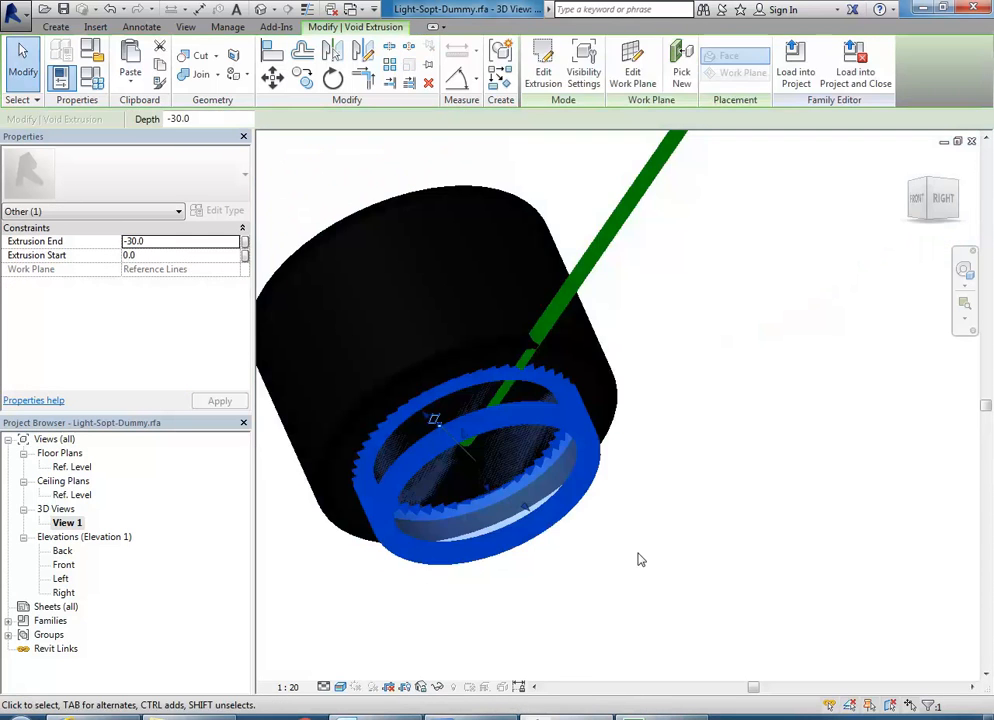
pyautogui.click(167, 242)
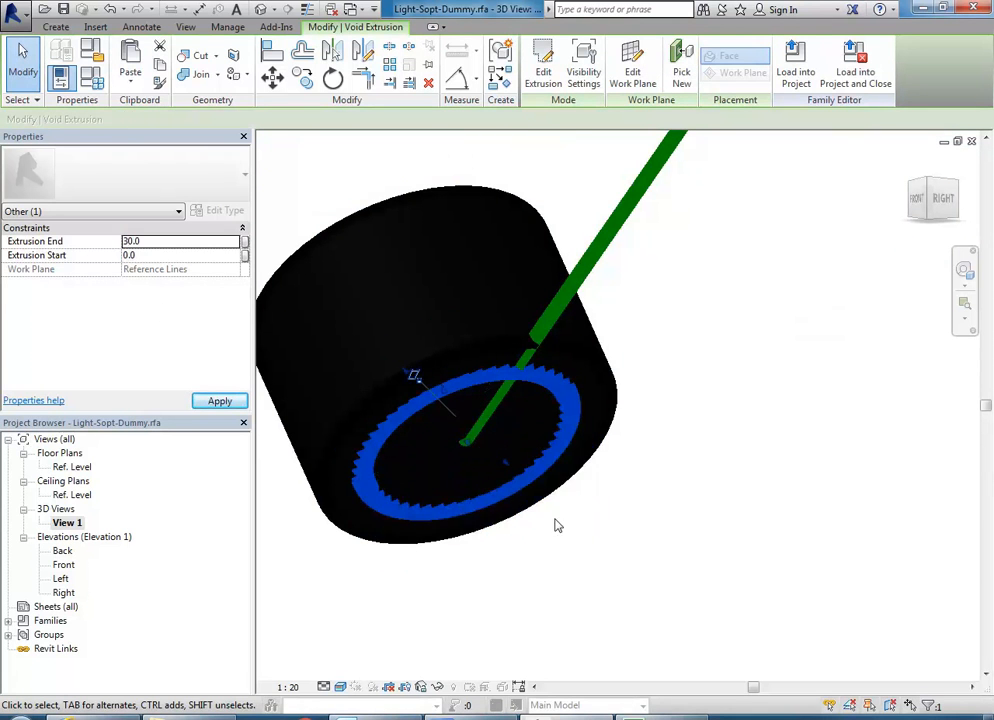
pyautogui.click(619, 583)
pyautogui.keyDown('shift'); pyautogui.moveTo(565, 595); pyautogui.dragTo(491, 597, button='middle'); pyautogui.keyUp('shift')
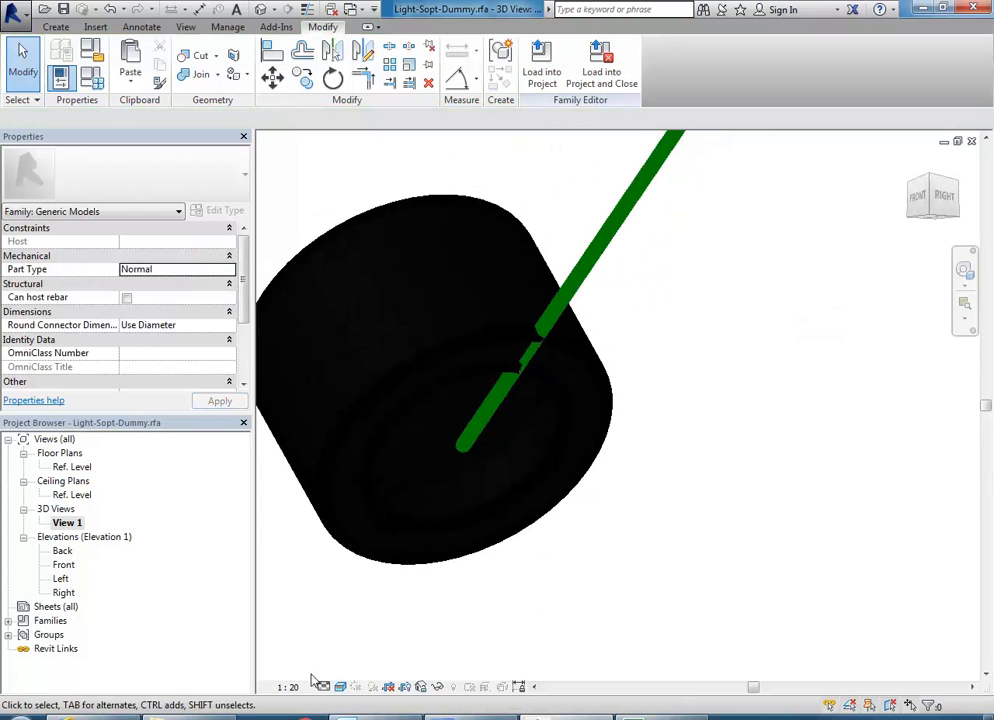
# - Switch the 3D view to the shaded visual style and inspect the recess in the housing
pyautogui.click(340, 687)
pyautogui.click(366, 625)
pyautogui.moveTo(402, 392)
pyautogui.keyDown('shift'); pyautogui.mouseDown(button='middle')
pyautogui.moveTo(462, 412)
pyautogui.moveTo(417, 366)
pyautogui.moveTo(404, 549)
pyautogui.mouseUp(button='middle'); pyautogui.keyUp('shift')
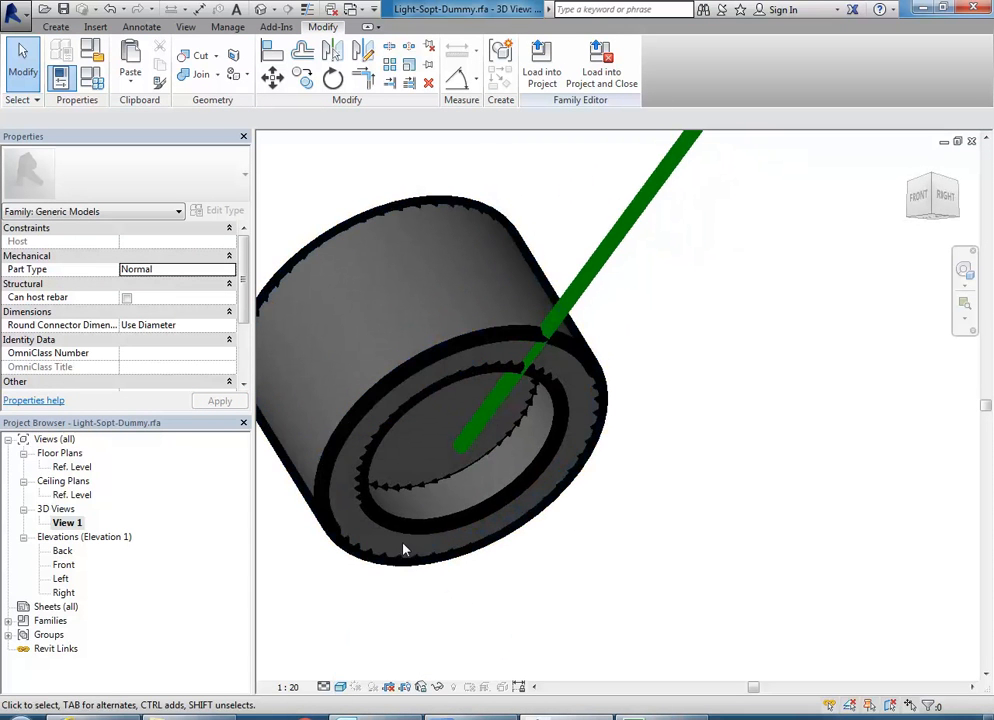
# - Start a solid extrusion for the diffuser and sketch a circle of about 58 radius centred on the reference line's lower endpoint
pyautogui.click(55, 27)
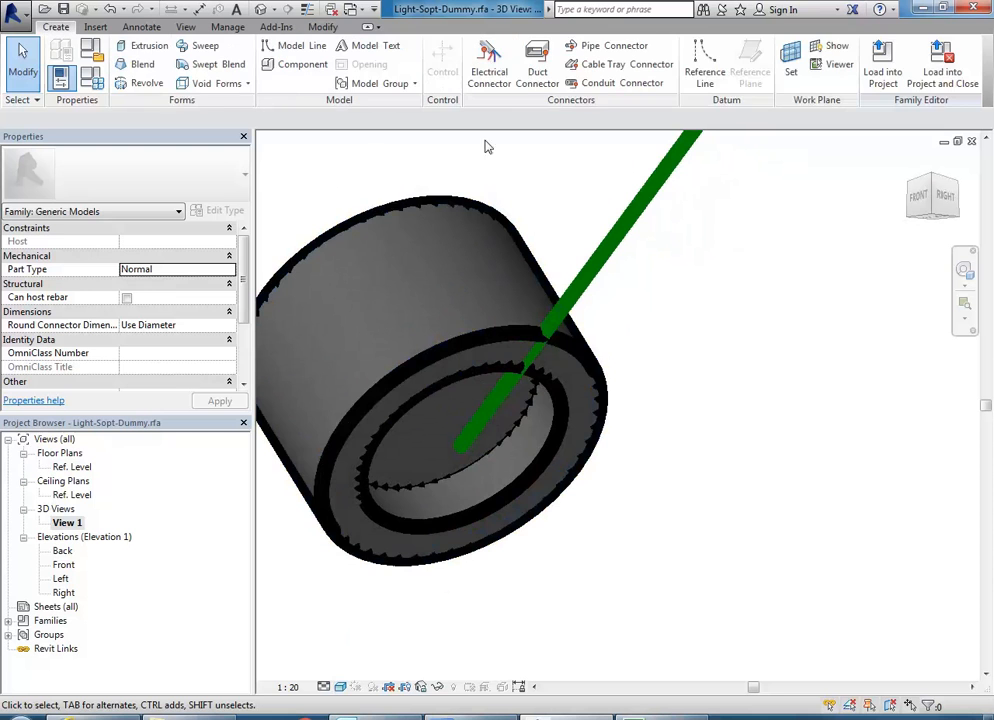
pyautogui.click(144, 46)
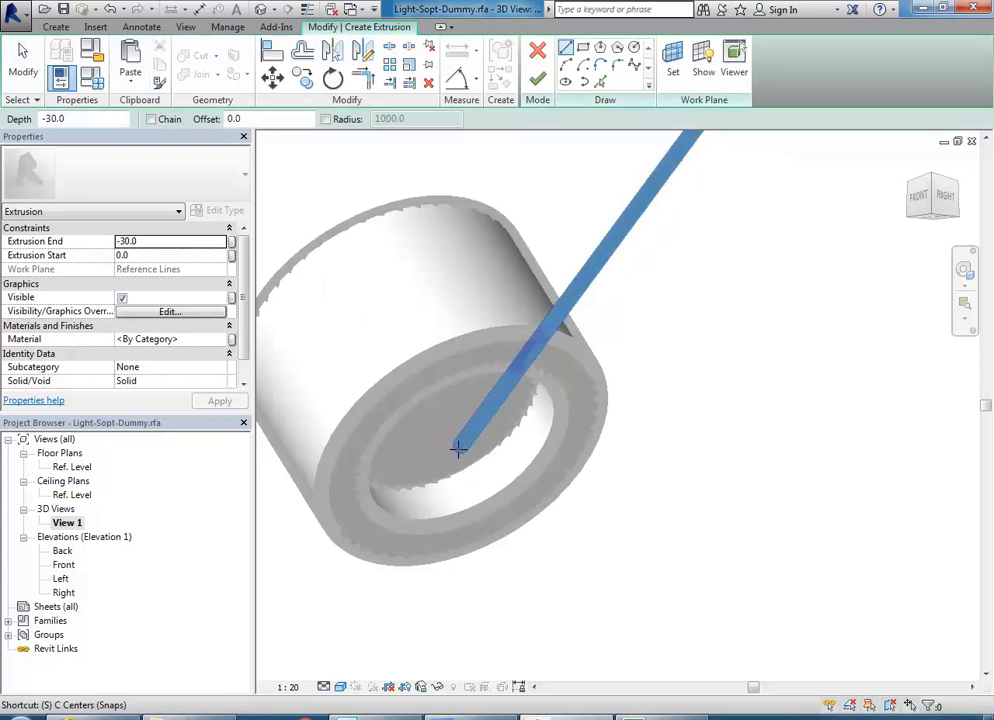
pyautogui.click(403, 407)
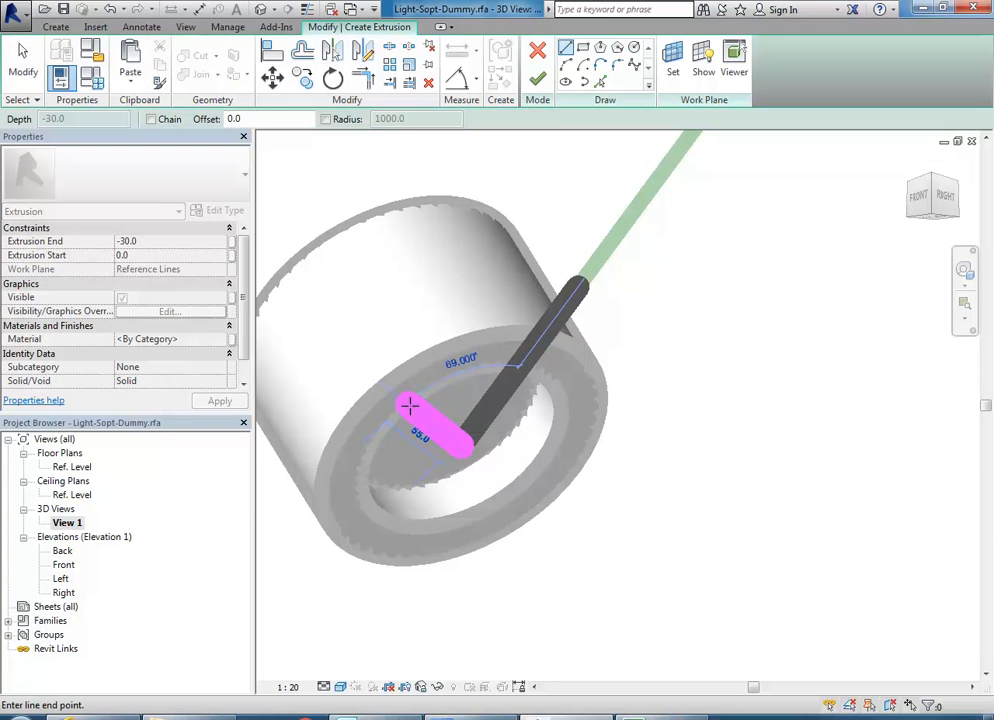
pyautogui.click(634, 48)
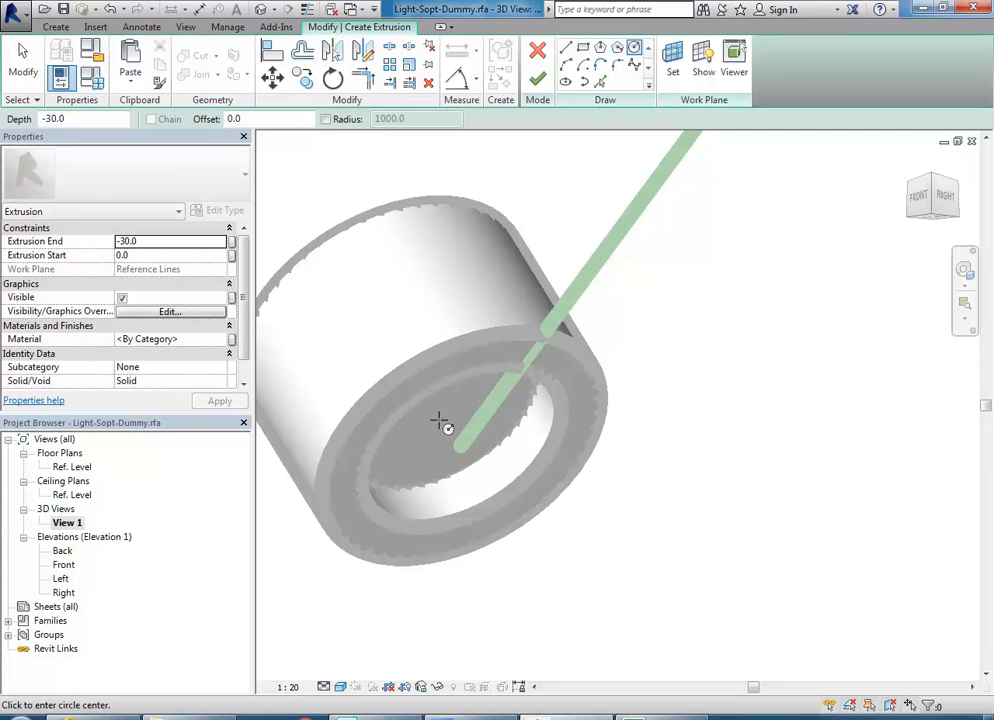
pyautogui.click(404, 419)
pyautogui.click(402, 415)
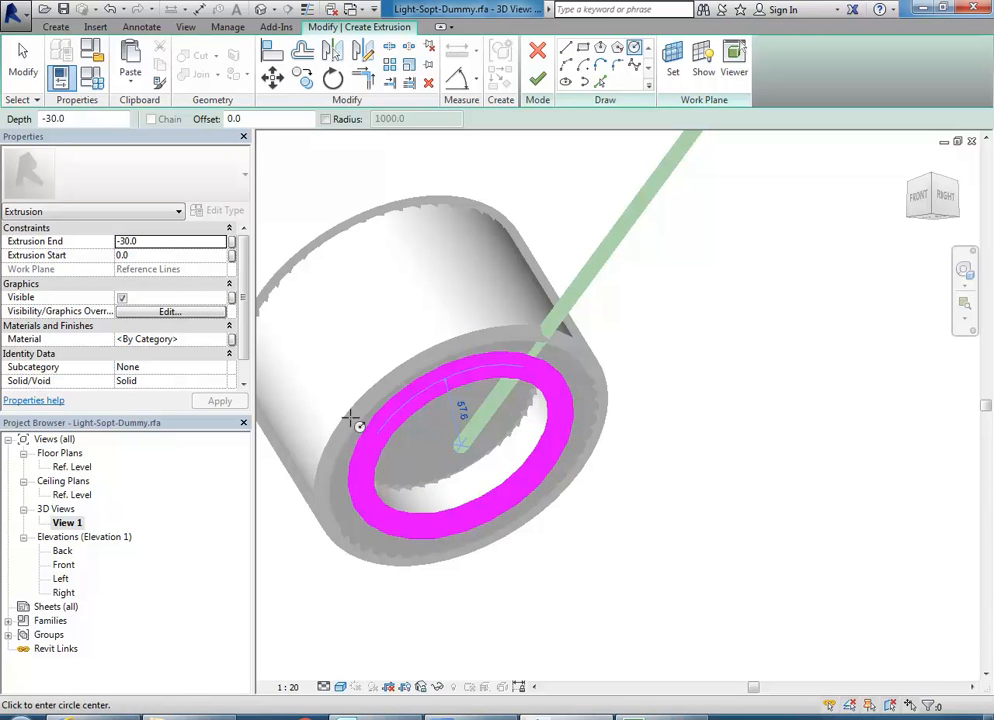
# - Set the diffuser's Extrusion End to 30 and its Extrusion Start to 15
pyautogui.click(161, 243)
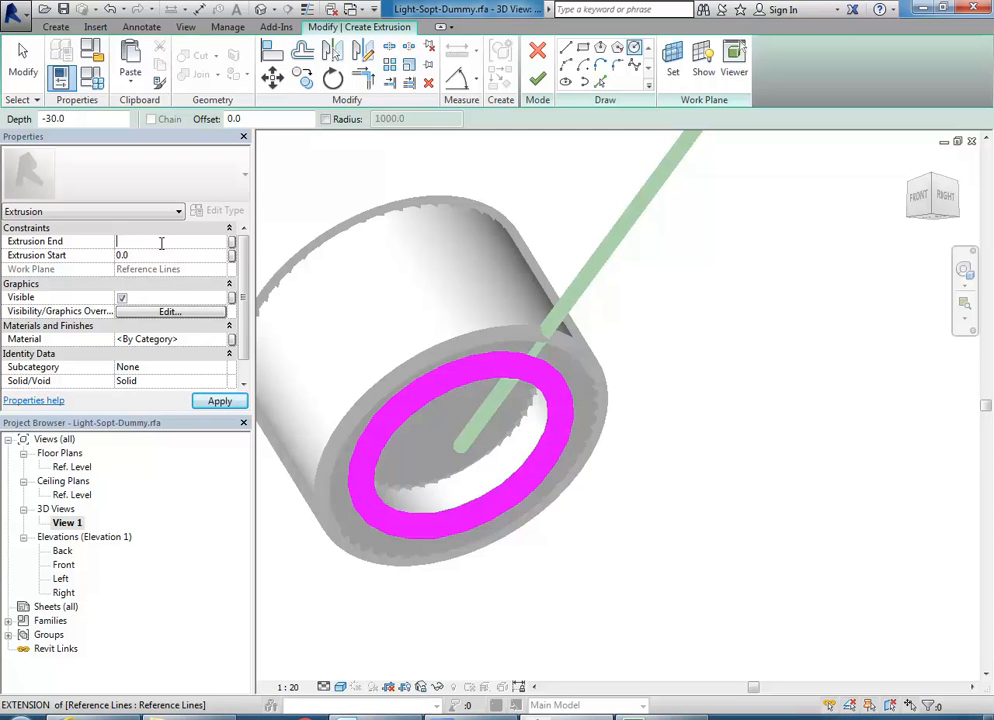
pyautogui.press('Return')
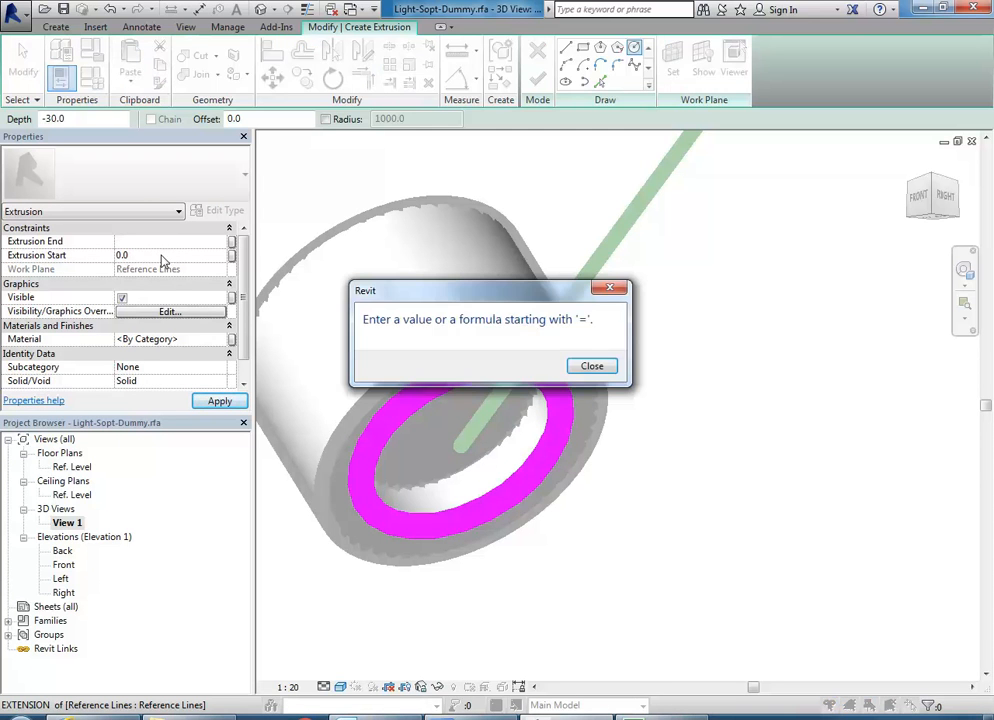
pyautogui.click(590, 367)
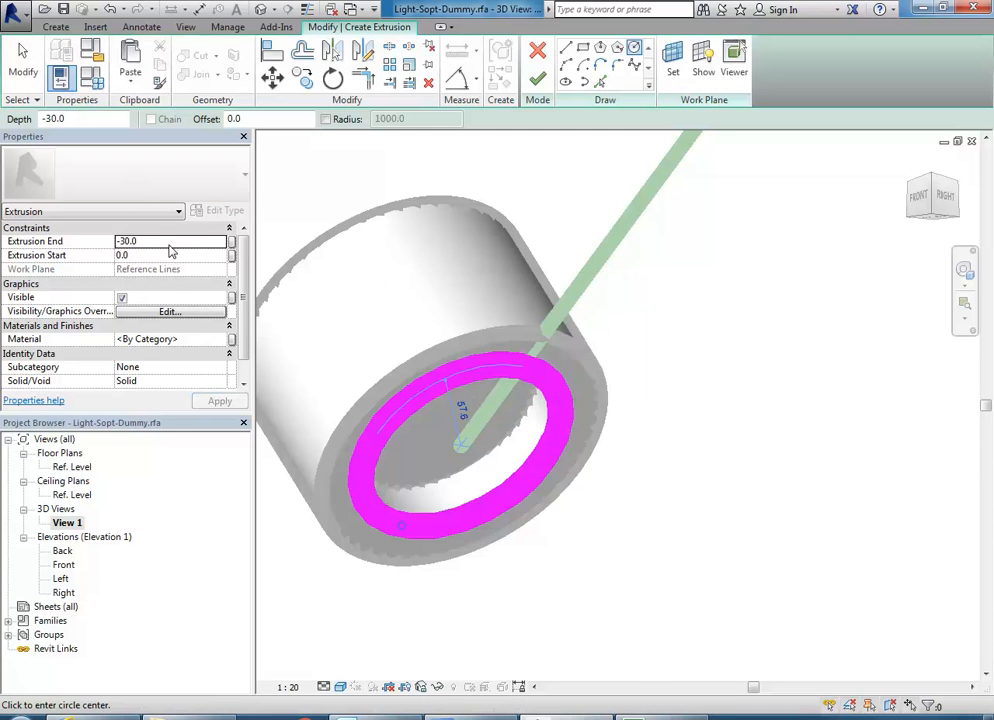
pyautogui.click(170, 243)
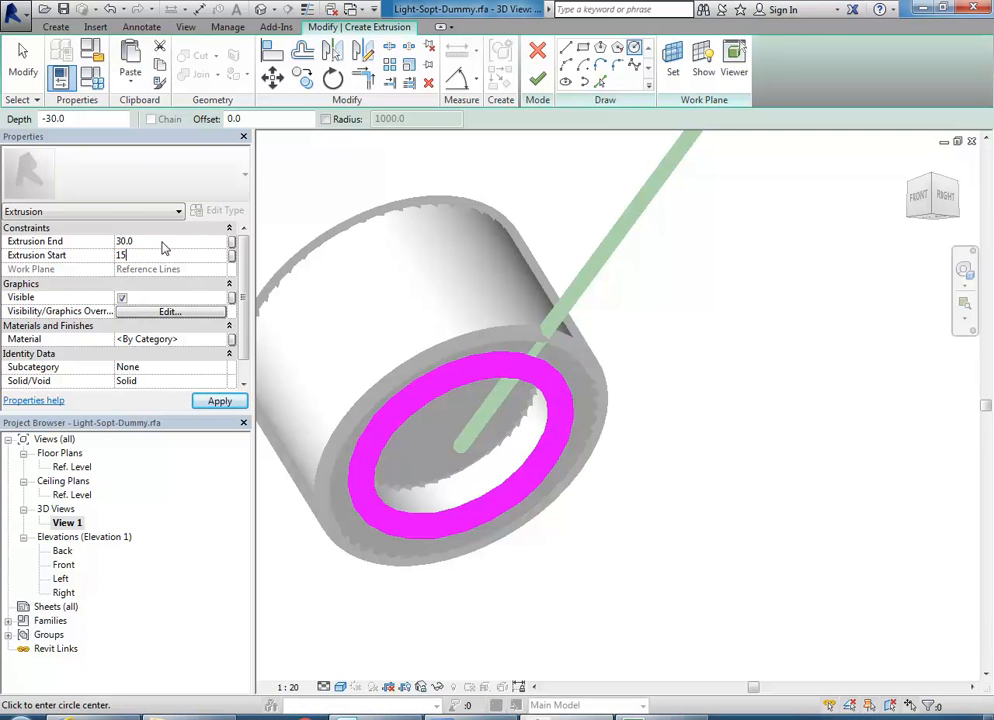
# - Assign Glass, Light Diffuser to the diffuser extrusion and associate its material with the Light Diffuser Material parameter
pyautogui.click(228, 340)
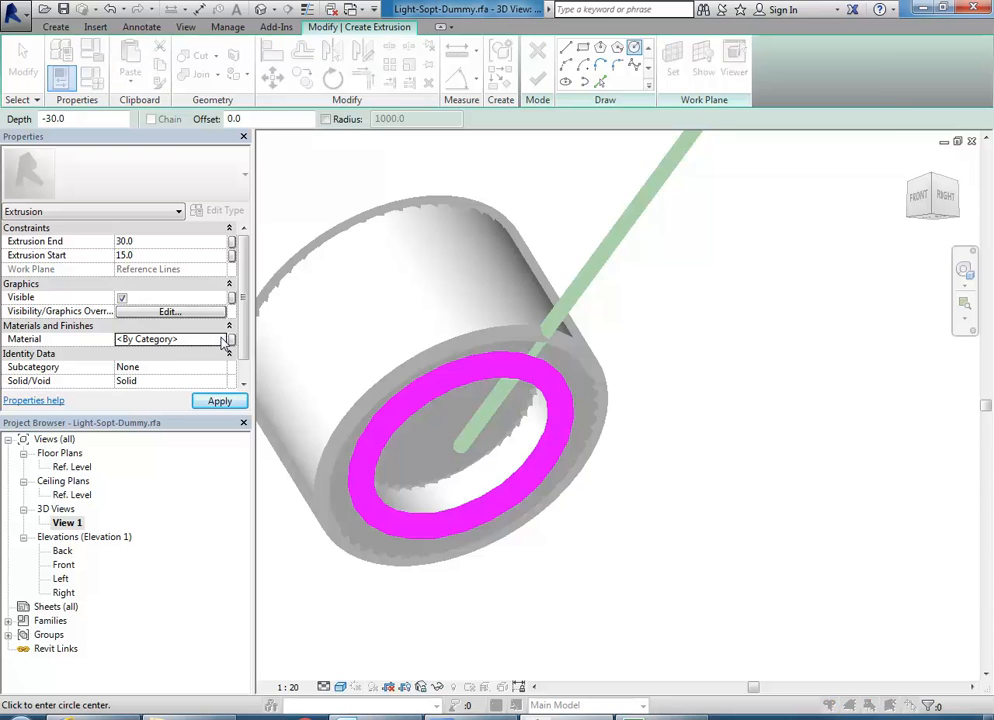
pyautogui.click(386, 321)
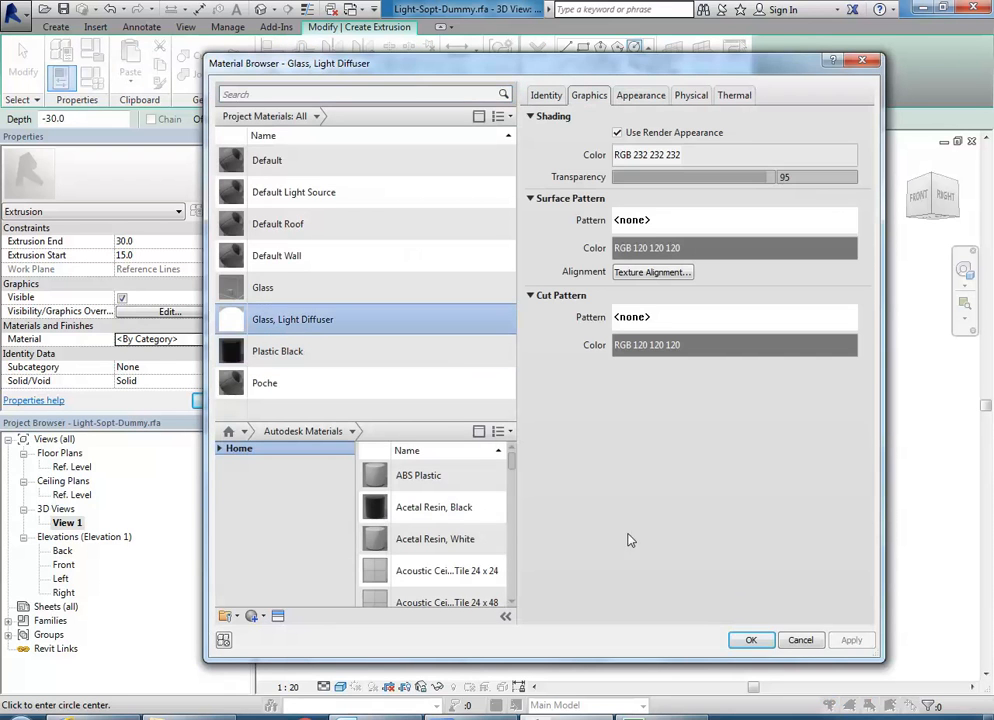
pyautogui.click(751, 641)
pyautogui.click(231, 339)
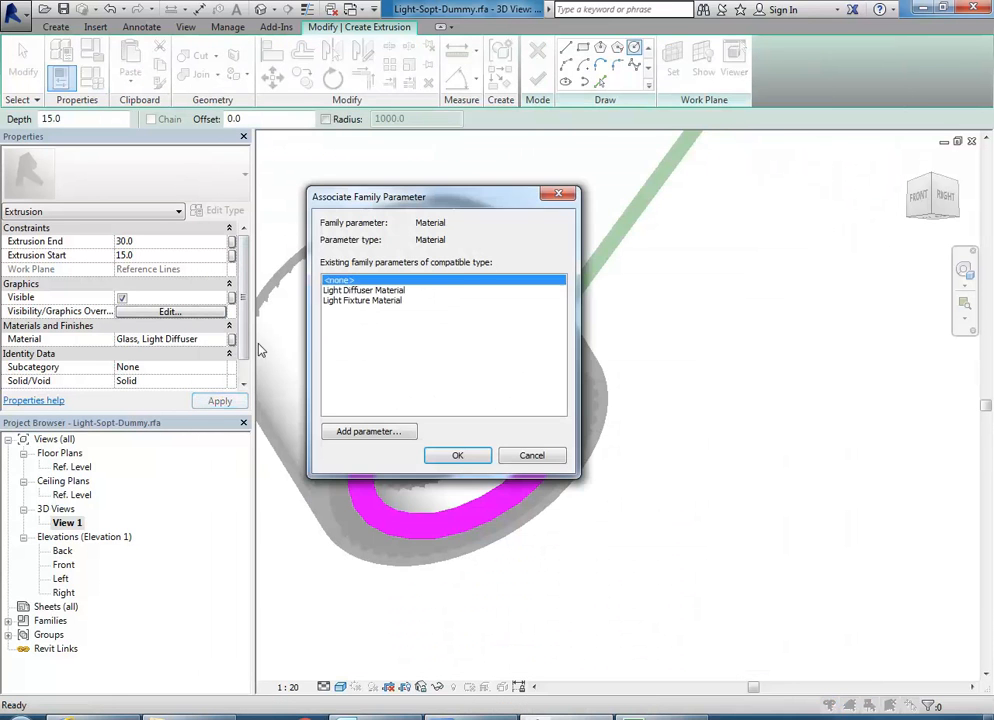
pyautogui.click(360, 290)
pyautogui.click(458, 456)
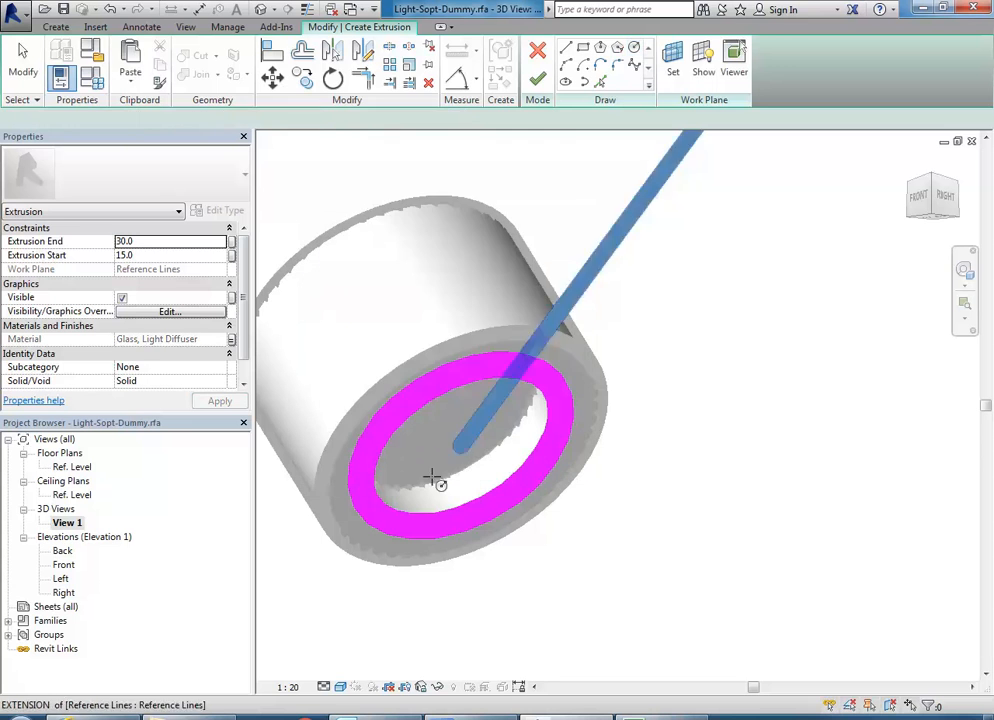
# - Finish the diffuser extrusion, set its end to -30 and start to -15, and check its placement in the recess
pyautogui.rightClick(326, 197)
pyautogui.click(400, 205)
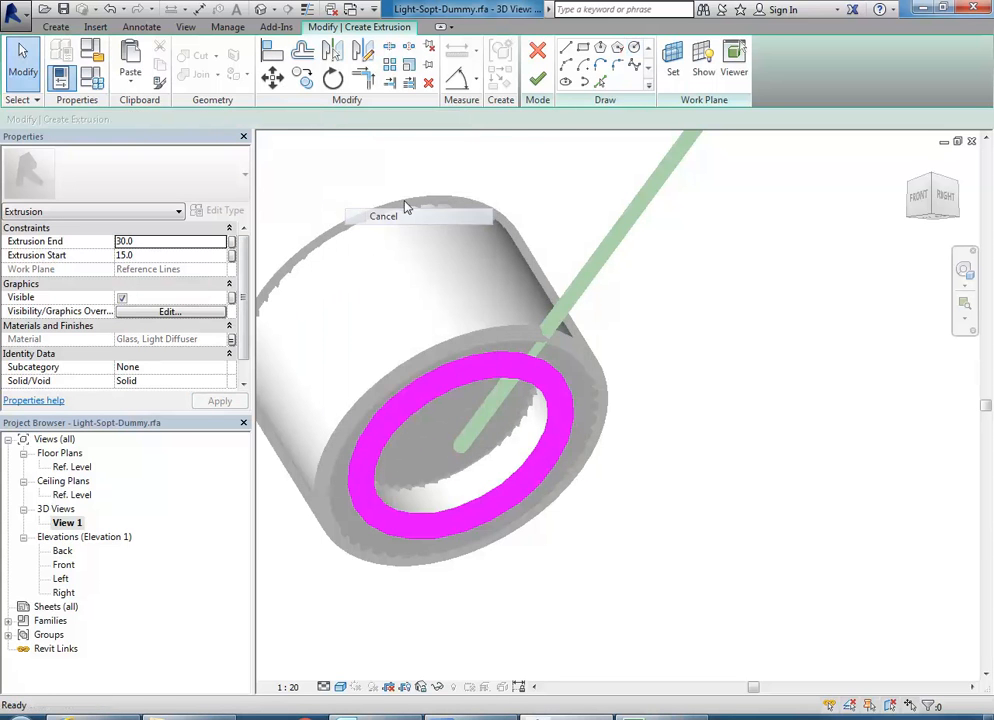
pyautogui.click(538, 80)
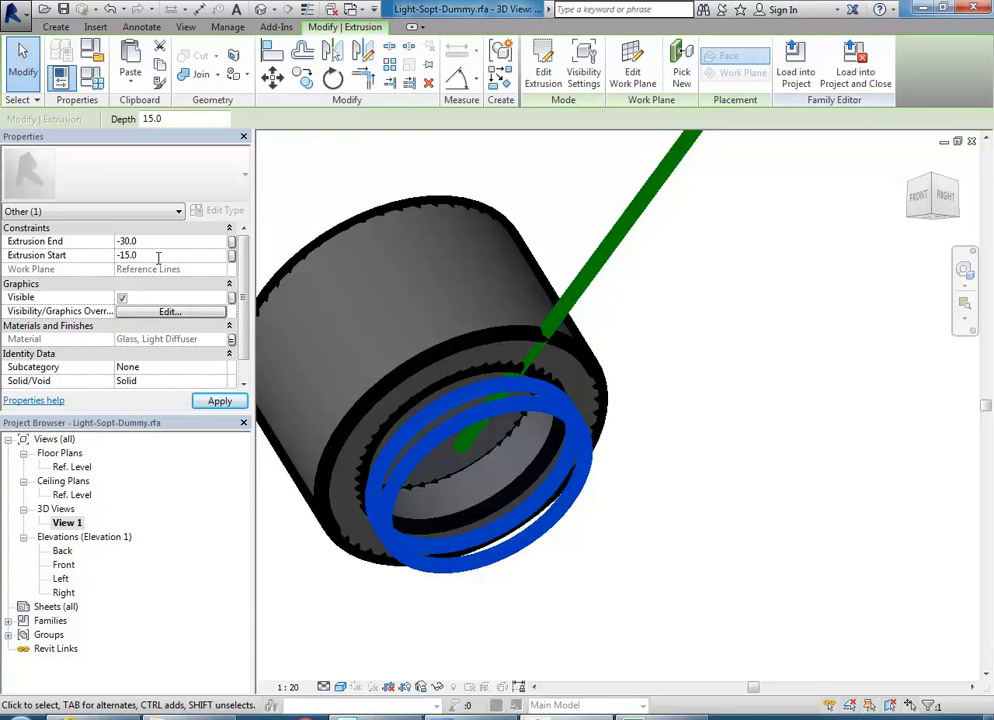
pyautogui.click(220, 401)
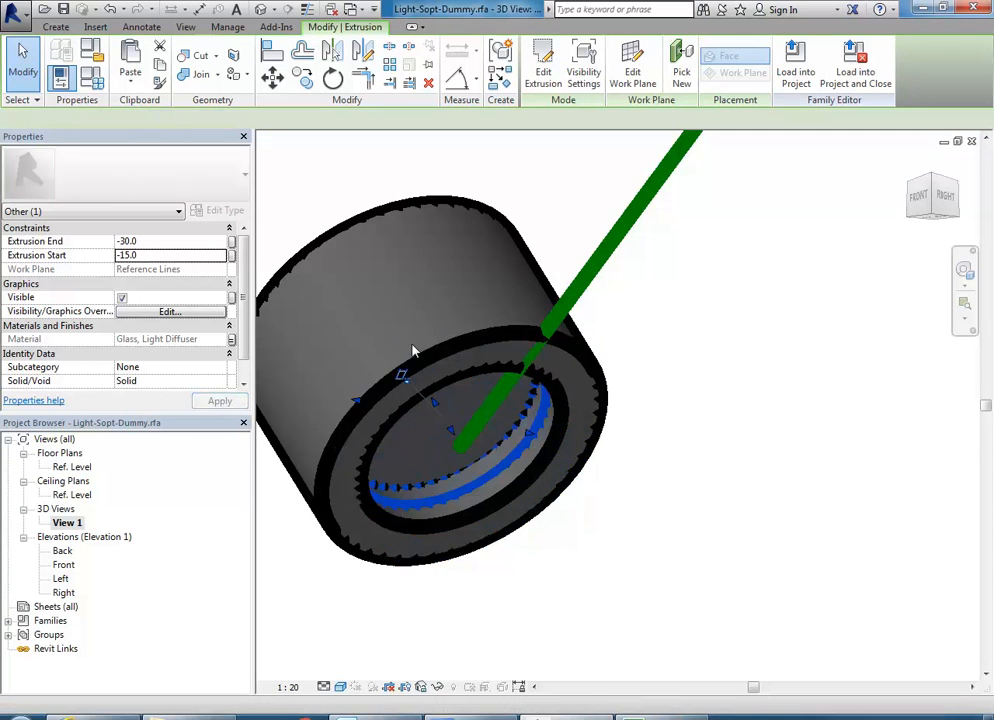
pyautogui.click(319, 200)
pyautogui.keyDown('shift'); pyautogui.moveTo(385, 310); pyautogui.dragTo(513, 408, button='middle'); pyautogui.keyUp('shift')
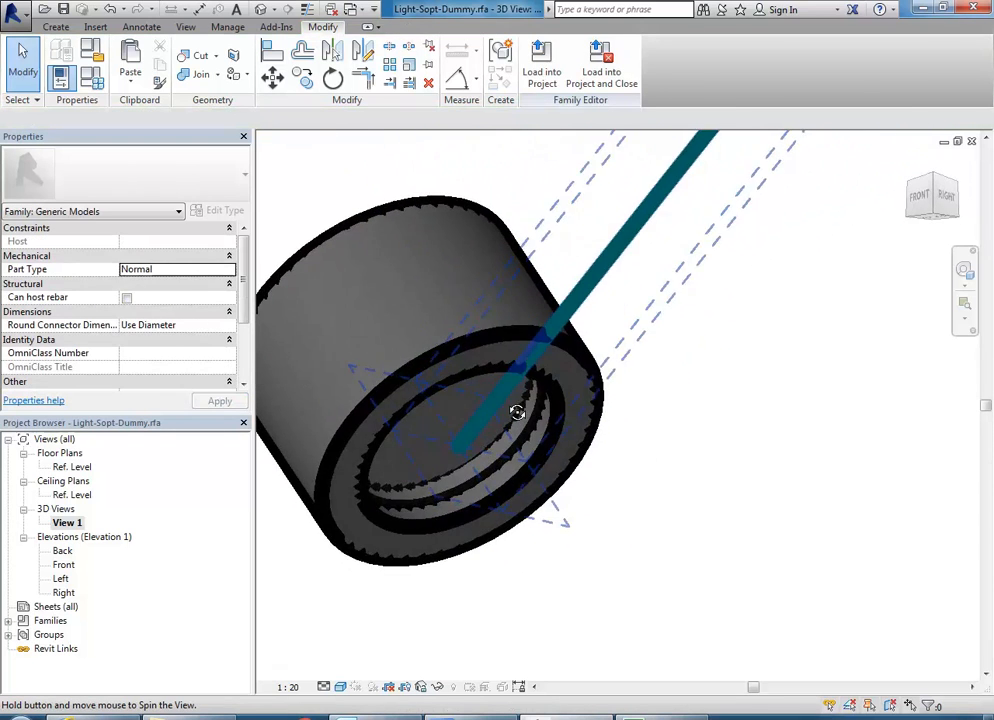
pyautogui.moveTo(340, 291); pyautogui.dragTo(445, 413, button='middle')
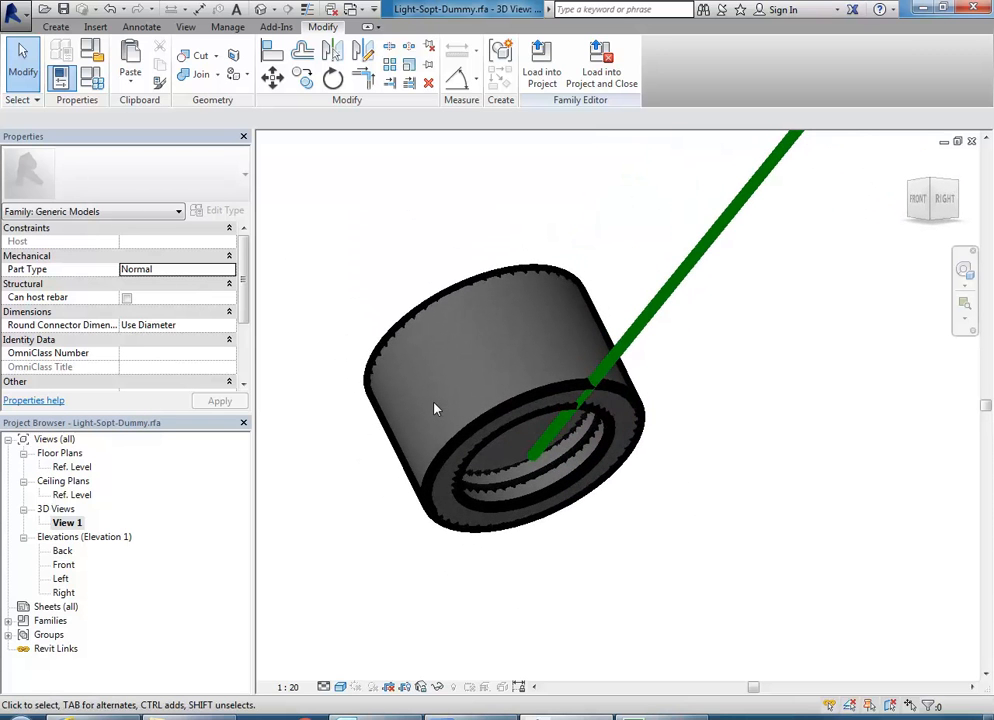
# - Switch from the 3D view to the Front elevation and check the sloped reference line at the light fixture
pyautogui.scroll(3, 566, 432)
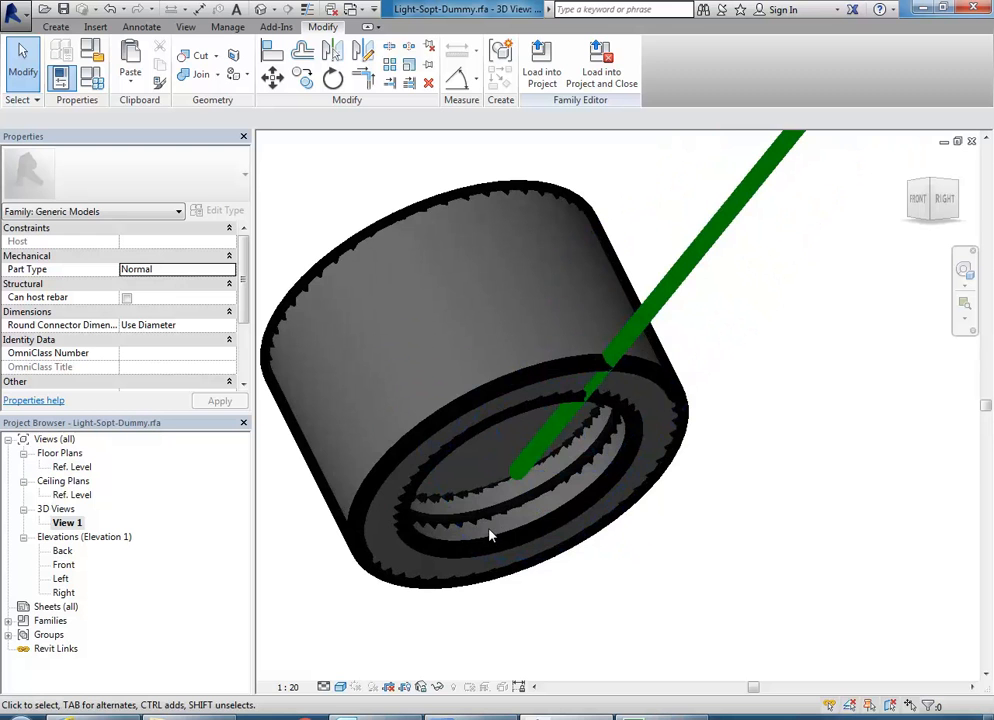
pyautogui.scroll(-3, 490, 537)
pyautogui.keyDown('shift'); pyautogui.moveTo(506, 477); pyautogui.dragTo(398, 392, button='middle'); pyautogui.keyUp('shift')
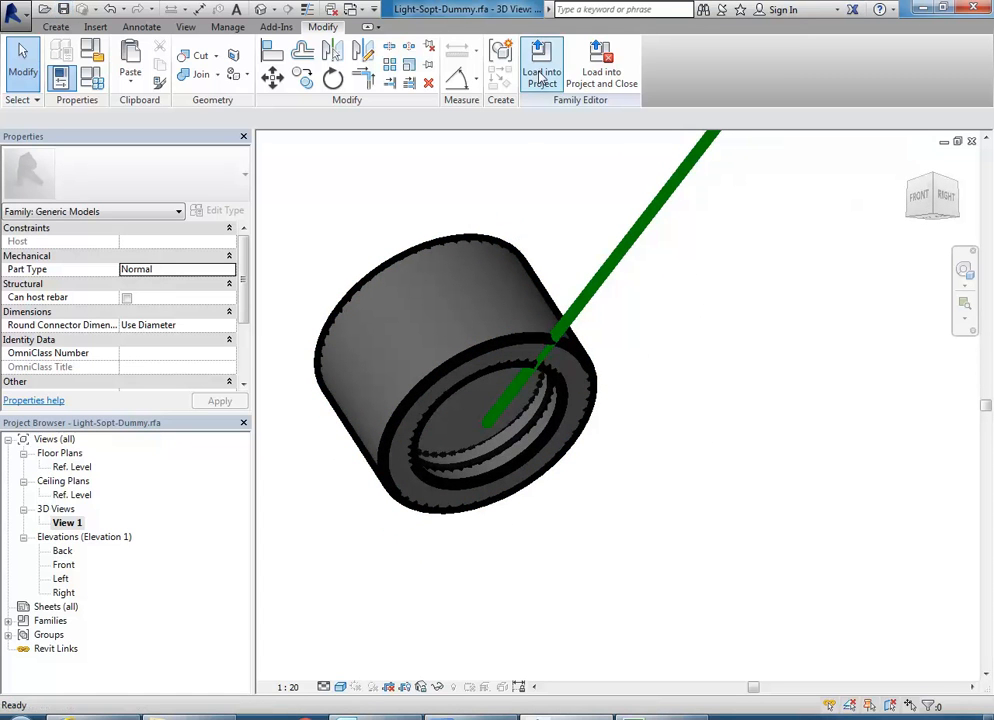
pyautogui.doubleClick(62, 566)
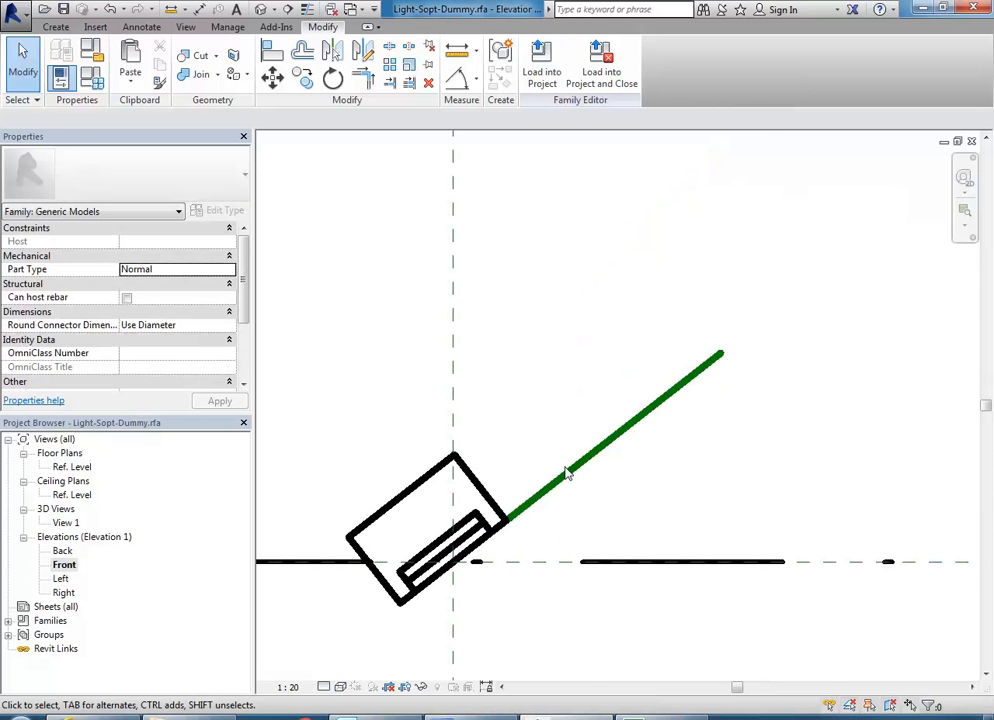
pyautogui.click(578, 473)
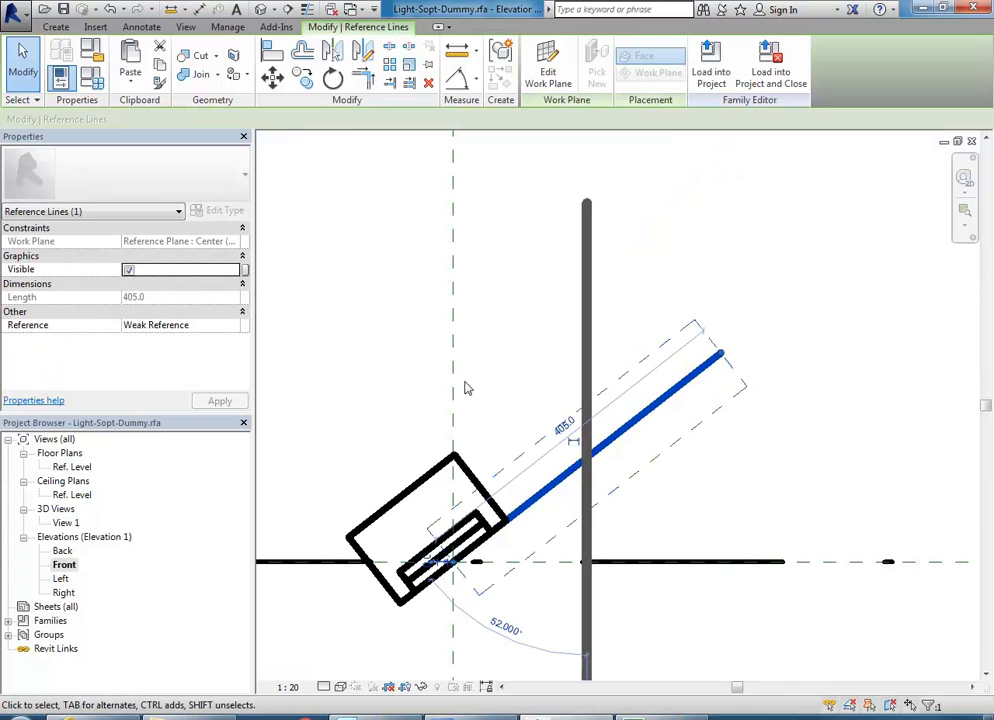
pyautogui.press('Escape')
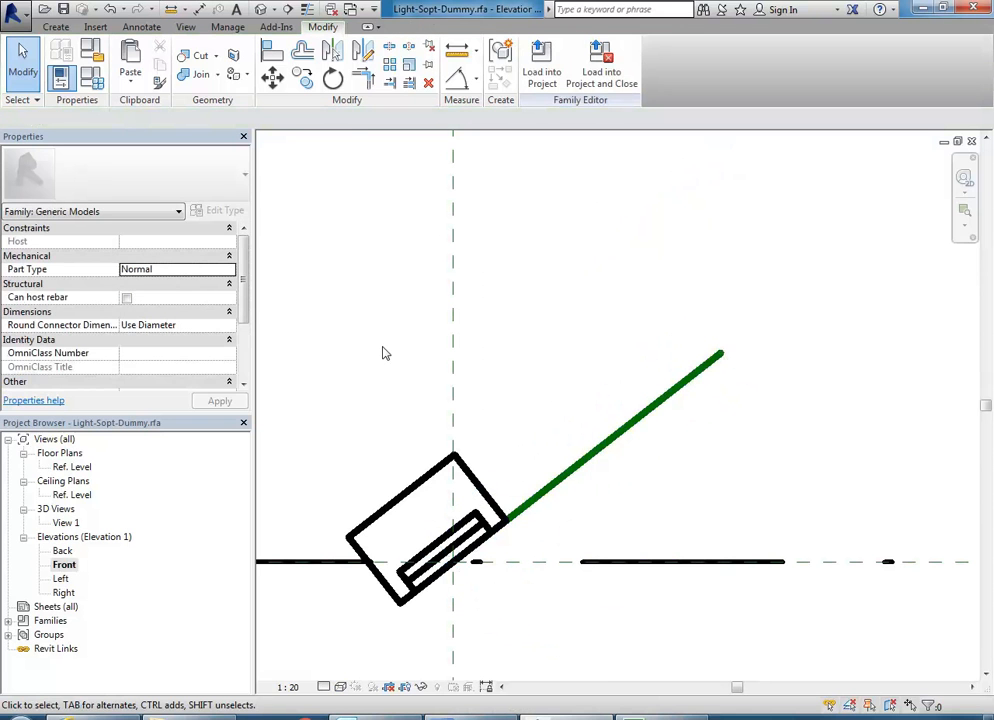
# - Place an angular dimension between the Ref. Level and the fixture's sloped reference line
pyautogui.click(456, 78)
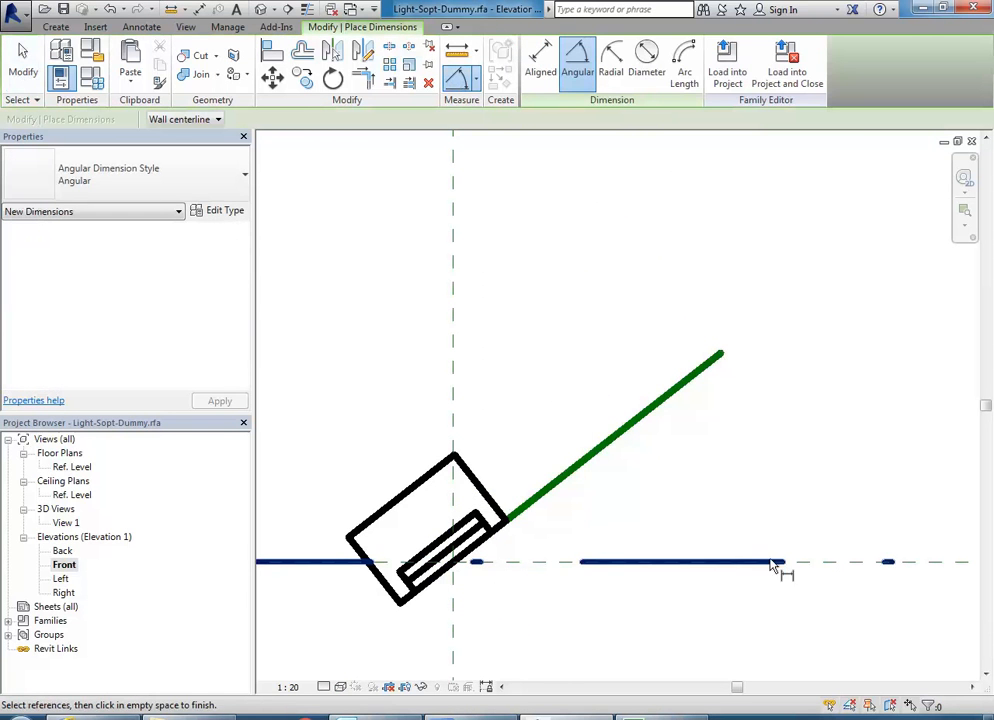
pyautogui.scroll(-5, 650, 460)
pyautogui.scroll(-1, 568, 518)
pyautogui.scroll(3, 568, 520)
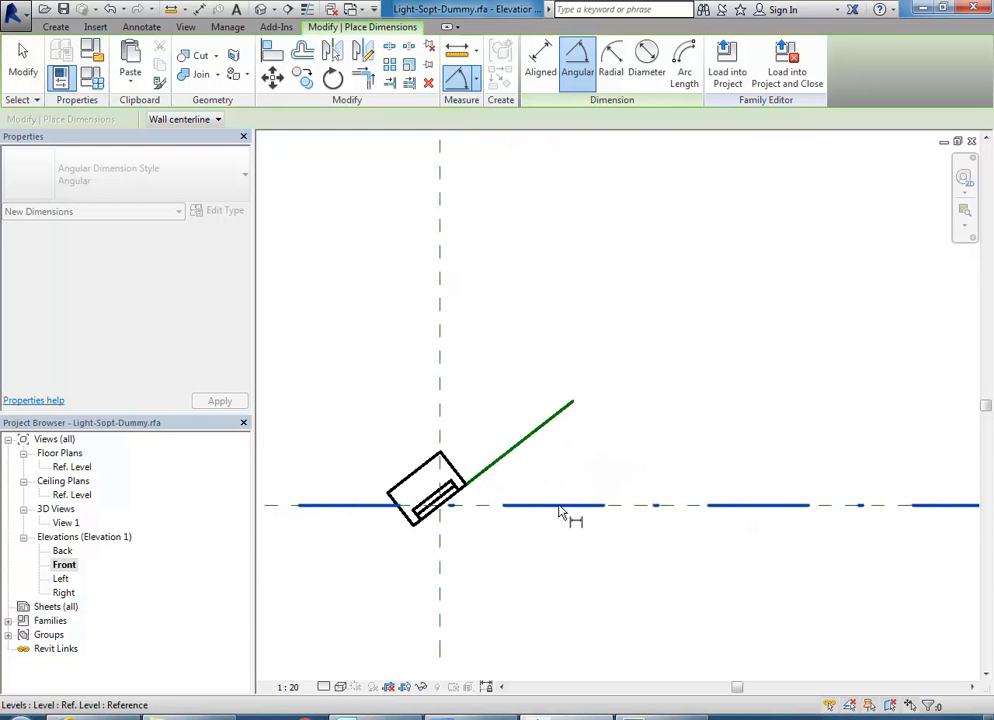
pyautogui.click(529, 444)
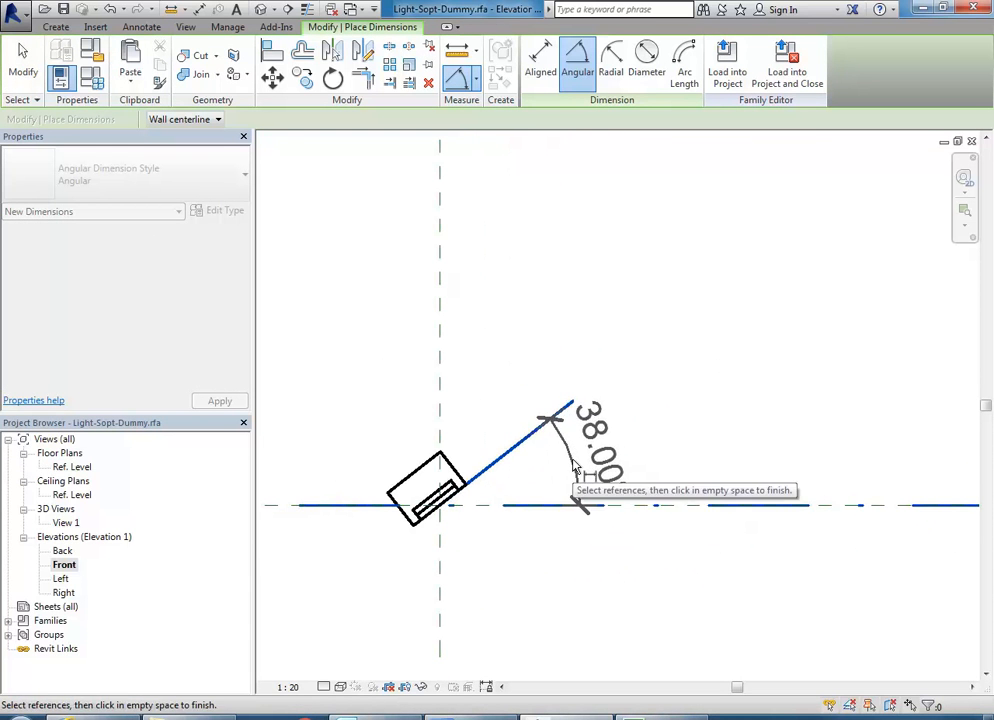
pyautogui.click(575, 467)
pyautogui.press('Escape')
# - Label the angular dimension with a new family type parameter named Fixture Angle, grouped under Dimensions
pyautogui.scroll(2, 548, 406)
pyautogui.click(644, 438)
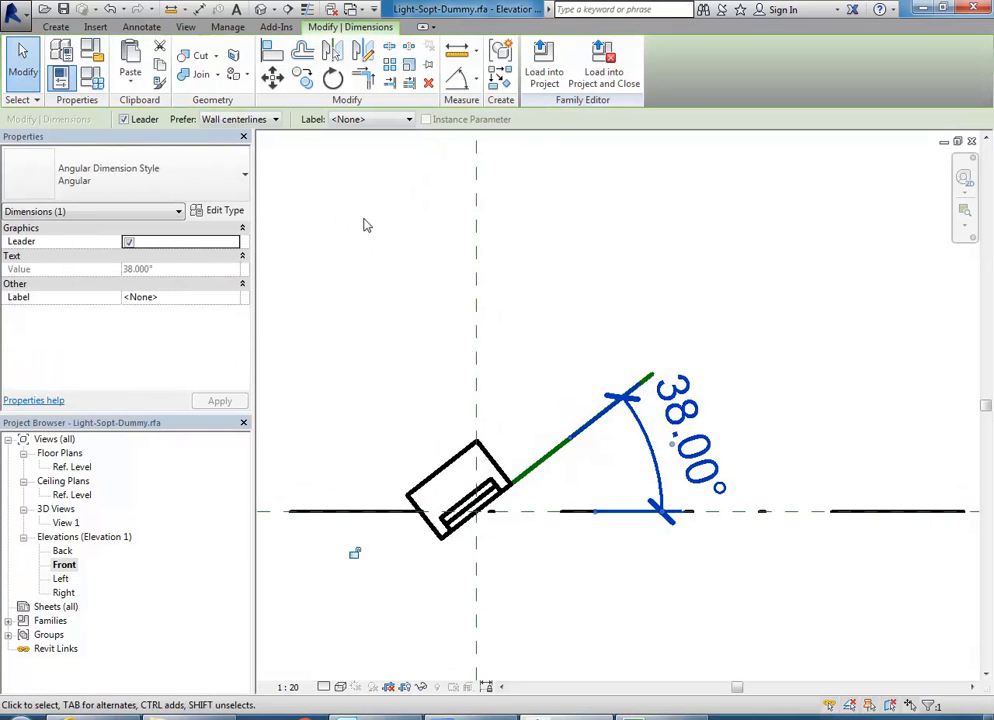
pyautogui.click(368, 121)
pyautogui.click(366, 150)
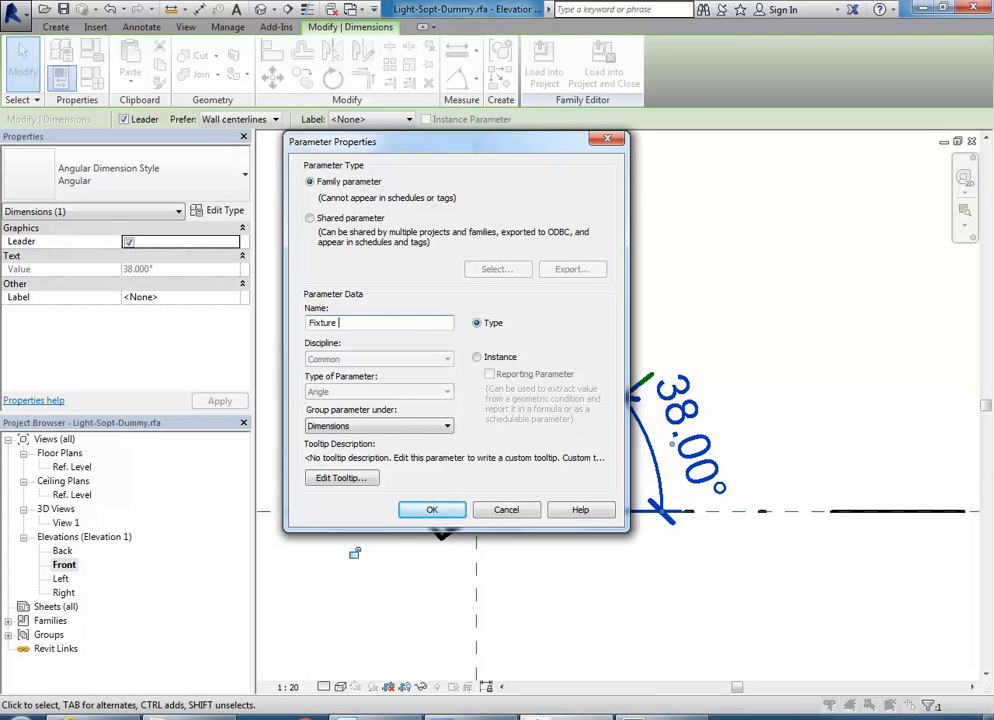
pyautogui.click(431, 509)
pyautogui.click(395, 364)
# - Test the fixture's rotation by setting the Fixture Angle dimension to 90° and to 0°
pyautogui.scroll(-2, 395, 364)
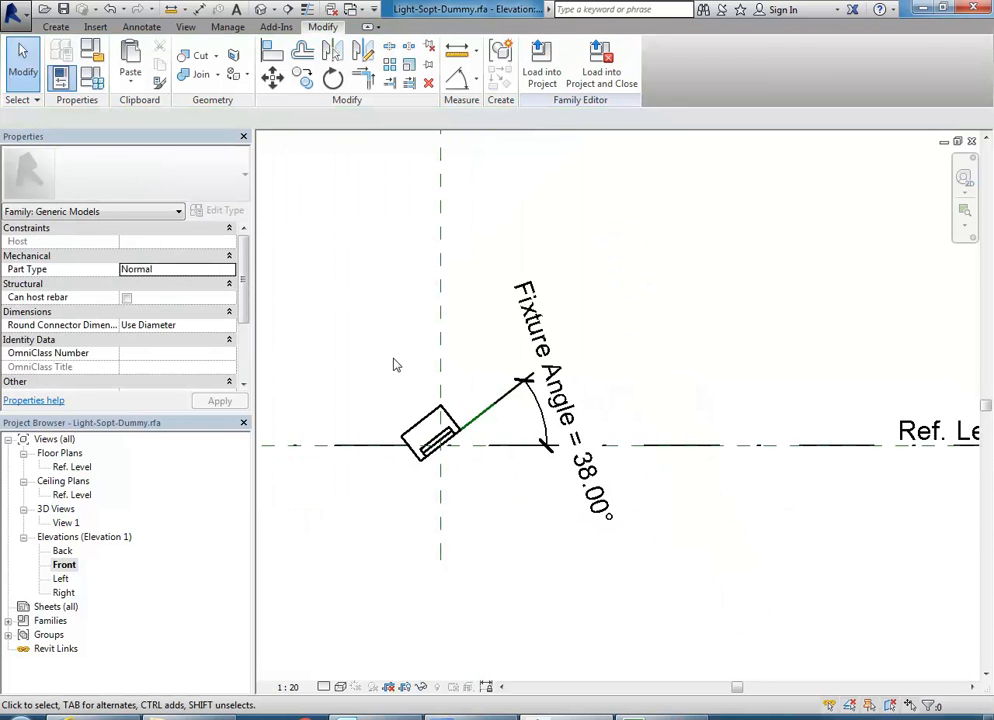
pyautogui.click(558, 398)
pyautogui.click(568, 443)
pyautogui.write('90')
pyautogui.press('Return')
pyautogui.click(544, 373)
pyautogui.write('0')
pyautogui.press('Return')
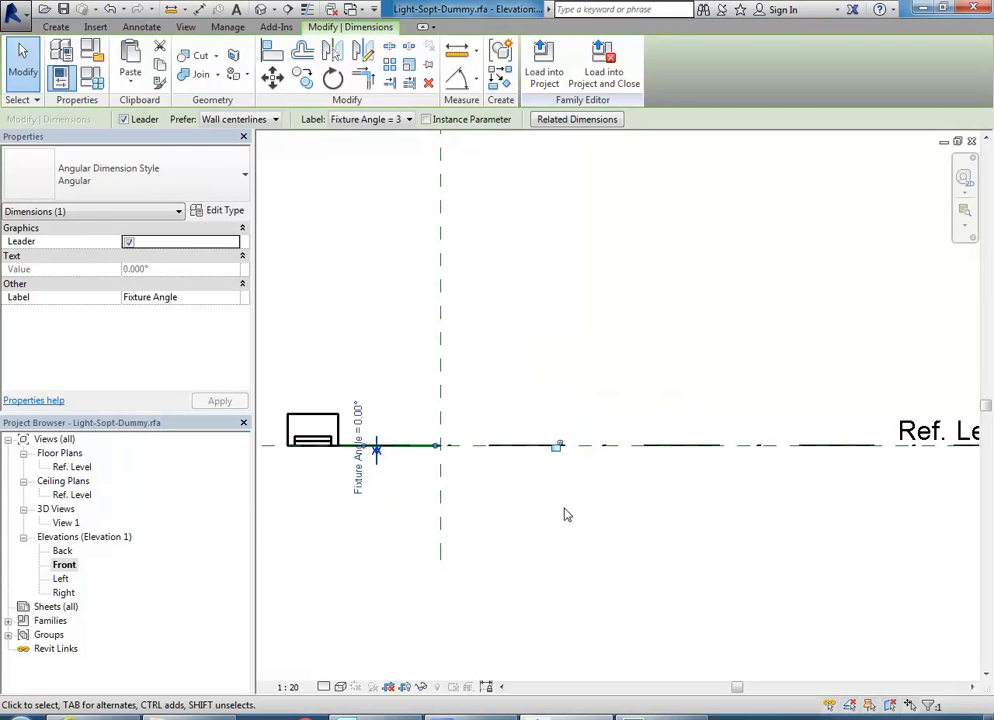
# - Undo both test changes to the Fixture Angle
pyautogui.click(550, 322)
pyautogui.click(108, 10)
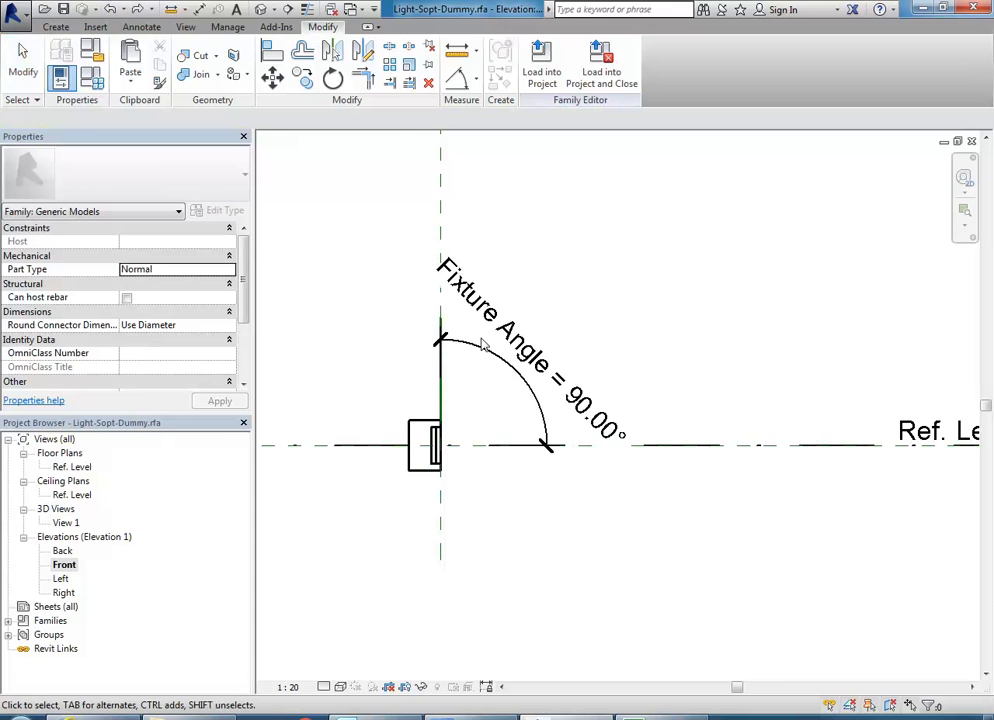
pyautogui.click(108, 10)
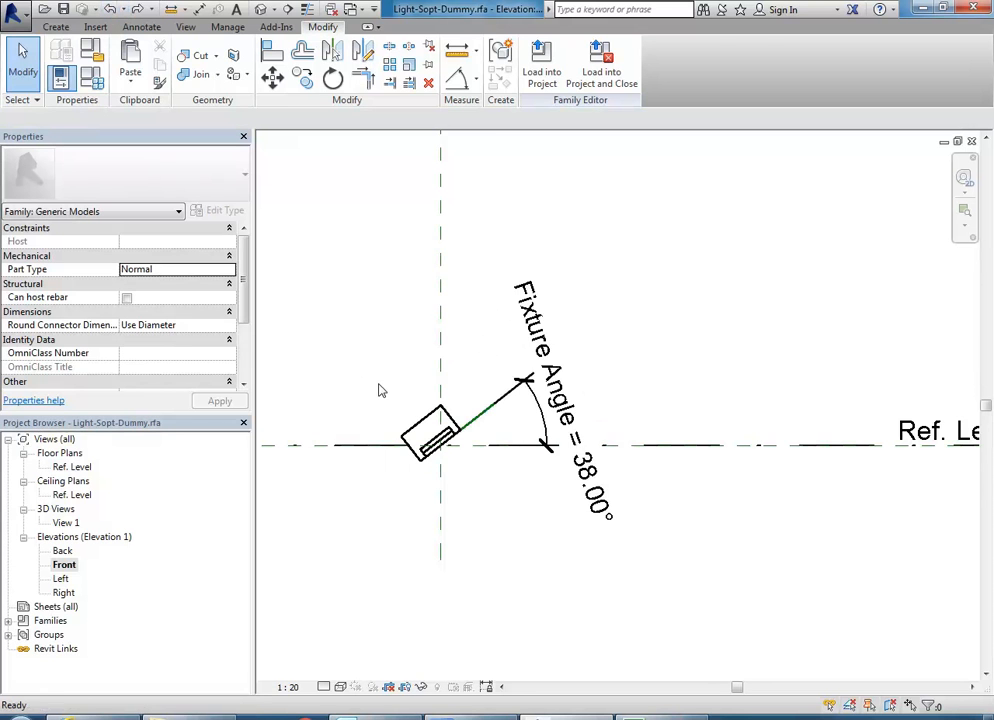
# - Examine the fixture's sloped reference line and its end point at the intersection of the reference plane and Ref. Level
pyautogui.scroll(2, 404, 390)
pyautogui.click(502, 455)
pyautogui.scroll(2, 440, 480)
pyautogui.moveTo(435, 478)
pyautogui.mouseDown()
pyautogui.moveTo(450, 455)
pyautogui.moveTo(437, 477)
pyautogui.mouseUp()
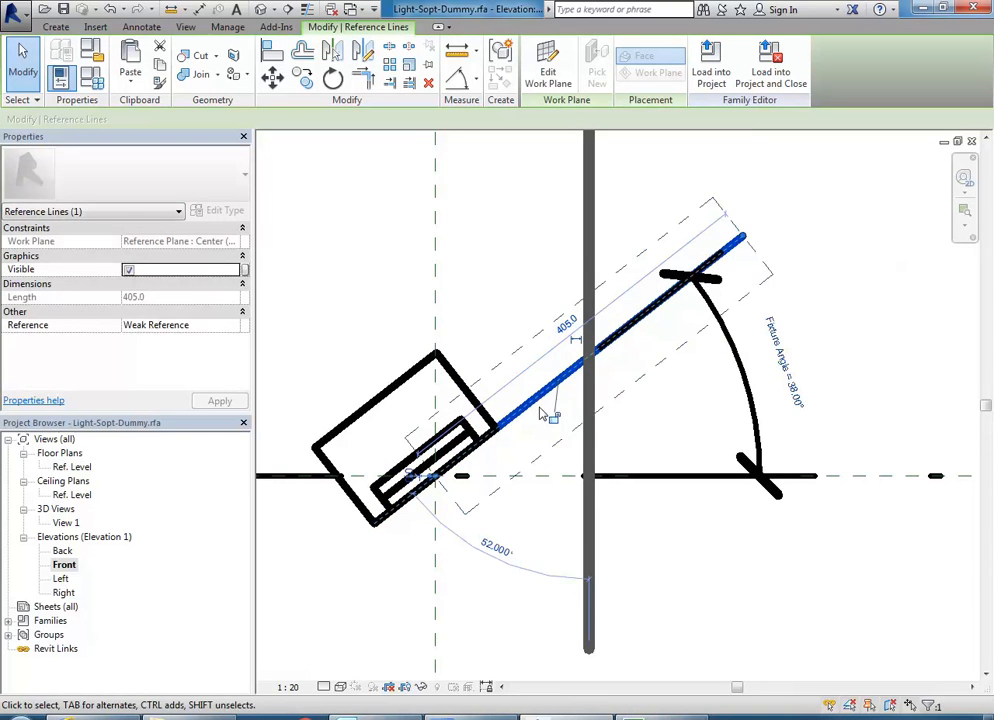
pyautogui.click(383, 304)
pyautogui.scroll(-5, 383, 304)
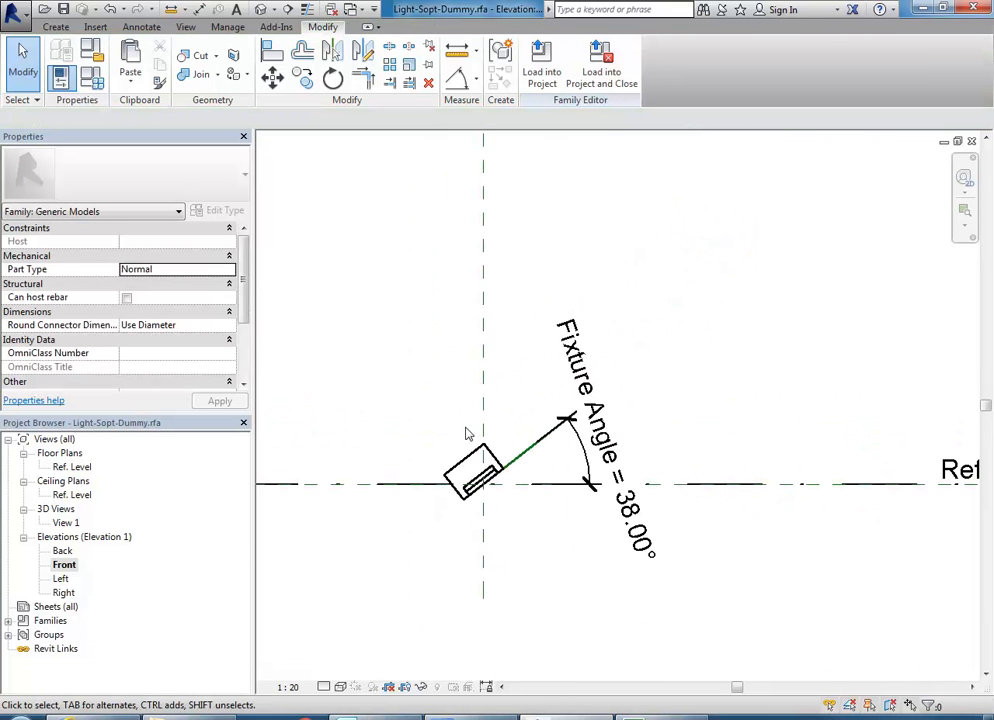
pyautogui.scroll(-2, 466, 433)
pyautogui.scroll(3, 466, 433)
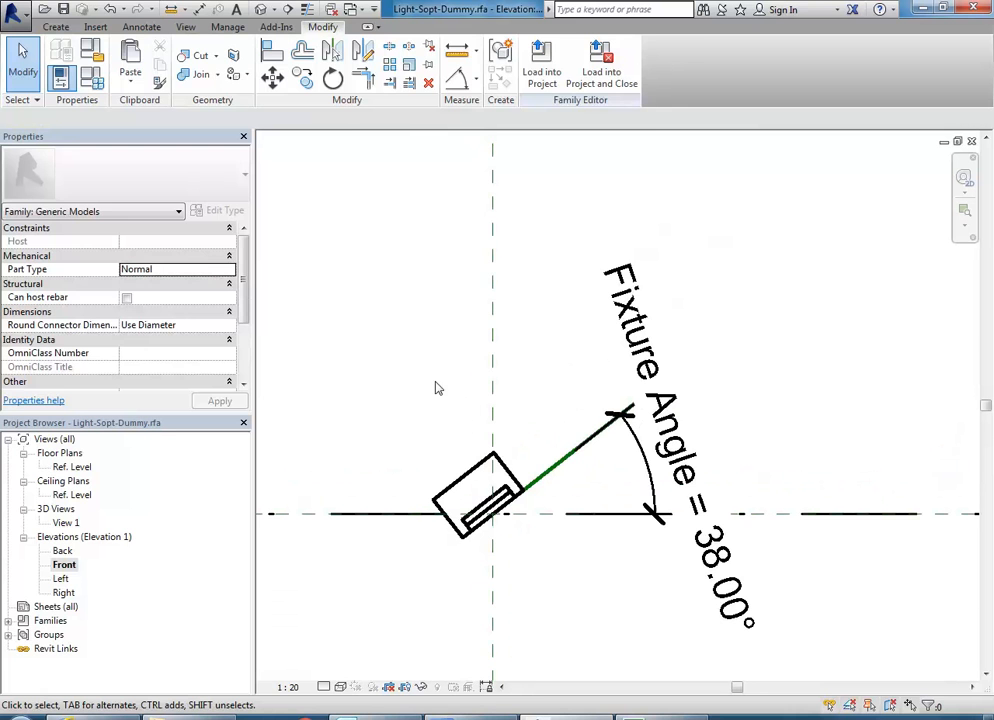
# - Draw a reference line about 455 long from the fixture's pivot point, perpendicular to the existing sloped reference line
pyautogui.click(50, 27)
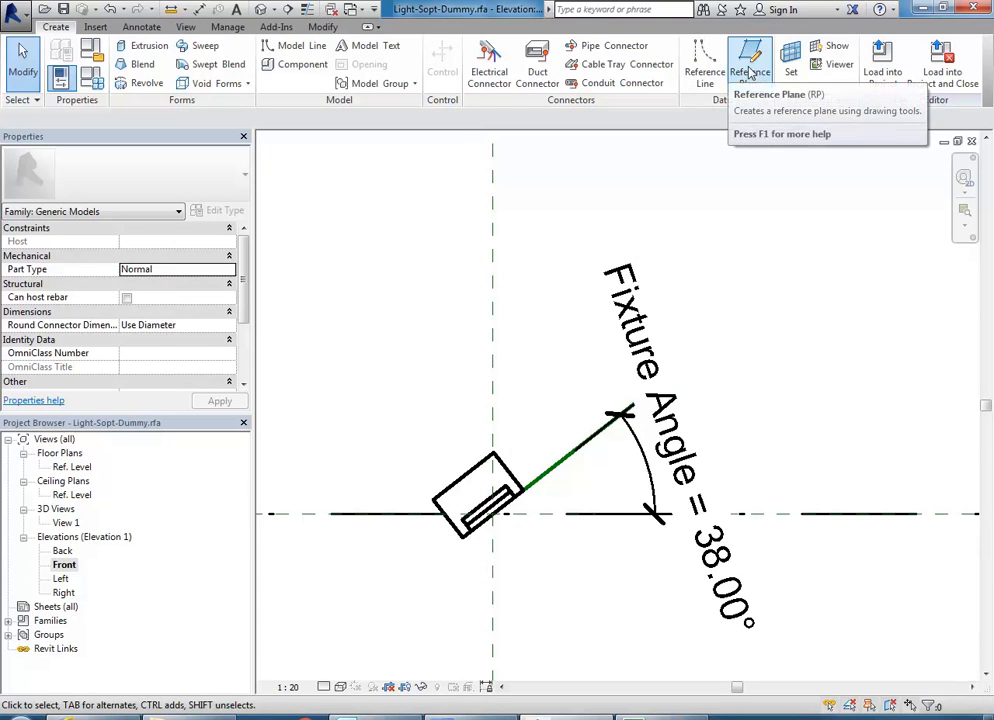
pyautogui.click(704, 62)
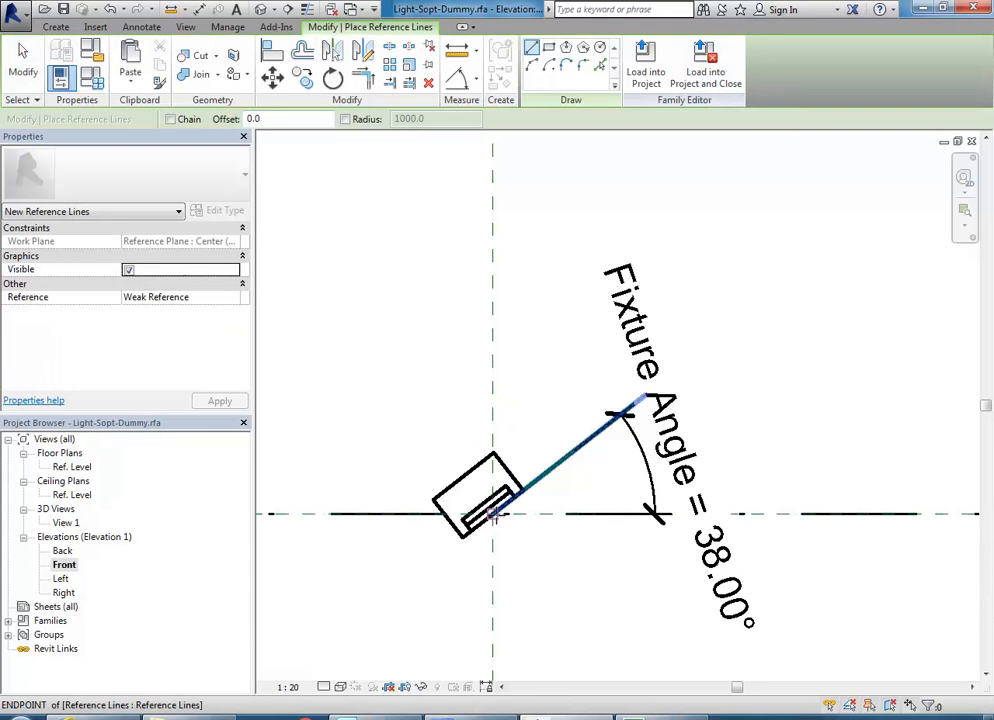
pyautogui.click(491, 515)
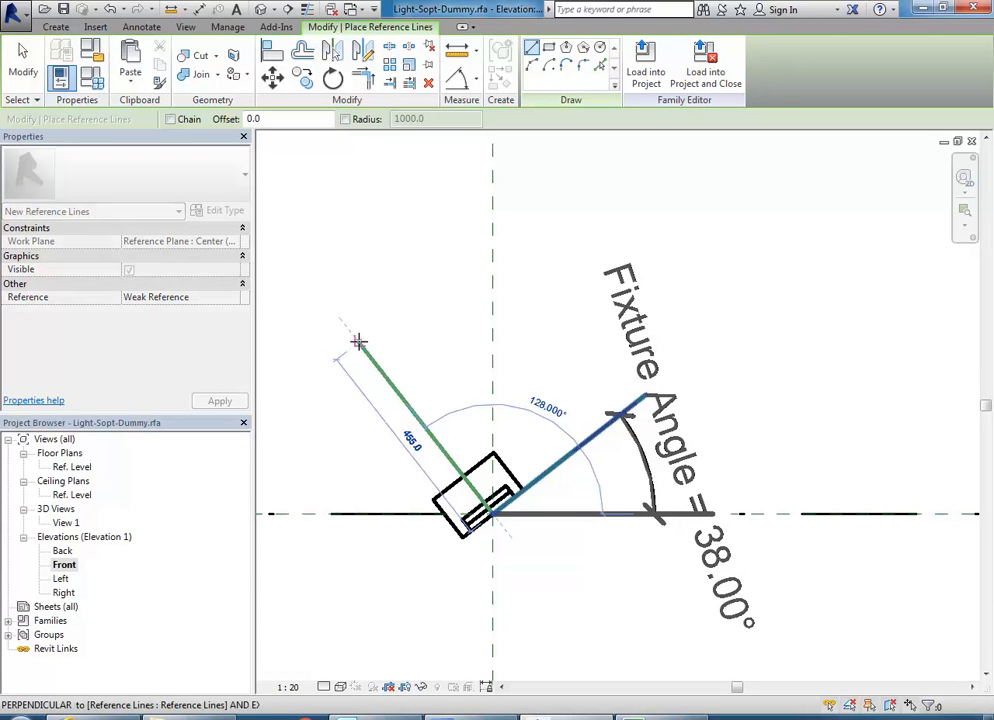
pyautogui.click(359, 340)
pyautogui.press('Escape')
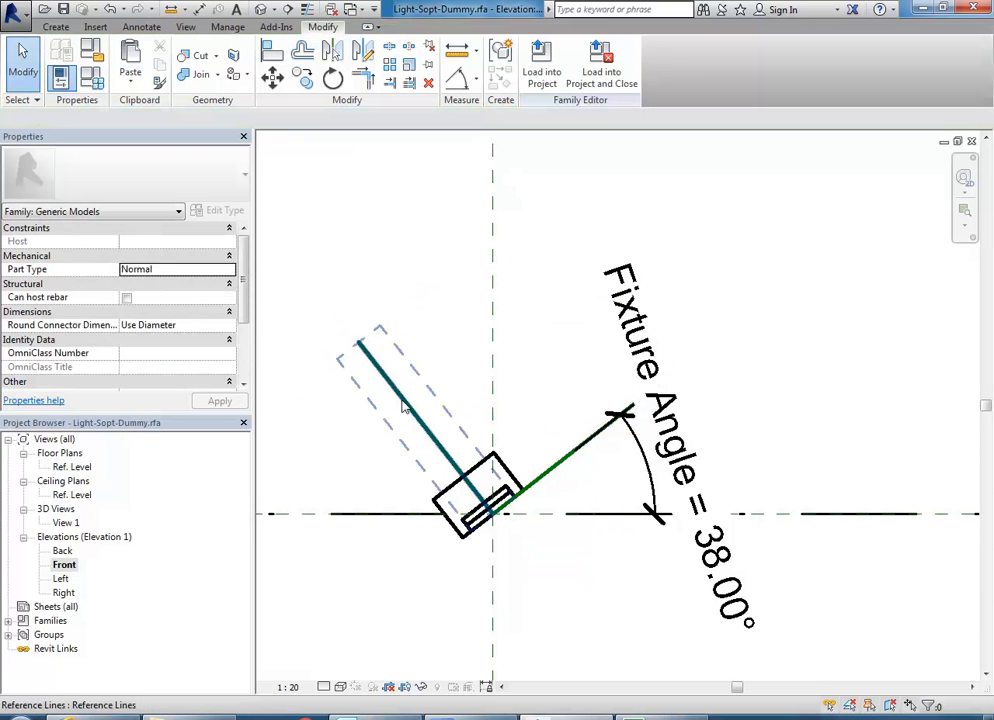
# - Set the Reference property of both the new and the original sloped reference lines to Not a Reference
pyautogui.click(408, 405)
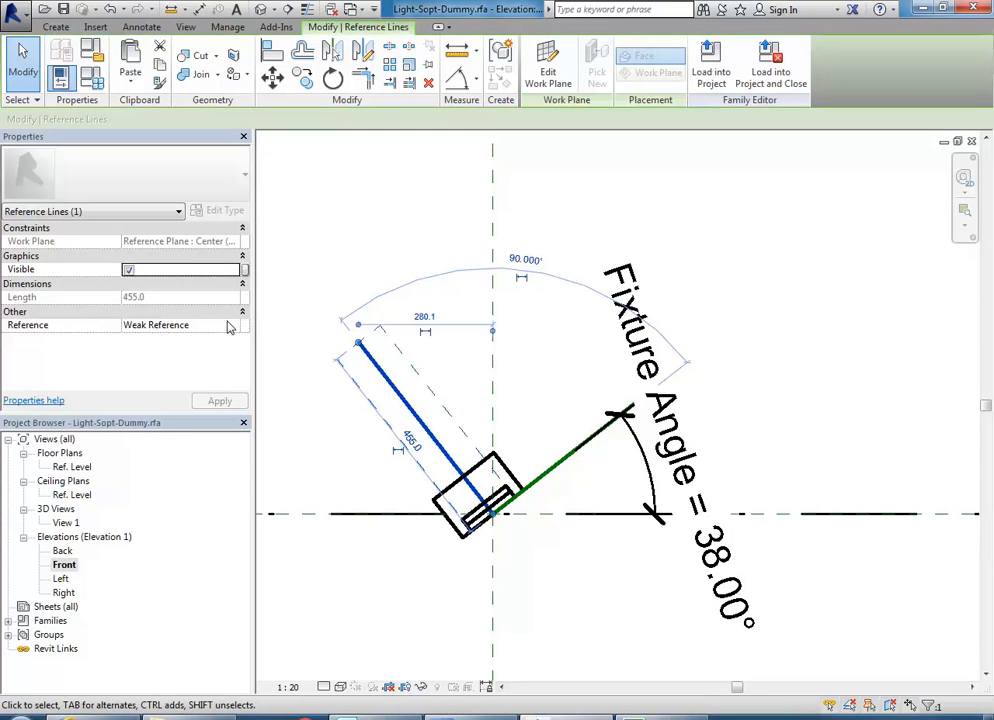
pyautogui.click(239, 330)
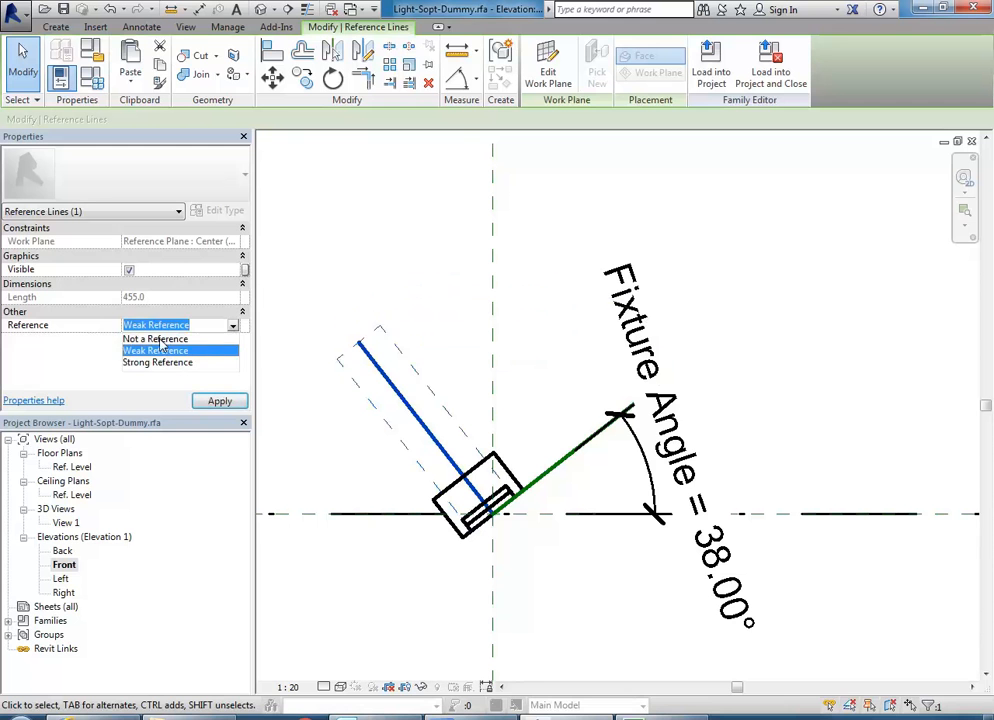
pyautogui.click(160, 337)
pyautogui.click(557, 473)
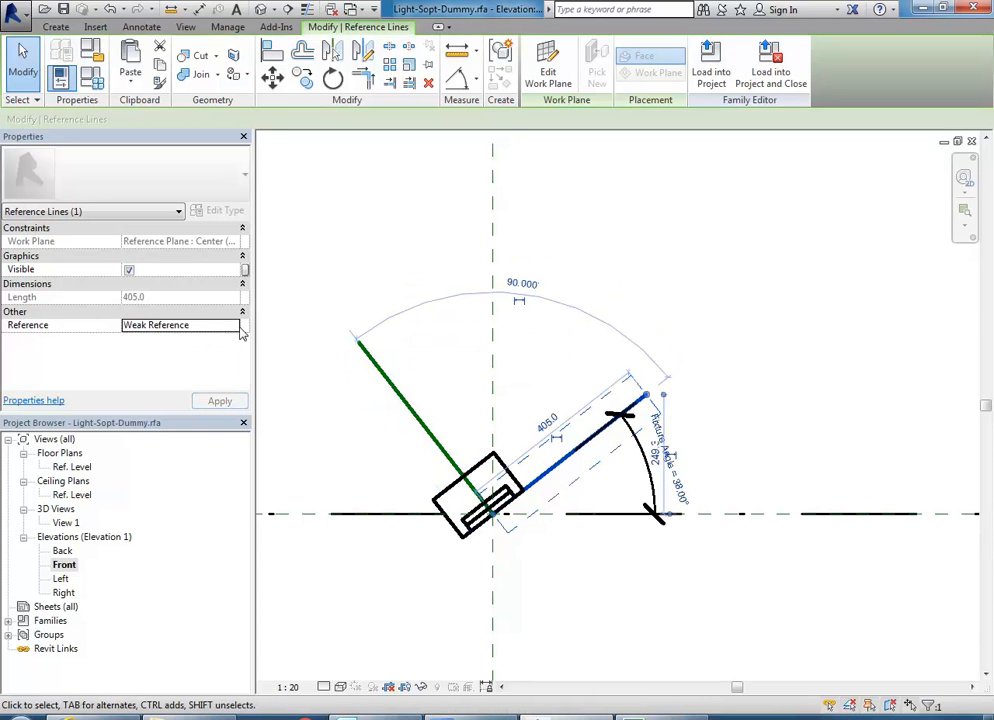
pyautogui.click(238, 327)
pyautogui.click(158, 337)
pyautogui.click(350, 322)
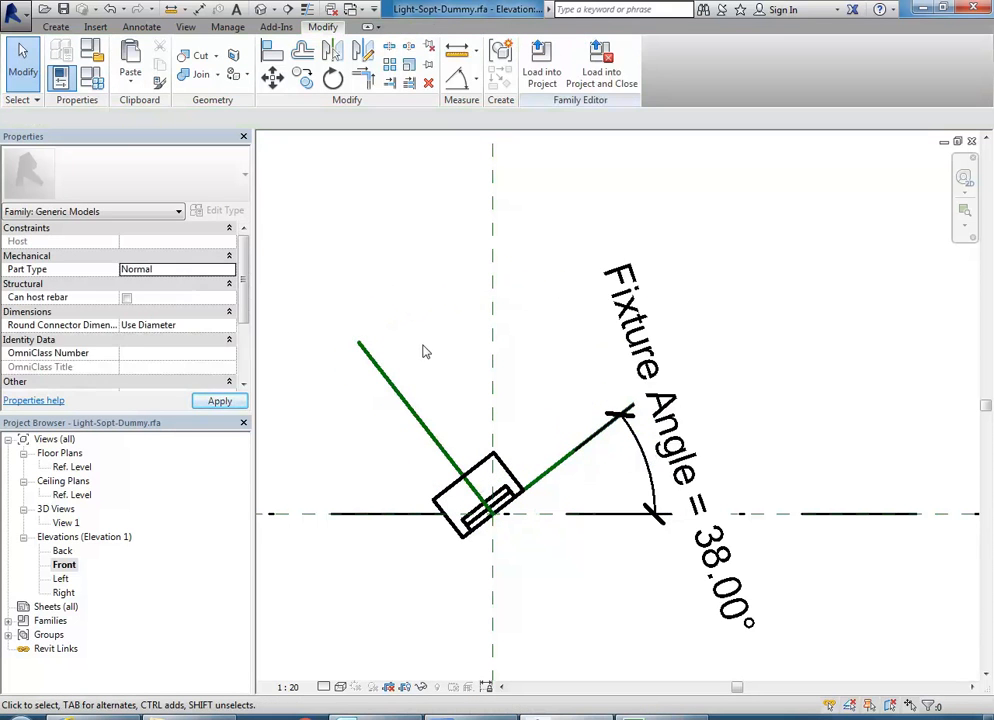
pyautogui.click(417, 418)
pyautogui.click(415, 233)
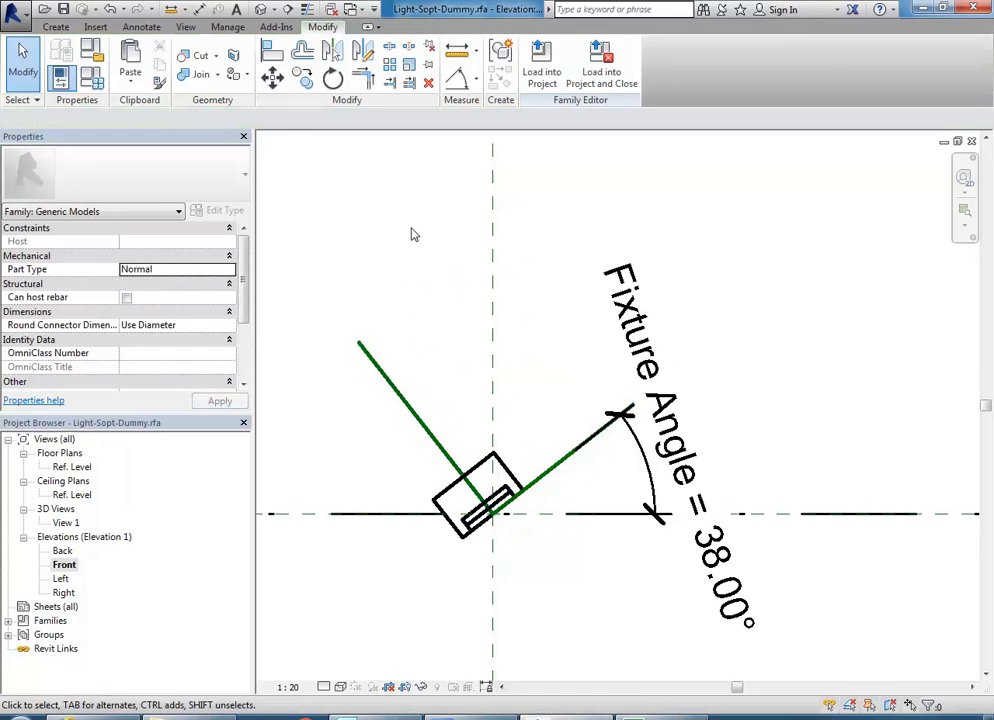
# - Place an angular dimension between the new perpendicular reference line and the Ref. Level, with its arc outside the Fixture Angle dimension
pyautogui.click(457, 80)
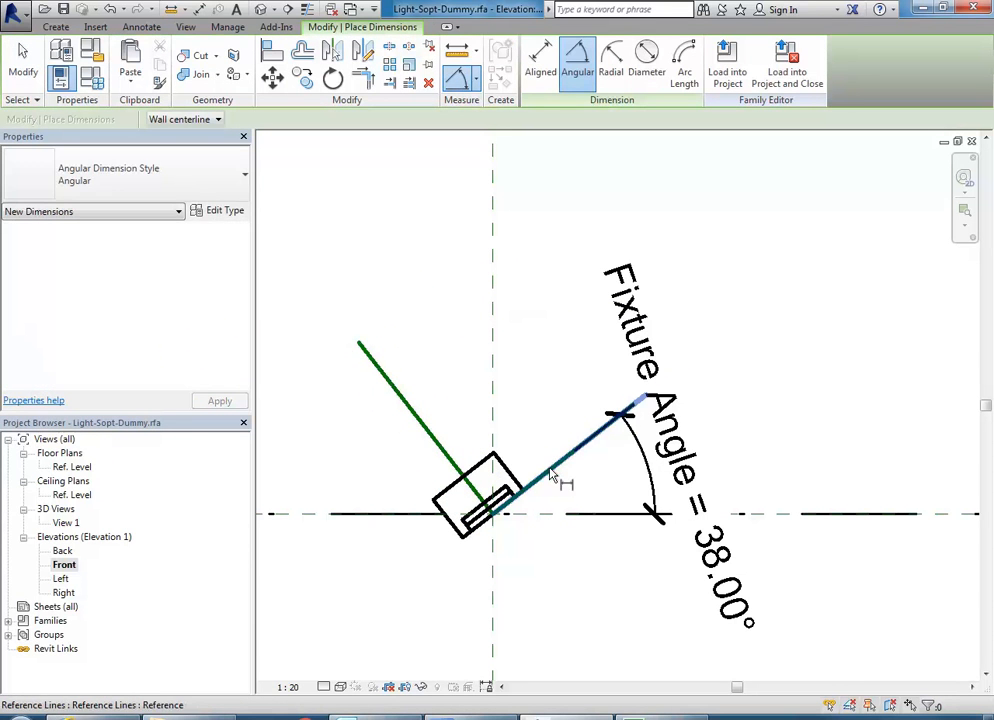
pyautogui.click(543, 462)
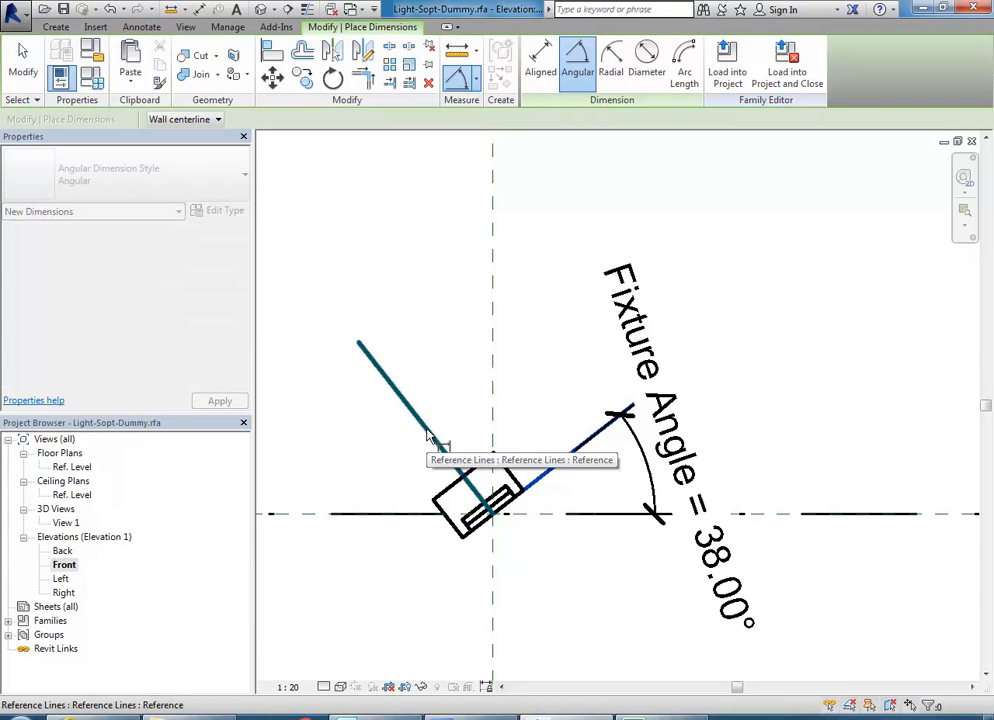
pyautogui.press('Escape')
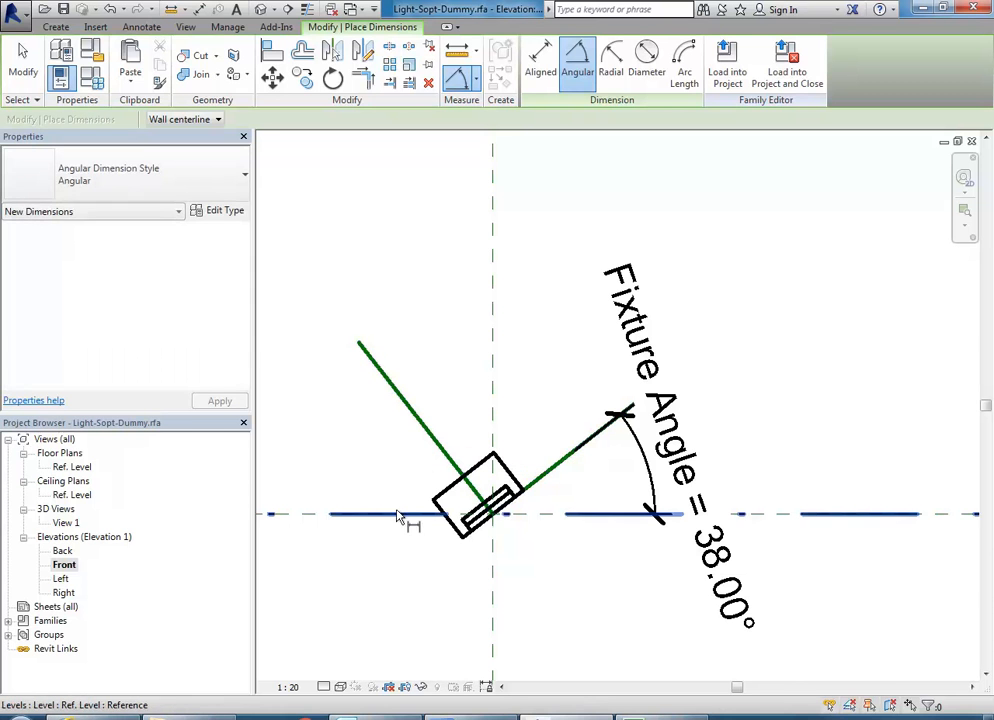
pyautogui.click(413, 412)
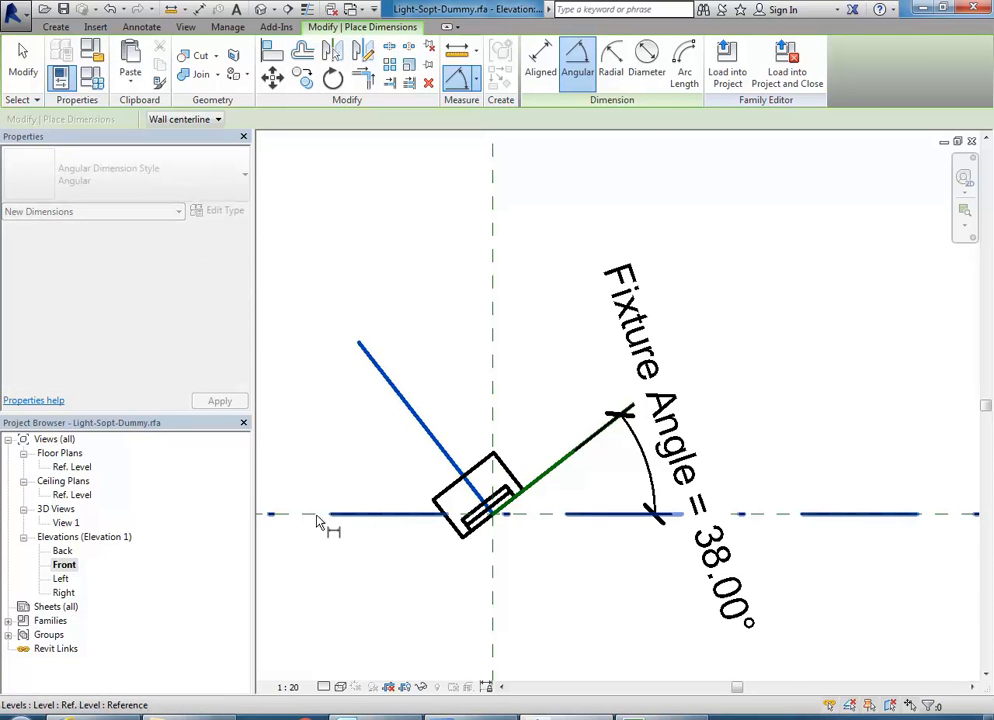
pyautogui.moveTo(350, 489)
pyautogui.mouseDown(button='middle')
pyautogui.moveTo(437, 473)
pyautogui.moveTo(540, 432)
pyautogui.mouseUp(button='middle')
pyautogui.moveTo(944, 481); pyautogui.dragTo(710, 499, button='middle')
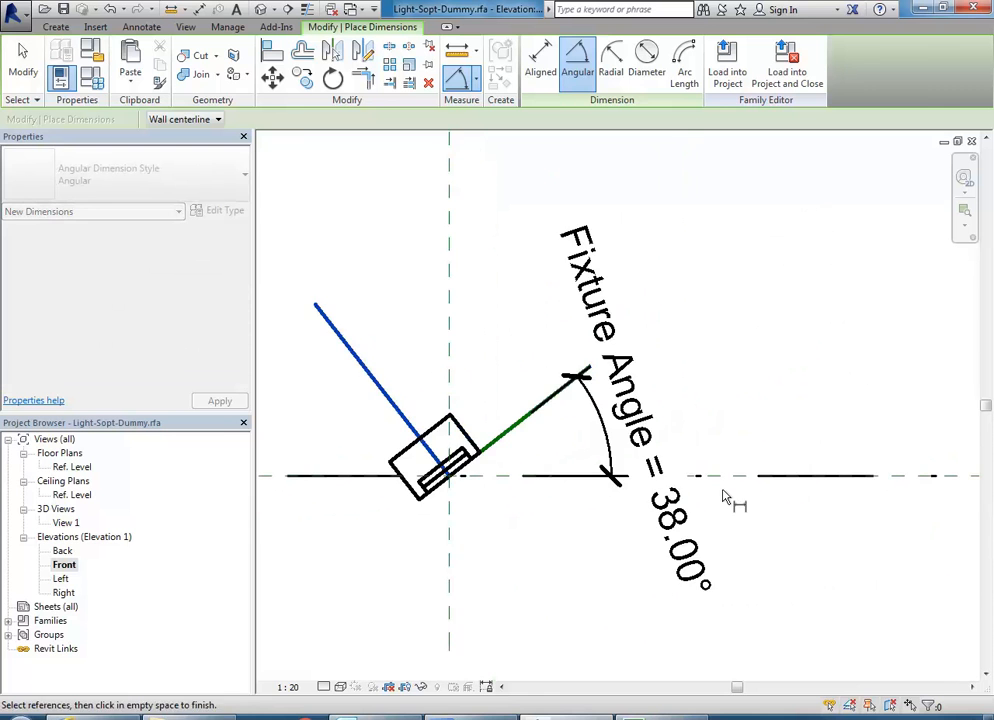
pyautogui.scroll(-1, 731, 480)
pyautogui.moveTo(855, 471); pyautogui.dragTo(706, 477, button='middle')
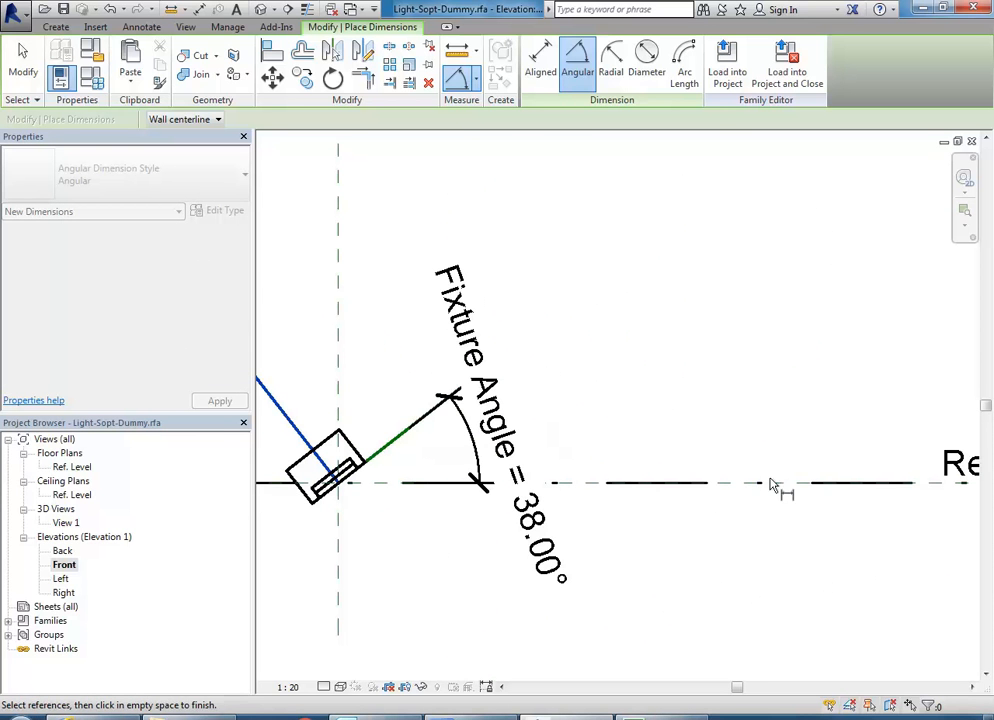
pyautogui.click(730, 488)
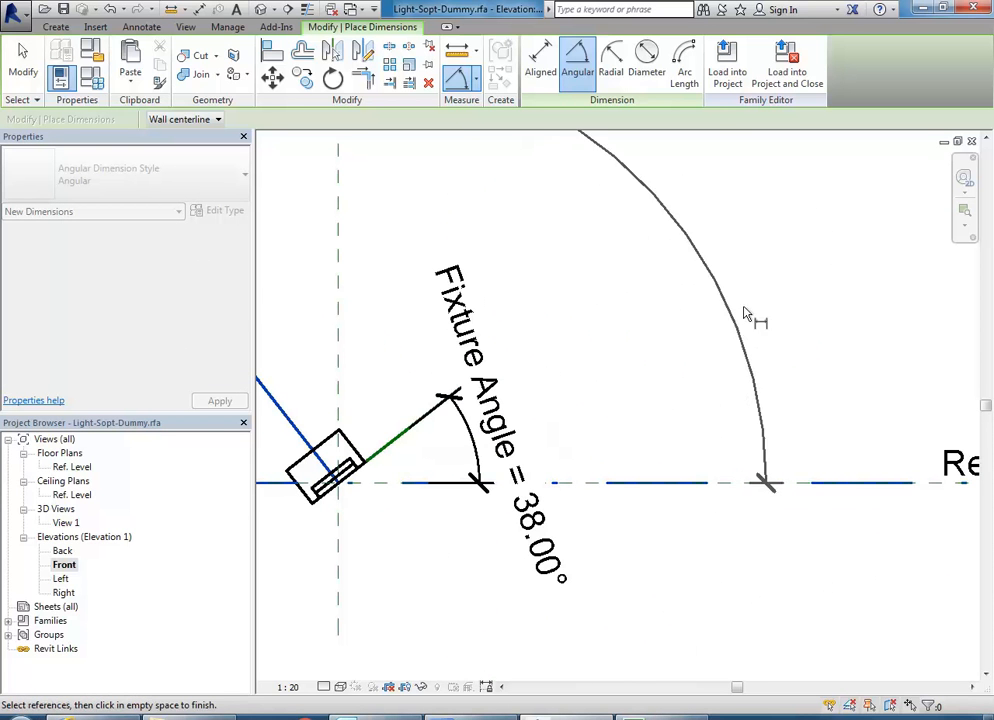
pyautogui.click(490, 370)
pyautogui.scroll(-2, 490, 370)
pyautogui.press('Escape')
pyautogui.press('Escape')
# - Label the angular dimension between the perpendicular reference line and the Ref. Level with a new family type parameter named Fix 90
pyautogui.scroll(2, 480, 395)
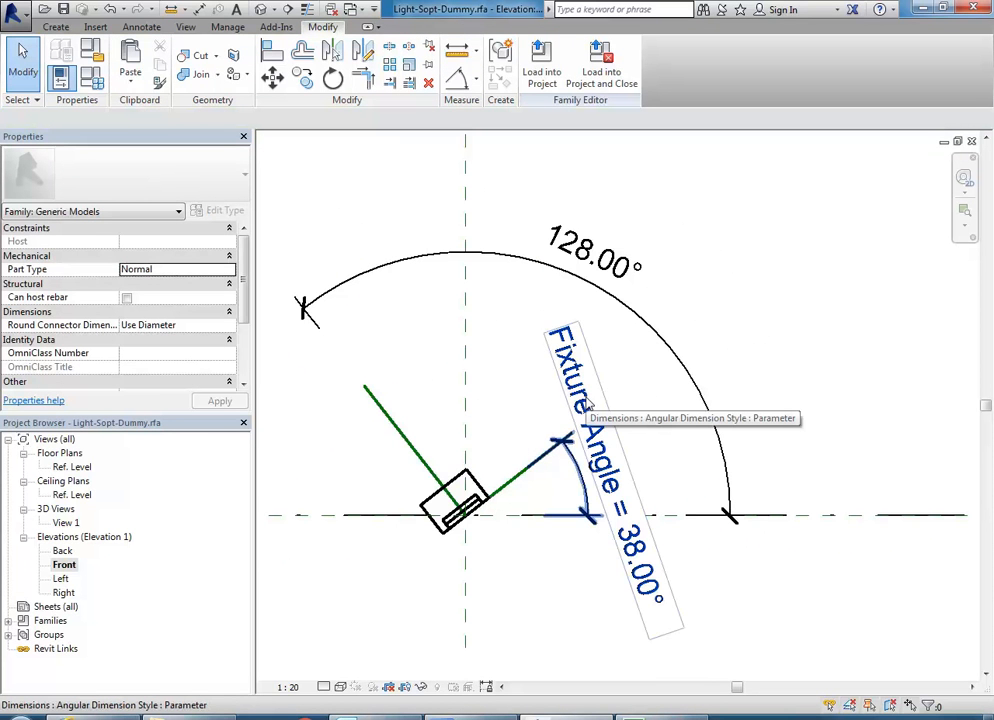
pyautogui.click(631, 325)
pyautogui.click(360, 120)
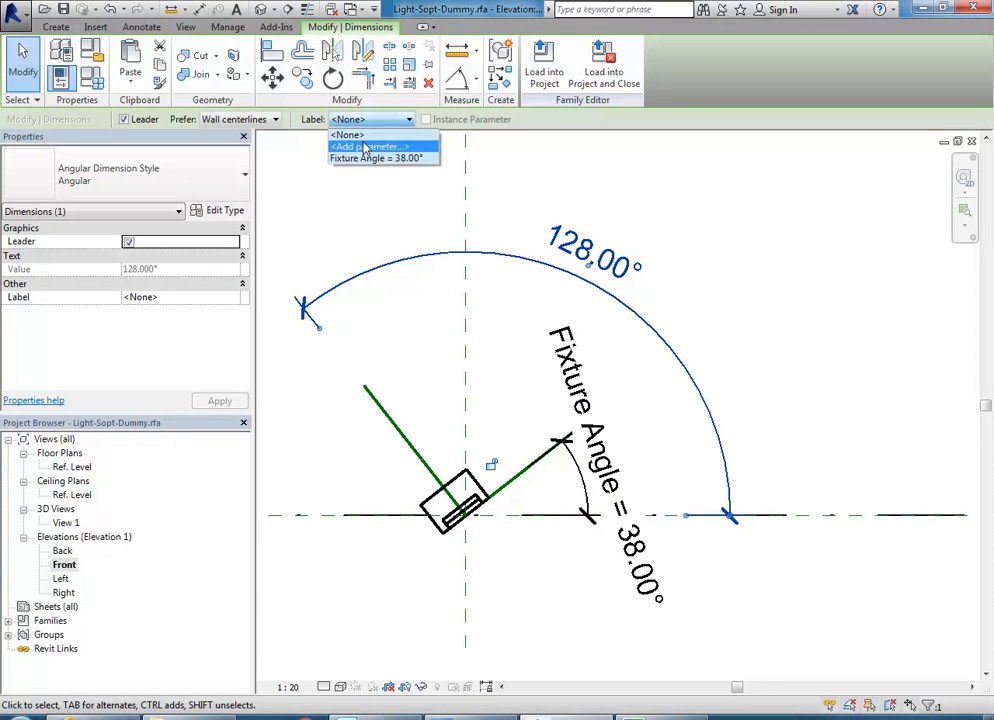
pyautogui.click(366, 146)
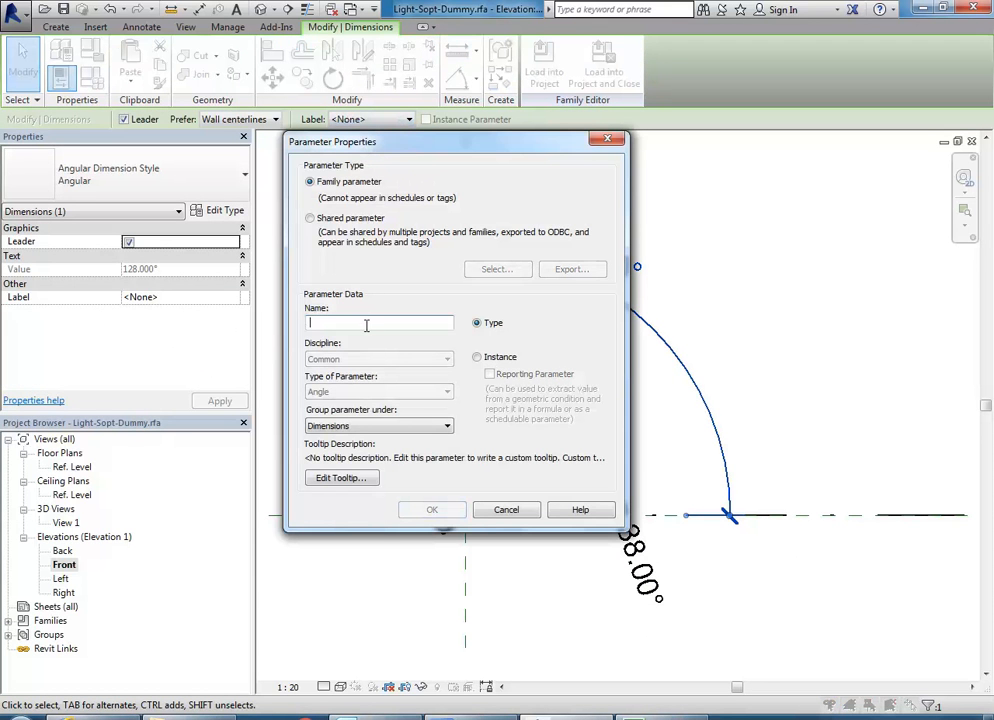
pyautogui.write('Fix 90')
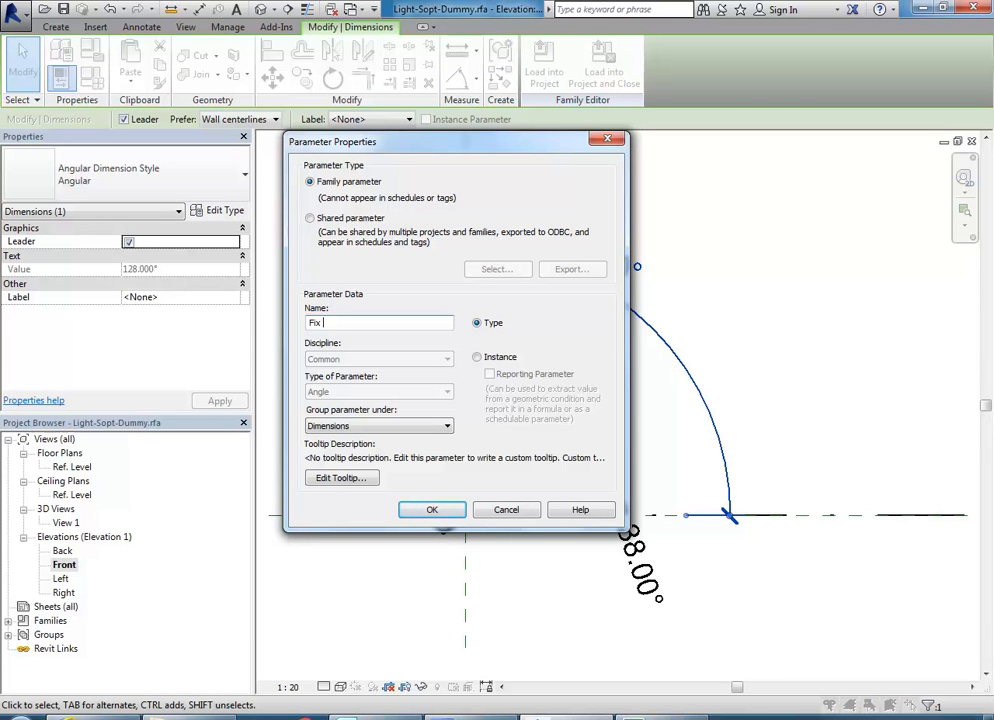
pyautogui.click(432, 509)
pyautogui.click(393, 213)
pyautogui.scroll(2, 432, 222)
pyautogui.moveTo(432, 222); pyautogui.dragTo(445, 222, button='middle')
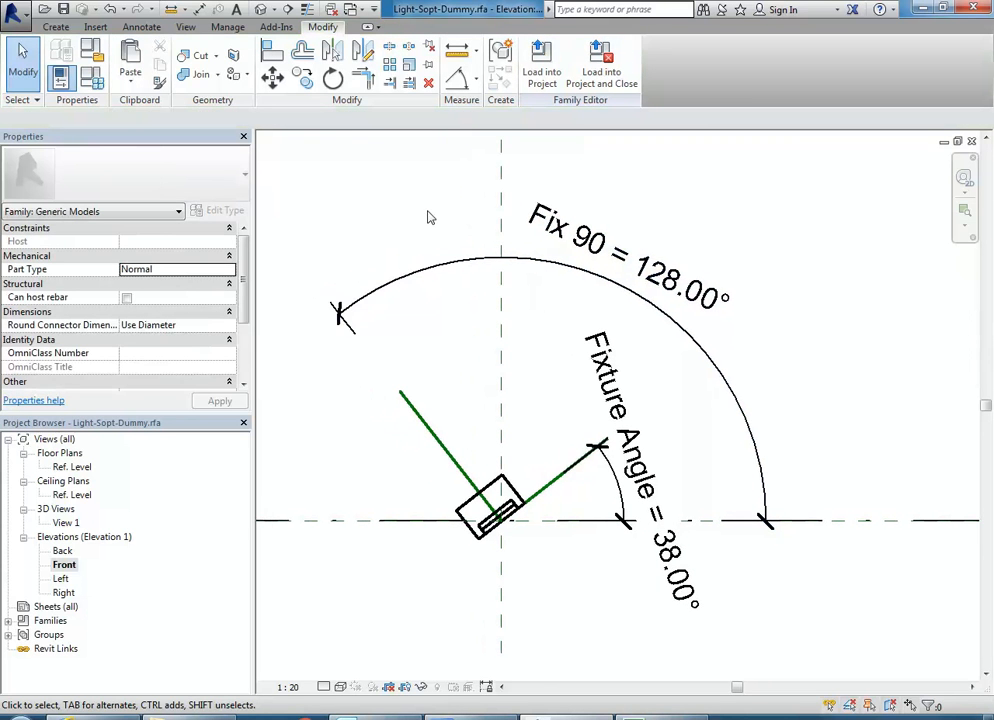
# - Give the Fixture Angle parameter a formula based on Fix 90 in the family types
pyautogui.click(91, 82)
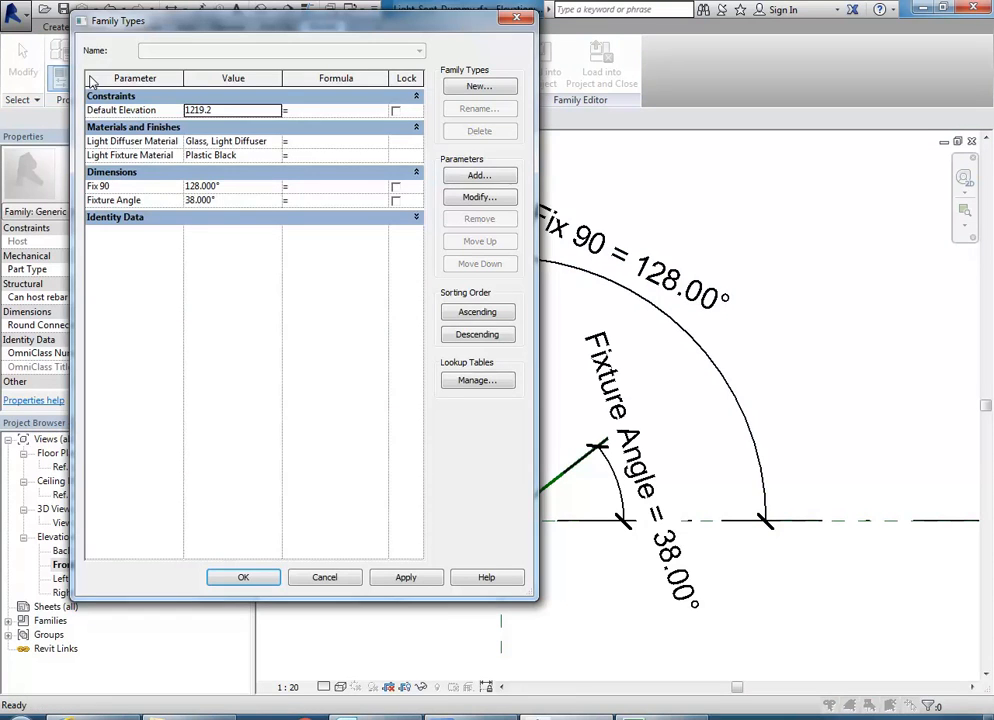
pyautogui.click(231, 189)
pyautogui.click(230, 201)
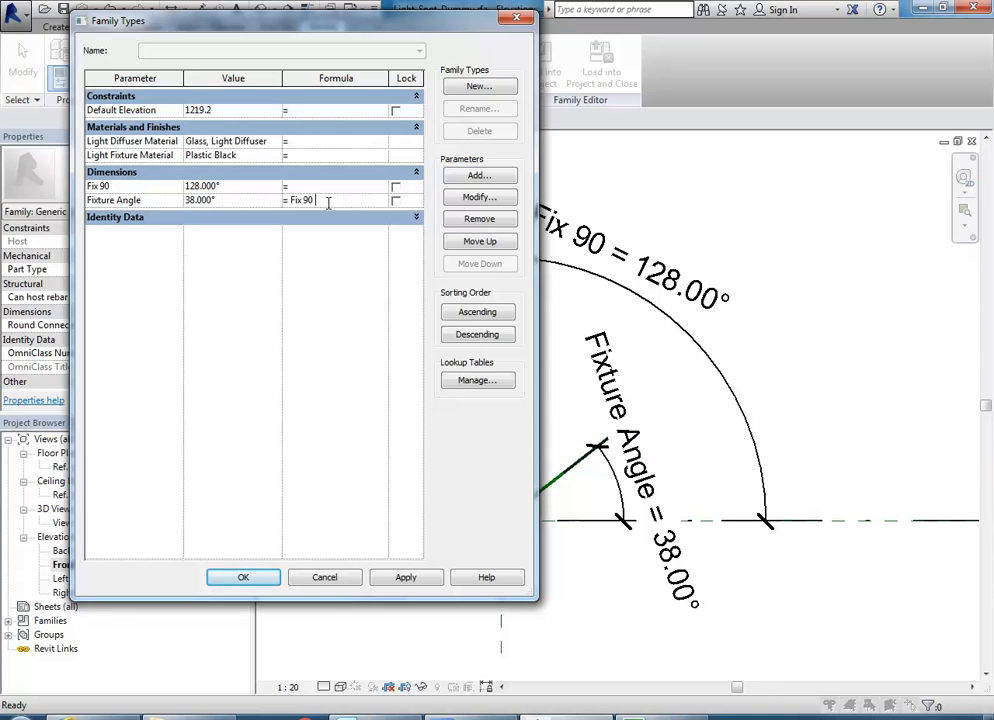
pyautogui.click(240, 200)
pyautogui.click(245, 578)
# - Set the Fix 90 angular dimension to 90° in the Front elevation
pyautogui.scroll(-1, 431, 241)
pyautogui.moveTo(431, 241); pyautogui.dragTo(503, 277, button='middle')
pyautogui.click(611, 298)
pyautogui.moveTo(611, 308); pyautogui.dragTo(576, 302, button='middle')
pyautogui.click(628, 294)
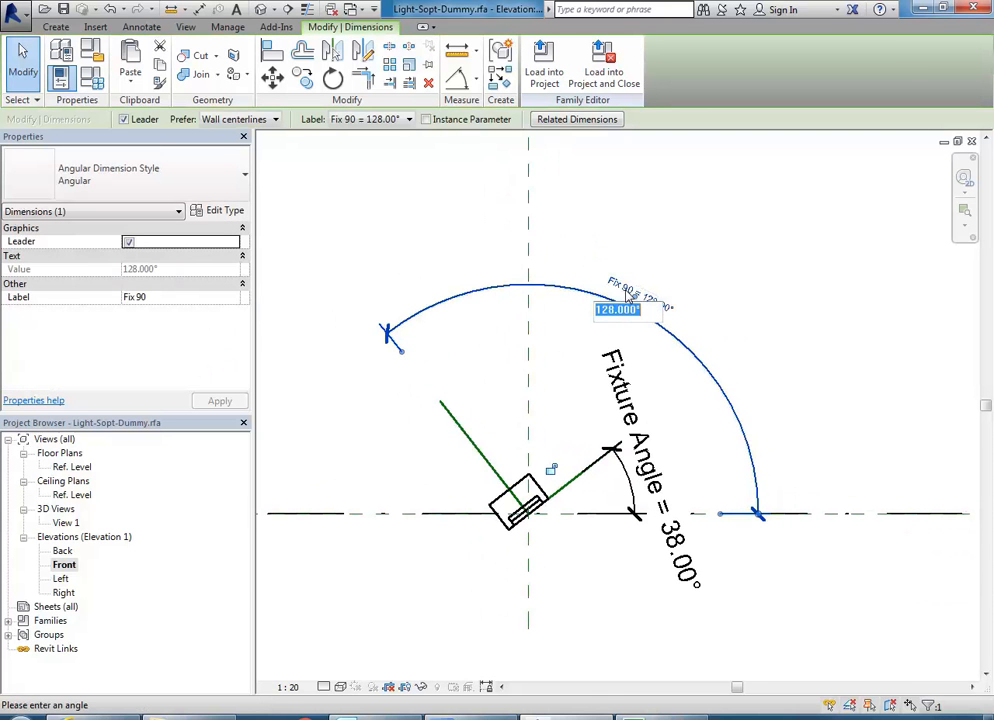
pyautogui.write('90')
pyautogui.press('Return')
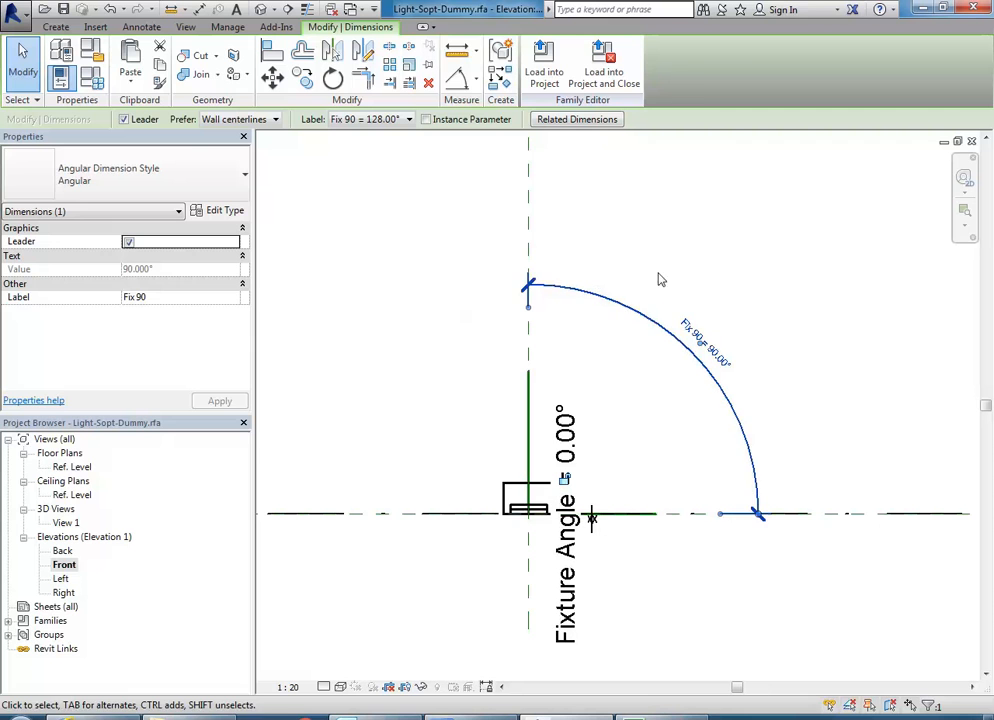
# - Set the Fix 90 angular dimension to 135° to test how the fixture tilts
pyautogui.click(726, 362)
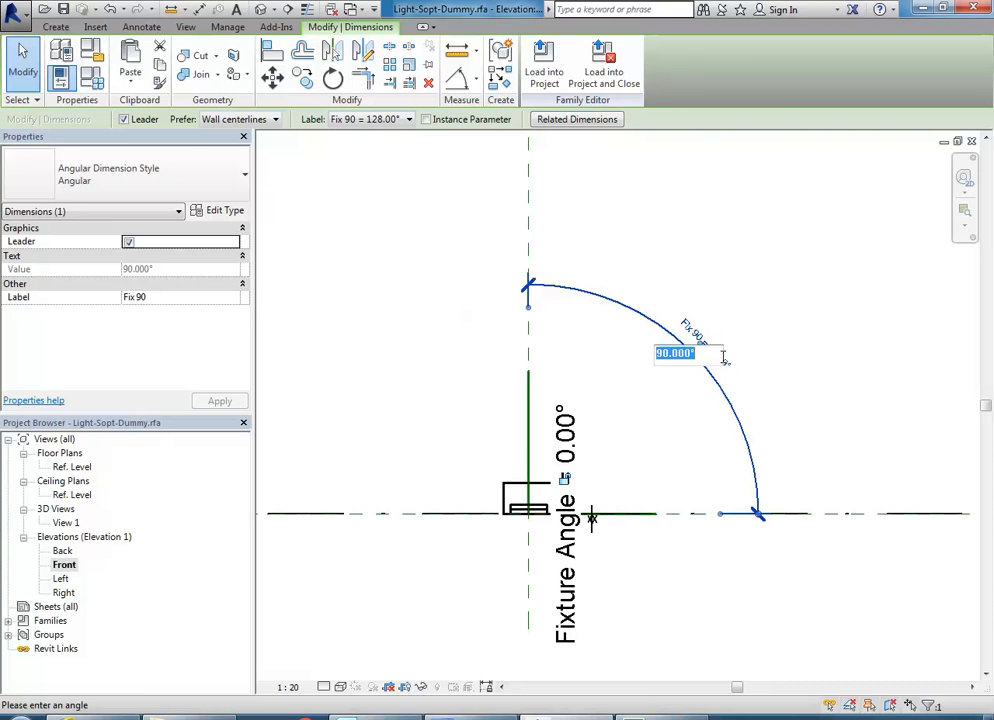
pyautogui.write('135')
pyautogui.press('Return')
pyautogui.press('Escape')
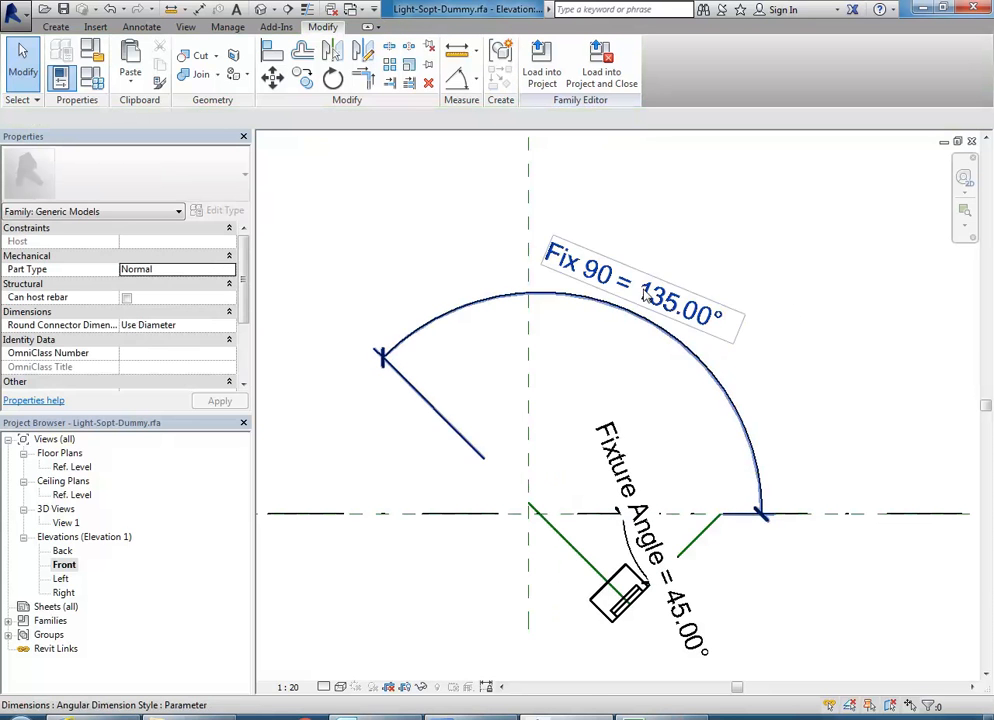
# - Undo the Fix 90 angle changes, its formula and label, and the angular dimension of the perpendicular reference line
pyautogui.click(111, 11)
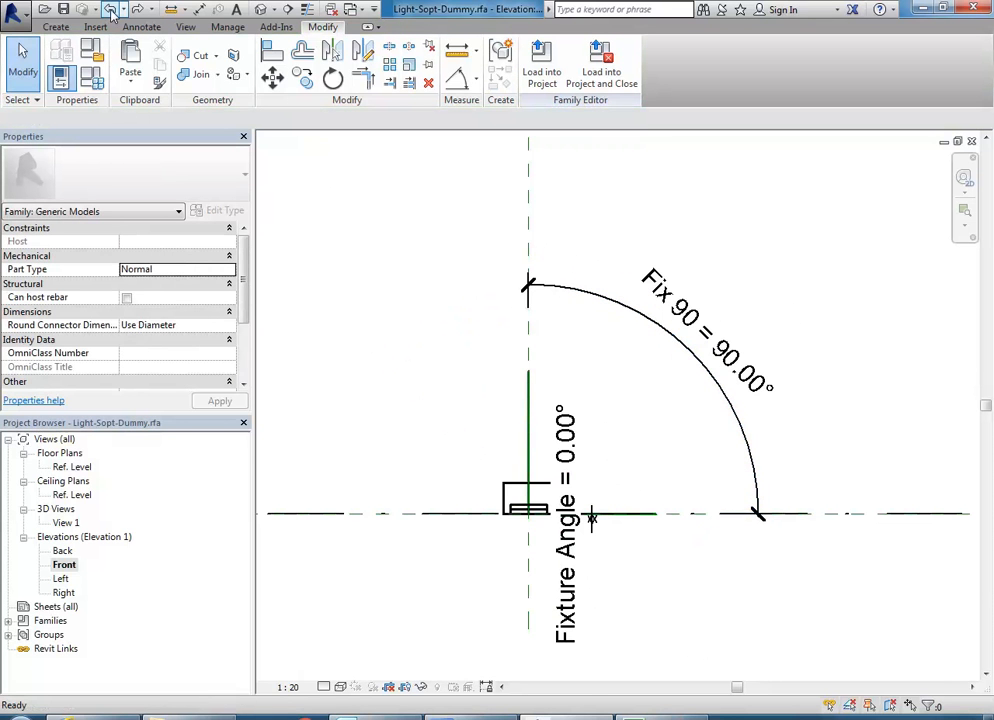
pyautogui.click(111, 11)
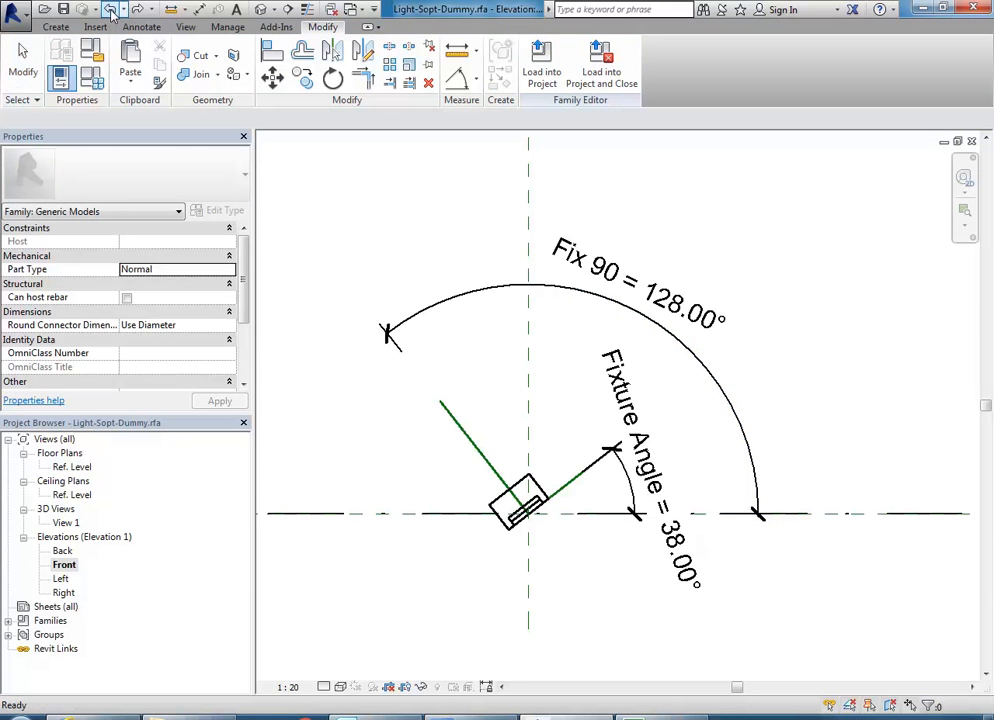
pyautogui.click(111, 11)
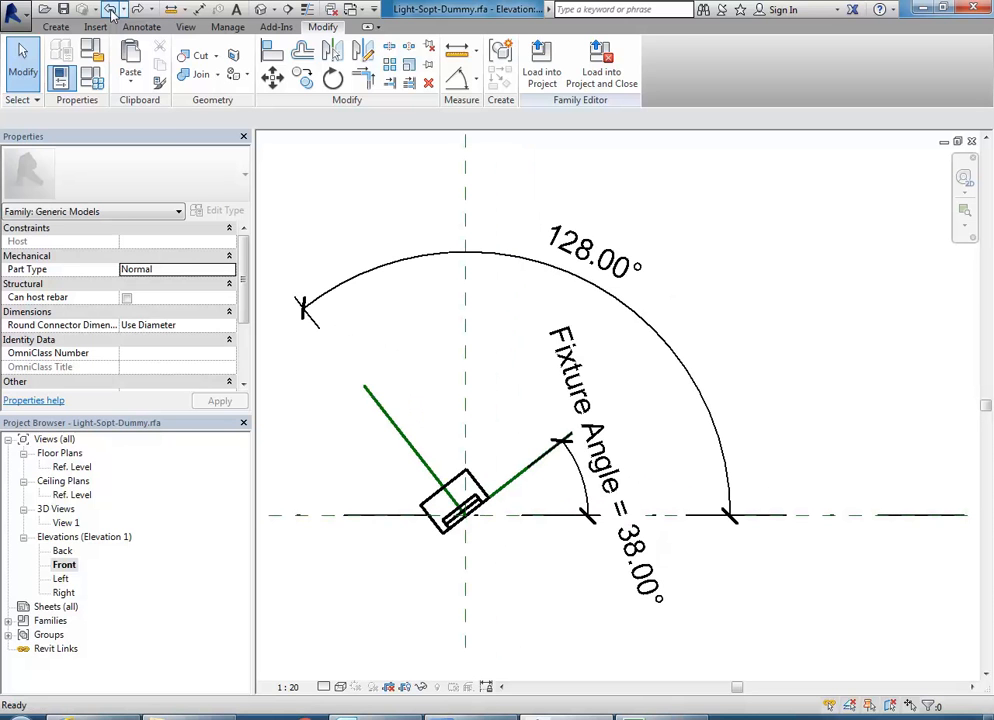
pyautogui.click(111, 11)
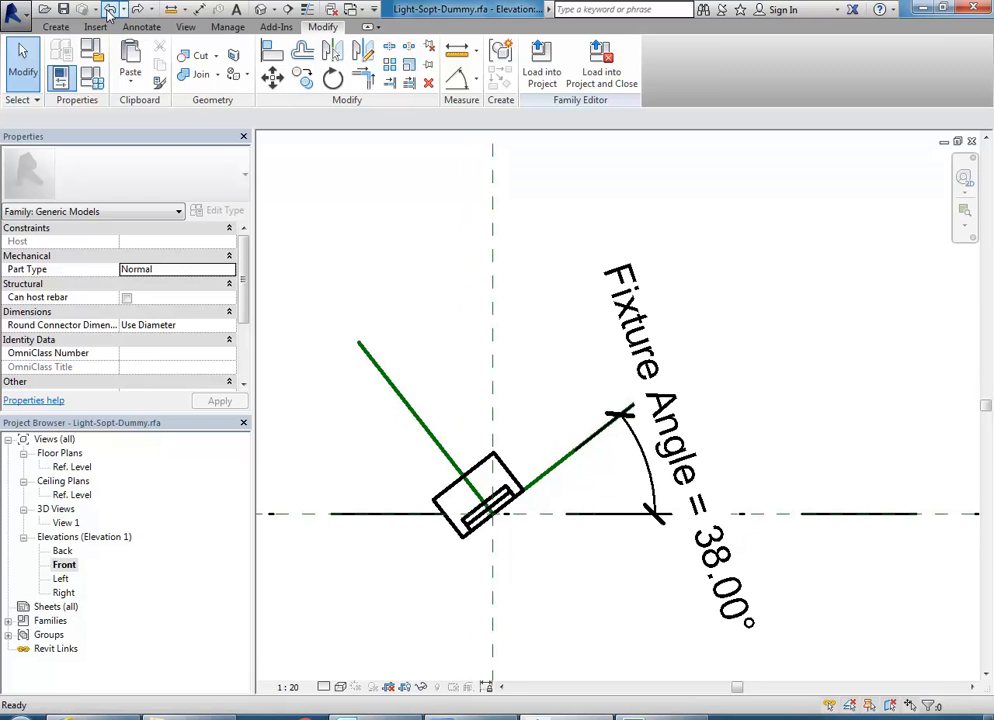
# - Delete the reference line that runs perpendicular to the fixture's sloped reference line
pyautogui.scroll(-2, 352, 386)
pyautogui.moveTo(466, 384); pyautogui.dragTo(566, 366, button='middle')
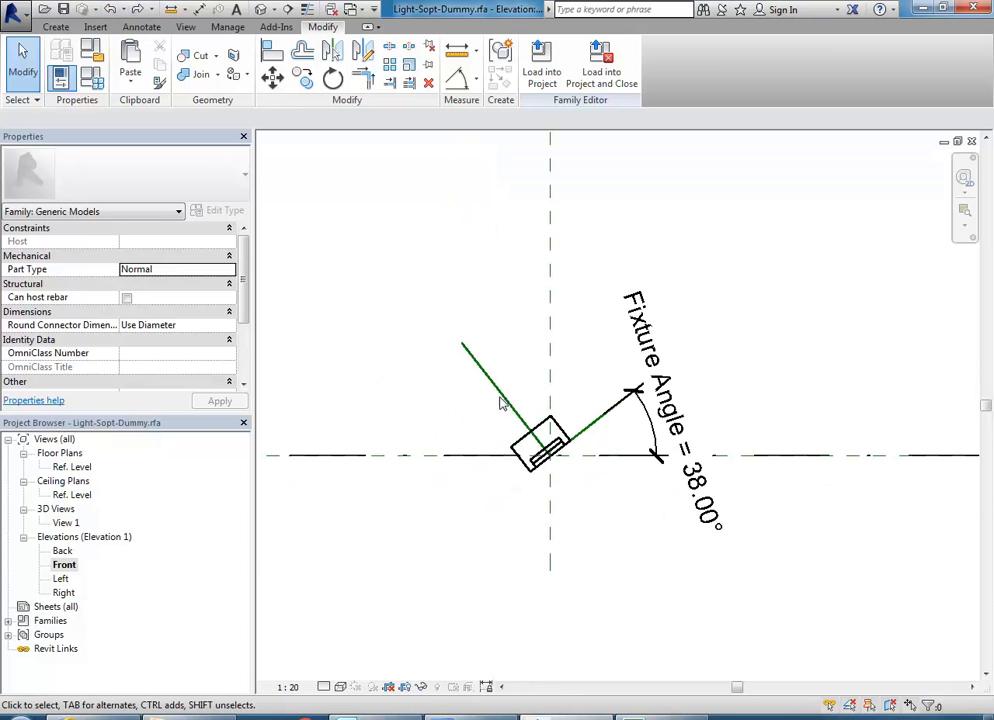
pyautogui.click(470, 352)
pyautogui.press('Delete')
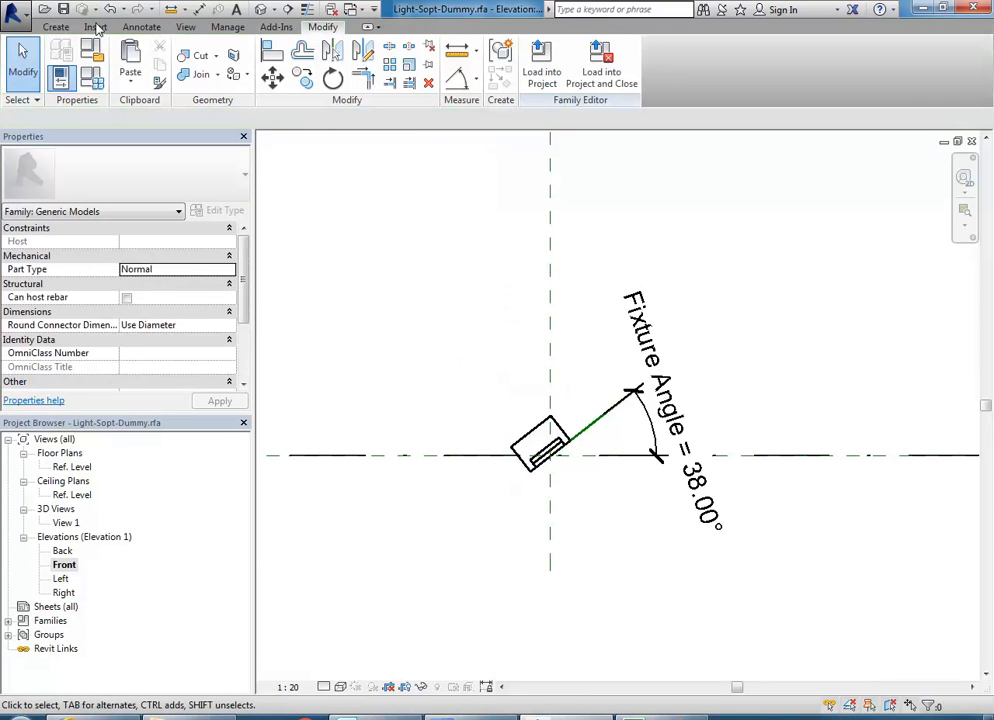
pyautogui.click(57, 27)
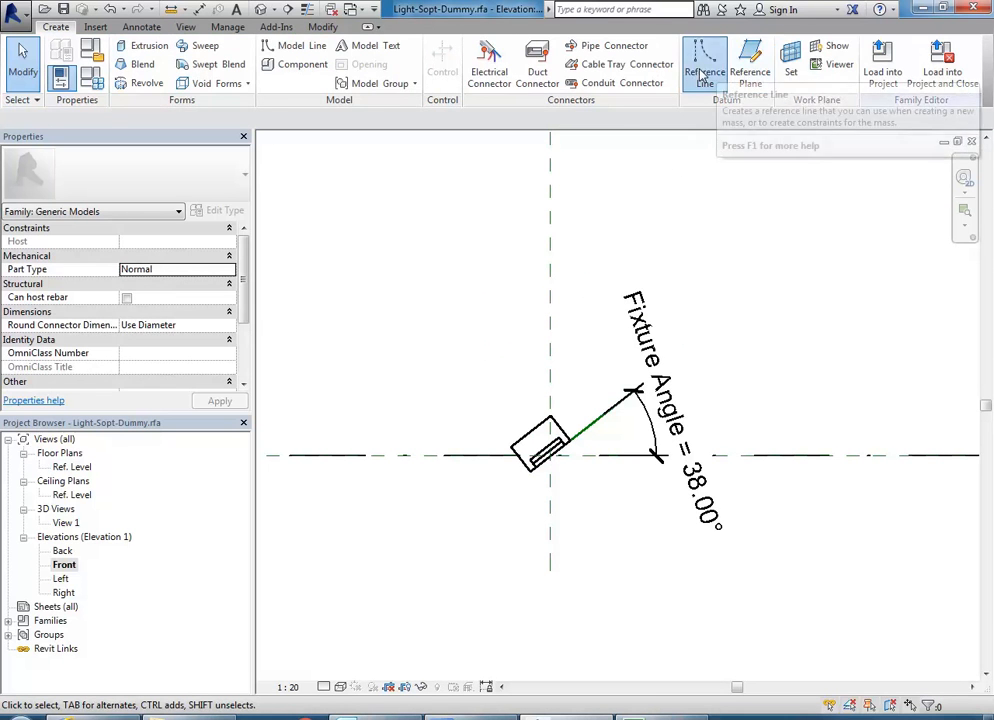
pyautogui.click(703, 75)
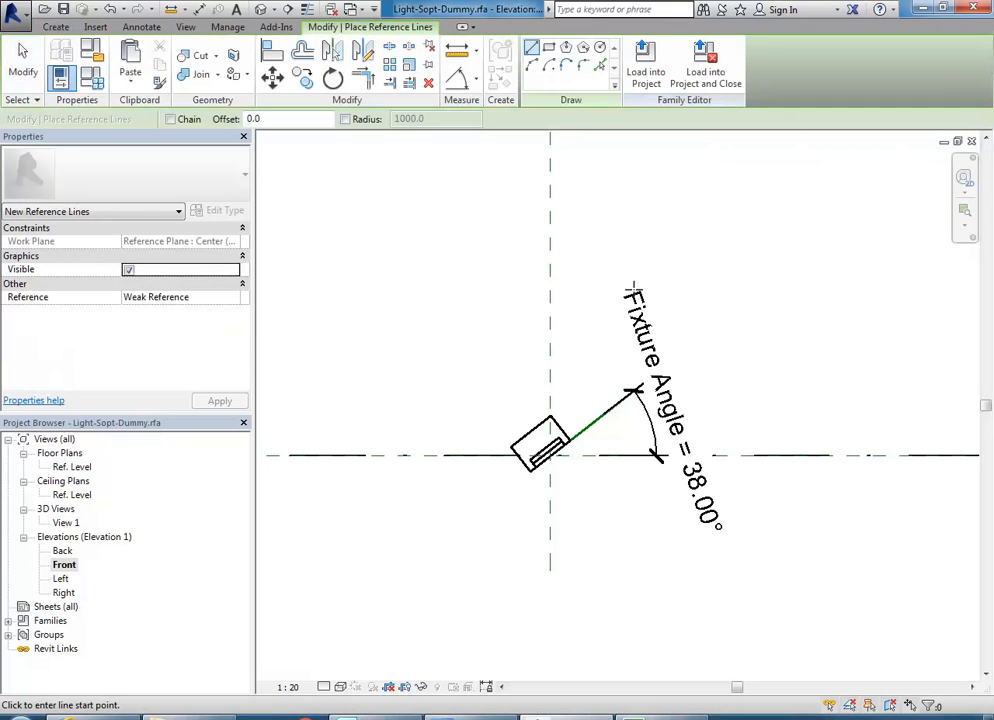
pyautogui.click(550, 455)
pyautogui.press('Escape')
pyautogui.press('Escape')
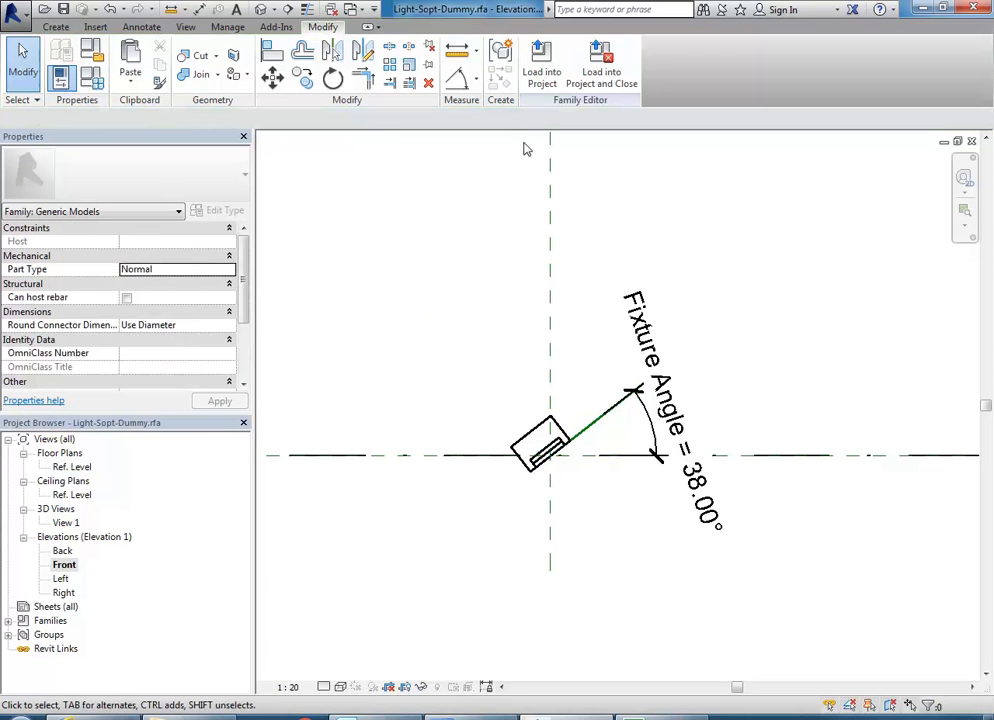
# - Draw a reference line about 580 long from the fixture's pivot point, perpendicular to the sloped reference line
pyautogui.click(62, 29)
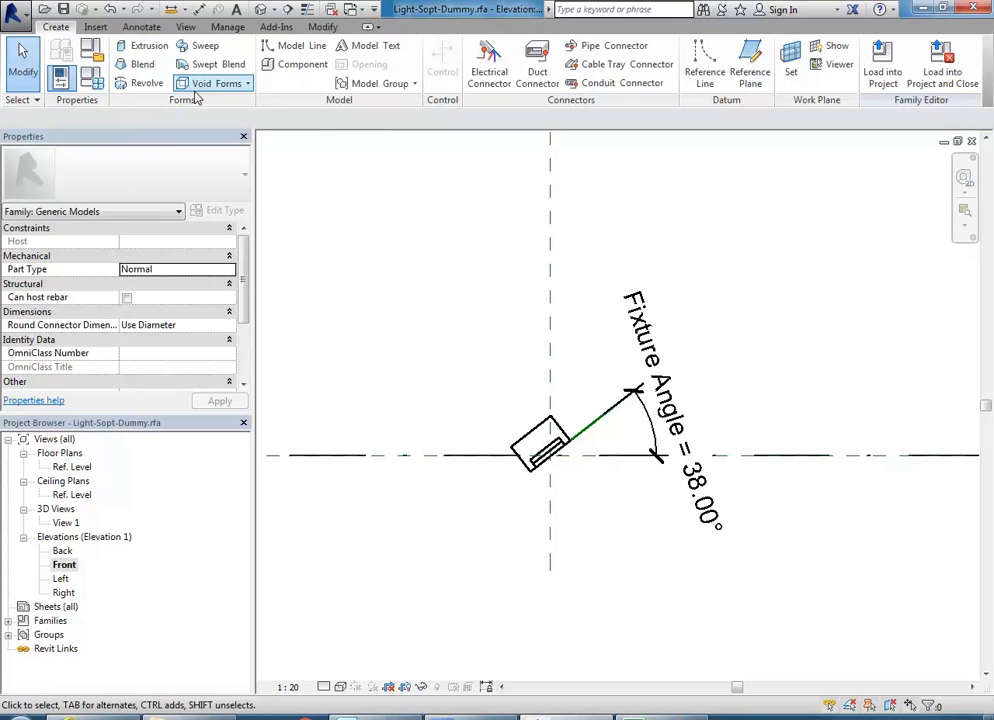
pyautogui.click(703, 76)
pyautogui.click(550, 456)
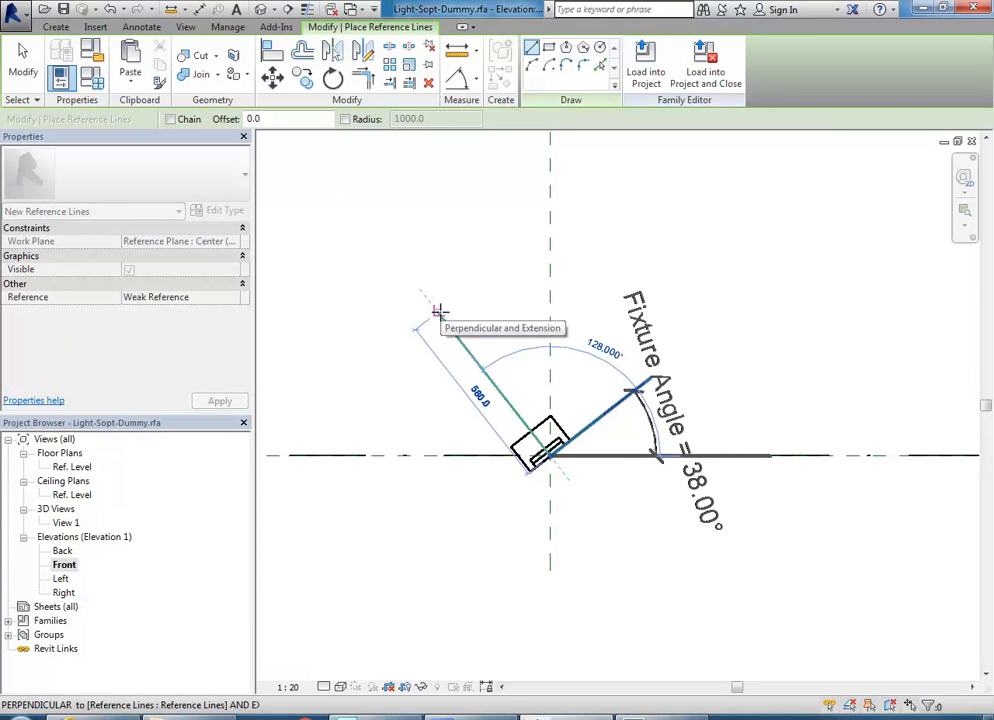
pyautogui.click(440, 312)
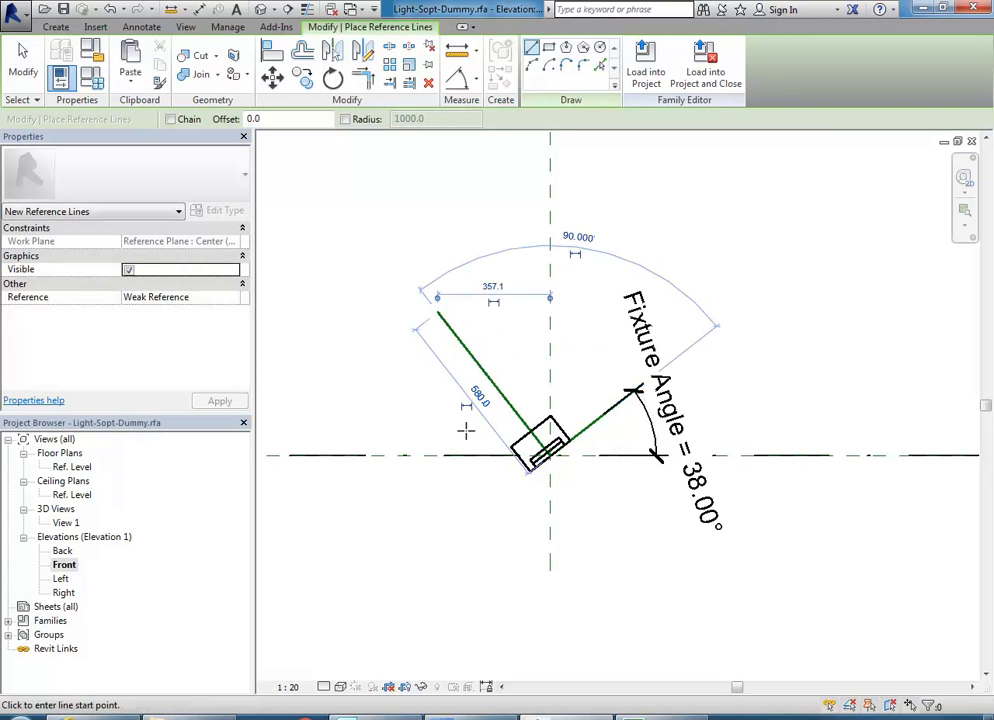
pyautogui.scroll(-3, 520, 488)
pyautogui.scroll(3, 514, 486)
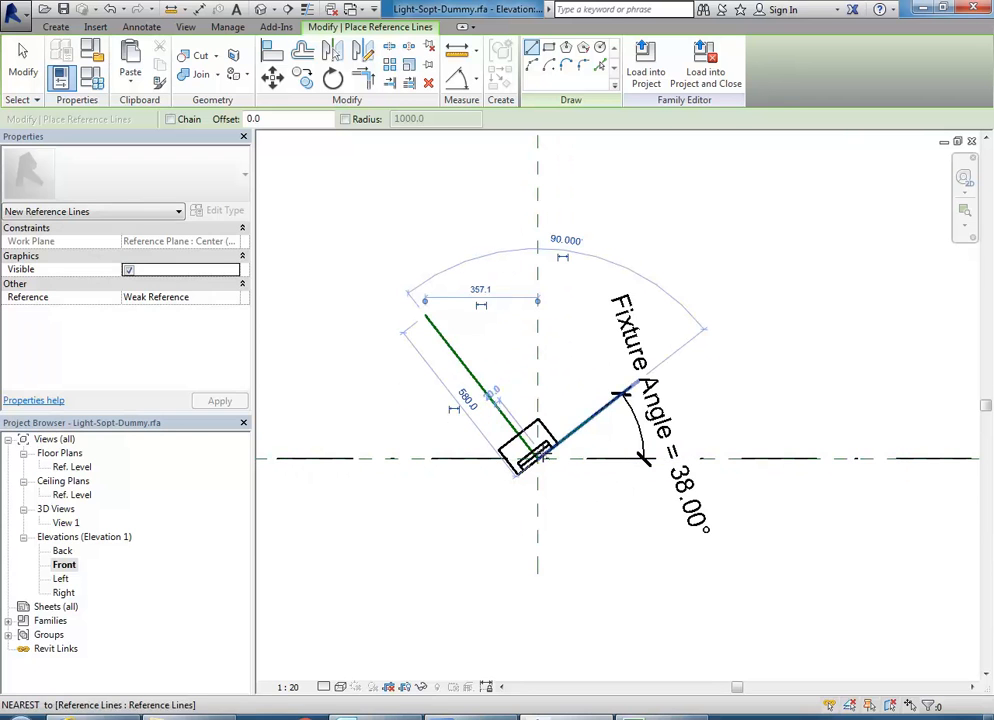
pyautogui.scroll(2, 395, 410)
pyautogui.moveTo(395, 410); pyautogui.dragTo(425, 395, button='middle')
pyautogui.press('Escape')
# - Examine the new reference line and its end point at the fixture's pivot
pyautogui.scroll(-1, 376, 430)
pyautogui.scroll(1, 425, 401)
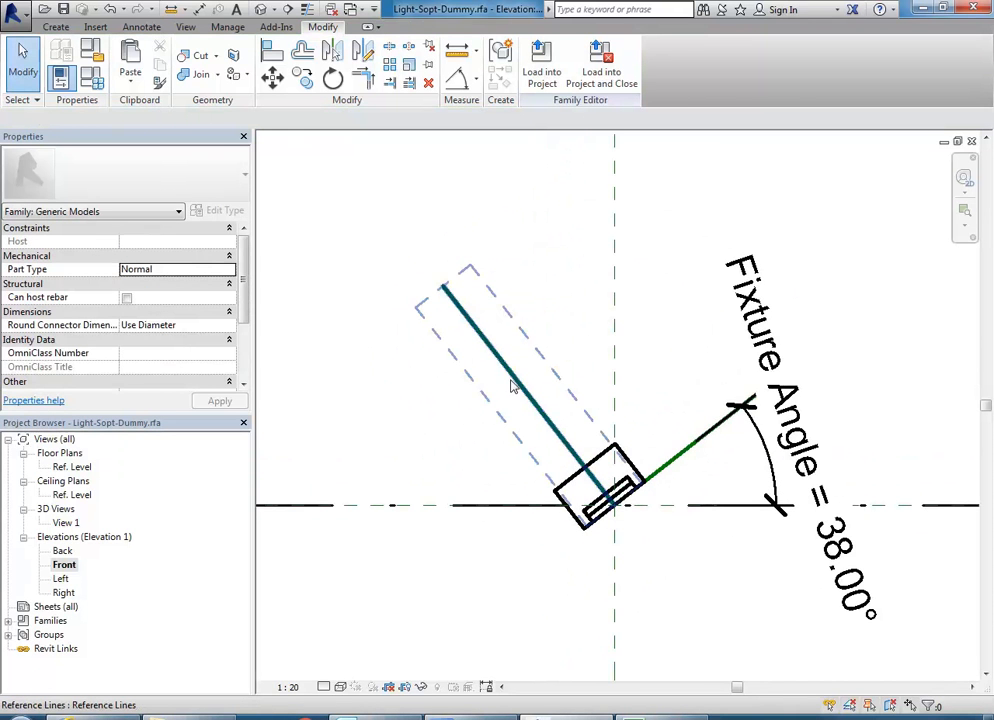
pyautogui.click(515, 394)
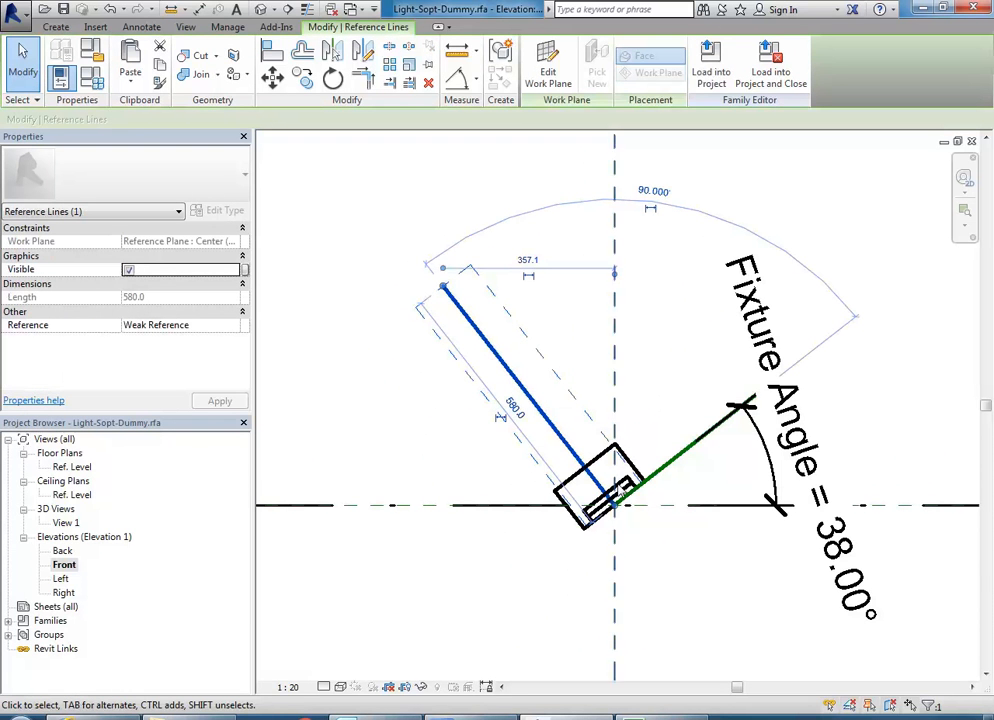
pyautogui.moveTo(615, 505)
pyautogui.mouseDown()
pyautogui.moveTo(604, 486)
pyautogui.moveTo(614, 502)
pyautogui.mouseUp()
pyautogui.scroll(-3, 503, 498)
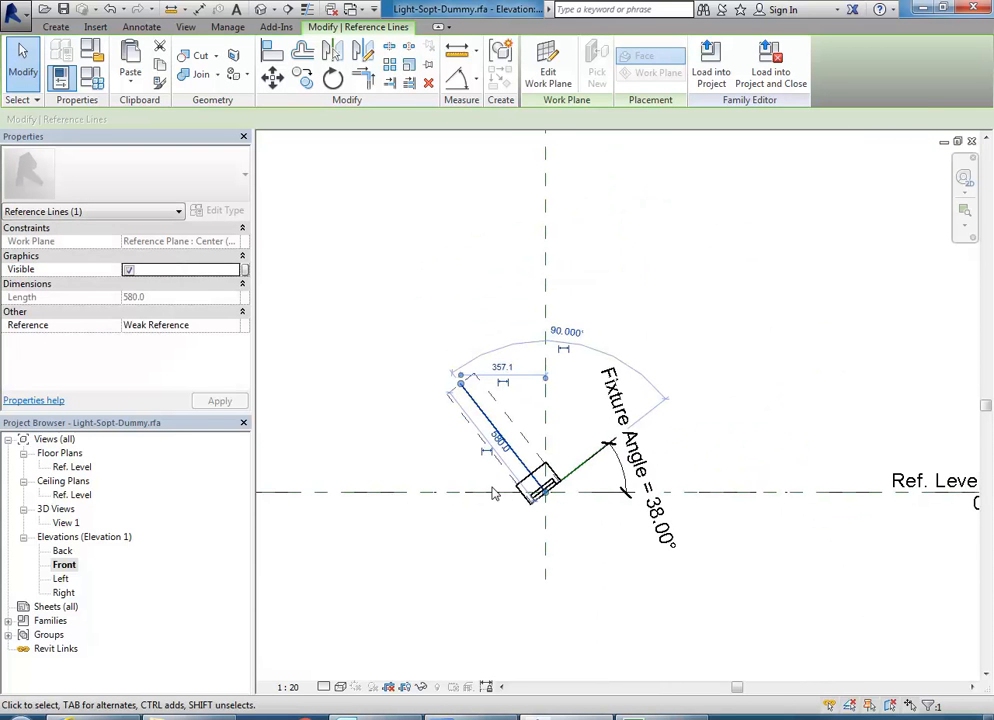
pyautogui.click(624, 574)
pyautogui.scroll(3, 486, 385)
pyautogui.moveTo(486, 385); pyautogui.dragTo(488, 411, button='middle')
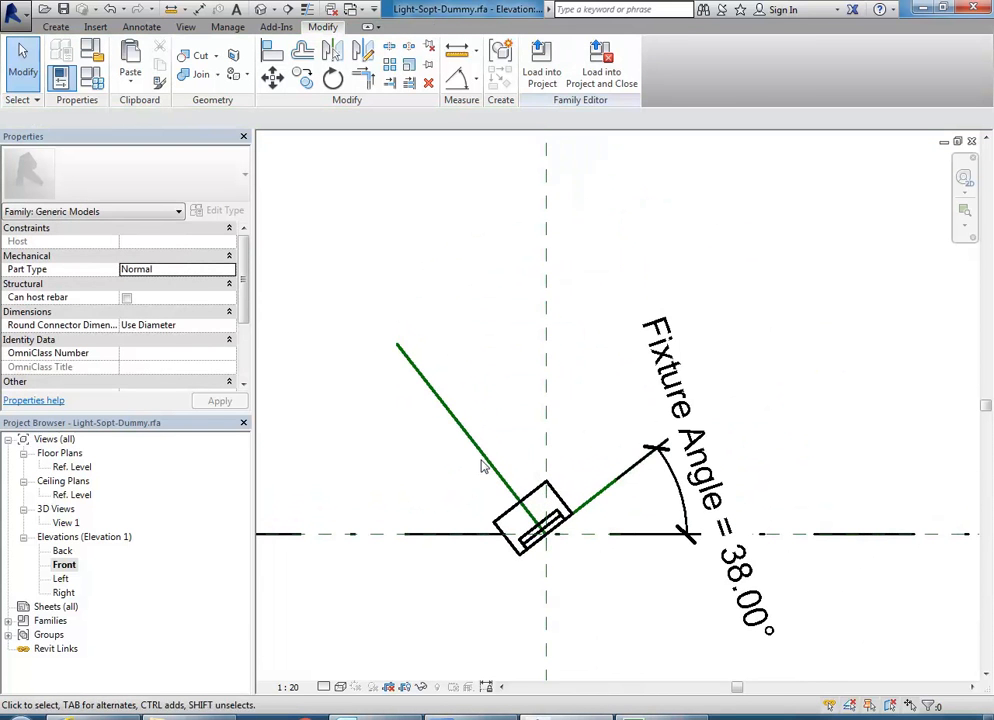
pyautogui.click(407, 360)
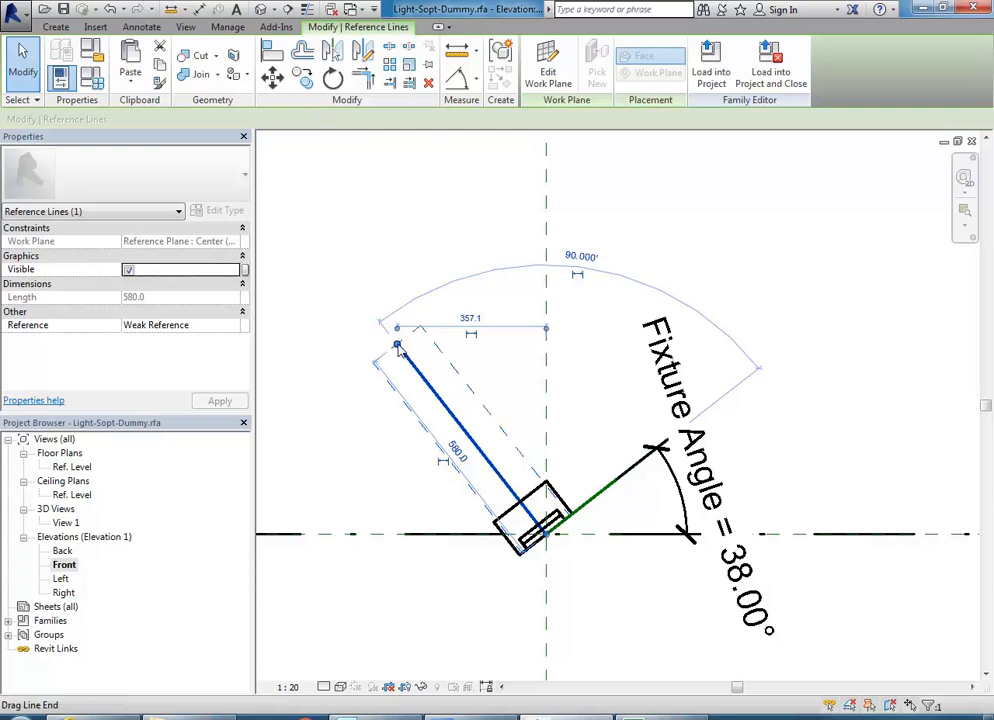
# - Place an angular dimension between the new reference line and the vertical reference plane above the fixture
pyautogui.click(457, 78)
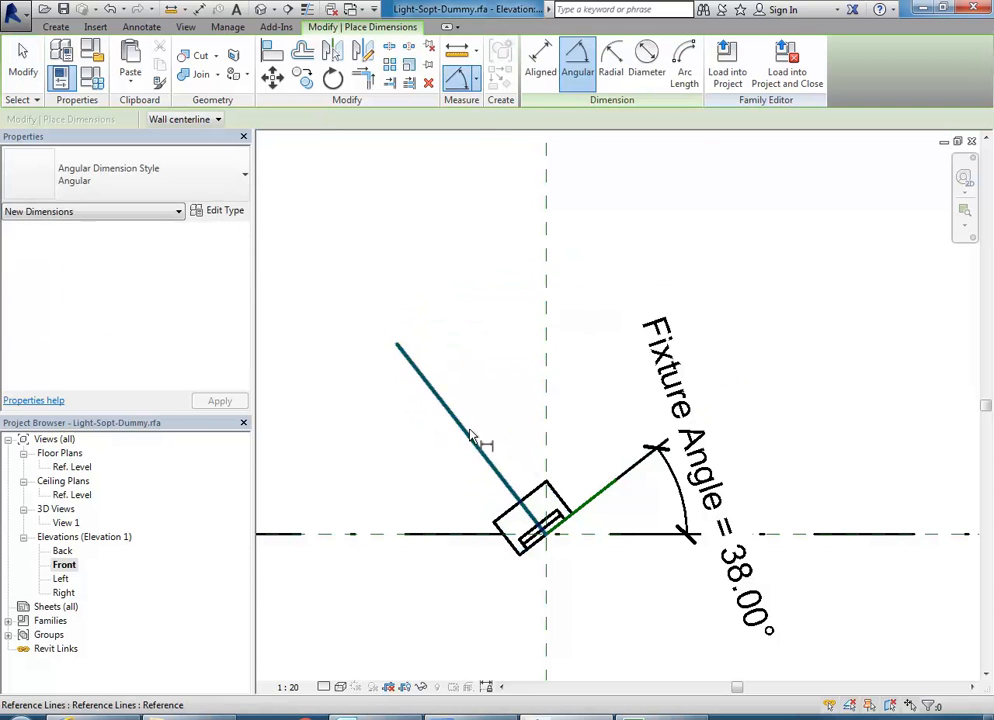
pyautogui.click(546, 389)
pyautogui.click(482, 352)
pyautogui.press('Escape')
pyautogui.press('Escape')
pyautogui.scroll(-1, 422, 300)
# - Move the free end of the new reference line so it leans about 43° from the vertical reference plane
pyautogui.click(410, 336)
pyautogui.scroll(2, 410, 336)
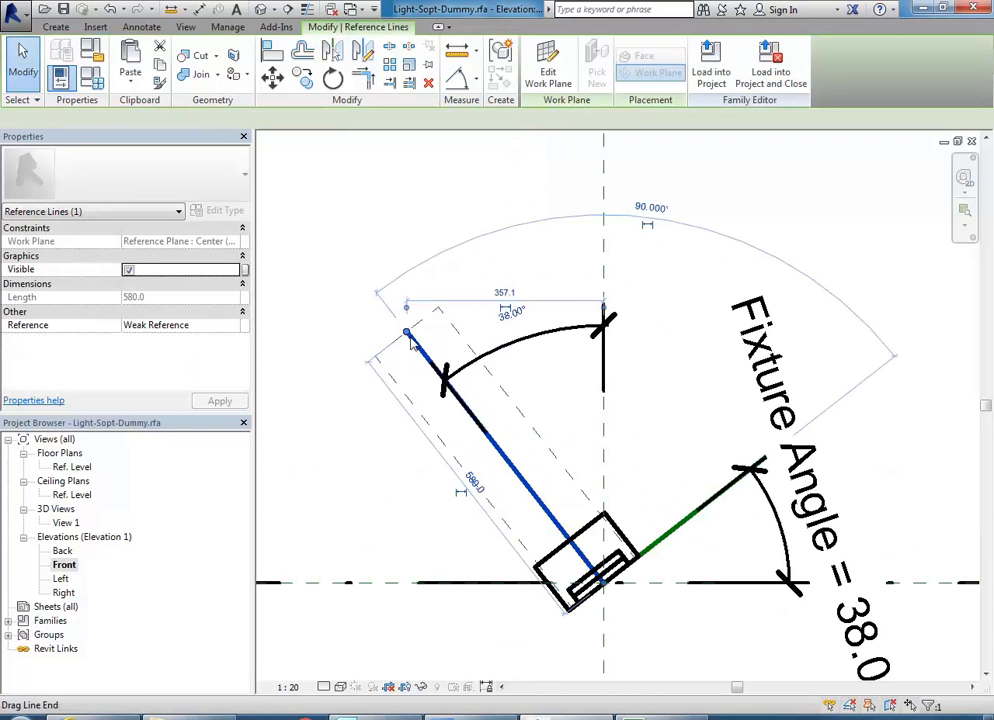
pyautogui.moveTo(406, 336); pyautogui.dragTo(384, 347)
pyautogui.click(402, 264)
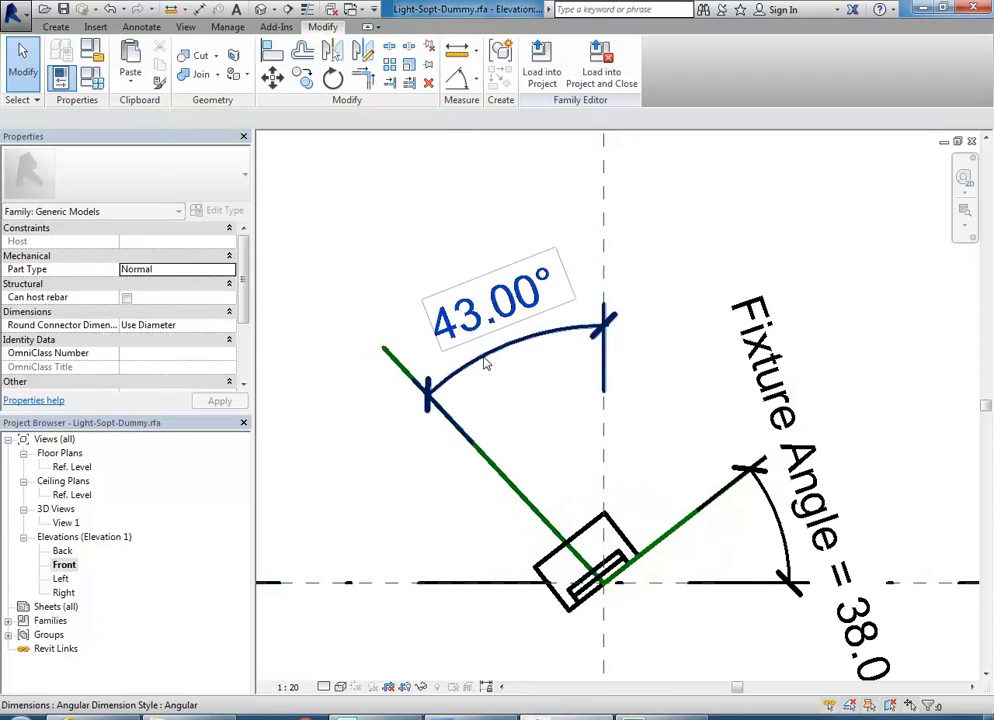
pyautogui.click(484, 357)
pyautogui.scroll(-1, 413, 304)
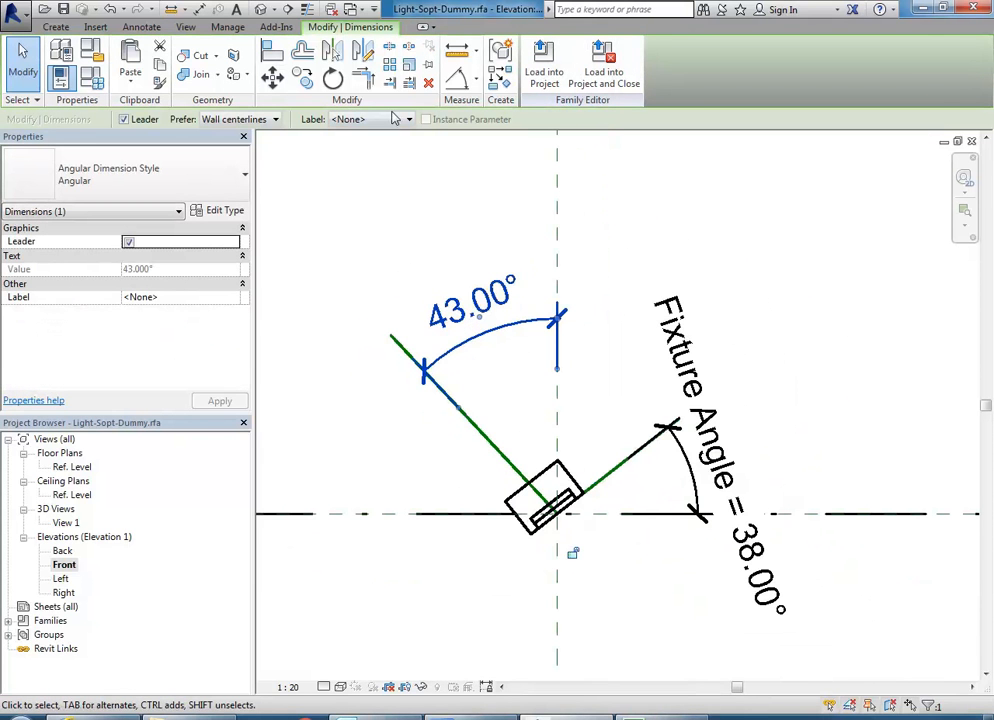
pyautogui.click(379, 121)
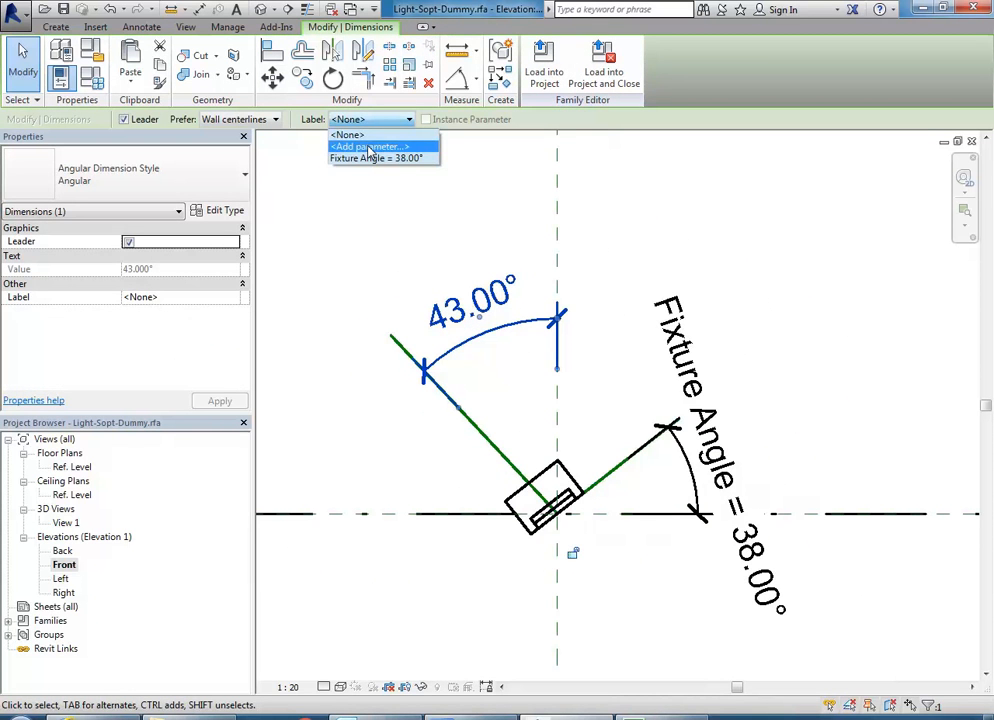
pyautogui.click(370, 147)
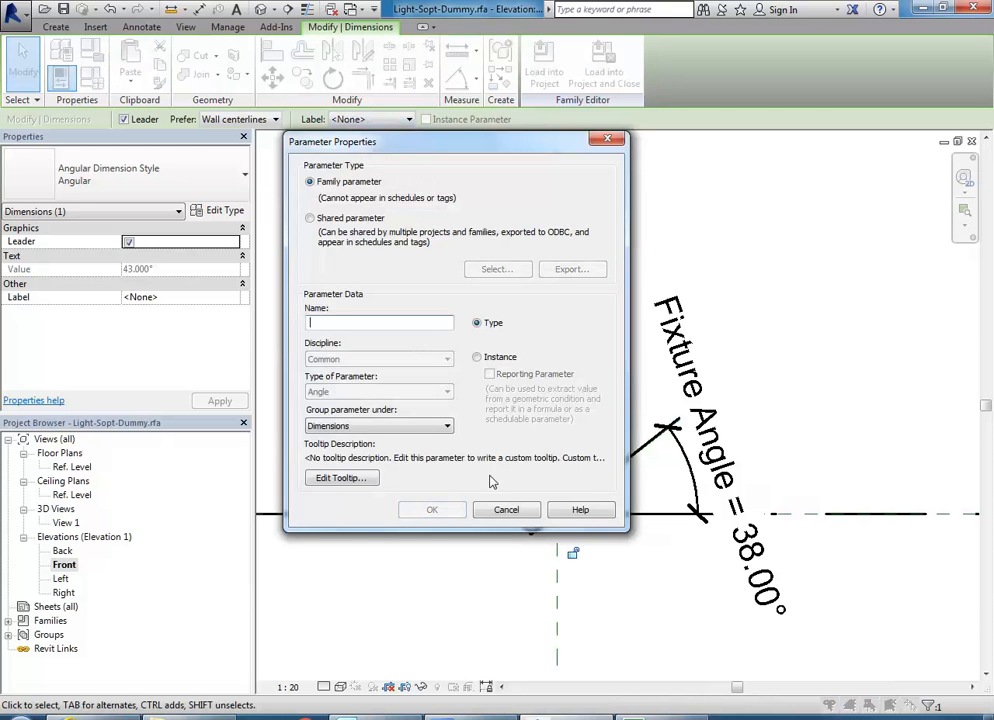
pyautogui.click(505, 510)
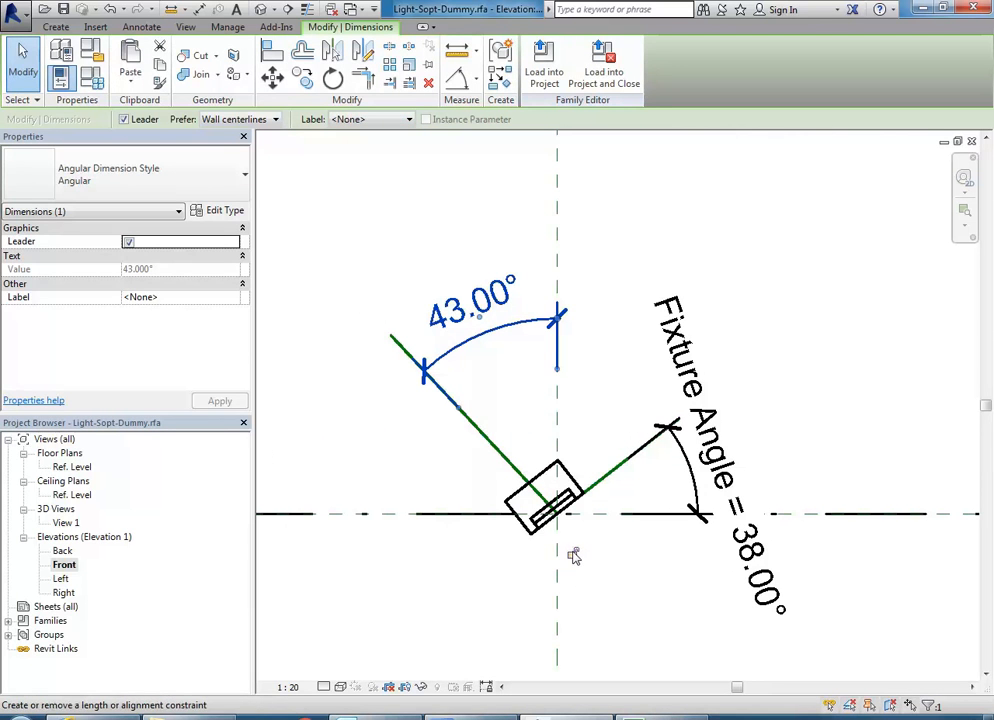
# - Examine the leaning reference line's temporary dimensions and its end point at the fixture's pivot
pyautogui.click(404, 408)
pyautogui.click(391, 337)
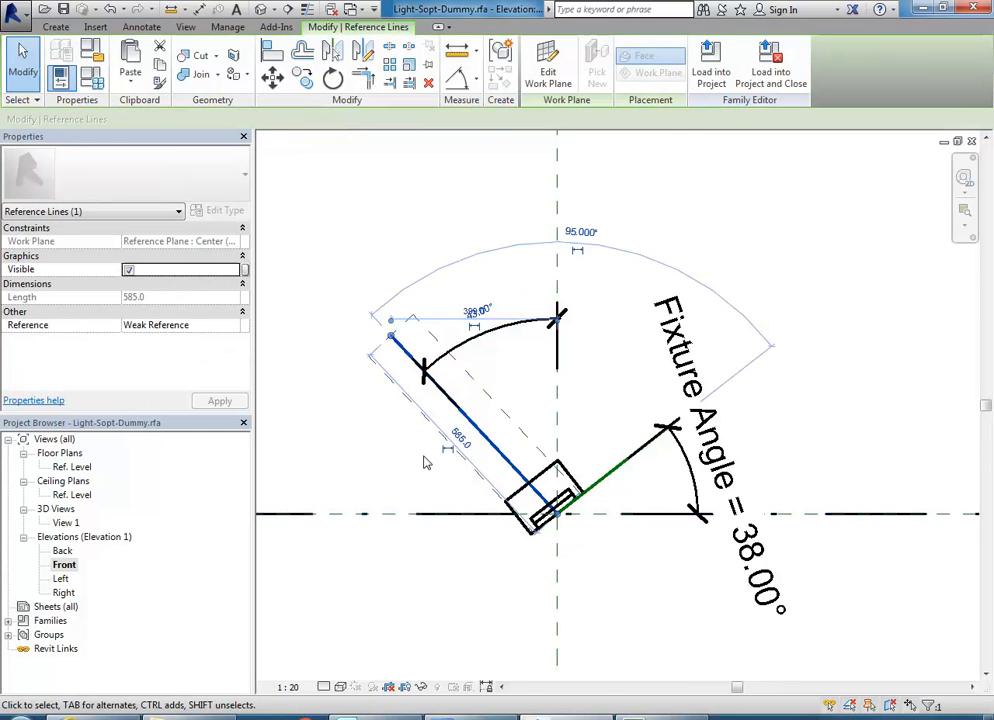
pyautogui.scroll(-3, 424, 462)
pyautogui.scroll(5, 428, 539)
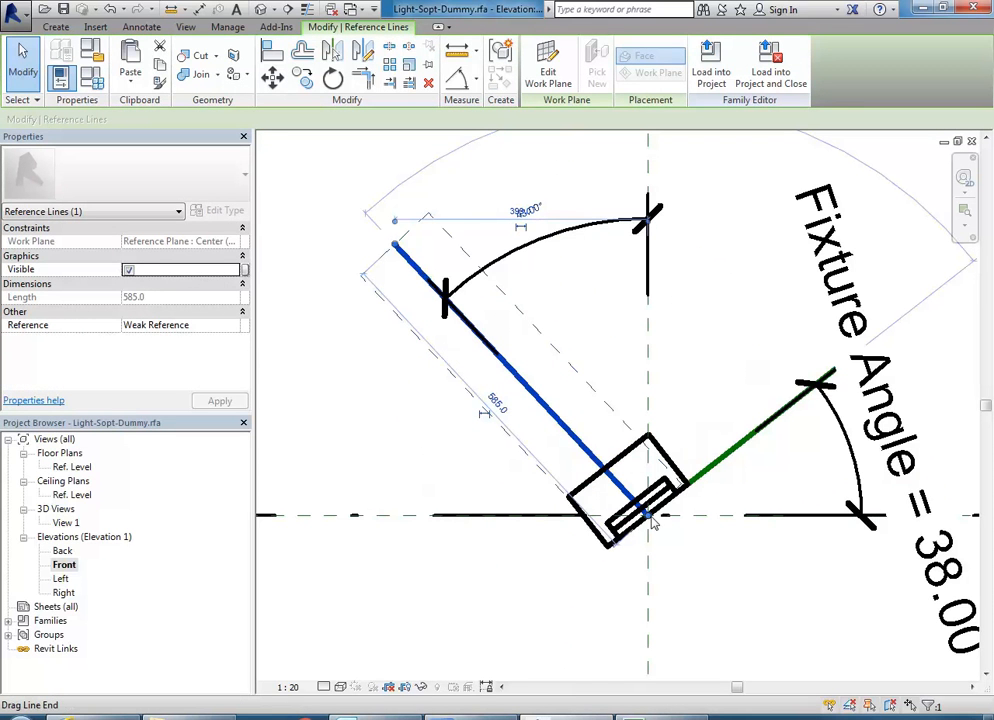
pyautogui.moveTo(648, 516)
pyautogui.mouseDown()
pyautogui.moveTo(606, 489)
pyautogui.moveTo(648, 517)
pyautogui.mouseUp()
pyautogui.scroll(-1, 532, 439)
pyautogui.moveTo(532, 439); pyautogui.dragTo(457, 476, button='middle')
pyautogui.click(377, 492)
# - Delete the angular dimension between the leaning reference line and the vertical reference plane
pyautogui.click(449, 327)
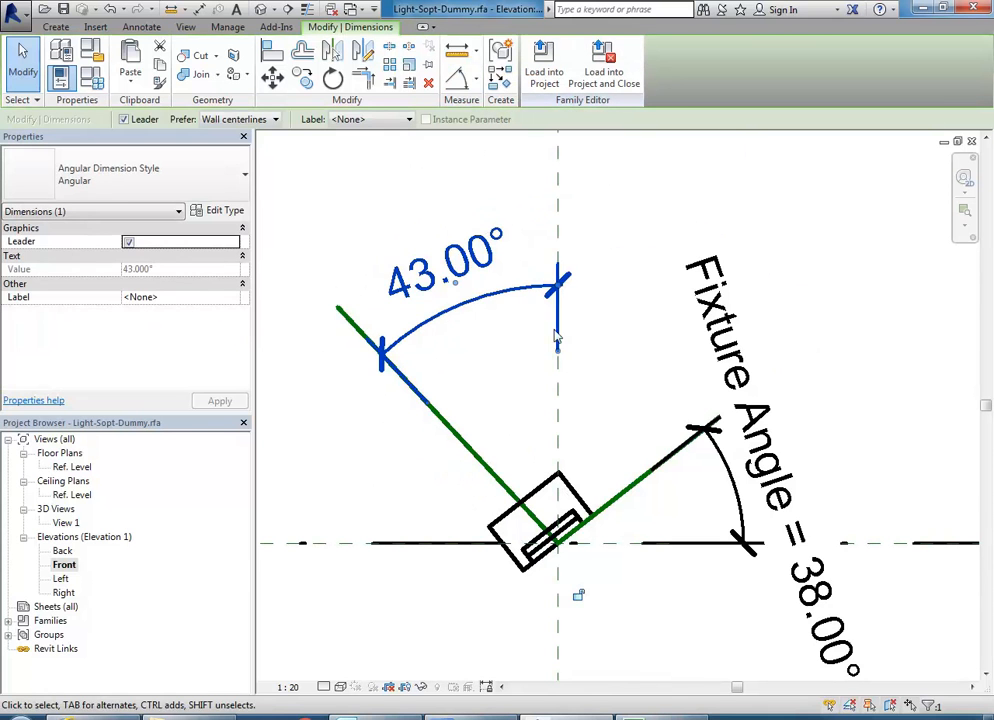
pyautogui.moveTo(558, 288); pyautogui.dragTo(637, 483)
pyautogui.moveTo(560, 290); pyautogui.dragTo(559, 322)
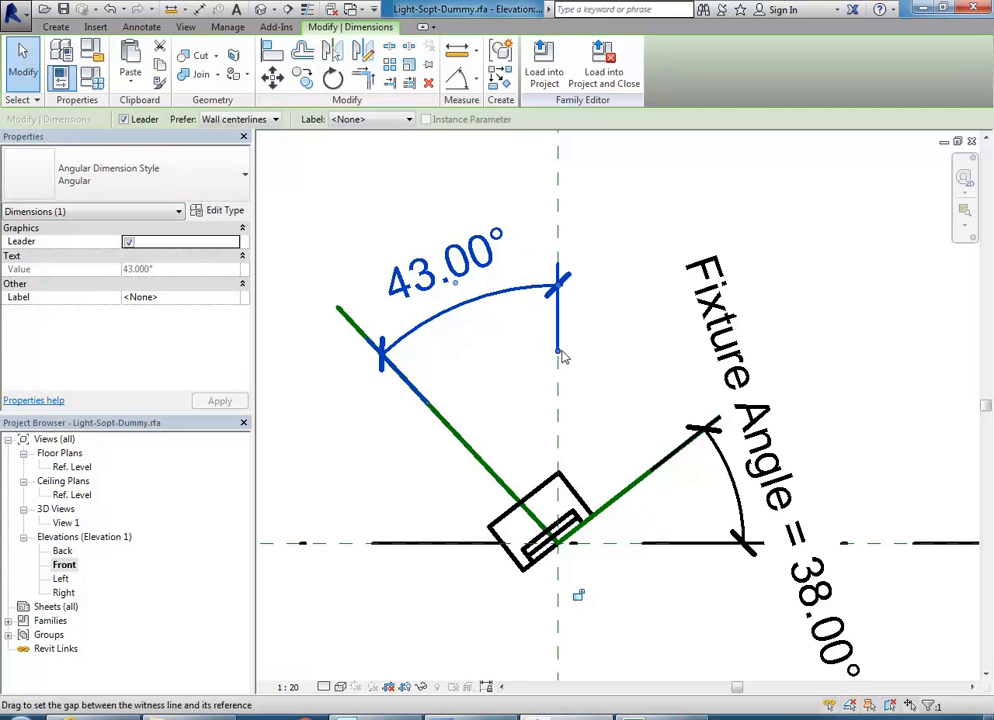
pyautogui.press('Delete')
# - Place an angular dimension between the leaning reference line and the sloped reference line that carries the fixture
pyautogui.click(455, 80)
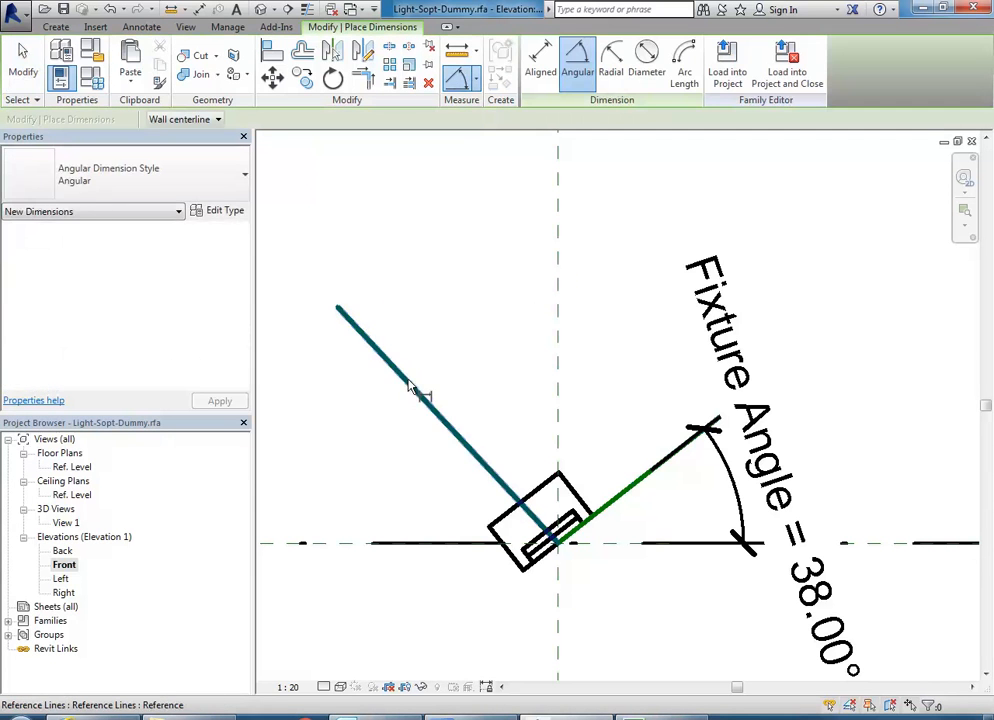
pyautogui.click(421, 392)
pyautogui.click(620, 505)
pyautogui.click(538, 380)
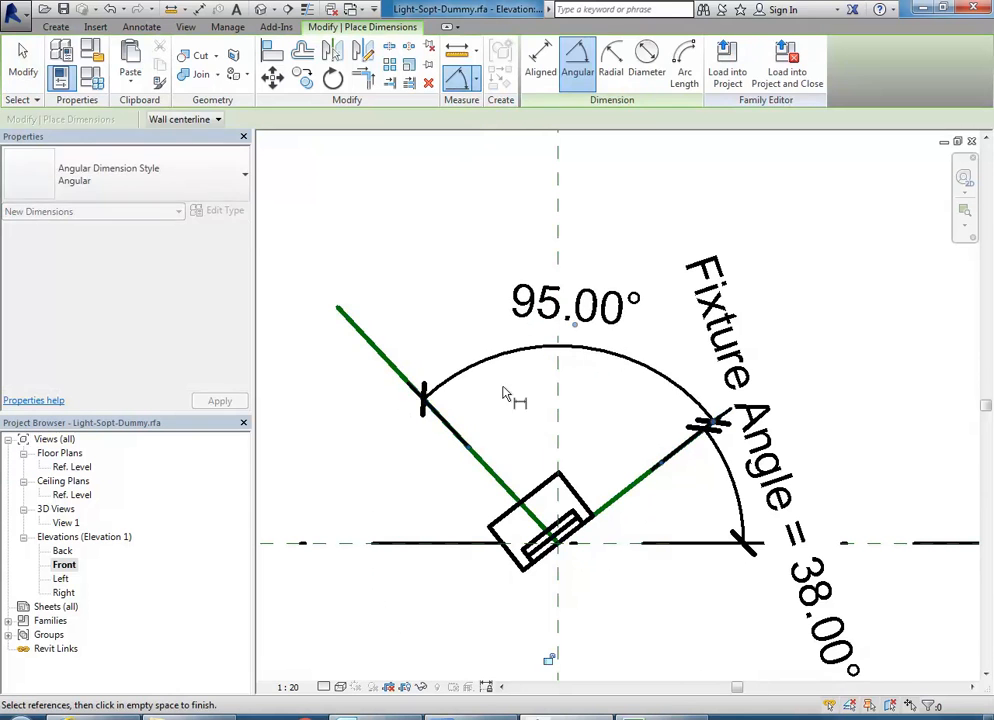
pyautogui.press('Escape')
# - Set the angle between the two reference lines to 90° by moving the leaning one
pyautogui.click(391, 362)
pyautogui.click(583, 325)
pyautogui.write('90')
pyautogui.press('Return')
pyautogui.click(480, 259)
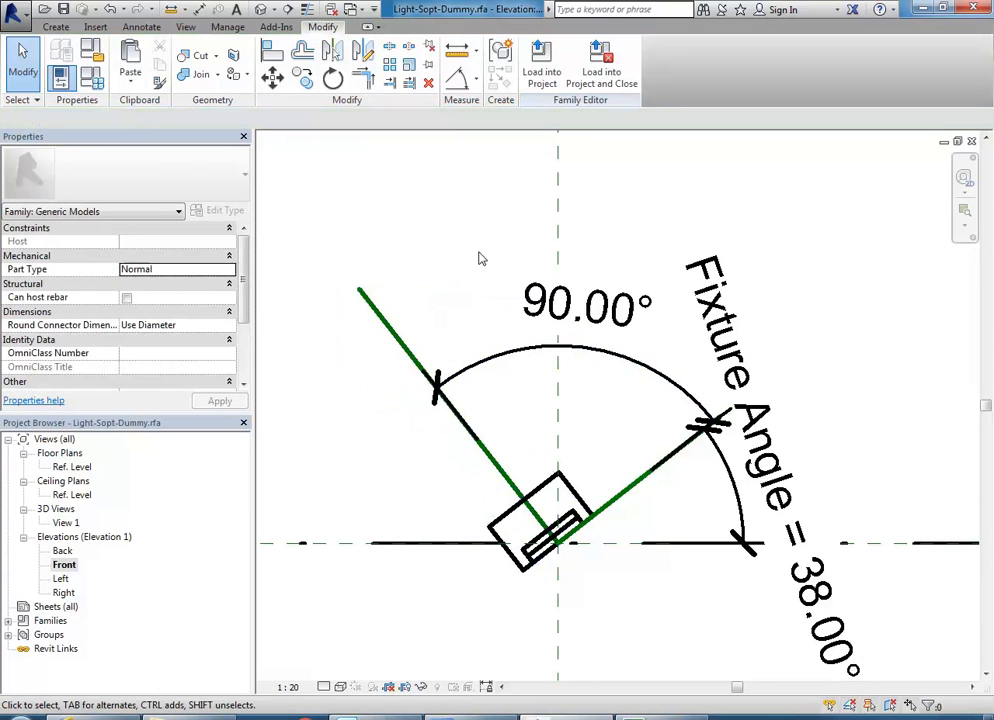
# - Lock the 90° angular dimension between the two reference lines
pyautogui.click(504, 353)
pyautogui.scroll(-3, 584, 382)
pyautogui.scroll(1, 540, 508)
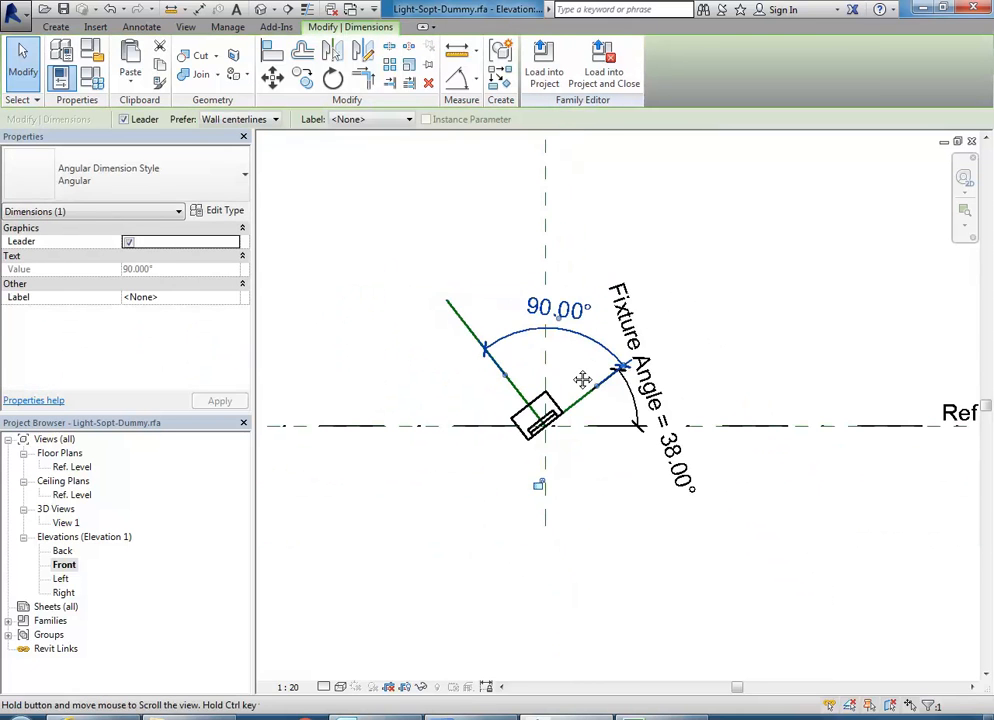
pyautogui.click(486, 437)
pyautogui.scroll(2, 486, 437)
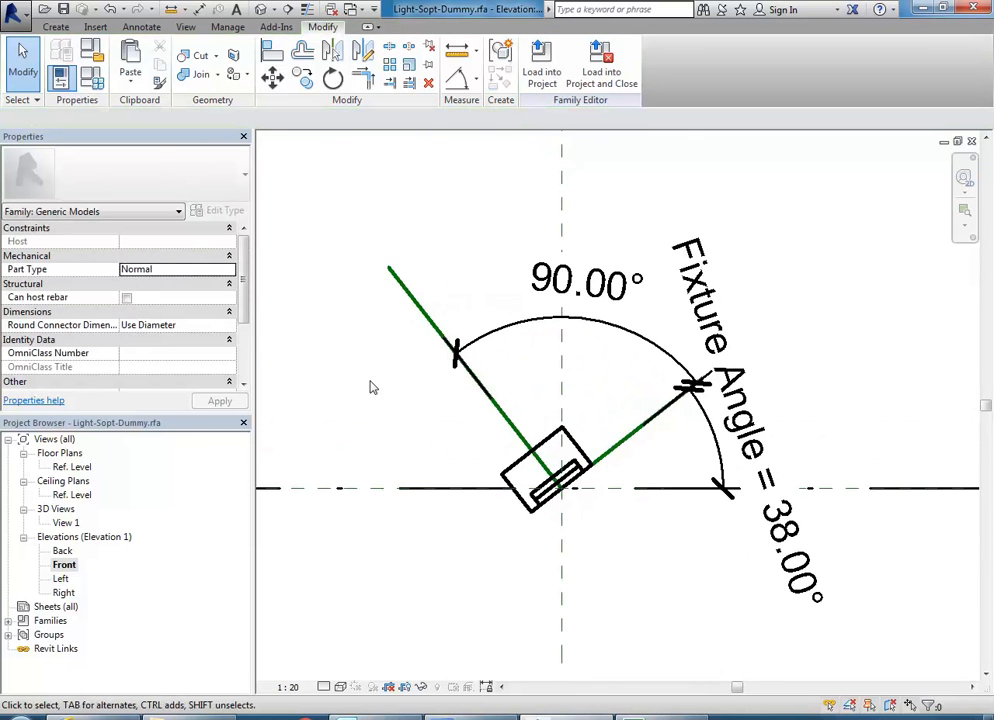
# - Set the Fixture Angle parameter to 0° in the family types and apply it
pyautogui.click(66, 57)
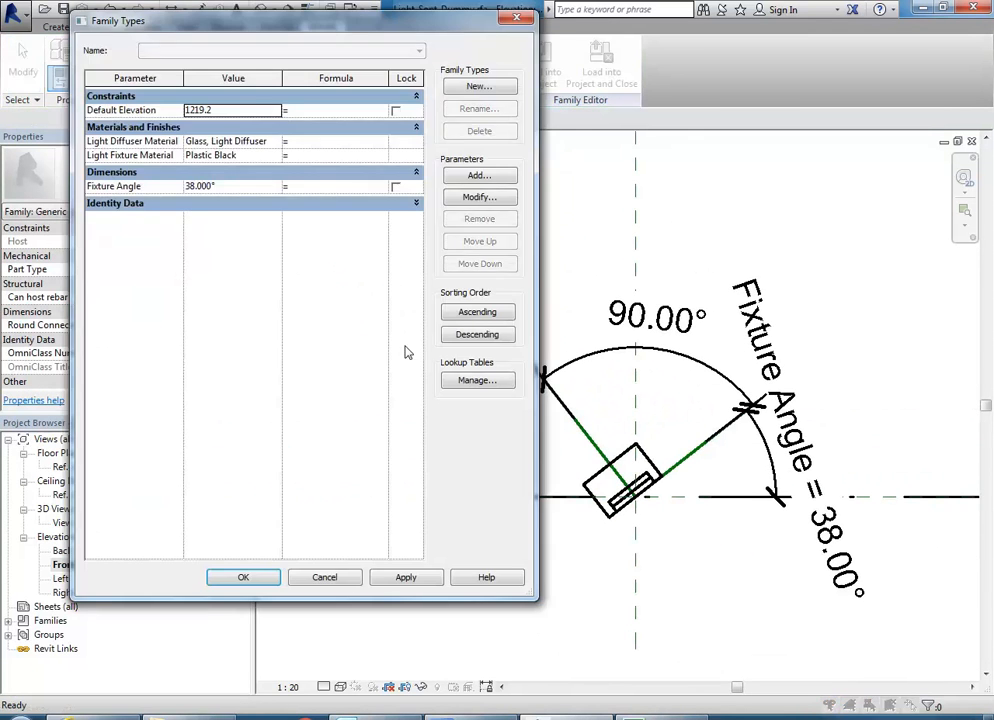
pyautogui.click(238, 186)
pyautogui.write('0')
pyautogui.click(405, 580)
# - Try a Fixture Angle of 56° in the family types and undo that change
pyautogui.click(247, 185)
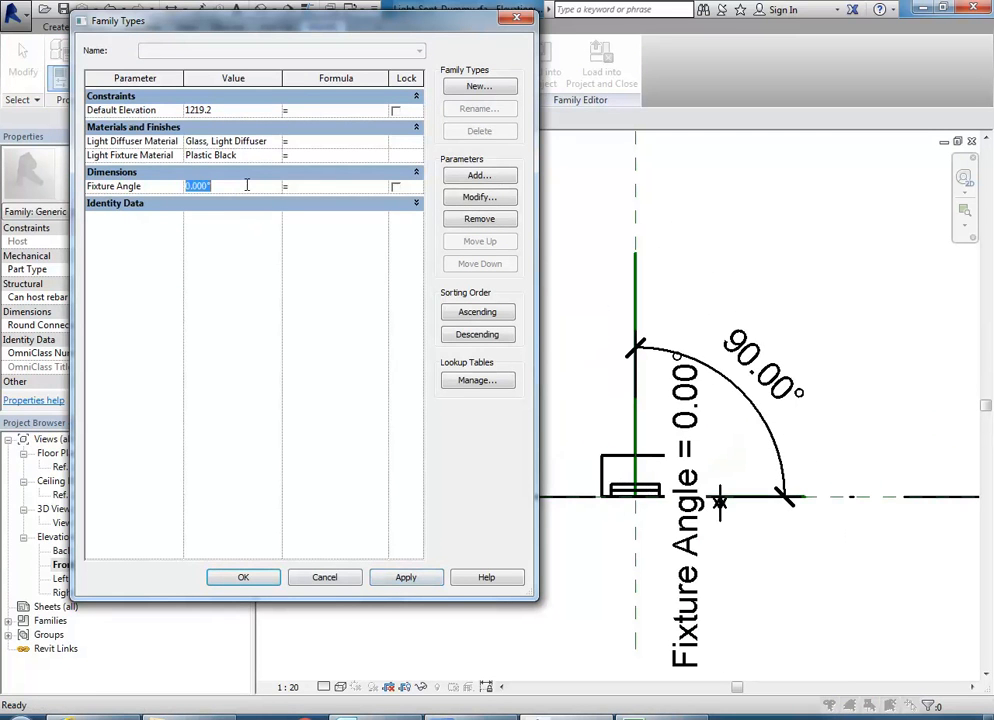
pyautogui.click(395, 583)
pyautogui.click(345, 578)
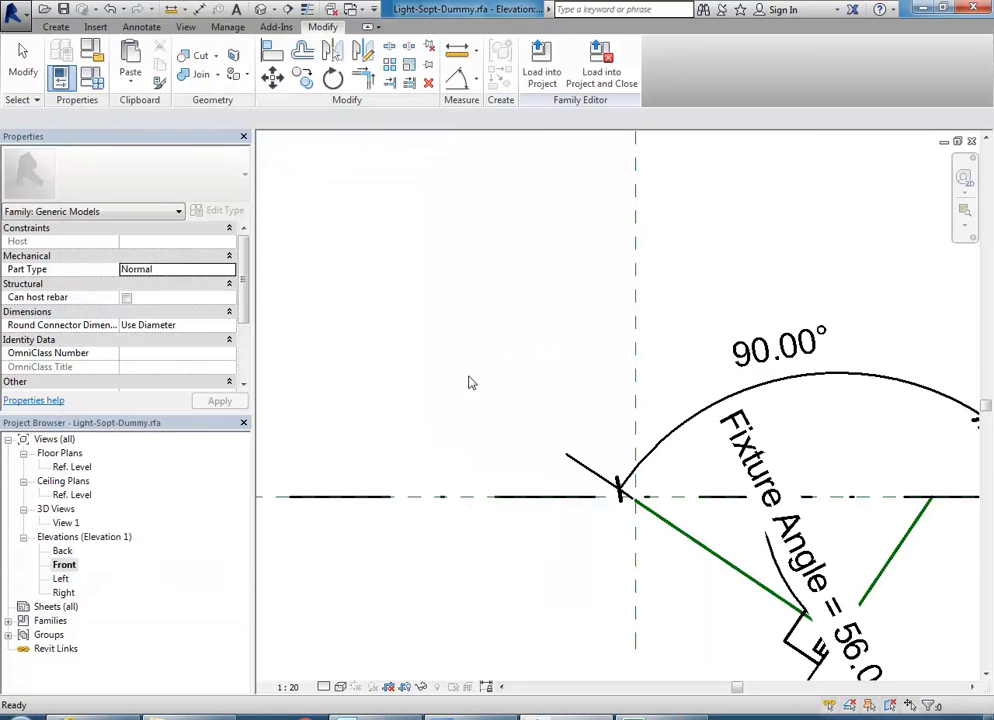
pyautogui.click(110, 10)
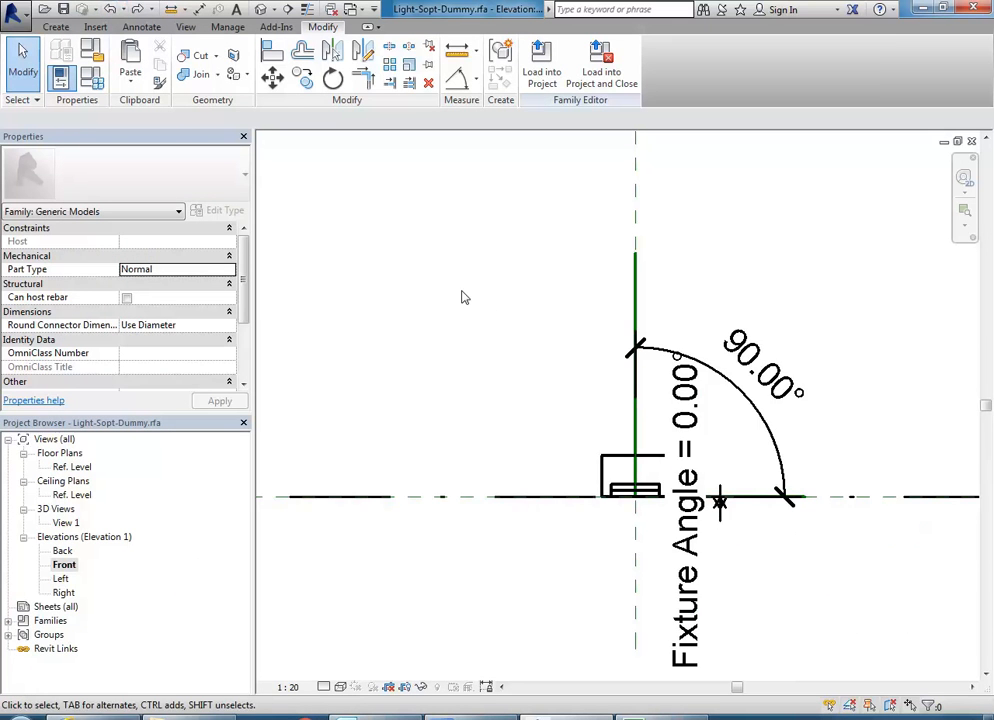
# - Delete the Fixture Angle dimension from the front elevation
pyautogui.scroll(-2, 460, 362)
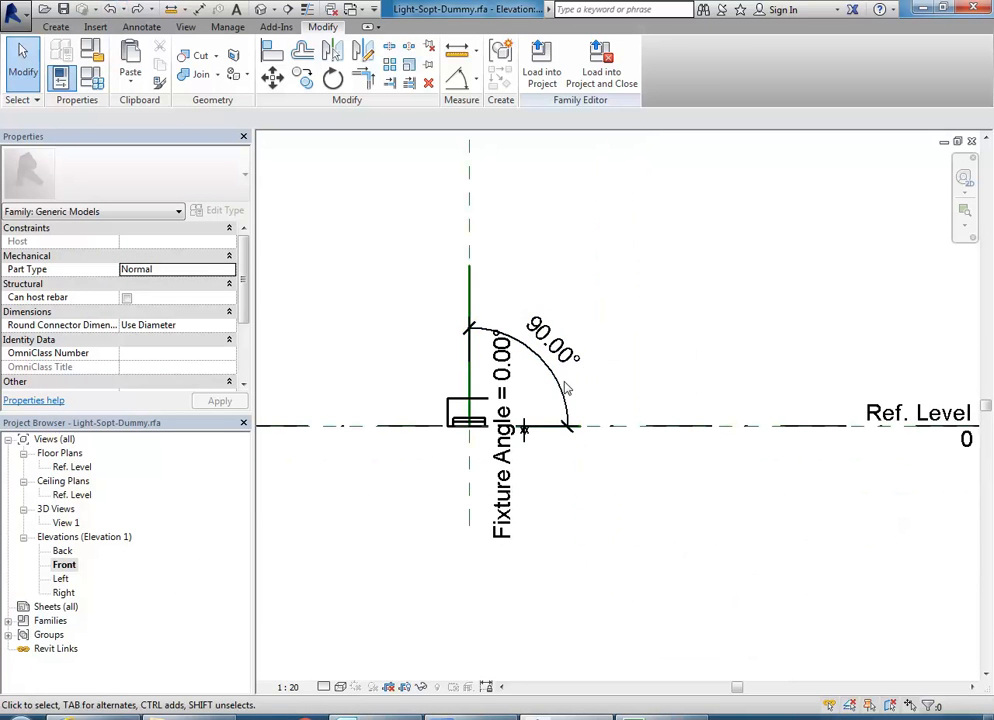
pyautogui.click(504, 508)
pyautogui.press('Delete')
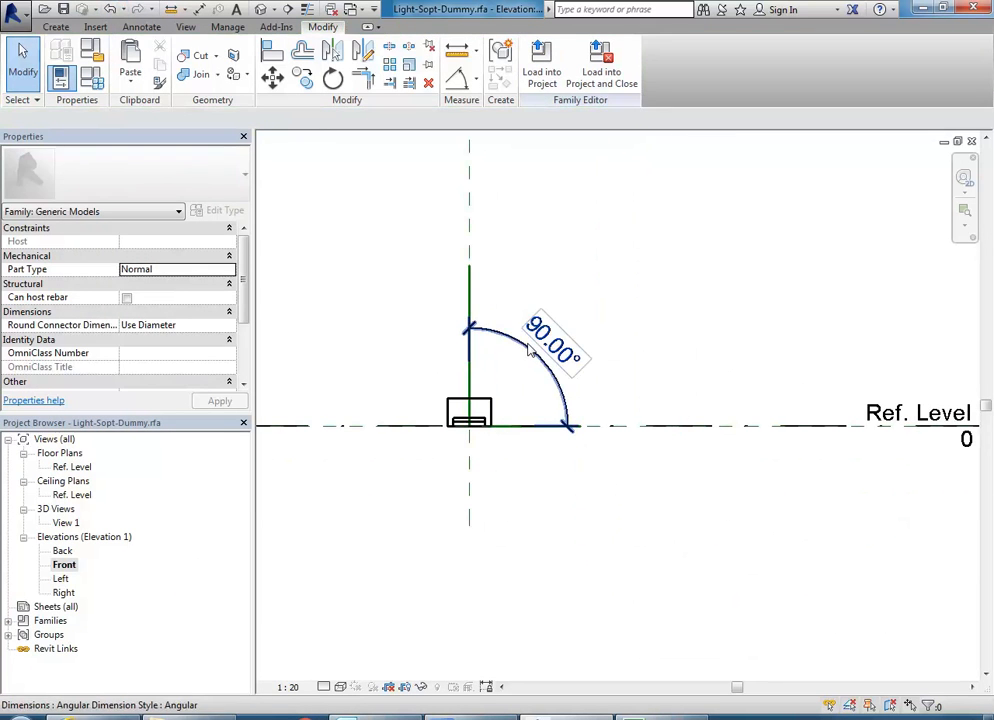
# - Label the 90° dimension between the reference lines with a new family type parameter named Fix Perp
pyautogui.click(528, 349)
pyautogui.scroll(2, 522, 373)
pyautogui.moveTo(522, 373); pyautogui.dragTo(571, 446, button='middle')
pyautogui.scroll(-2, 543, 428)
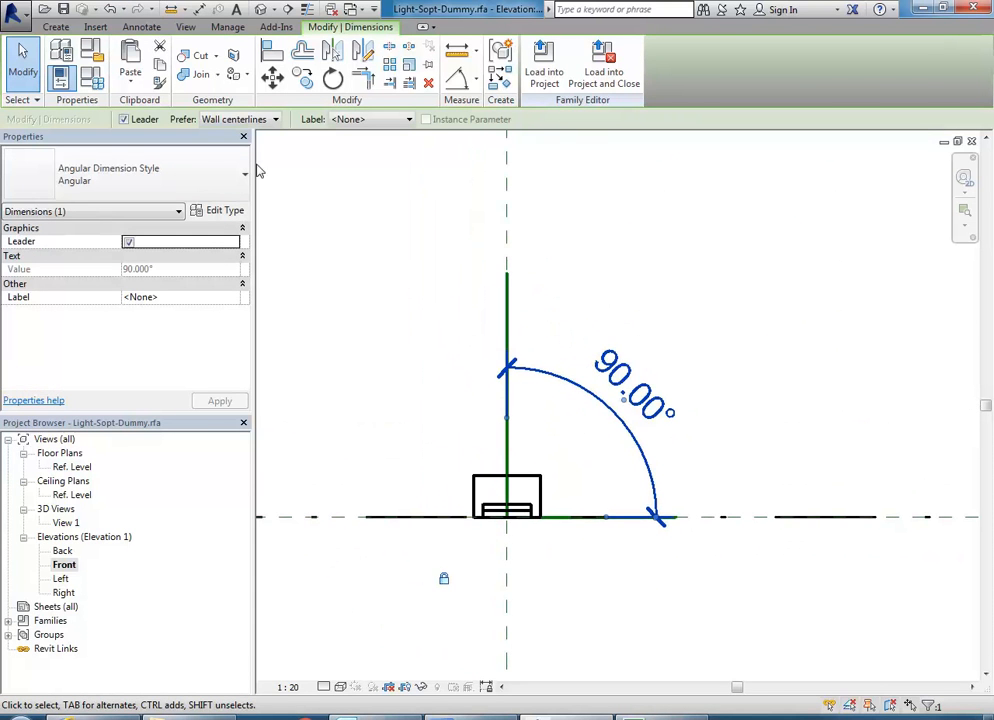
pyautogui.scroll(-1, 421, 309)
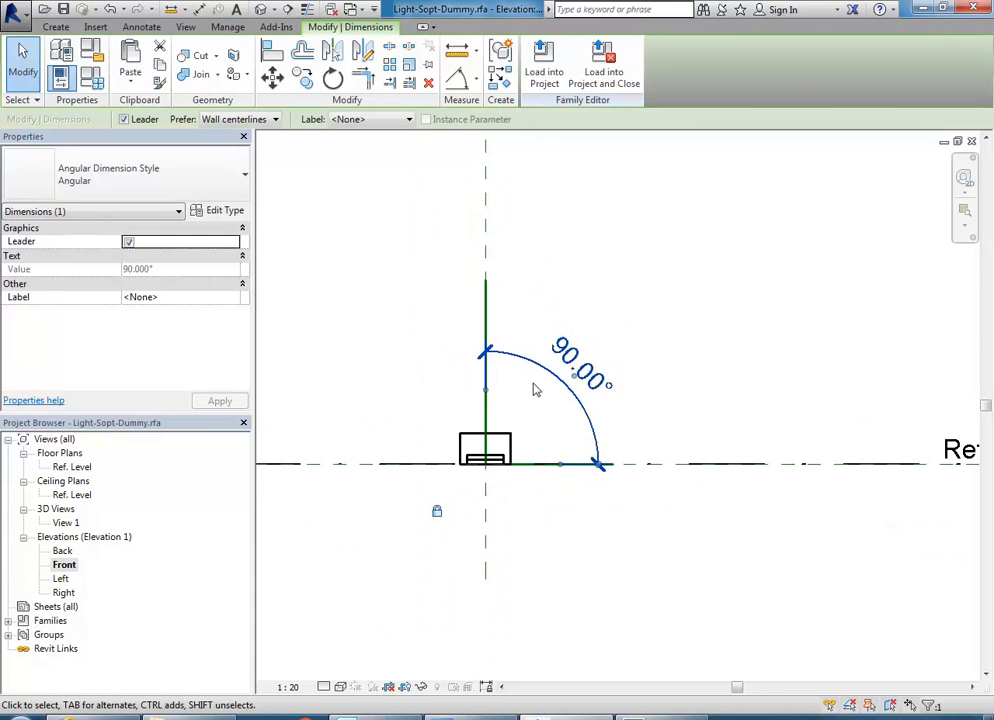
pyautogui.click(370, 120)
pyautogui.click(370, 146)
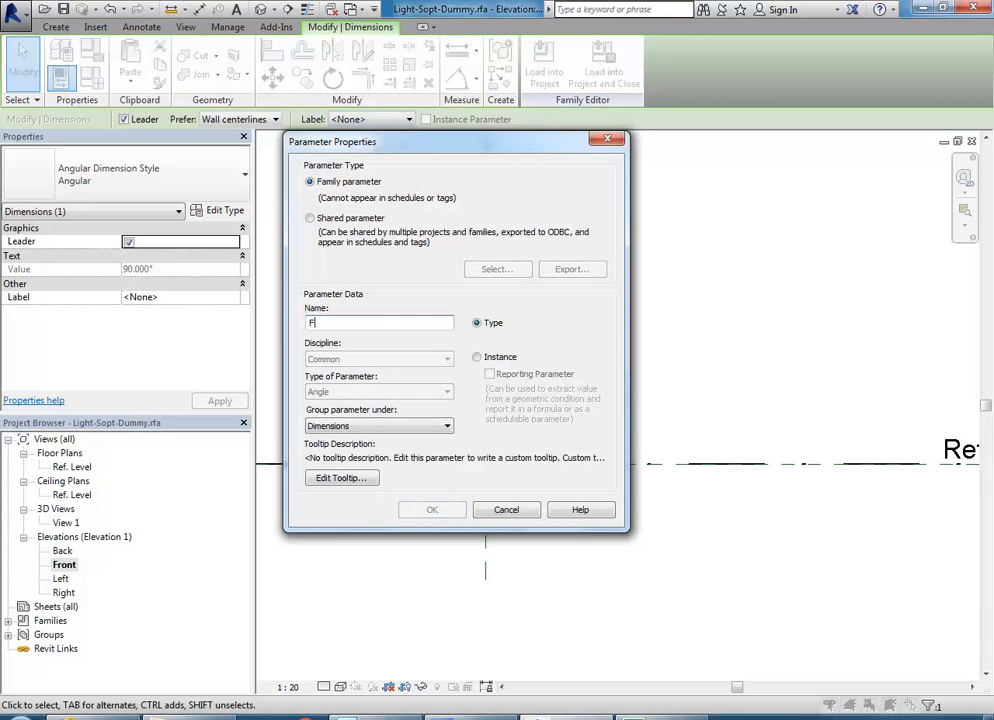
pyautogui.write('Fix Perp')
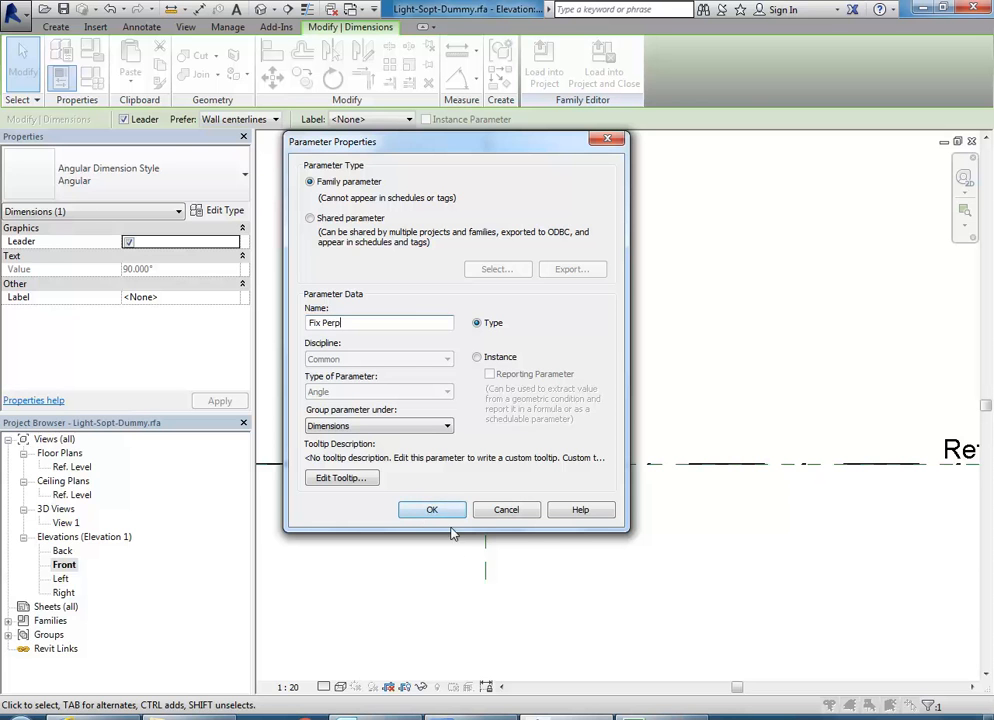
pyautogui.click(432, 510)
pyautogui.click(439, 374)
pyautogui.moveTo(439, 374); pyautogui.dragTo(446, 415, button='middle')
pyautogui.scroll(2, 446, 415)
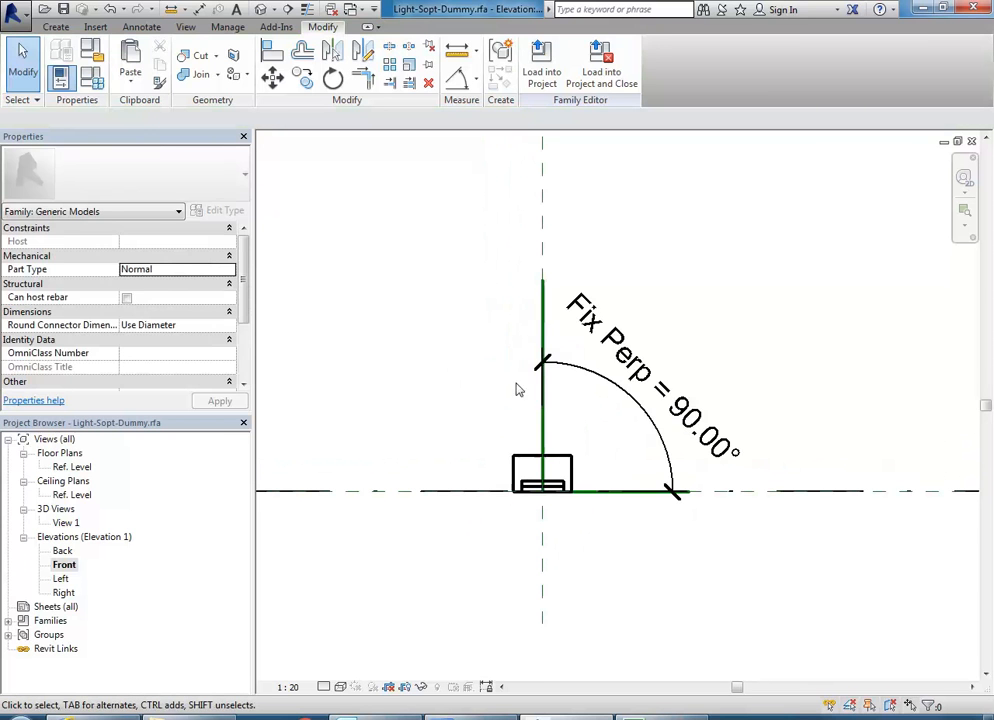
# - Try a value of 45° for the Fix Perp dimension and undo the change
pyautogui.click(609, 352)
pyautogui.click(666, 405)
pyautogui.write('45')
pyautogui.press('Return')
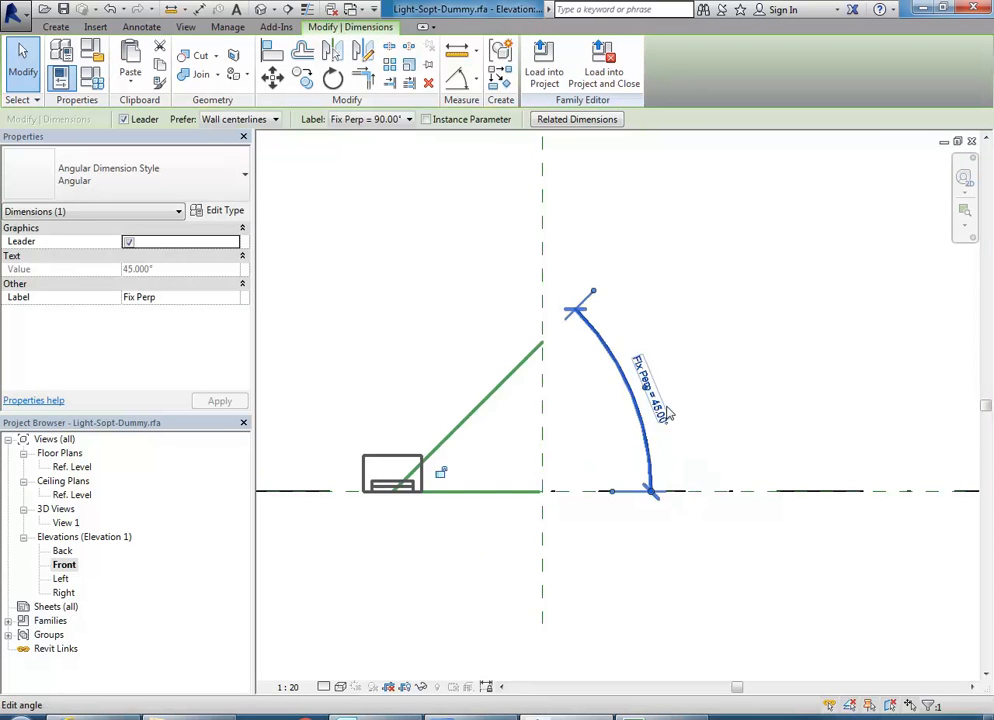
pyautogui.click(773, 397)
pyautogui.hotkey('ctrl', 'z')
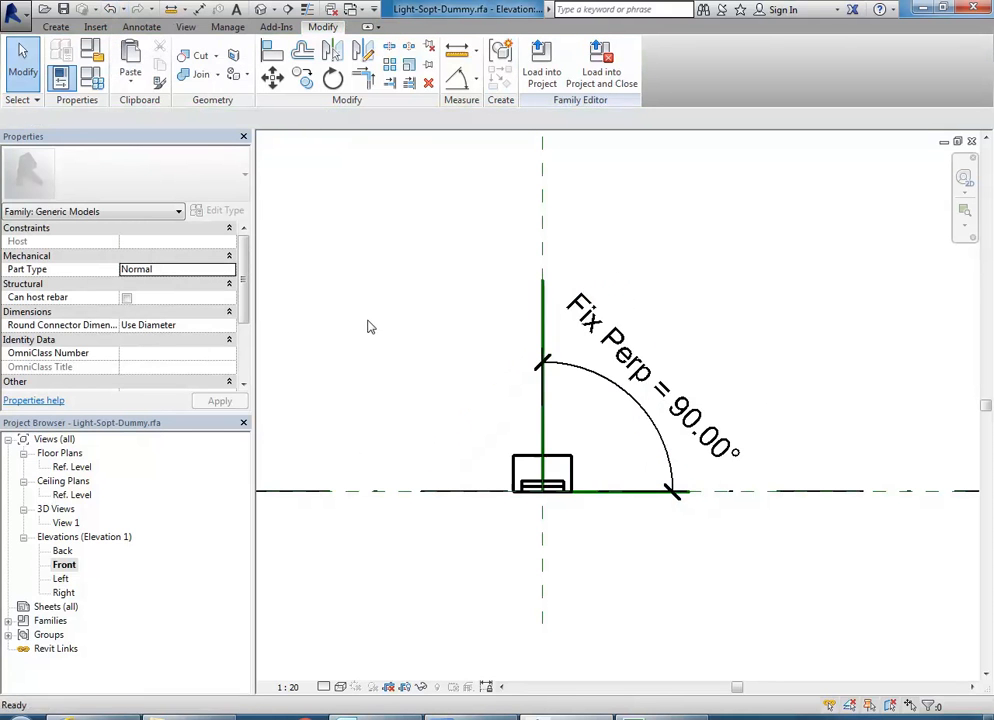
# - Examine the vertical reference line and the fixture body extrusion with its work plane
pyautogui.scroll(3, 540, 465)
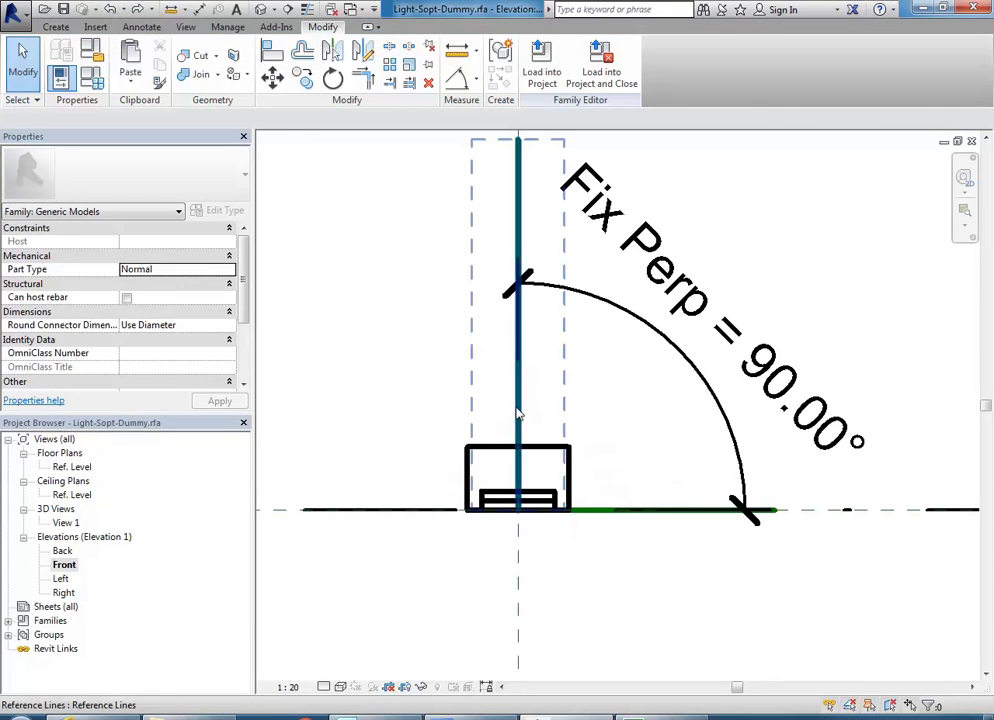
pyautogui.click(516, 410)
pyautogui.click(424, 441)
pyautogui.scroll(2, 465, 465)
pyautogui.click(463, 472)
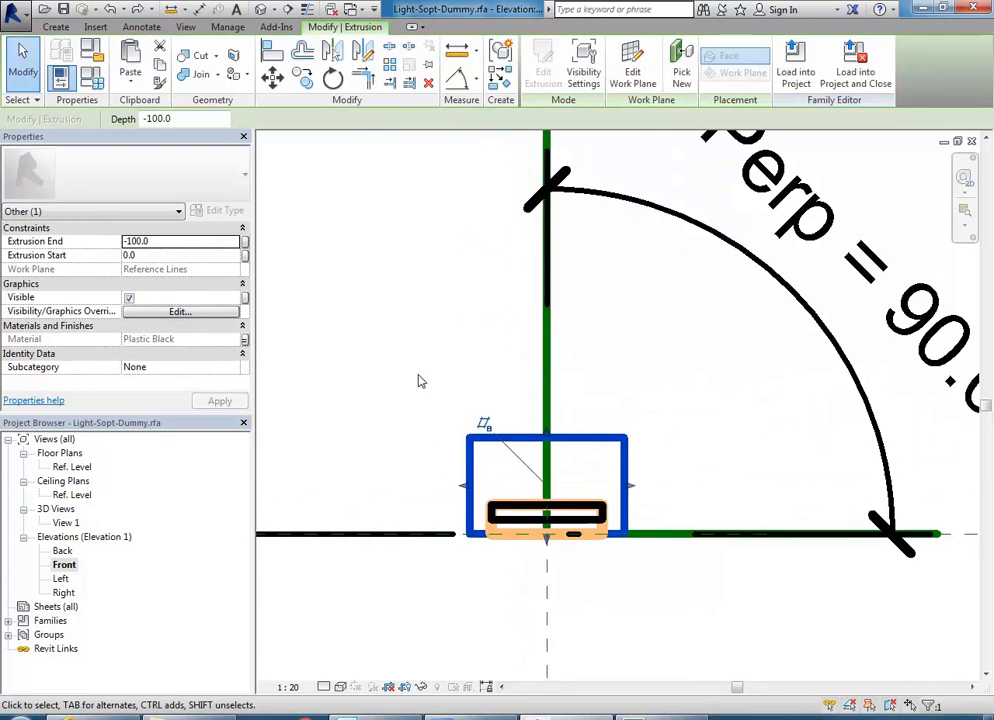
pyautogui.click(419, 382)
pyautogui.scroll(-2, 419, 382)
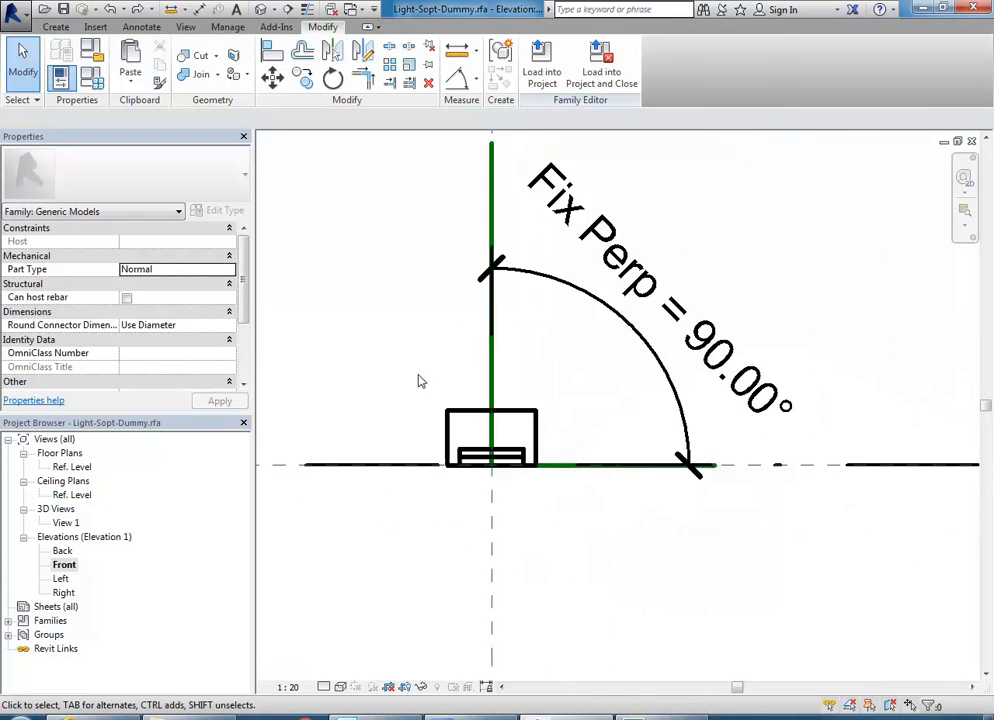
# - Undo the Fix Perp labelling, the deletion of the Fixture Angle dimension and the change of Fixture Angle to 0°
pyautogui.click(548, 486)
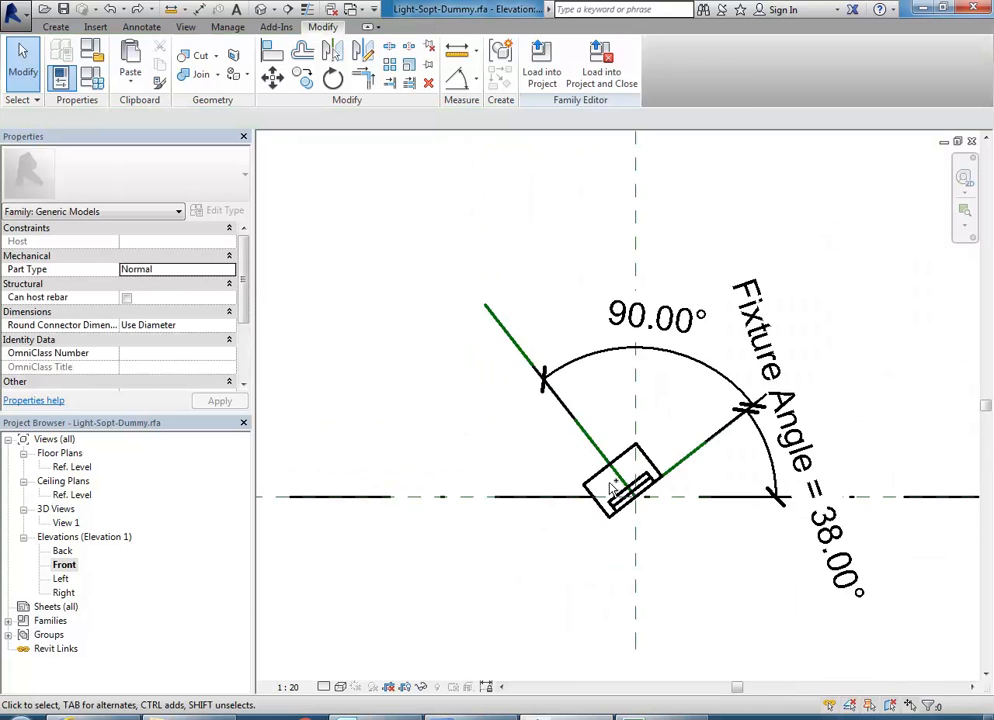
pyautogui.moveTo(588, 484); pyautogui.dragTo(474, 483, button='middle')
pyautogui.scroll(-1, 474, 483)
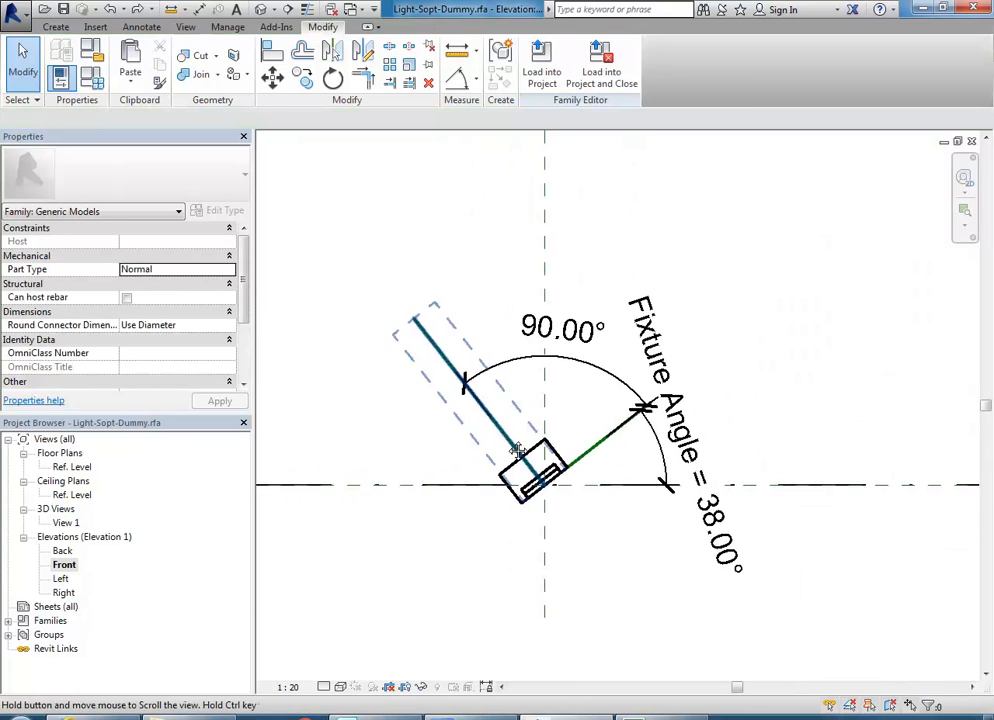
pyautogui.moveTo(377, 427); pyautogui.dragTo(399, 415, button='middle')
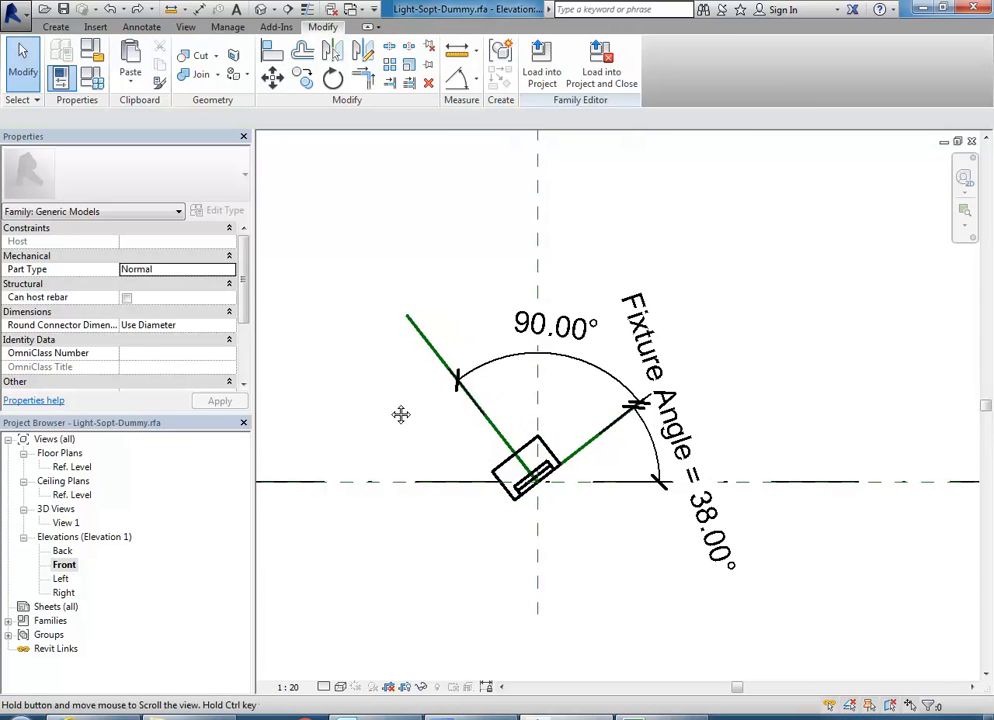
# - Browse the Lighting Fixtures library folder and preview its spotlight and downlight families
pyautogui.click(44, 9)
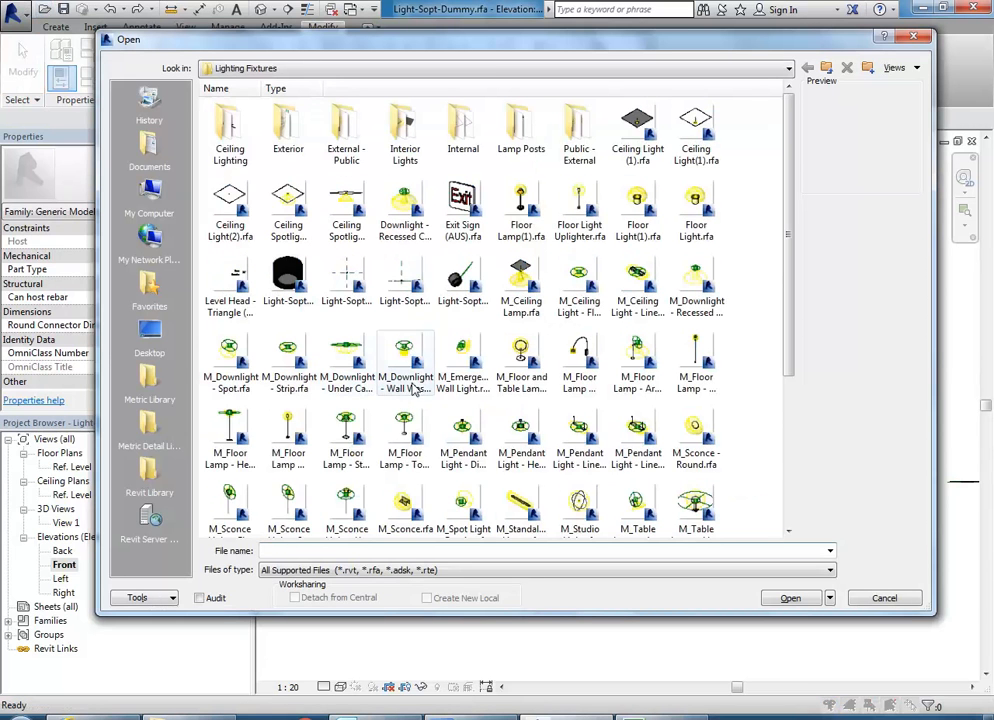
pyautogui.click(456, 280)
pyautogui.click(298, 295)
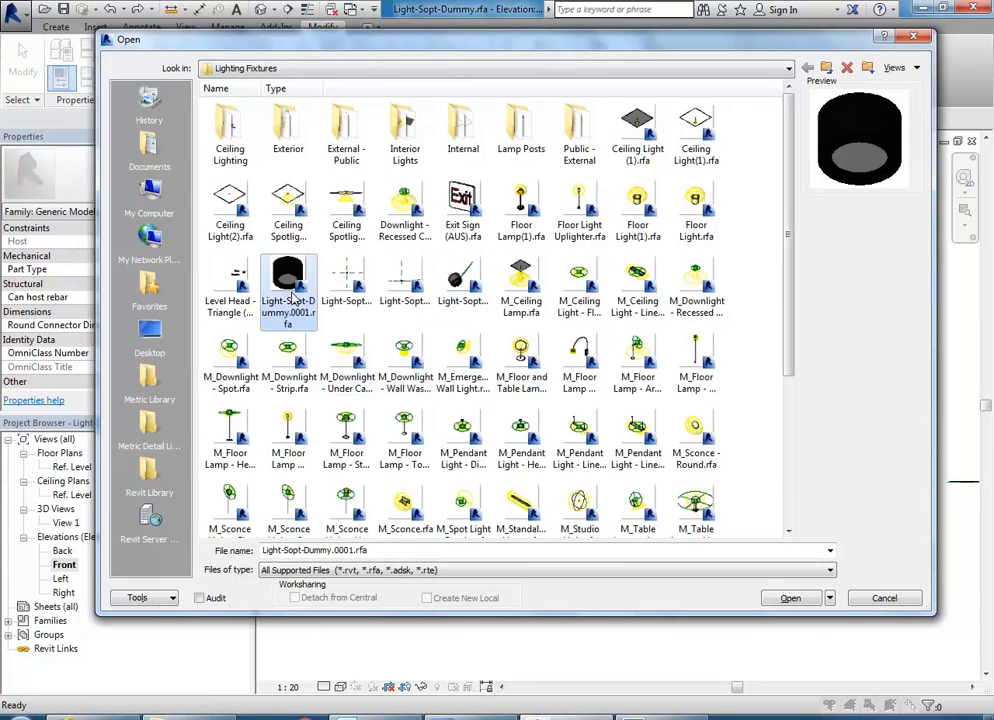
pyautogui.scroll(-2, 325, 320)
pyautogui.scroll(-1, 330, 333)
pyautogui.scroll(2, 320, 220)
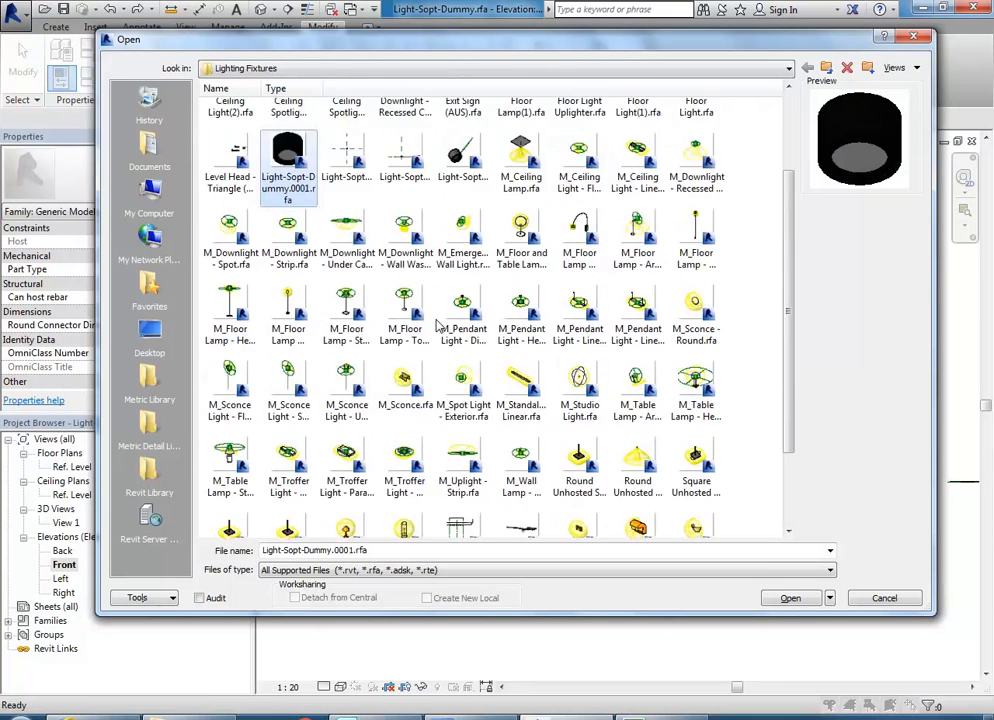
pyautogui.scroll(1, 360, 225)
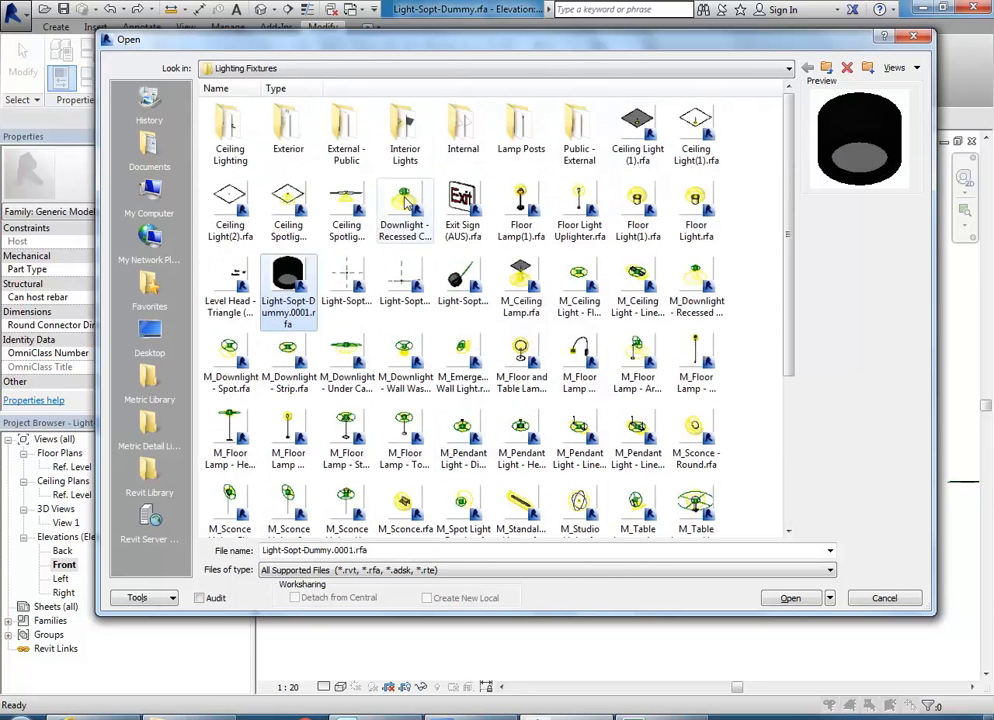
pyautogui.click(405, 205)
pyautogui.click(290, 205)
pyautogui.click(347, 205)
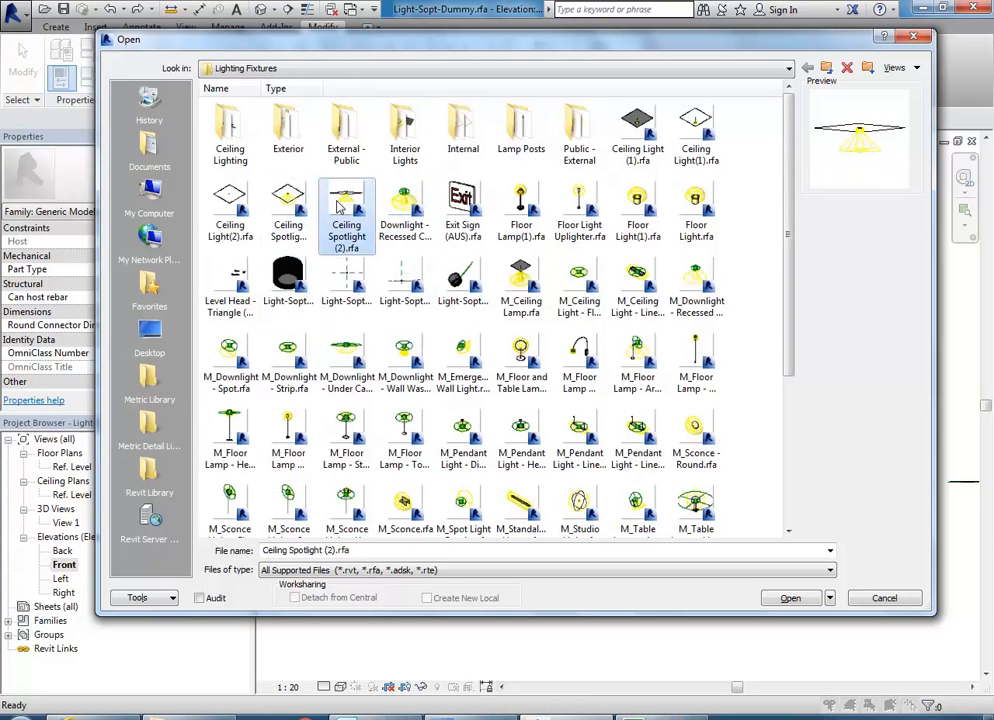
pyautogui.click(467, 214)
pyautogui.click(398, 210)
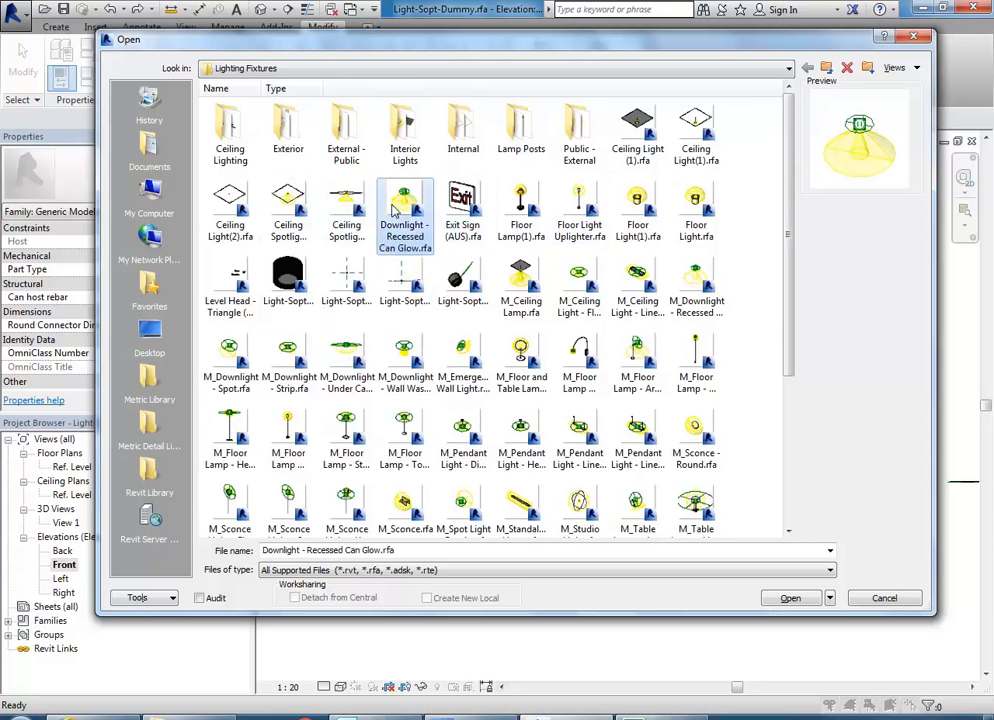
# - Open the family Downlight - Spot.rfa from the Lighting folder of the Revit Library
pyautogui.click(826, 67)
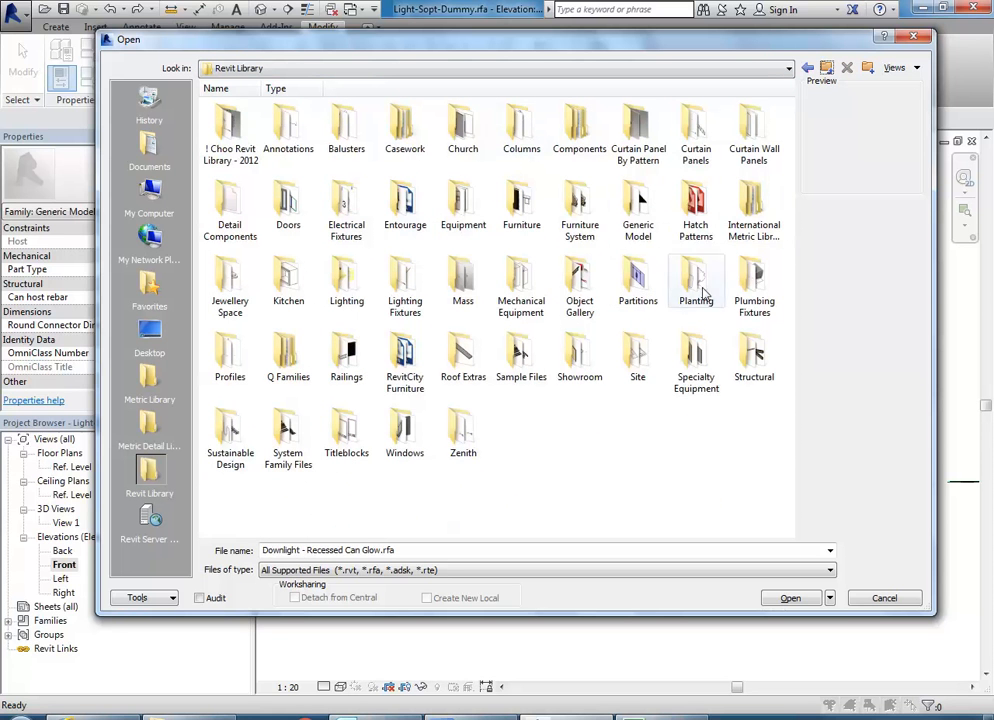
pyautogui.doubleClick(347, 288)
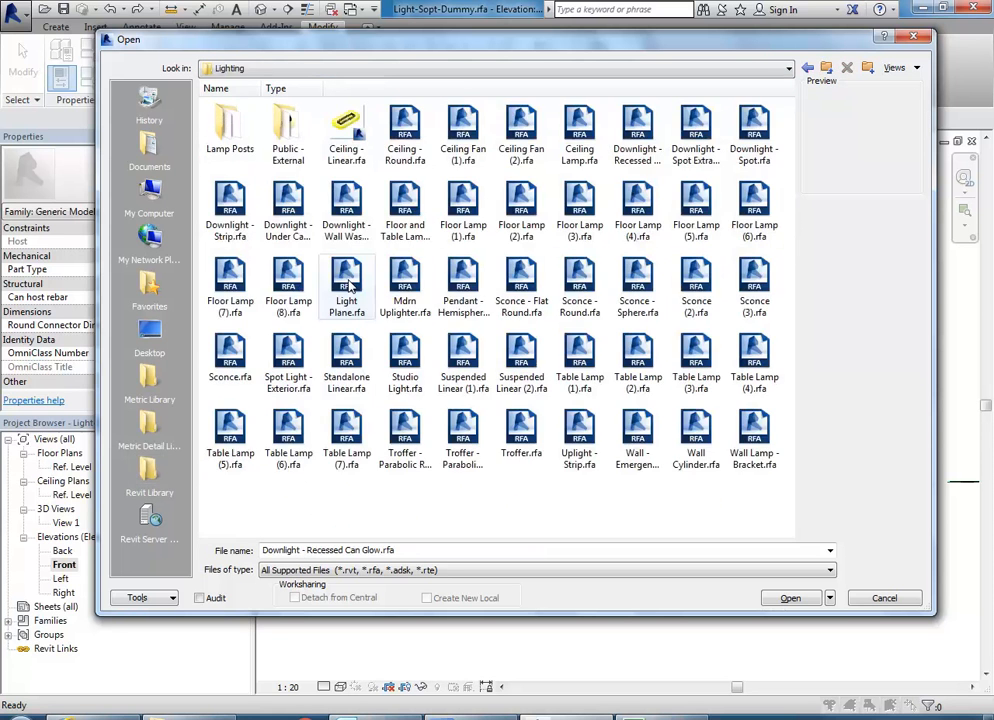
pyautogui.doubleClick(754, 128)
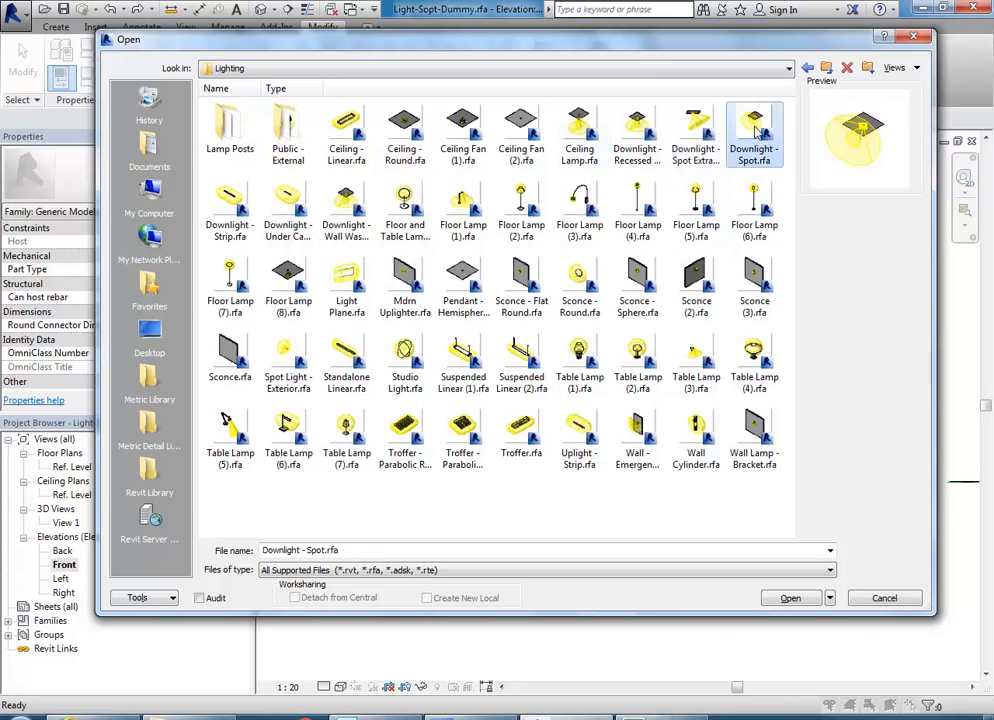
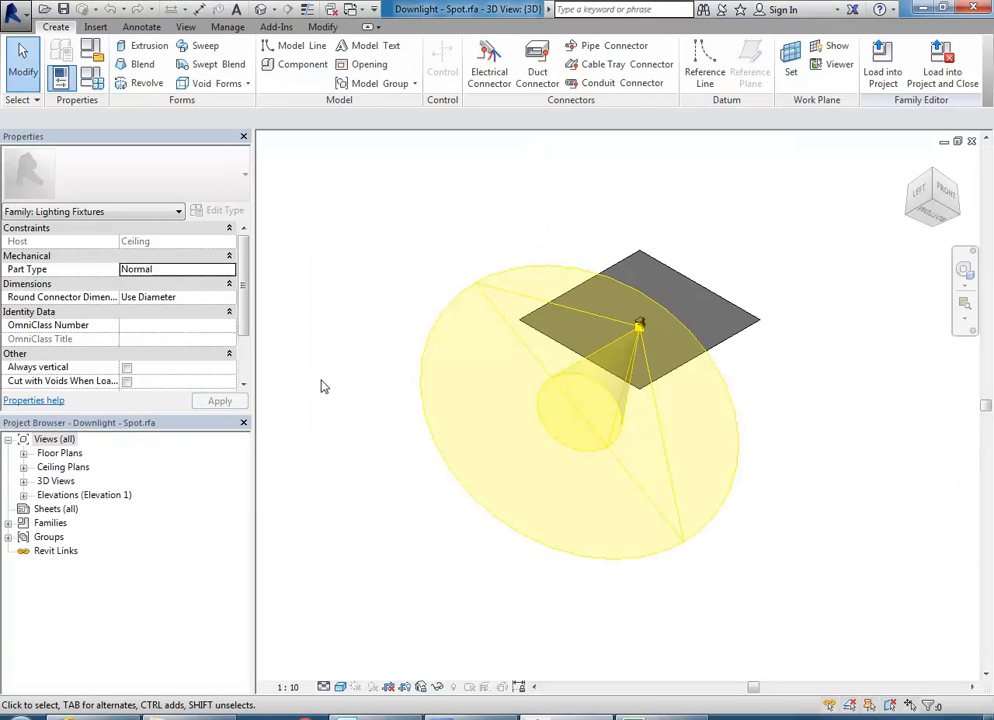
# - Show the Front elevation of the downlight family and open the sketch of its tilted housing extrusion for editing
pyautogui.doubleClick(86, 495)
pyautogui.doubleClick(64, 523)
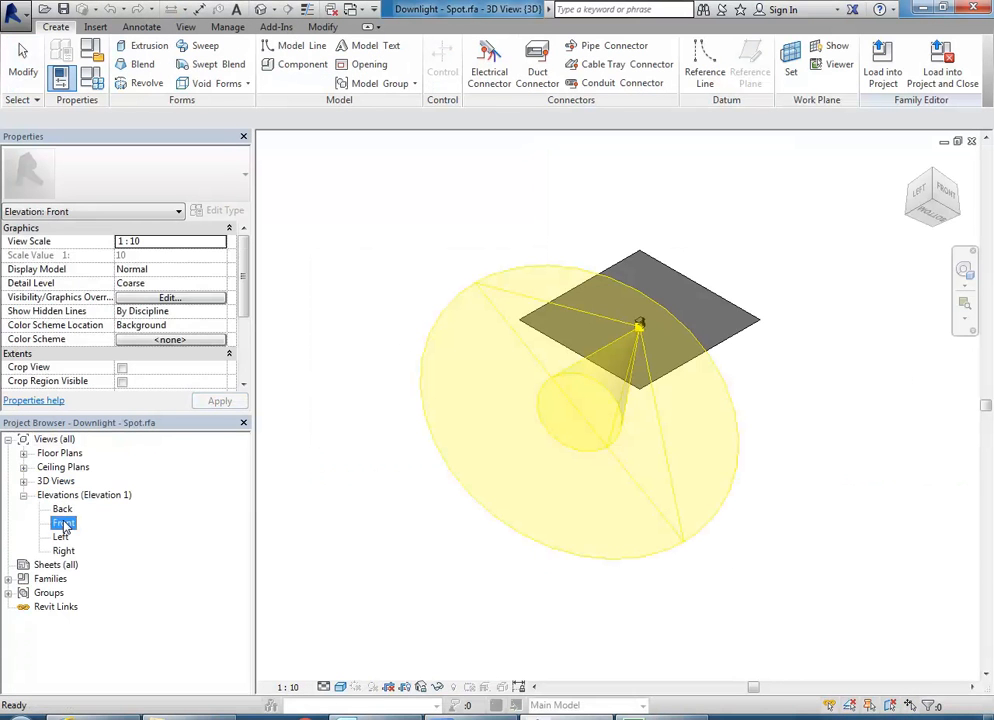
pyautogui.scroll(5, 521, 366)
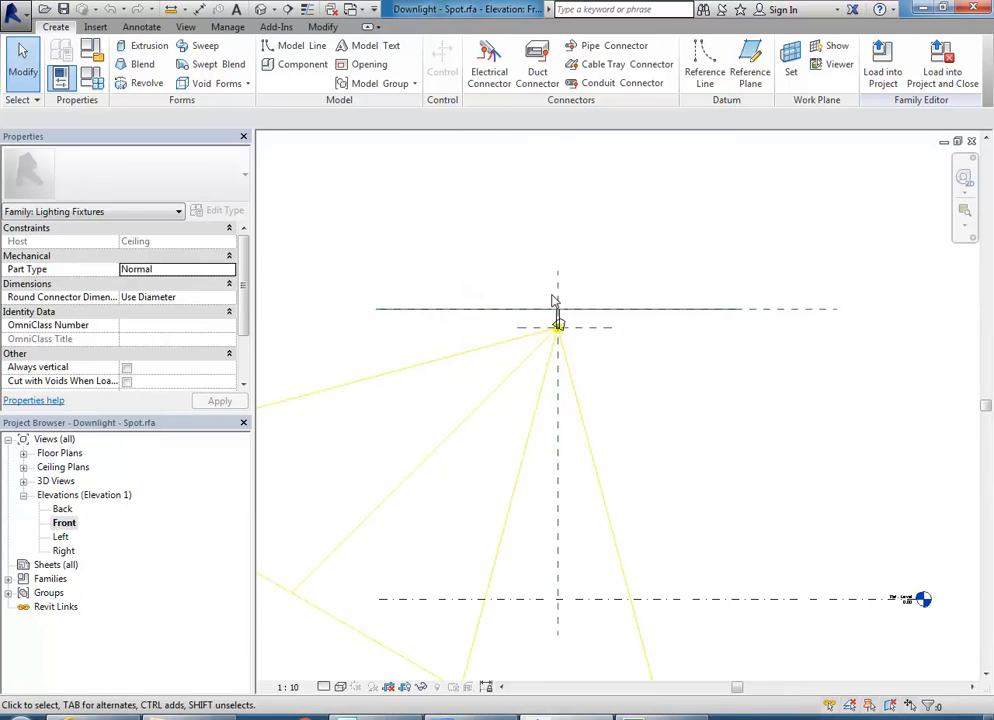
pyautogui.scroll(2, 590, 420)
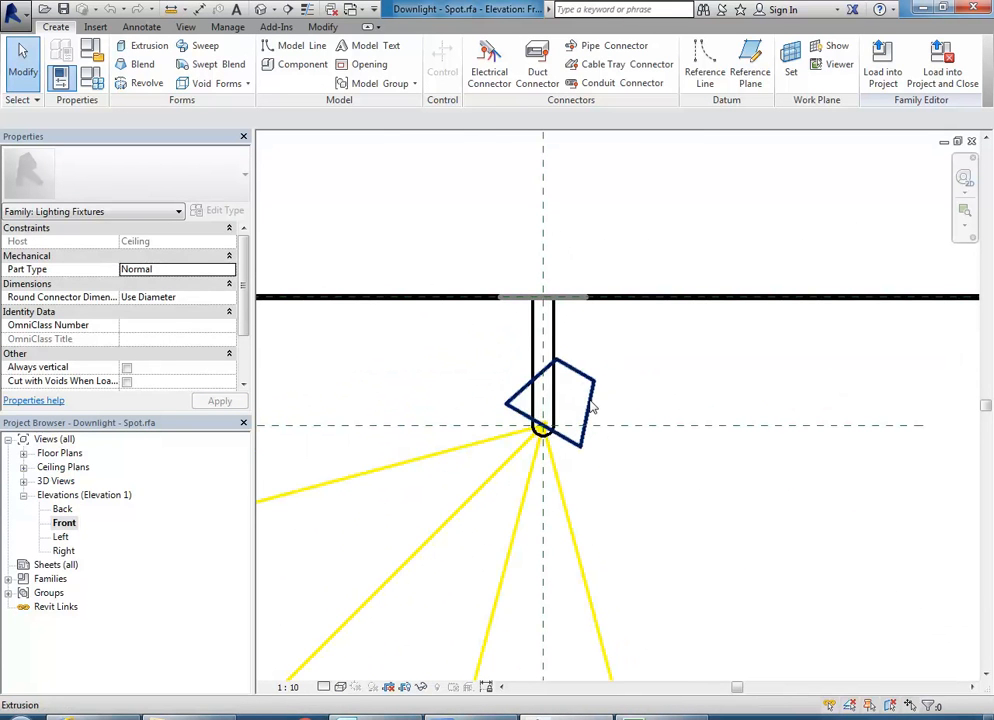
pyautogui.click(598, 408)
pyautogui.scroll(2, 580, 460)
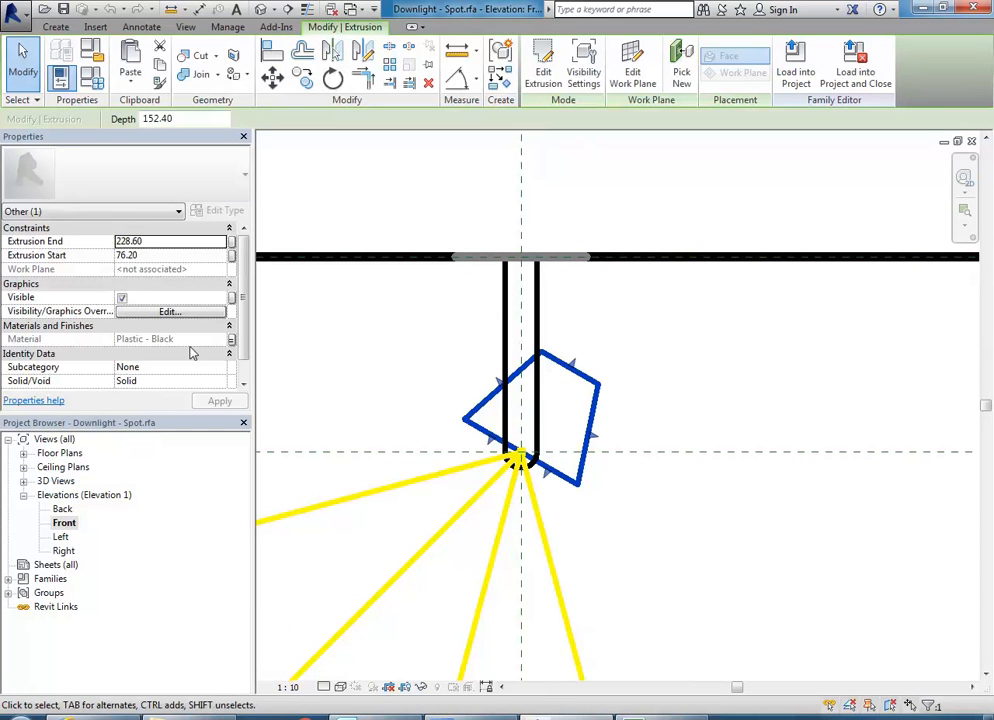
pyautogui.click(543, 67)
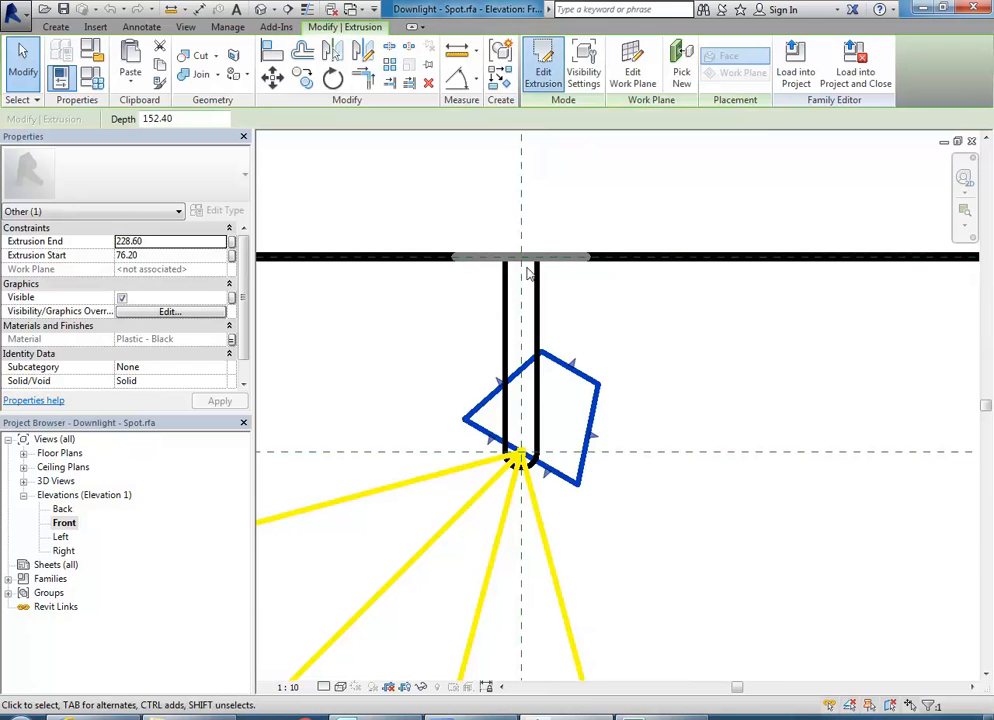
pyautogui.scroll(-3, 502, 346)
pyautogui.moveTo(545, 286); pyautogui.dragTo(545, 341, button='middle')
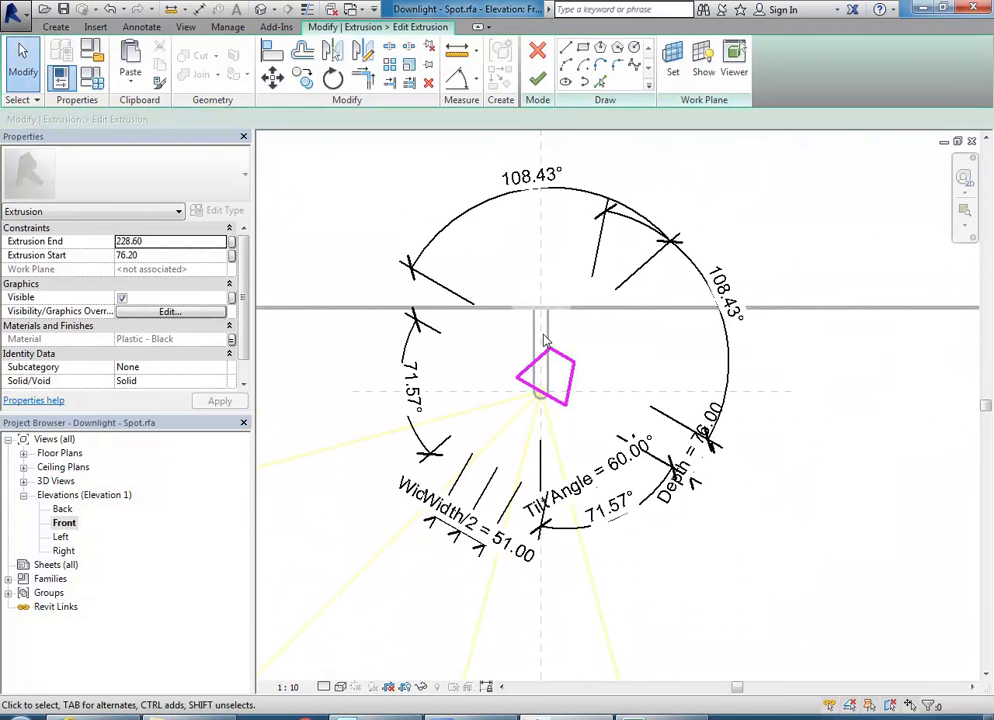
# - Examine the angular dimensions around the housing sketch and the parameters of the 60 Degree Tilt family type
pyautogui.click(604, 497)
pyautogui.press('Escape')
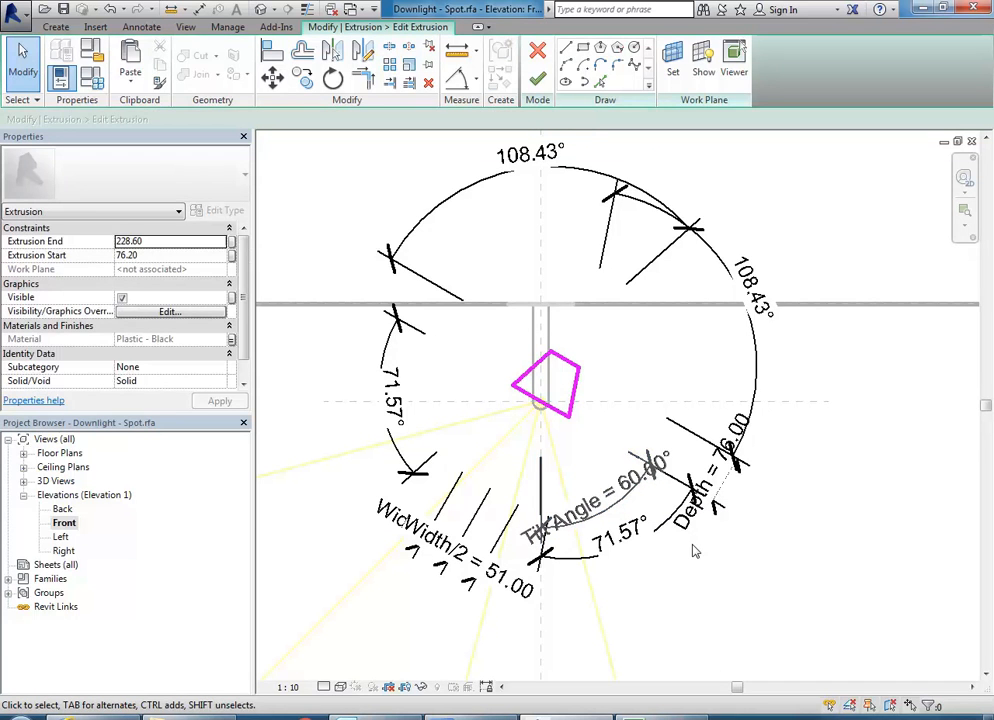
pyautogui.scroll(-1, 385, 275)
pyautogui.moveTo(385, 275); pyautogui.dragTo(416, 295, button='middle')
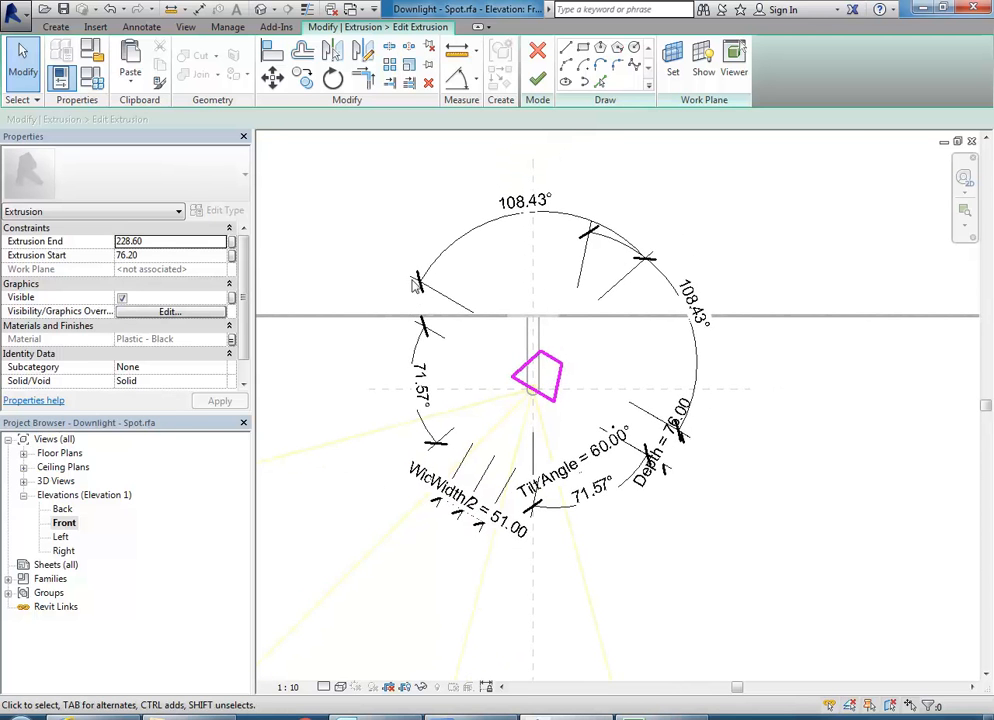
pyautogui.scroll(1, 410, 271)
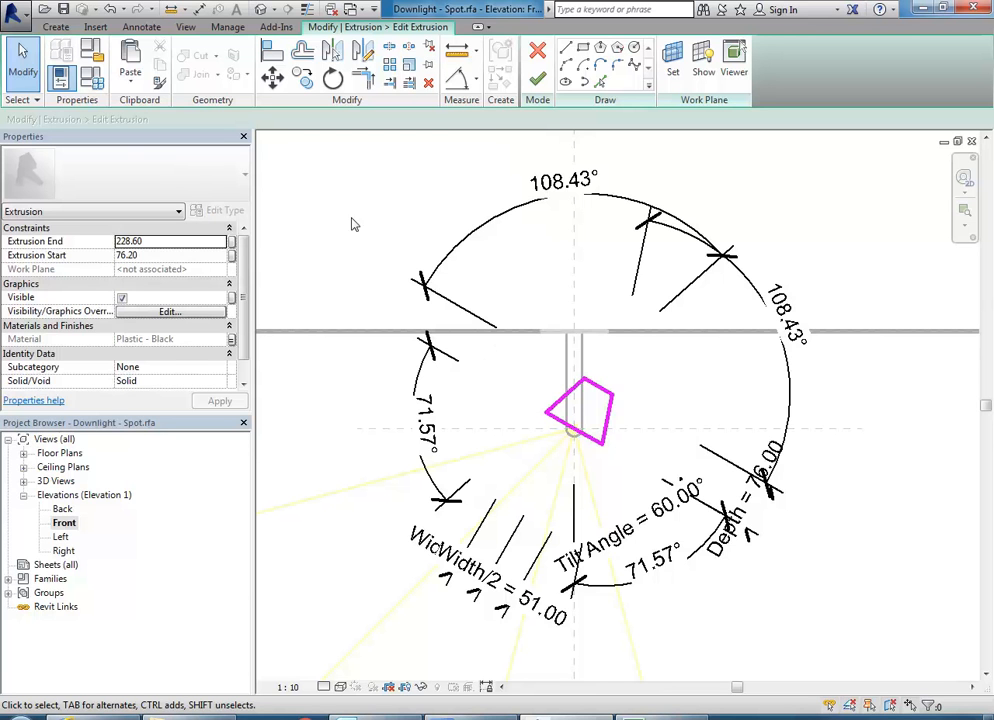
pyautogui.click(97, 80)
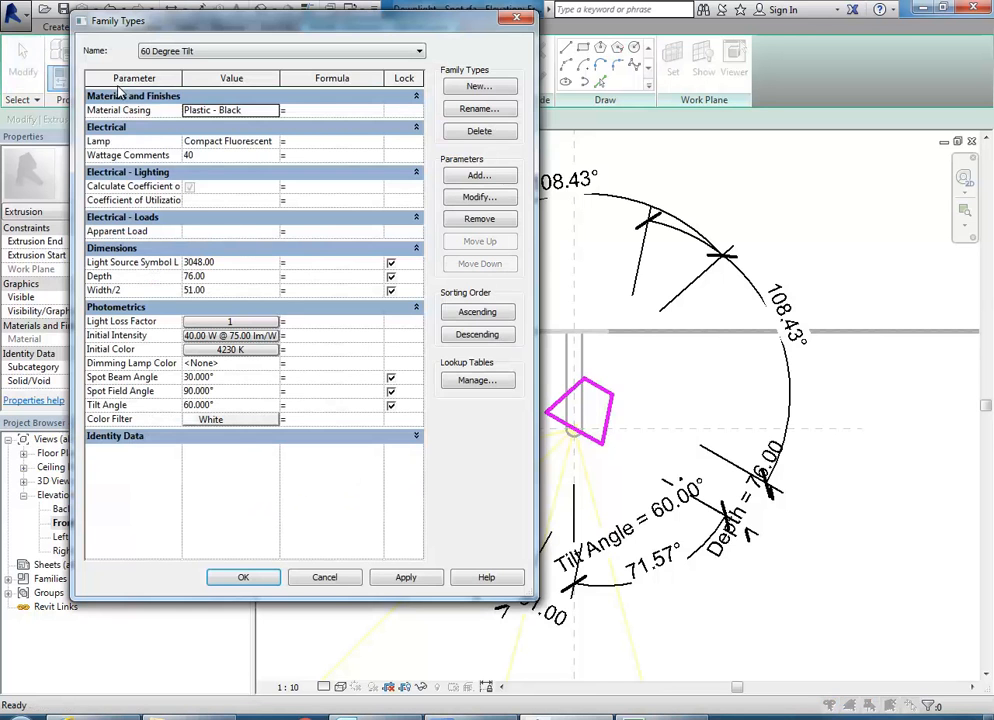
pyautogui.click(326, 581)
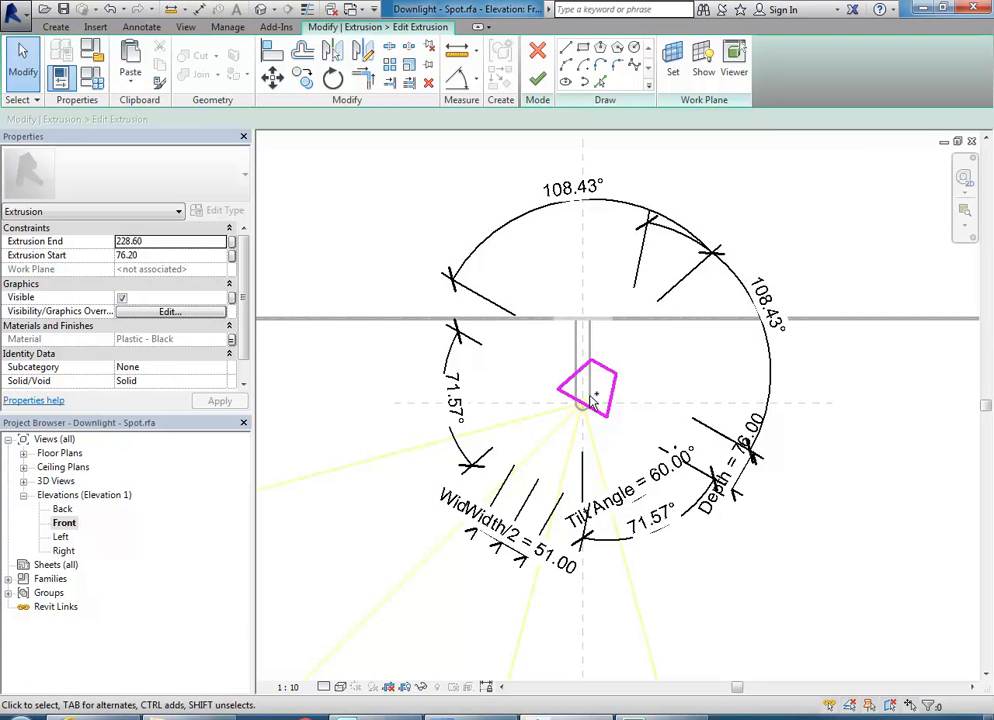
# - Return to the Light-Sopt-Dummy.rfa Front elevation and delete the second reference line perpendicular to the fixture's line
pyautogui.hotkey('ctrl', 'Tab')
pyautogui.hotkey('ctrl', 'Tab')
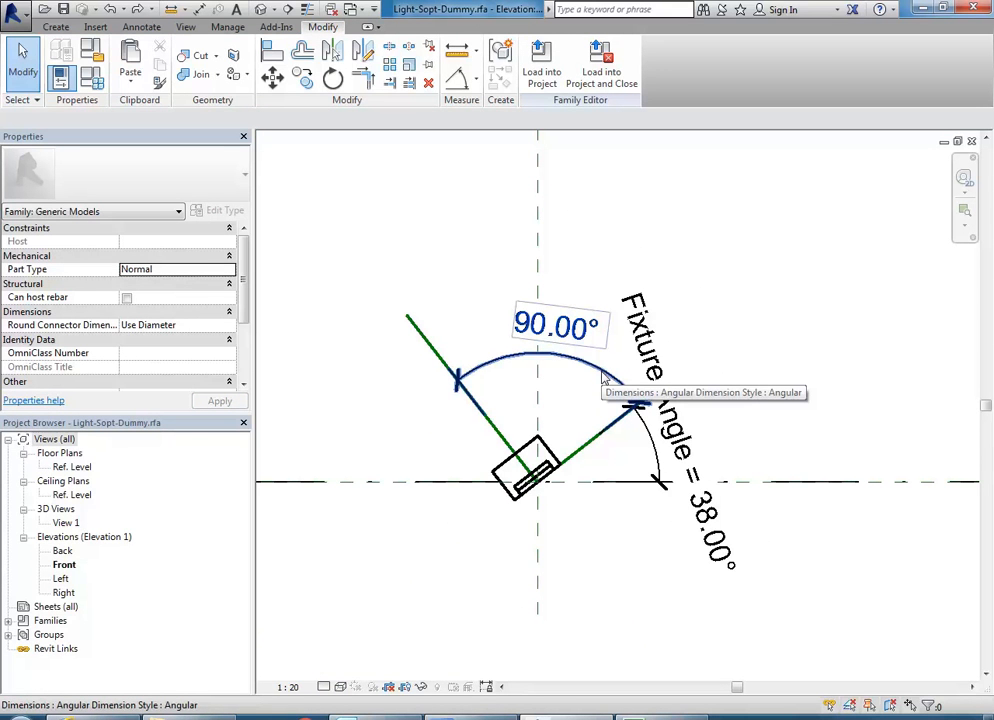
pyautogui.click(440, 356)
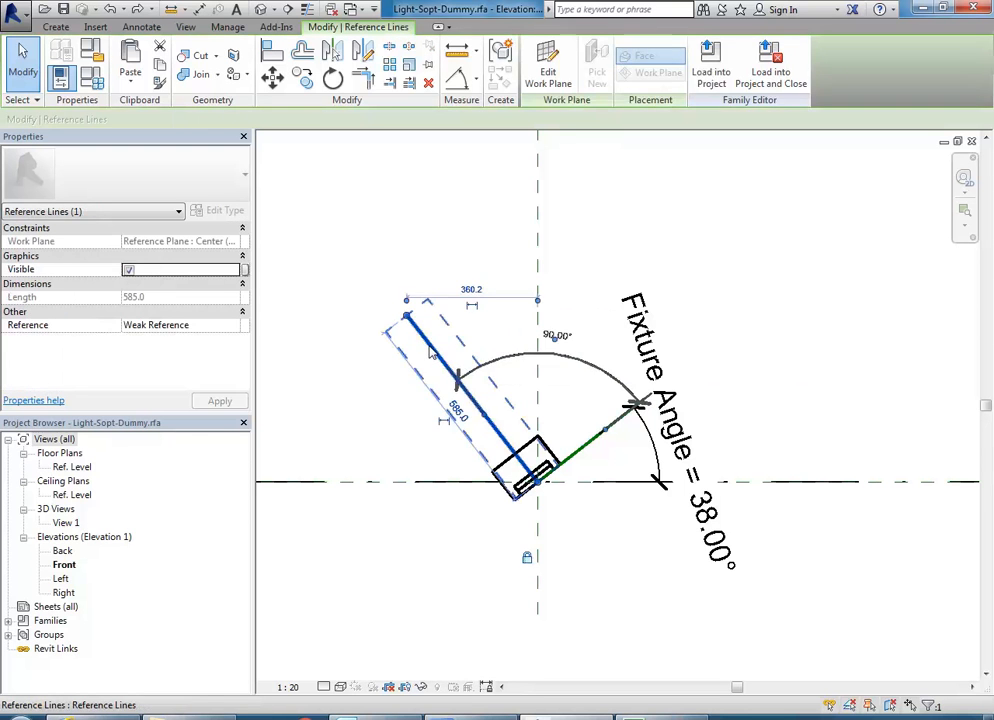
pyautogui.press('Delete')
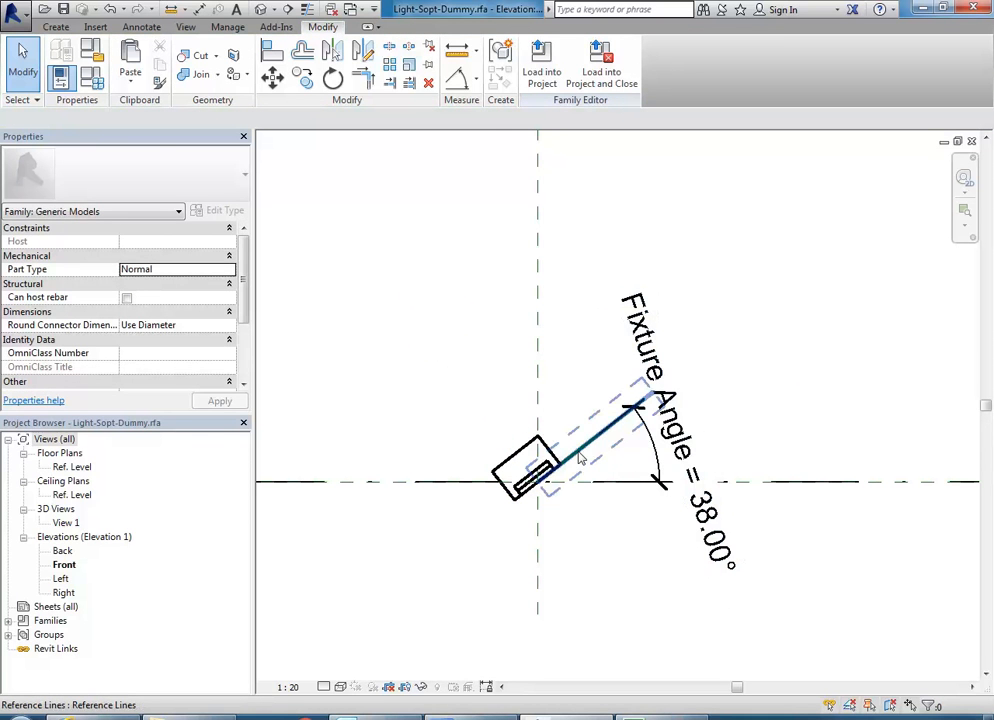
# - Add an angular dimension between the fixture's reference line and the upper part of the vertical center reference plane
pyautogui.click(460, 80)
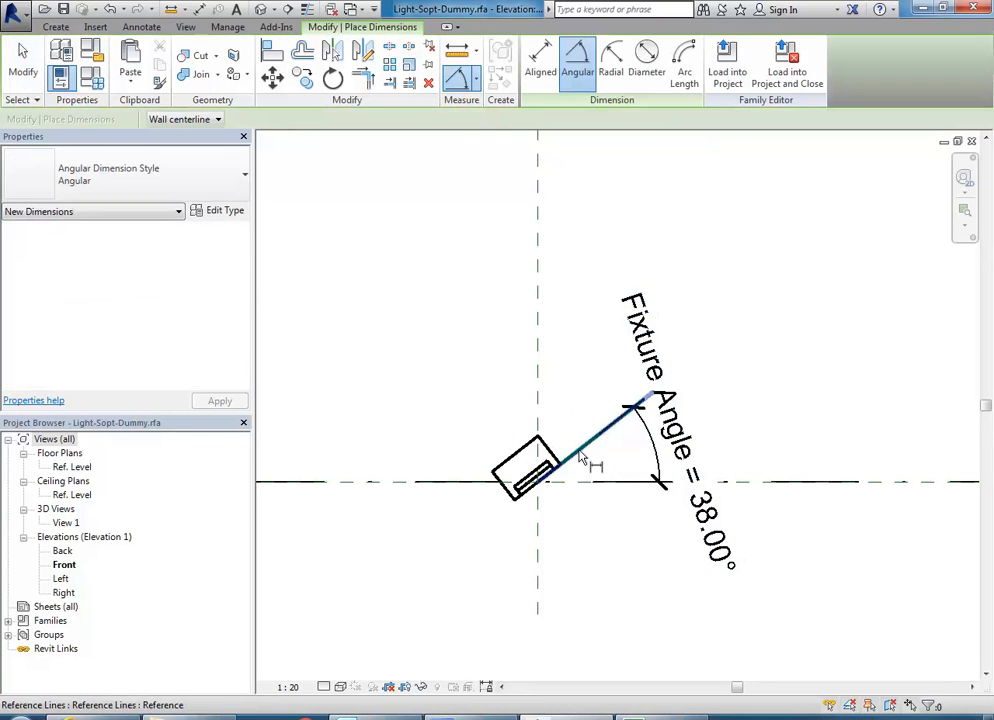
pyautogui.click(580, 455)
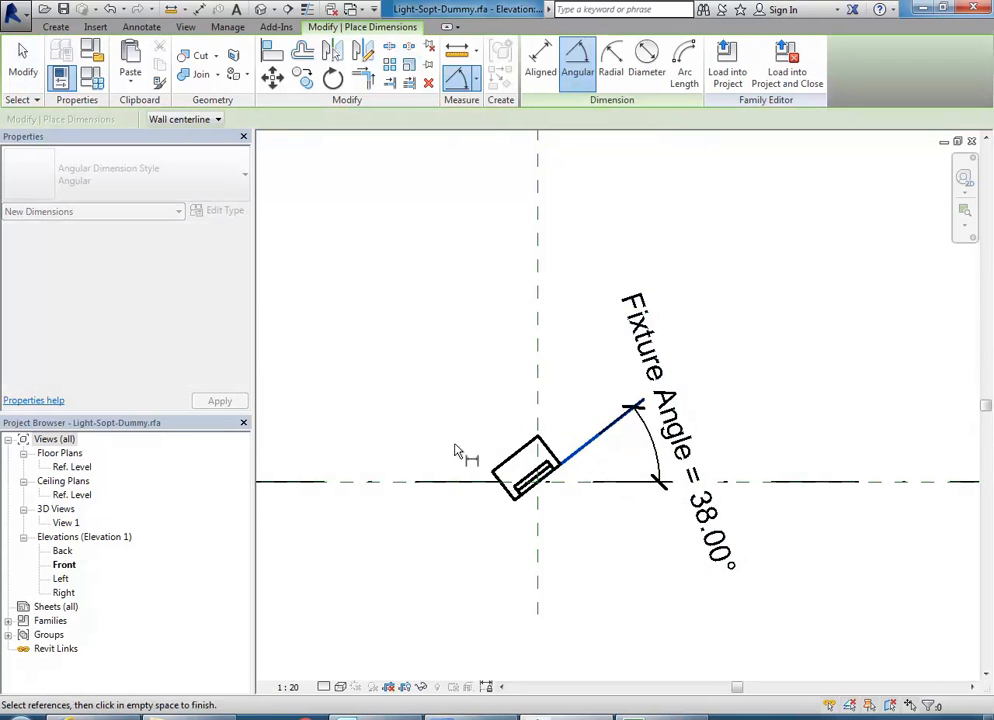
pyautogui.click(537, 358)
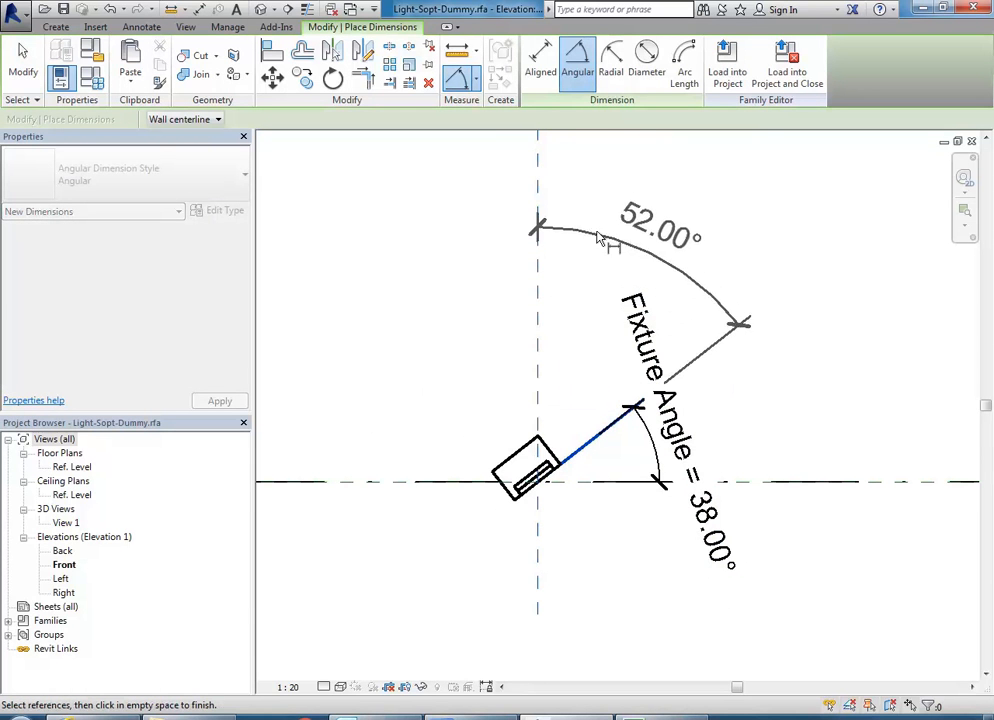
pyautogui.click(655, 240)
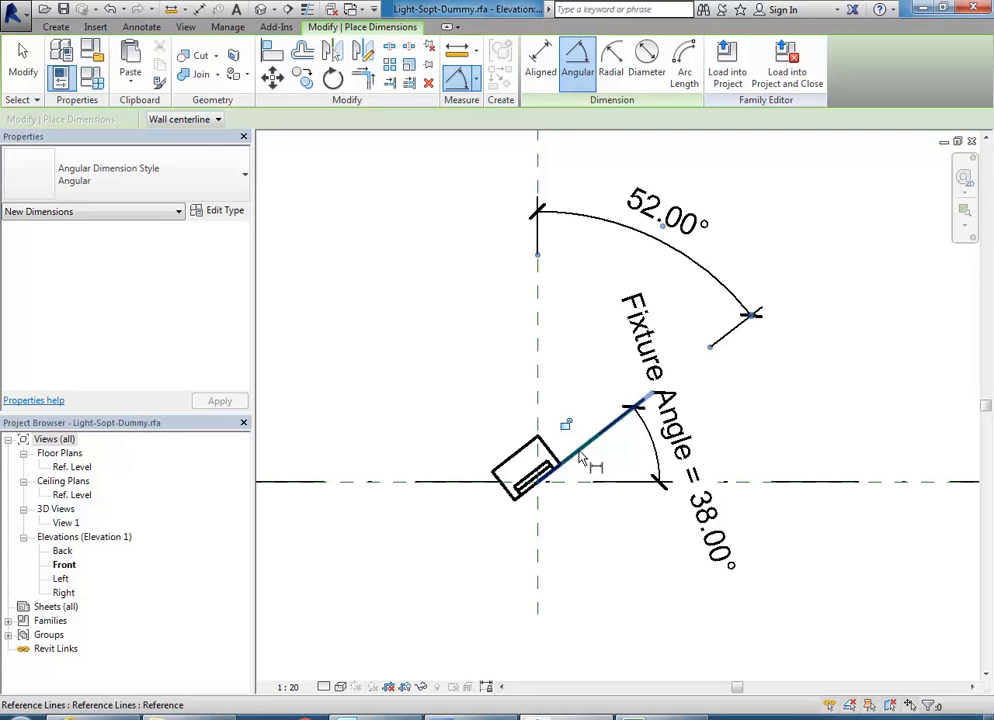
# - Add an angular dimension between the fixture's reference line and the lower part of the vertical center reference plane
pyautogui.click(580, 455)
pyautogui.scroll(-1, 703, 499)
pyautogui.moveTo(703, 499); pyautogui.dragTo(692, 428, button='middle')
pyautogui.click(548, 505)
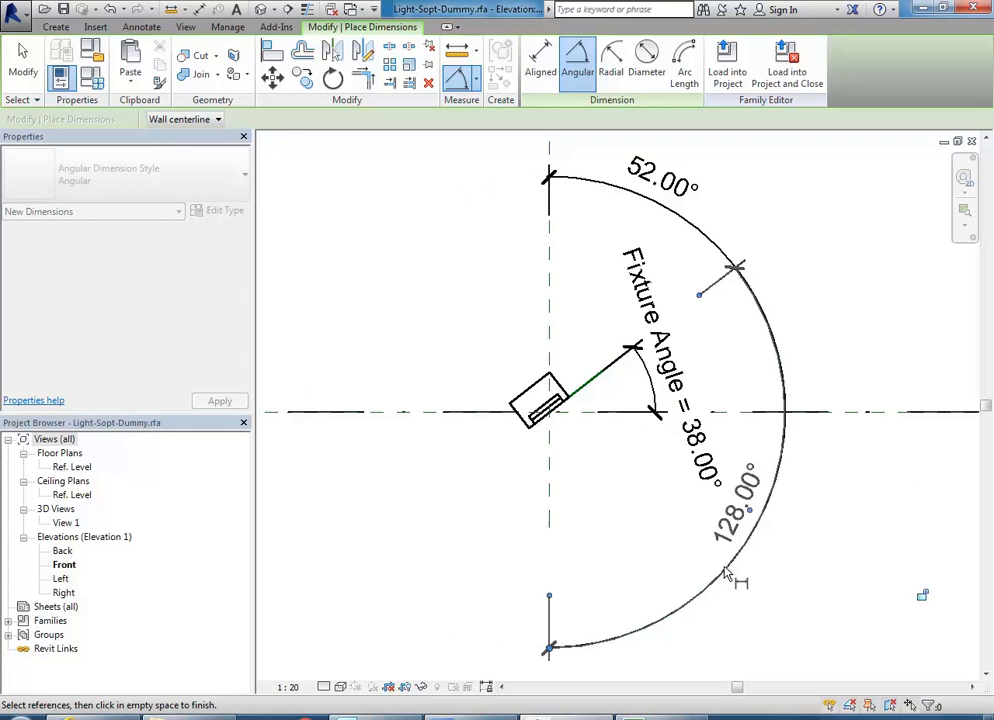
pyautogui.click(727, 573)
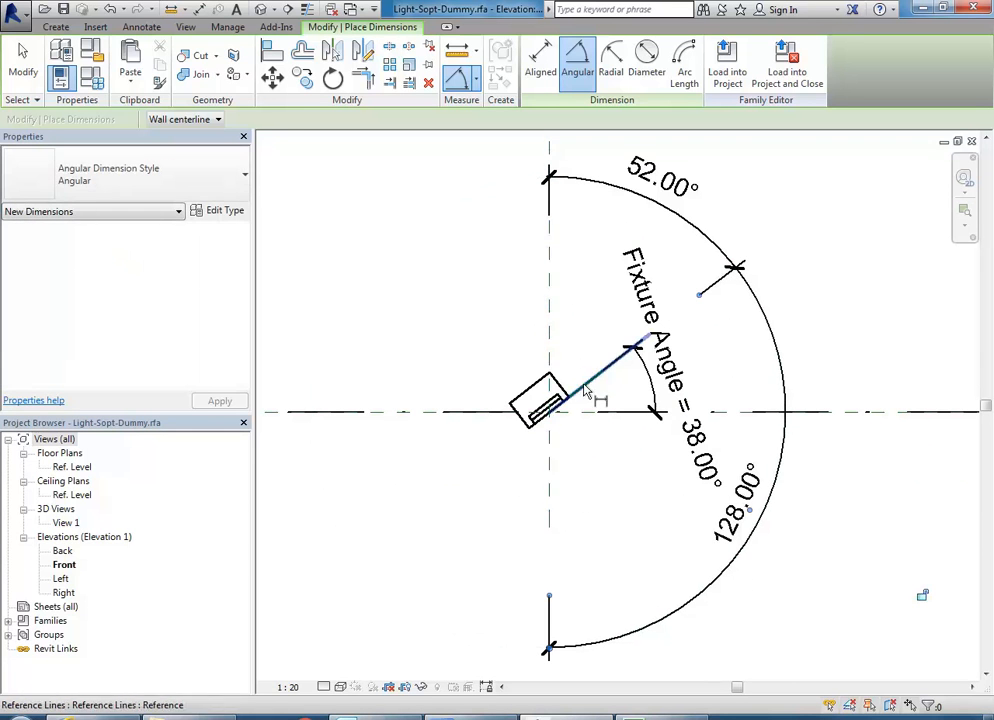
# - Add an angular dimension over the fixture from its reference line to the far side of the horizontal reference plane
pyautogui.scroll(4, 530, 395)
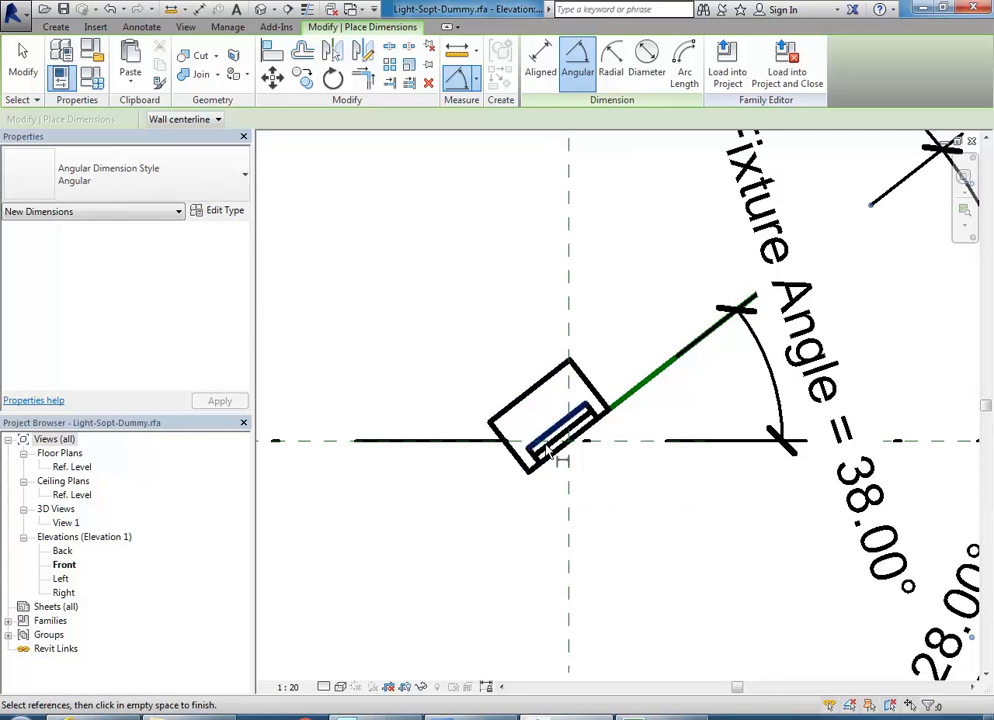
pyautogui.scroll(-4, 646, 399)
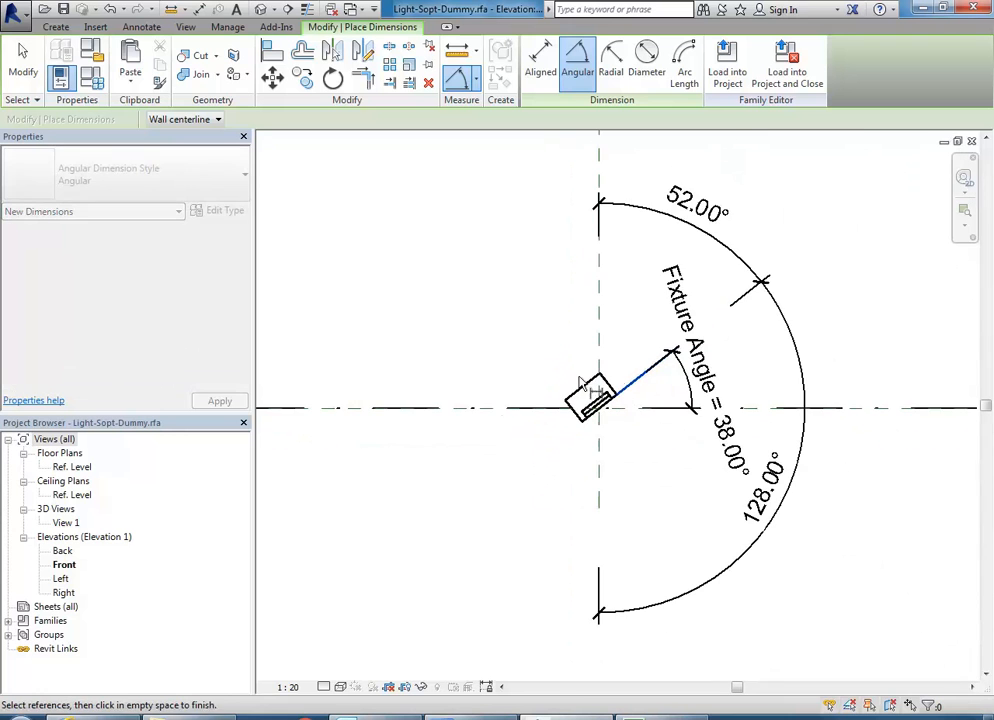
pyautogui.moveTo(423, 429); pyautogui.dragTo(557, 408, button='middle')
pyautogui.scroll(-1, 557, 408)
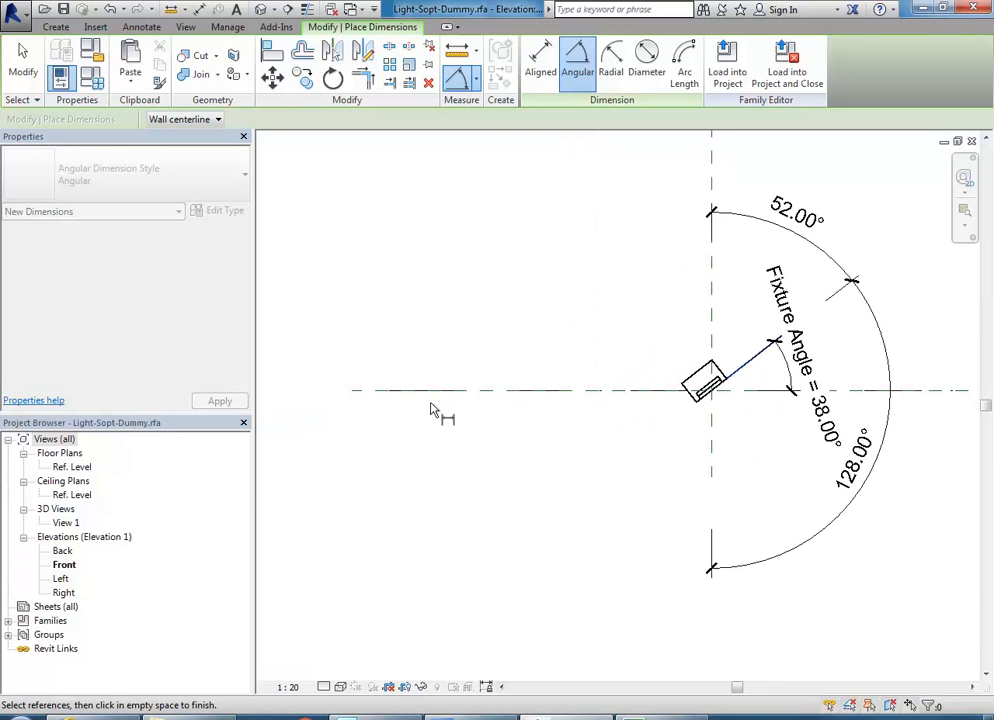
pyautogui.click(352, 391)
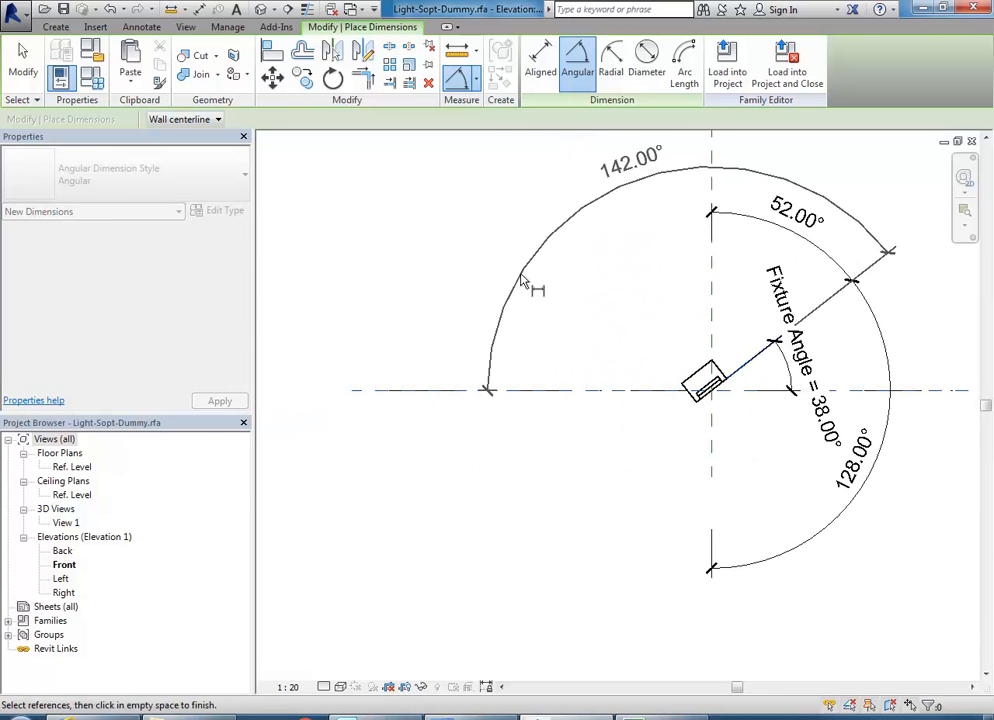
pyautogui.click(535, 284)
pyautogui.scroll(3, 719, 371)
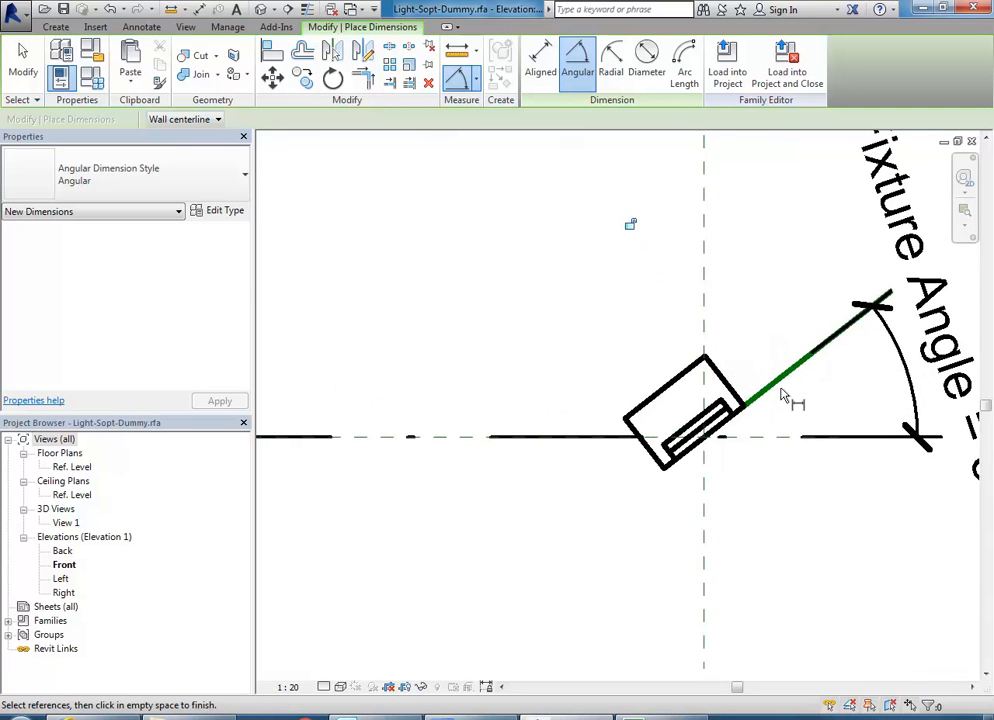
# - Add an angular dimension below the fixture between its reference line's opposite extension and the lower part of the vertical center reference plane
pyautogui.click(771, 385)
pyautogui.scroll(-6, 771, 385)
pyautogui.moveTo(772, 388); pyautogui.dragTo(552, 332, button='middle')
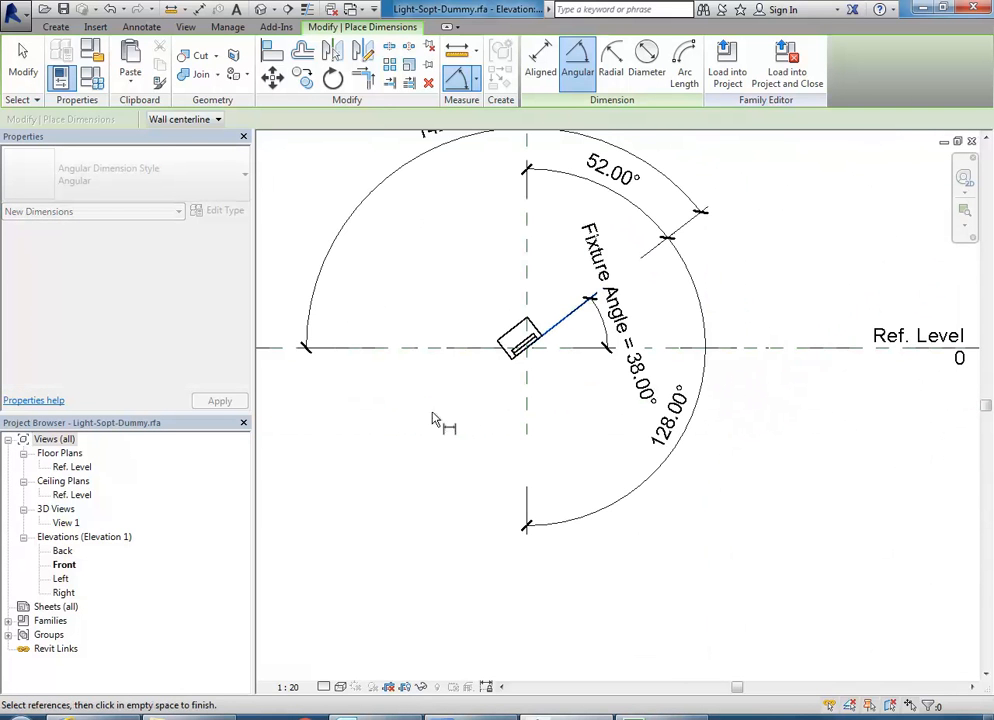
pyautogui.click(528, 405)
pyautogui.click(372, 510)
# - Add an angular dimension between the reference line's lower extension and the far side of the horizontal reference plane, and finish dimensioning
pyautogui.scroll(2, 515, 395)
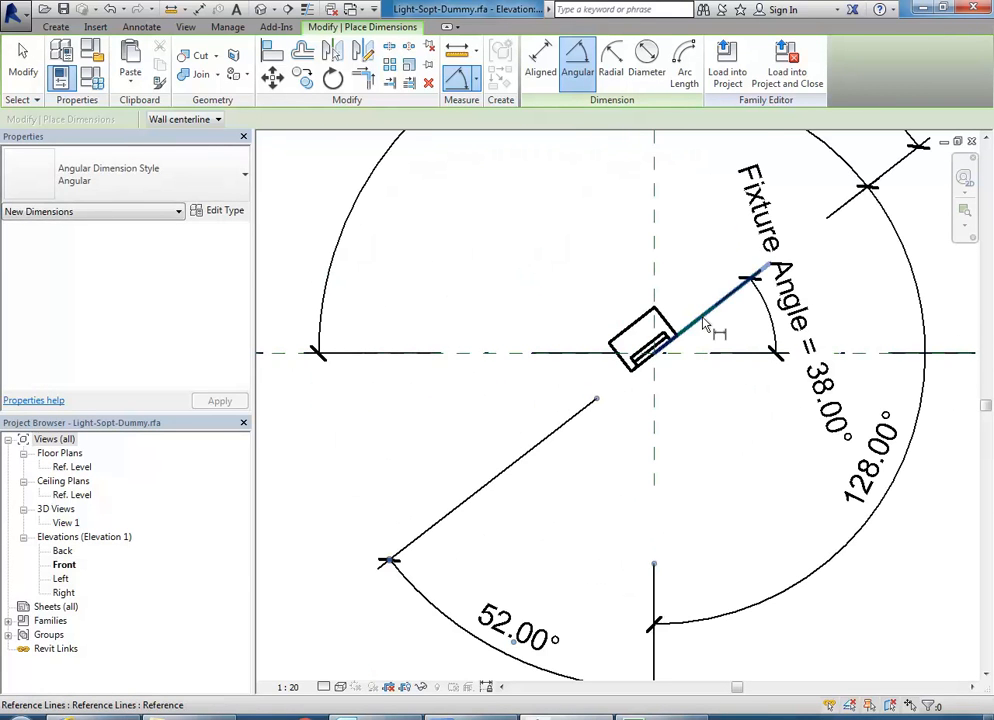
pyautogui.click(703, 325)
pyautogui.scroll(-3, 517, 362)
pyautogui.click(509, 355)
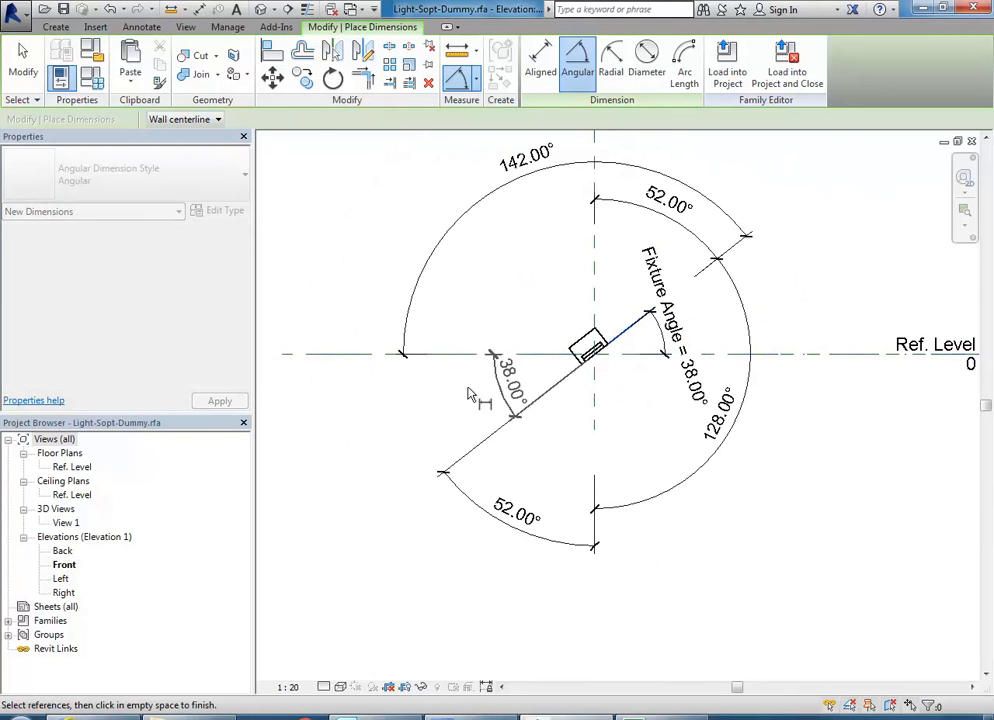
pyautogui.click(376, 429)
pyautogui.rightClick(348, 265)
pyautogui.click(365, 275)
pyautogui.rightClick(365, 272)
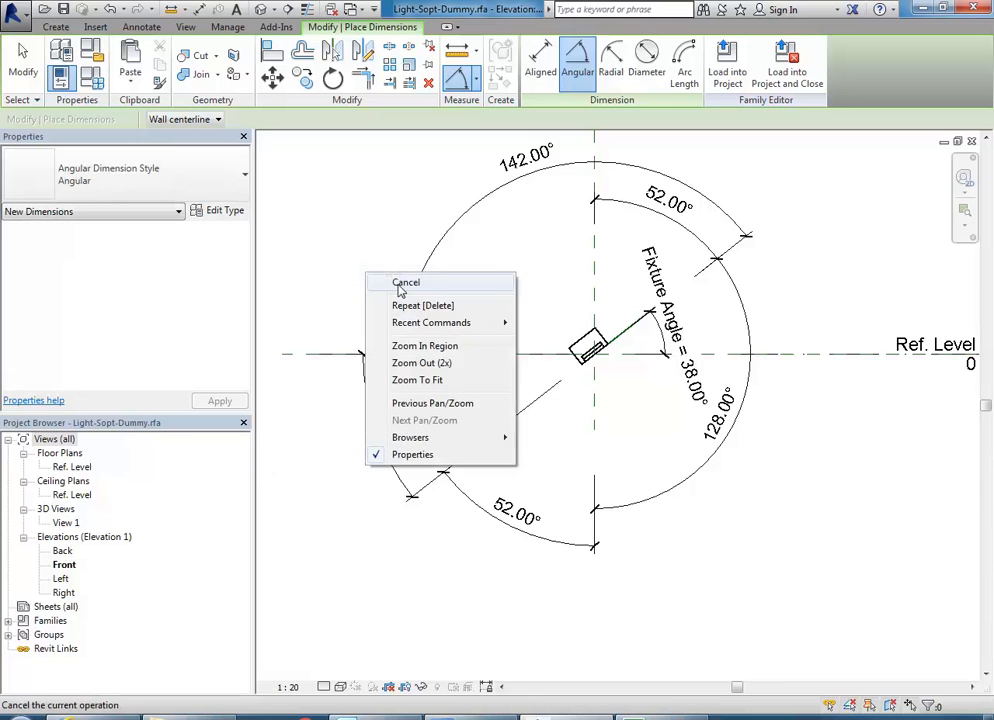
pyautogui.click(399, 284)
# - Set the Fixture Angle dimension to 0° to flex the fixture
pyautogui.scroll(2, 658, 412)
pyautogui.scroll(-2, 640, 405)
pyautogui.click(673, 378)
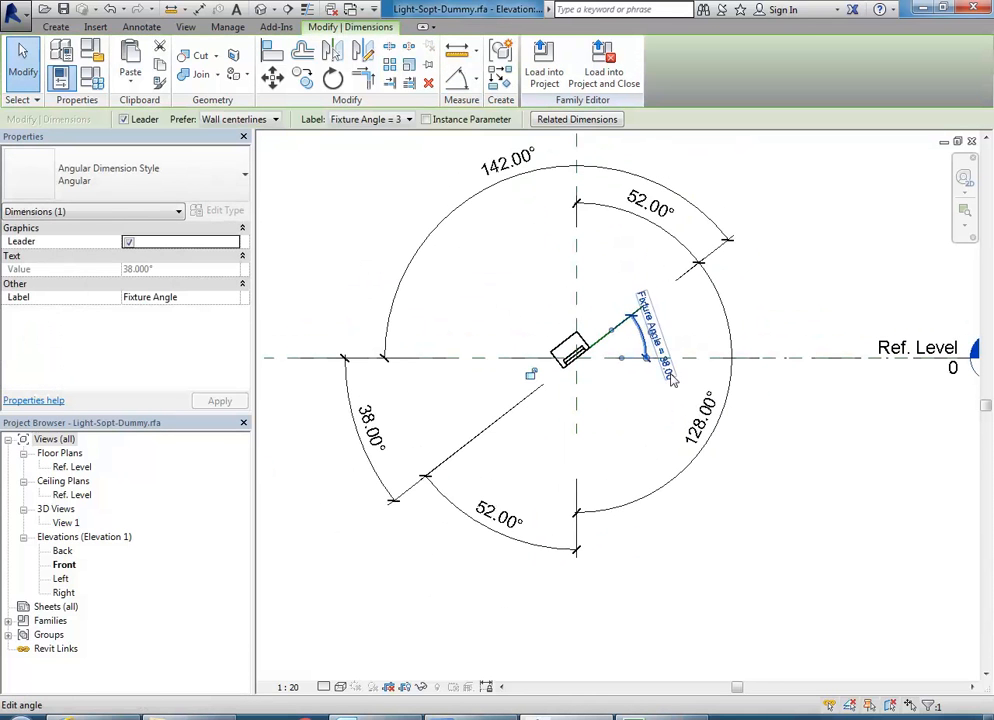
pyautogui.click(658, 358)
pyautogui.write('0')
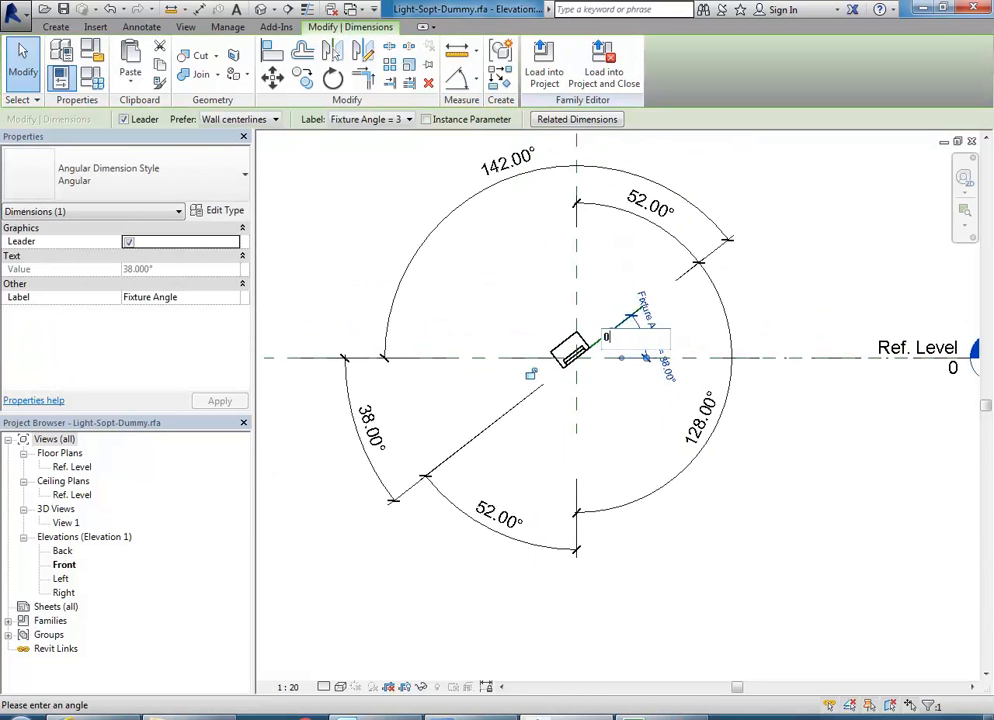
pyautogui.press('Return')
pyautogui.click(632, 443)
# - Set the Fixture Angle dimension to 56° and save the family
pyautogui.click(602, 318)
pyautogui.click(601, 352)
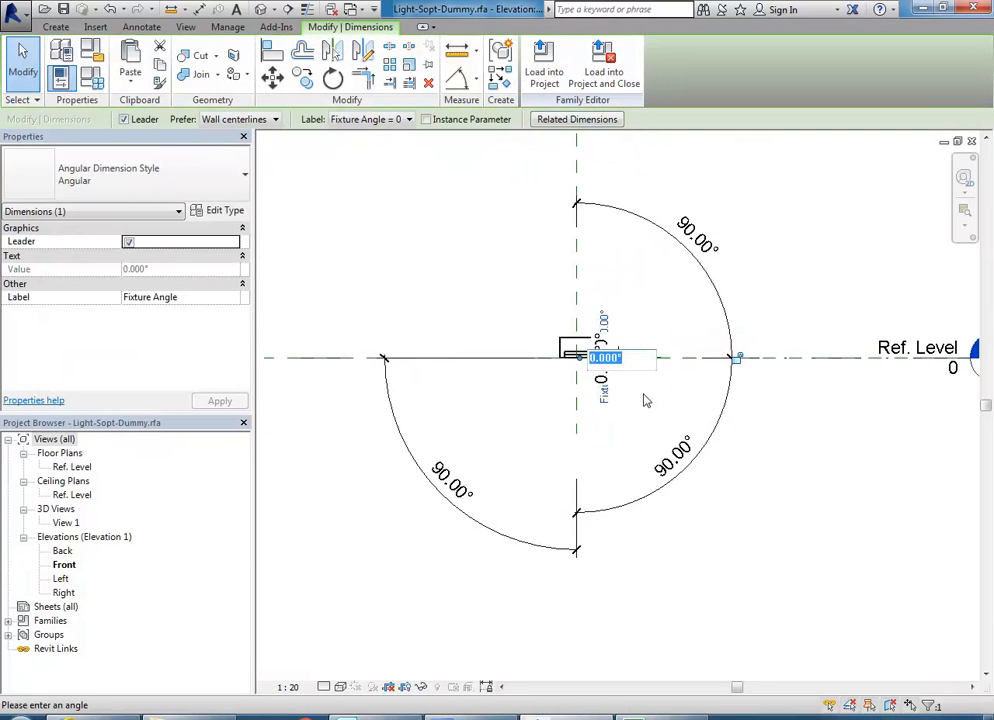
pyautogui.write('56')
pyautogui.press('Return')
pyautogui.click(646, 400)
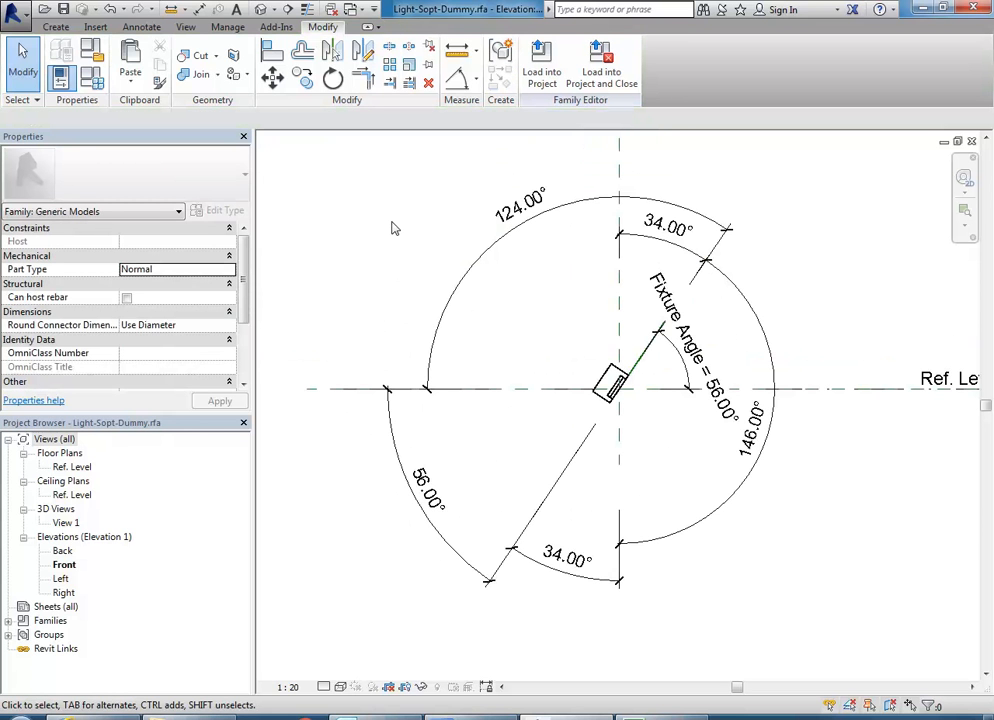
pyautogui.click(63, 9)
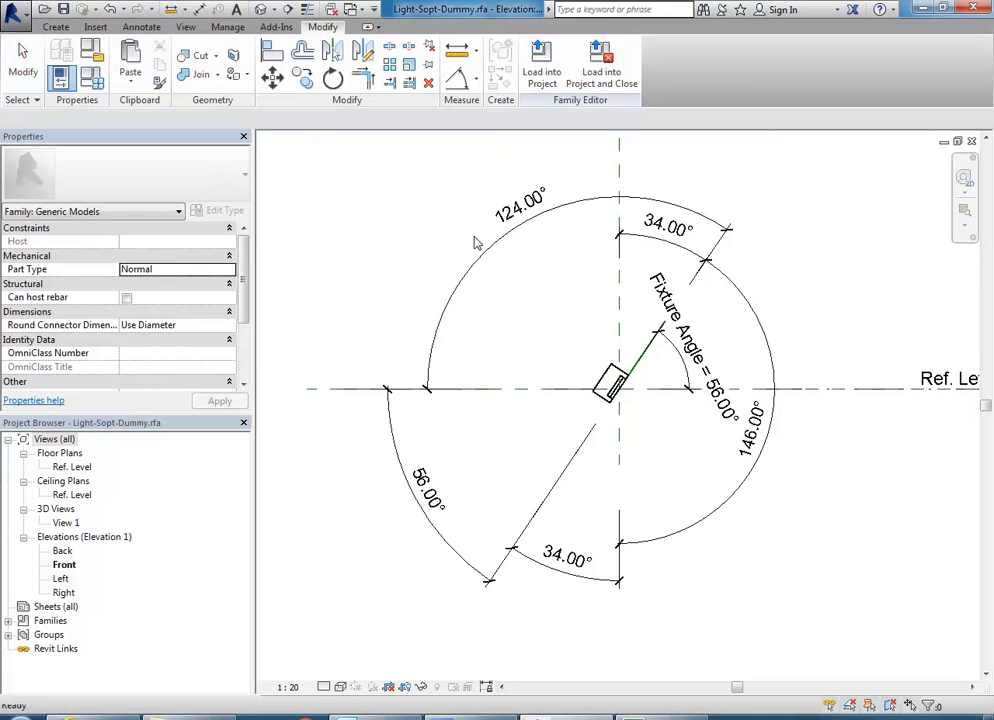
pyautogui.moveTo(450, 249)
pyautogui.mouseDown(button='middle')
pyautogui.moveTo(466, 240)
pyautogui.moveTo(455, 188)
pyautogui.mouseUp(button='middle')
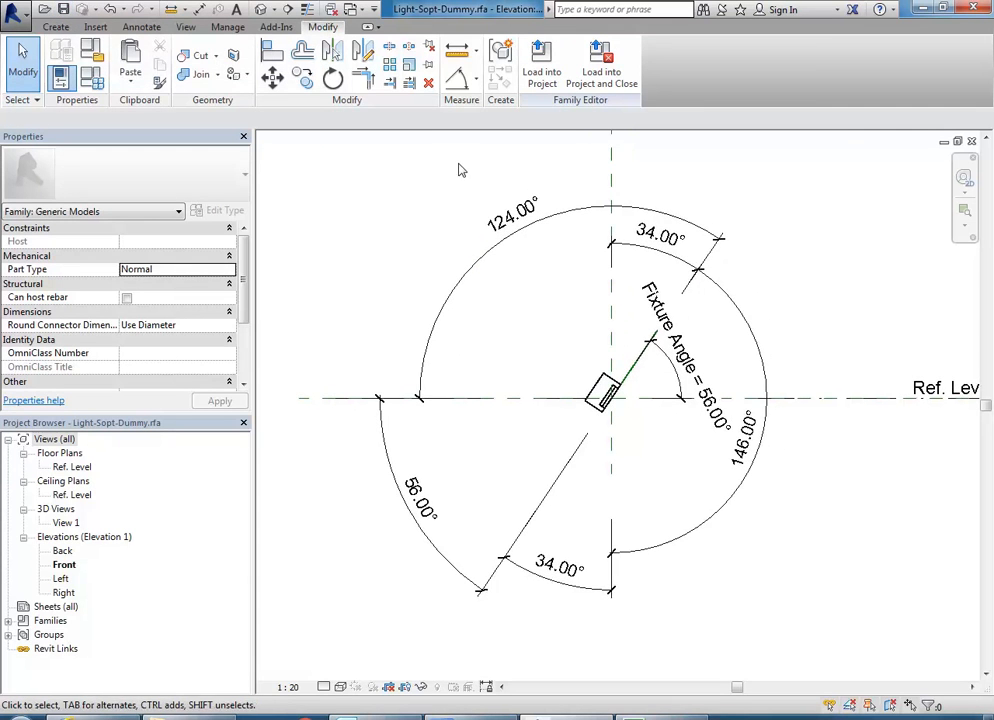
pyautogui.click(543, 74)
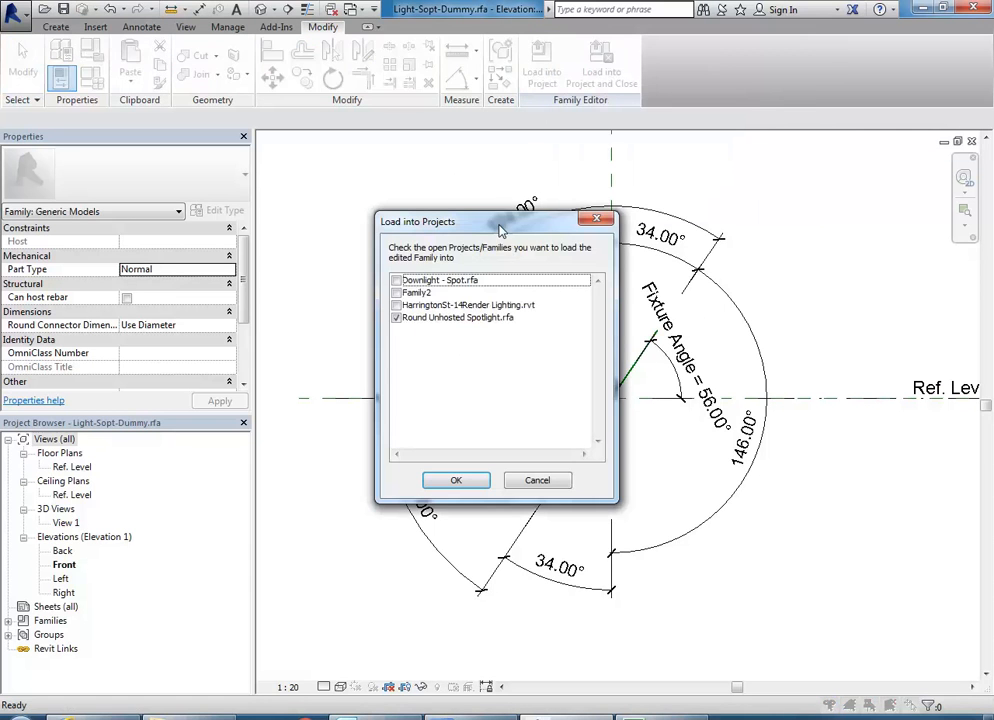
pyautogui.click(396, 318)
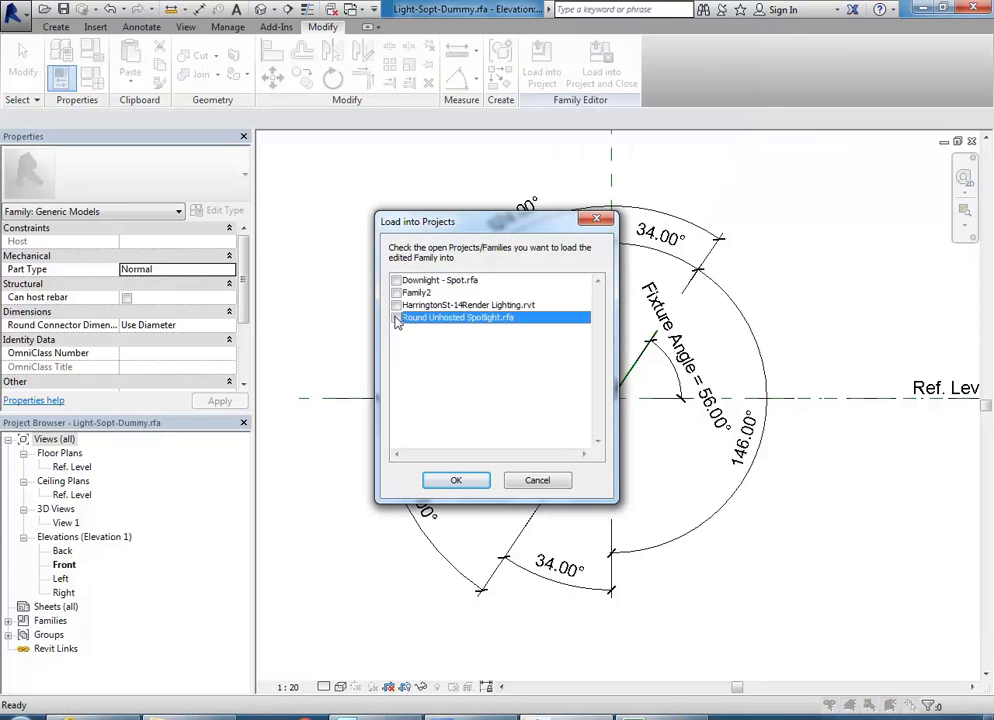
pyautogui.click(397, 281)
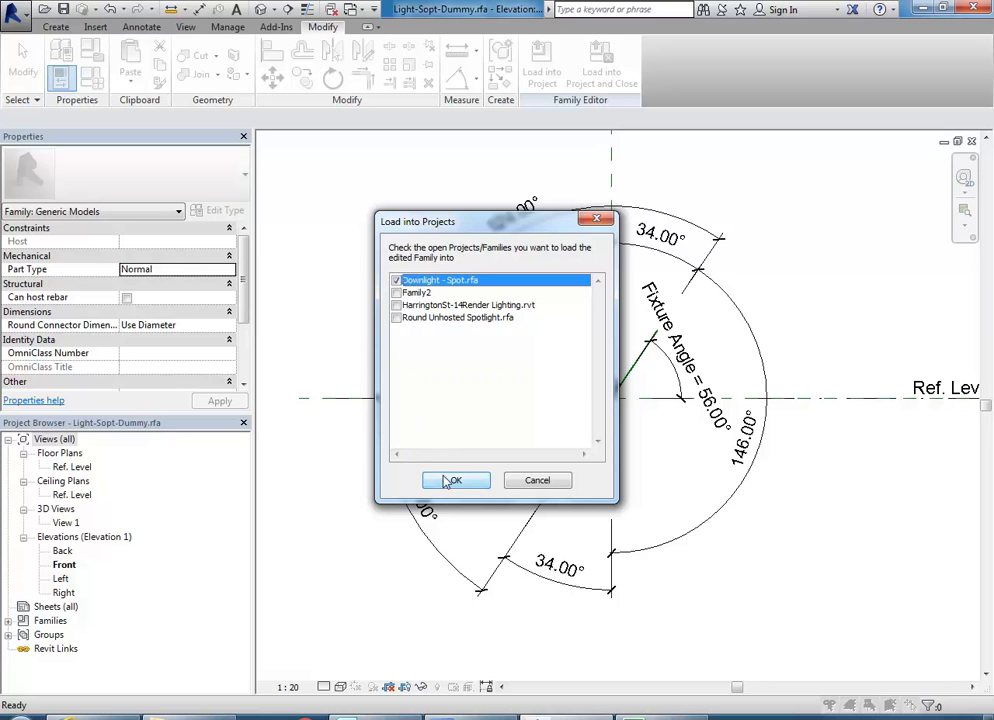
pyautogui.click(396, 283)
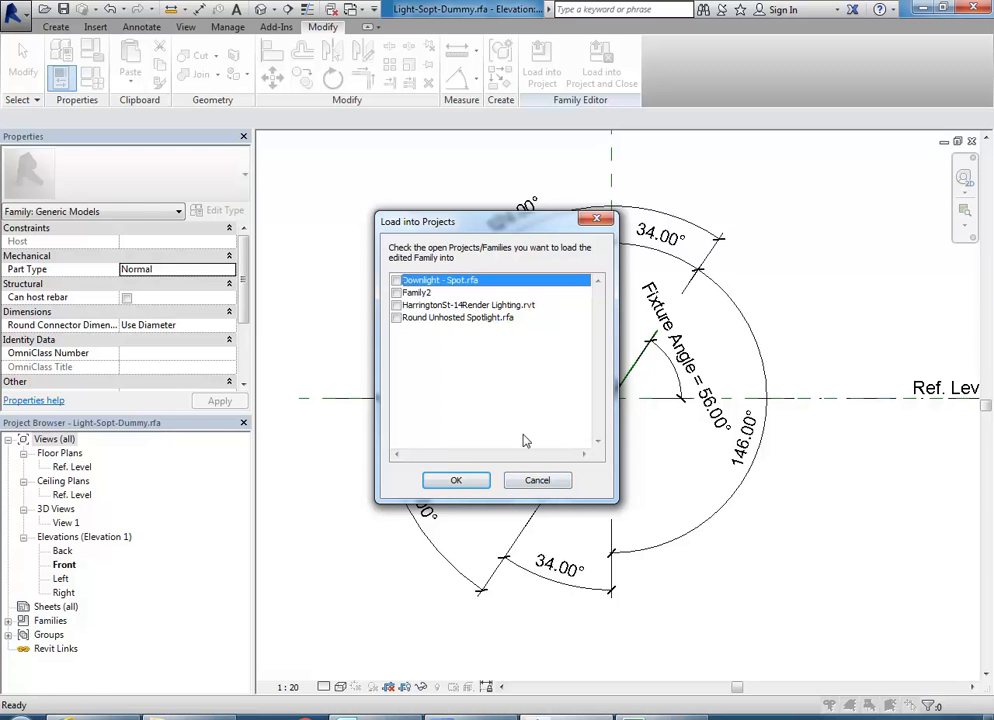
pyautogui.click(537, 481)
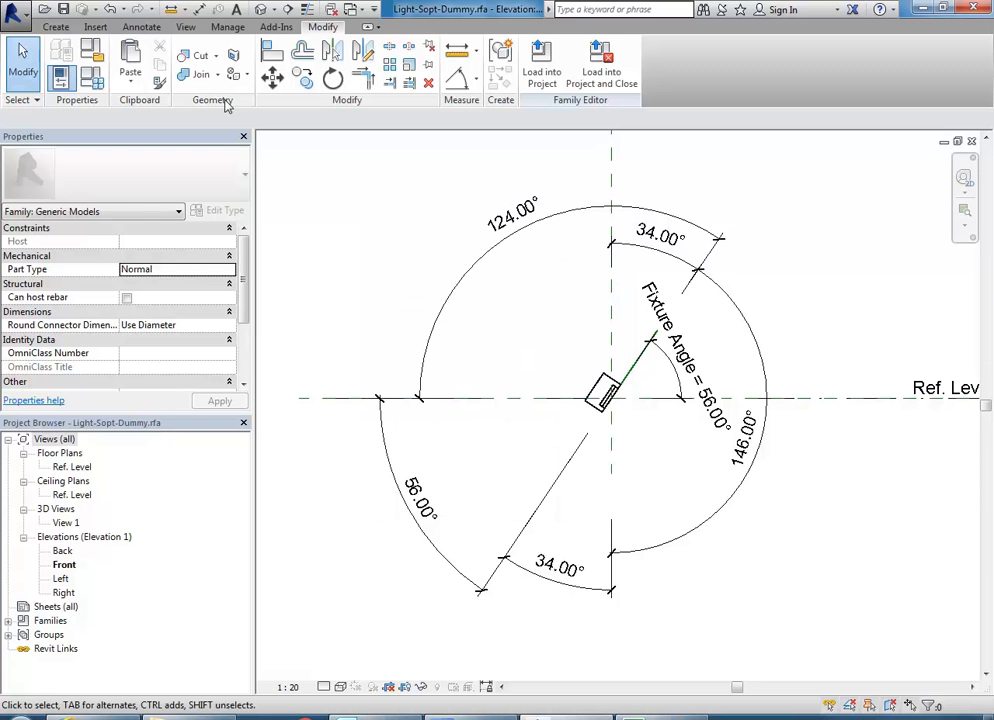
# - Start opening a file and browse the Lighting Fixtures folder of the Revit Library for the spotlight family
pyautogui.click(44, 10)
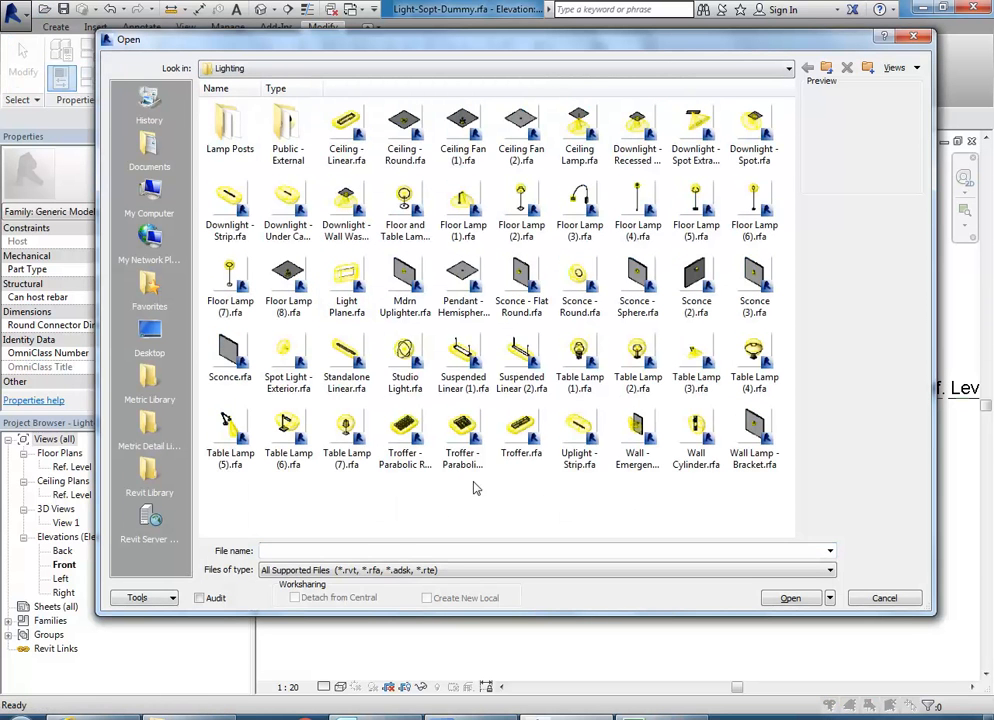
pyautogui.click(826, 67)
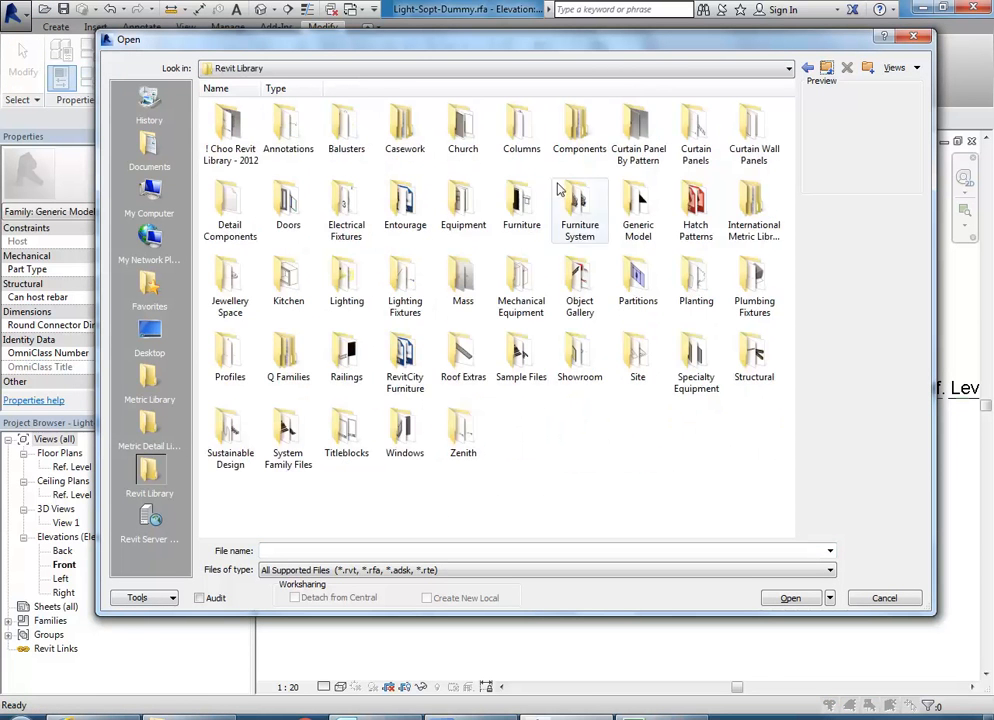
pyautogui.doubleClick(392, 285)
pyautogui.click(526, 285)
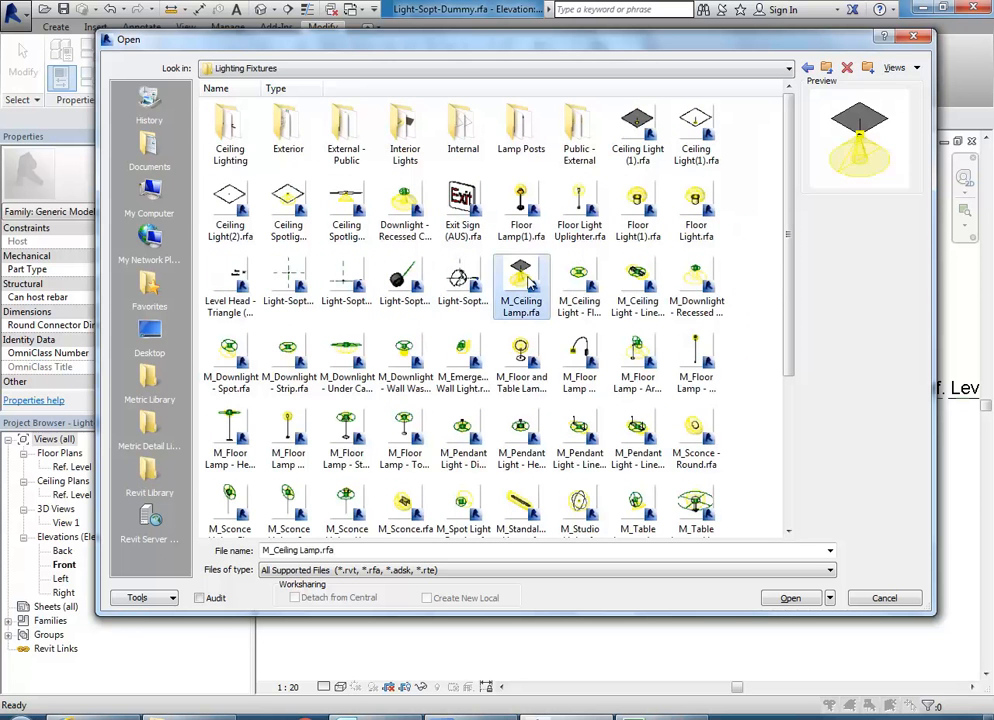
pyautogui.click(449, 281)
pyautogui.click(408, 280)
pyautogui.click(445, 279)
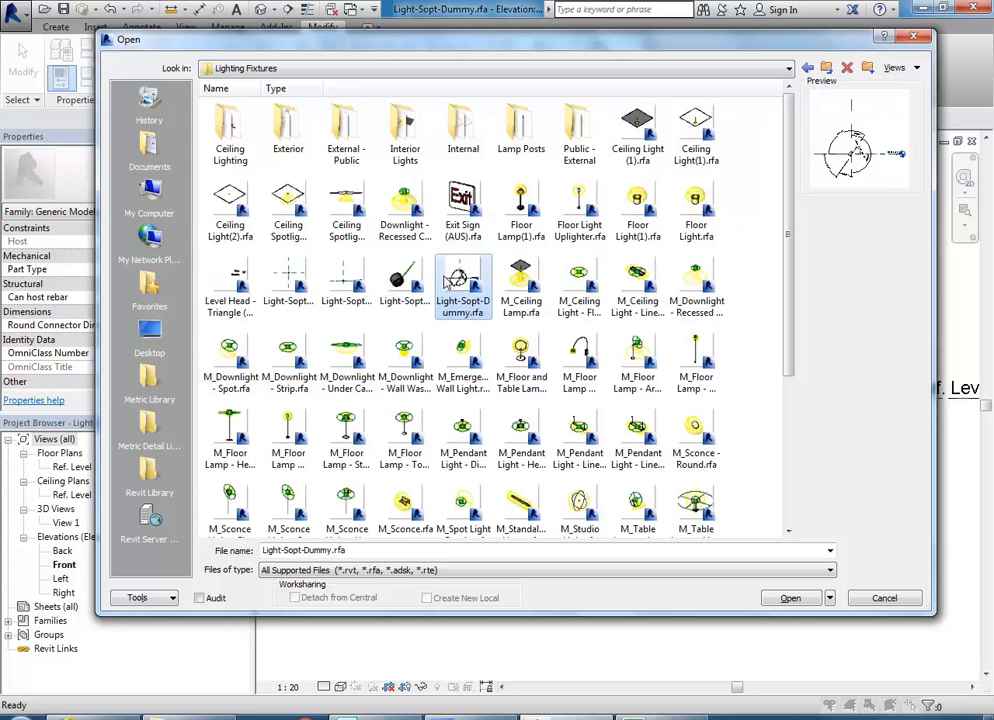
pyautogui.scroll(-1, 445, 279)
pyautogui.scroll(-2, 445, 281)
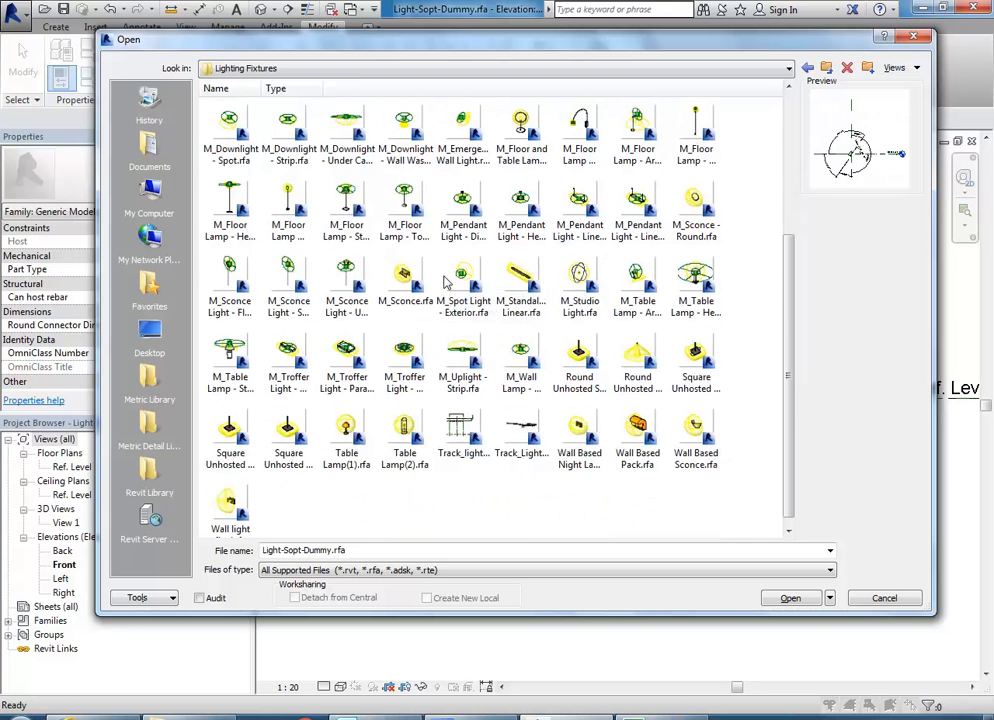
pyautogui.click(539, 524)
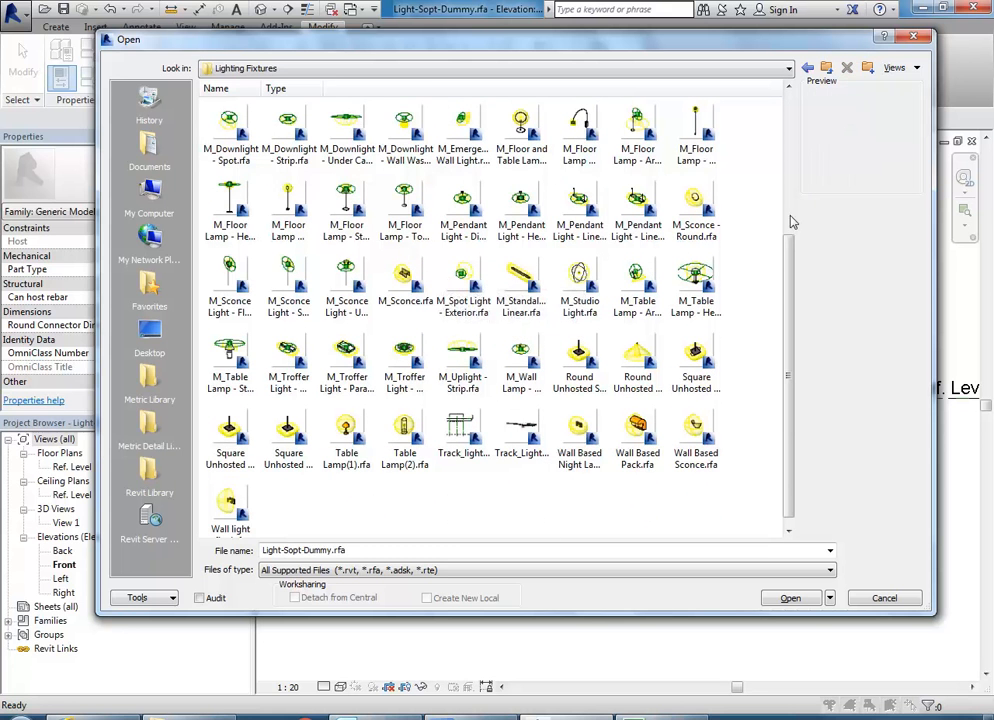
# - Show the Lighting Fixtures files as a detailed list with a Date modified column and sort them by it
pyautogui.click(912, 72)
pyautogui.click(905, 102)
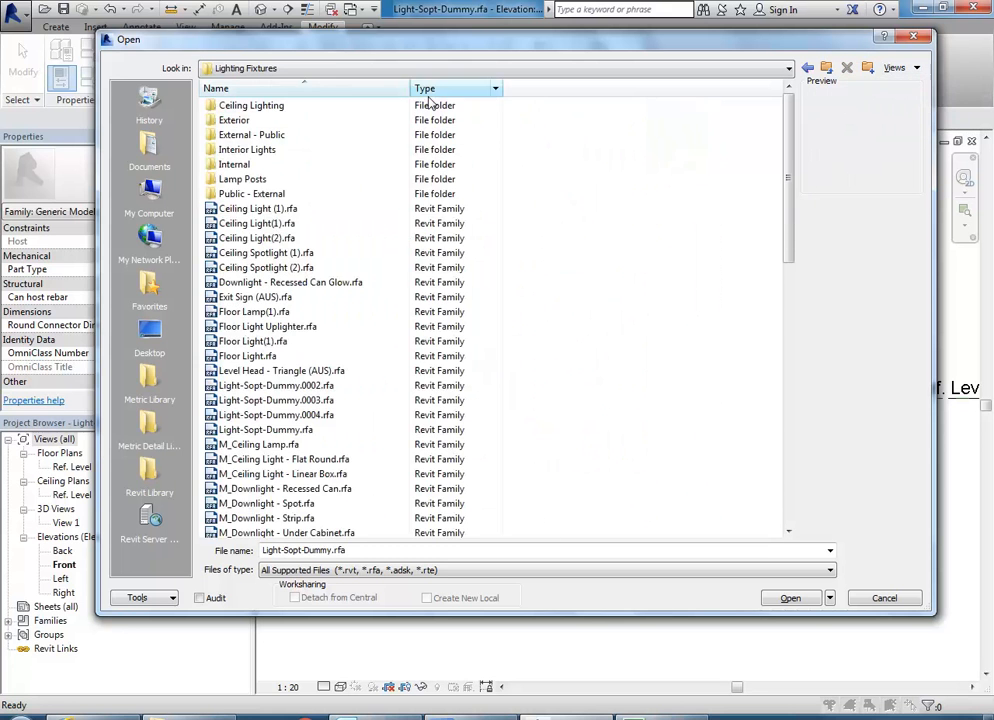
pyautogui.rightClick(537, 89)
pyautogui.click(585, 188)
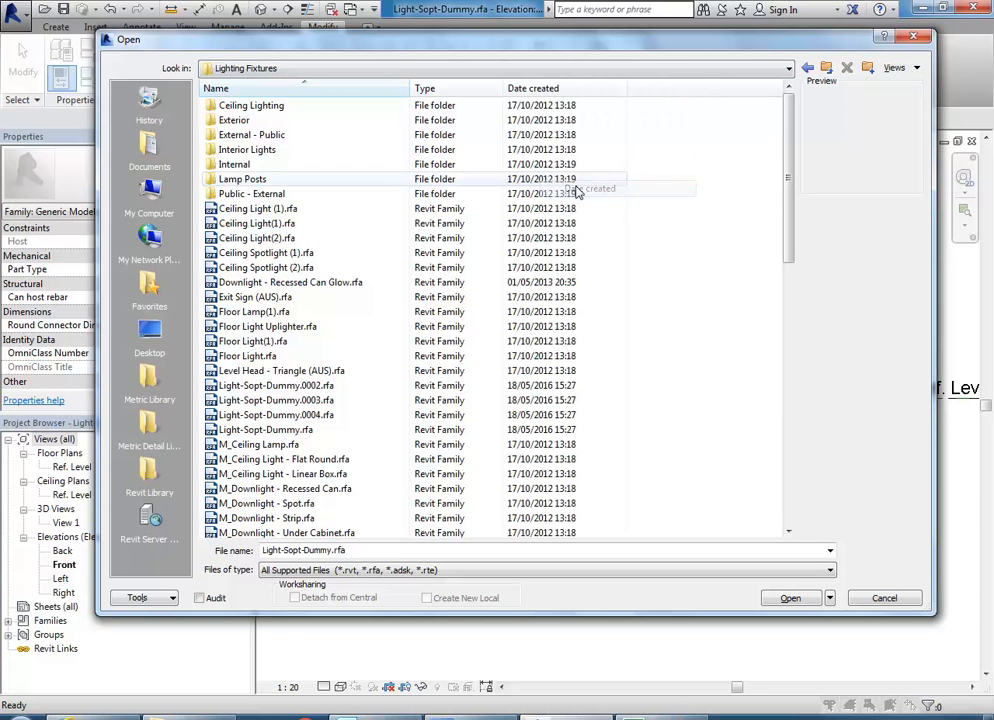
pyautogui.rightClick(549, 91)
pyautogui.click(588, 206)
pyautogui.rightClick(539, 90)
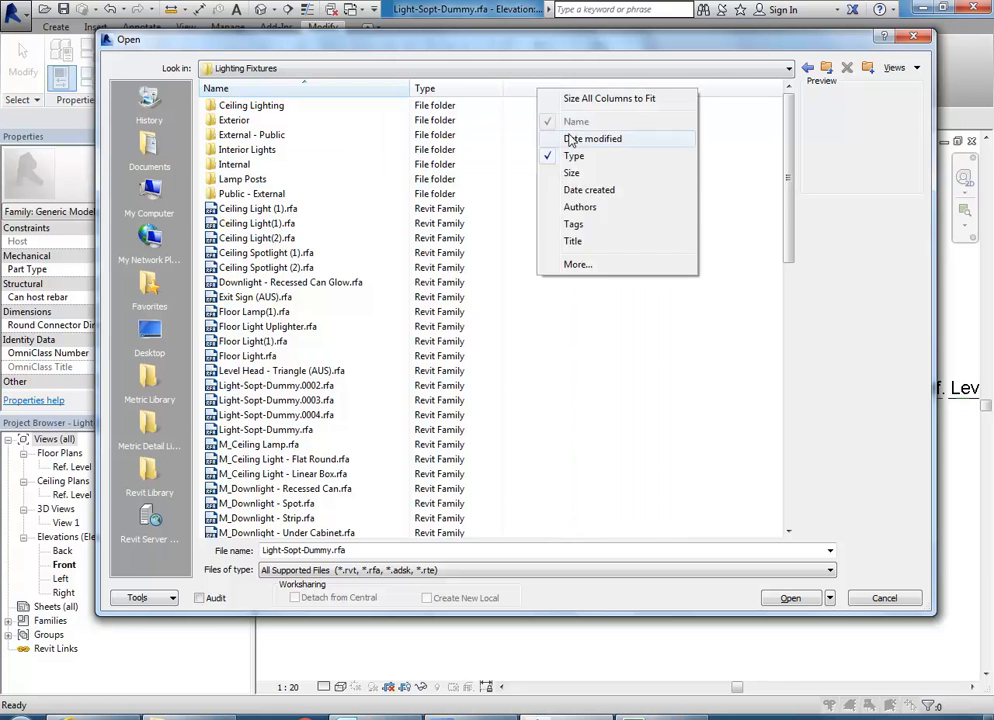
pyautogui.click(566, 140)
pyautogui.click(425, 89)
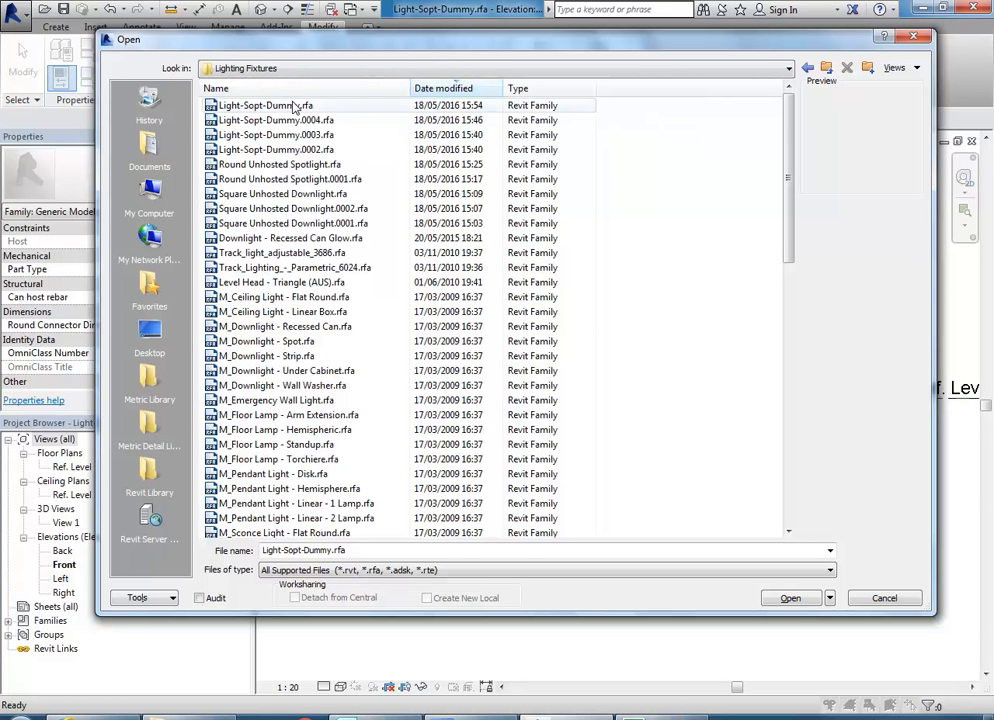
# - Open Round Unhosted Spotlight.rfa from the Lighting Fixtures folder and dismiss the file-changed notice
pyautogui.click(256, 165)
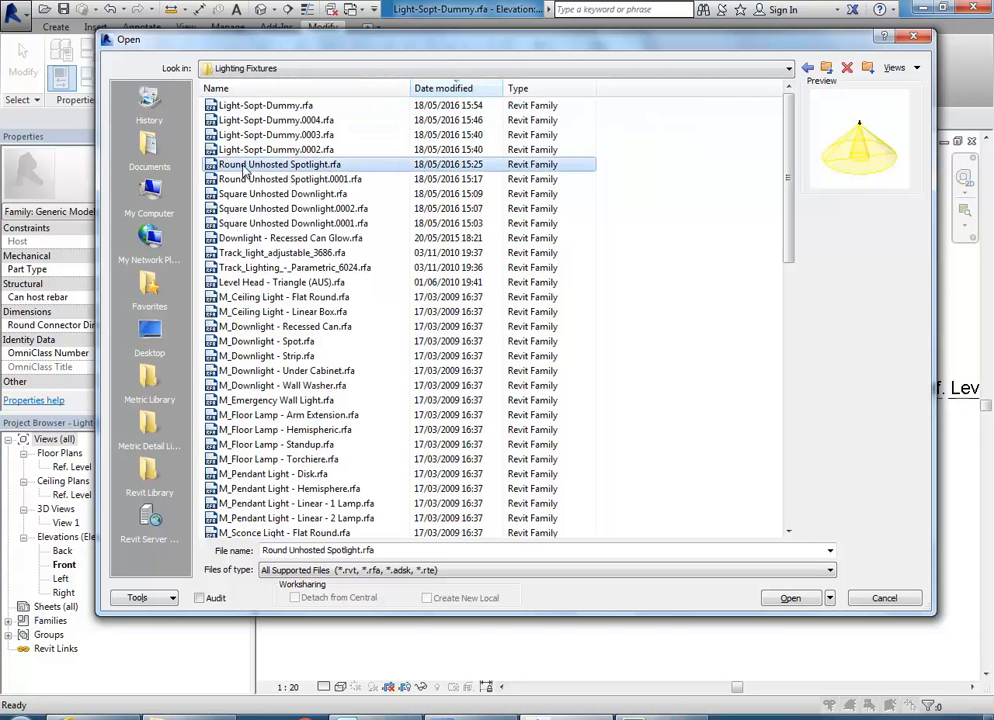
pyautogui.doubleClick(243, 168)
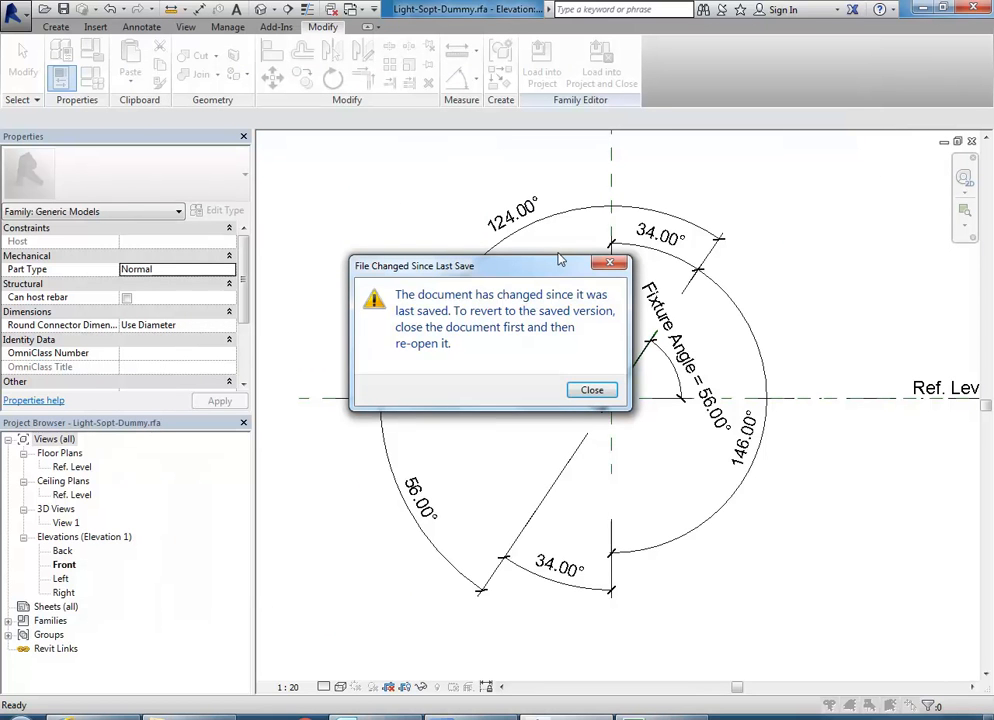
pyautogui.click(591, 390)
# - Open the Front elevation of Round Unhosted Spotlight.rfa and select the nested Light-Sopt-Dummy fixture
pyautogui.scroll(-4, 584, 317)
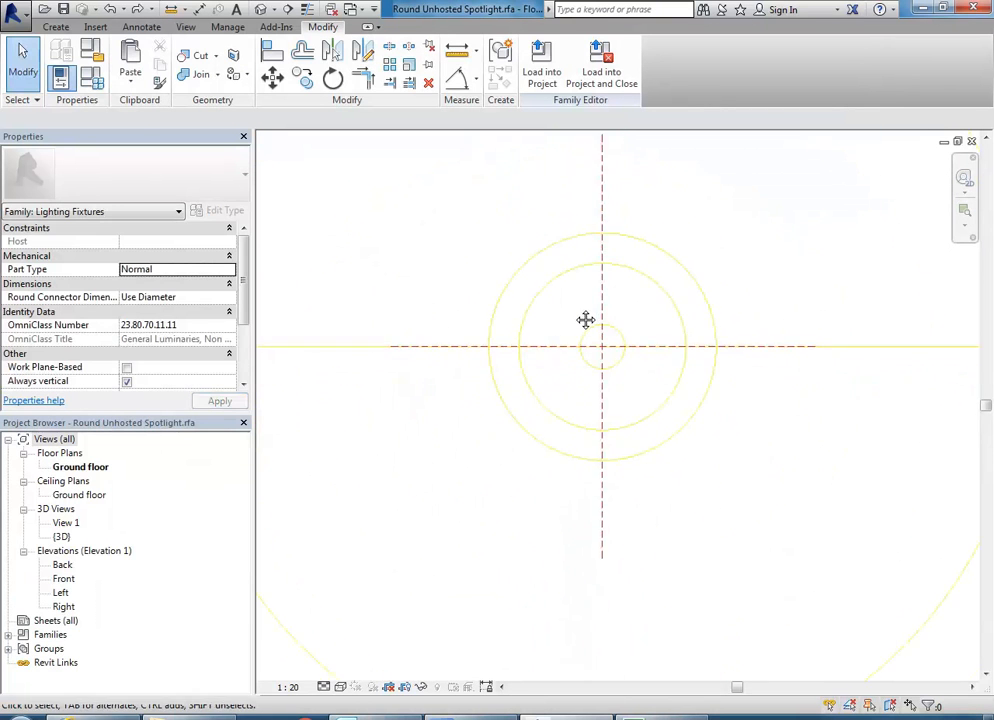
pyautogui.doubleClick(63, 578)
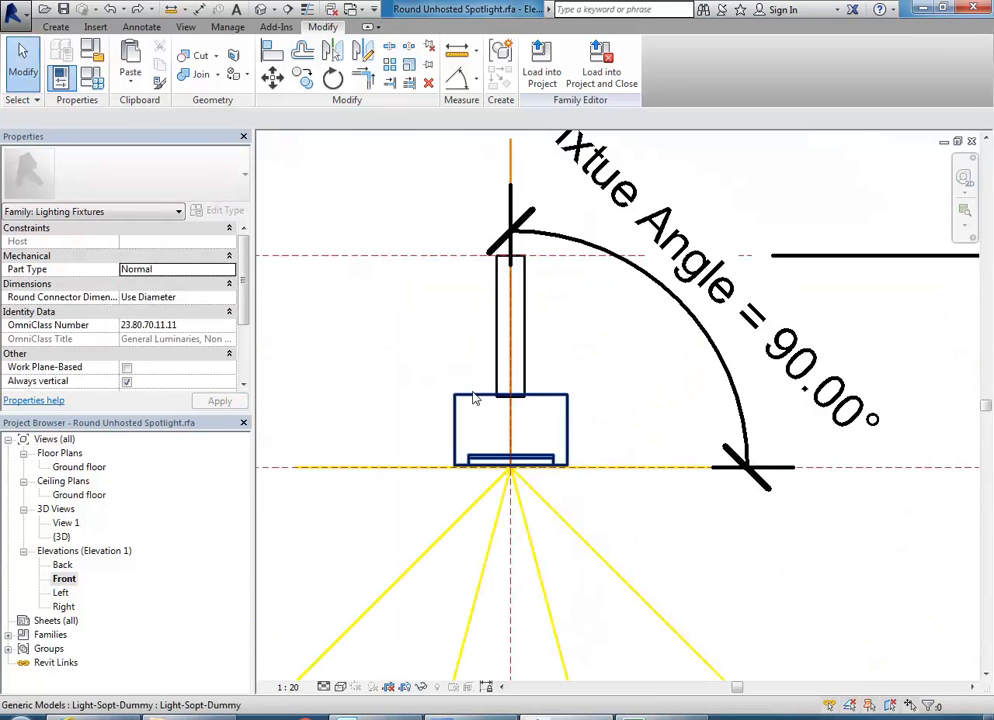
pyautogui.scroll(-4, 466, 398)
pyautogui.scroll(4, 456, 387)
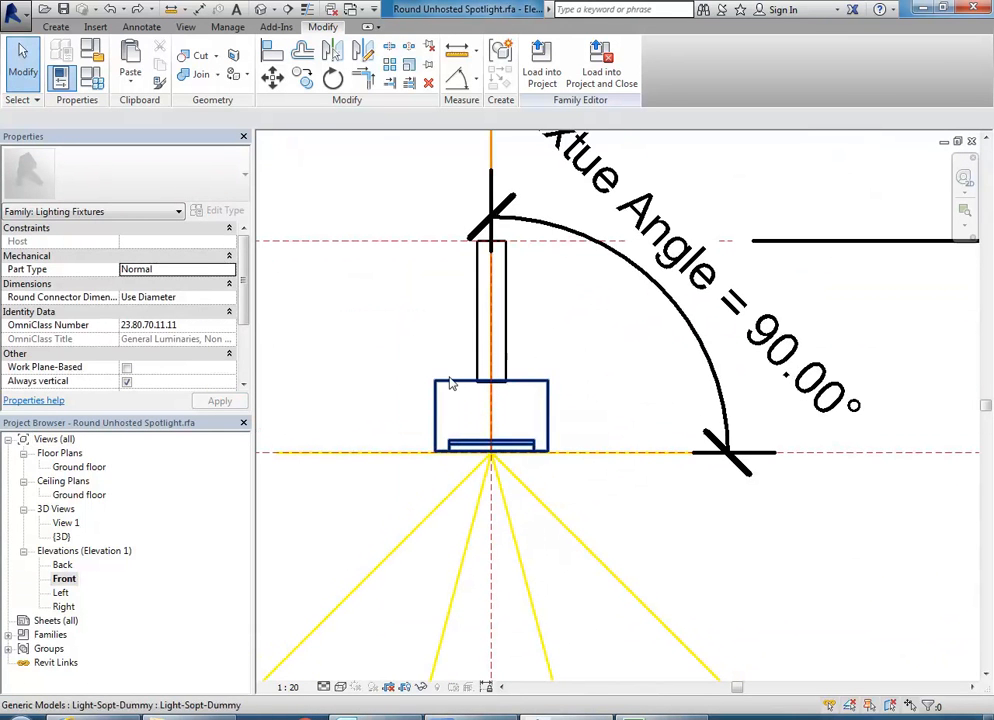
pyautogui.click(453, 382)
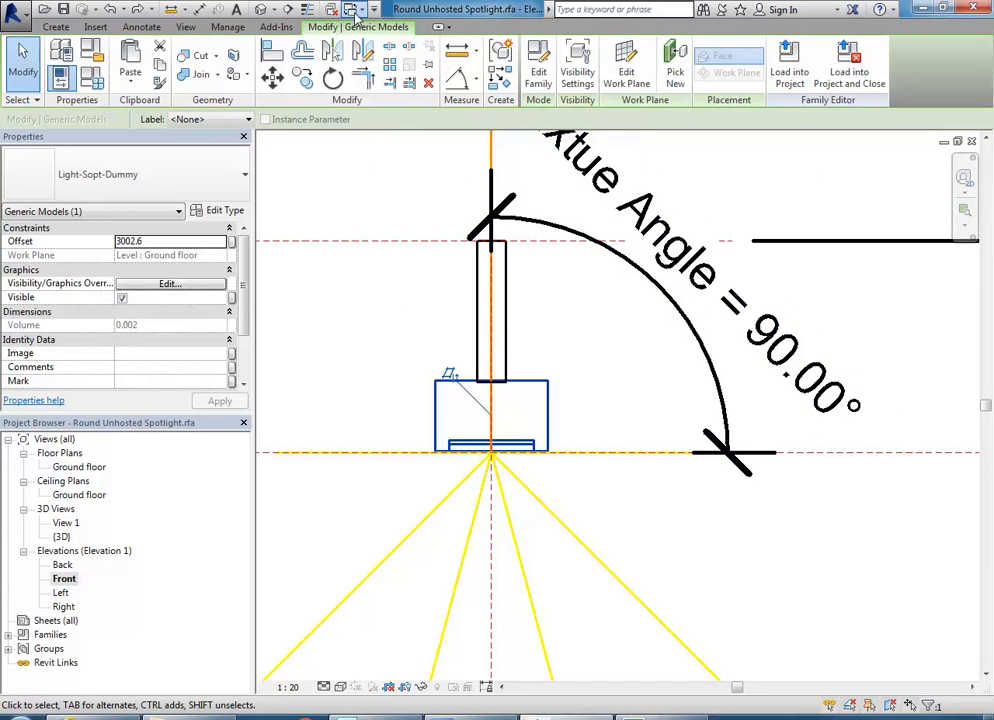
# - Close all hidden windows and switch to the Front elevation of Light-Sopt-Dummy.rfa
pyautogui.click(355, 15)
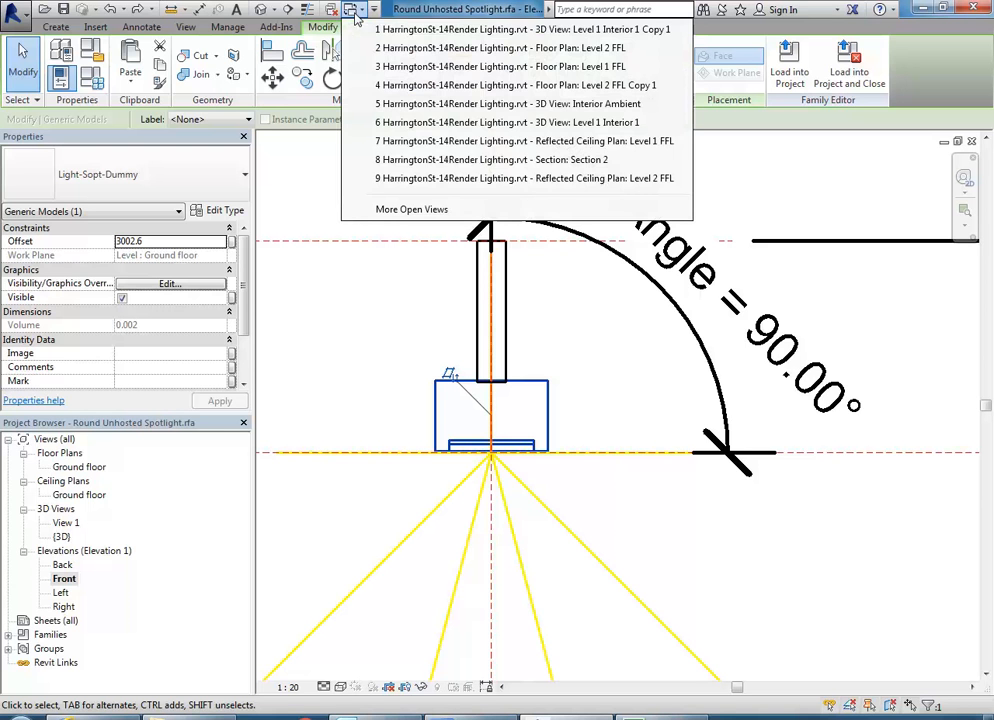
pyautogui.click(331, 10)
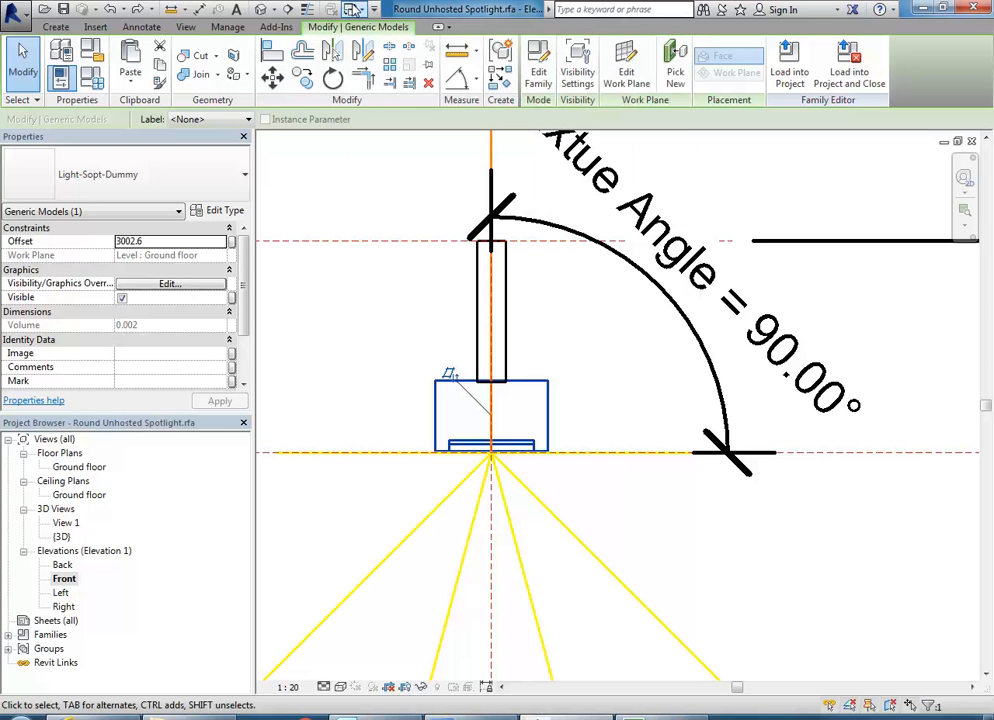
pyautogui.click(352, 10)
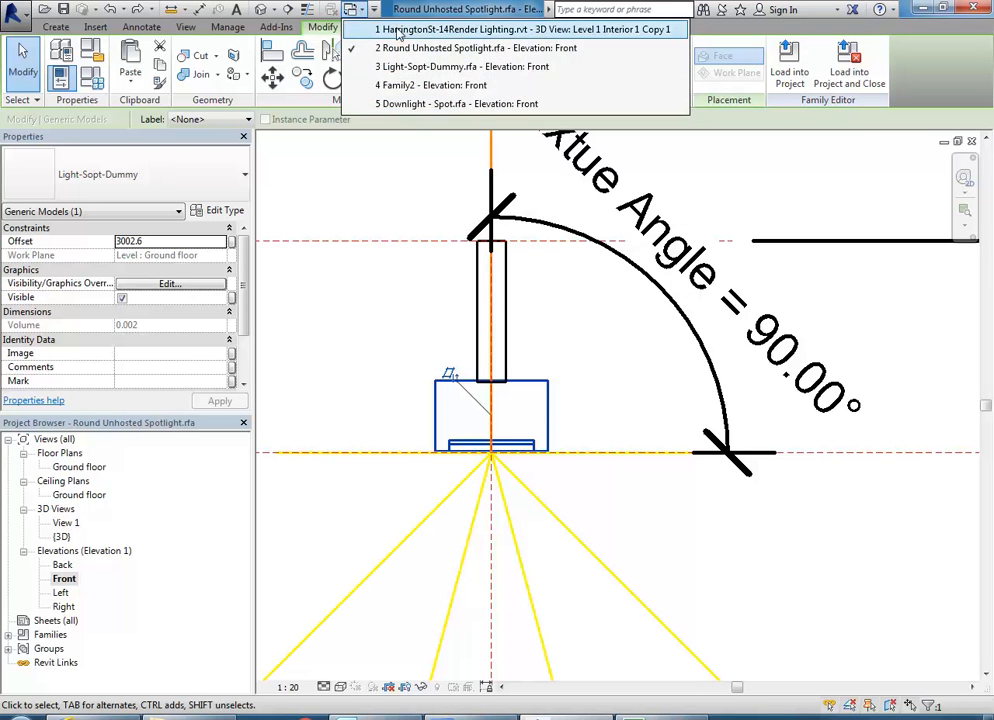
pyautogui.click(410, 68)
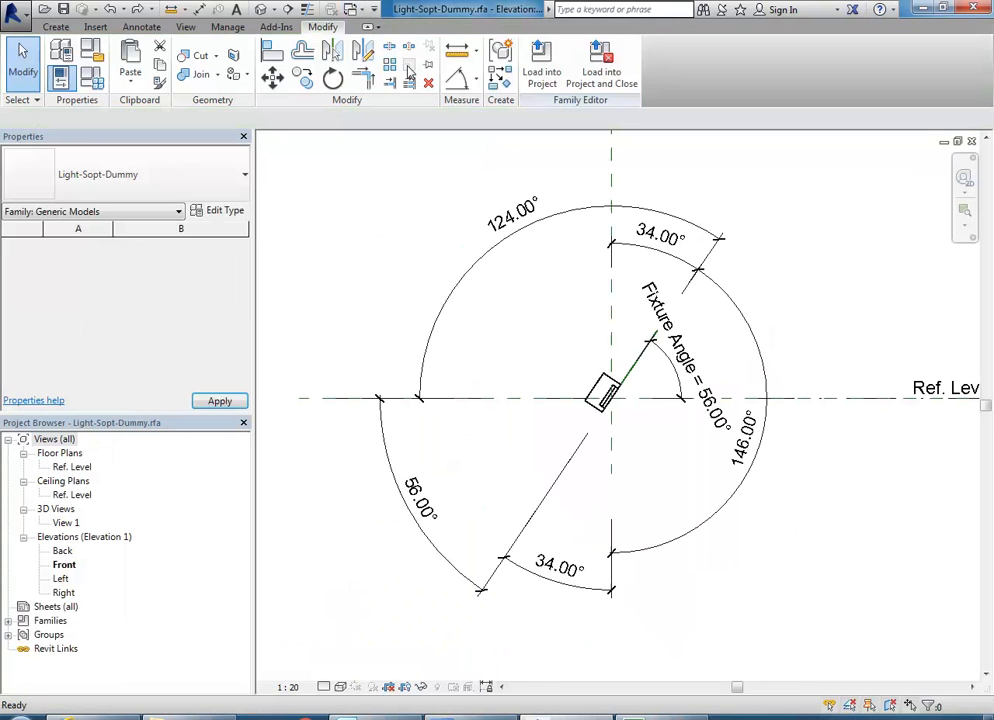
# - Load Light-Sopt-Dummy into Round Unhosted Spotlight.rfa, overwriting the existing version without its parameter values
pyautogui.click(541, 62)
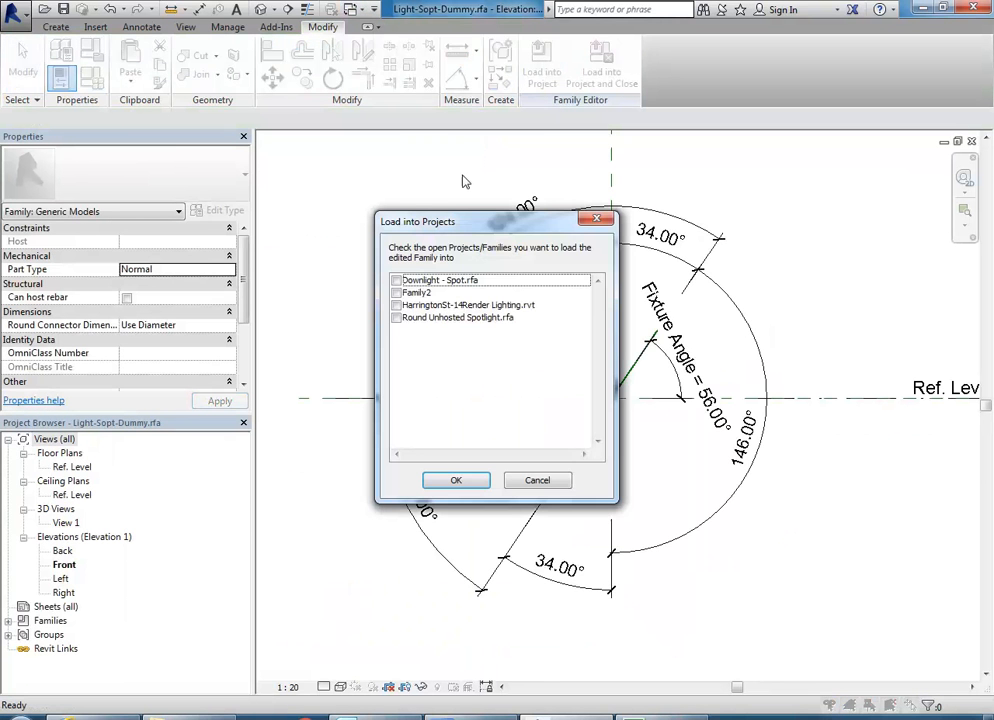
pyautogui.click(396, 318)
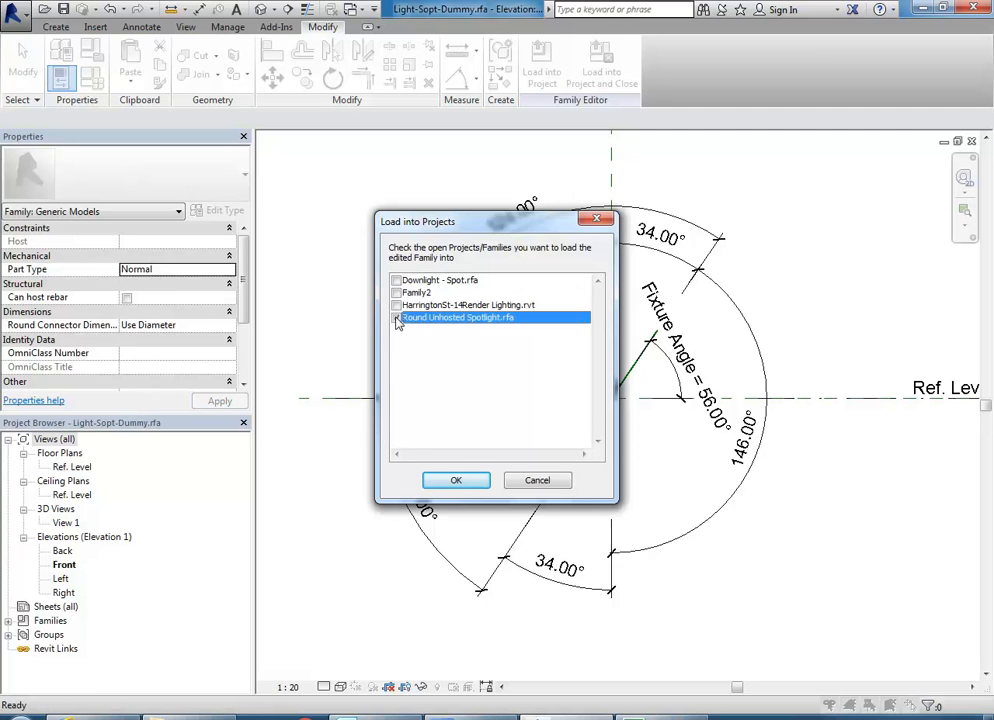
pyautogui.click(455, 482)
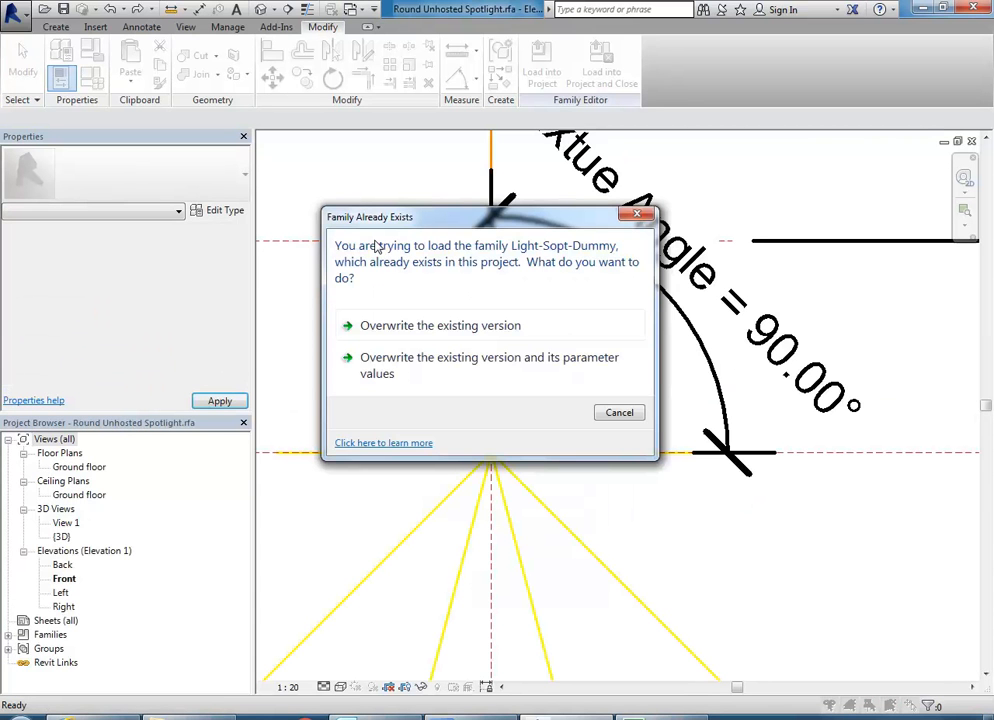
pyautogui.click(450, 330)
pyautogui.click(430, 413)
# - Delete the Fixtue Angle dimension and the vertical reference line above the light source
pyautogui.scroll(-2, 500, 420)
pyautogui.click(555, 577)
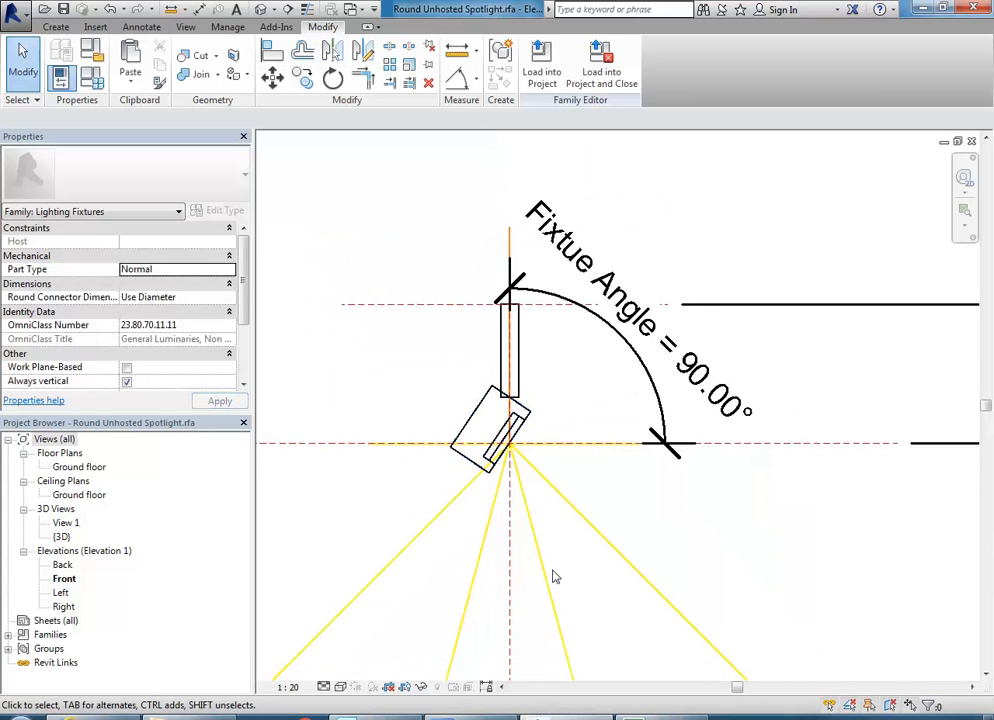
pyautogui.click(645, 377)
pyautogui.press('Delete')
pyautogui.click(512, 267)
pyautogui.click(512, 267)
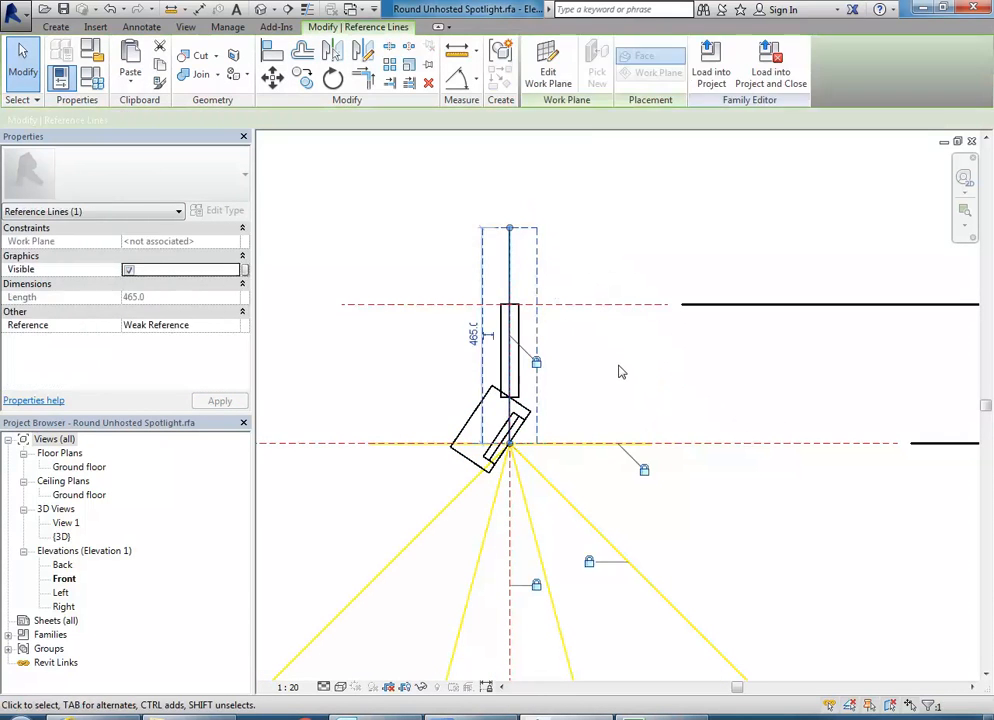
pyautogui.press('Delete')
# - Examine the nested fixture's position relative to the light source and review the angle parameters in the family types
pyautogui.scroll(3, 430, 362)
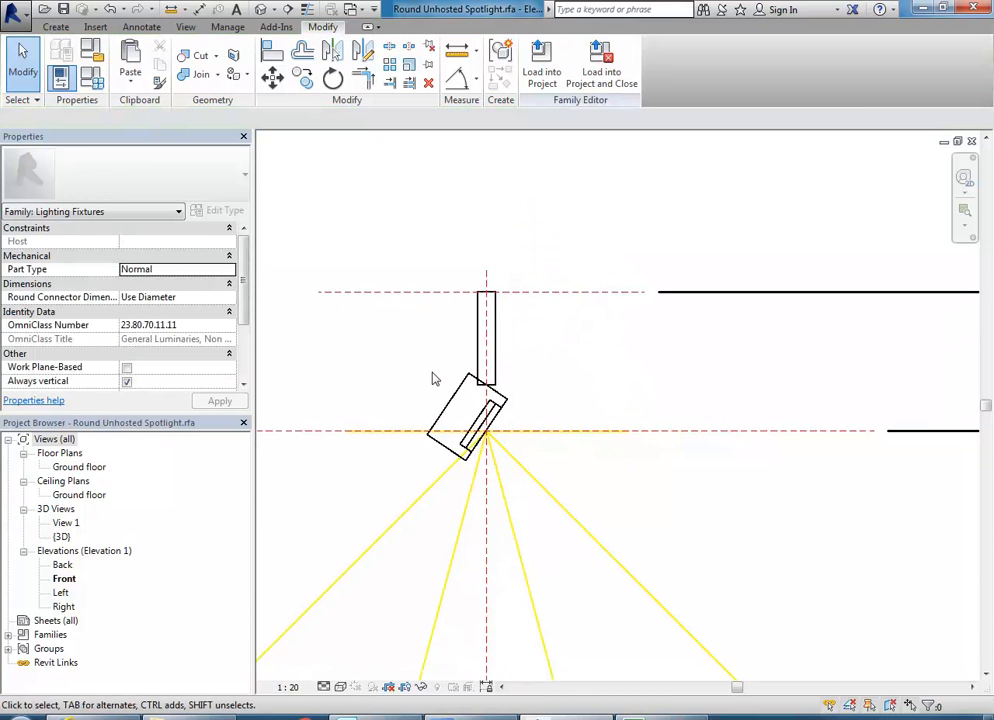
pyautogui.click(451, 420)
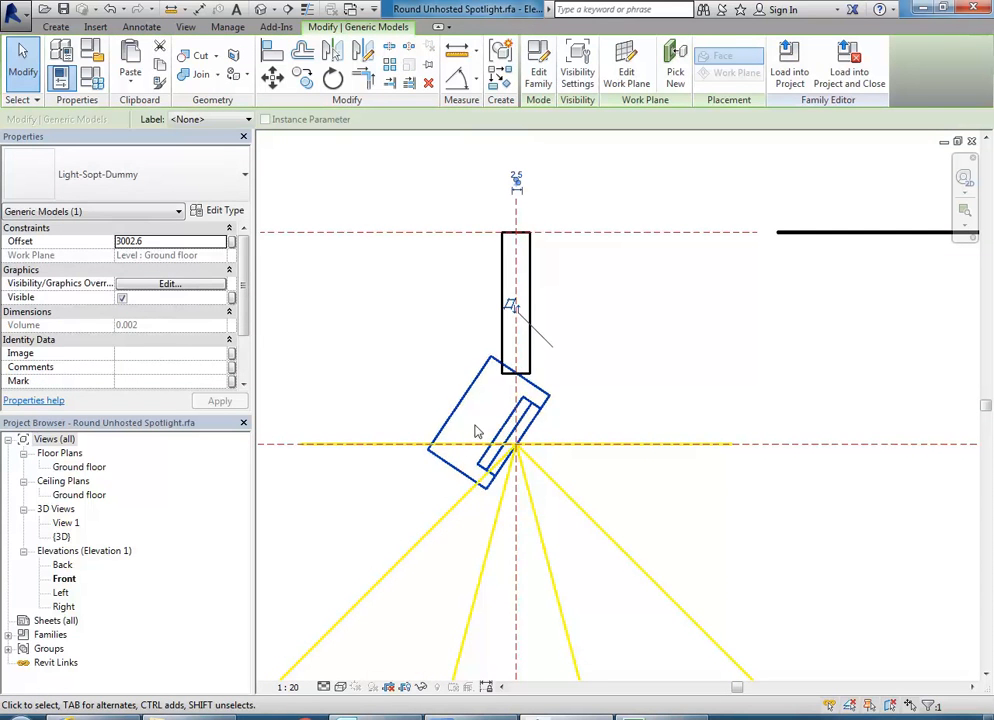
pyautogui.scroll(2, 406, 355)
pyautogui.scroll(2, 542, 449)
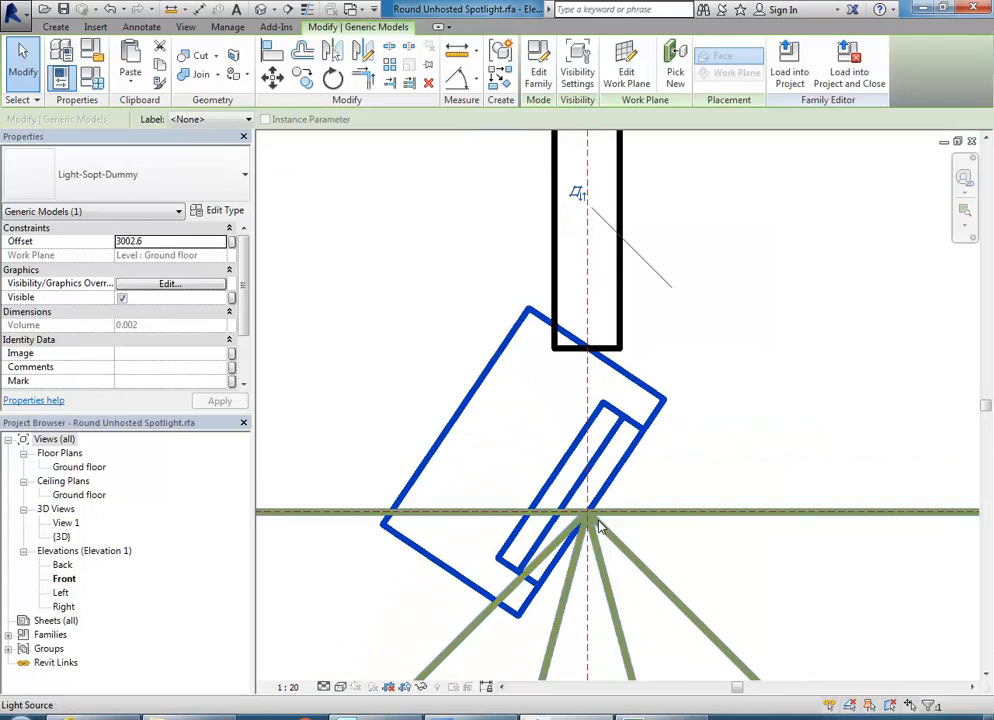
pyautogui.scroll(-2, 424, 348)
pyautogui.scroll(4, 517, 435)
pyautogui.scroll(-2, 605, 483)
pyautogui.moveTo(605, 483); pyautogui.dragTo(632, 496, button='middle')
pyautogui.click(460, 309)
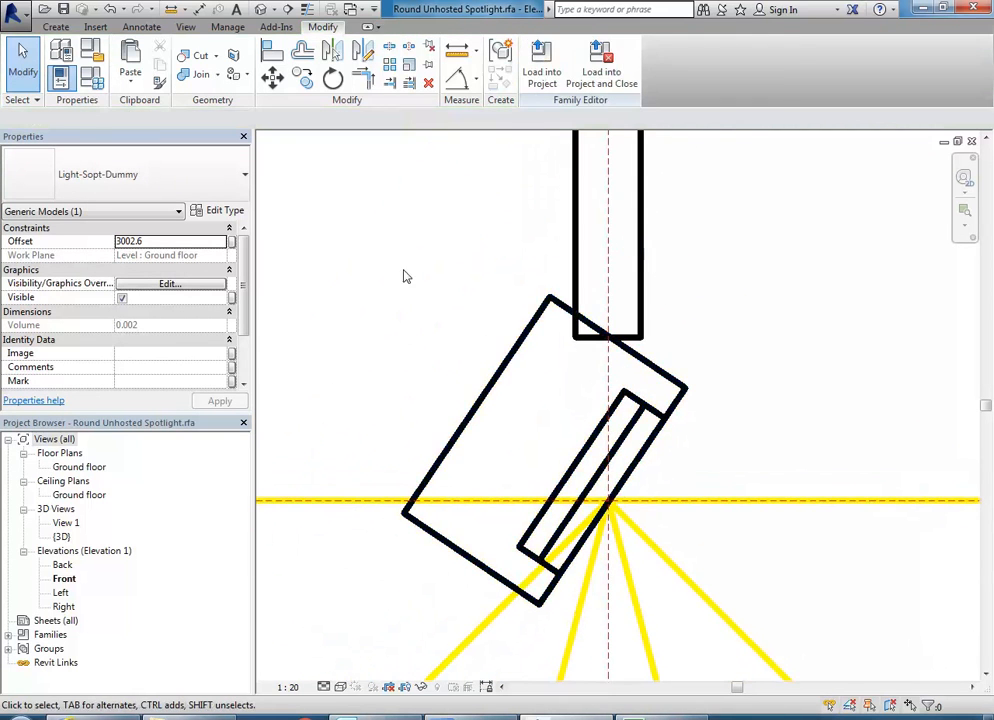
pyautogui.scroll(-1, 460, 309)
pyautogui.moveTo(460, 309); pyautogui.dragTo(586, 320, button='middle')
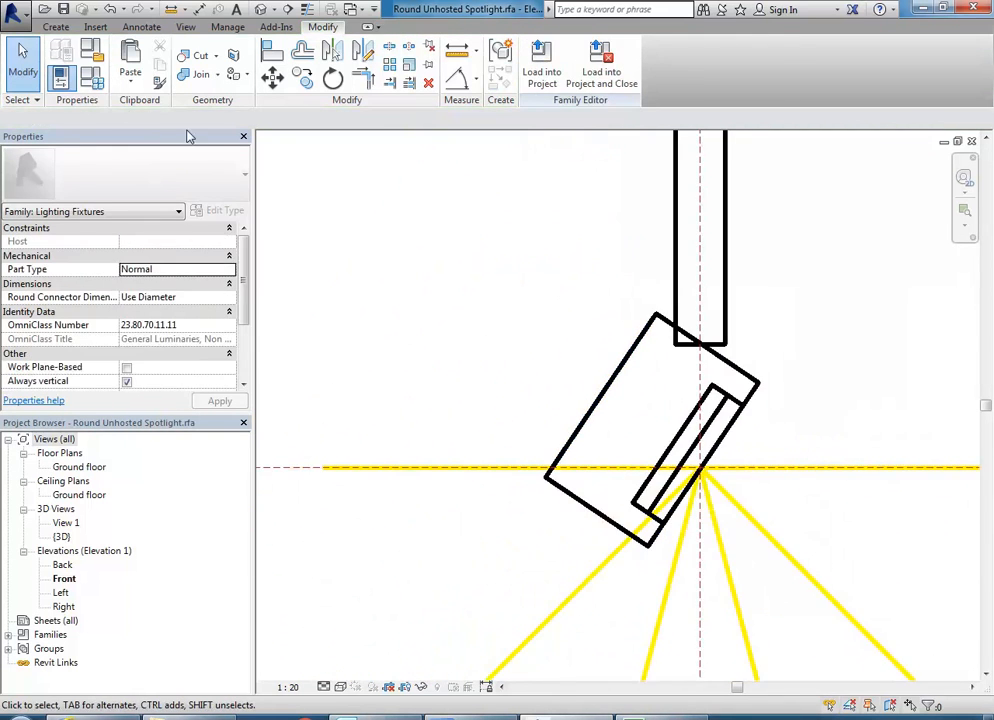
pyautogui.click(92, 82)
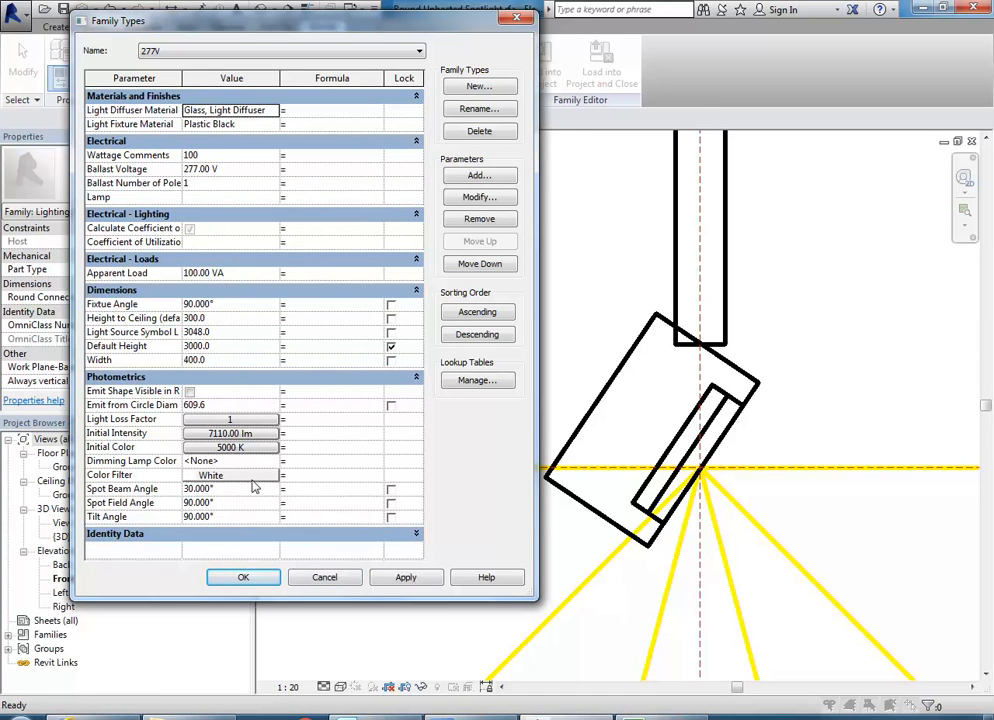
pyautogui.click(306, 577)
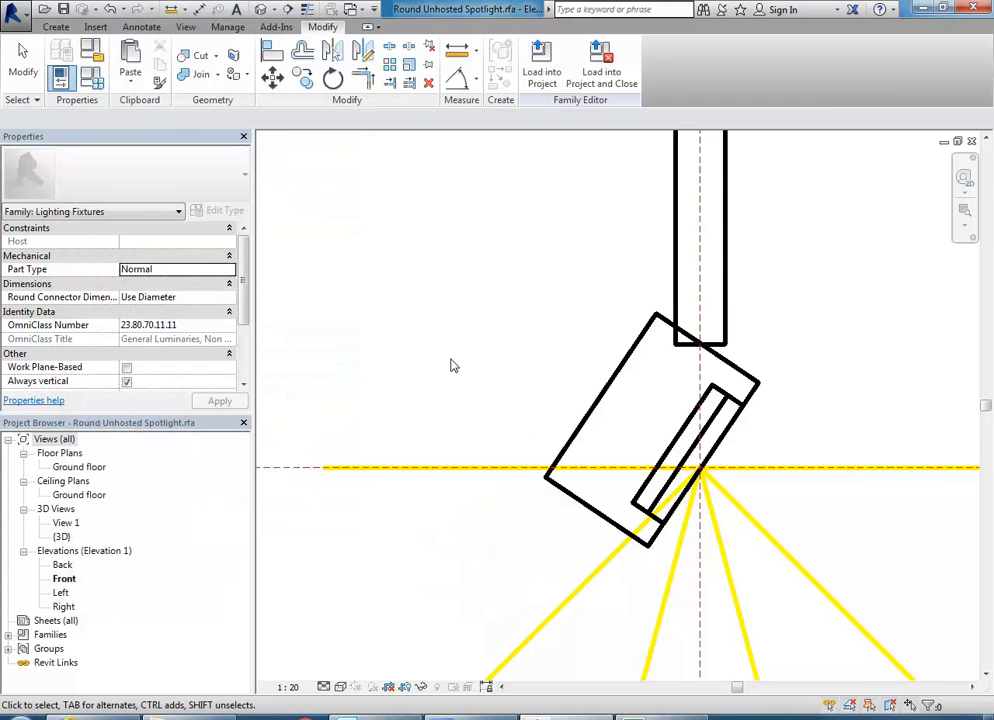
# - Associate the nested Light-Sopt-Dummy's Fixture Angle type parameter with the family parameter Fixtue Angle
pyautogui.click(603, 397)
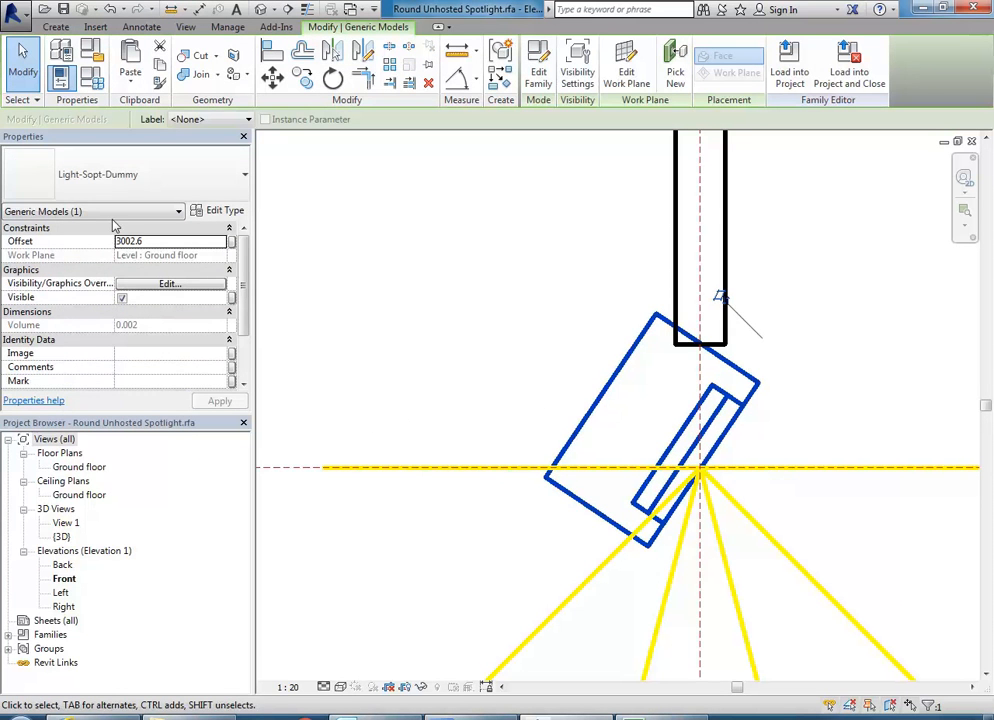
pyautogui.click(212, 211)
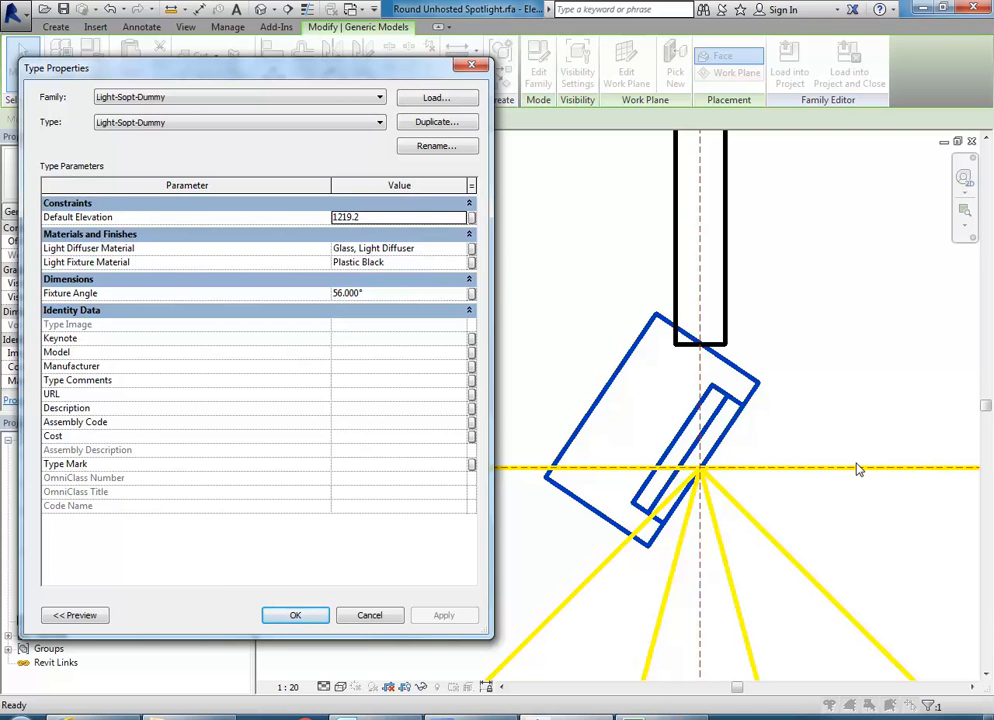
pyautogui.click(471, 293)
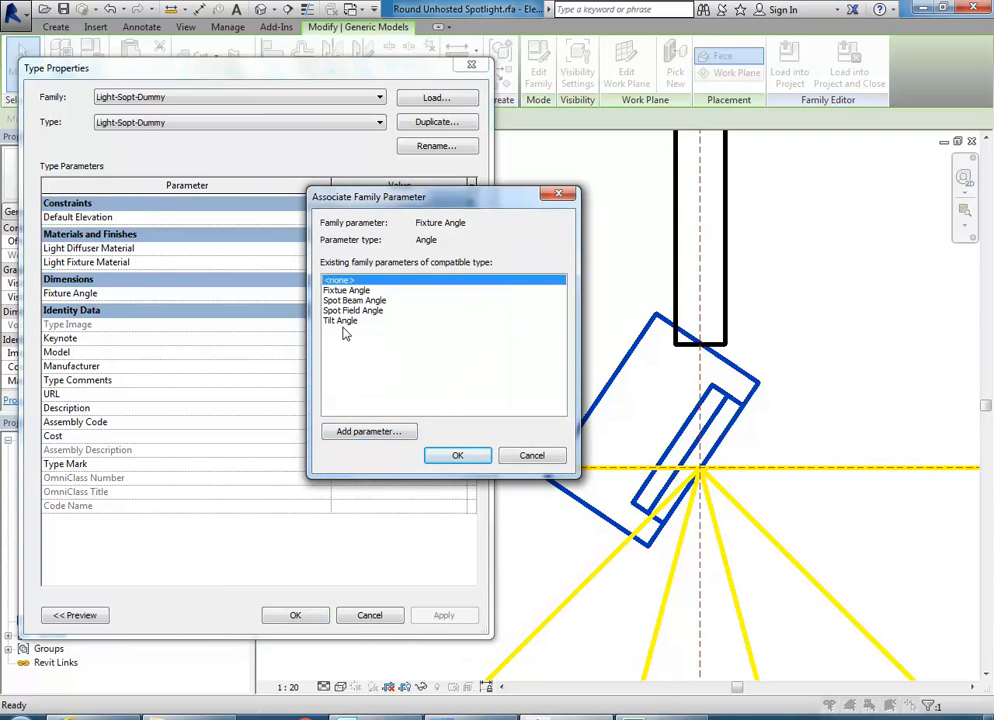
pyautogui.click(346, 290)
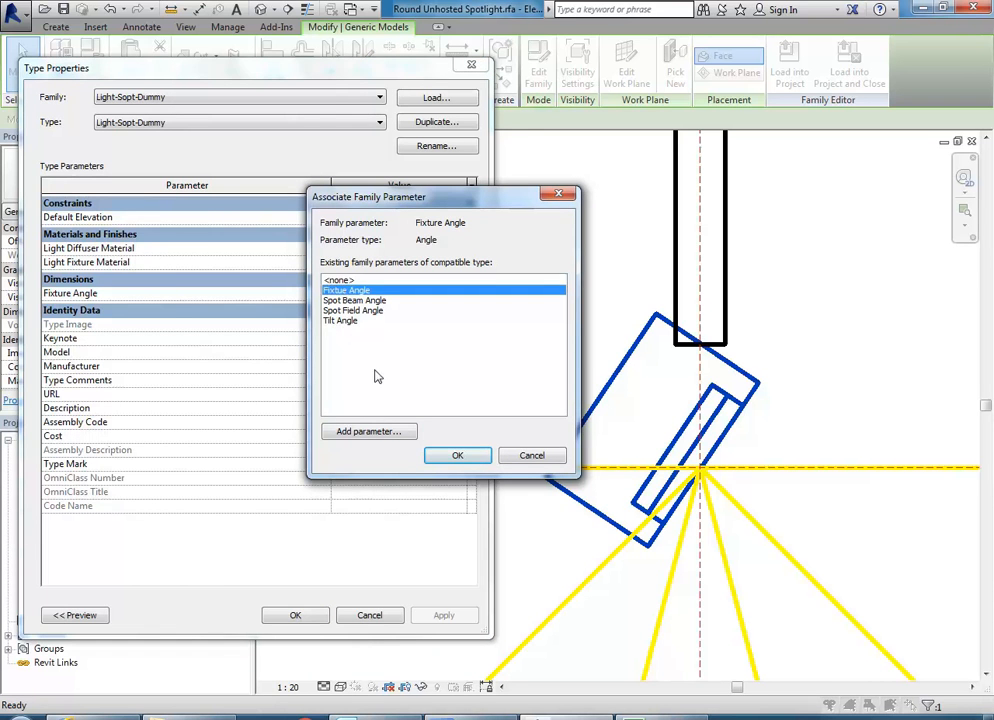
pyautogui.click(446, 456)
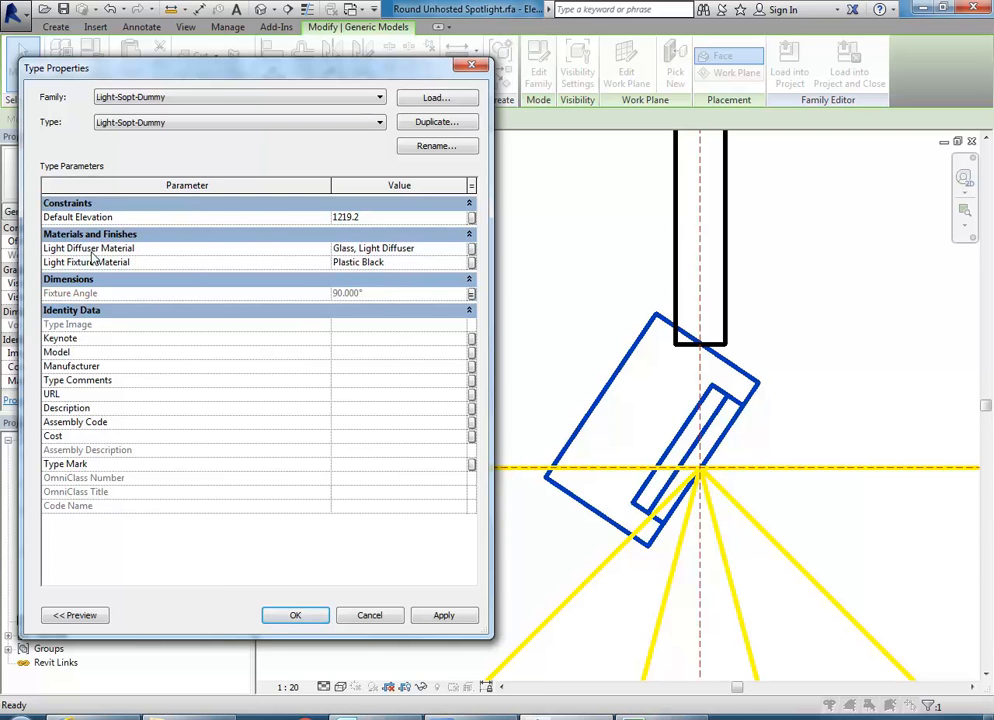
# - Associate the nested fixture's Light Fixture Material and Light Diffuser Material with the same-named family parameters and apply the type changes
pyautogui.click(471, 263)
pyautogui.click(368, 301)
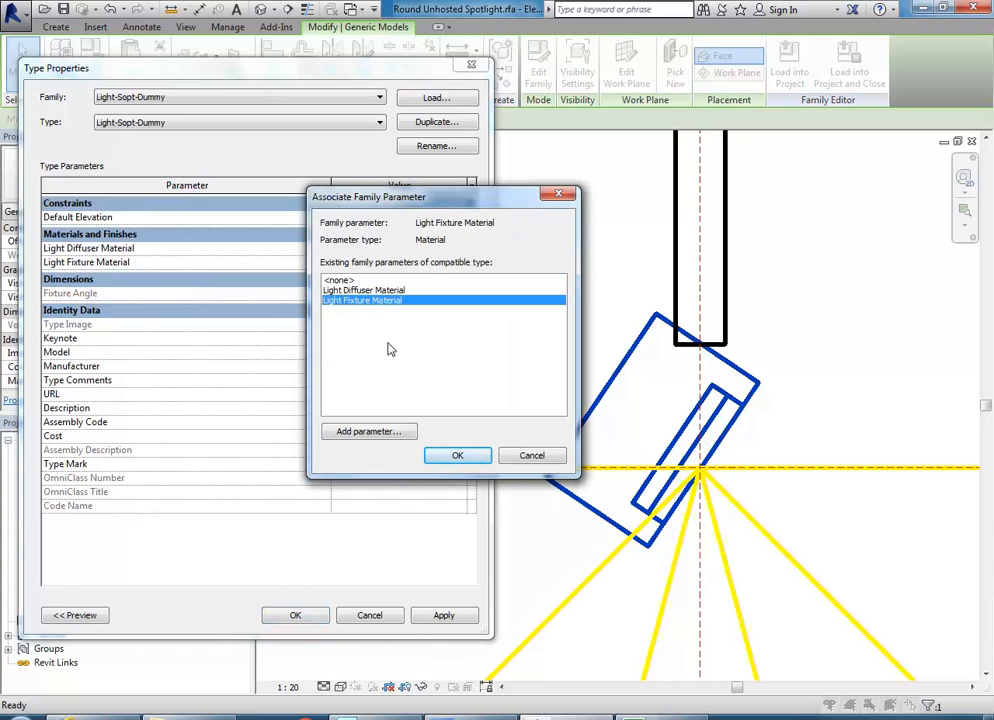
pyautogui.click(455, 456)
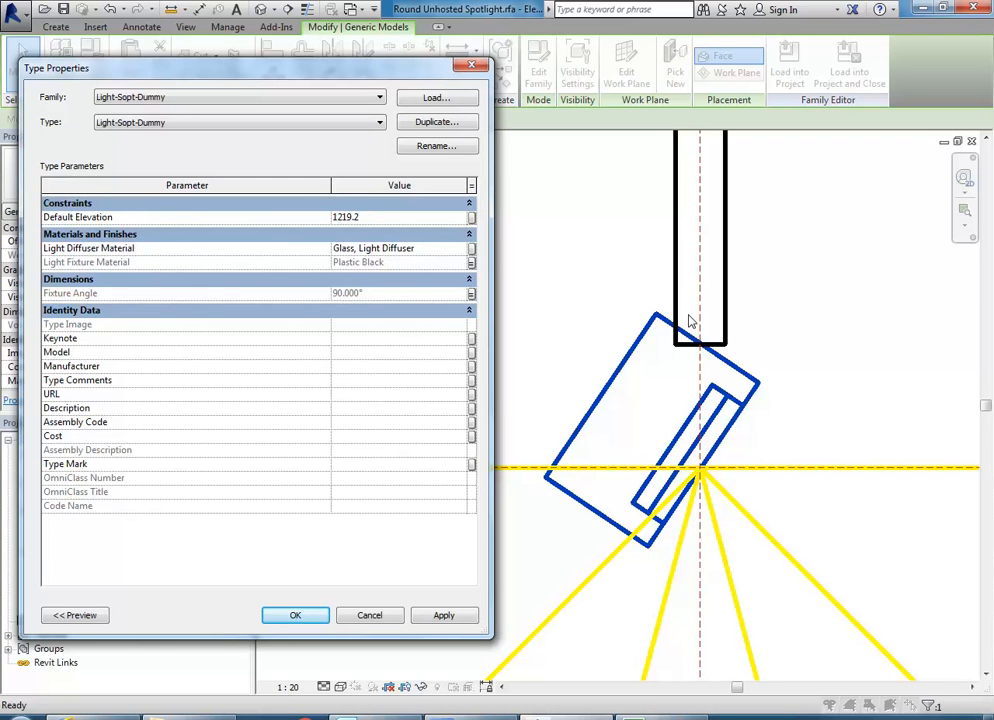
pyautogui.click(472, 251)
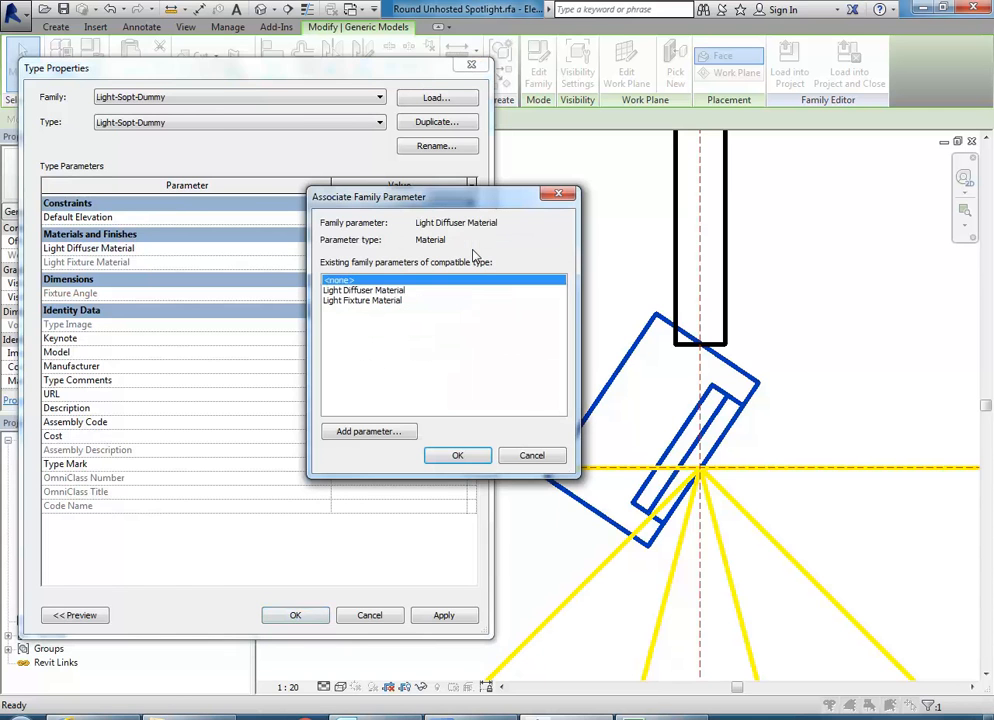
pyautogui.click(365, 290)
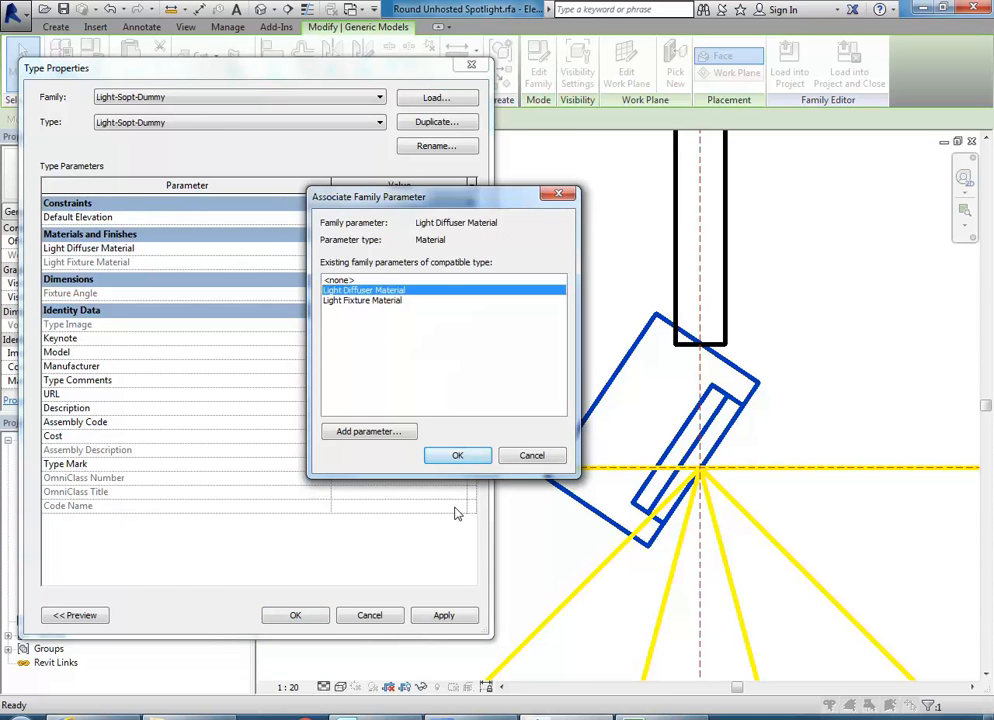
pyautogui.click(457, 455)
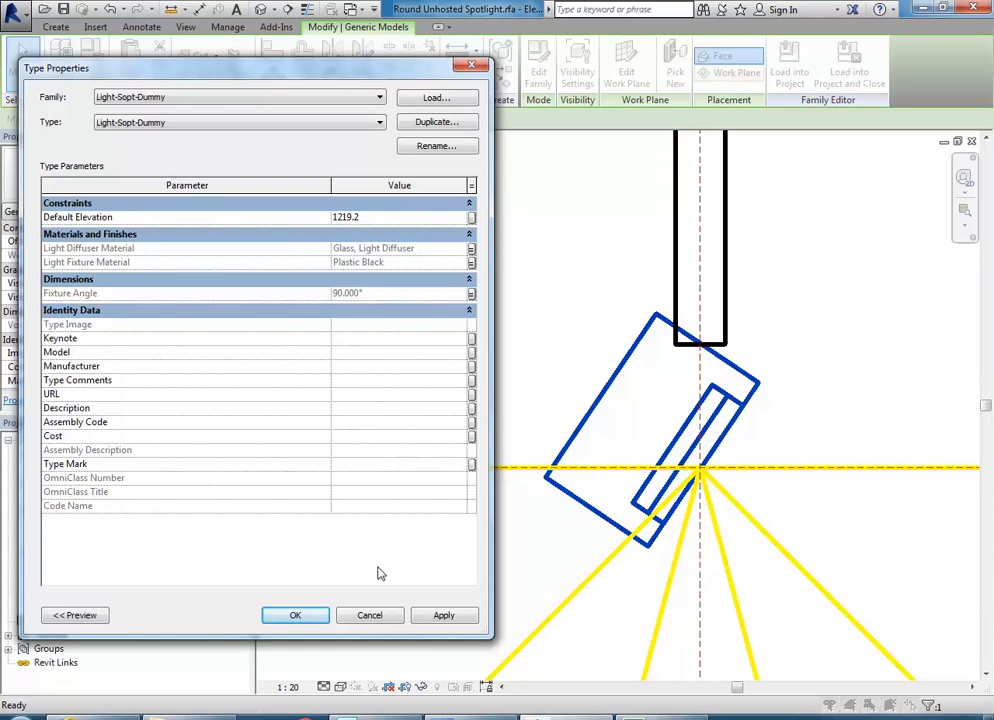
pyautogui.click(298, 615)
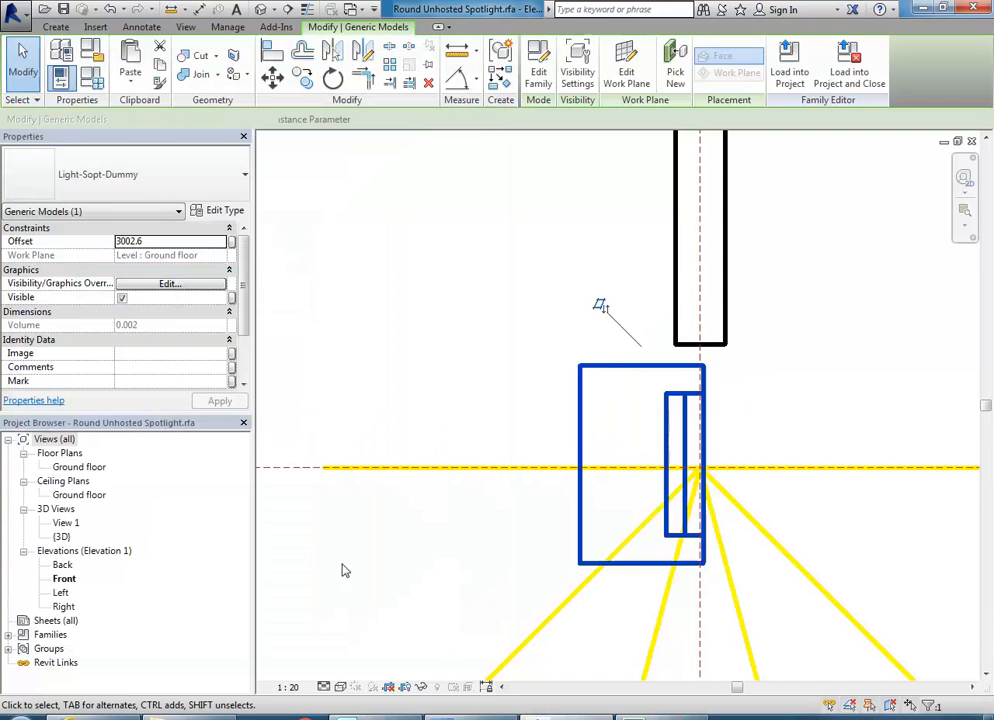
pyautogui.click(475, 333)
# - Dismiss the save reminder and set the Fixtue Angle formula to Tilt Angle -90 in the family types
pyautogui.scroll(-2, 601, 395)
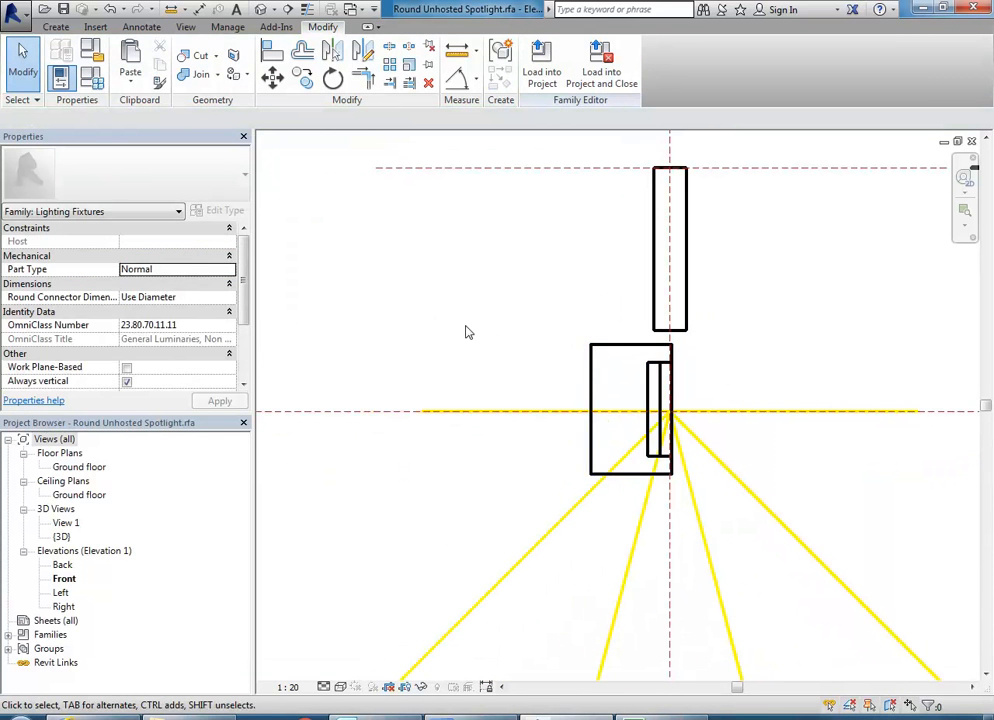
pyautogui.moveTo(466, 332); pyautogui.dragTo(437, 341, button='middle')
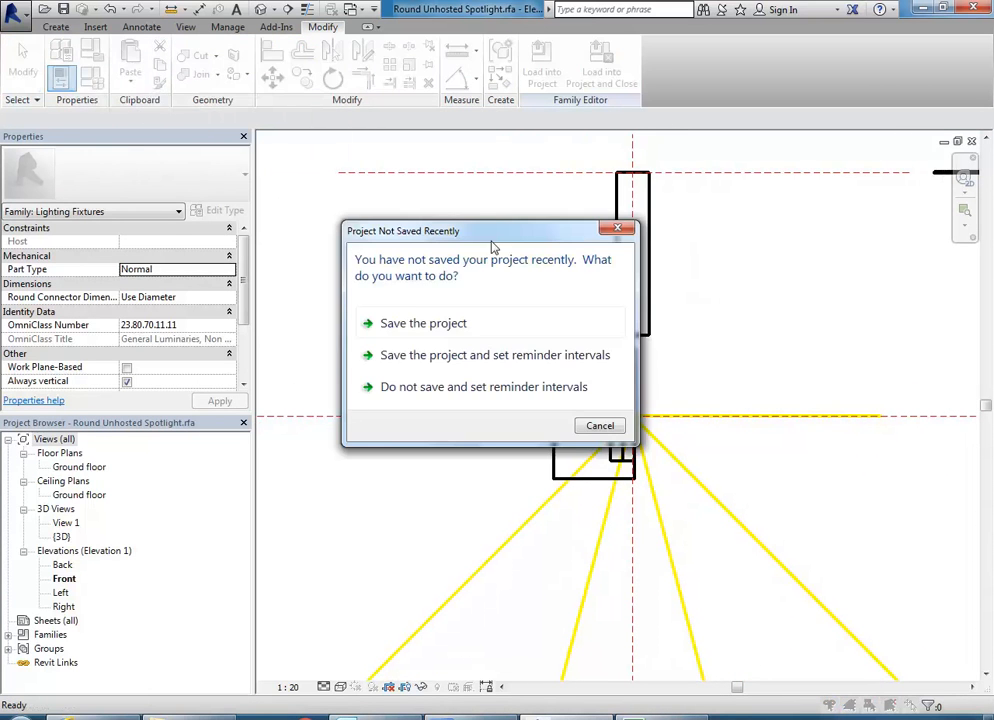
pyautogui.click(599, 426)
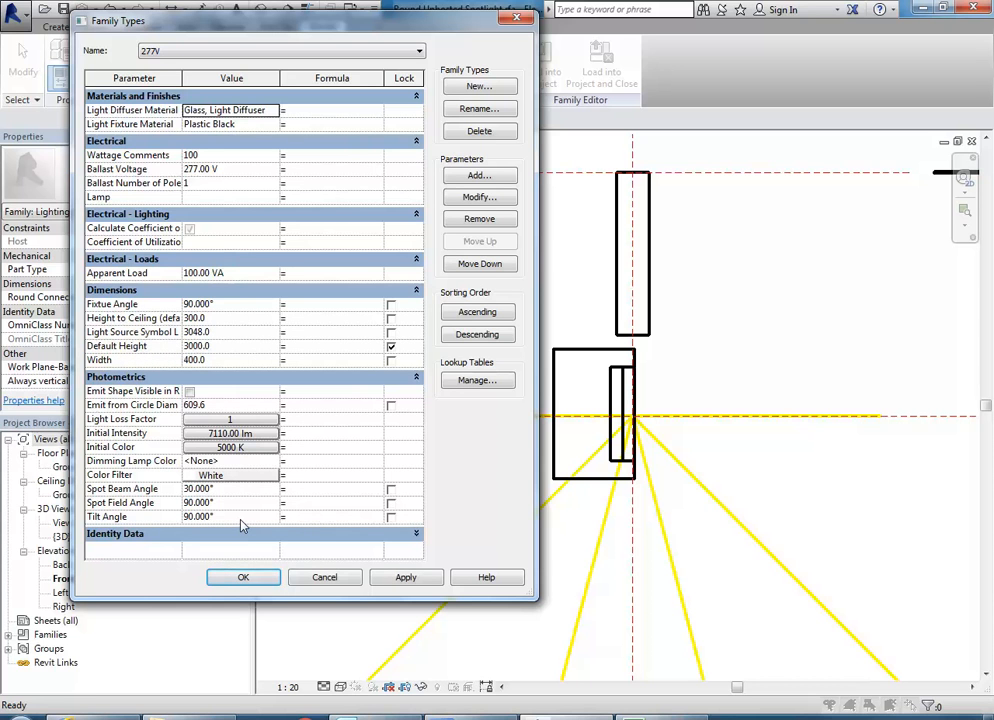
pyautogui.click(319, 305)
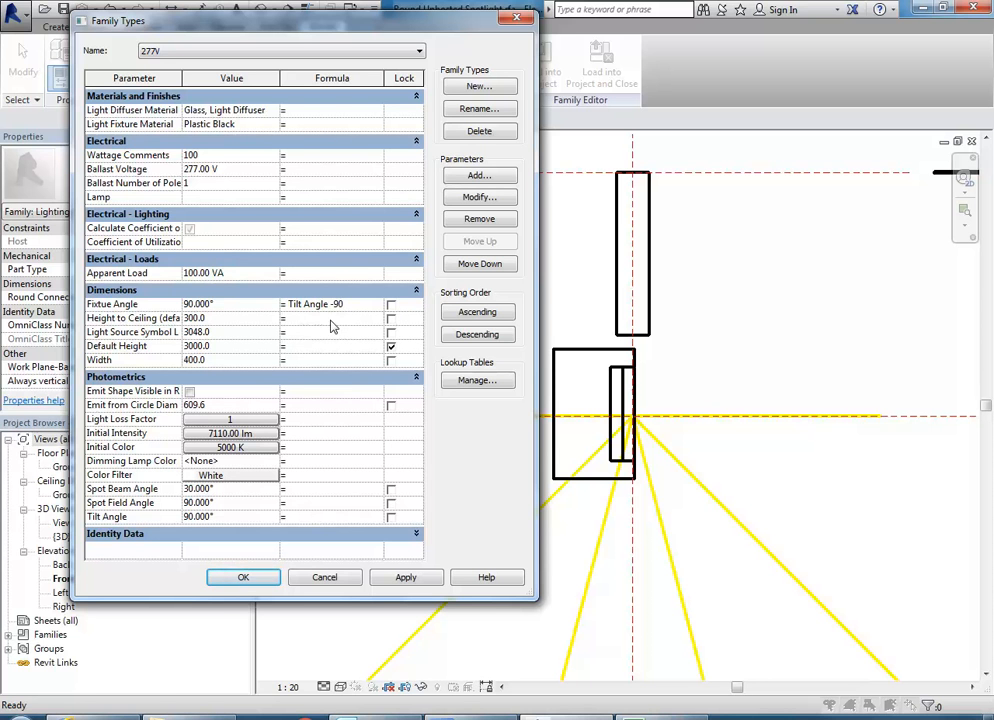
pyautogui.click(246, 580)
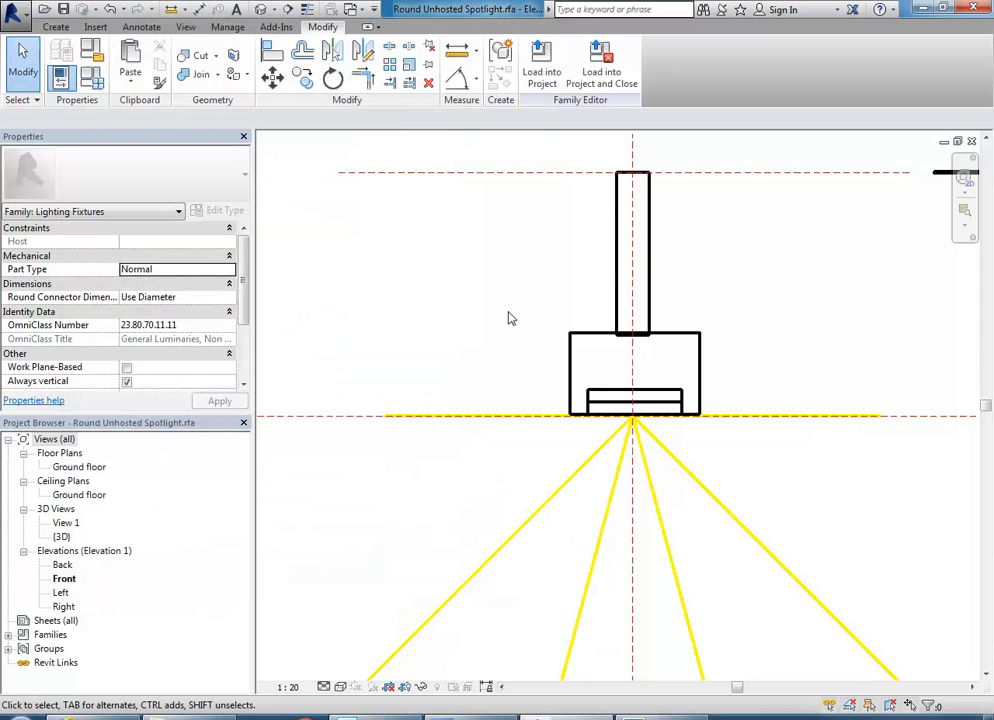
# - Nudge the nested Light-Sopt-Dummy left and down to an offset of 3000.1, aligning it with the light source origin
pyautogui.scroll(2, 568, 346)
pyautogui.click(499, 351)
pyautogui.scroll(2, 545, 411)
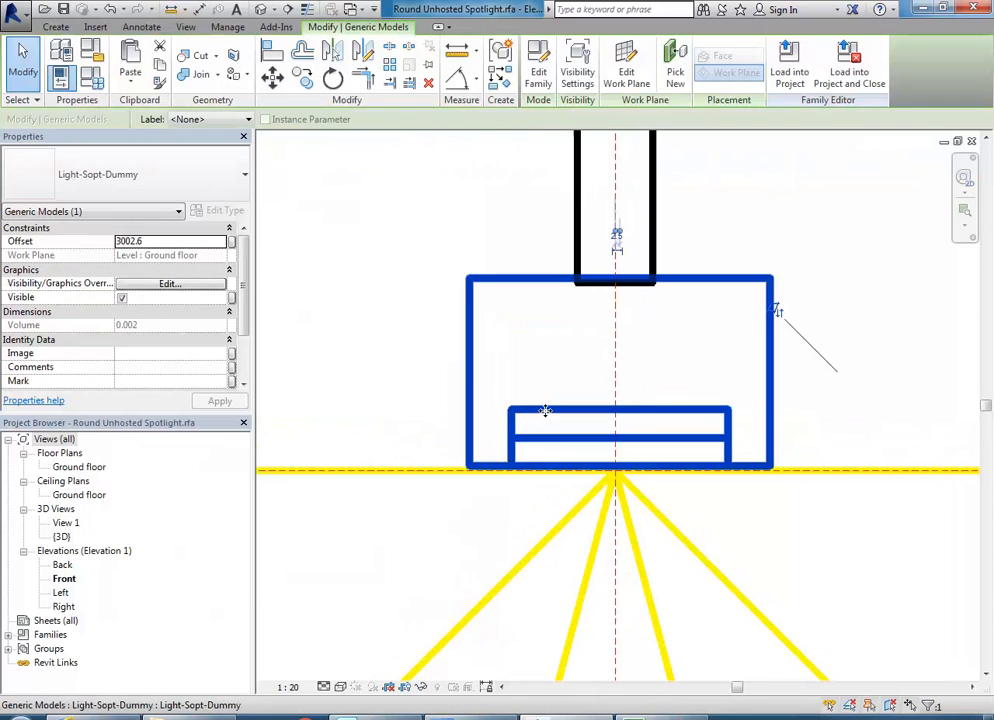
pyautogui.press('Left')
pyautogui.press('Down')
pyautogui.press('Down')
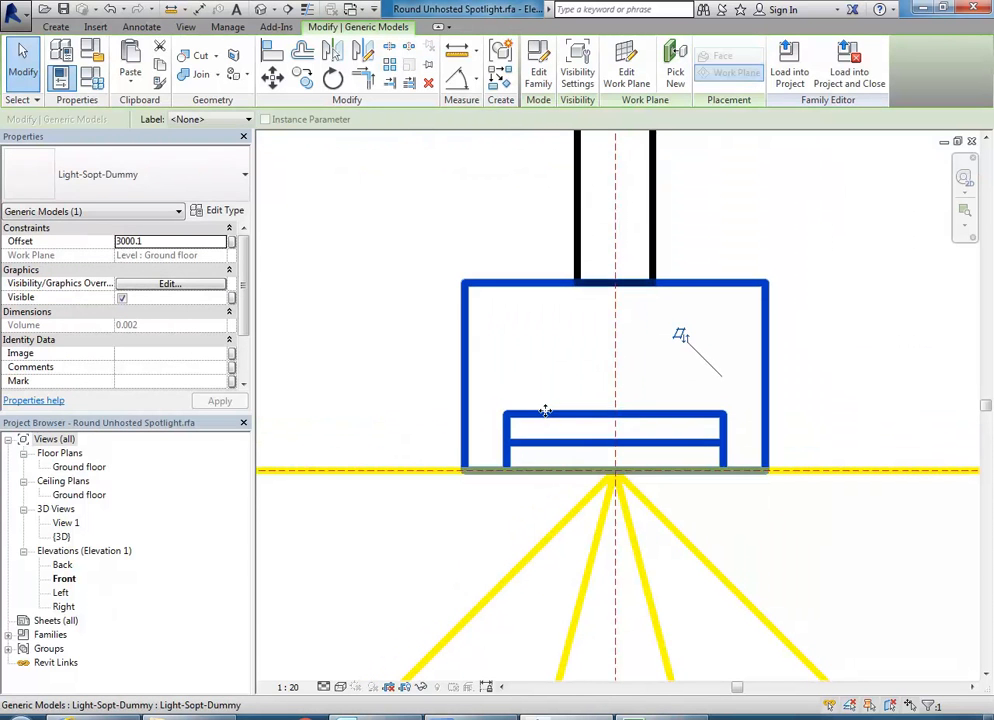
pyautogui.press('Left')
pyautogui.scroll(2, 618, 456)
pyautogui.scroll(1, 620, 461)
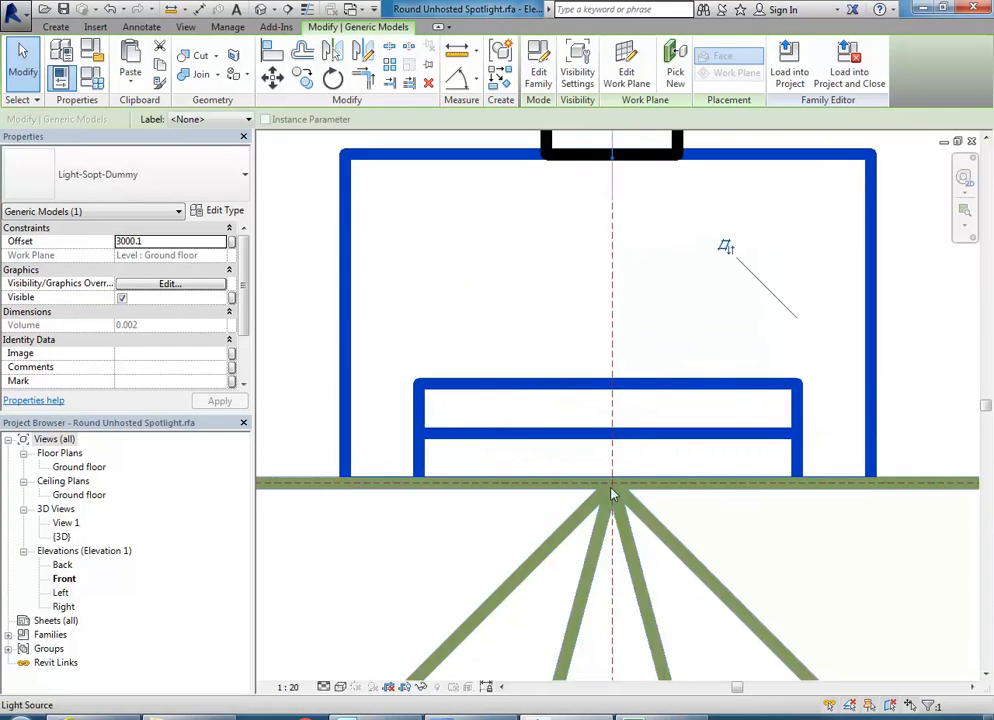
pyautogui.scroll(-2, 323, 411)
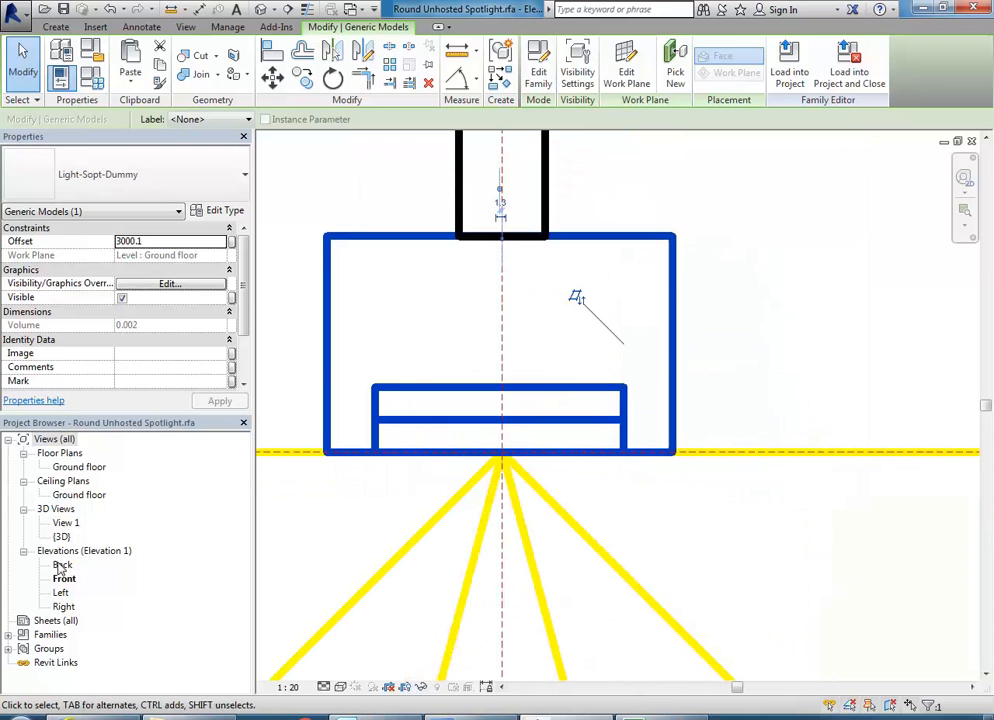
# - Check the fixture's alignment with the light source in the Left elevation, clear the selection and open the {3D} view
pyautogui.doubleClick(60, 592)
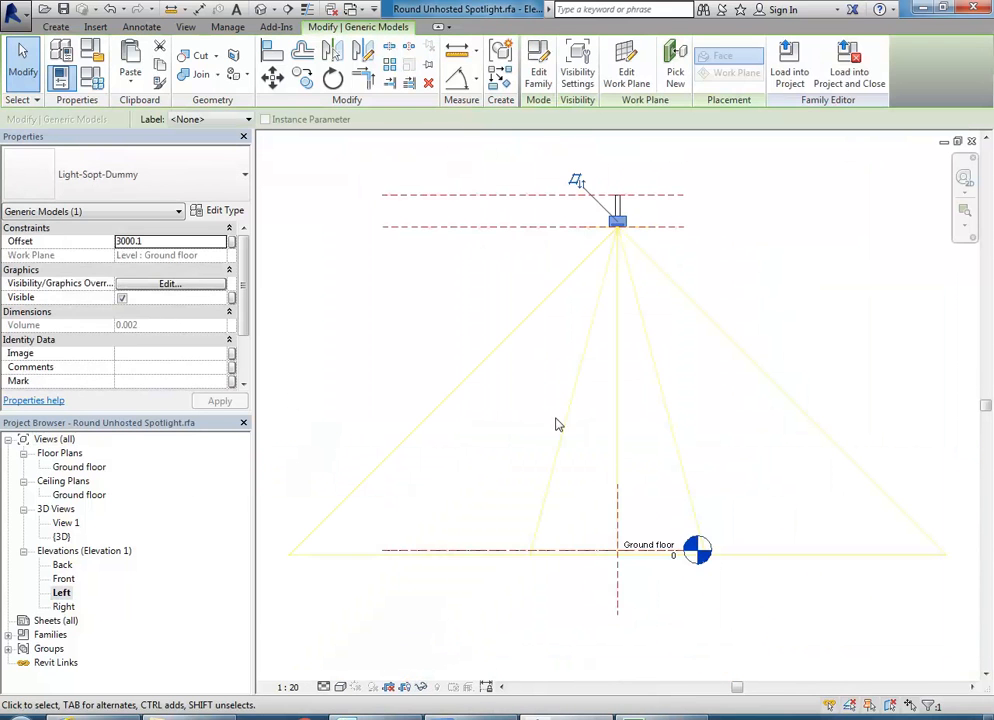
pyautogui.scroll(5, 570, 280)
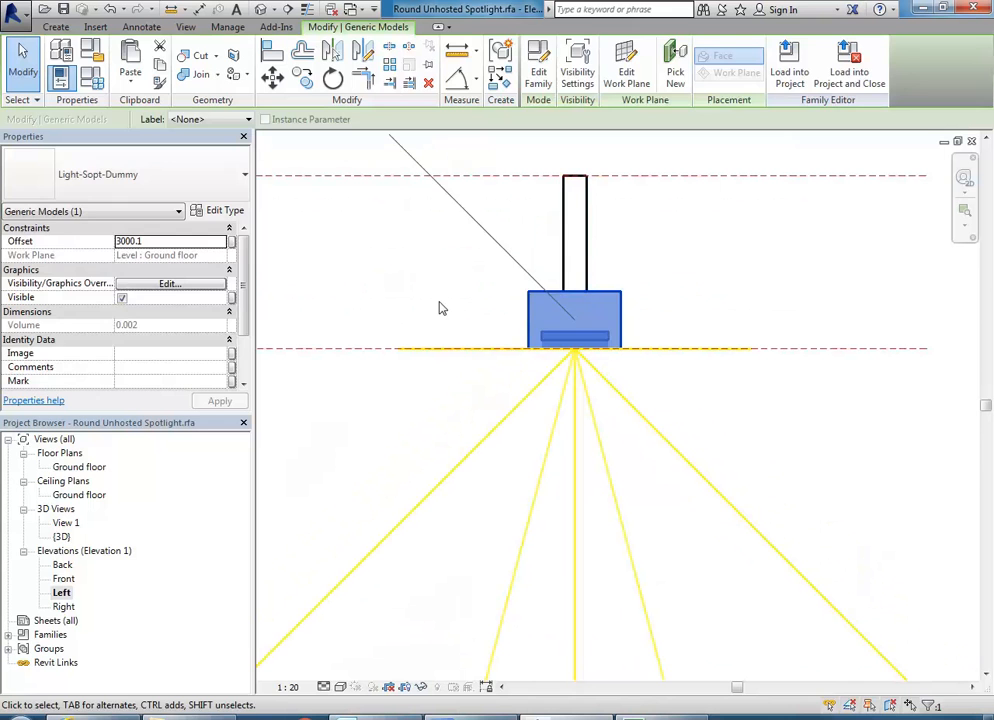
pyautogui.press('Escape')
pyautogui.doubleClick(60, 537)
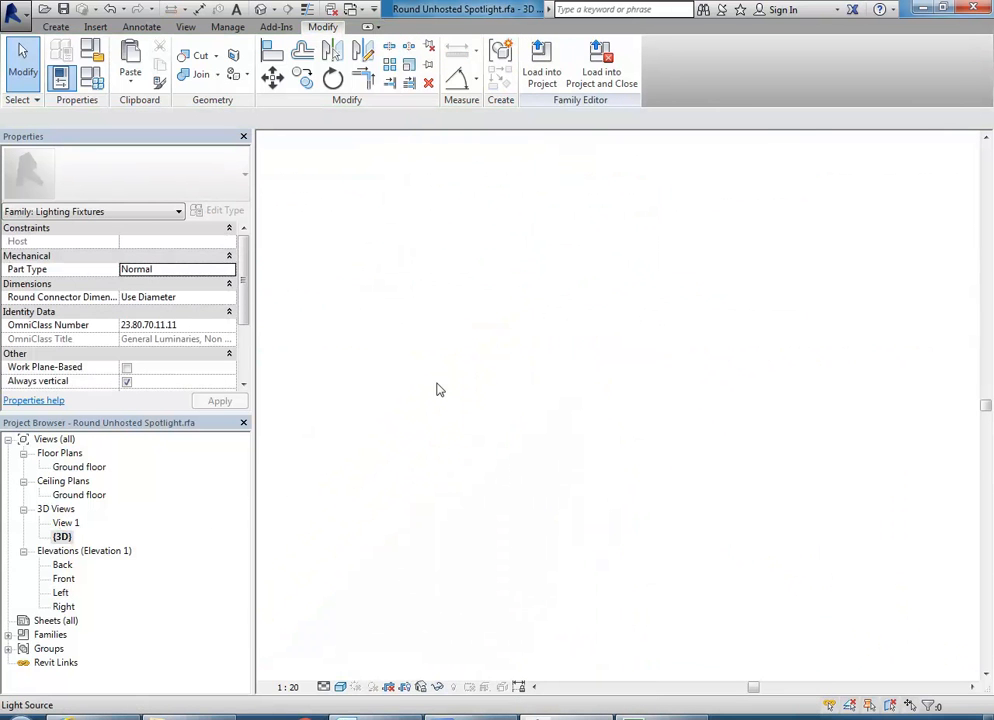
# - Set the 277V type's Tilt Angle to 45° and apply it to test the fixture's rotation
pyautogui.keyDown('shift'); pyautogui.moveTo(565, 505); pyautogui.dragTo(573, 362, button='middle'); pyautogui.keyUp('shift')
pyautogui.scroll(2, 446, 359)
pyautogui.scroll(3, 530, 345)
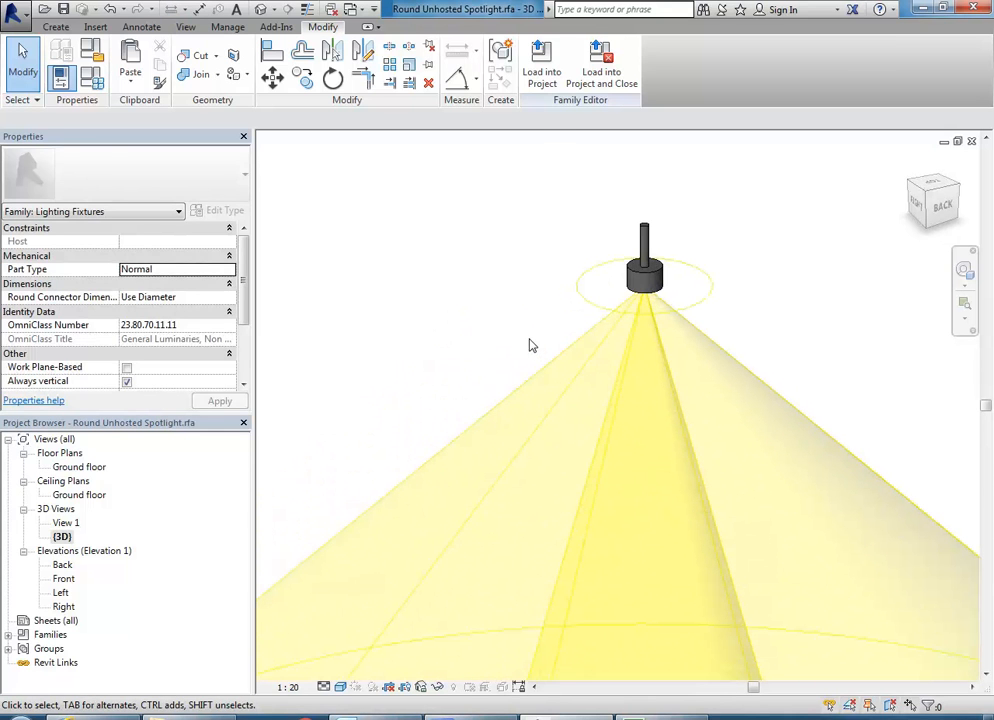
pyautogui.click(90, 55)
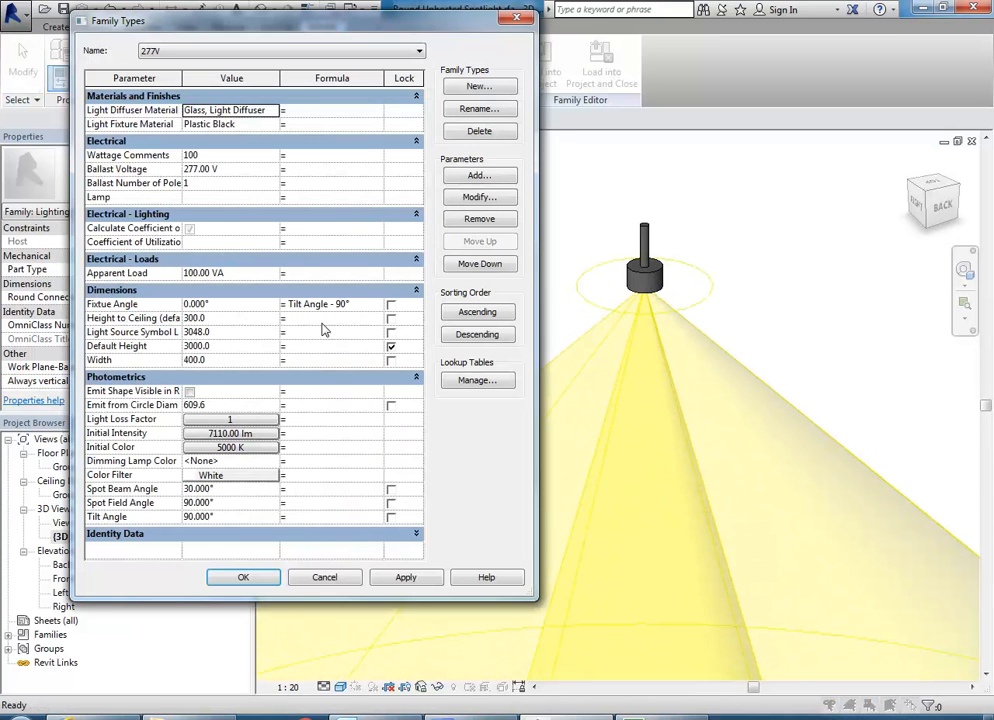
pyautogui.click(231, 517)
pyautogui.write('45')
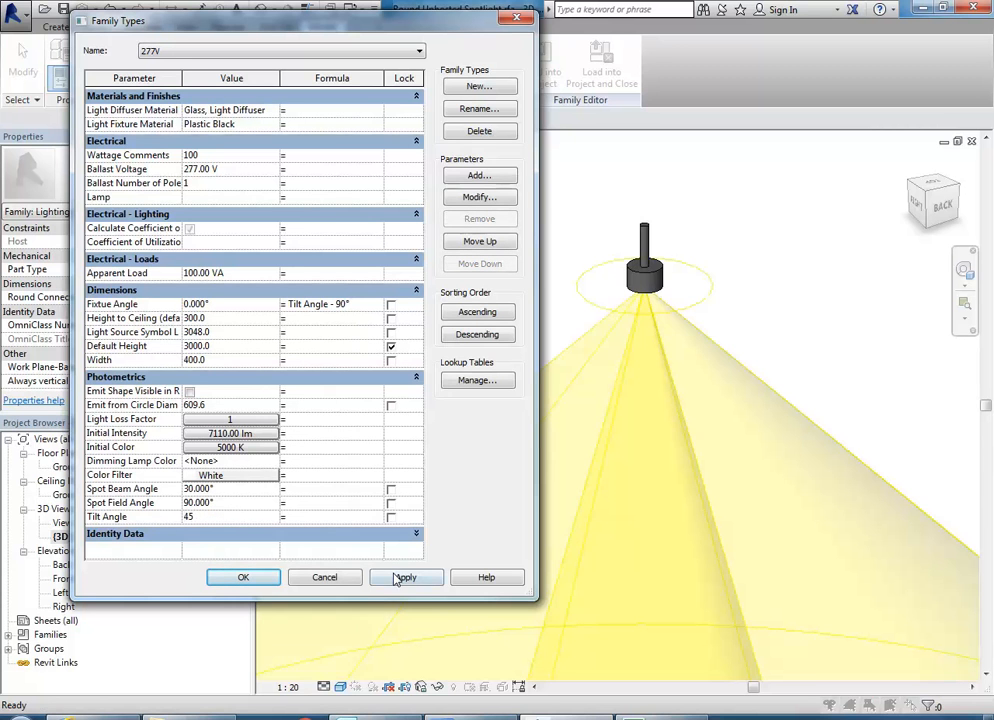
pyautogui.click(398, 578)
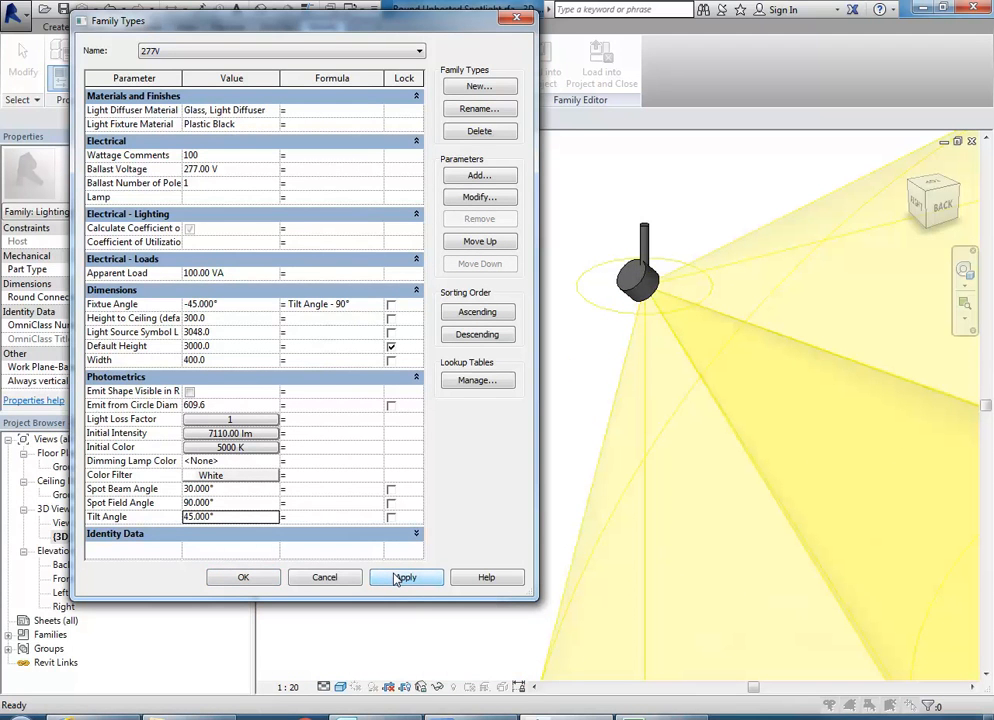
# - Set the Tilt Angle to 23°, apply it and close the family types
pyautogui.click(233, 518)
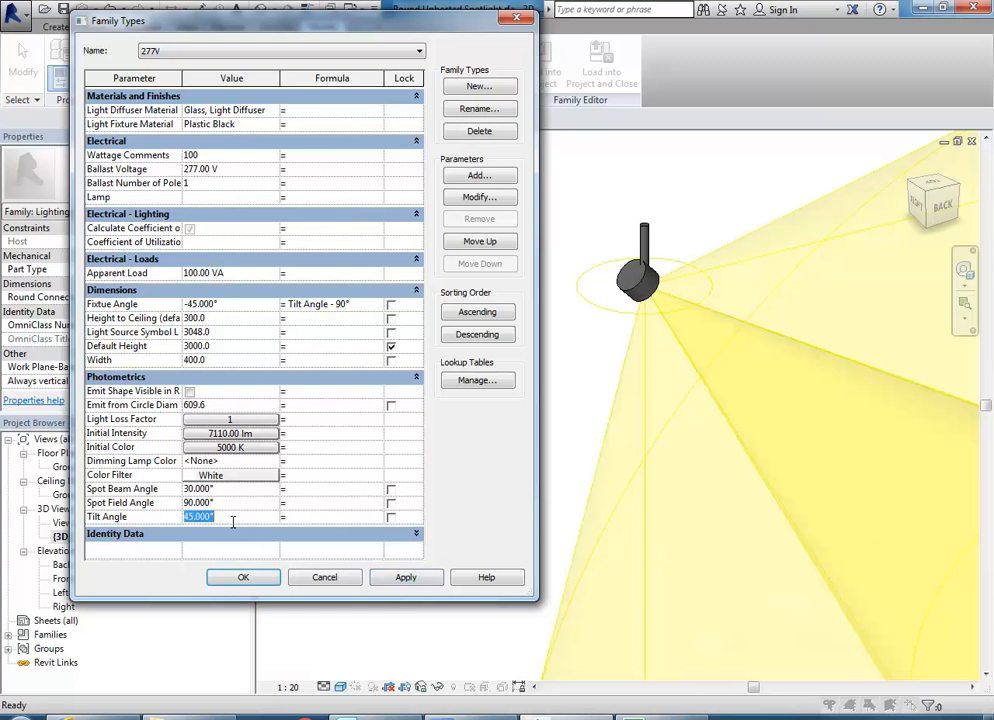
pyautogui.write('23')
pyautogui.click(400, 578)
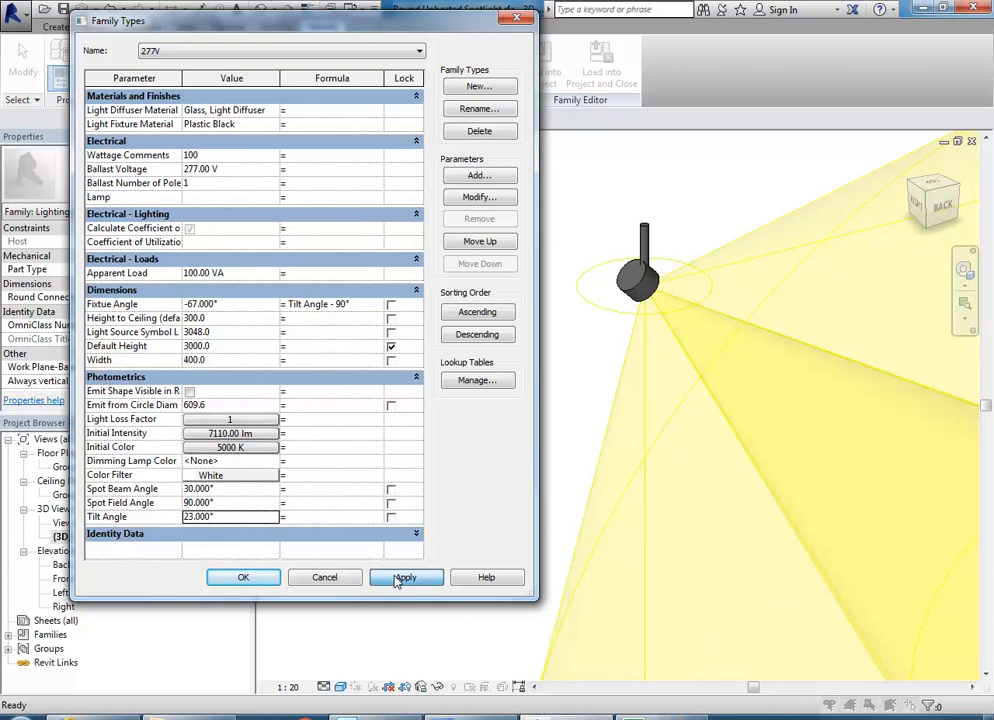
pyautogui.click(240, 578)
pyautogui.scroll(5, 618, 333)
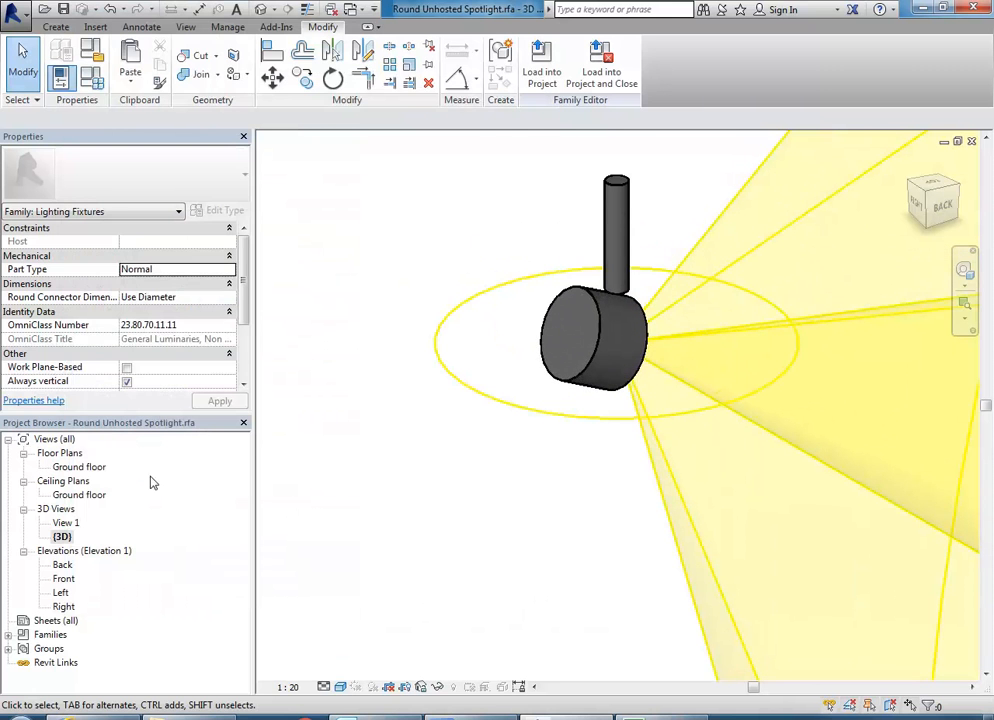
# - In the Front elevation, stretch the stem extrusion down into the tilted fixture to an Extrusion Start of about 74.5, and check it in {3D}
pyautogui.doubleClick(63, 577)
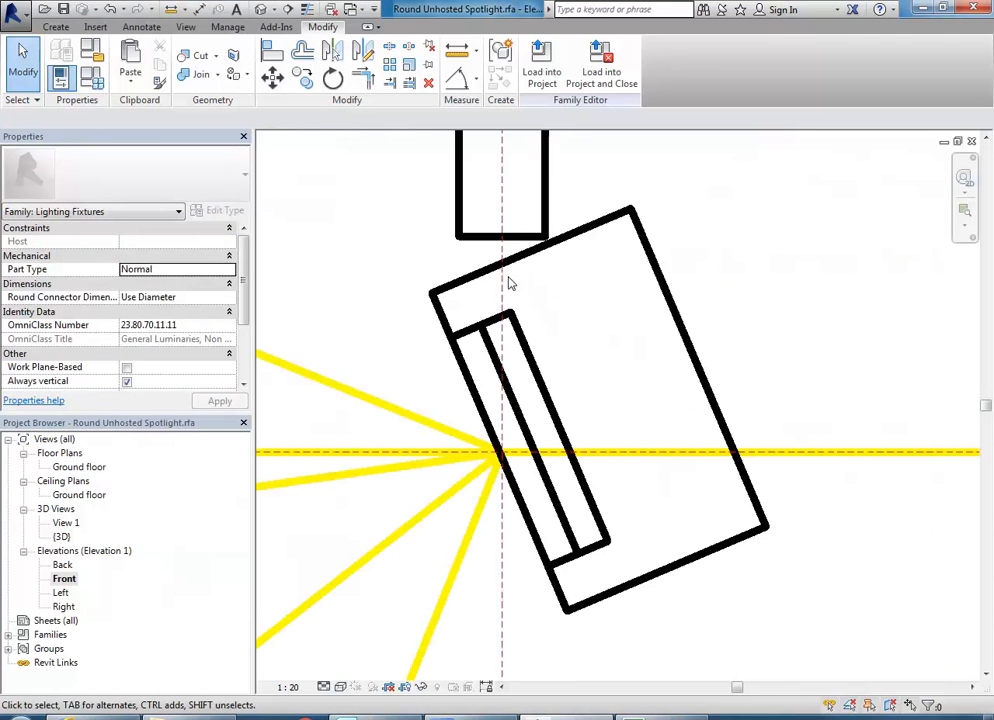
pyautogui.click(482, 282)
pyautogui.scroll(-3, 548, 300)
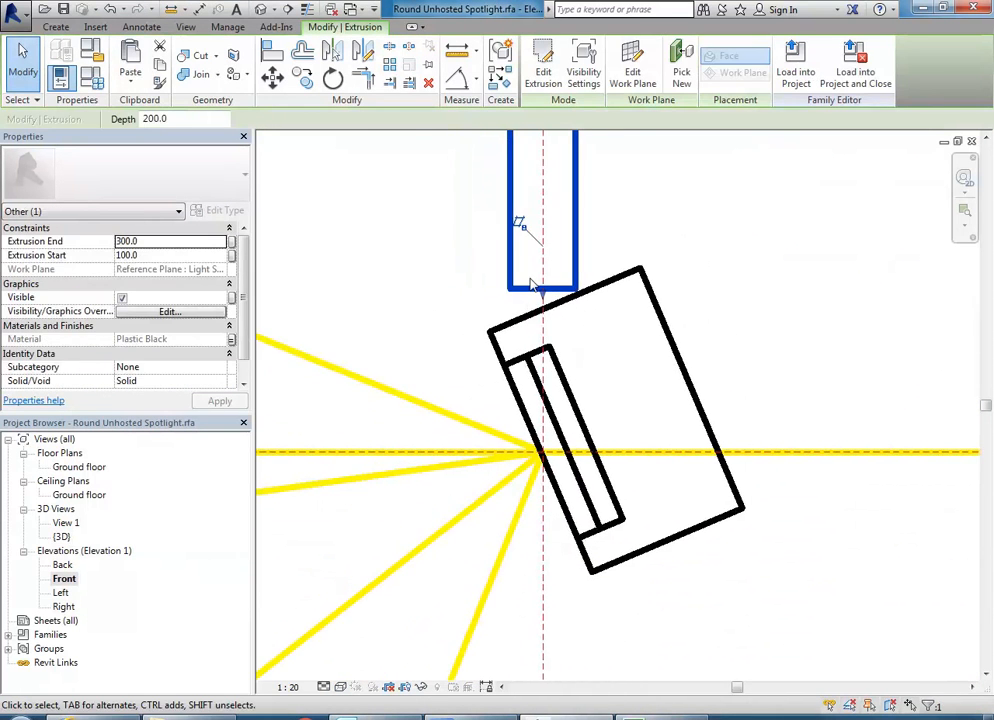
pyautogui.moveTo(548, 300); pyautogui.dragTo(539, 328)
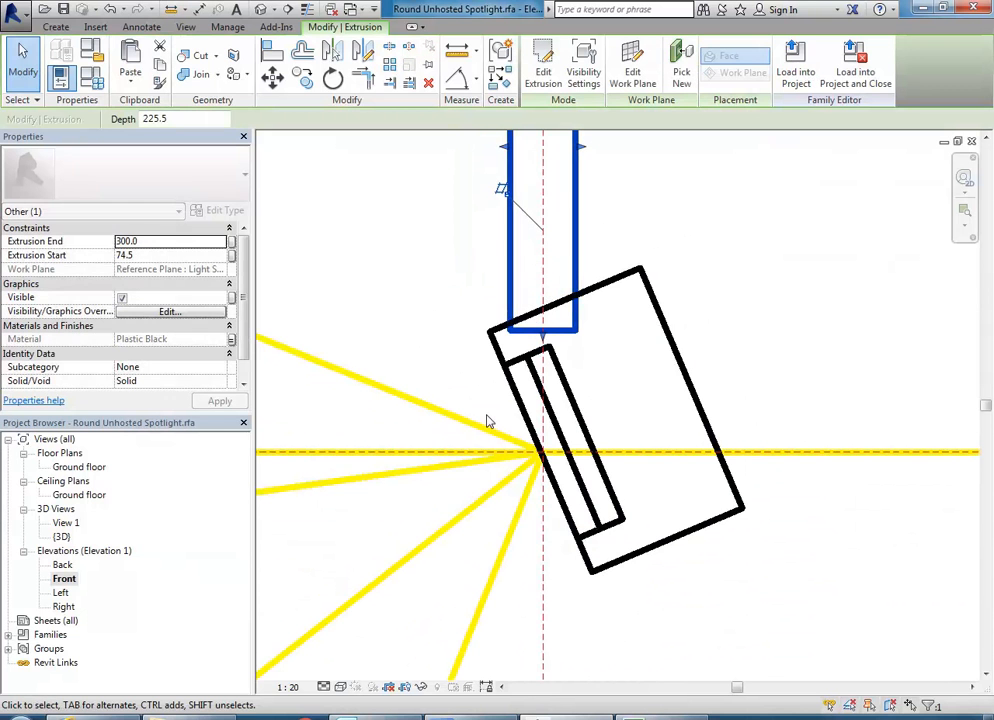
pyautogui.doubleClick(61, 537)
pyautogui.click(490, 237)
pyautogui.moveTo(490, 237); pyautogui.dragTo(365, 241, button='middle')
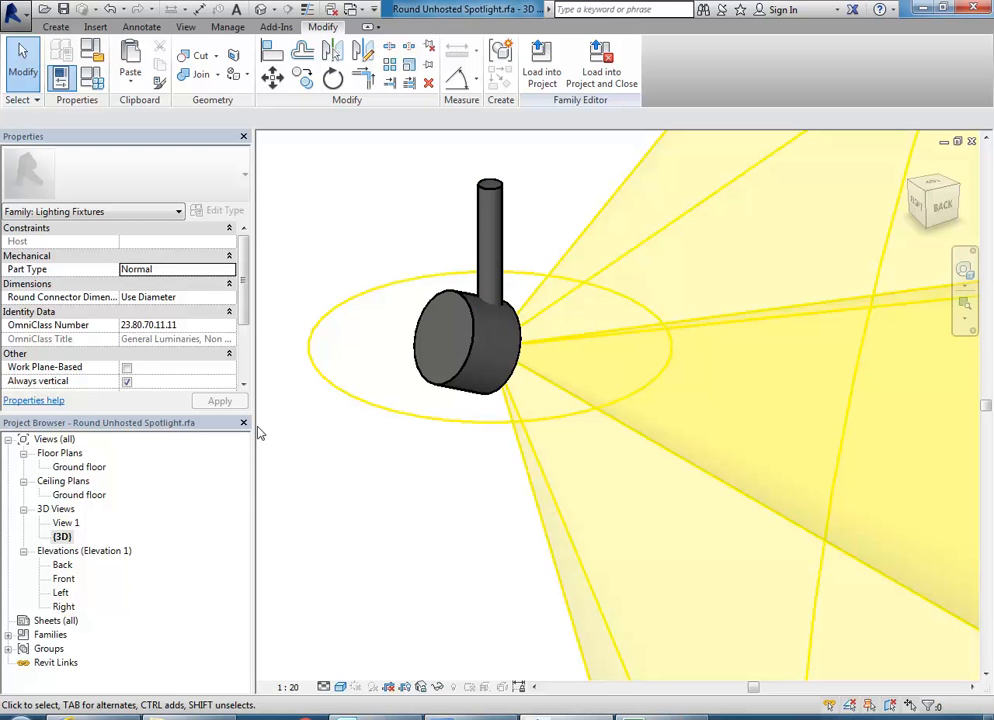
# - Examine how the stem meets the tilted fixture in the Back, Front and Left elevations
pyautogui.doubleClick(63, 580)
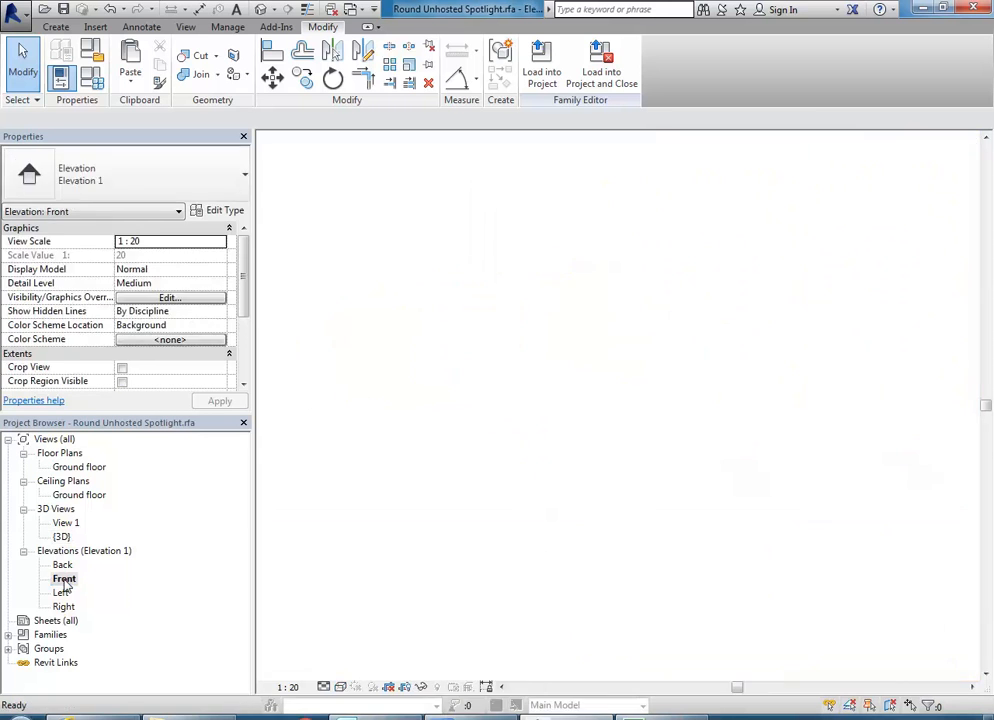
pyautogui.doubleClick(61, 567)
pyautogui.moveTo(537, 355); pyautogui.dragTo(541, 412, button='middle')
pyautogui.scroll(6, 541, 412)
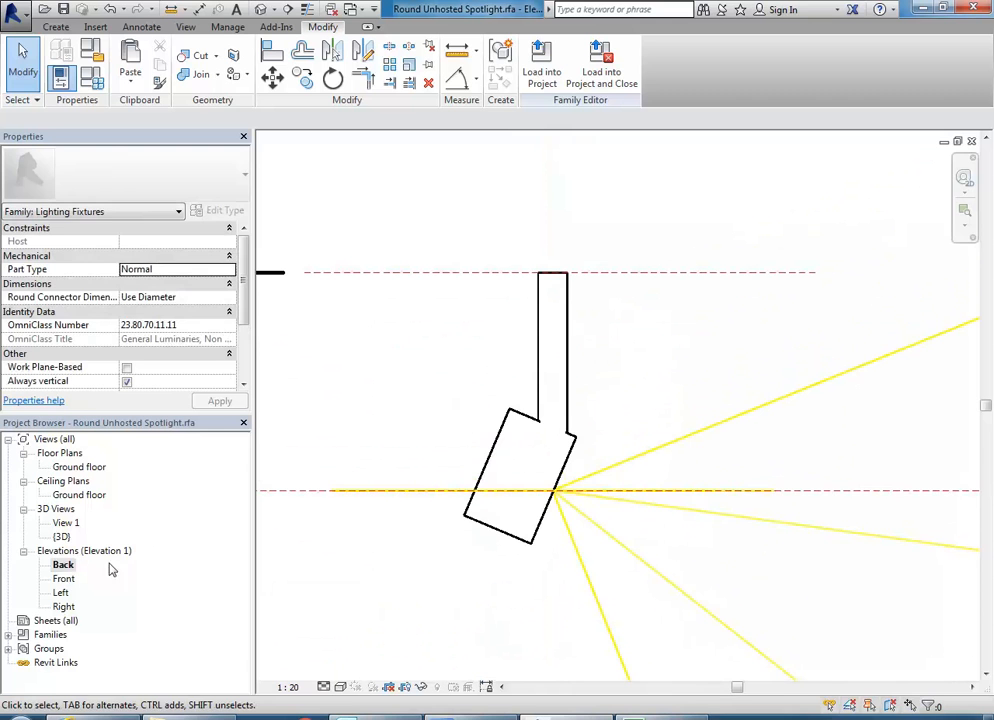
pyautogui.doubleClick(63, 578)
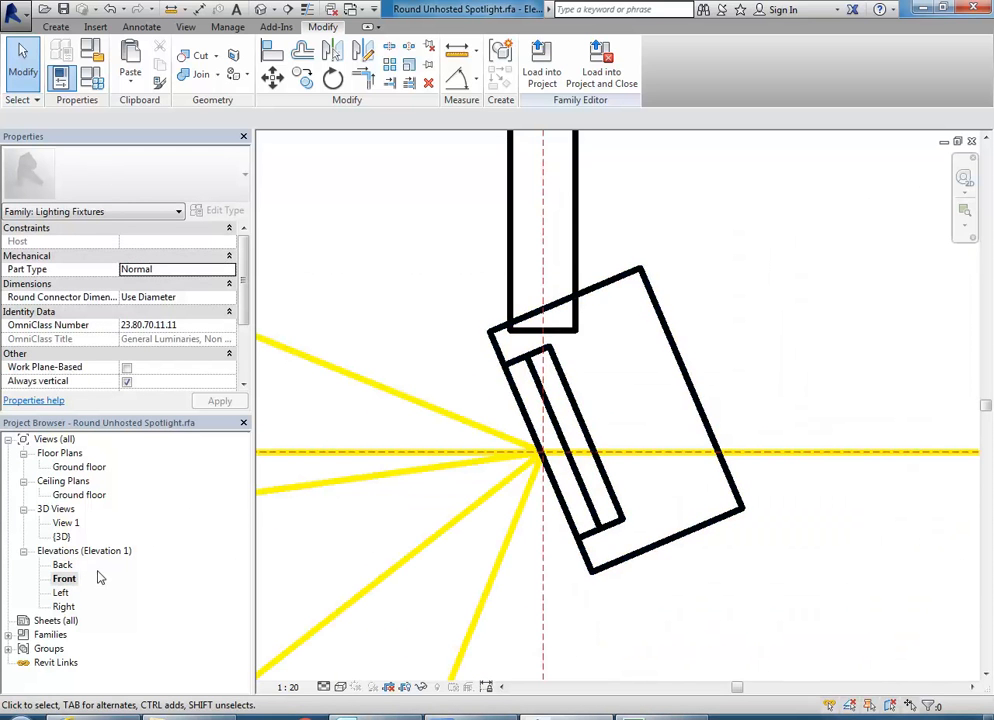
pyautogui.doubleClick(62, 592)
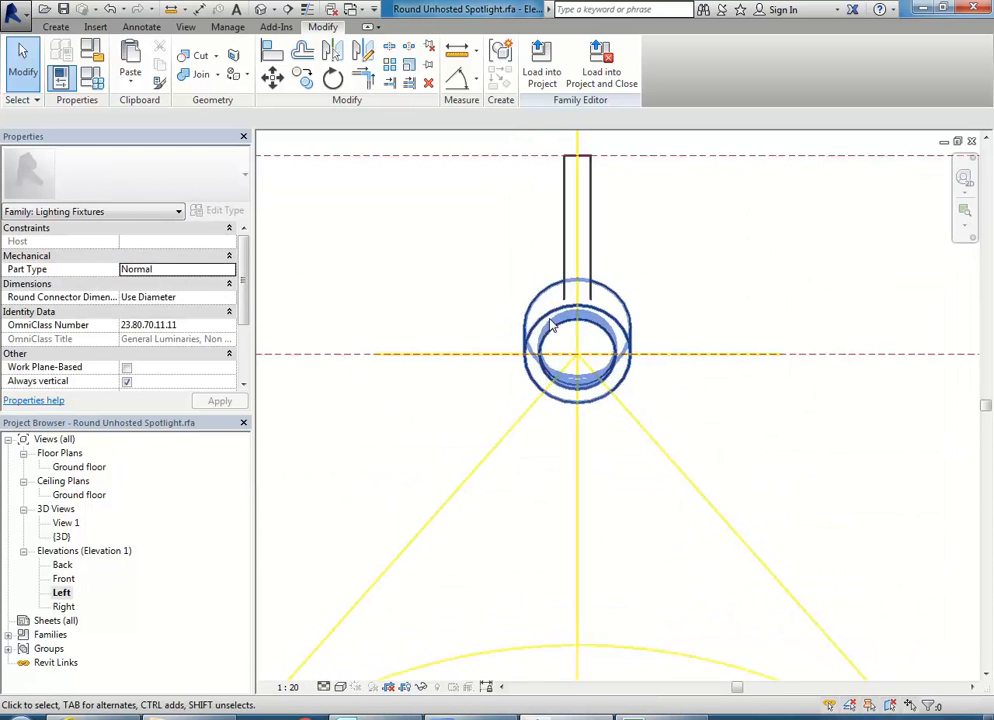
pyautogui.click(54, 27)
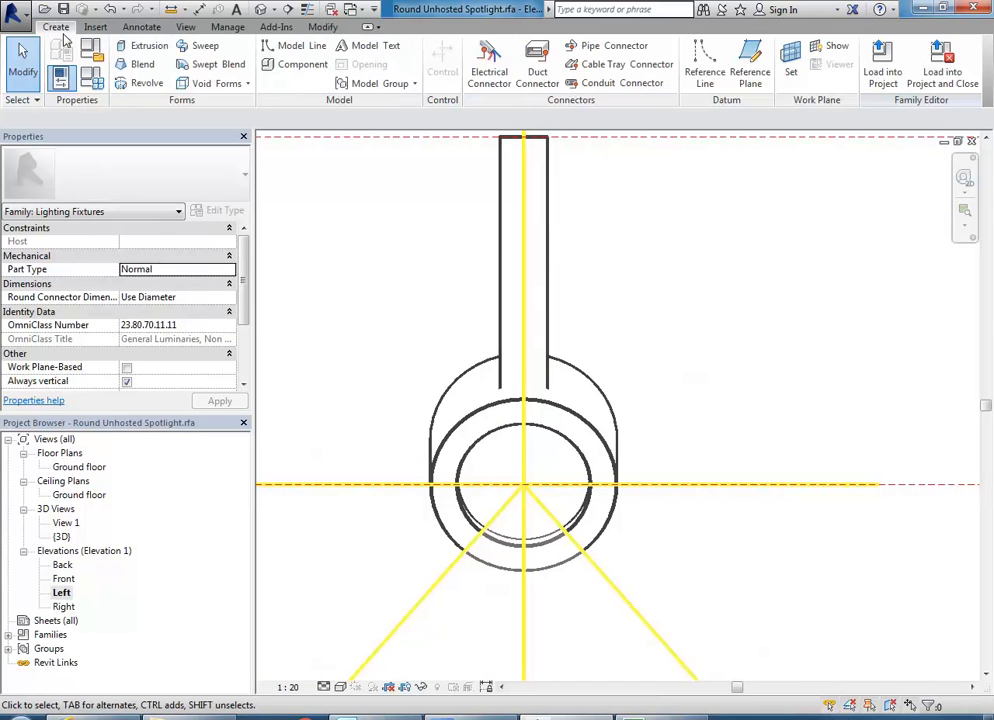
pyautogui.click(148, 47)
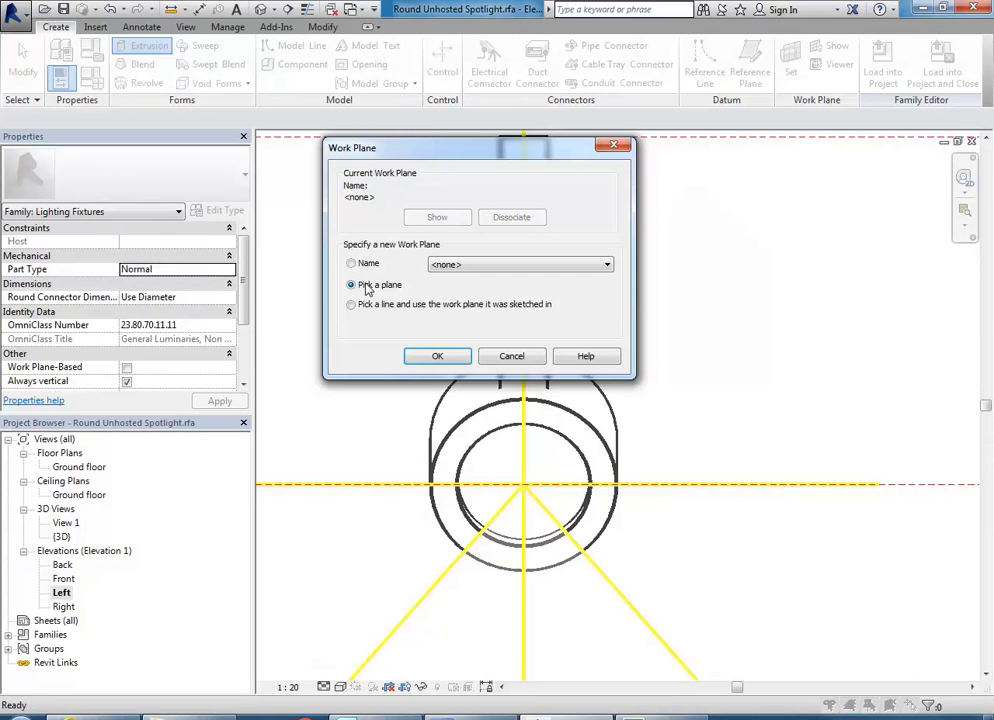
pyautogui.click(507, 356)
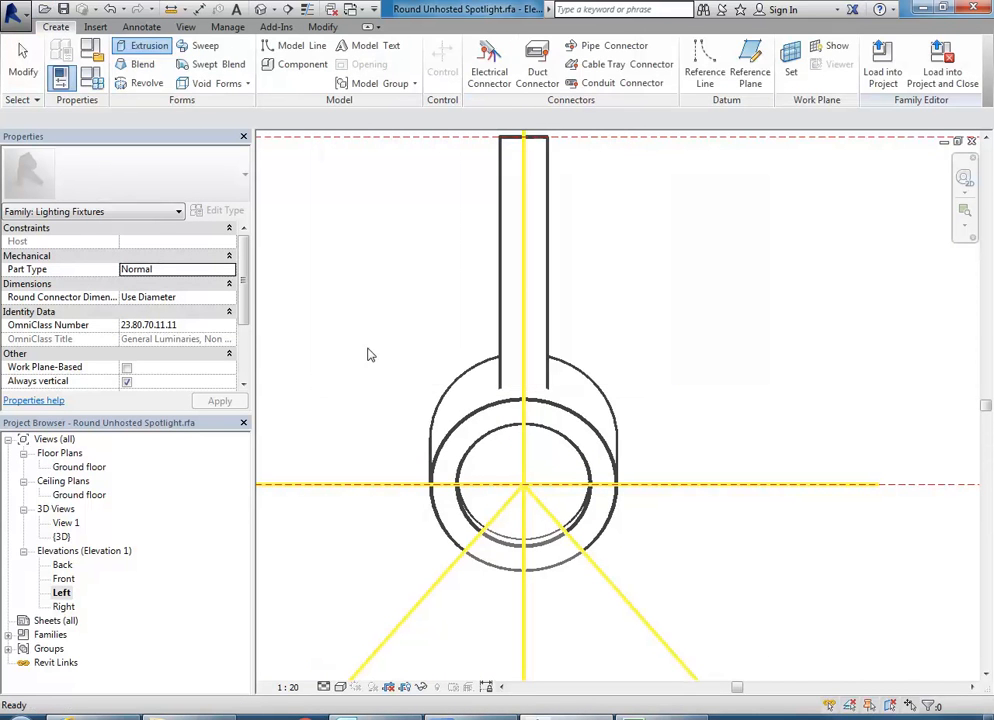
# - Examine the light source and the vertical centre plane in the Ground floor plan and the Ground floor ceiling plan
pyautogui.doubleClick(78, 467)
pyautogui.moveTo(377, 366); pyautogui.dragTo(339, 386, button='middle')
pyautogui.scroll(2, 470, 377)
pyautogui.click(483, 374)
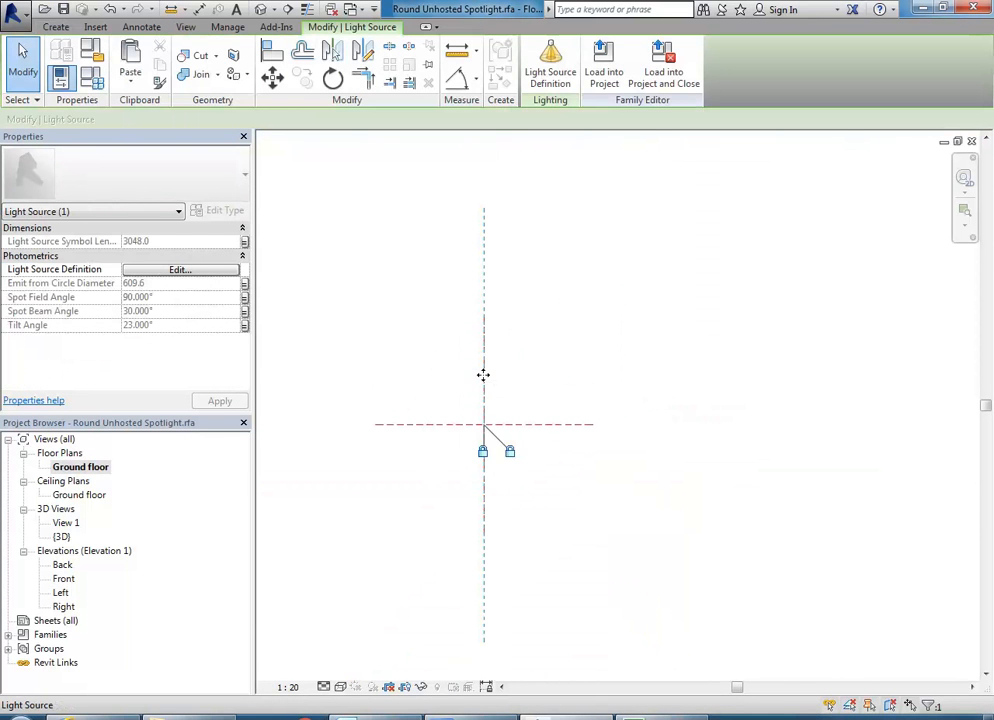
pyautogui.press('Escape')
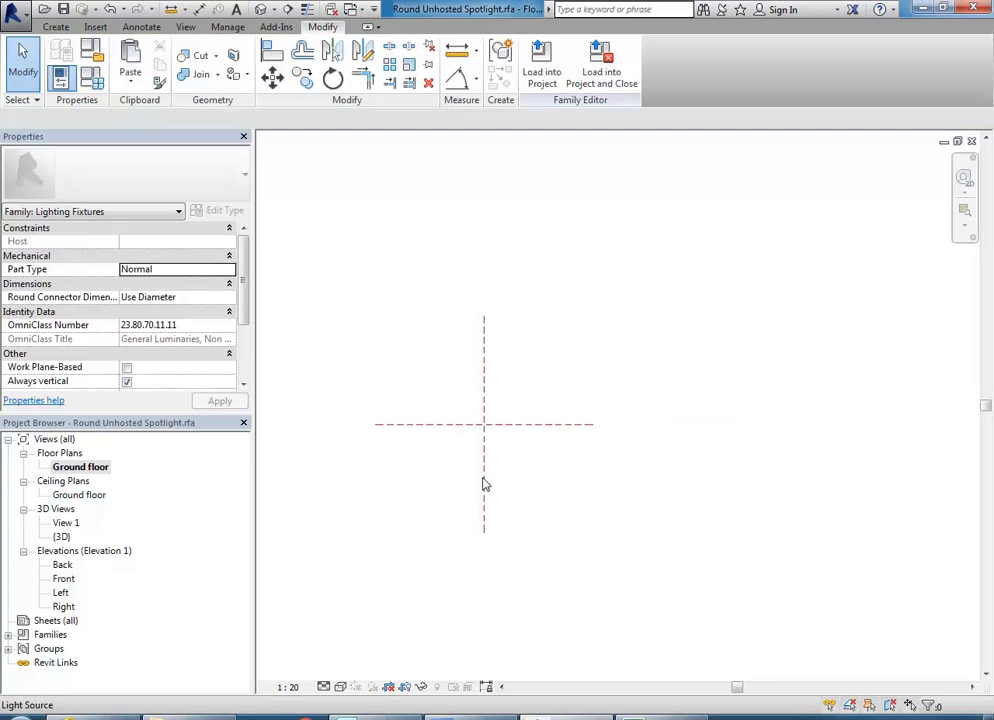
pyautogui.doubleClick(80, 494)
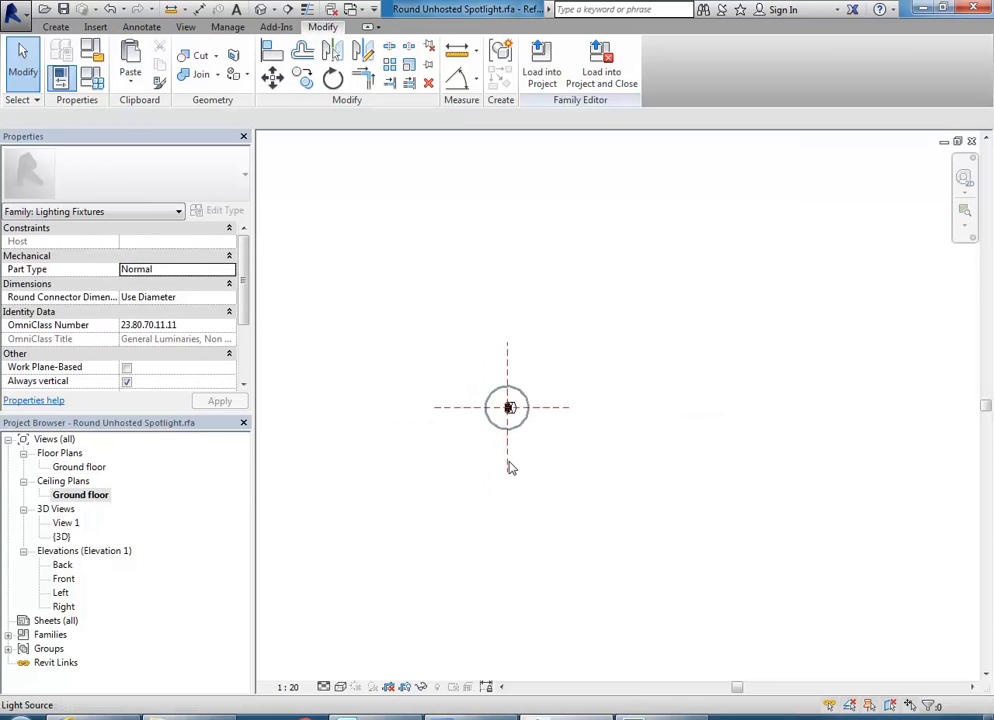
pyautogui.moveTo(528, 511); pyautogui.dragTo(491, 456)
pyautogui.scroll(3, 500, 458)
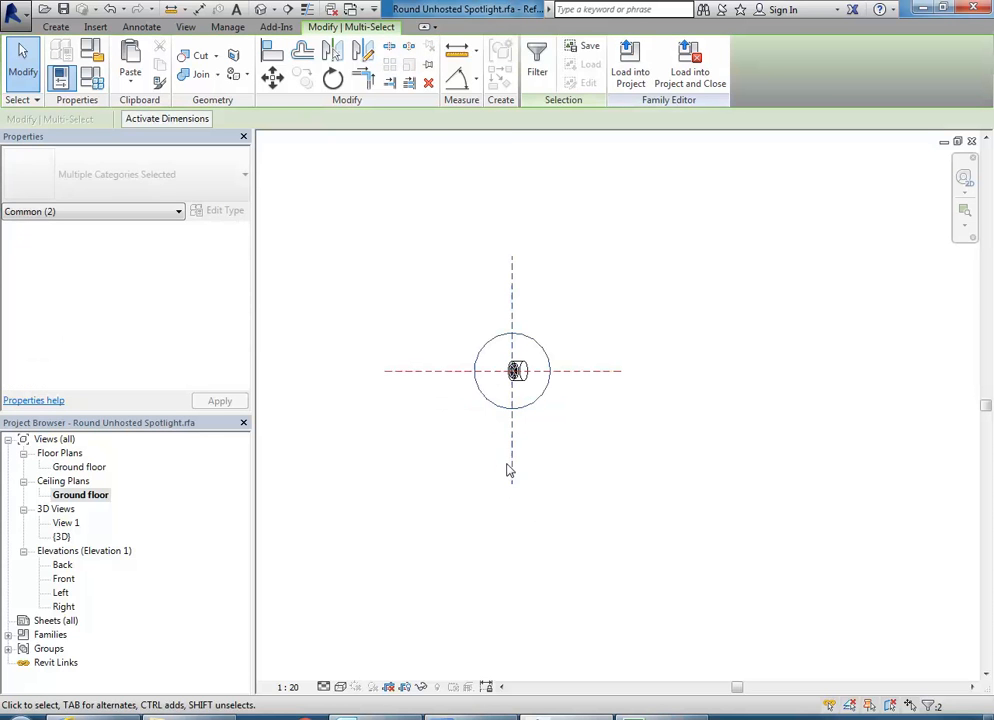
pyautogui.click(512, 468)
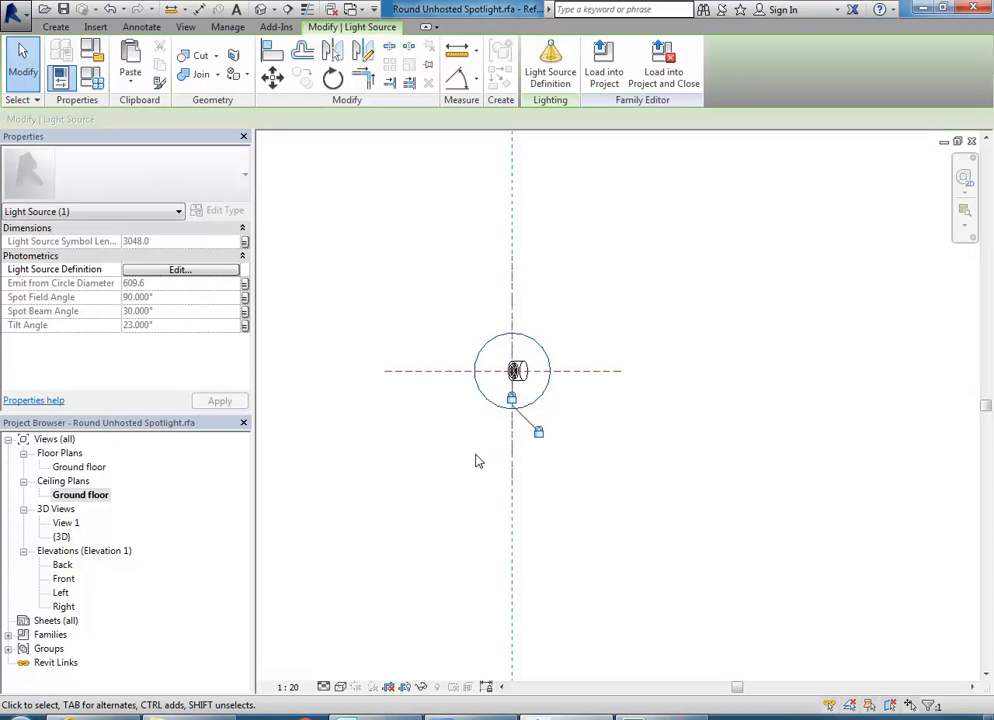
pyautogui.click(478, 461)
pyautogui.doubleClick(61, 592)
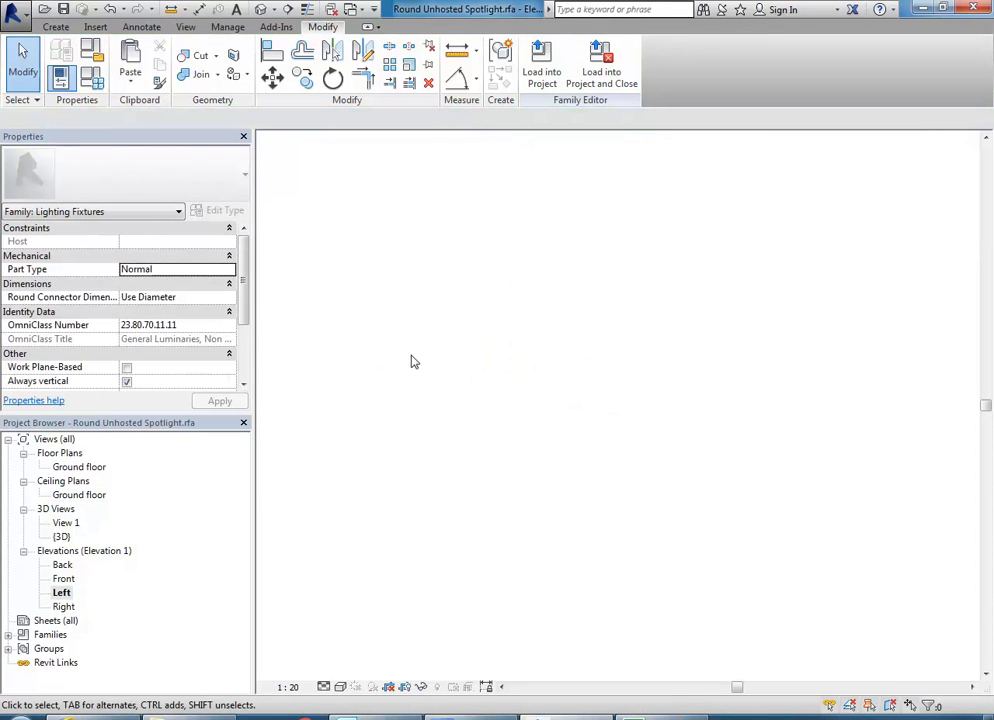
pyautogui.click(55, 26)
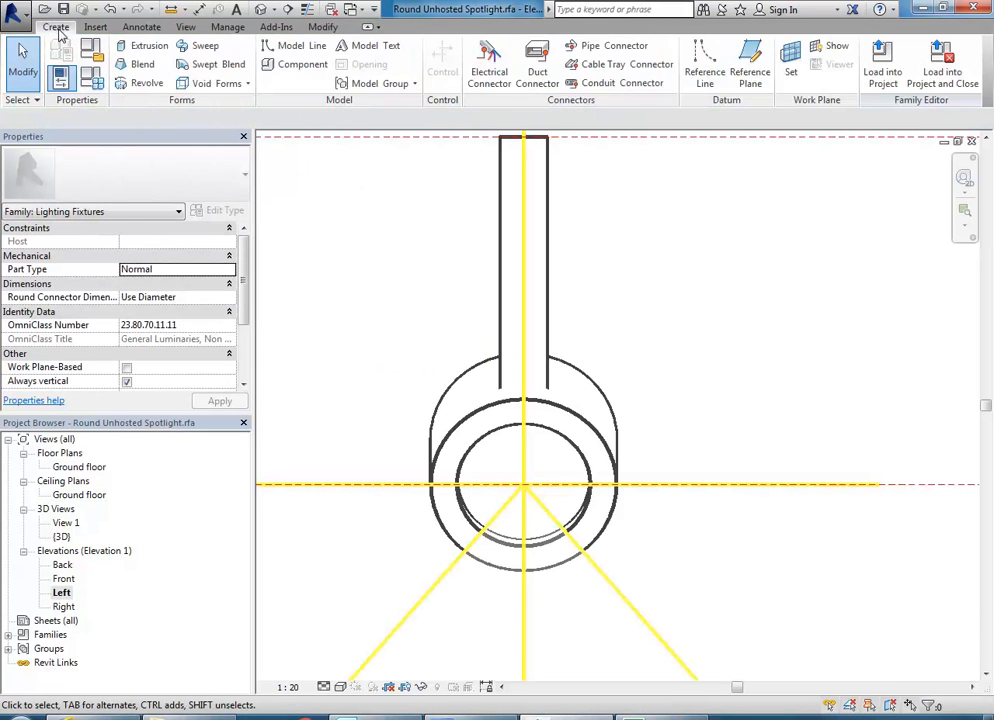
pyautogui.click(138, 45)
pyautogui.click(505, 265)
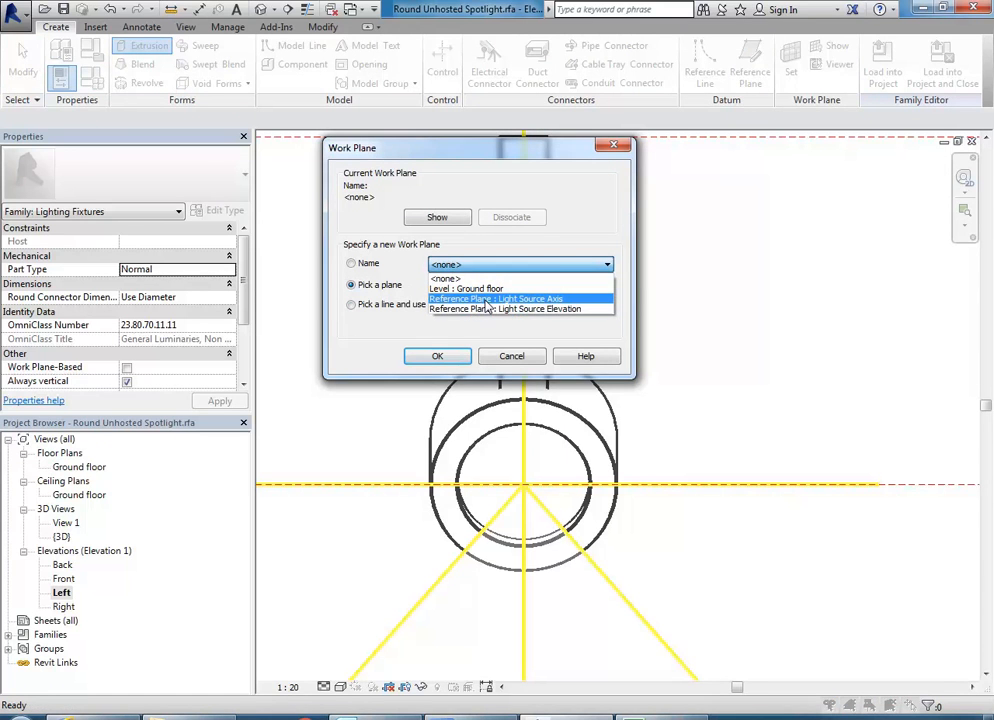
pyautogui.click(487, 300)
pyautogui.click(439, 356)
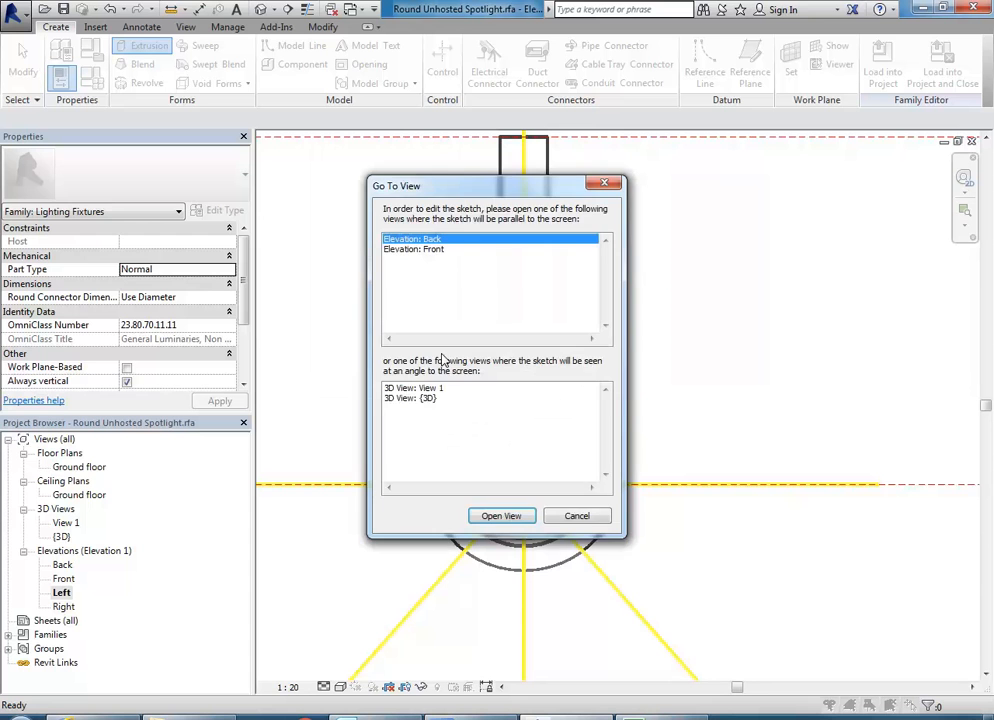
pyautogui.click(577, 516)
pyautogui.rightClick(419, 350)
pyautogui.click(440, 354)
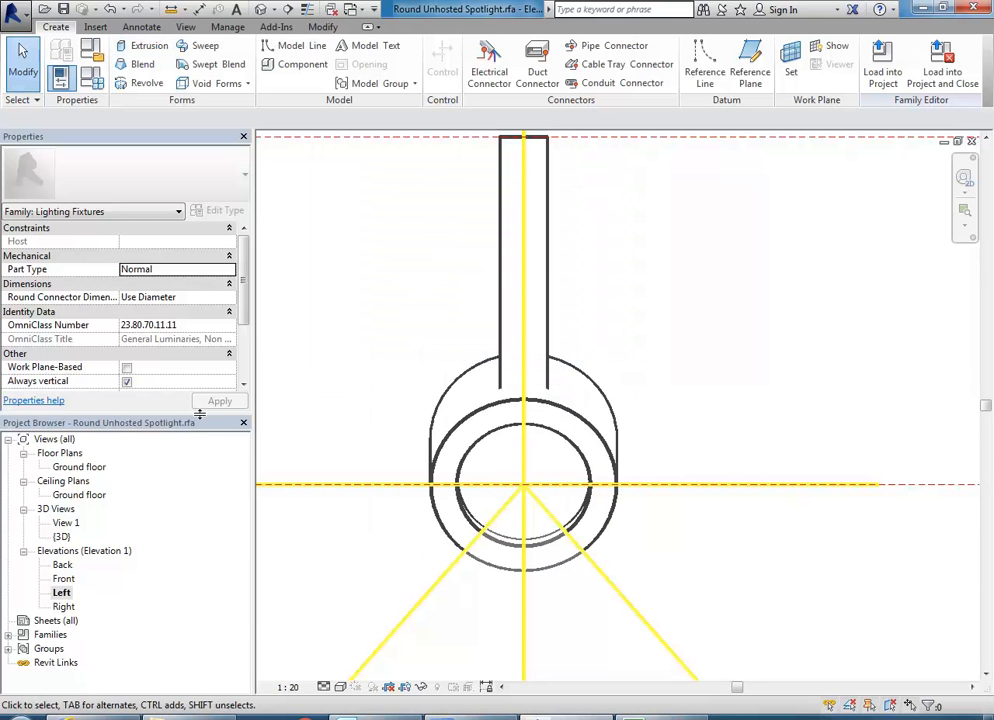
# - Draw a vertical reference plane along the light source's vertical centre line in the Ground floor plan
pyautogui.doubleClick(78, 467)
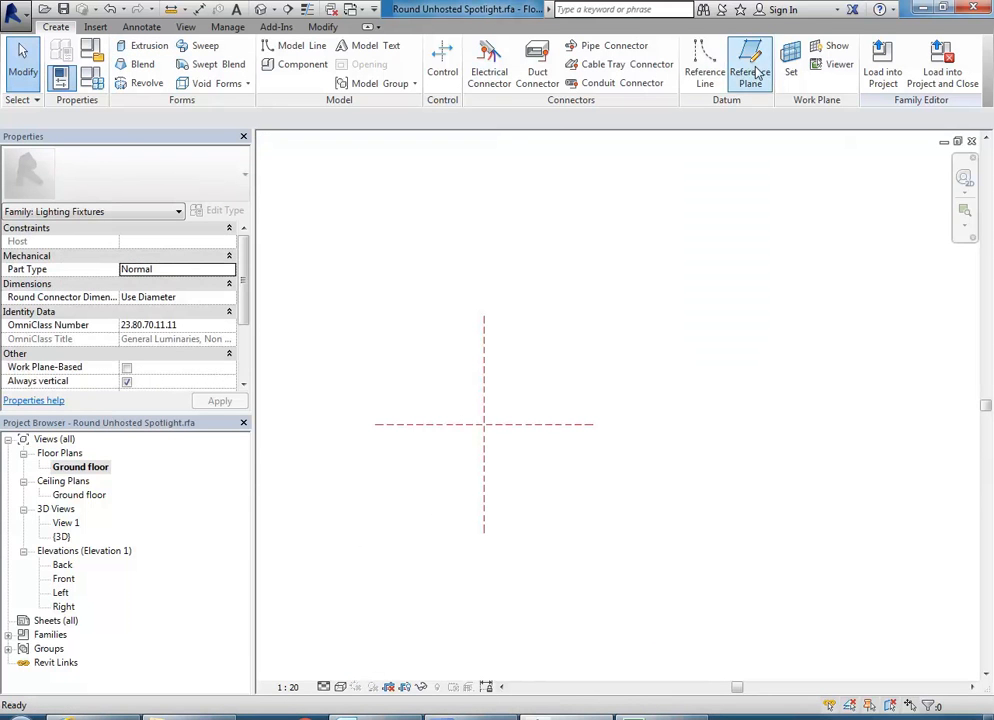
pyautogui.click(750, 70)
pyautogui.click(484, 316)
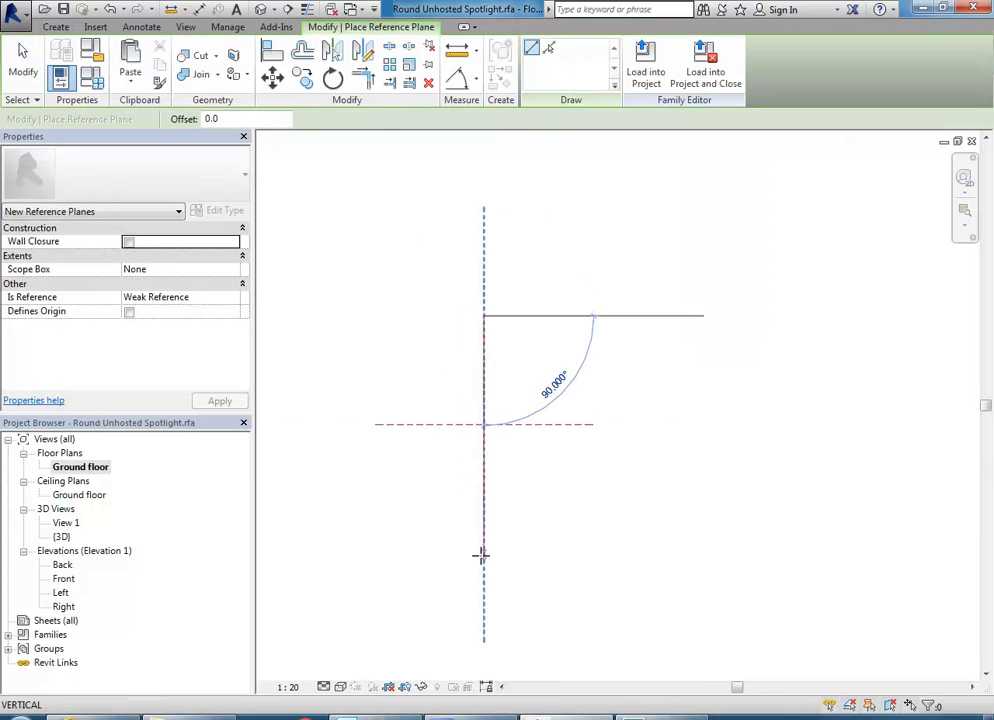
pyautogui.click(484, 576)
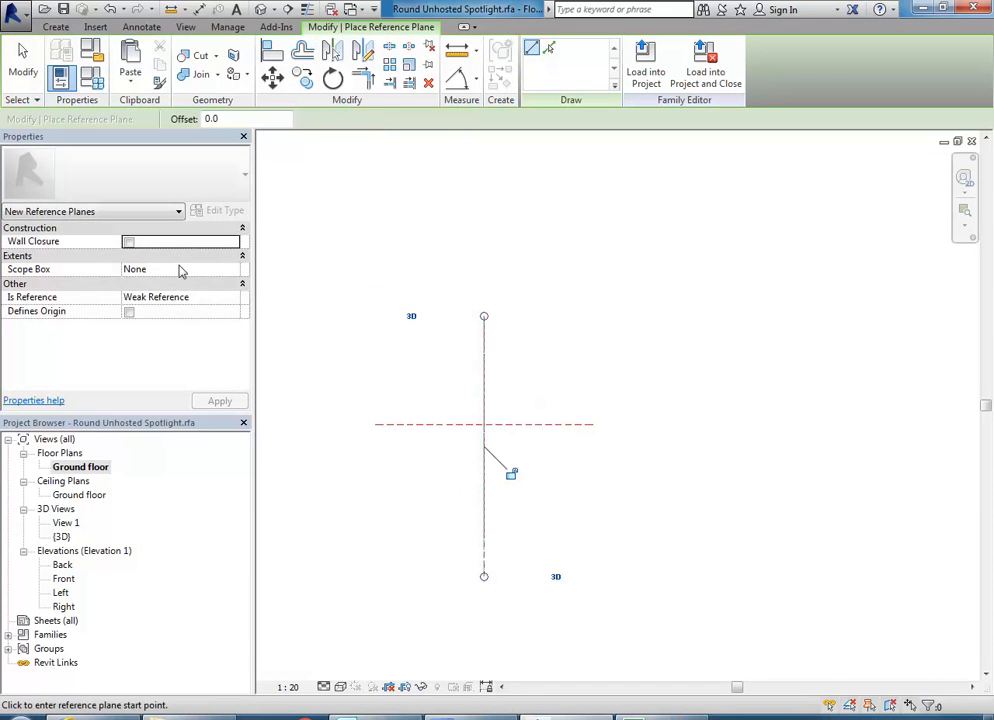
pyautogui.press('Escape')
pyautogui.press('Escape')
# - Isolate the newly drawn vertical reference plane from the overlapping light source and centre plane so that only it is selected
pyautogui.click(485, 570)
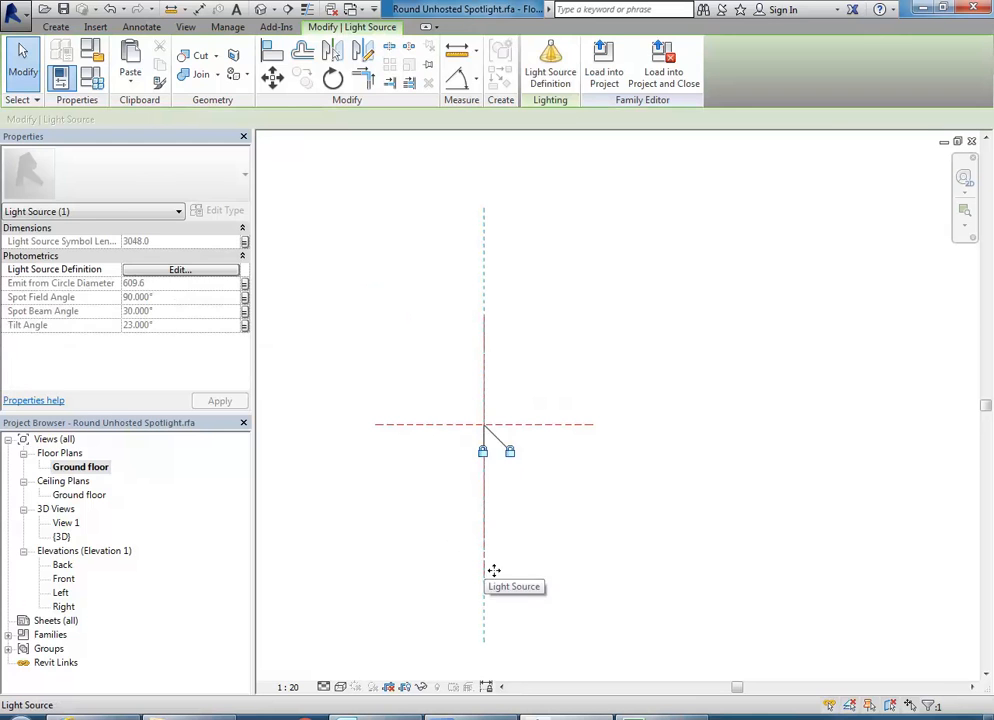
pyautogui.click(499, 601)
pyautogui.moveTo(499, 600); pyautogui.dragTo(479, 569)
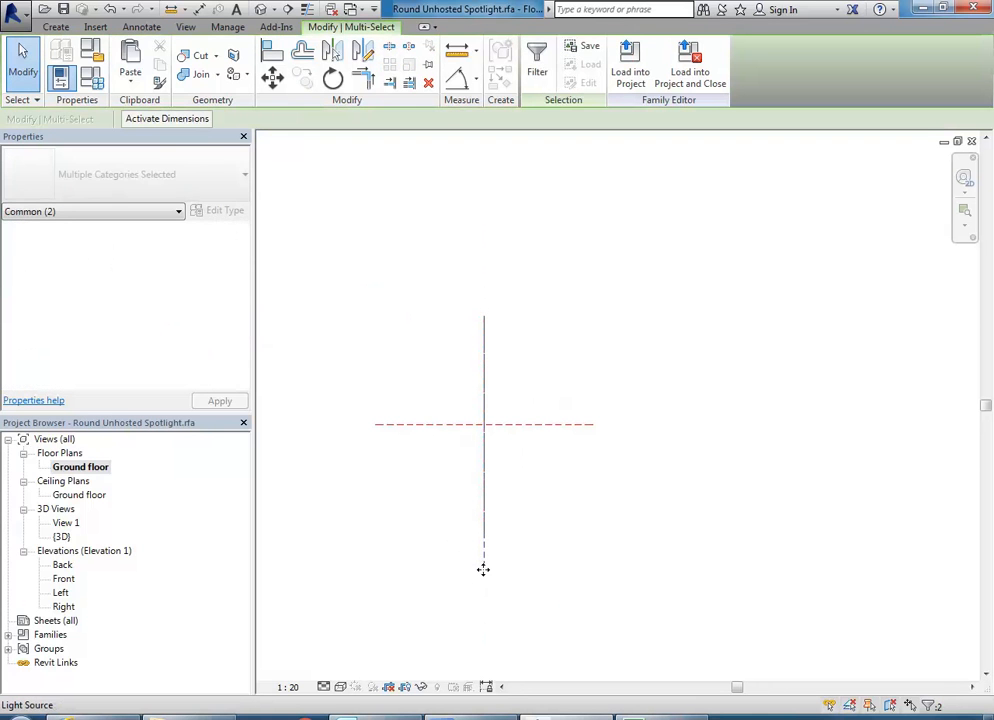
pyautogui.click(483, 569)
pyautogui.click(477, 489)
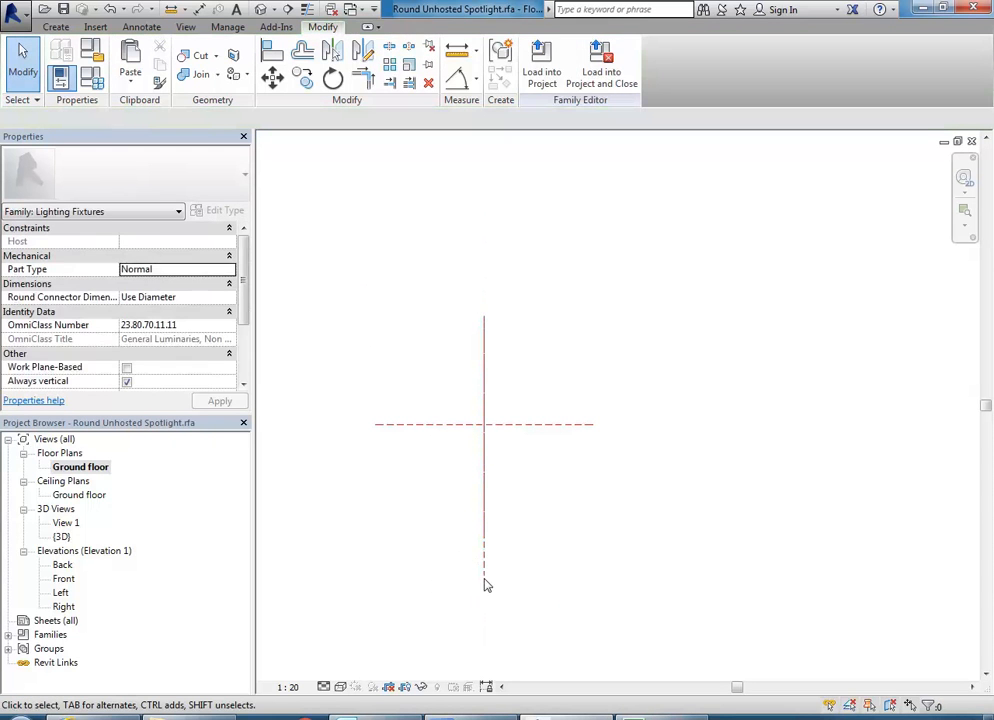
pyautogui.moveTo(511, 636); pyautogui.dragTo(406, 458)
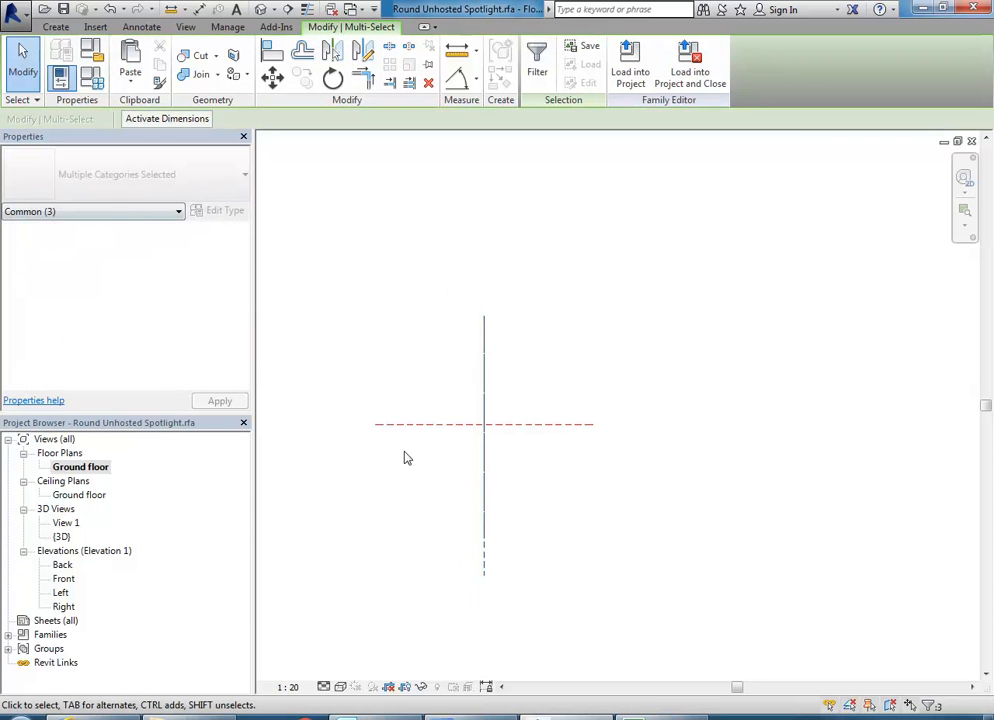
pyautogui.click(130, 212)
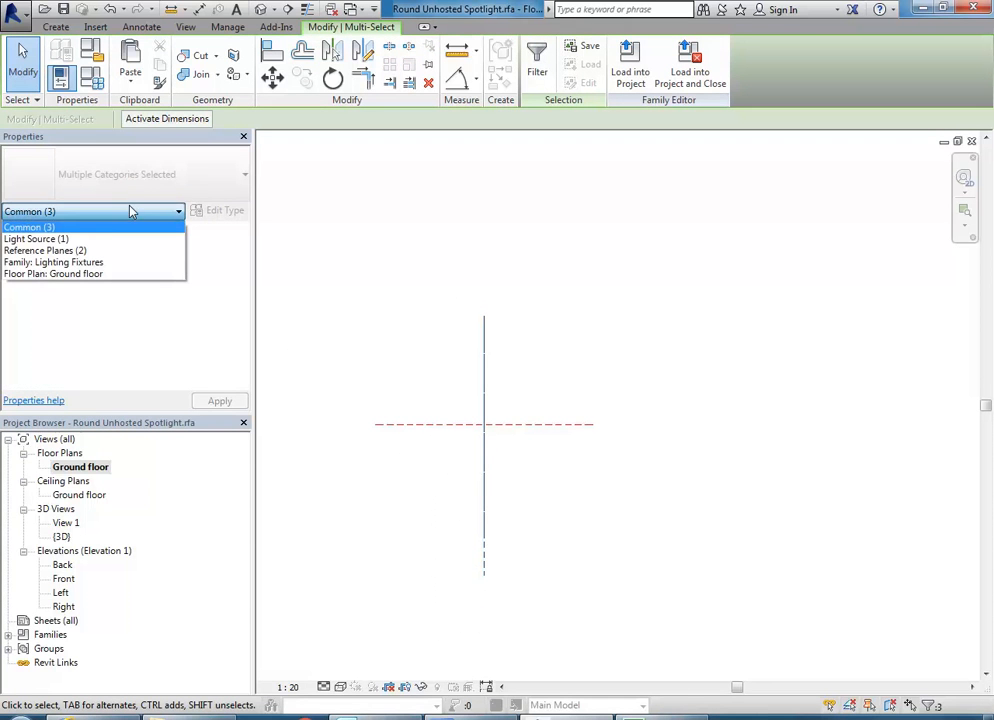
pyautogui.click(60, 251)
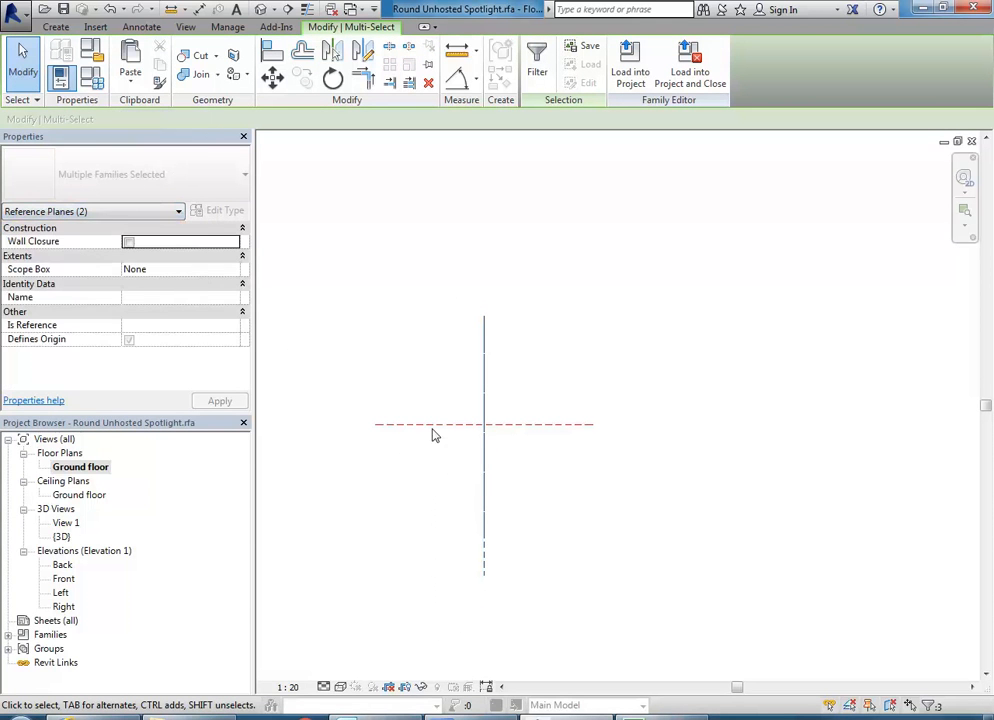
pyautogui.keyDown('shift'); pyautogui.click(485, 394); pyautogui.keyUp('shift')
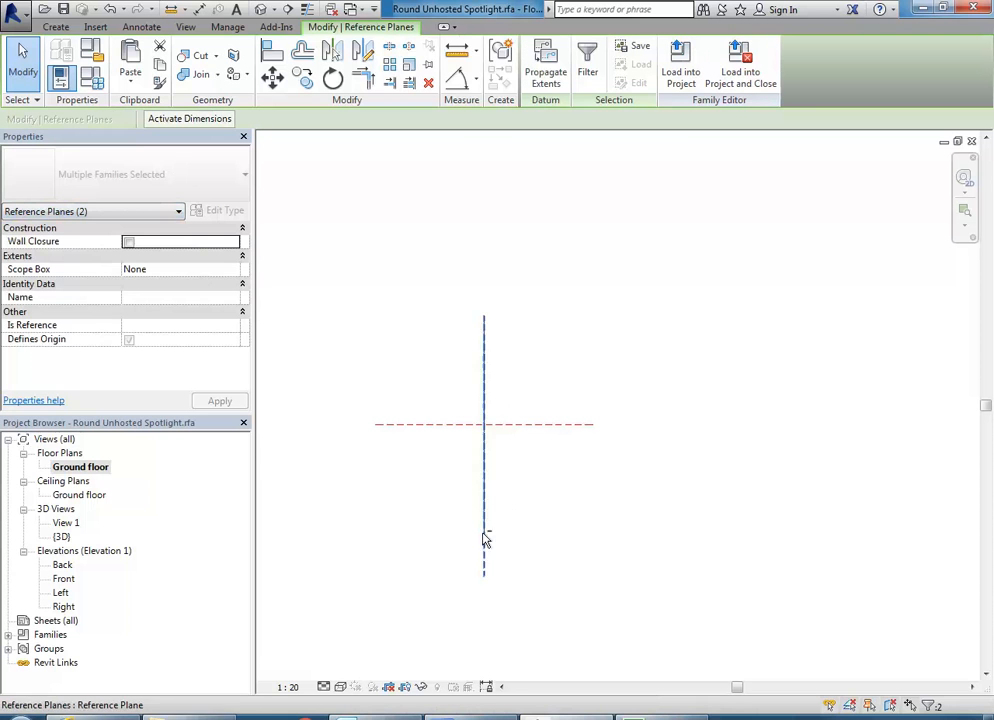
pyautogui.moveTo(447, 291); pyautogui.dragTo(525, 580)
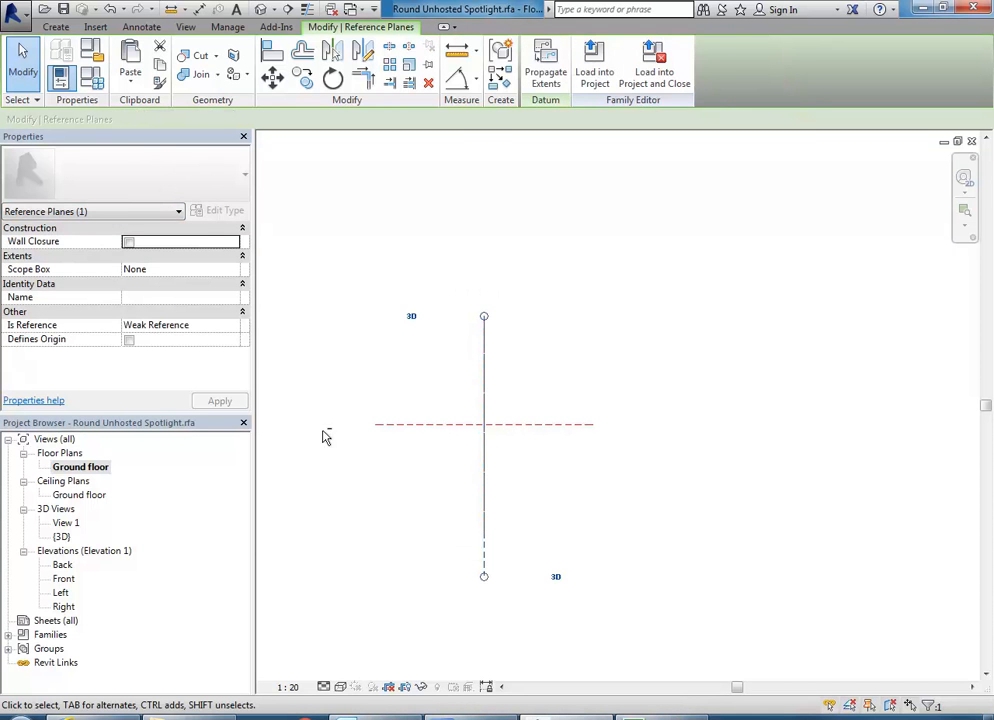
# - Name the new vertical reference plane "Left Rigth"
pyautogui.click(162, 297)
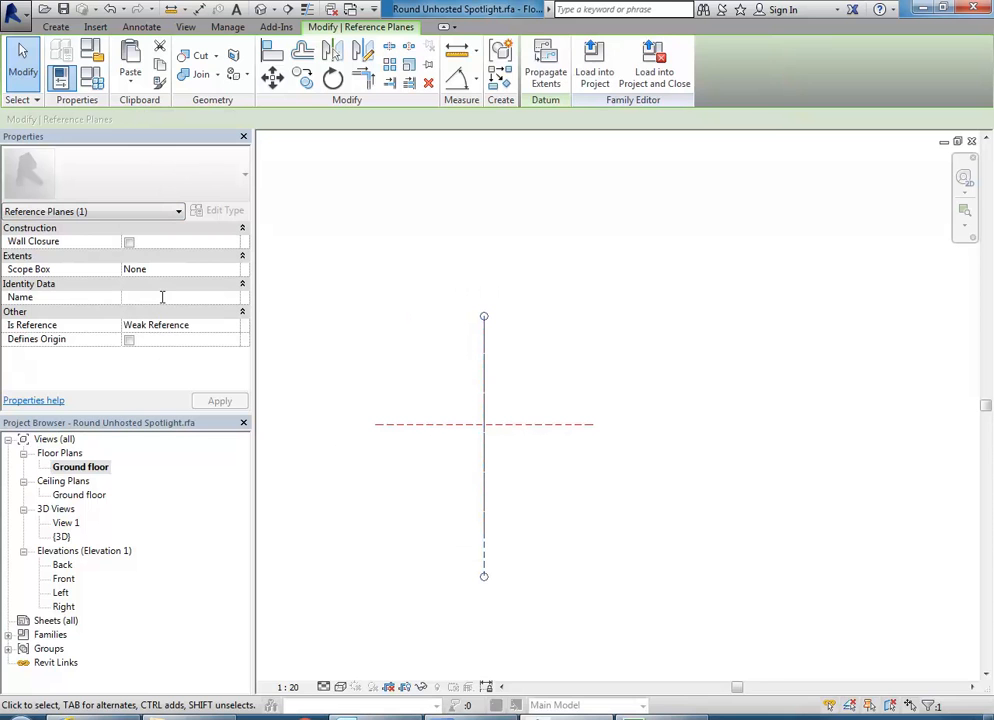
pyautogui.write('Lef')
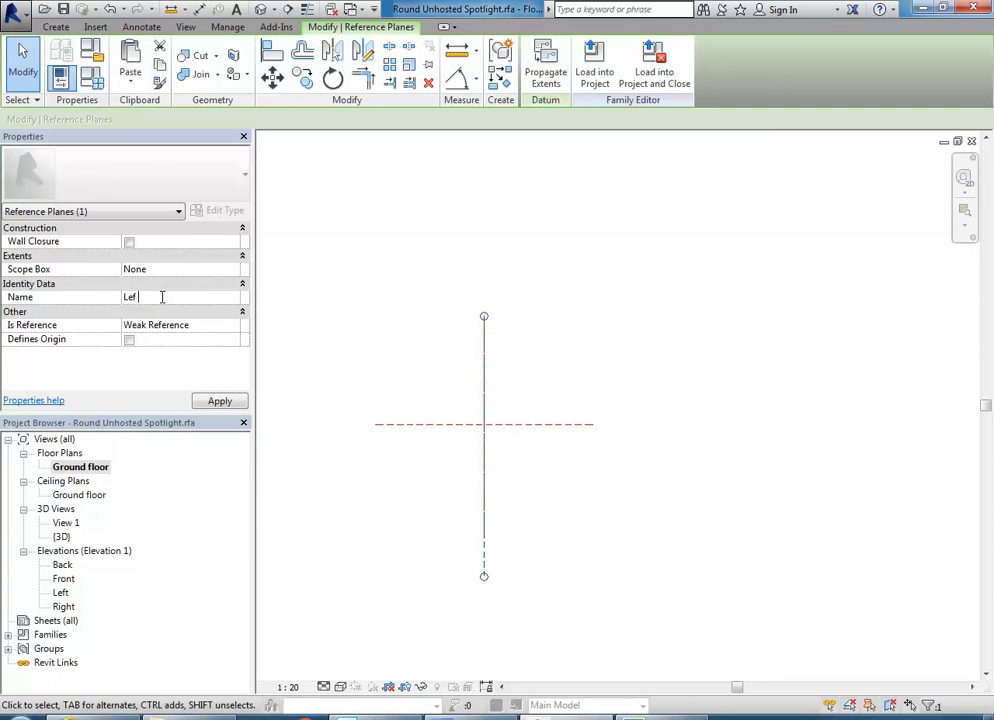
pyautogui.write(' Rigth')
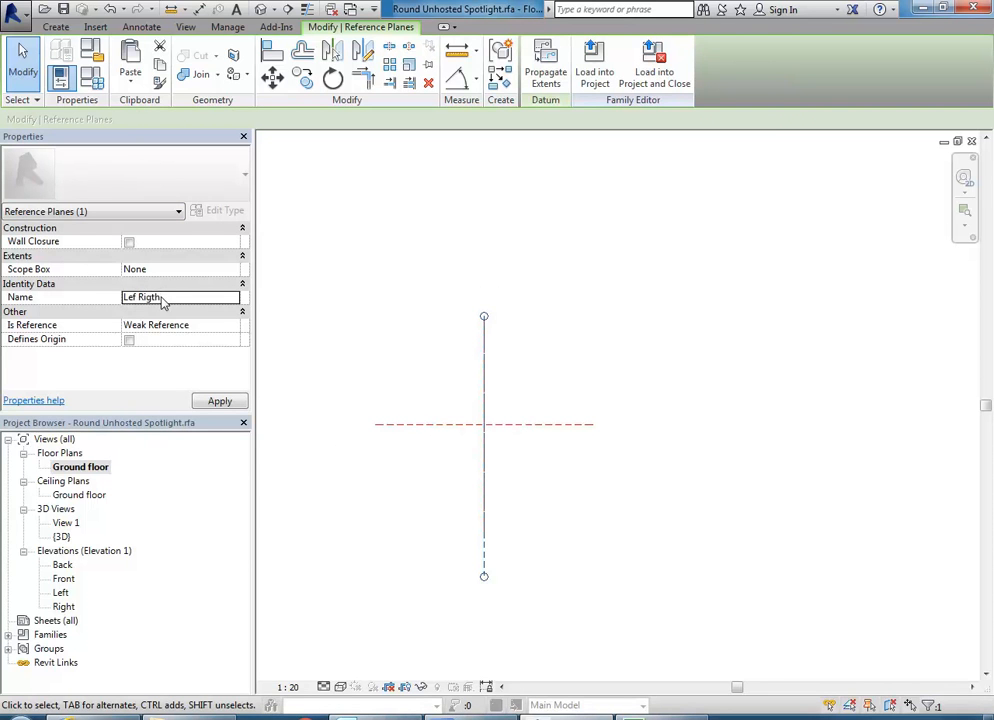
pyautogui.press('Return')
pyautogui.click(513, 284)
# - Start a new extrusion in the Left elevation with Reference Plane : Left Rigth as its work plane
pyautogui.doubleClick(60, 592)
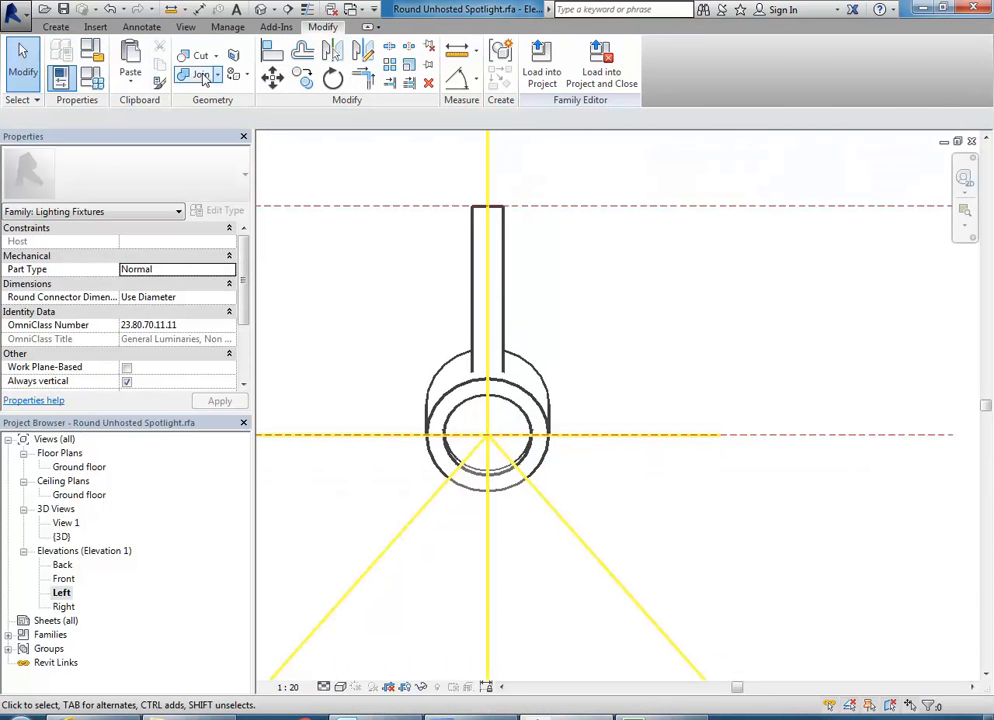
pyautogui.click(55, 26)
pyautogui.click(148, 45)
pyautogui.click(520, 264)
pyautogui.click(479, 294)
pyautogui.click(350, 263)
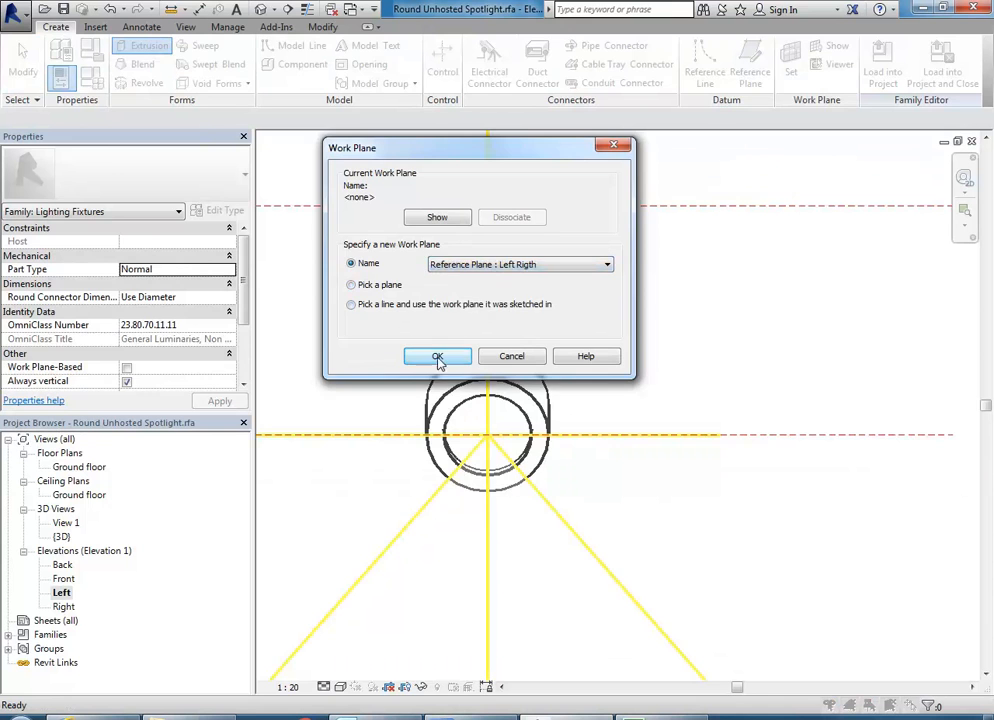
pyautogui.click(437, 356)
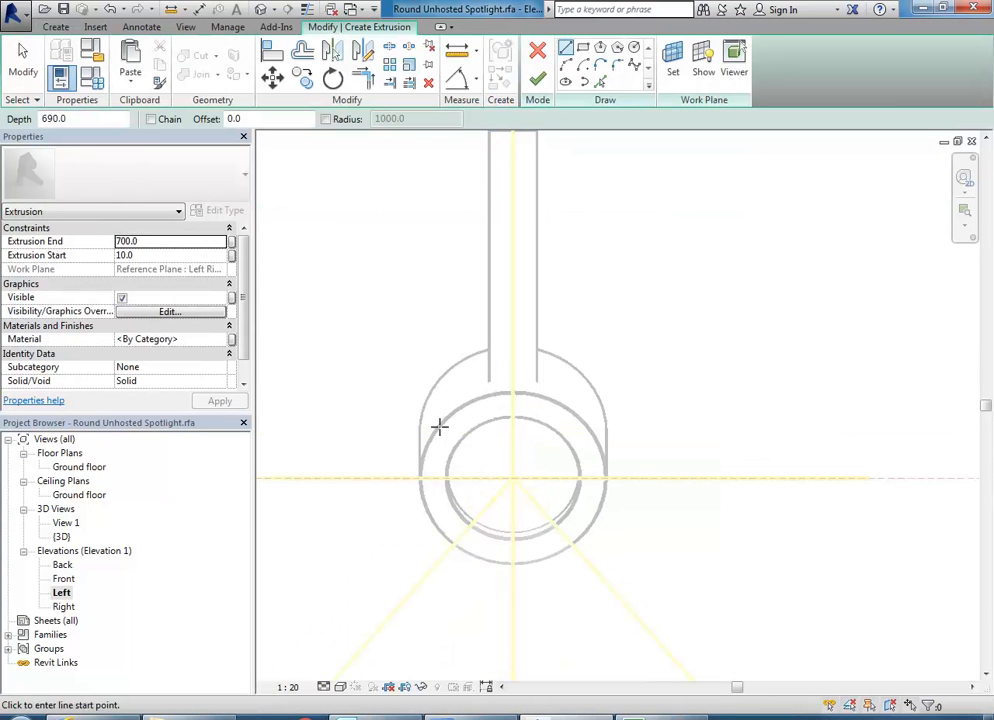
# - Sketch an inverted U around the upper half of the fixture, with vertical sides about 95 mm long joined by a horizontal line across the stem
pyautogui.scroll(2, 538, 448)
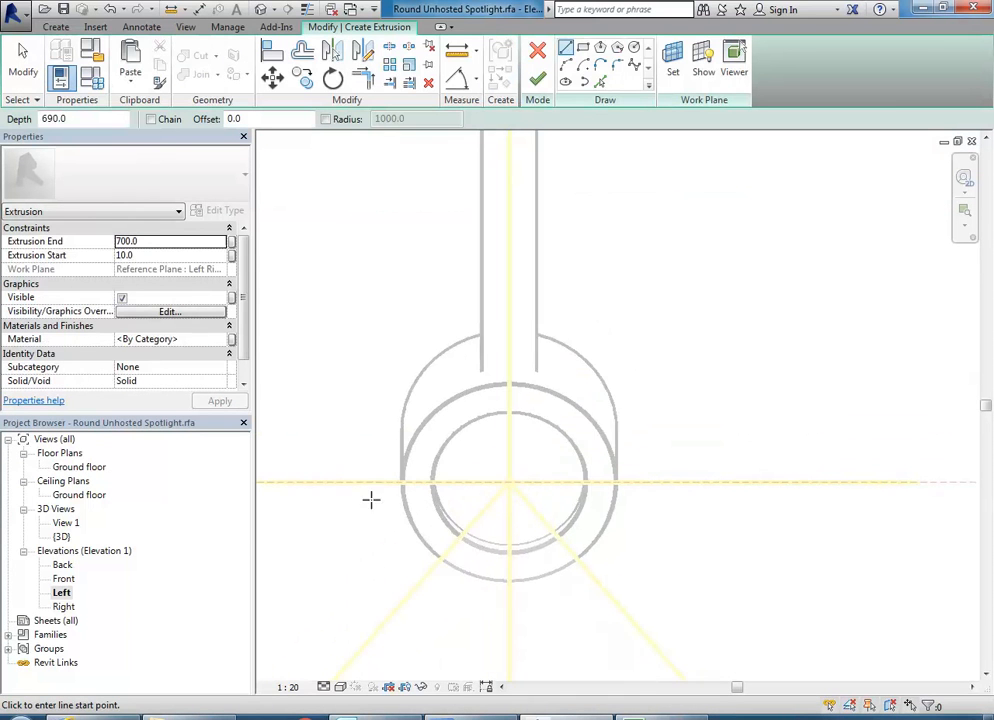
pyautogui.click(405, 432)
pyautogui.click(405, 288)
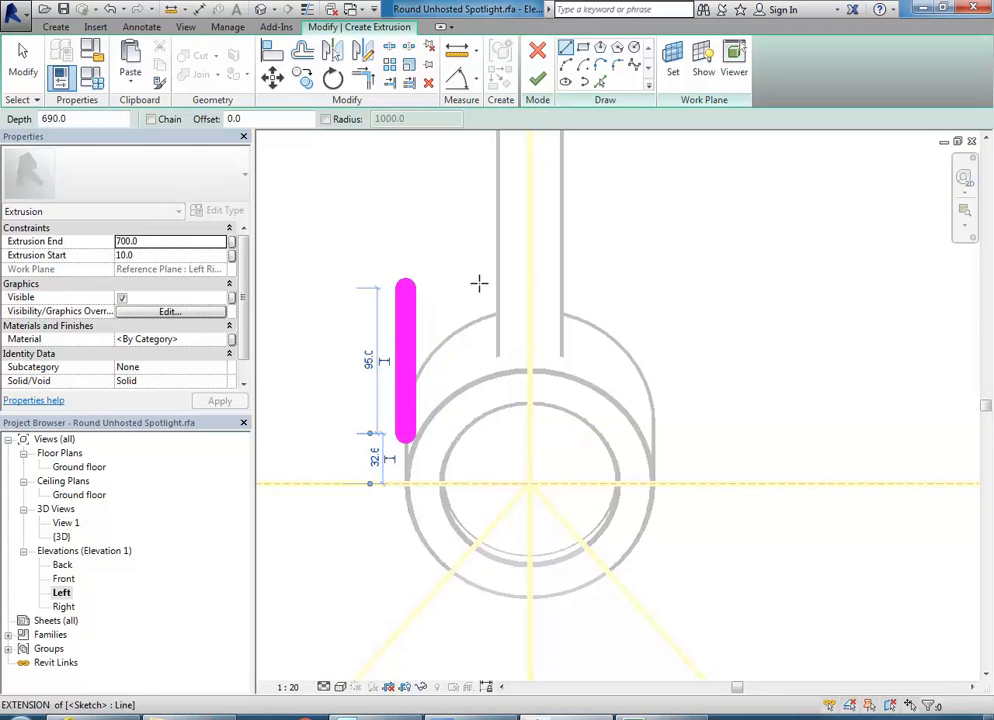
pyautogui.click(405, 282)
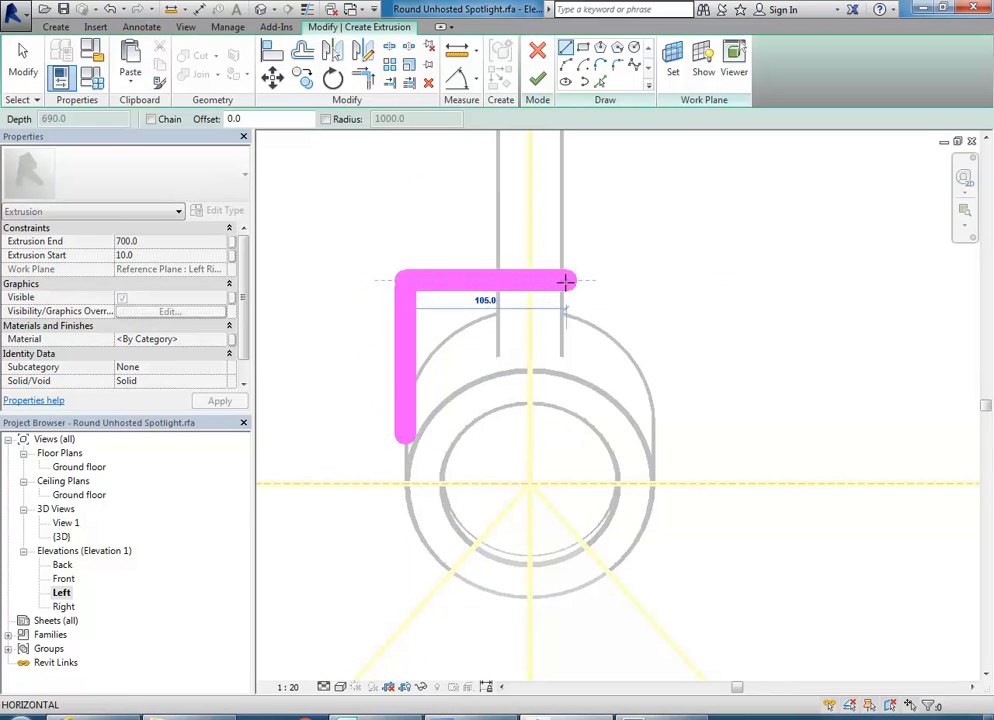
pyautogui.click(627, 280)
pyautogui.click(652, 434)
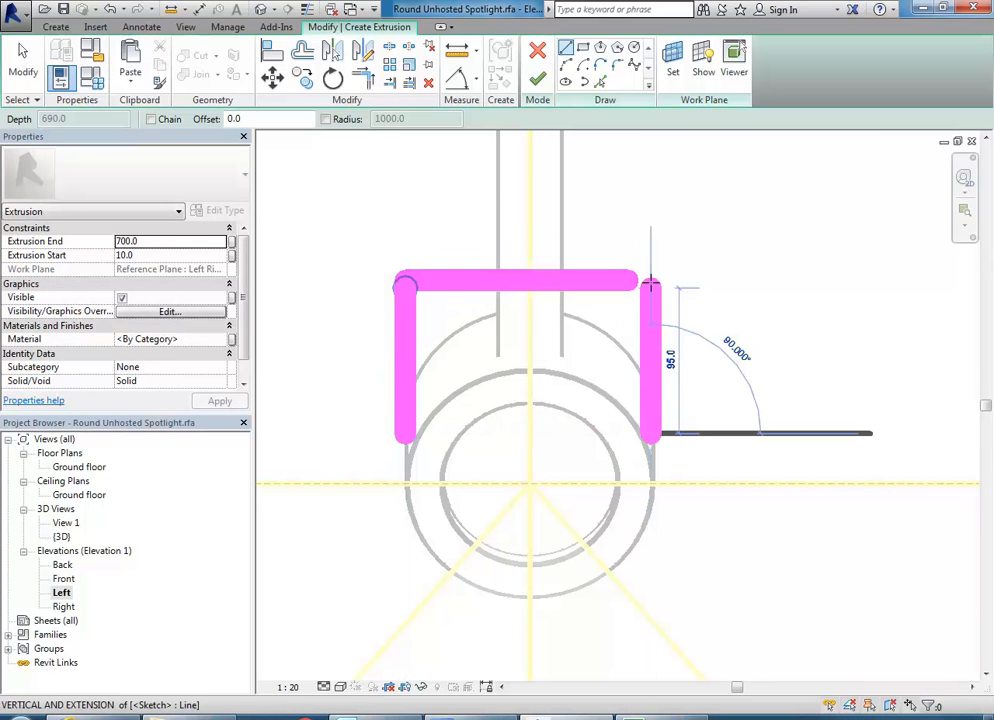
pyautogui.click(650, 282)
# - Trim both upper corners of the inverted U sketch so its horizontal line meets the two vertical sides
pyautogui.press('Escape')
pyautogui.click(586, 285)
pyautogui.click(650, 326)
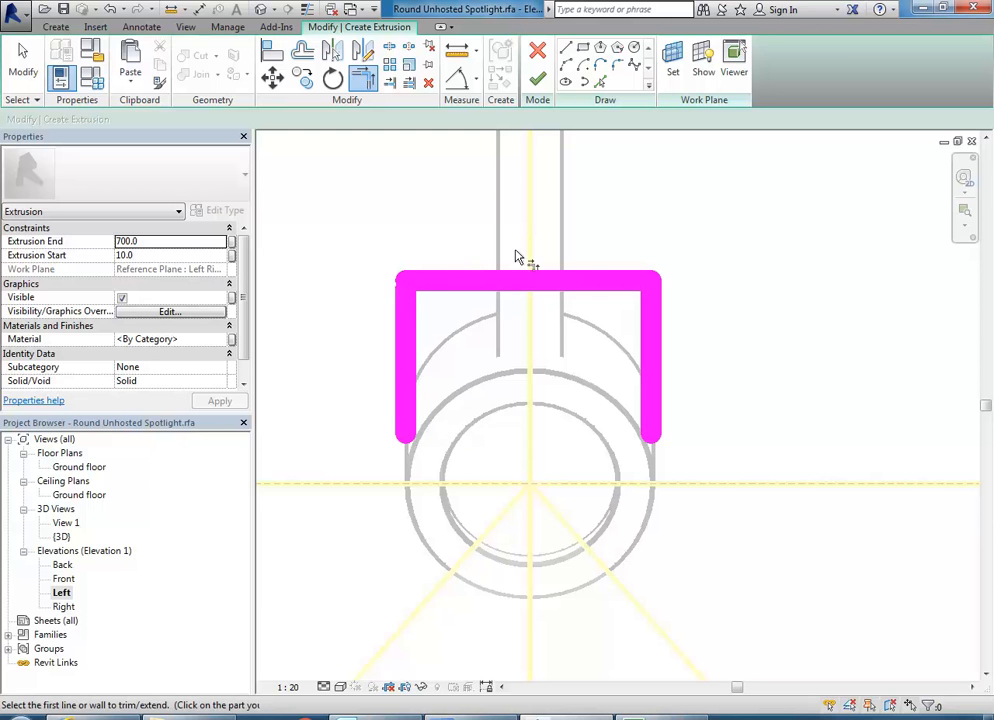
pyautogui.rightClick(335, 224)
pyautogui.click(382, 234)
pyautogui.rightClick(382, 234)
pyautogui.click(414, 249)
pyautogui.click(364, 80)
pyautogui.click(402, 324)
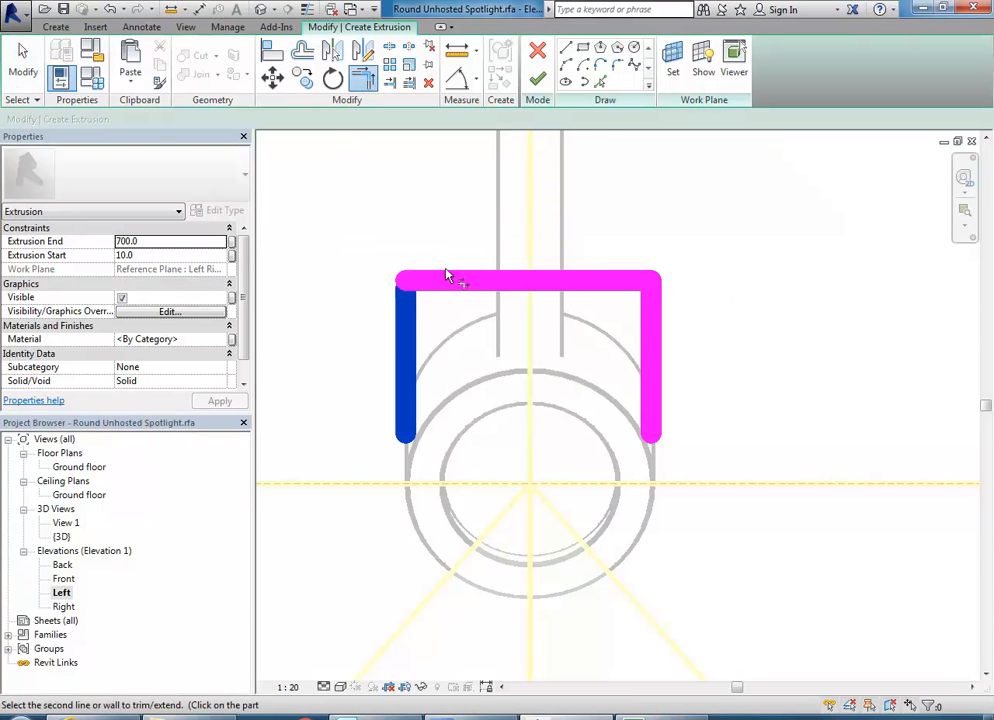
pyautogui.click(450, 285)
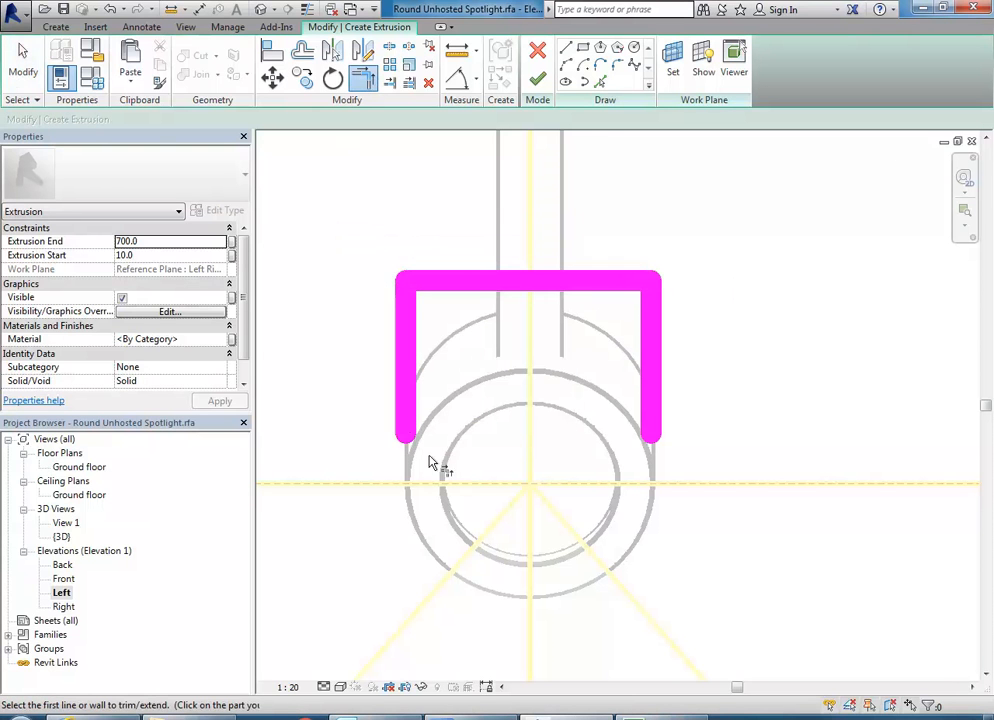
# - Turn on thin line display for the bracket sketch in the Left elevation
pyautogui.click(340, 687)
pyautogui.click(373, 592)
pyautogui.press('Escape')
pyautogui.press('Escape')
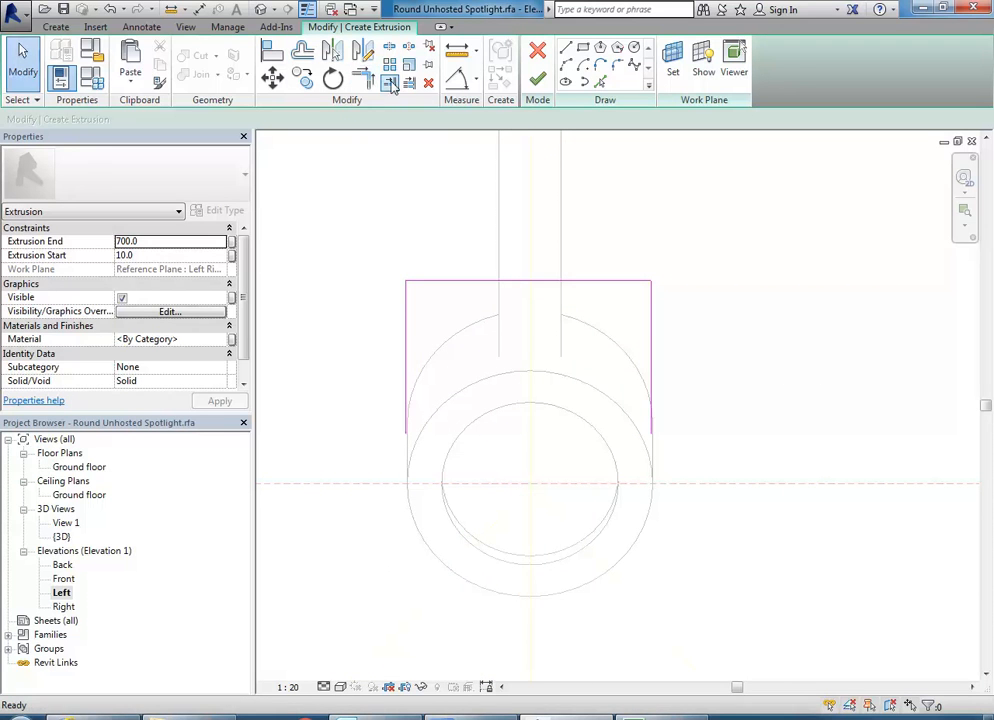
# - Offset a copy of the whole inverted U chain outward by 5.0
pyautogui.click(302, 51)
pyautogui.moveTo(368, 121); pyautogui.dragTo(278, 123)
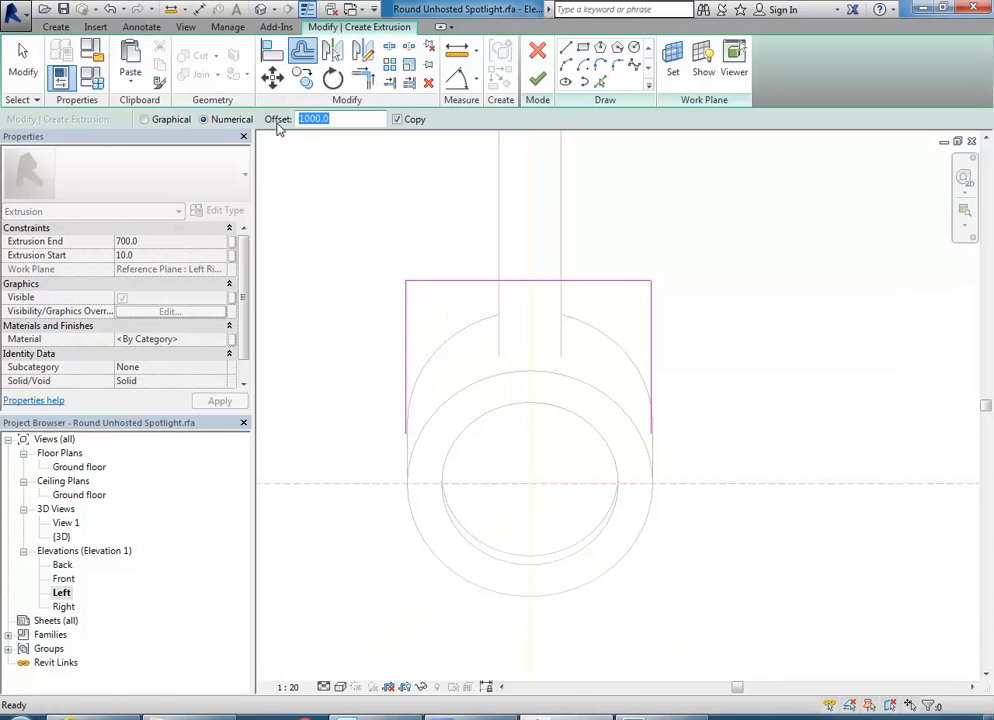
pyautogui.write('5')
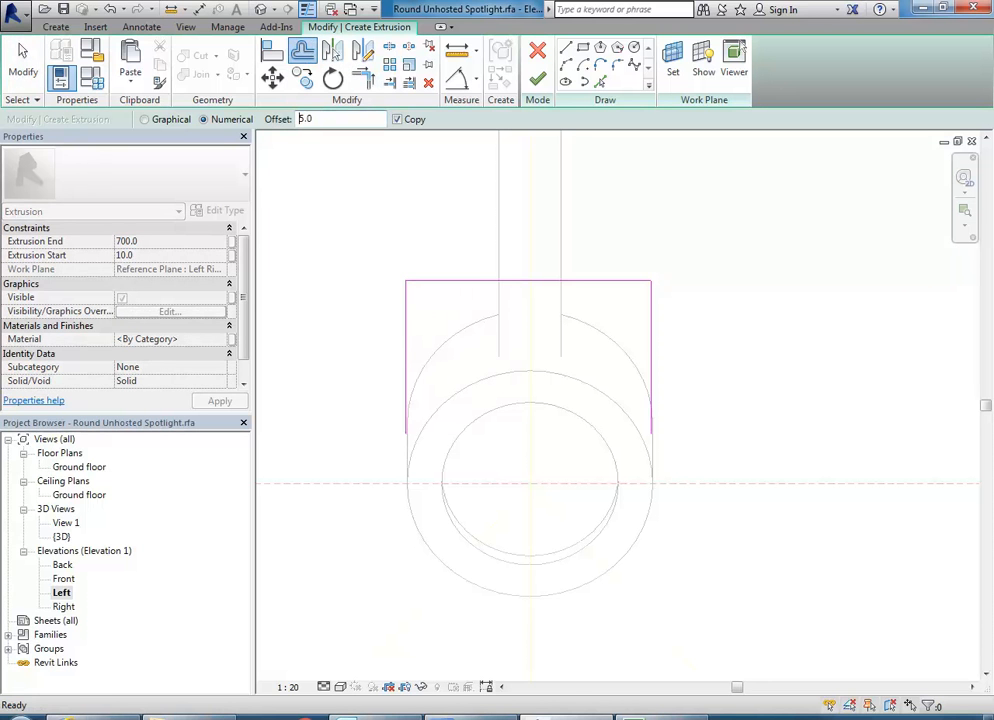
pyautogui.click(405, 343)
pyautogui.click(428, 285)
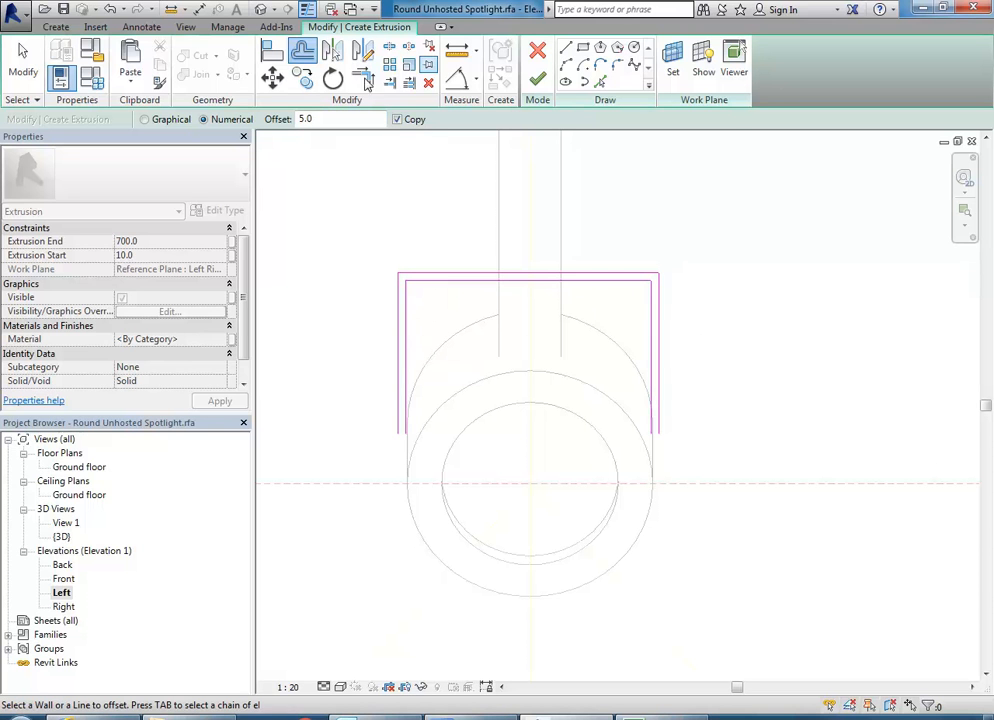
# - Close the lower ends of both bracket legs with short horizontal lines between the inner and outer outlines
pyautogui.click(565, 47)
pyautogui.click(405, 433)
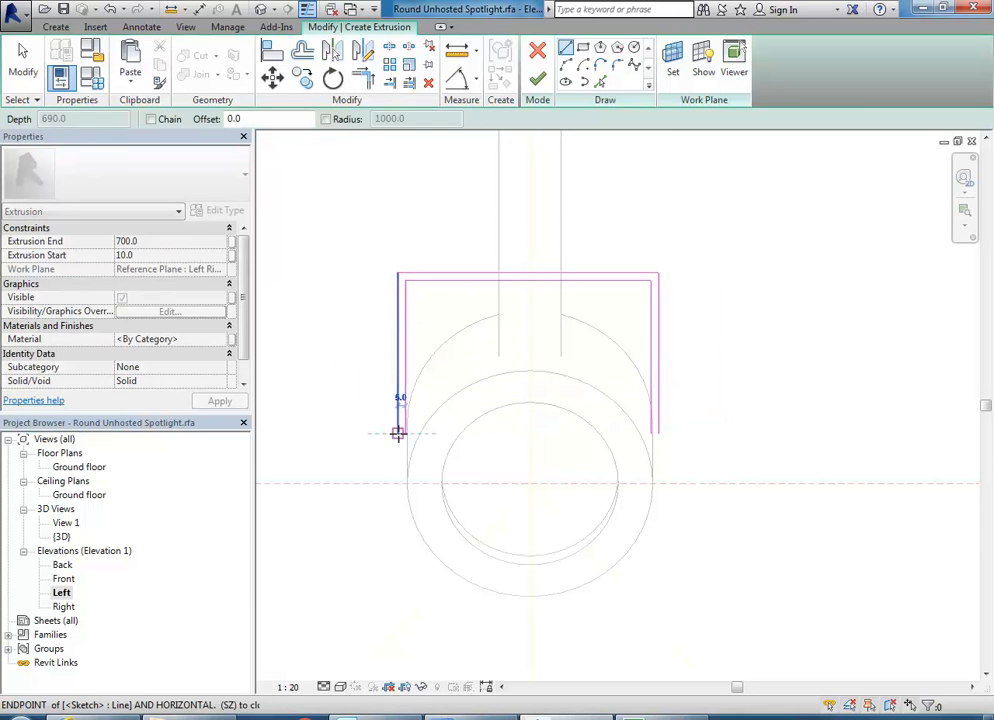
pyautogui.press('Escape')
pyautogui.press('Escape')
# - Check that the bracket profile is closed and align it with the fixture's edges, and finish the extrusion
pyautogui.moveTo(353, 238); pyautogui.dragTo(736, 463)
pyautogui.scroll(3, 428, 419)
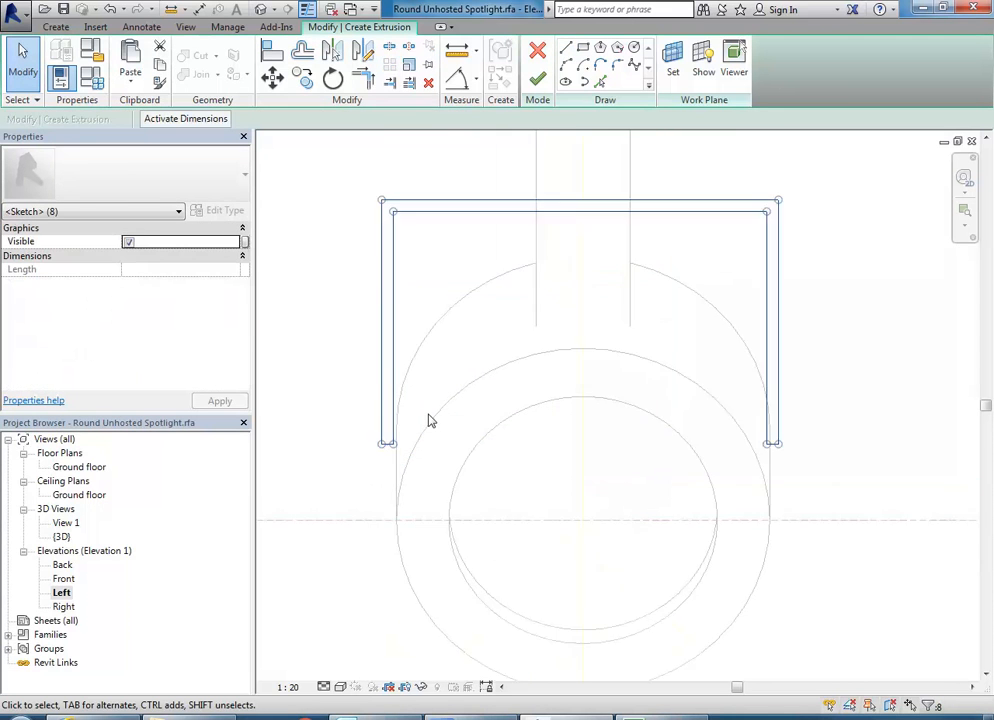
pyautogui.scroll(1, 429, 415)
pyautogui.press('Right')
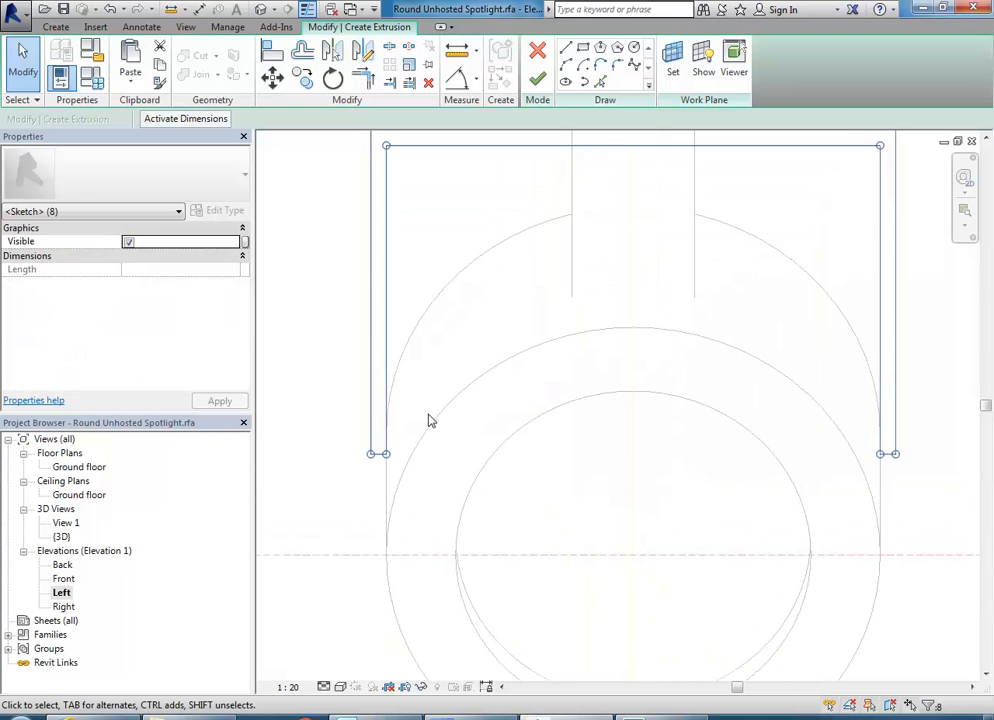
pyautogui.click(436, 267)
pyautogui.scroll(-3, 436, 260)
pyautogui.moveTo(435, 327); pyautogui.dragTo(421, 401, button='middle')
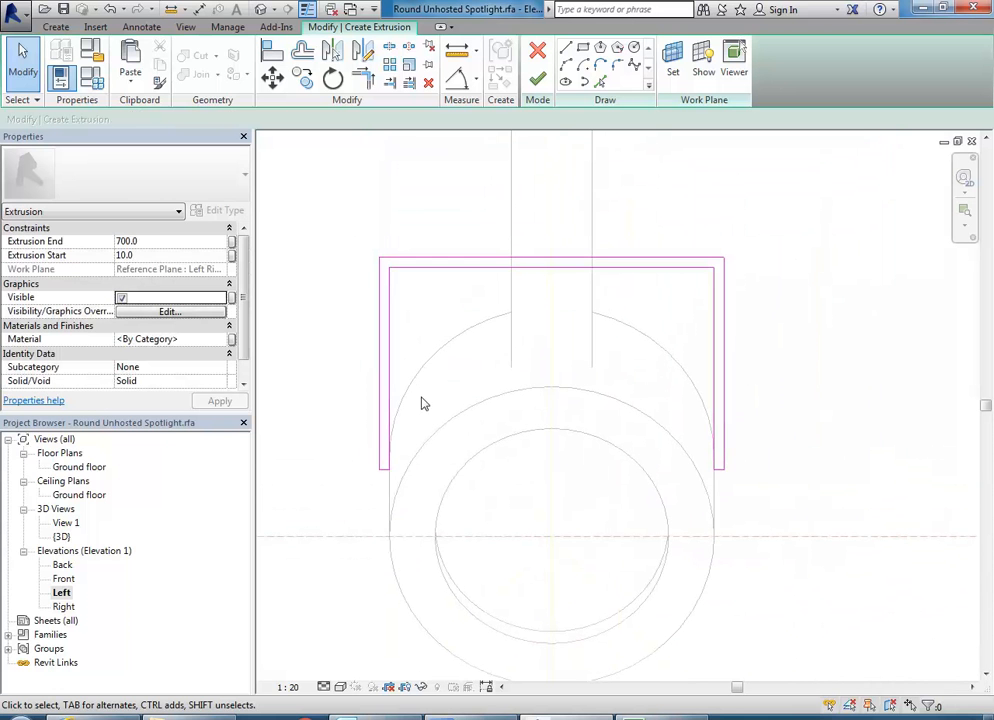
pyautogui.click(537, 79)
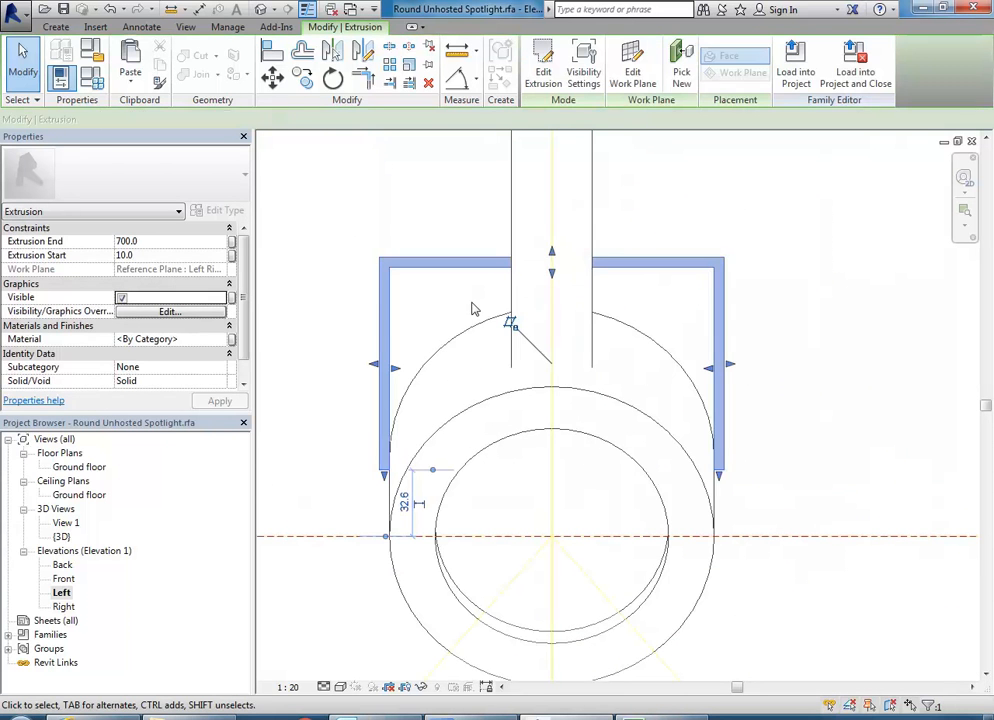
# - In the Ground floor ceiling plan, stretch the bracket extrusion past the vertical centre plane to an Extrusion Start of about -9.4
pyautogui.click(76, 497)
pyautogui.doubleClick(78, 495)
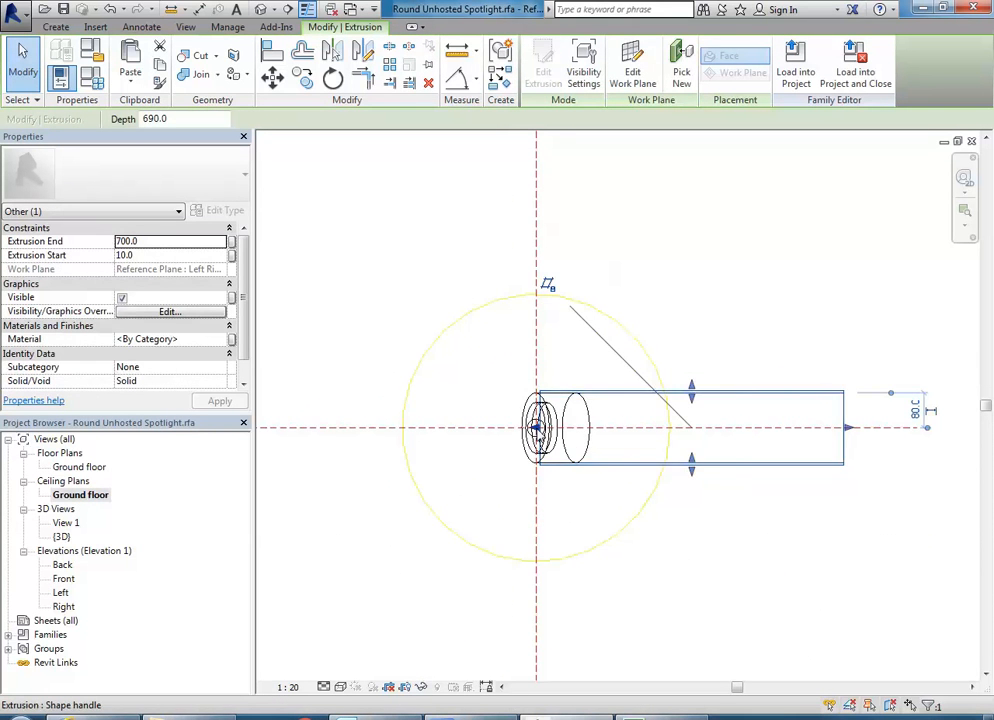
pyautogui.scroll(3, 510, 395)
pyautogui.moveTo(514, 427)
pyautogui.mouseDown()
pyautogui.moveTo(504, 427)
pyautogui.moveTo(515, 427)
pyautogui.mouseUp()
pyautogui.scroll(-2, 920, 402)
pyautogui.scroll(4, 925, 410)
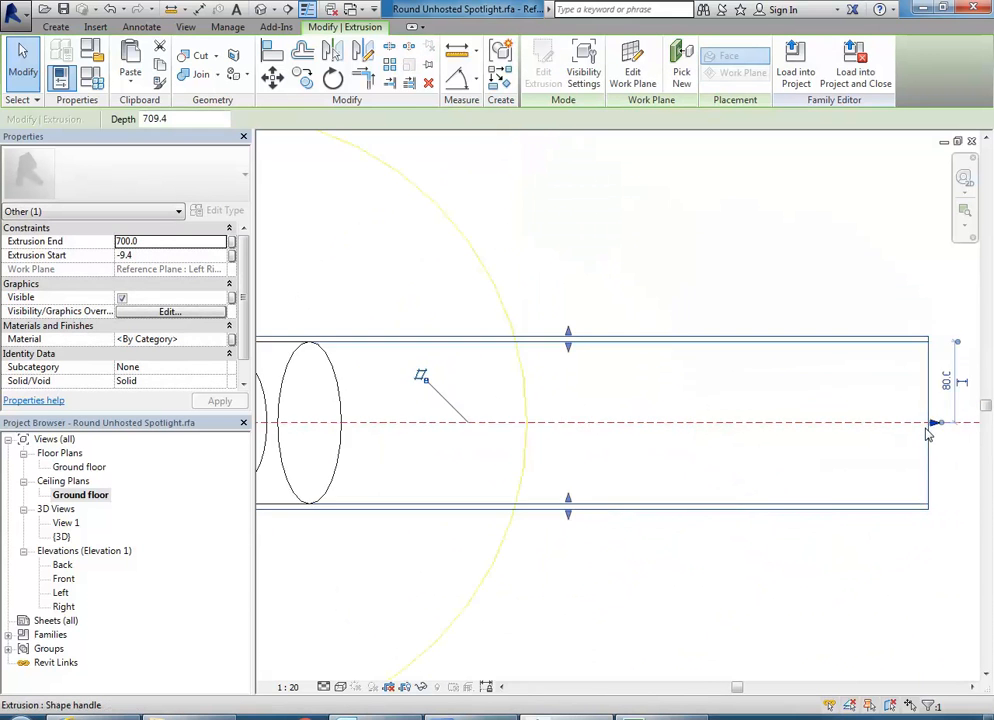
# - Shorten the bracket extrusion to a narrow strip around the vertical centre plane, with an Extrusion End of about 6.1
pyautogui.moveTo(940, 421); pyautogui.dragTo(427, 453)
pyautogui.scroll(-1, 428, 455)
pyautogui.moveTo(502, 463); pyautogui.dragTo(772, 463, button='middle')
pyautogui.moveTo(583, 485); pyautogui.dragTo(788, 487, button='middle')
pyautogui.scroll(1, 788, 490)
pyautogui.moveTo(922, 412); pyautogui.dragTo(599, 468)
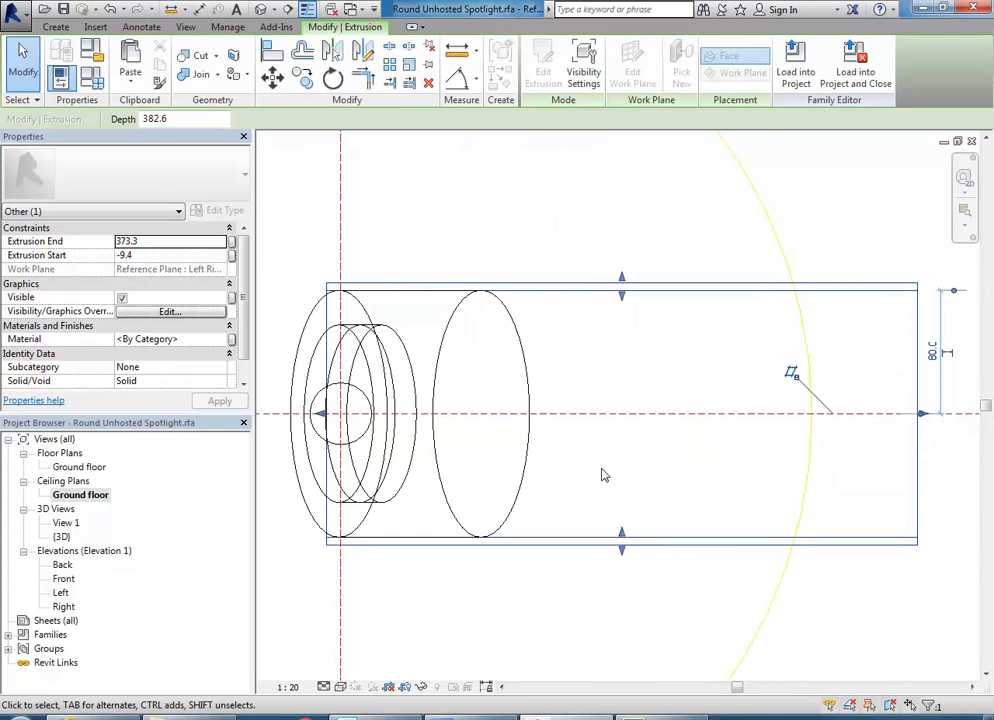
pyautogui.click(599, 468)
pyautogui.click(762, 545)
pyautogui.moveTo(930, 418); pyautogui.dragTo(350, 462)
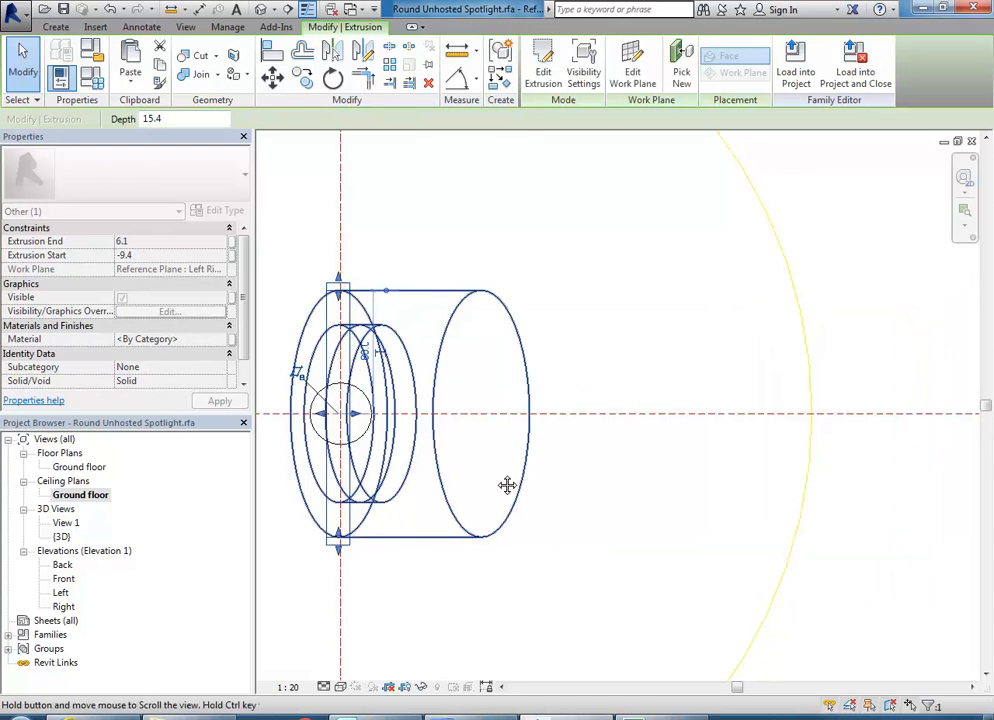
pyautogui.moveTo(508, 486); pyautogui.dragTo(645, 494, button='middle')
pyautogui.scroll(3, 382, 391)
pyautogui.scroll(-4, 380, 390)
pyautogui.click(411, 527)
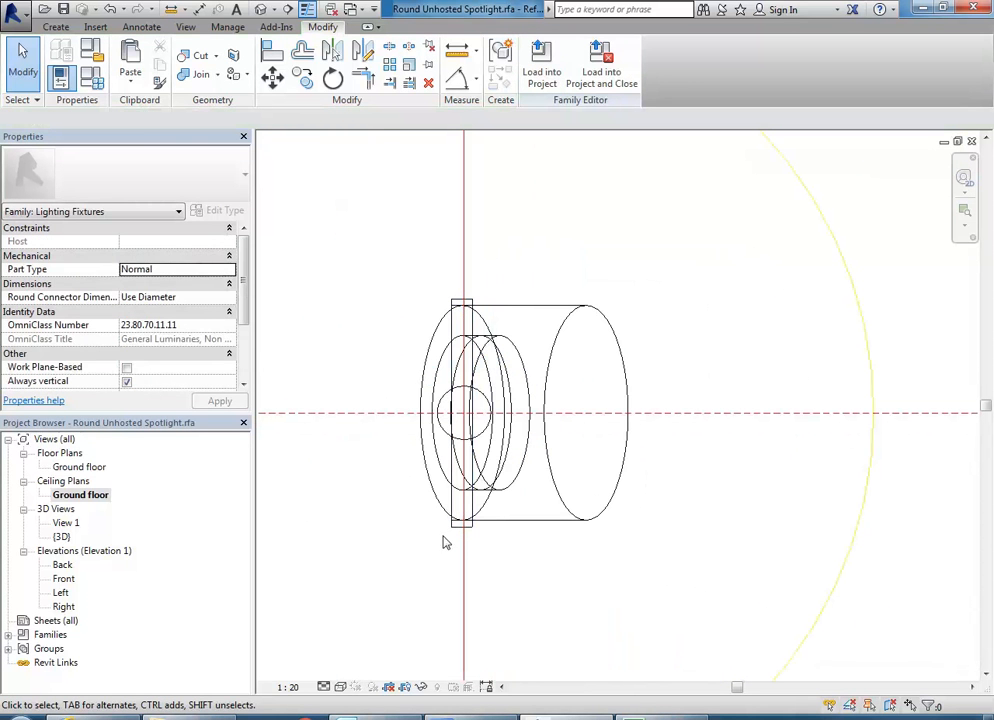
# - In the {3D} view, raise the stem's lower end toward the bracket's crossbar, giving an Extrusion Start of about 137.6
pyautogui.click(462, 530)
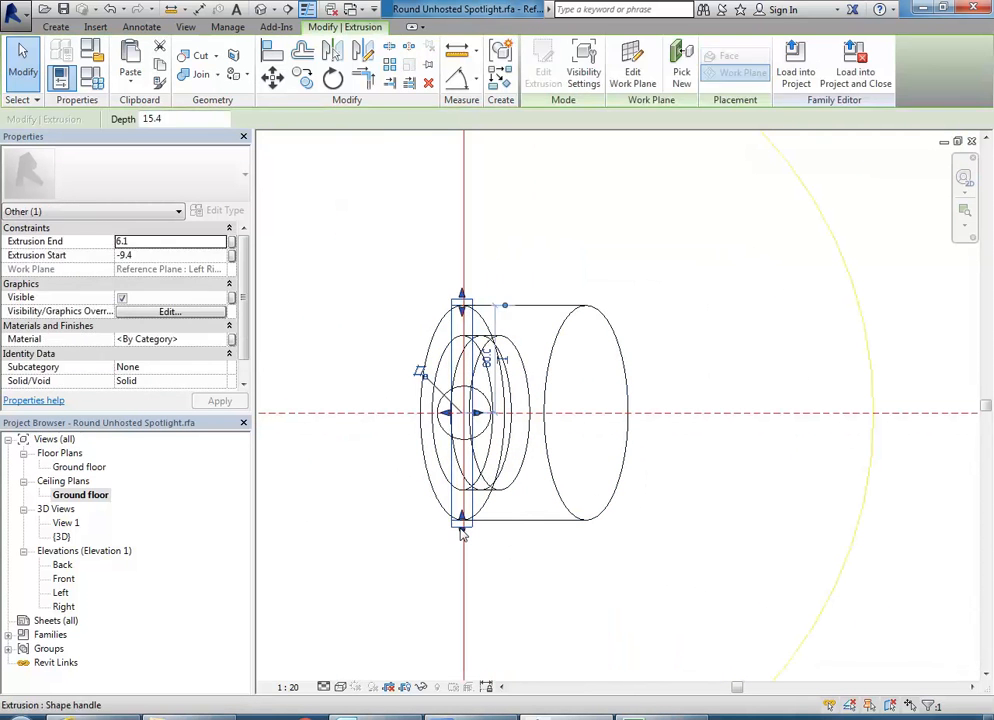
pyautogui.press('Escape')
pyautogui.doubleClick(61, 537)
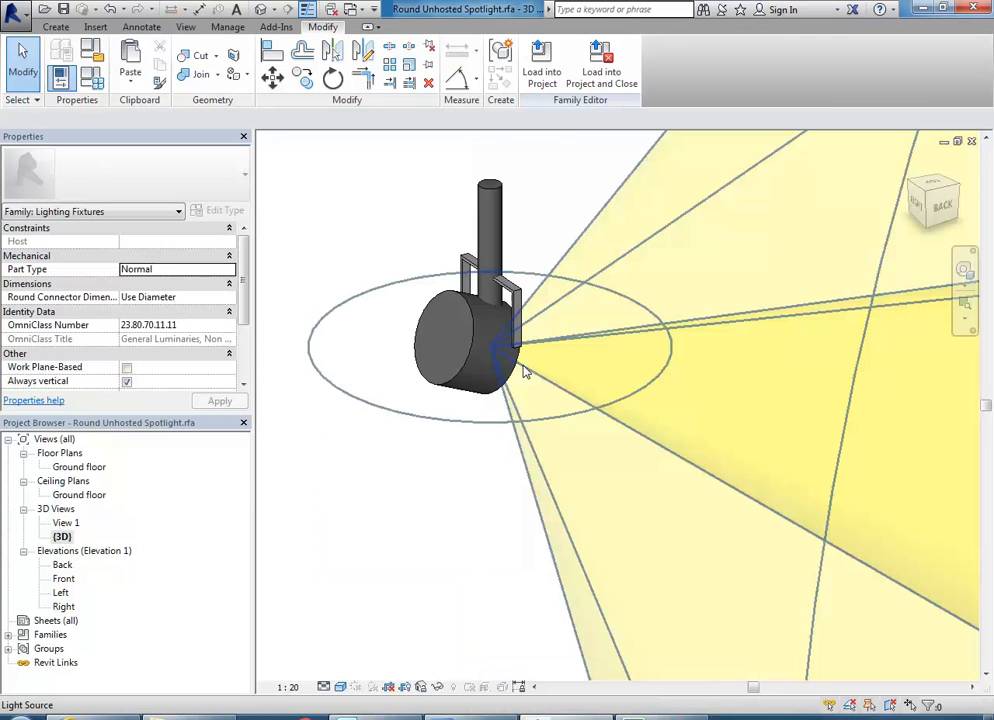
pyautogui.keyDown('shift'); pyautogui.moveTo(517, 370); pyautogui.dragTo(504, 419, button='middle'); pyautogui.keyUp('shift')
pyautogui.scroll(2, 502, 340)
pyautogui.scroll(1, 504, 419)
pyautogui.click(483, 297)
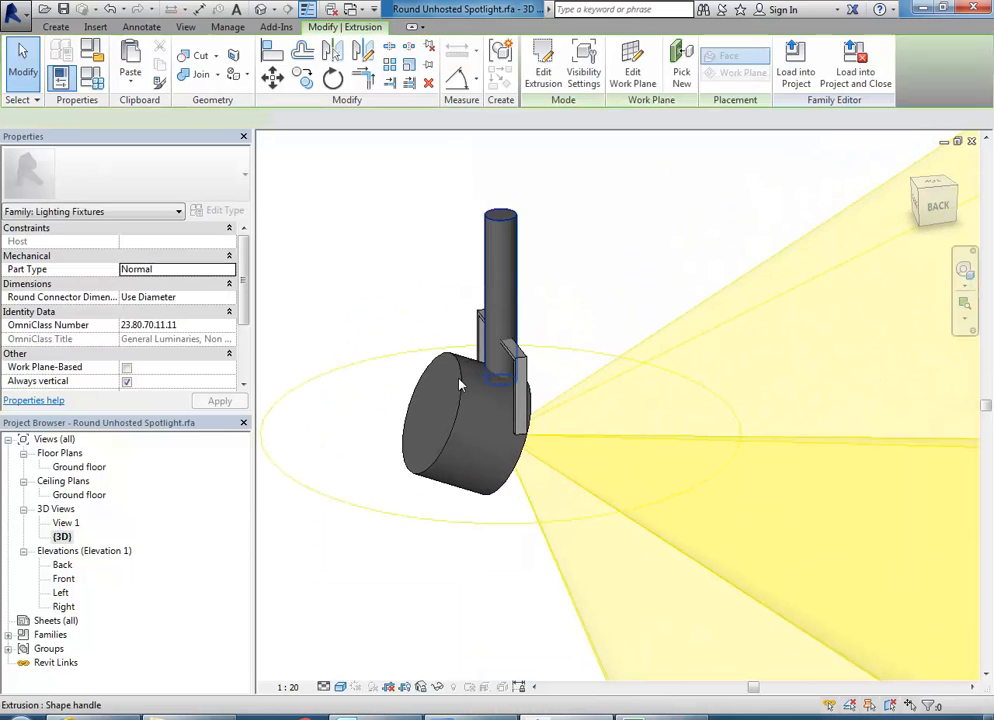
pyautogui.moveTo(506, 377); pyautogui.dragTo(499, 340)
# - Widen the bracket extrusion on both sides of the stem, to an Extrusion Start of about -15.7 and Extrusion End of about 24.6
pyautogui.scroll(3, 499, 262)
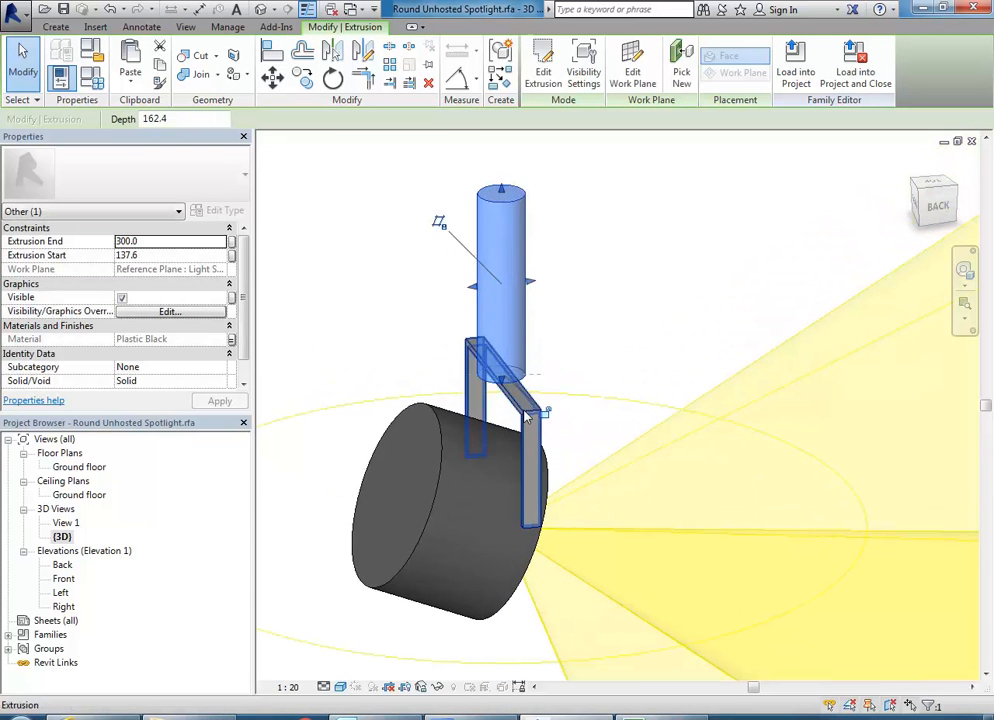
pyautogui.click(488, 441)
pyautogui.moveTo(487, 436); pyautogui.dragTo(538, 428)
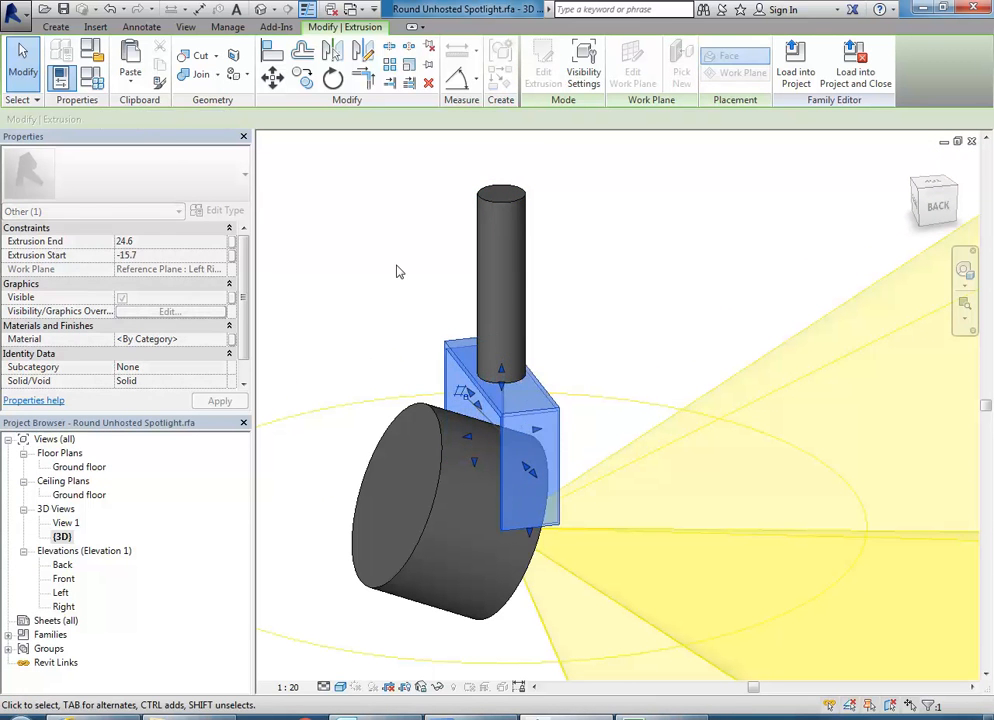
pyautogui.click(400, 287)
# - Open the family types, narrow the dialog so the fixture stays in view, and apply a Tilt Angle of 70° to type 277V
pyautogui.keyDown('shift'); pyautogui.moveTo(402, 297); pyautogui.dragTo(419, 482, button='middle'); pyautogui.keyUp('shift')
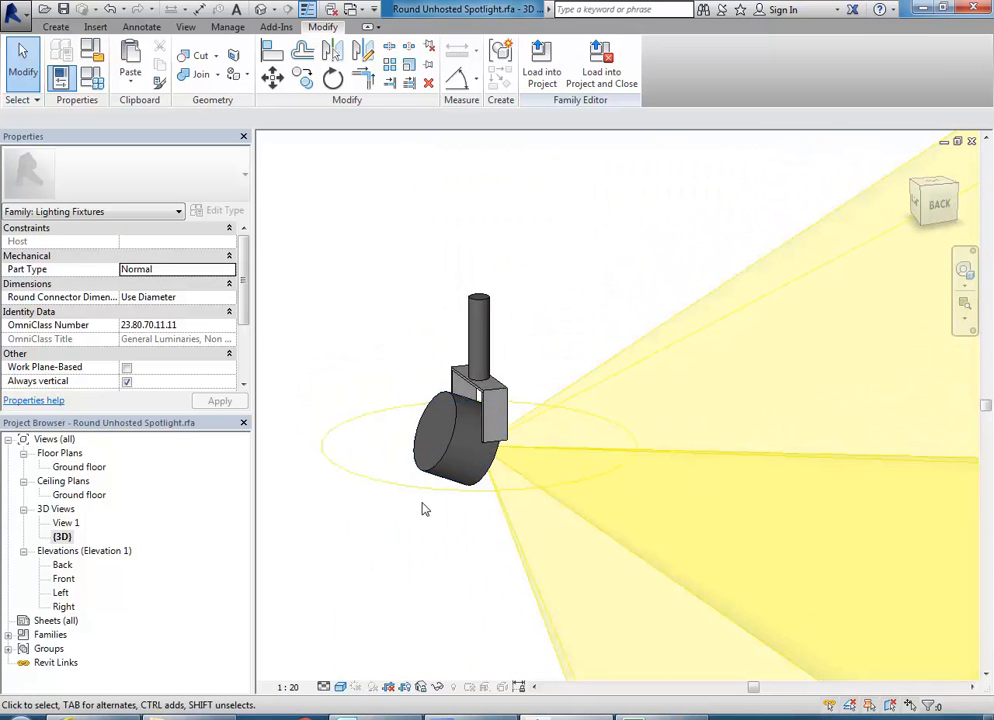
pyautogui.moveTo(357, 301); pyautogui.dragTo(371, 342, button='middle')
pyautogui.click(94, 82)
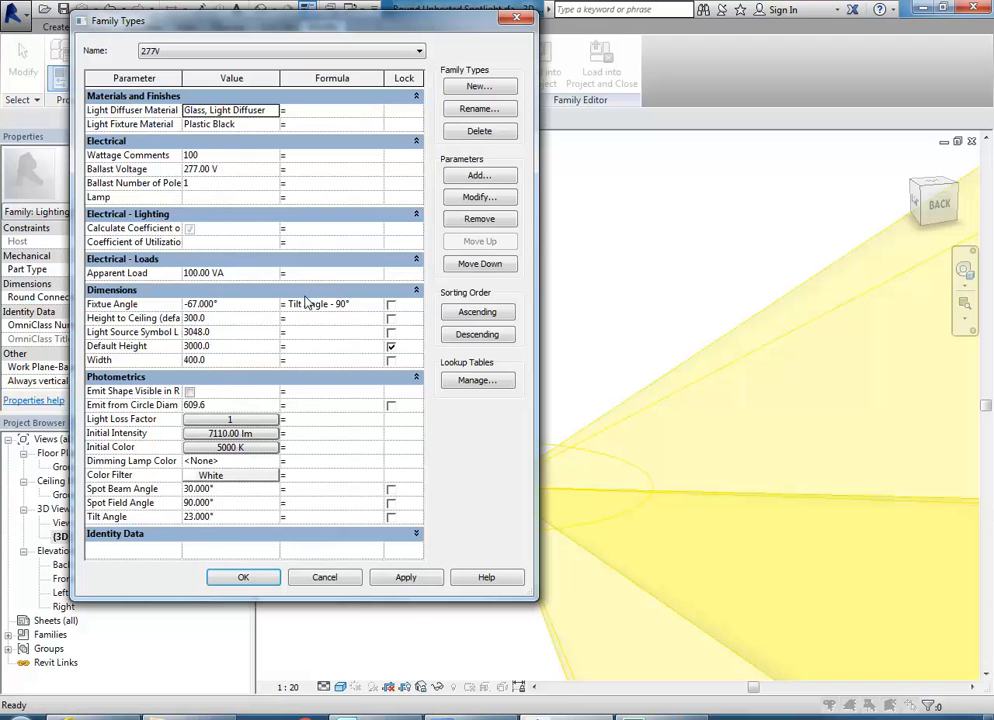
pyautogui.click(215, 516)
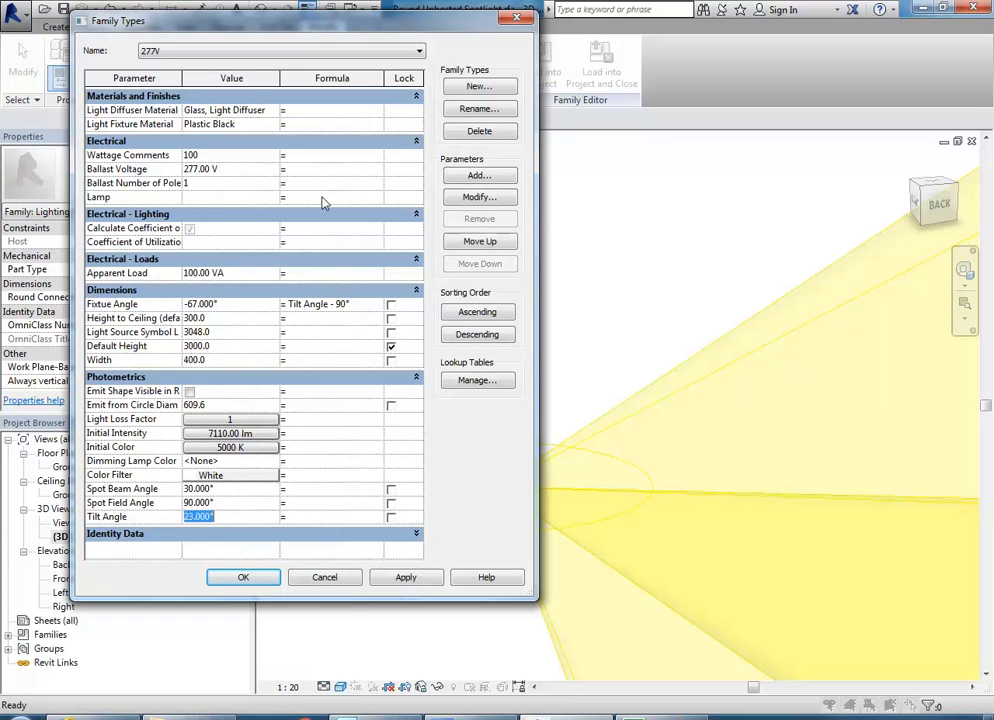
pyautogui.moveTo(530, 596); pyautogui.dragTo(429, 534)
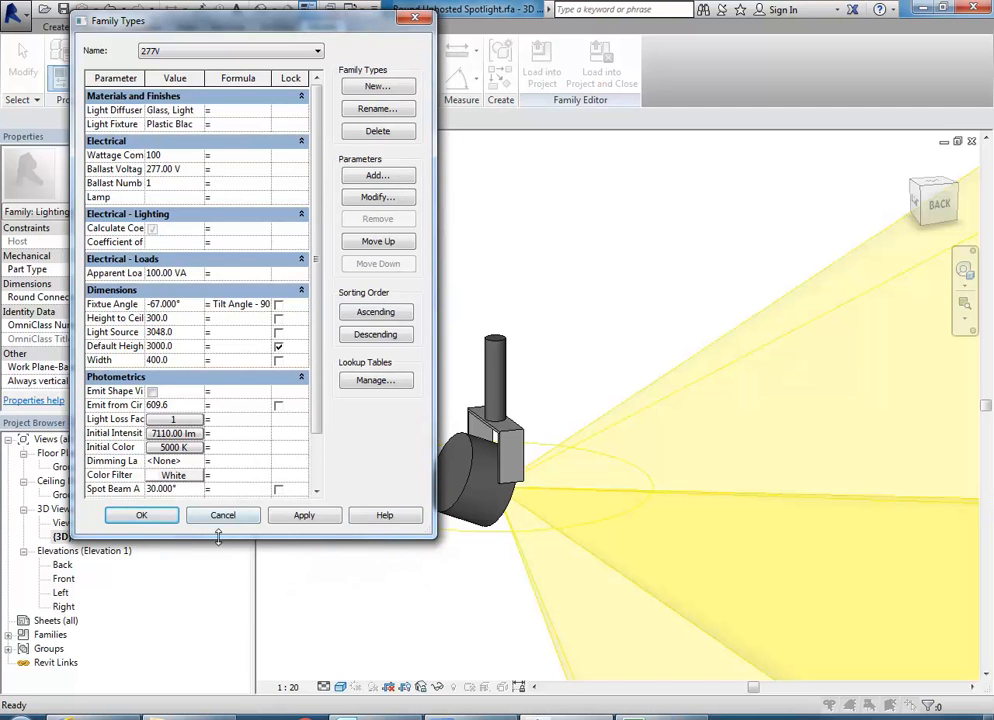
pyautogui.moveTo(218, 537); pyautogui.dragTo(218, 600)
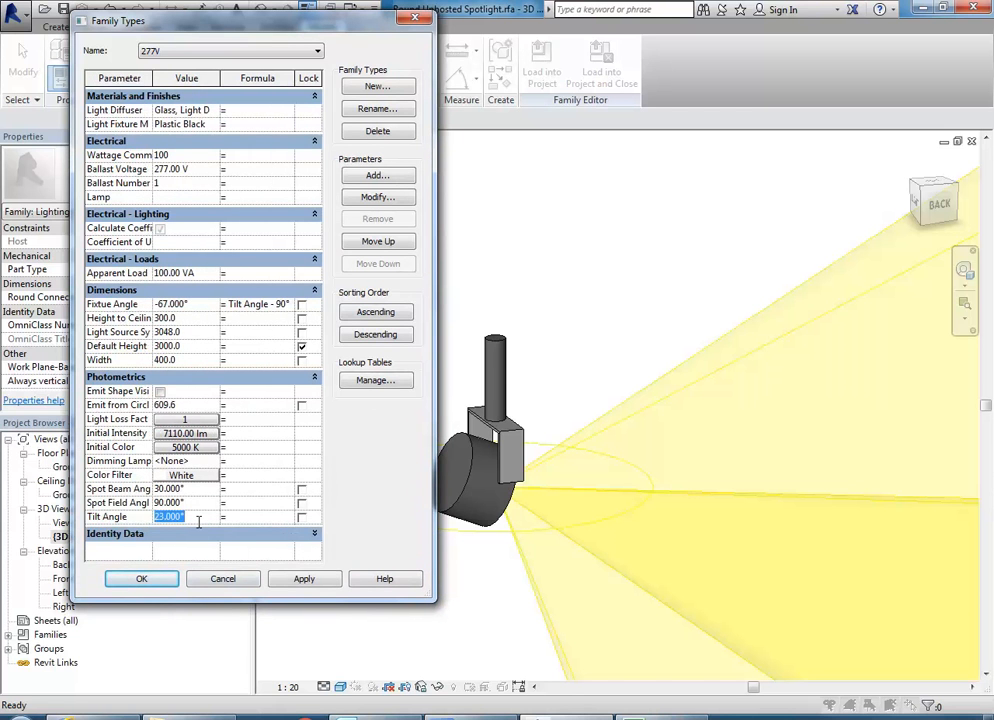
pyautogui.write('70')
pyautogui.click(303, 579)
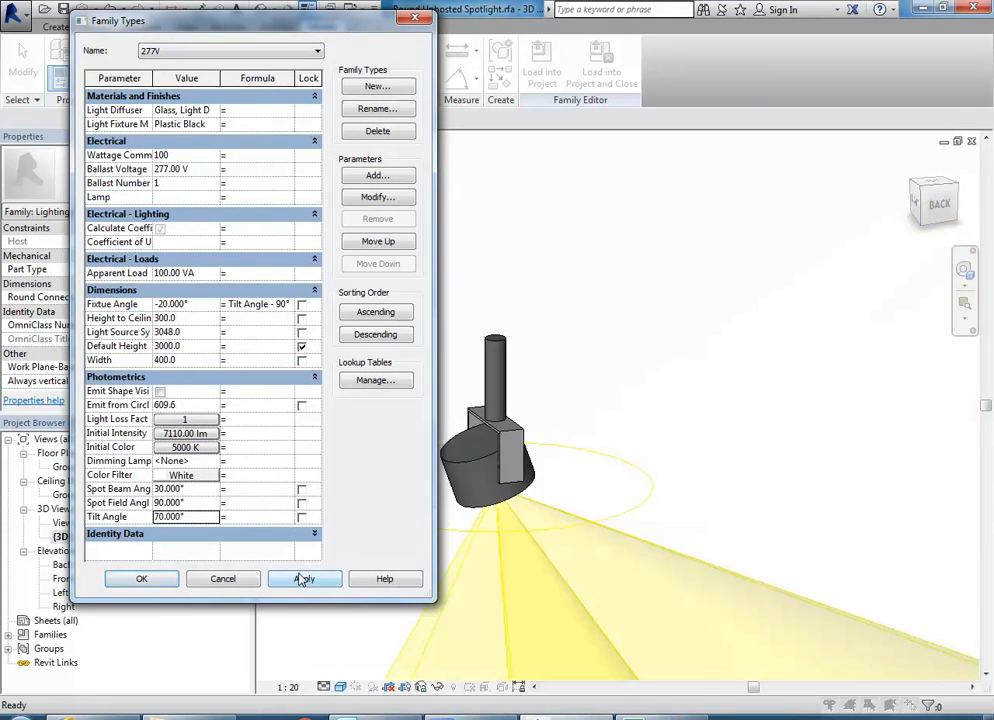
# - Flex the fixture by applying Tilt Angles of 20°, 90°, 0° and 56° in turn
pyautogui.click(199, 518)
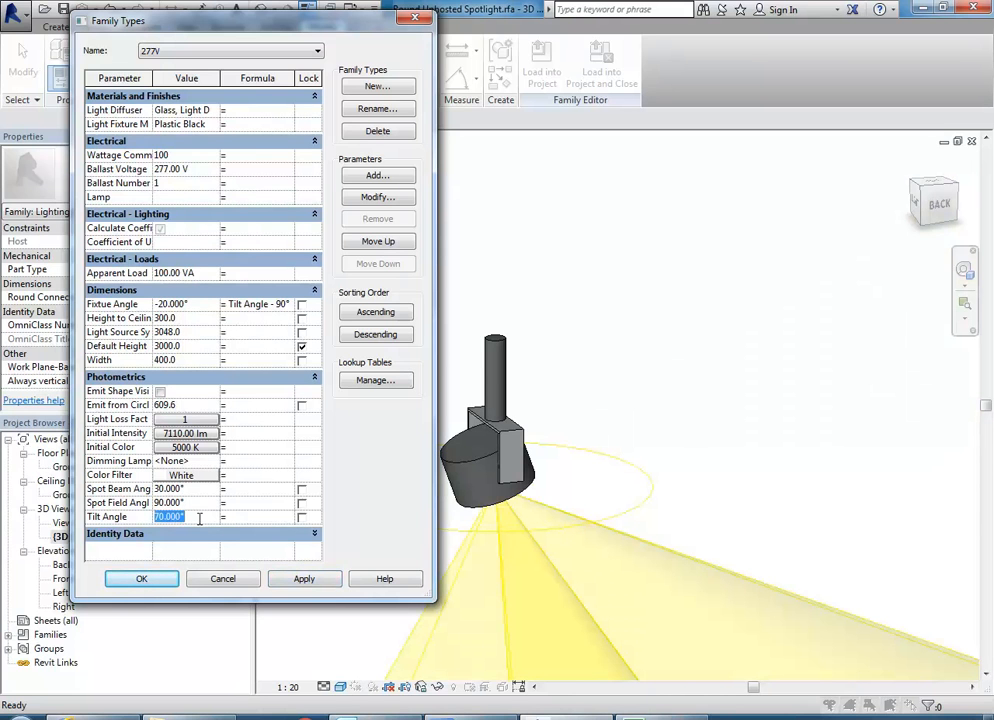
pyautogui.write('20')
pyautogui.click(302, 579)
pyautogui.click(194, 516)
pyautogui.write('90')
pyautogui.click(304, 578)
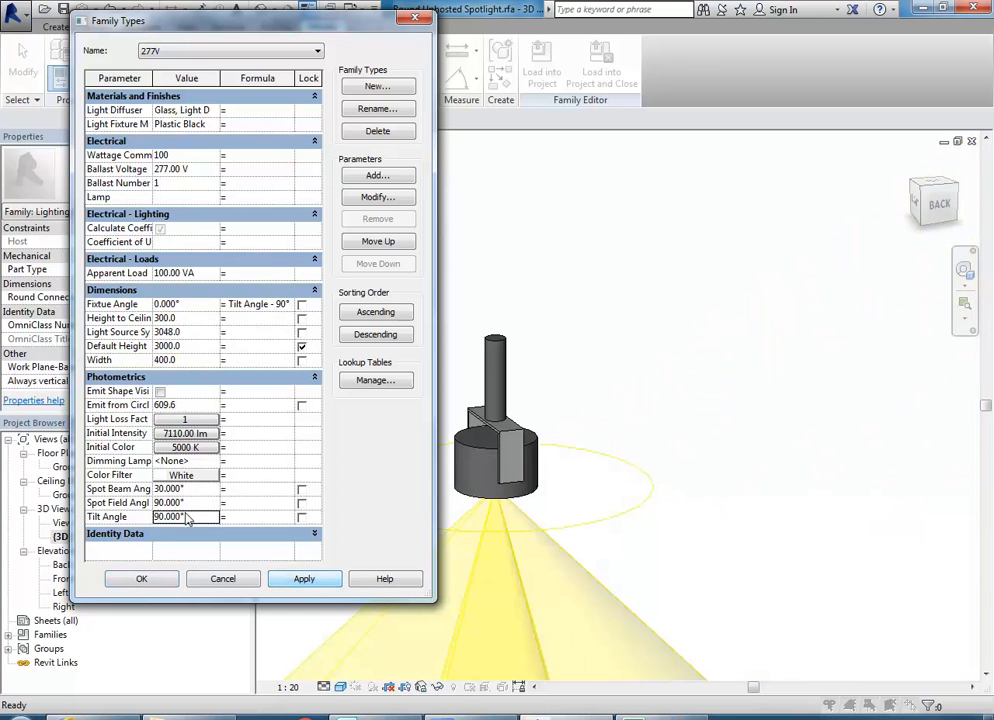
pyautogui.click(194, 518)
pyautogui.write('0')
pyautogui.click(284, 581)
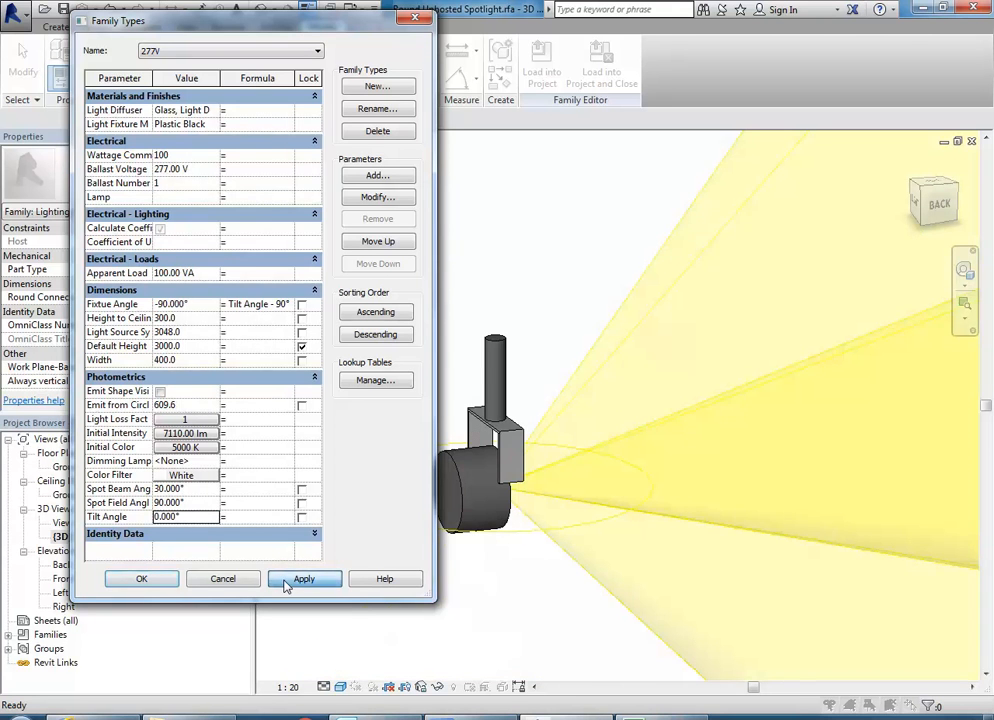
pyautogui.click(196, 518)
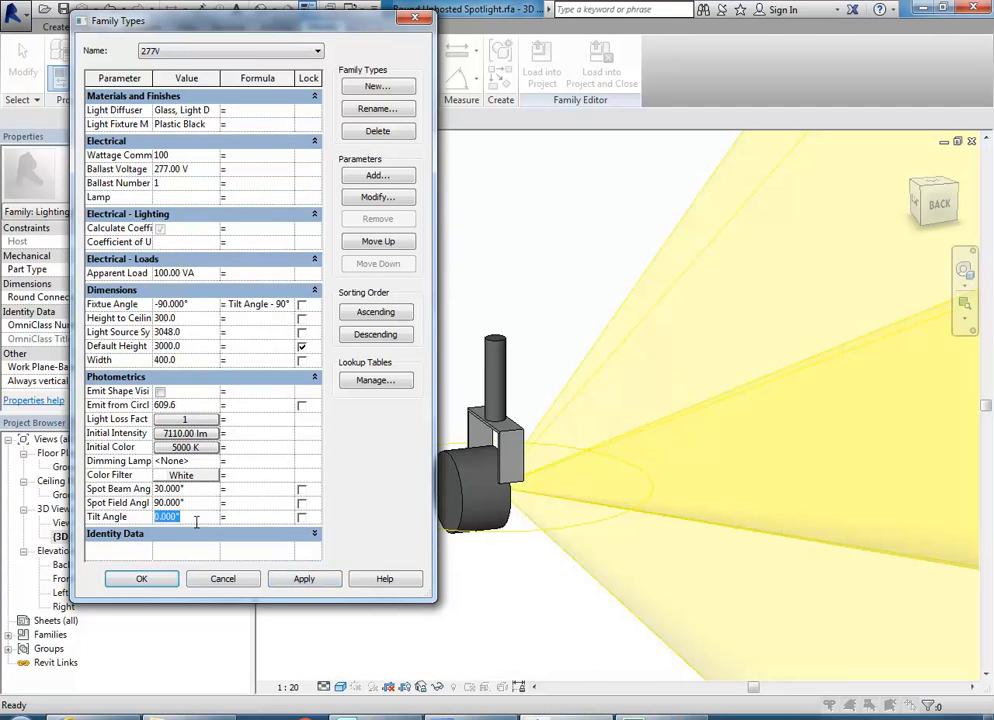
pyautogui.write('56')
pyautogui.click(304, 578)
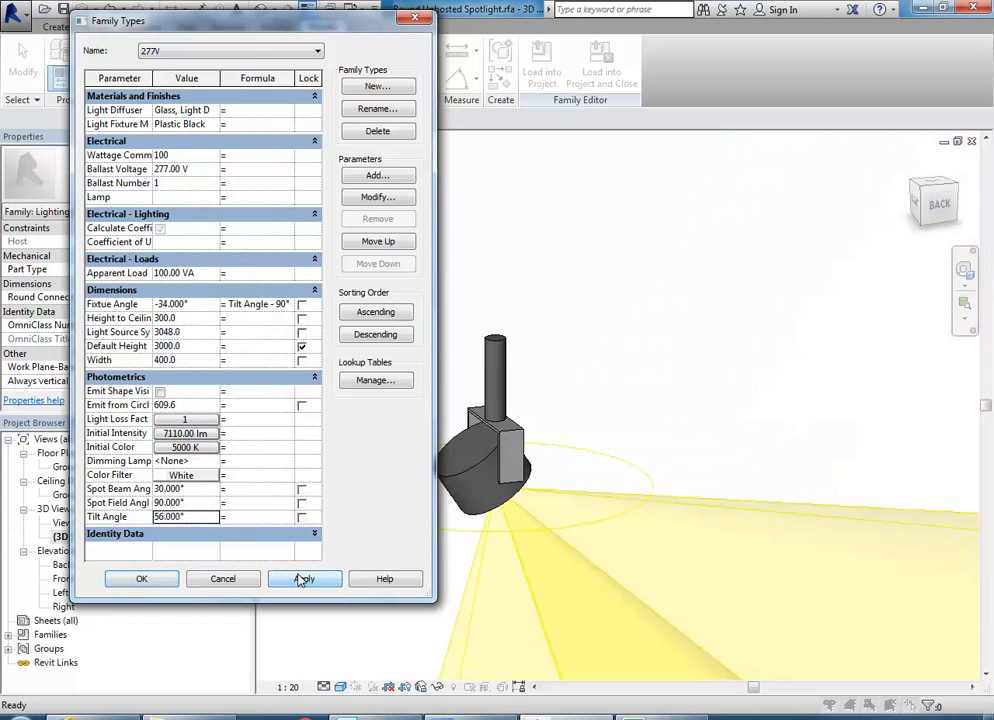
# - Set the Tilt Angle to 45° and accept the family type changes
pyautogui.click(196, 517)
pyautogui.write('45')
pyautogui.click(304, 578)
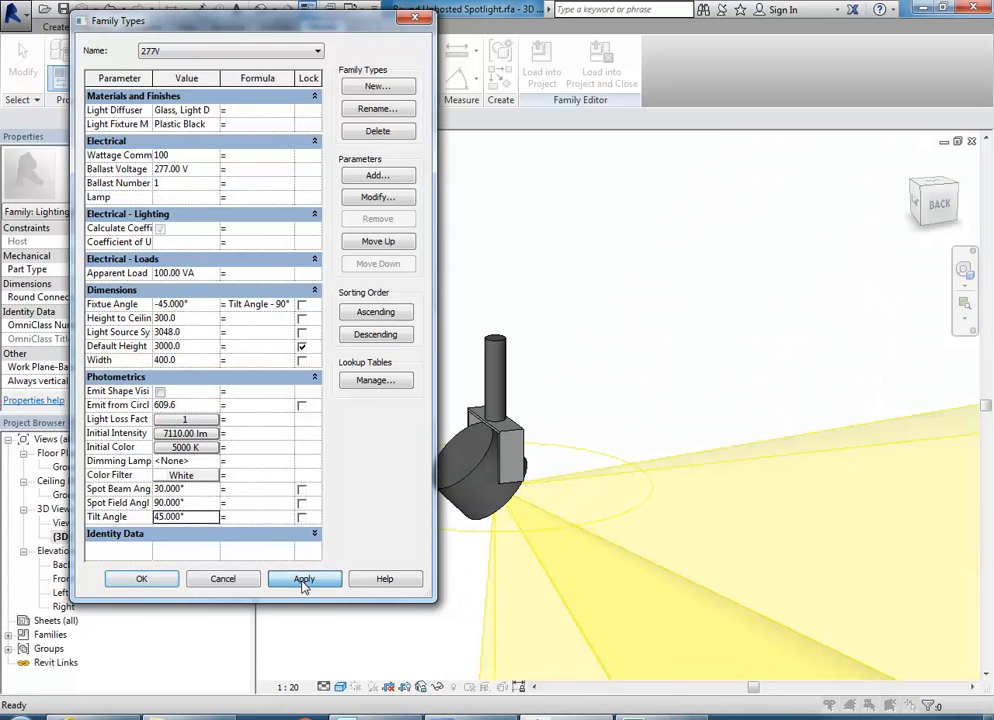
pyautogui.click(141, 579)
pyautogui.keyDown('shift'); pyautogui.moveTo(337, 401); pyautogui.dragTo(386, 344, button='middle'); pyautogui.keyUp('shift')
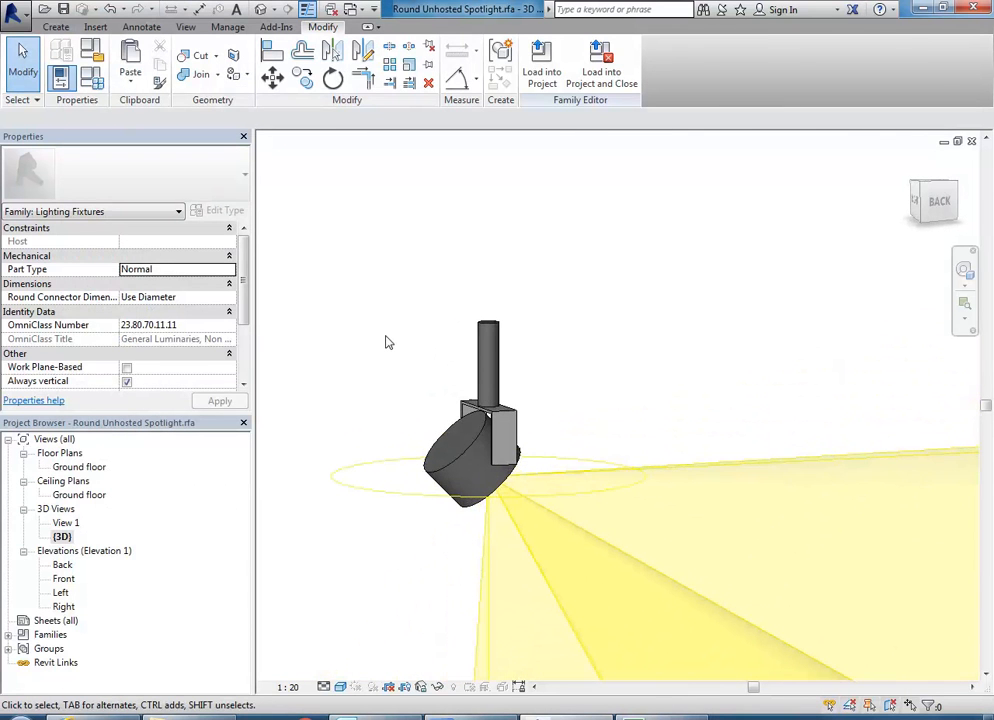
# - Save the spotlight family and load it into the HarringtonSt-14Render Lighting.rvt project
pyautogui.click(14, 12)
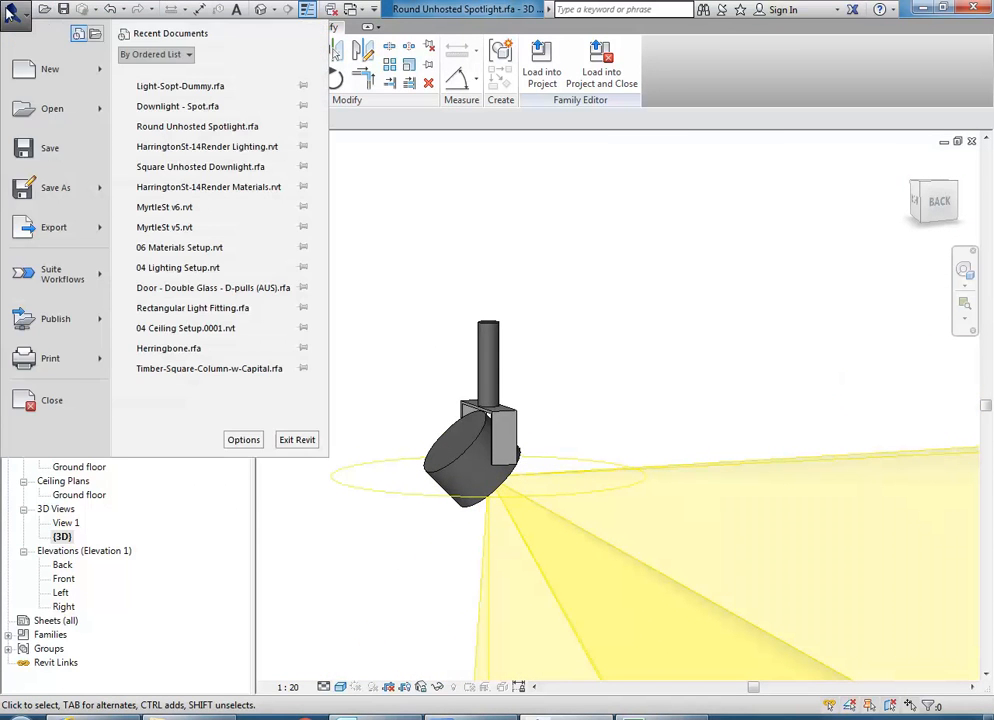
pyautogui.click(44, 148)
pyautogui.click(541, 62)
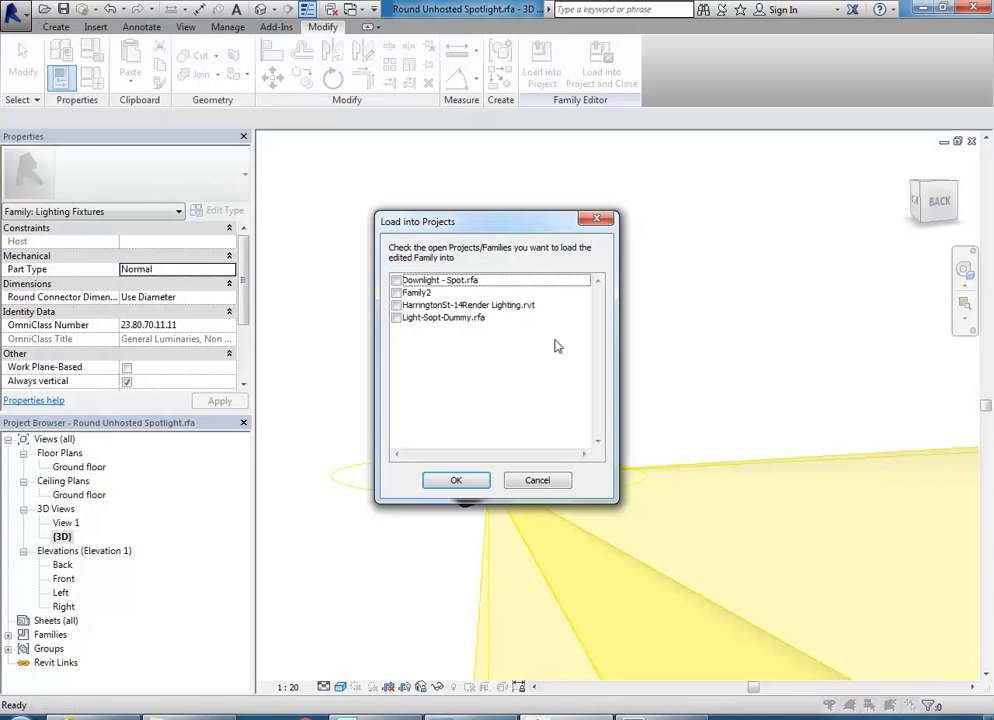
pyautogui.click(397, 306)
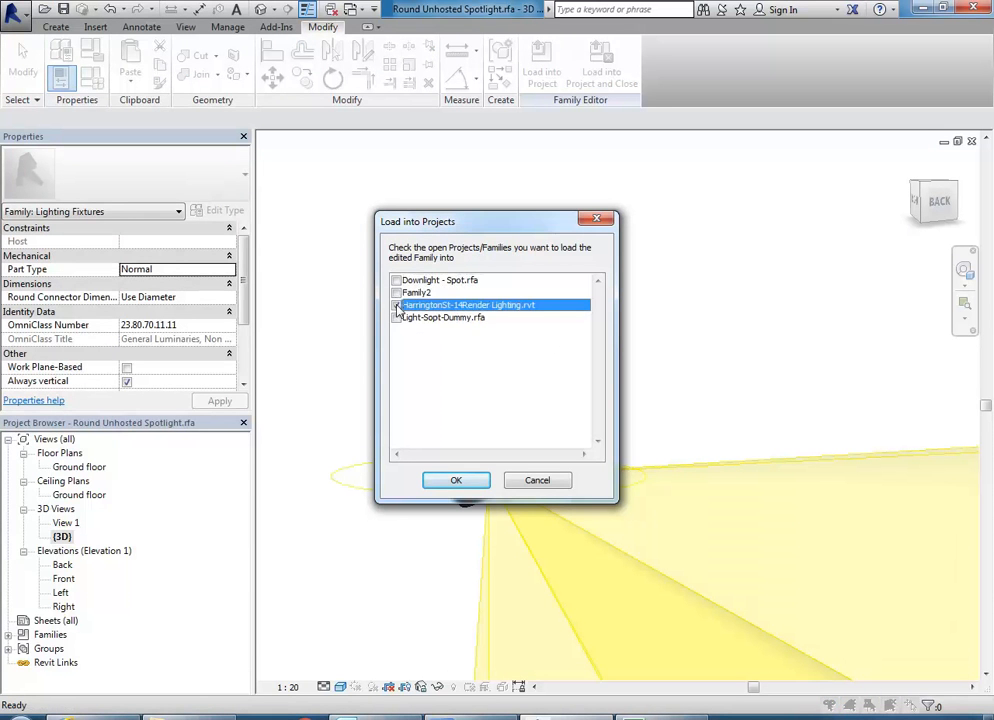
pyautogui.click(456, 480)
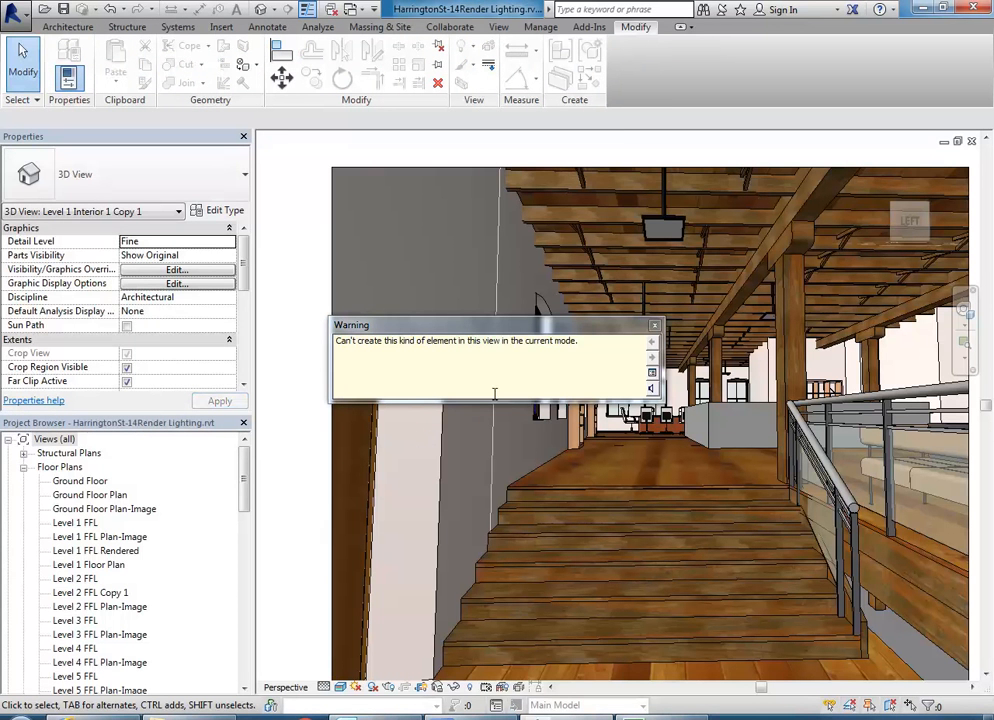
pyautogui.click(653, 328)
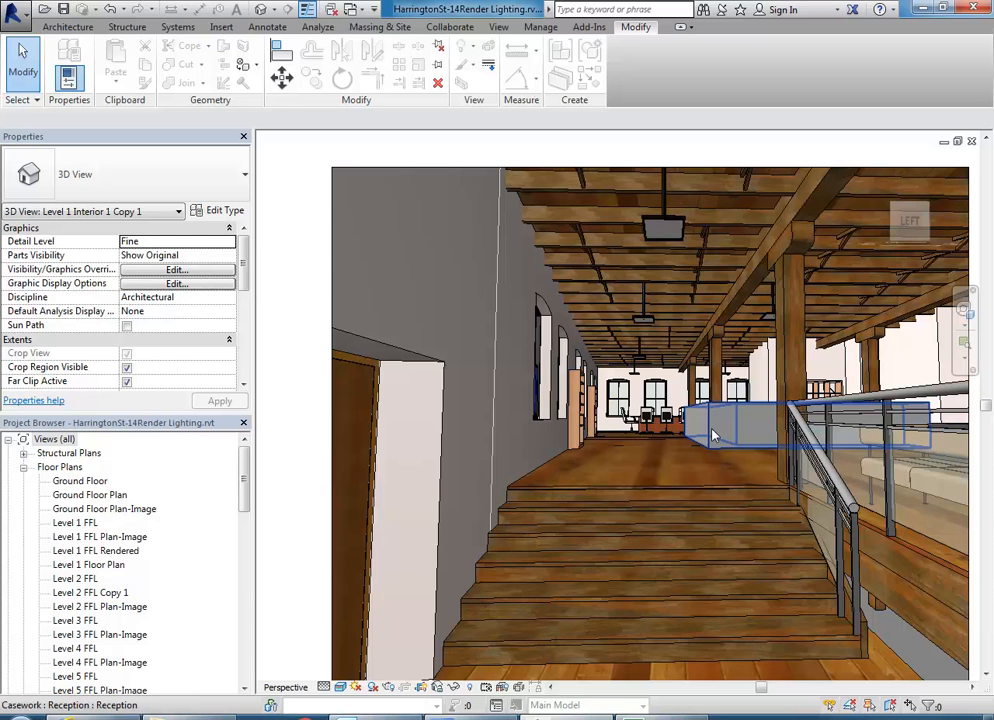
# - Open the Level 1 FFL ceiling plan at the bays with the square light fittings
pyautogui.moveTo(244, 488); pyautogui.dragTo(243, 568)
pyautogui.doubleClick(74, 522)
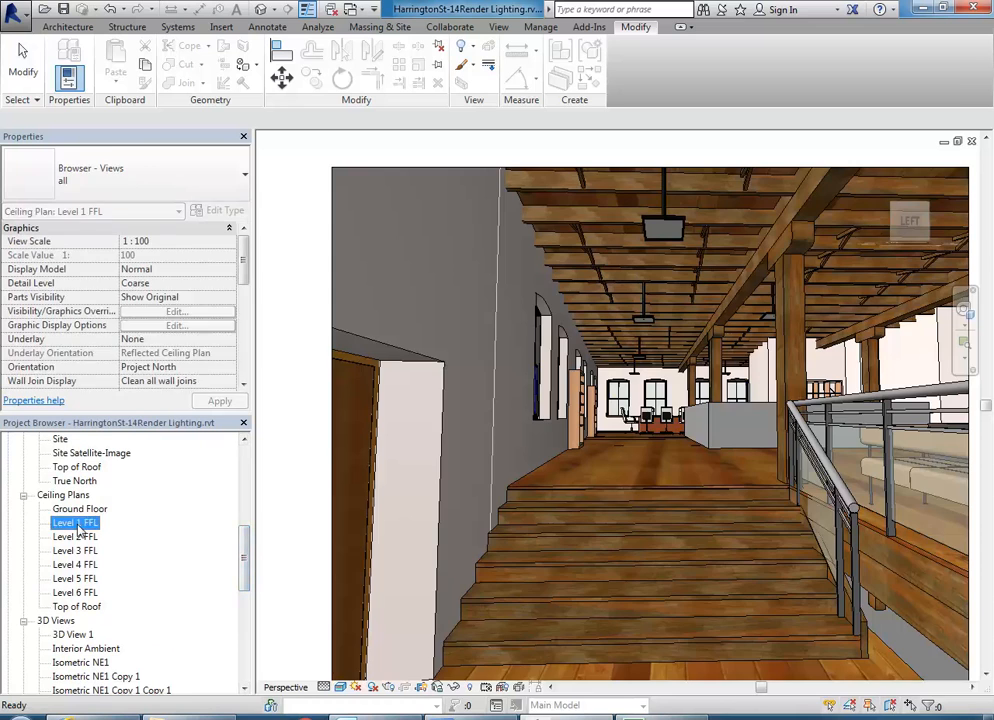
pyautogui.scroll(5, 540, 385)
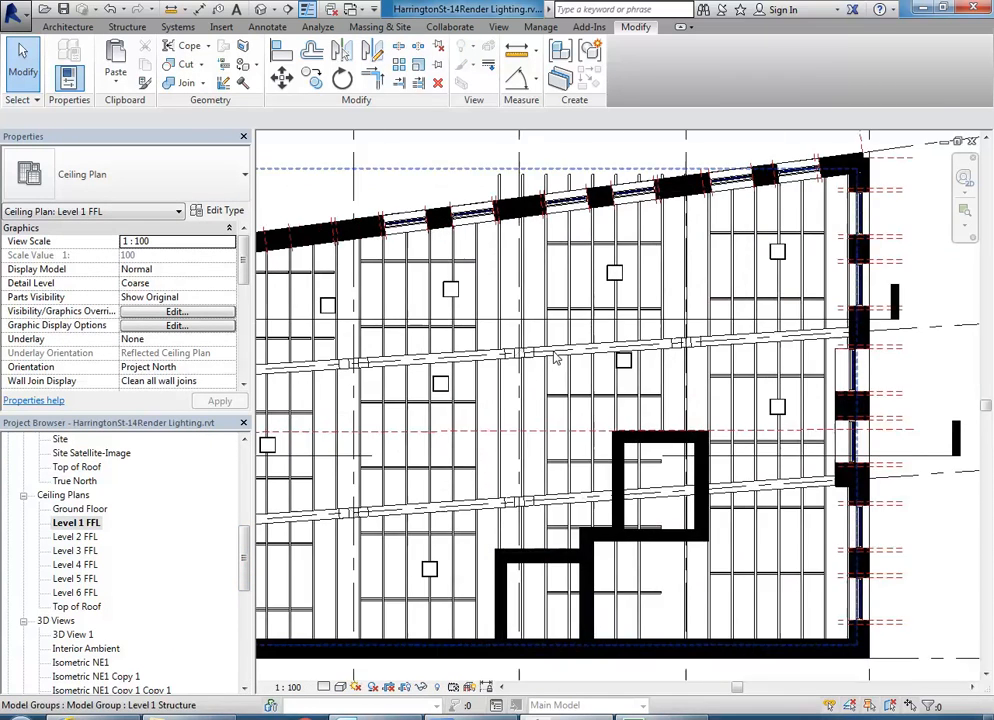
pyautogui.scroll(1, 540, 385)
# - Place three 120V Round Unhosted Spotlights in a row just below a bay's upper square light, the first about 1000 mm from the vertical grid line
pyautogui.click(49, 27)
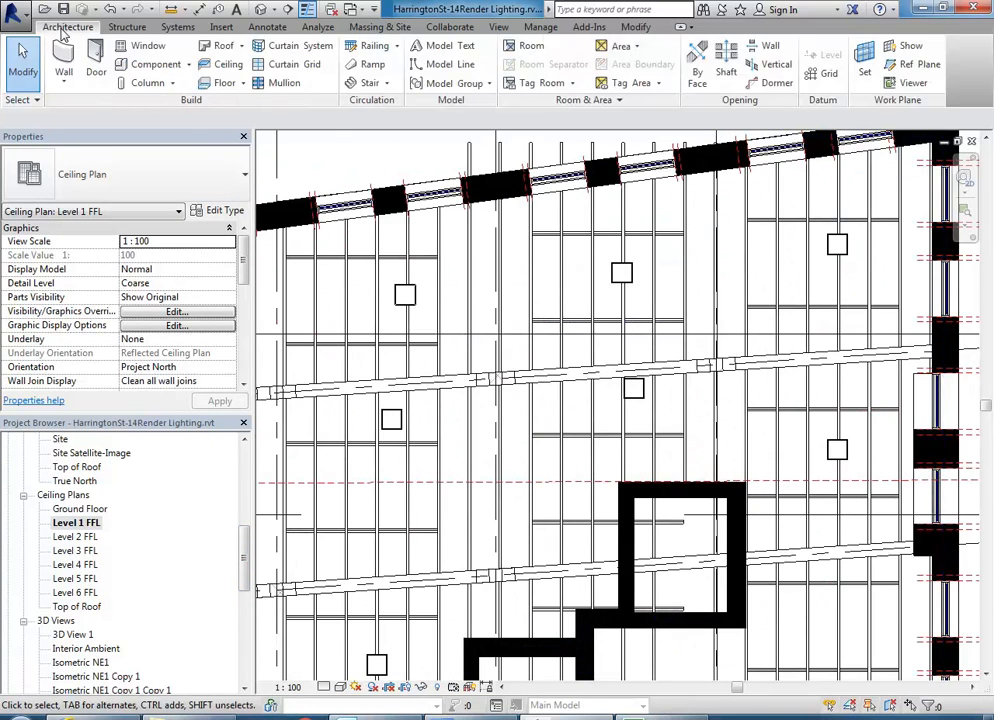
pyautogui.click(165, 65)
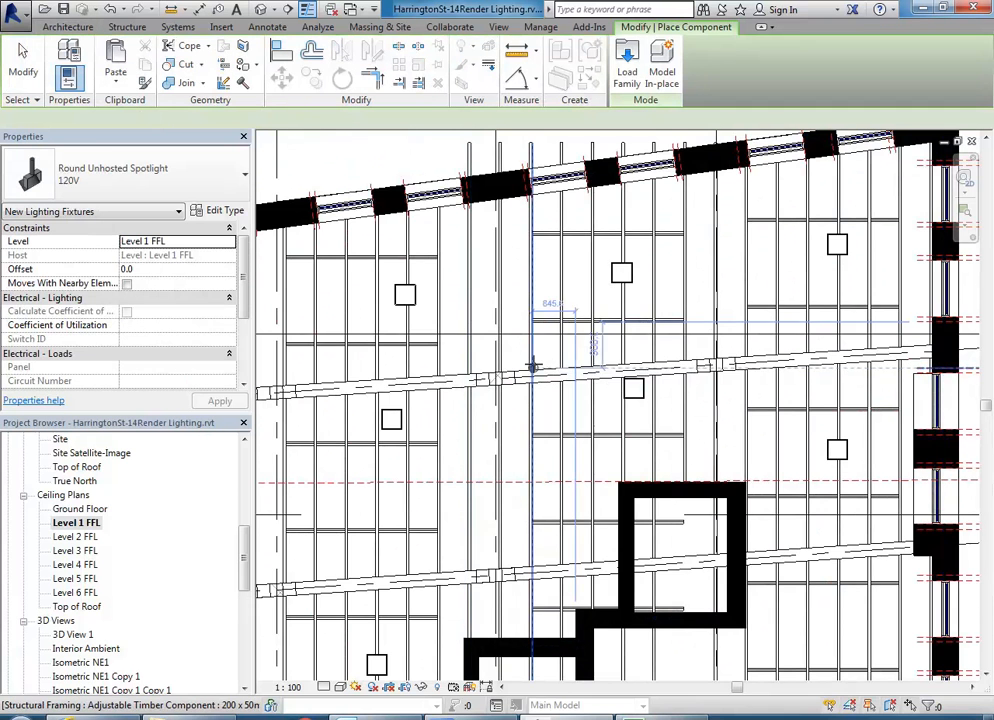
pyautogui.scroll(2, 545, 345)
pyautogui.scroll(2, 546, 342)
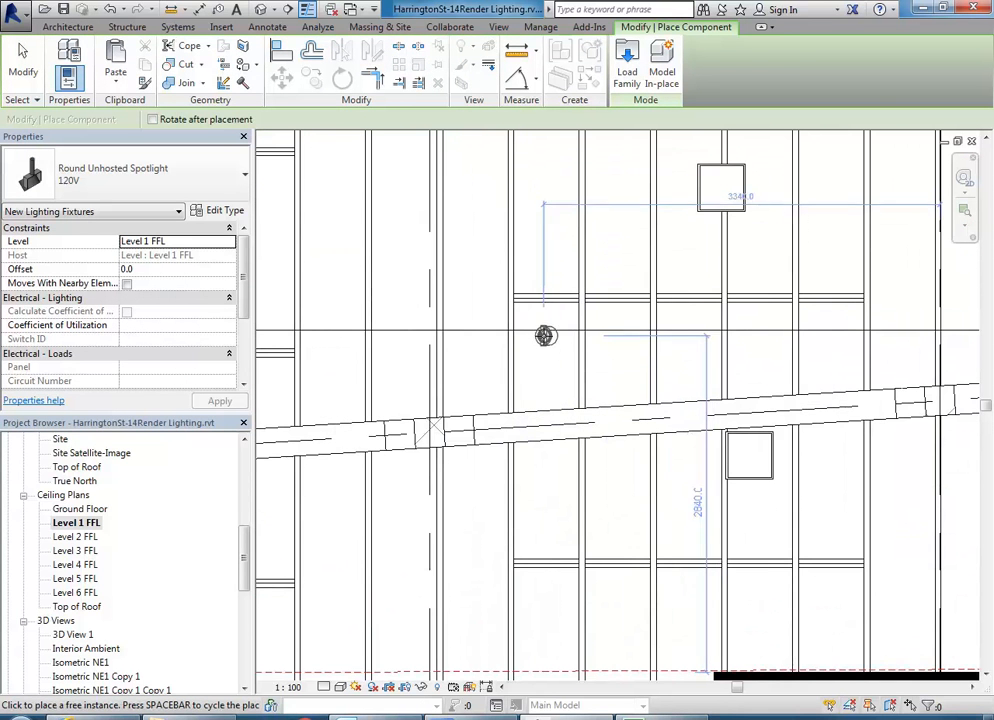
pyautogui.moveTo(545, 339); pyautogui.dragTo(510, 381, button='middle')
pyautogui.click(500, 348)
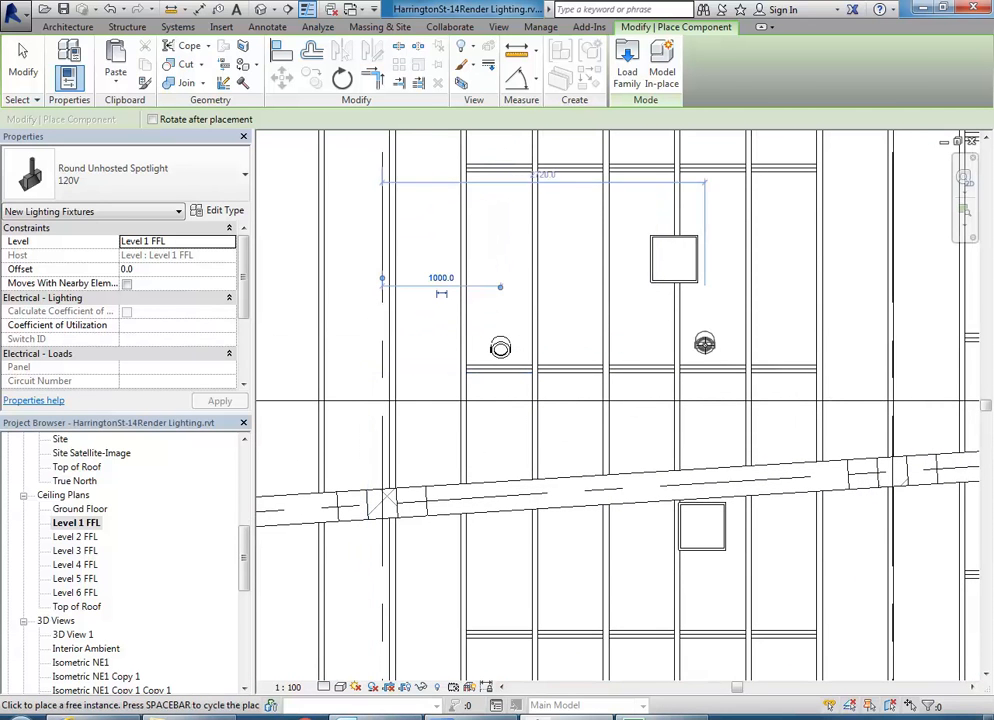
pyautogui.click(650, 341)
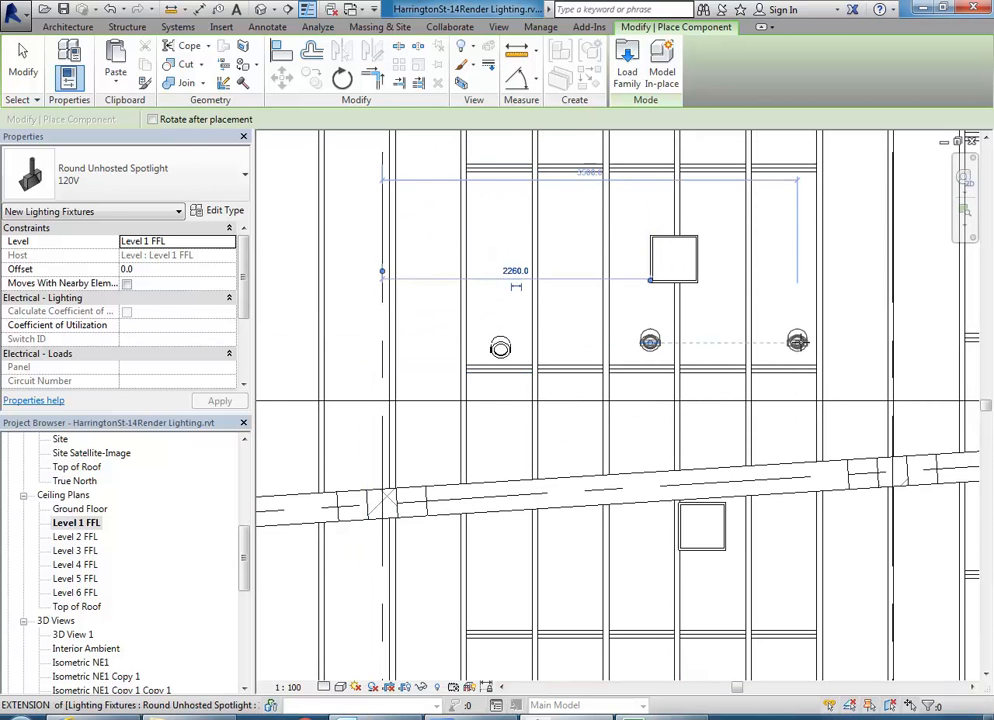
pyautogui.click(802, 341)
pyautogui.rightClick(759, 302)
pyautogui.click(777, 315)
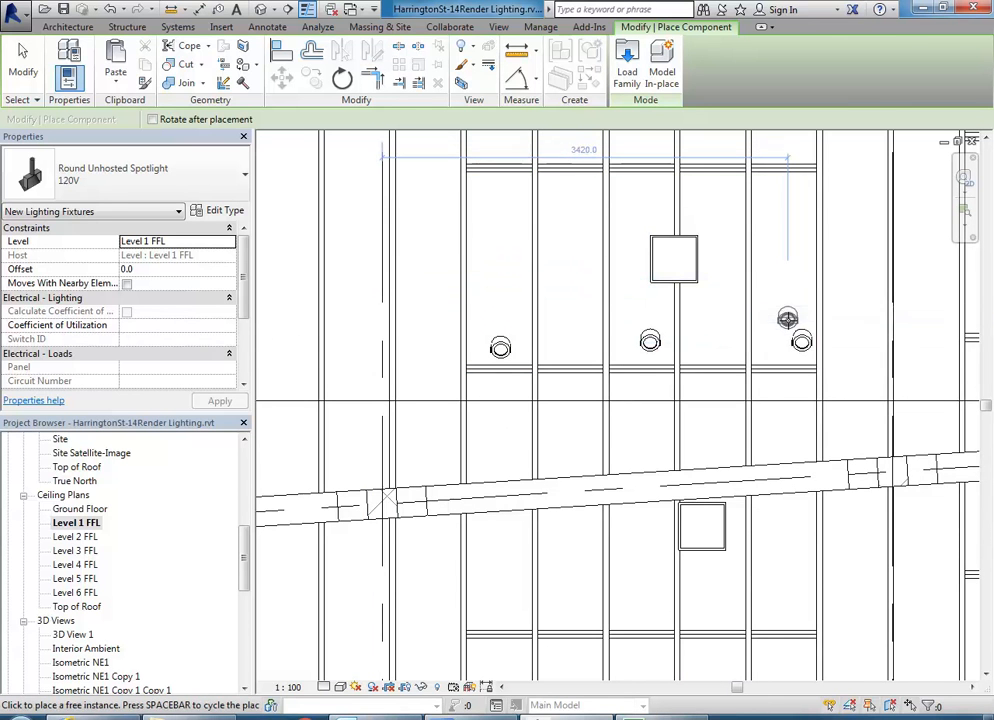
pyautogui.rightClick(786, 319)
pyautogui.click(783, 328)
# - Open the Level 1 Interior 1 Copy 1 3D view and examine the three spotlights hanging from the ceiling
pyautogui.scroll(-1, 788, 332)
pyautogui.moveTo(793, 337); pyautogui.dragTo(630, 341, button='middle')
pyautogui.scroll(-2, 621, 335)
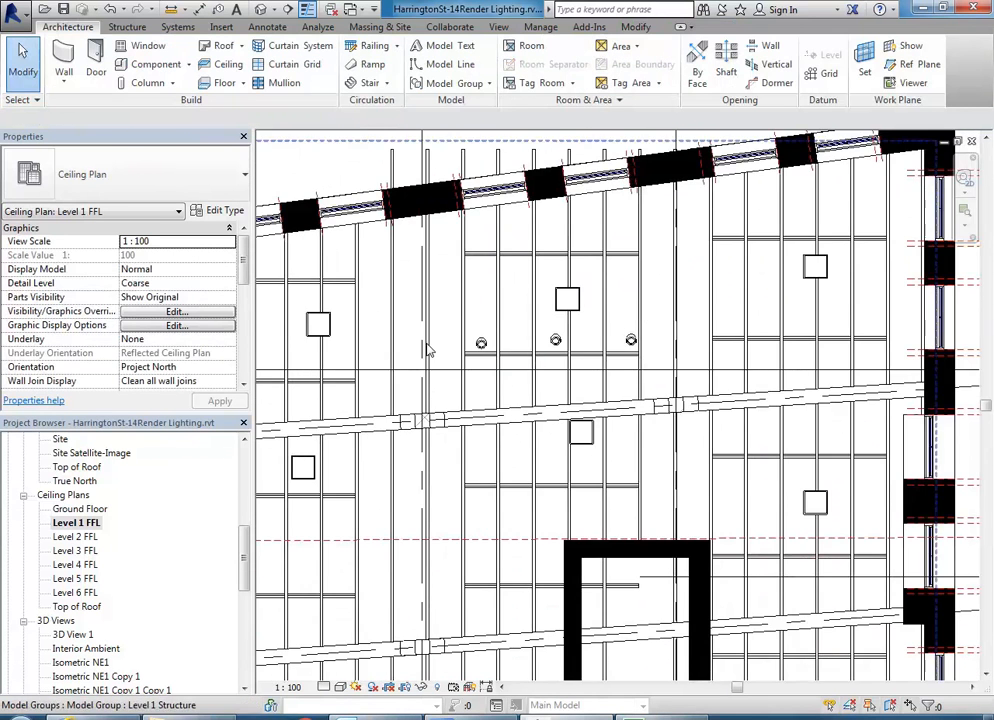
pyautogui.moveTo(516, 331); pyautogui.dragTo(572, 326, button='middle')
pyautogui.moveTo(240, 558); pyautogui.dragTo(241, 599)
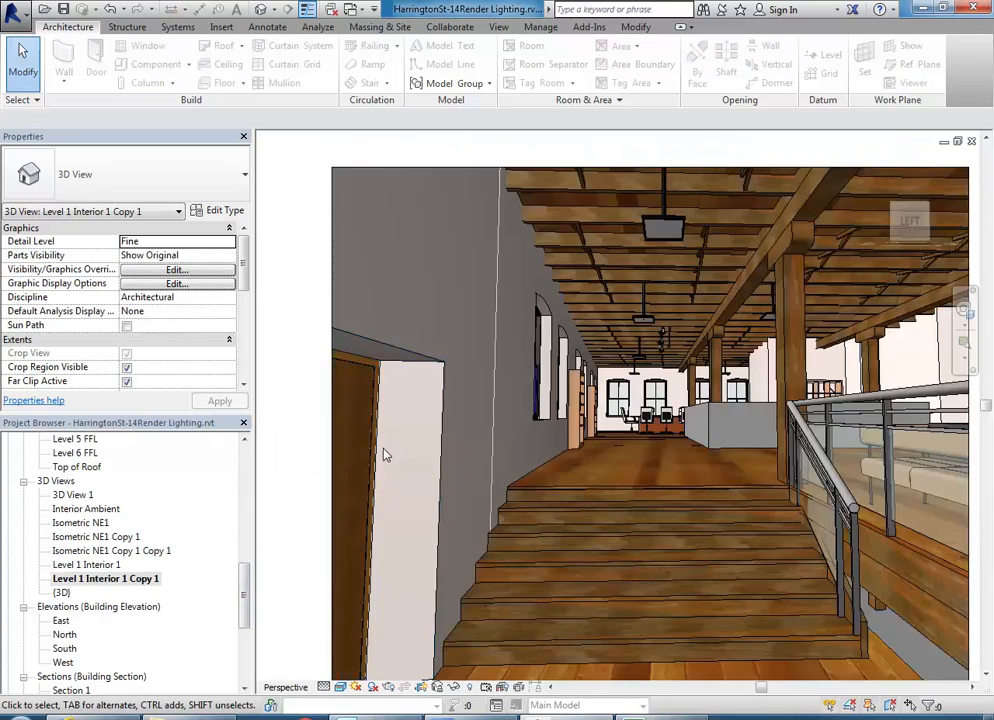
pyautogui.scroll(5, 677, 328)
pyautogui.scroll(3, 650, 400)
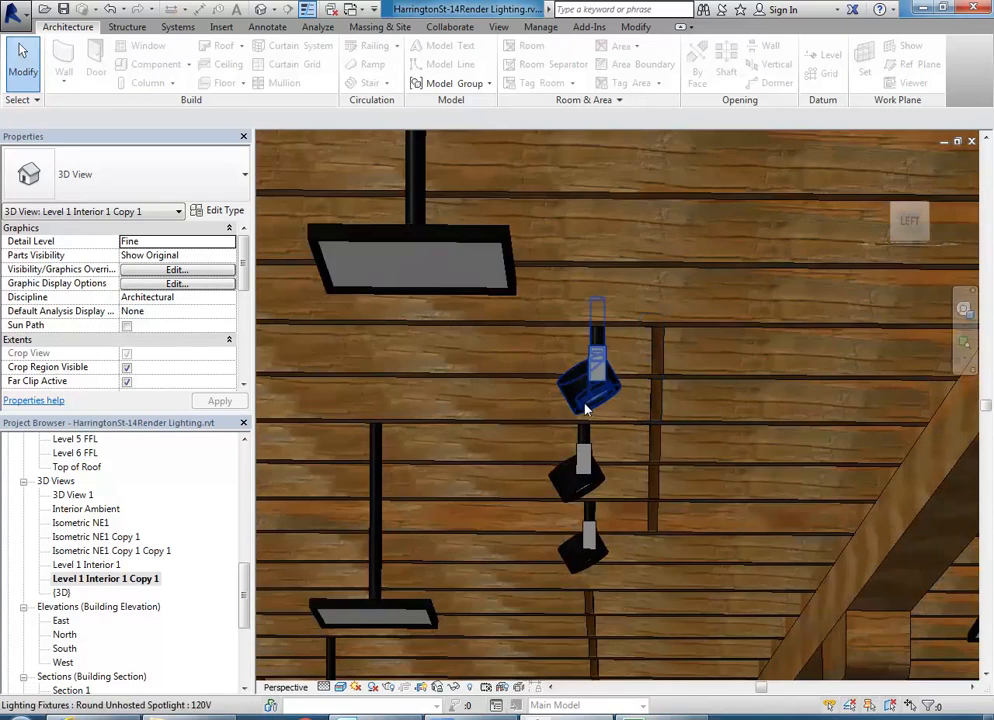
pyautogui.scroll(-6, 583, 400)
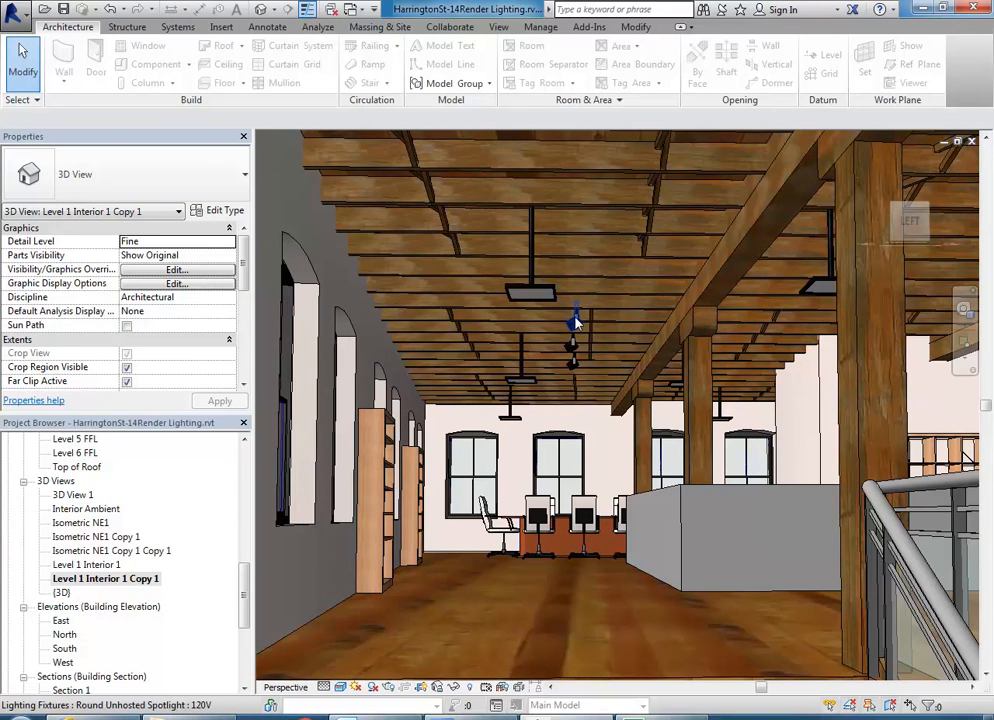
# - Set the Tilt Angle of the 120V Round Unhosted Spotlight type to 45° and check the three spotlights up close
pyautogui.click(575, 319)
pyautogui.click(216, 211)
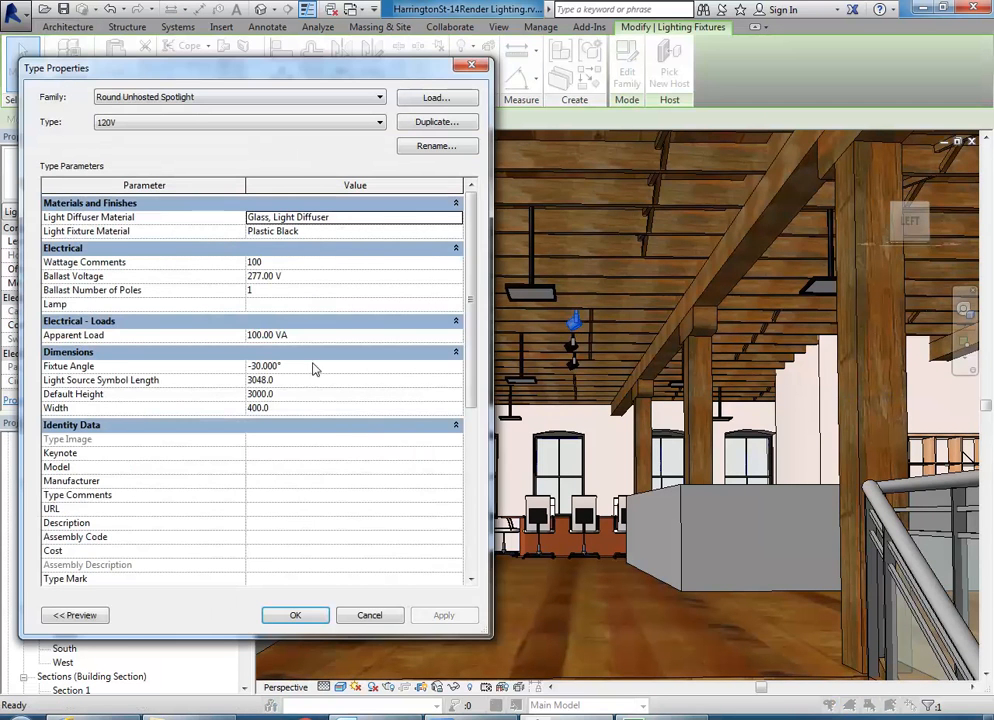
pyautogui.scroll(-6, 472, 302)
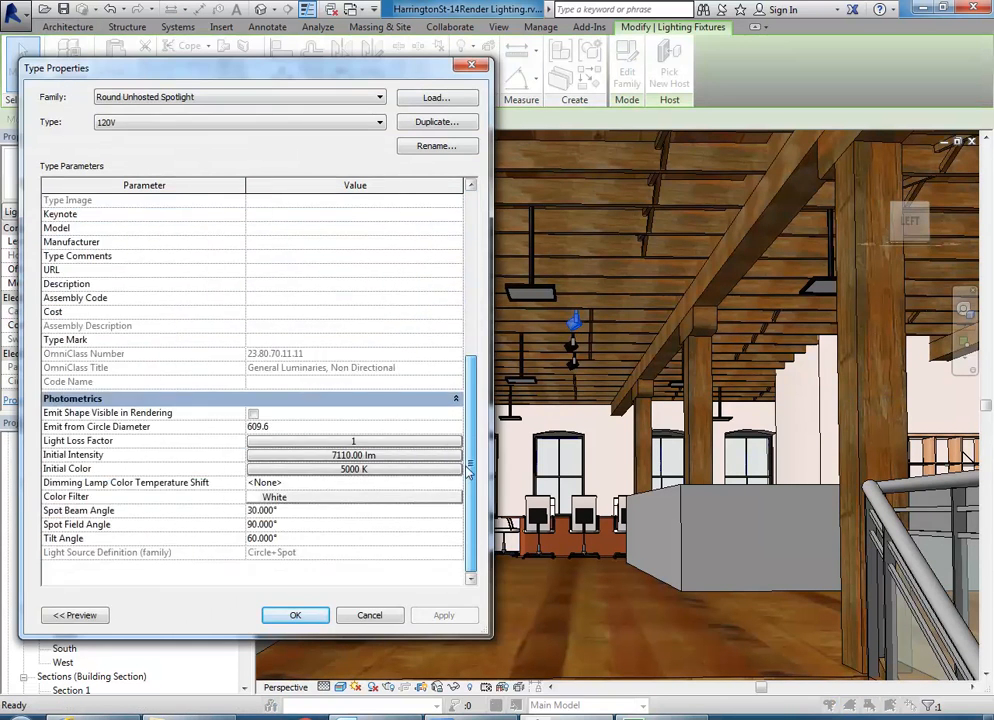
pyautogui.click(297, 540)
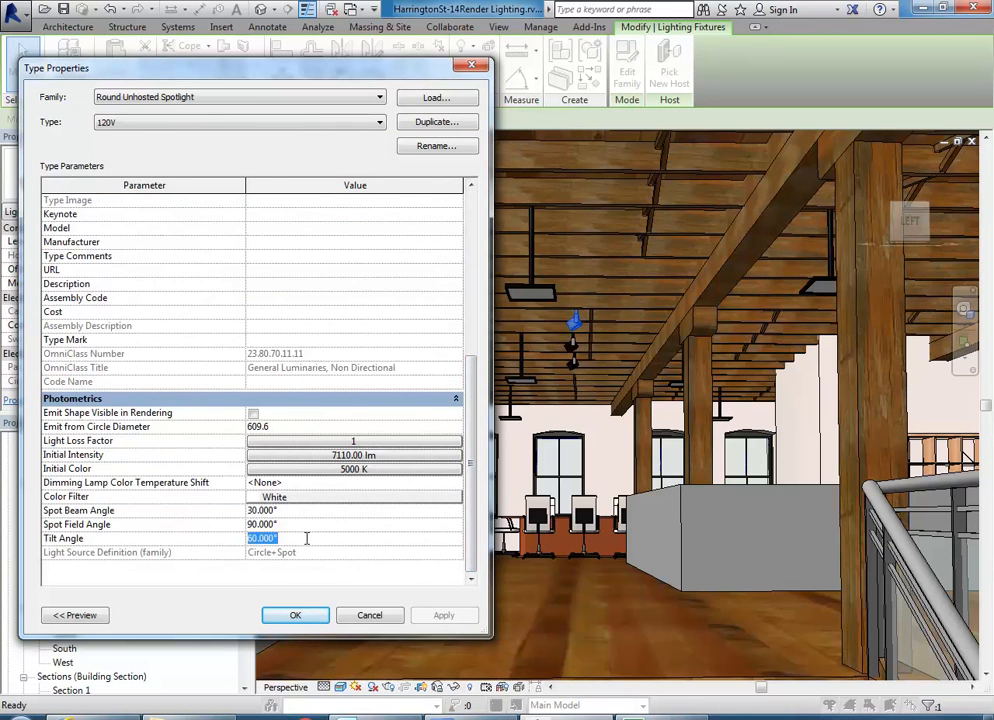
pyautogui.write('45')
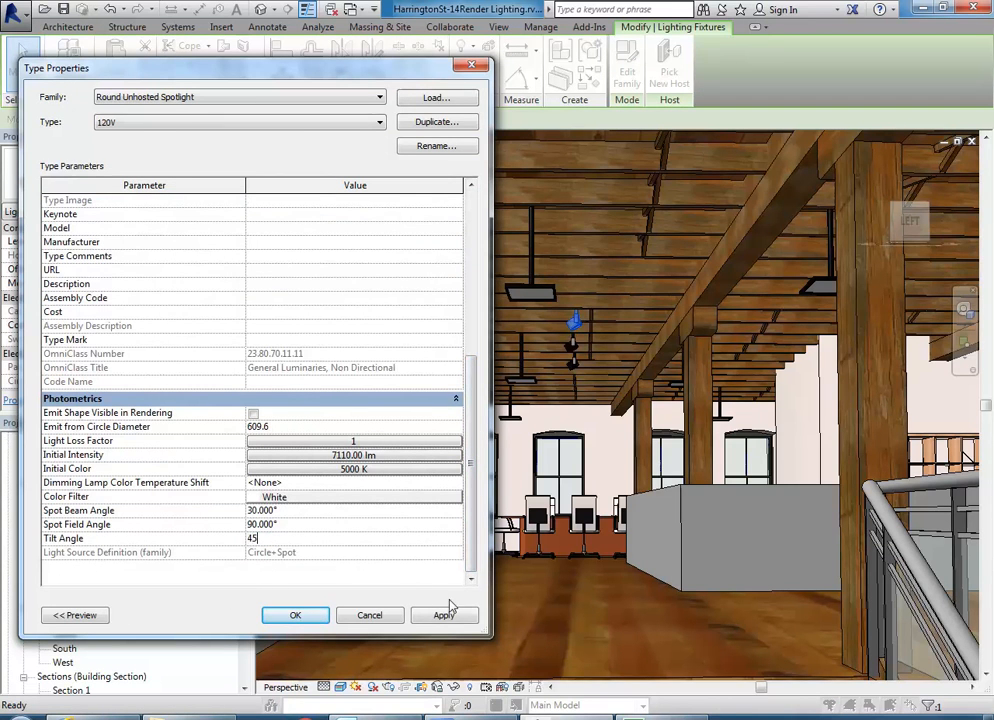
pyautogui.click(444, 615)
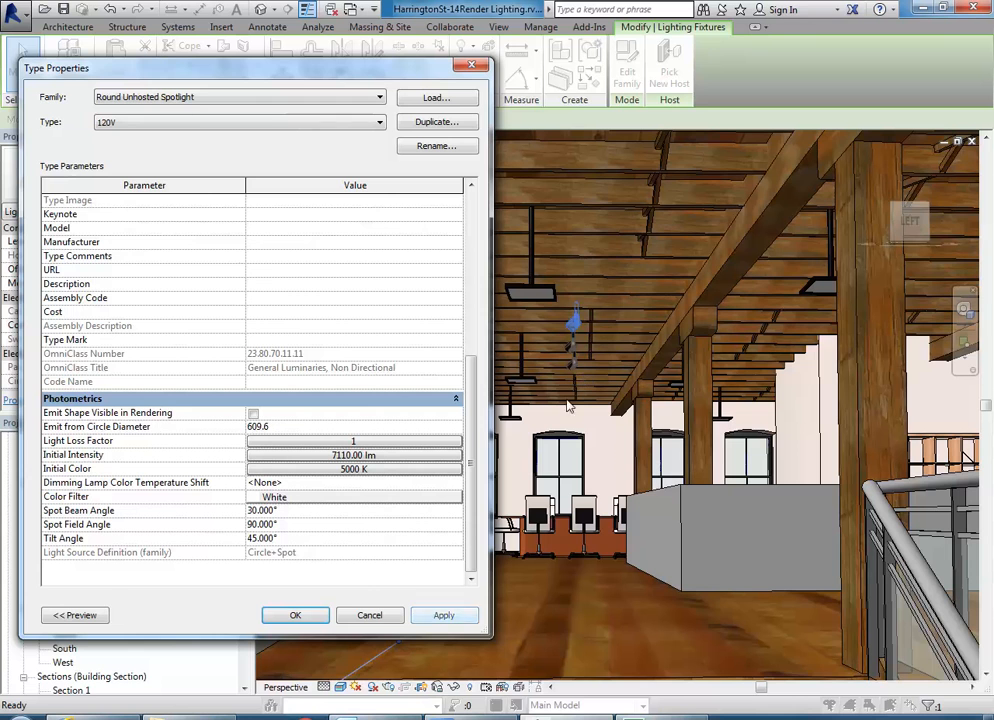
pyautogui.click(298, 614)
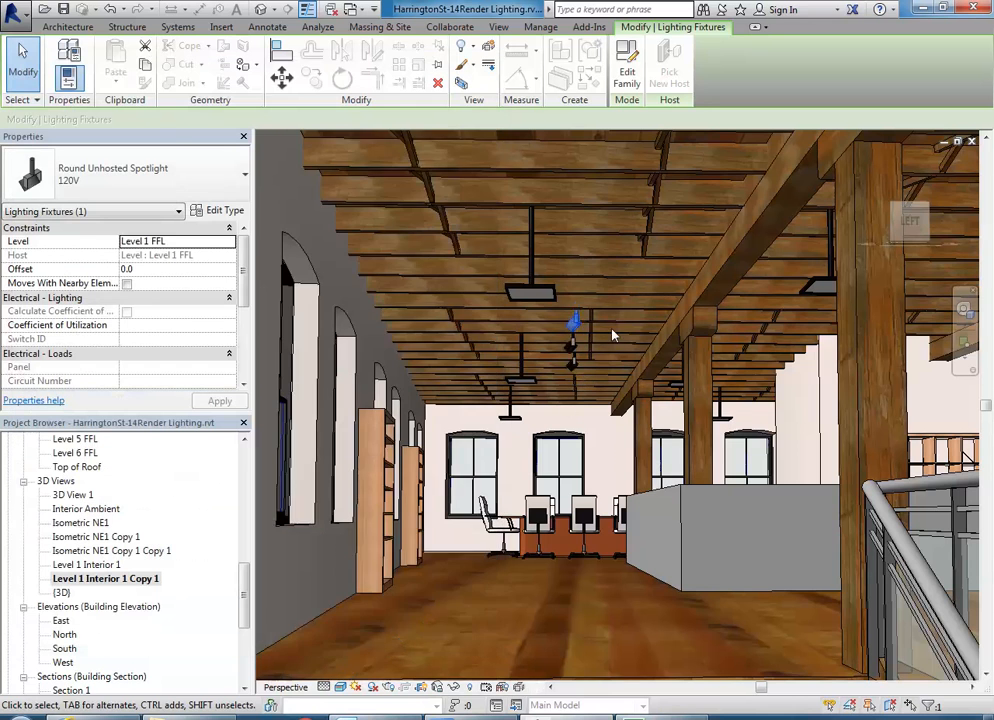
pyautogui.scroll(3, 630, 310)
pyautogui.click(608, 465)
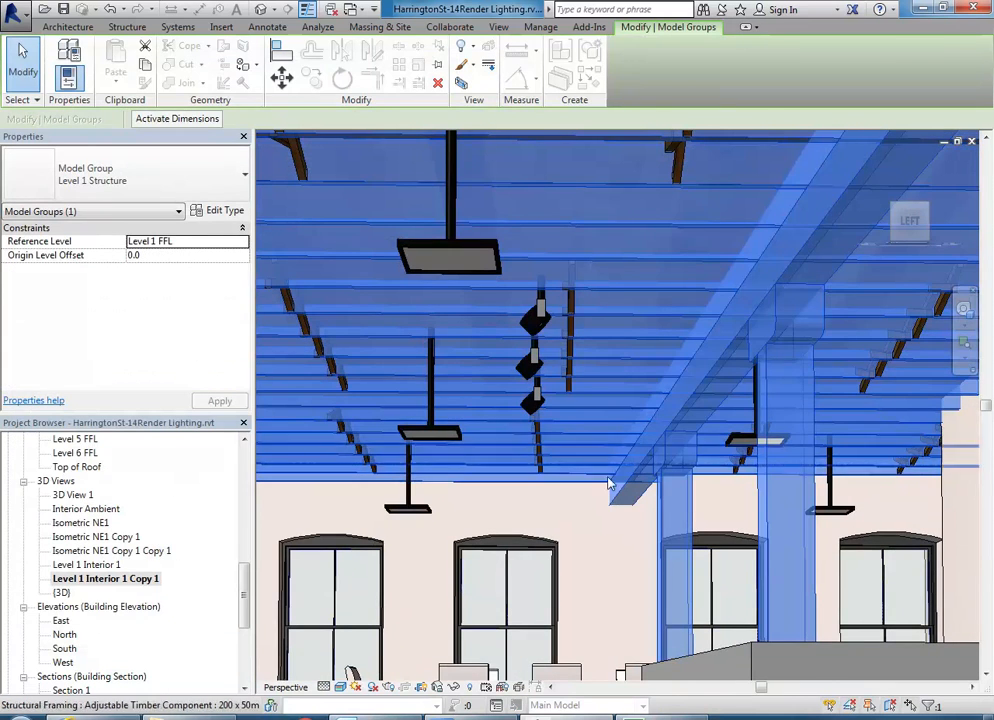
pyautogui.press('Escape')
pyautogui.scroll(-4, 600, 500)
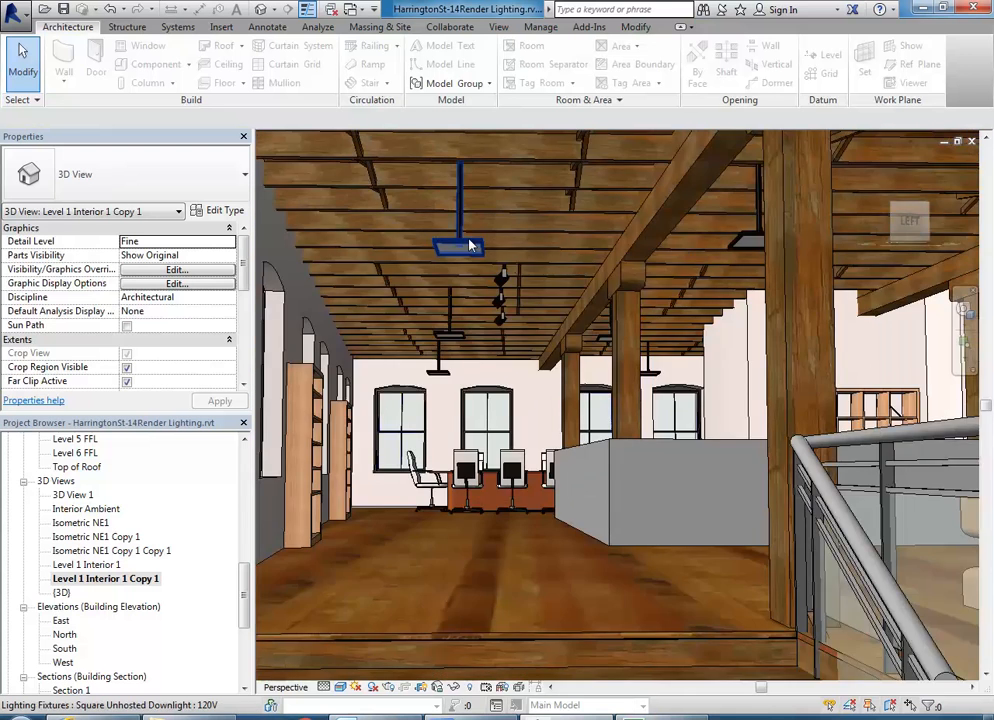
# - Render the Level 1 Interior 1 Copy 1 view at Draft quality with the Interior: Artificial only lighting scheme
pyautogui.scroll(-3, 470, 245)
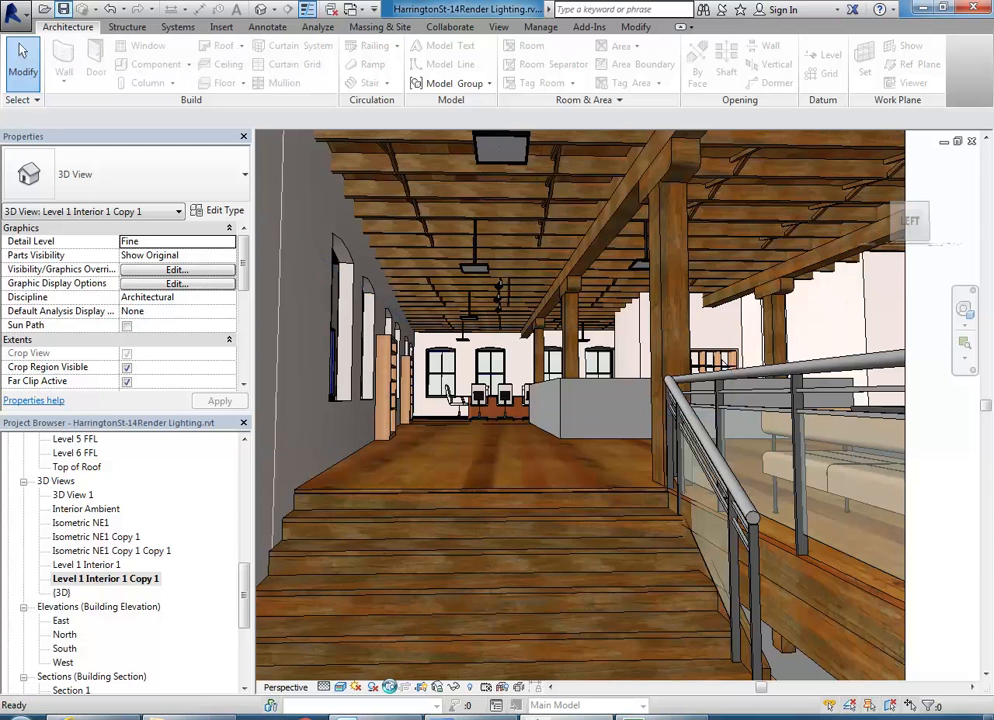
pyautogui.click(389, 687)
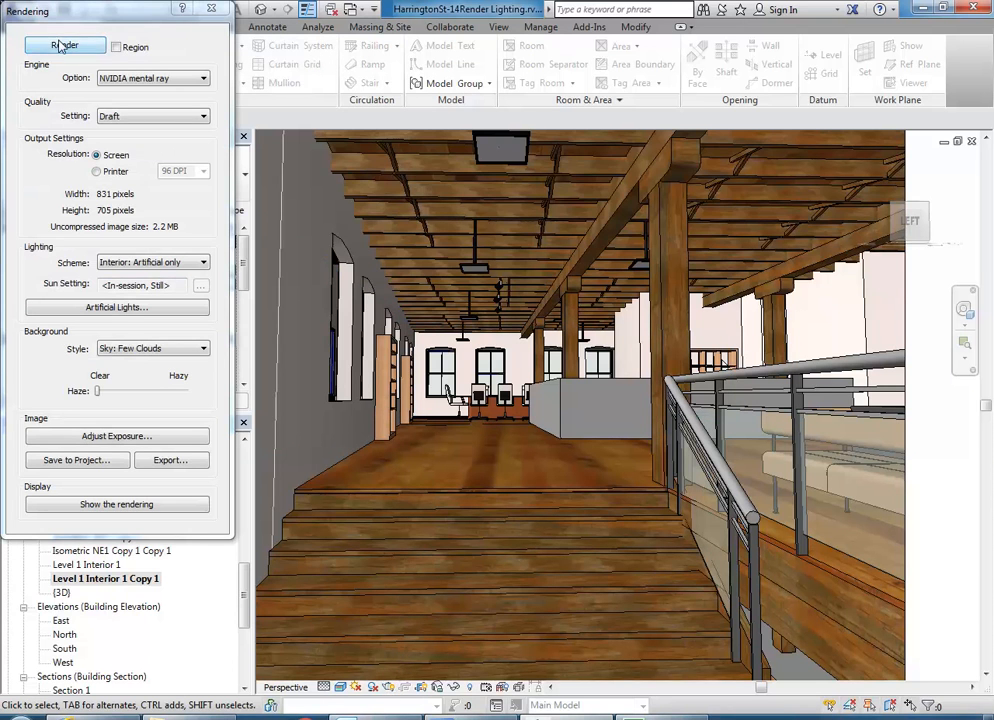
pyautogui.click(60, 44)
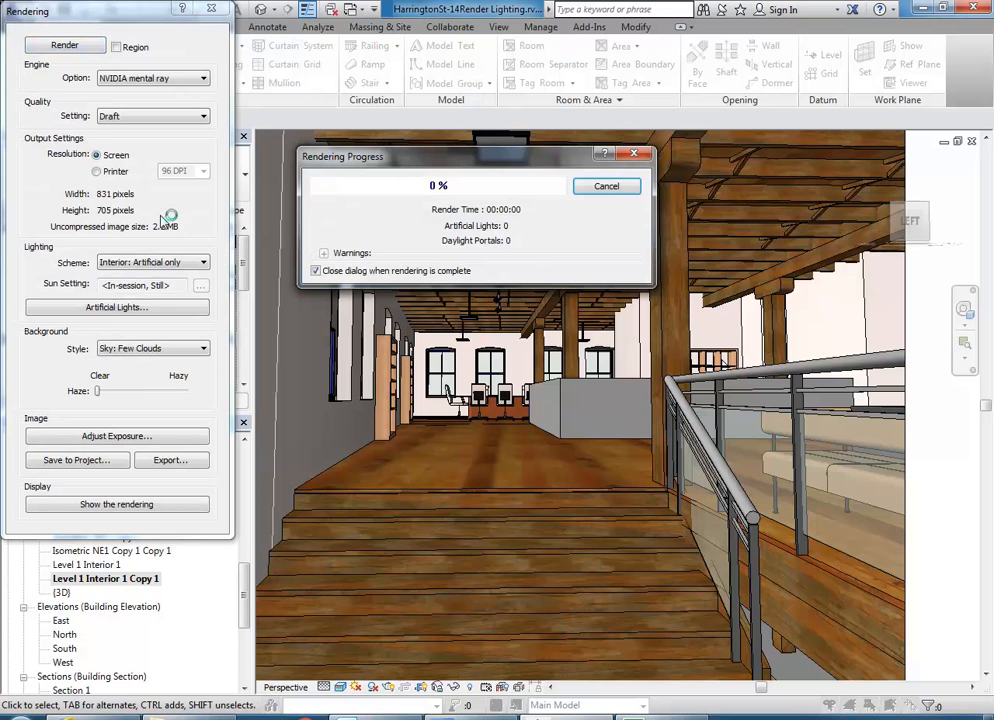